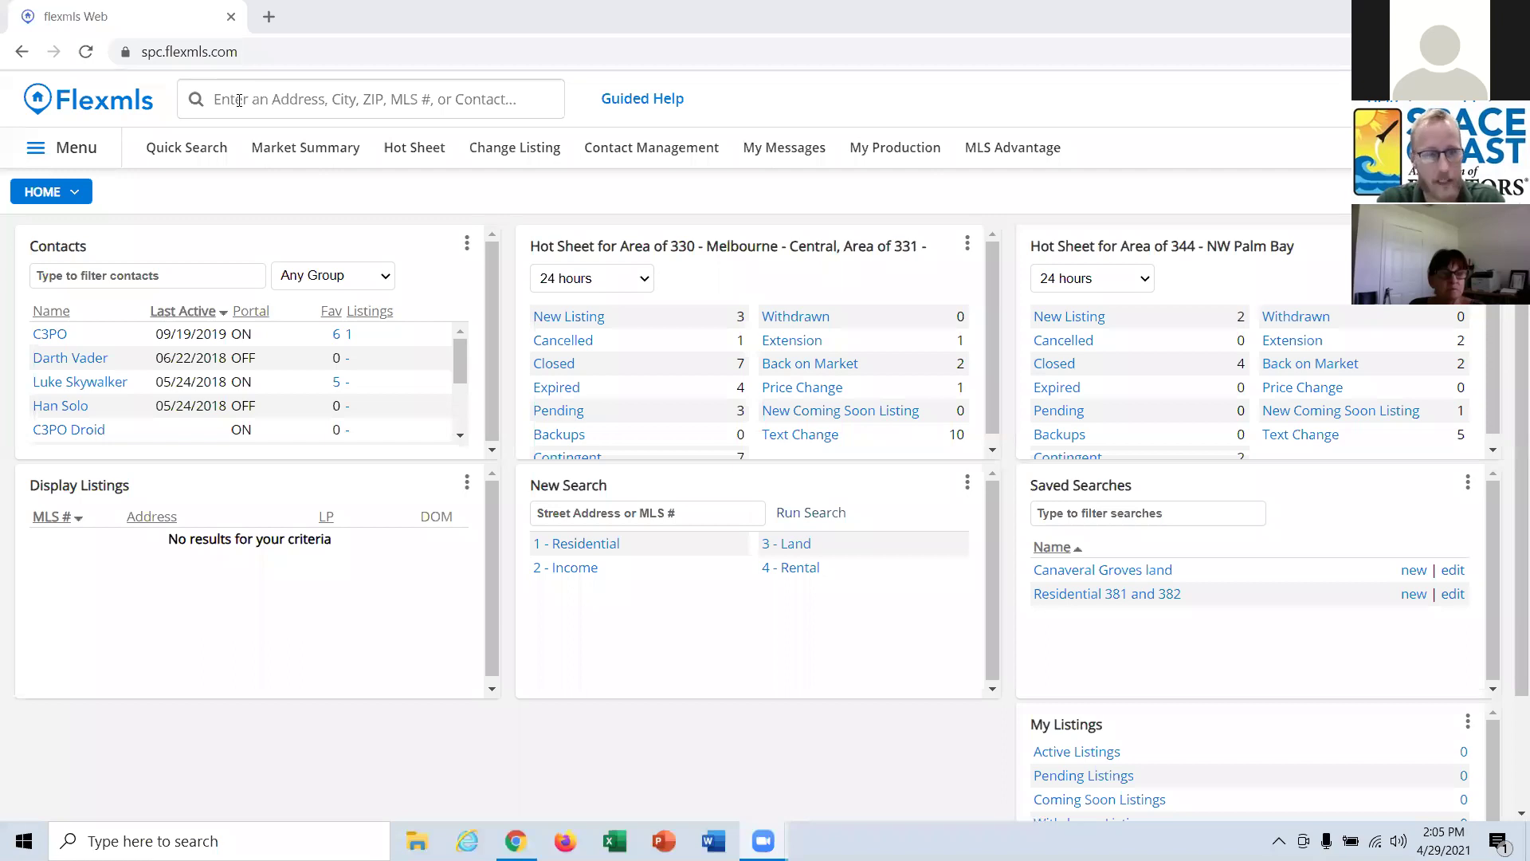
left_click(241, 99)
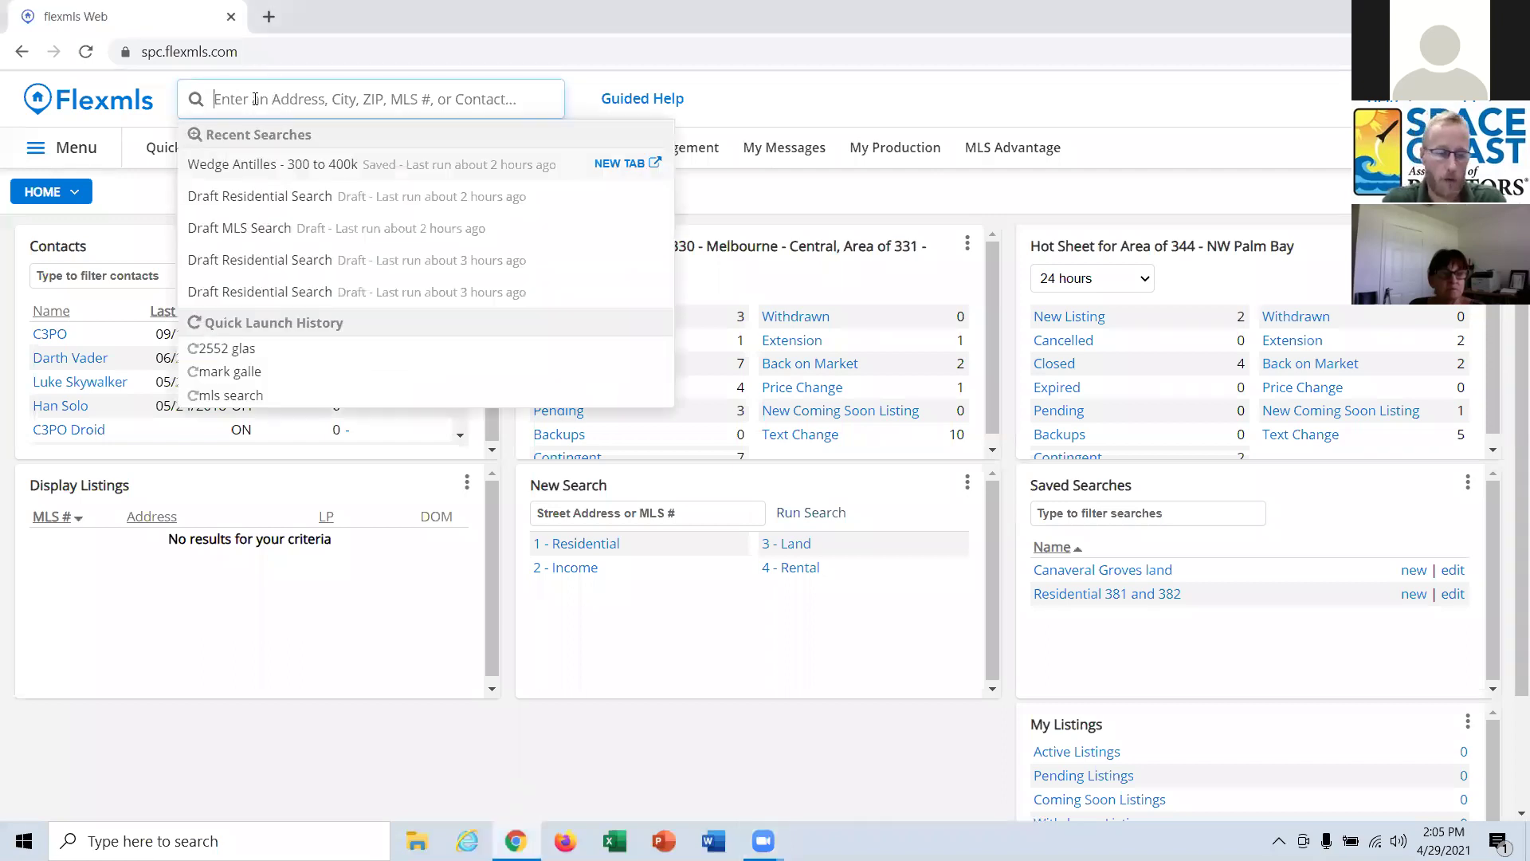
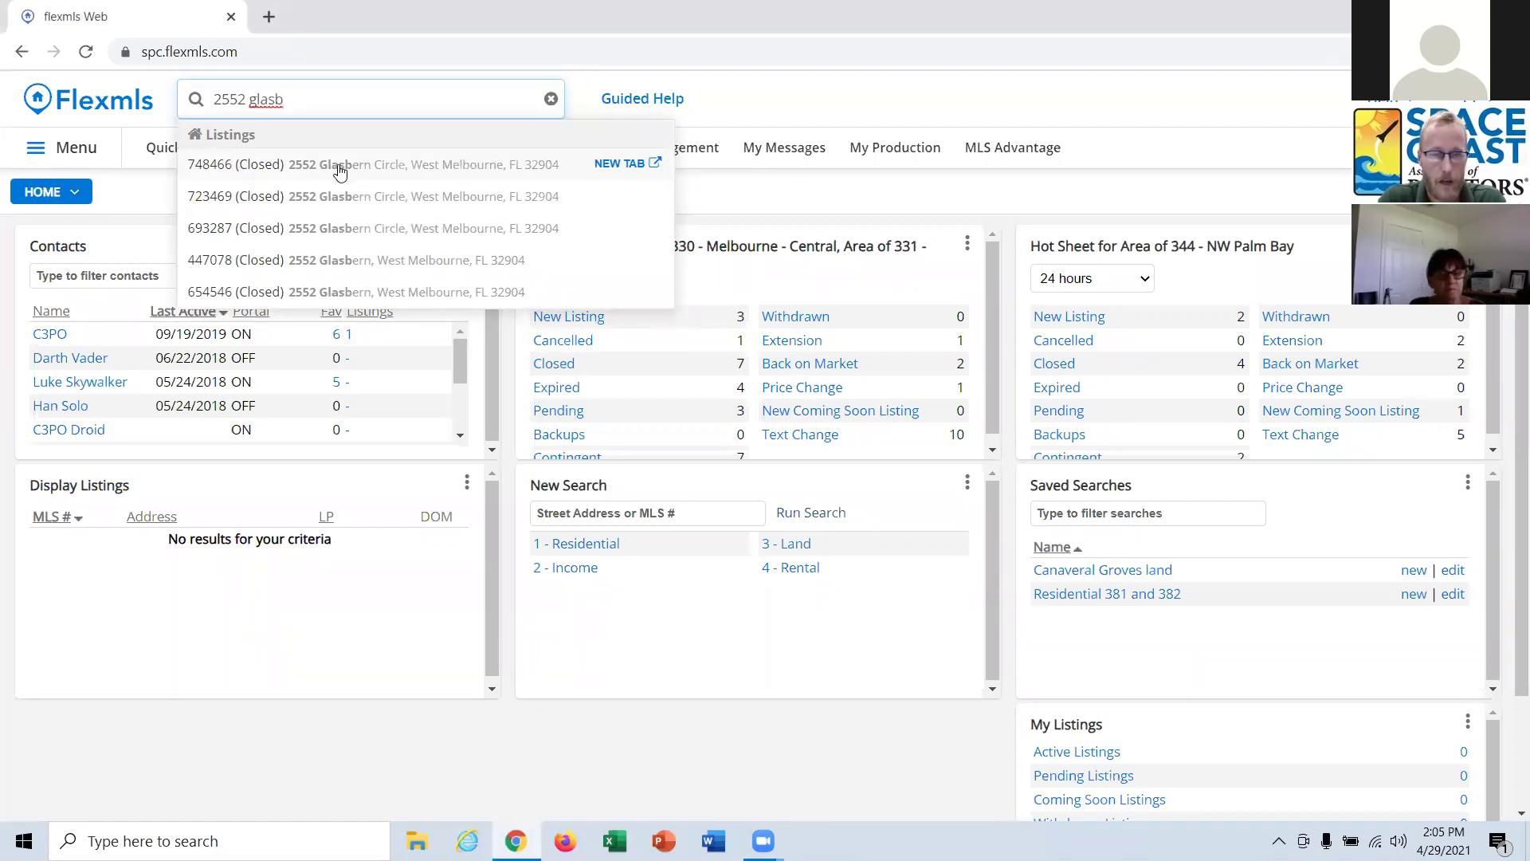
left_click(339, 165)
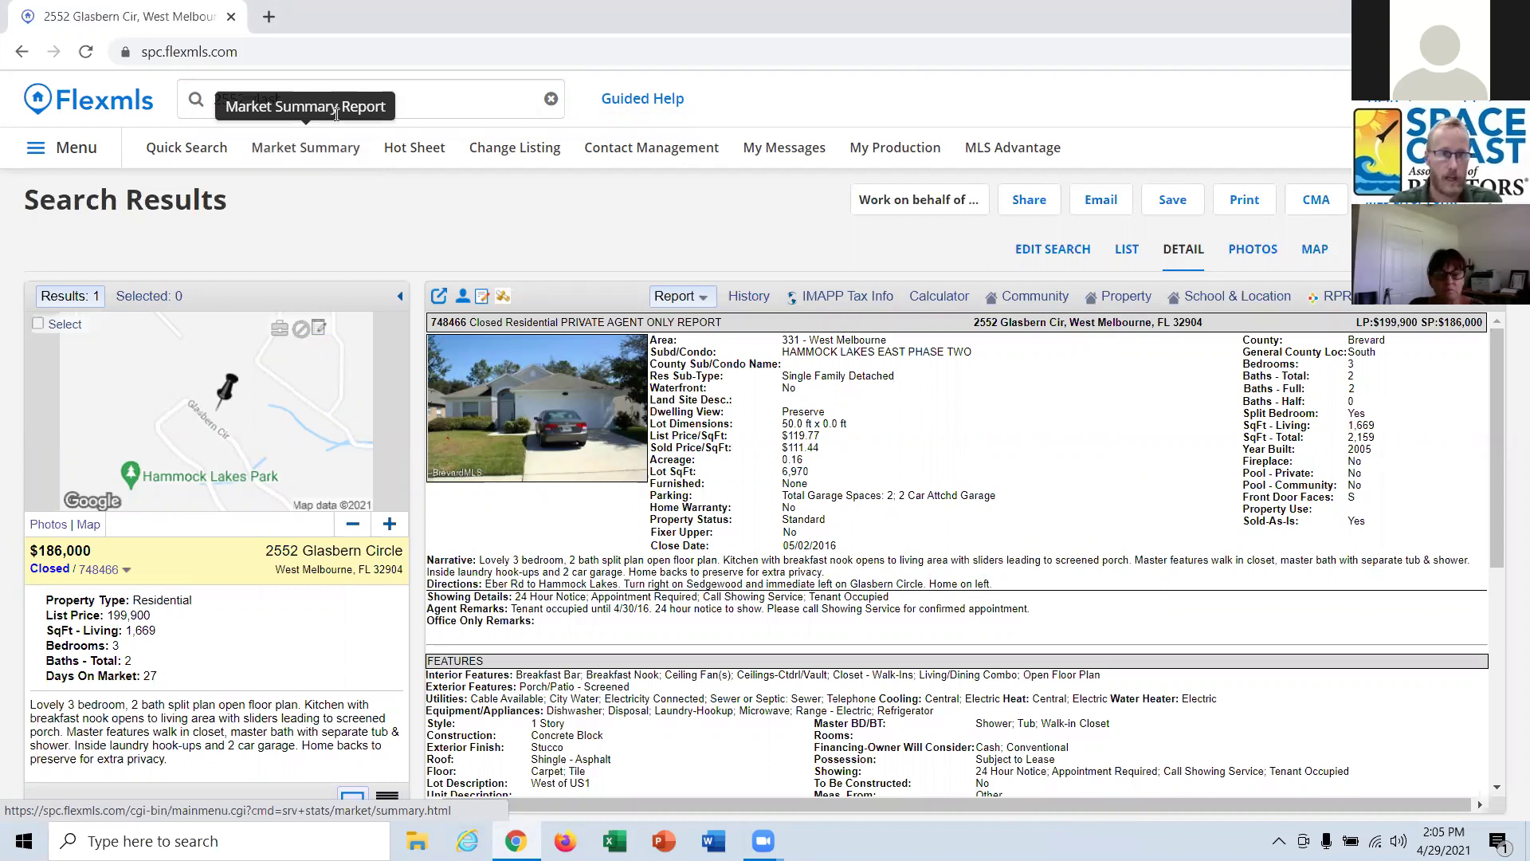
left_click(465, 106)
type("cma")
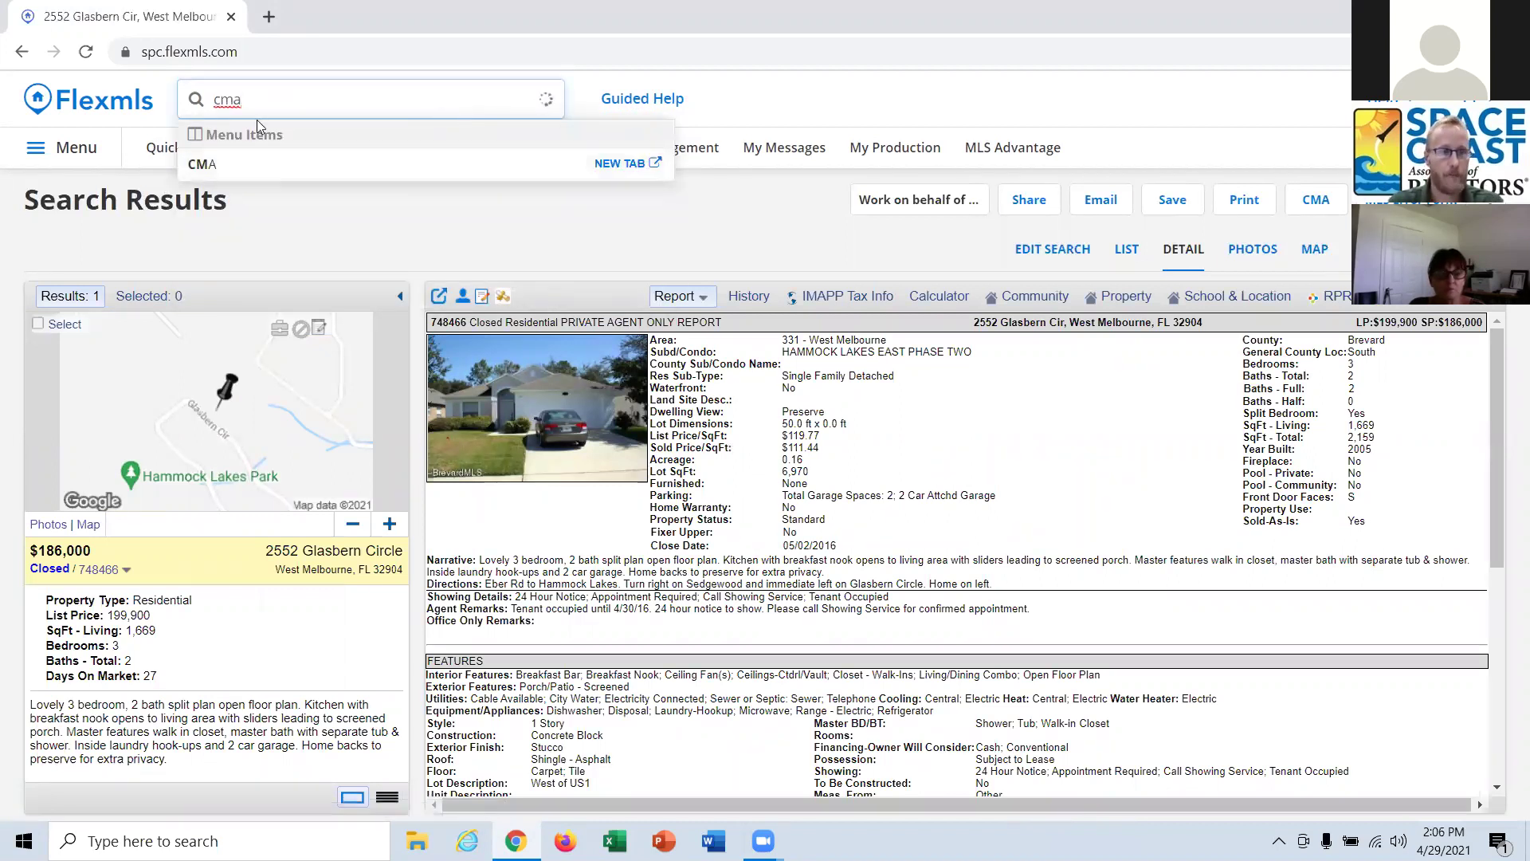
key("BackSpace")
key("BackSpace")
key("BackSpace")
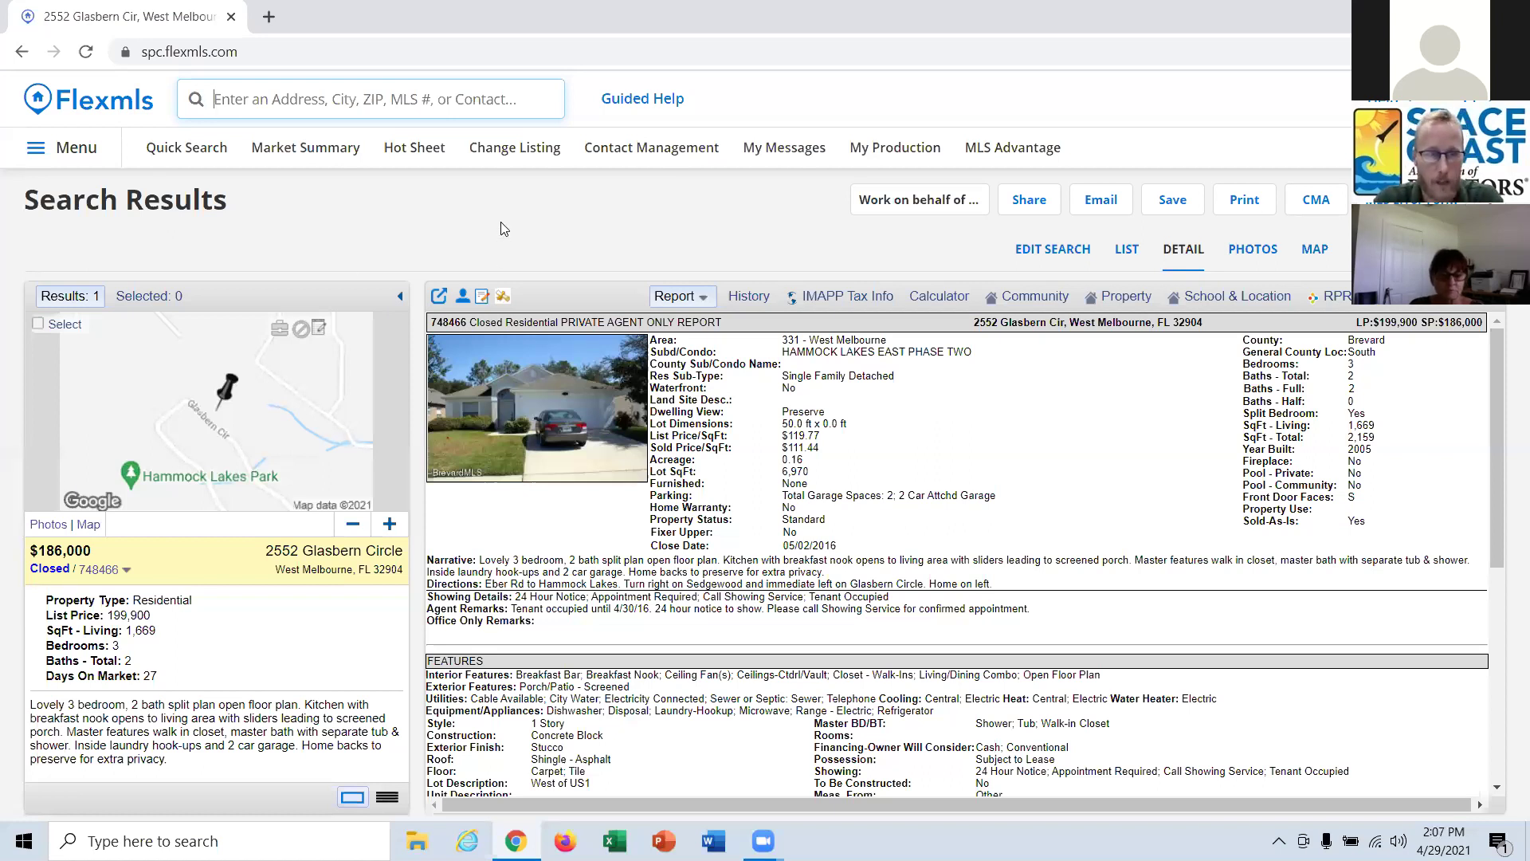
Go to duckduckgo.com in a new browser tab.
left_click(268, 19)
type("www.fi")
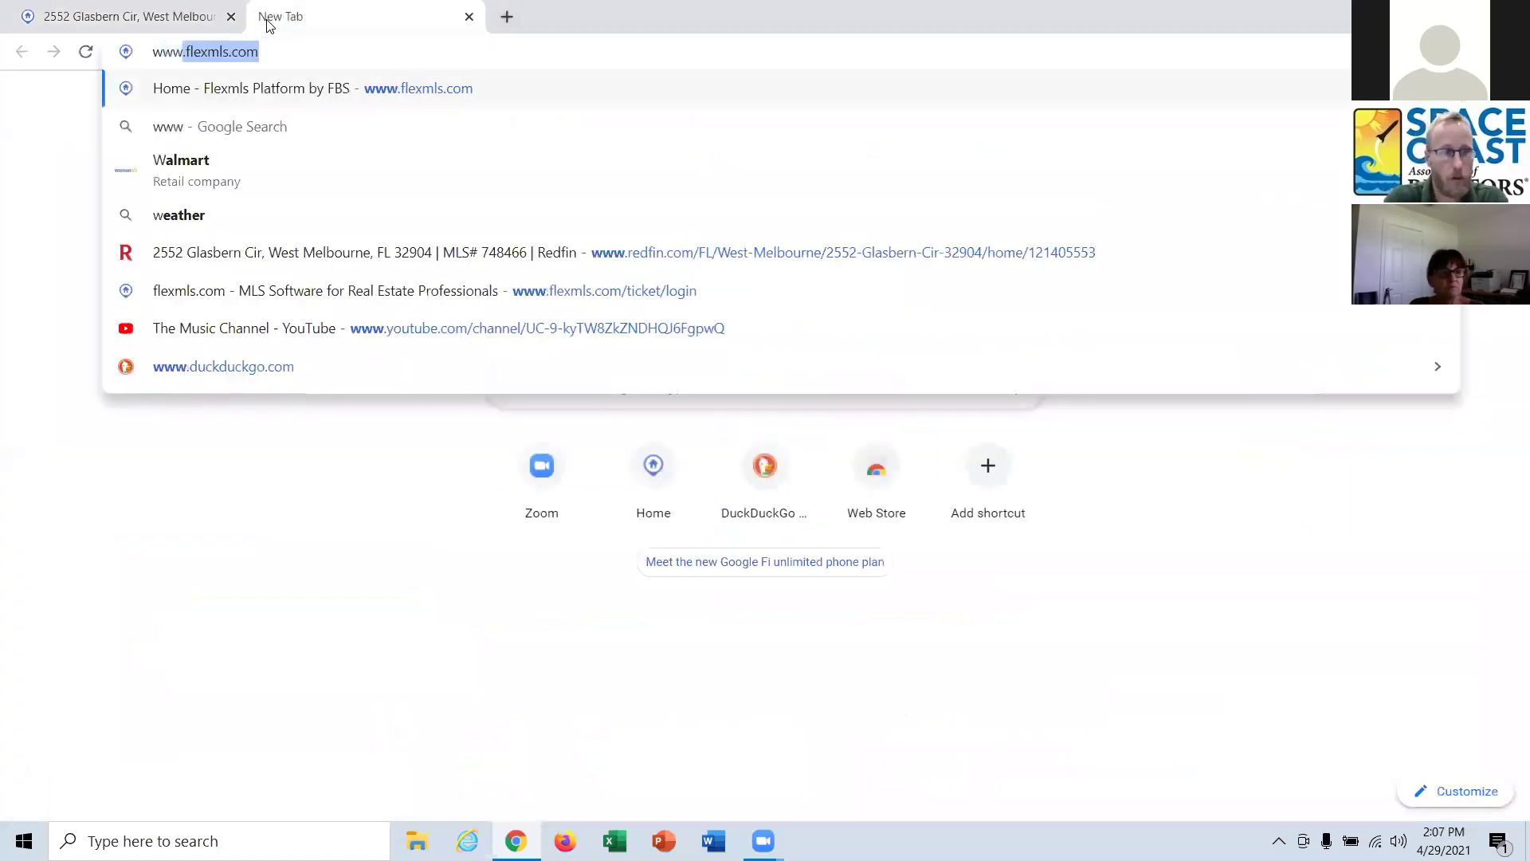
key("BackSpace")
key("BackSpace")
type("ducj")
key("BackSpace")
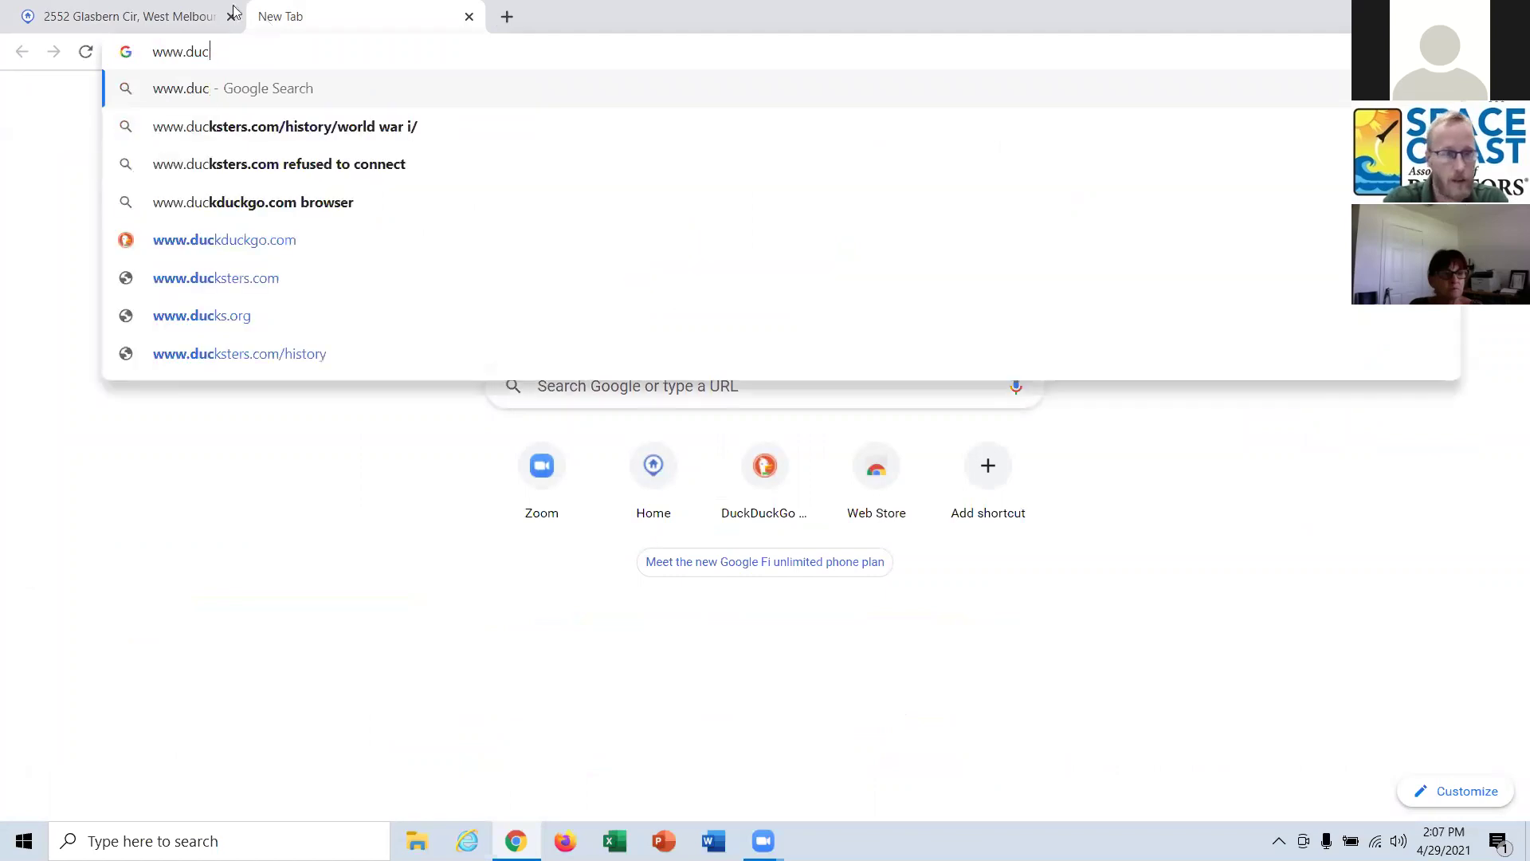
left_click(250, 243)
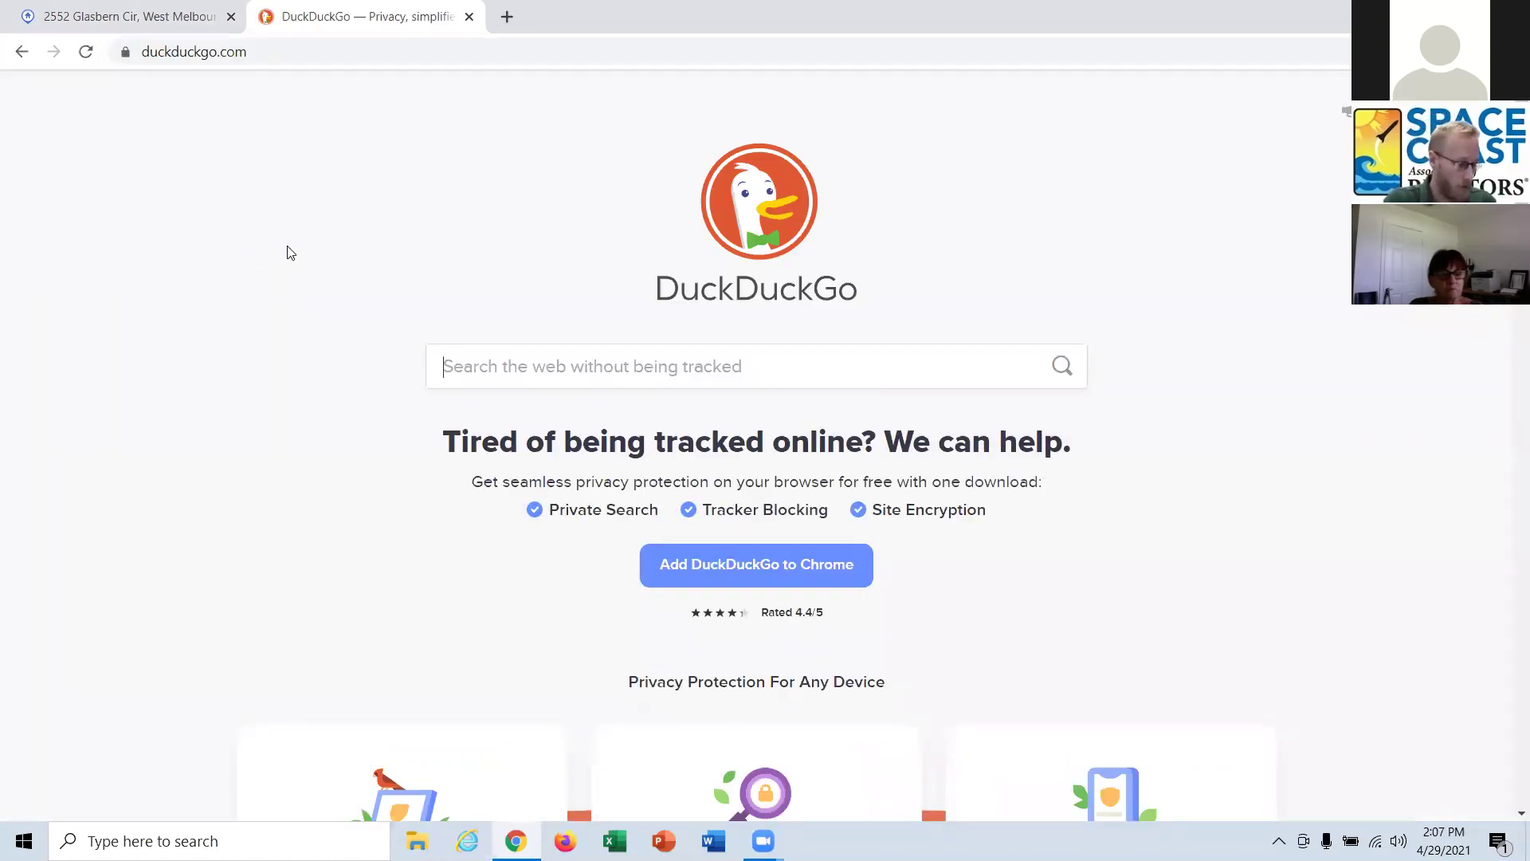
left_click(496, 366)
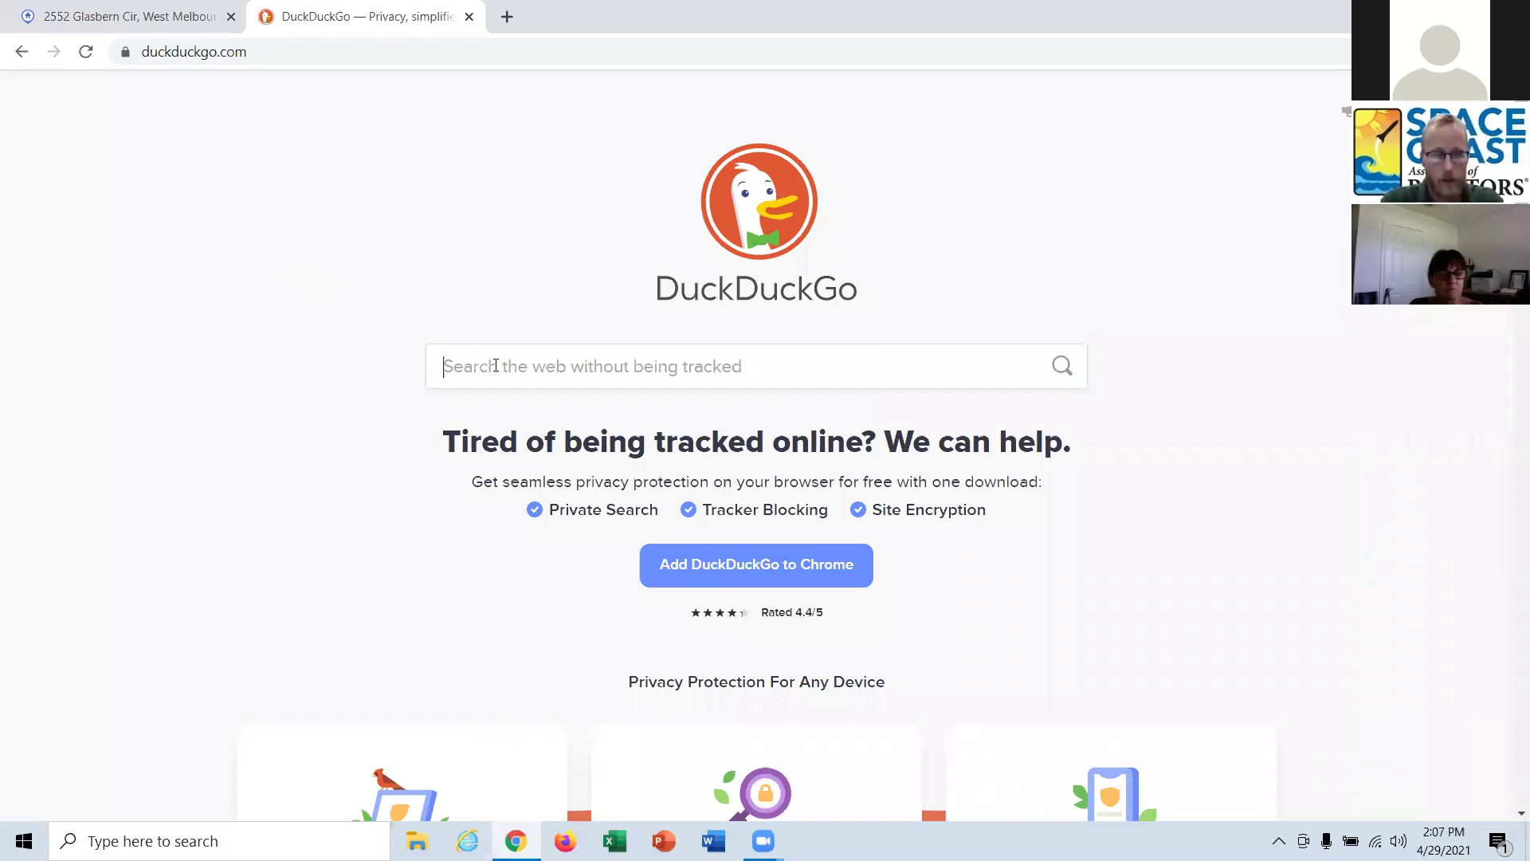
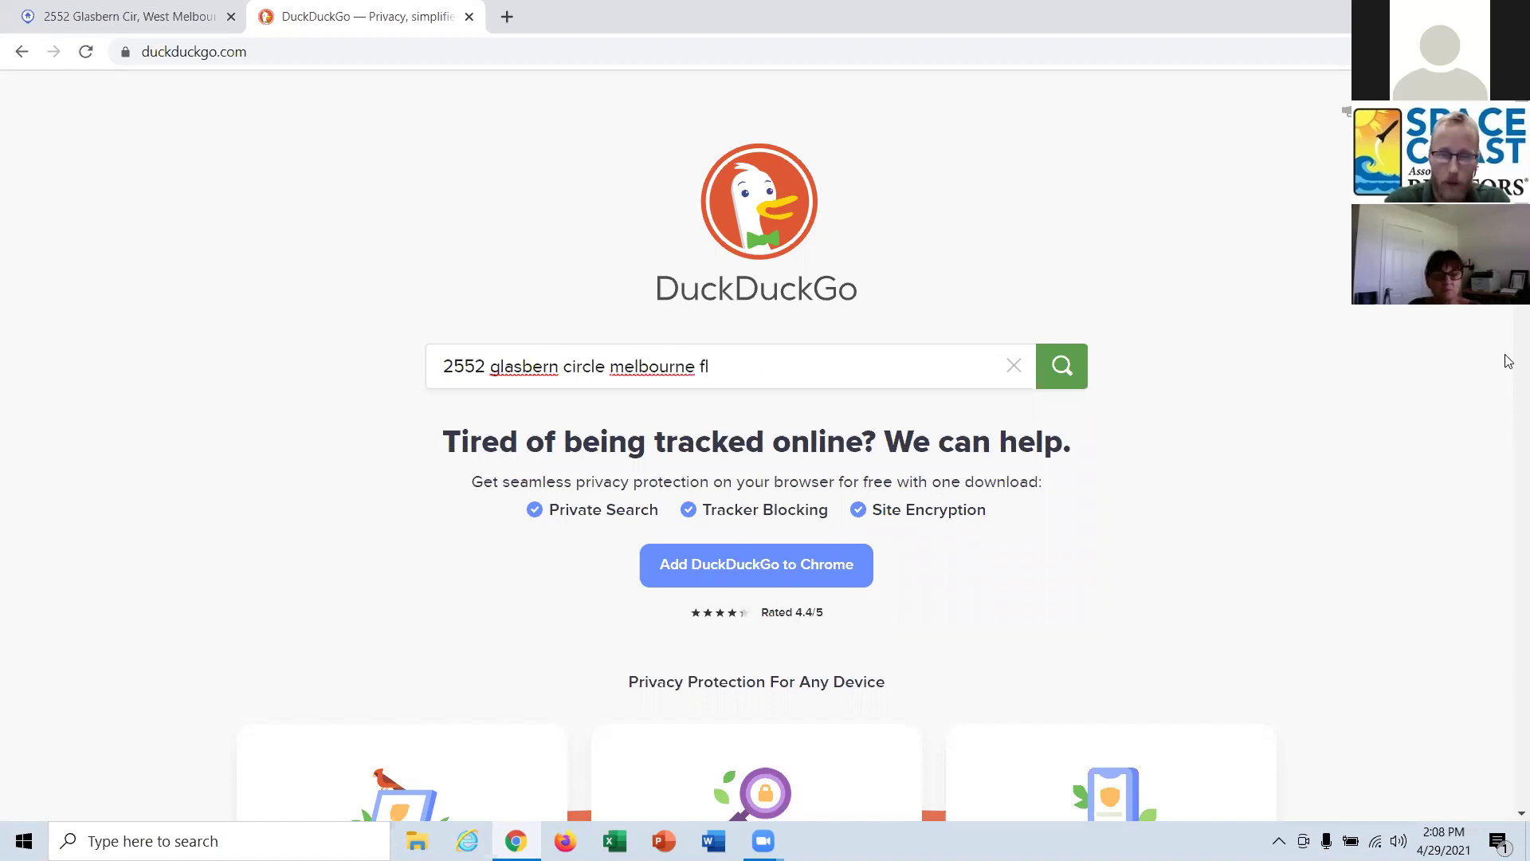
key("Return")
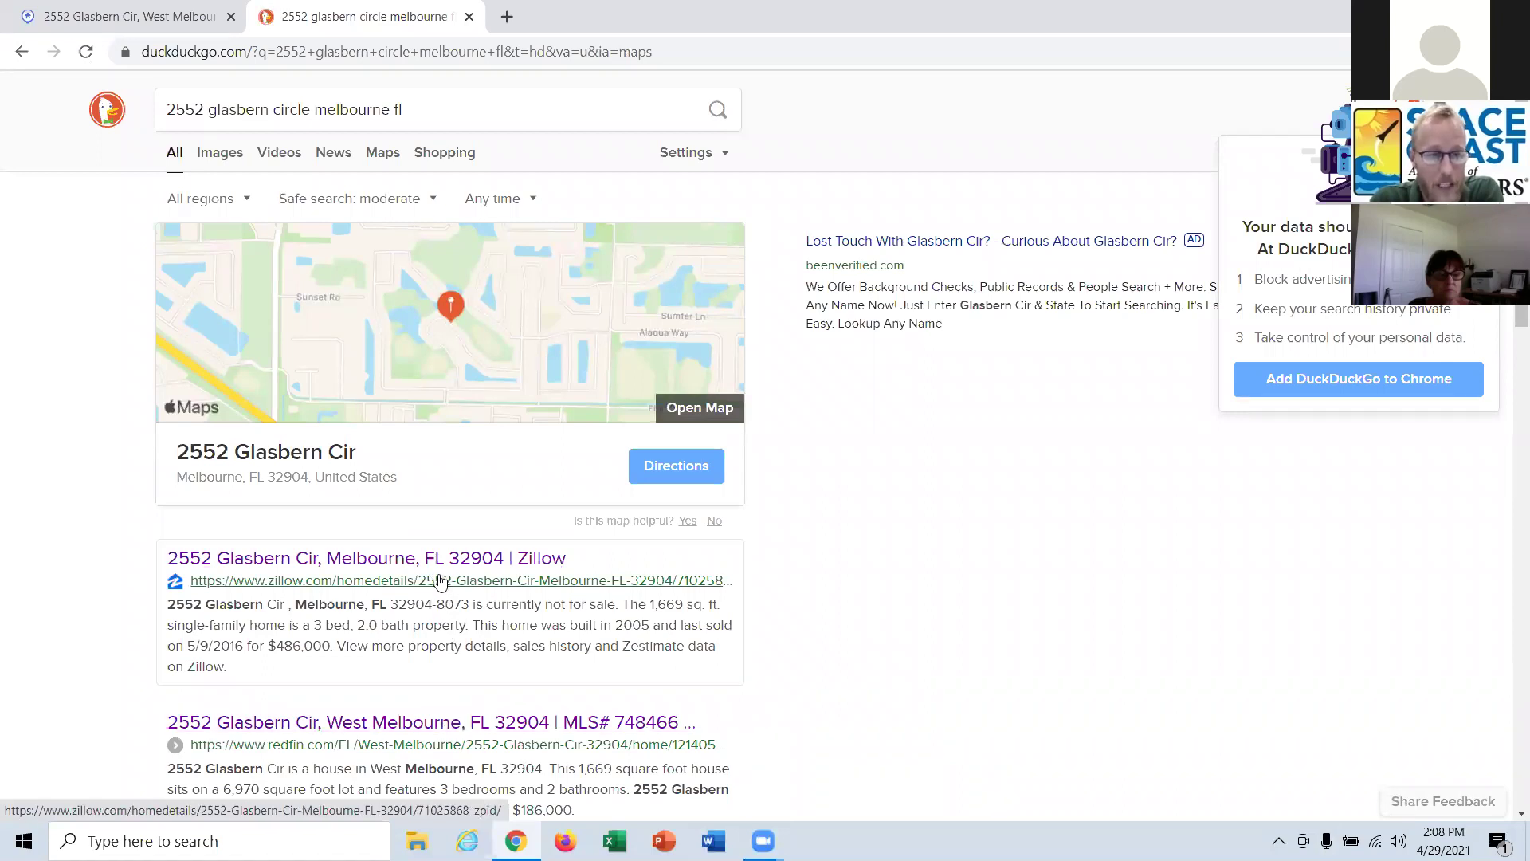
Open the Zillow and Redfin results in new tabs.
middle_click(488, 574)
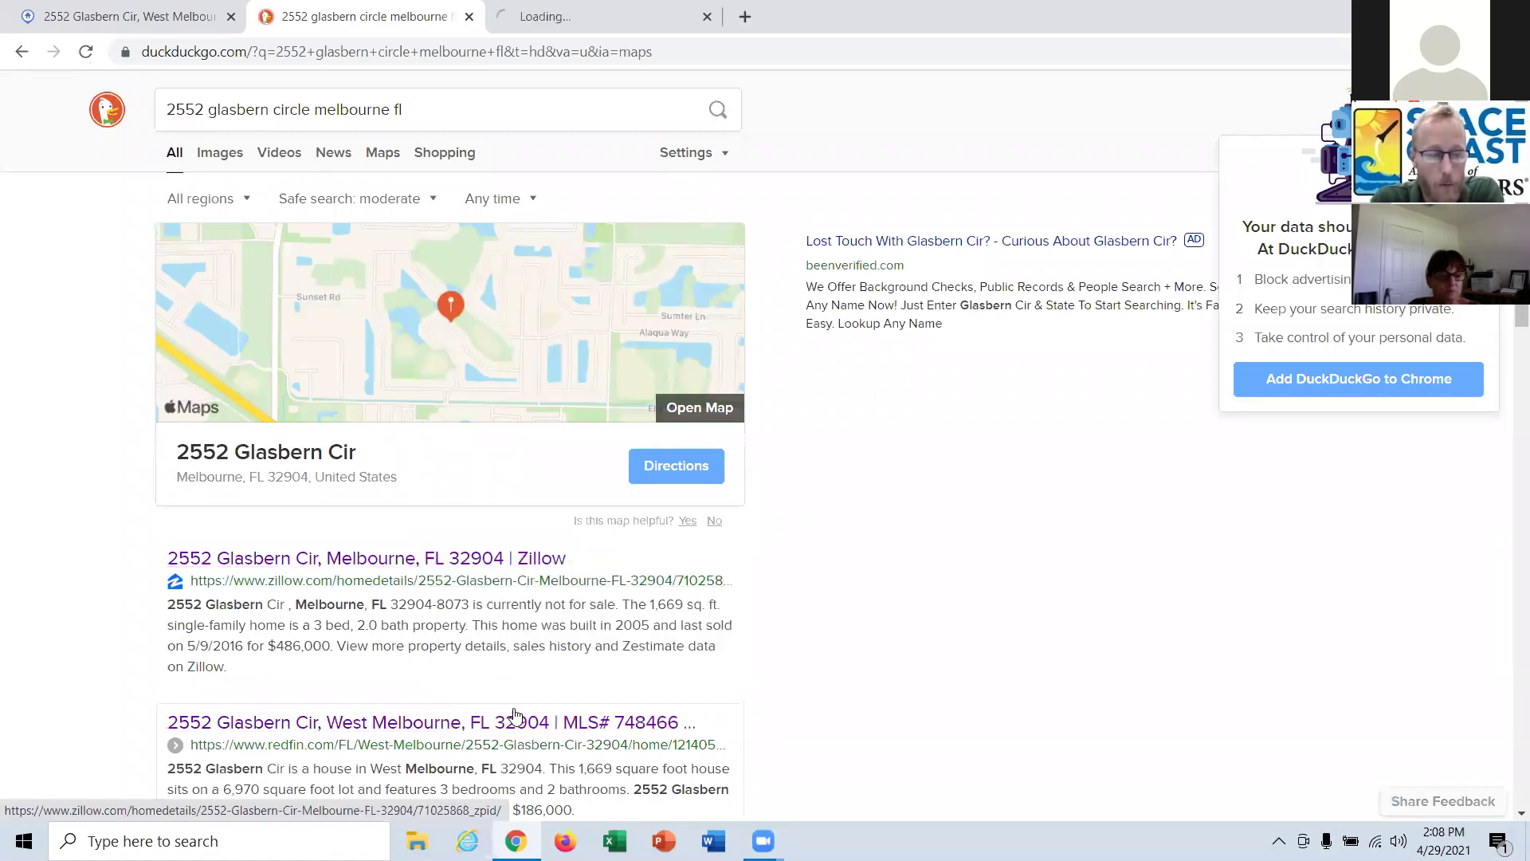
right_click(500, 727)
left_click(582, 566)
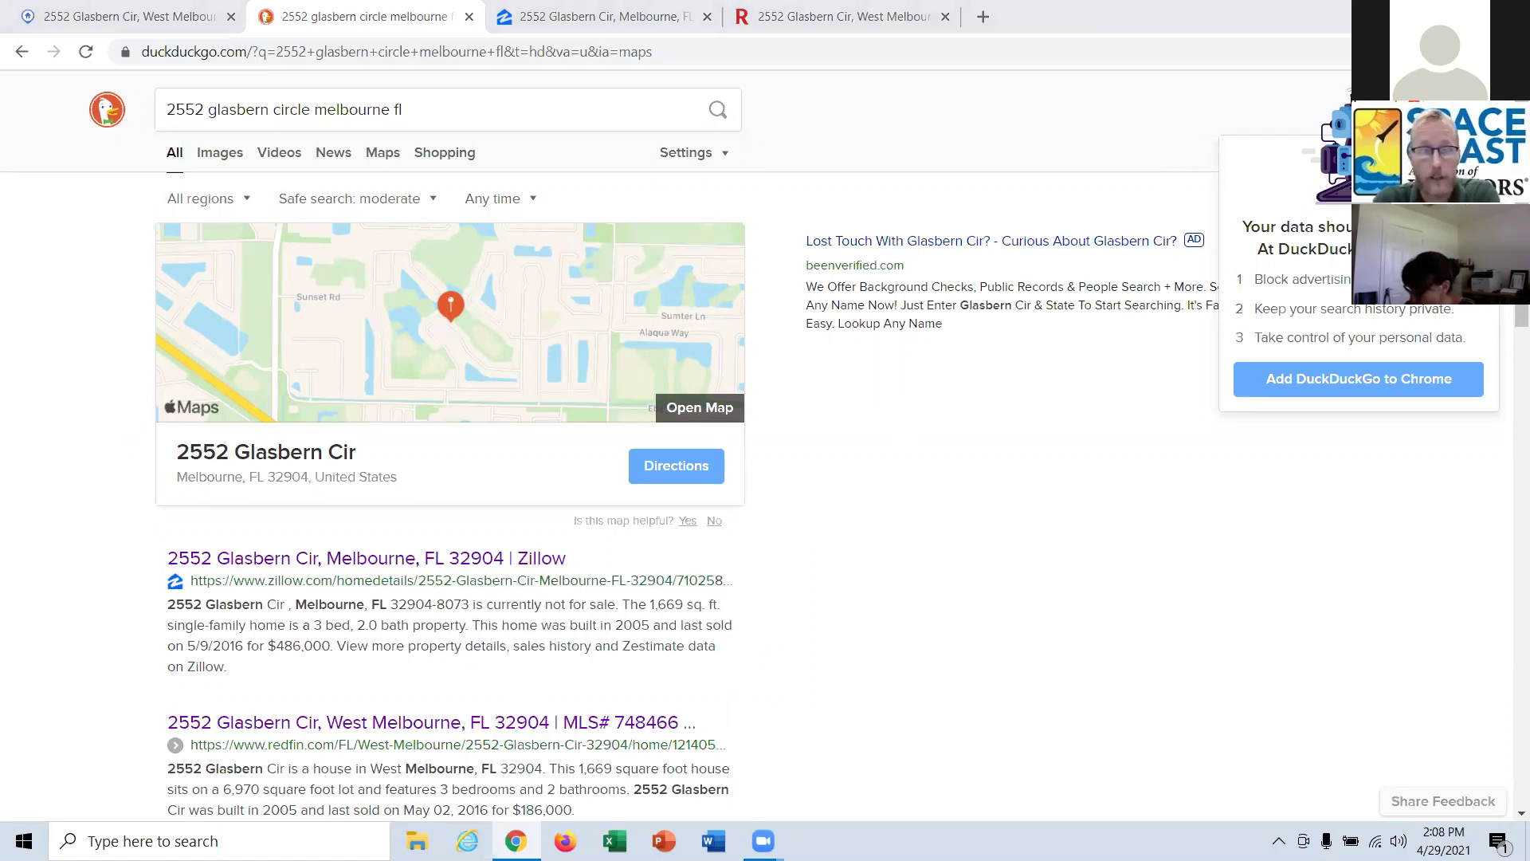
left_click(604, 14)
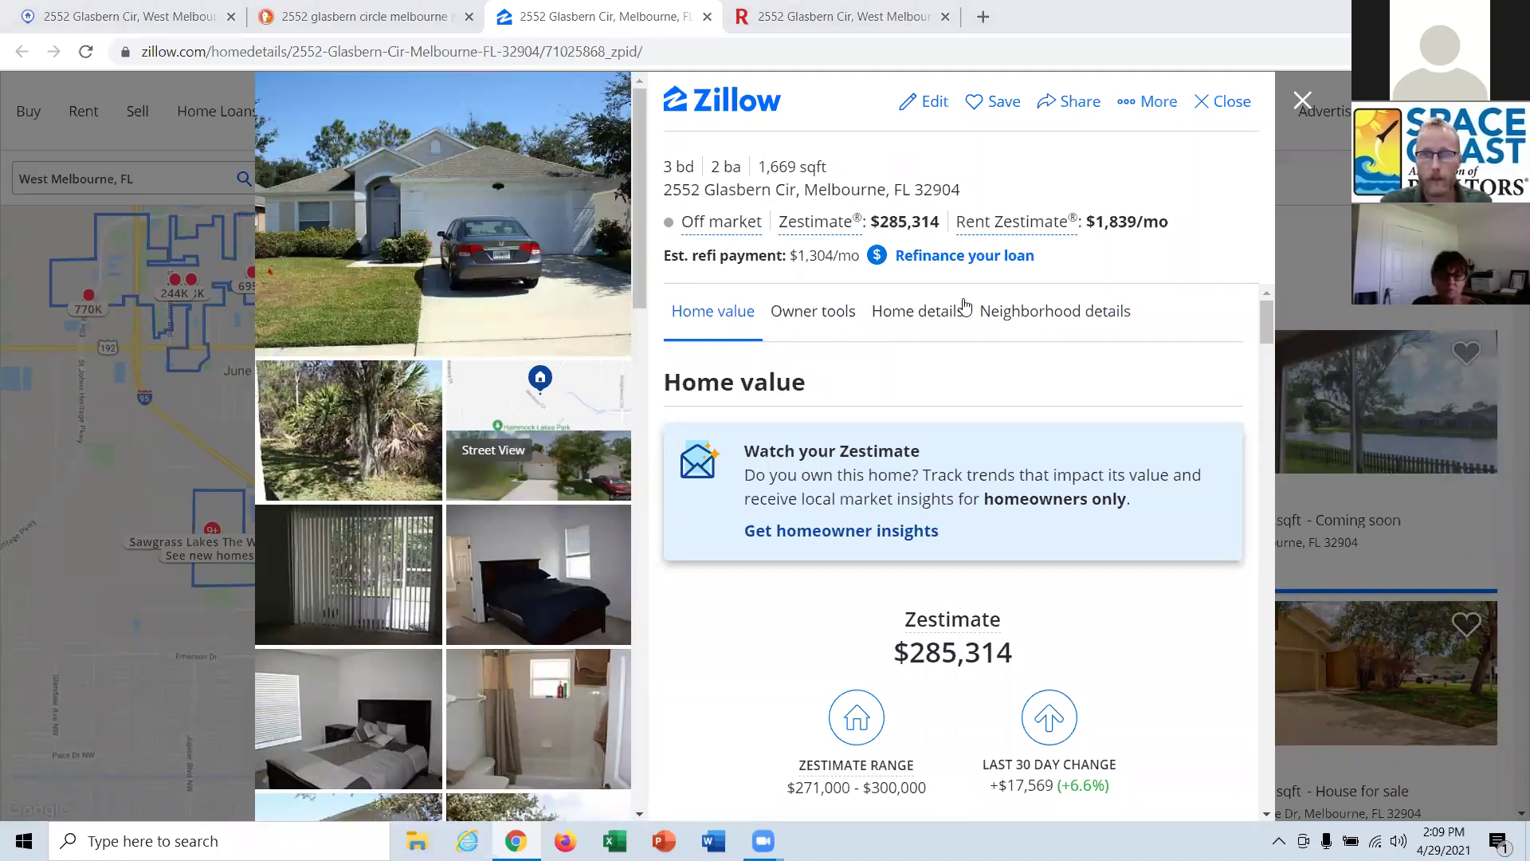
left_click(707, 16)
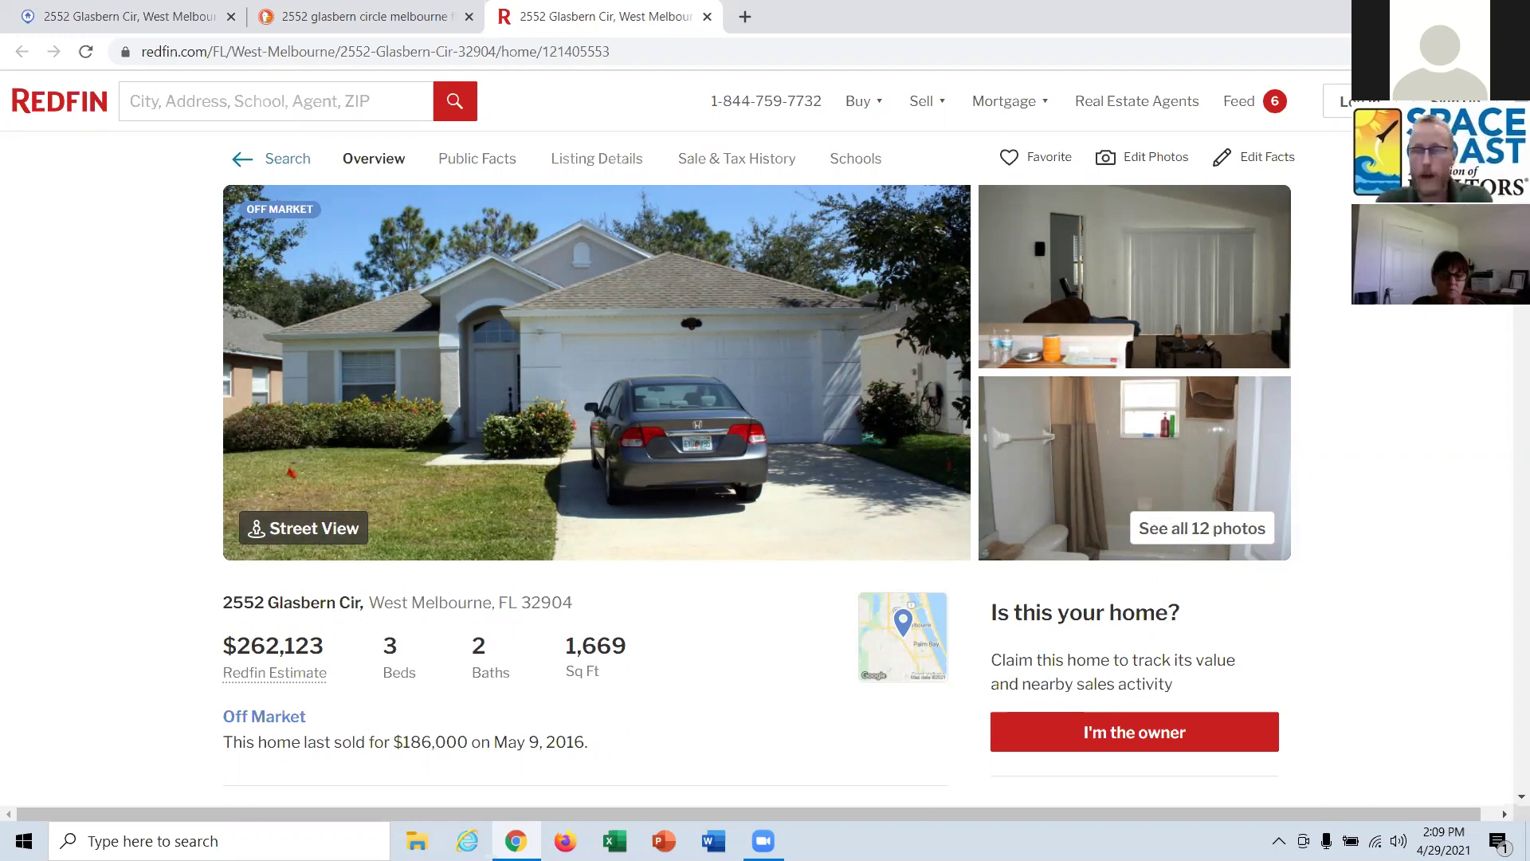
Review Redfin's $262,123 estimate and $257,000–$284,000 range, then close the Redfin page.
scroll(1214, 445, "down", 3)
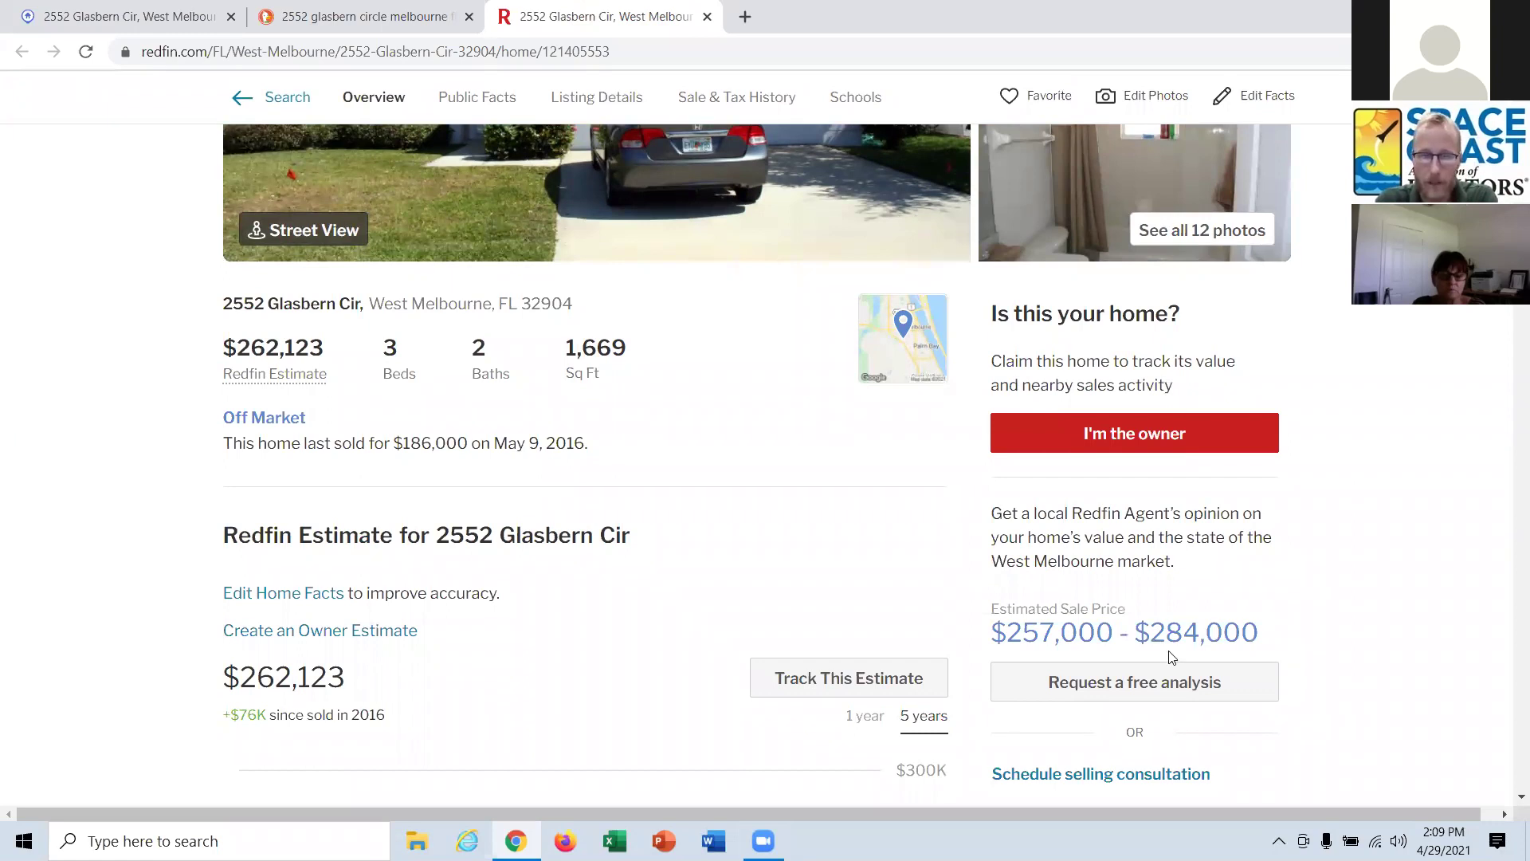
scroll(1170, 656, "up", 3)
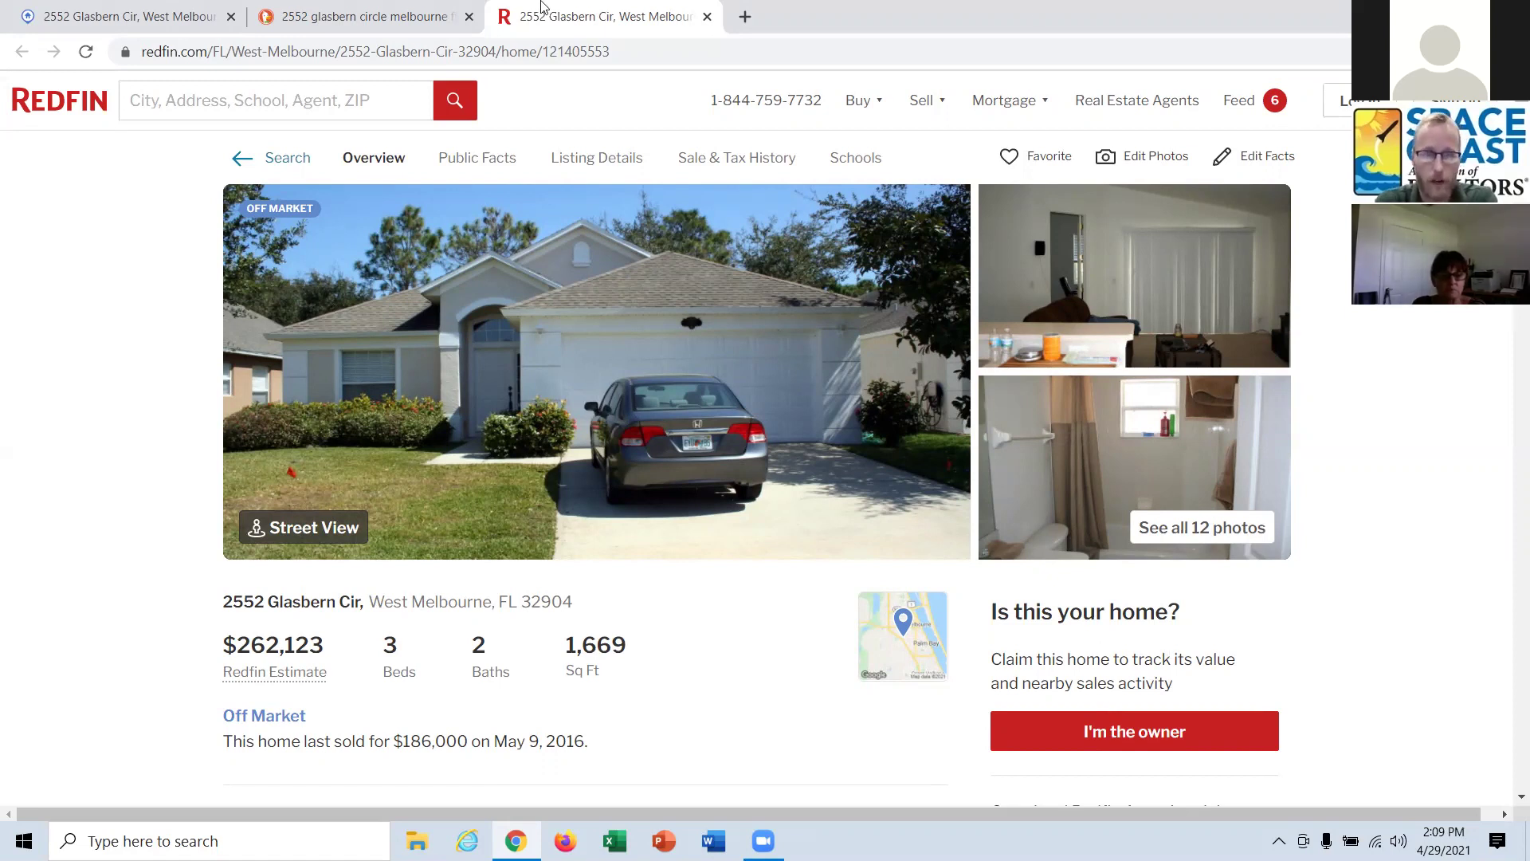
left_click(706, 18)
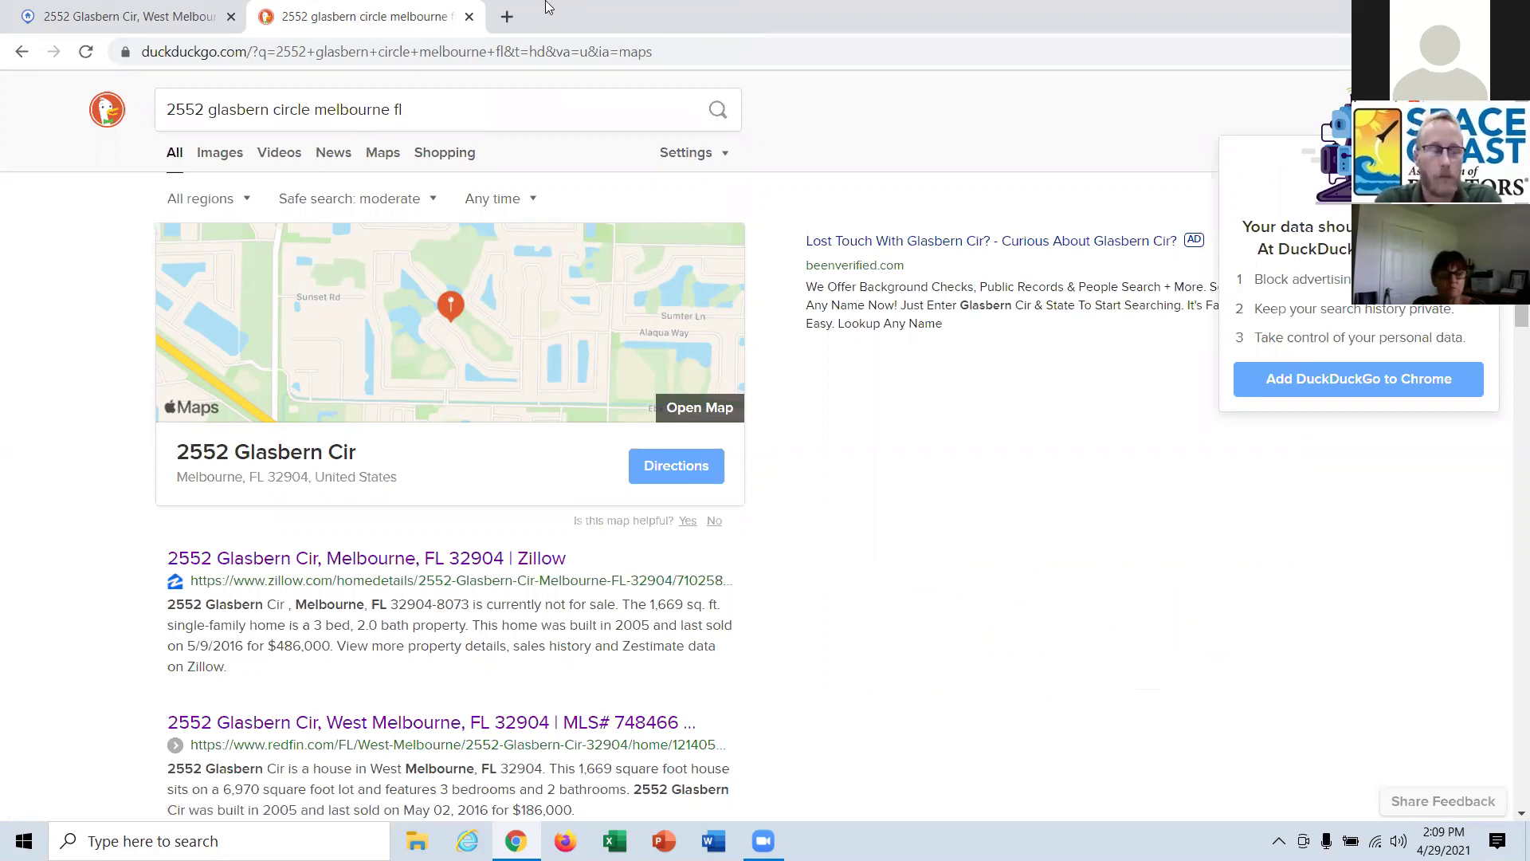
Close the DuckDuckGo tab and view the IMAPP tax record with the 0.16-acre parcel map.
left_click(471, 17)
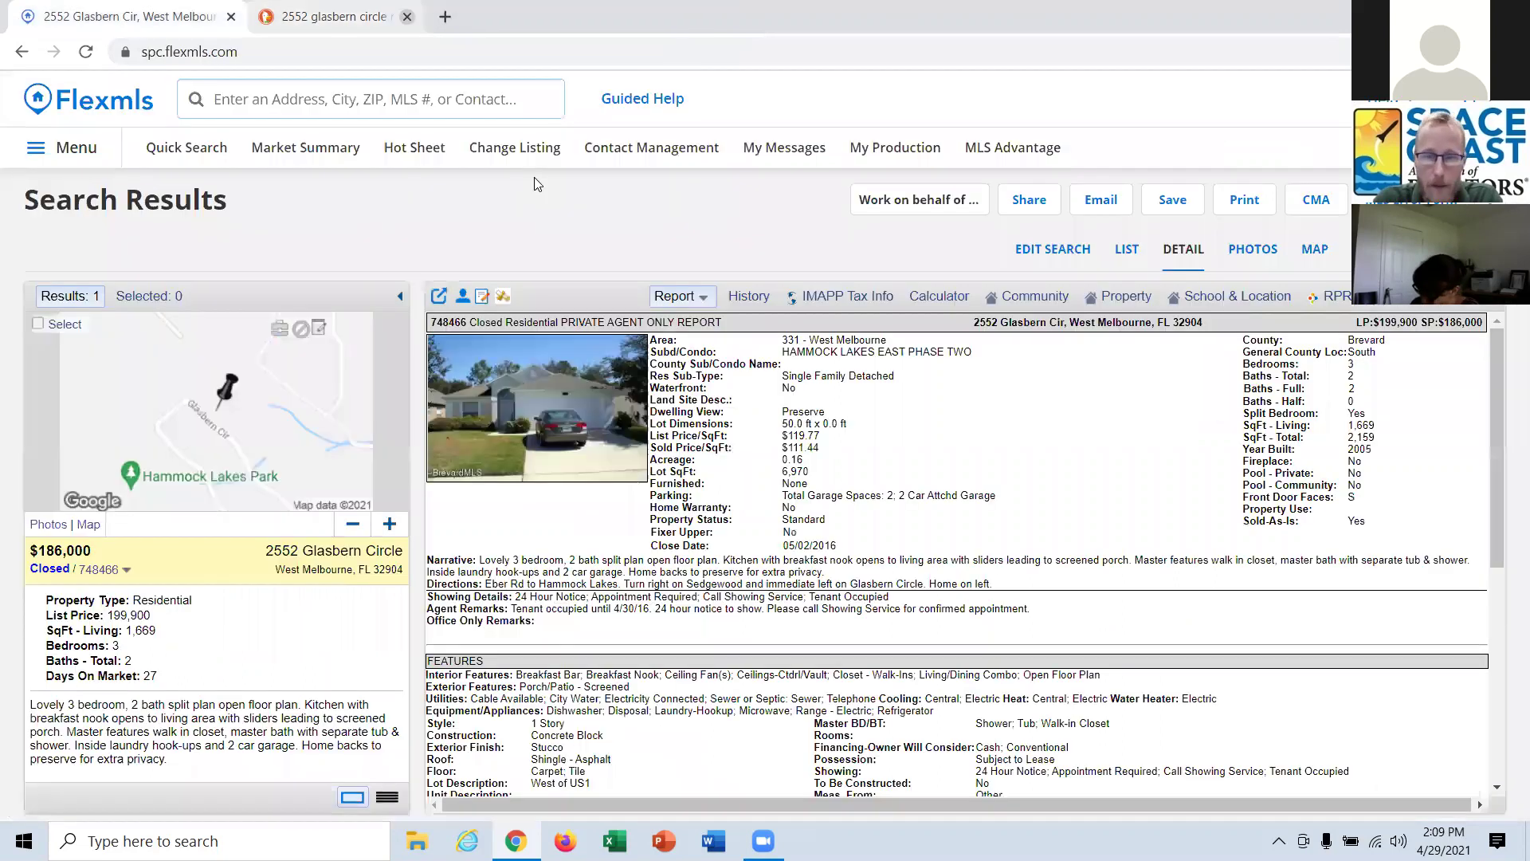
left_click(861, 300)
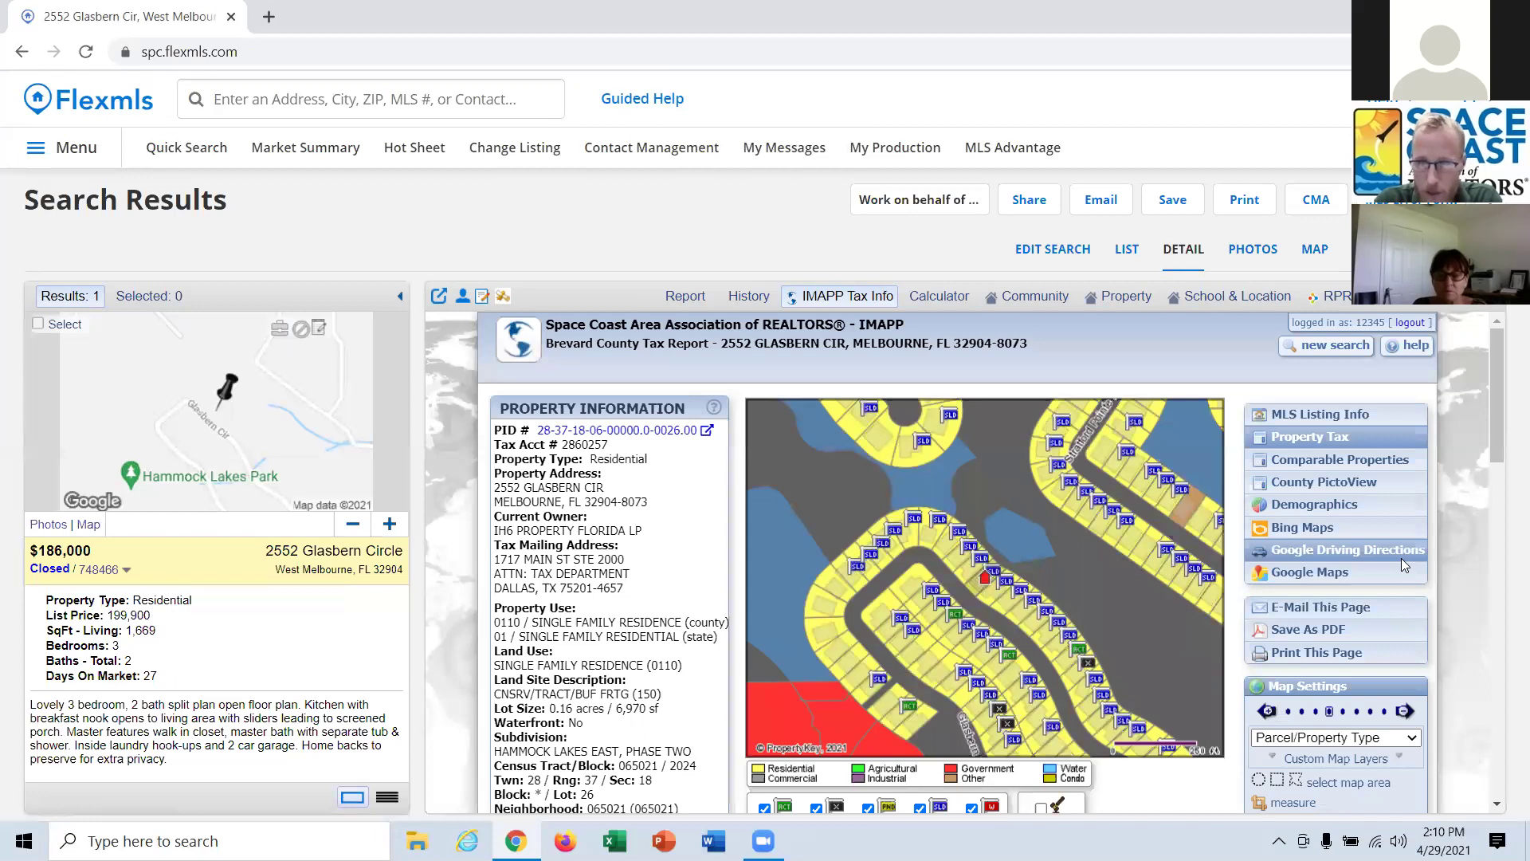
scroll(1457, 620, "down", 1)
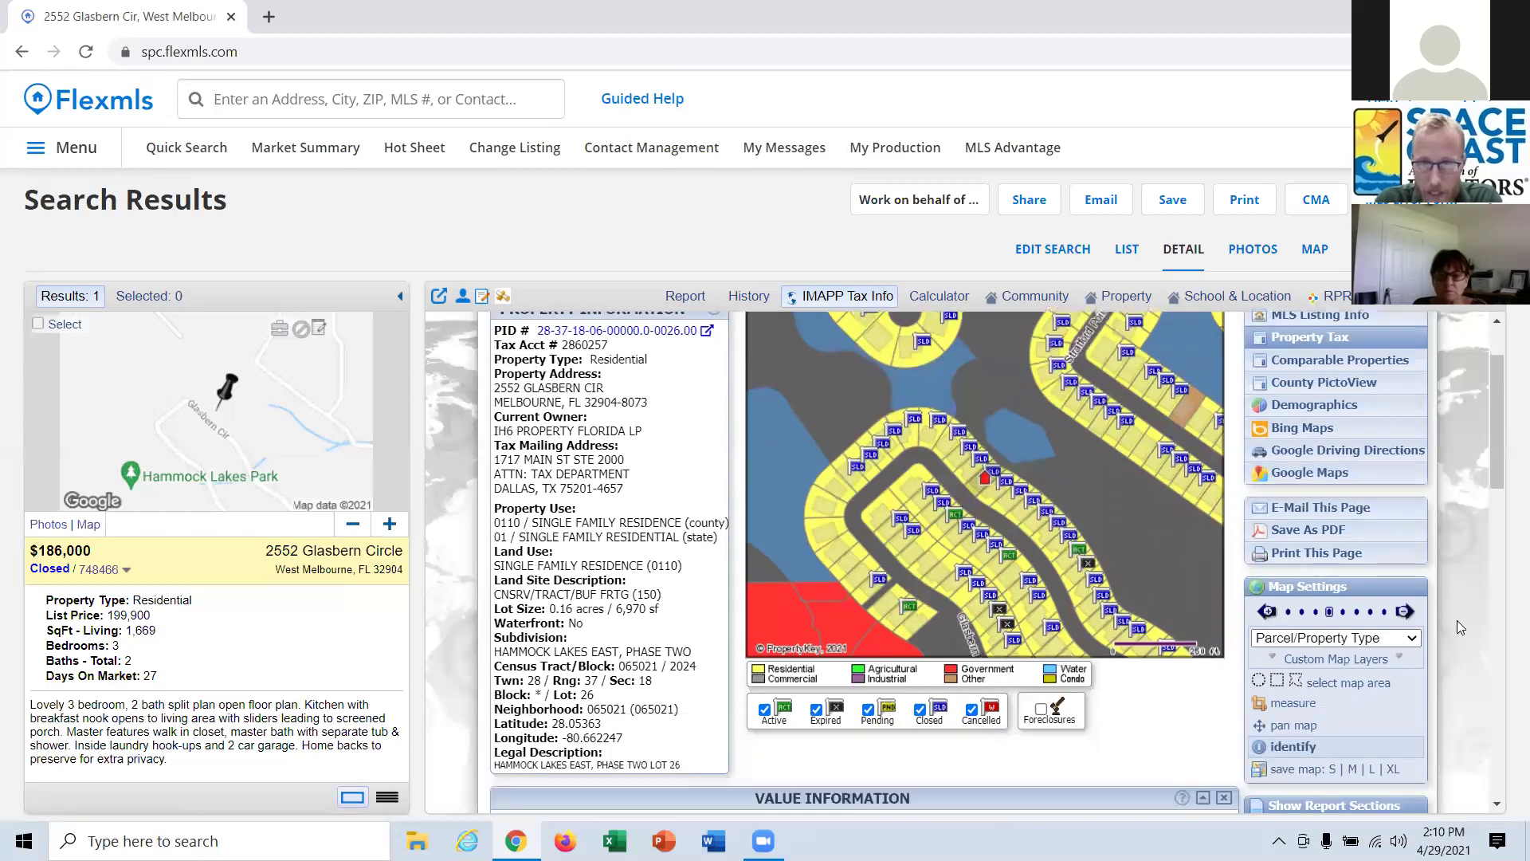
scroll(1457, 620, "up", 1)
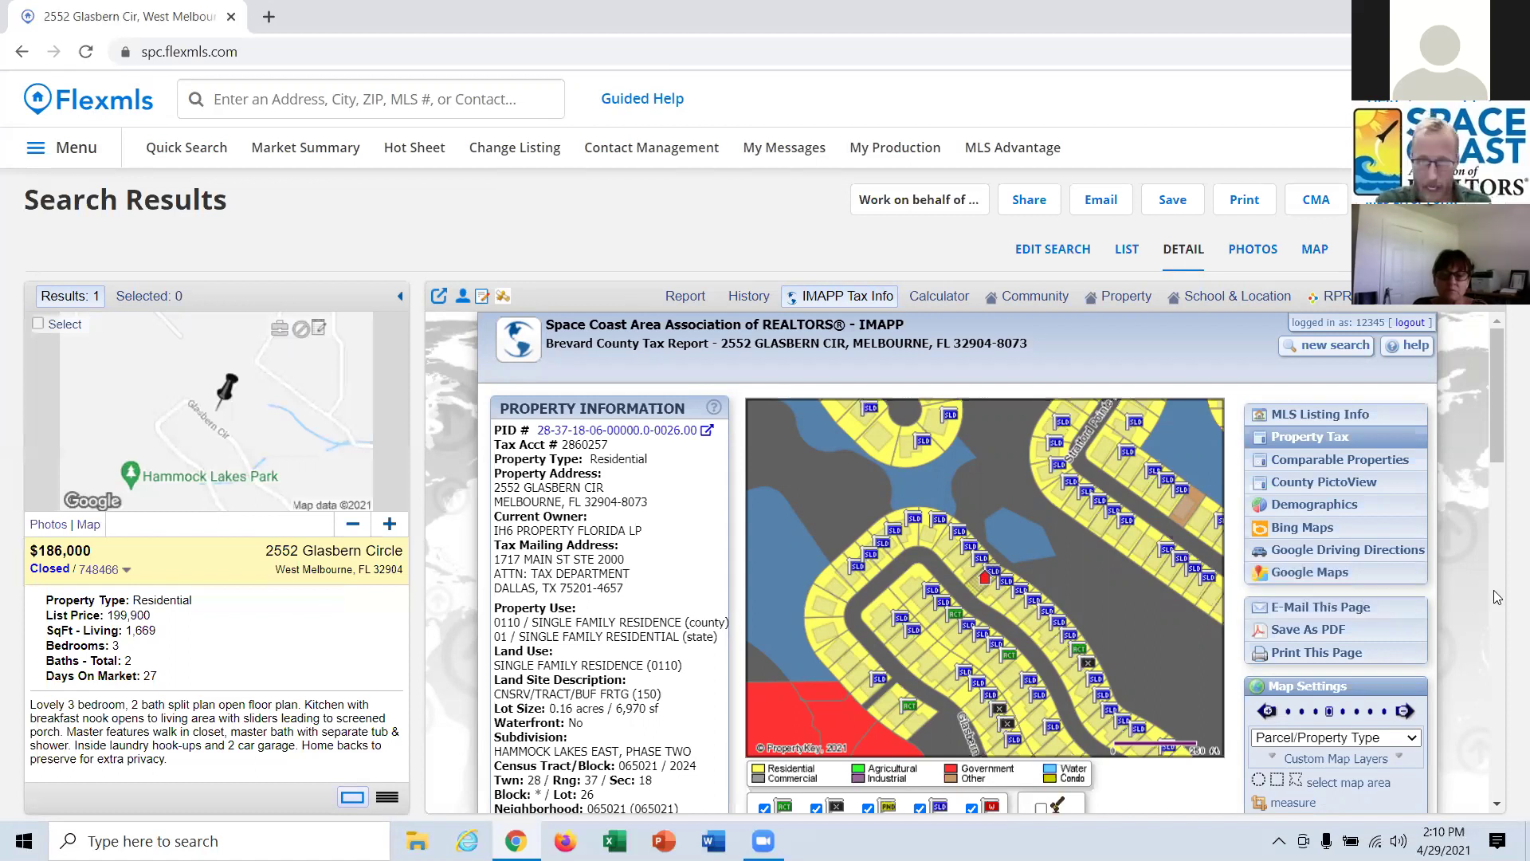
scroll(1496, 566, "down", 1)
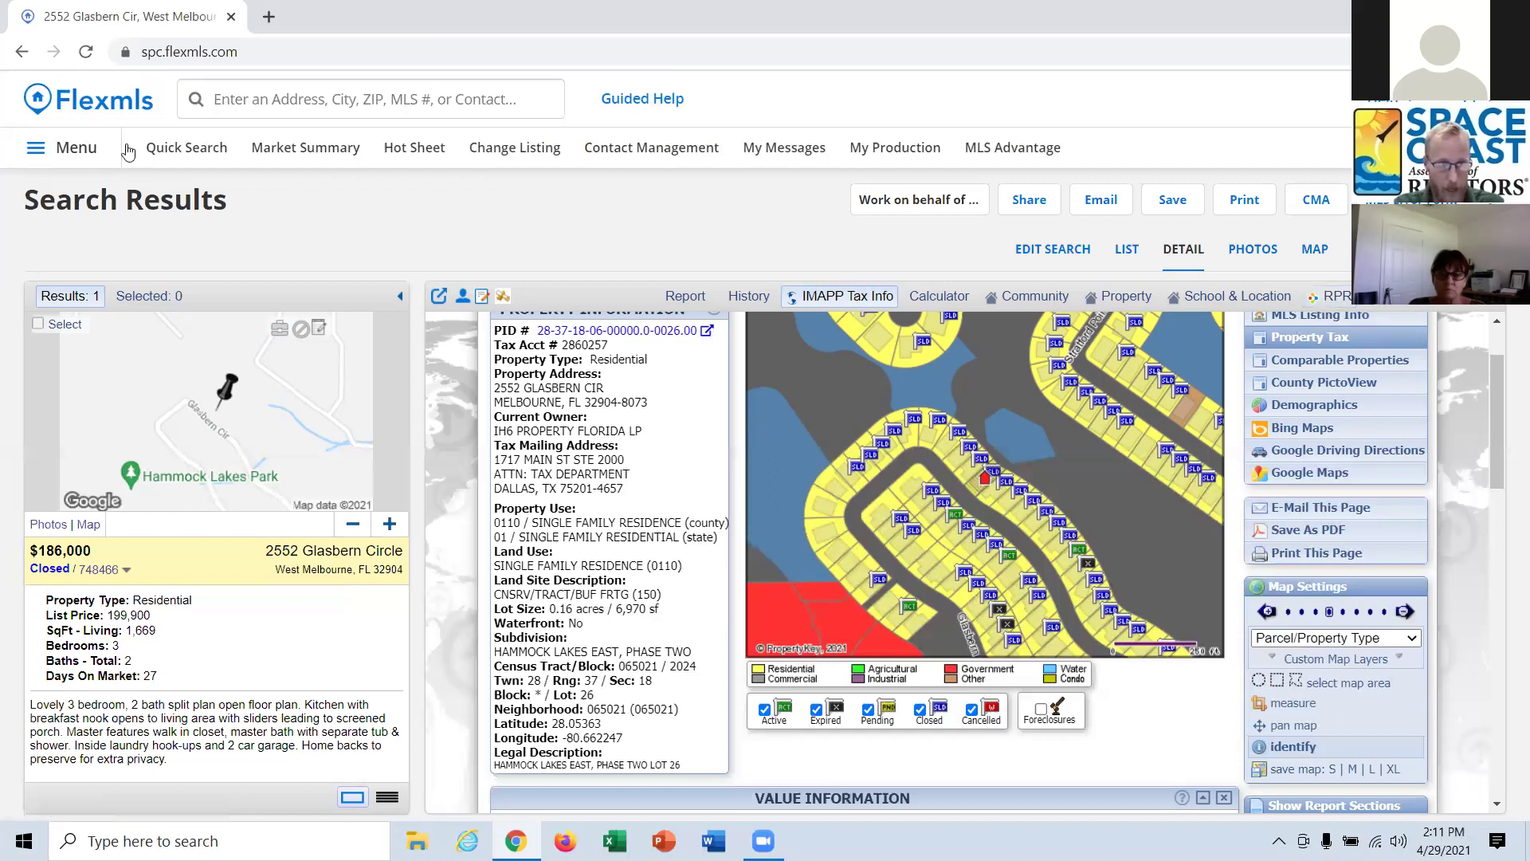
left_click(80, 152)
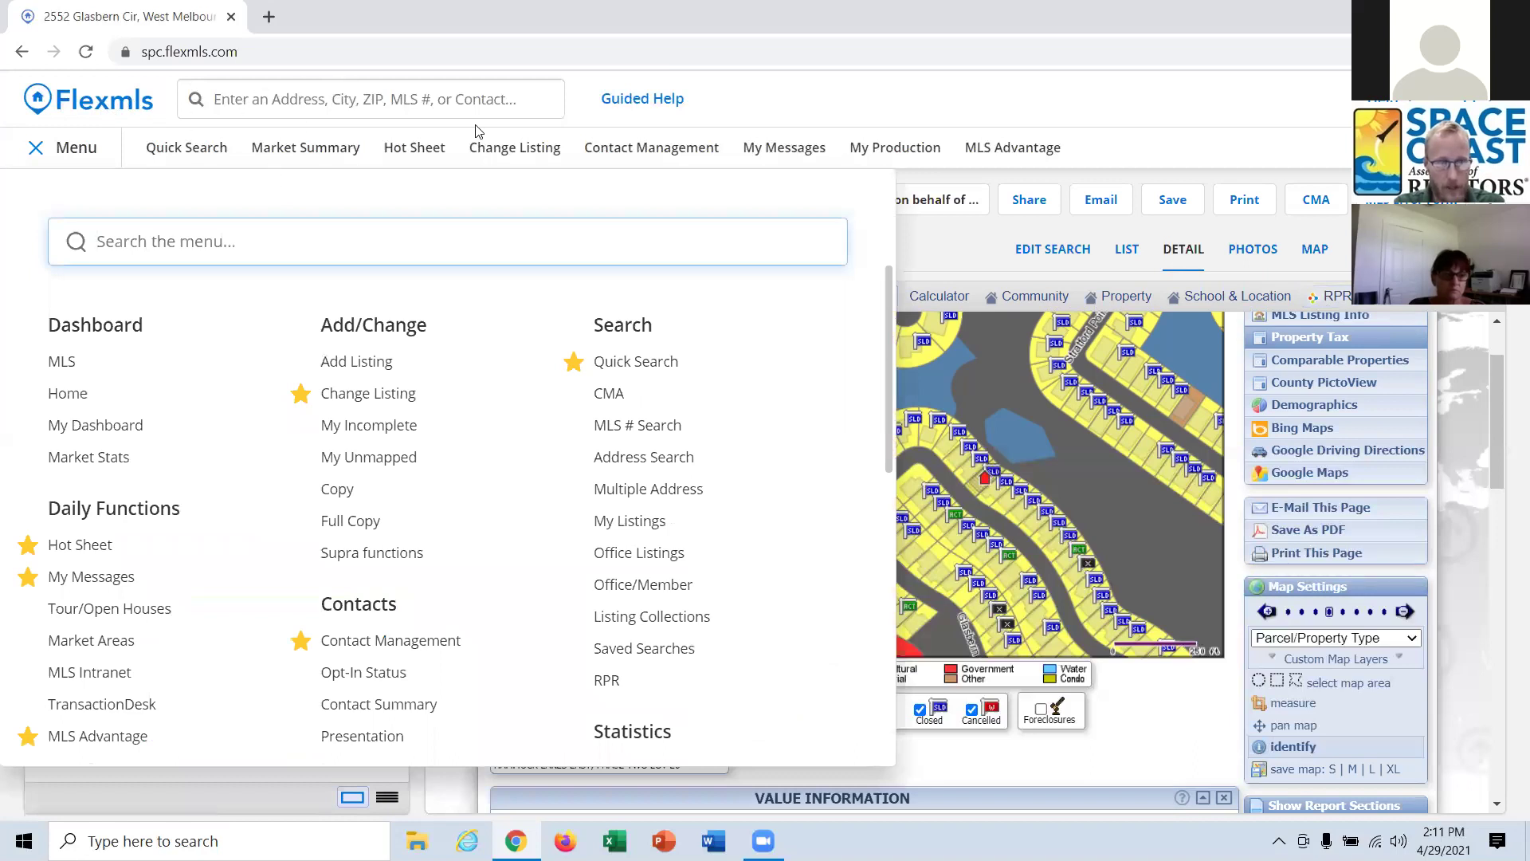
left_click(988, 255)
left_click(79, 150)
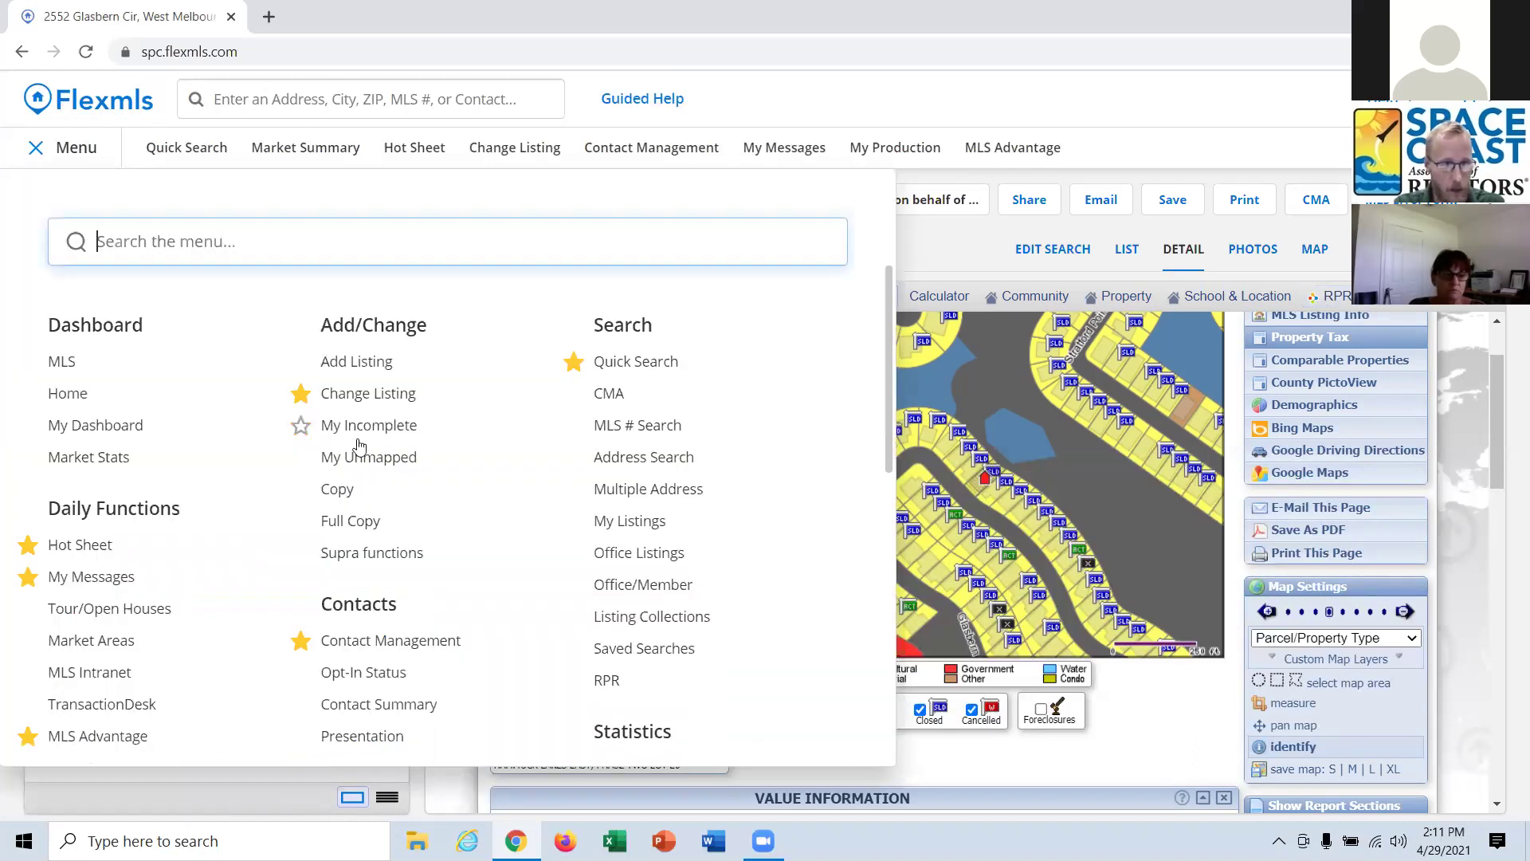
scroll(358, 450, "down", 5)
scroll(358, 450, "down", 4)
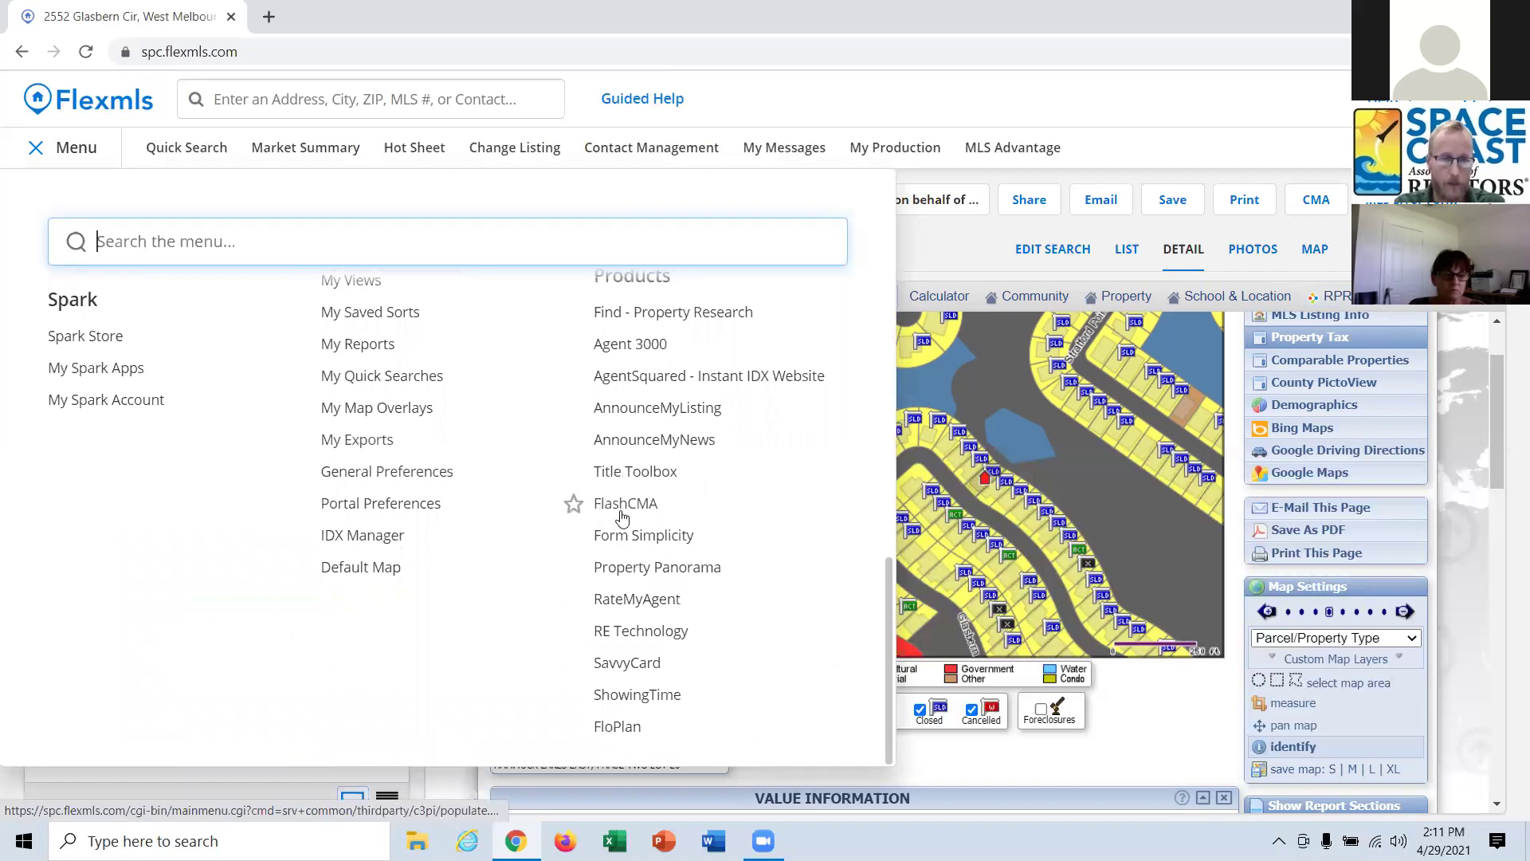
left_click(79, 151)
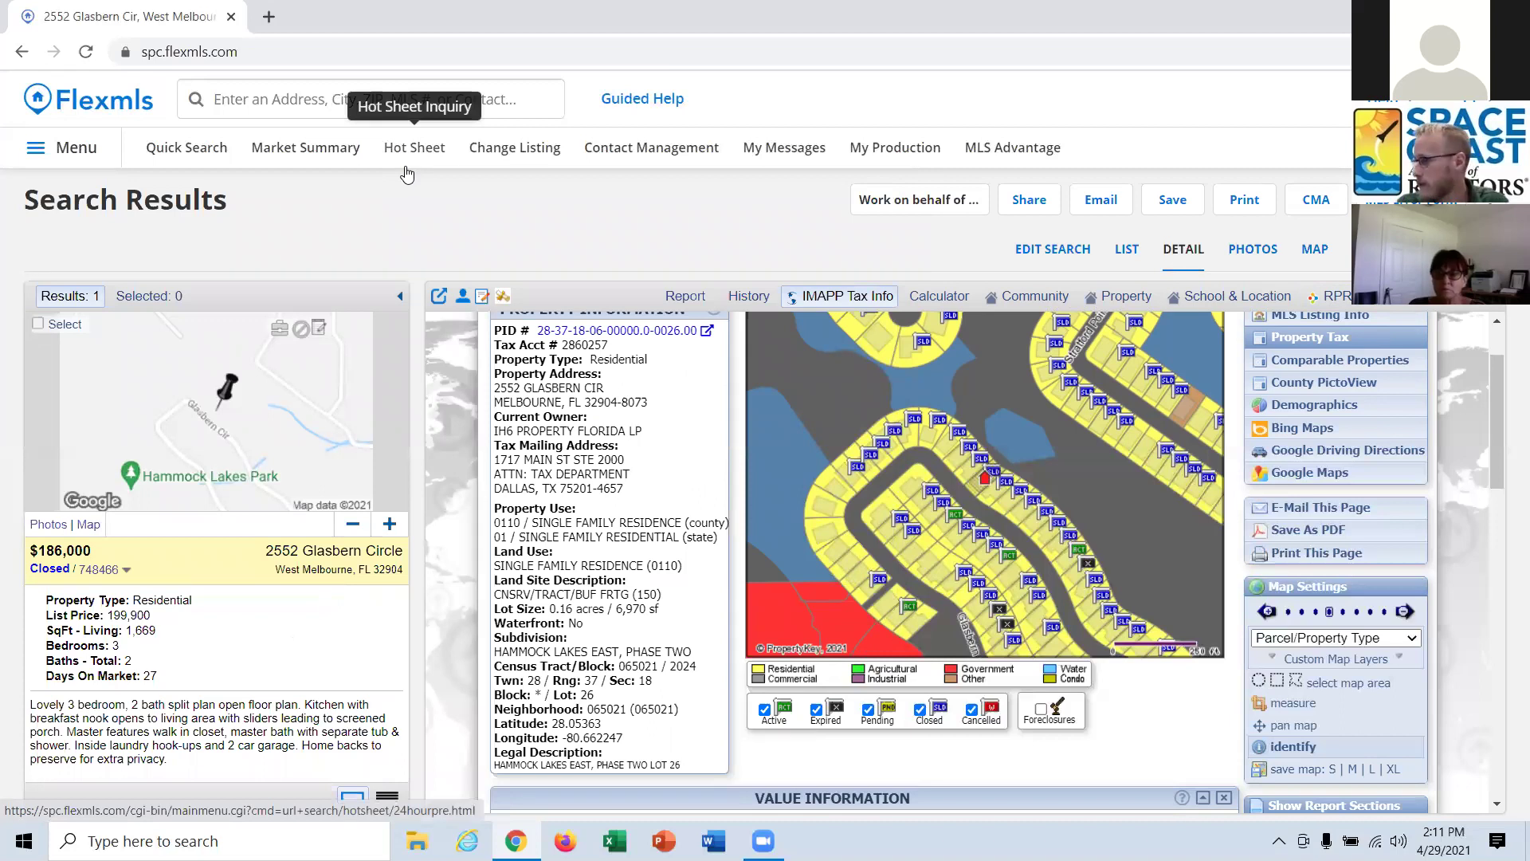
scroll(1092, 552, "up", 2)
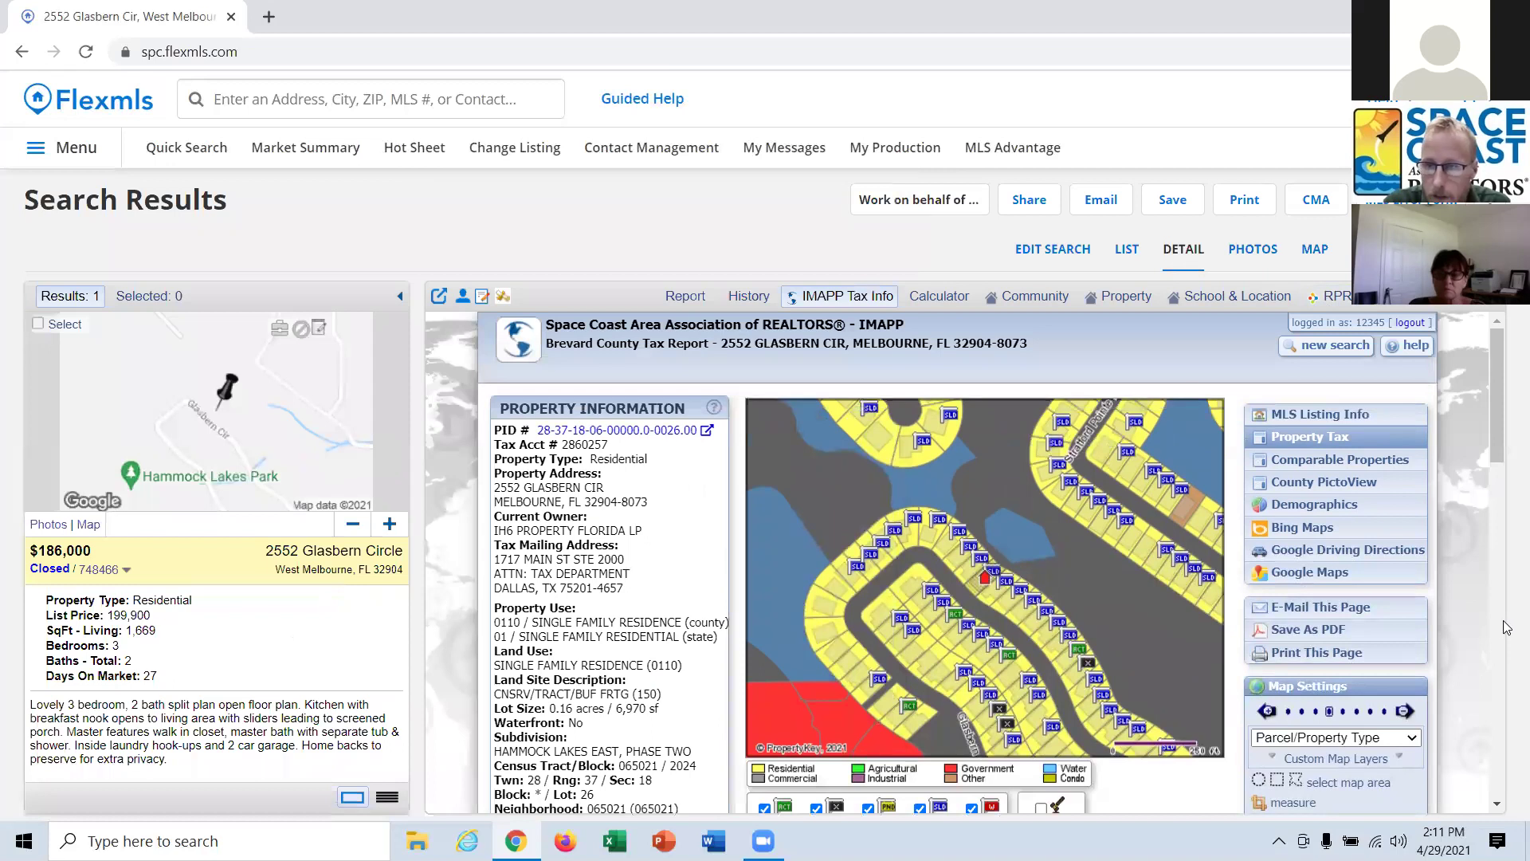
scroll(1503, 625, "down", 5)
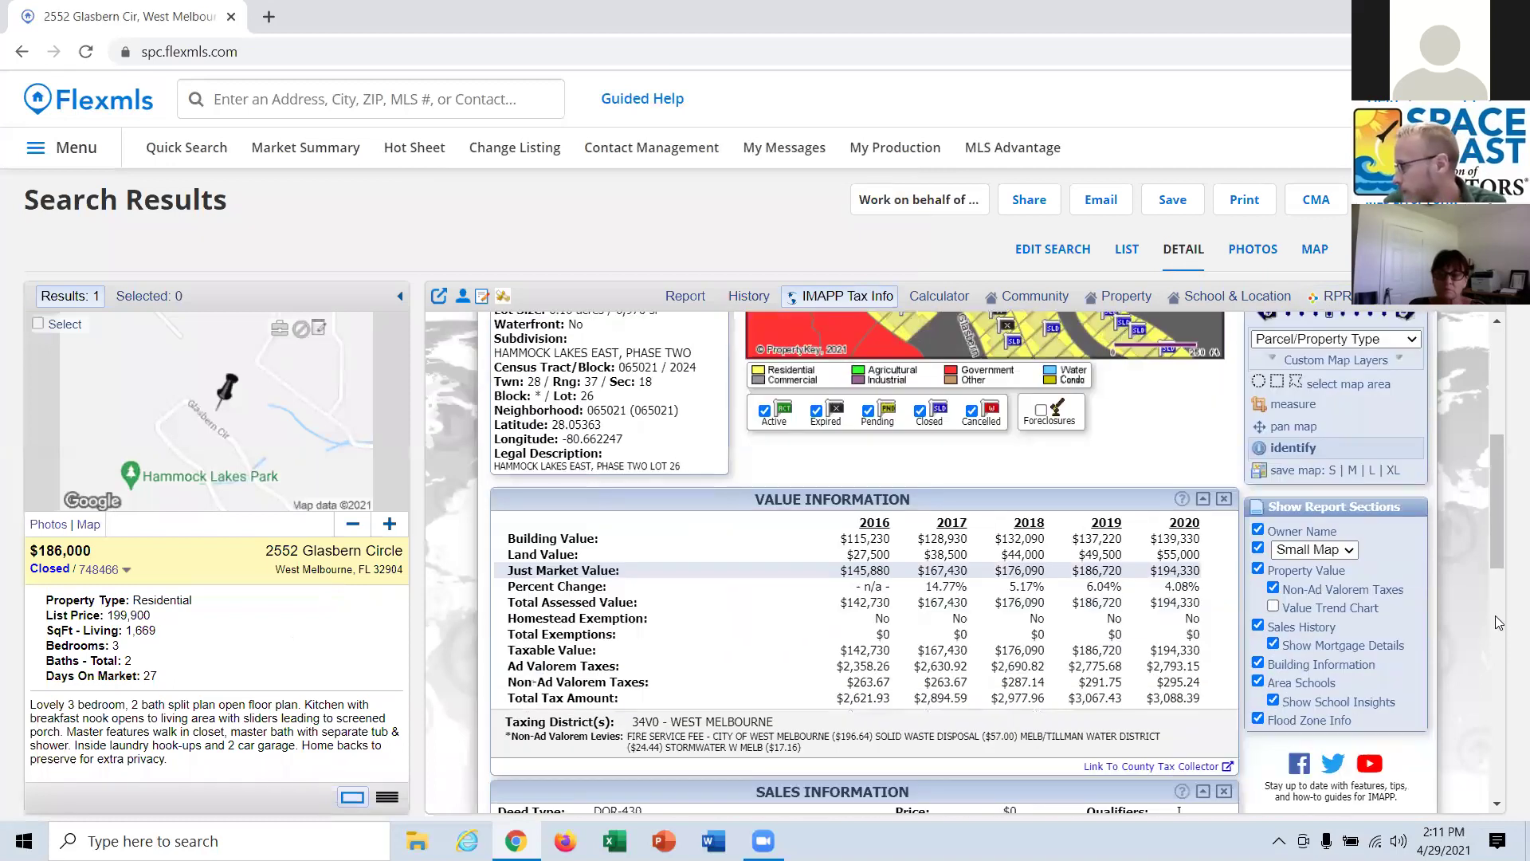
scroll(1496, 623, "down", 4)
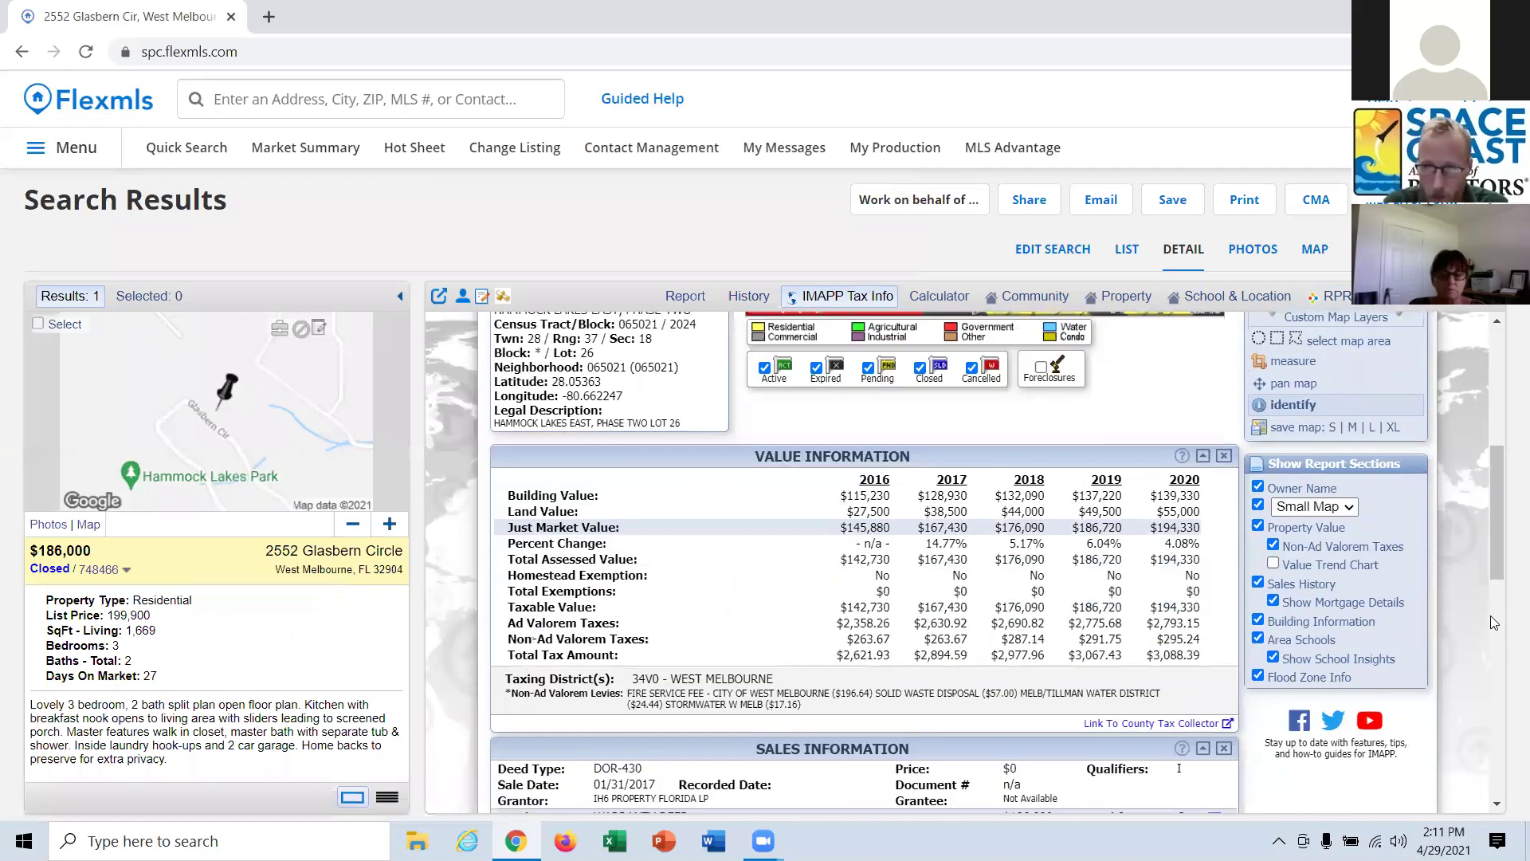
scroll(1491, 616, "up", 9)
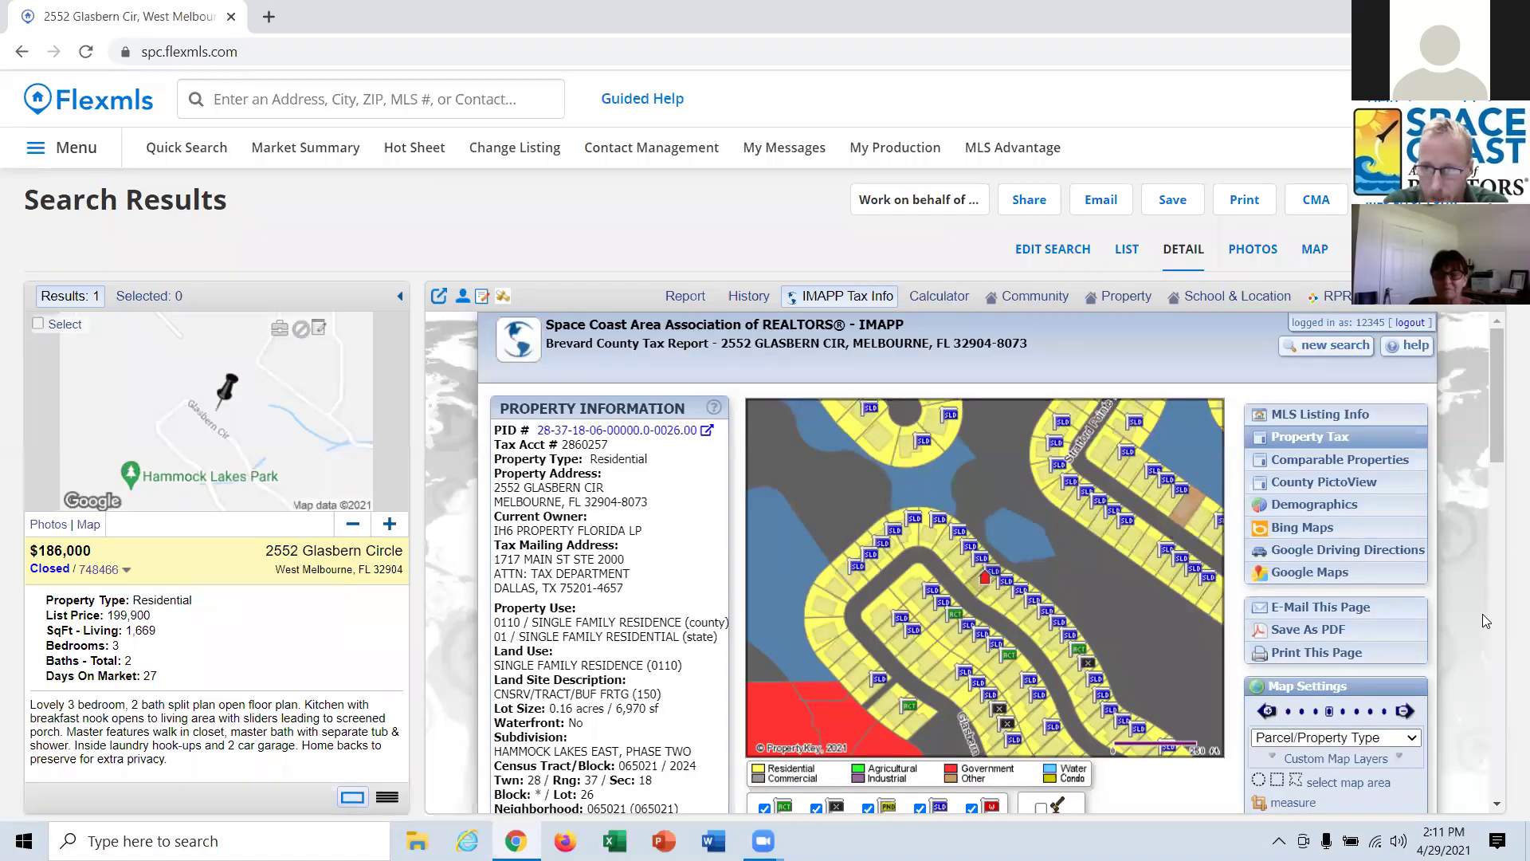
scroll(1065, 596, "down", 9)
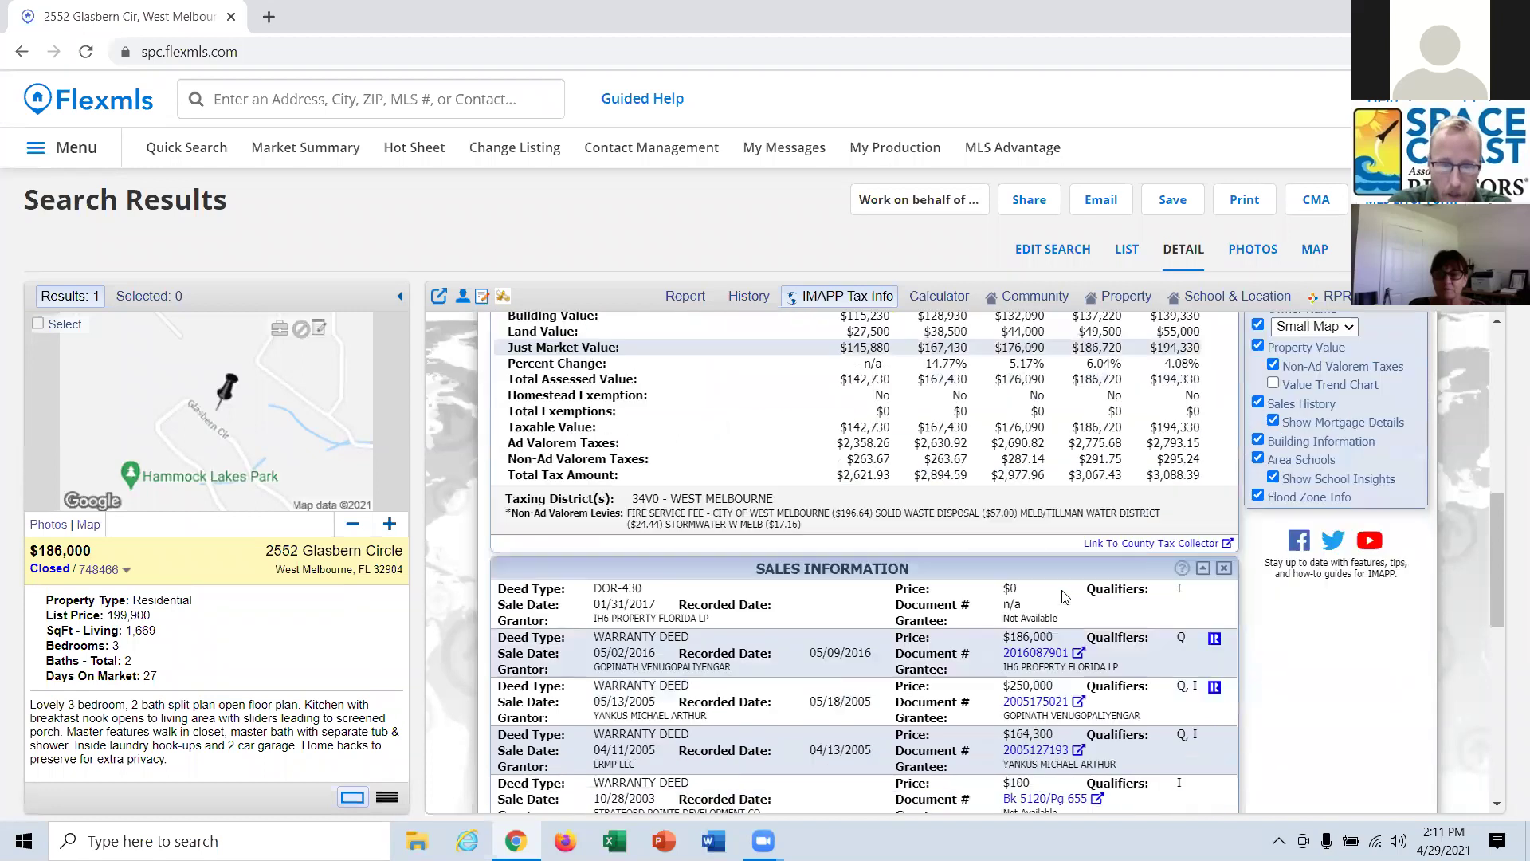
scroll(1065, 597, "down", 10)
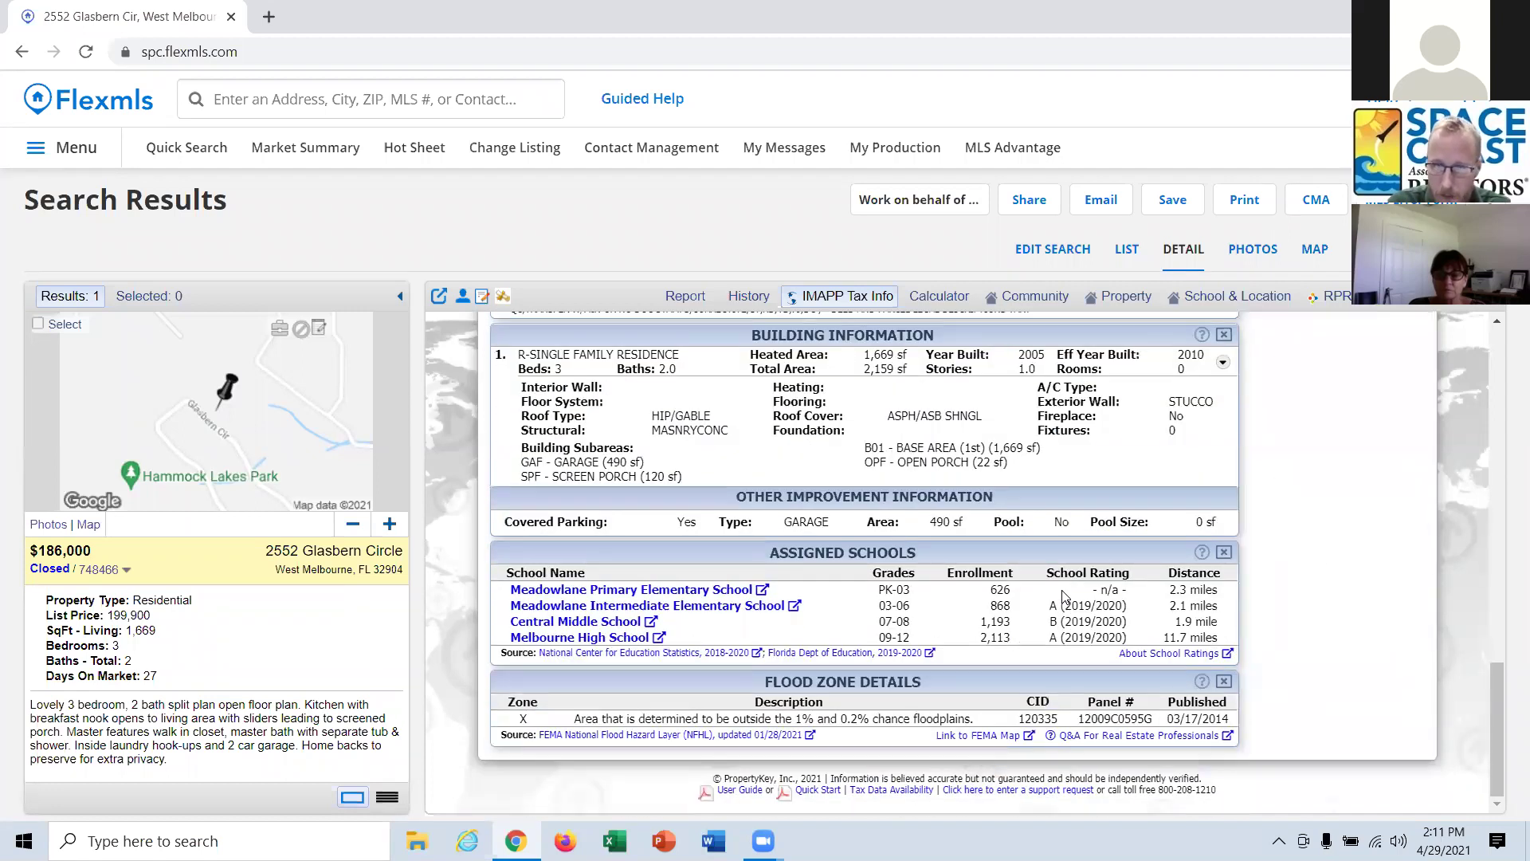
scroll(1068, 594, "up", 19)
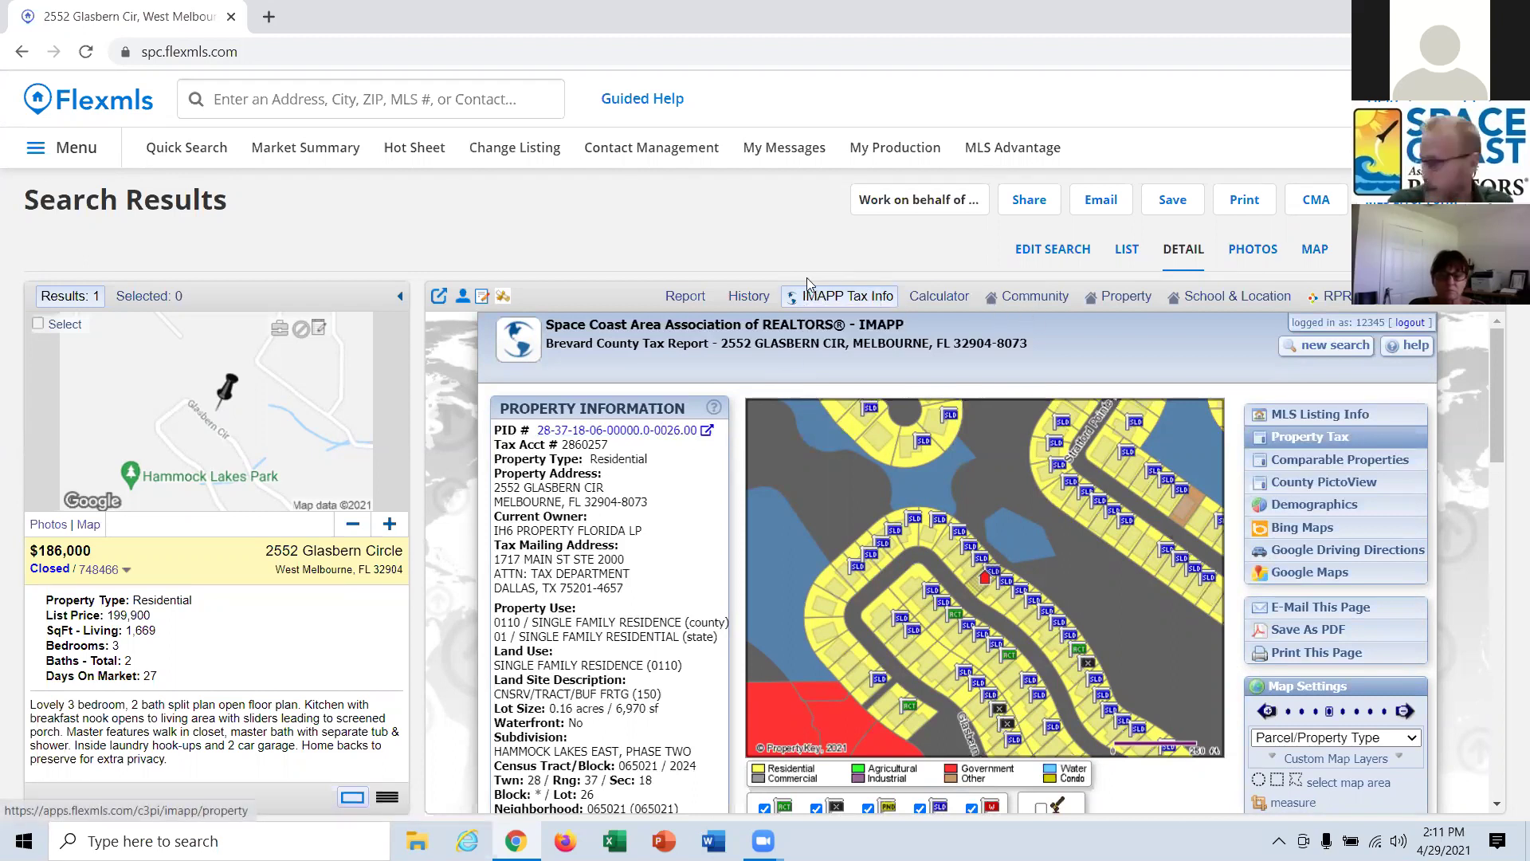
left_click(686, 301)
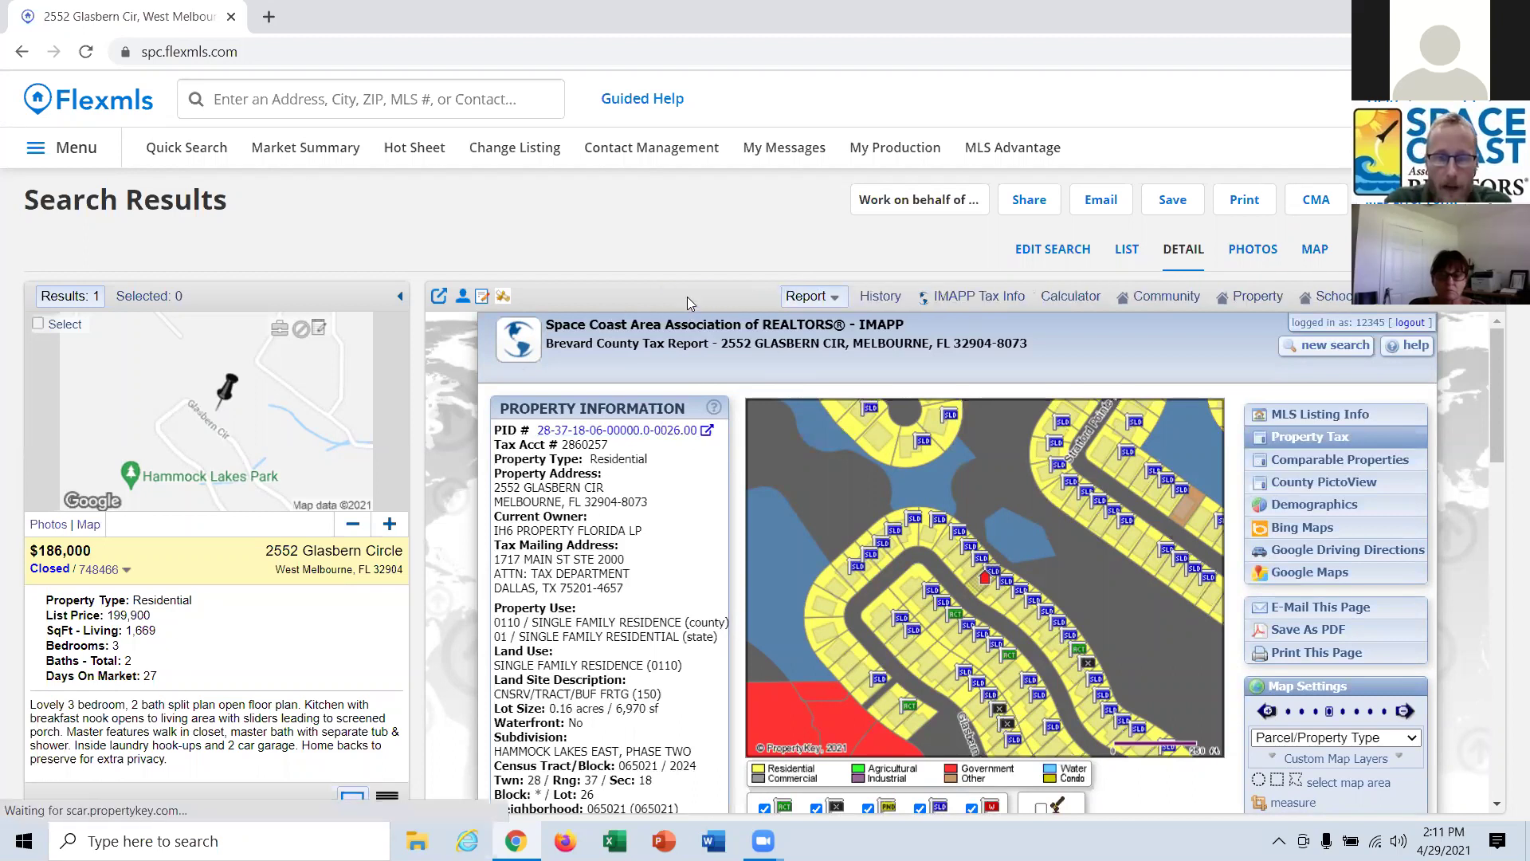
scroll(700, 359, "down", 5)
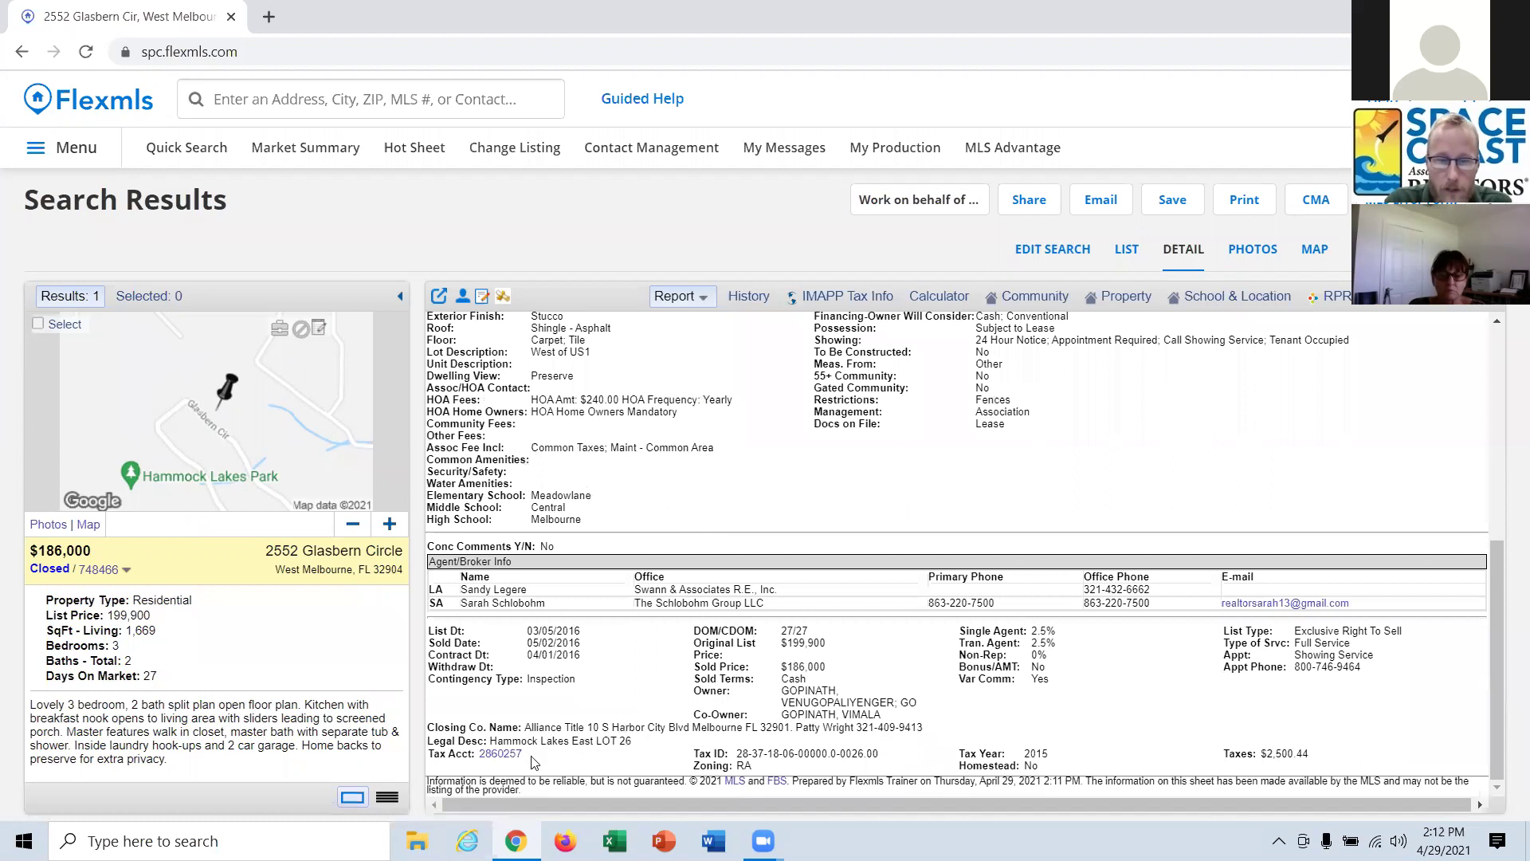
left_click(504, 761)
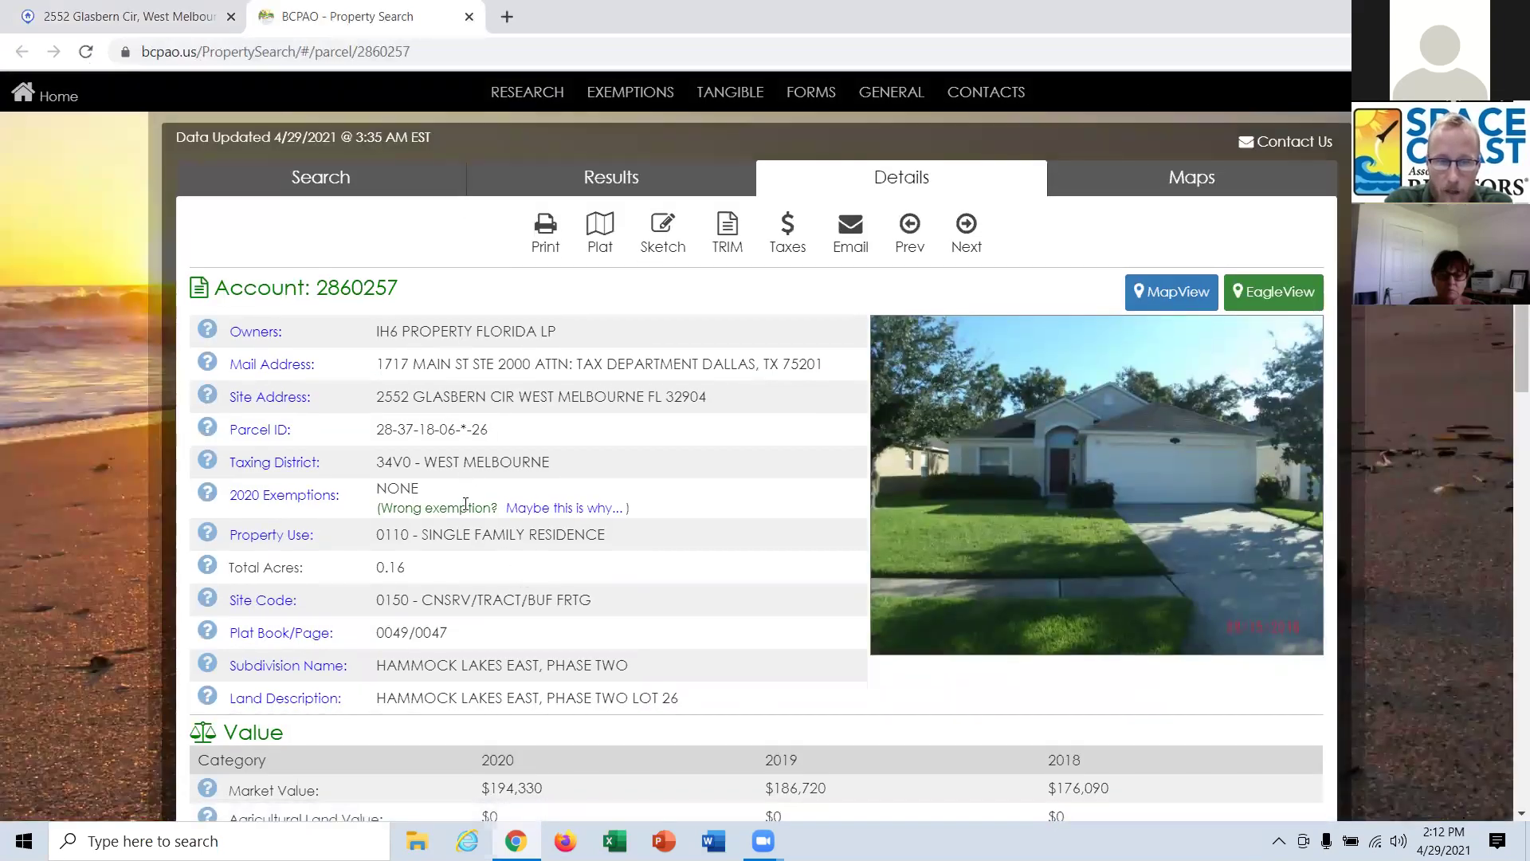
Read the BCPAO parcel's assessed values, sales/transfers and building details down to the bottom.
scroll(483, 479, "down", 1)
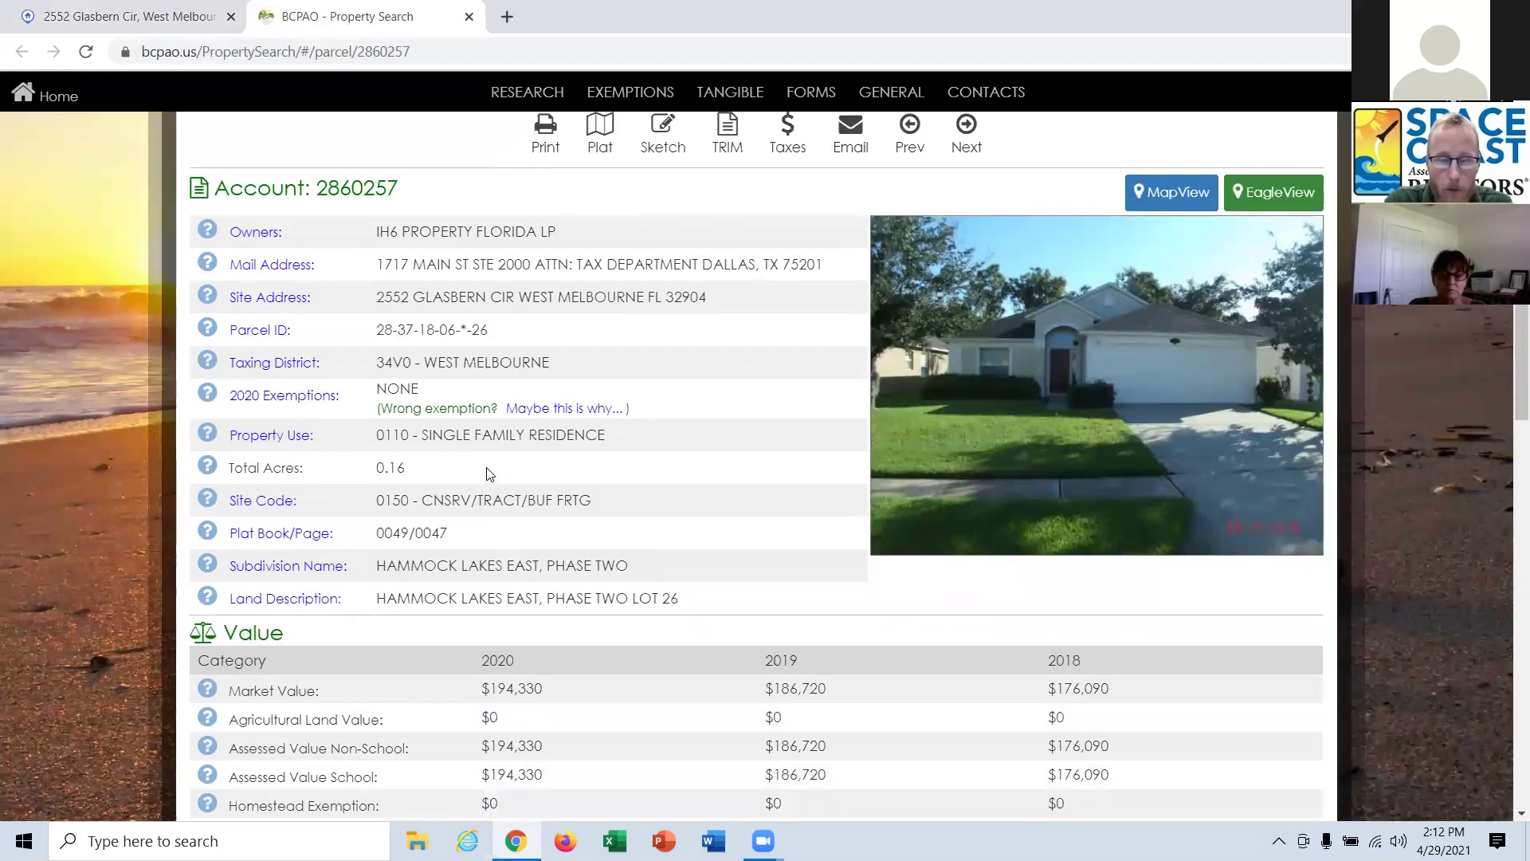
scroll(489, 474, "down", 2)
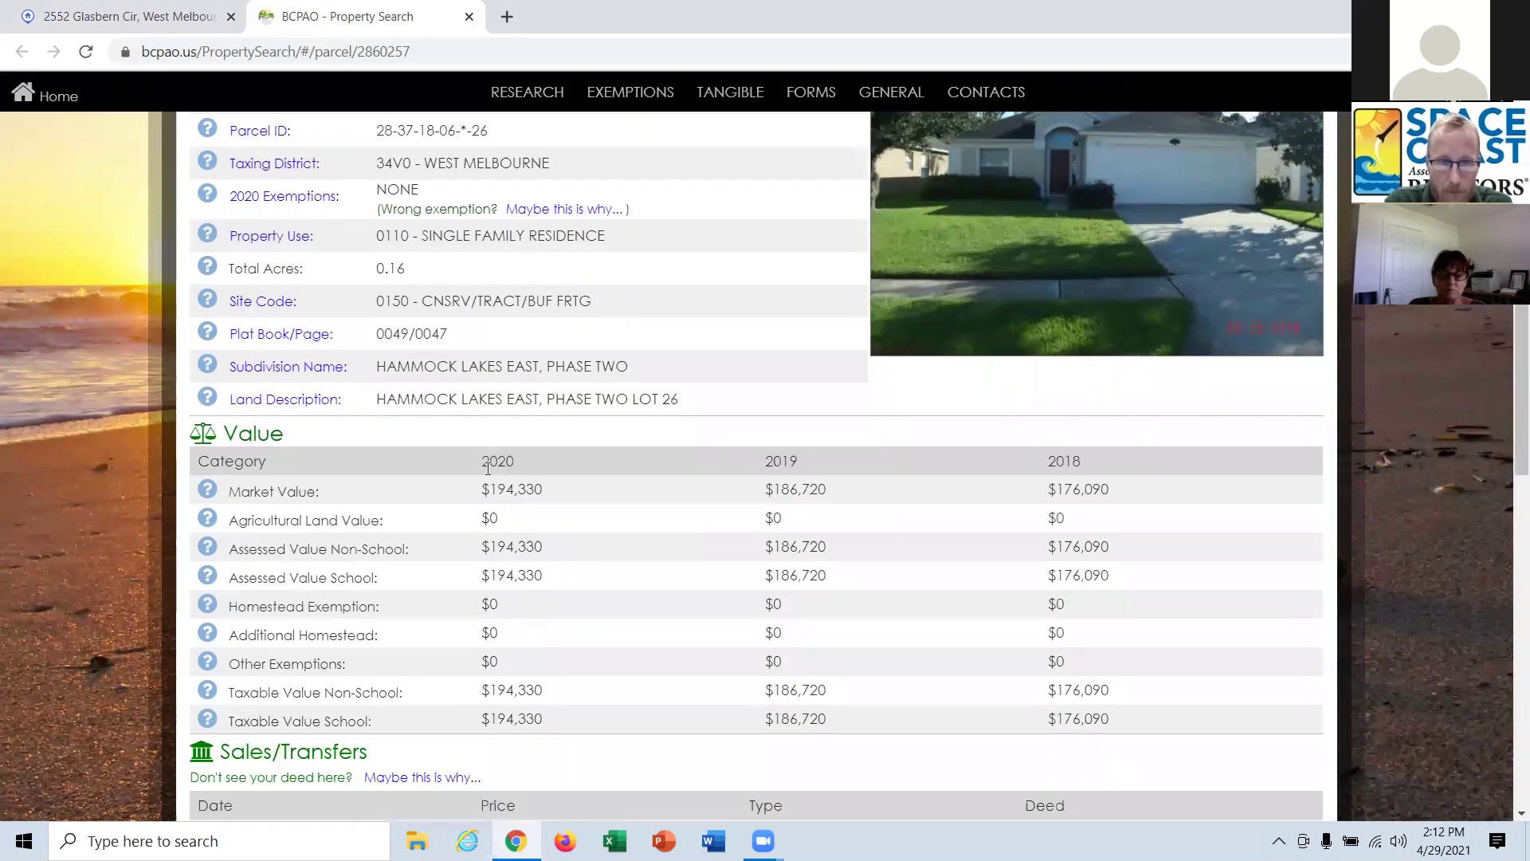
scroll(488, 469, "up", 1)
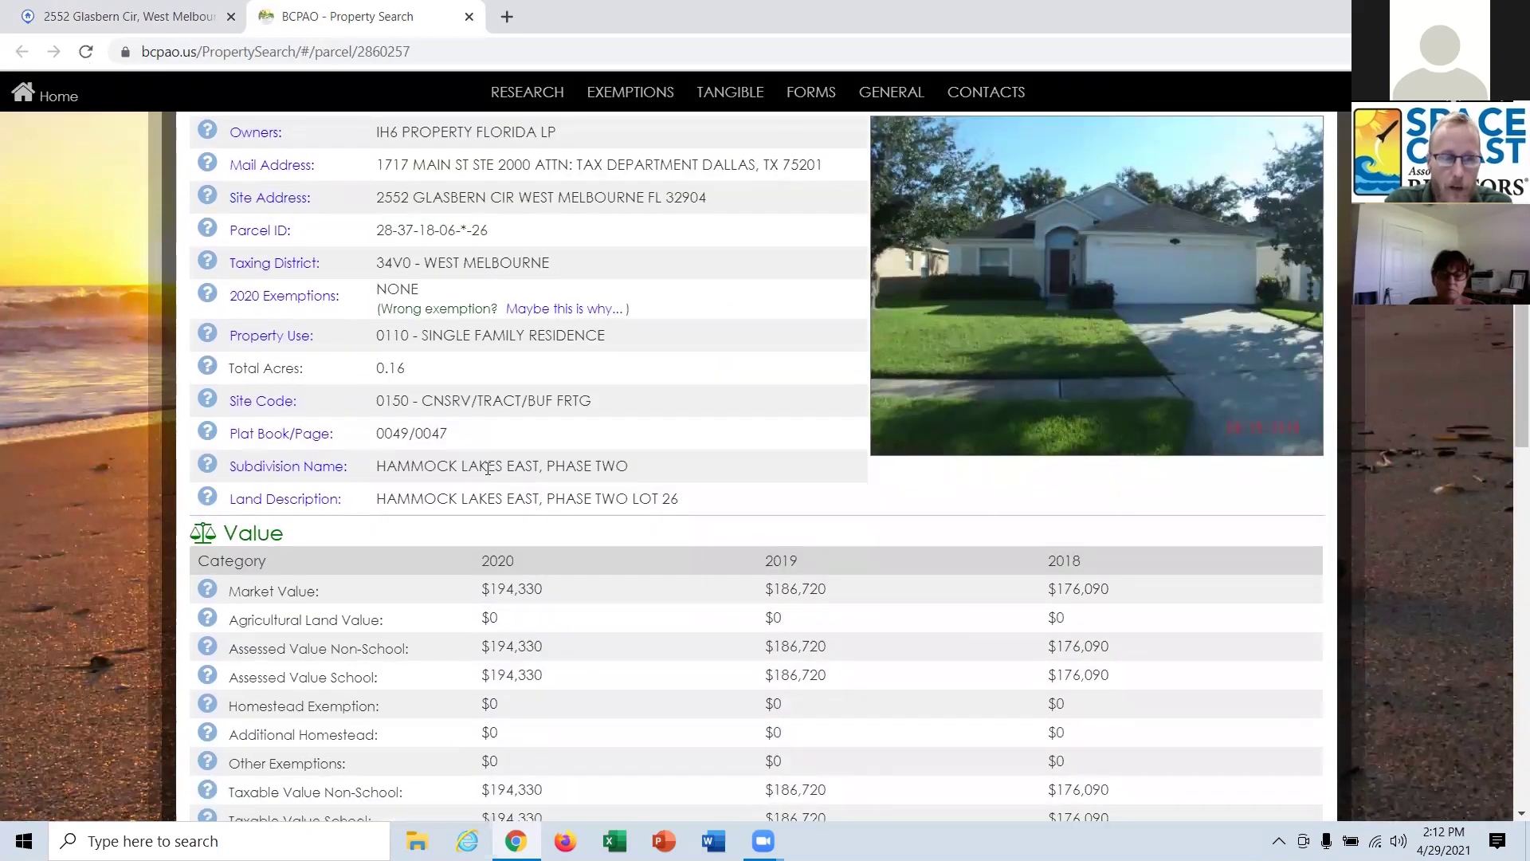
scroll(606, 427, "down", 3)
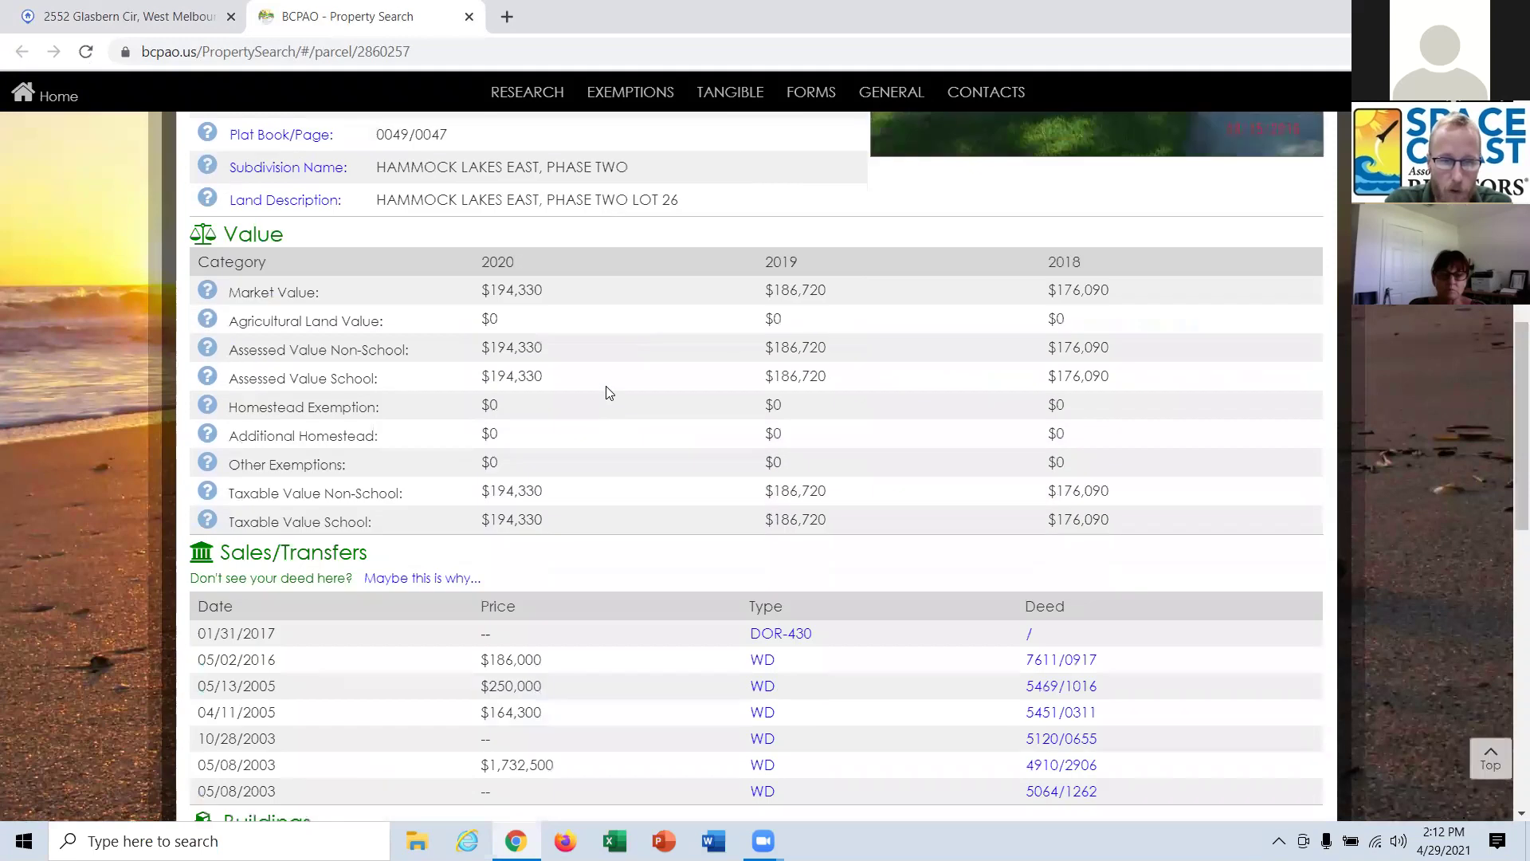
scroll(608, 391, "down", 5)
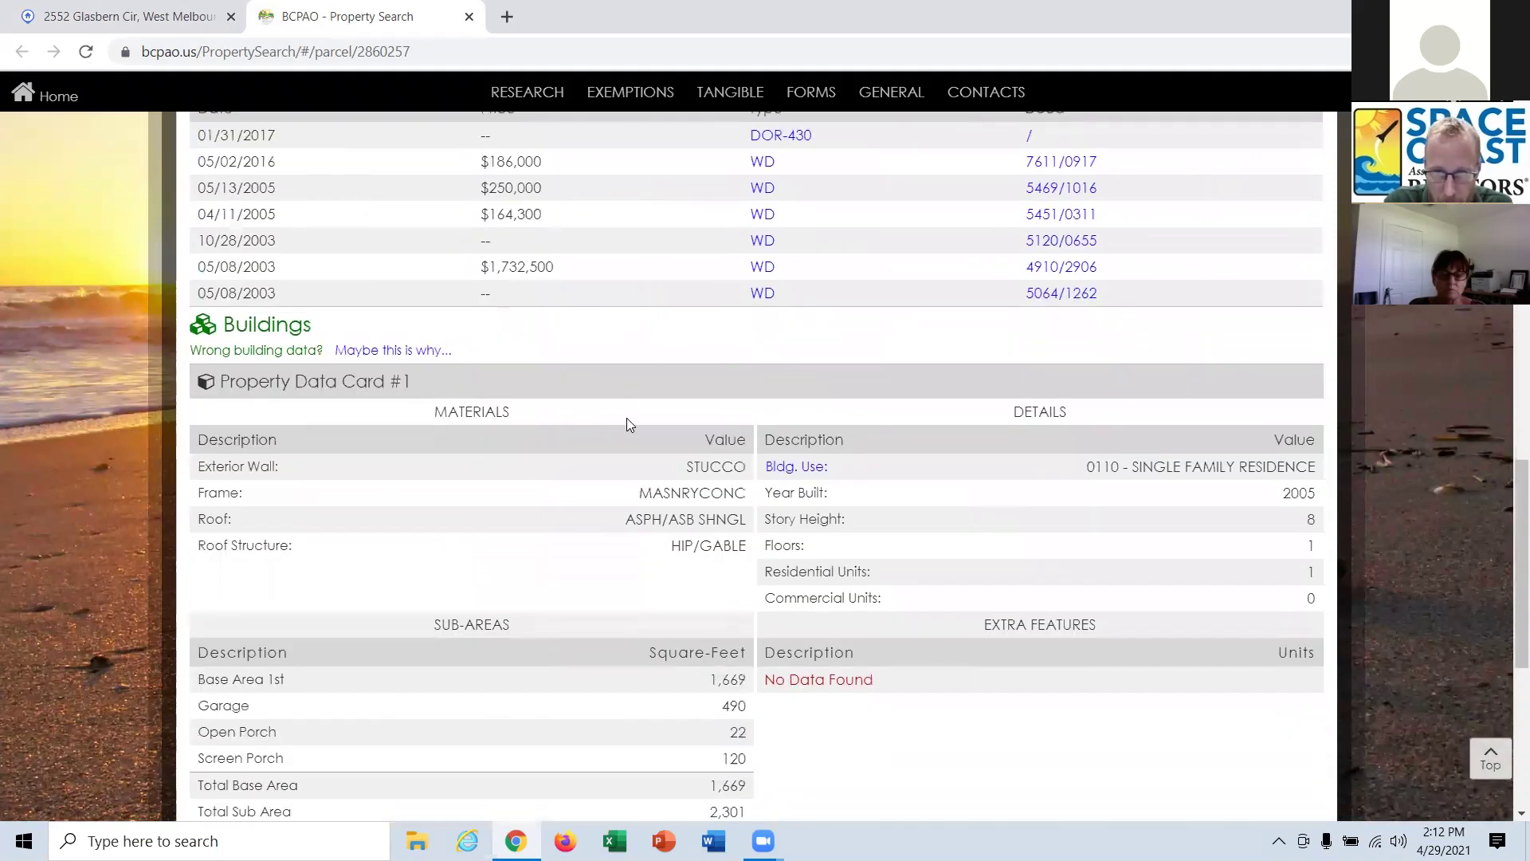
scroll(615, 419, "down", 1)
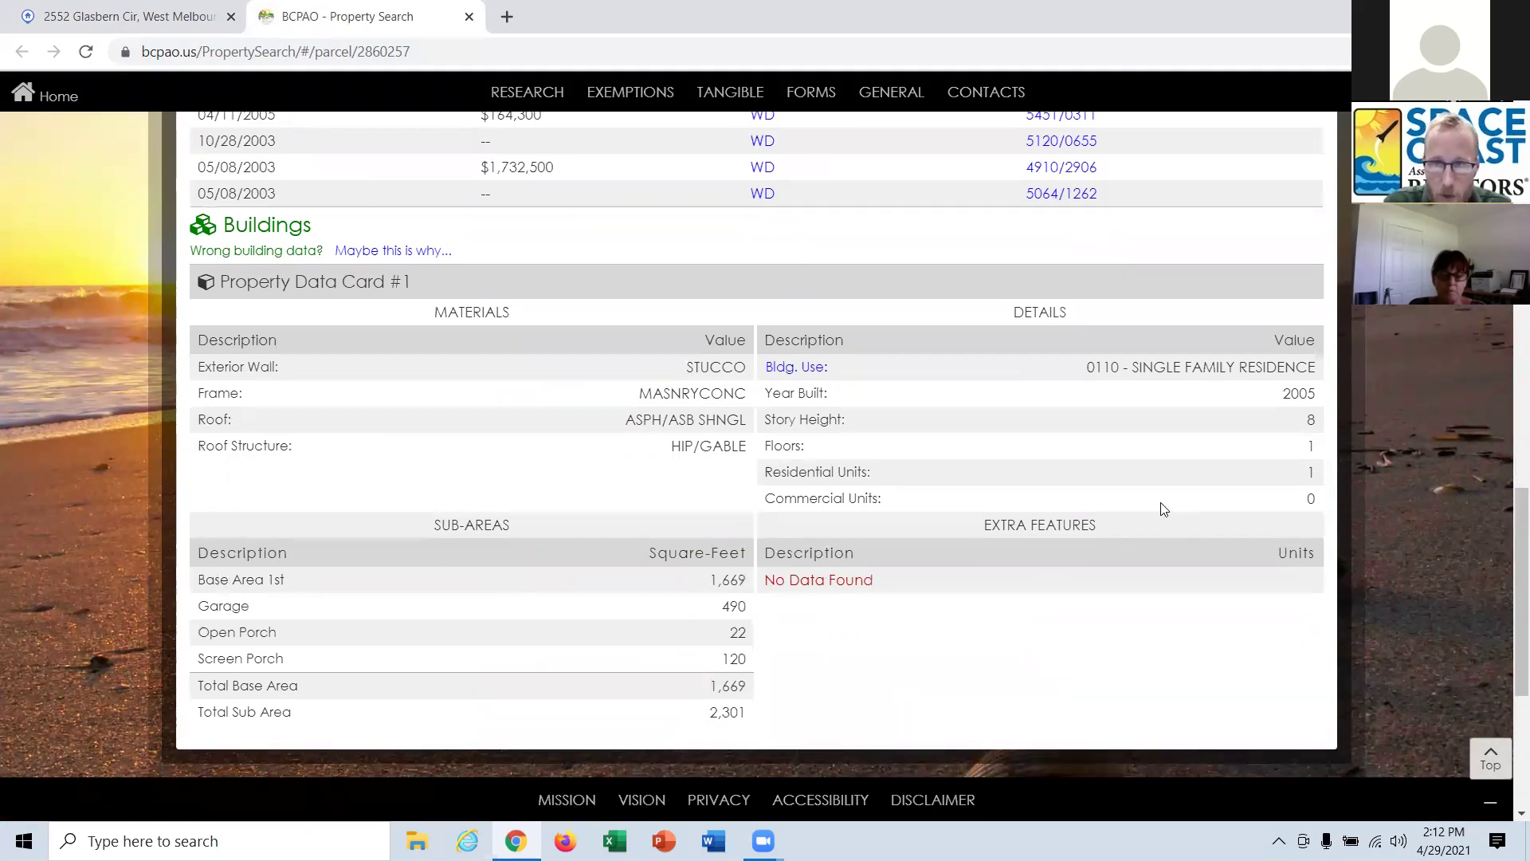
scroll(1001, 633, "down", 1)
scroll(1002, 630, "up", 1)
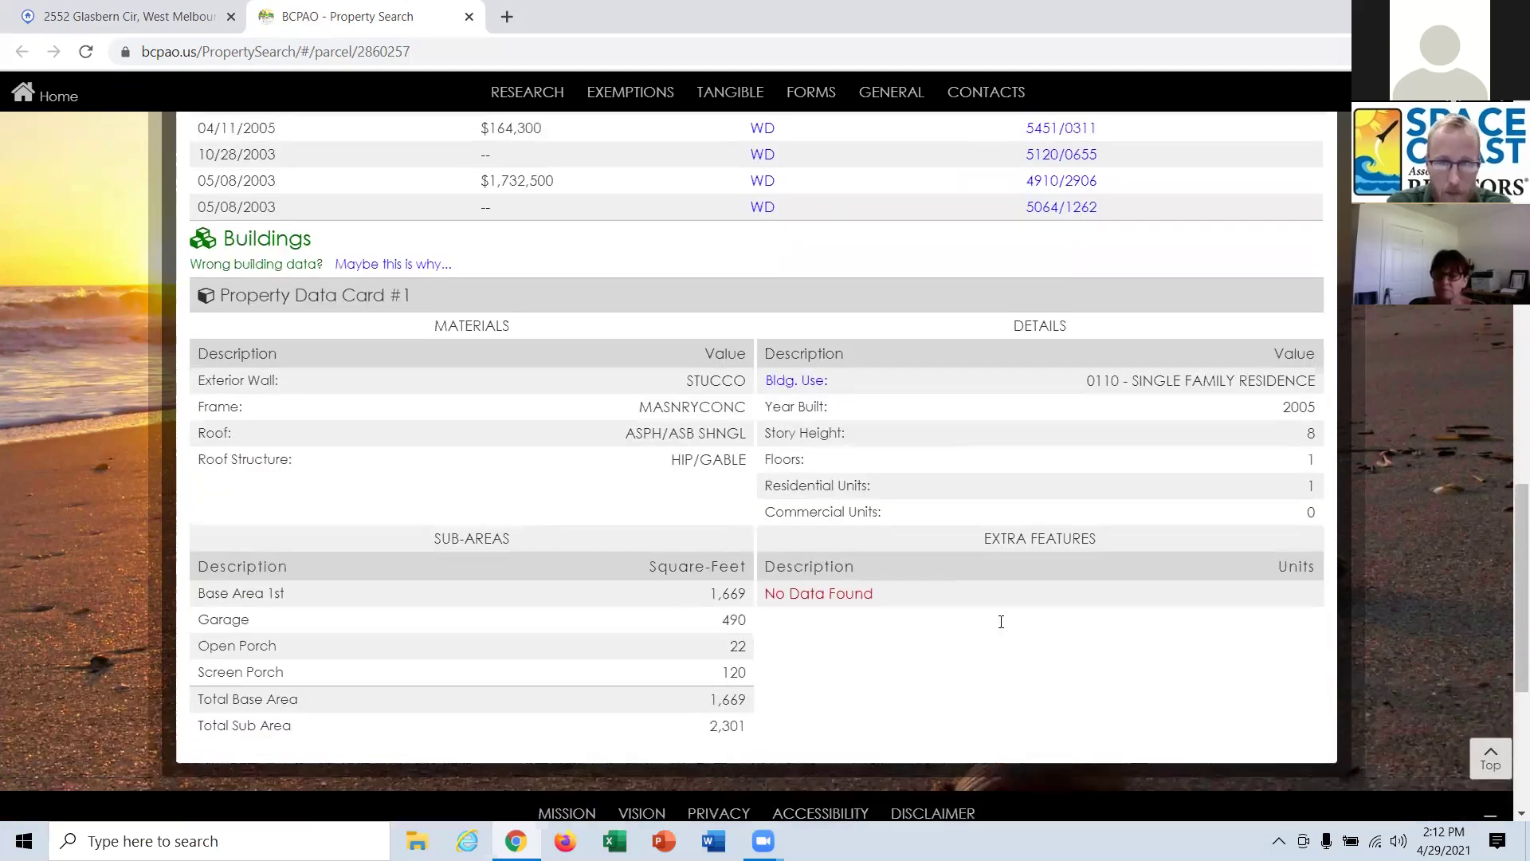
scroll(1003, 627, "up", 4)
scroll(1002, 627, "up", 9)
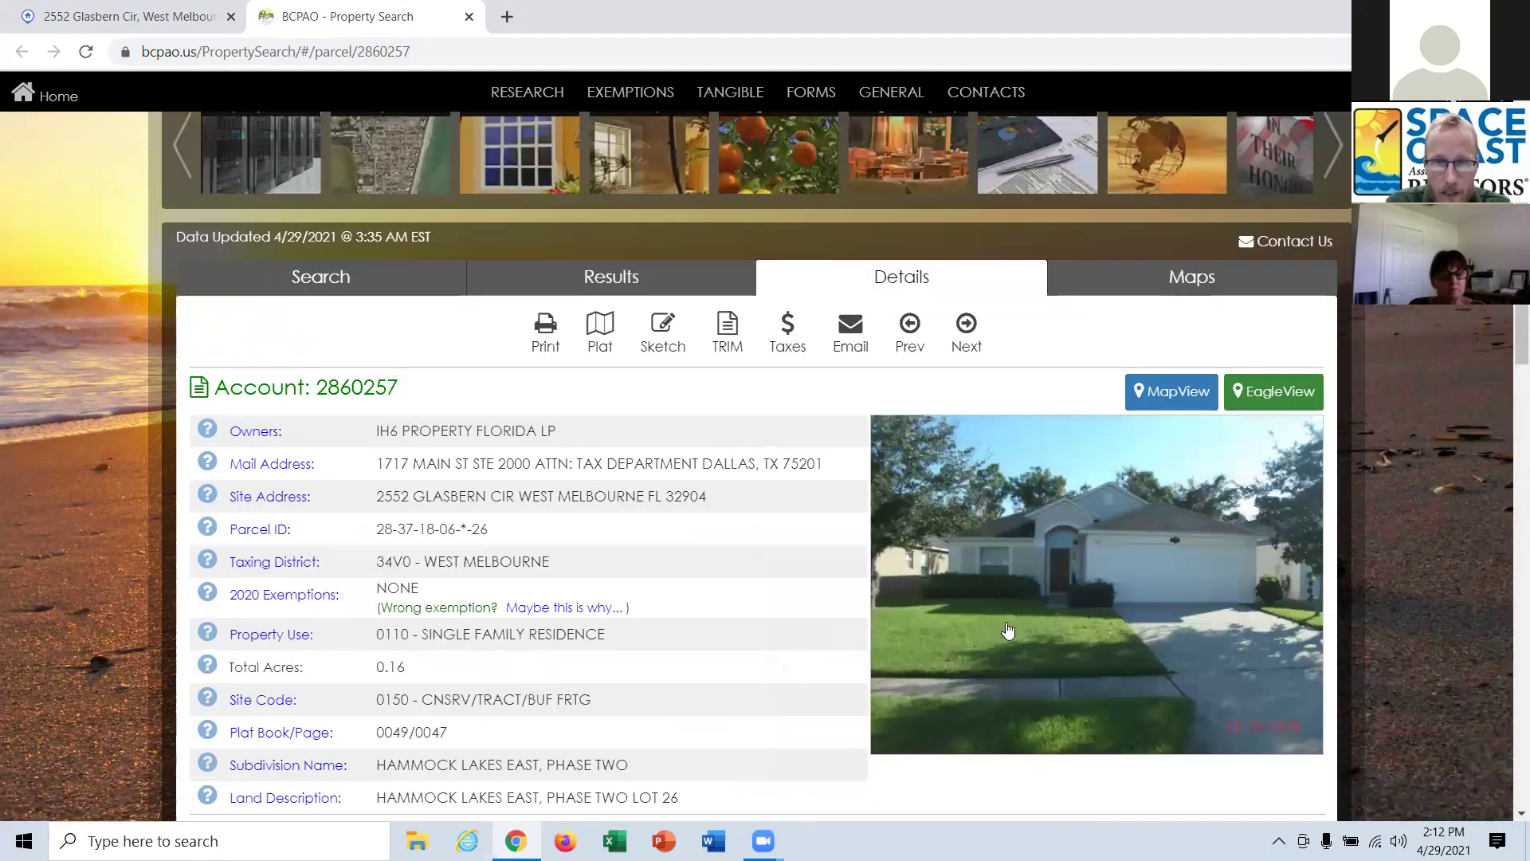
scroll(1047, 634, "down", 1)
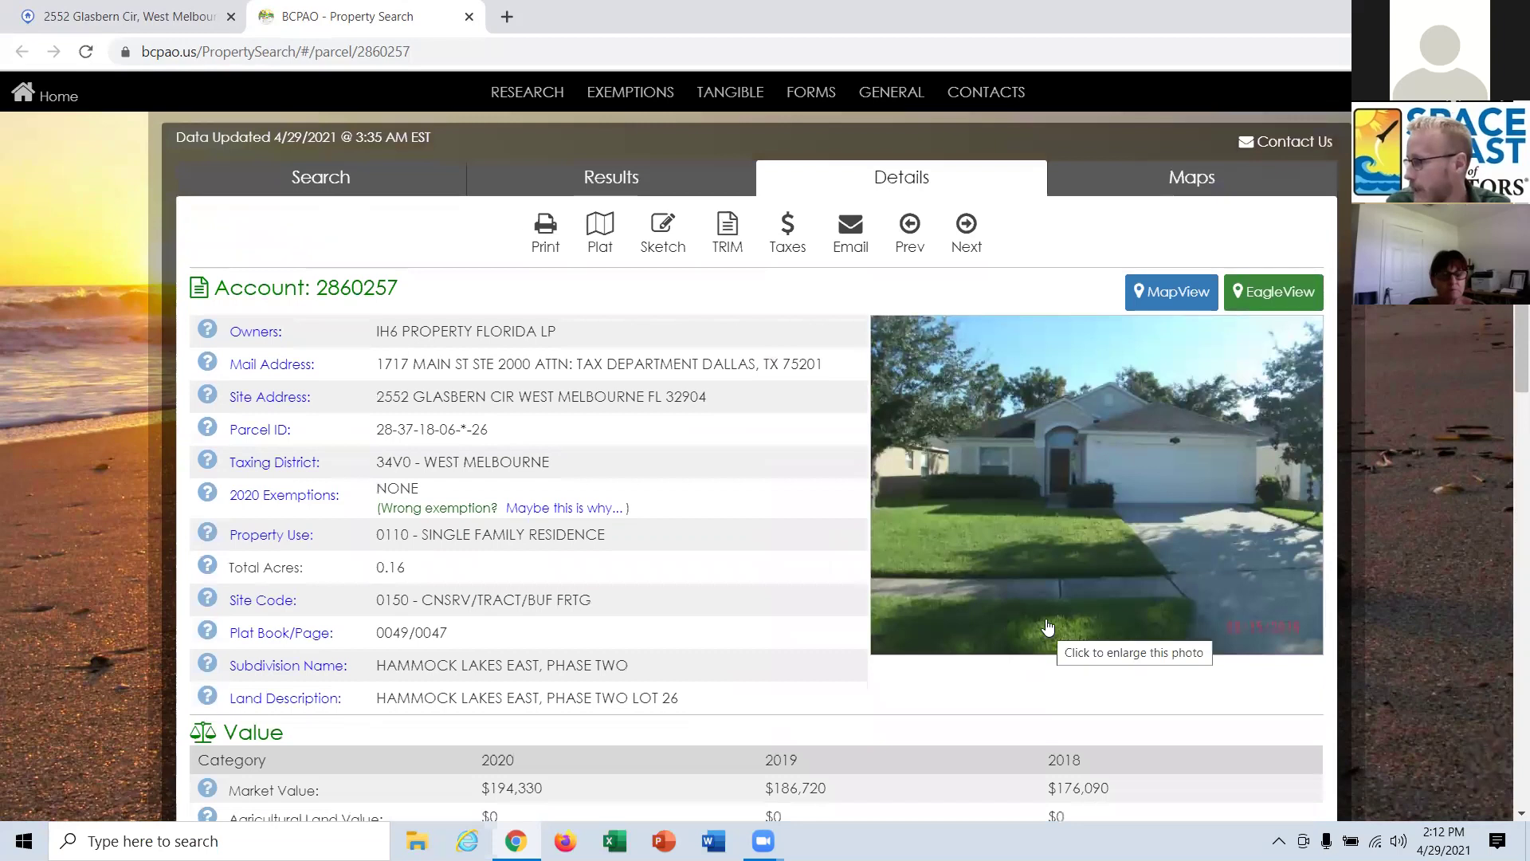
scroll(1049, 634, "down", 3)
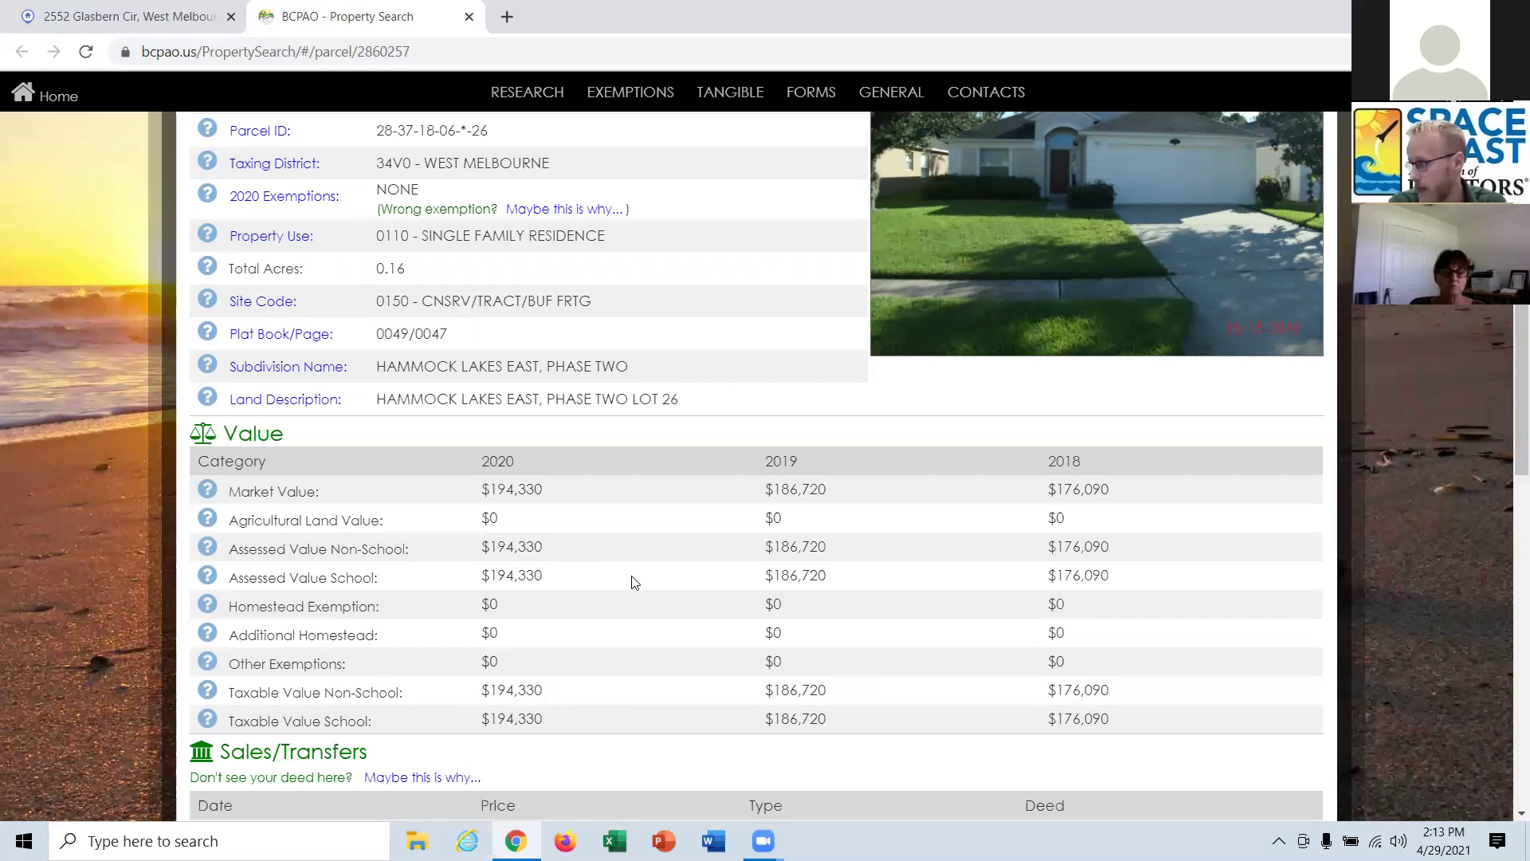
scroll(635, 583, "down", 2)
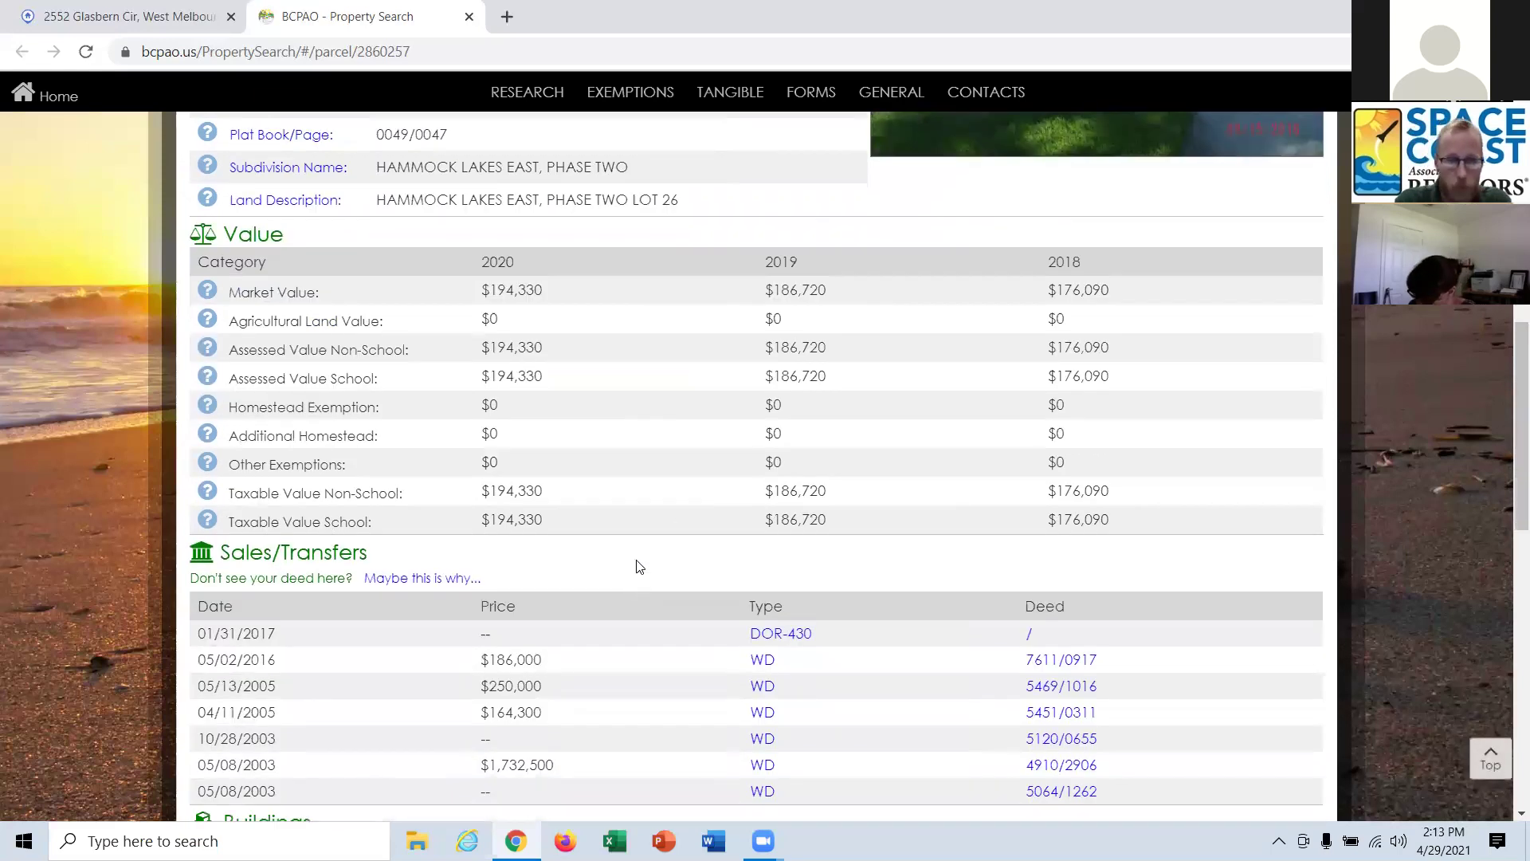
scroll(678, 500, "down", 2)
scroll(679, 500, "down", 3)
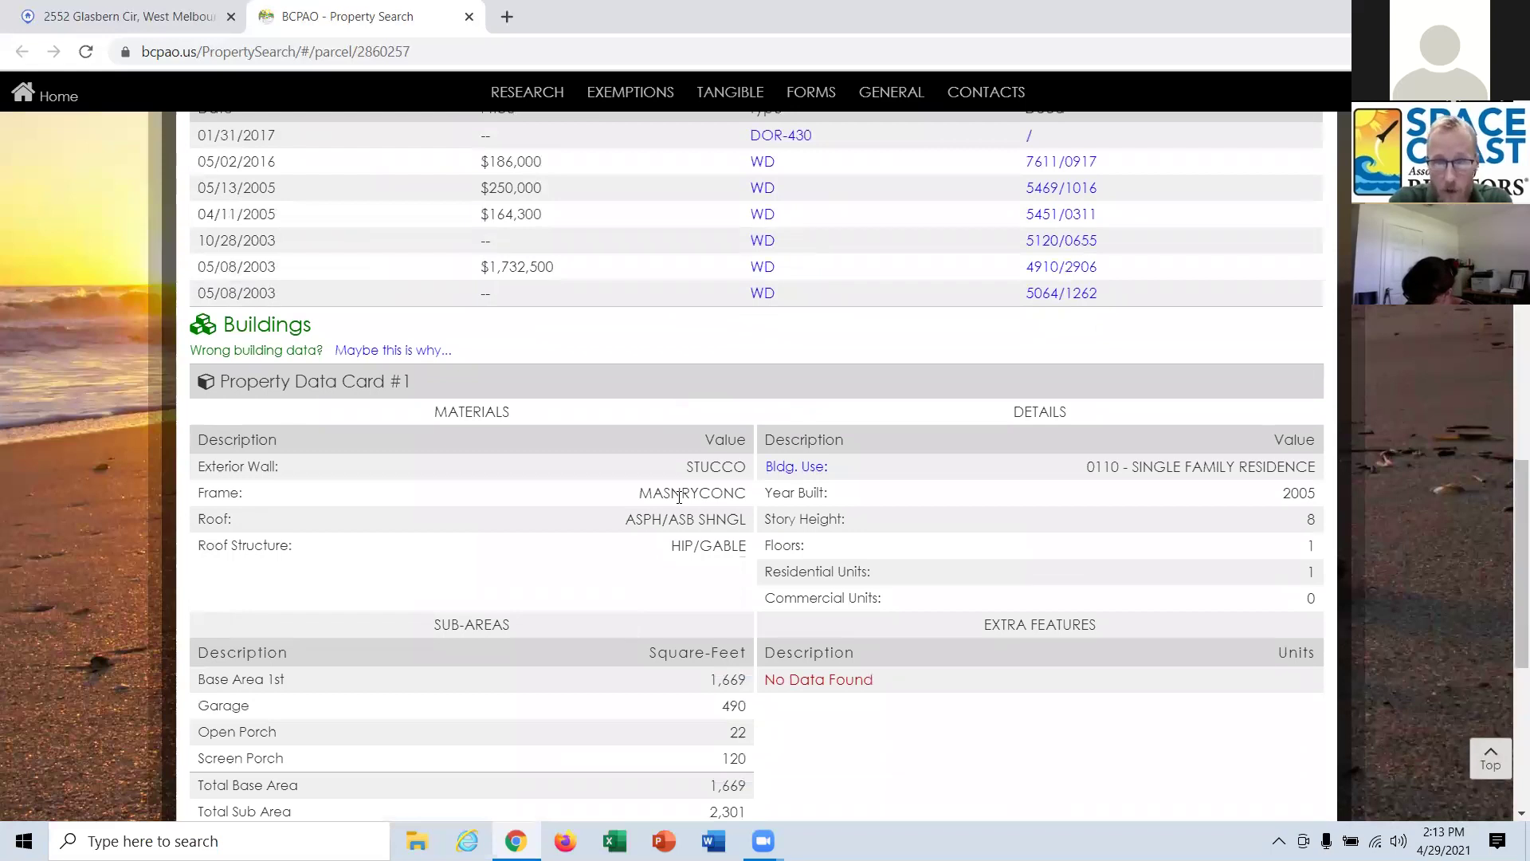
scroll(679, 497, "down", 1)
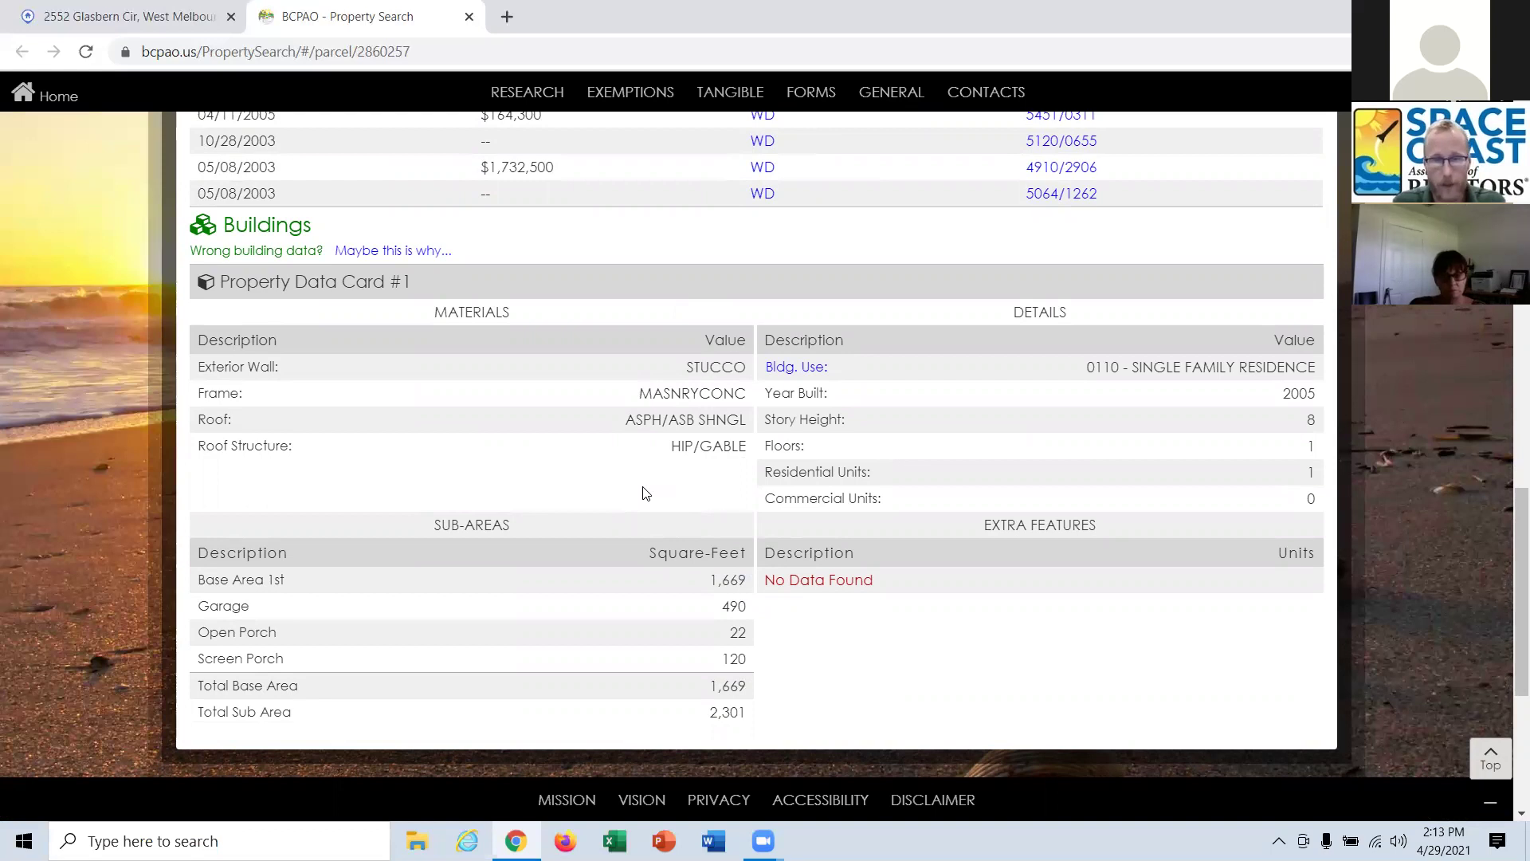
left_click_drag(294, 6, 254, 19)
Close the BCPAO tab and read the listing 748466 report: 3 bedrooms, 1,669 sq ft, $186,000.
left_click(231, 16)
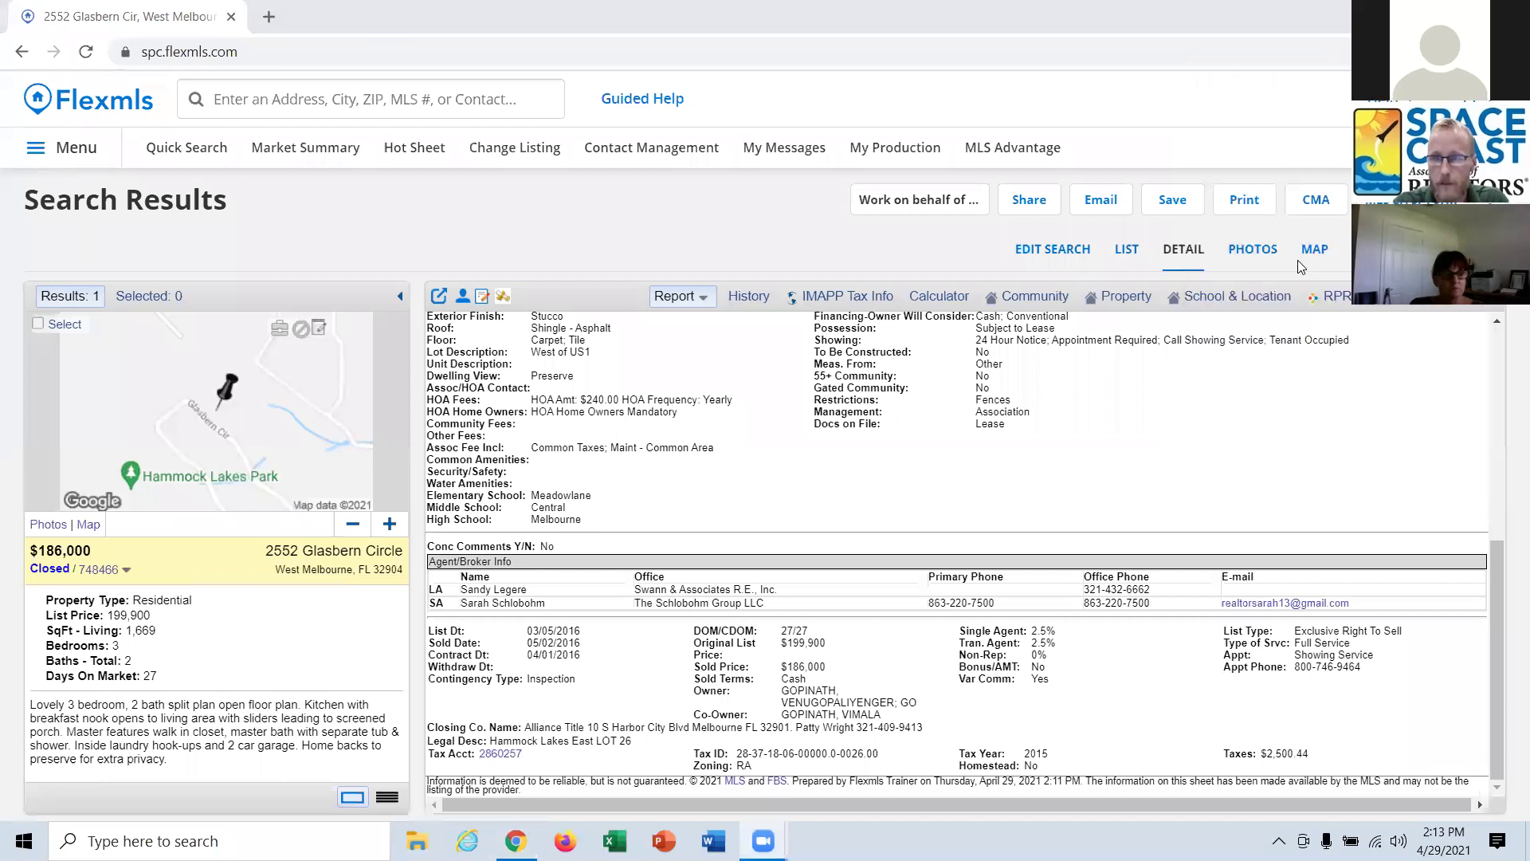
scroll(909, 635, "up", 6)
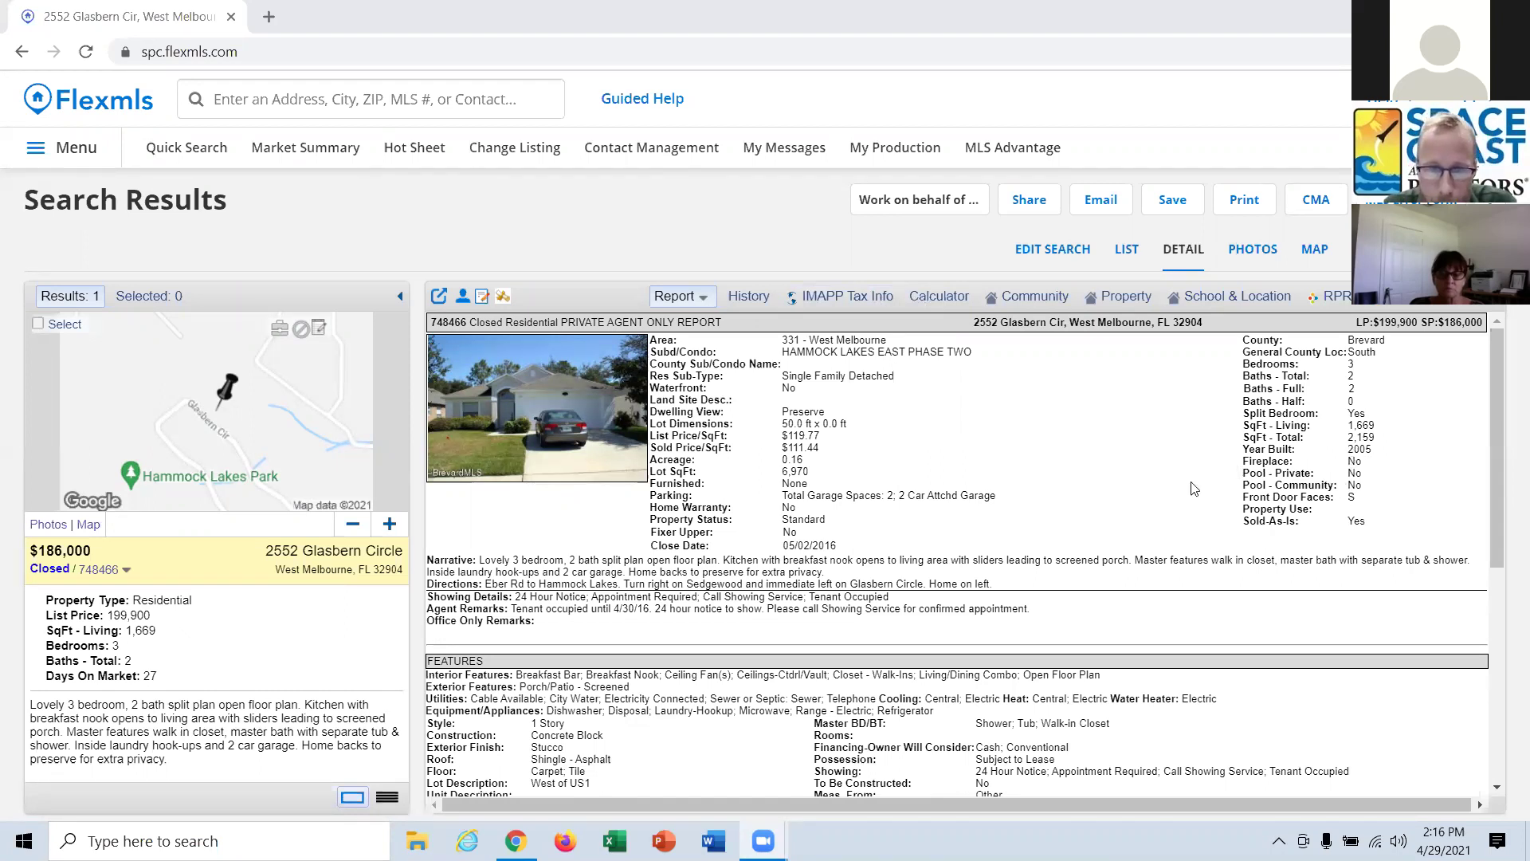
scroll(1193, 488, "down", 1)
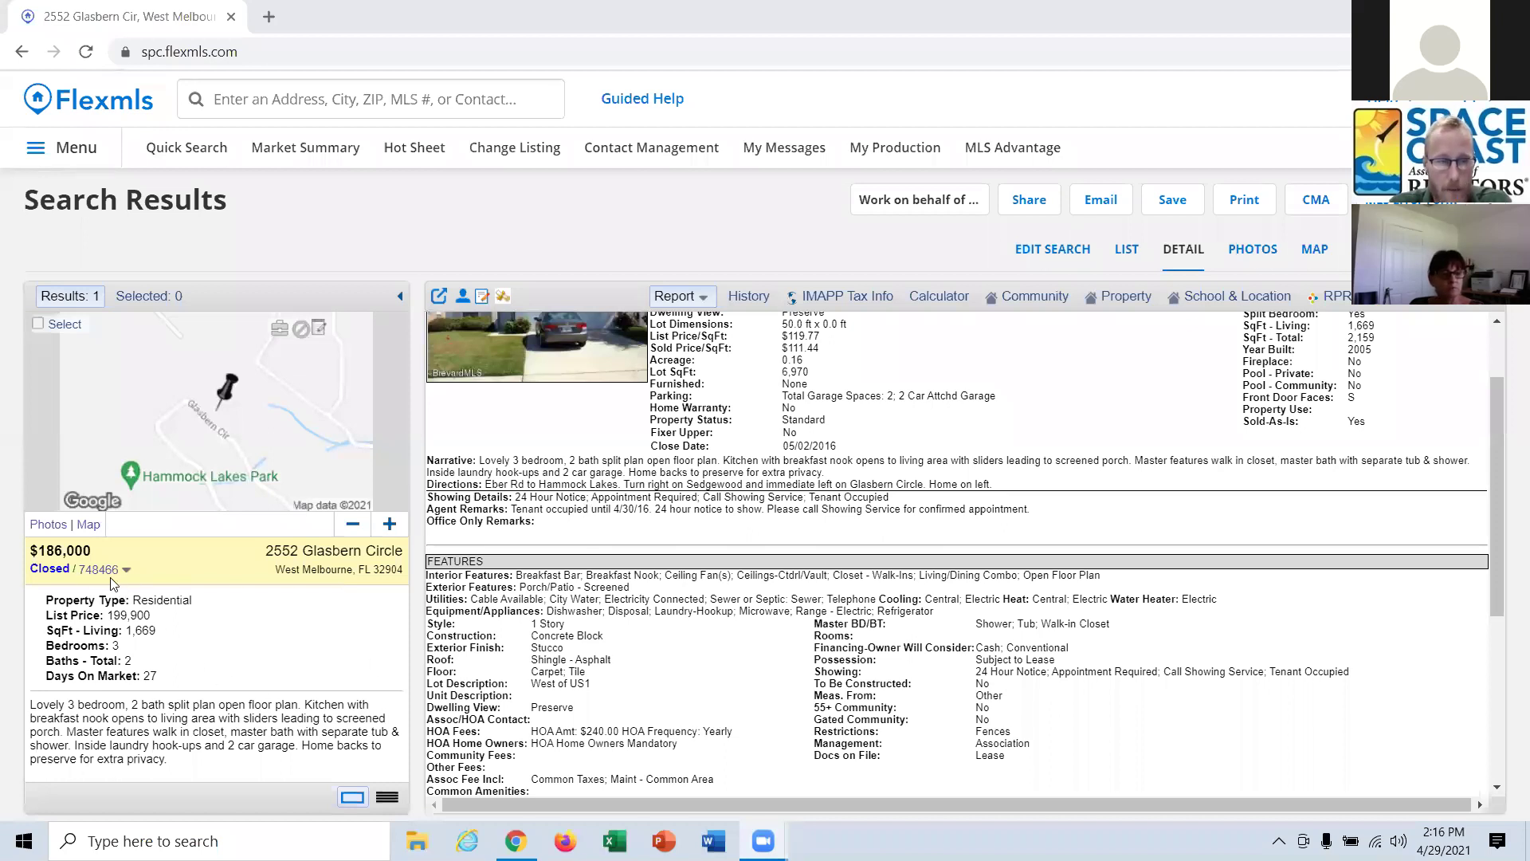
Run a '1 mile from 748466' Residential search and open its criteria for editing.
left_click(237, 103)
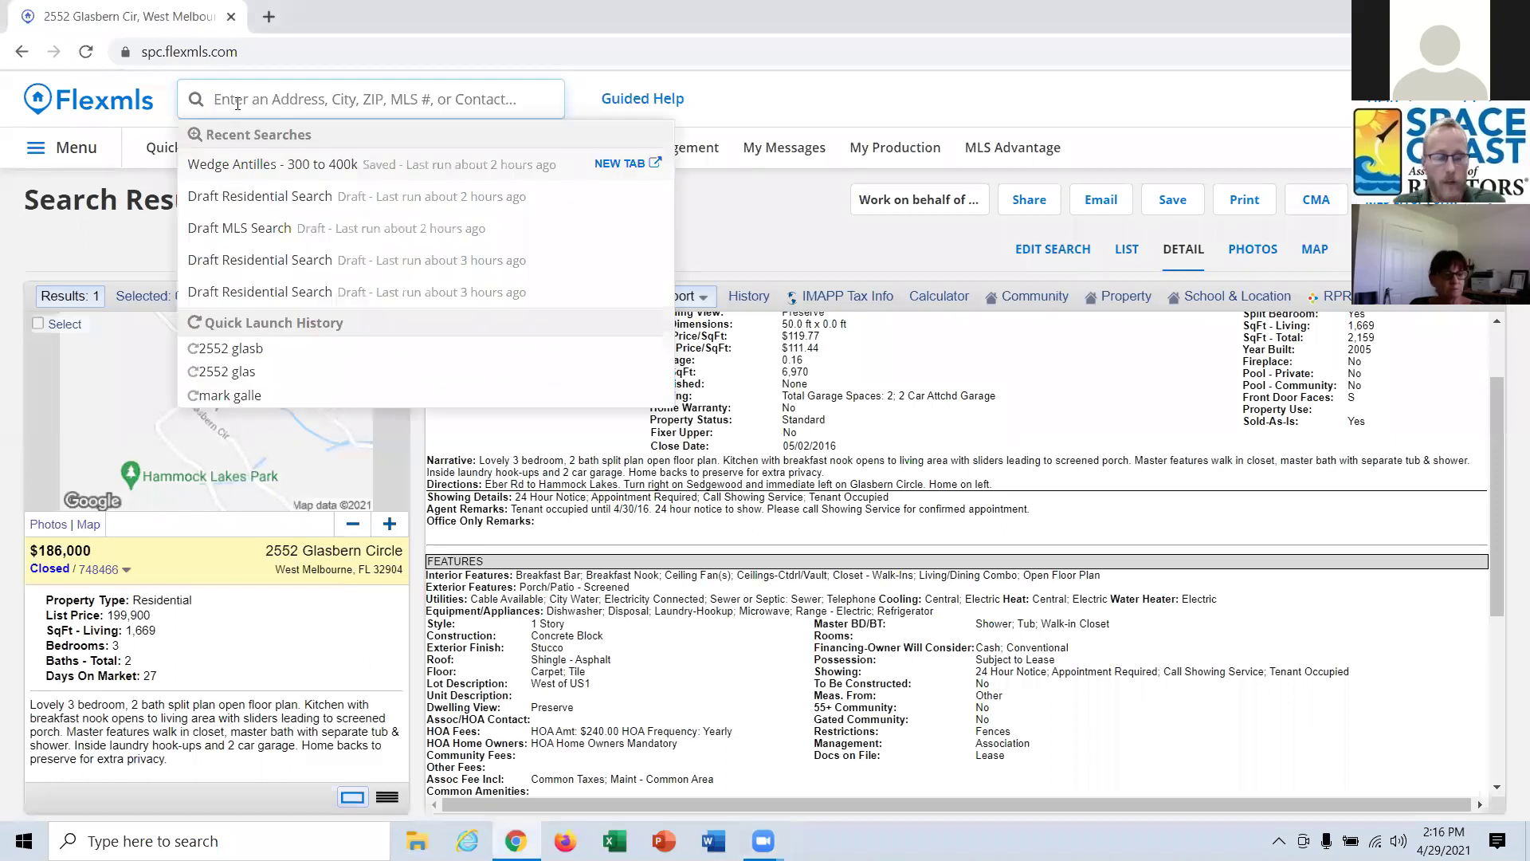
type("1 mile fo")
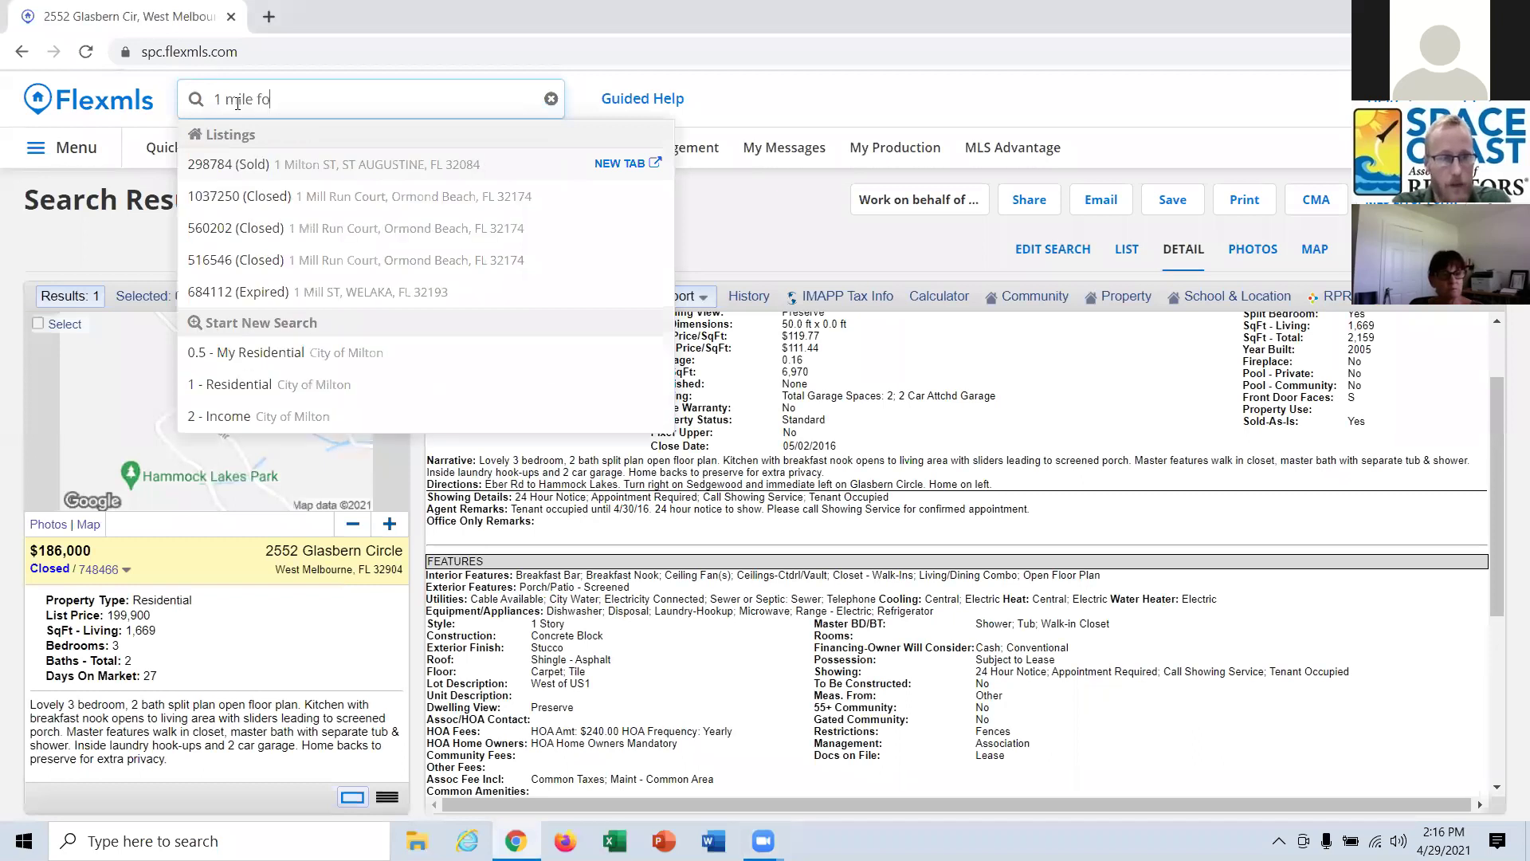
type("rm")
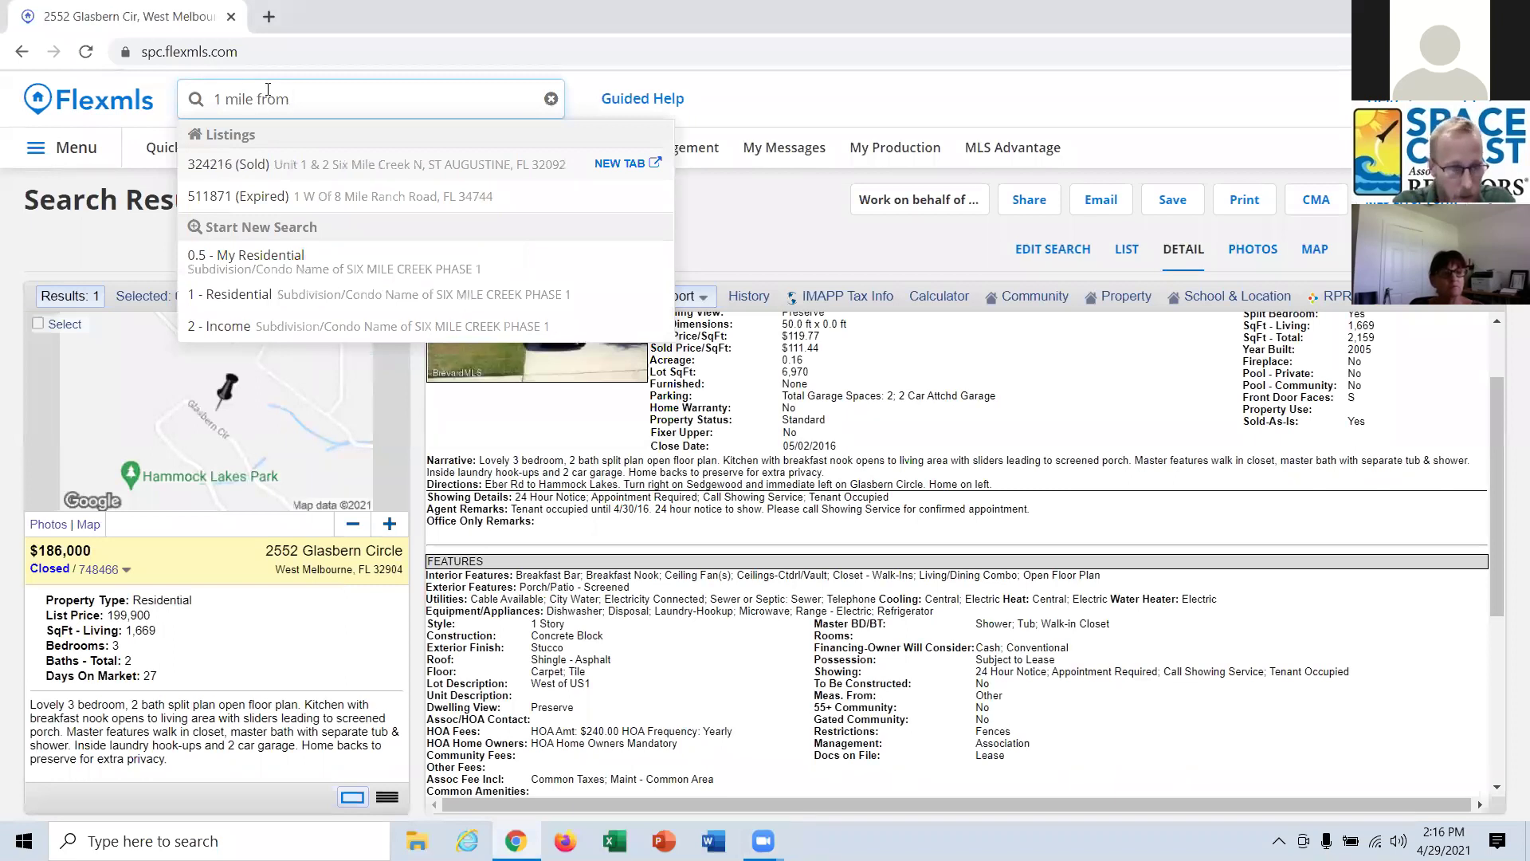
type("748")
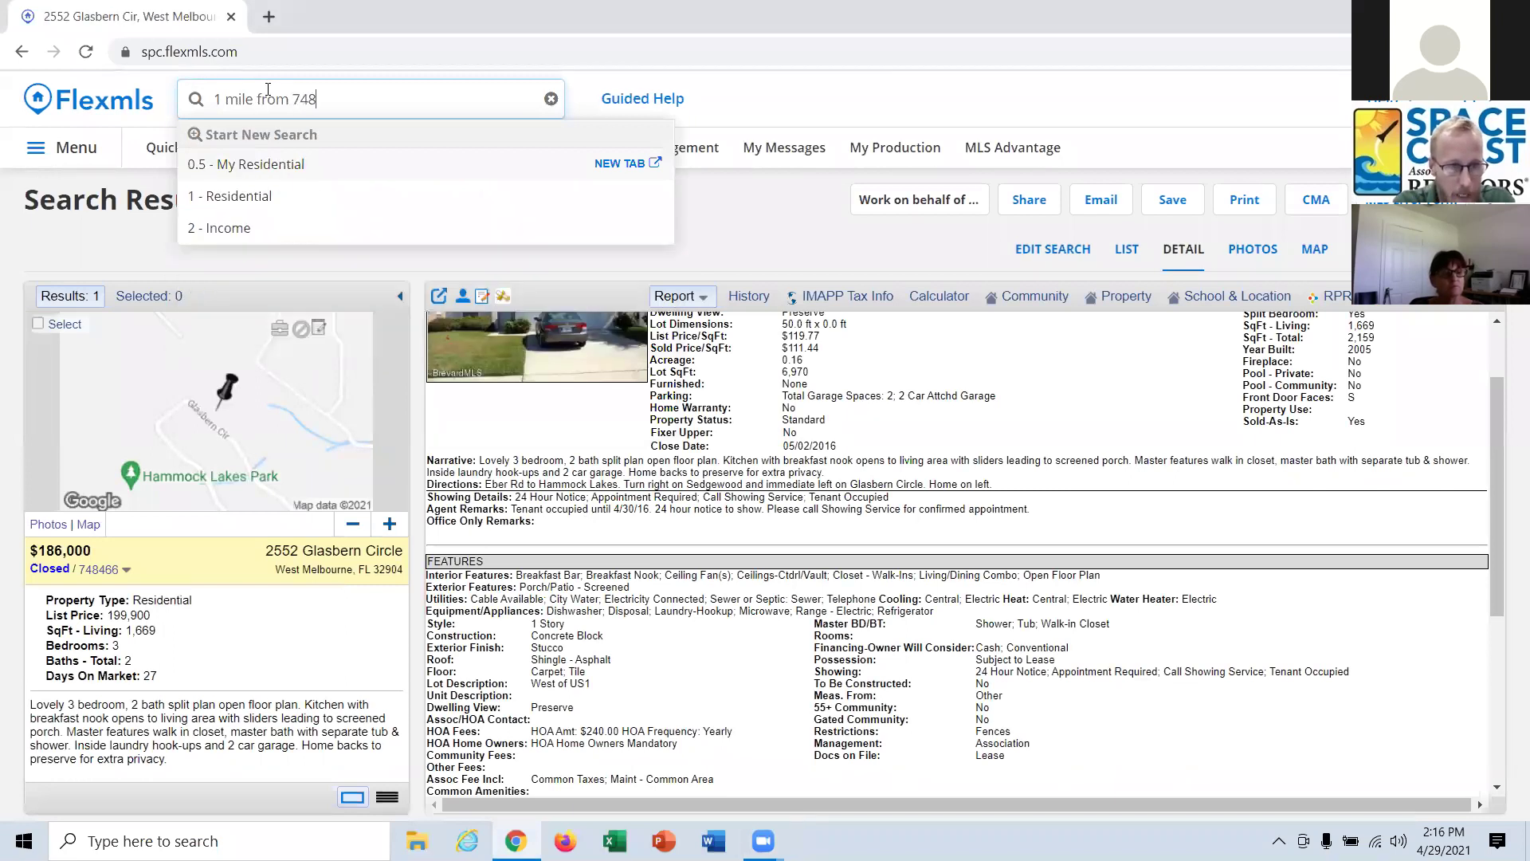
type("466")
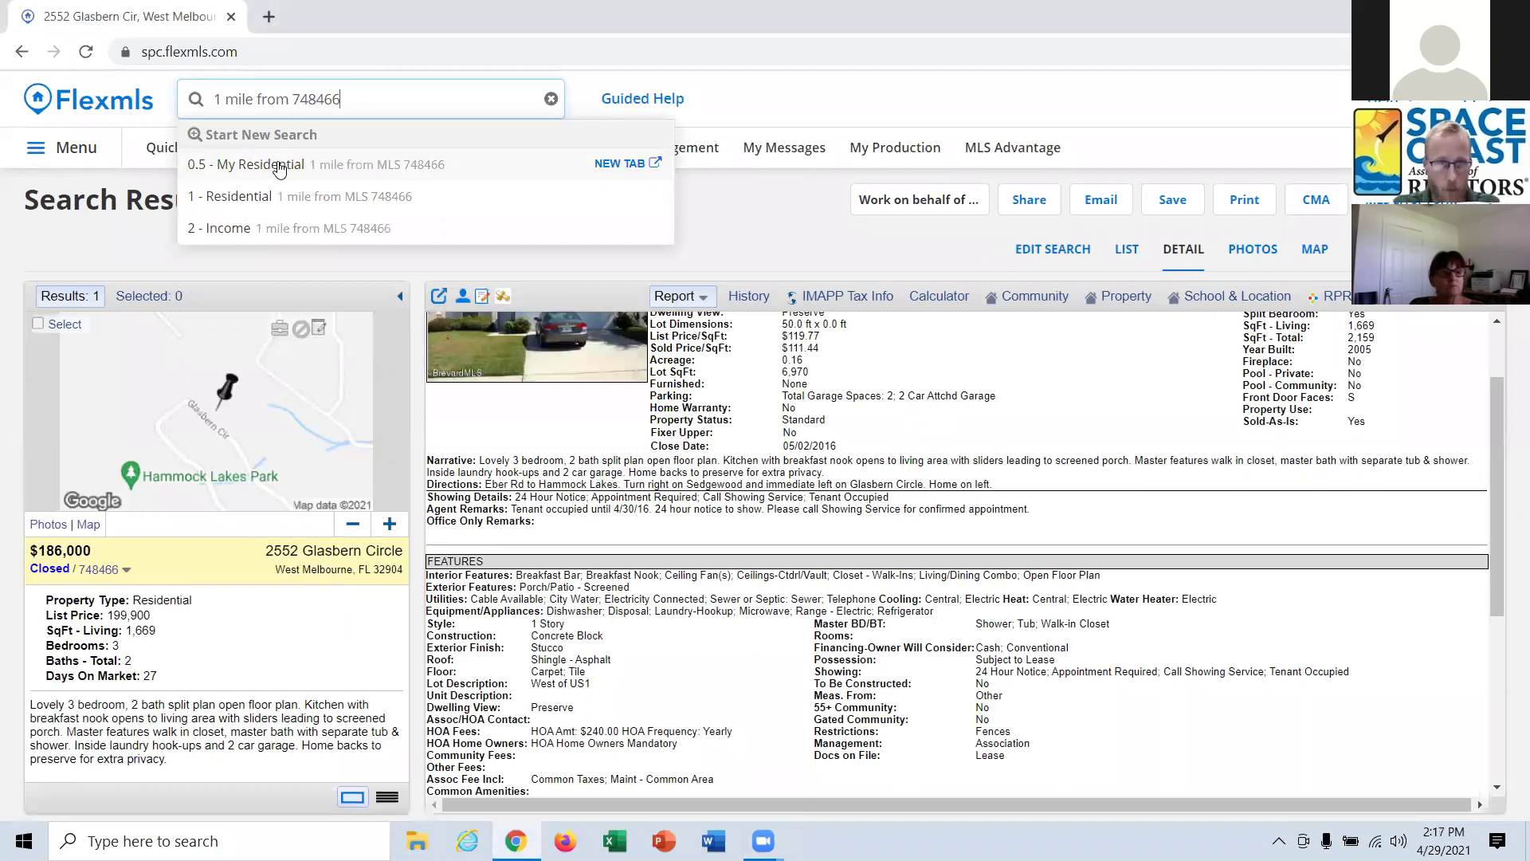
left_click(313, 199)
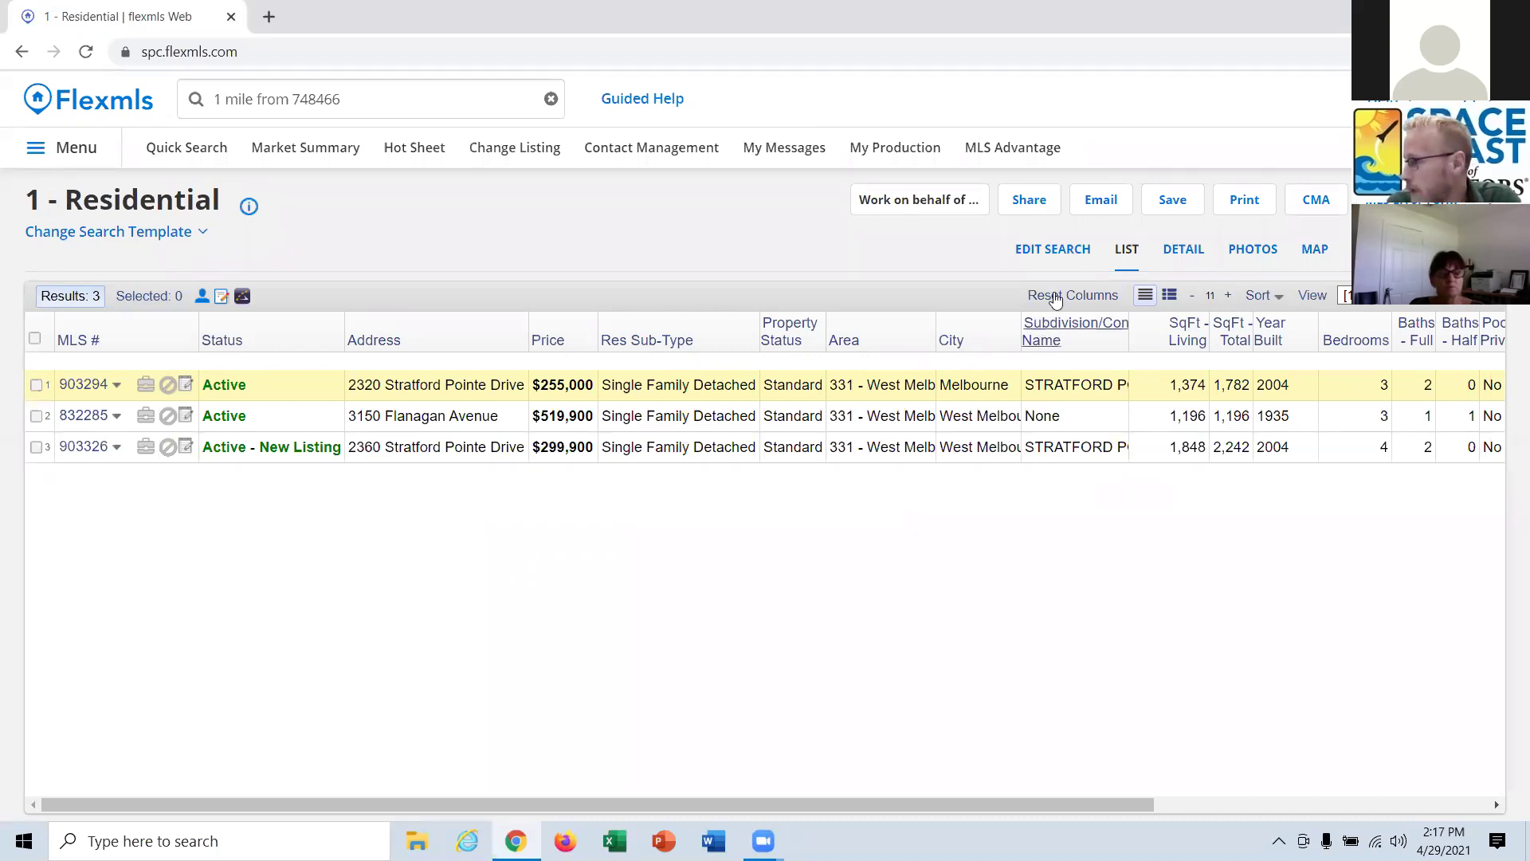
left_click(1053, 250)
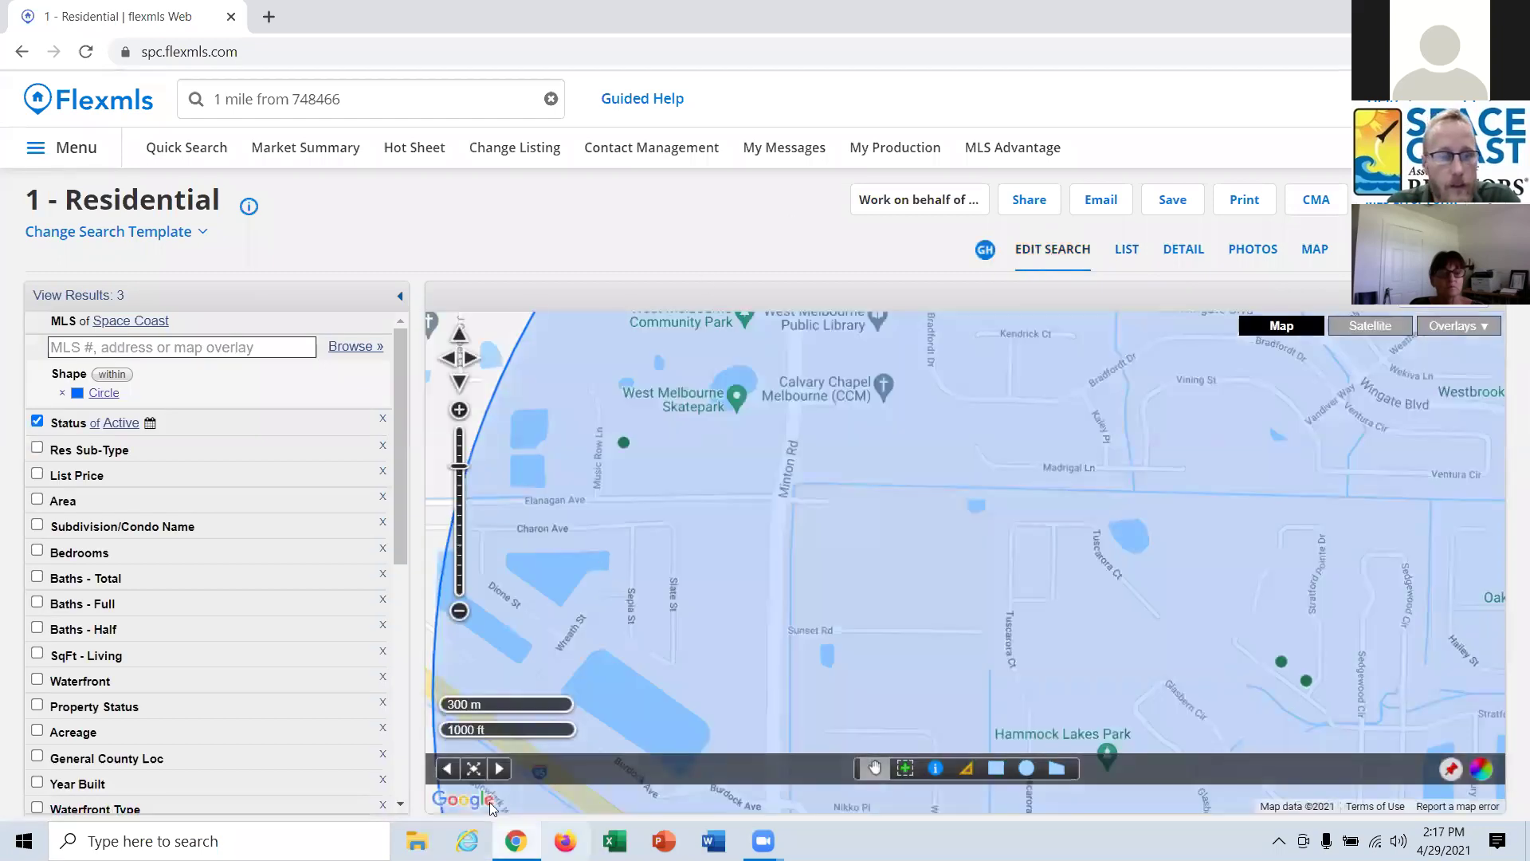
Zoom the map out twice to show the full 1-mile circle and expand the Status choices.
left_click(459, 611)
left_click(460, 611)
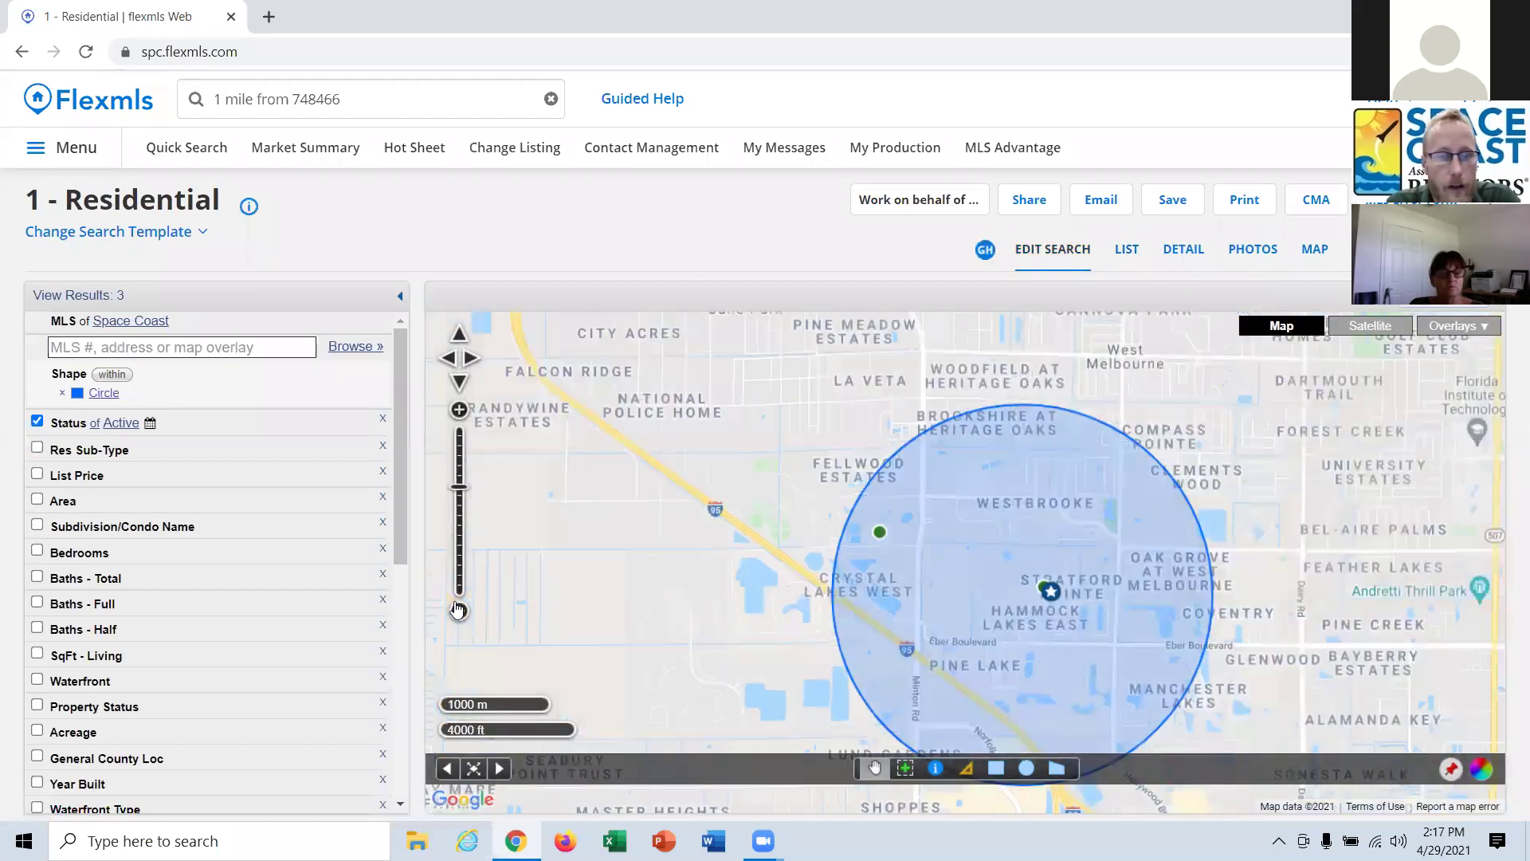
left_click(70, 424)
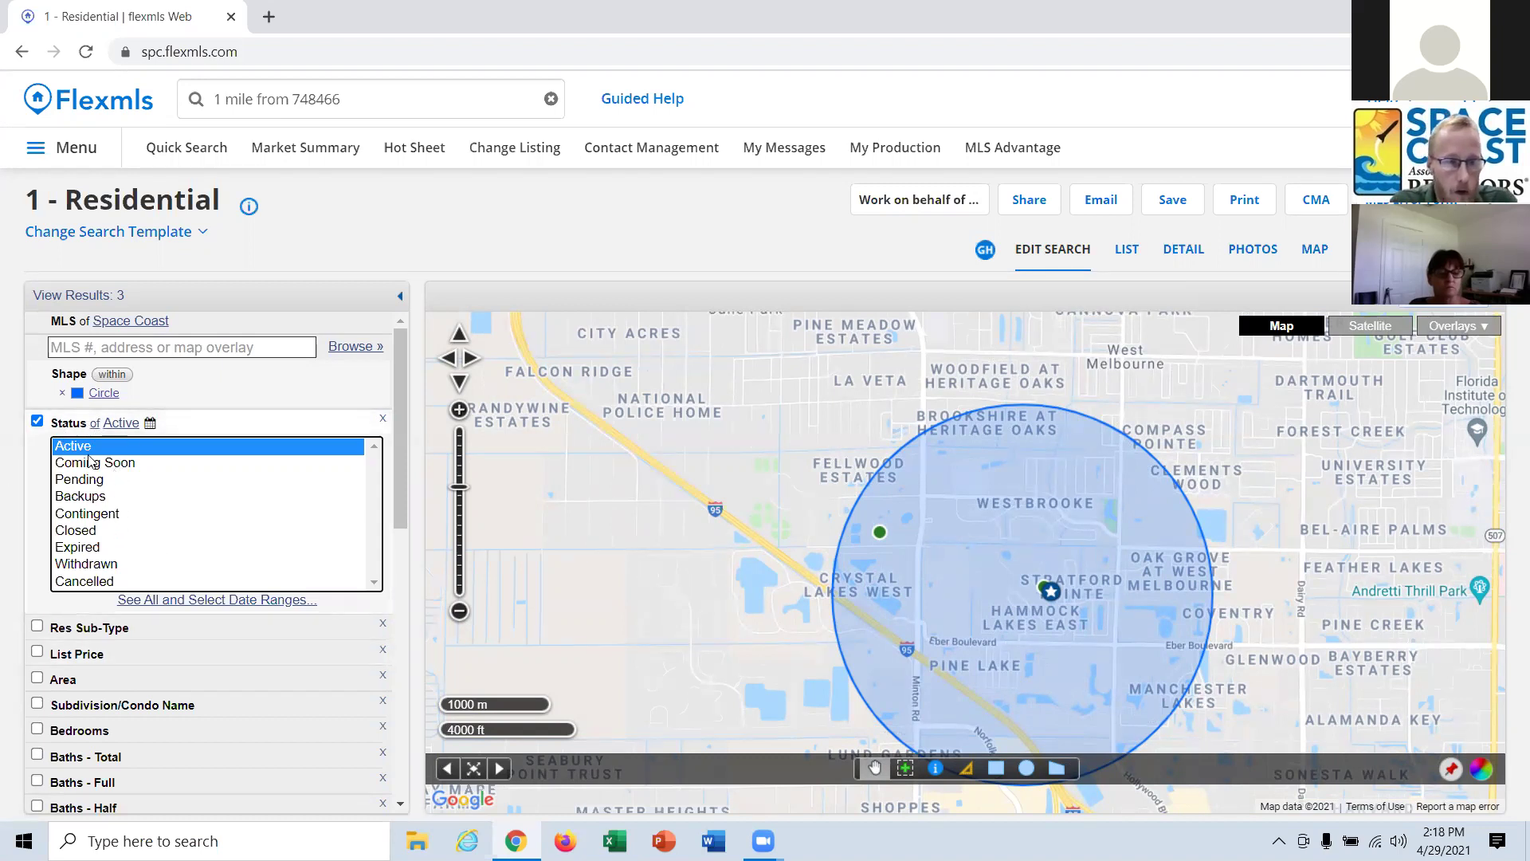
Filter to Closed status sold within the last 3 months, with no Under Contract Date filter.
left_click(90, 532)
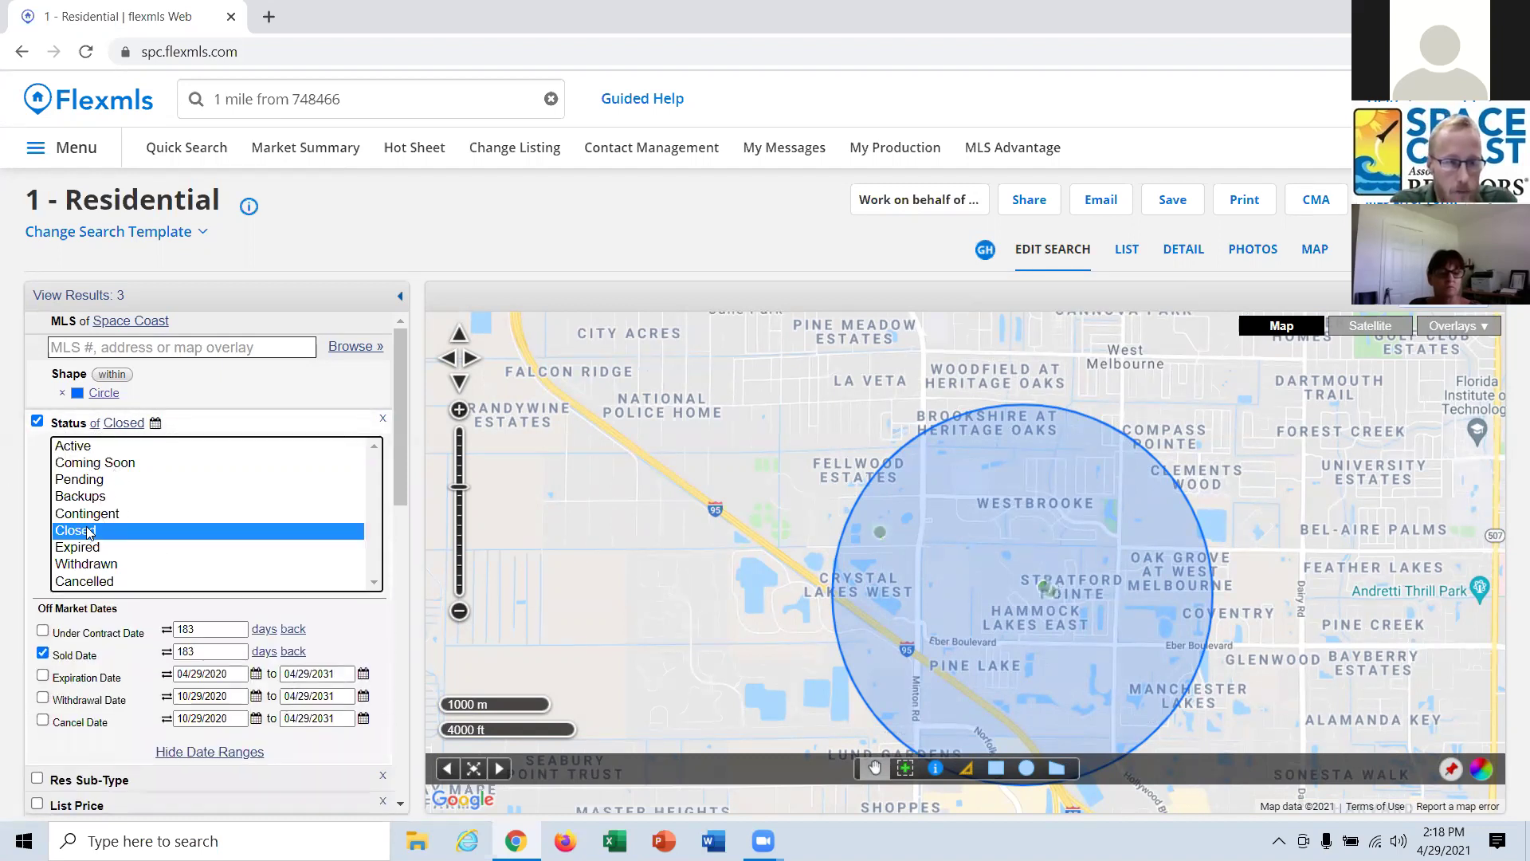
left_click(167, 654)
left_click(166, 630)
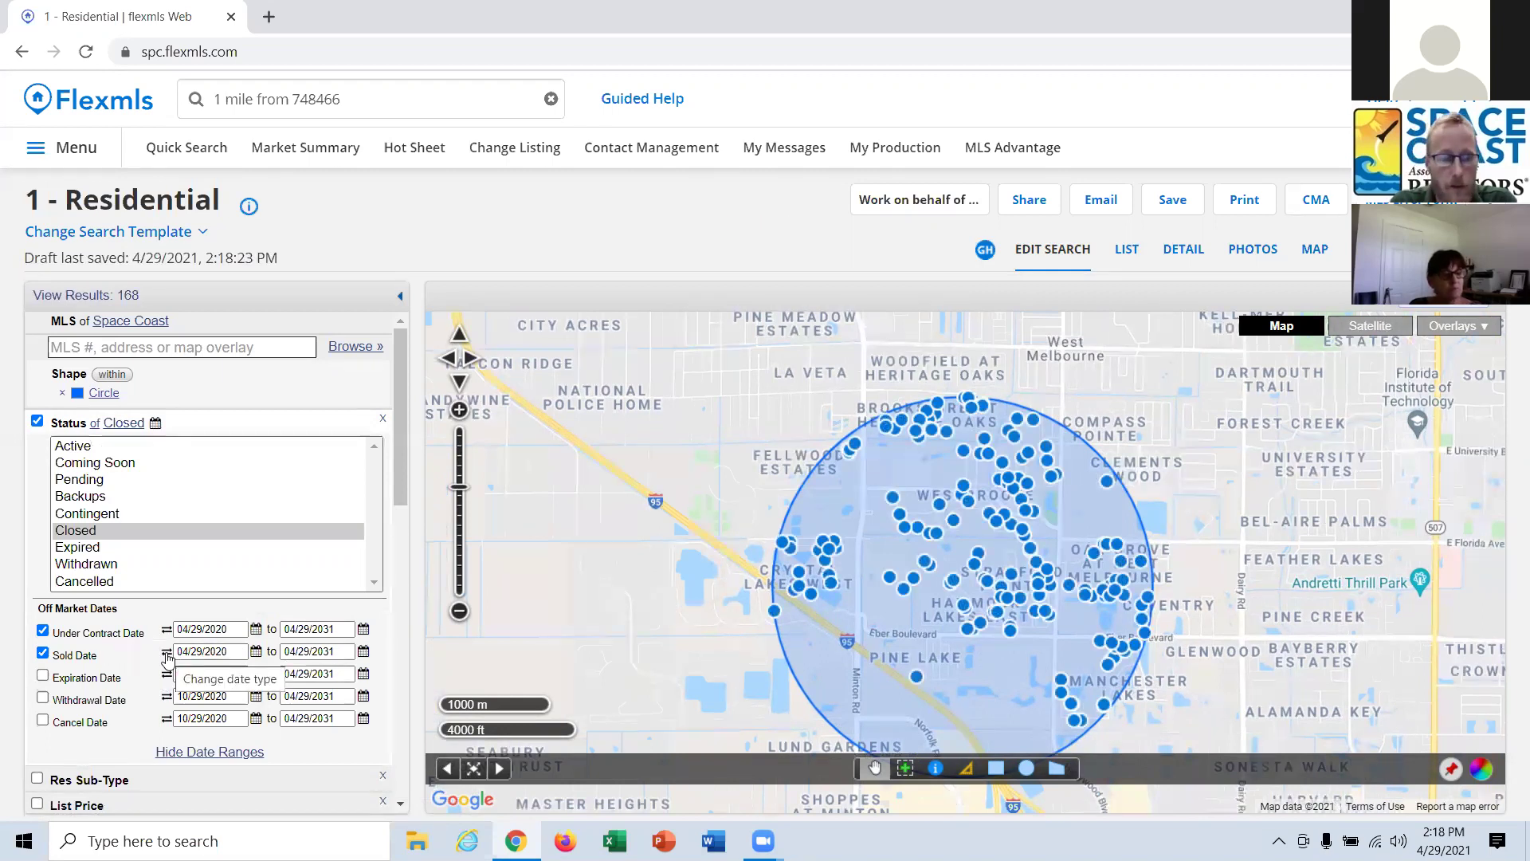
left_click(166, 654)
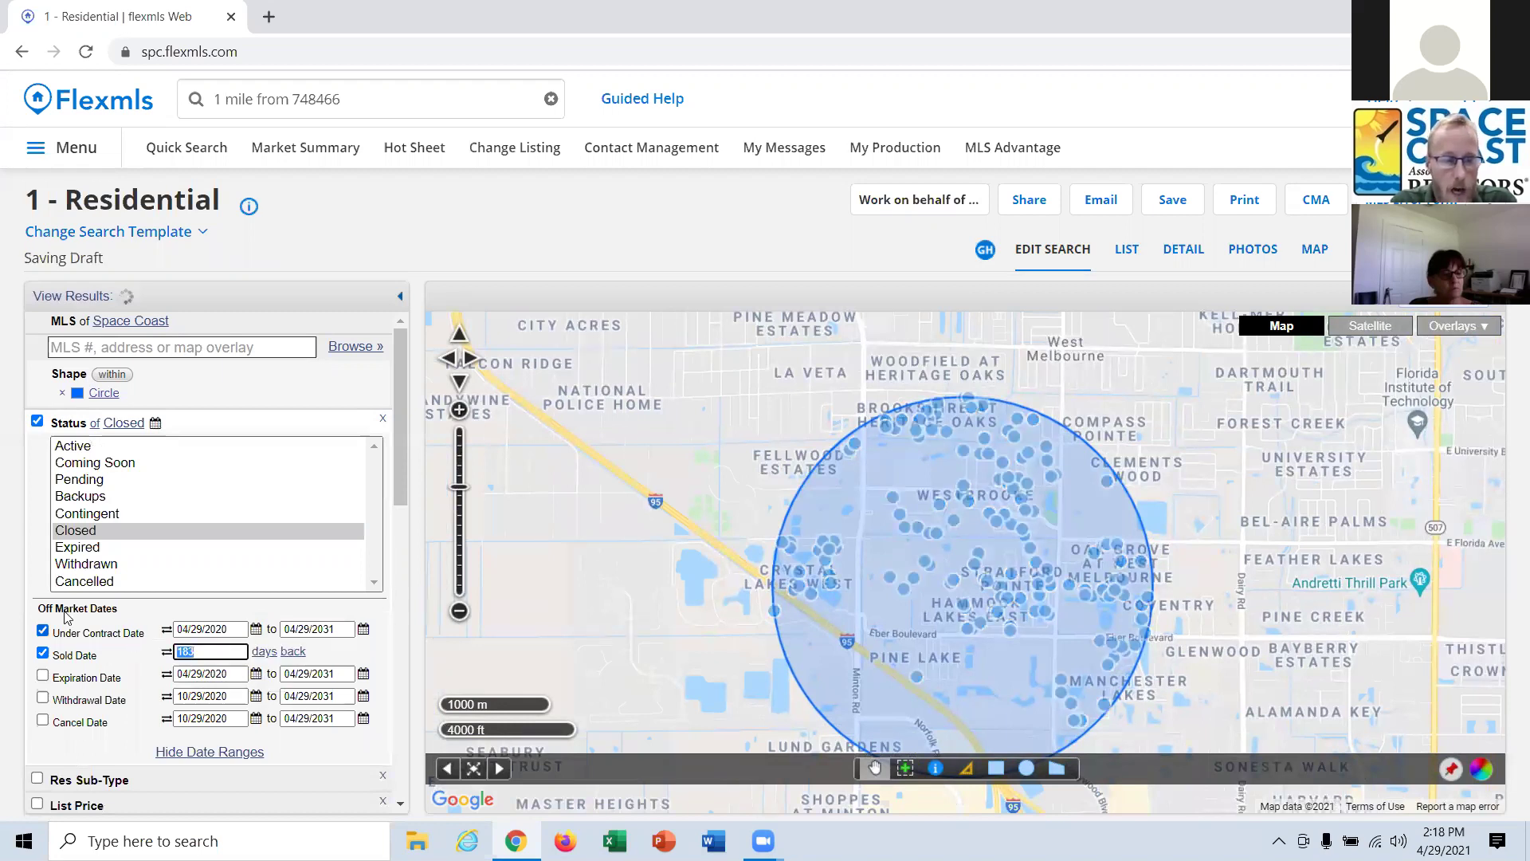
type("3")
left_click(265, 652)
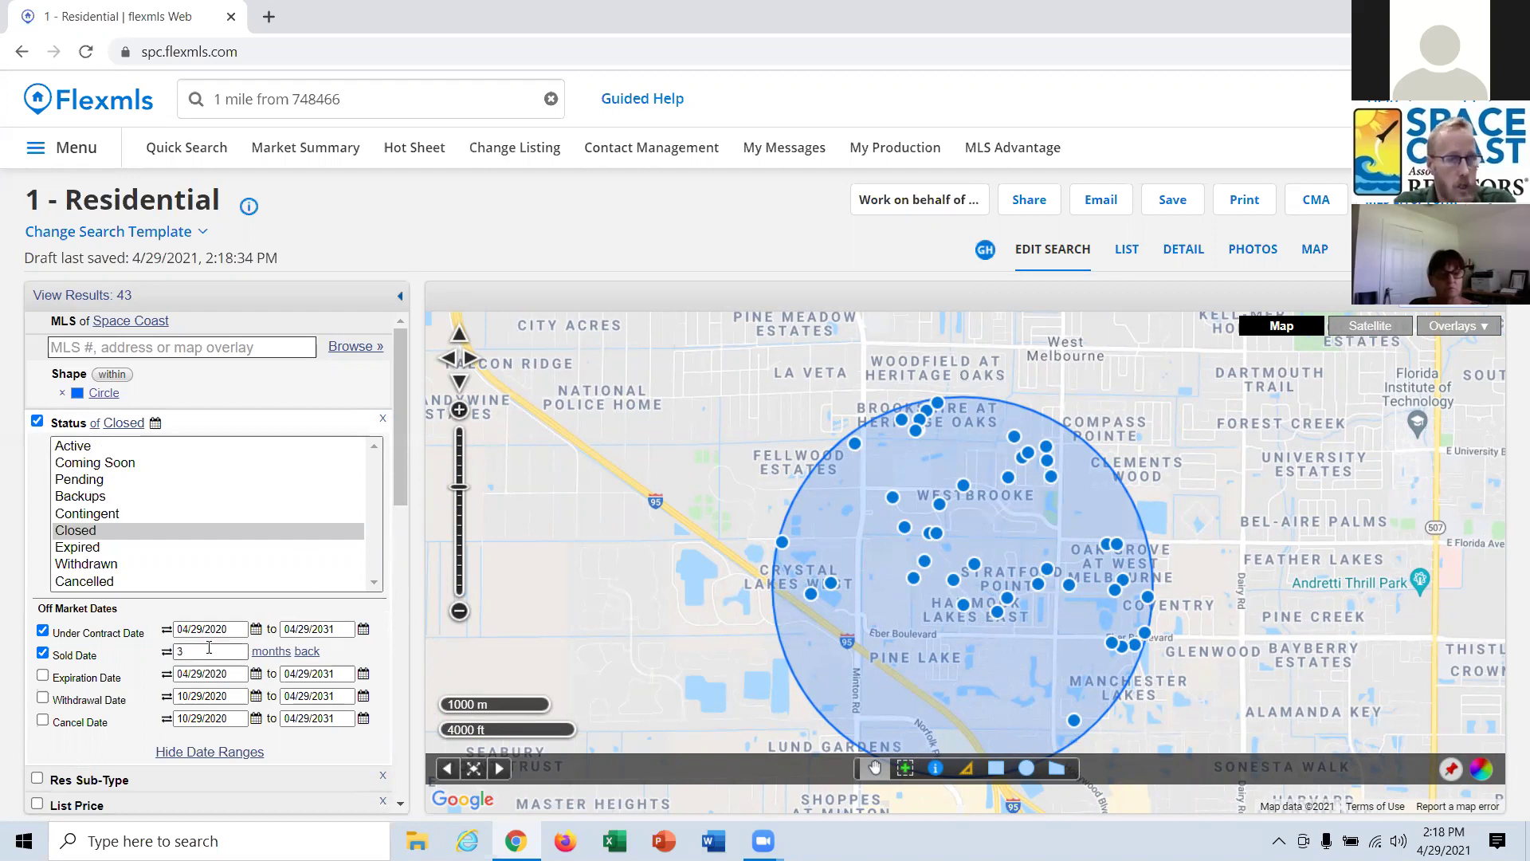
left_click(43, 631)
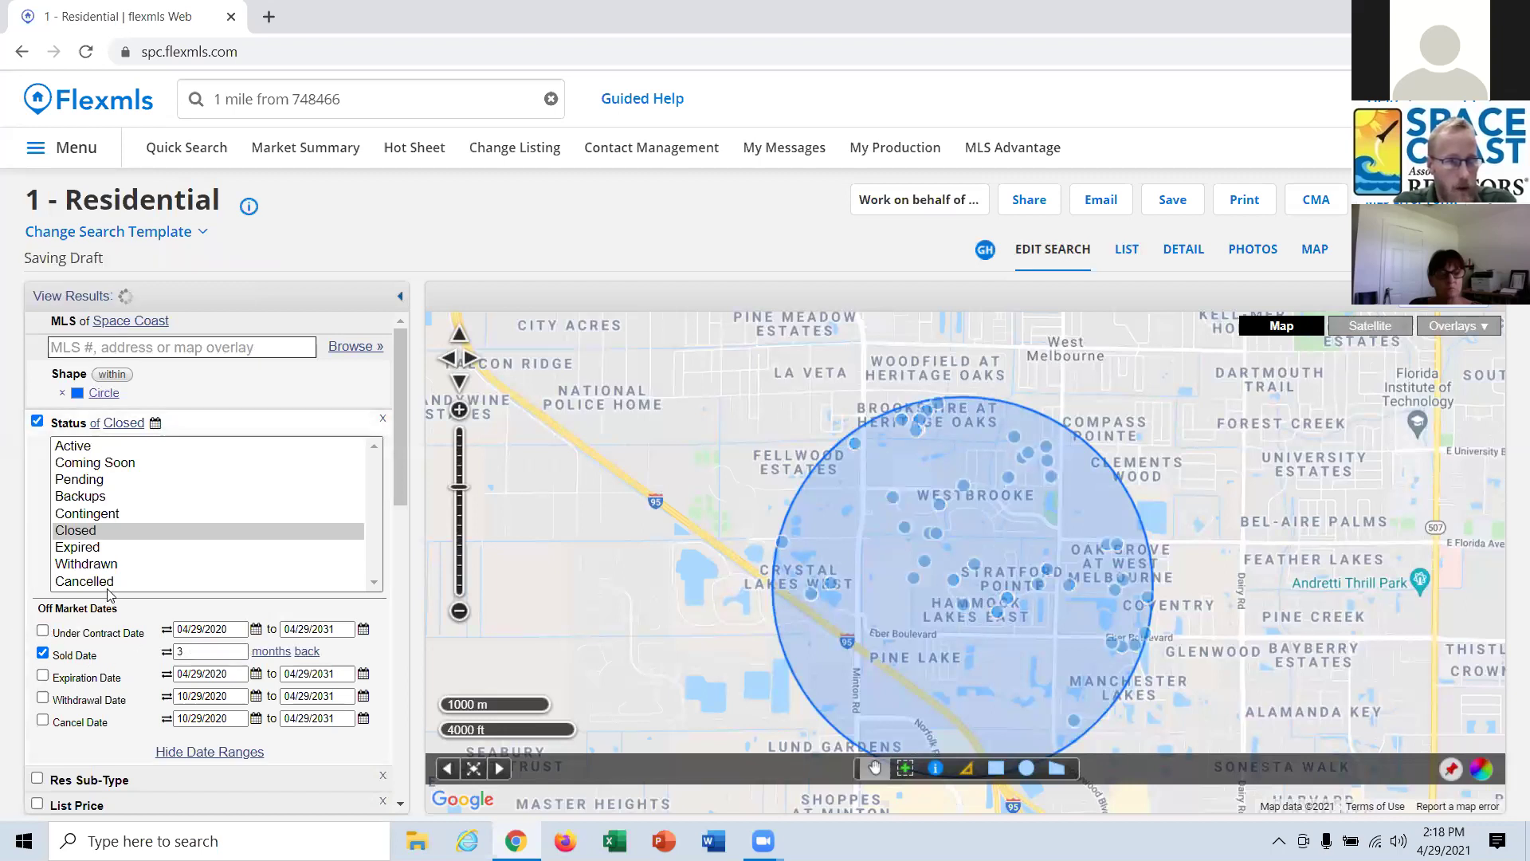
left_click_drag(402, 426, 429, 500)
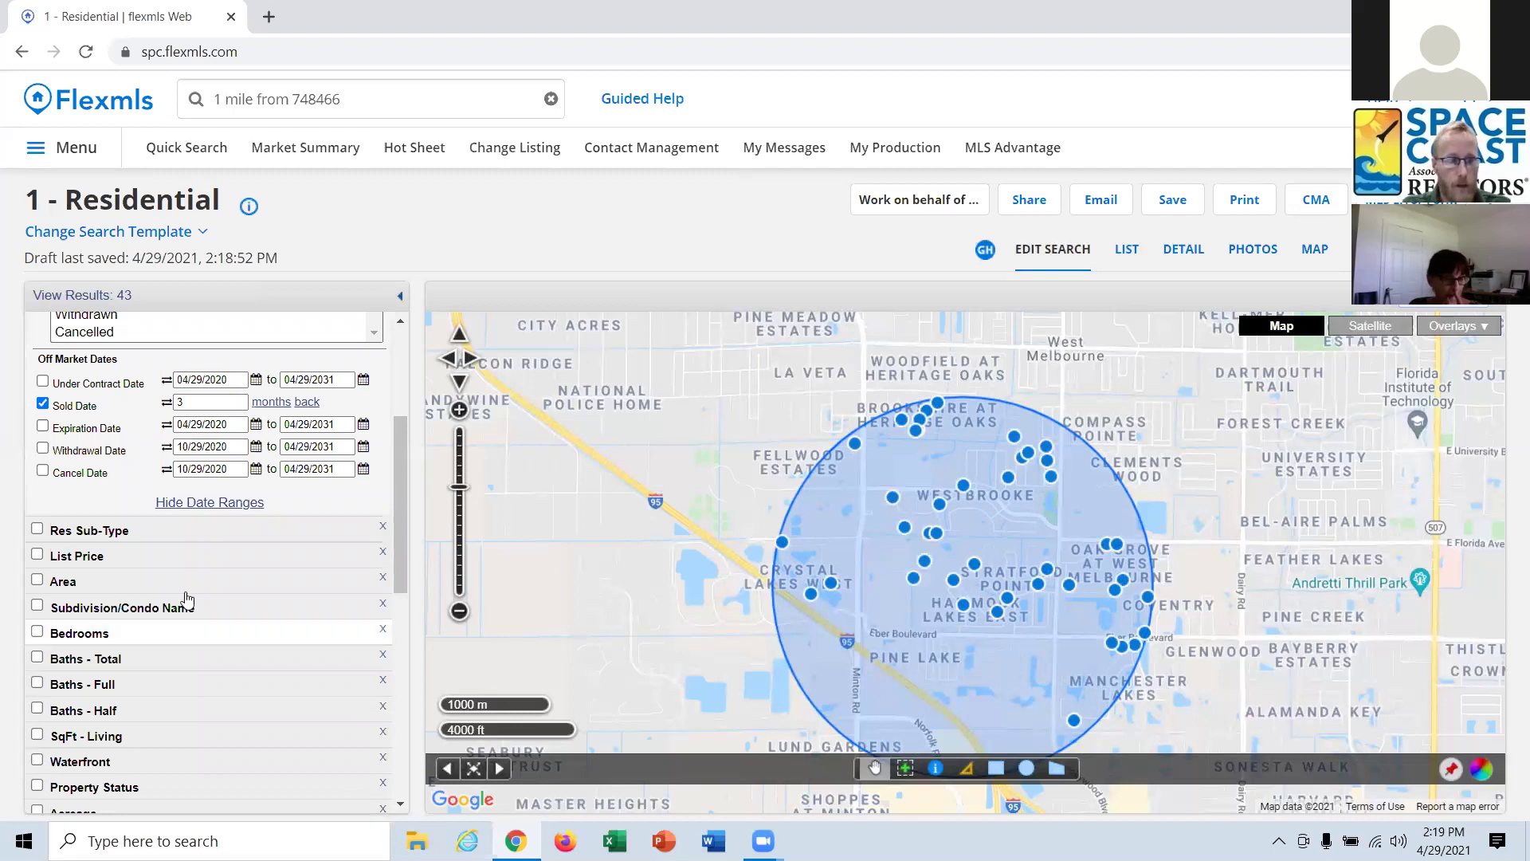
Look up MLS 748466 in the quick search and open that listing on its own page.
left_click(342, 102)
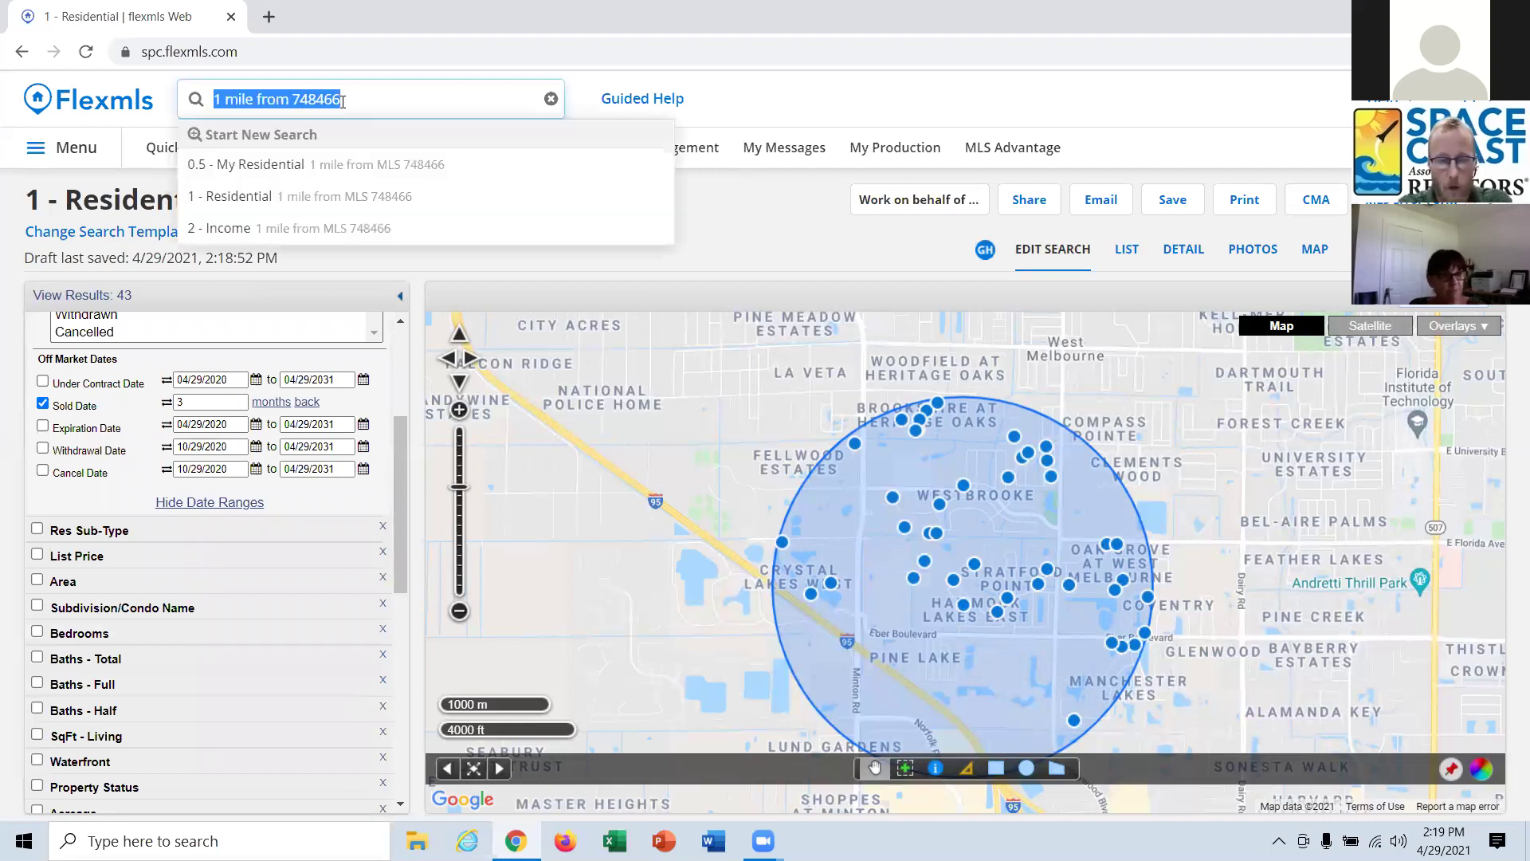
type("748466")
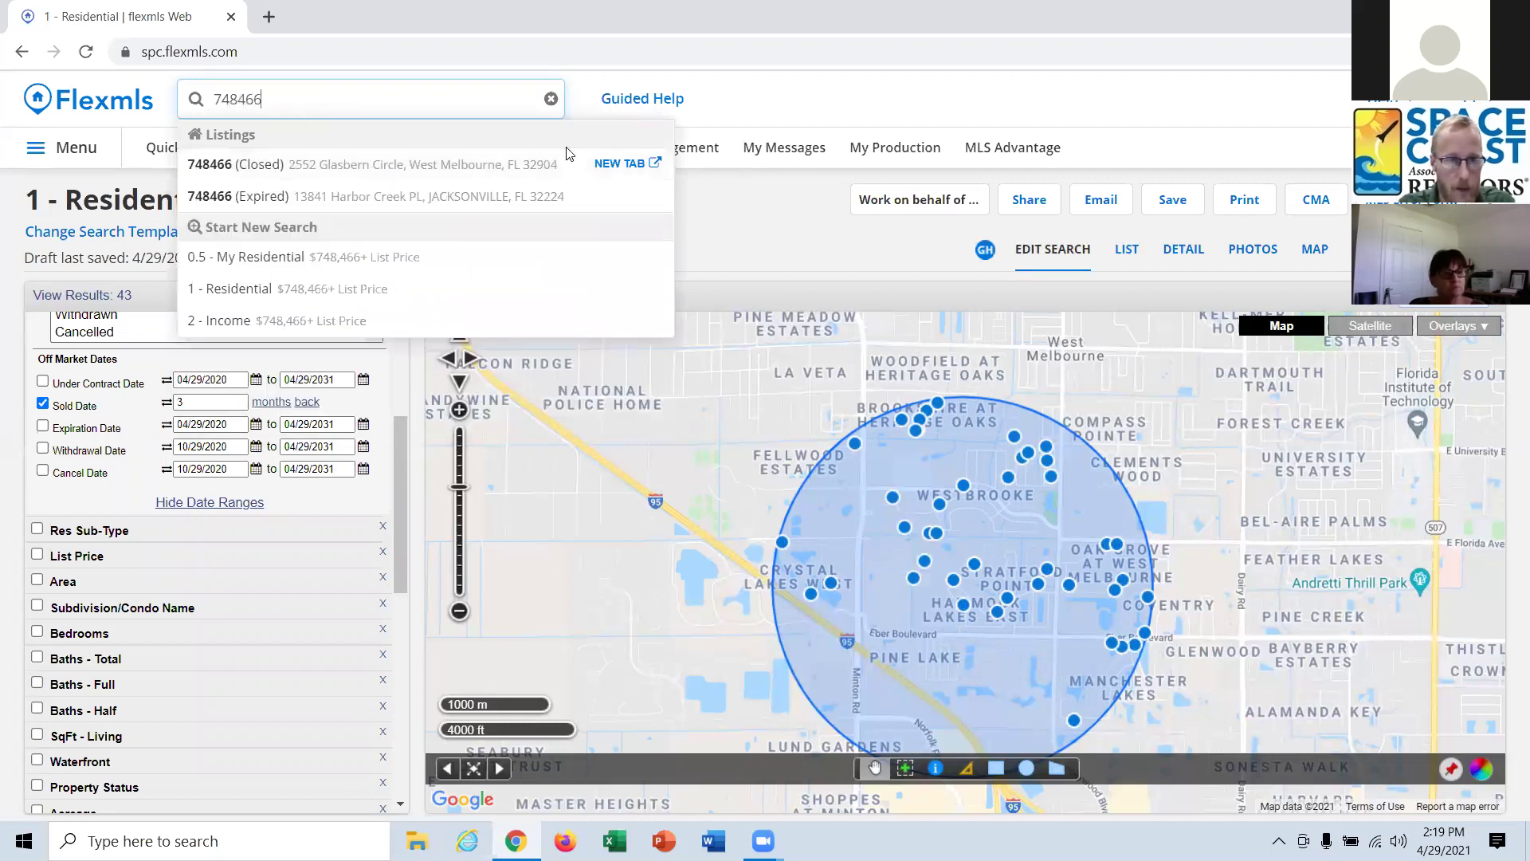
left_click(619, 164)
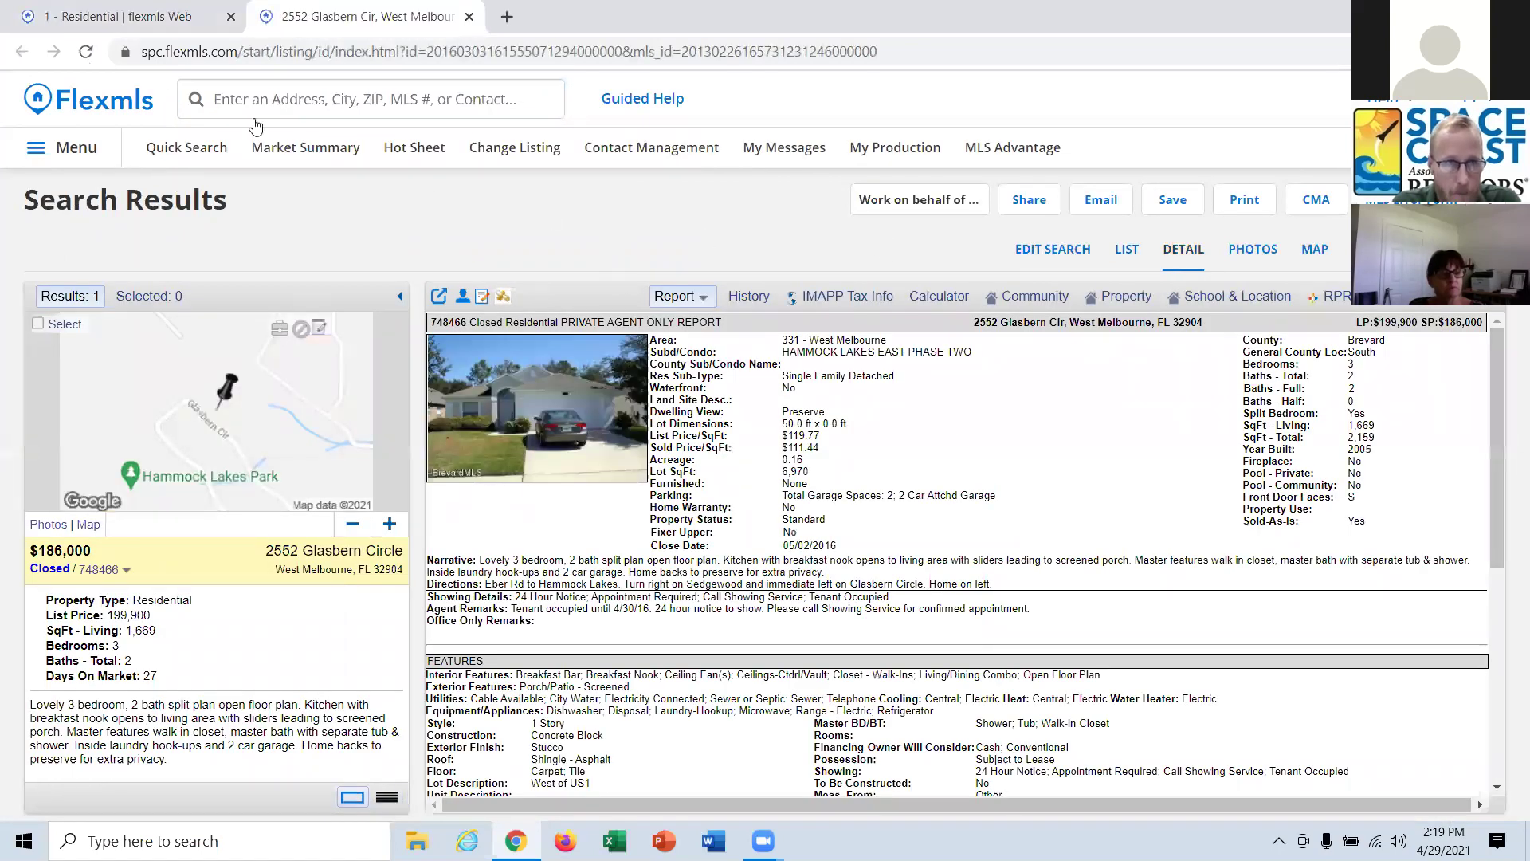
Return to the 1 - Residential map search, keeping 748466 in the quick search box.
left_click(94, 16)
left_click(239, 99)
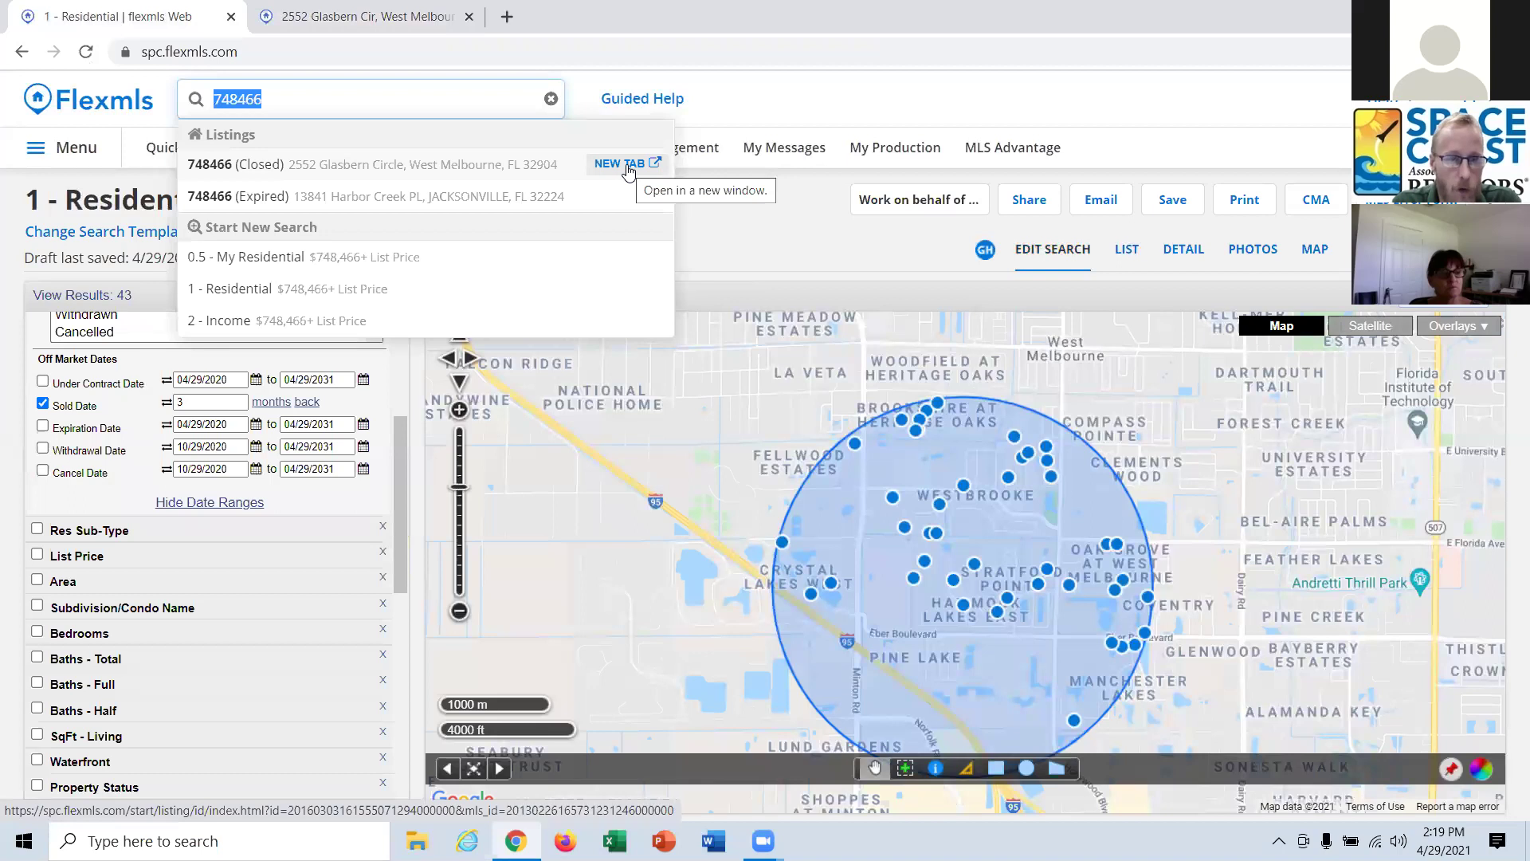
left_click(980, 130)
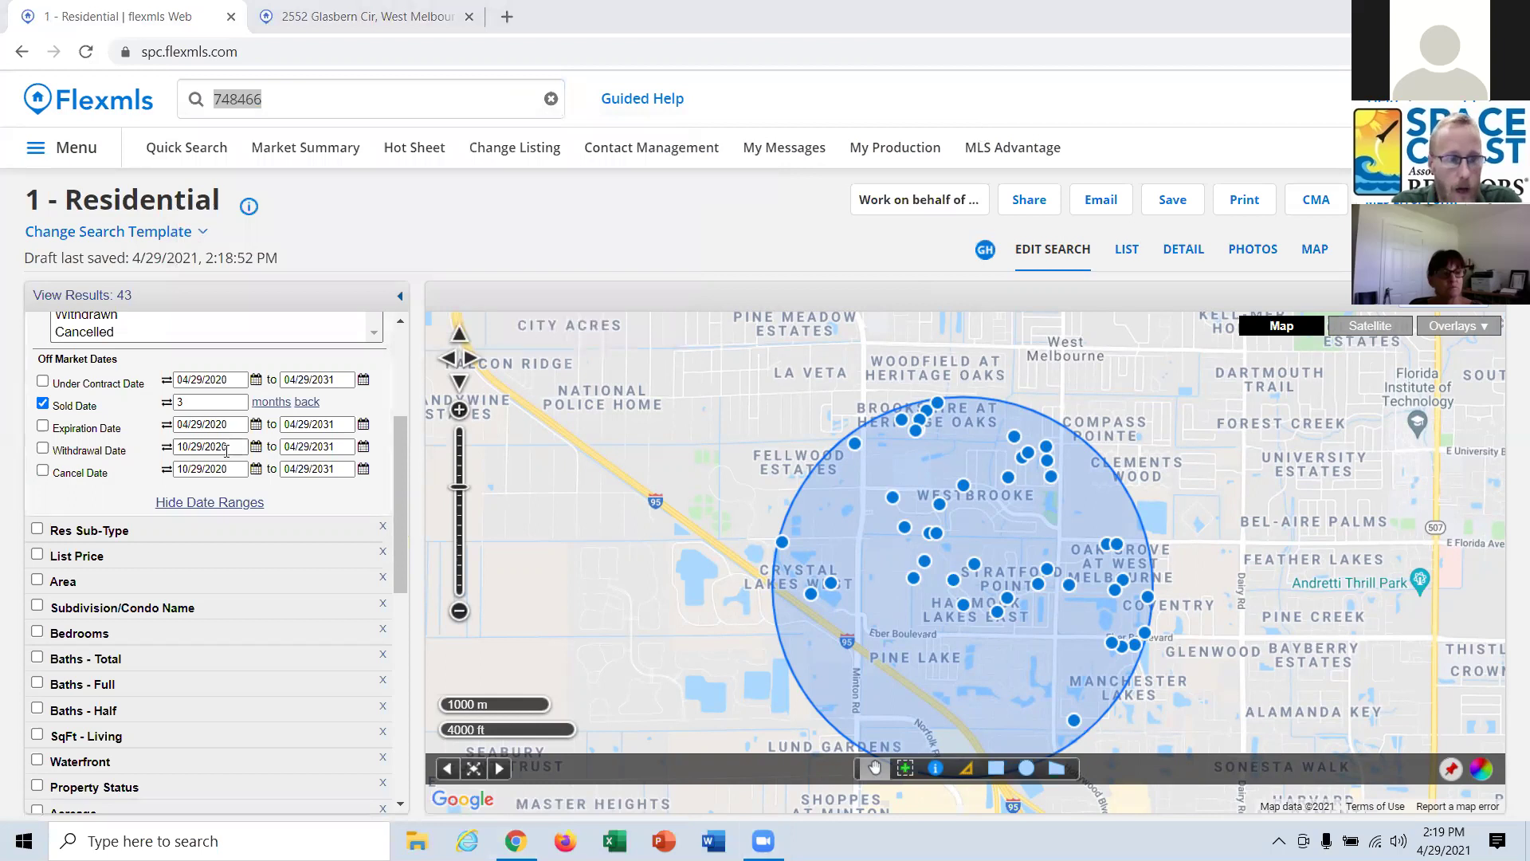
Limit Res Sub-Type to Single Family Detached in the search criteria.
scroll(168, 510, "down", 1)
left_click(117, 434)
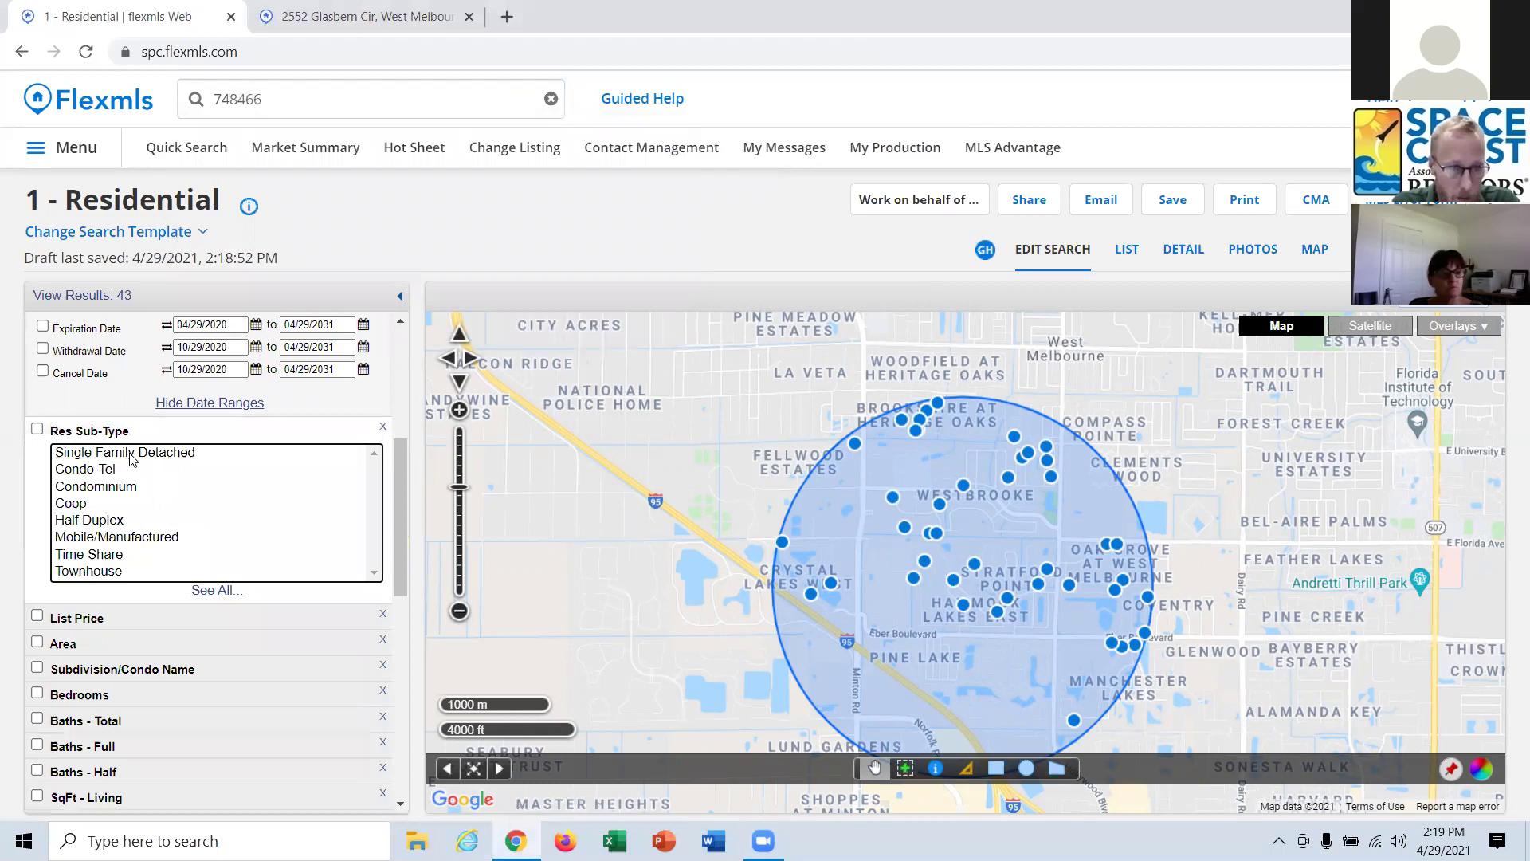
left_click(140, 461)
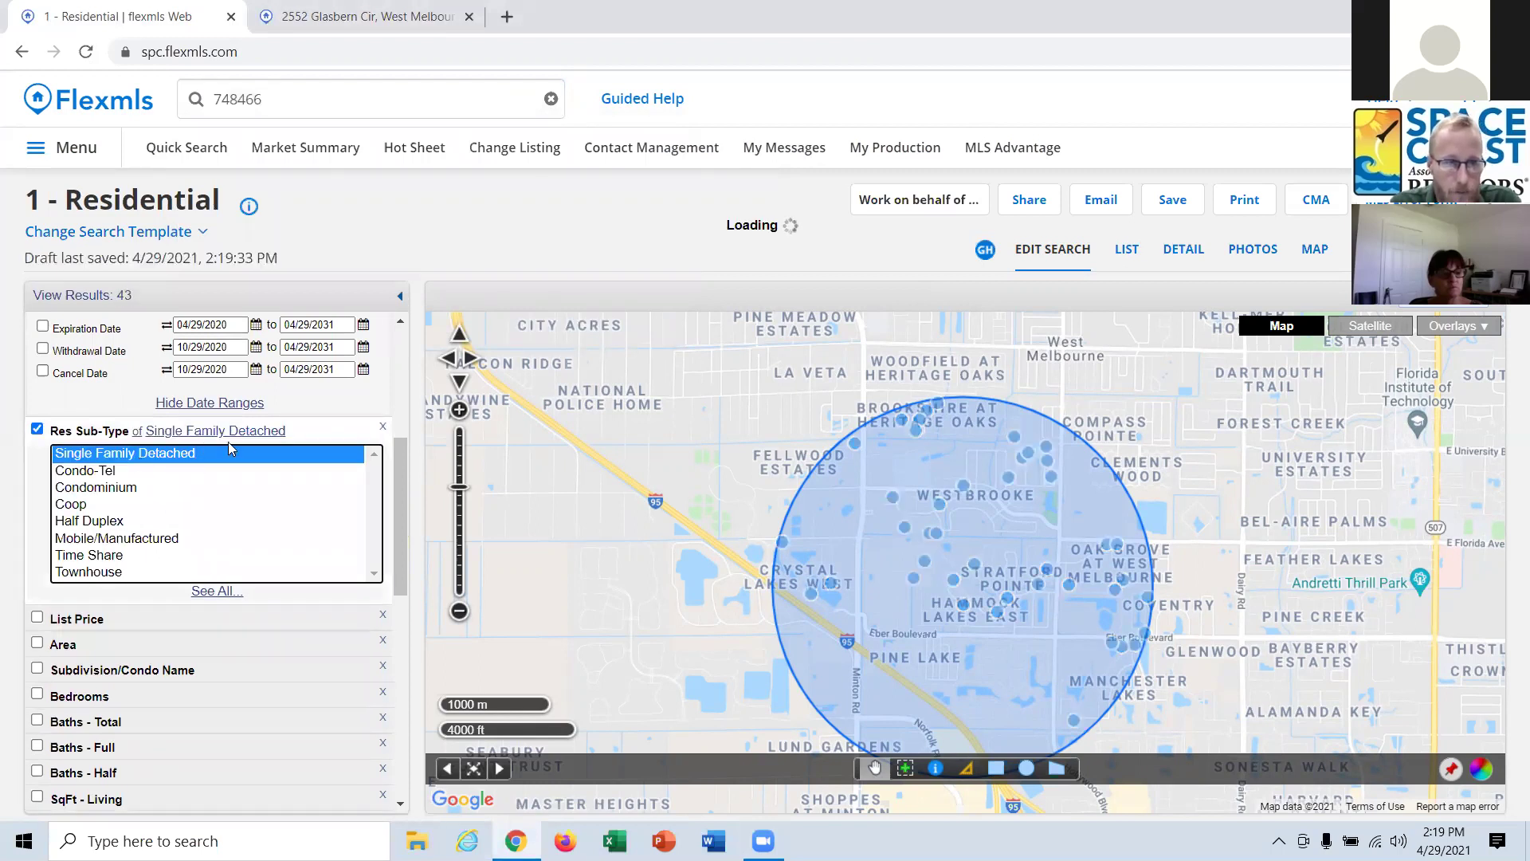
scroll(405, 489, "down", 2)
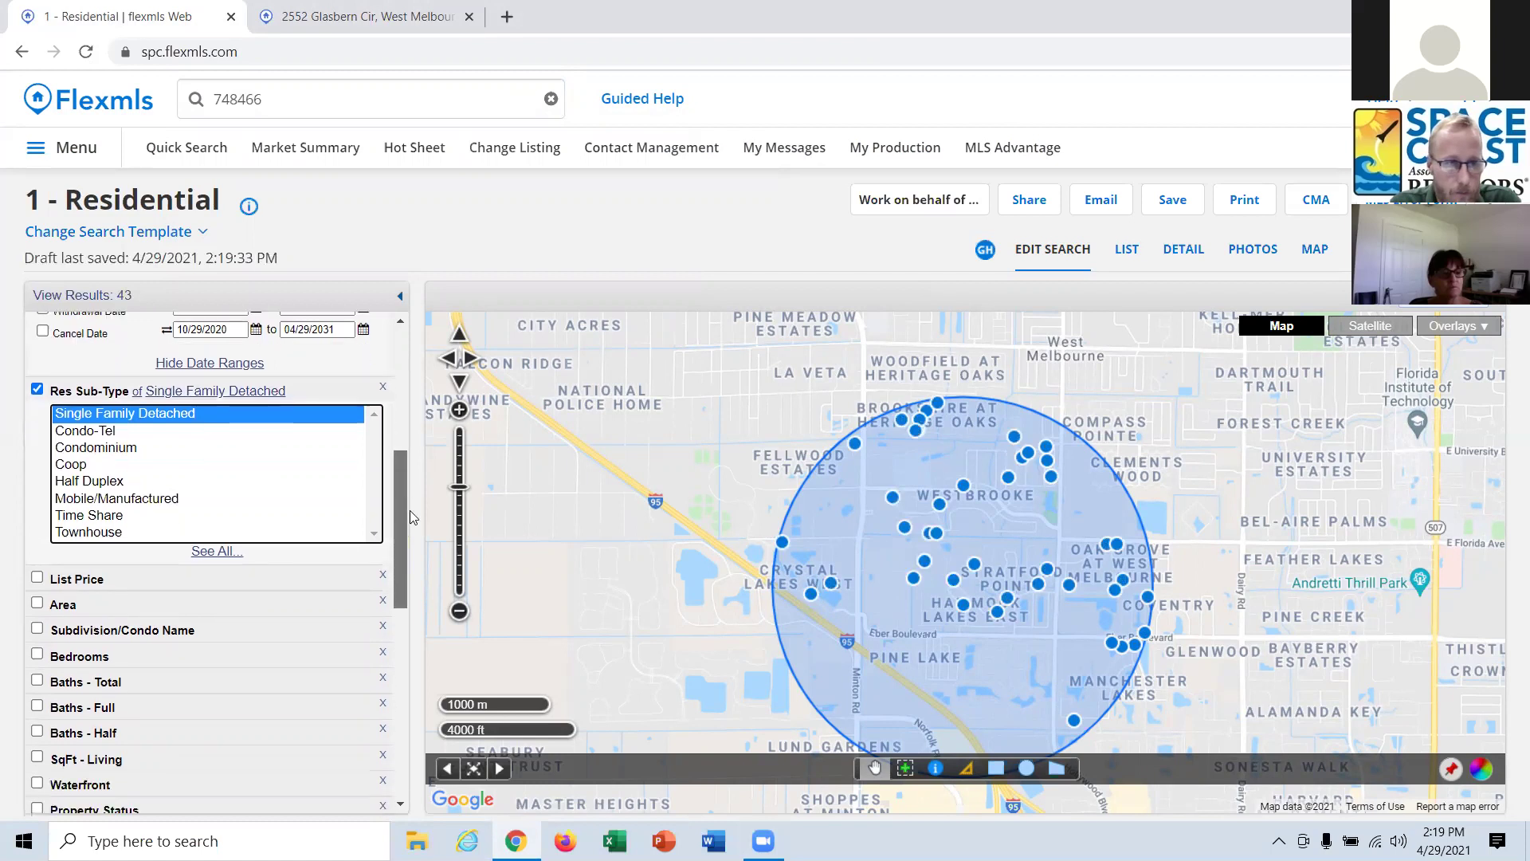
scroll(410, 517, "down", 3)
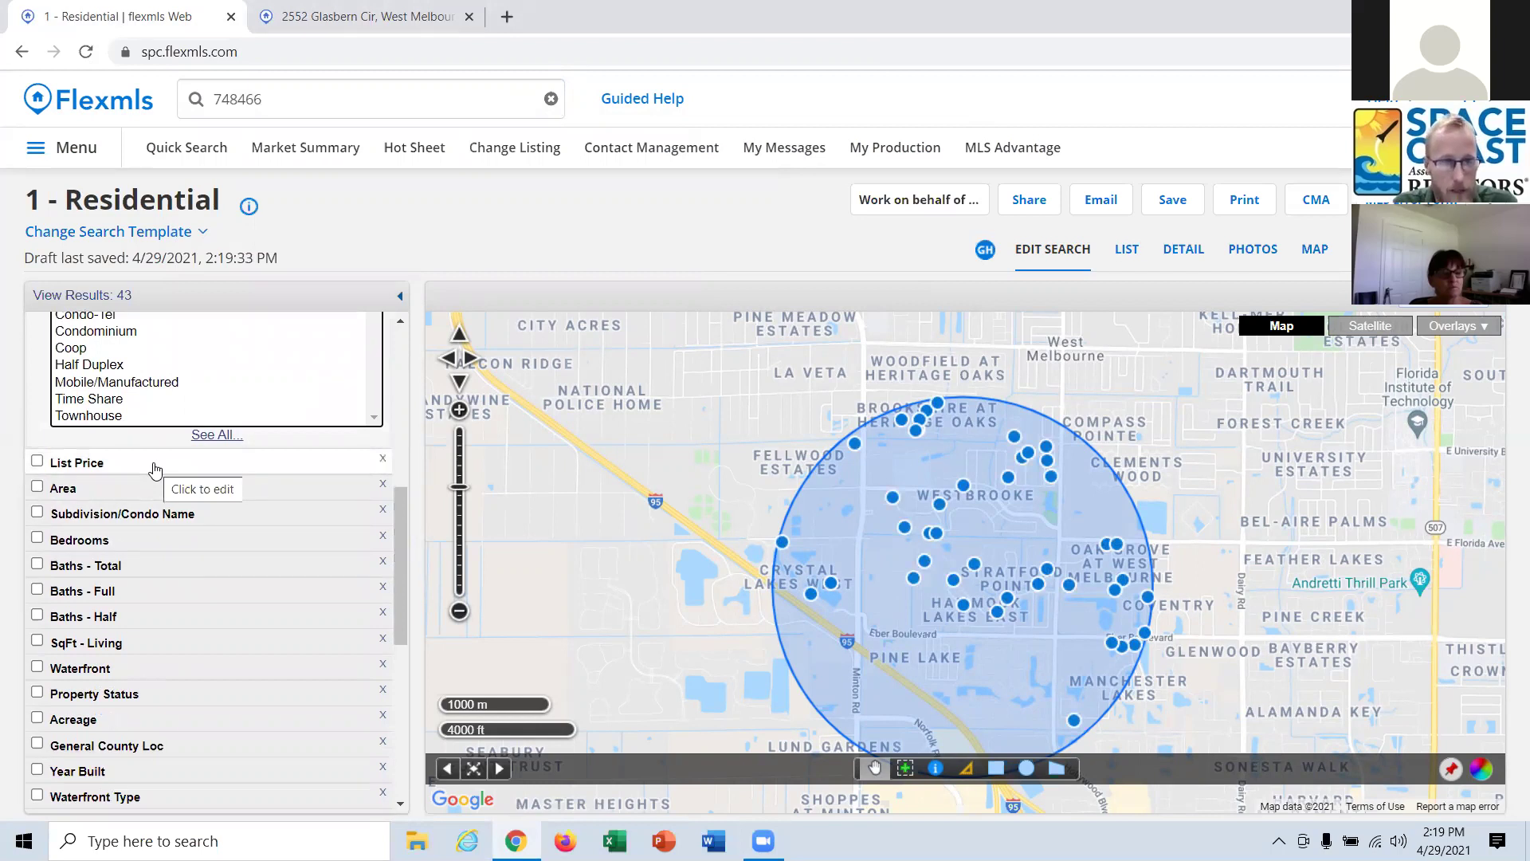
left_click(385, 21)
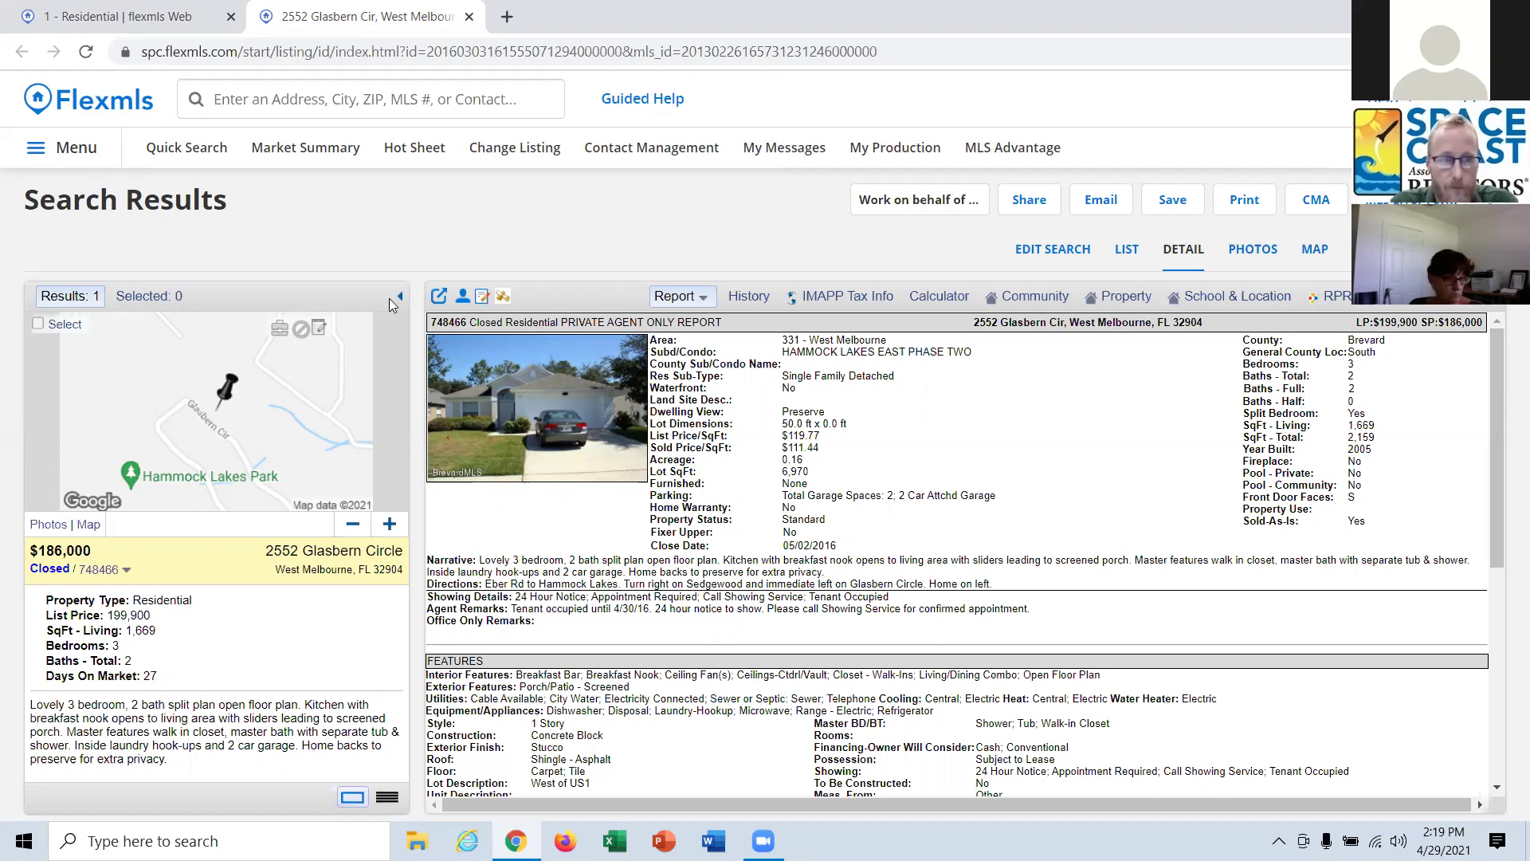
left_click(151, 17)
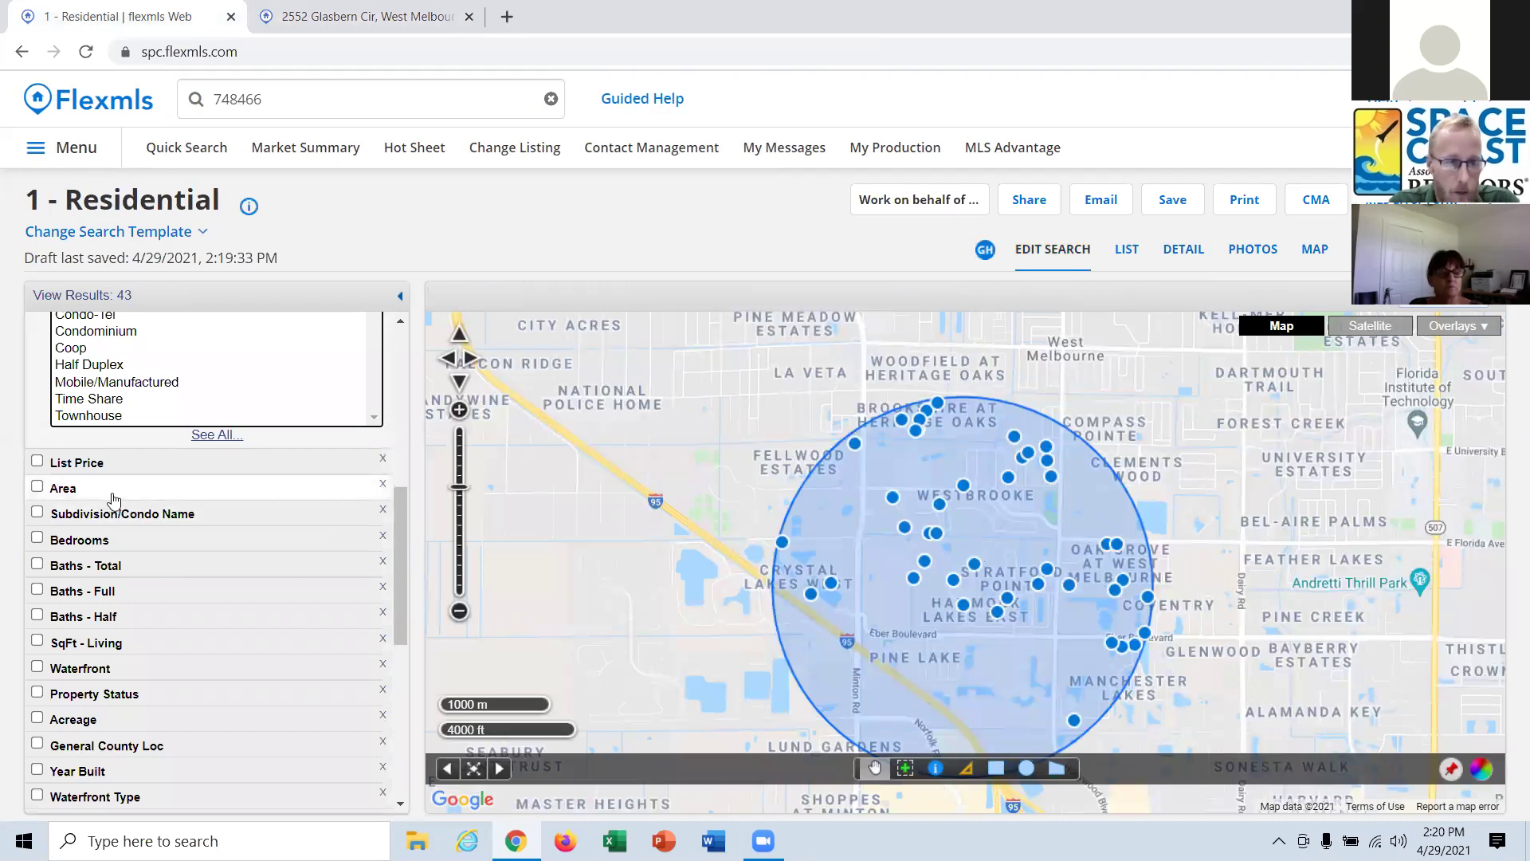
Set Bedrooms to 3–3 and Baths - Total to 2–2, narrowing to 15 results.
left_click(102, 542)
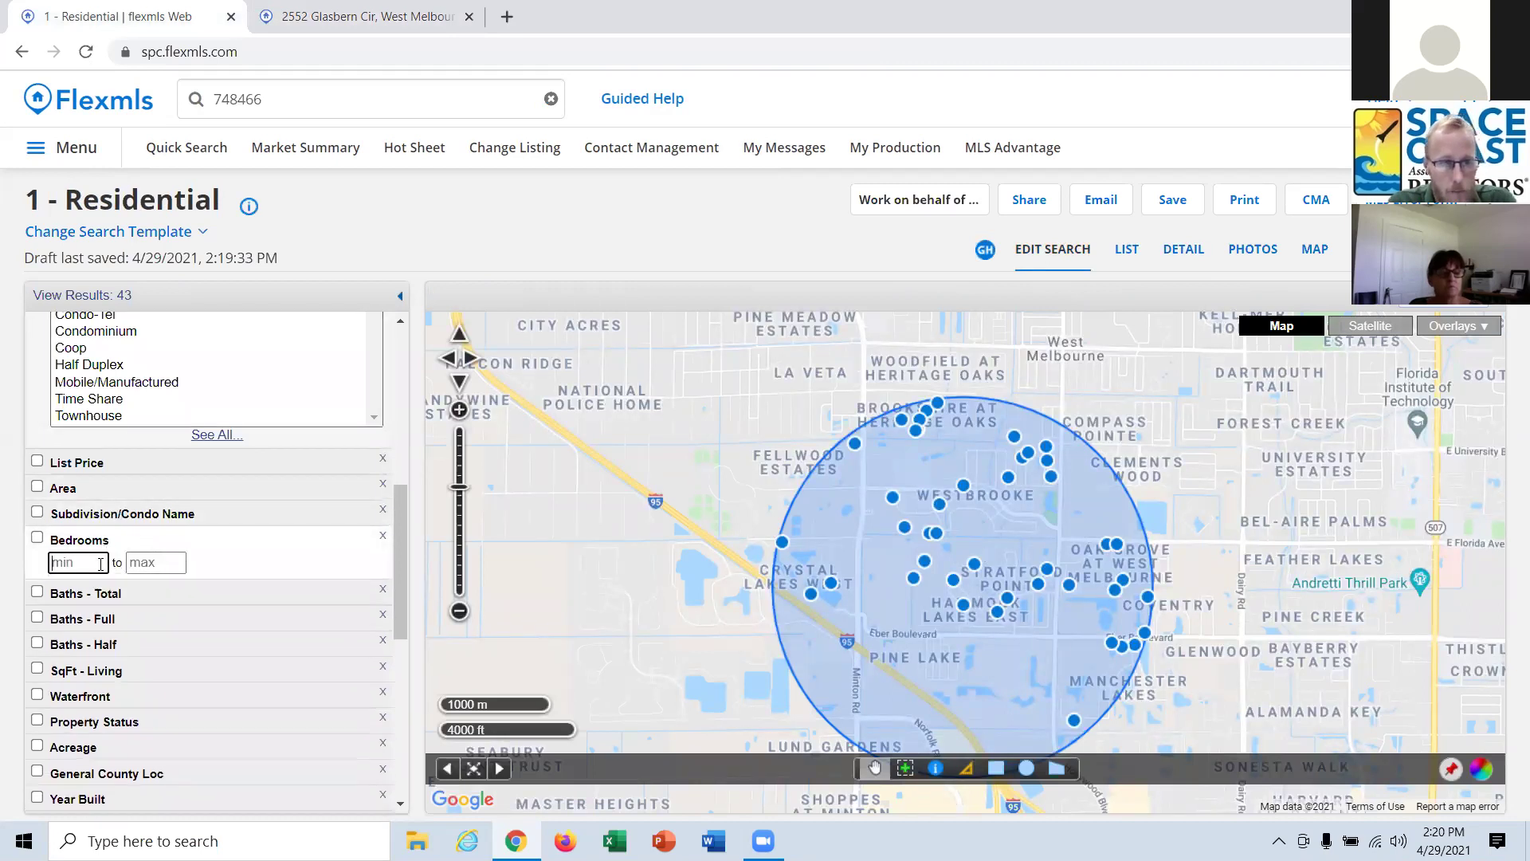
type("3")
left_click(153, 564)
type("3")
left_click(102, 596)
type("2")
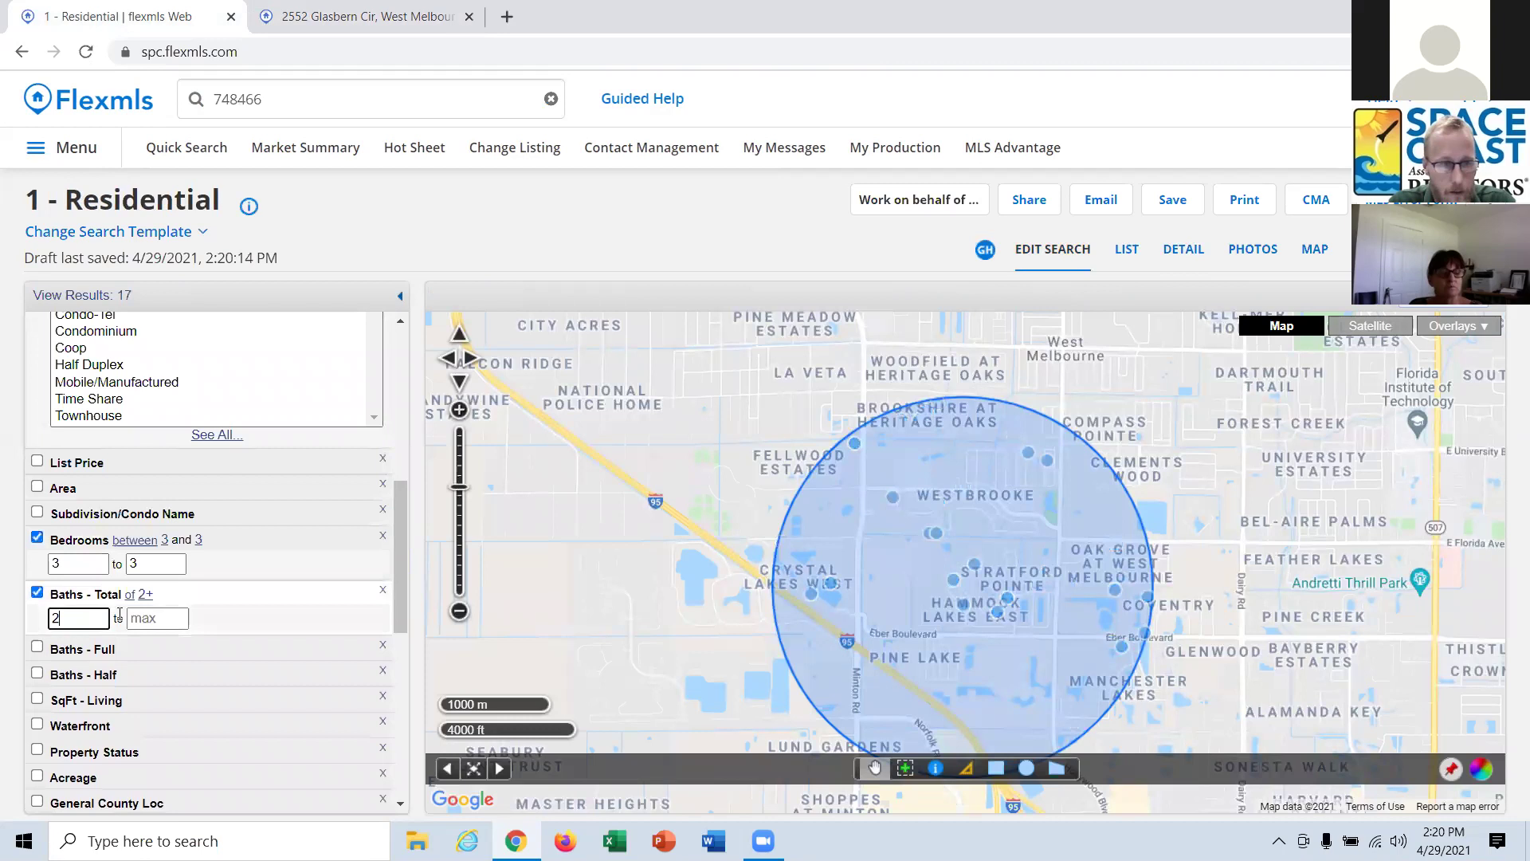
left_click(157, 619)
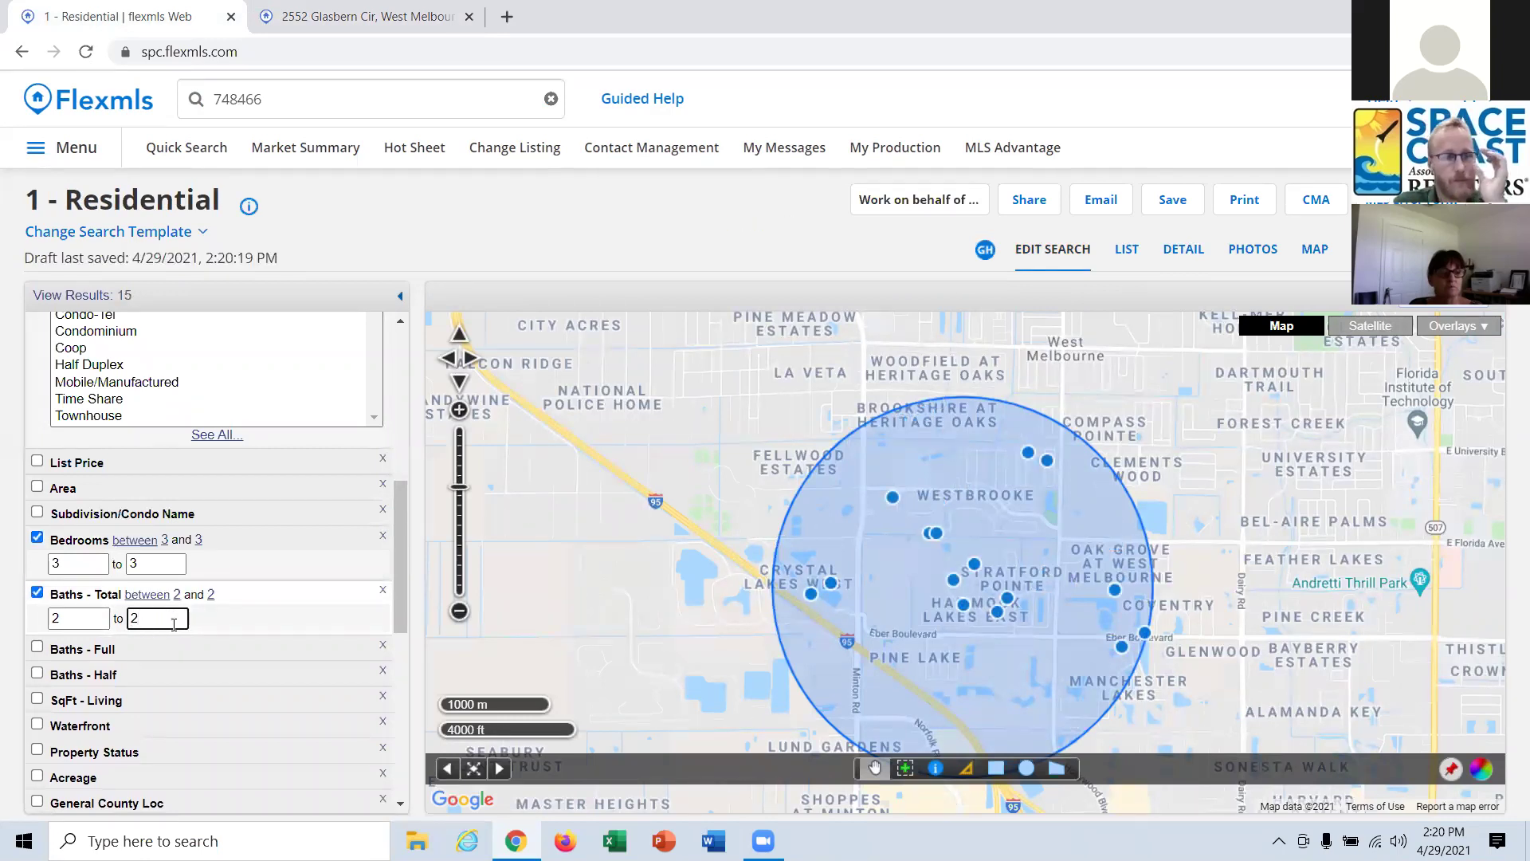
scroll(165, 621, "down", 3)
left_click(102, 516)
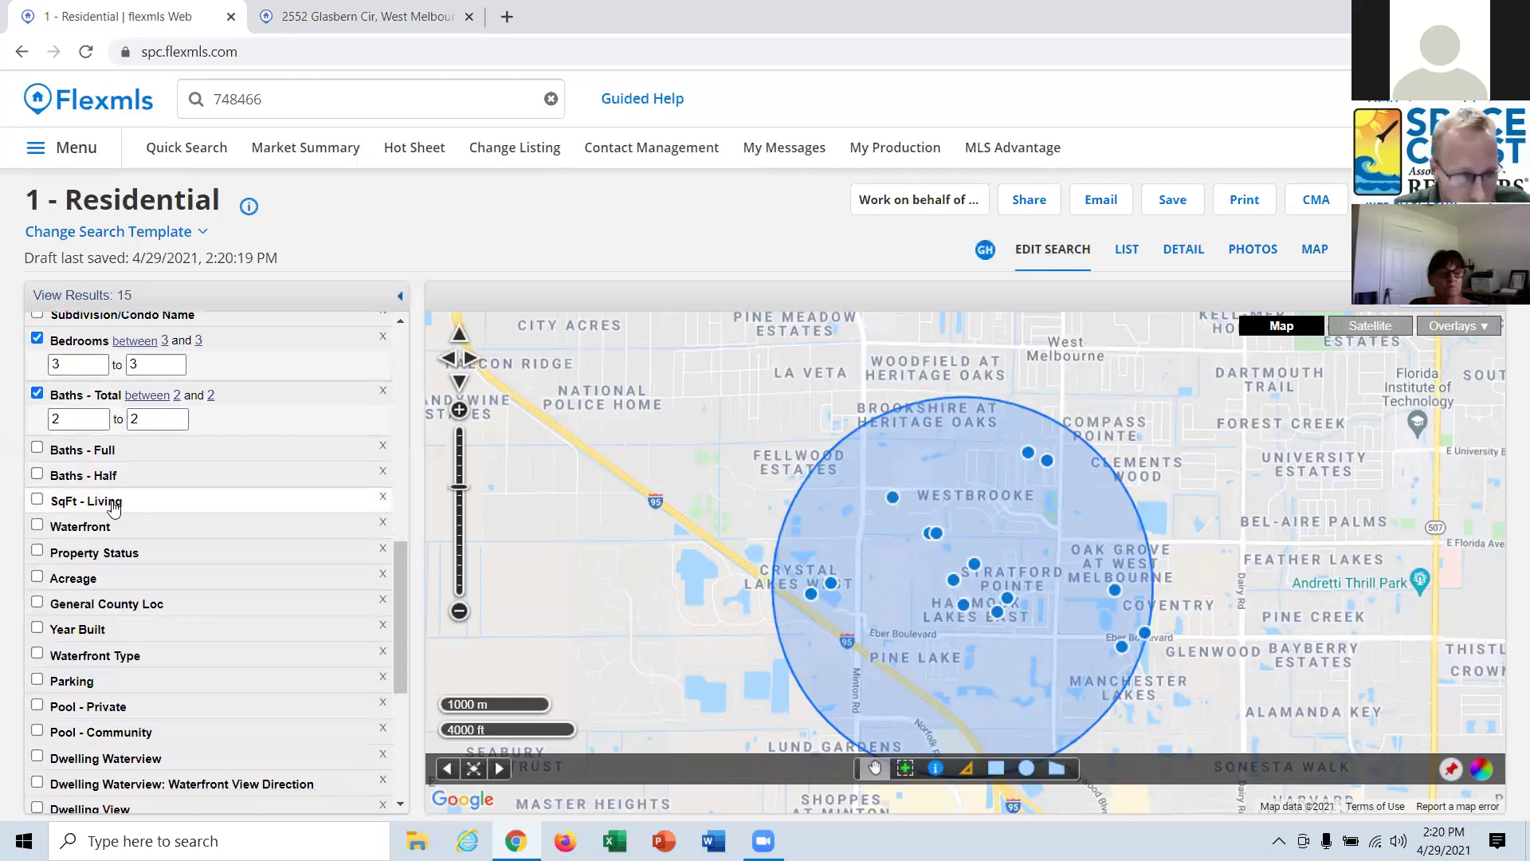
left_click(110, 502)
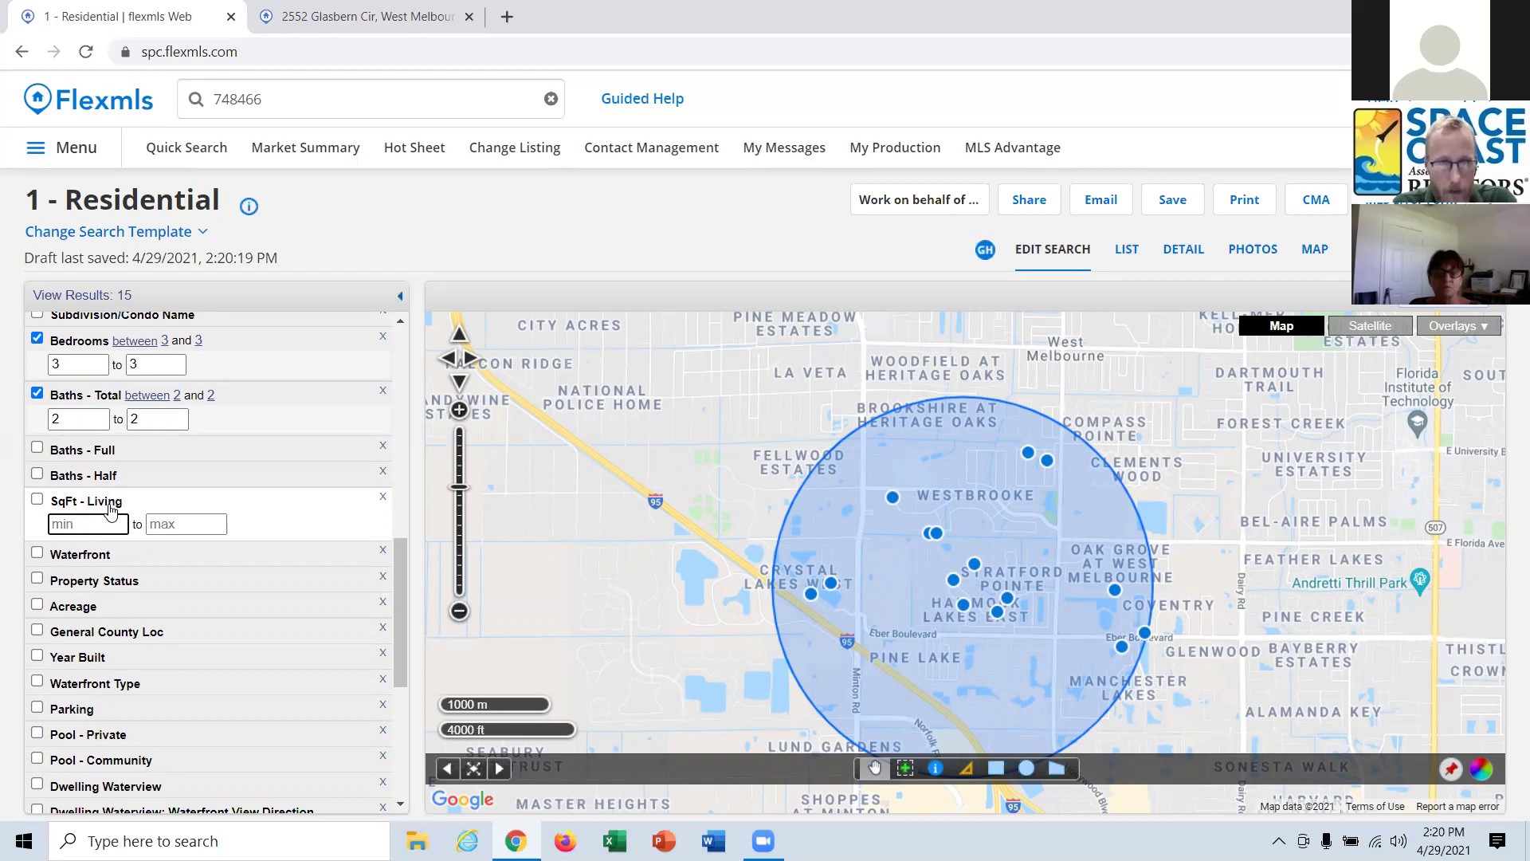
Search 1669*.2 in a new Google tab to get 20% of the living area.
left_click(507, 16)
type("1669")
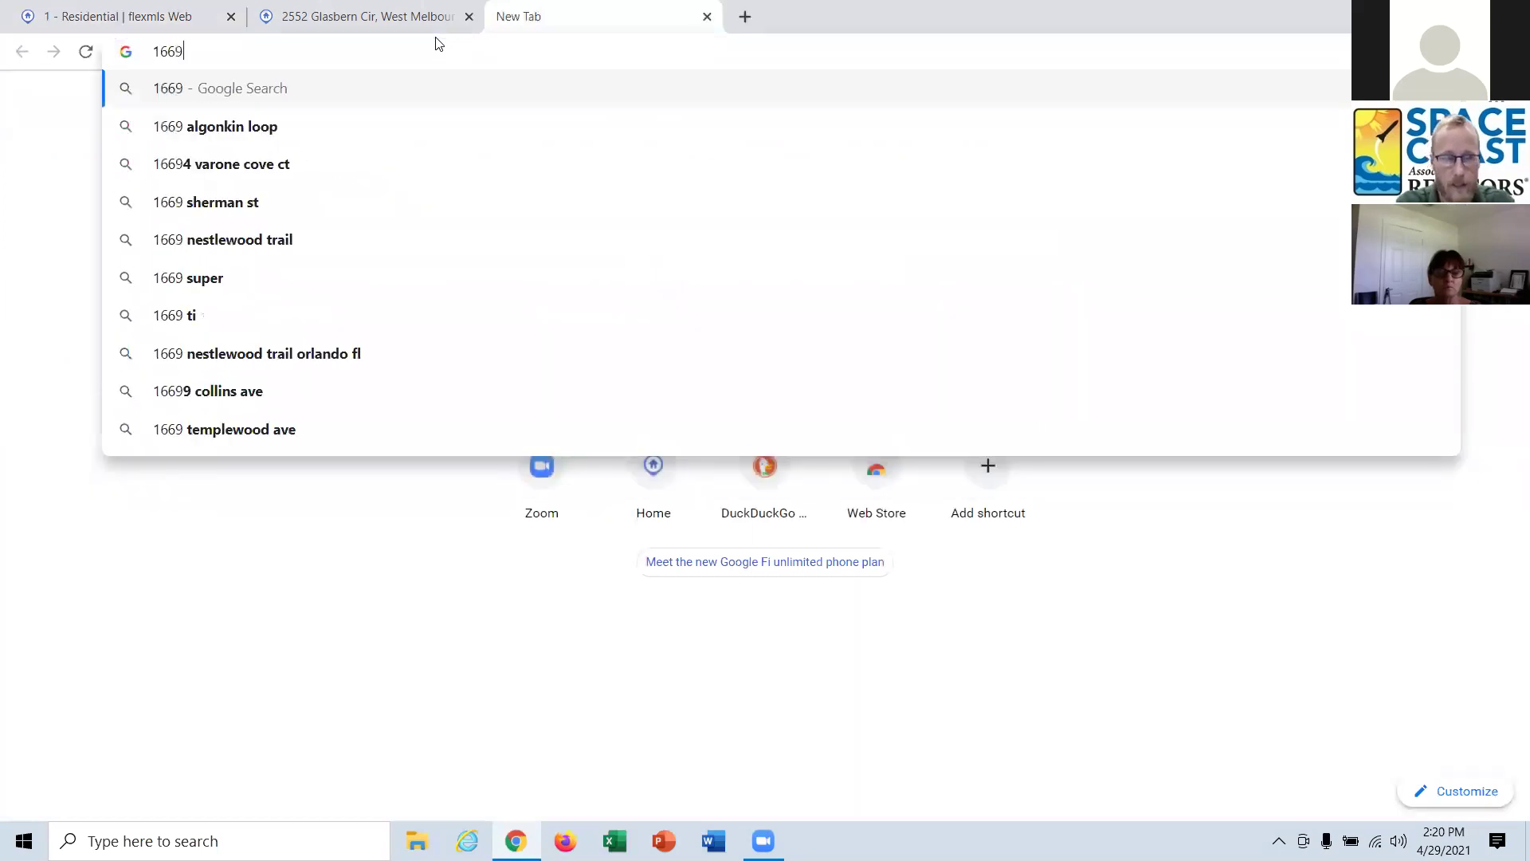
type("*.2")
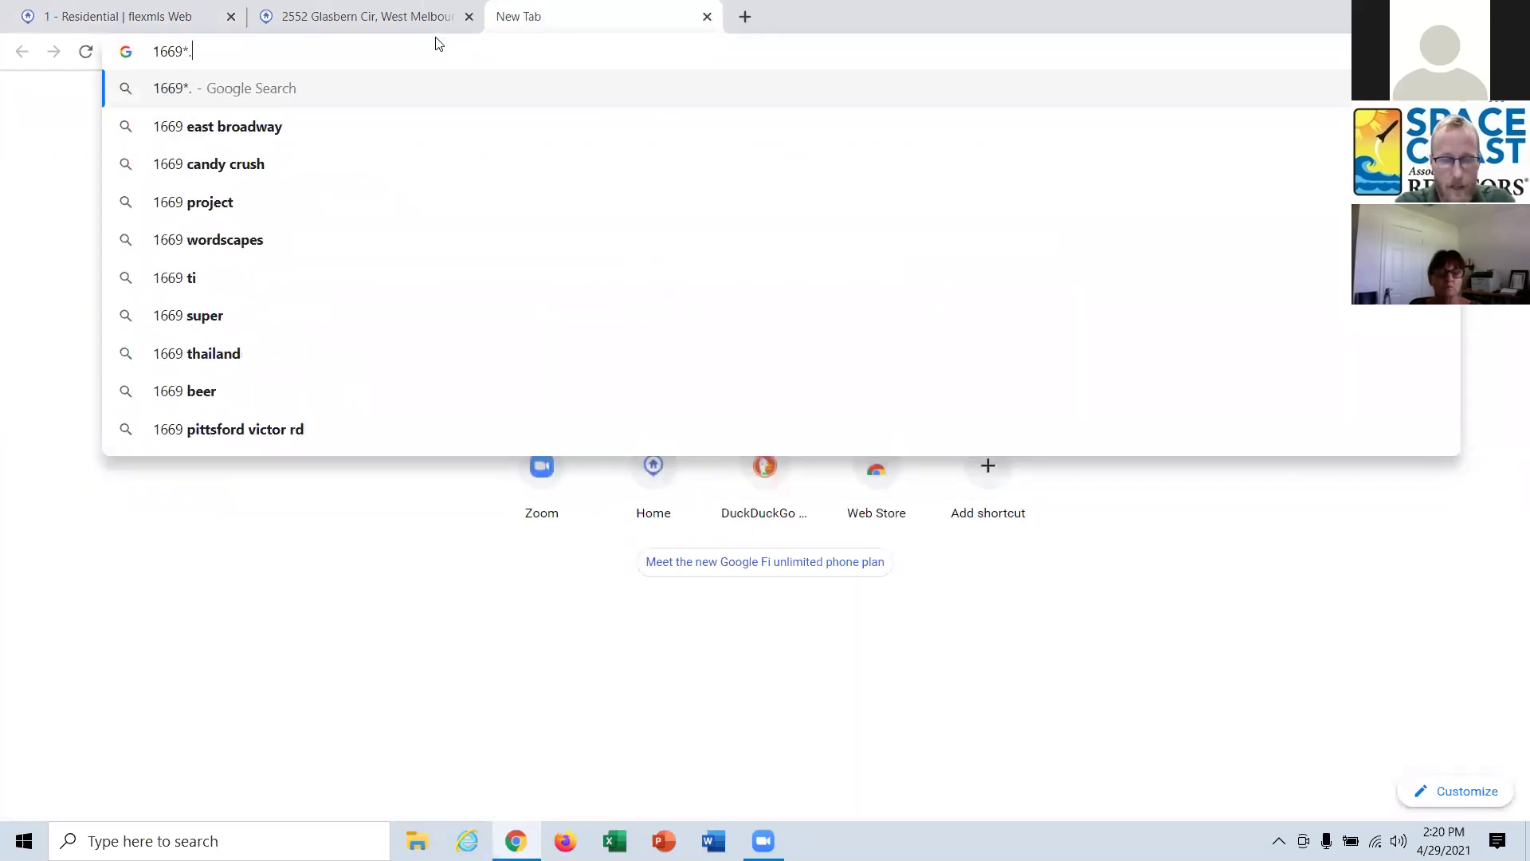
key("Return")
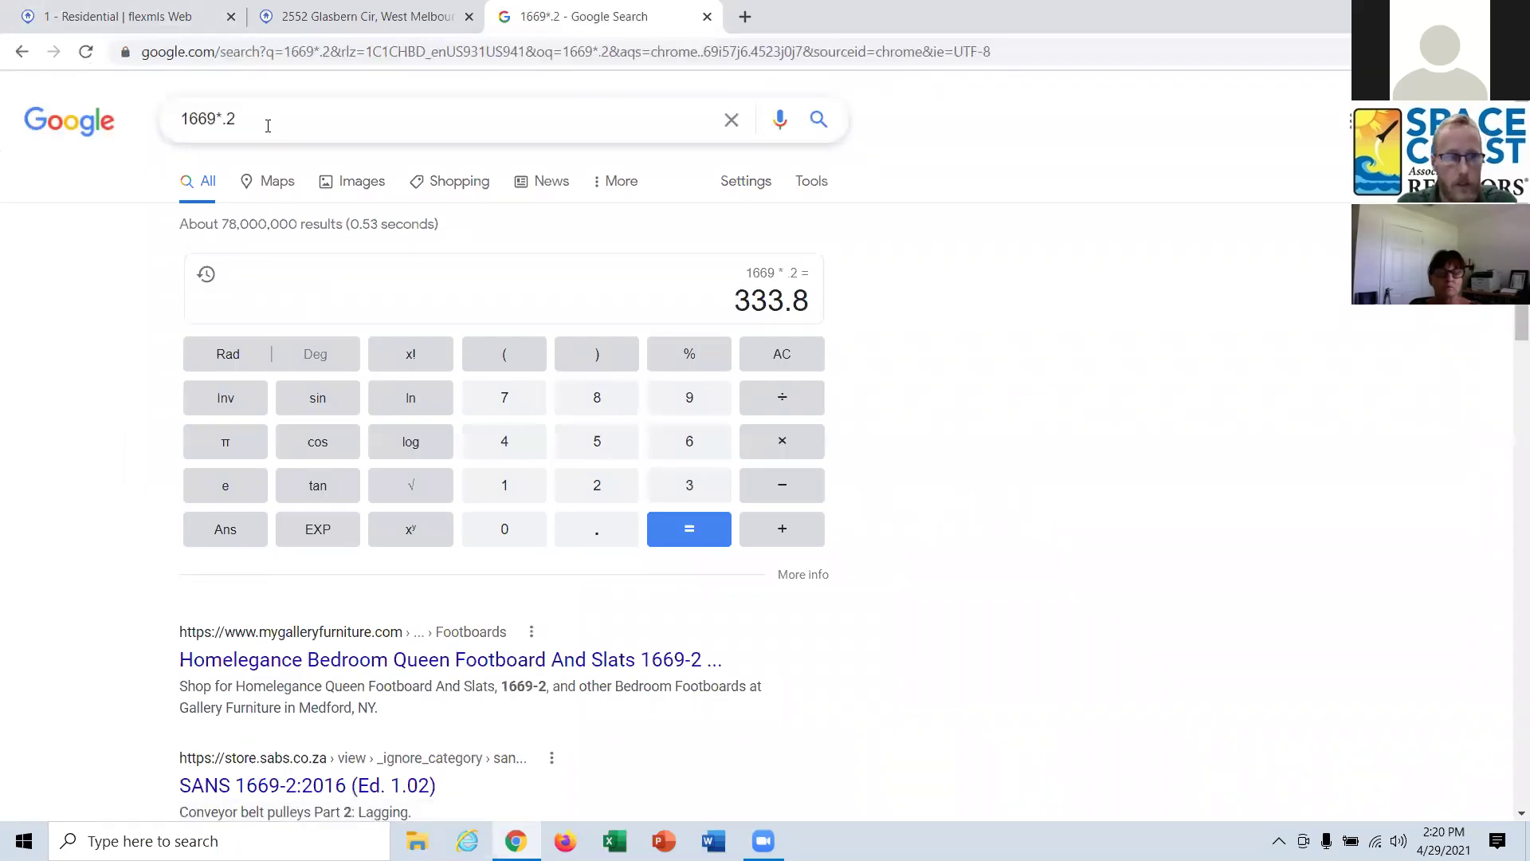
left_click(348, 120)
left_click(1056, 318)
Compute 1669 − 334 = 1335 on the Google calculator.
left_click(777, 354)
left_click(511, 484)
left_click(683, 440)
left_click(685, 438)
left_click(684, 398)
left_click(782, 484)
left_click(690, 485)
left_click(690, 484)
left_click(523, 444)
left_click(696, 527)
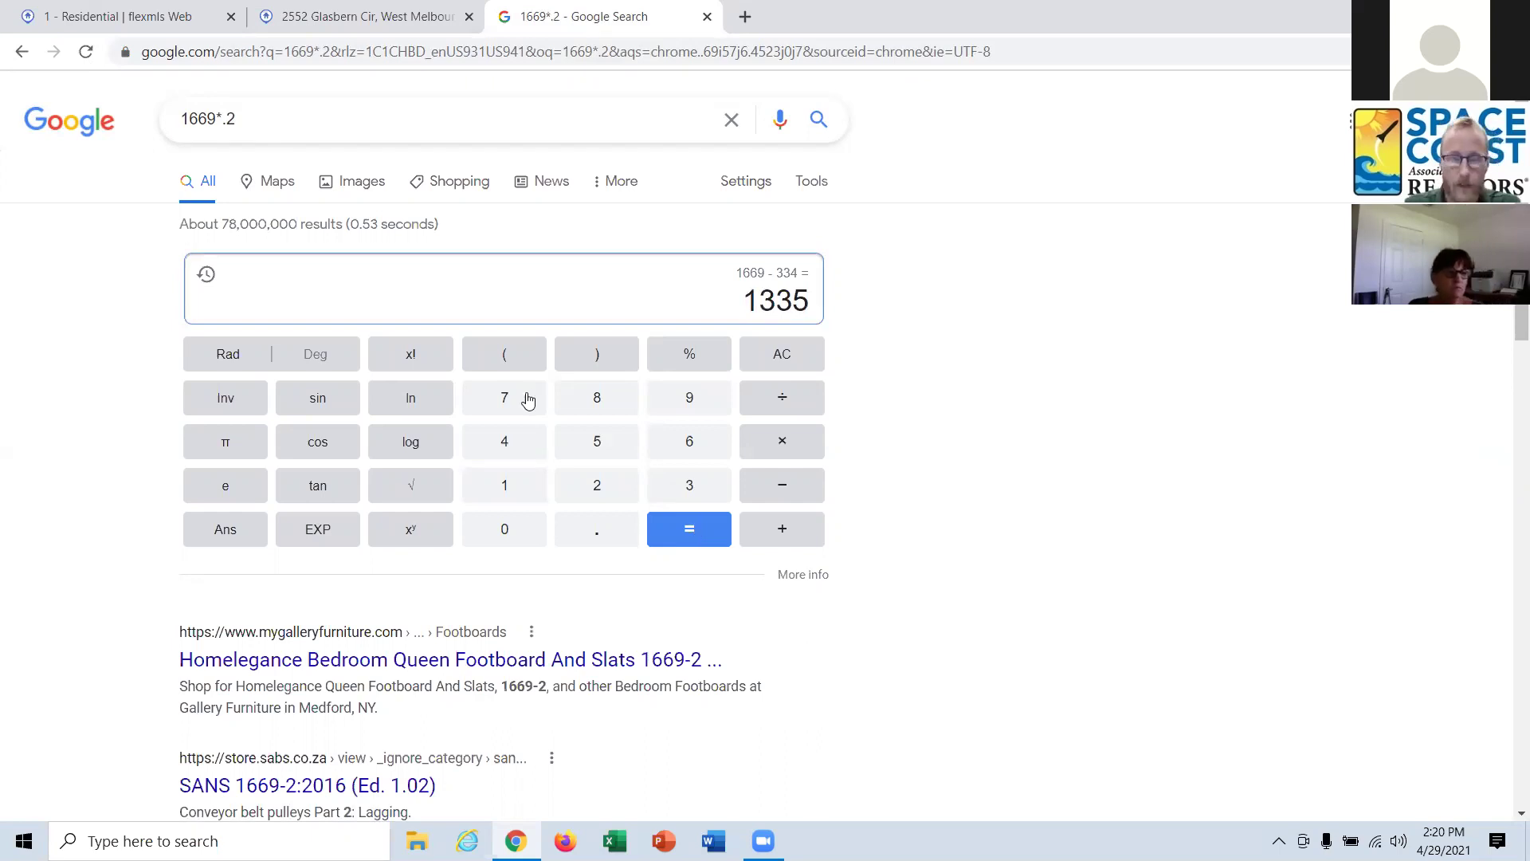
Compute 1669 + 334 = 2003 on the calculator, then go back to the subject listing.
left_click(745, 362)
left_click(502, 490)
double_click(693, 442)
left_click(691, 403)
left_click(783, 532)
double_click(690, 486)
left_click(502, 438)
left_click(689, 532)
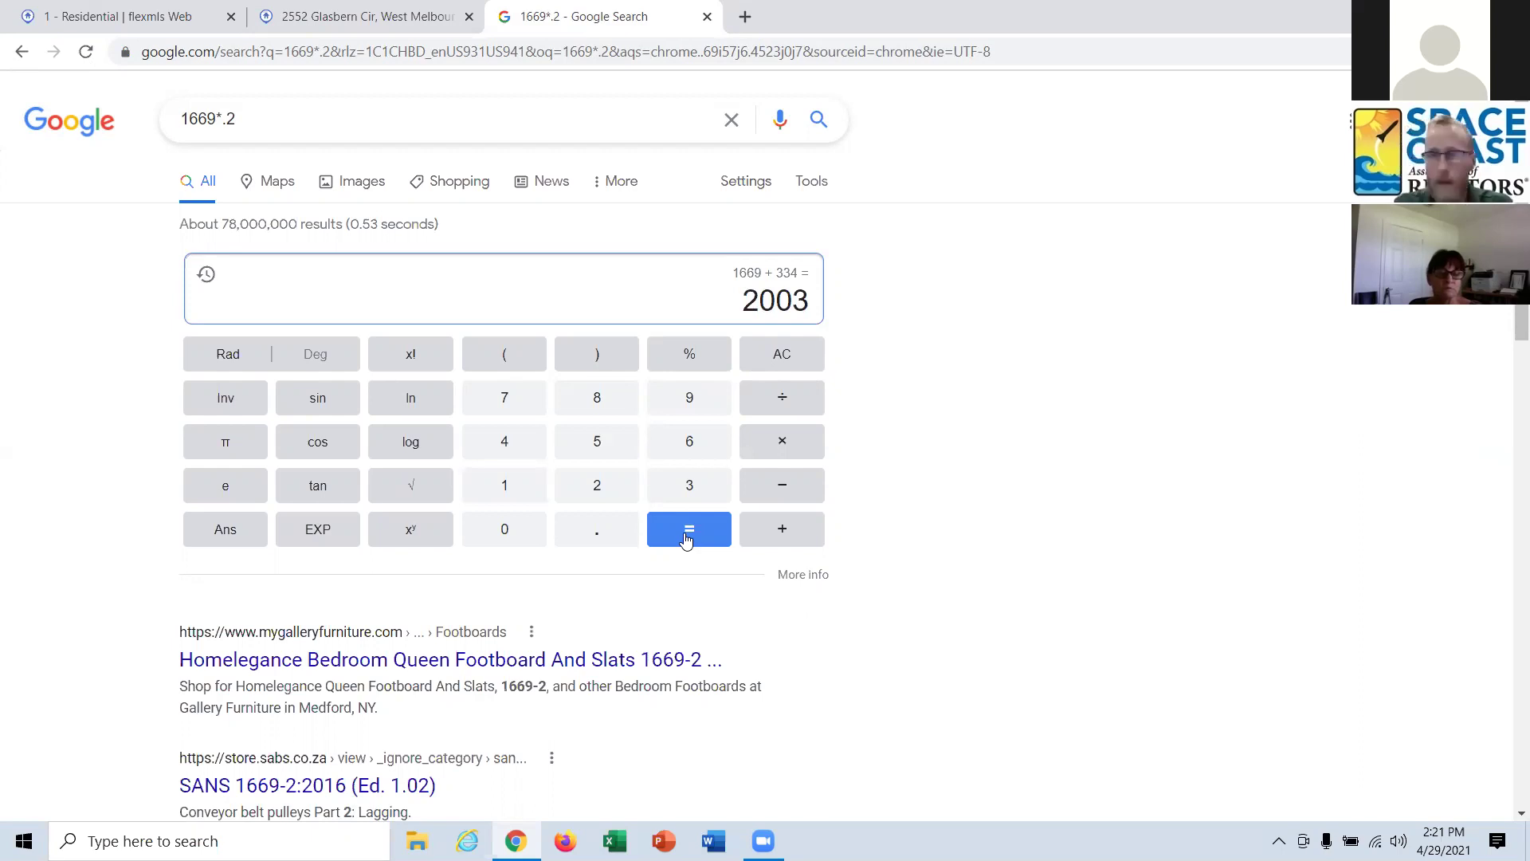
left_click(340, 16)
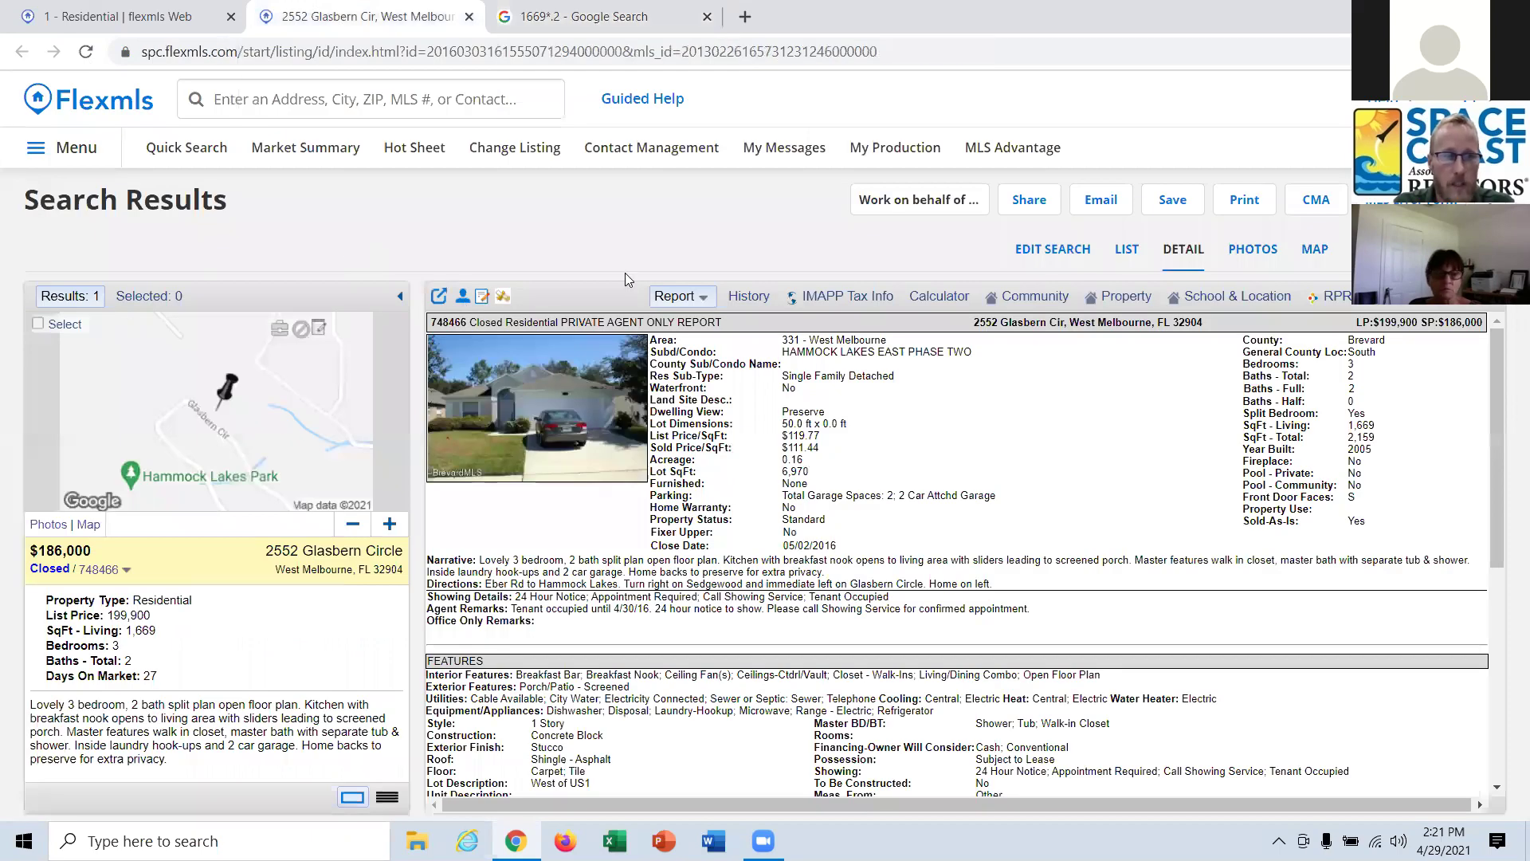
left_click(1060, 250)
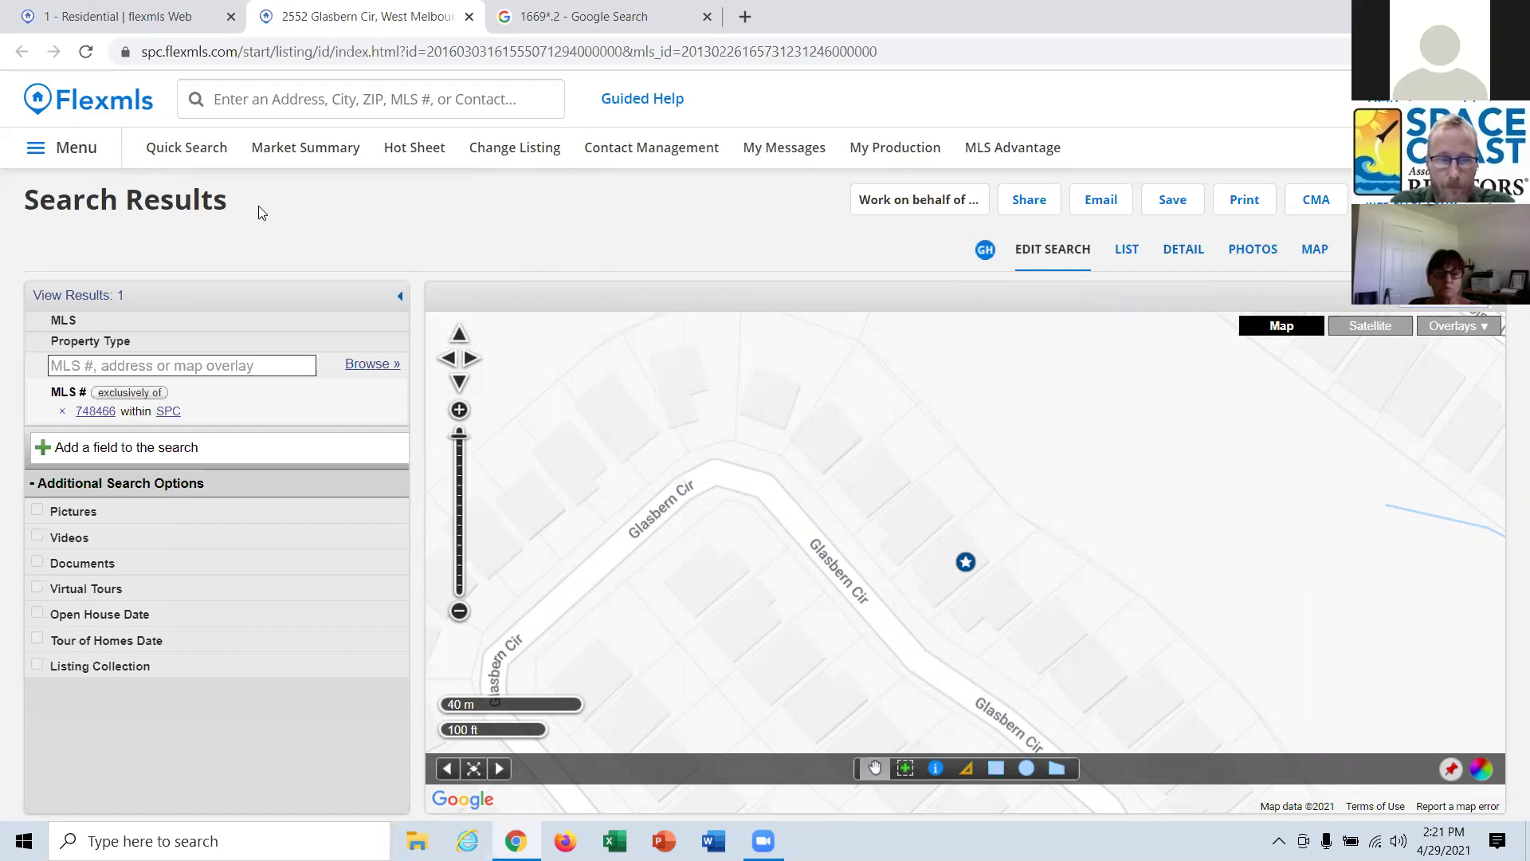
left_click(1124, 257)
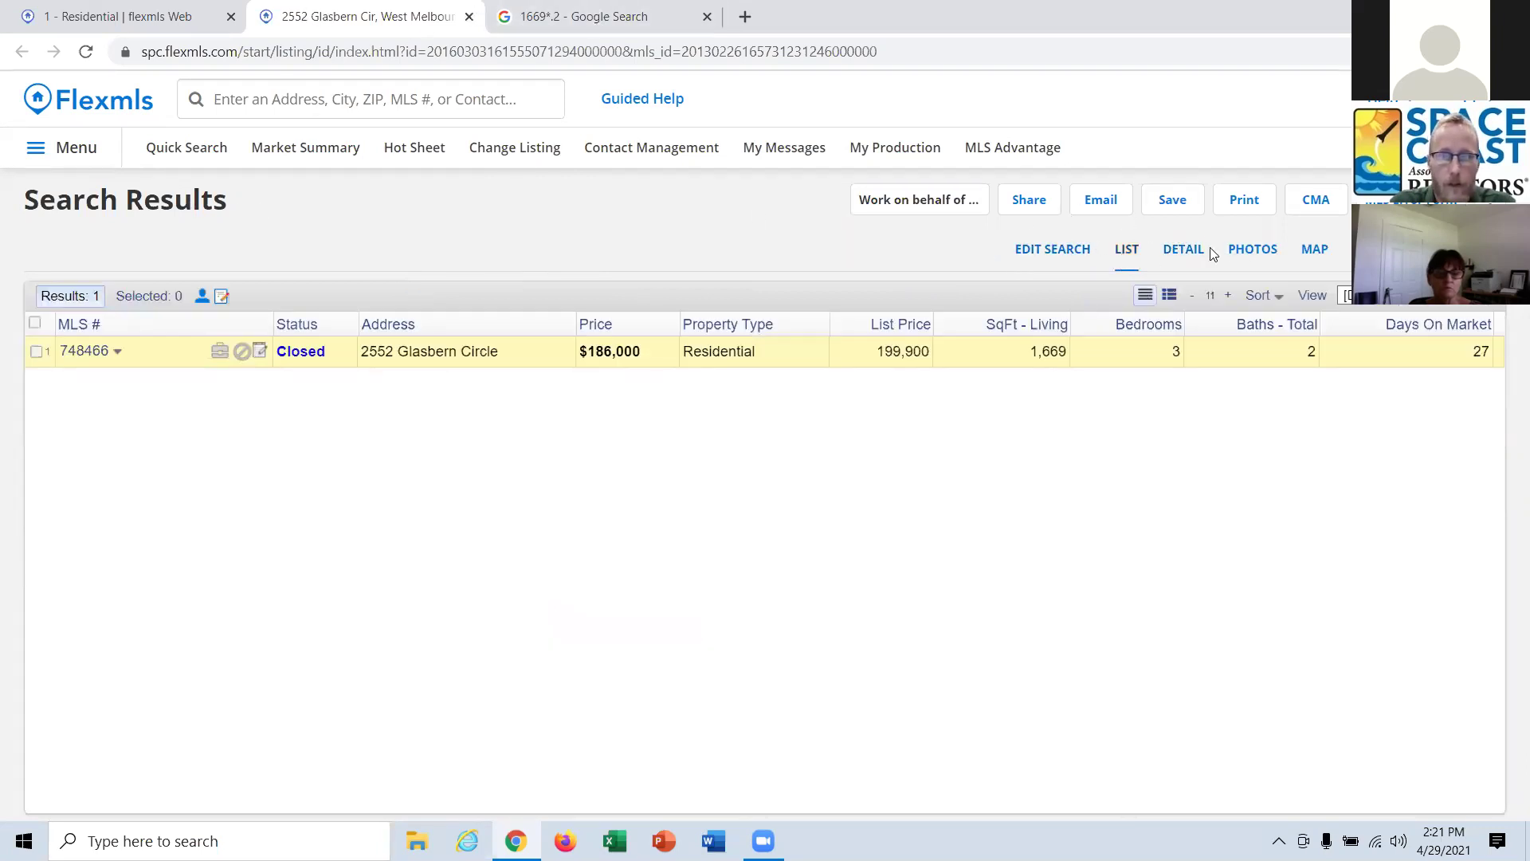
left_click(1187, 252)
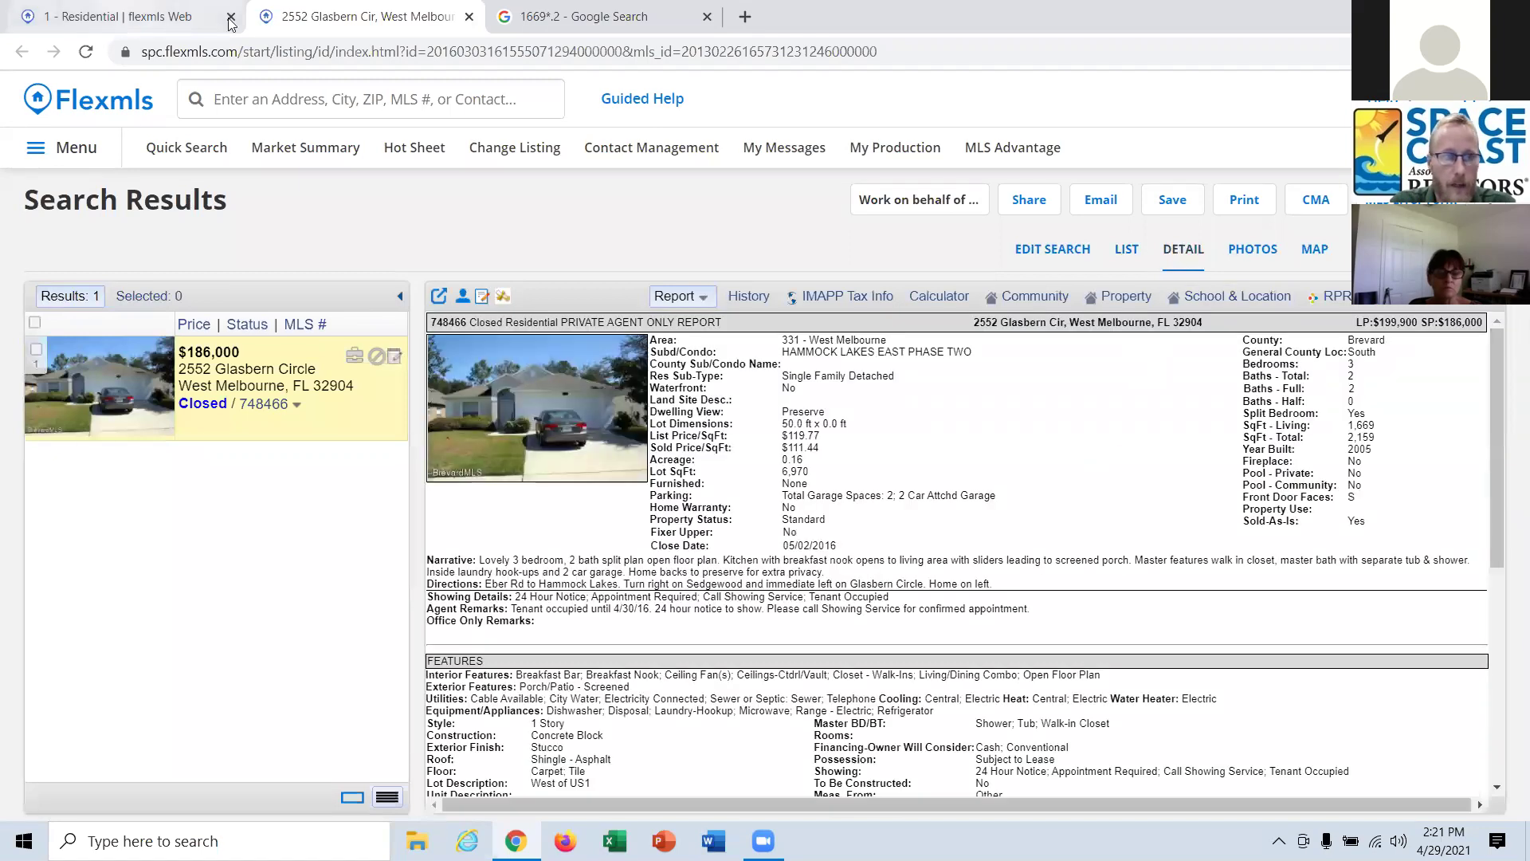
Close the Google calculator tab and return to the 1 - Residential search criteria.
left_click(577, 17)
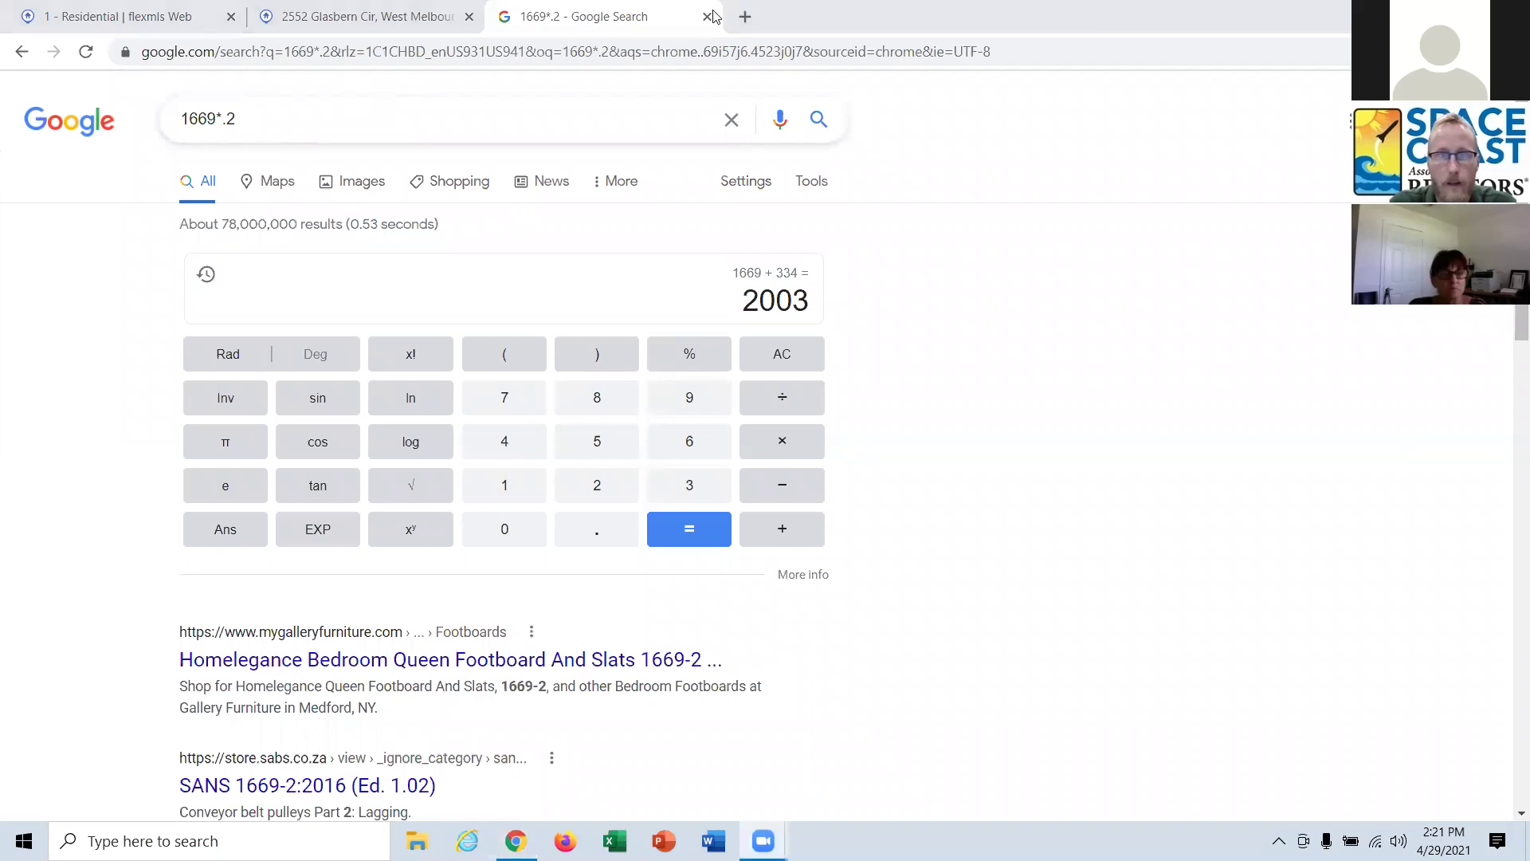
key("ctrl+w")
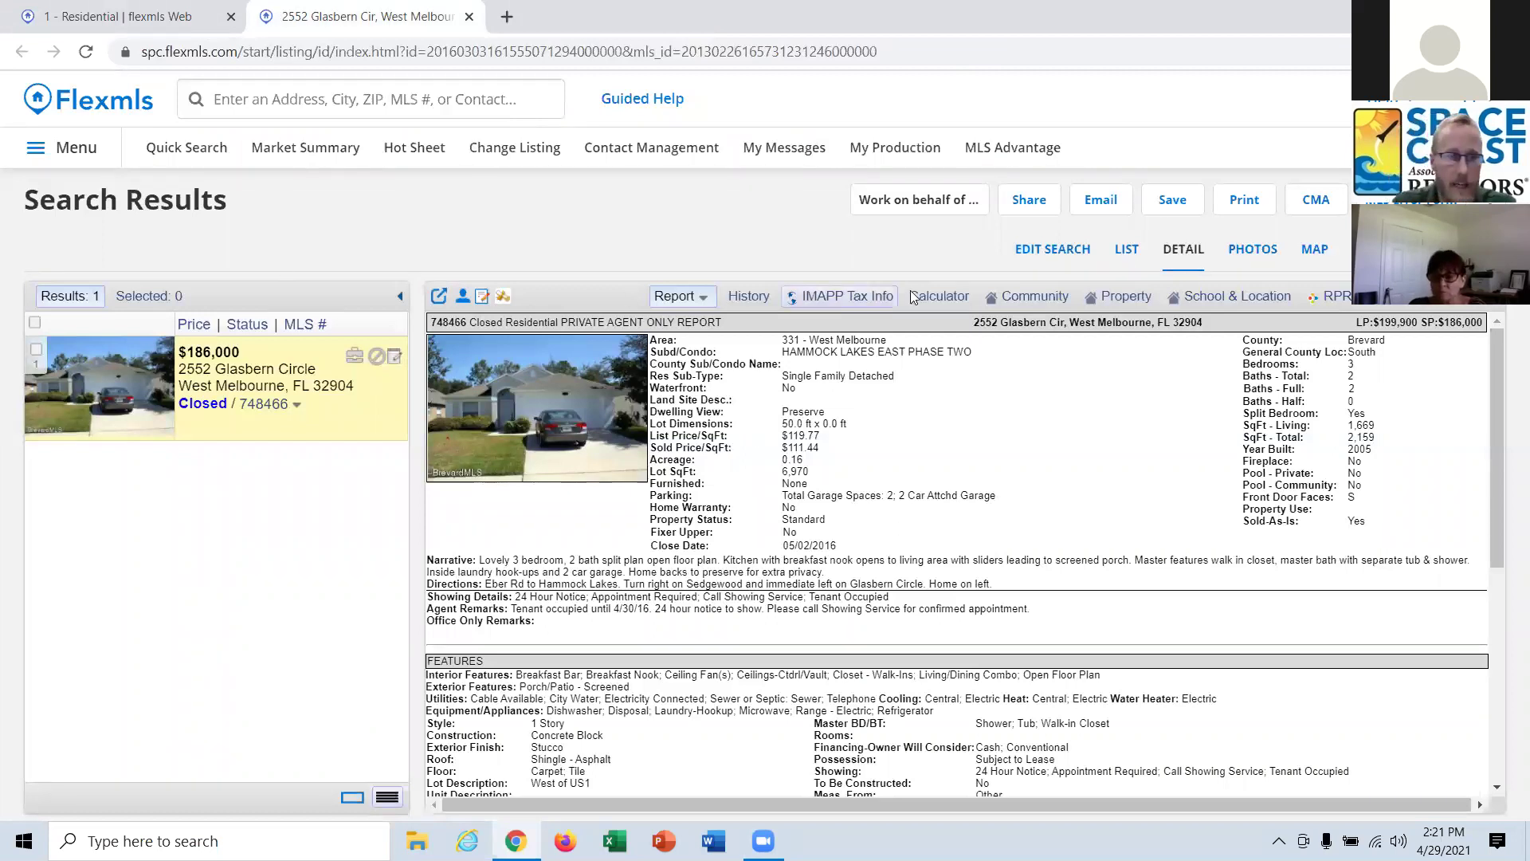
left_click(1033, 254)
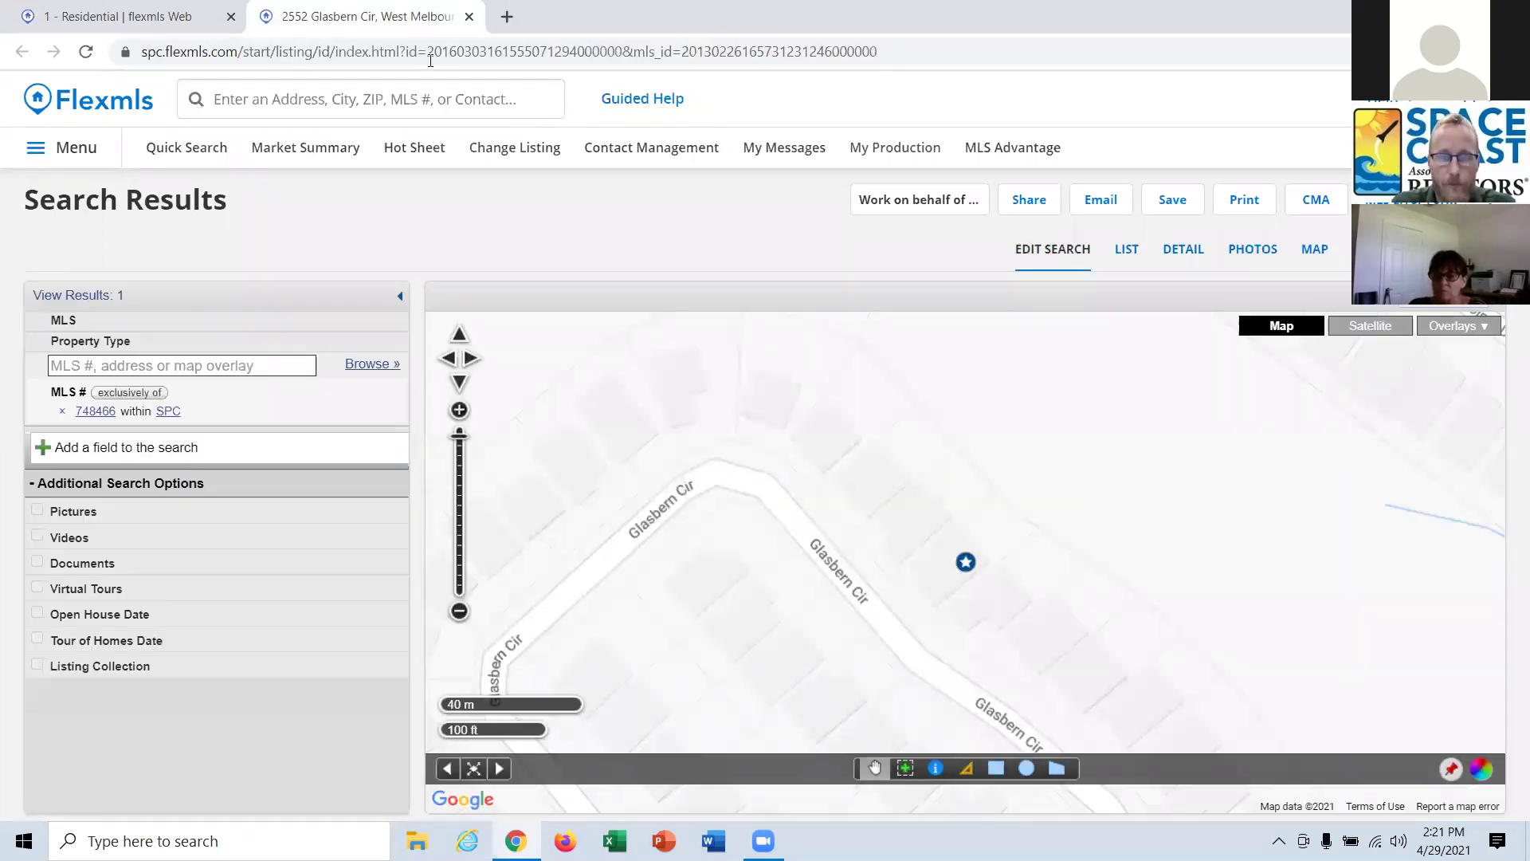
left_click(172, 17)
scroll(190, 533, "up", 7)
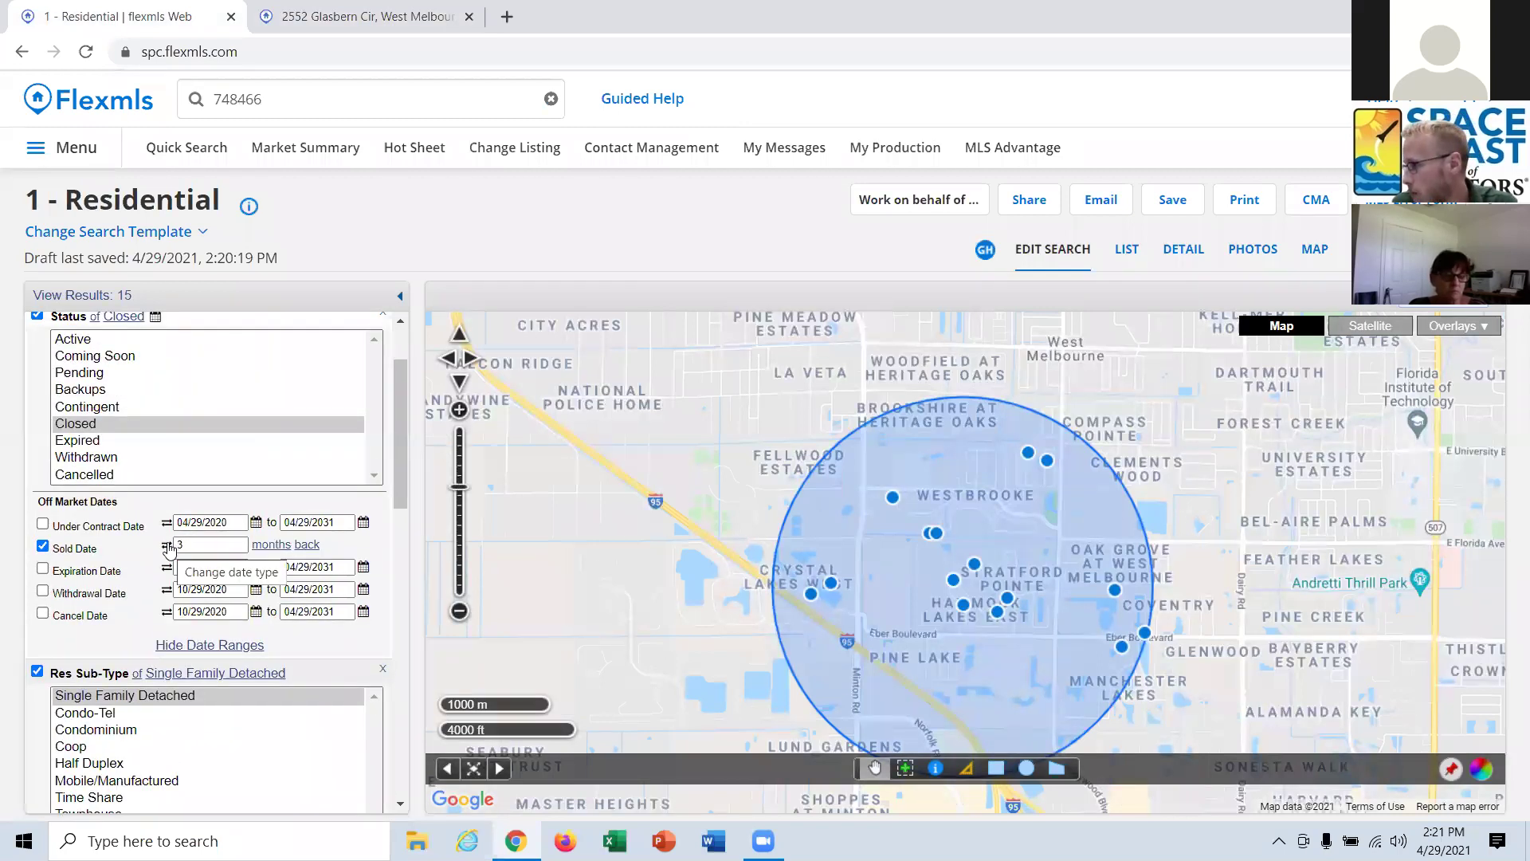
left_click(167, 546)
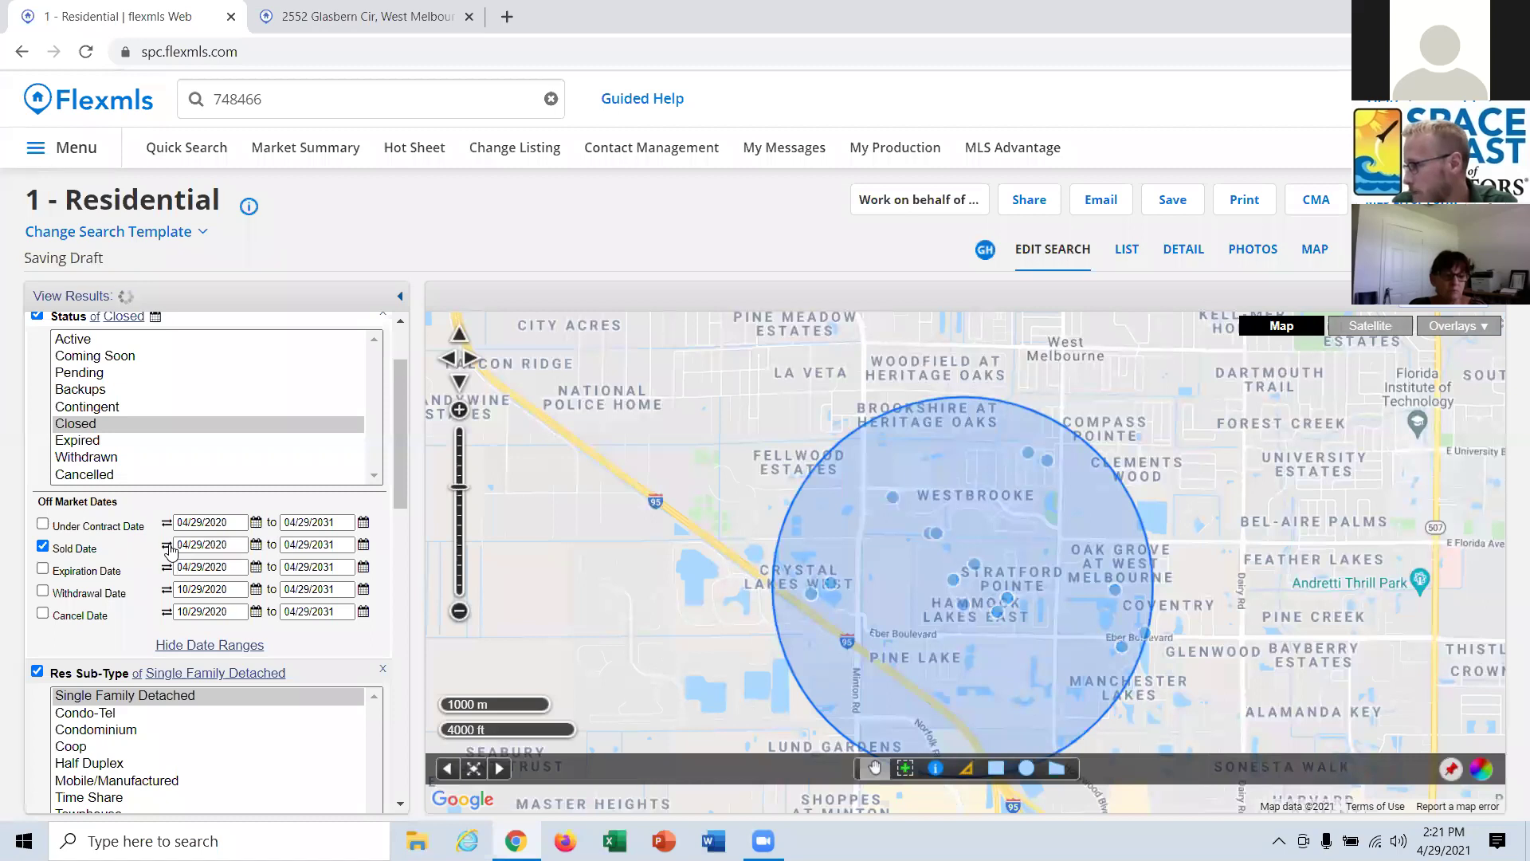
left_click(168, 546)
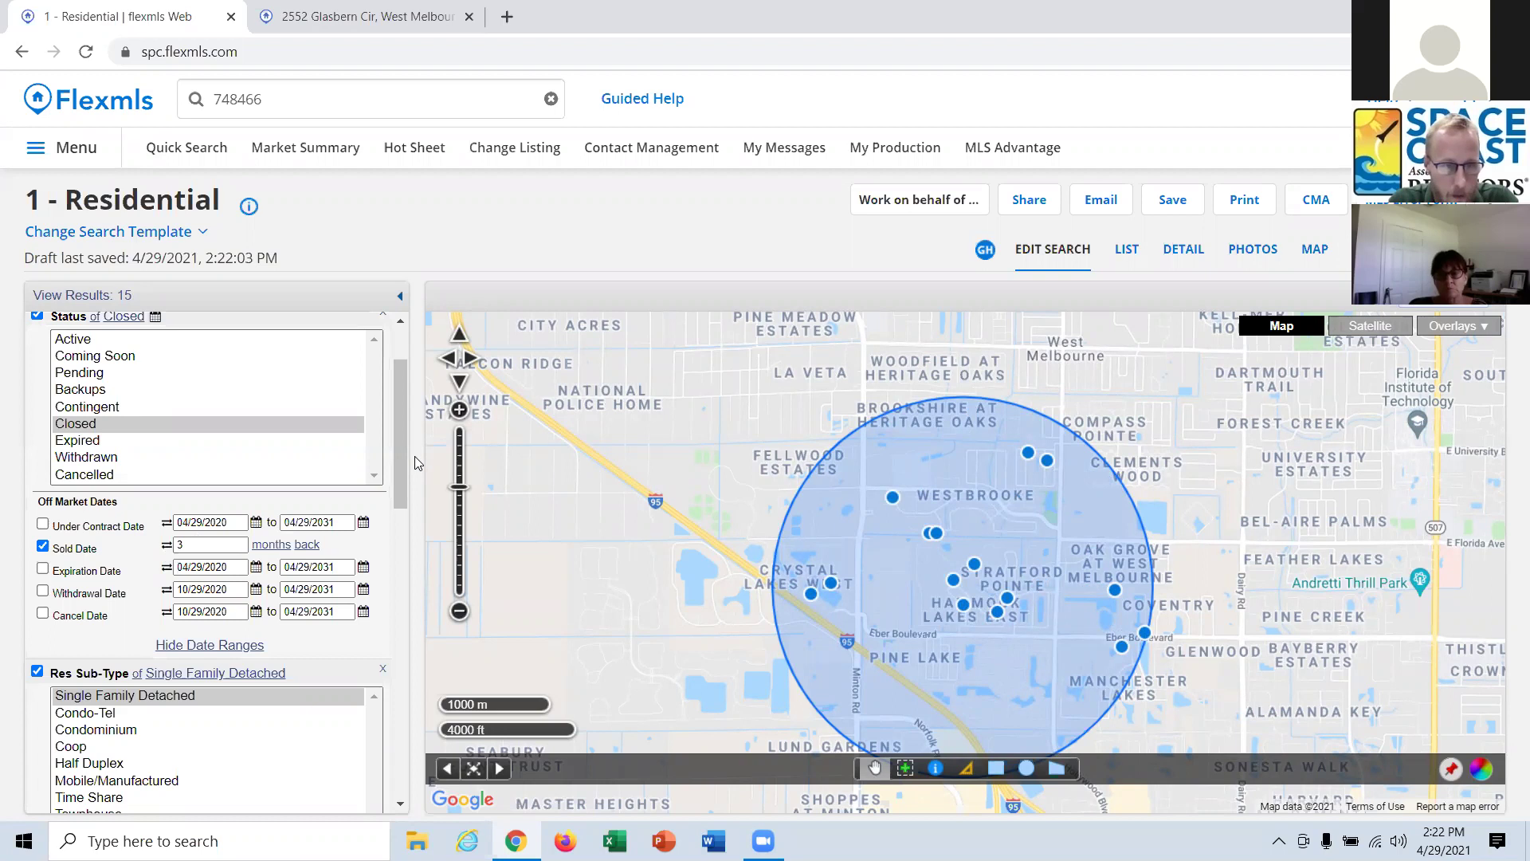
left_click_drag(406, 461, 405, 601)
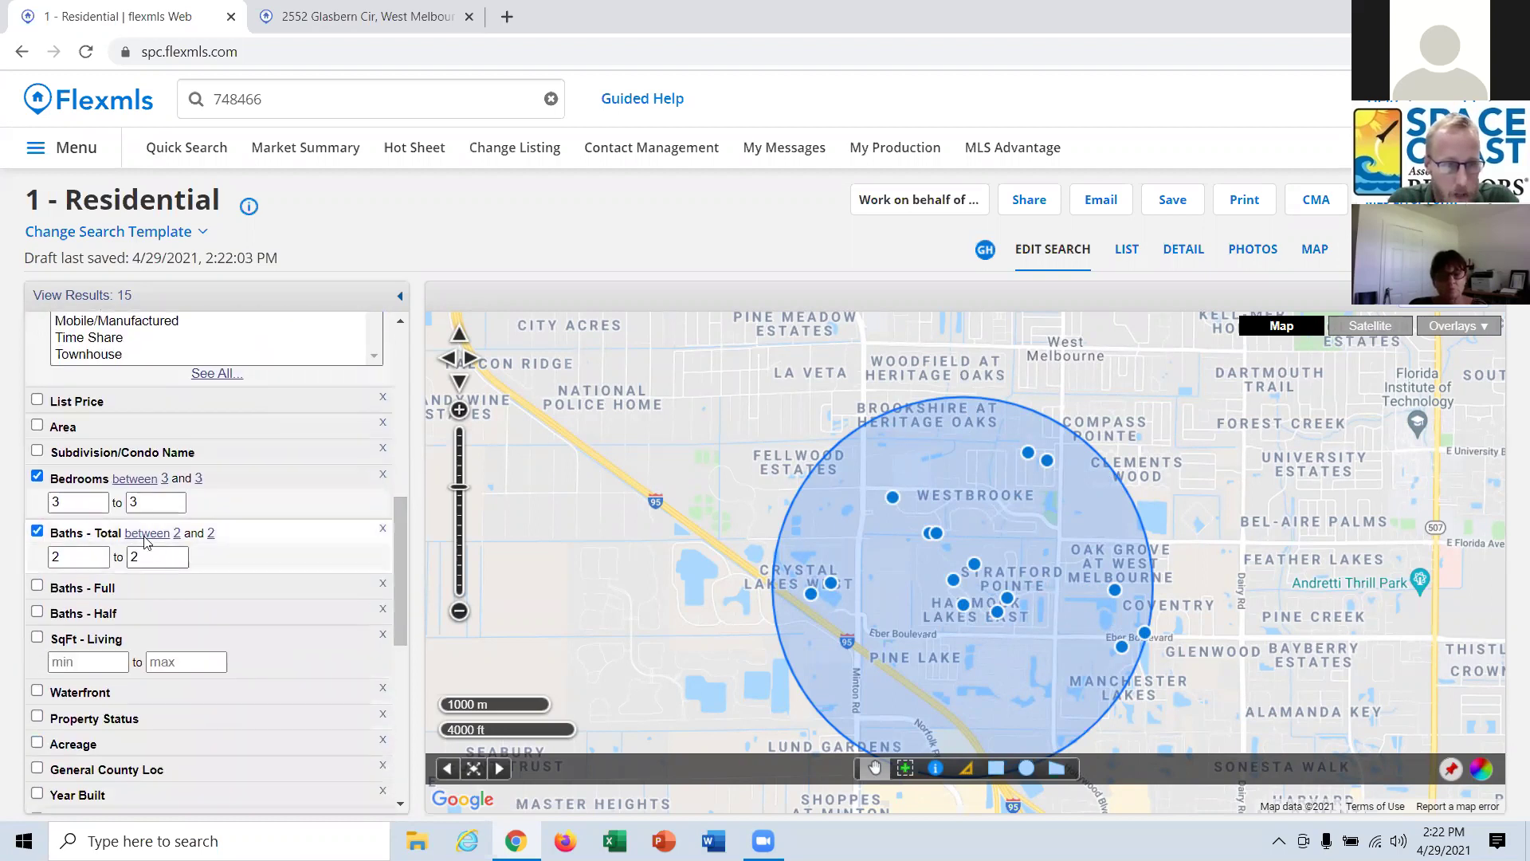
left_click(78, 662)
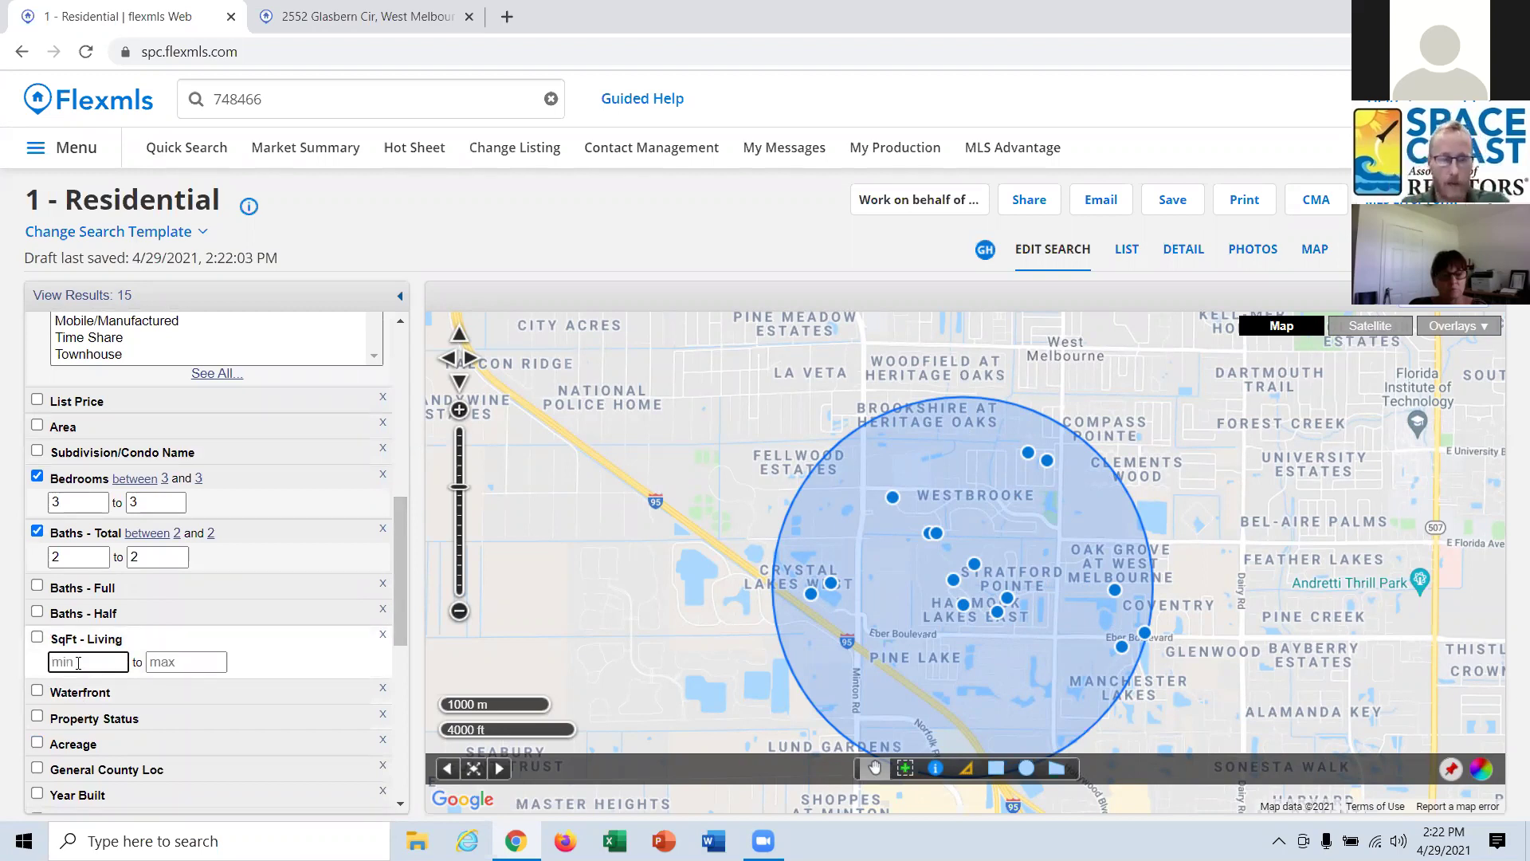
type("1335")
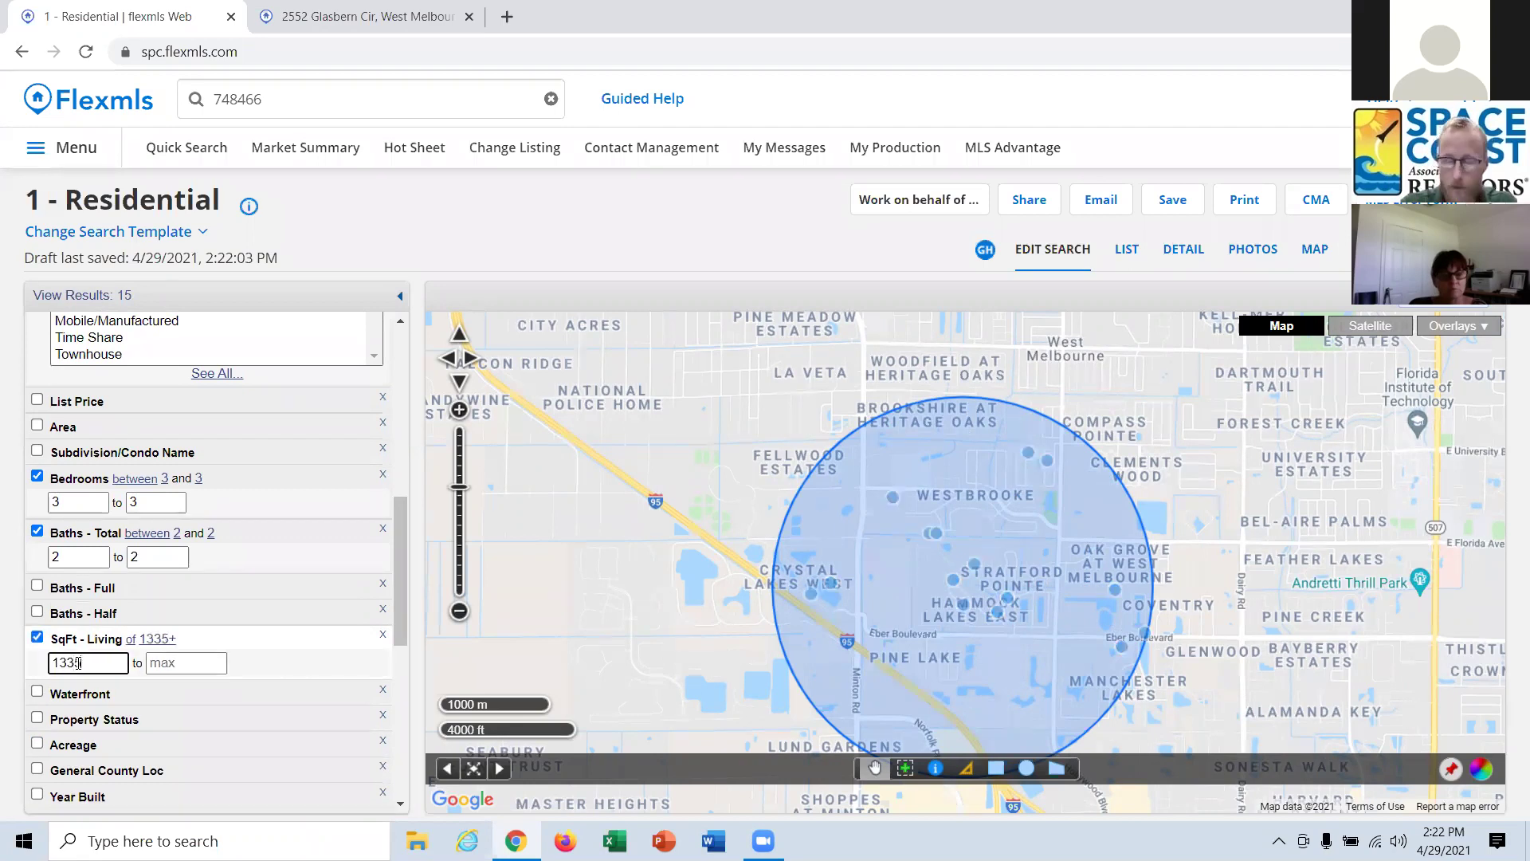
left_click(204, 664)
type("2003")
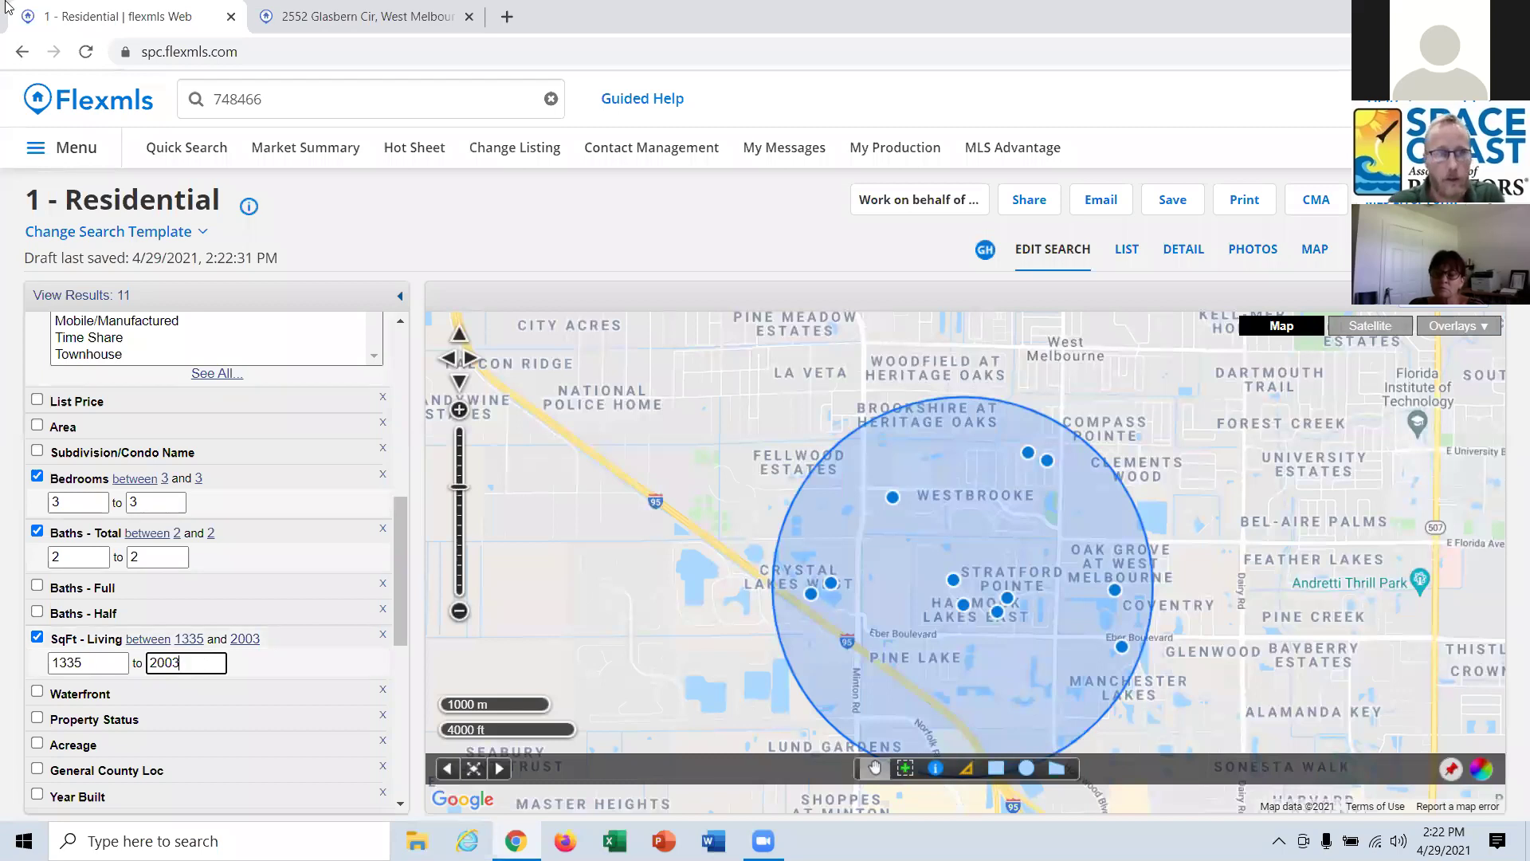
left_click(311, 11)
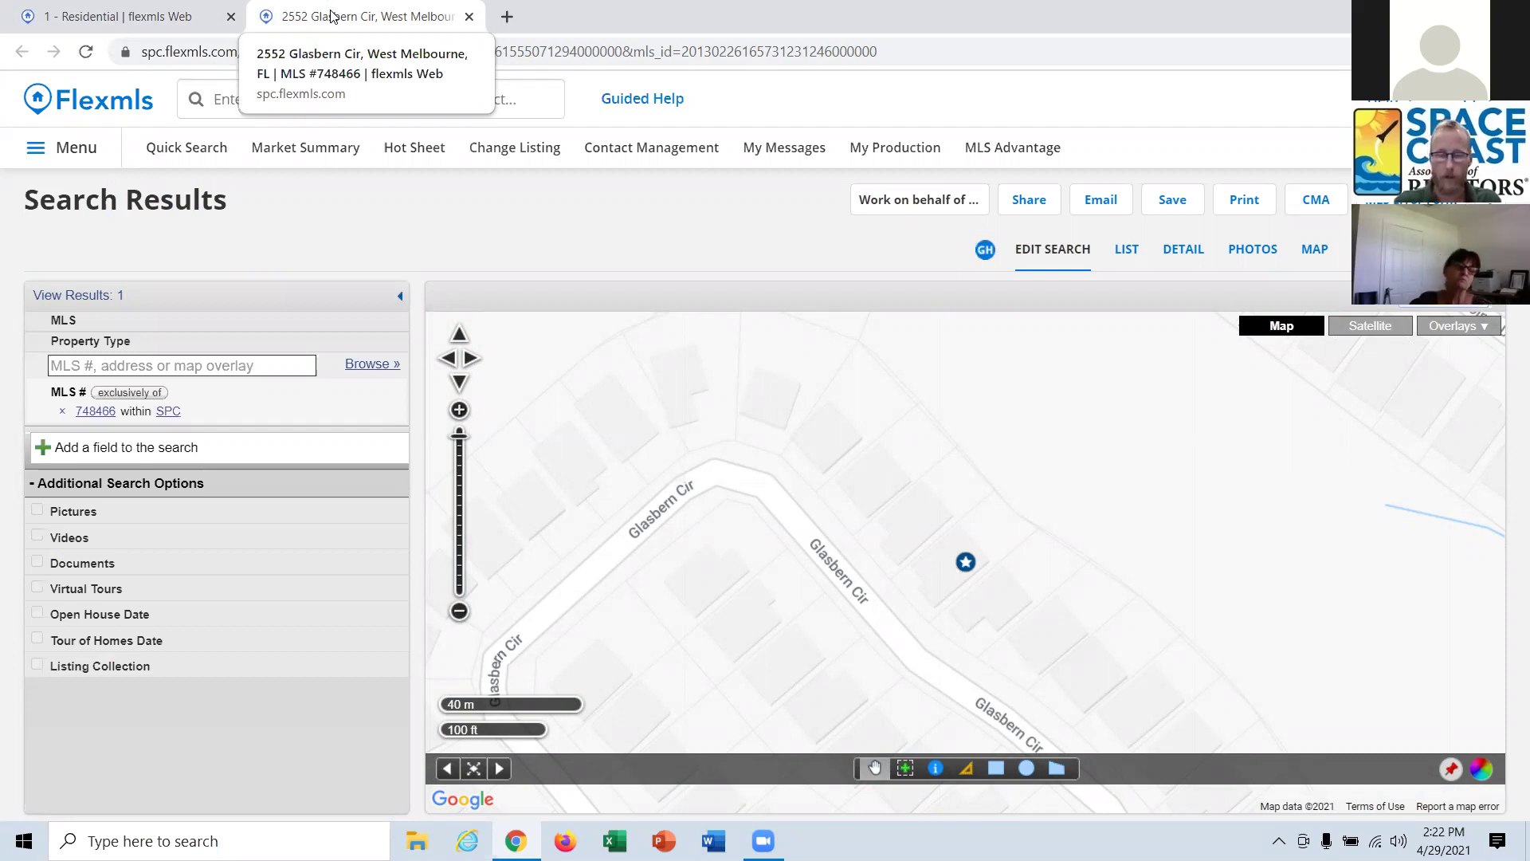
Go back to the Residential tab and enter 1669*.2 in a new Chrome tab.
left_click(162, 11)
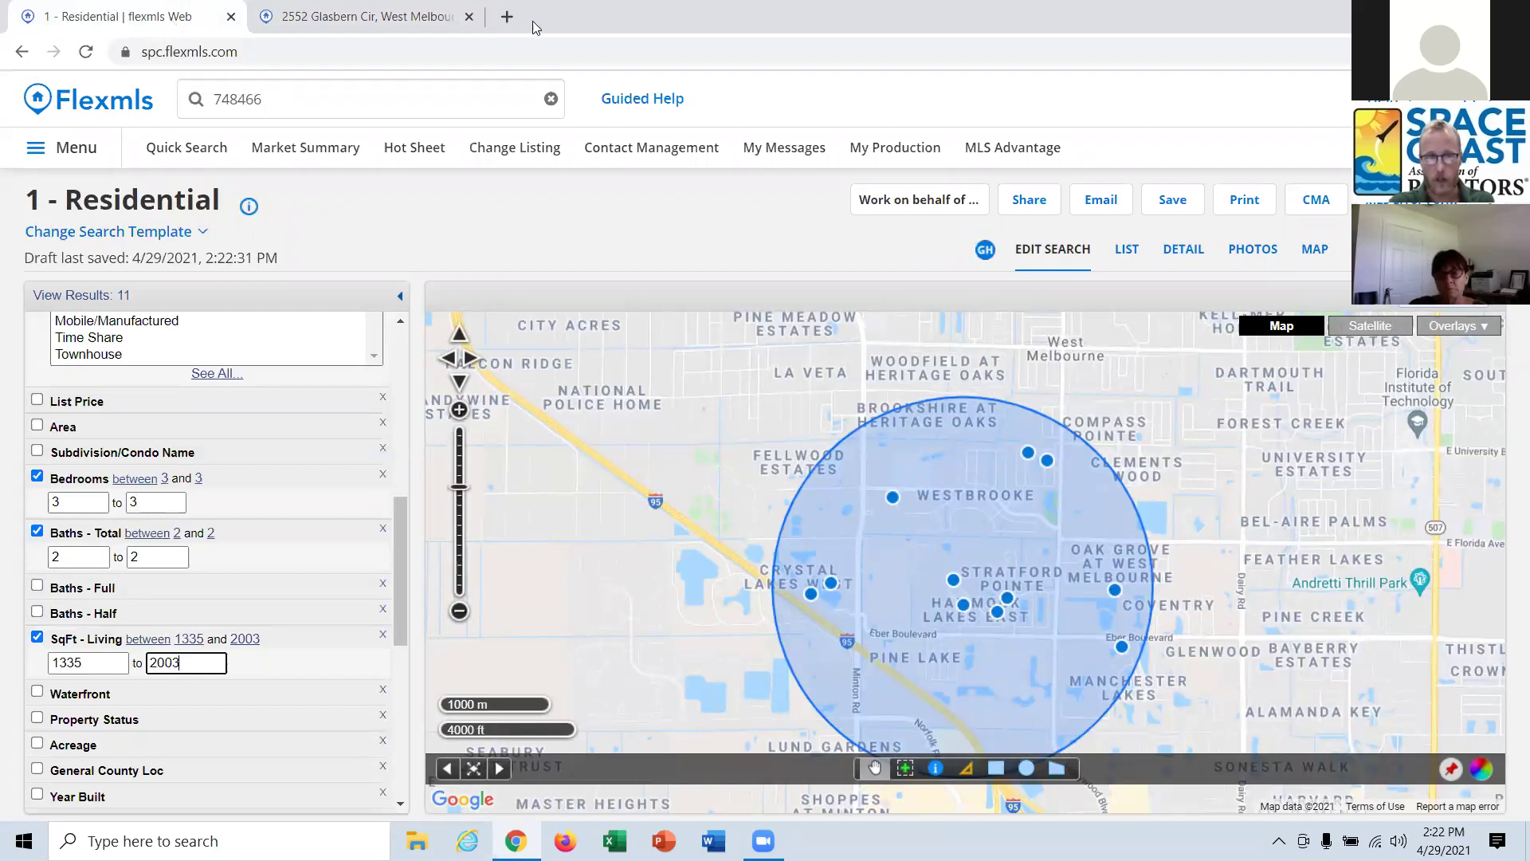
left_click(507, 17)
type("1")
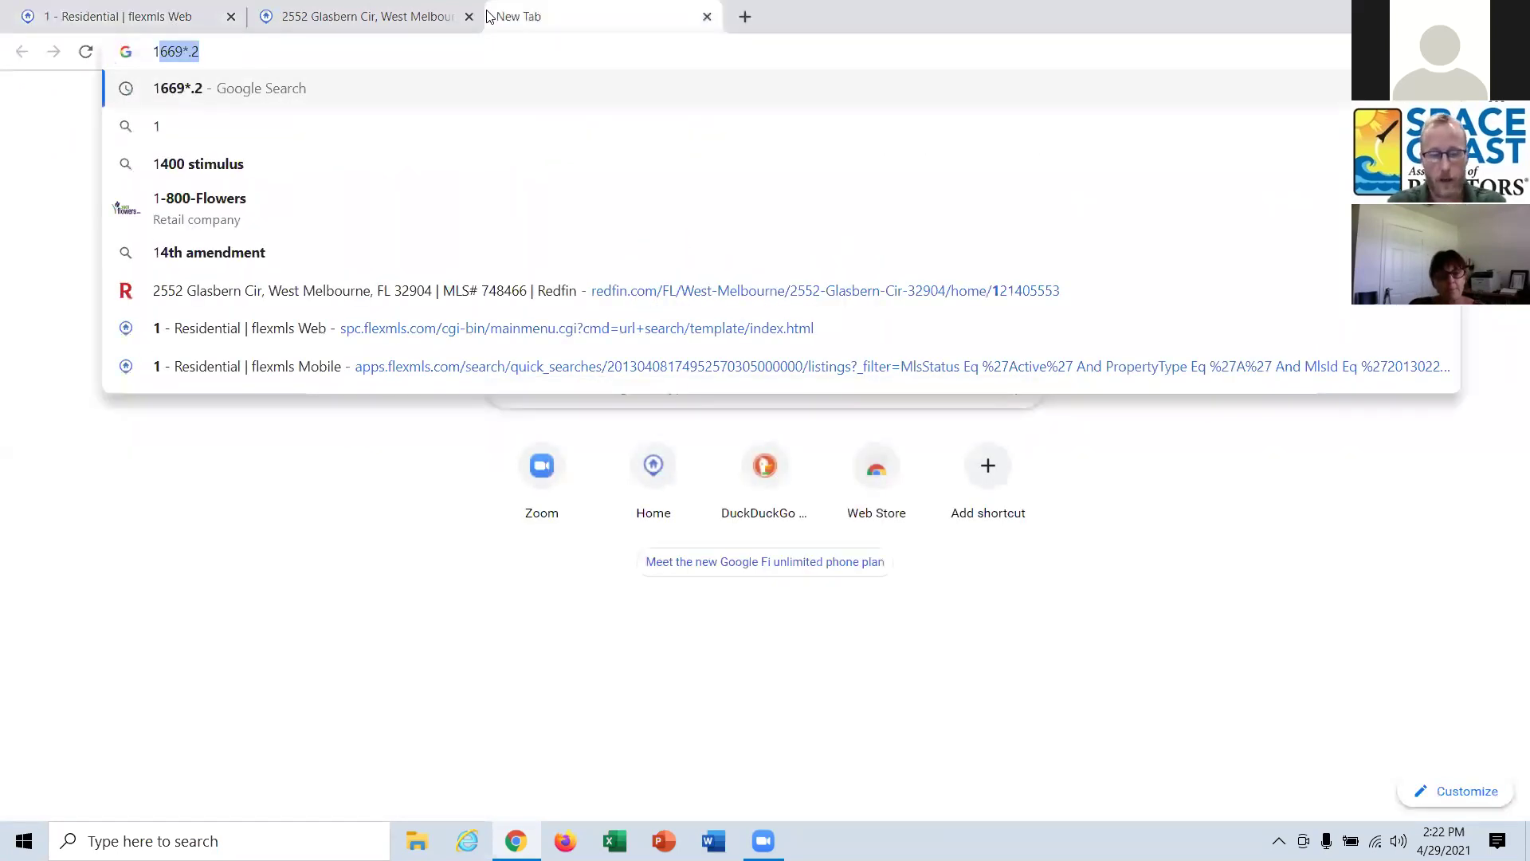
type("669")
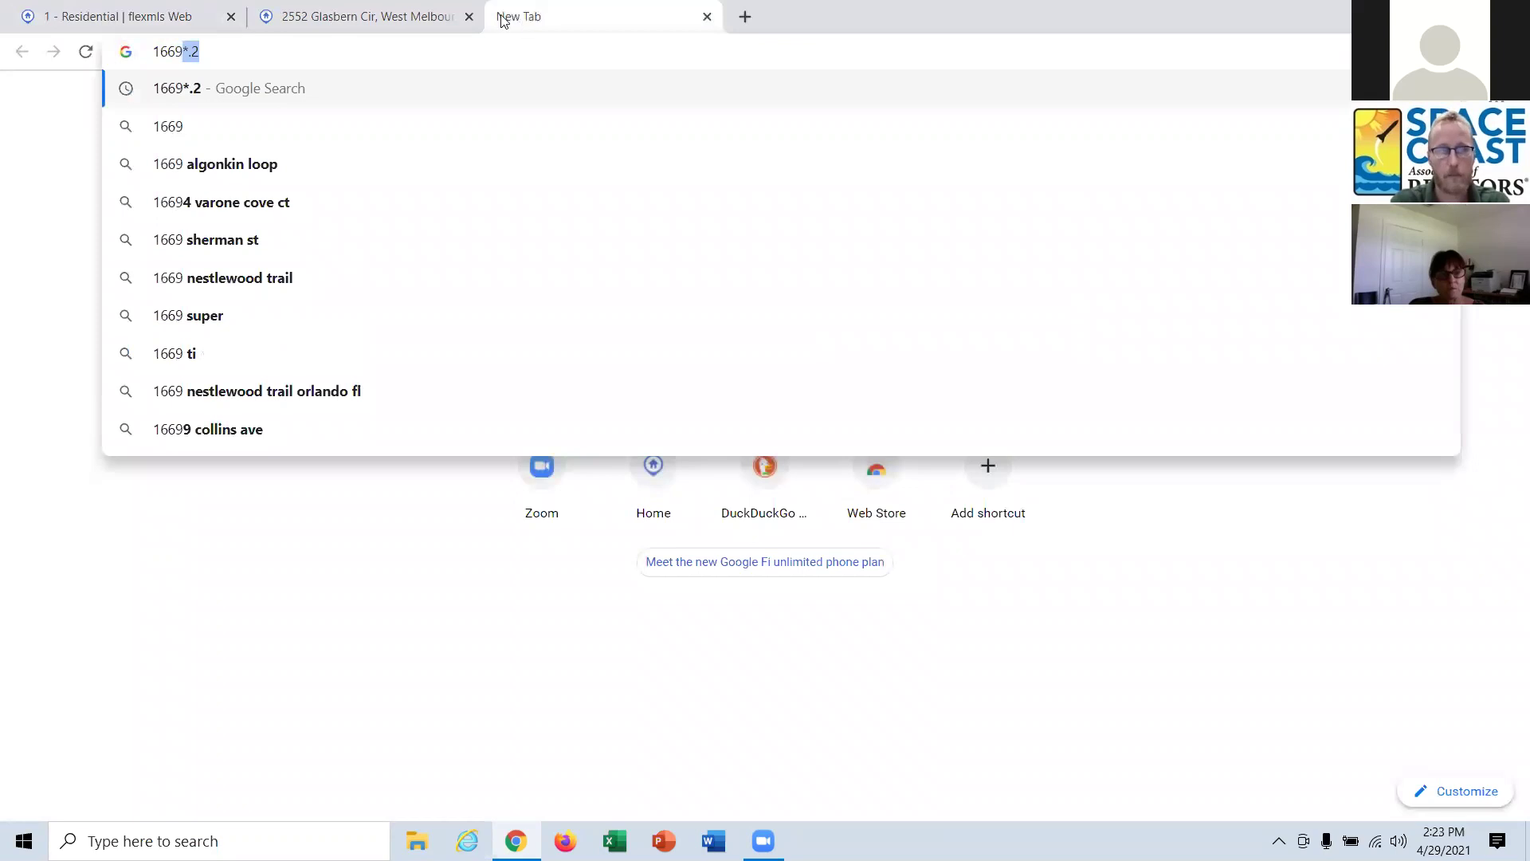
type("*.2")
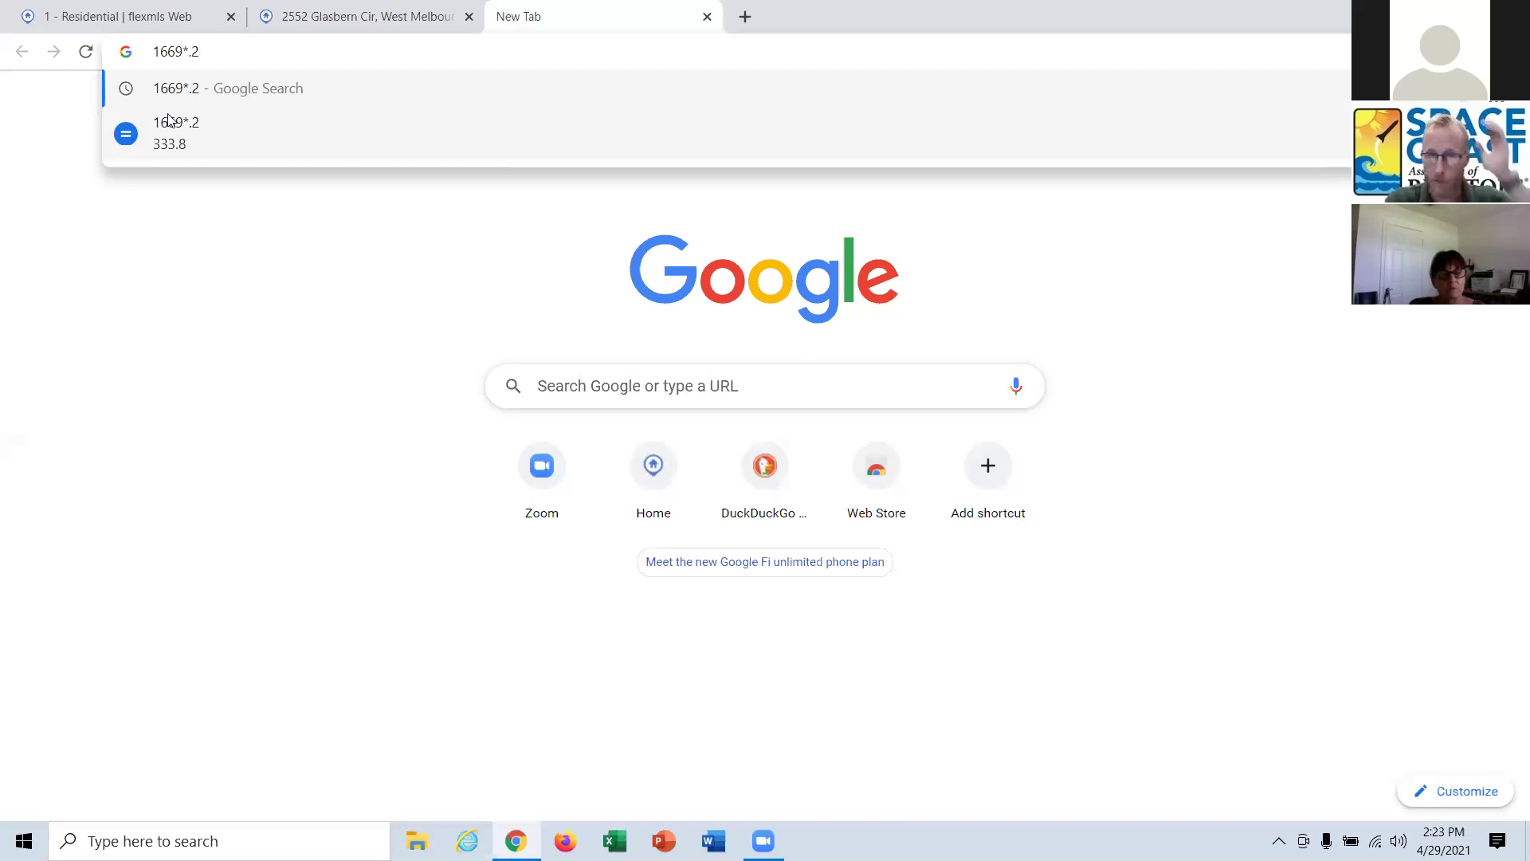
Close the calculation tab to return to the 1 - Residential comp search.
left_click(706, 16)
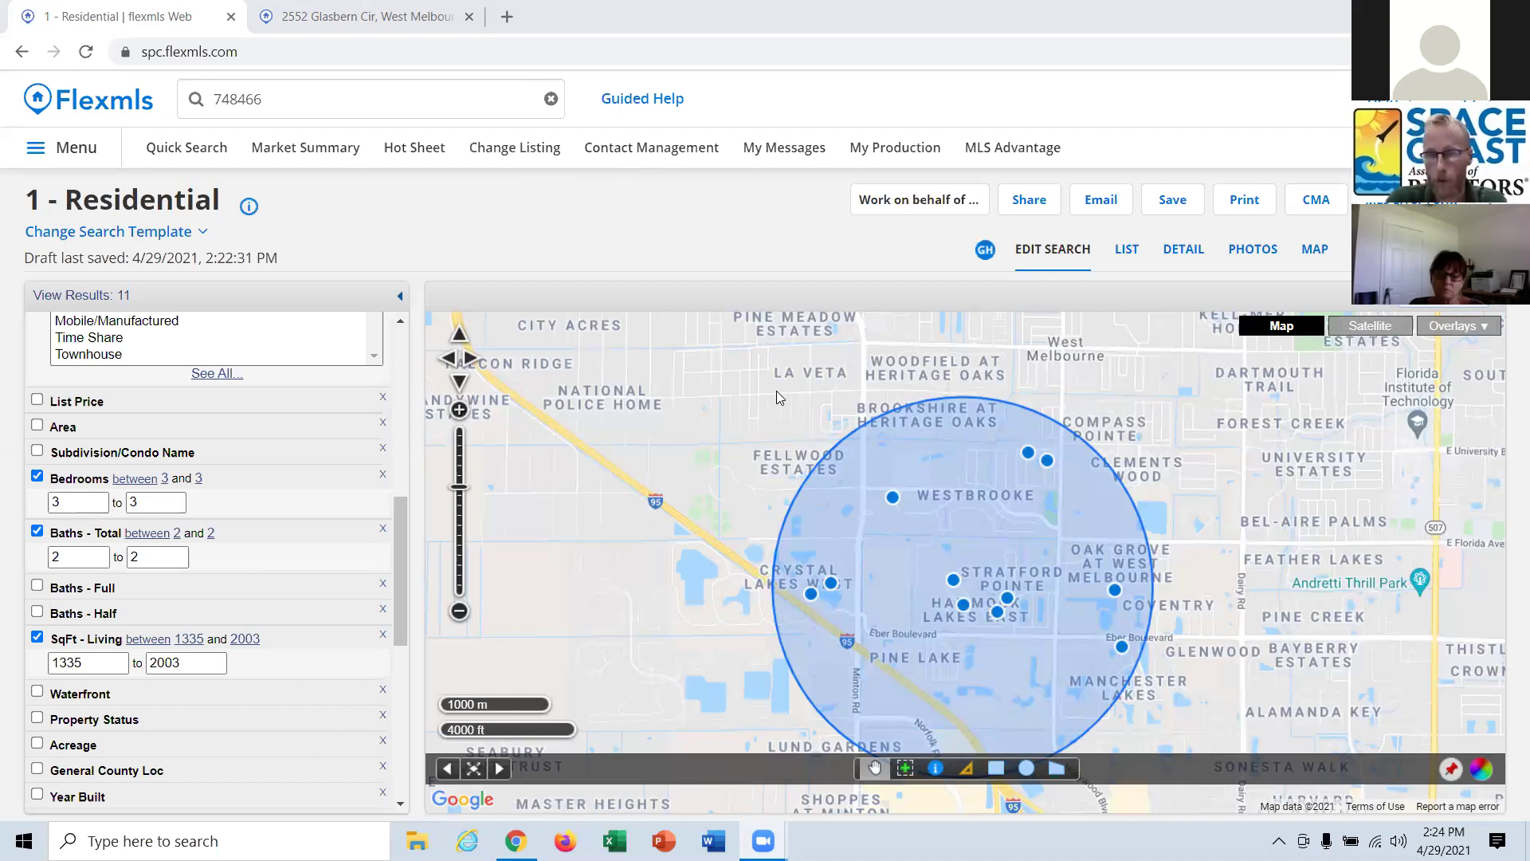
Scroll the criteria panel and briefly expand, then collapse, the Parking criterion.
scroll(160, 570, "down", 1)
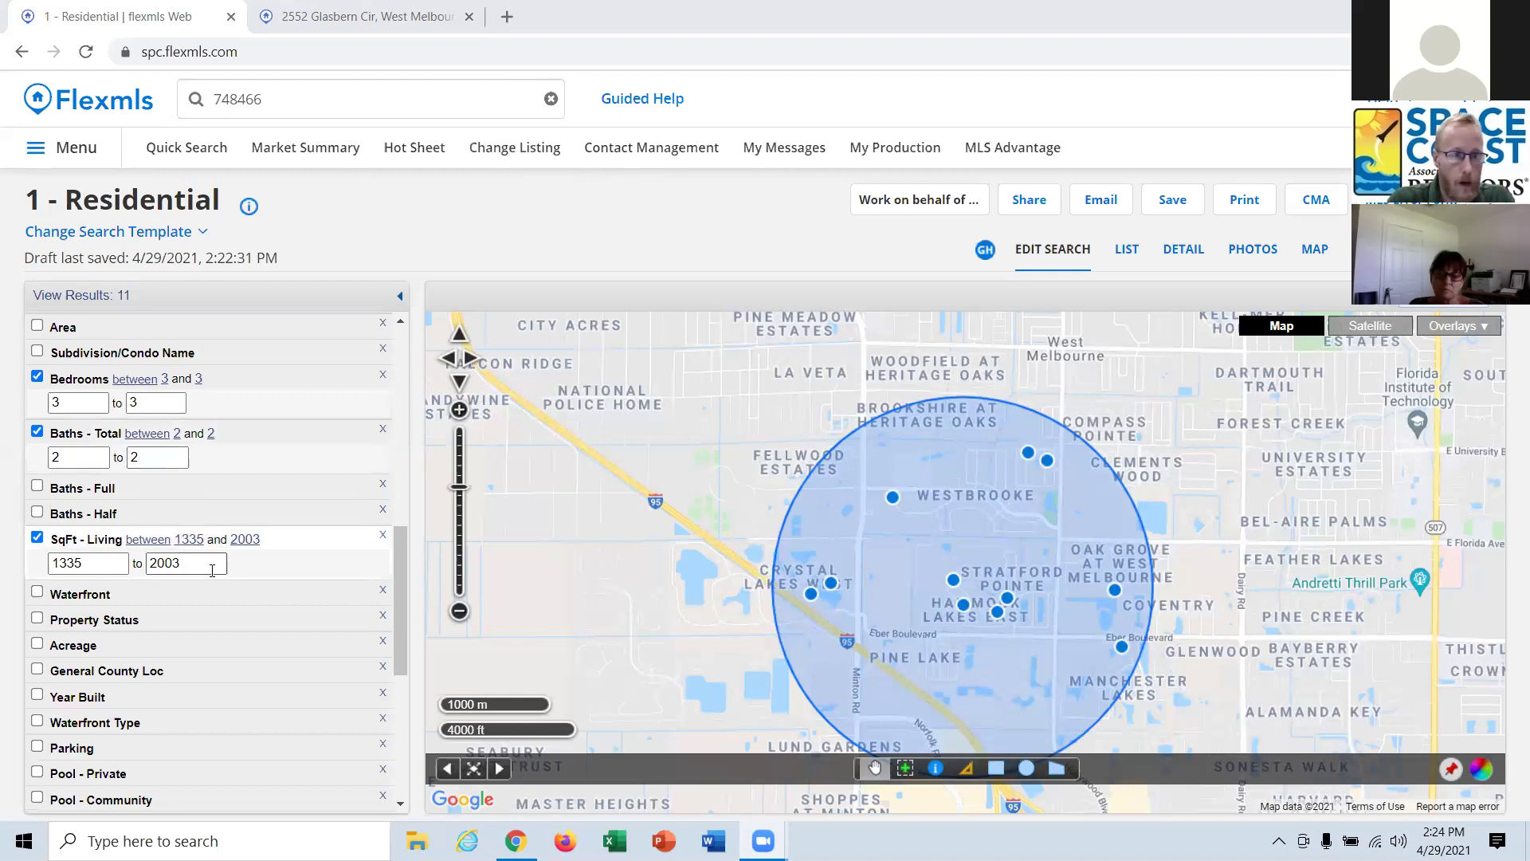
scroll(123, 542, "down", 1)
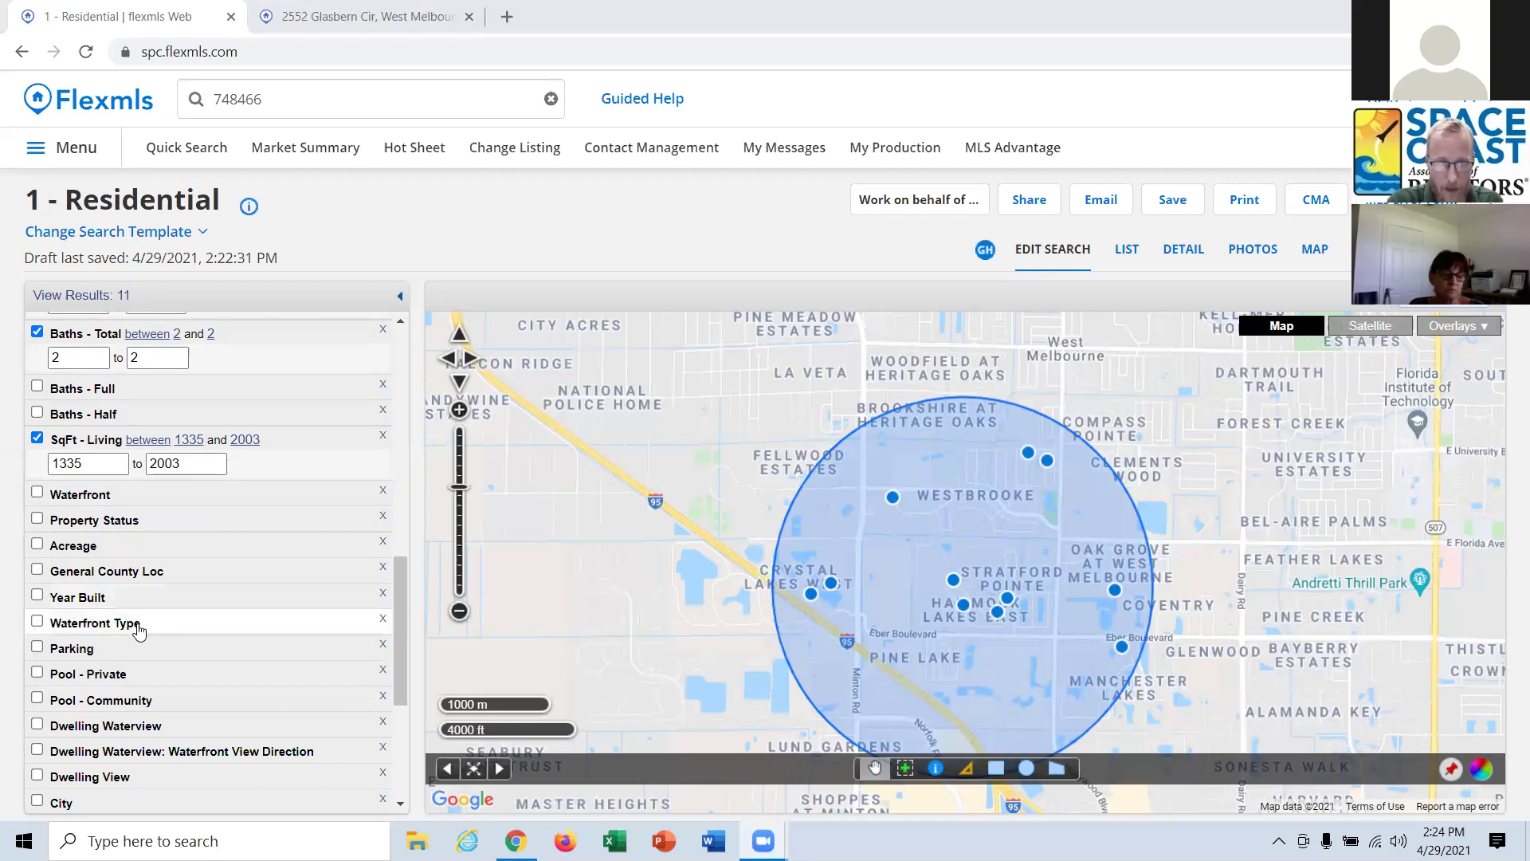
scroll(102, 647, "down", 1)
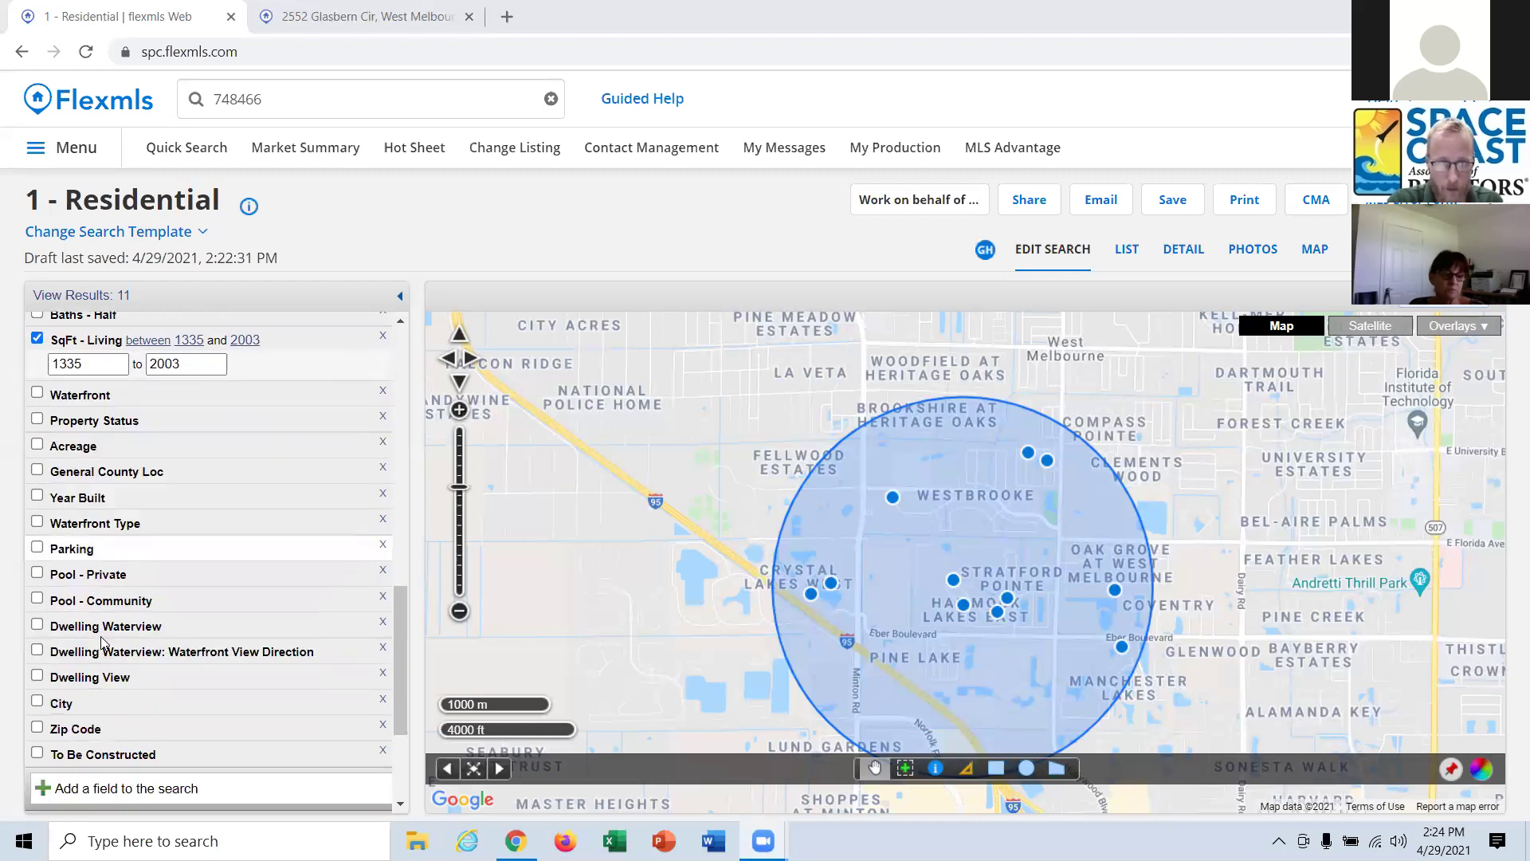
left_click(88, 551)
scroll(88, 558, "down", 1)
scroll(88, 558, "up", 1)
left_click(88, 552)
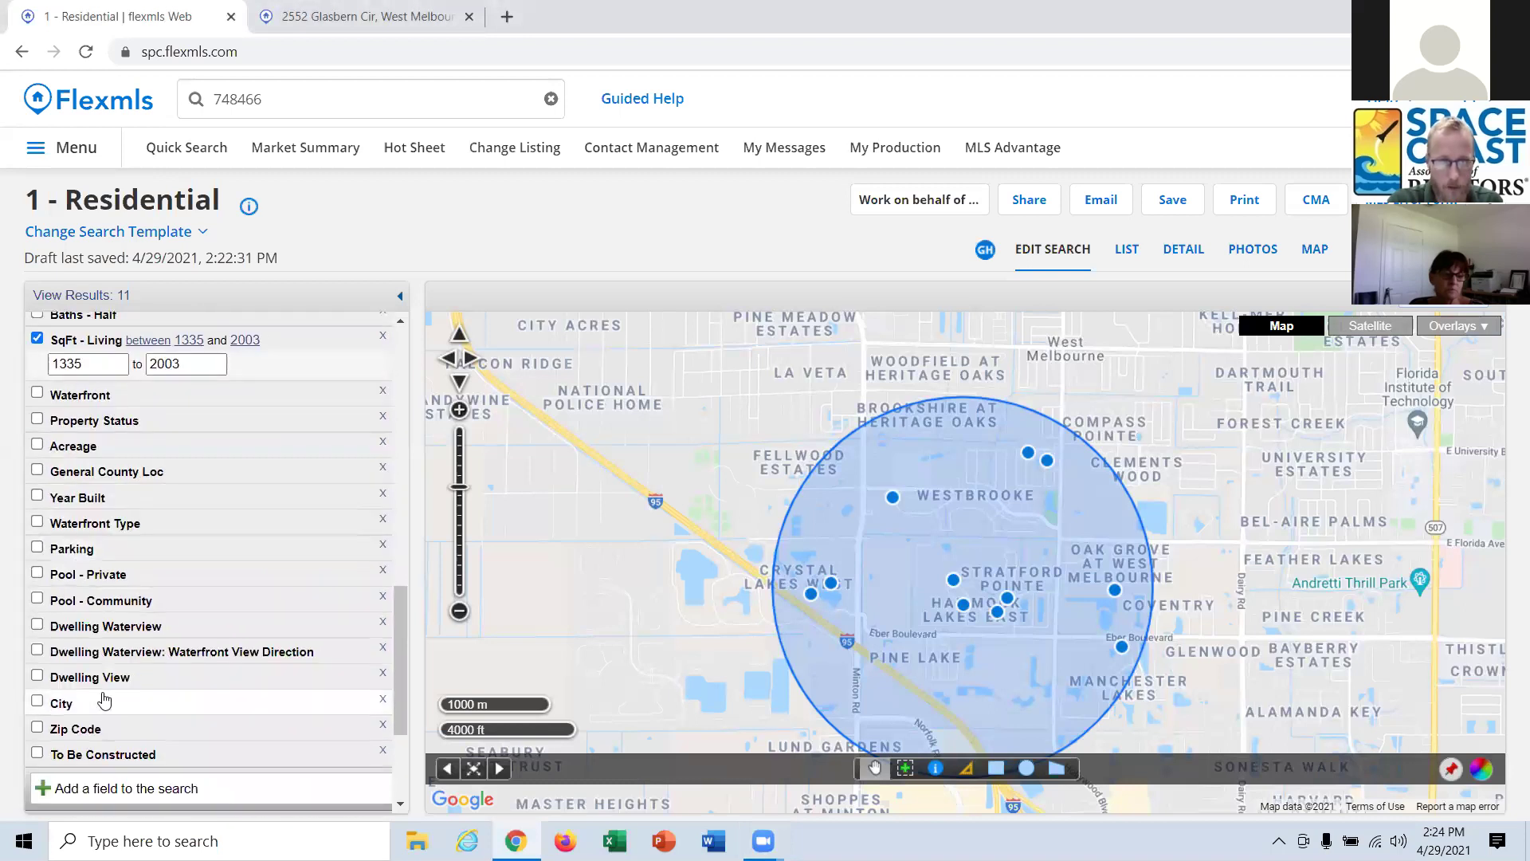
Start adding a search field, filtering the field list by 'garag'.
scroll(104, 699, "down", 2)
left_click(122, 585)
type("ga")
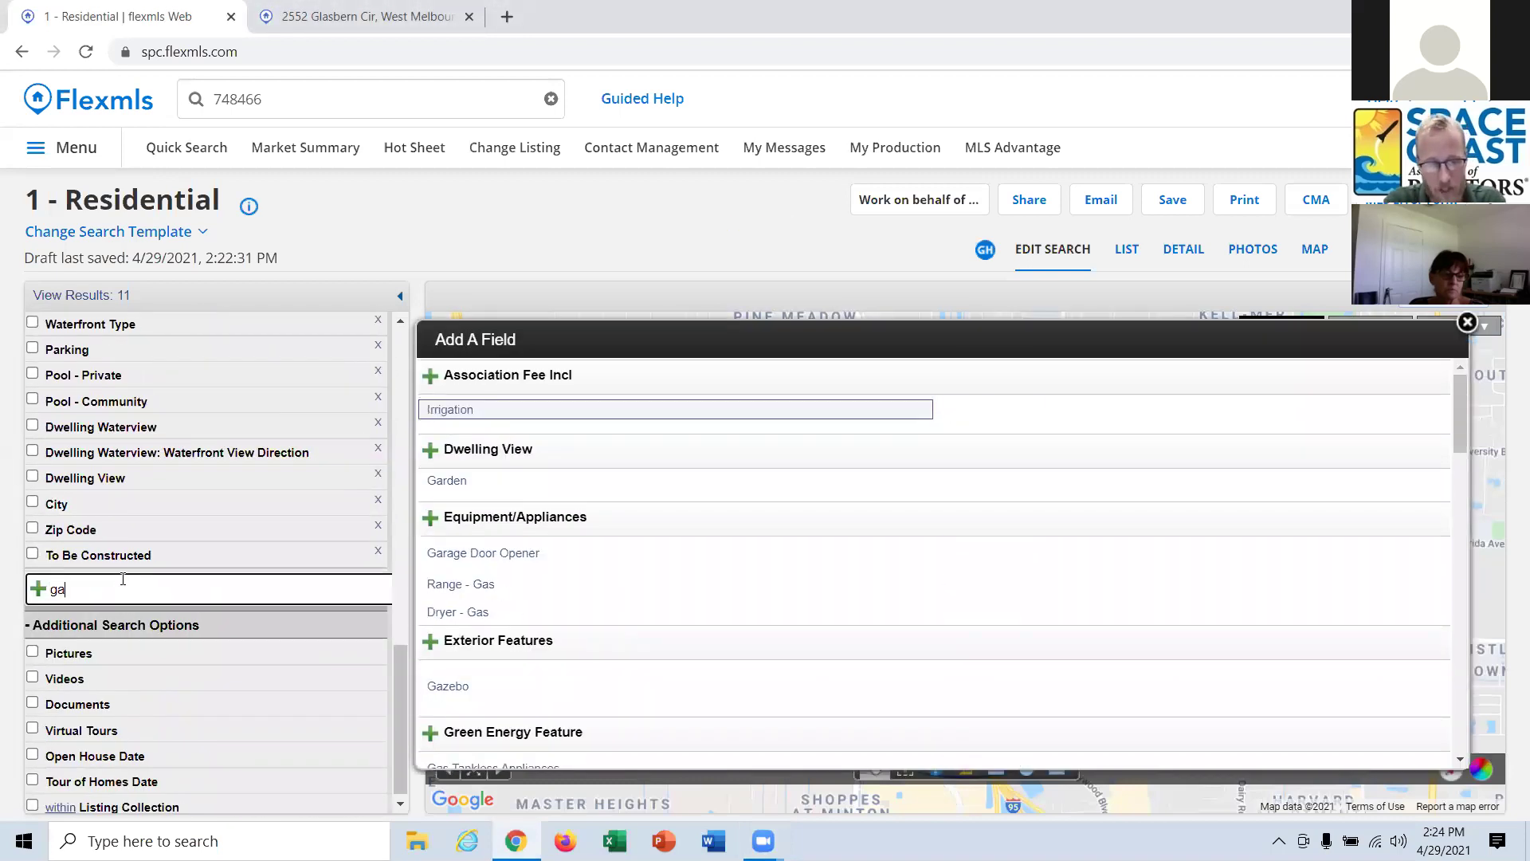
type("rag")
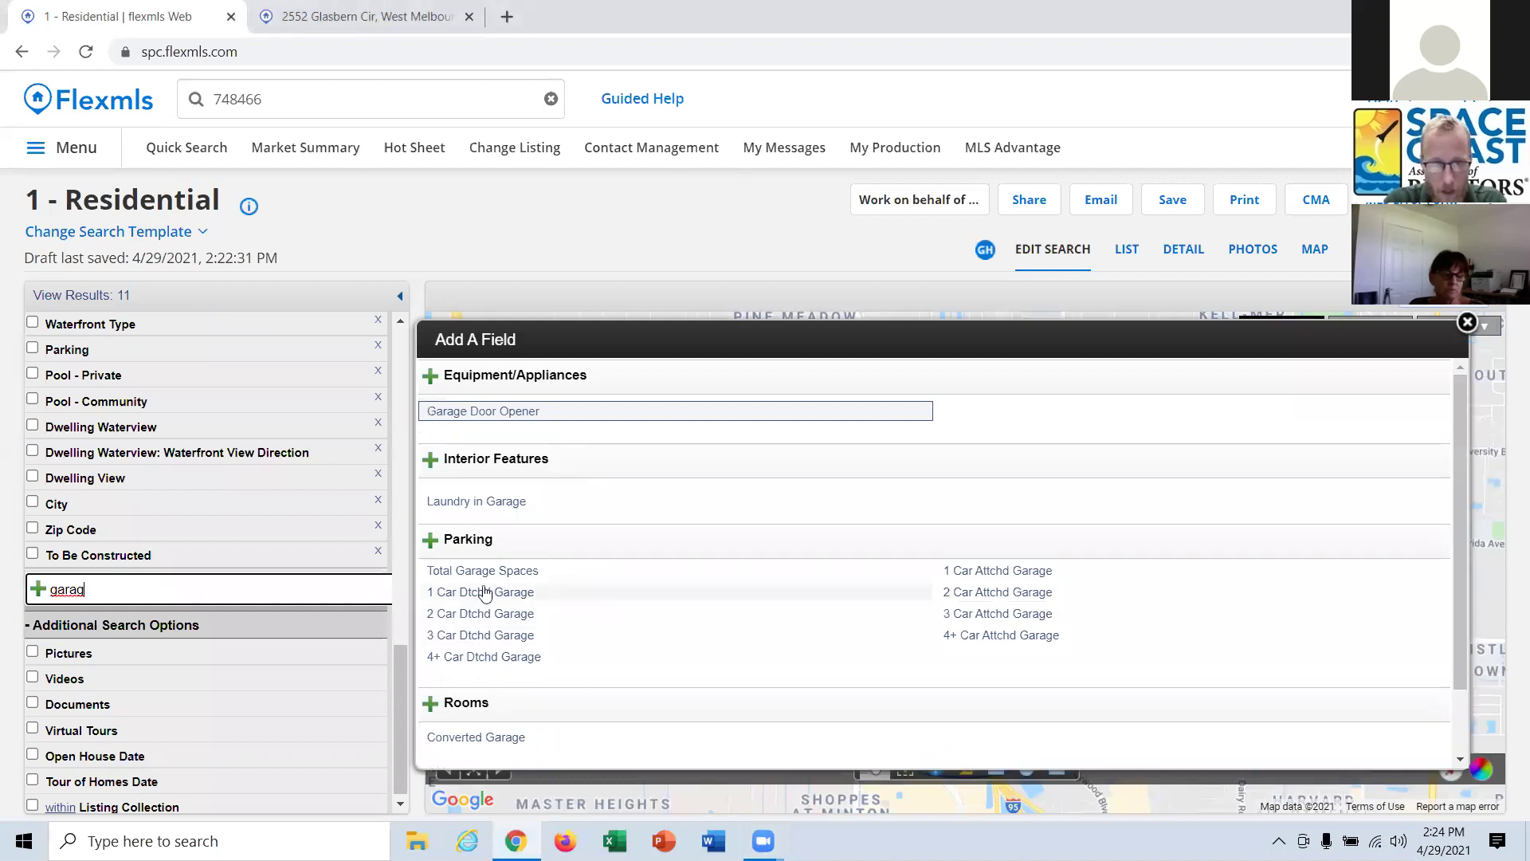
Add Total Garage Spaces as a criterion with minimum 2 and maximum 2.
left_click(483, 571)
left_click(110, 598)
type("2")
left_click(120, 620)
type("2")
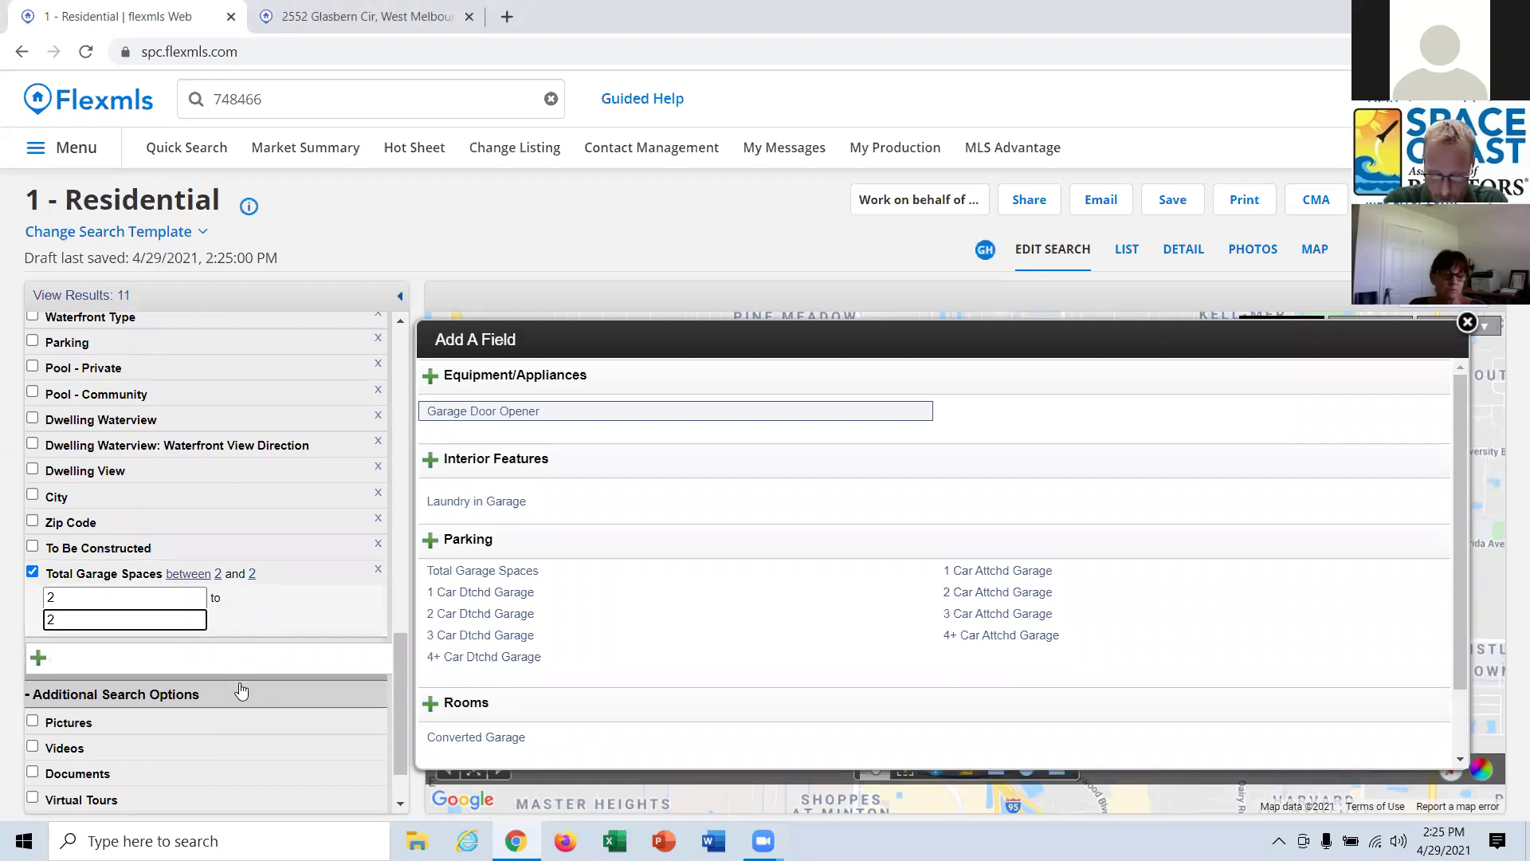
scroll(241, 690, "up", 10)
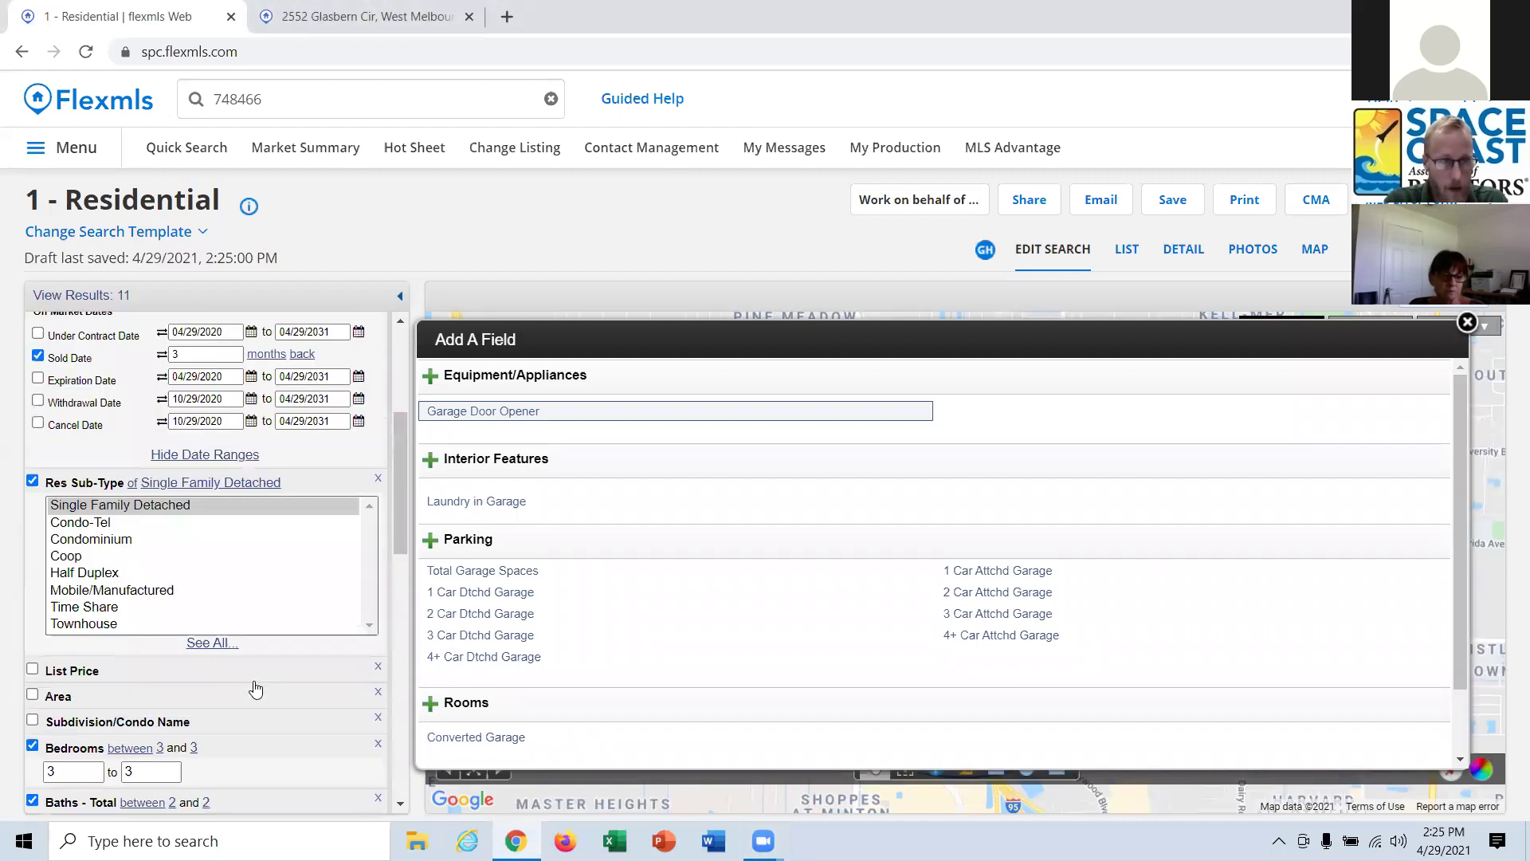
scroll(255, 690, "up", 3)
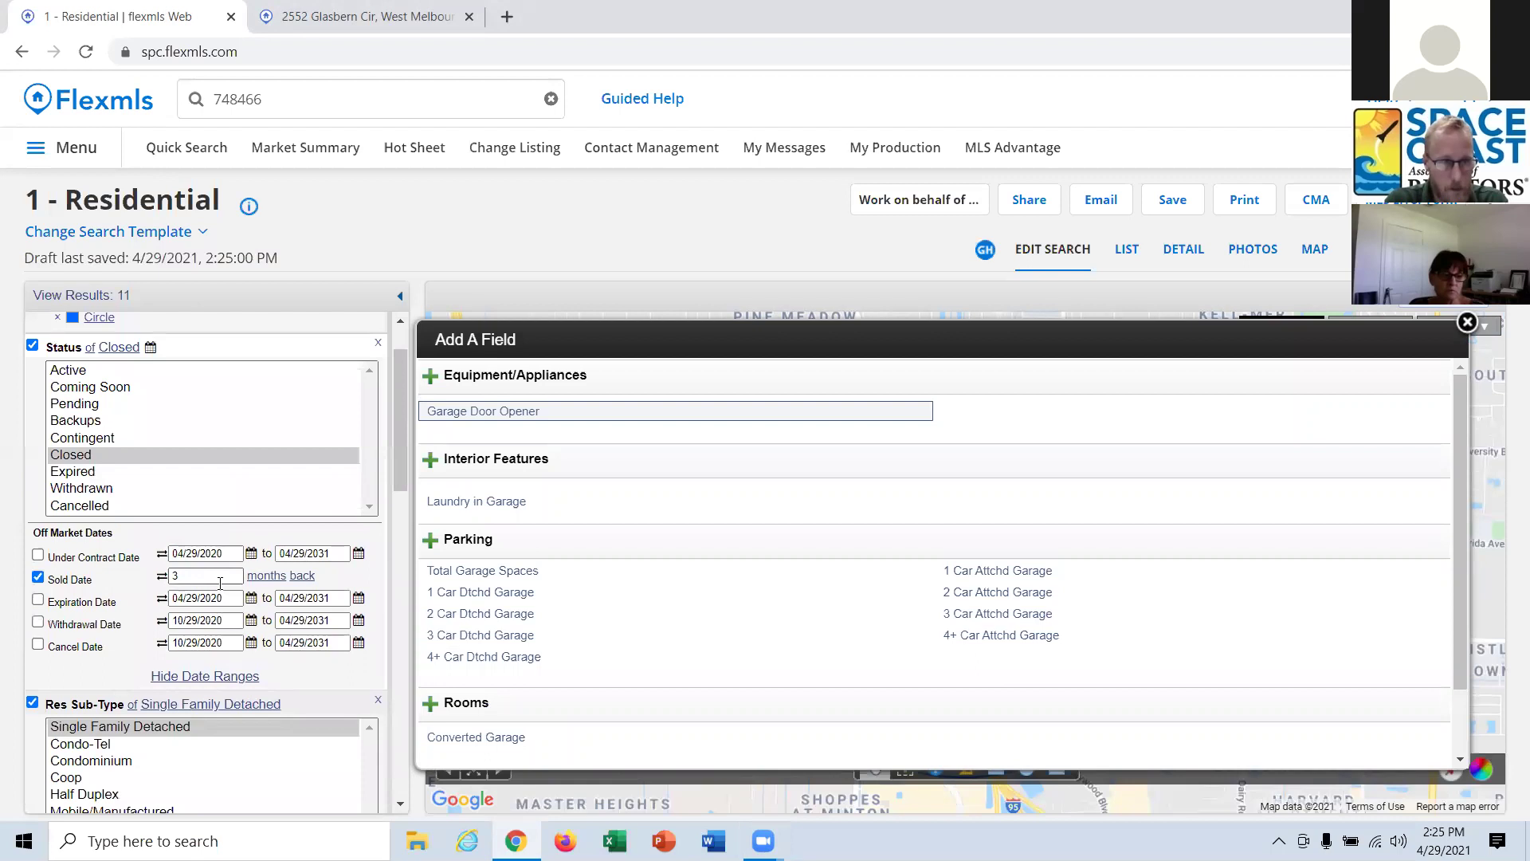
scroll(220, 584, "down", 4)
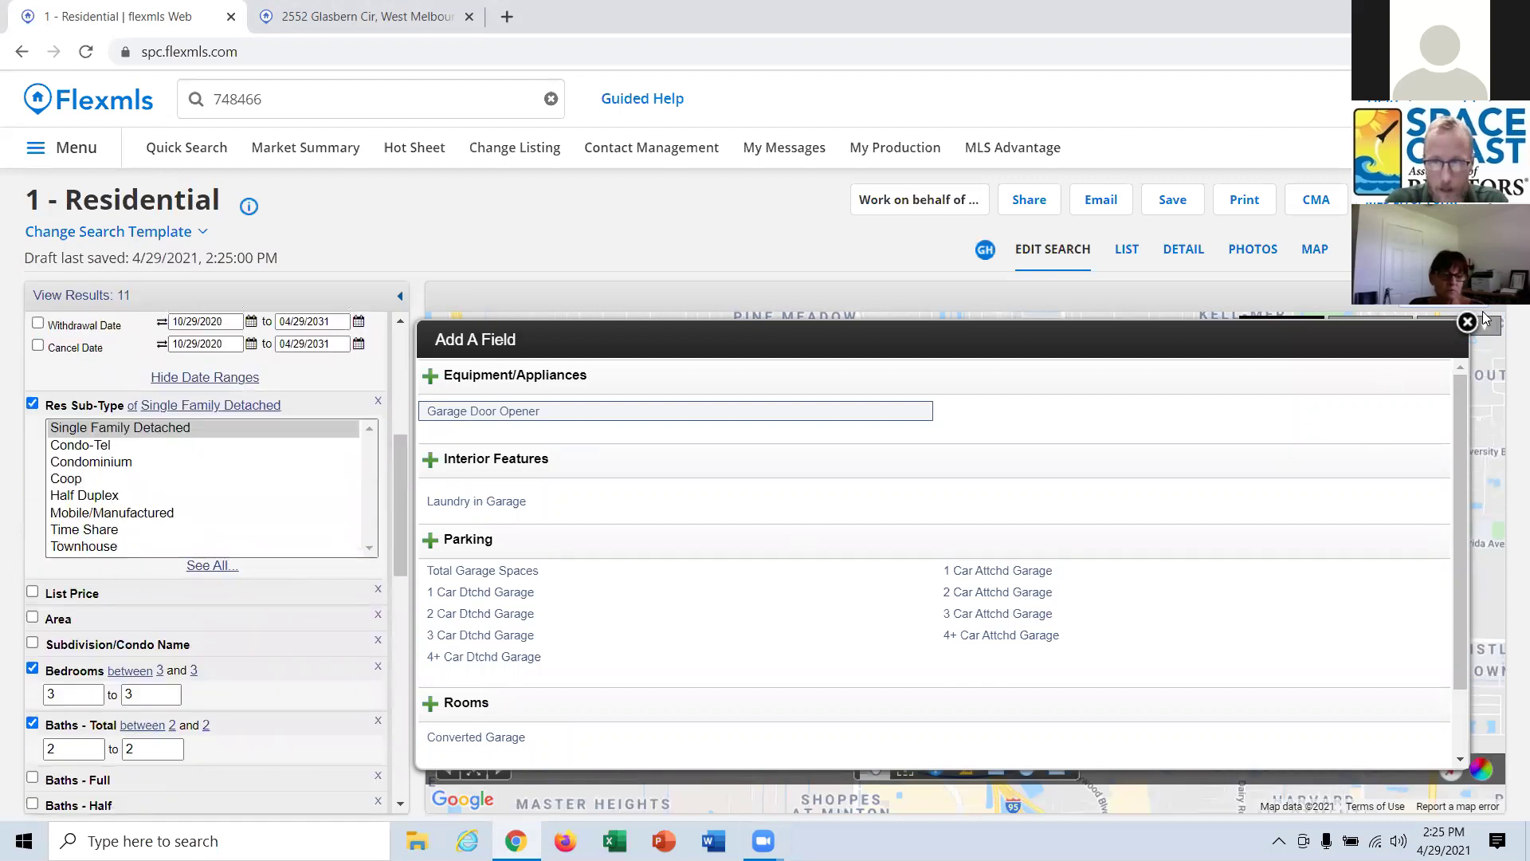
Close the field chooser and glance at the Waterfront criterion's options.
left_click(1467, 322)
scroll(155, 550, "down", 1)
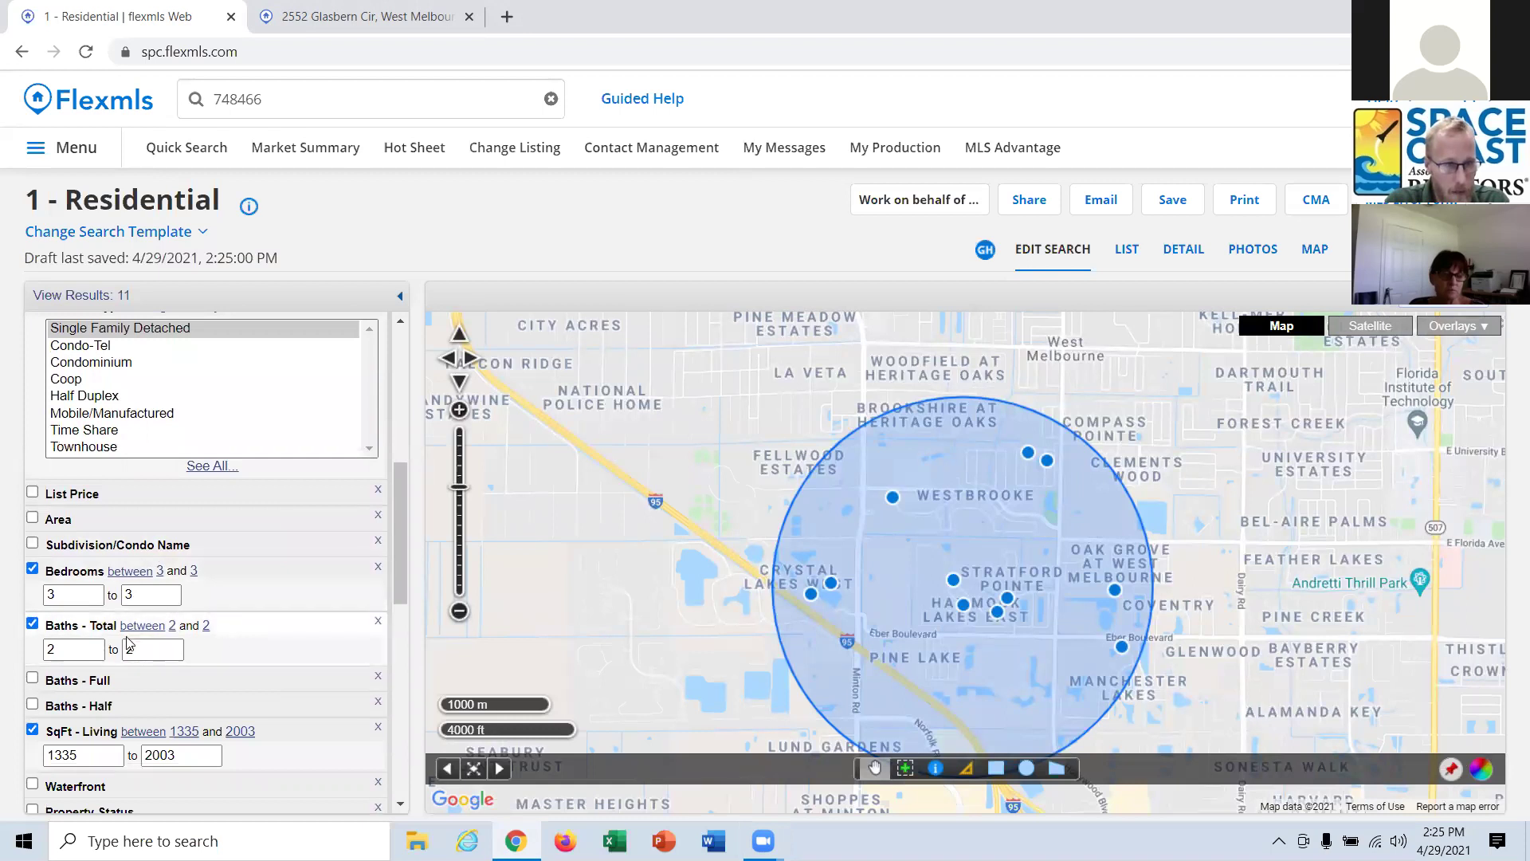
scroll(239, 622, "down", 3)
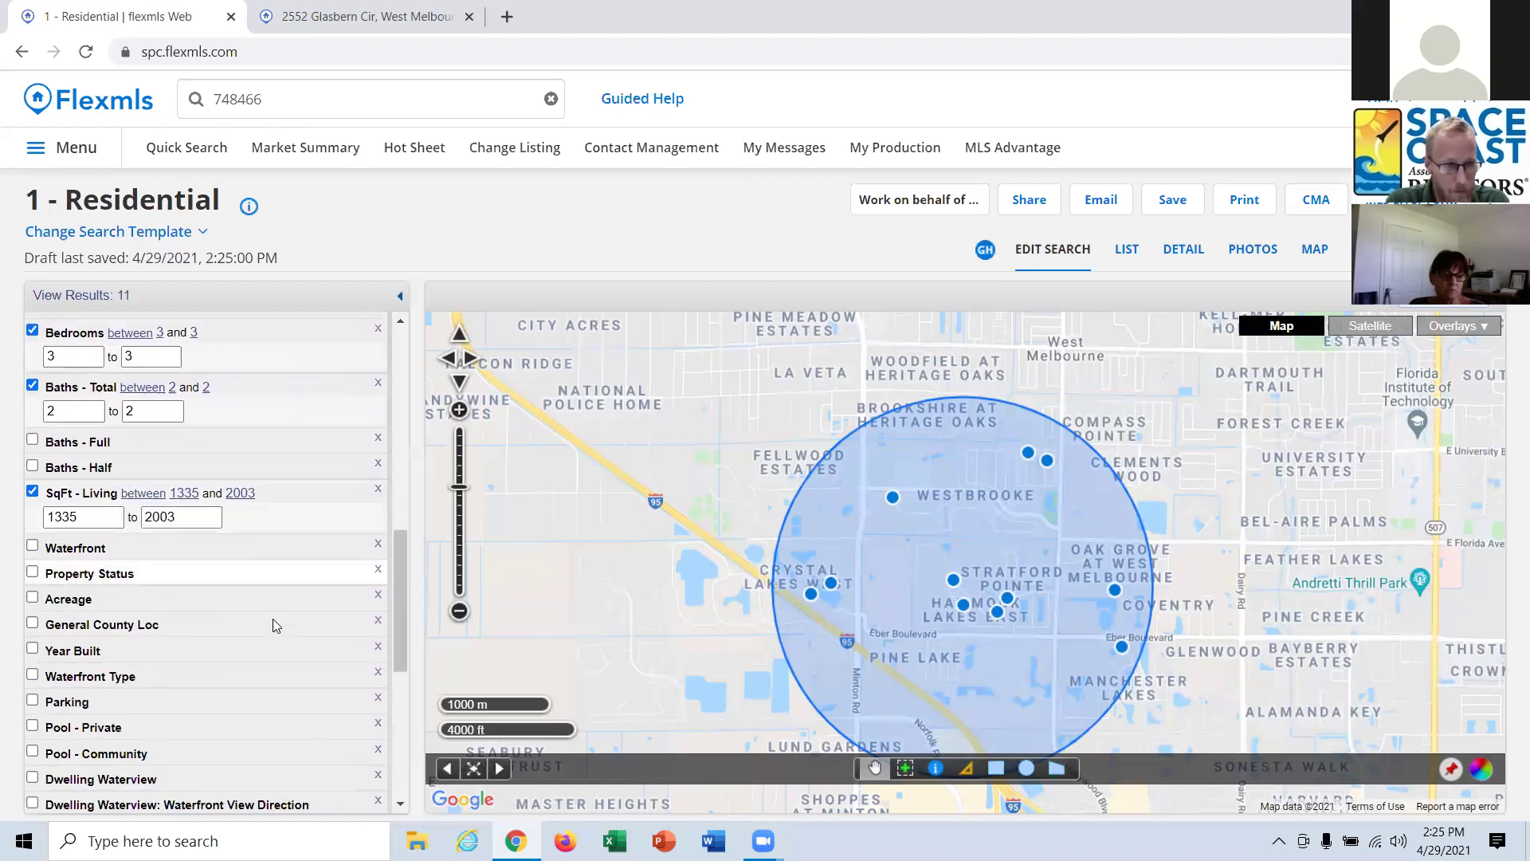
scroll(275, 624, "down", 1)
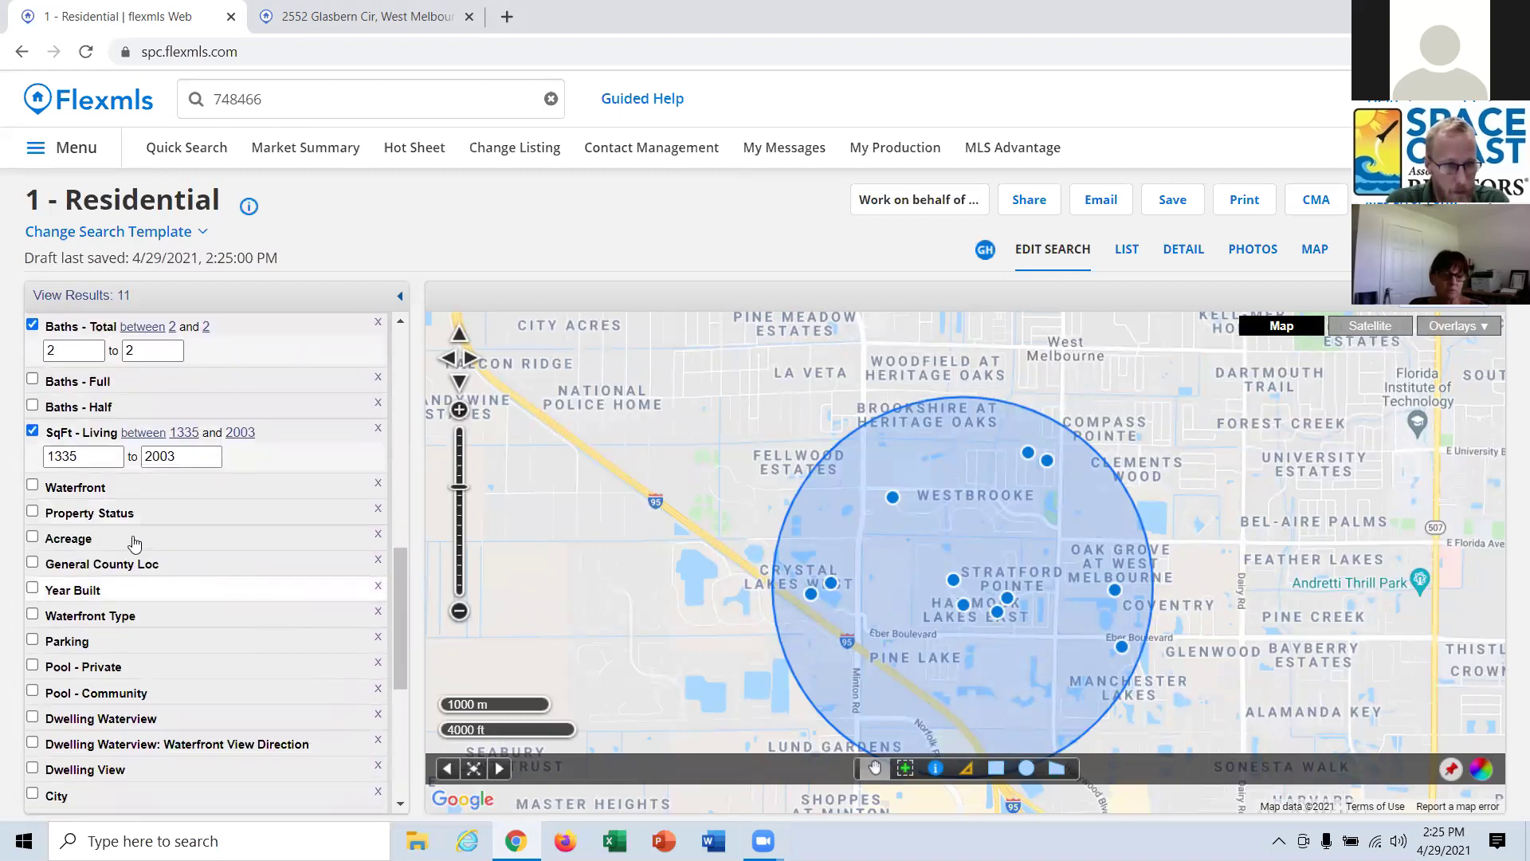
left_click(122, 490)
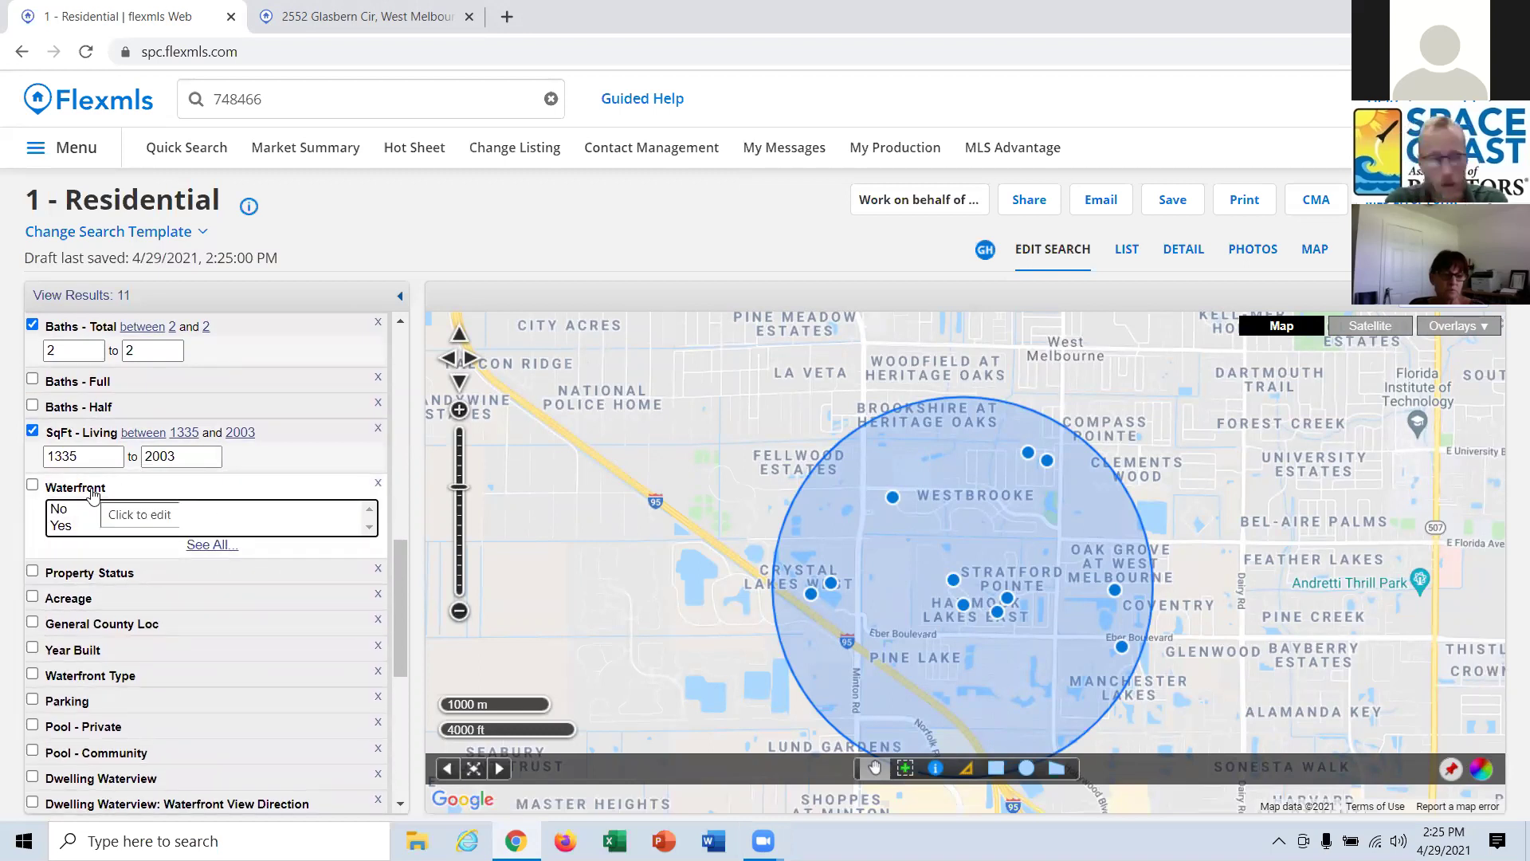
left_click(93, 490)
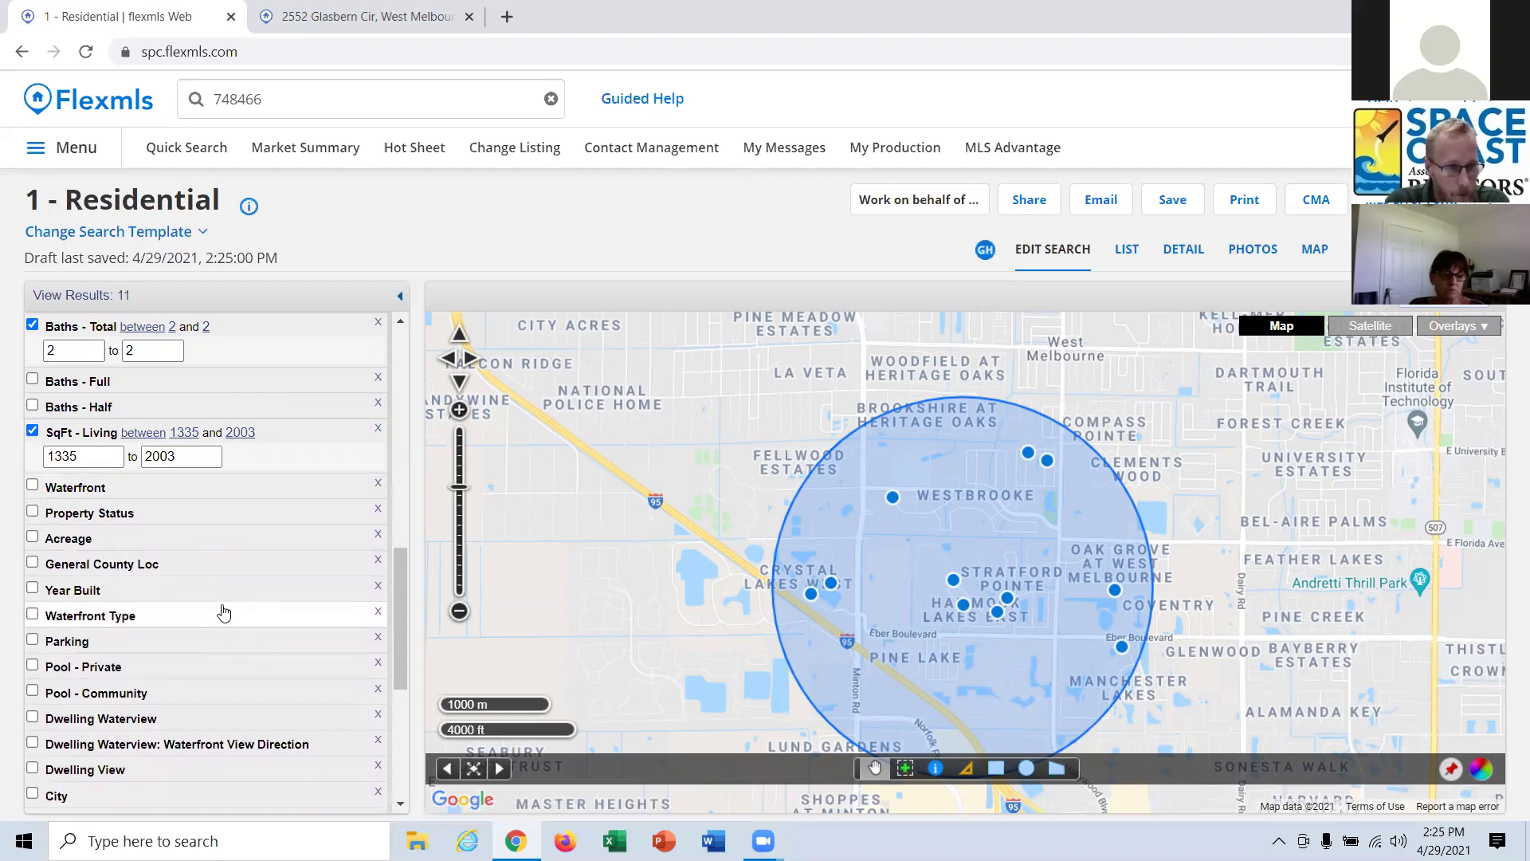
Set Year Built to a 2000 minimum and 2010 maximum.
left_click(113, 590)
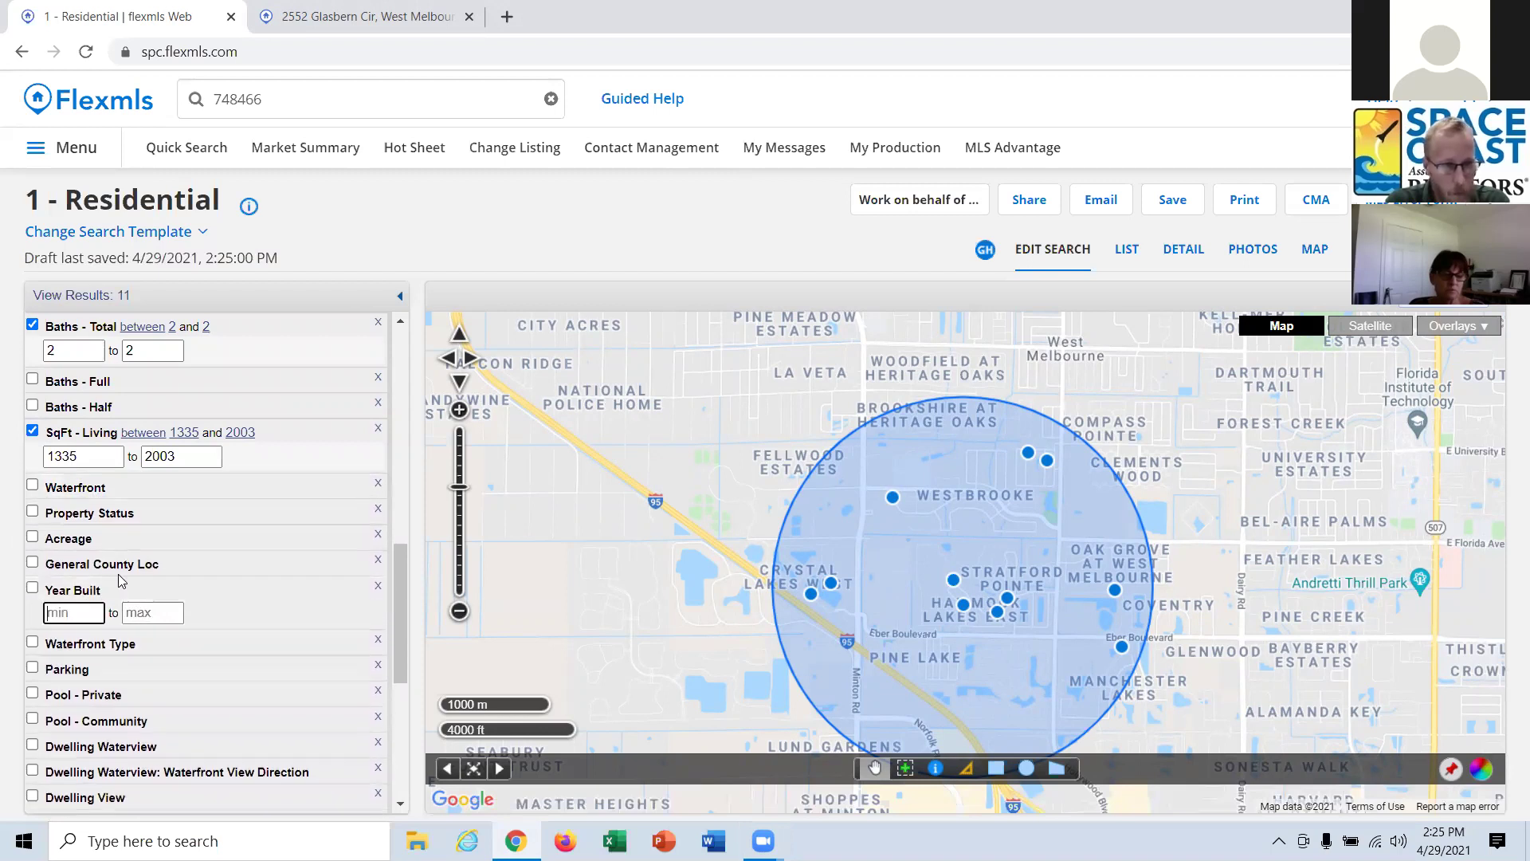
type("2000")
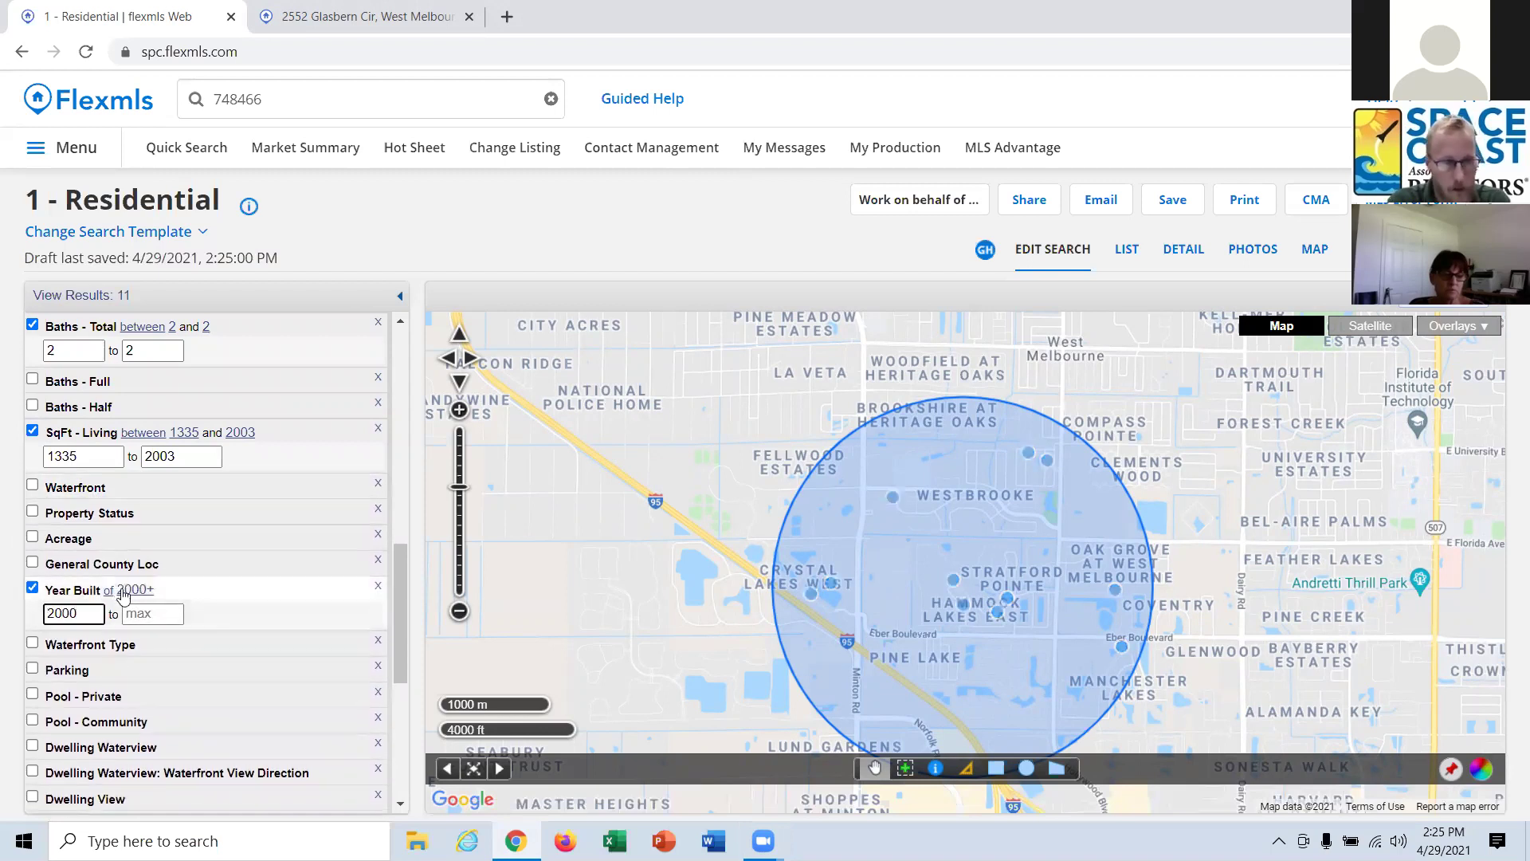
left_click(149, 612)
type("2010")
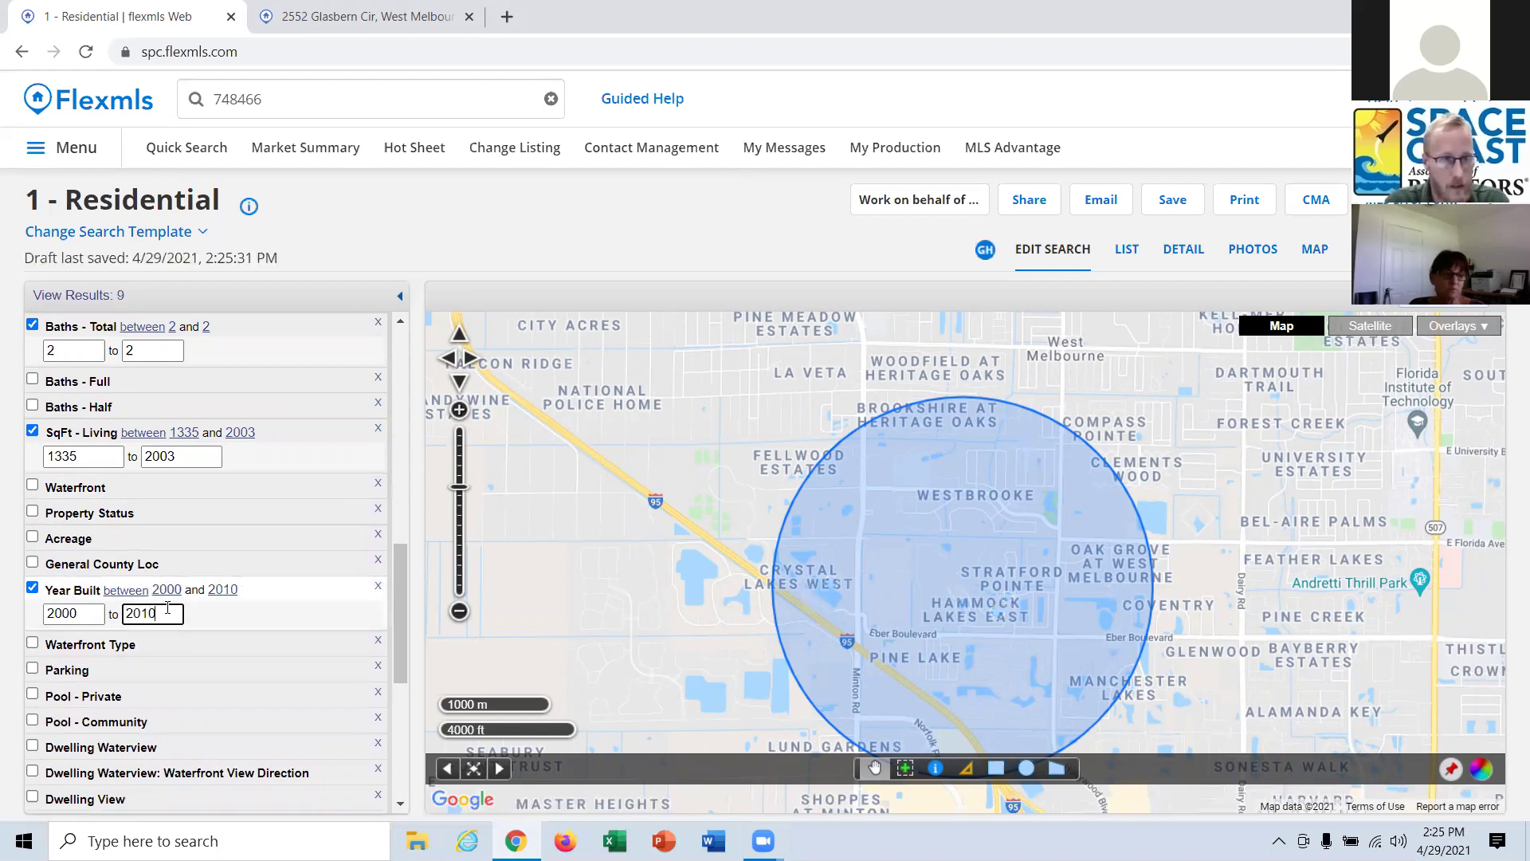
left_click(283, 19)
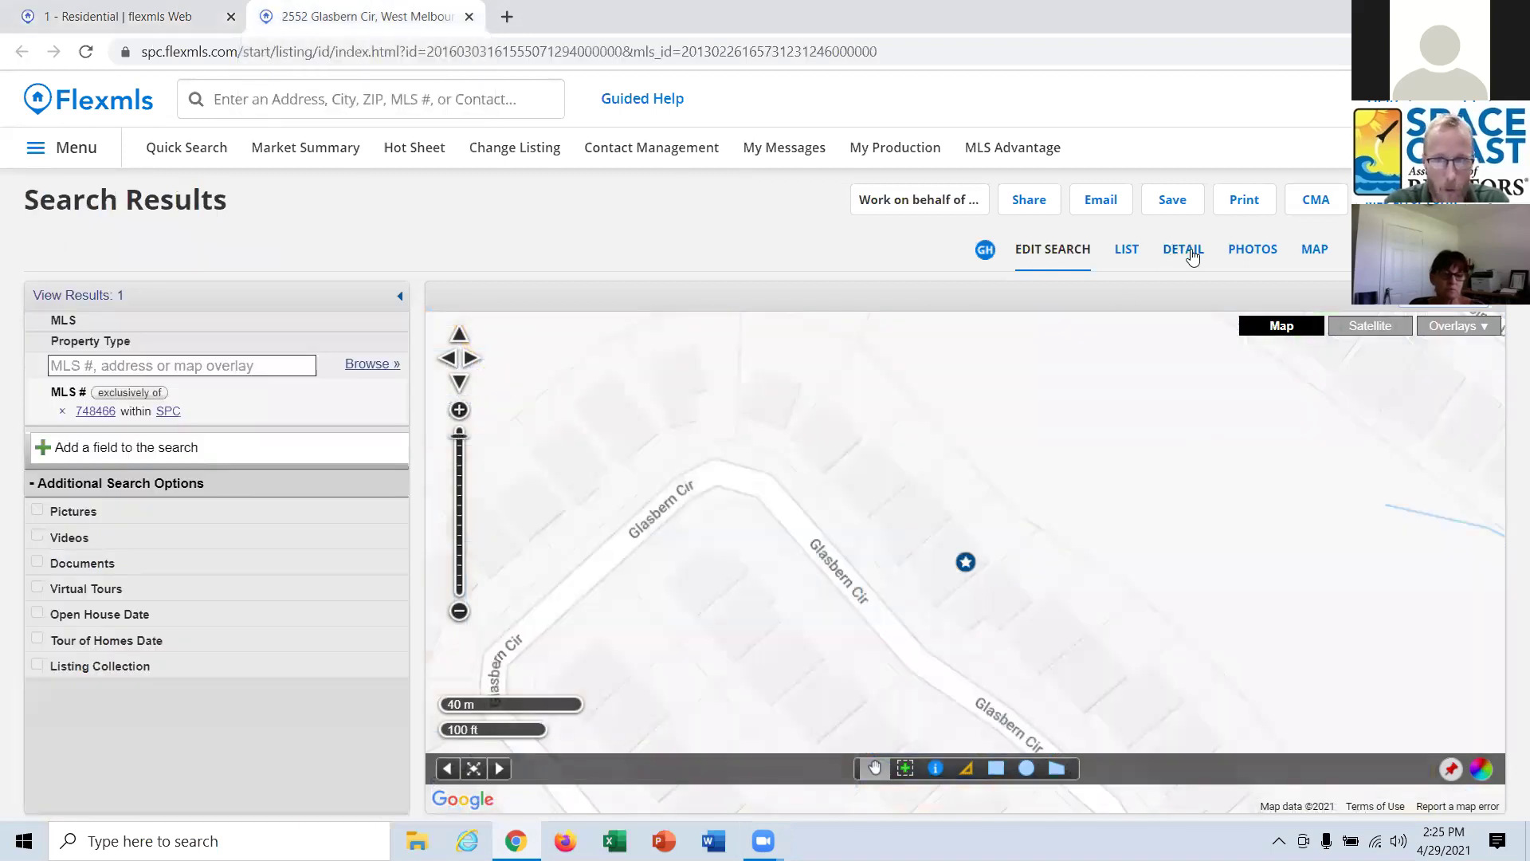
left_click(1185, 249)
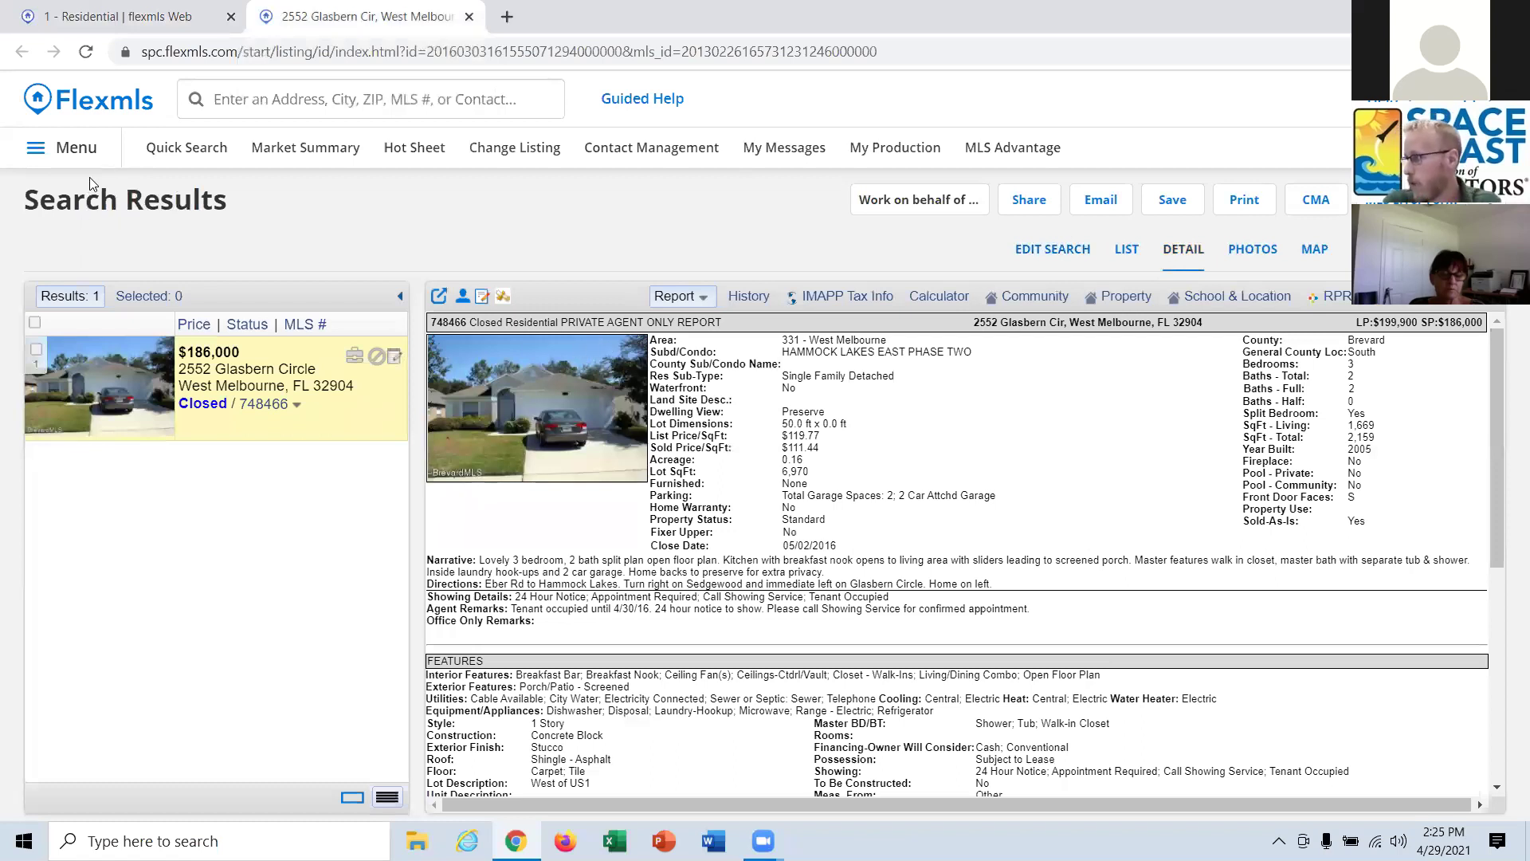
left_click(184, 25)
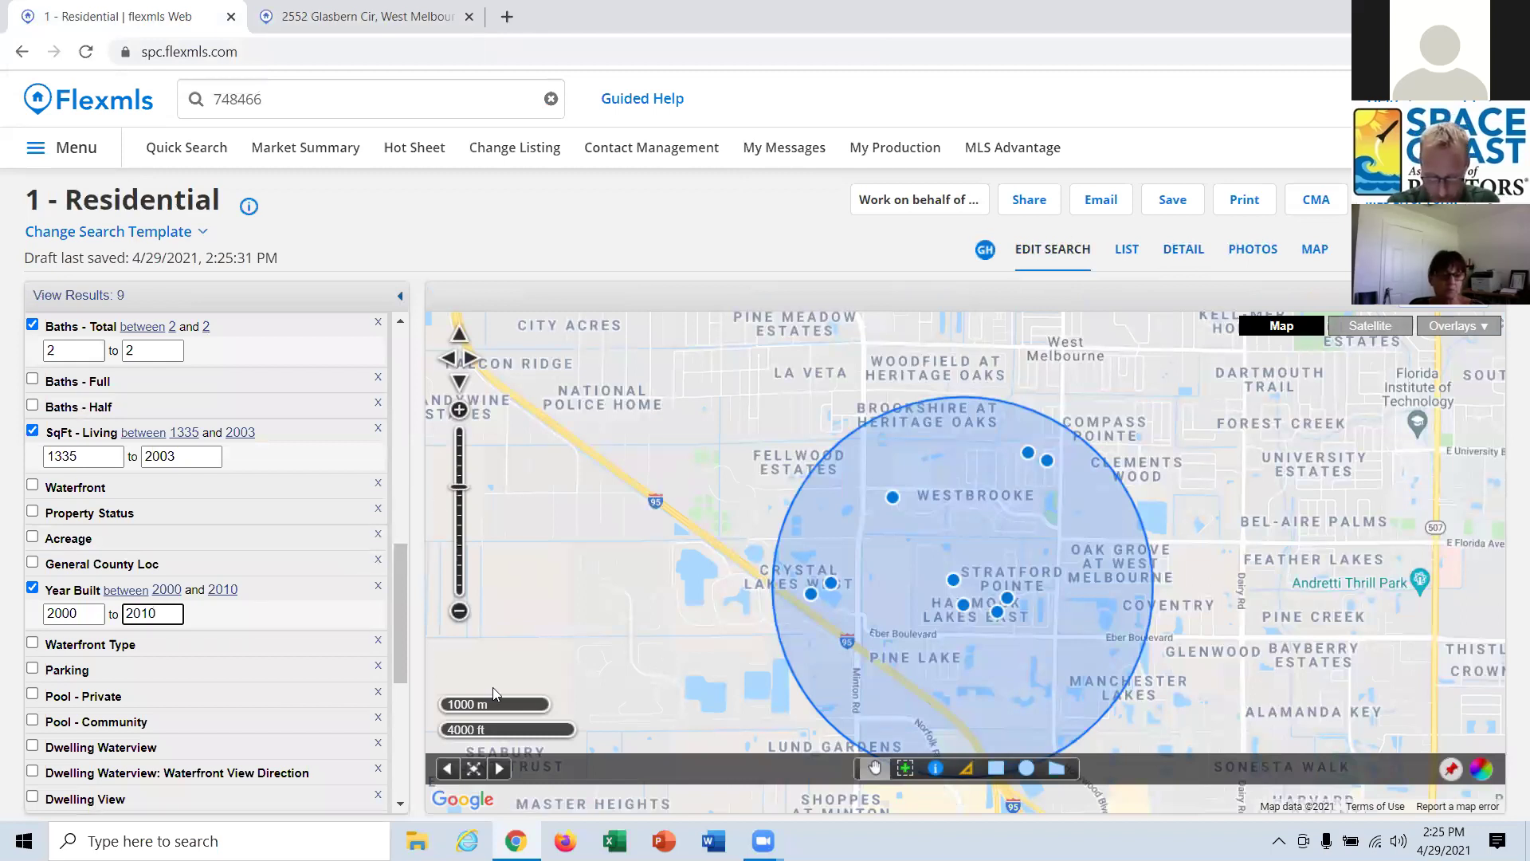
Add the Pool-Private or Community field via a 'pool' search and set it to No.
scroll(493, 687, "down", 1)
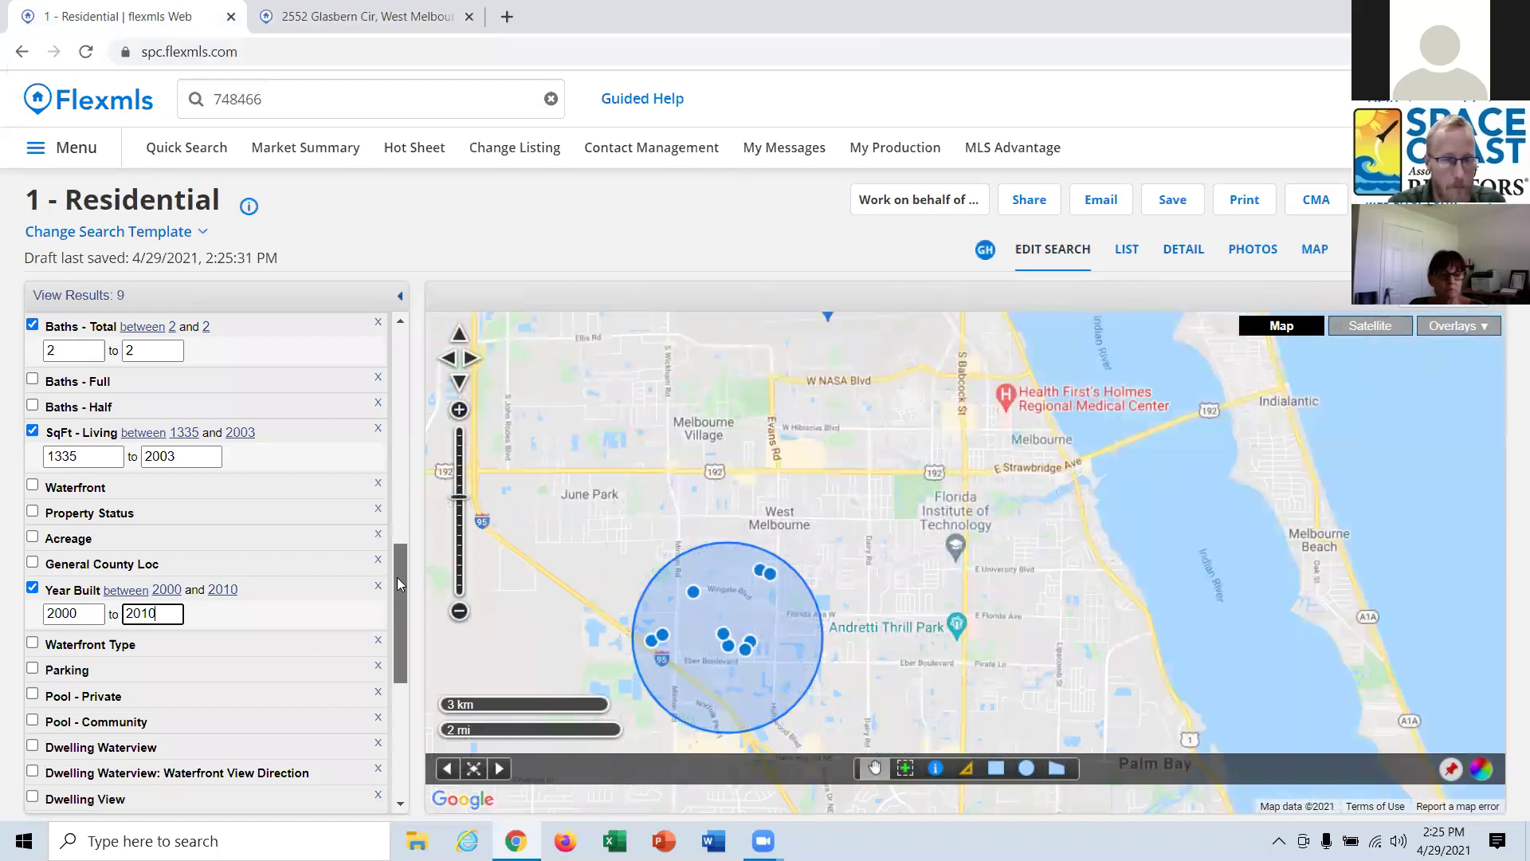
scroll(290, 653, "down", 5)
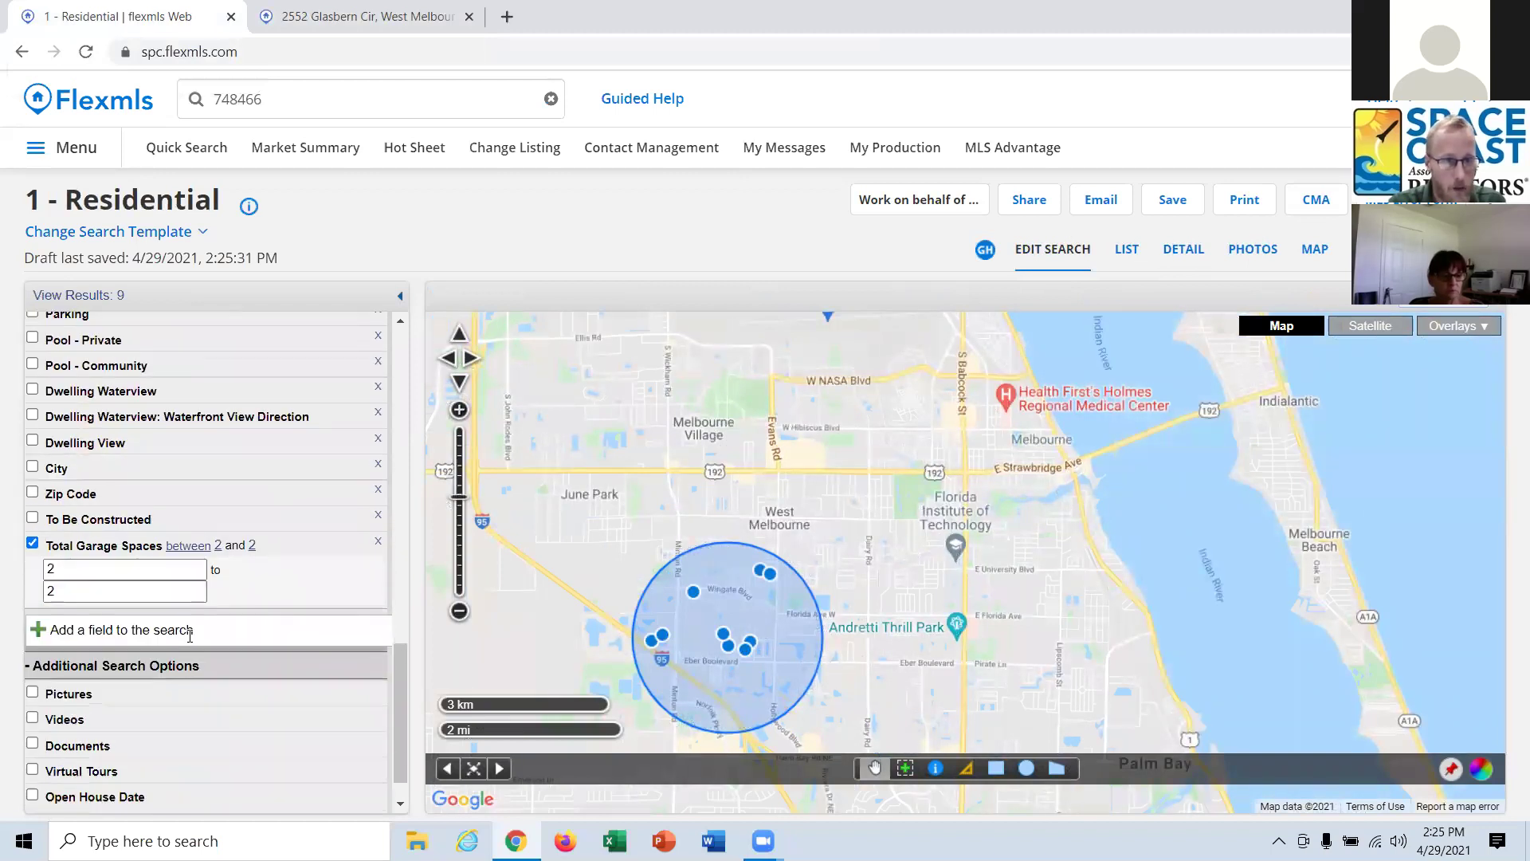
left_click(189, 634)
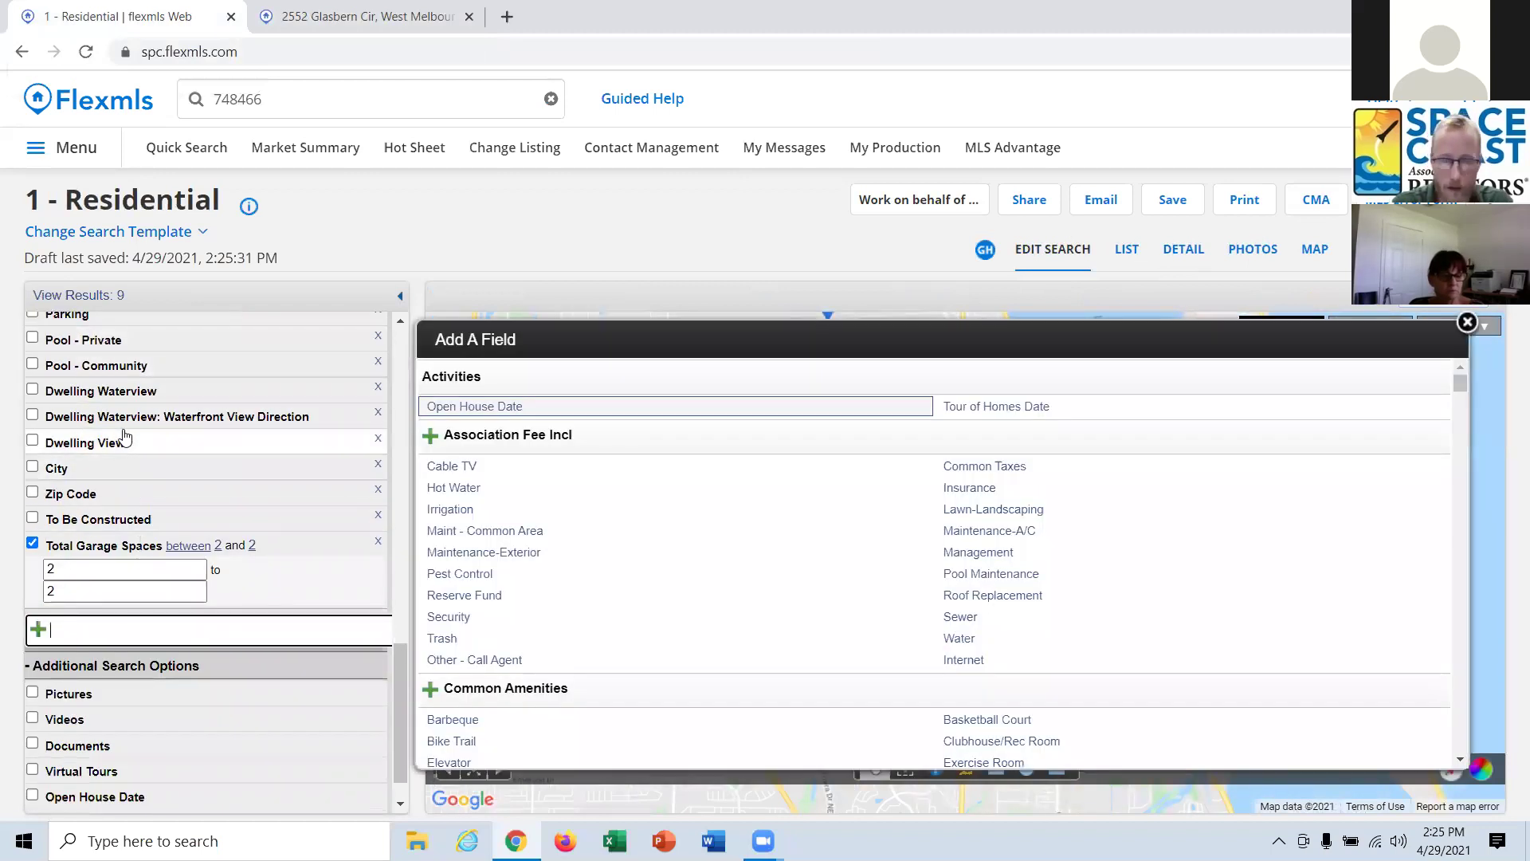
type("pool")
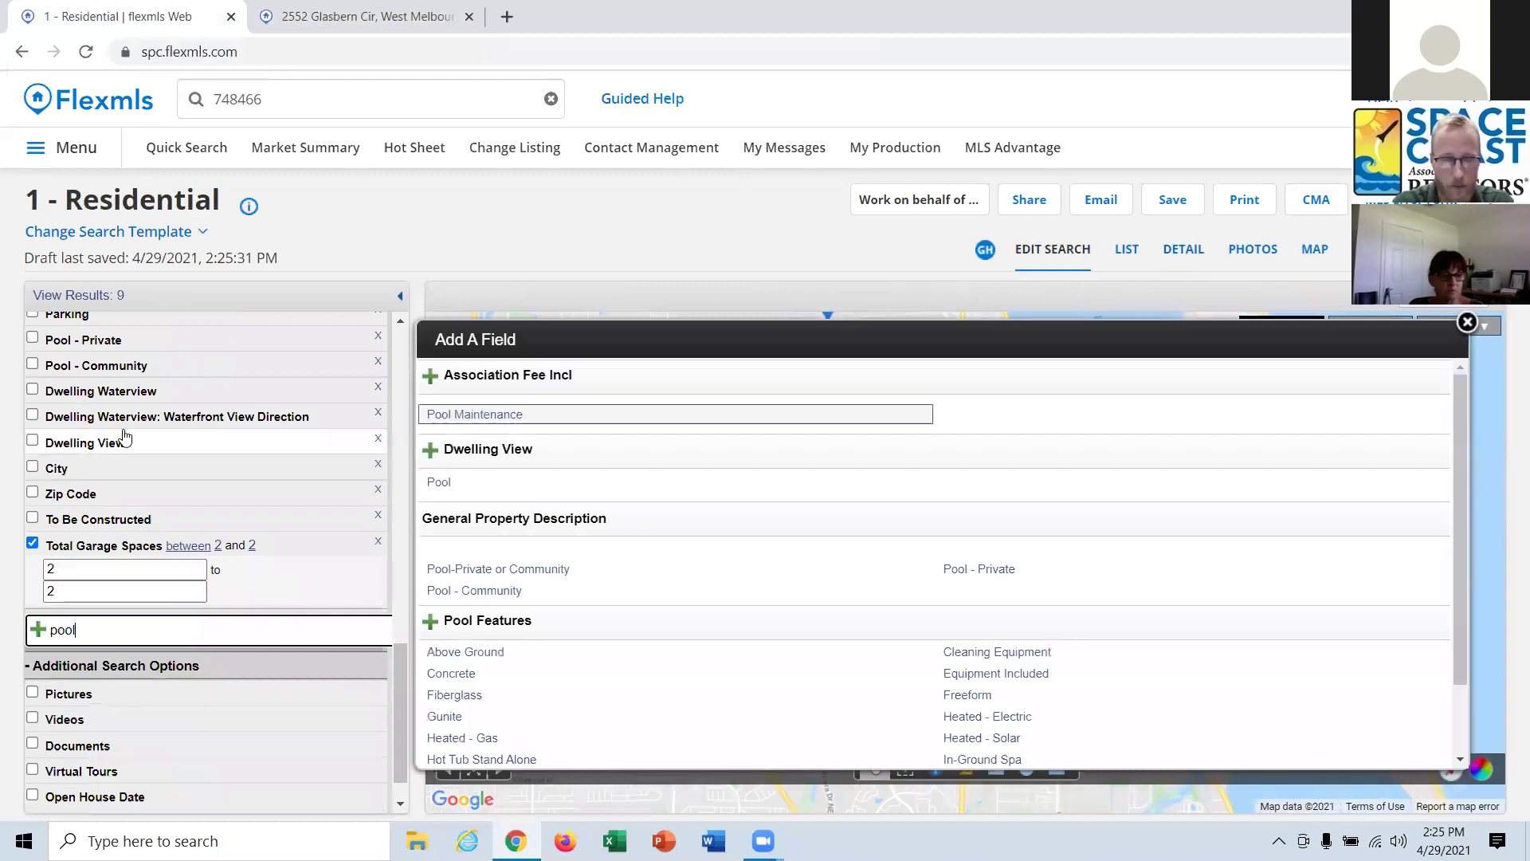
left_click(570, 571)
left_click(70, 596)
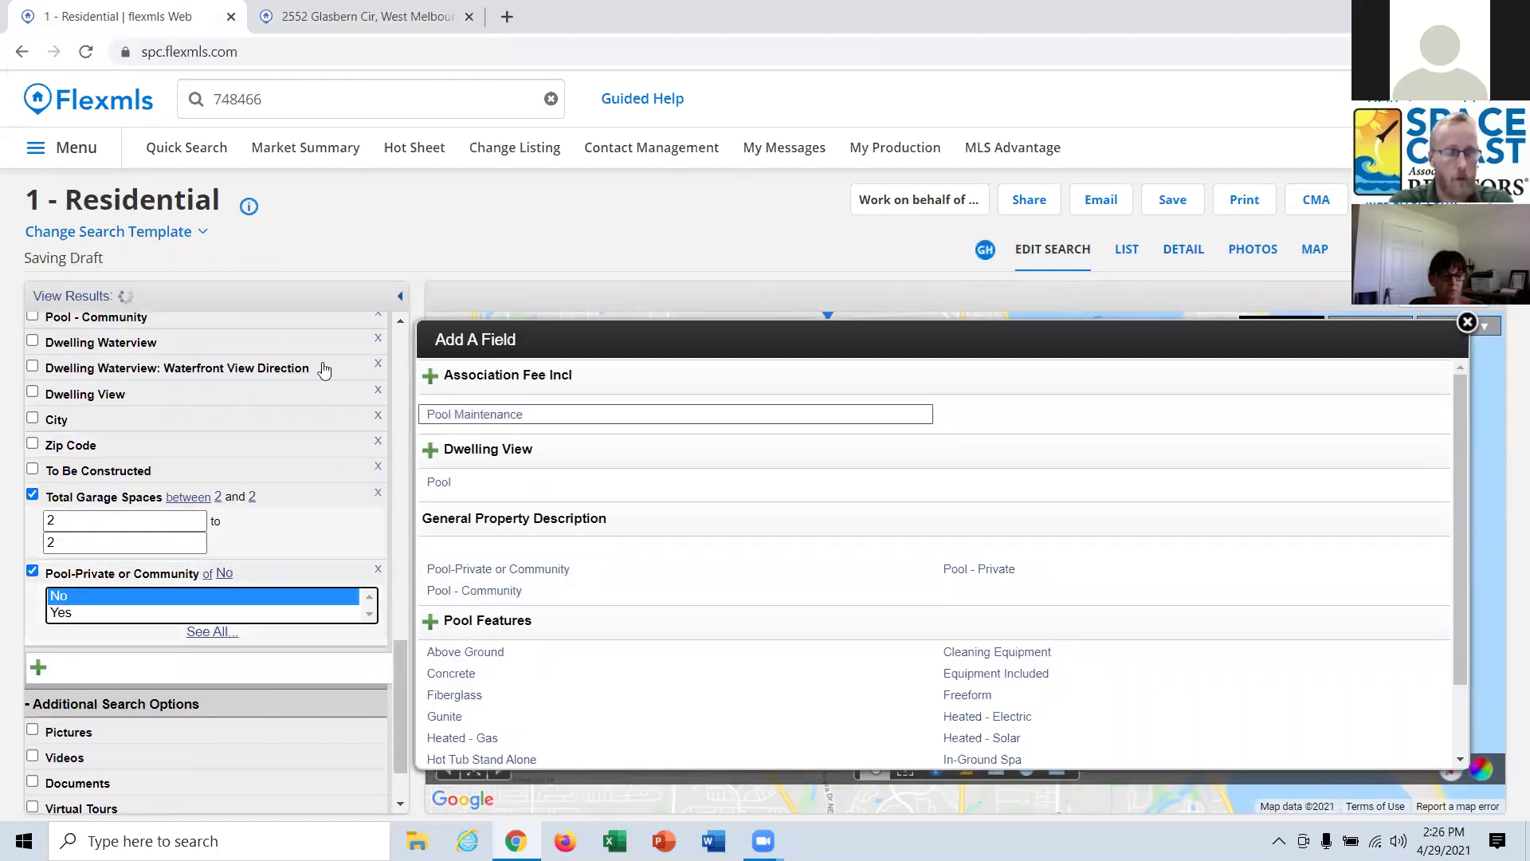
left_click(1468, 322)
scroll(279, 655, "up", 3)
scroll(279, 655, "up", 4)
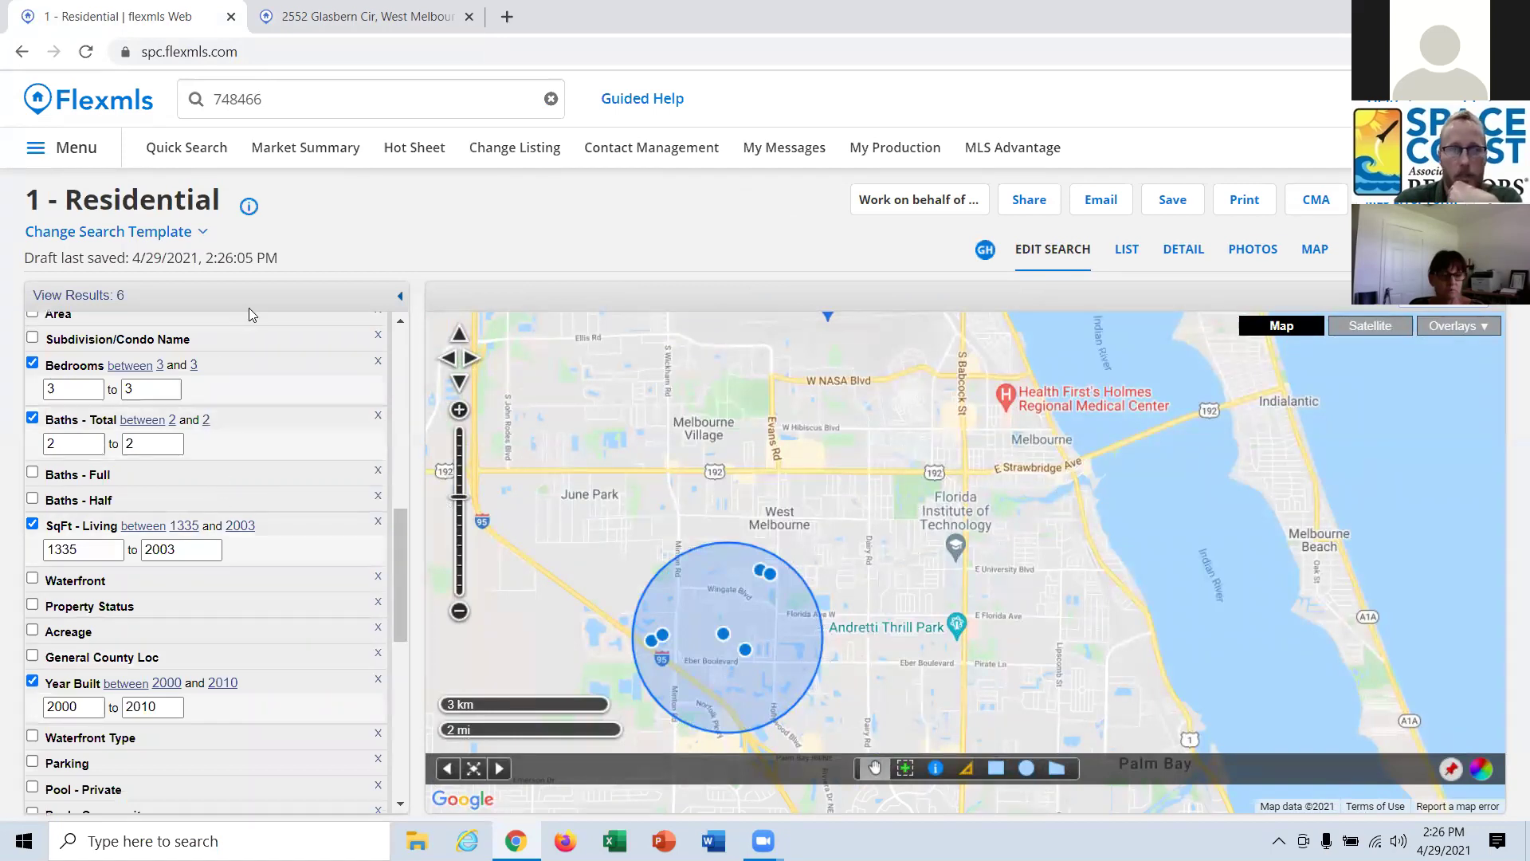
Uncheck the Year Built 2000–2010 criterion and relist the results, now showing 8.
left_click(1124, 251)
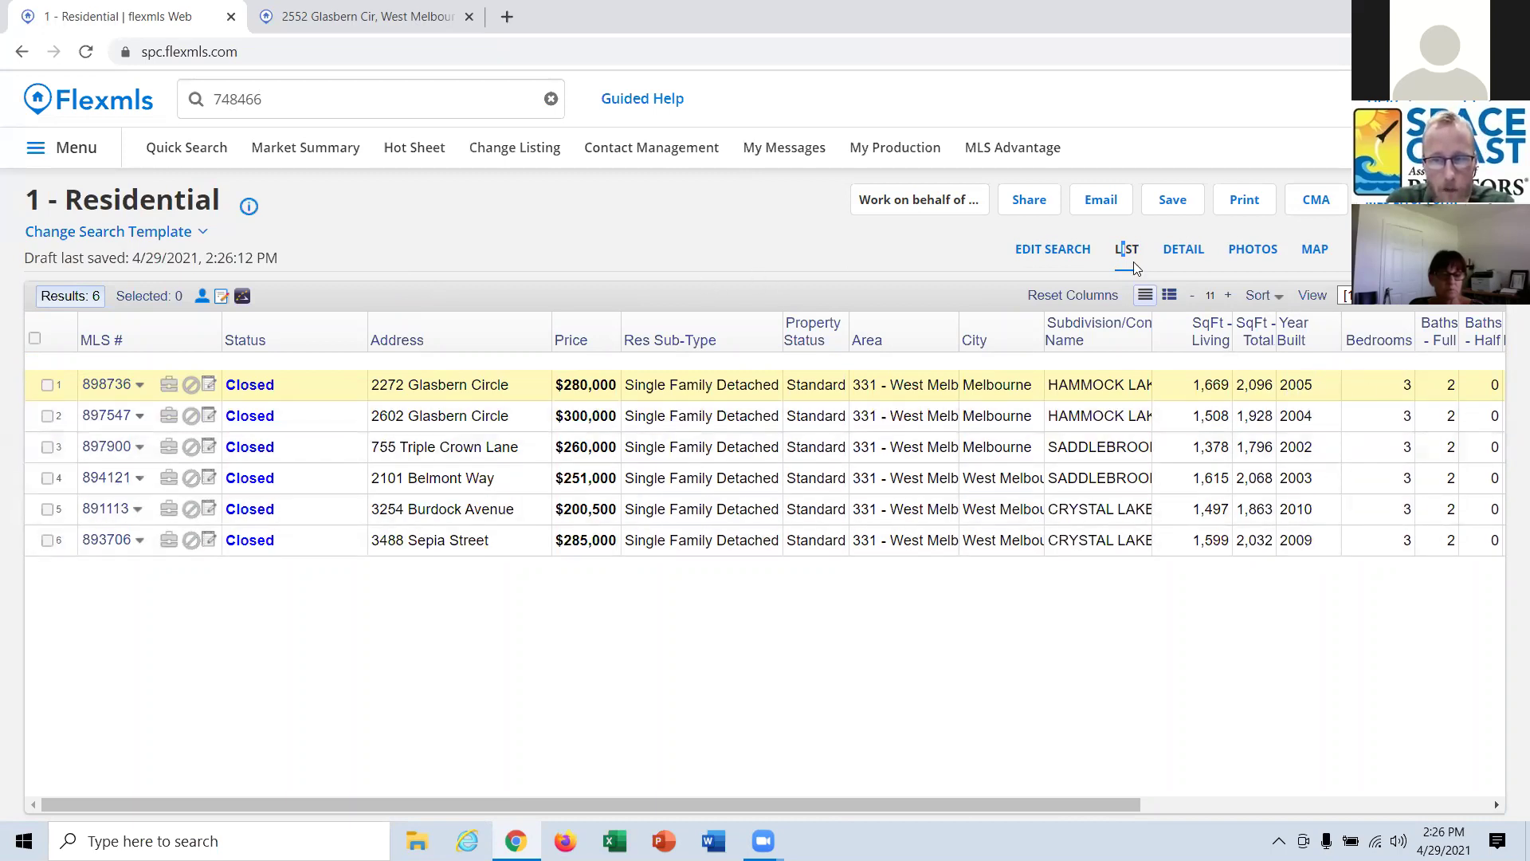
left_click(1036, 252)
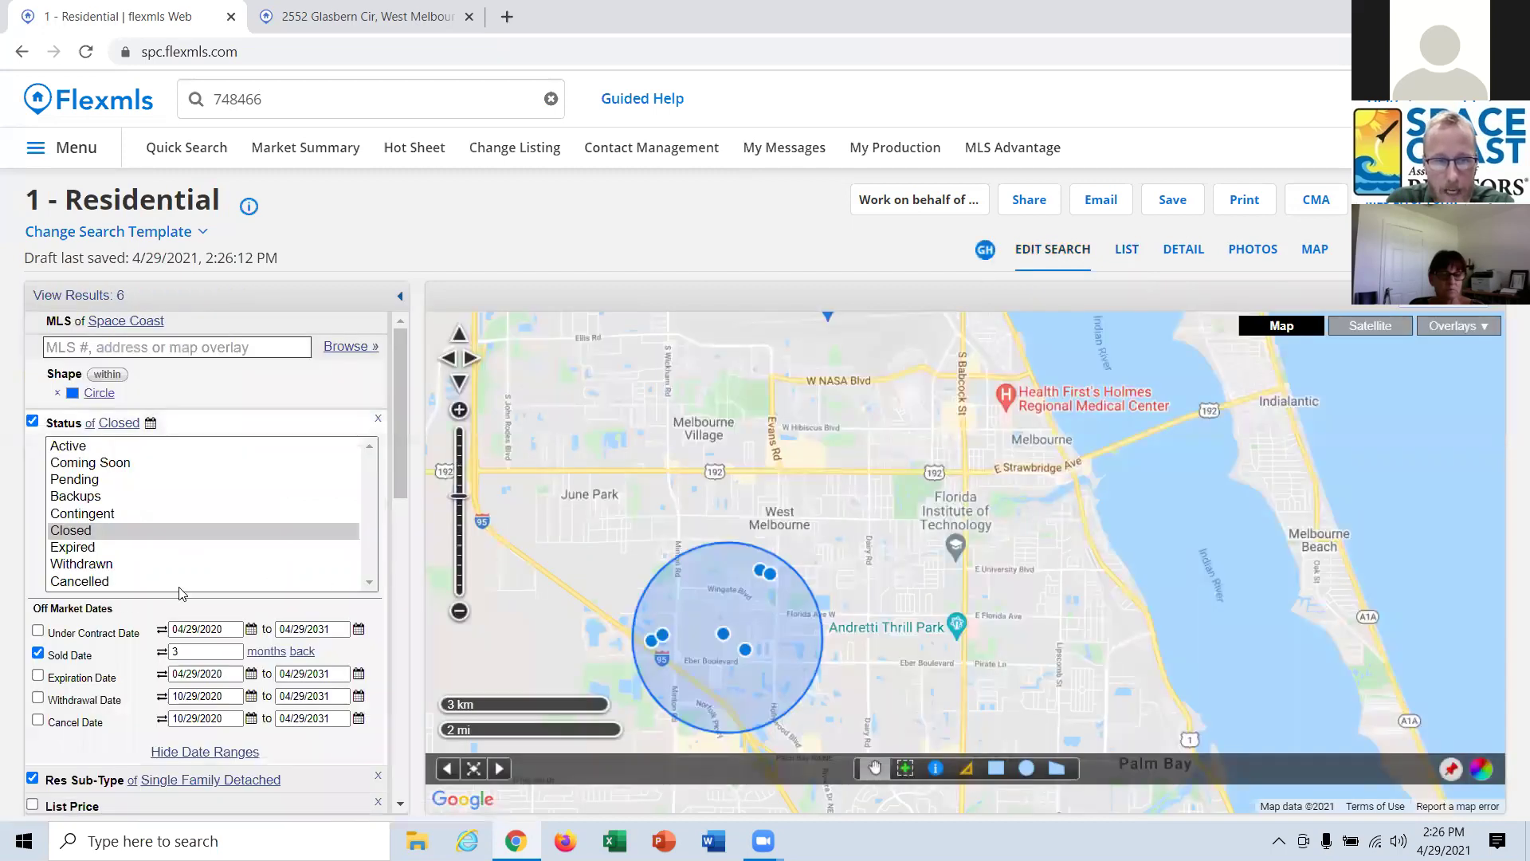
scroll(107, 610, "down", 3)
scroll(108, 609, "down", 4)
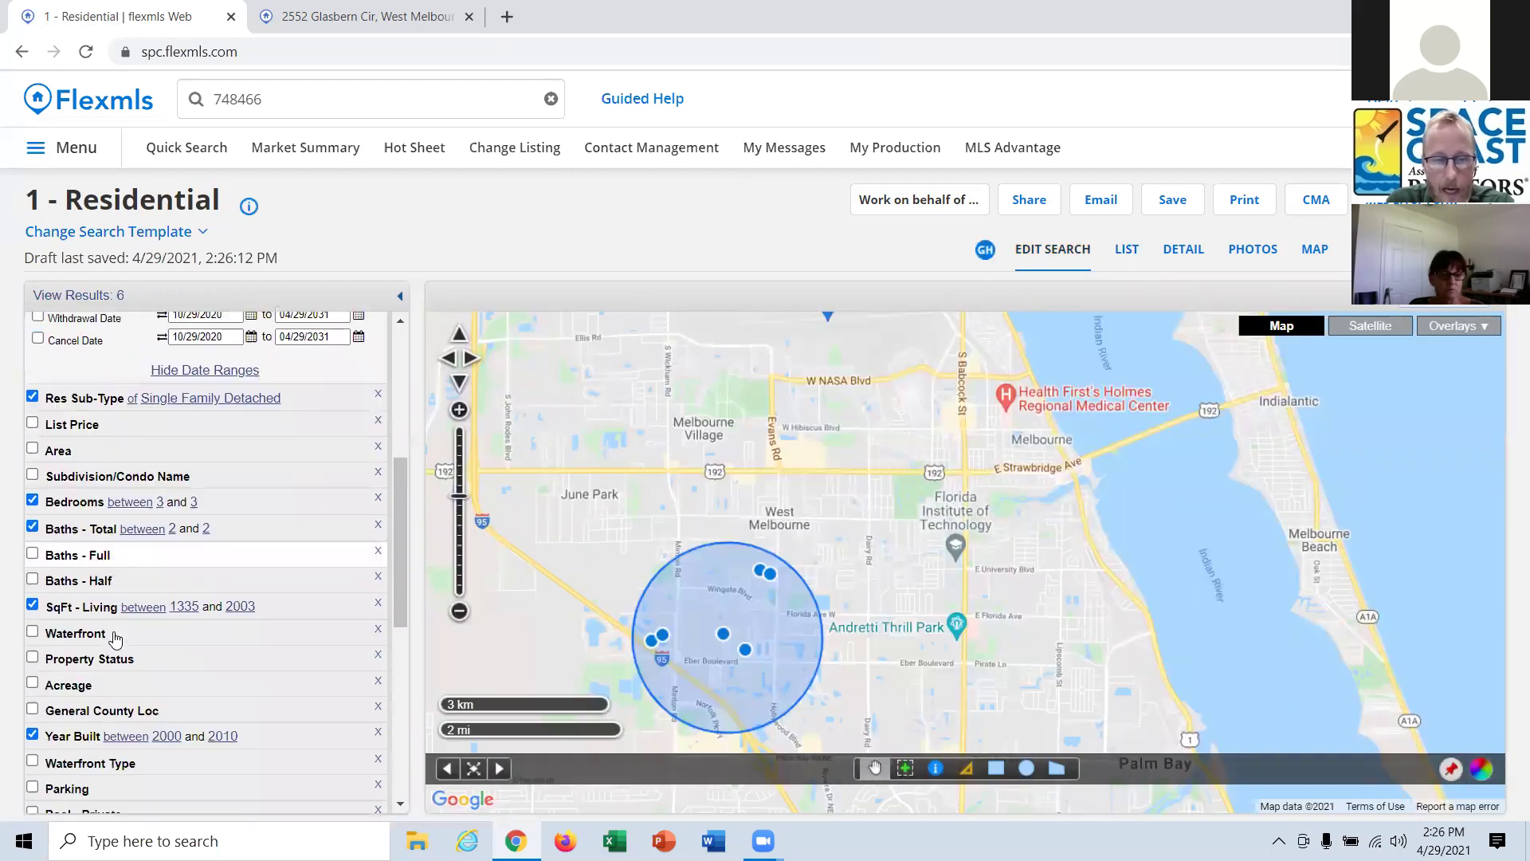
left_click(167, 621)
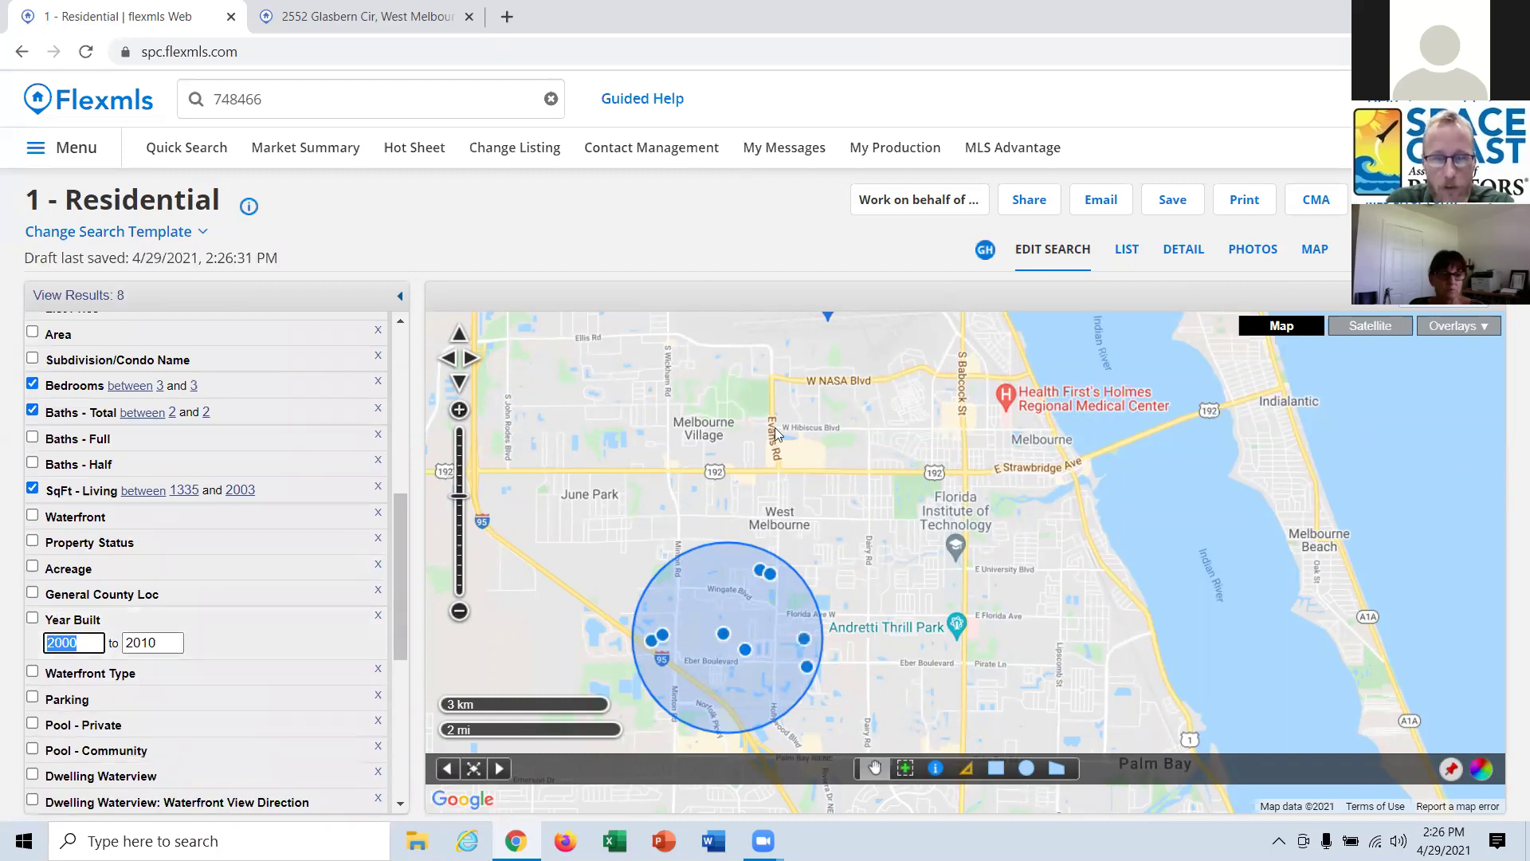
left_click(1127, 250)
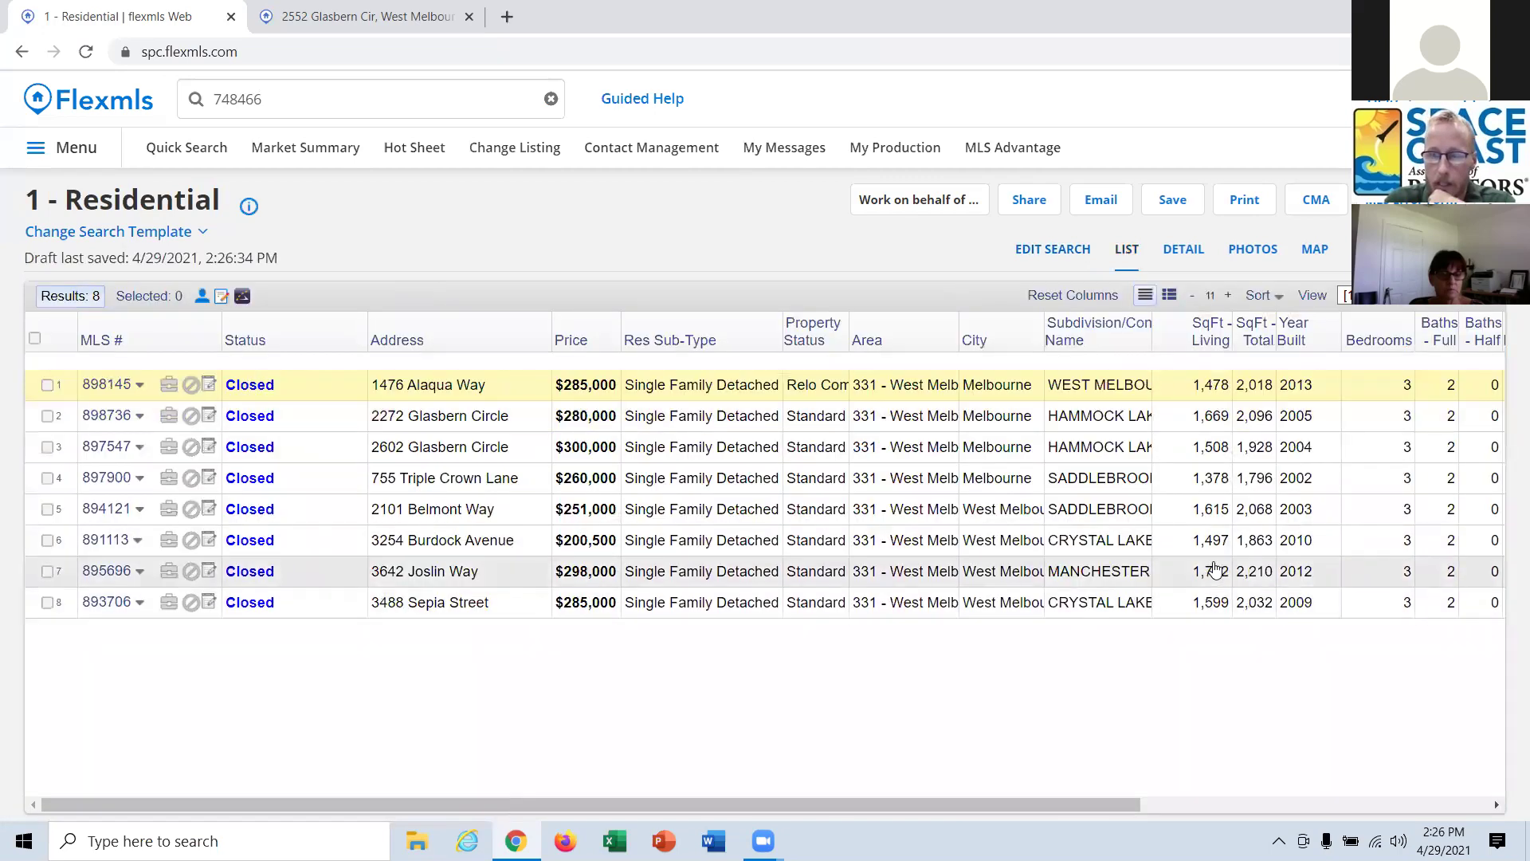
Switch the results to the saved [CMA View] layout and review its column settings.
key("ctrl+a")
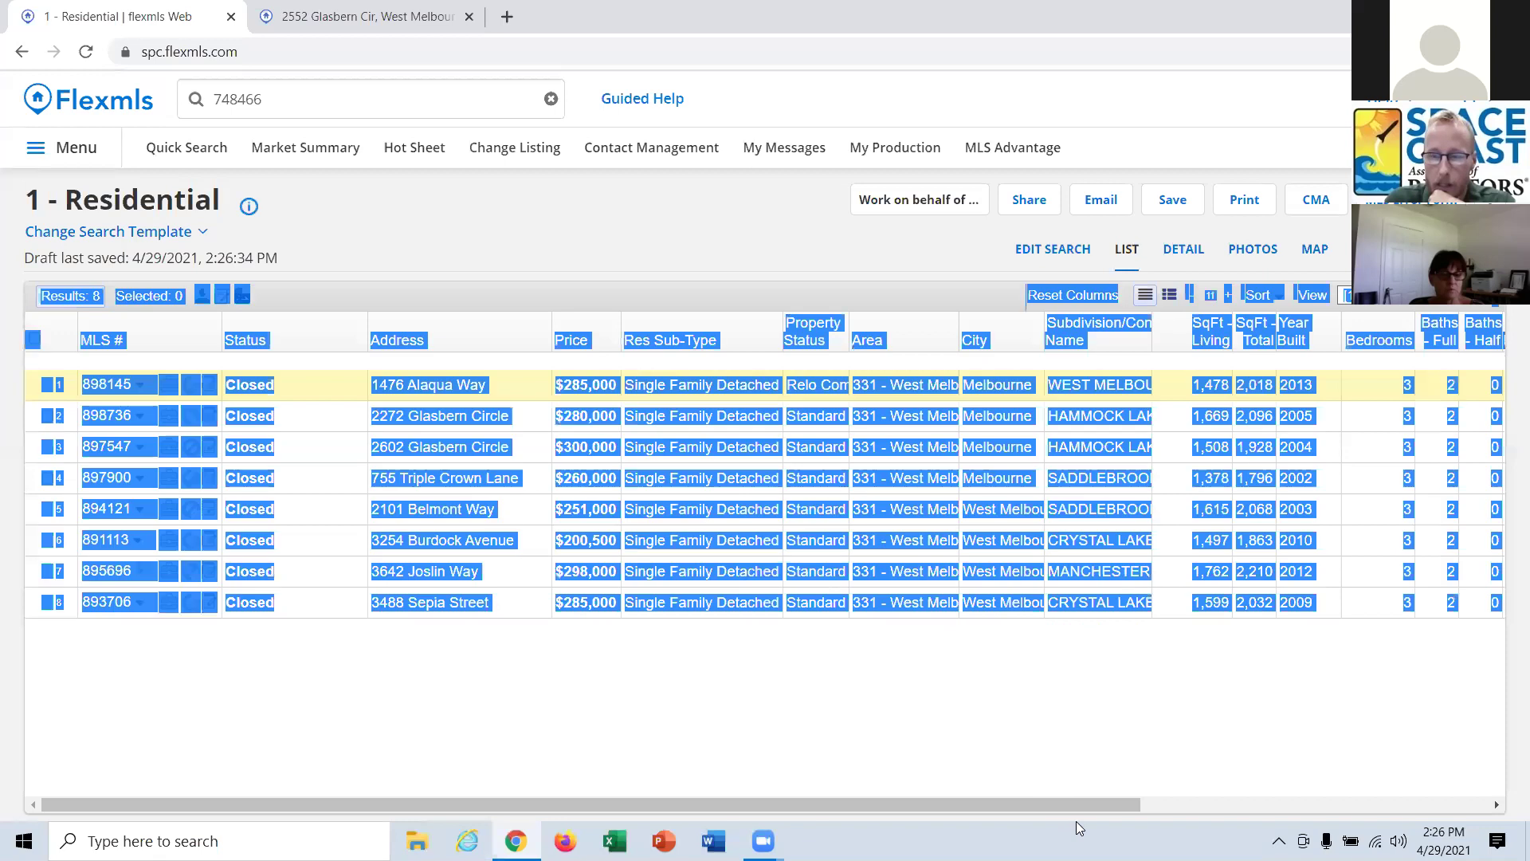
left_click(1267, 718)
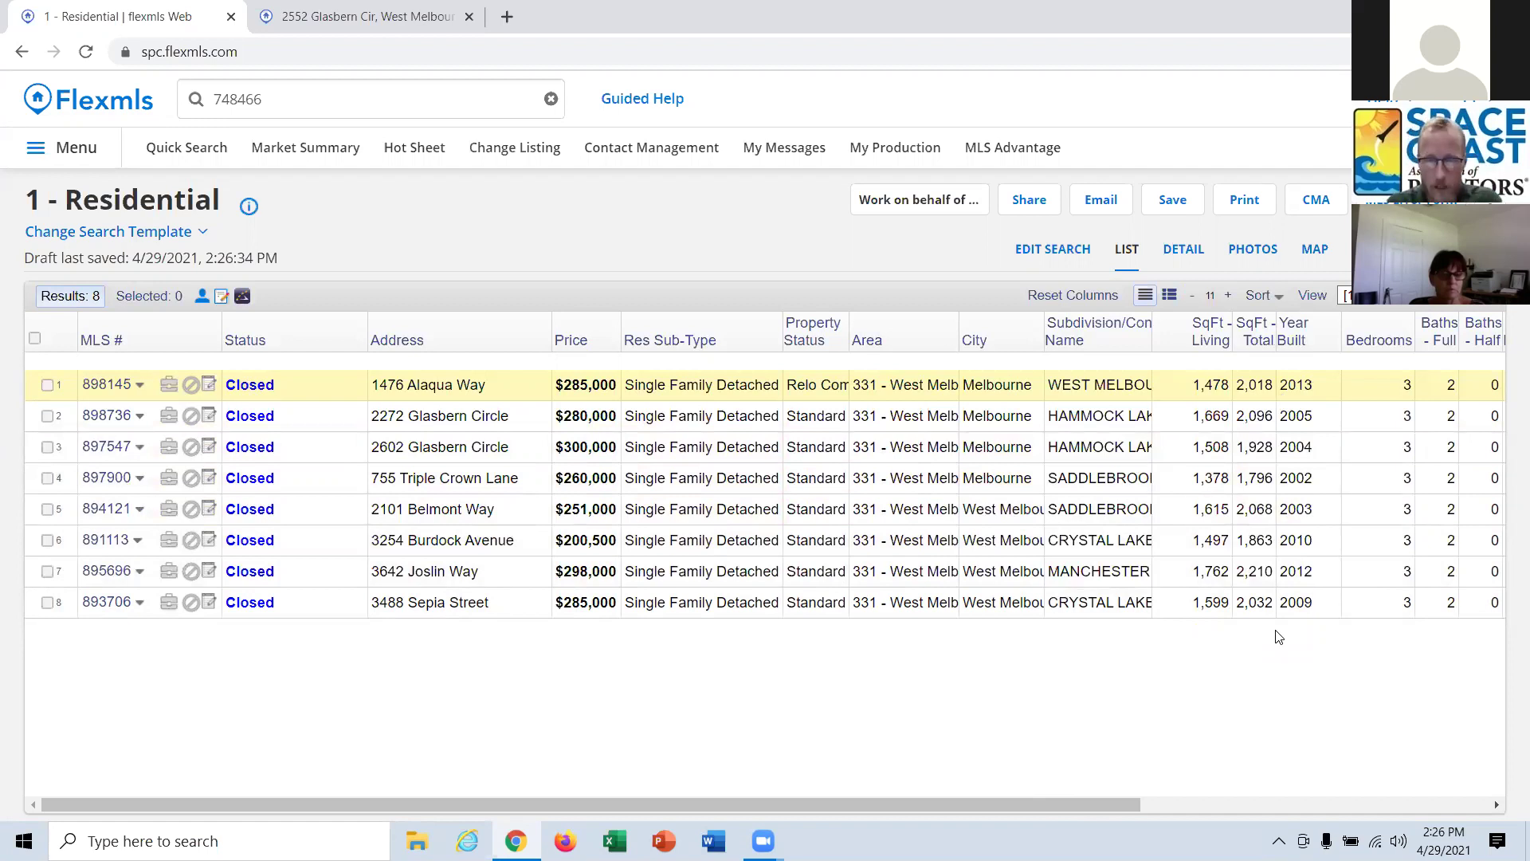
left_click(1417, 300)
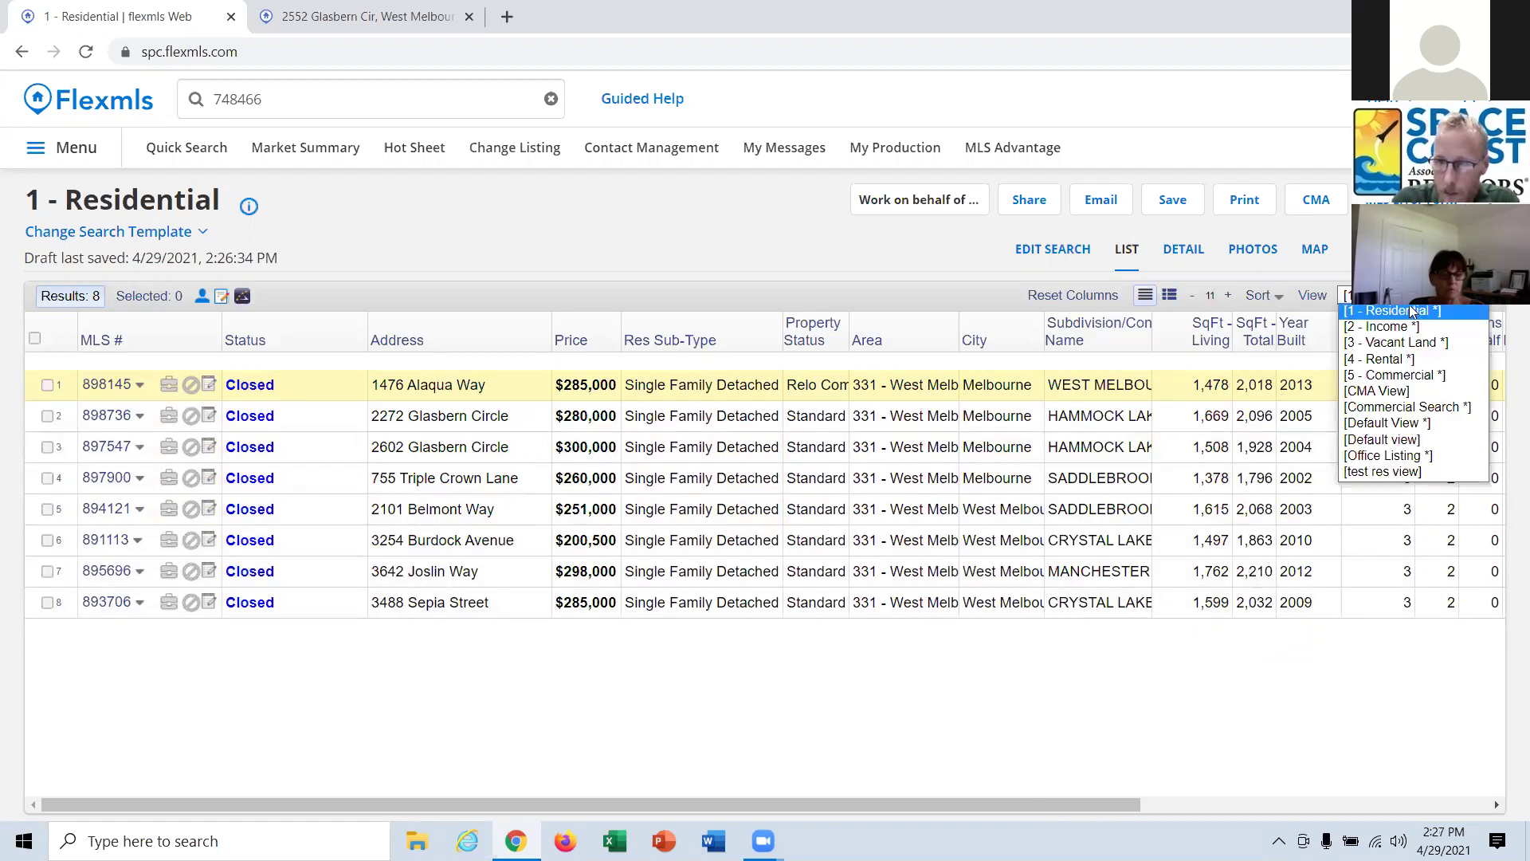
left_click(1390, 392)
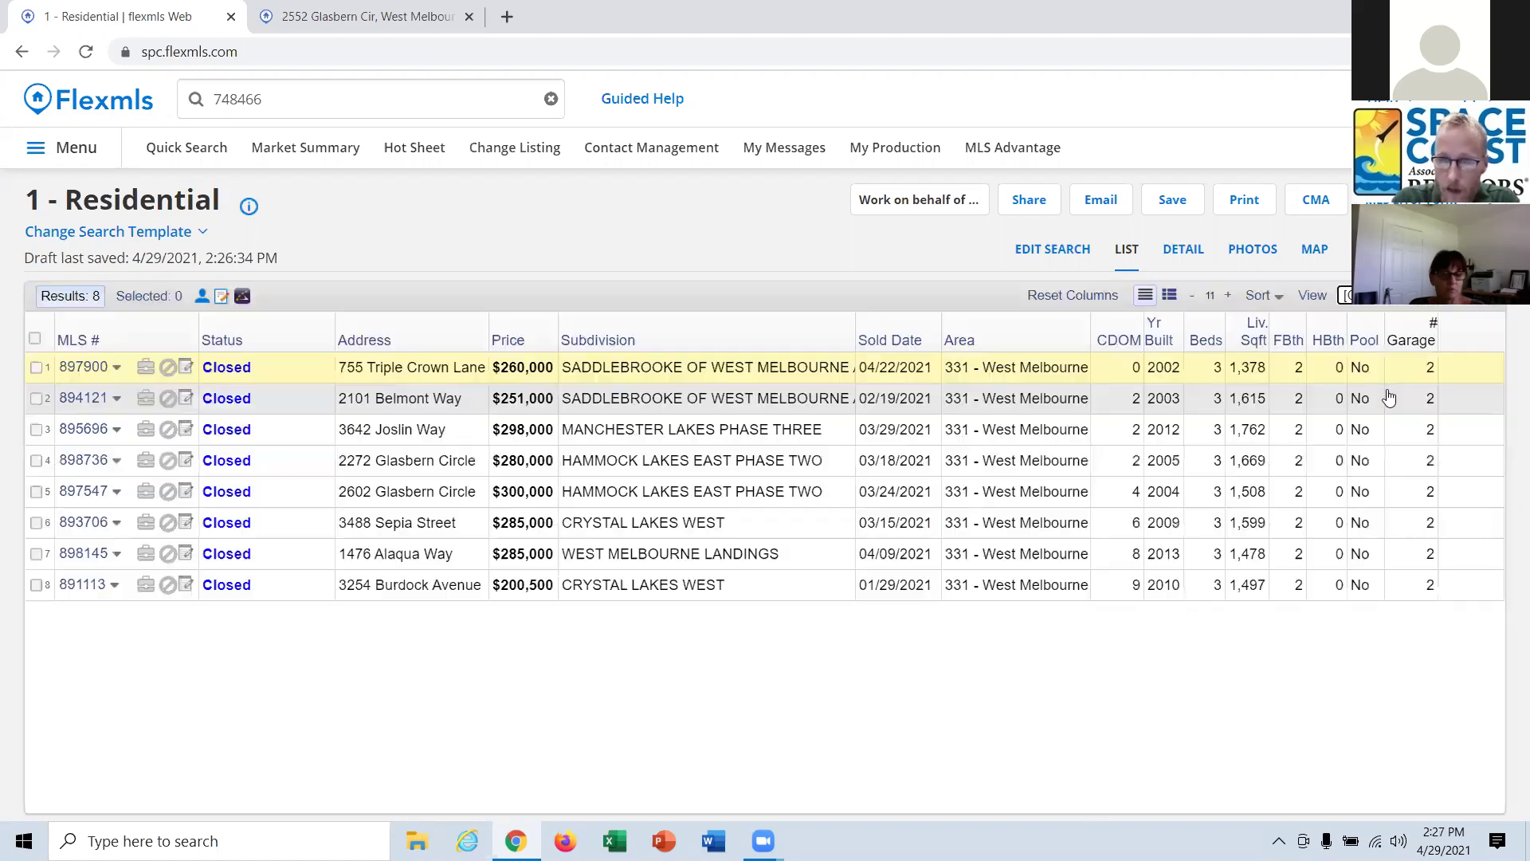
left_click(1312, 296)
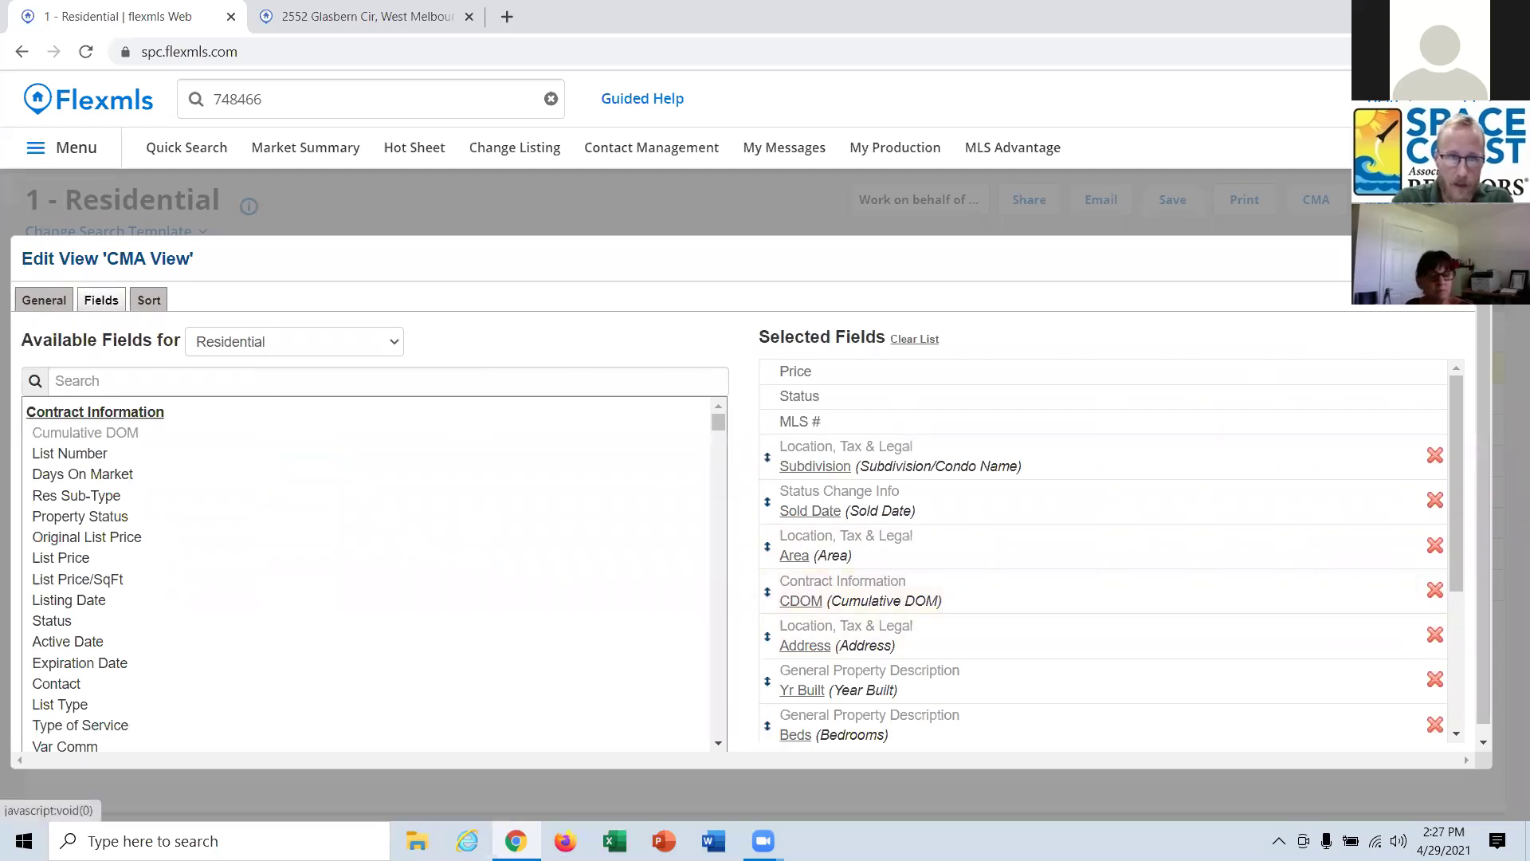
left_click(1426, 259)
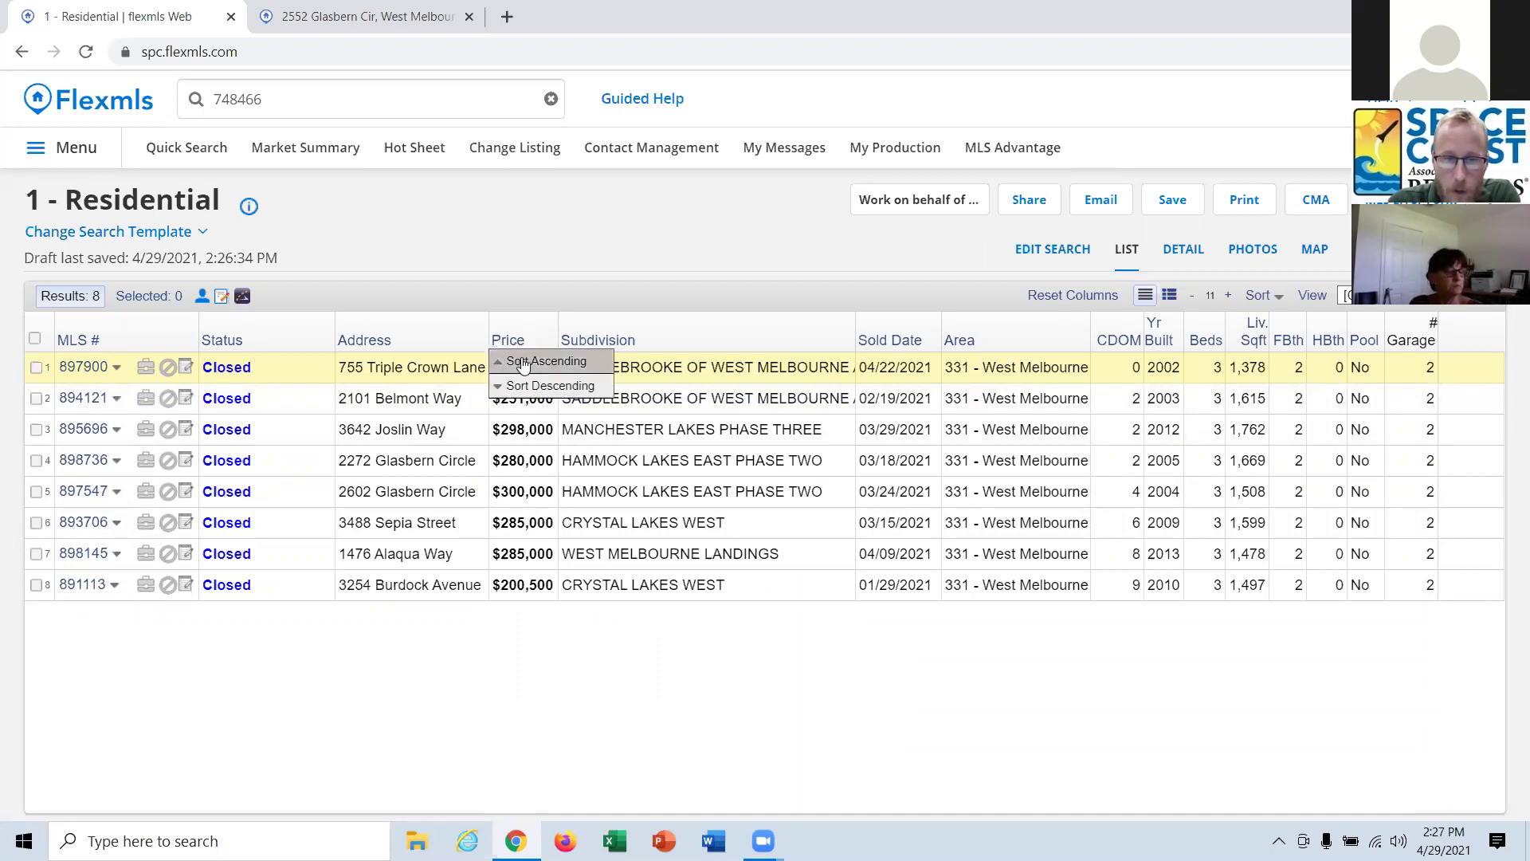
Sort the Price column ascending, then check DETAIL and return to the list.
left_click(526, 361)
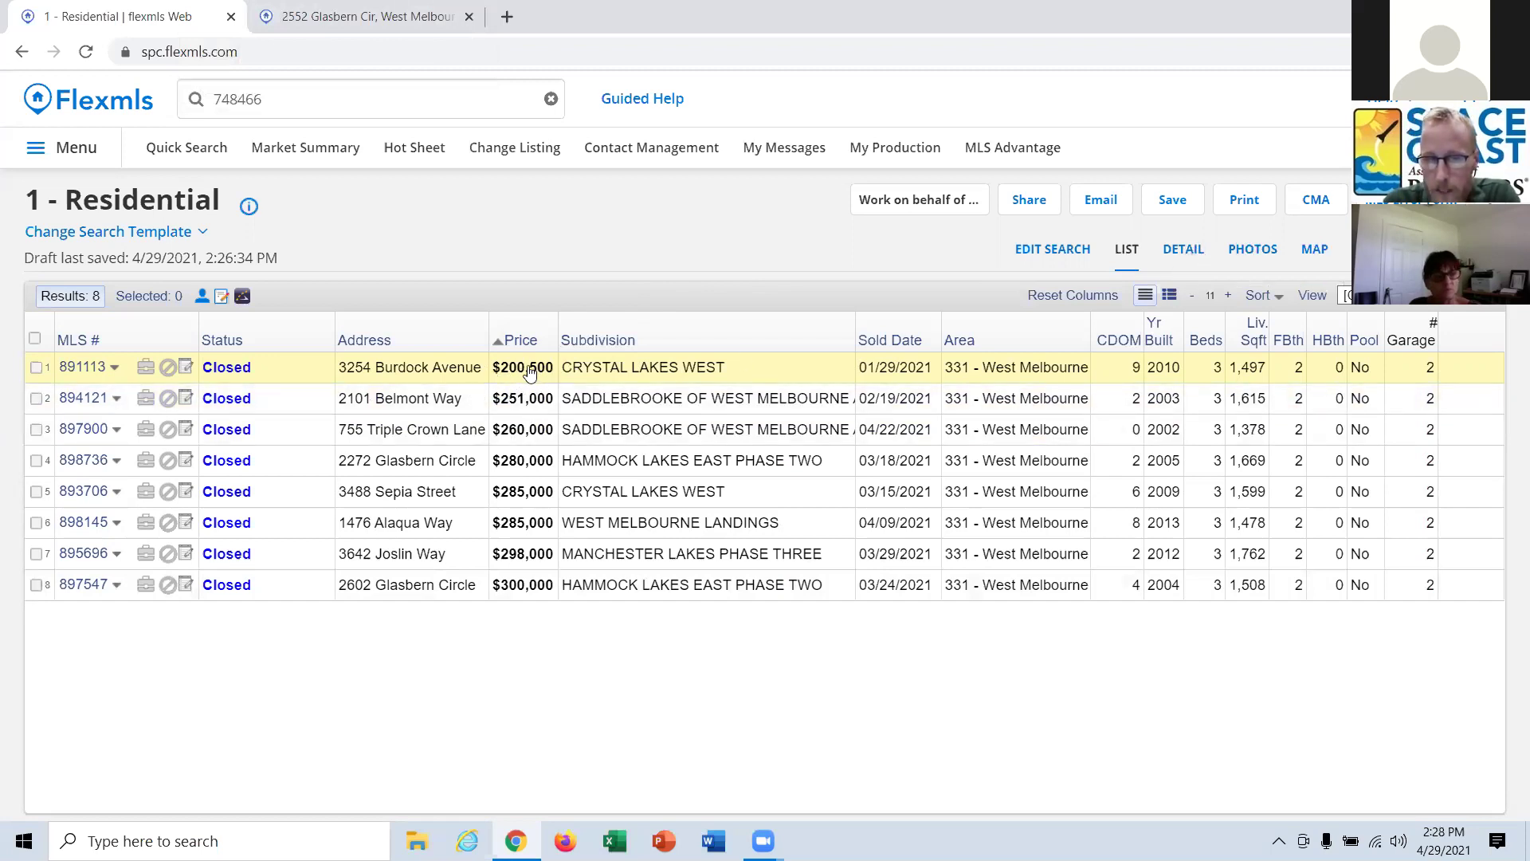
left_click(1183, 249)
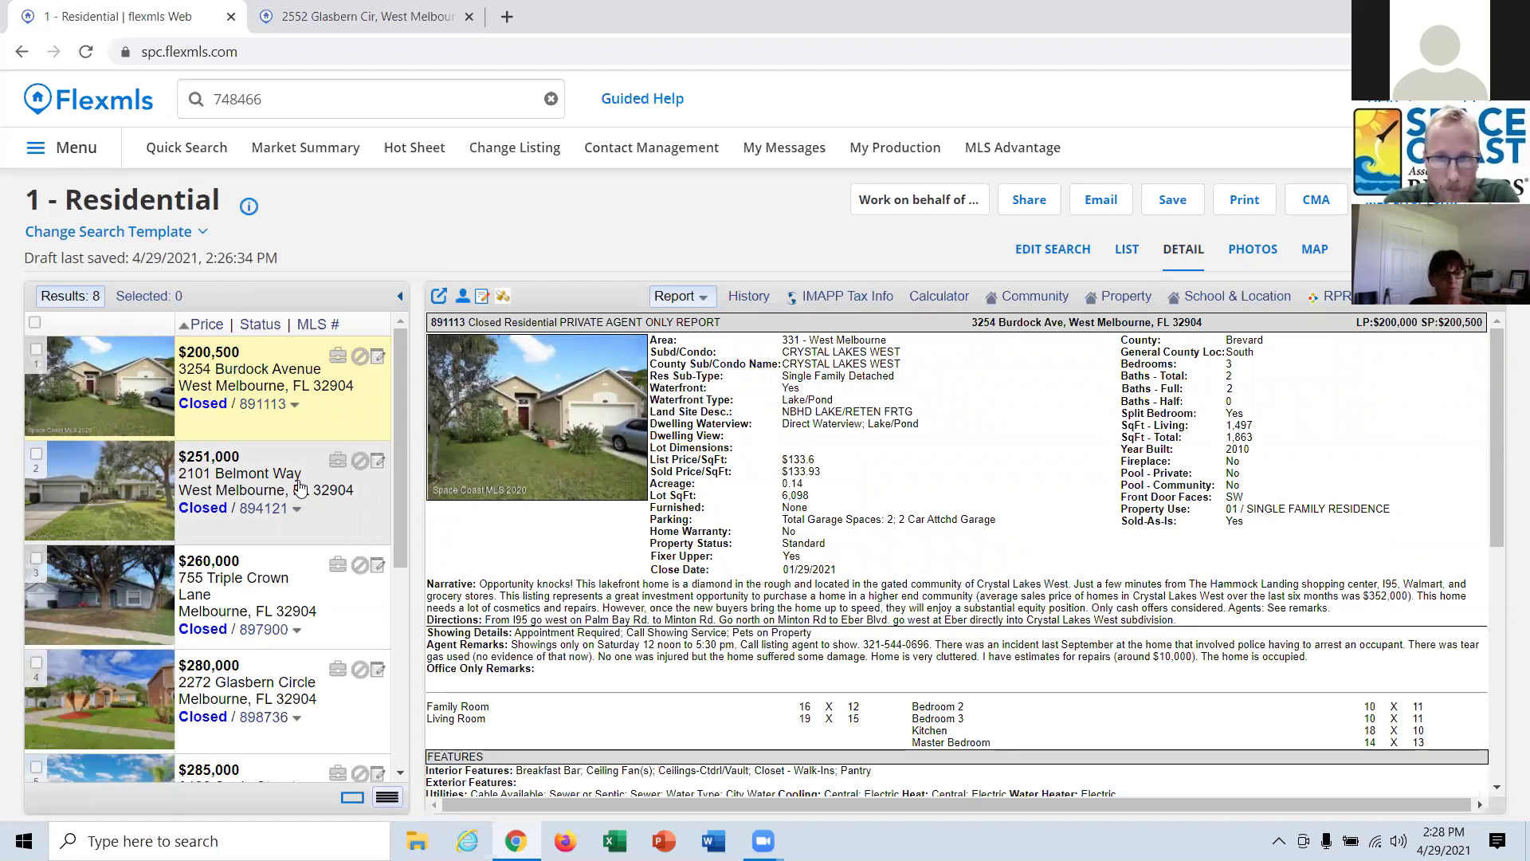
left_click(1127, 252)
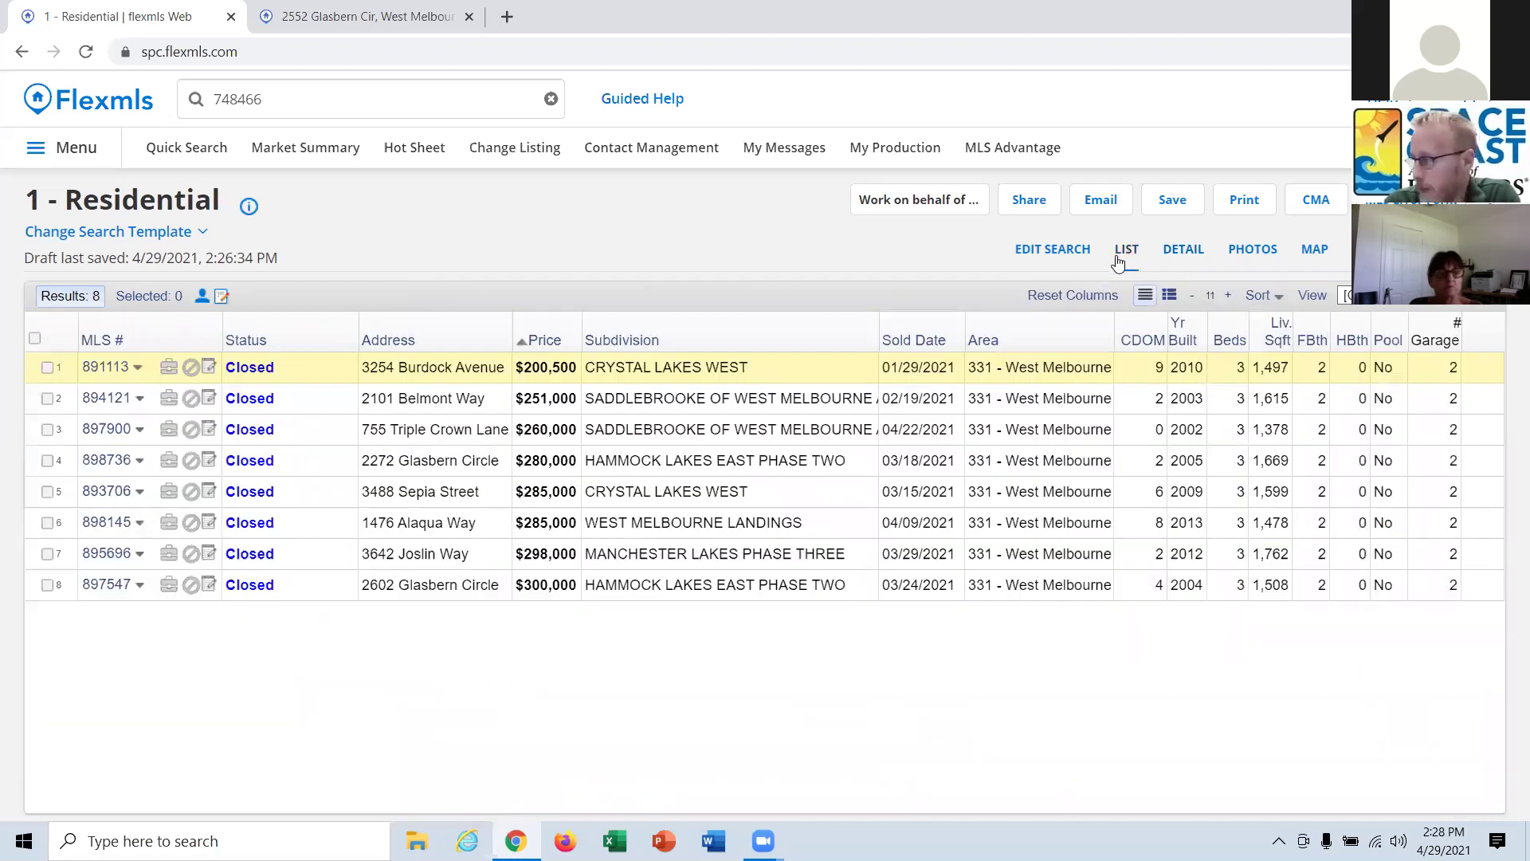
left_click(36, 338)
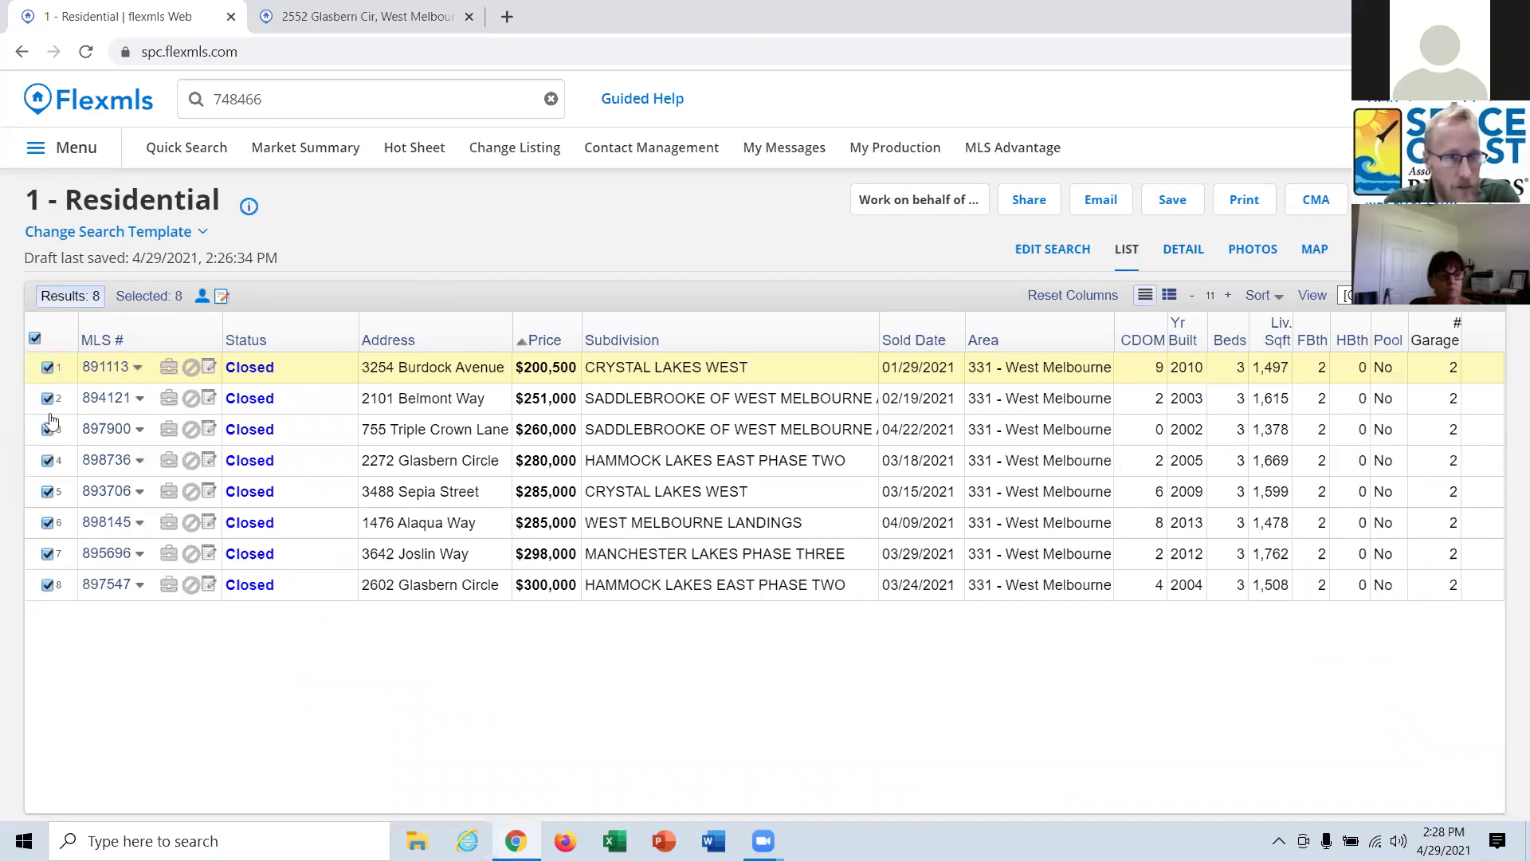
left_click(48, 369)
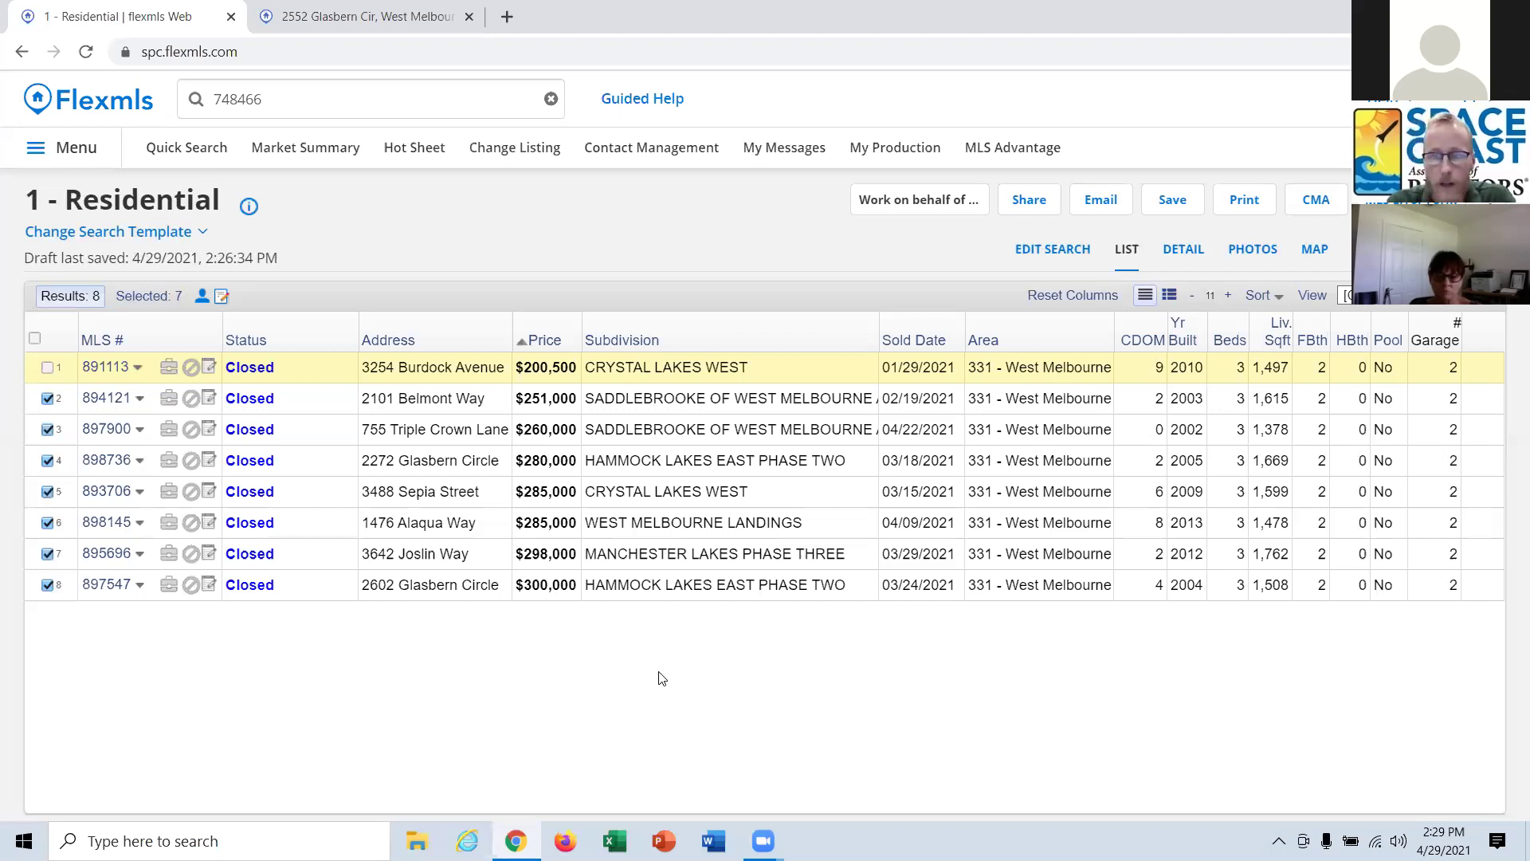
Send the seven checked comps to CMA with the Use Selected option.
left_click(1313, 205)
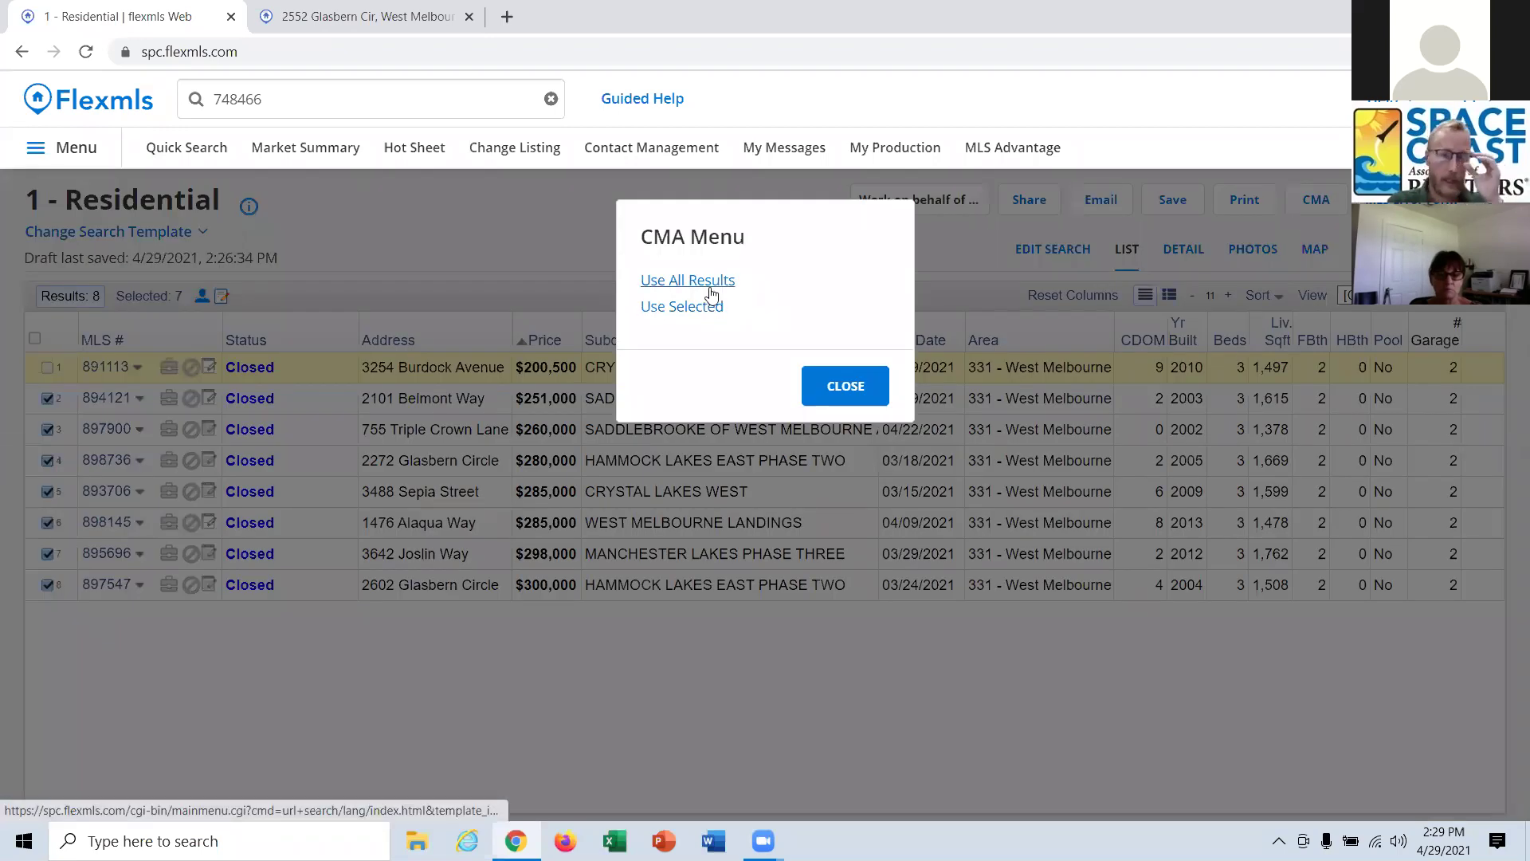
left_click(851, 388)
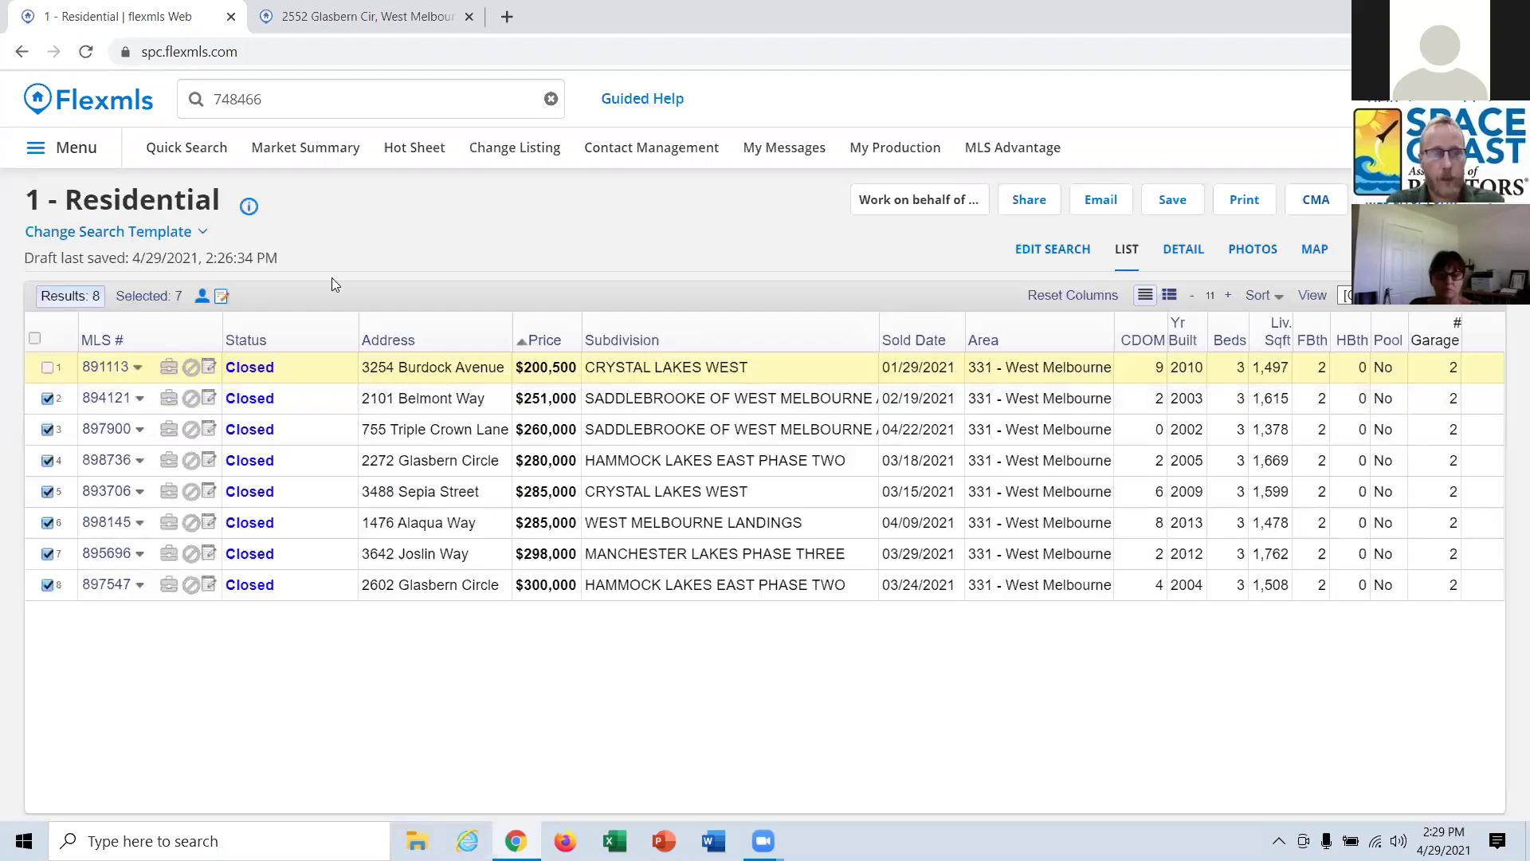
left_click(1044, 249)
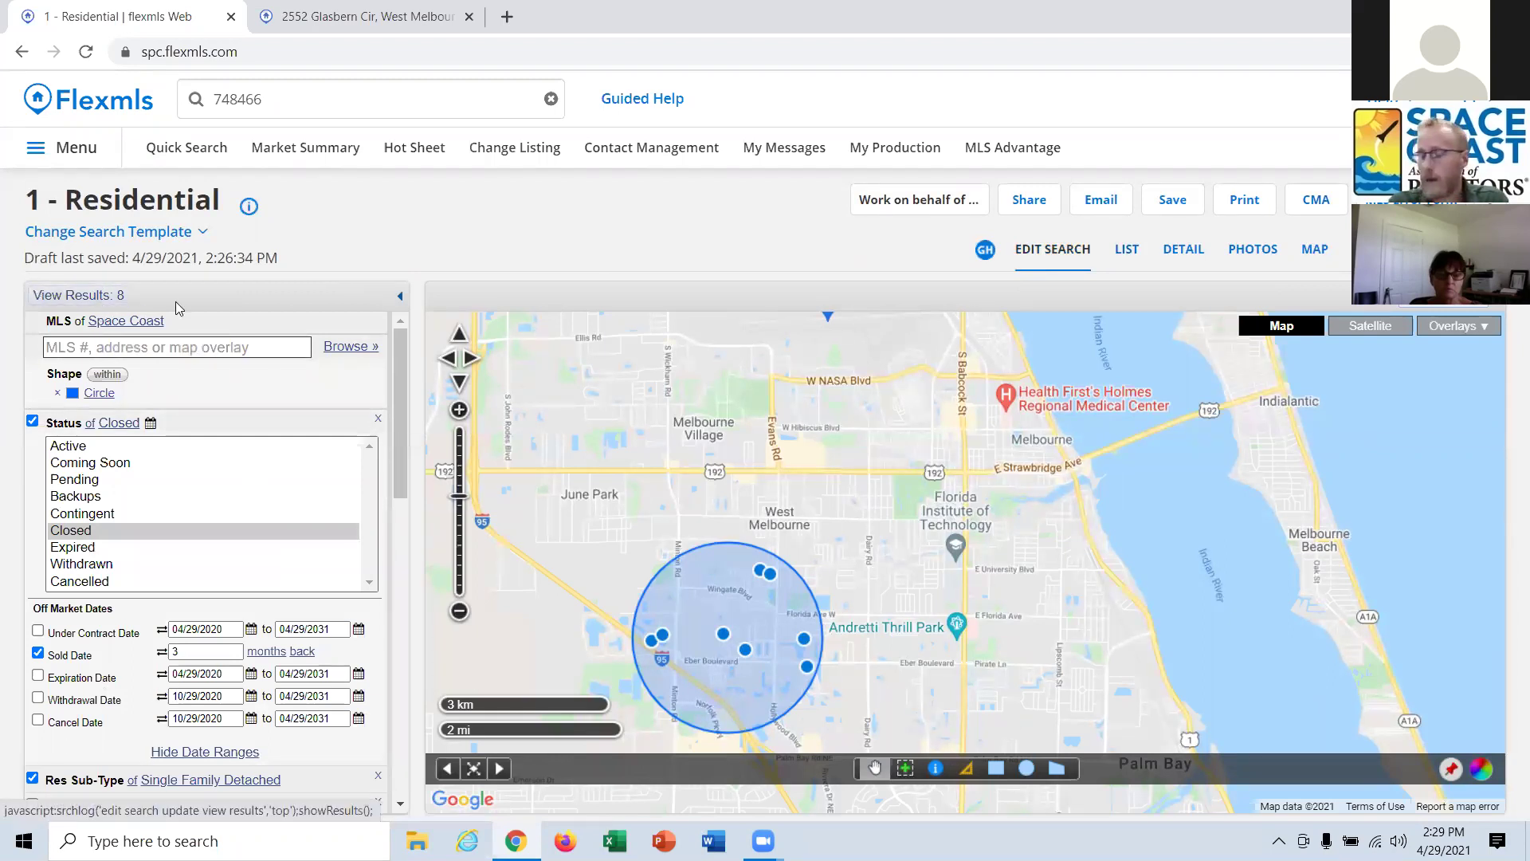
left_click(1127, 254)
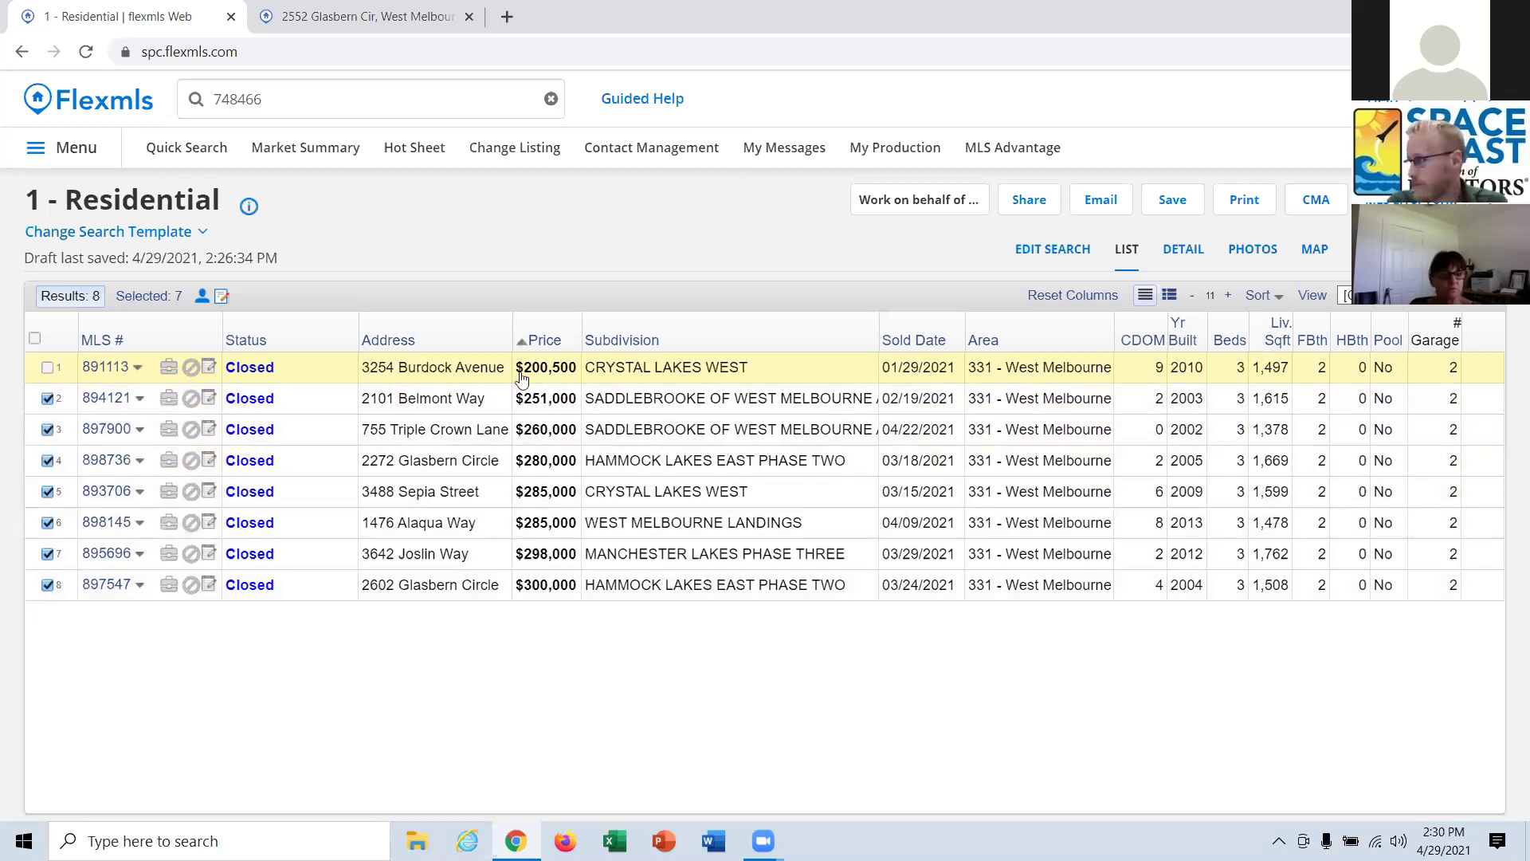
left_click(1319, 207)
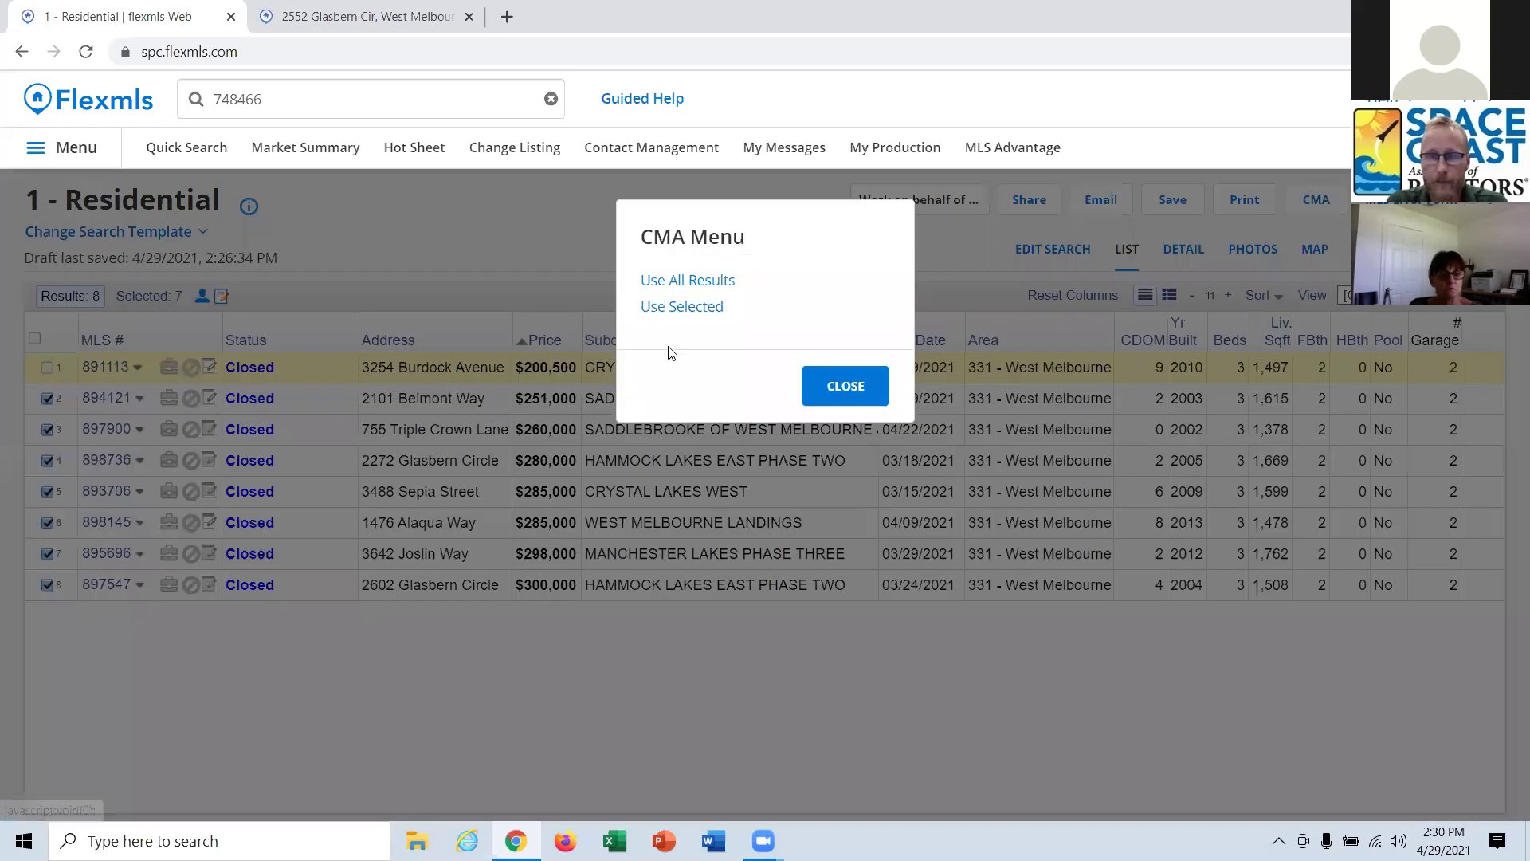
left_click(683, 307)
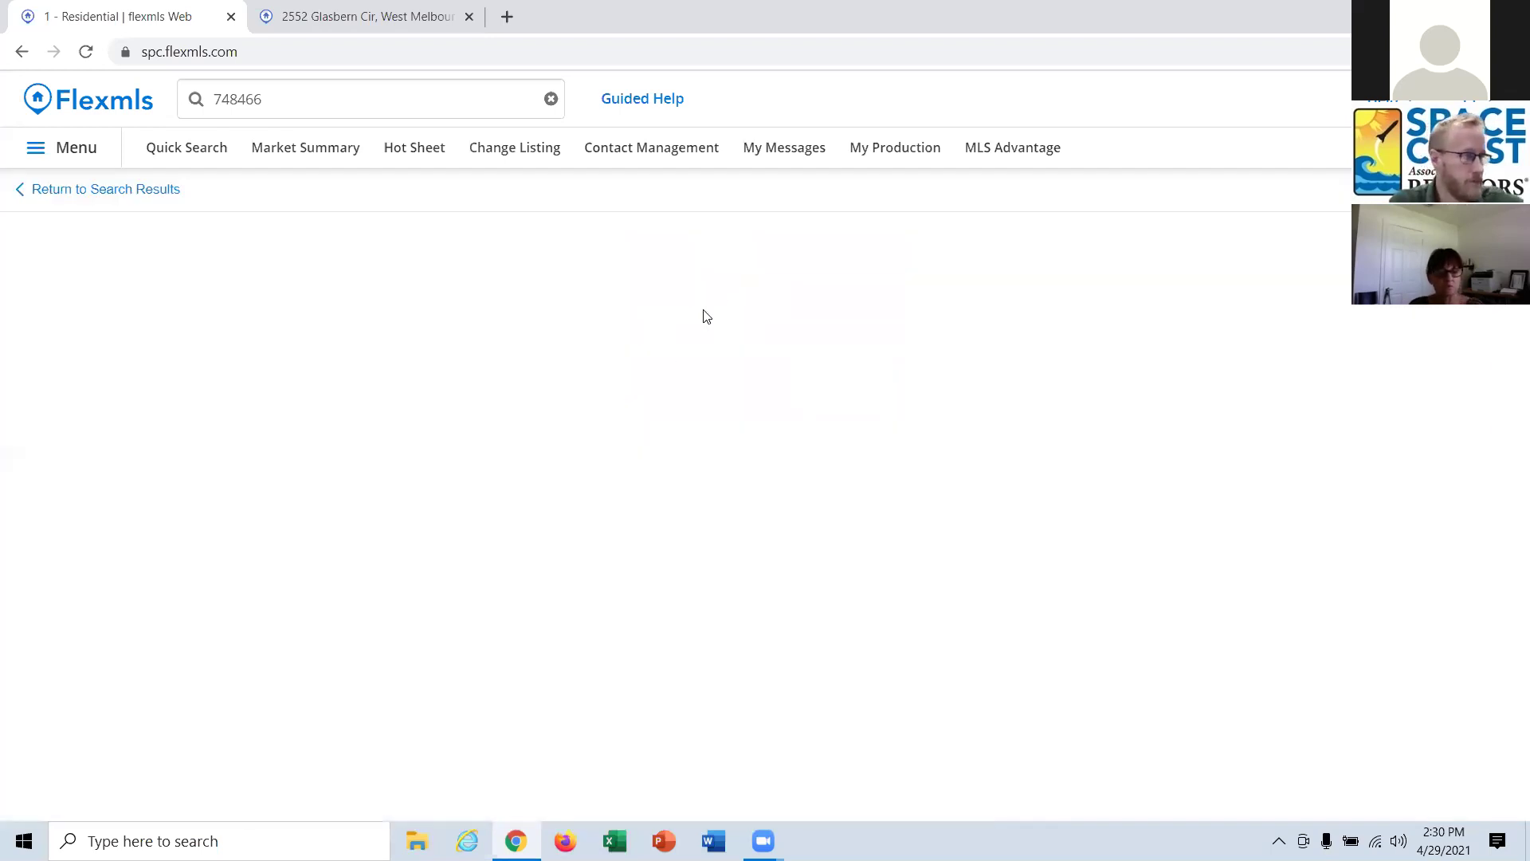
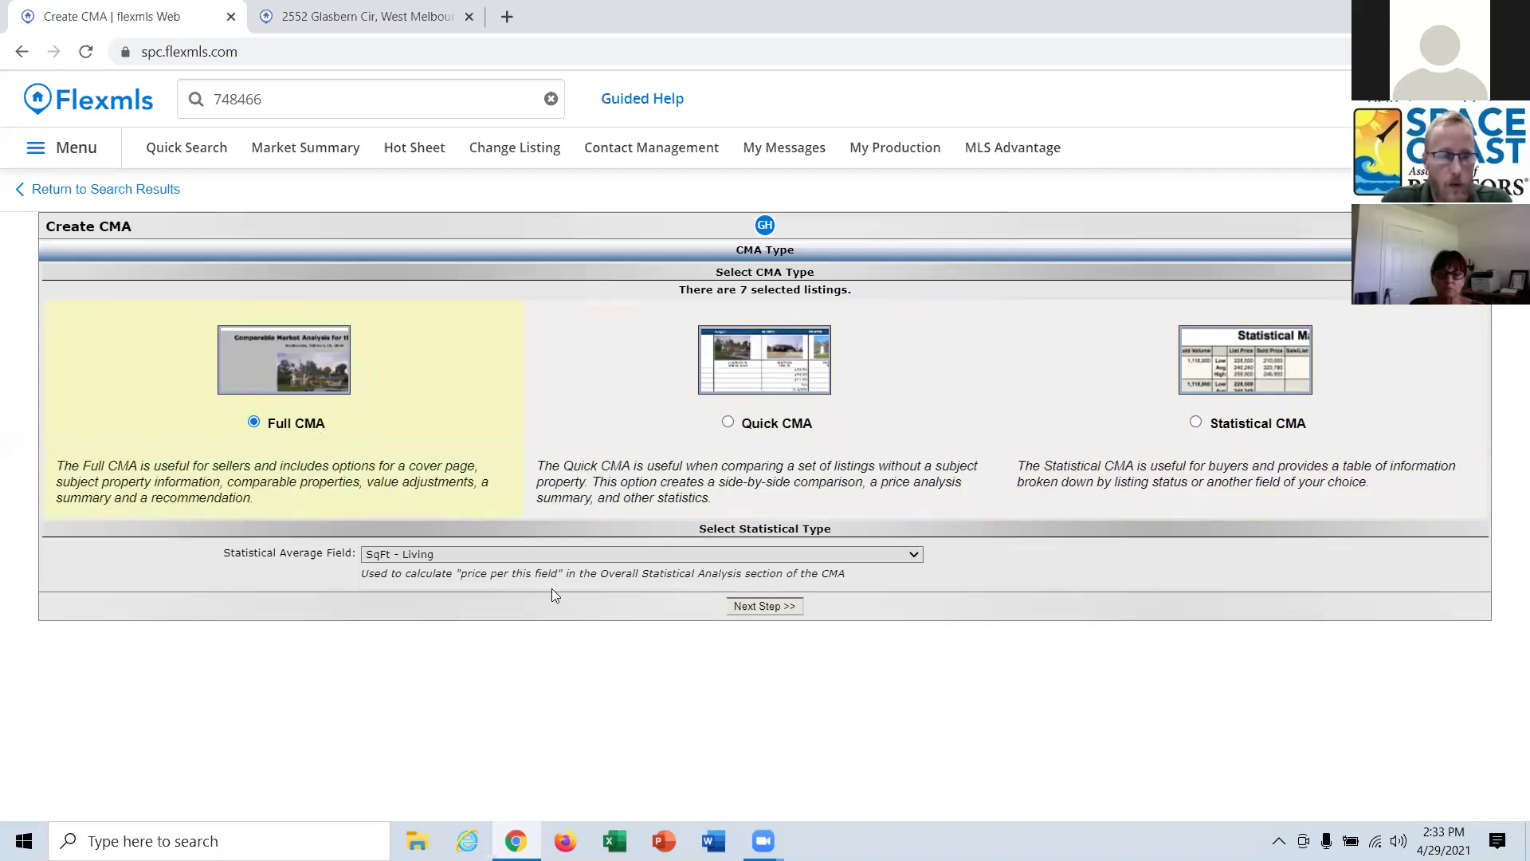
On the cover page, enter the client's name under For and choose Generic Card under By.
left_click(761, 607)
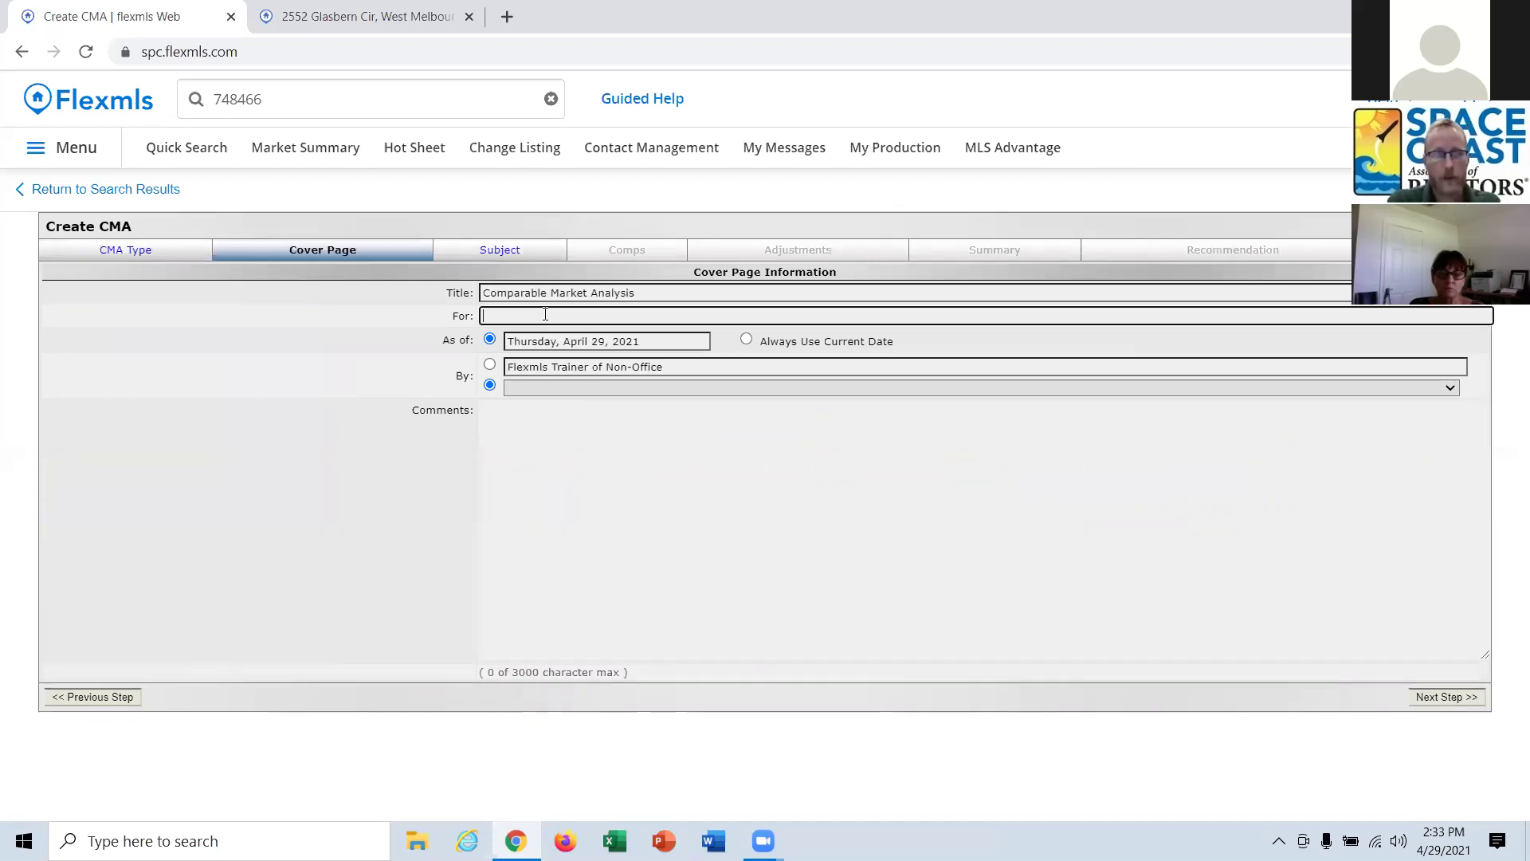
type("Luk")
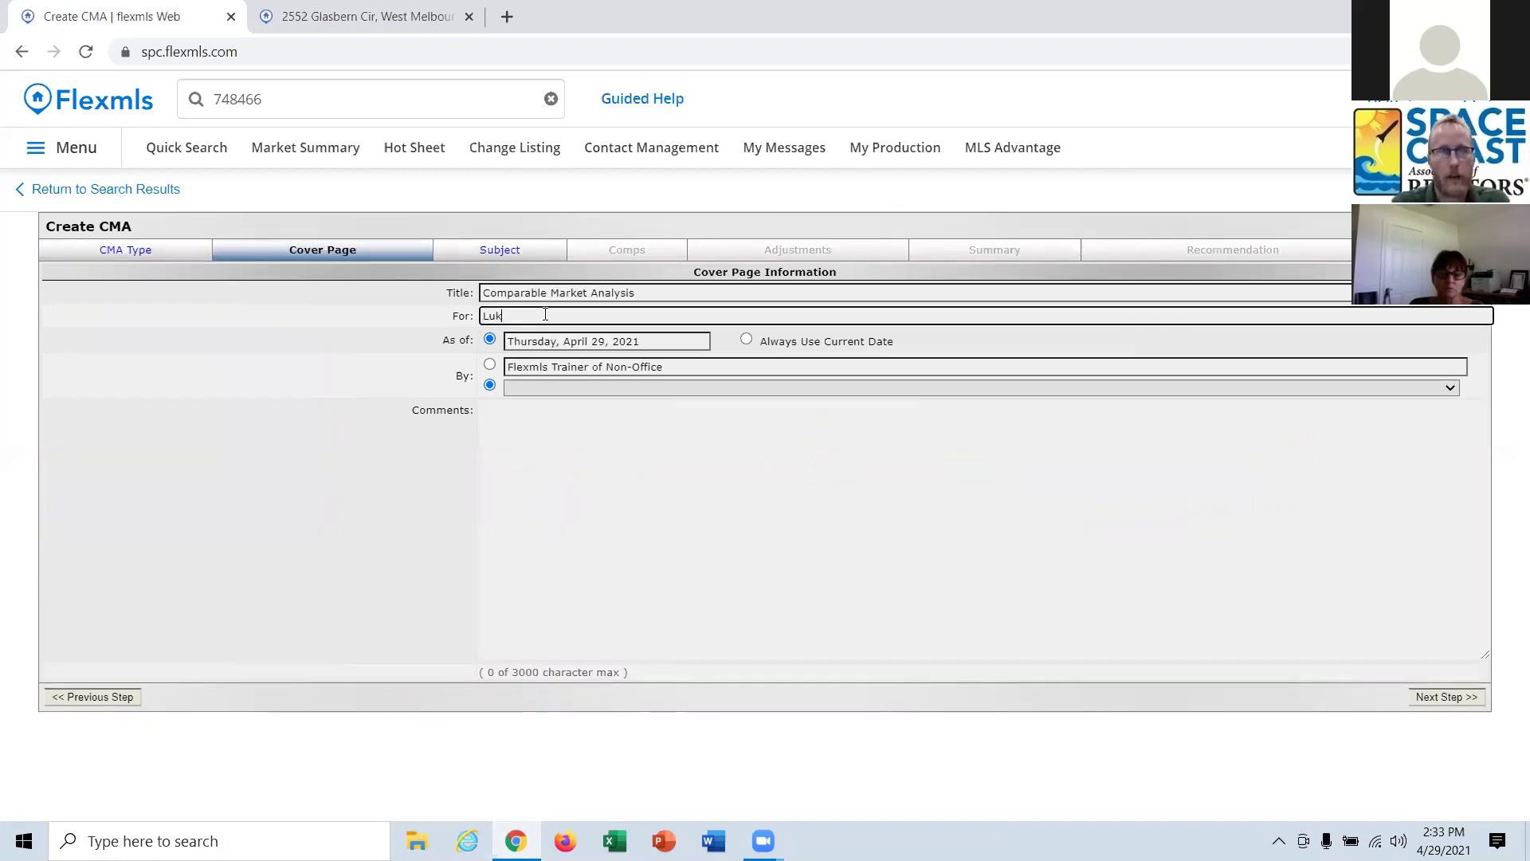
key("BackSpace")
type("e Skywalker")
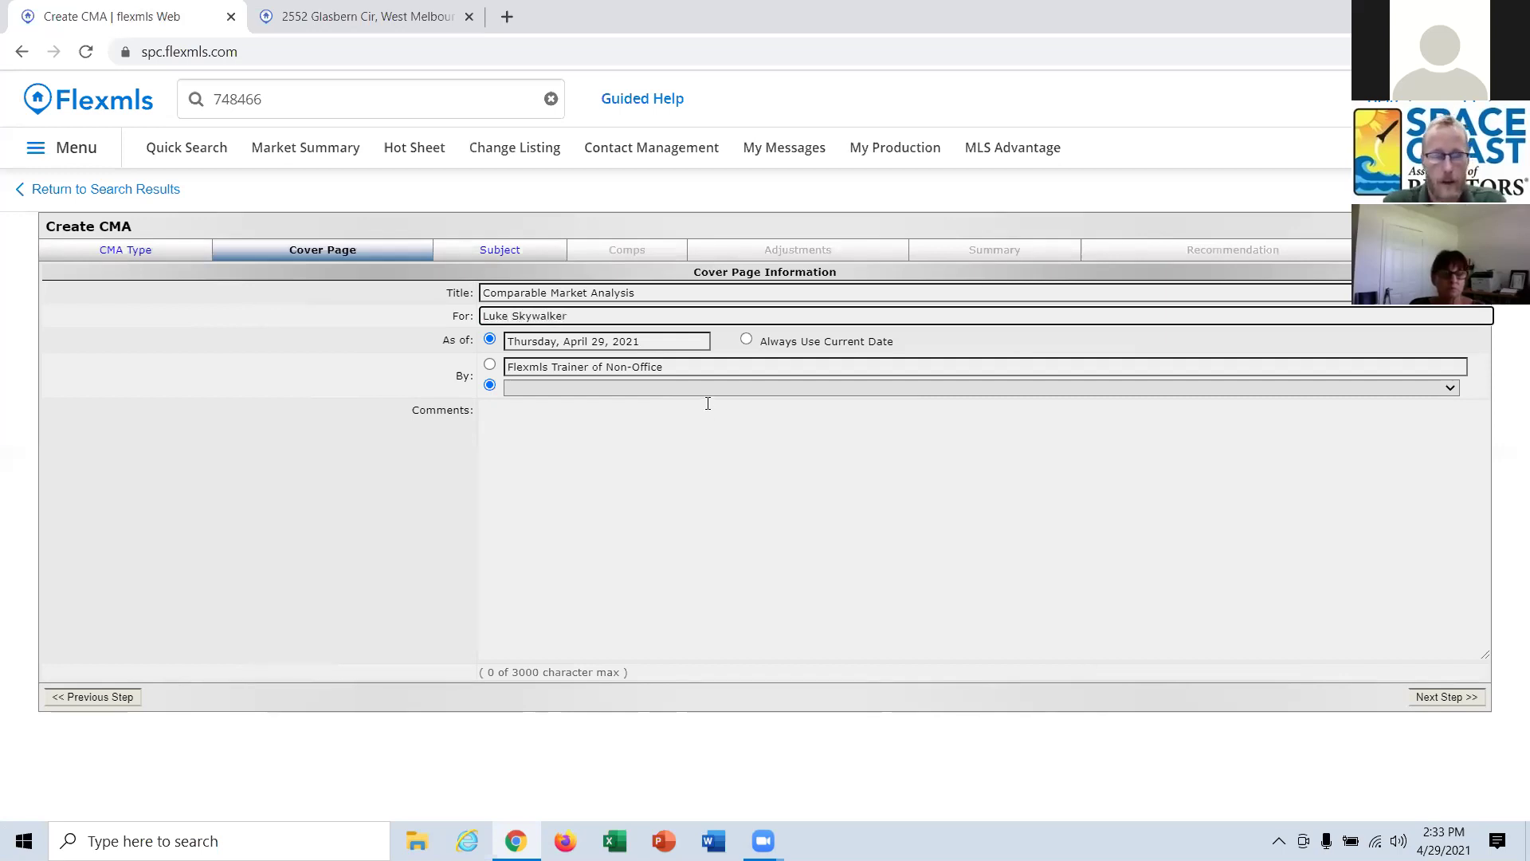
left_click(596, 392)
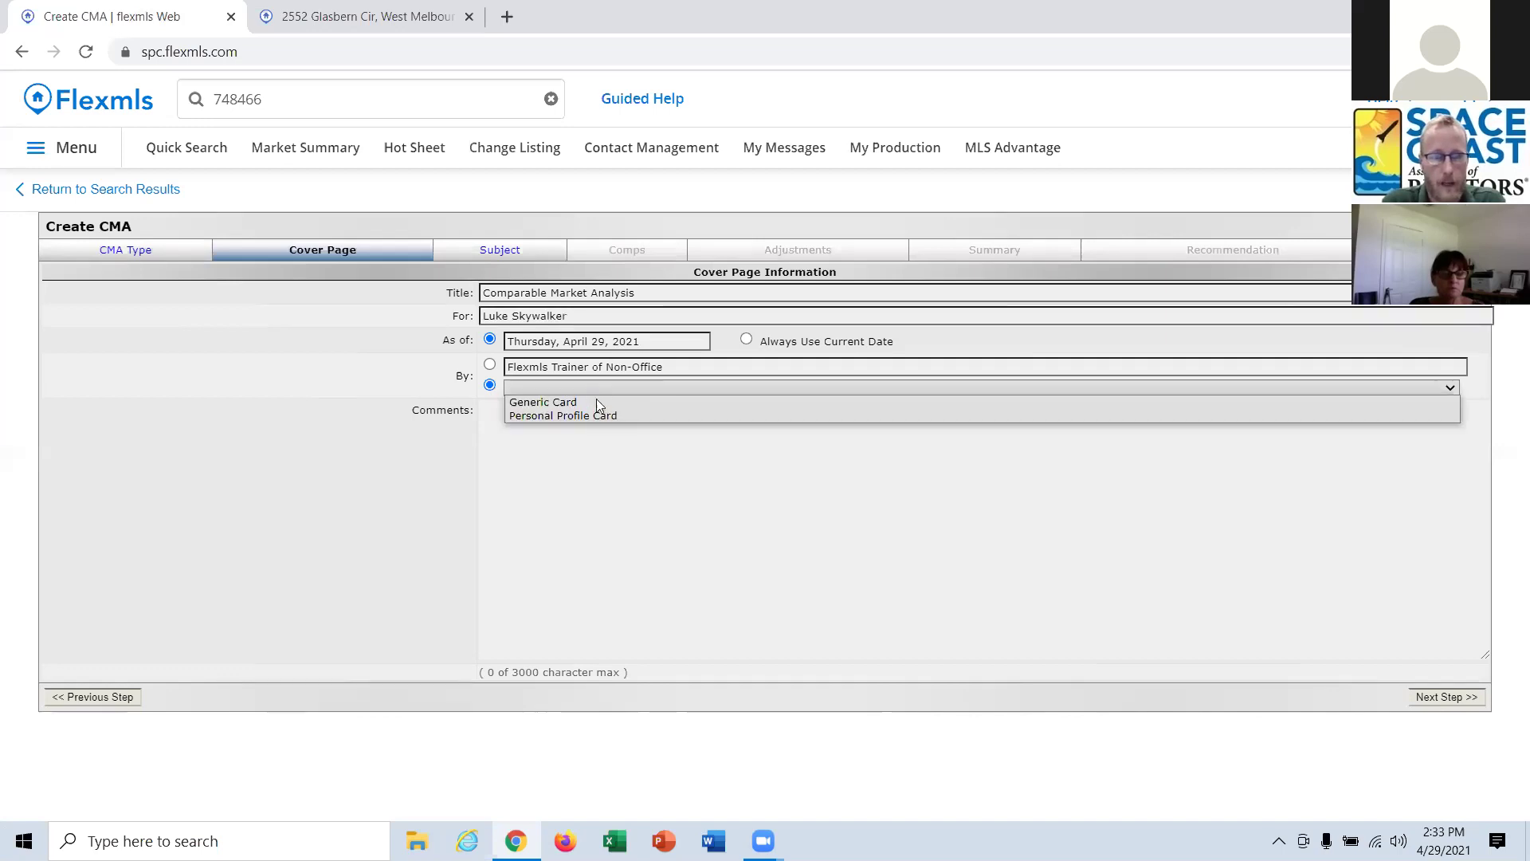
left_click(594, 405)
left_click(594, 407)
type("H")
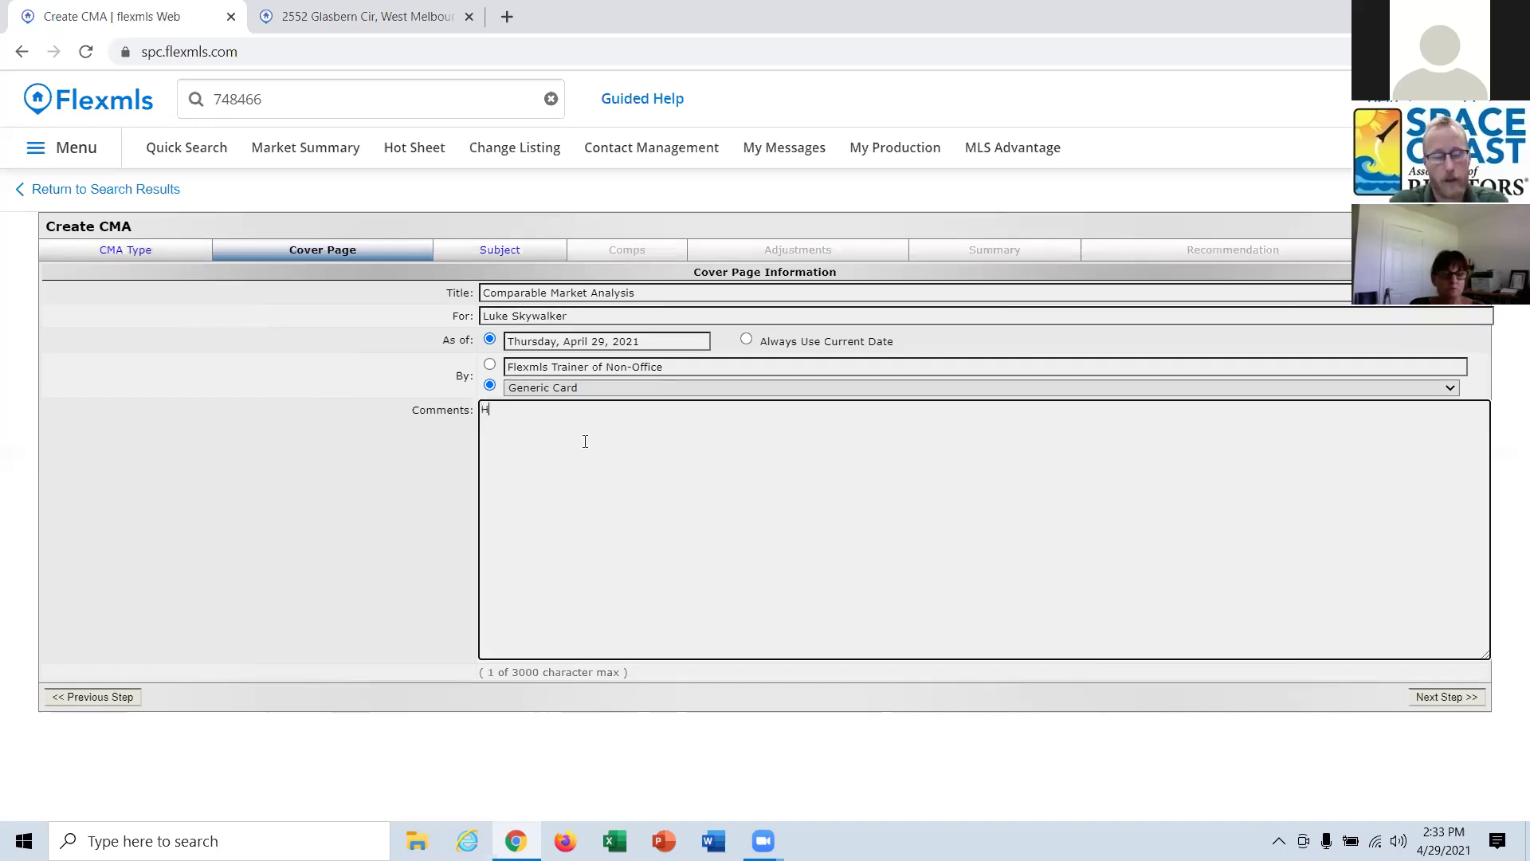
type("ere ")
type("id s")
type("s")
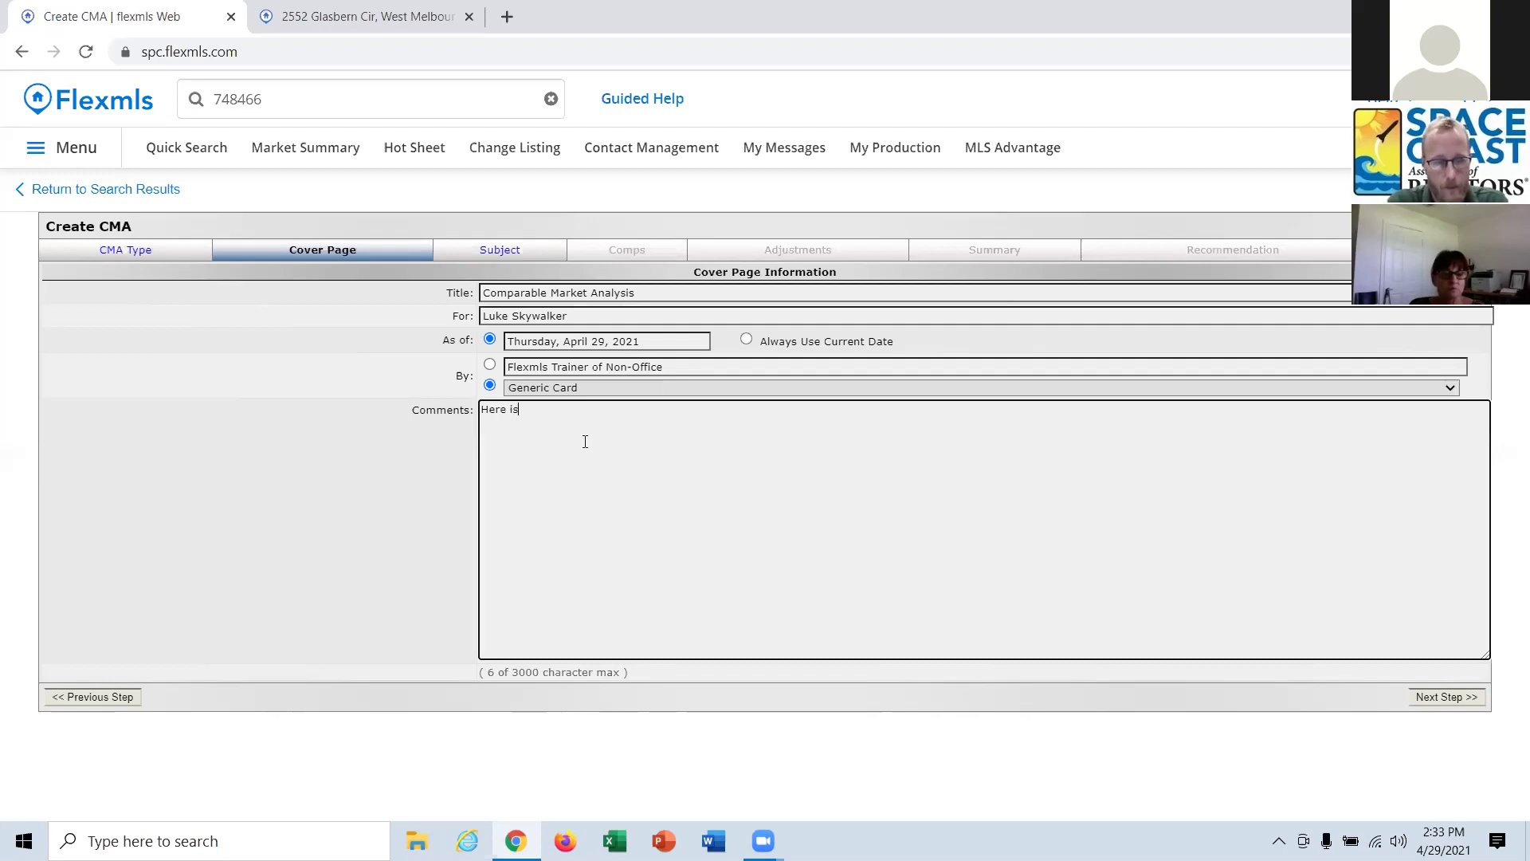
type(" a CMA for your house at")
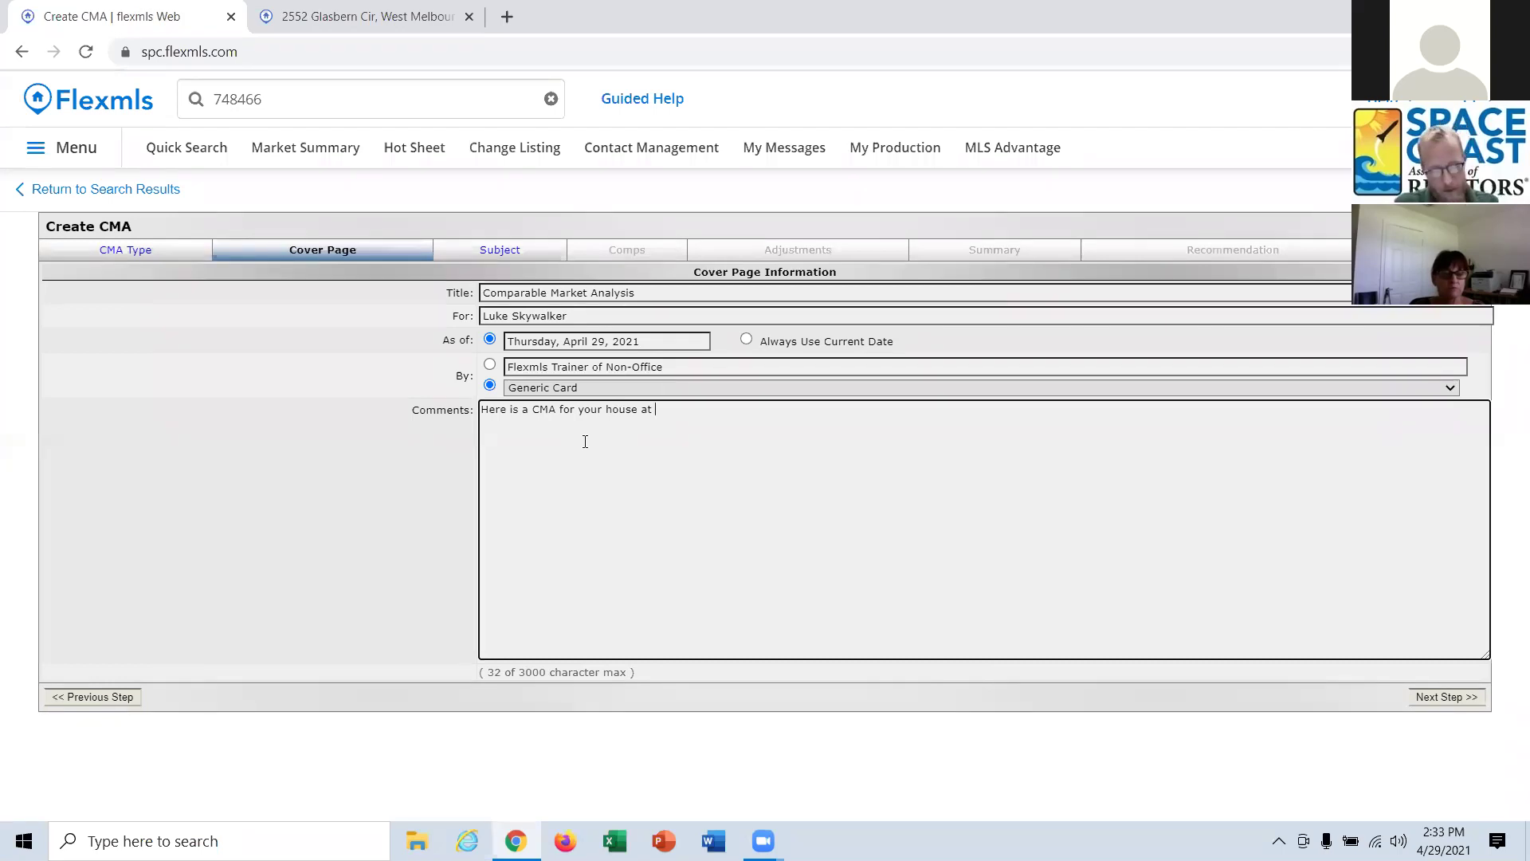
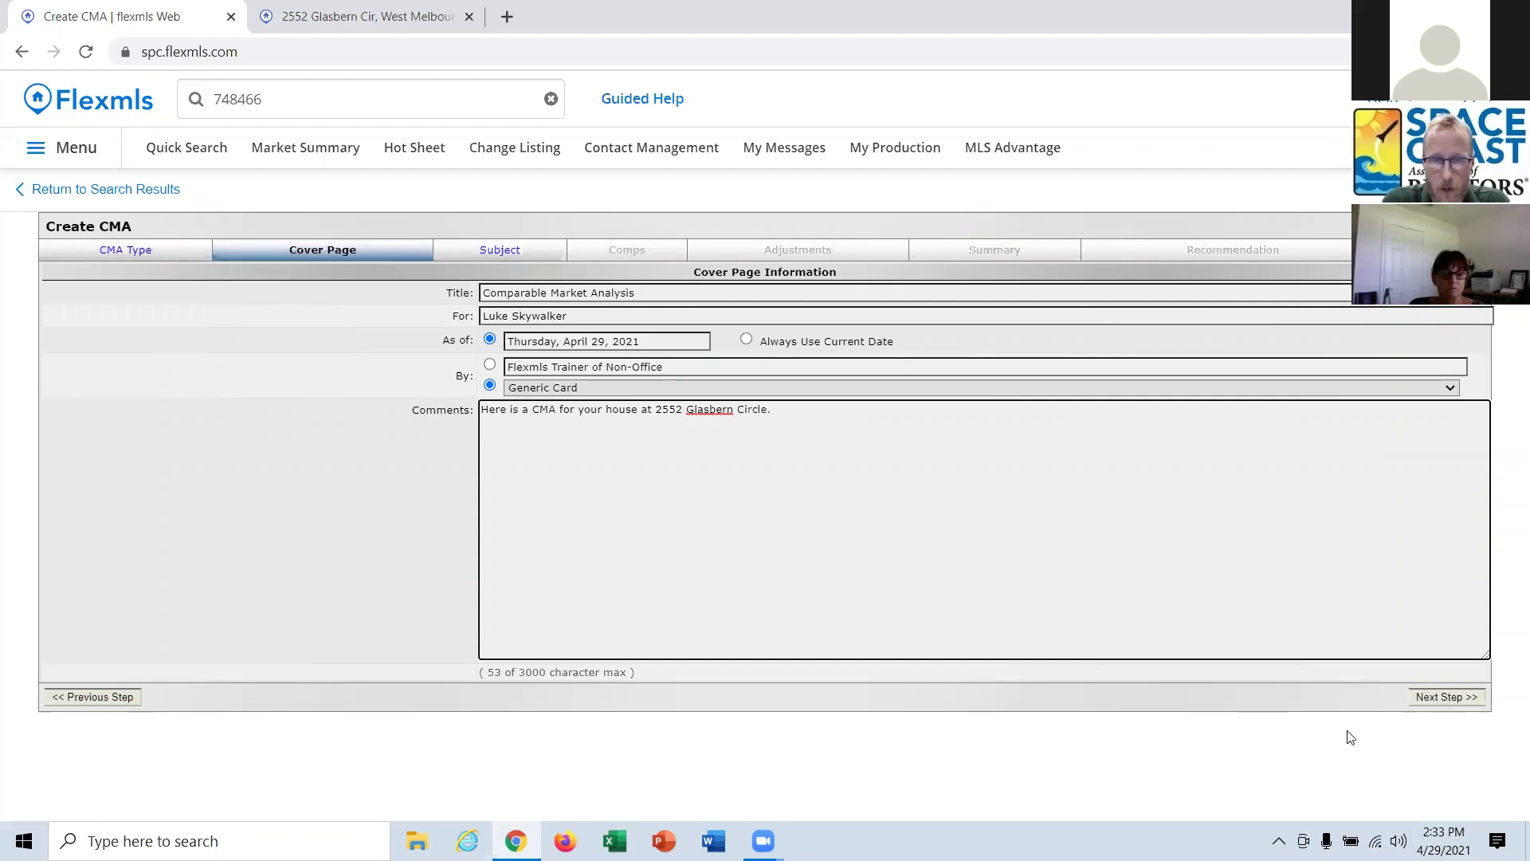
left_click(1469, 703)
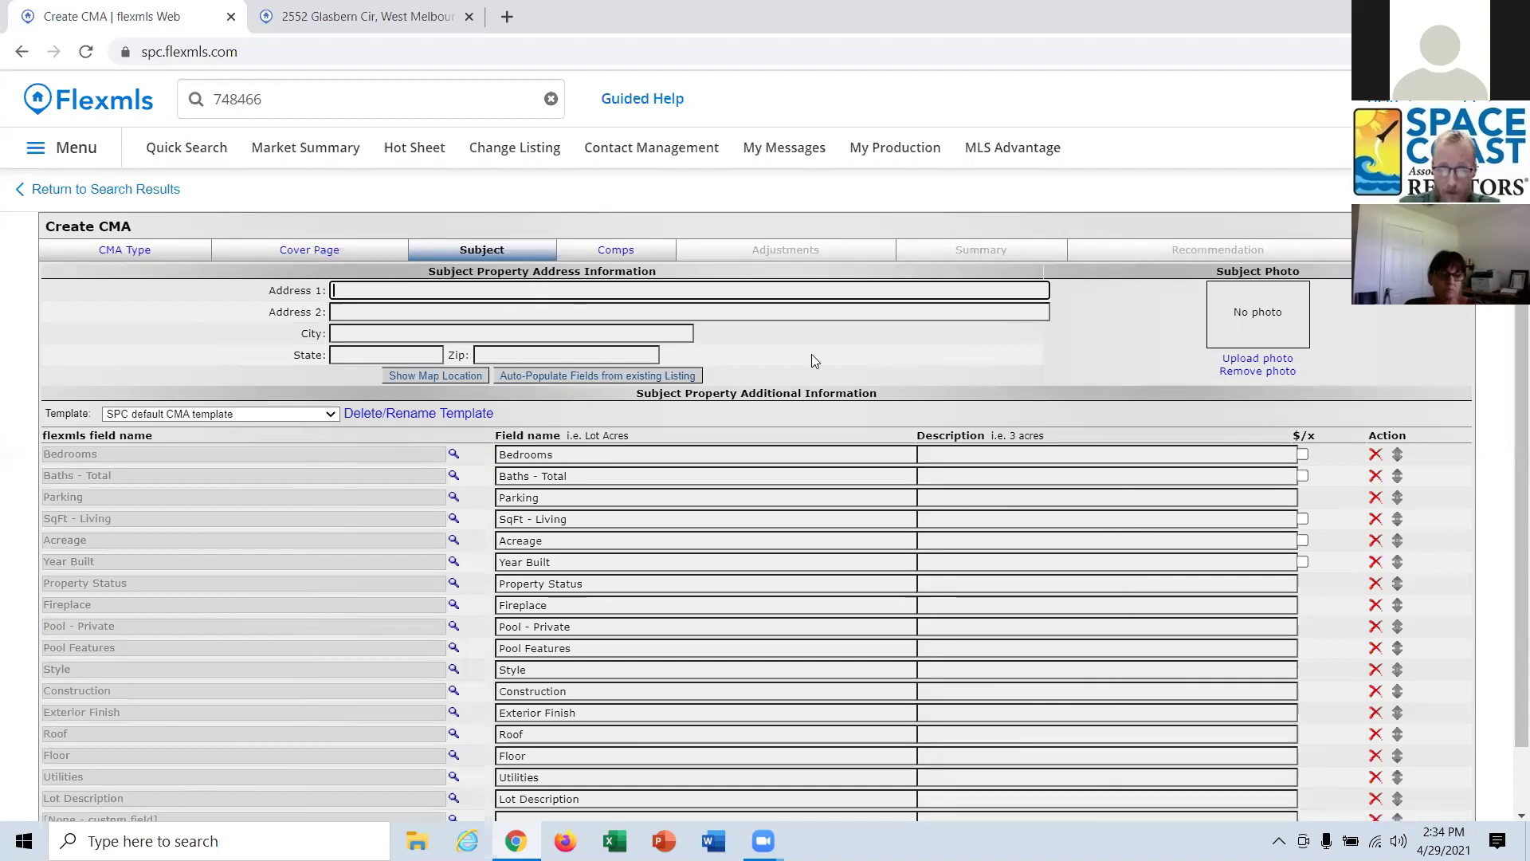
scroll(1072, 556, "down", 1)
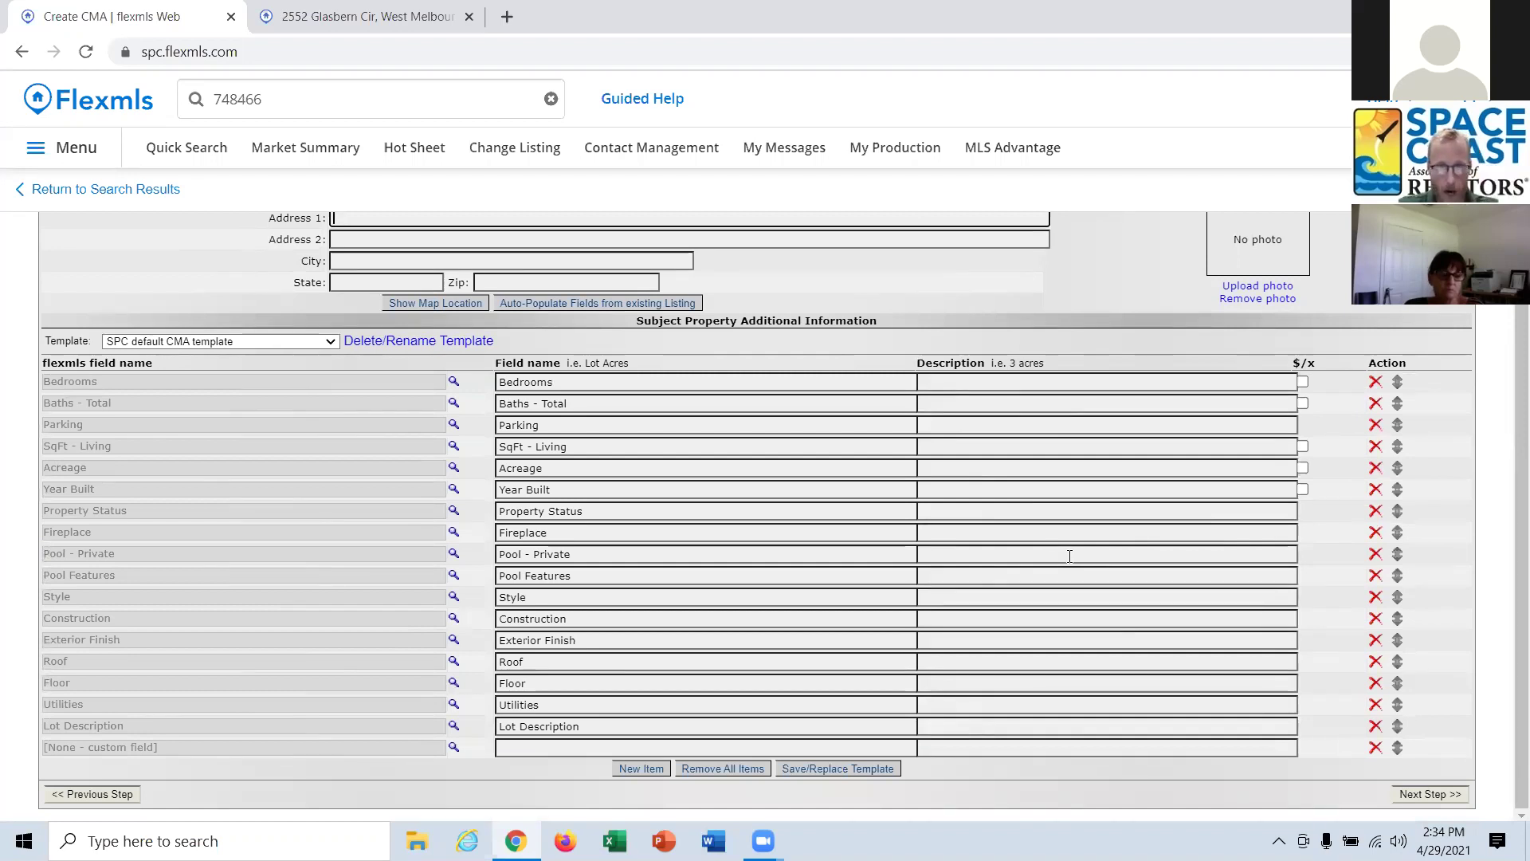
scroll(1049, 573, "up", 1)
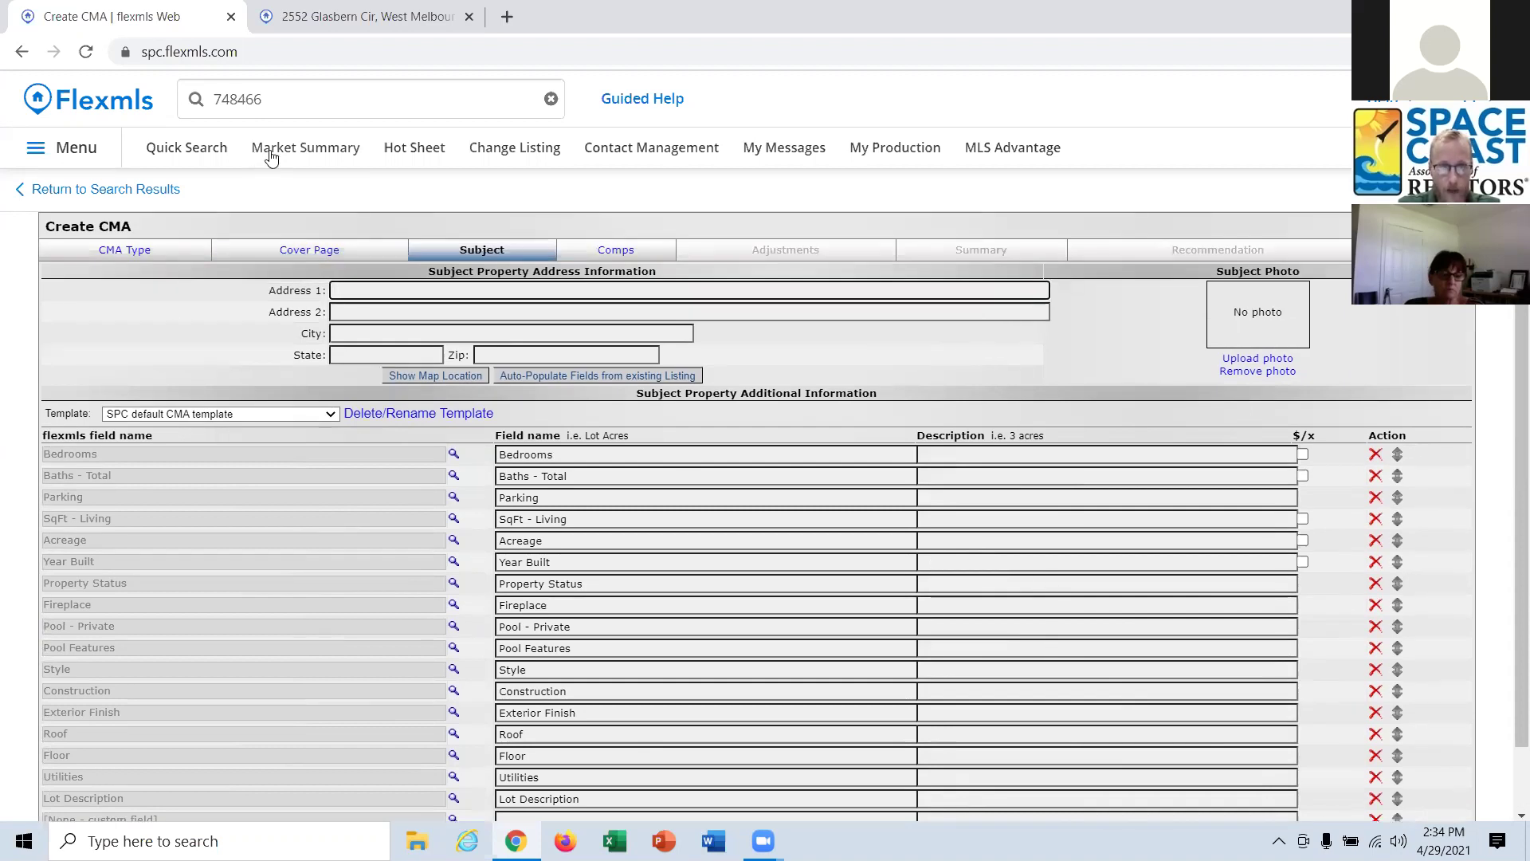
left_click(342, 103)
key("BackSpace")
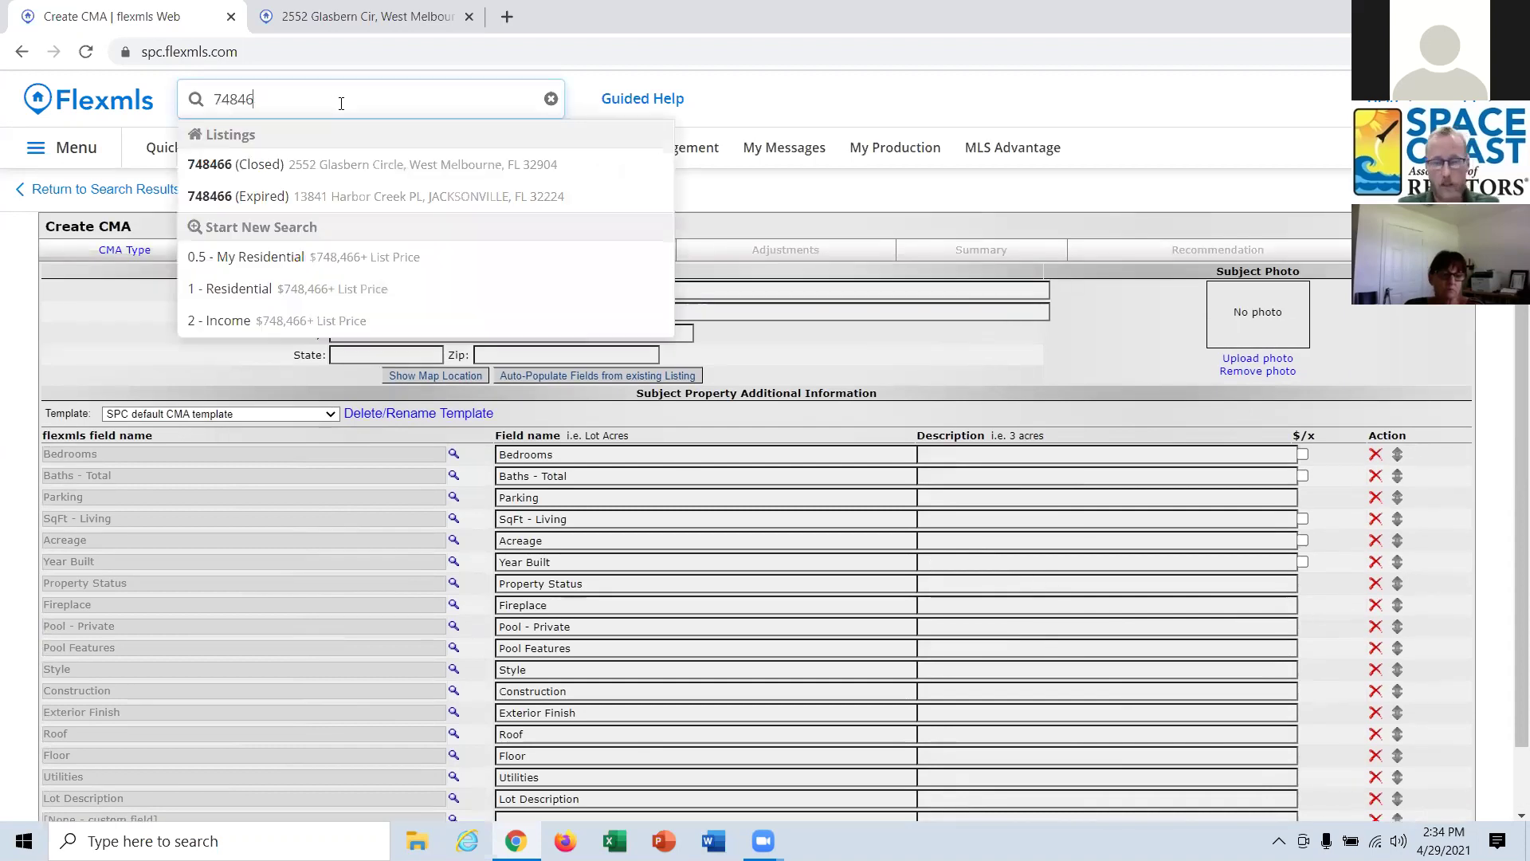
key("BackSpace")
key("BackSpace")
key("BackSpace")
key("BackSpace")
key("BackSpace")
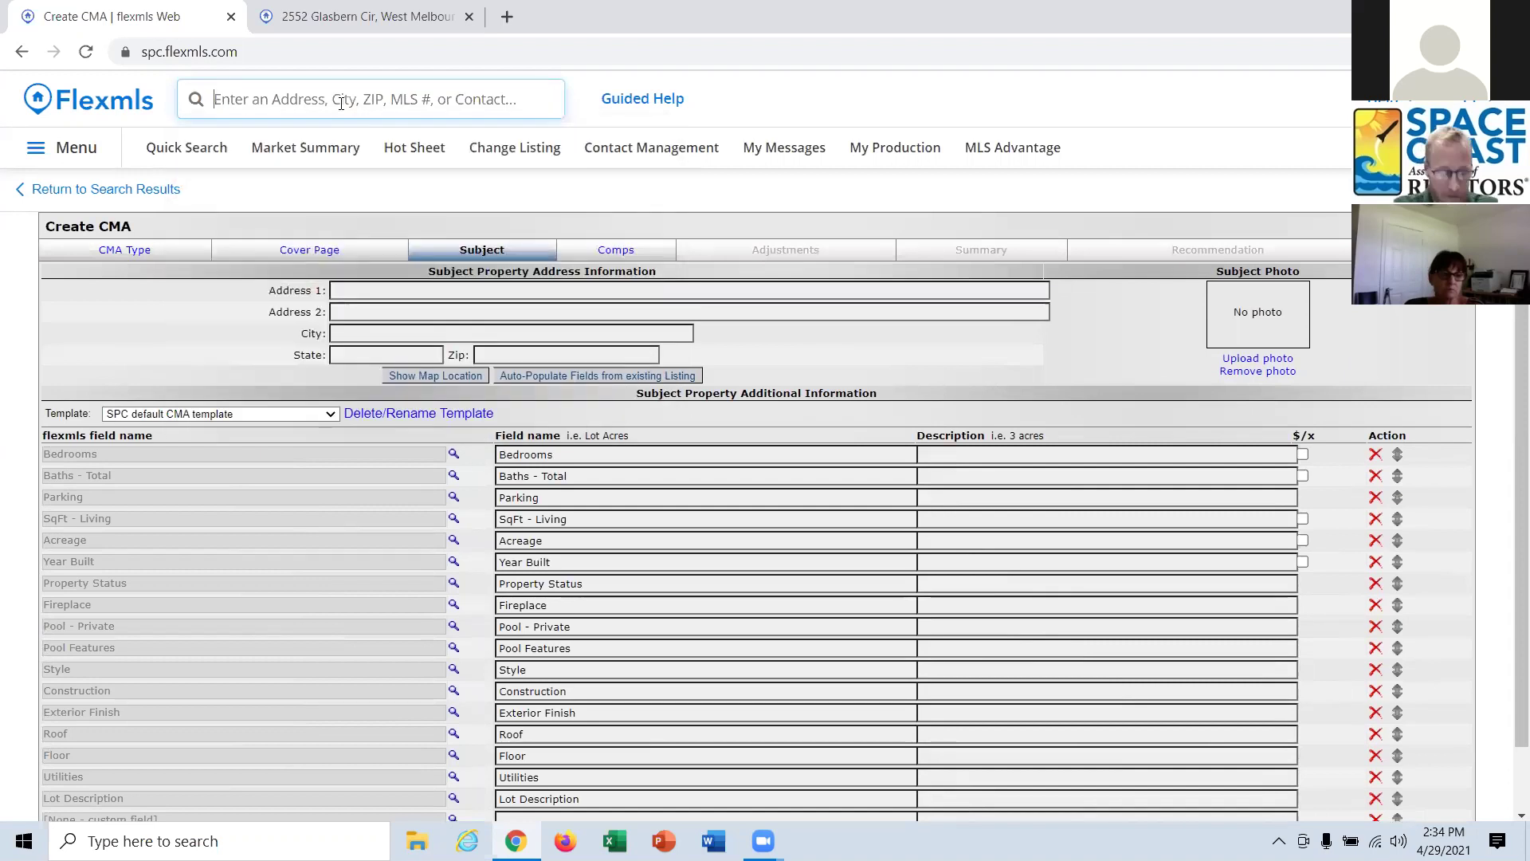
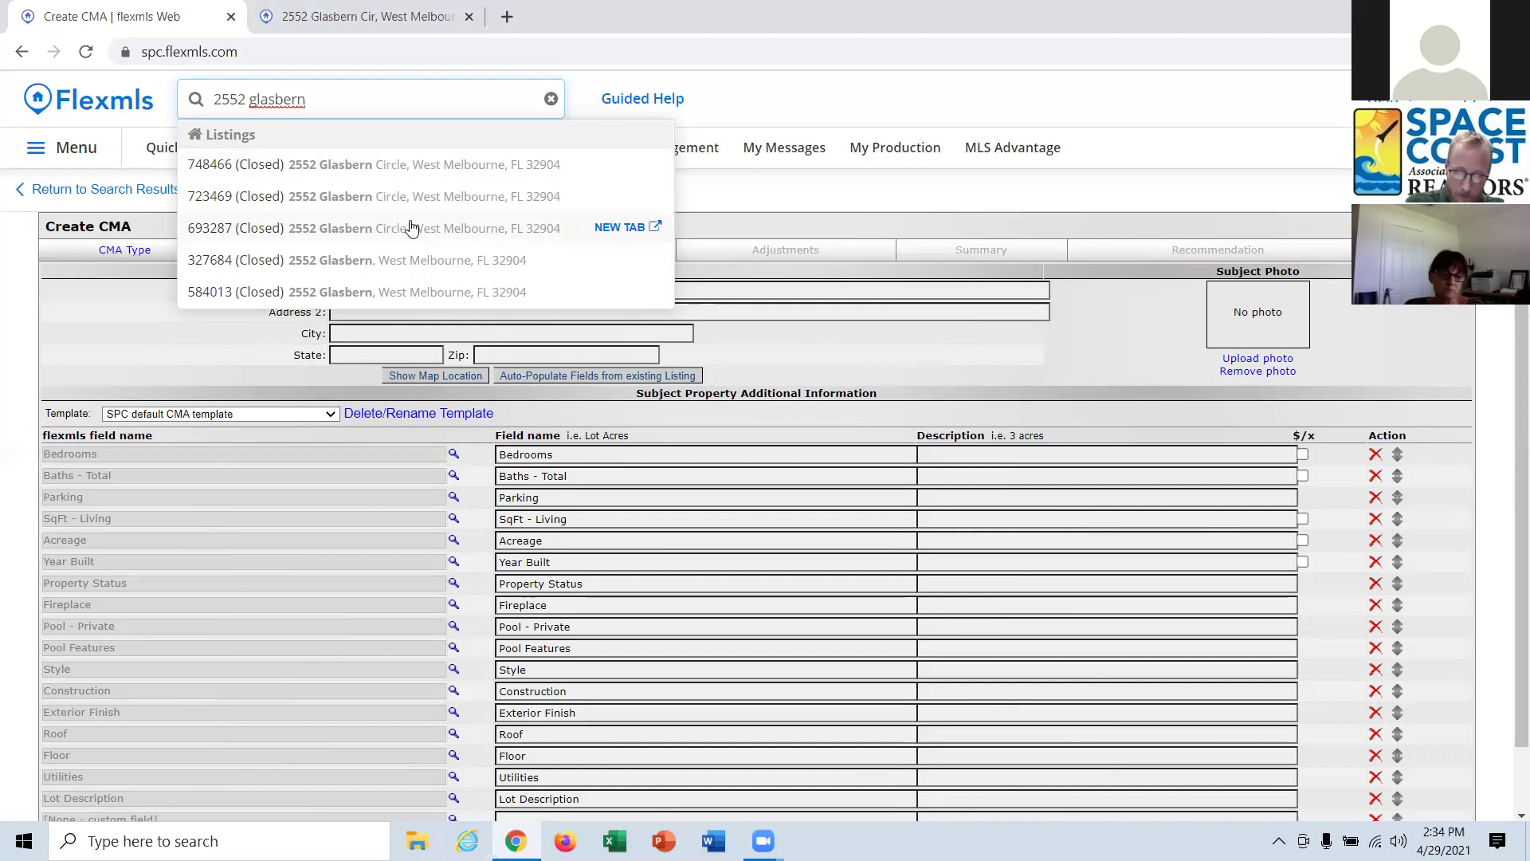
left_click(412, 228)
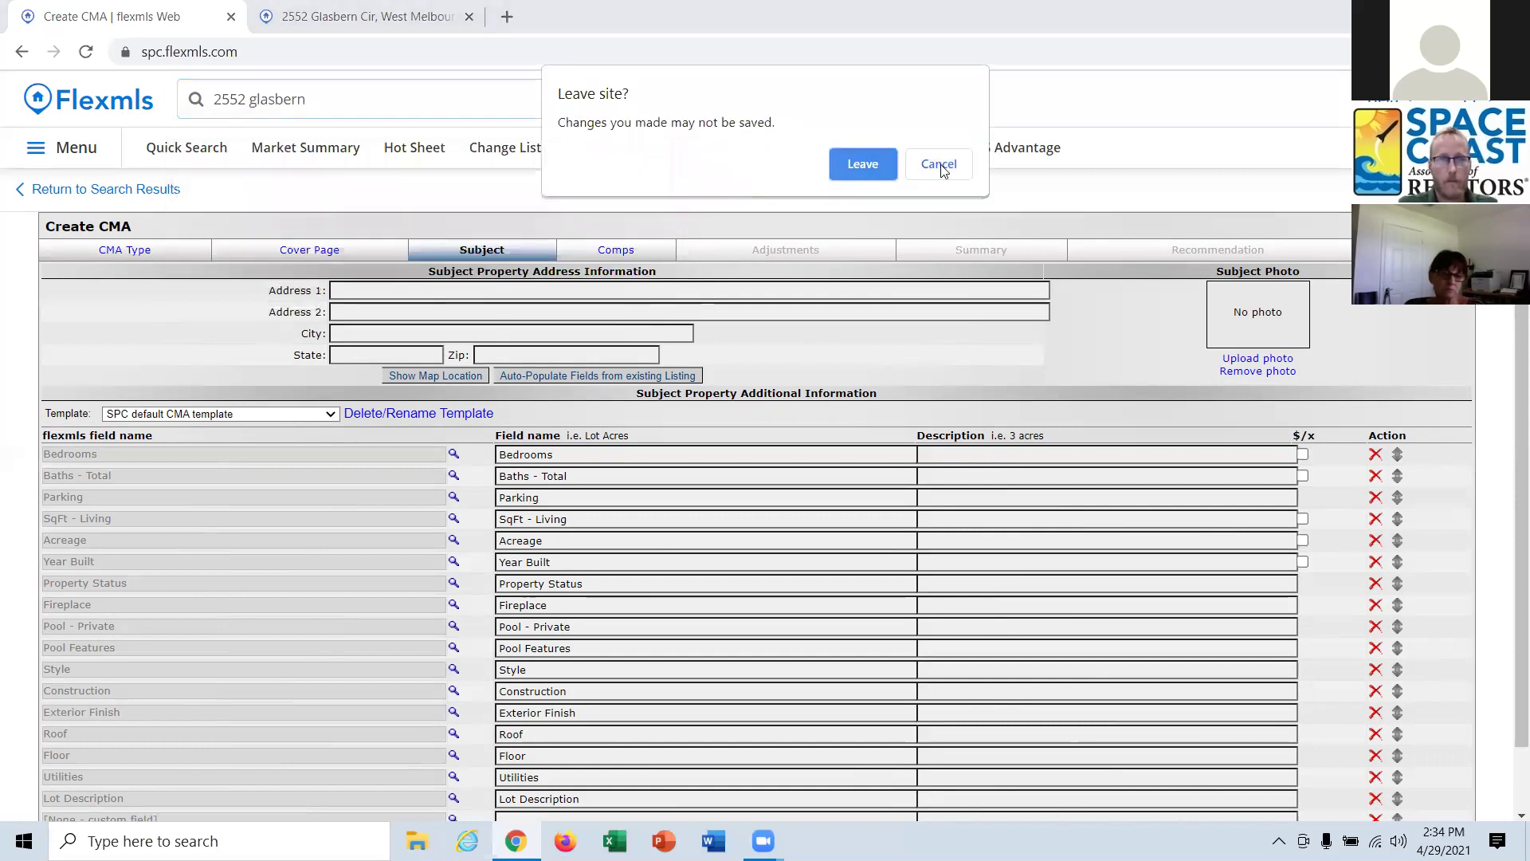
left_click(939, 165)
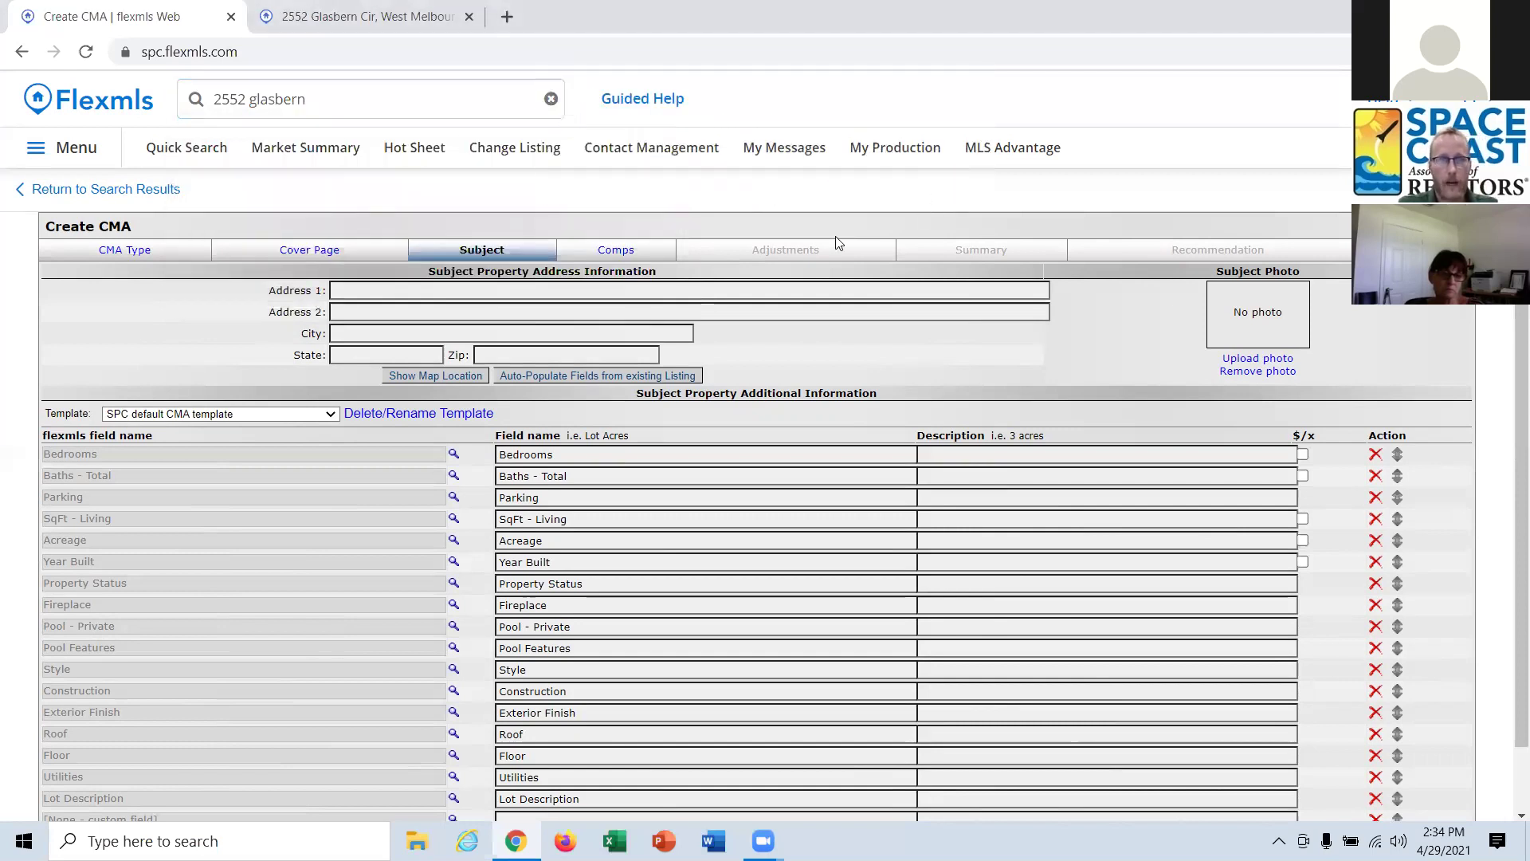
Auto-populate the subject property from Space Coast listing 748466.
left_click(607, 379)
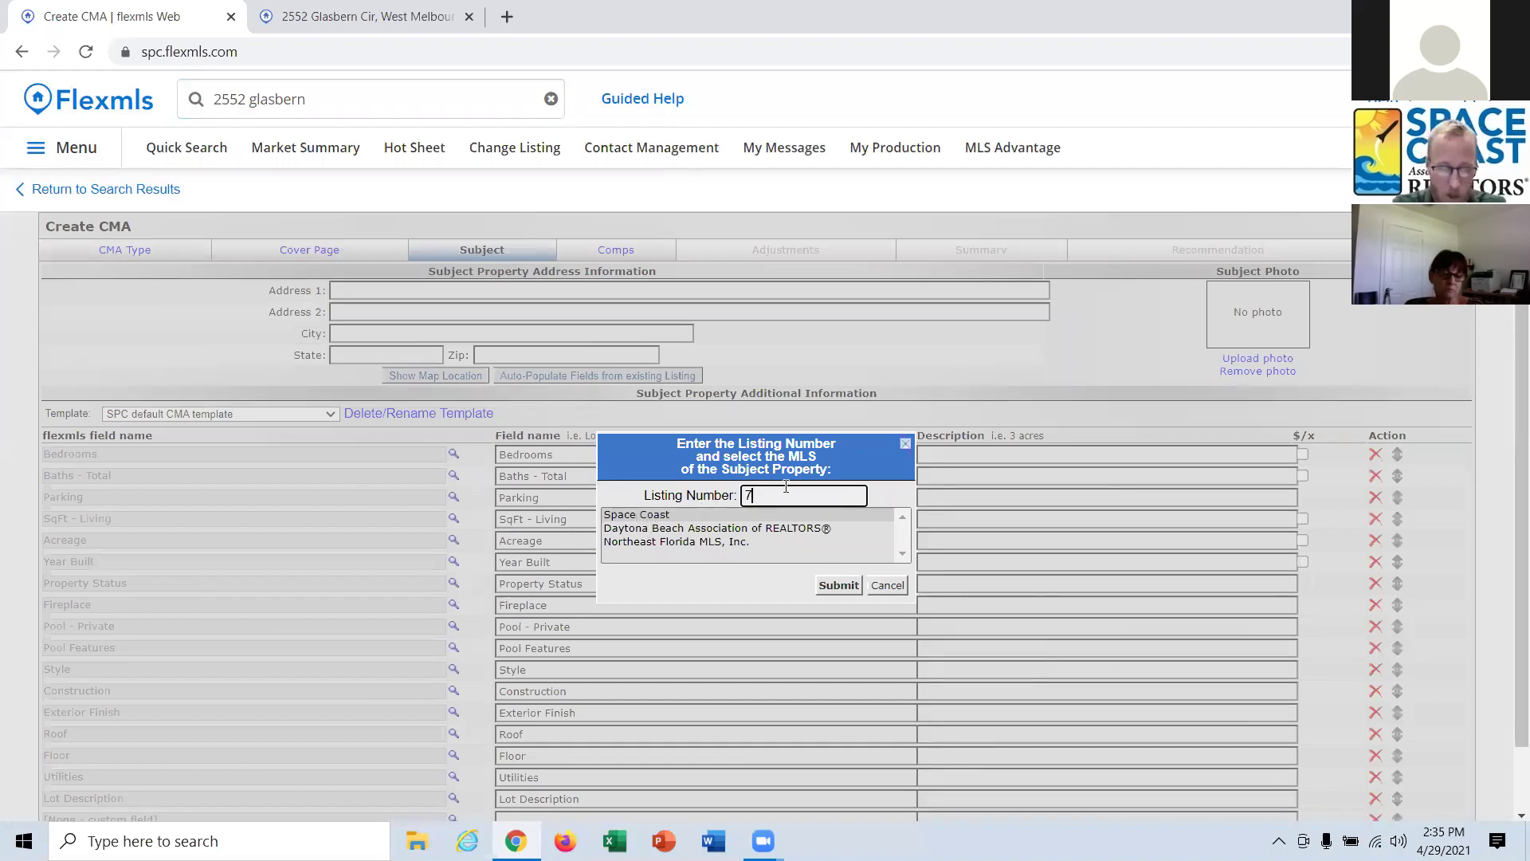
type("748466")
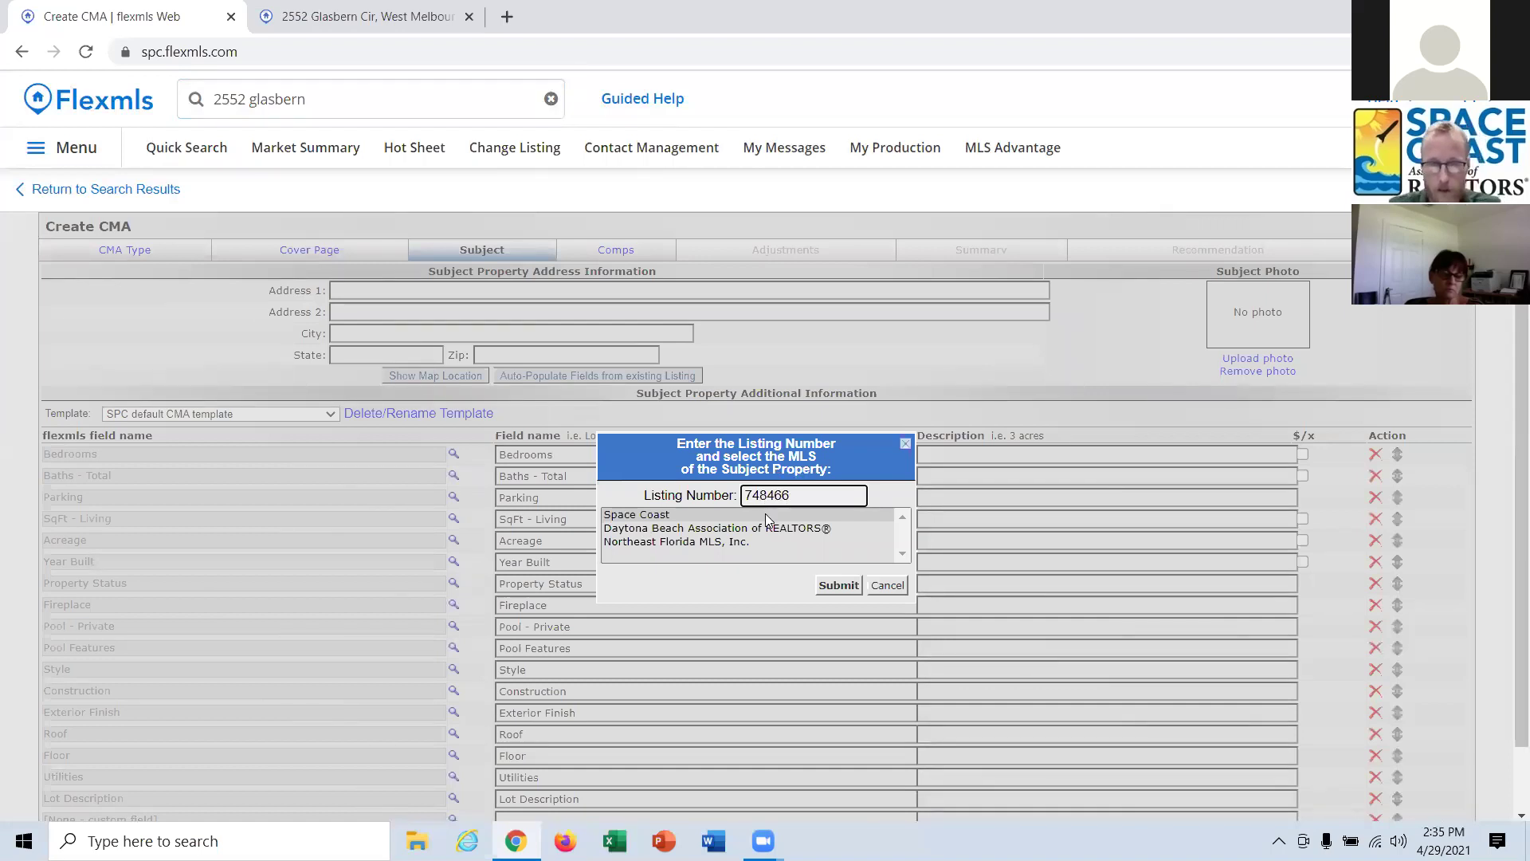
left_click(839, 584)
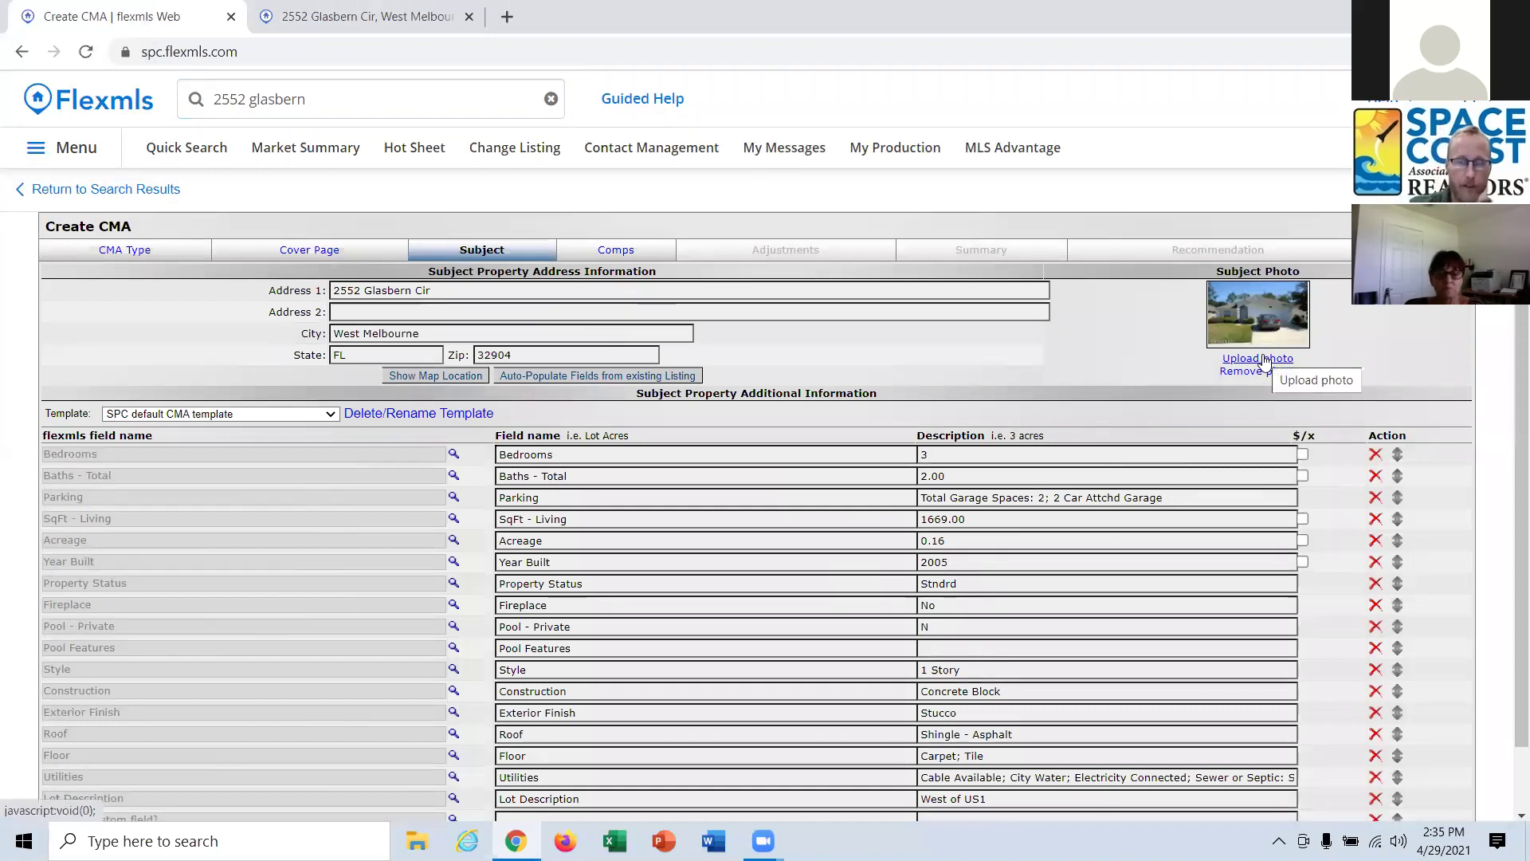
Retype the subject's Bedrooms value, leaving it at 3.
scroll(1010, 384, "down", 1)
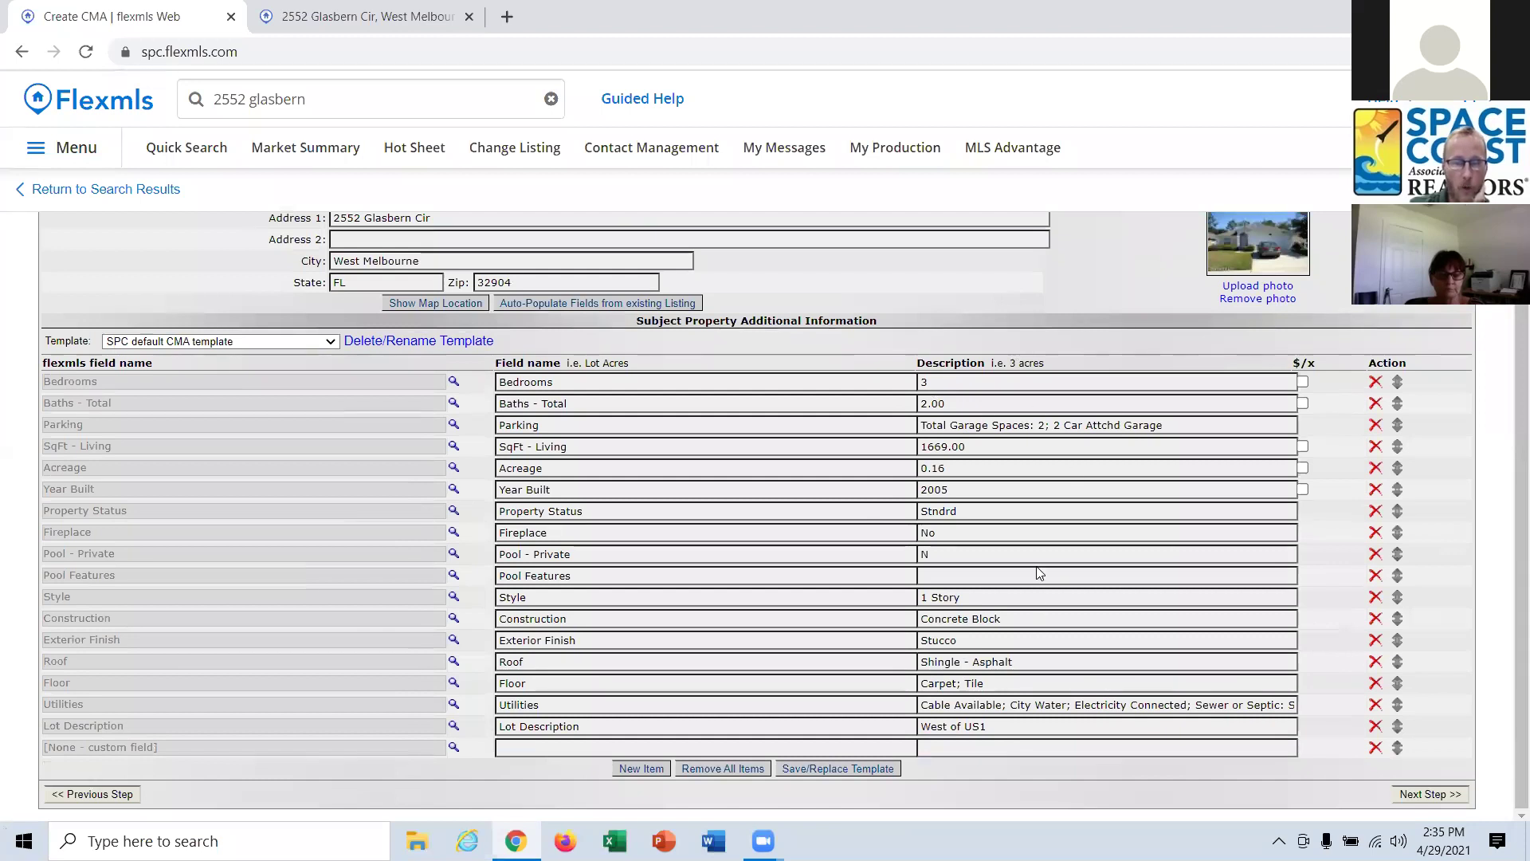
double_click(922, 380)
type("4")
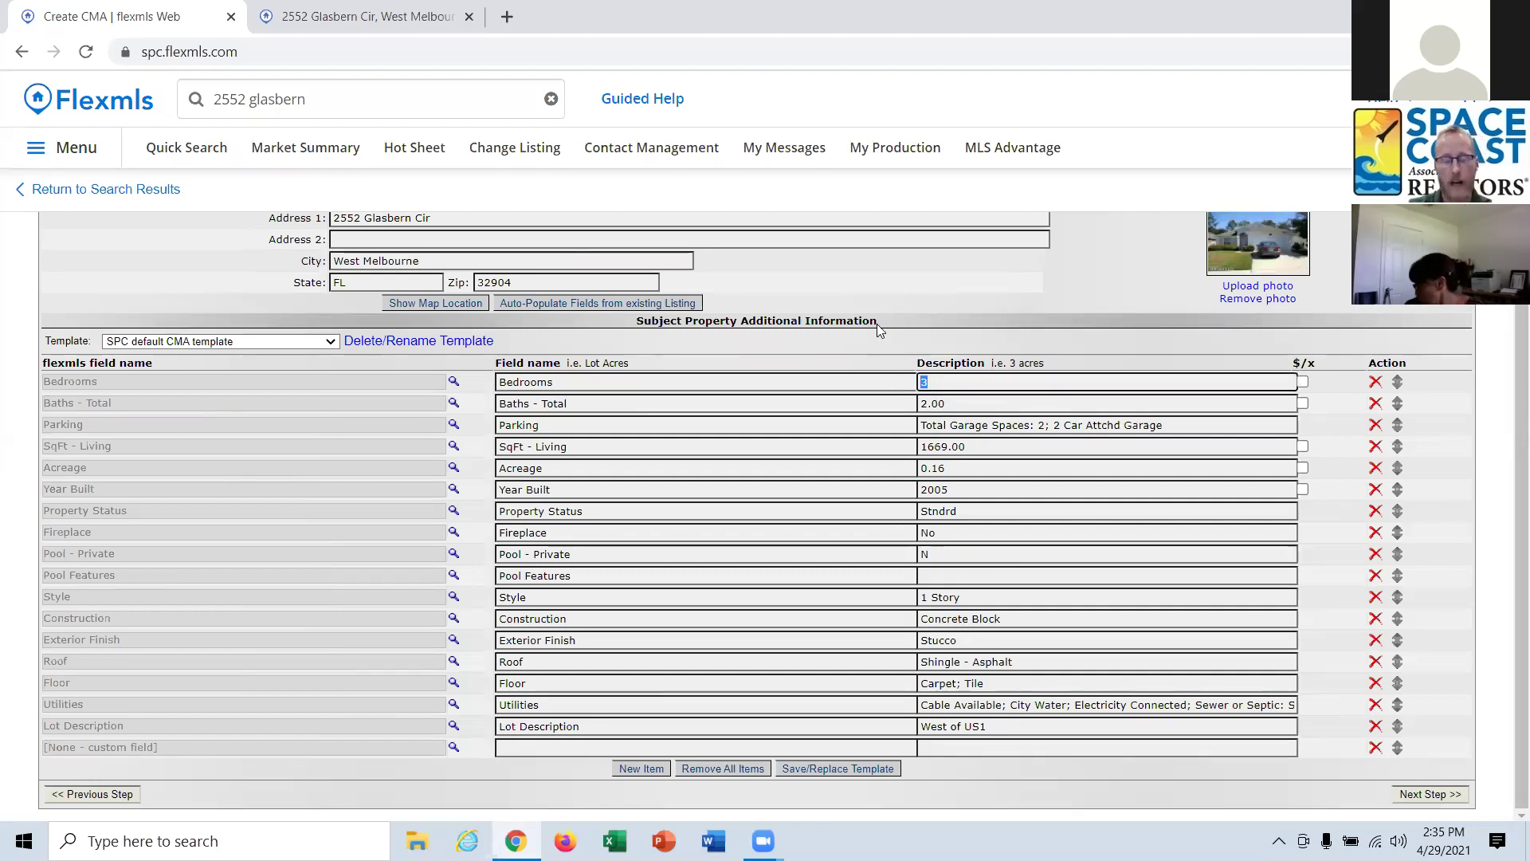
key("BackSpace")
type("3")
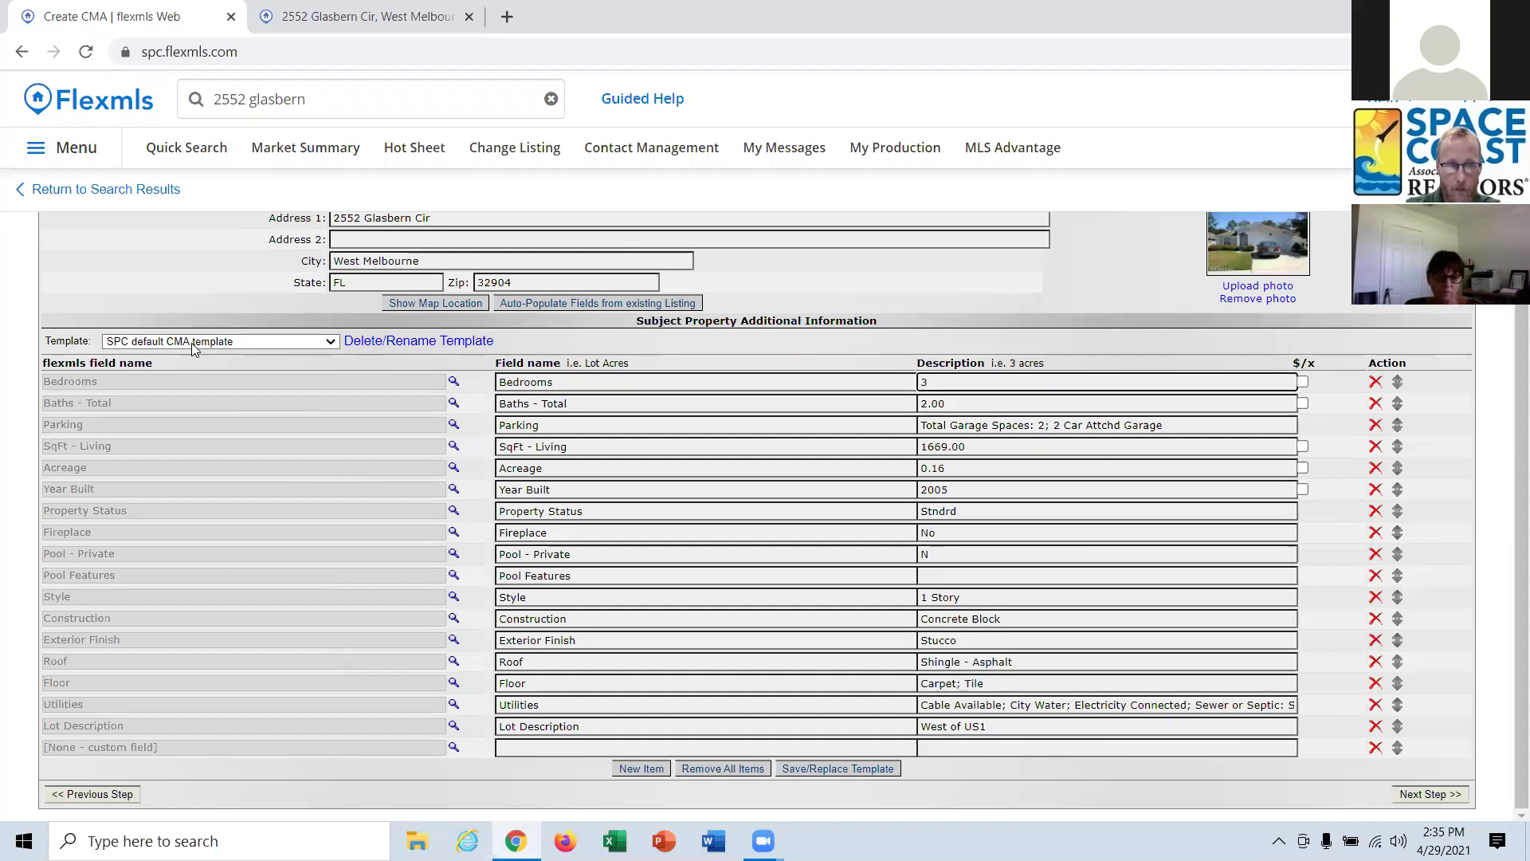
Keep the SPC default CMA template and delete the Pool Features row.
left_click(193, 342)
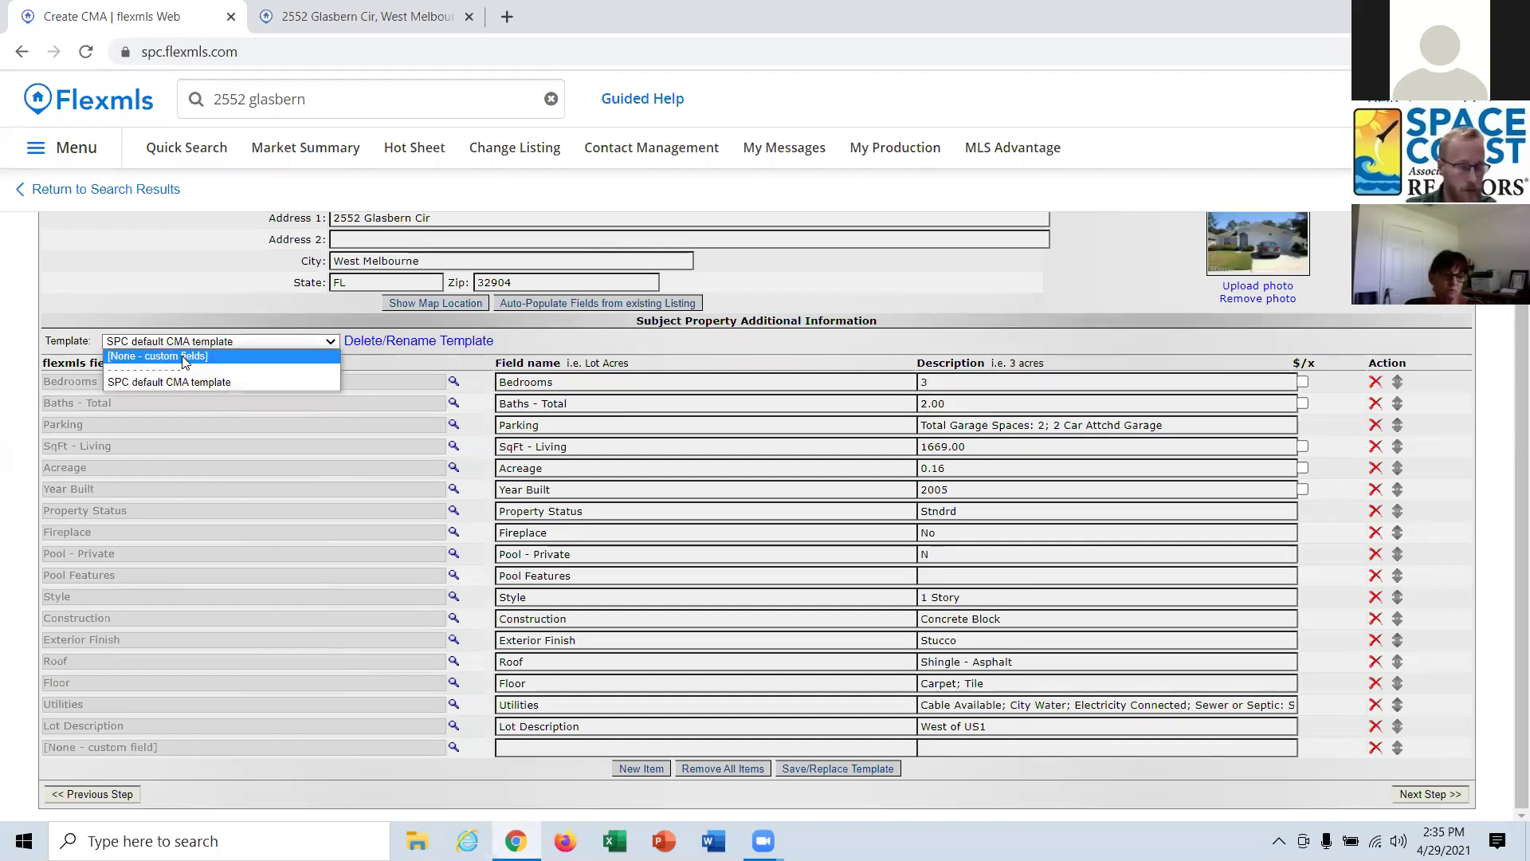
left_click(213, 314)
scroll(411, 375, "up", 1)
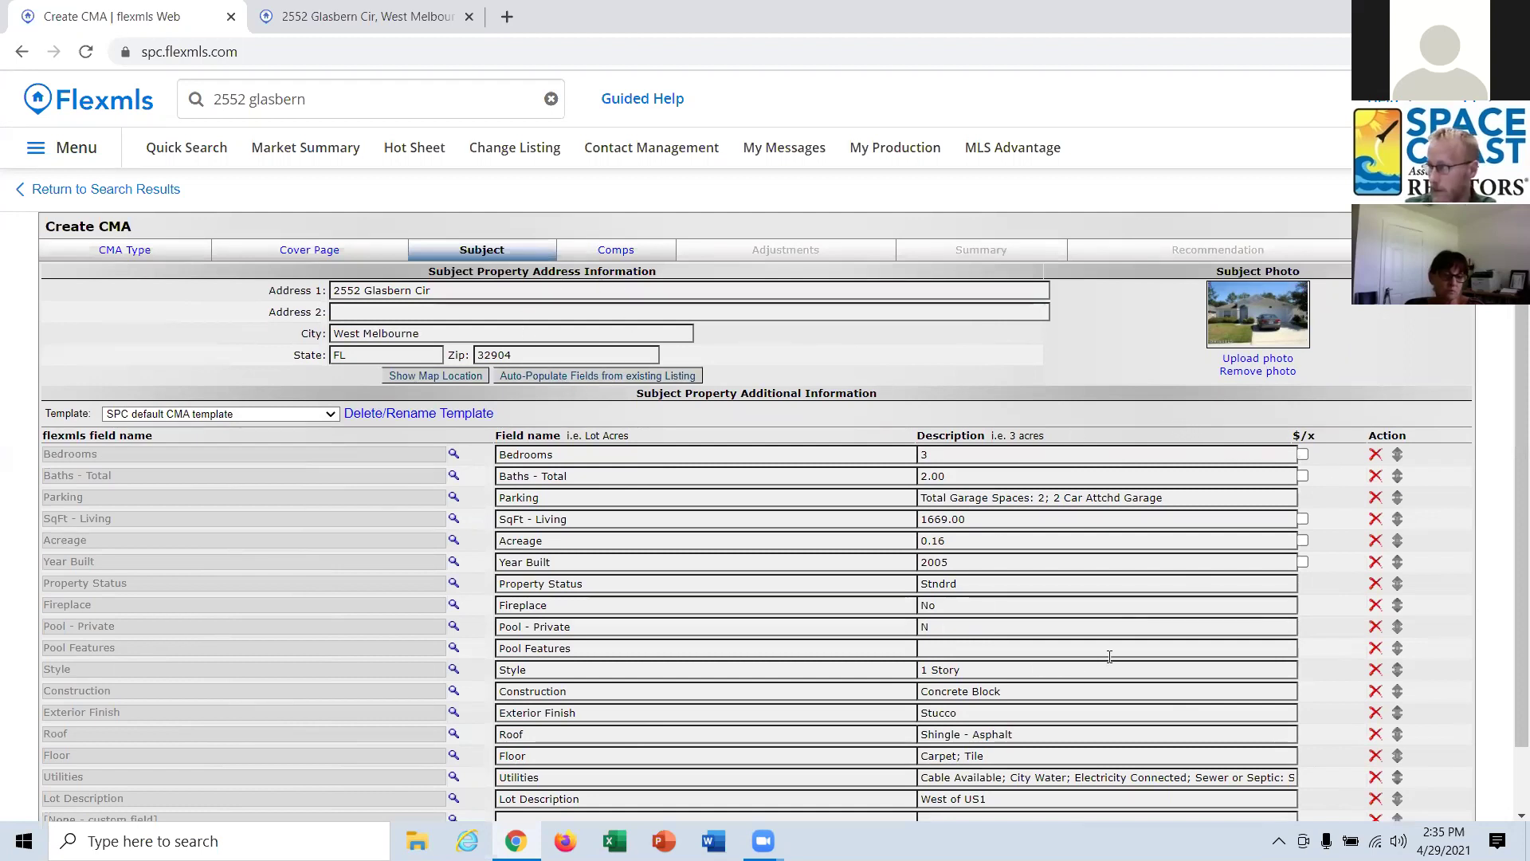
scroll(1087, 624, "down", 1)
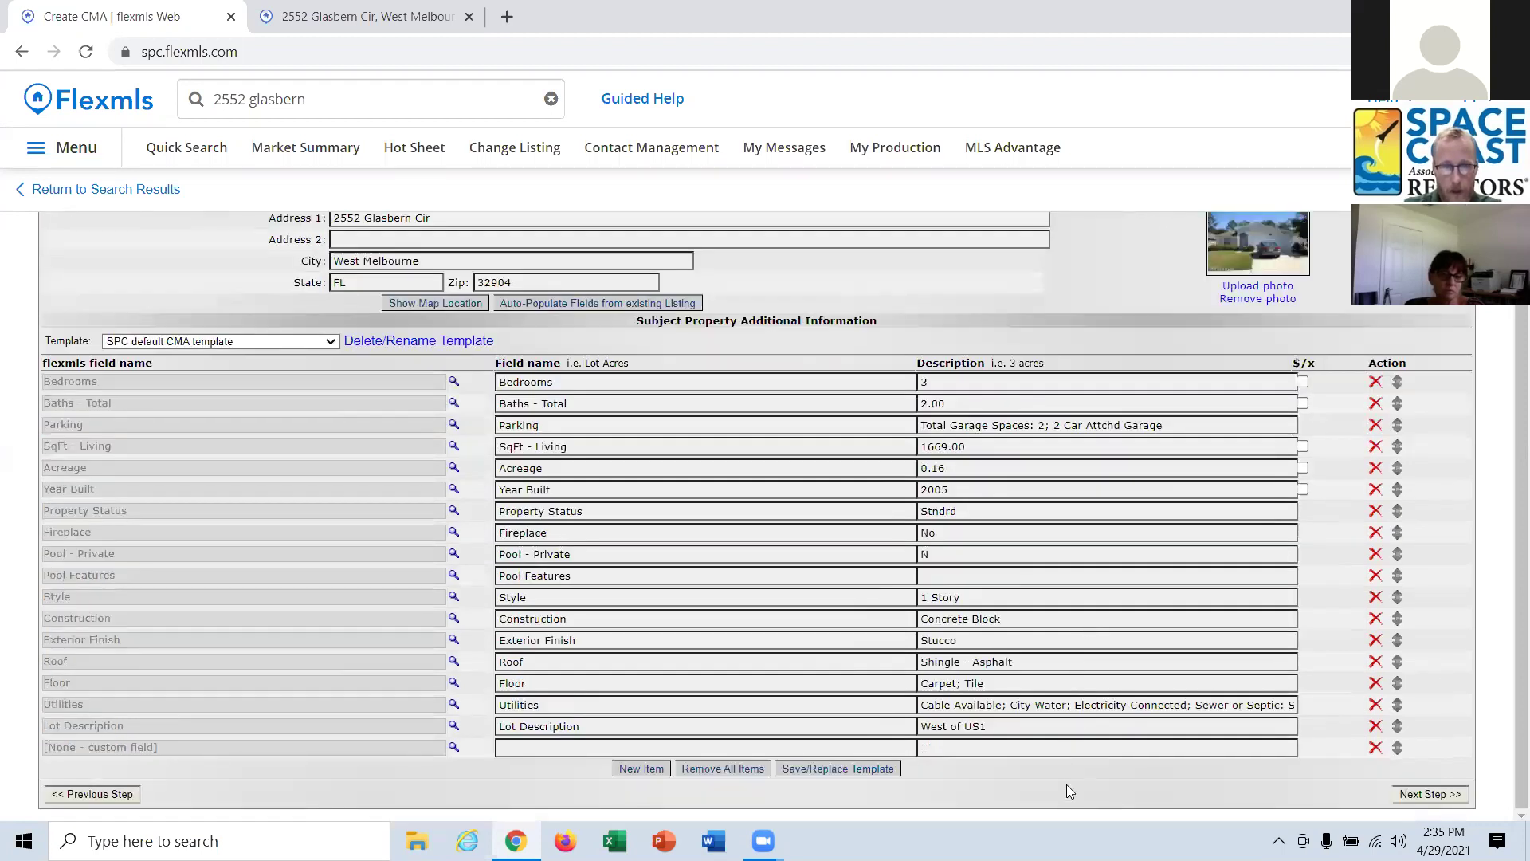
left_click(1374, 576)
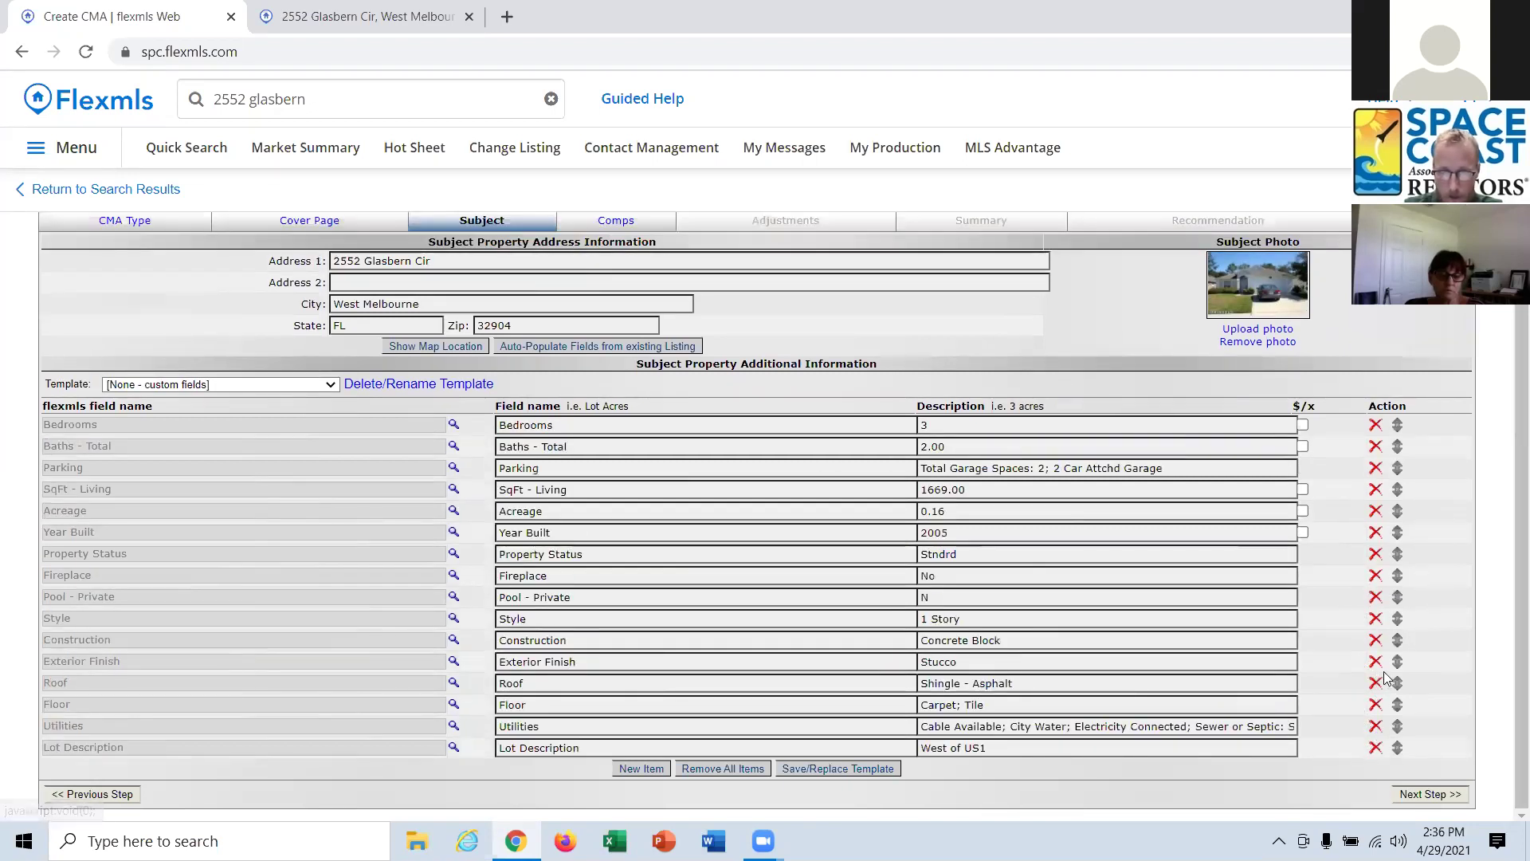
Delete the Pool - Private row and add a County Sub/Condo Name field.
left_click(1373, 597)
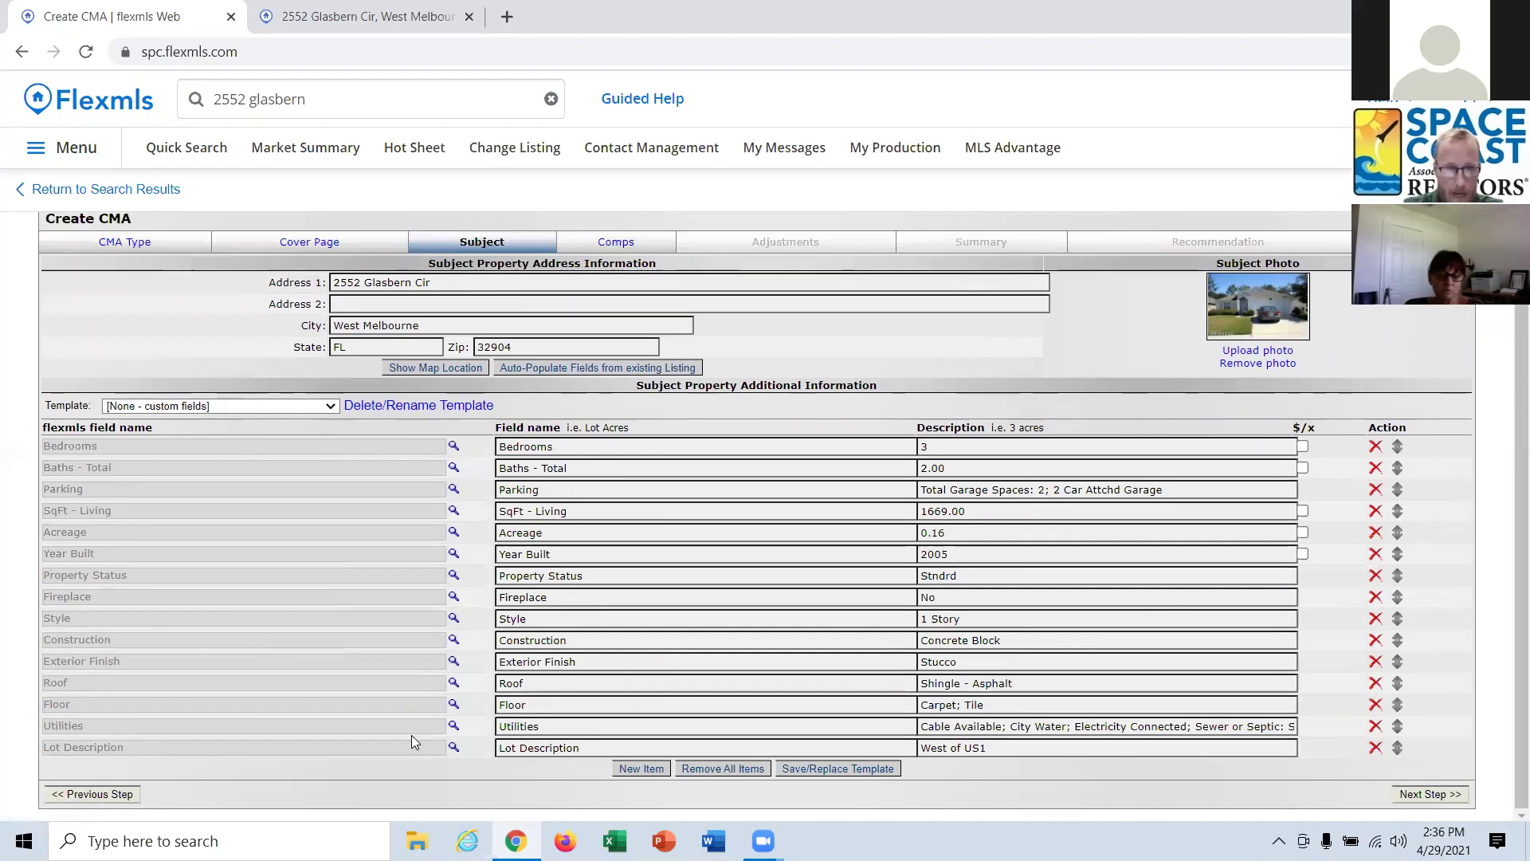
left_click(640, 769)
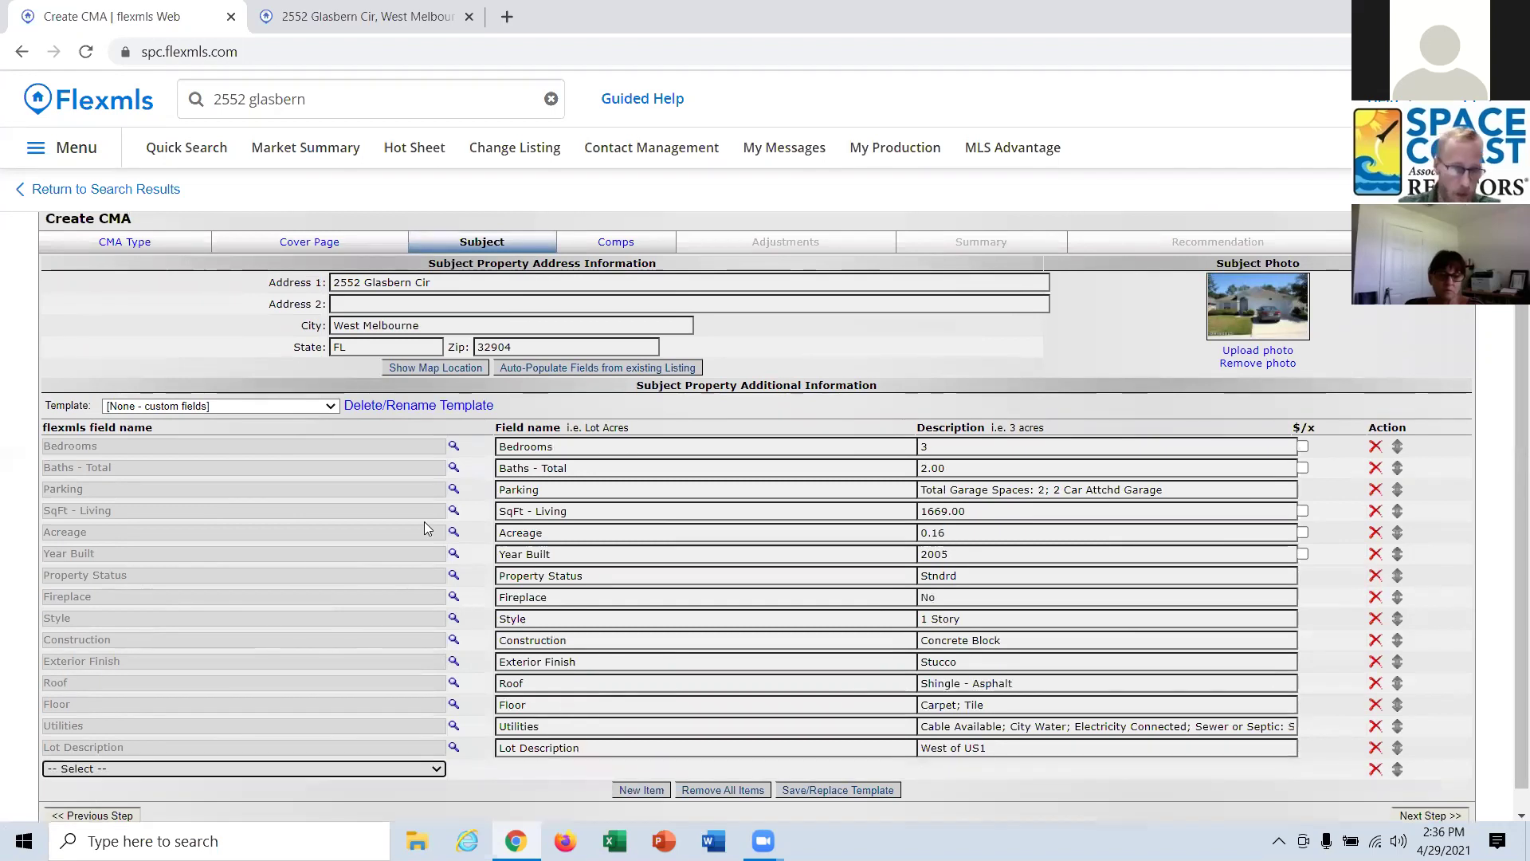
left_click(437, 747)
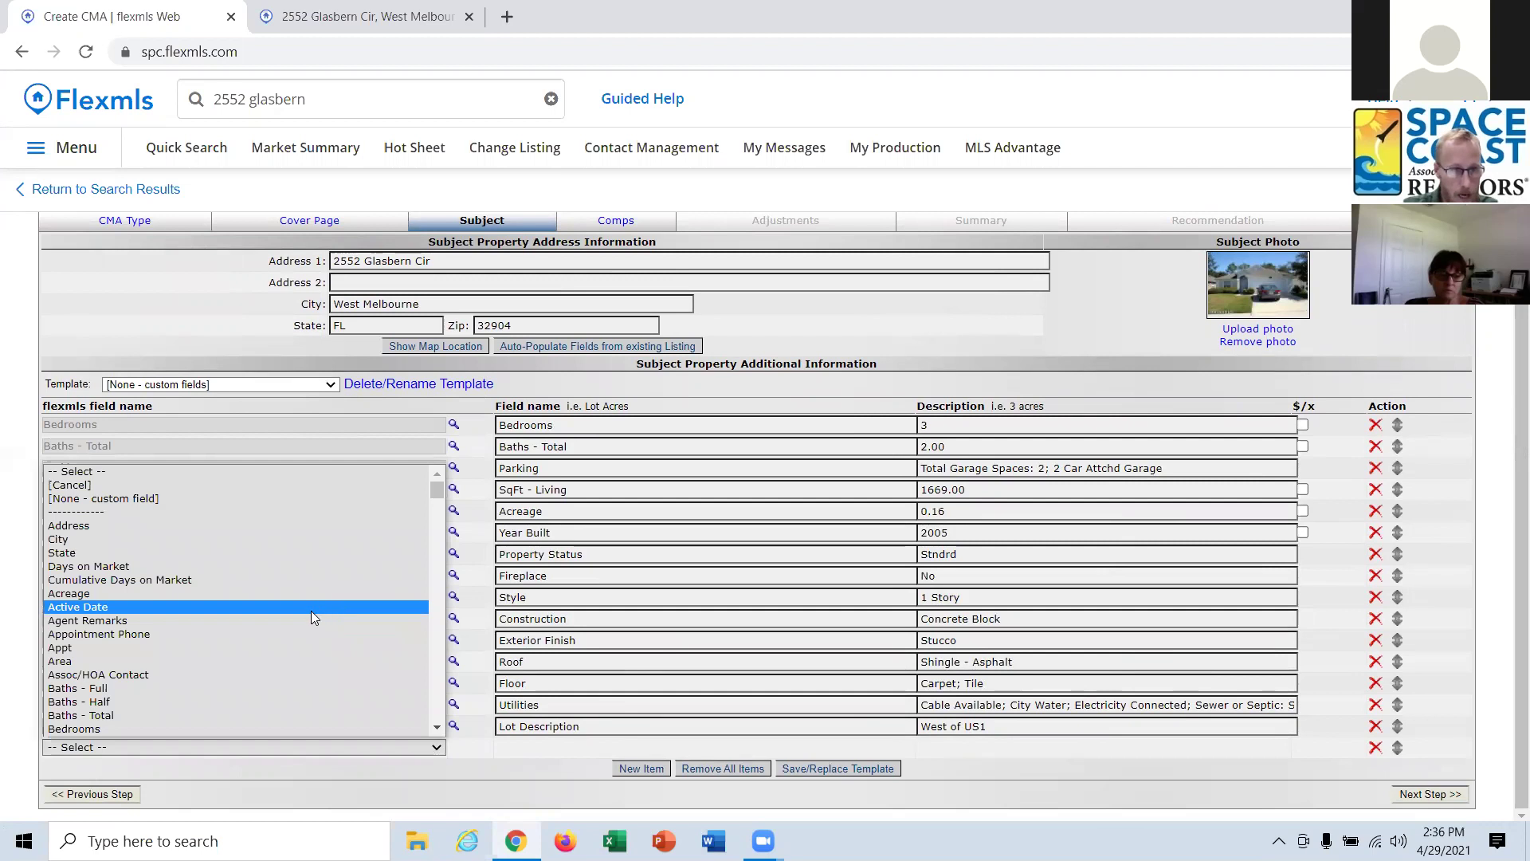
scroll(266, 612, "down", 5)
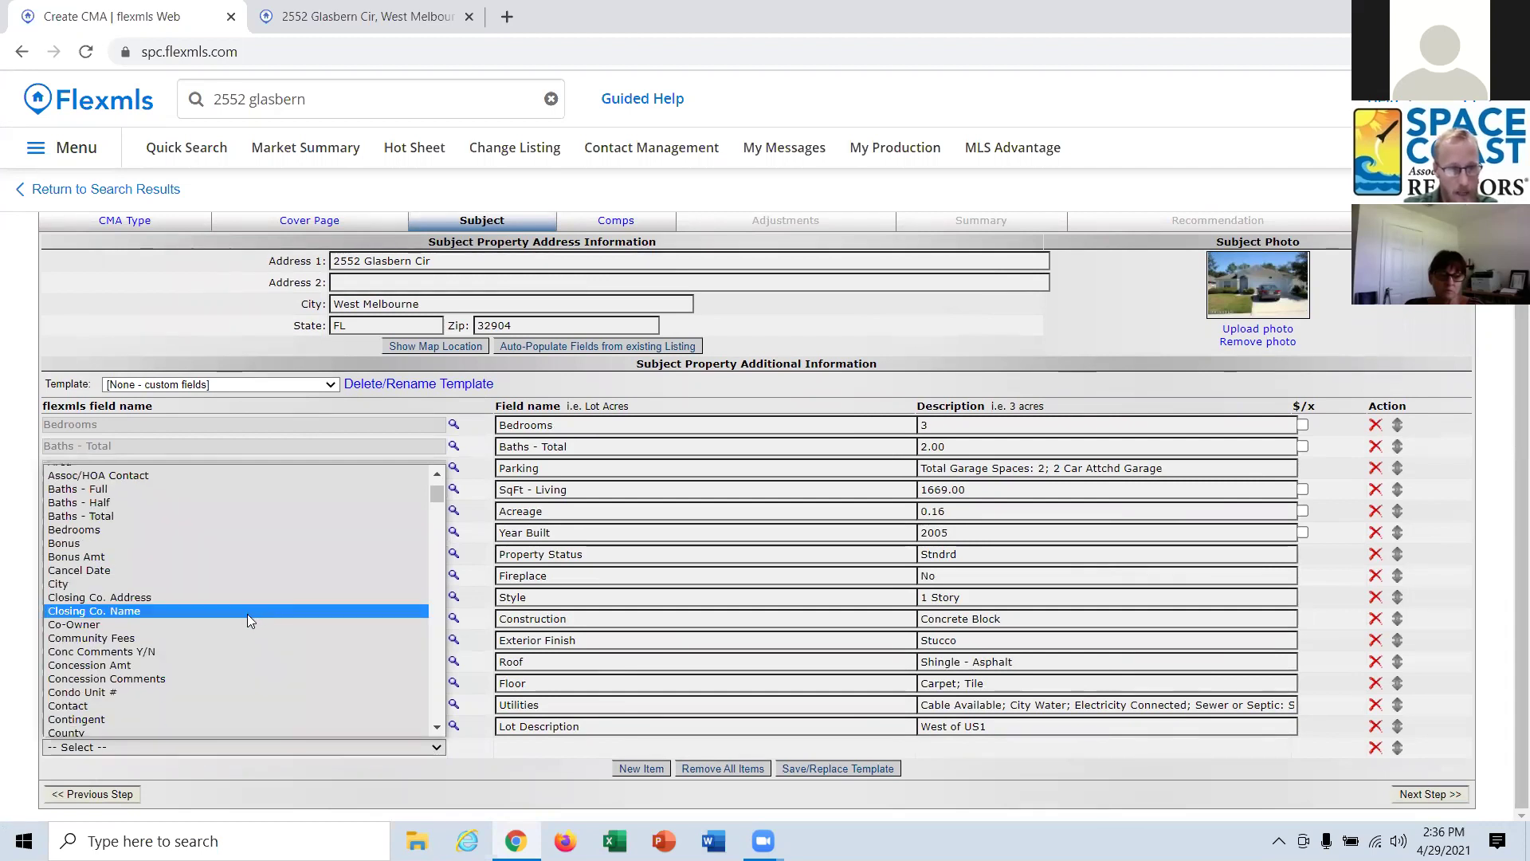
scroll(247, 613, "down", 5)
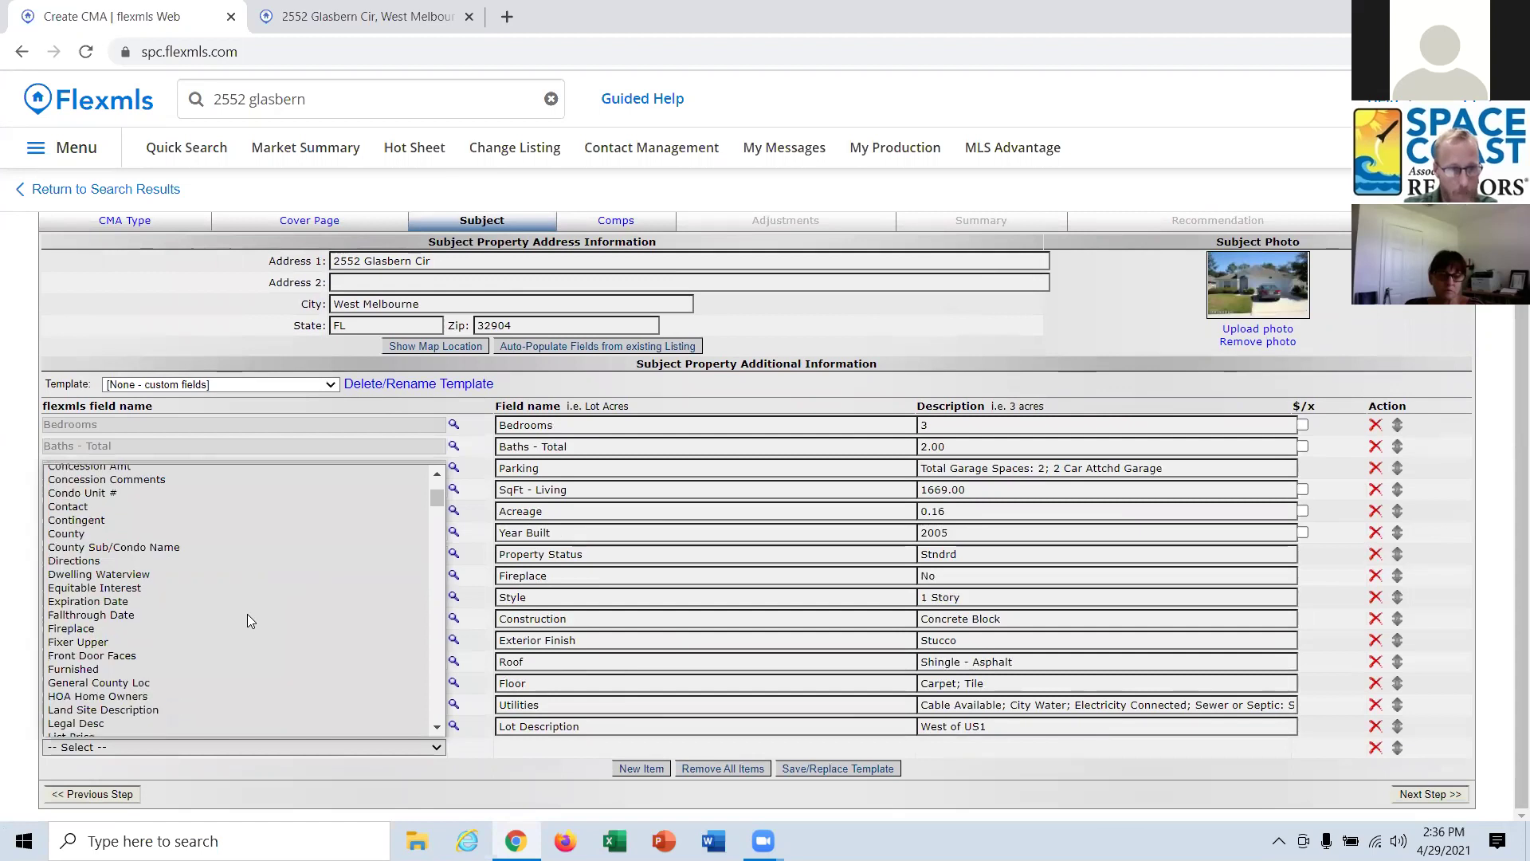
left_click(131, 550)
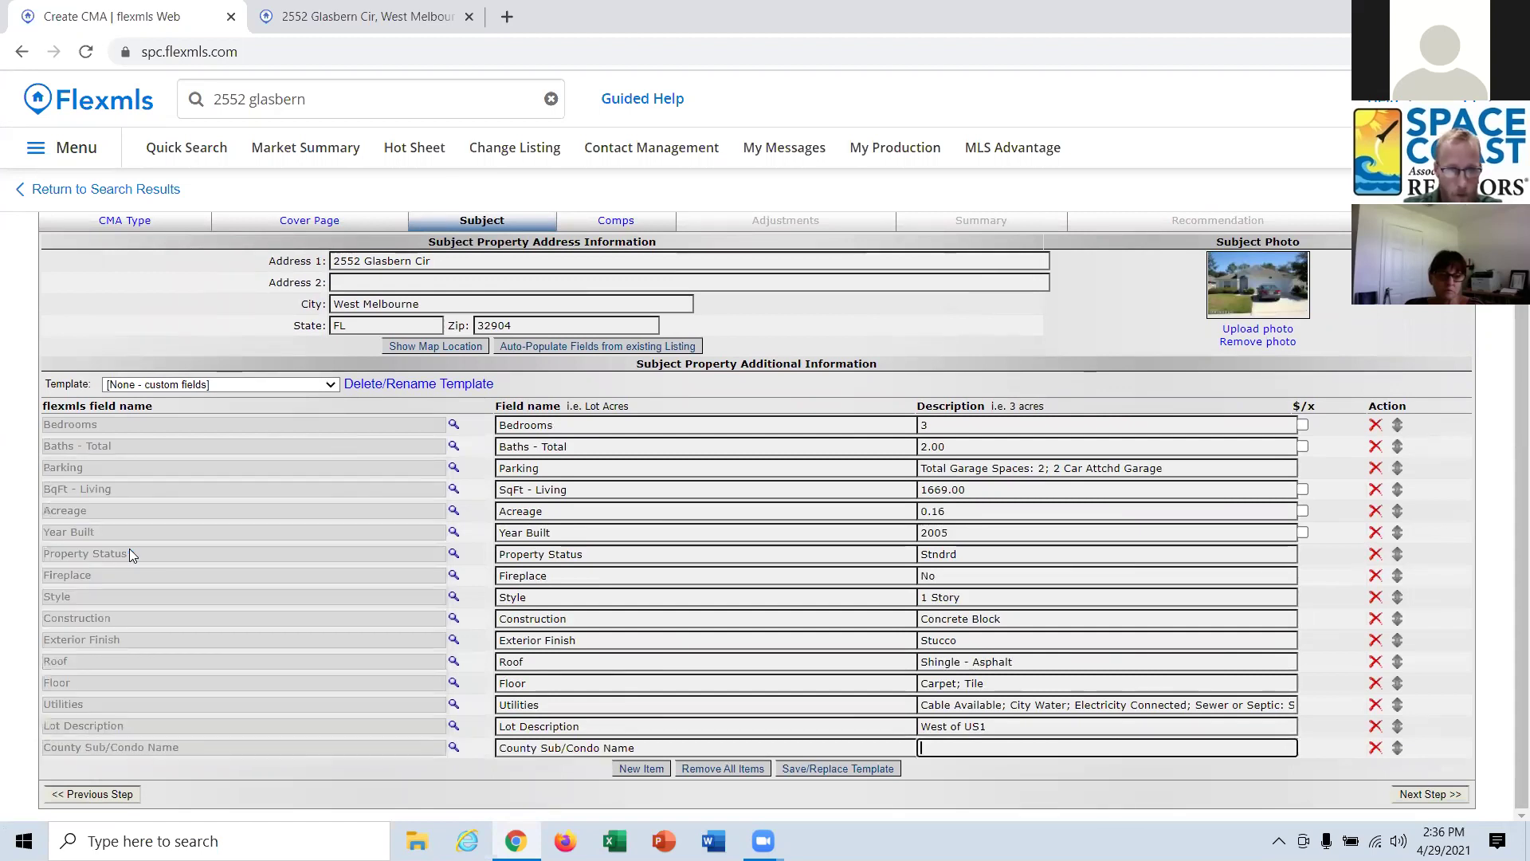
Add a Furnished field row, then choose Save/Replace Template.
left_click(642, 768)
left_click(437, 768)
scroll(298, 669, "down", 5)
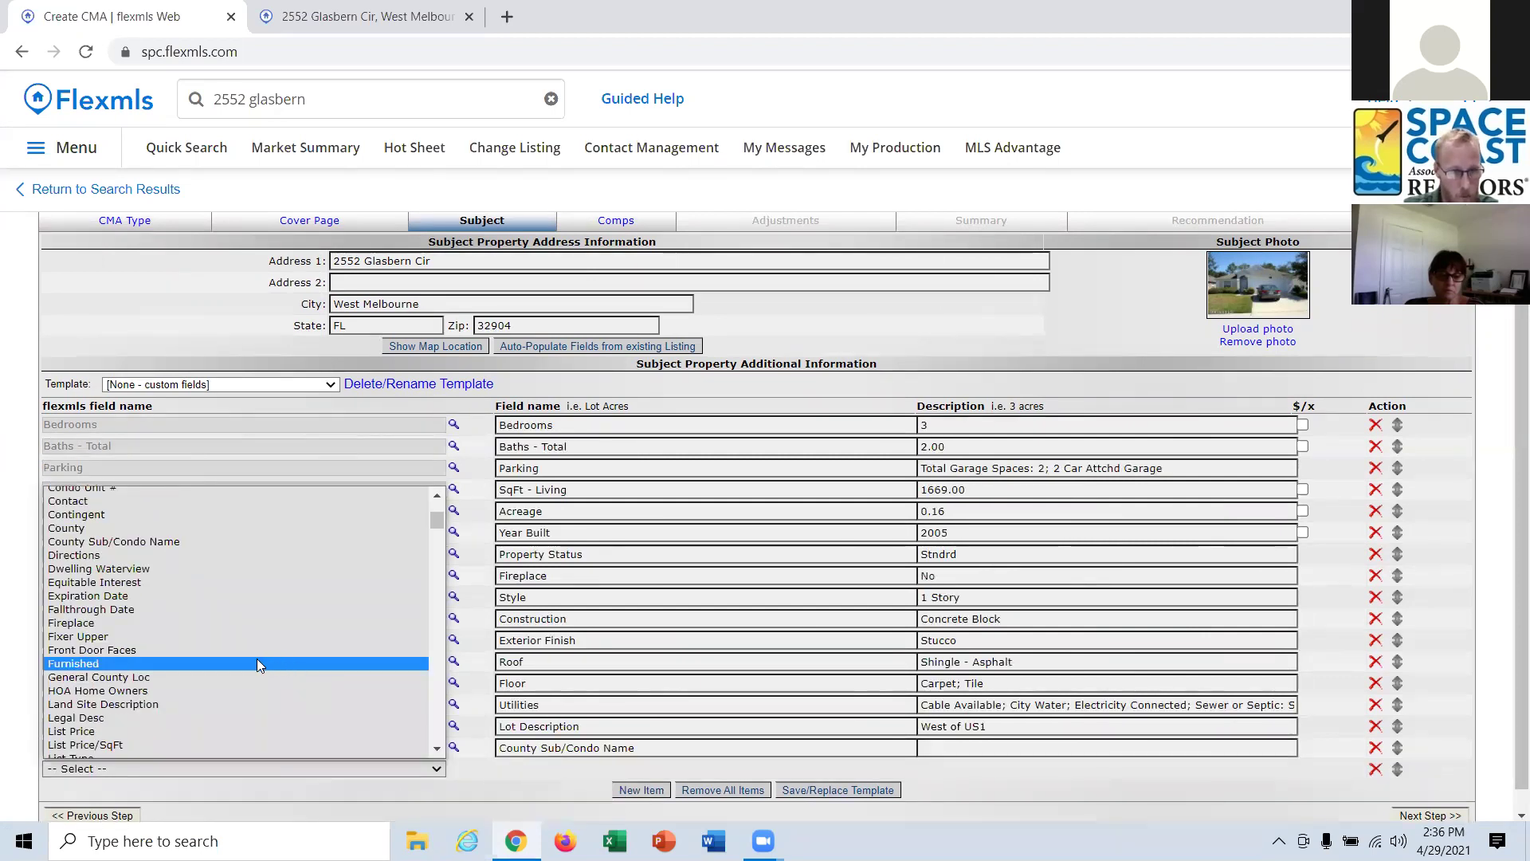
left_click(97, 665)
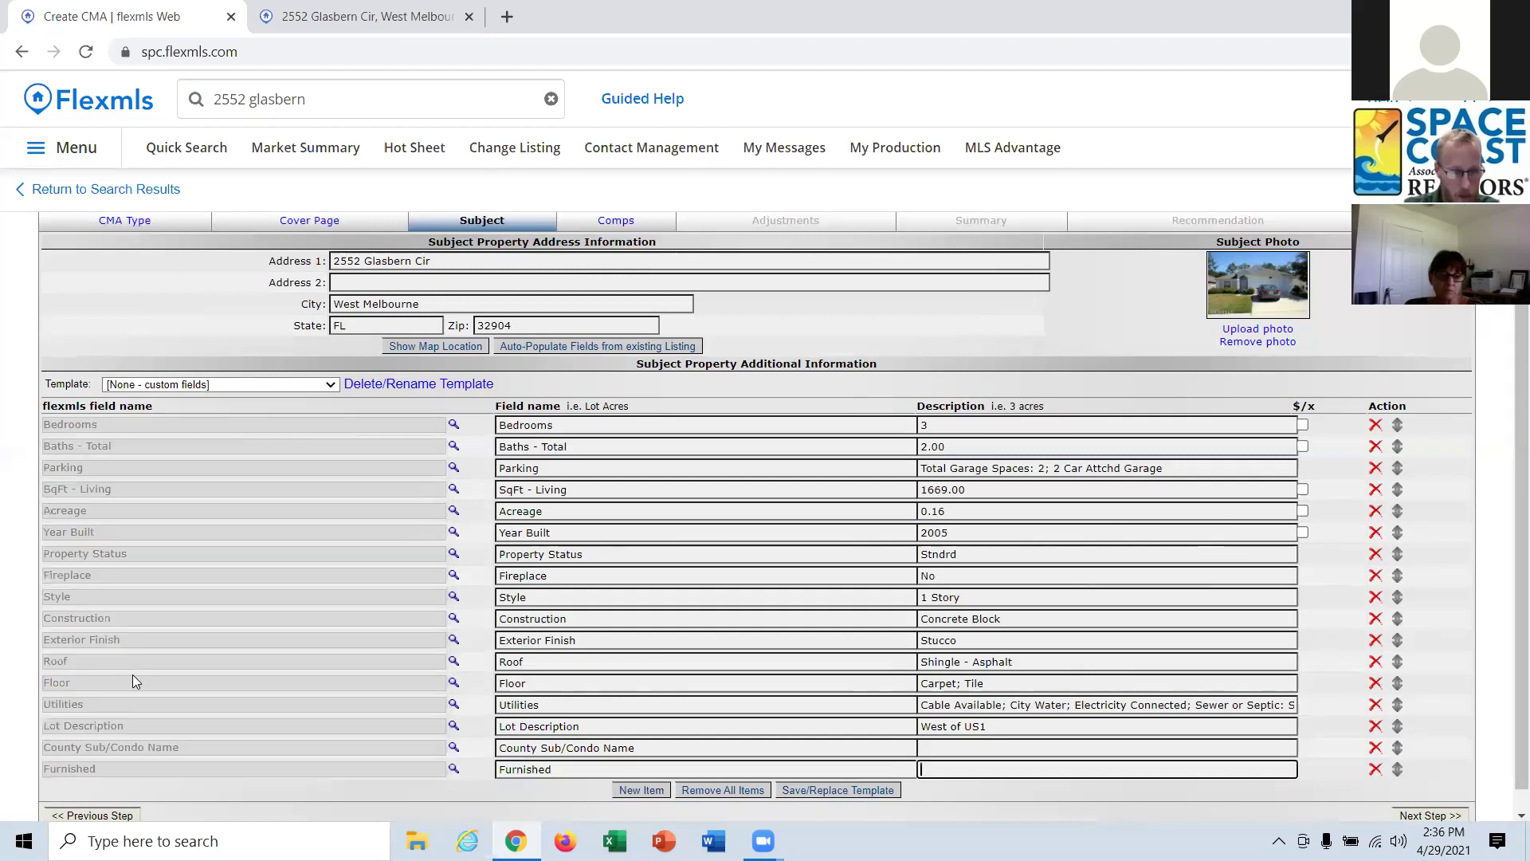
scroll(368, 564, "down", 1)
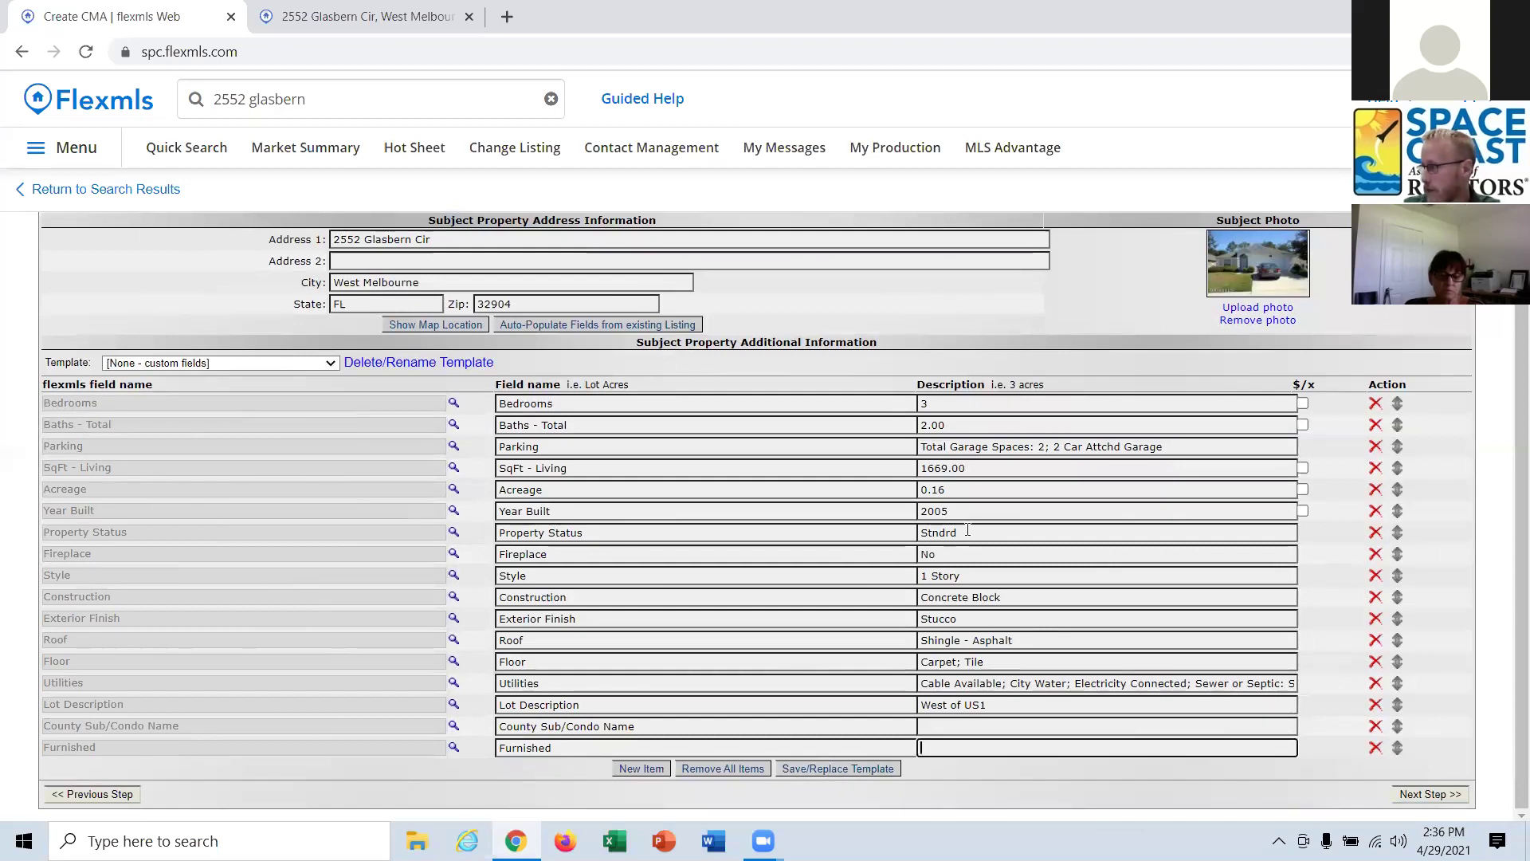
left_click(852, 772)
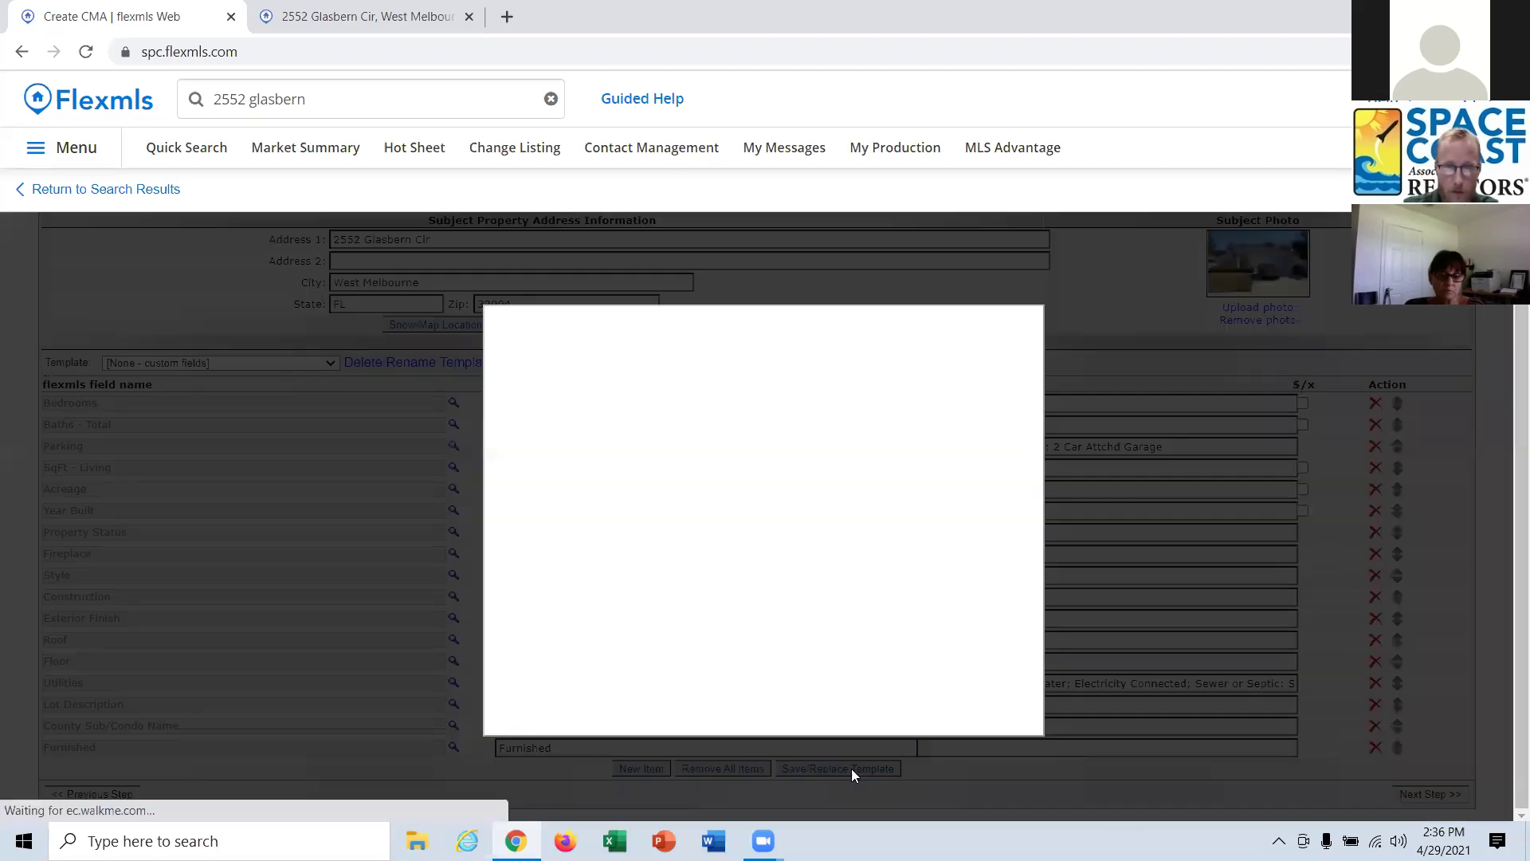
Save the field layout as the default template 'My New CMA Template'.
left_click(747, 395)
left_click(747, 396)
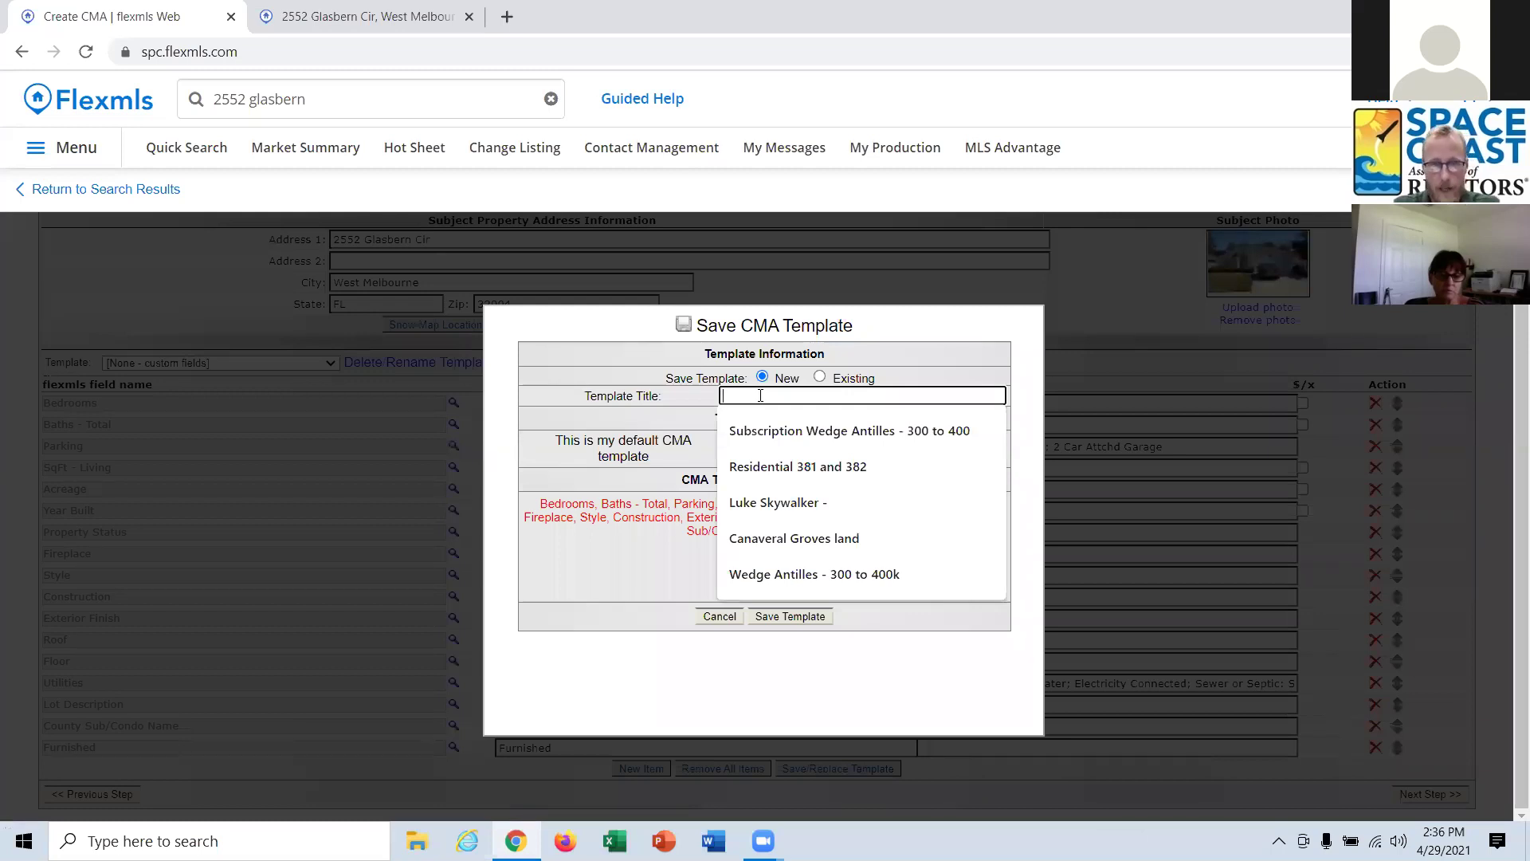
type("My")
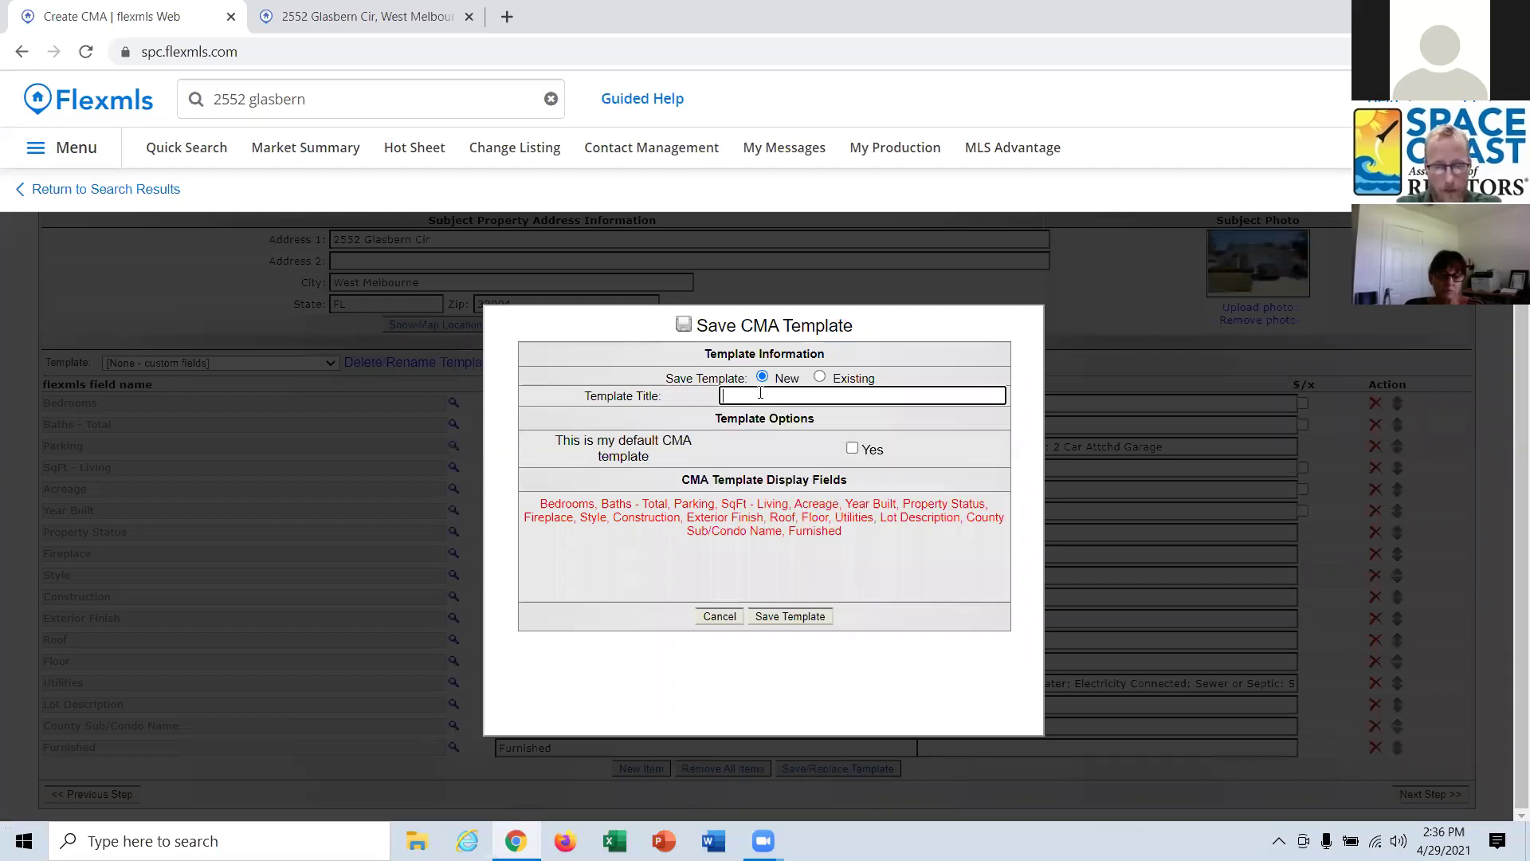
type(" N")
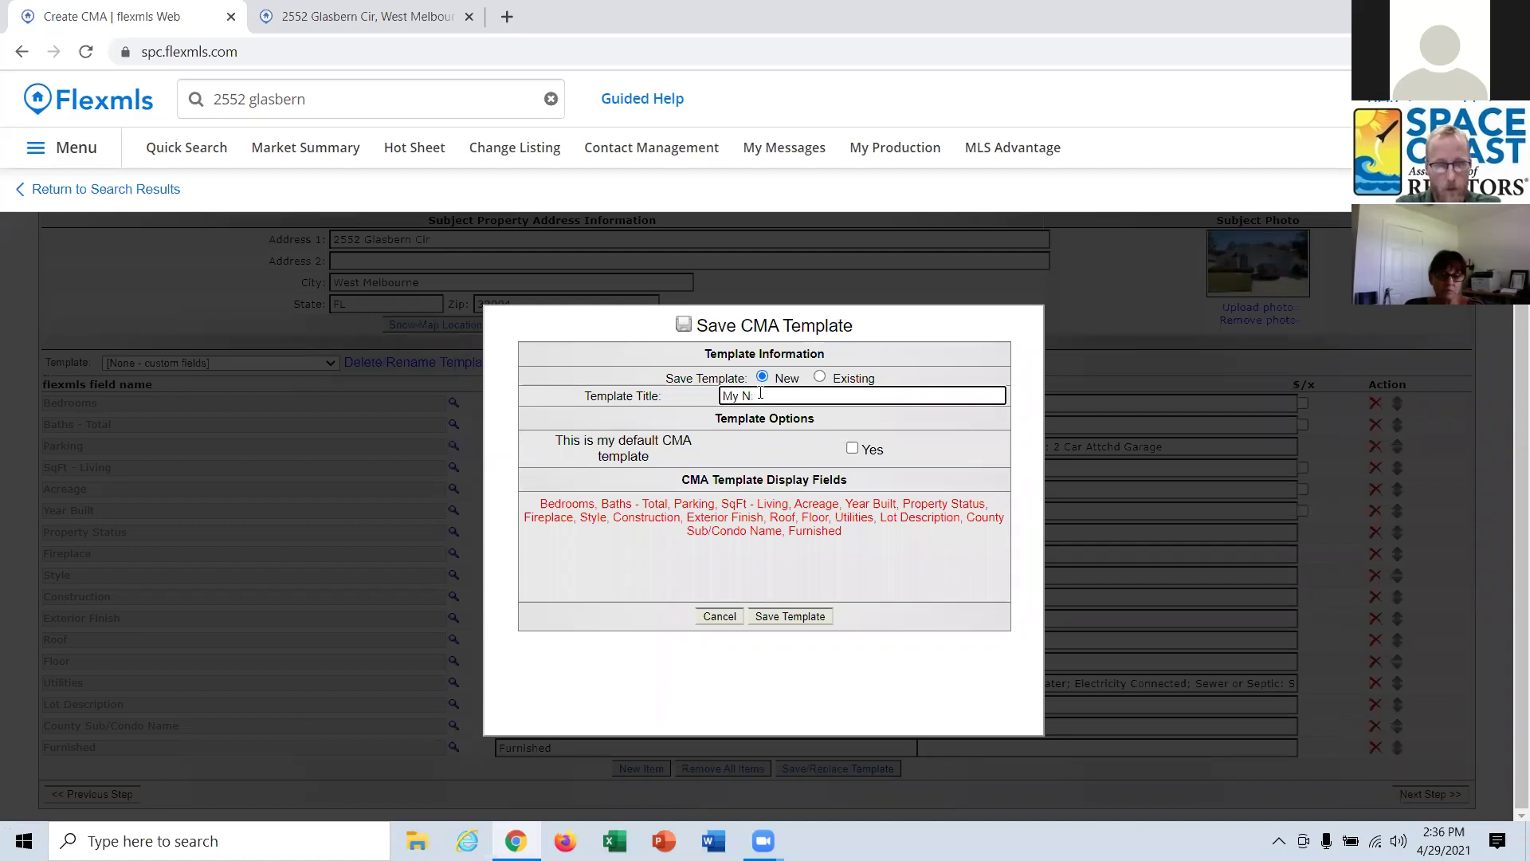
type("rw CMA")
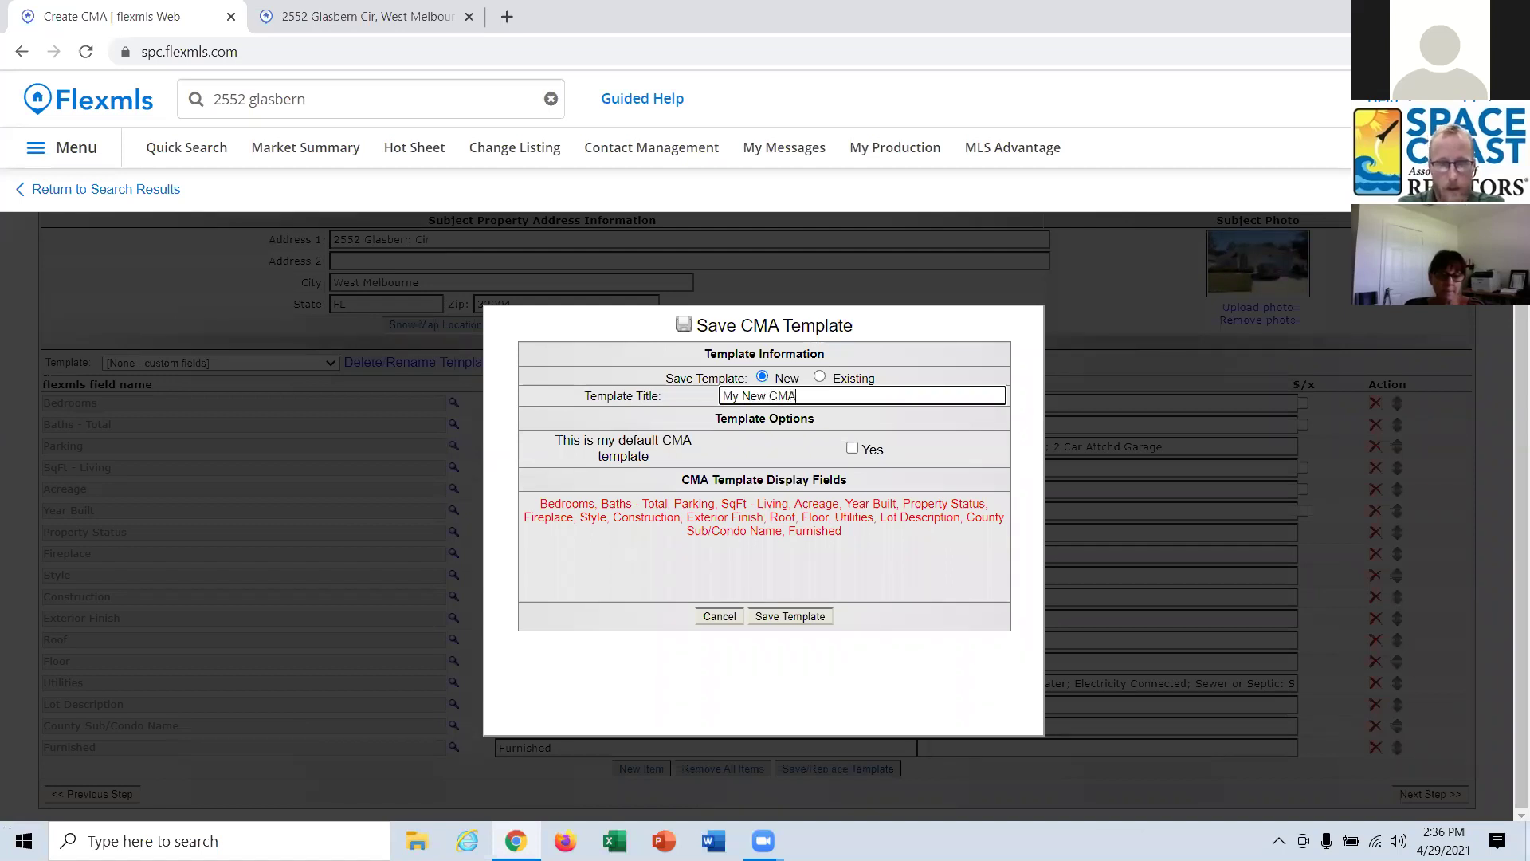
type(" Temllate")
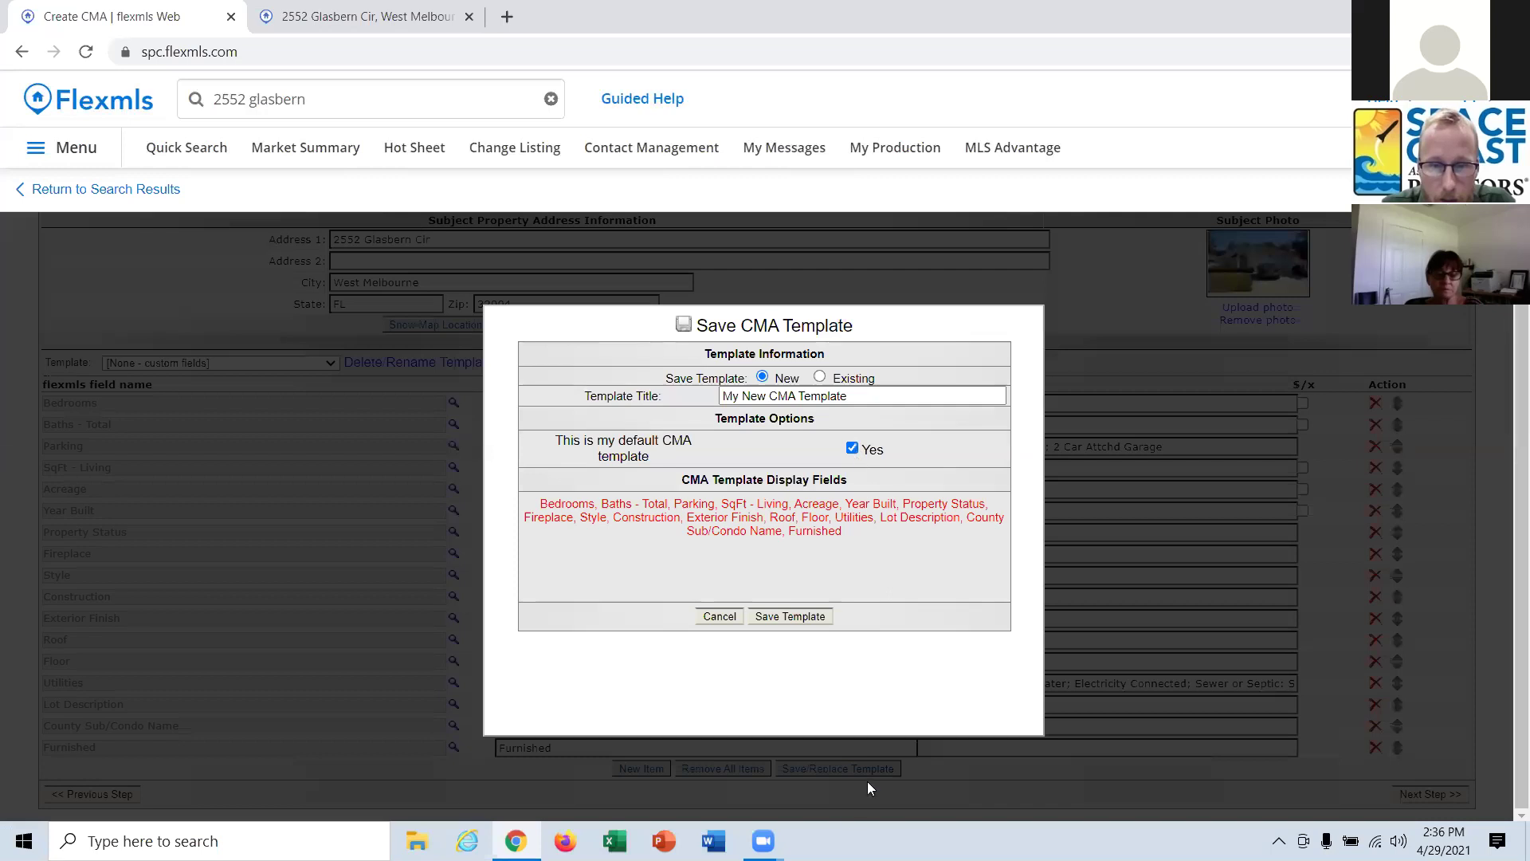
left_click(803, 621)
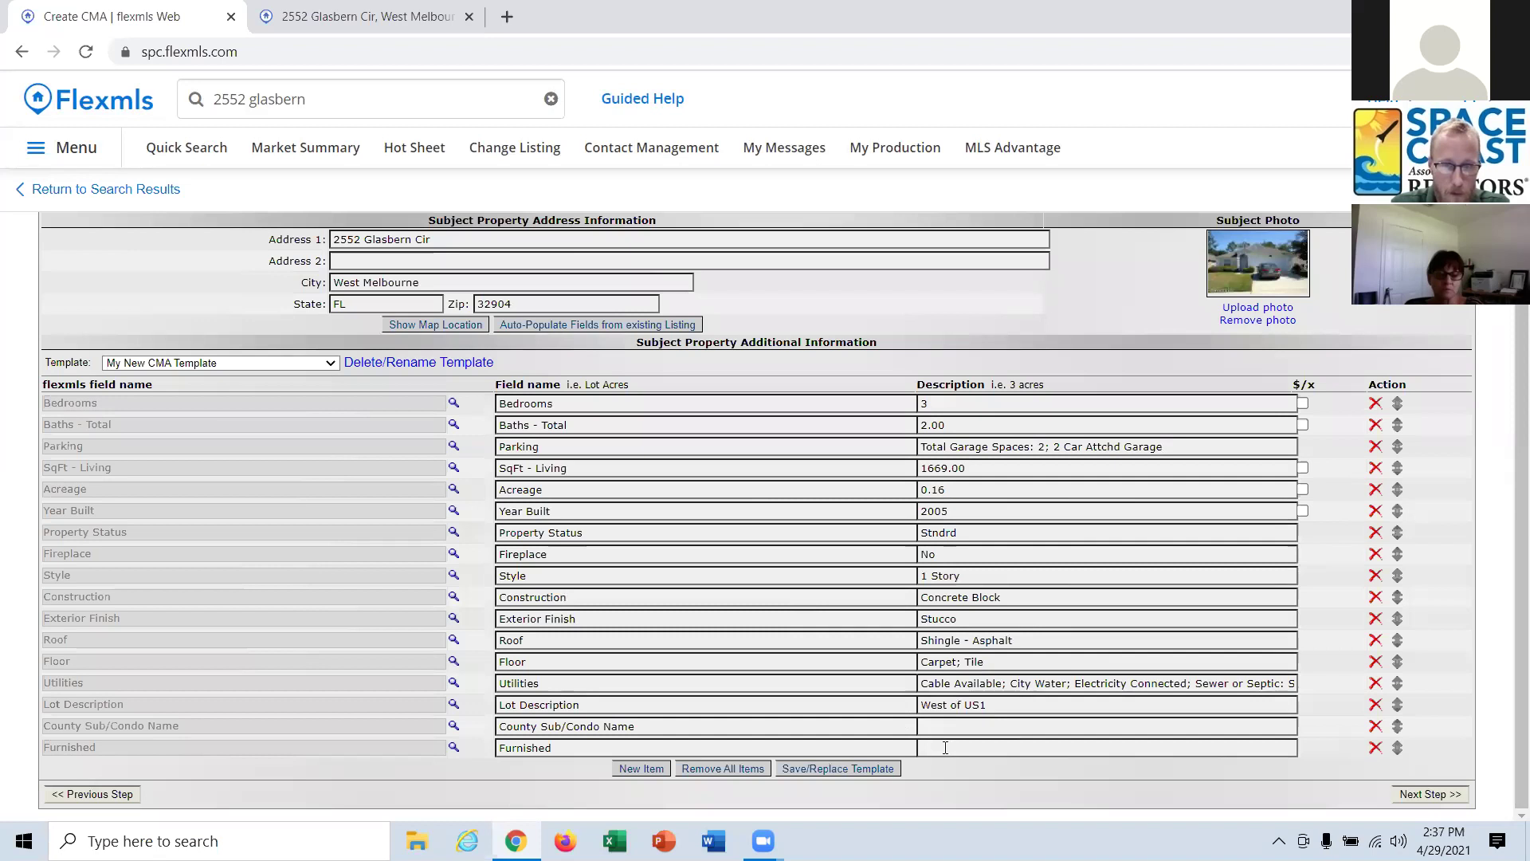
Re-populate the subject fields from the same Space Coast listing so Furnished reads None.
left_click(594, 328)
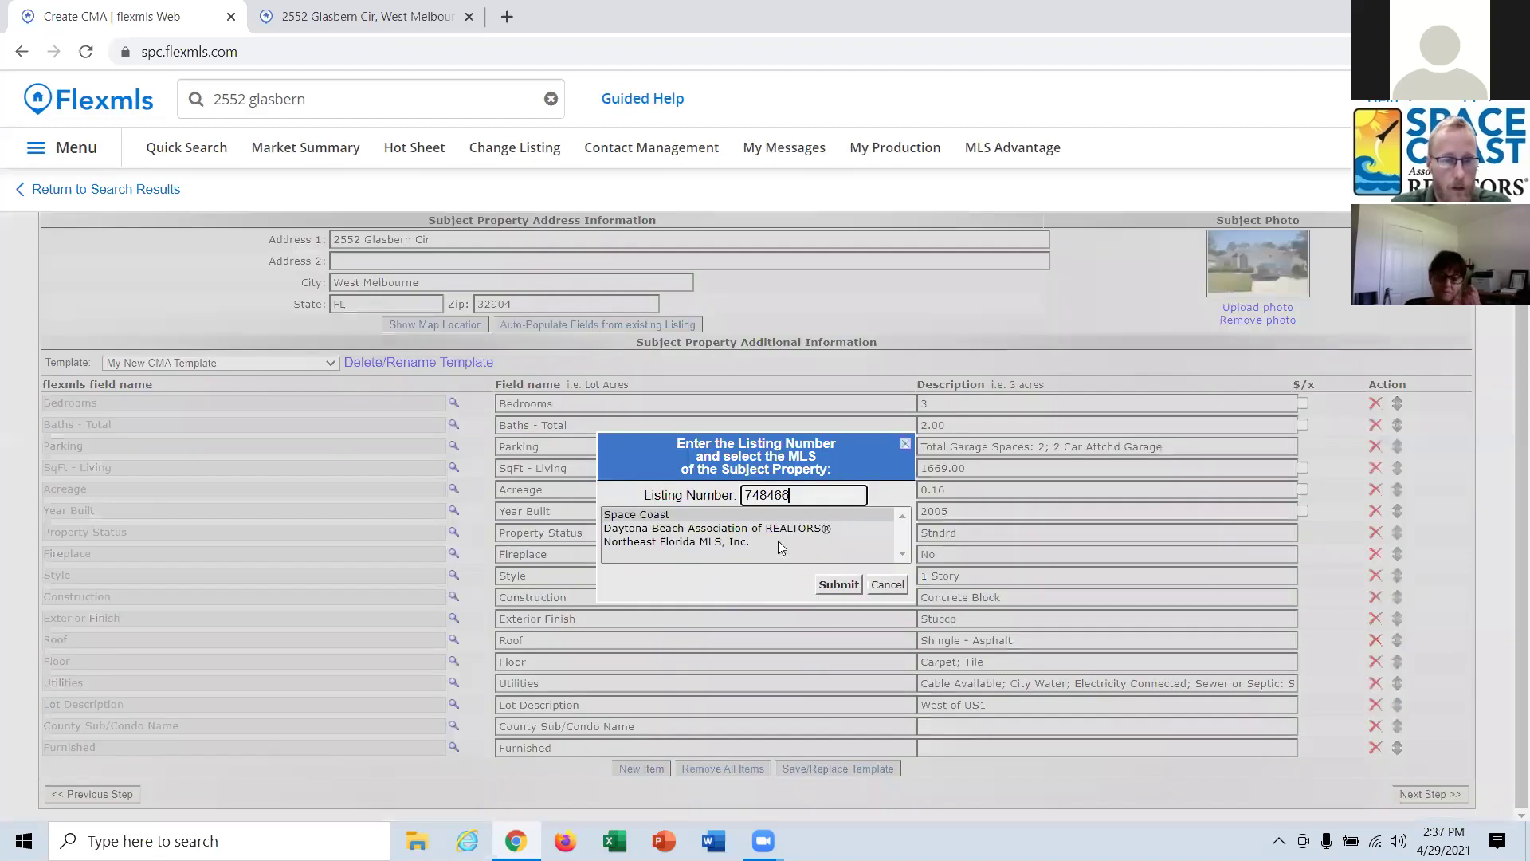
left_click(838, 587)
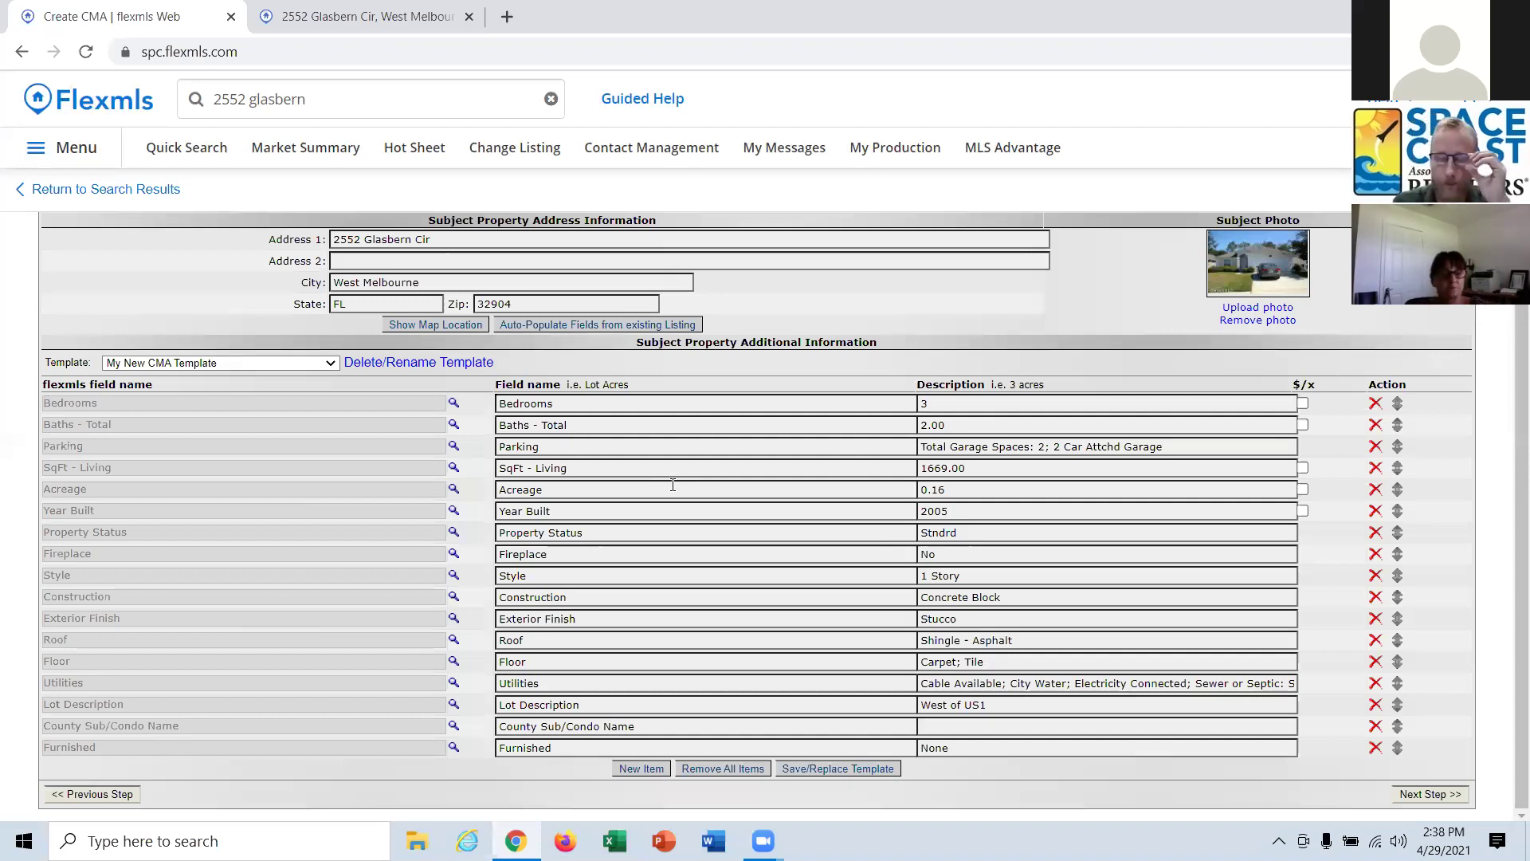
Try a '1 mile from' query in the header search, then delete it.
left_click(317, 104)
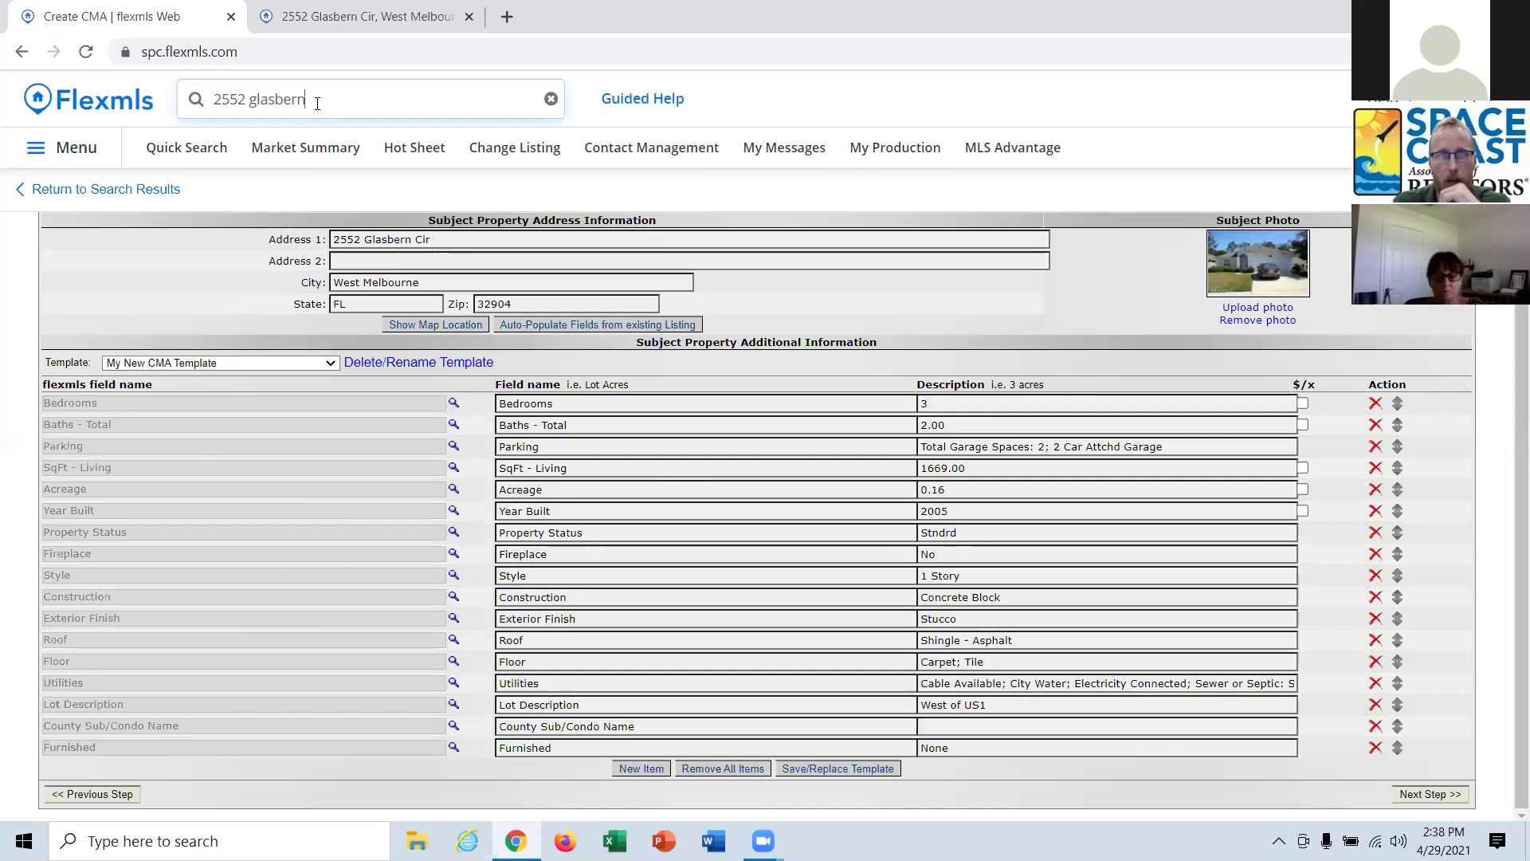
left_click(352, 100)
type("1 milr")
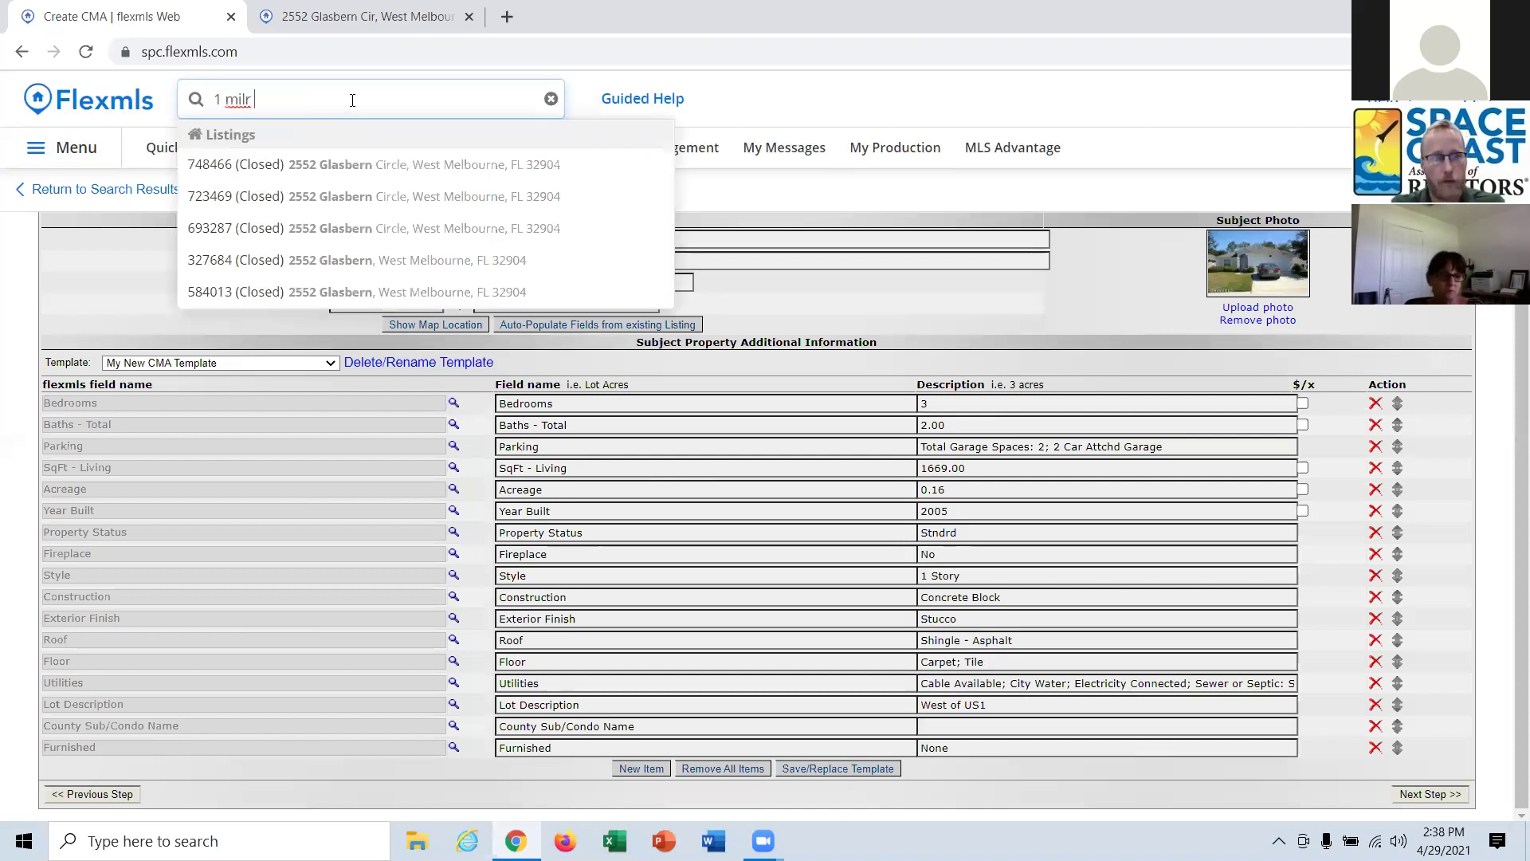
key("BackSpace")
type("e from")
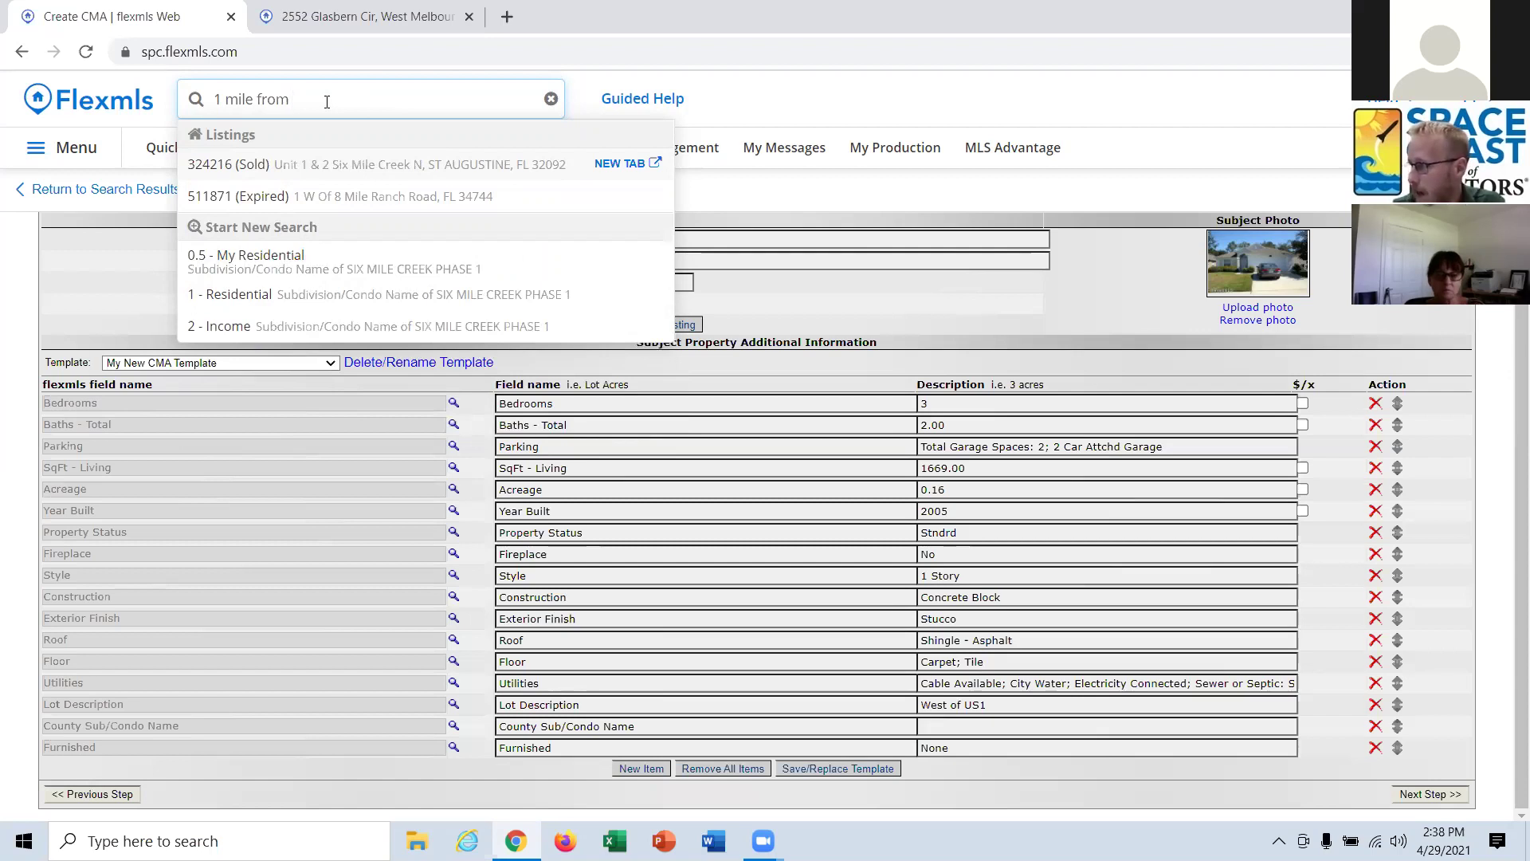
triple_click(239, 104)
key("BackSpace")
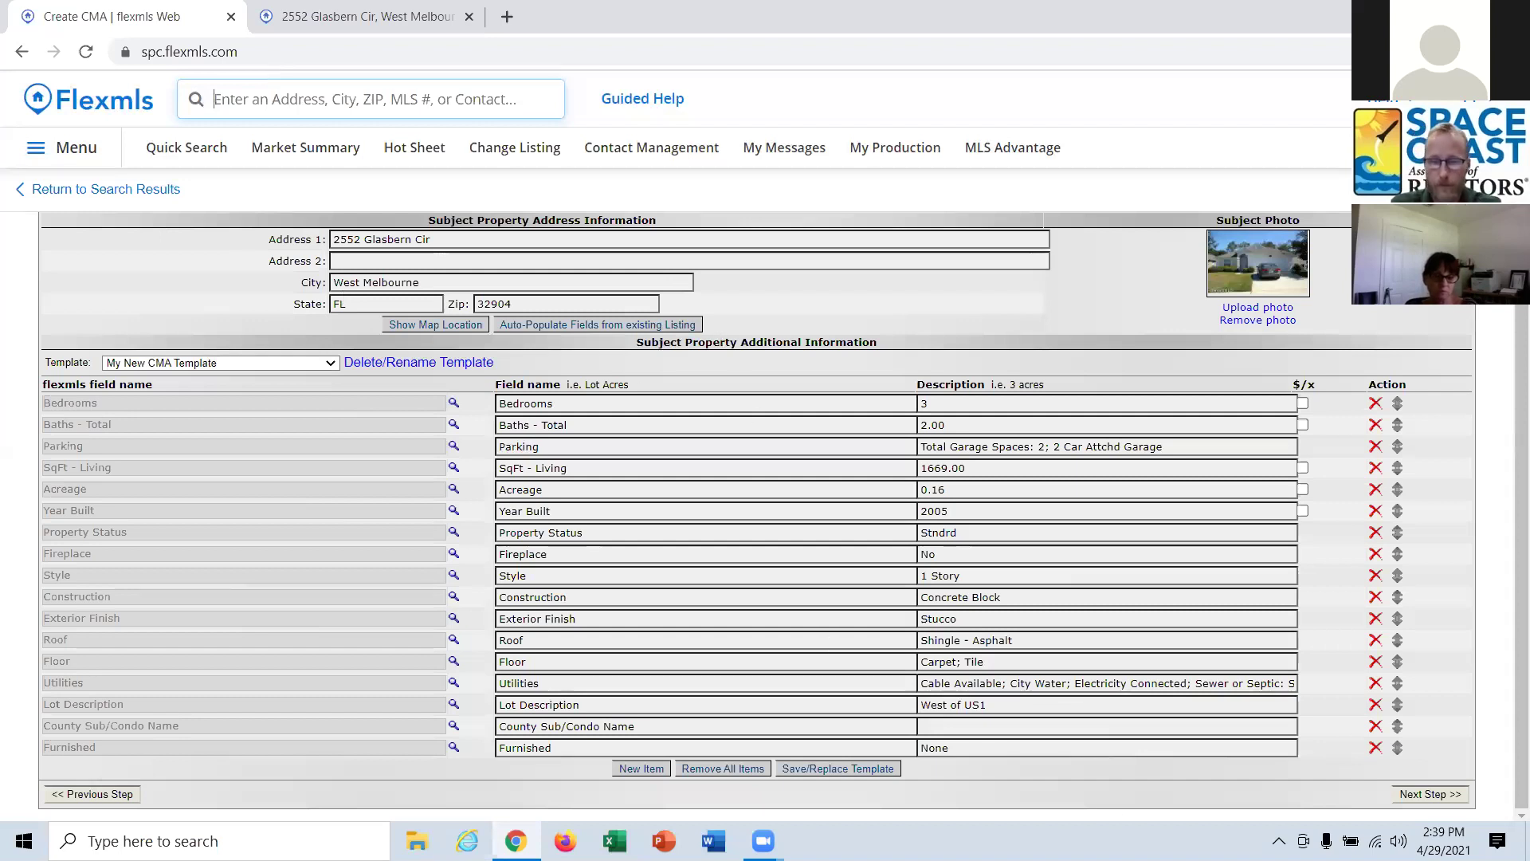
Advance to the Comps step, then try a 'cma' header search and dismiss its suggestions.
left_click(1422, 797)
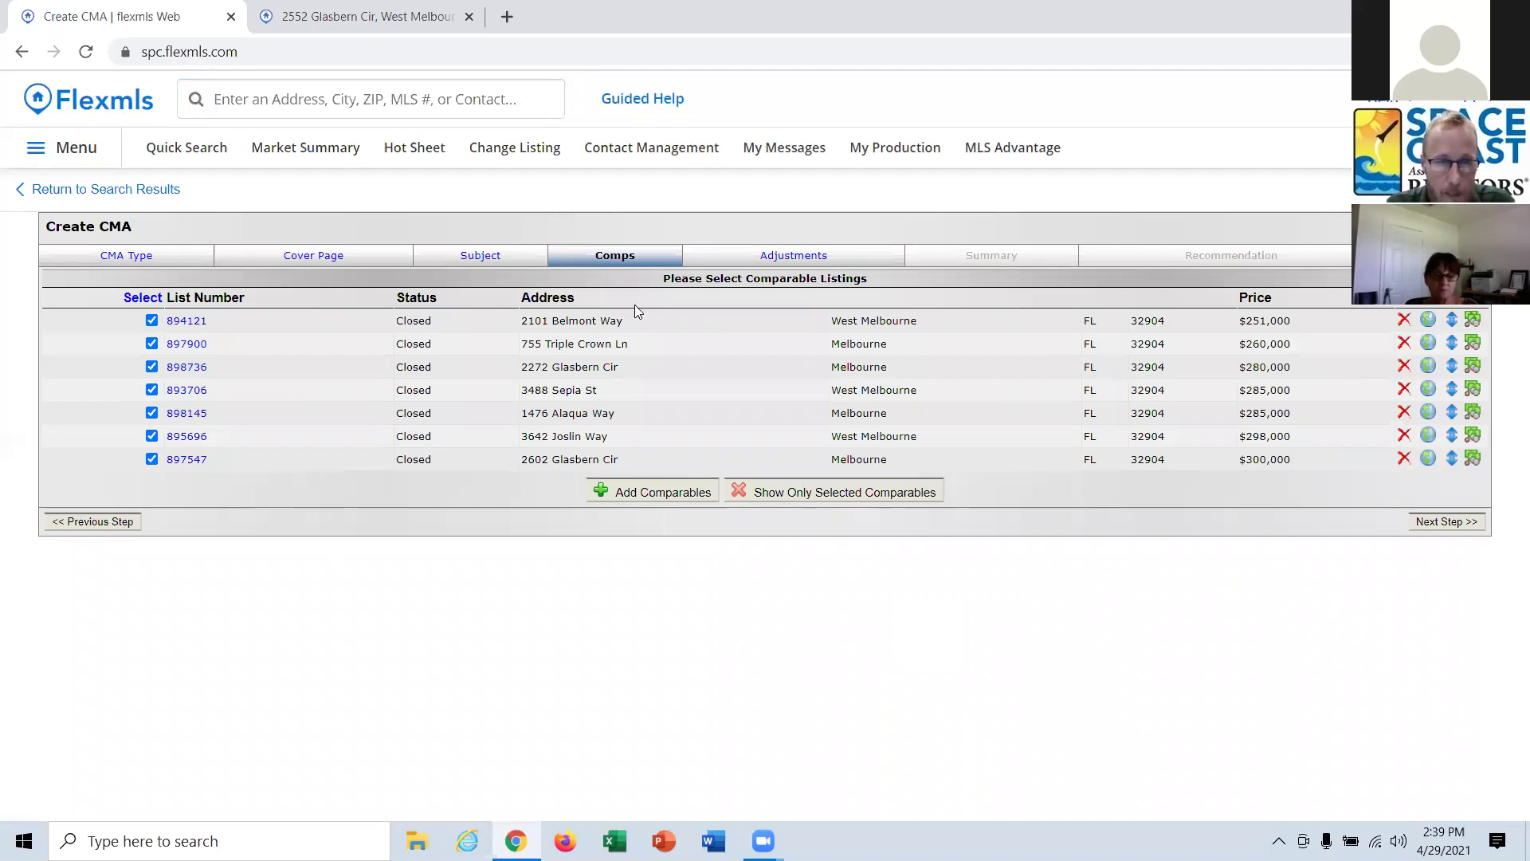
left_click(260, 103)
type("cma")
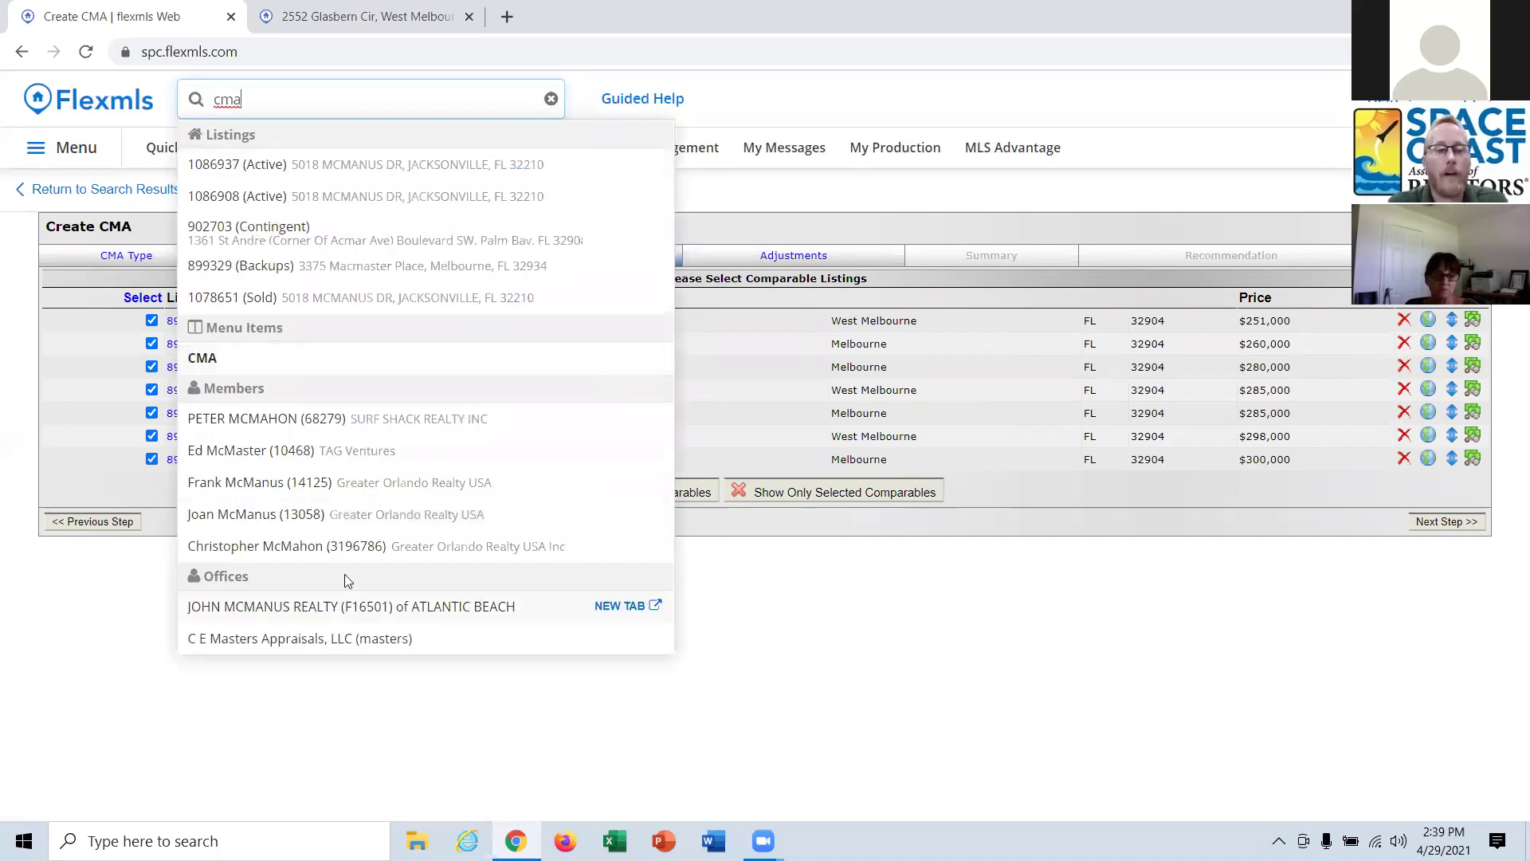
left_click(845, 669)
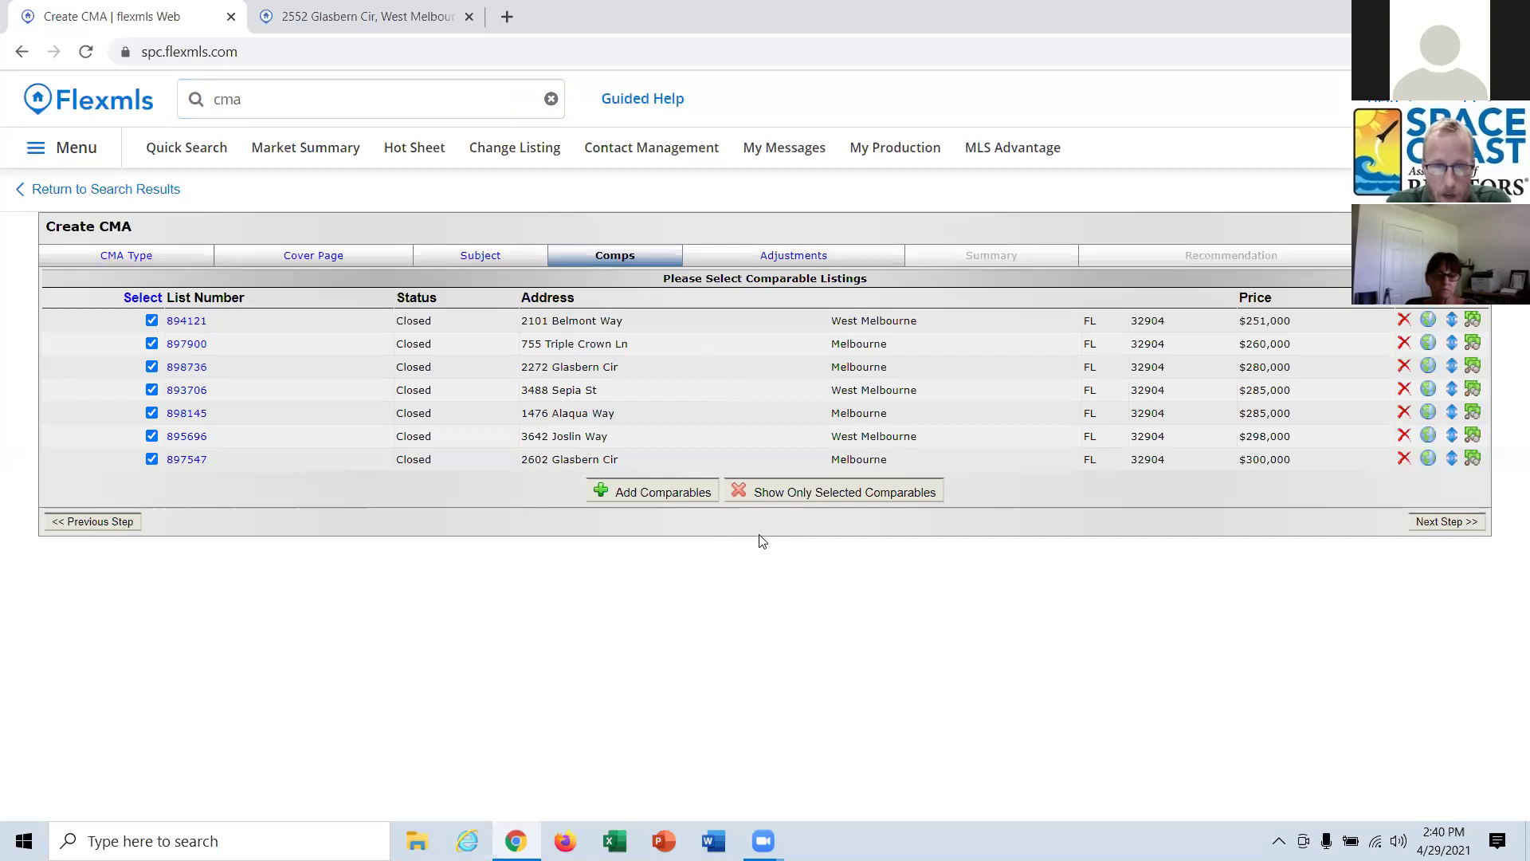
Check the non-MLS comparables in the add-comparables options, then close that window.
left_click(672, 495)
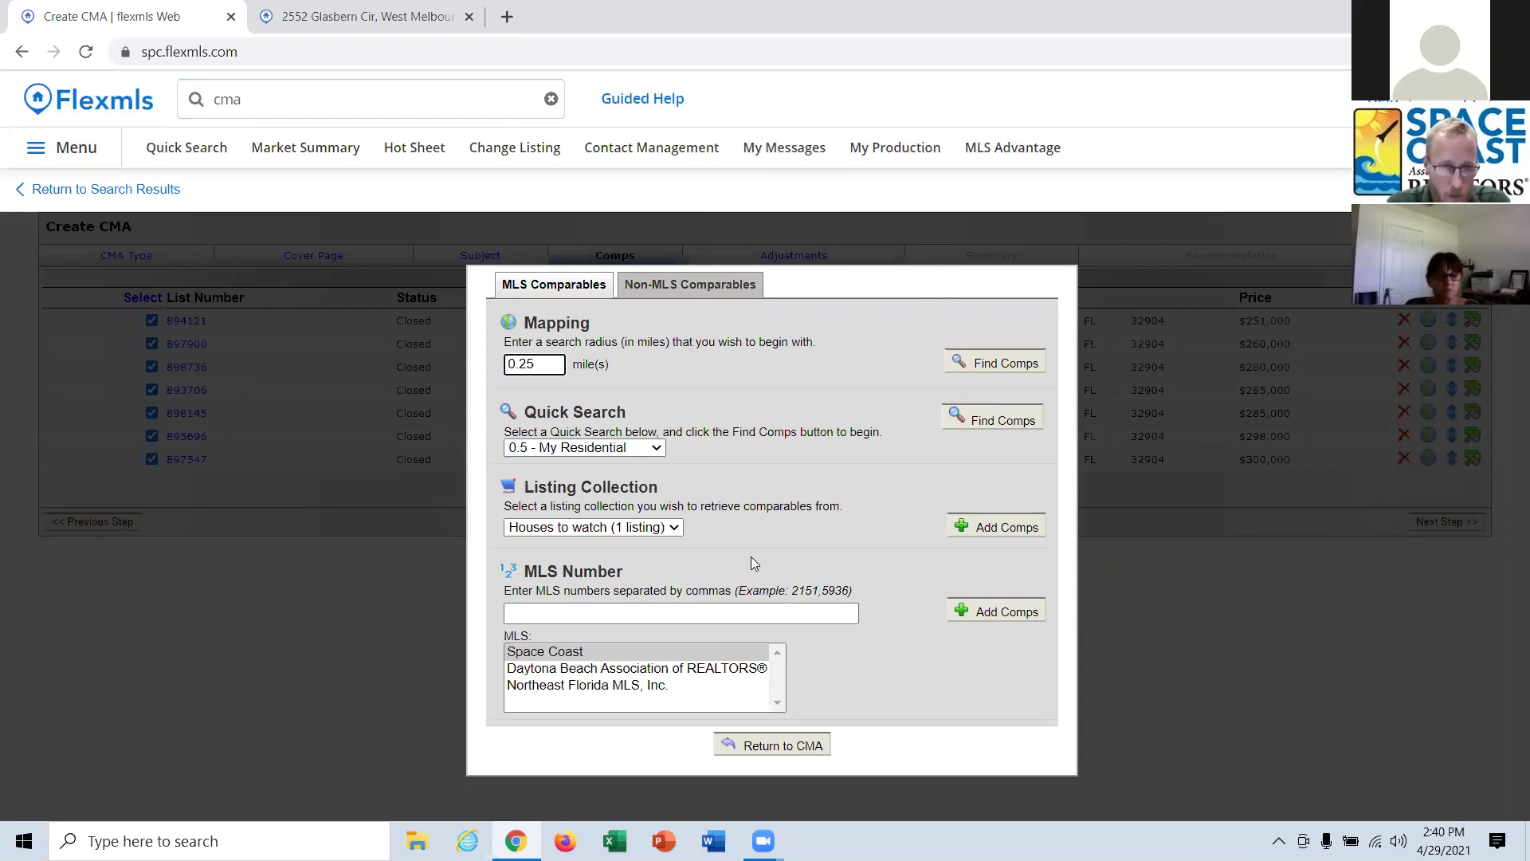
left_click(730, 290)
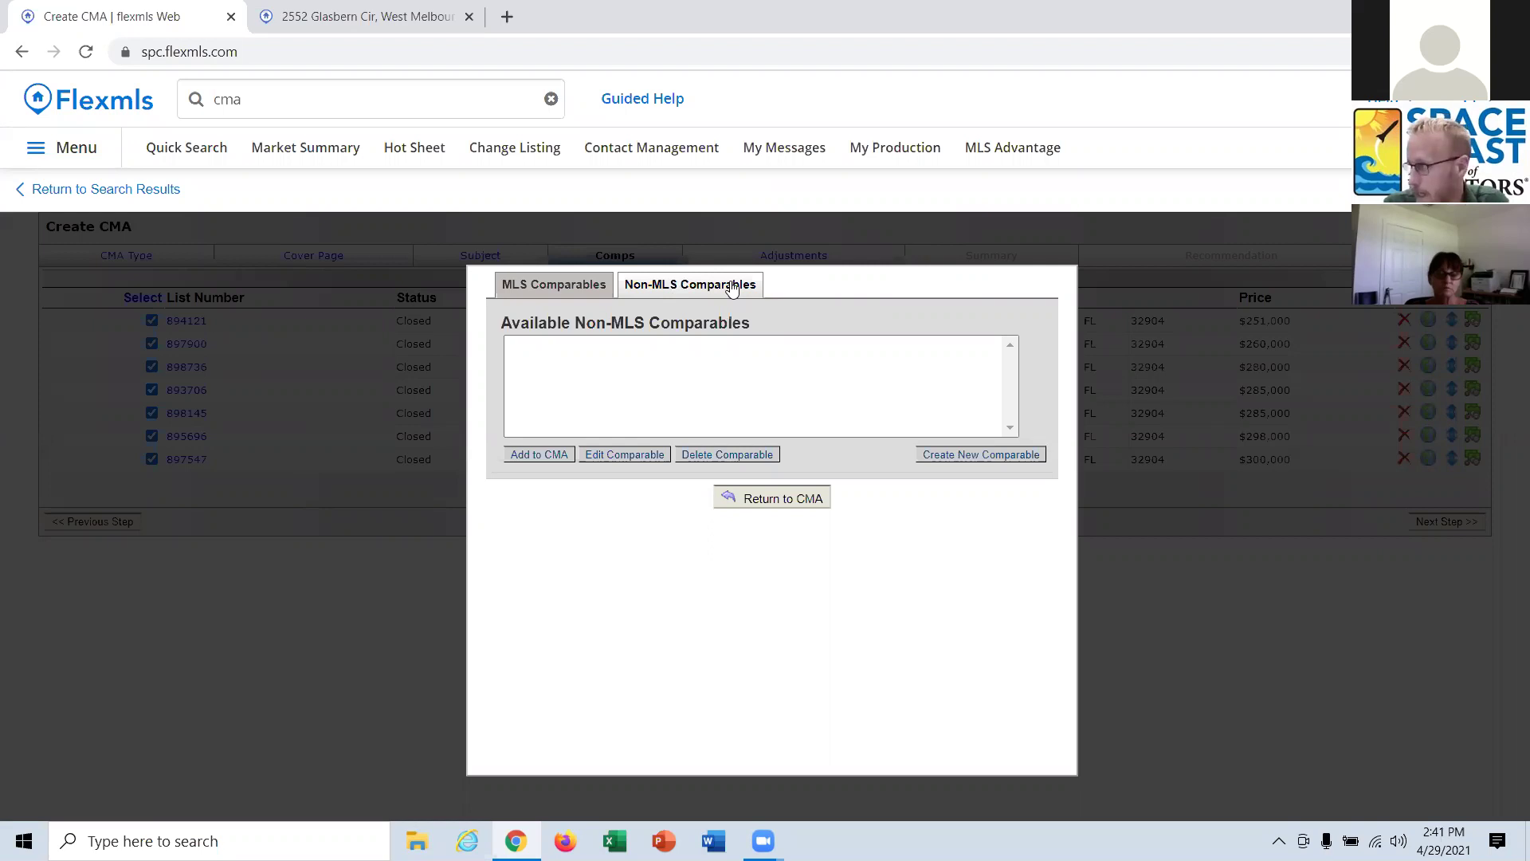
left_click(769, 501)
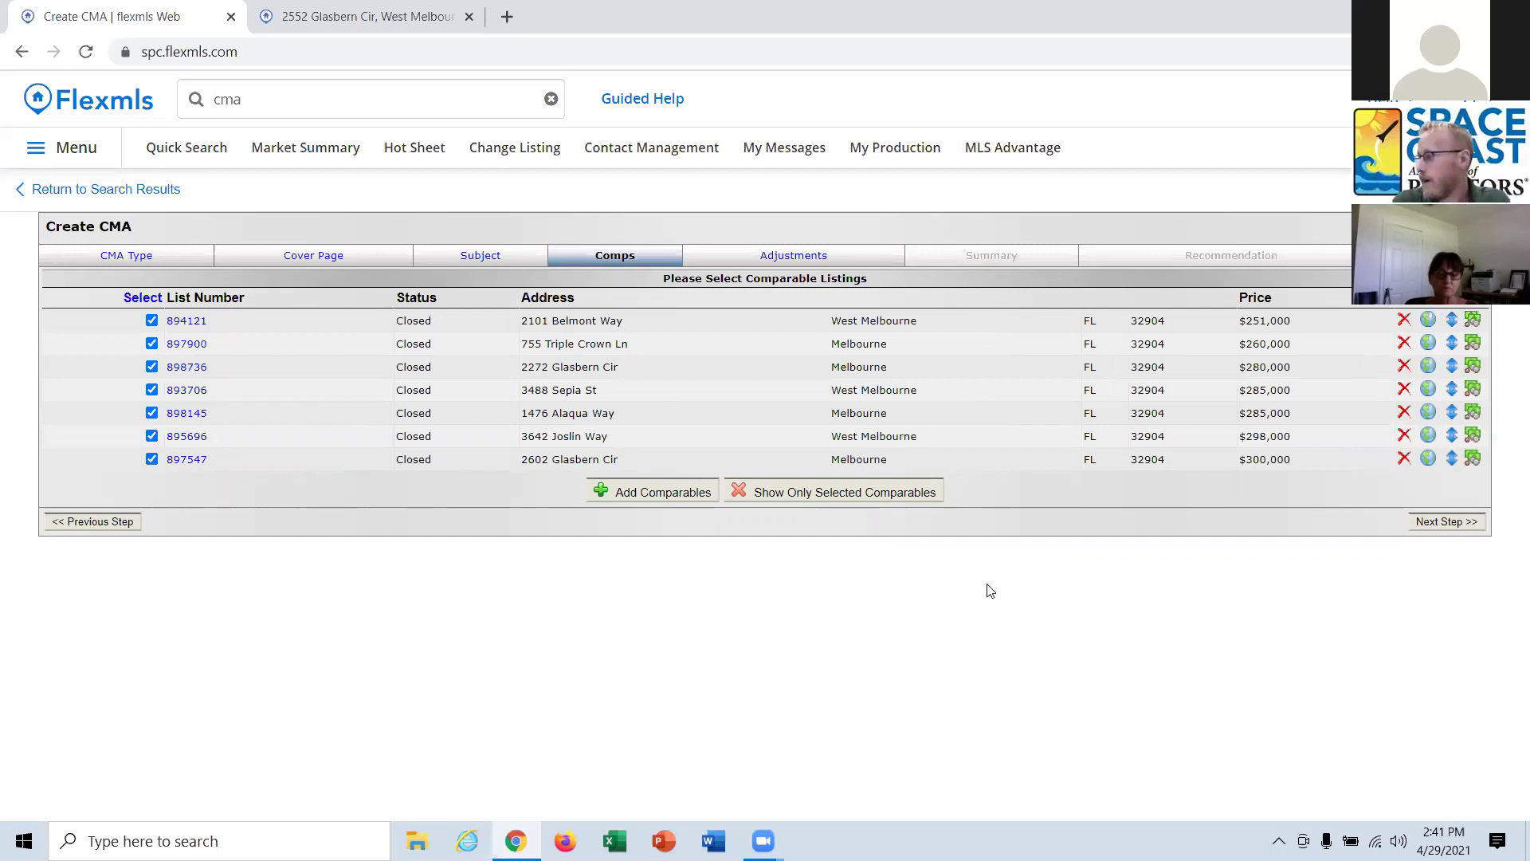
Advance to the Adjustments step and remove the Residential-SqFt - Living +60/unit automatic adjustment.
left_click(1462, 523)
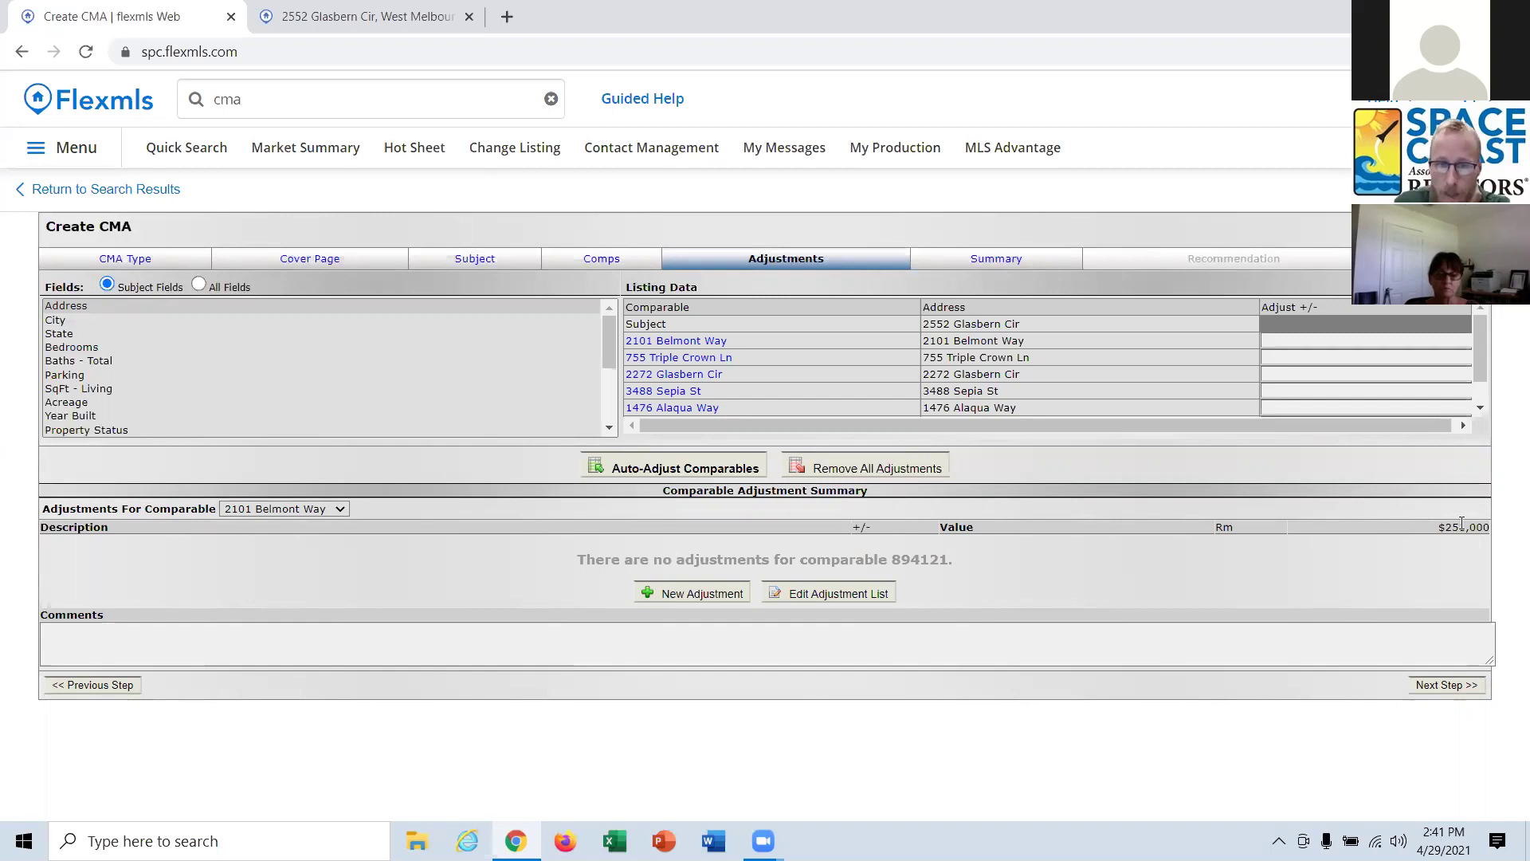
left_click(823, 598)
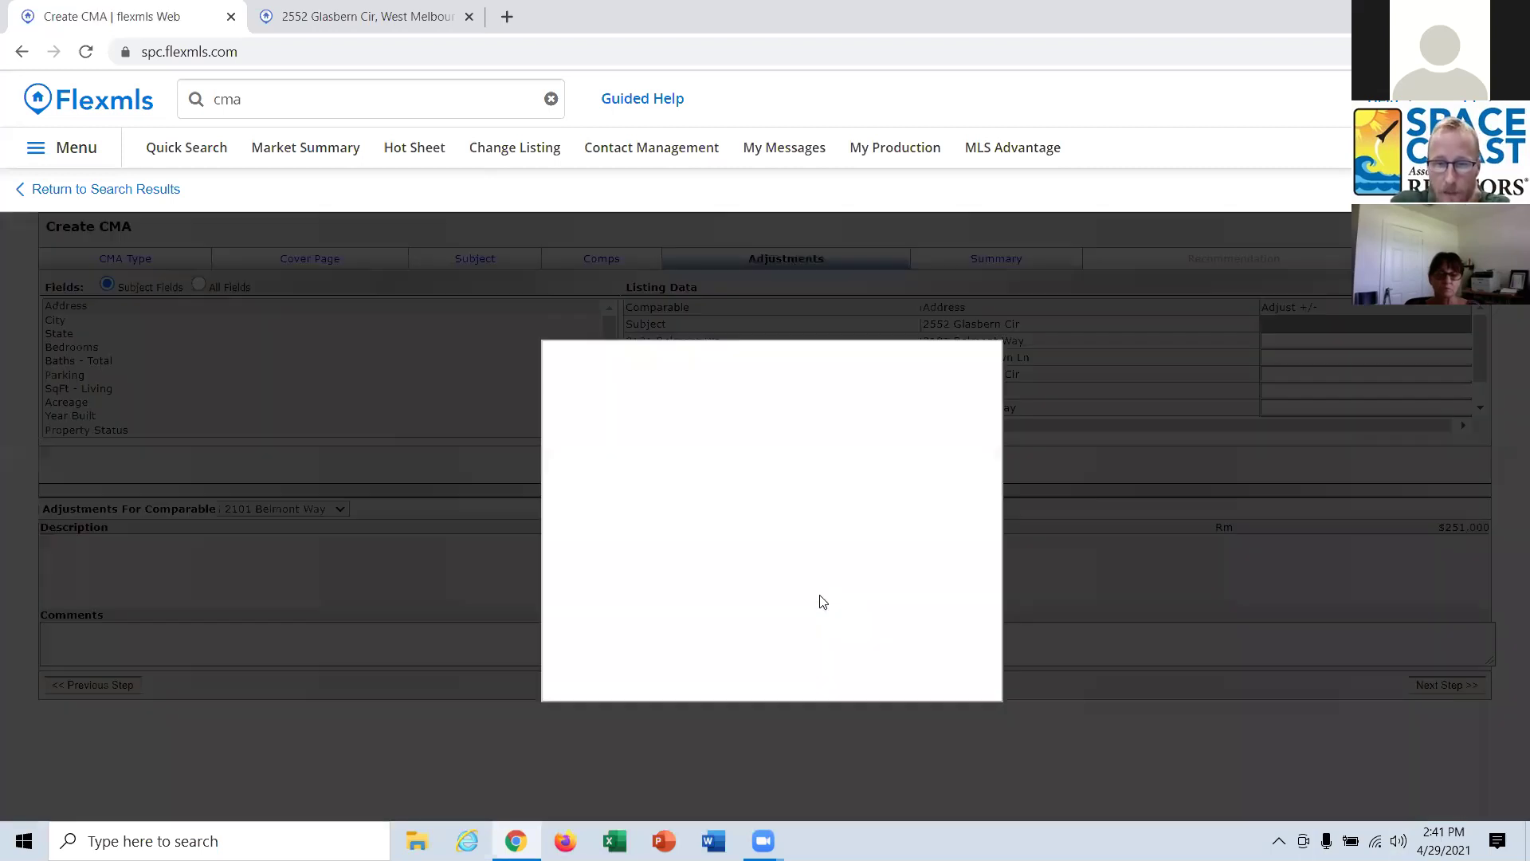
left_click(754, 416)
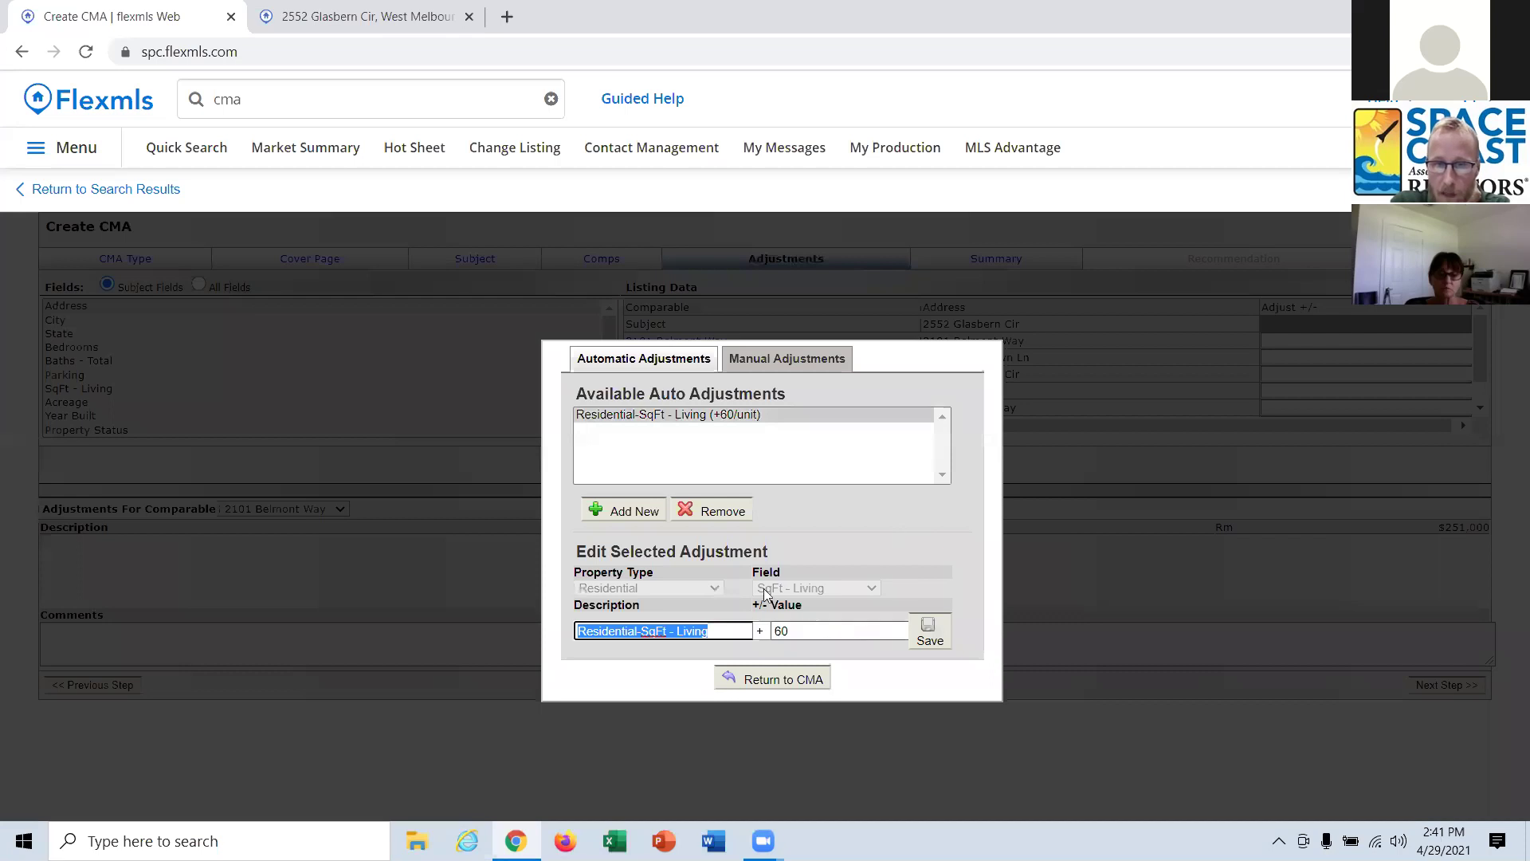
left_click(718, 512)
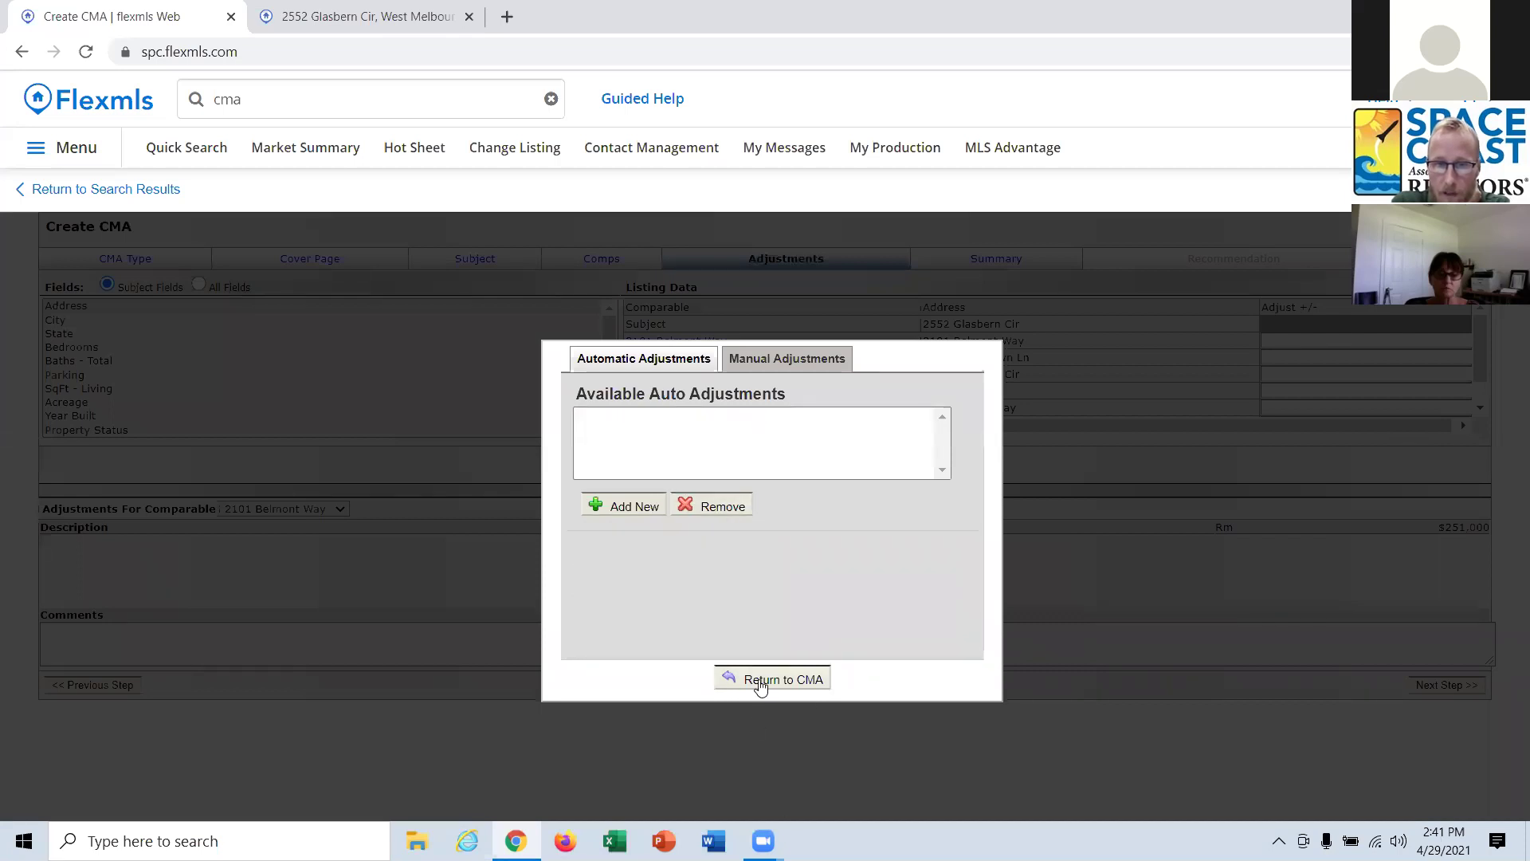
left_click(759, 683)
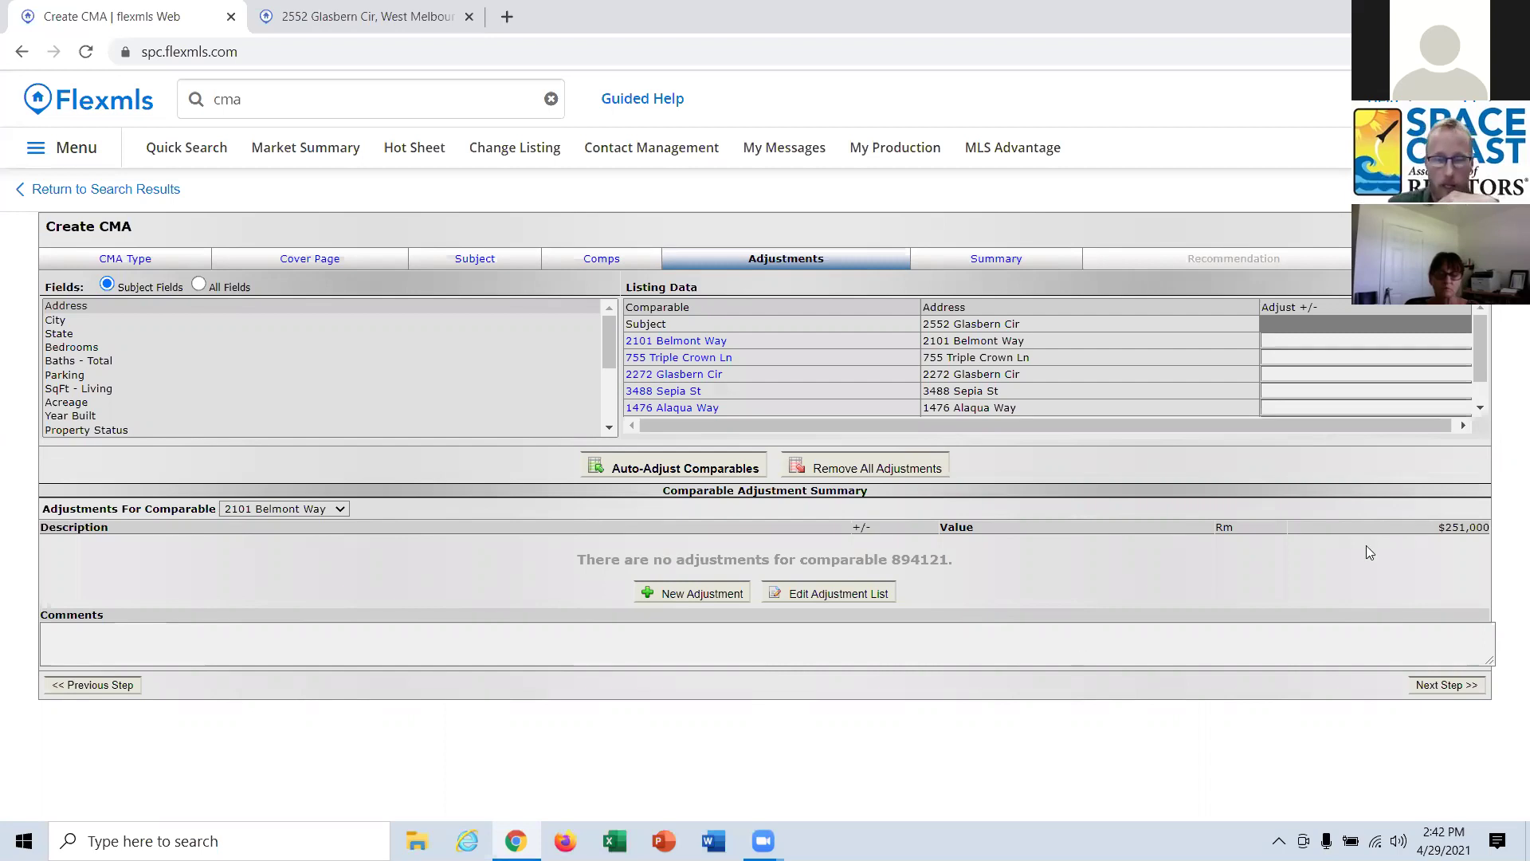
left_click(247, 509)
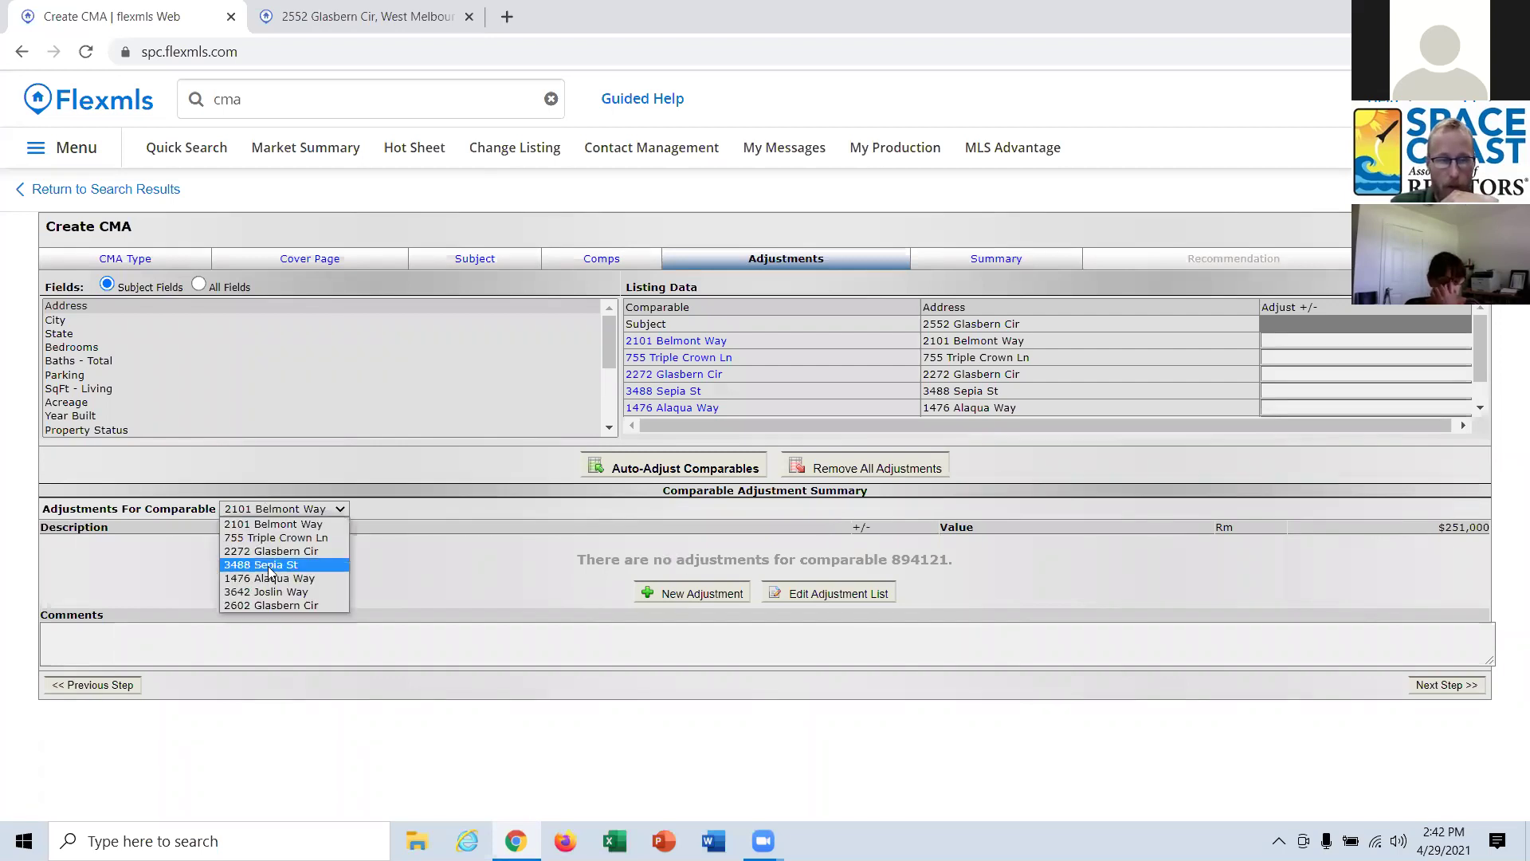
left_click(263, 520)
left_click(699, 595)
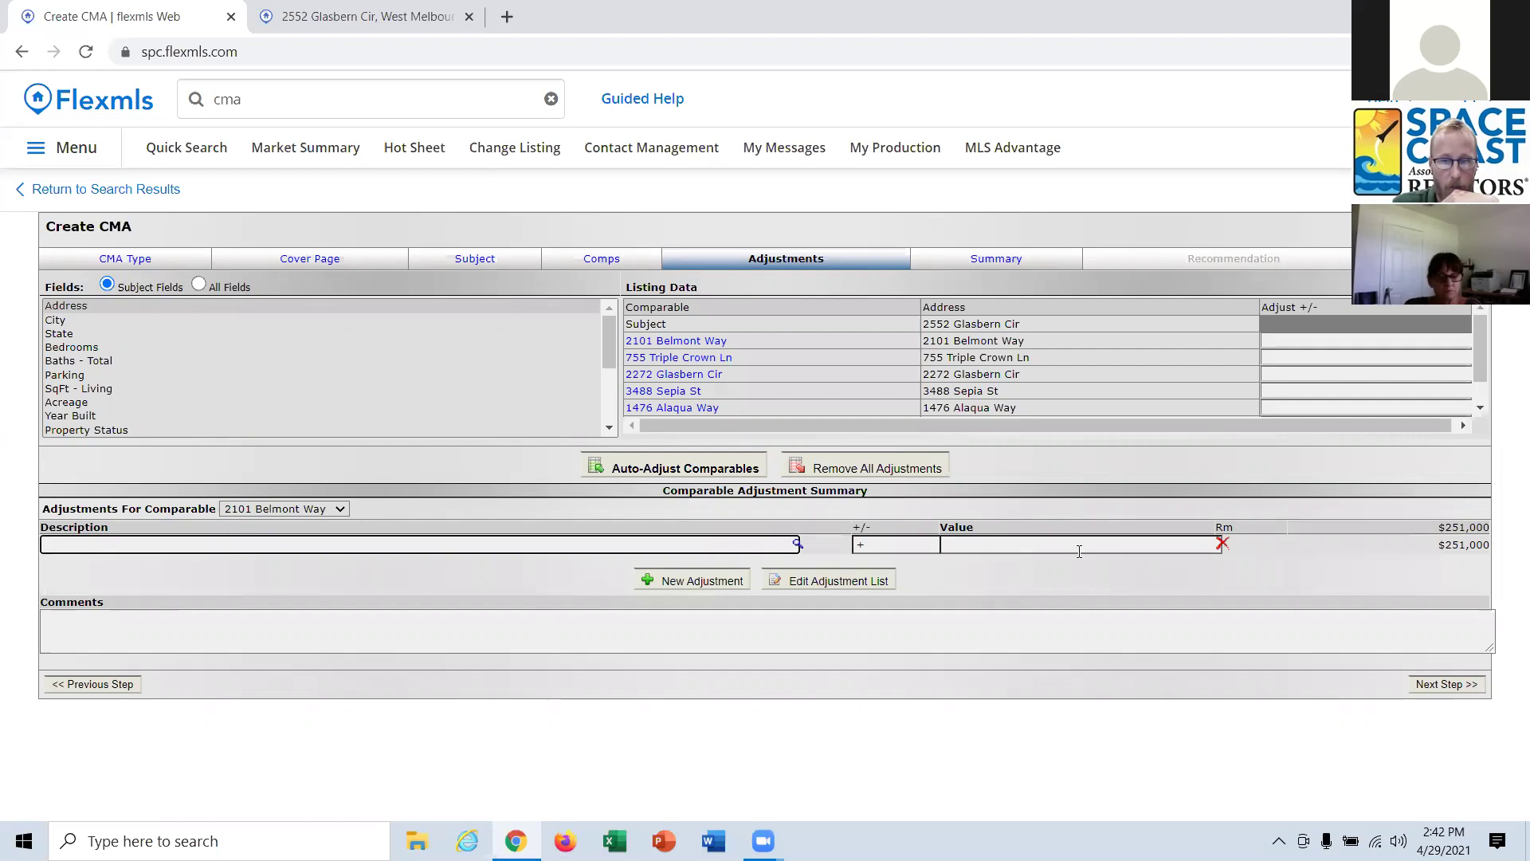
left_click(1223, 542)
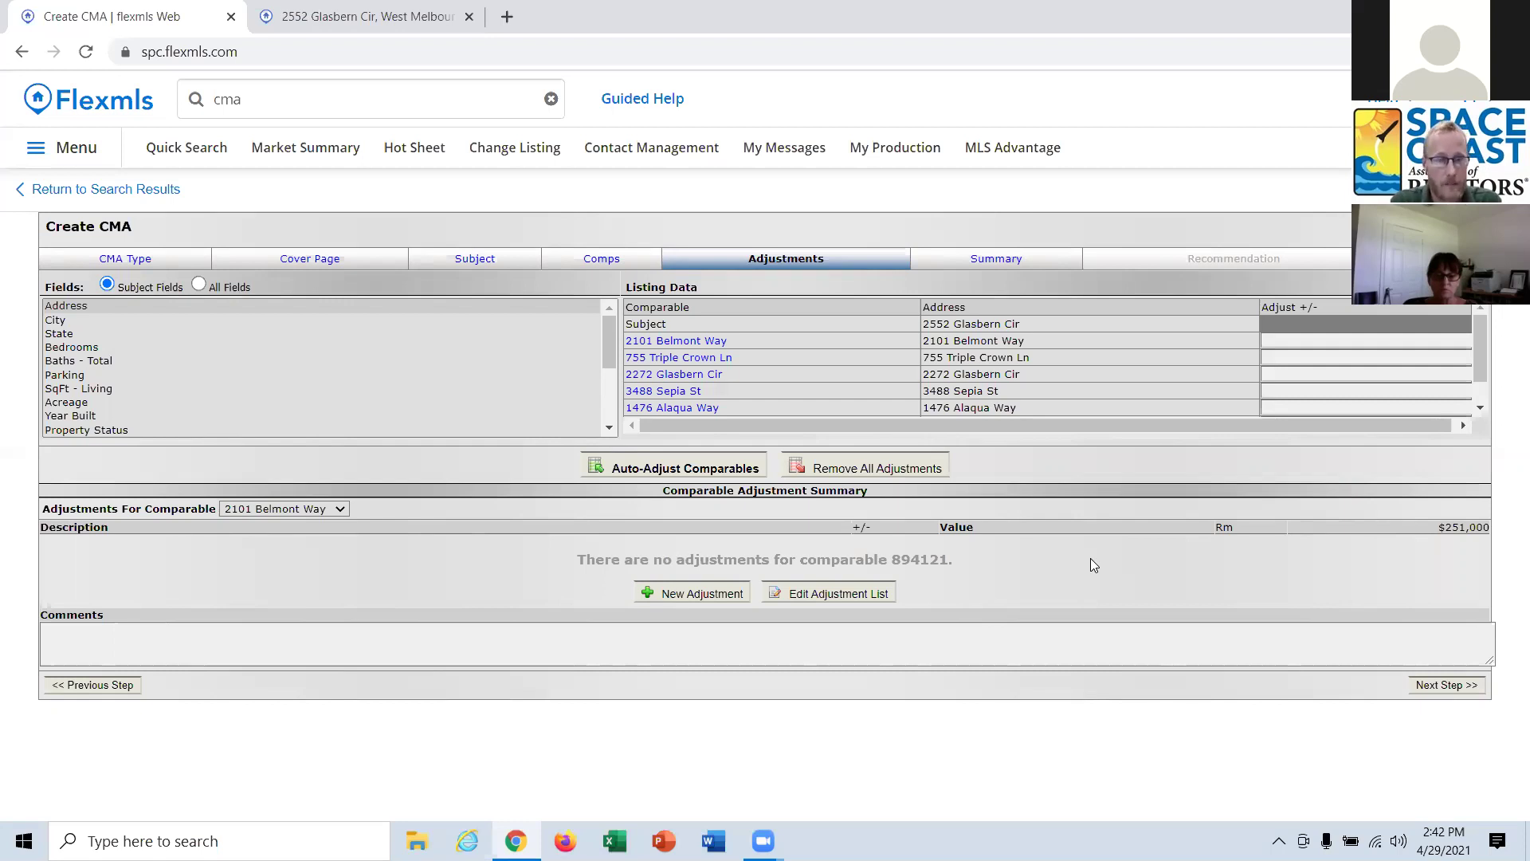
Quick-search 'closed within last 3 months, 1 mile from 748466'.
left_click(279, 98)
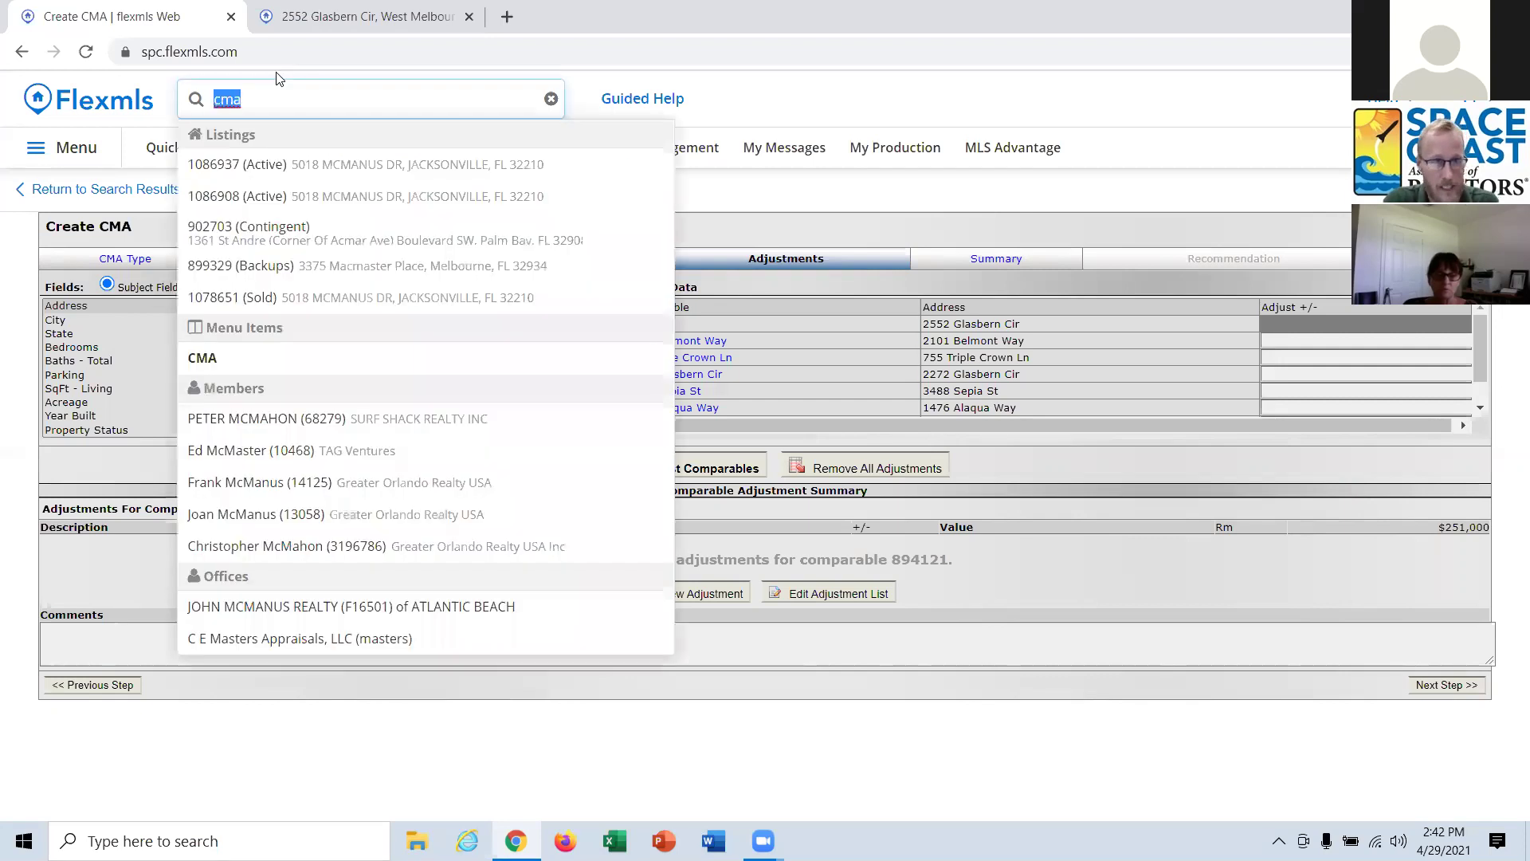
type("clos")
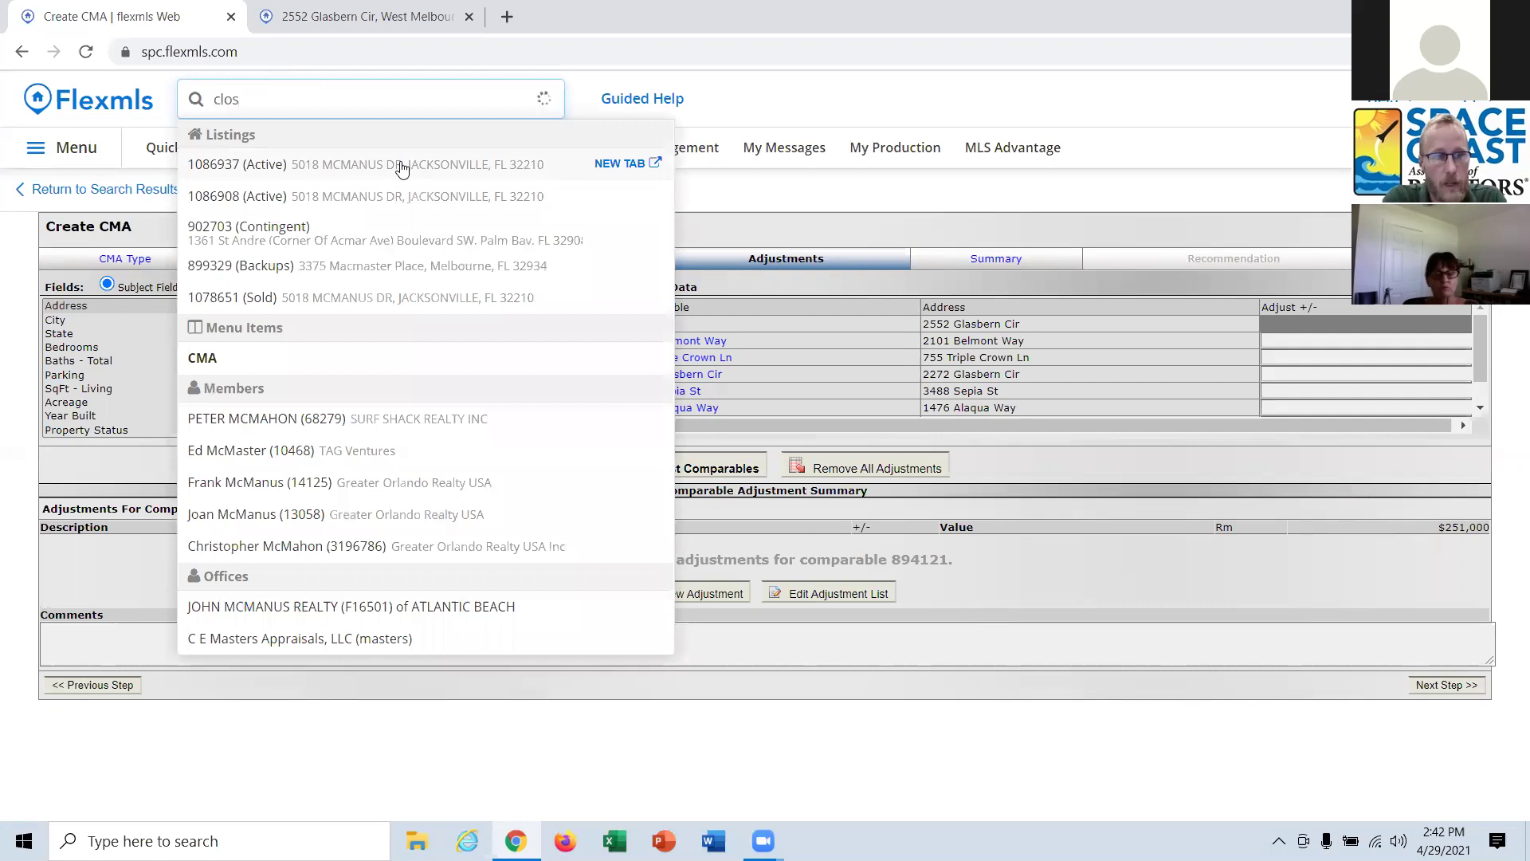
type("ed wiit")
key("BackSpace")
key("BackSpace")
type("thin last 3 months,")
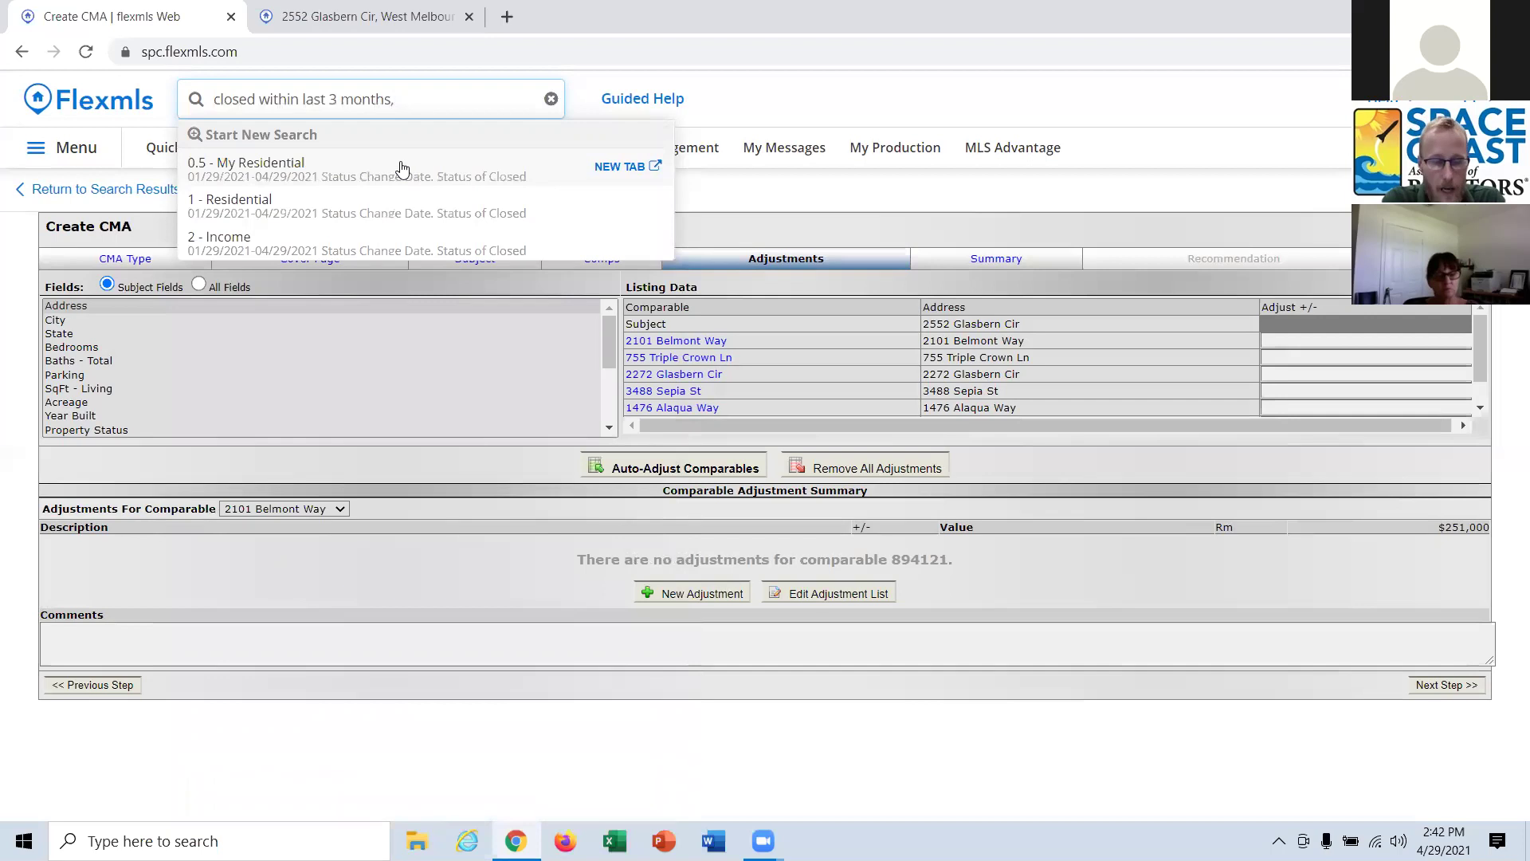
type(" 1 mile from ")
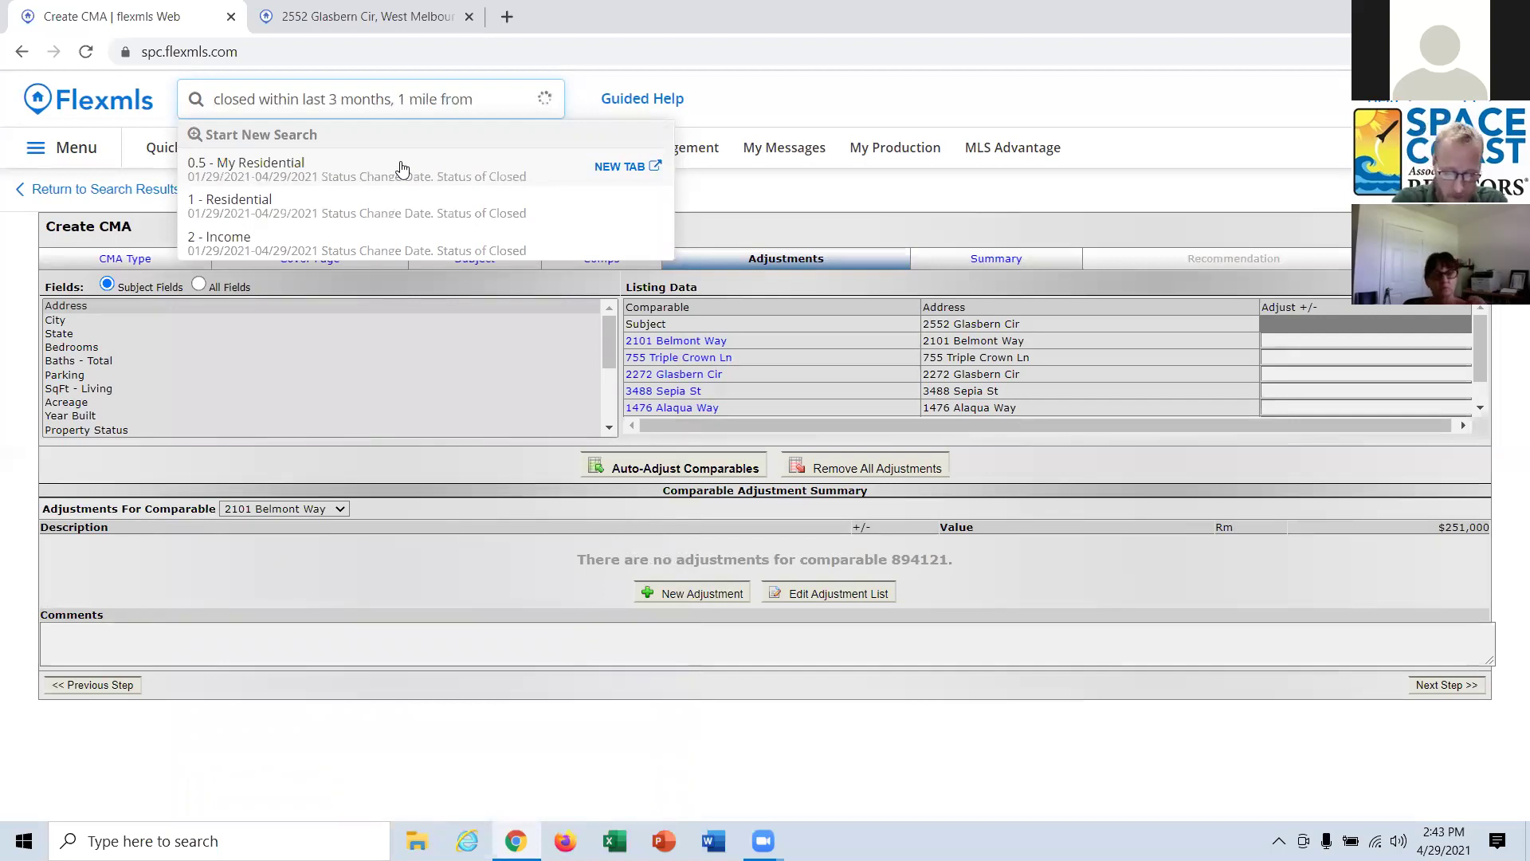
type("748")
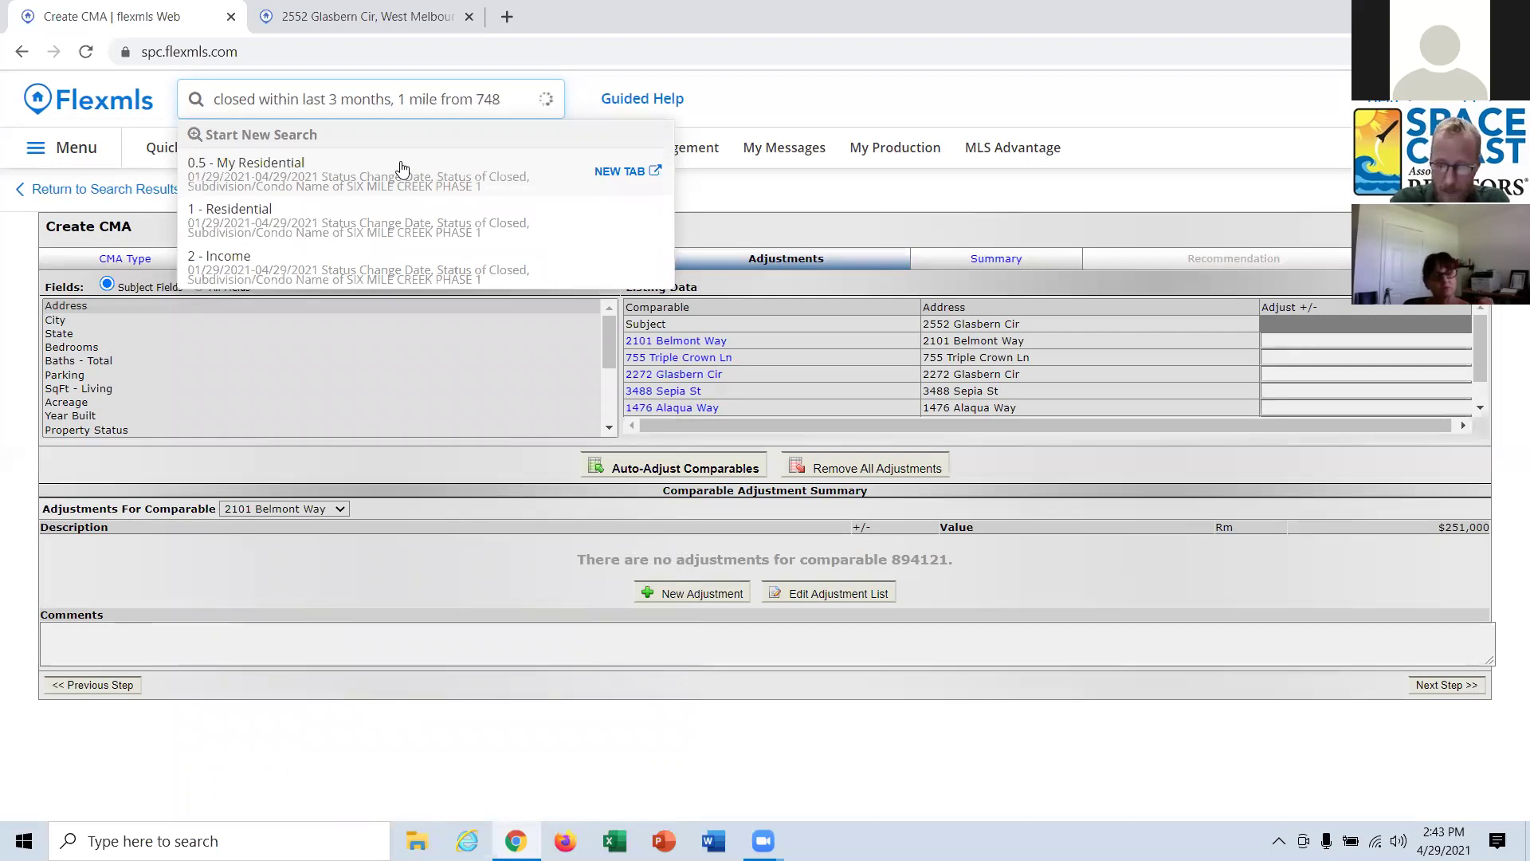
type("466")
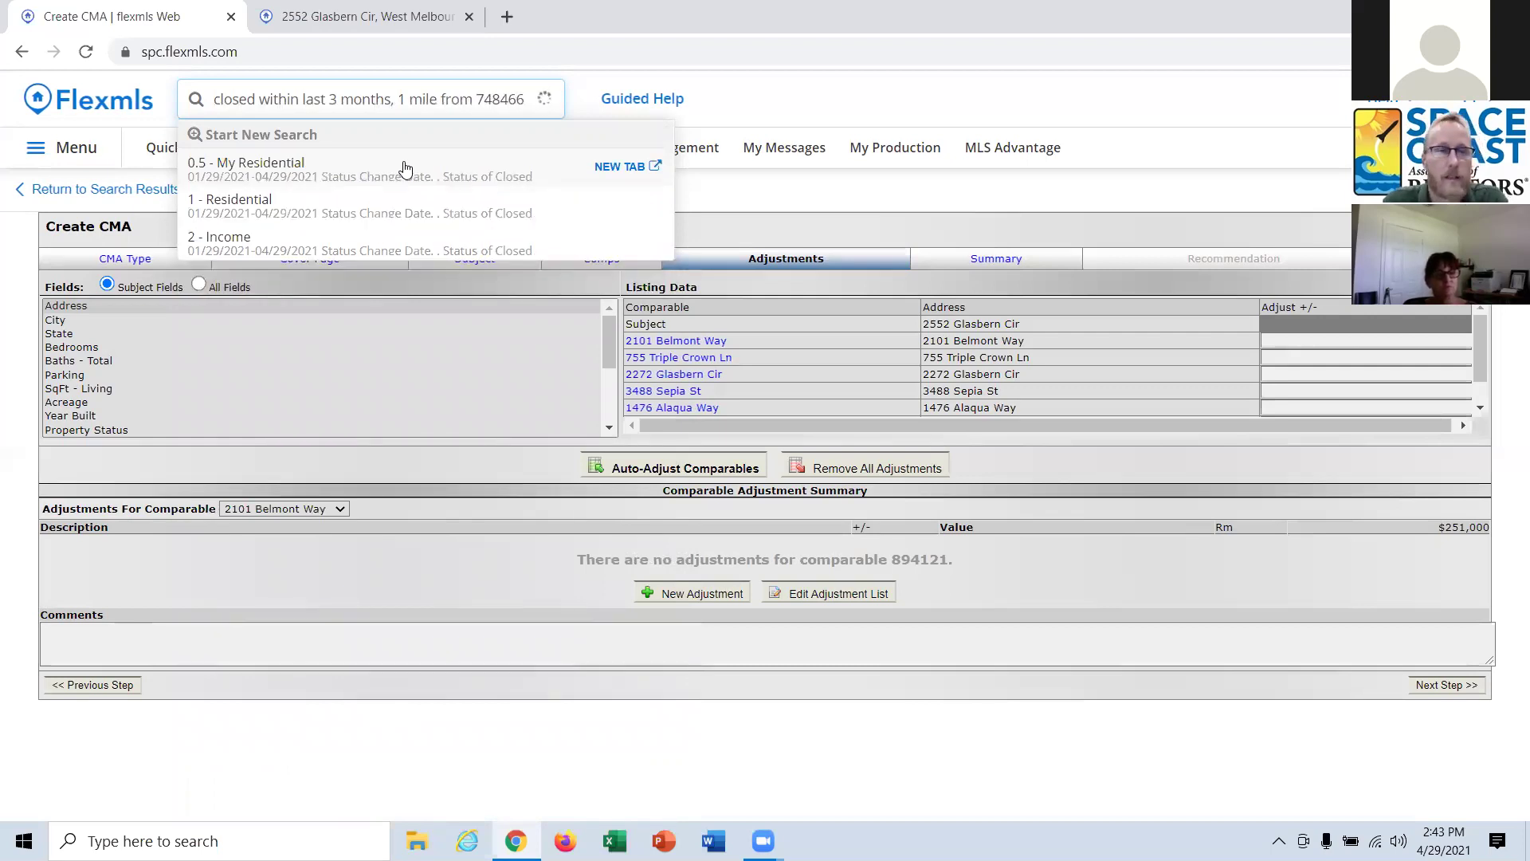
Open the 45 matching closed sales in a new tab and show their Search Statistics.
left_click(629, 173)
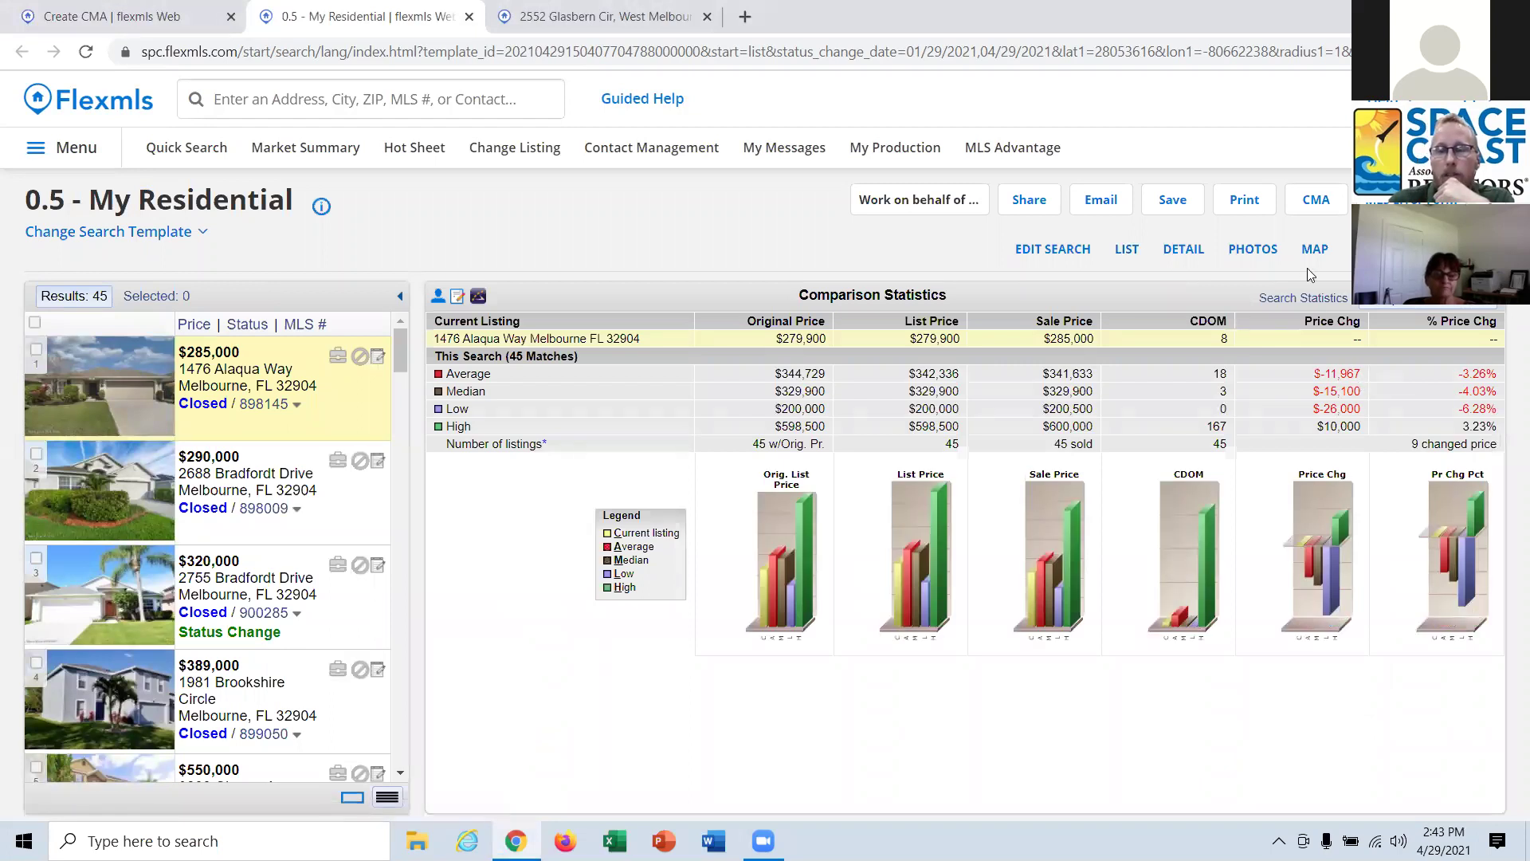
left_click(1305, 301)
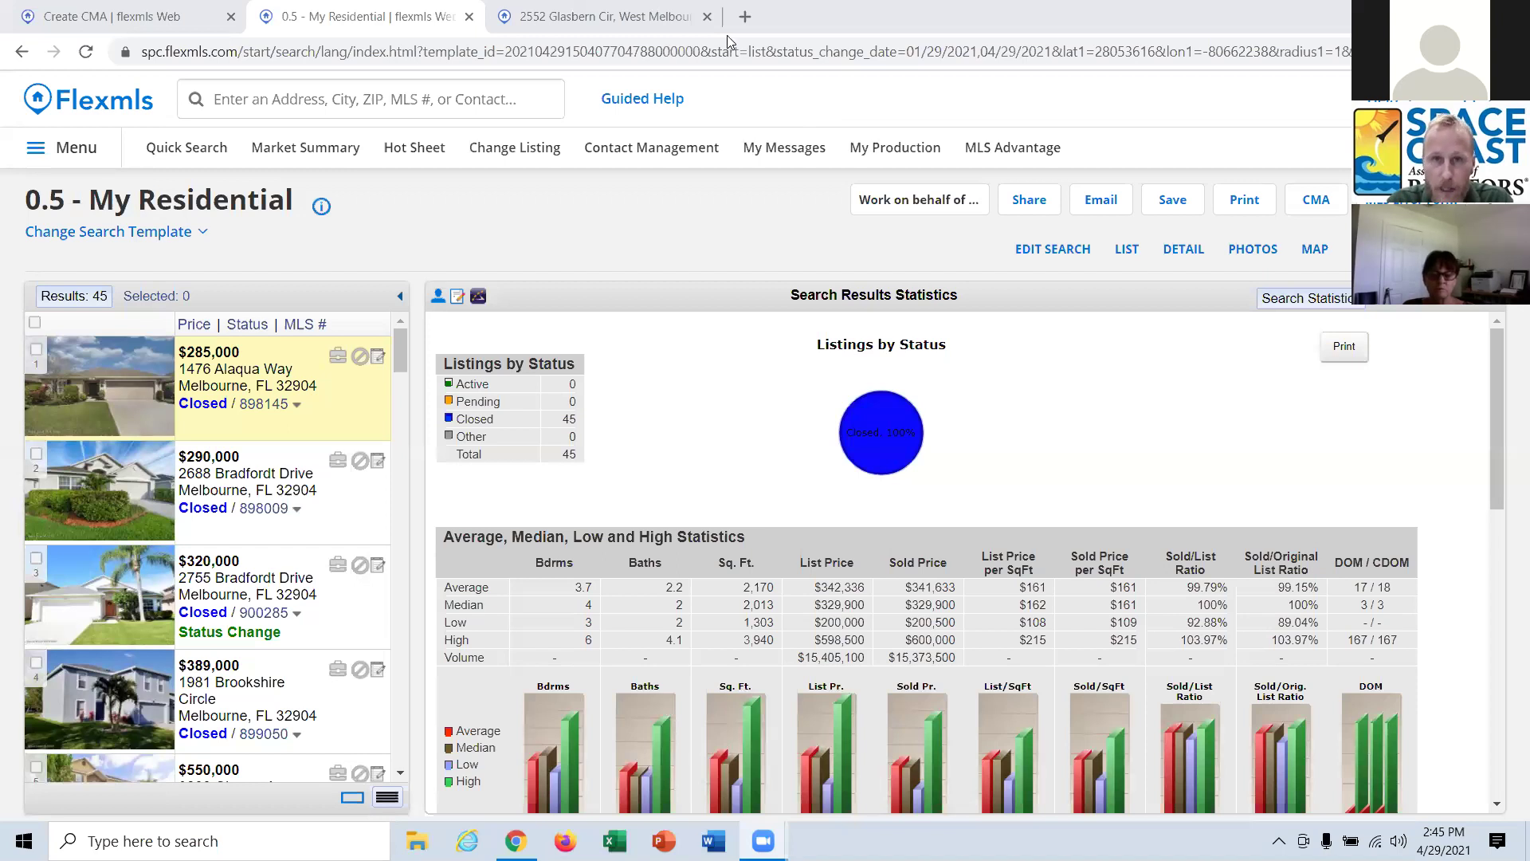
left_click(746, 16)
type("1")
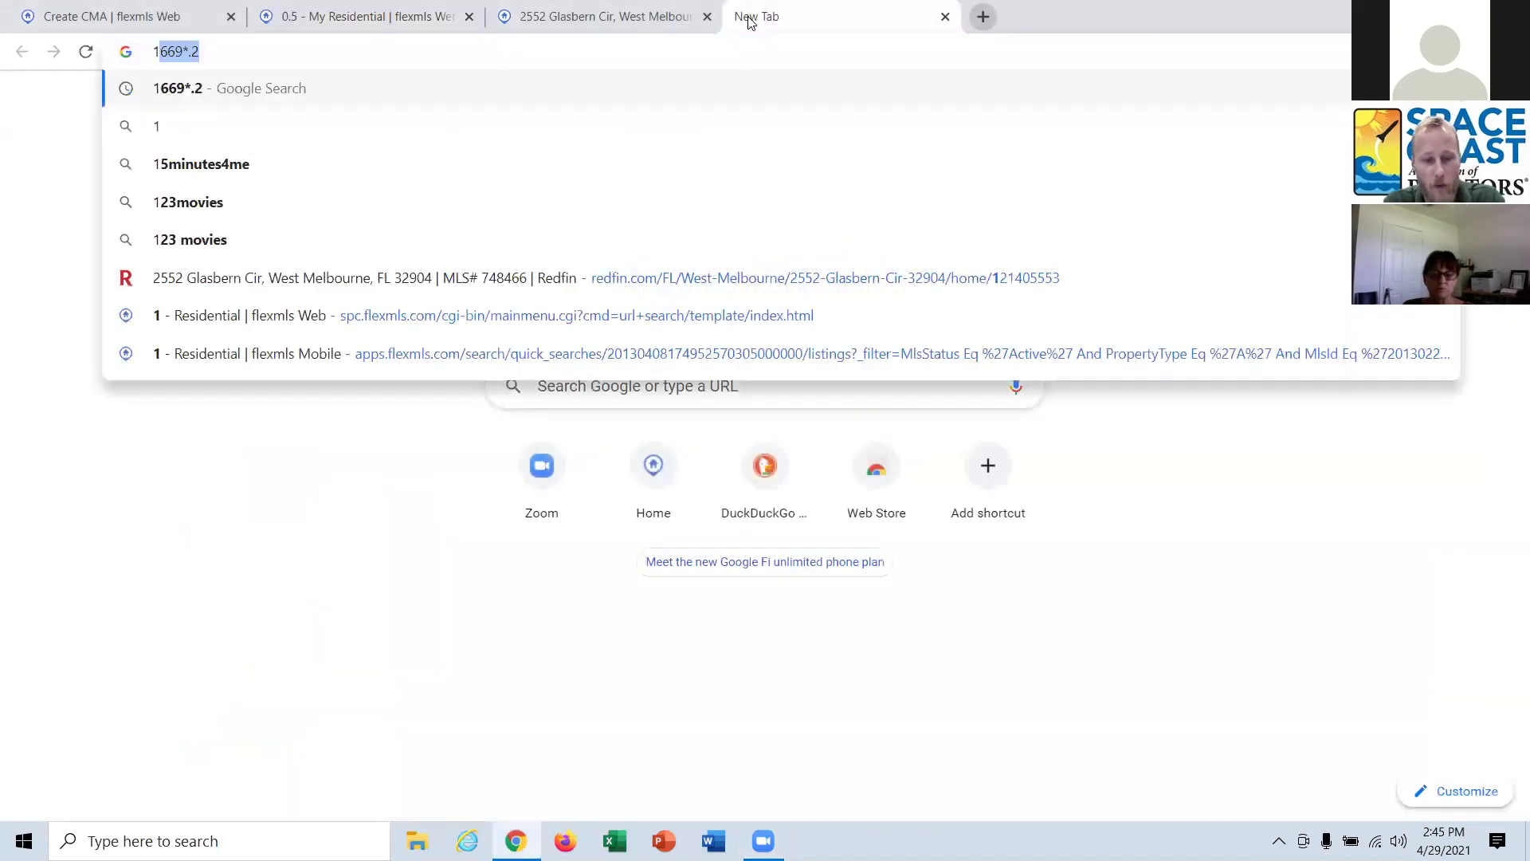
type("61")
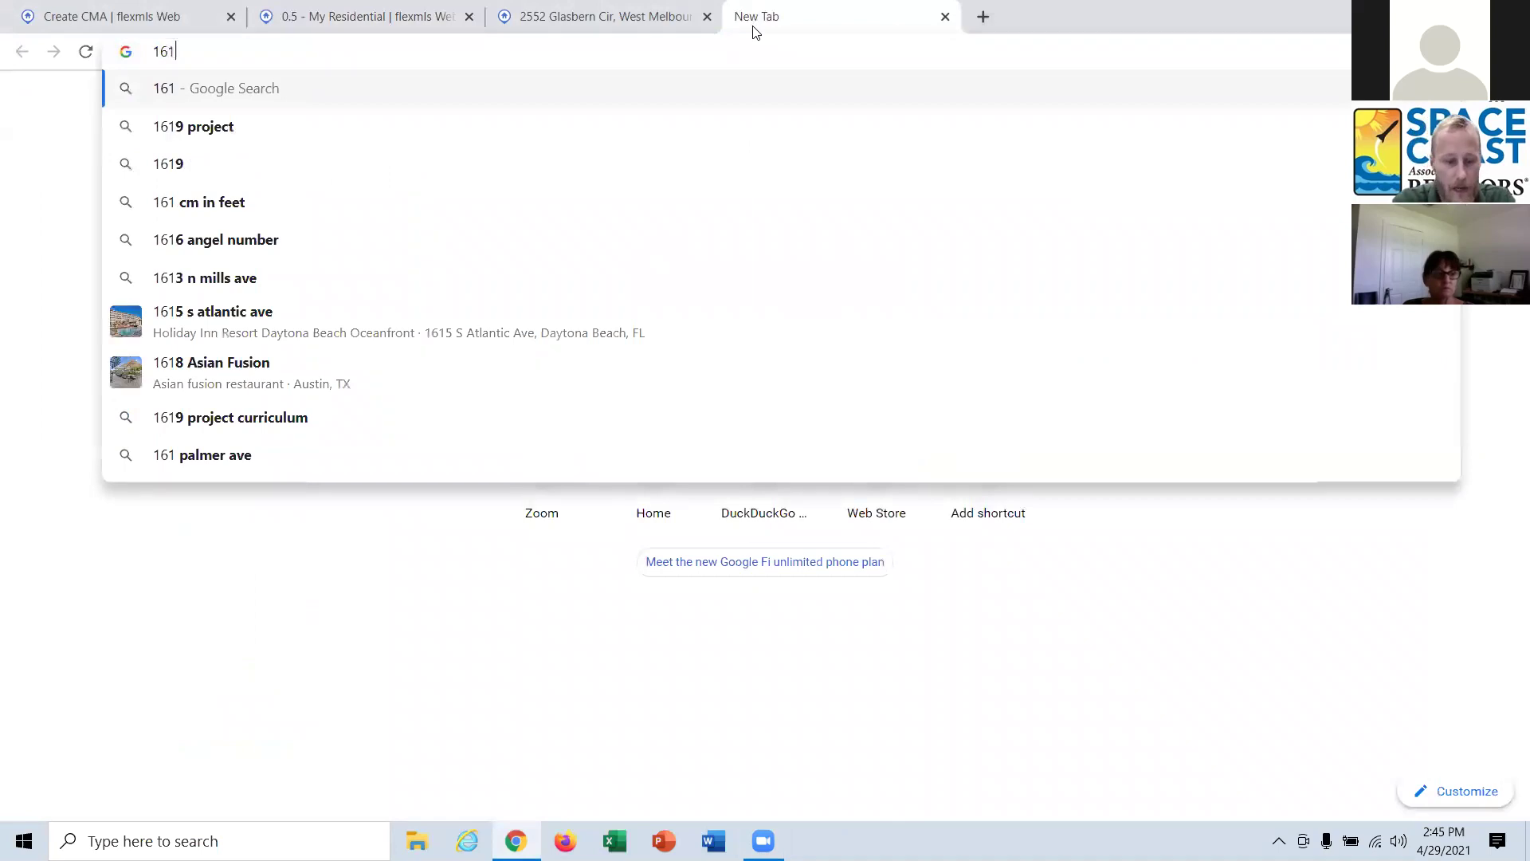
type("*.35")
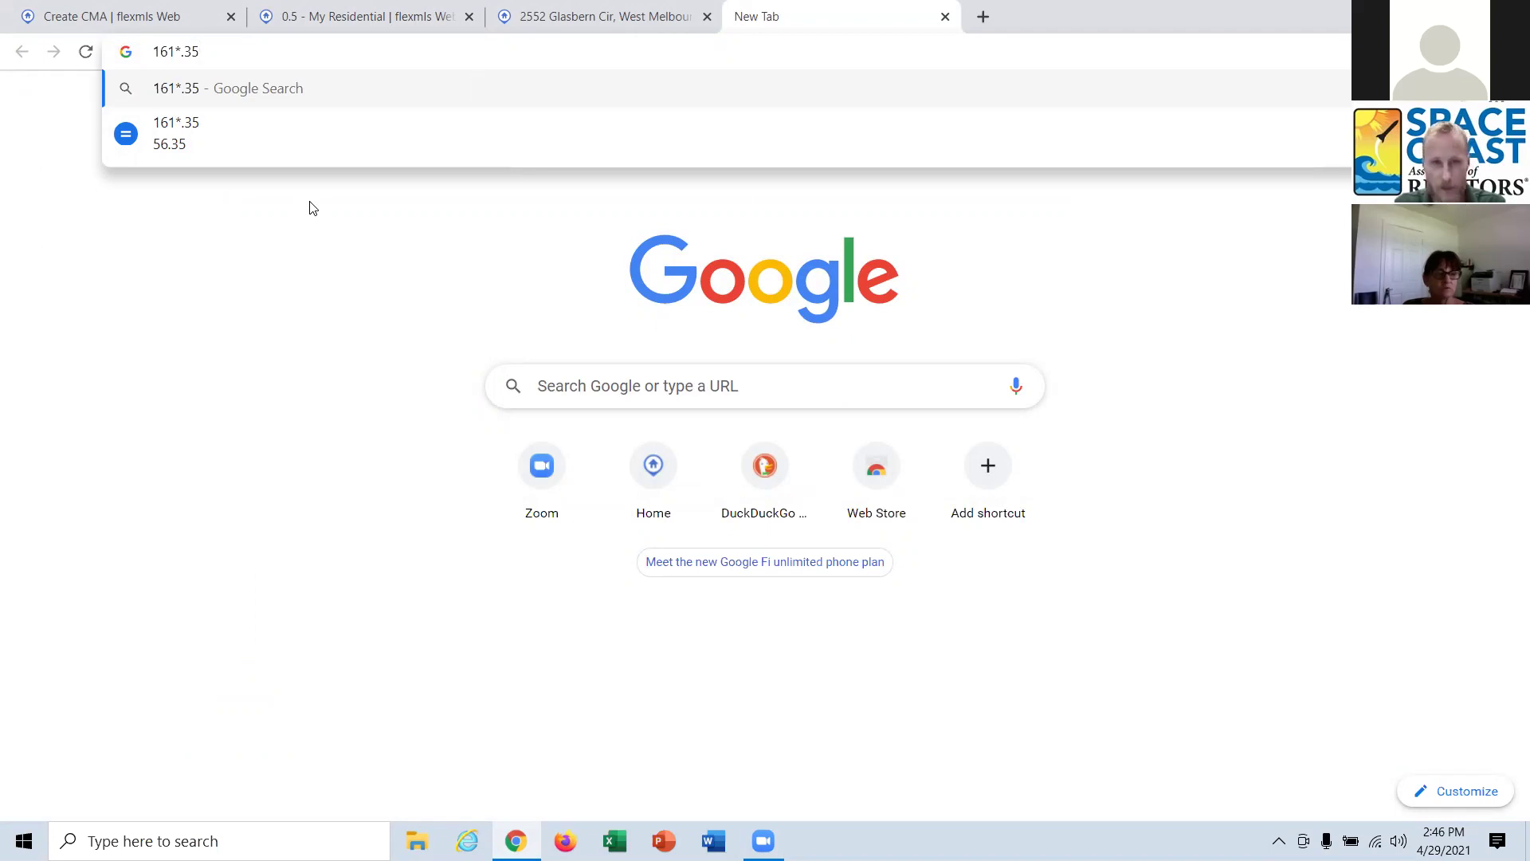
left_click(945, 17)
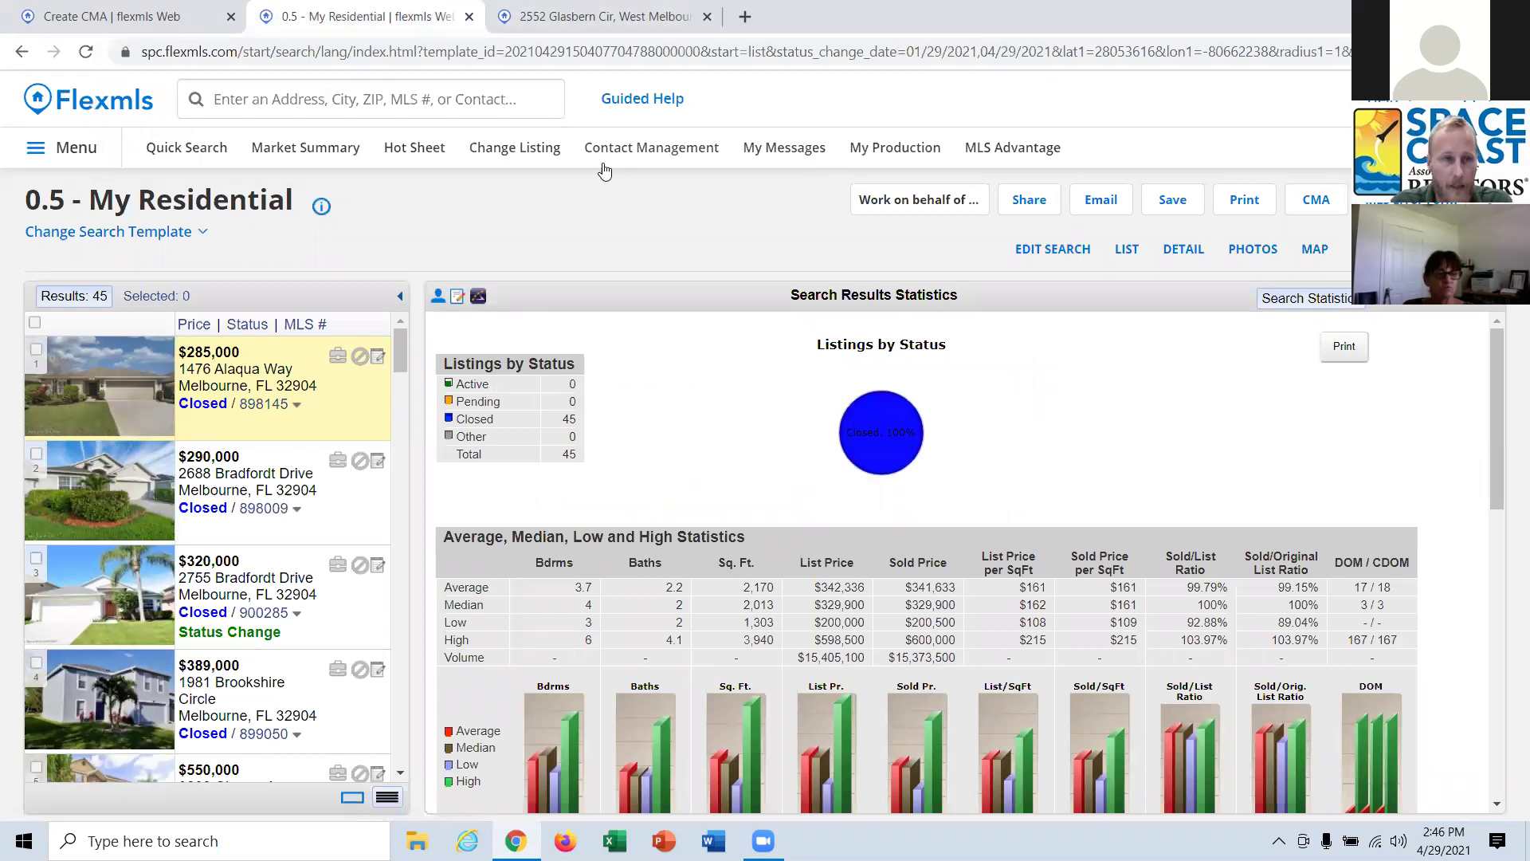
Return to the Create CMA tab and open the still-empty automatic adjustments list.
left_click(160, 21)
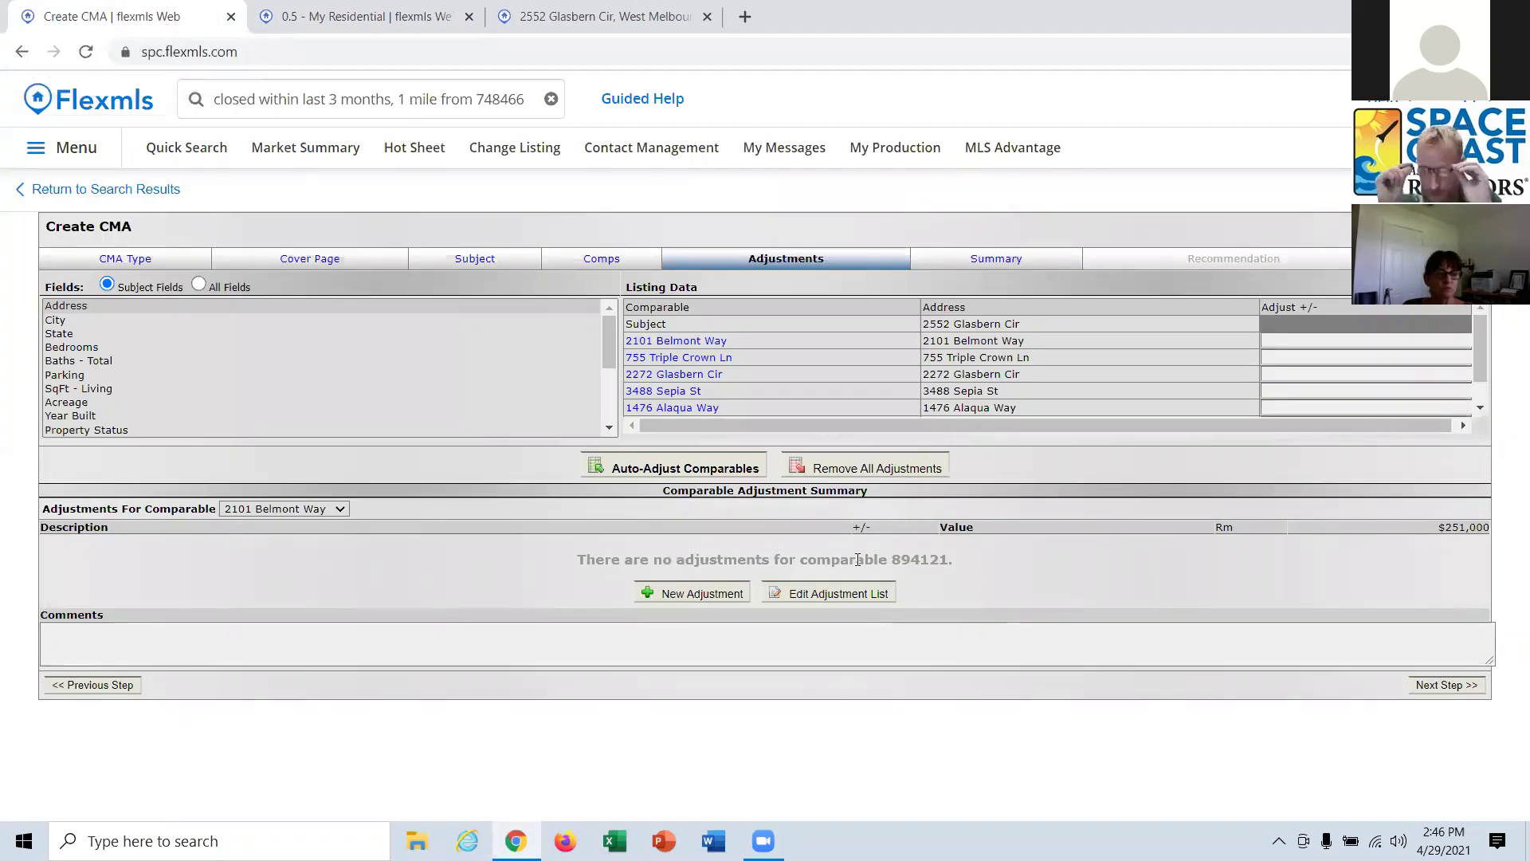
left_click(858, 599)
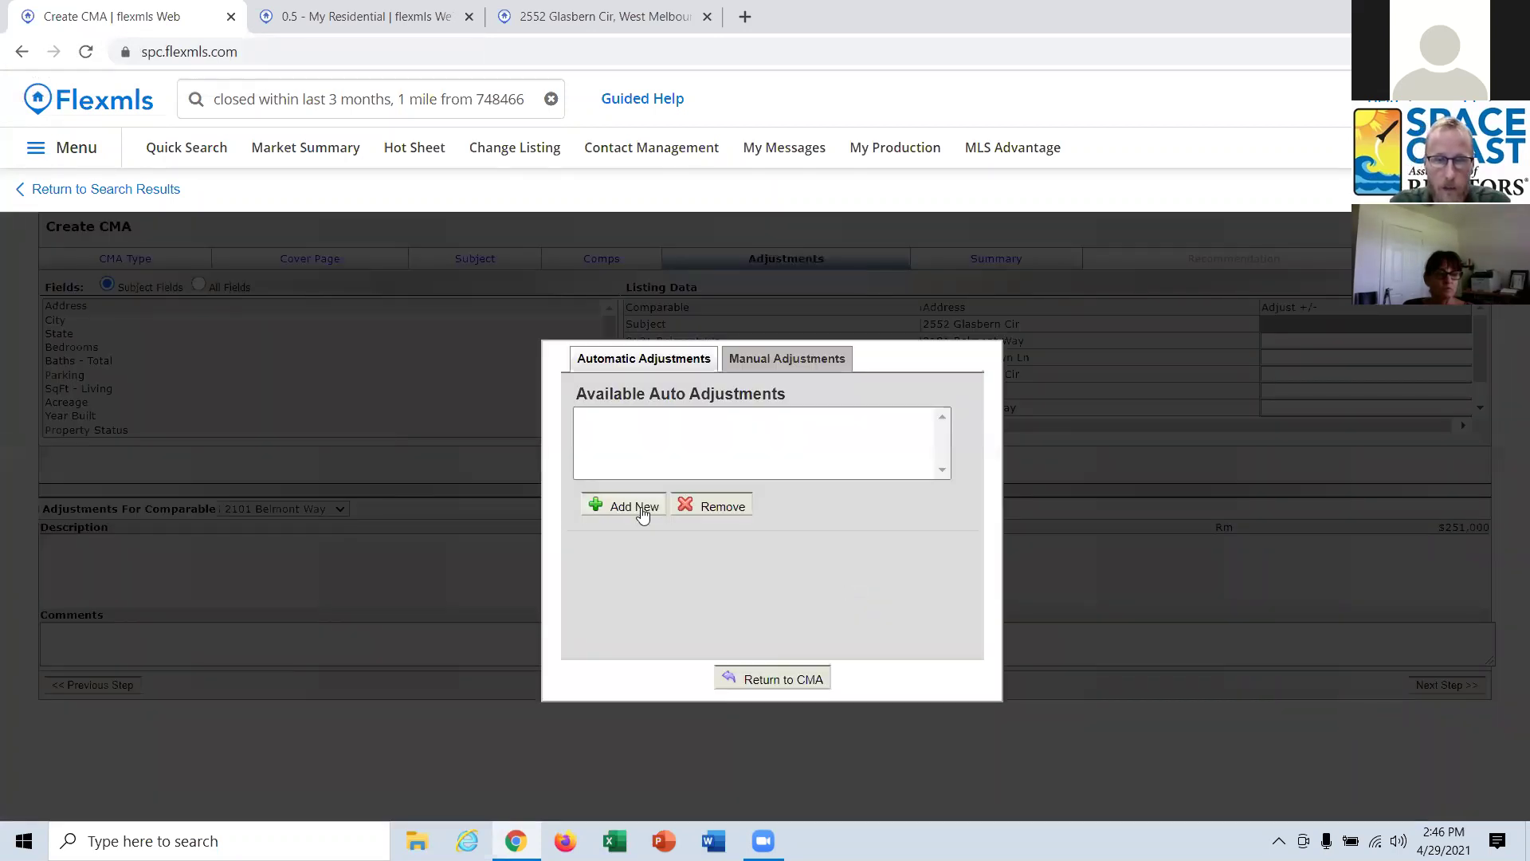
Add and save a Residential SqFt - Living automatic adjustment of +56 per unit.
left_click(643, 515)
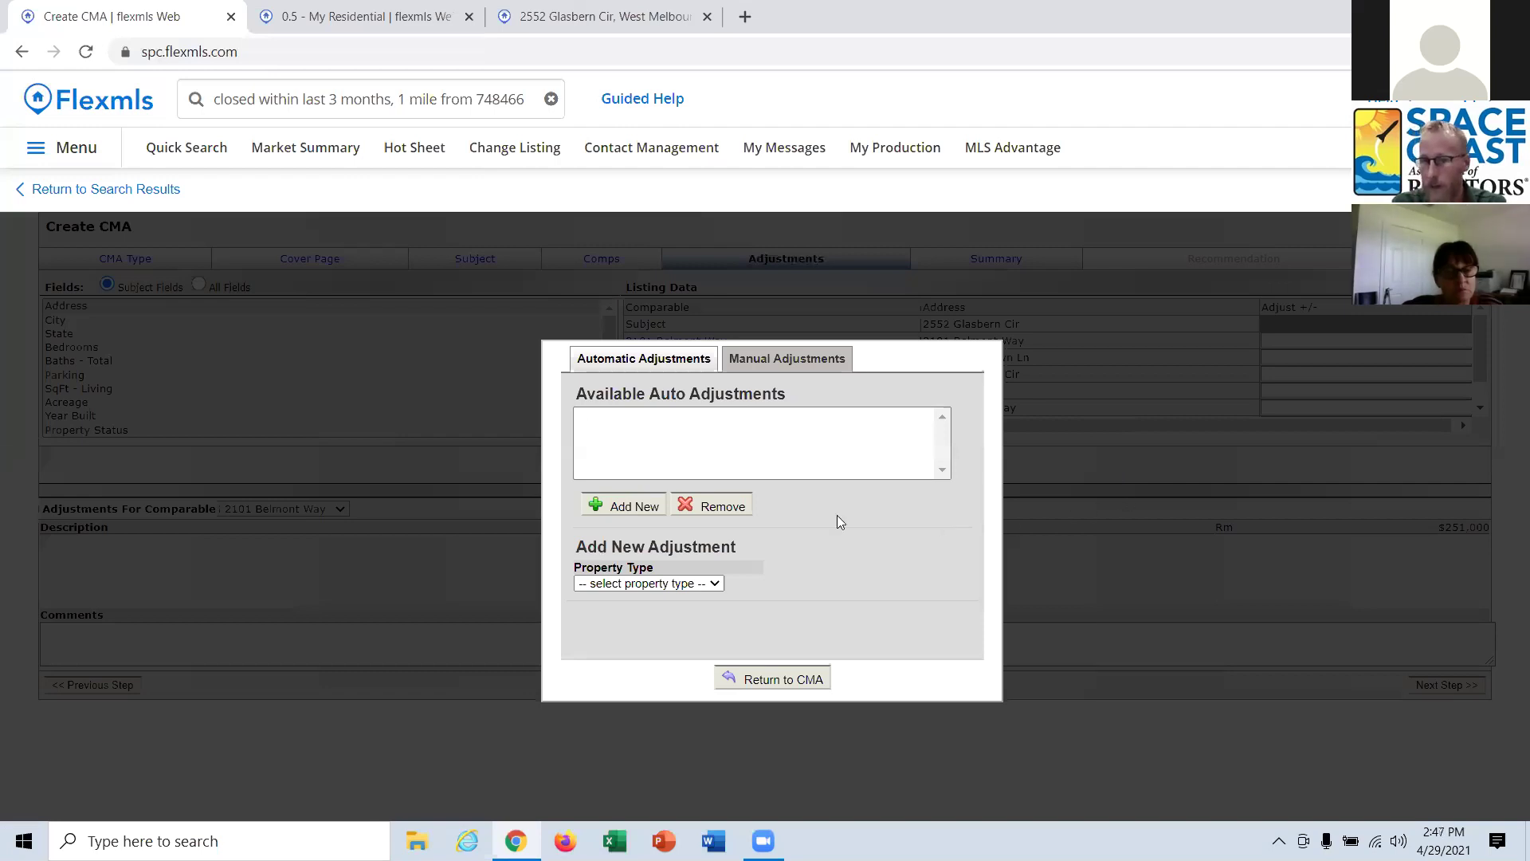
left_click(671, 586)
left_click(666, 616)
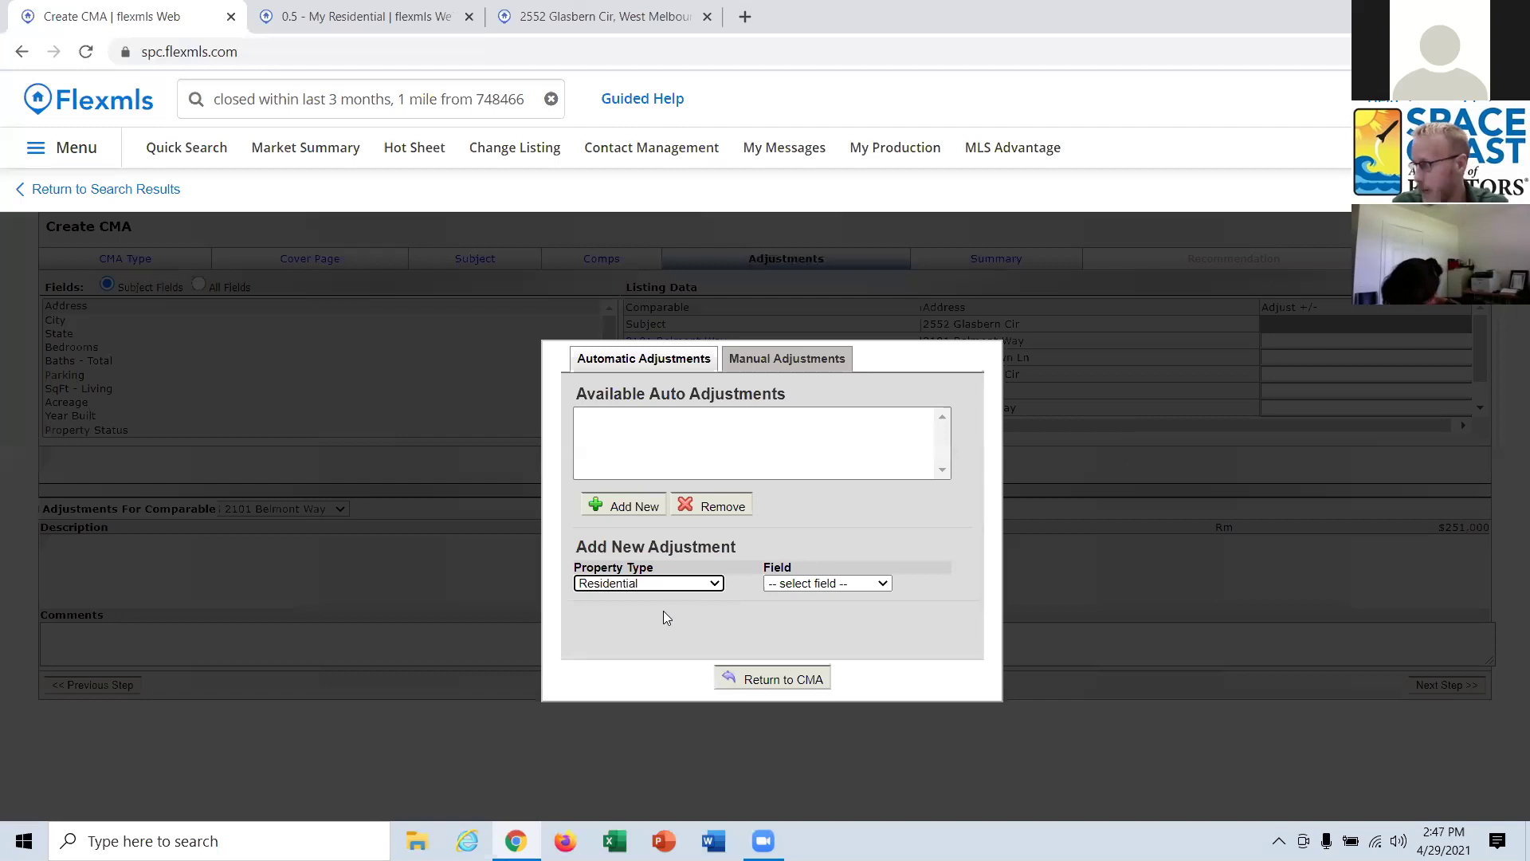
left_click(832, 586)
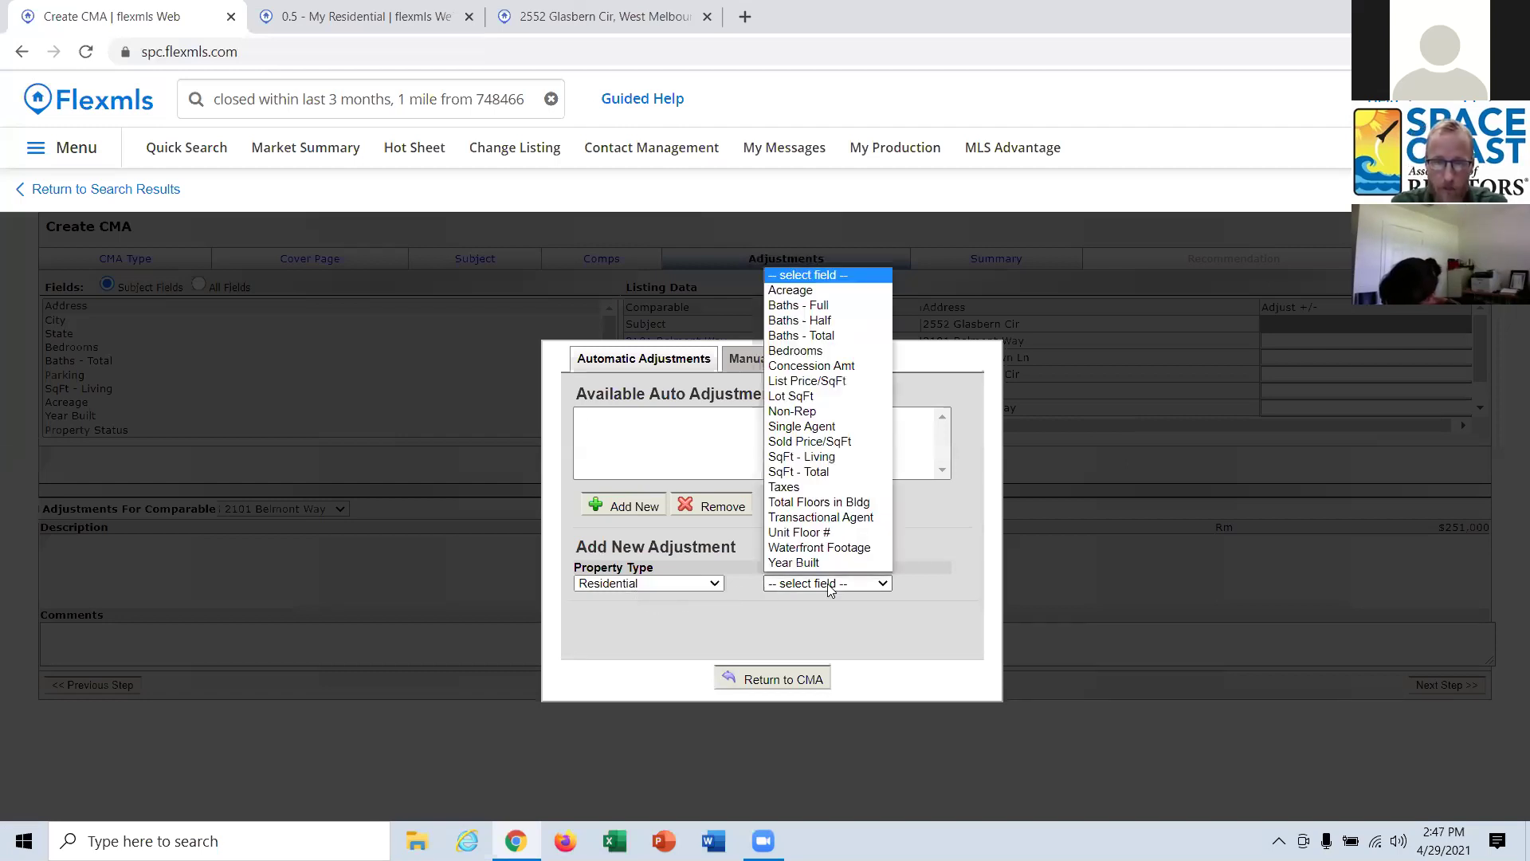
left_click(826, 458)
key("Tab")
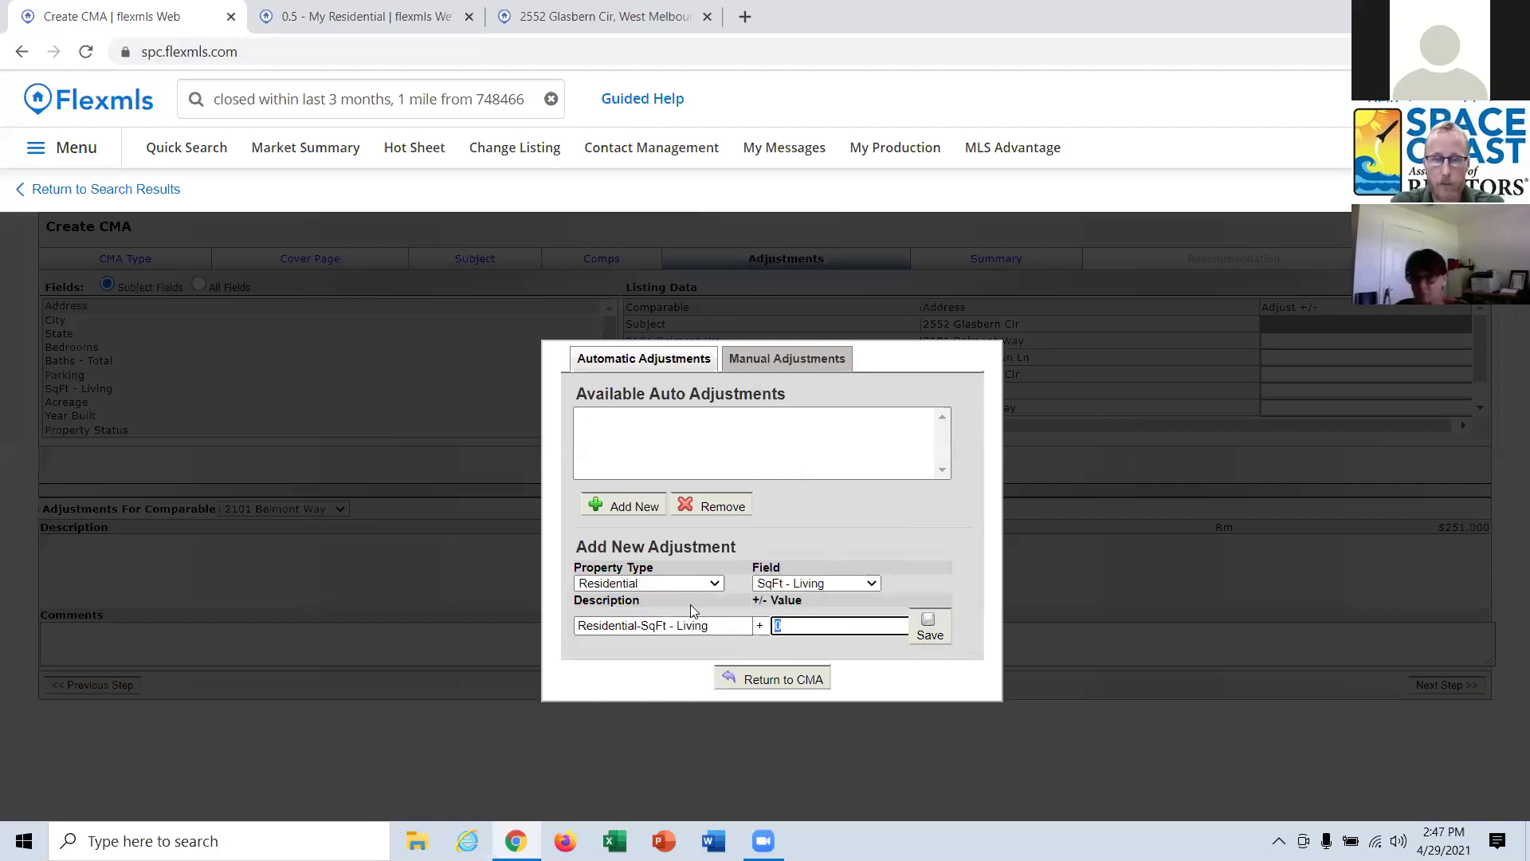
type("56")
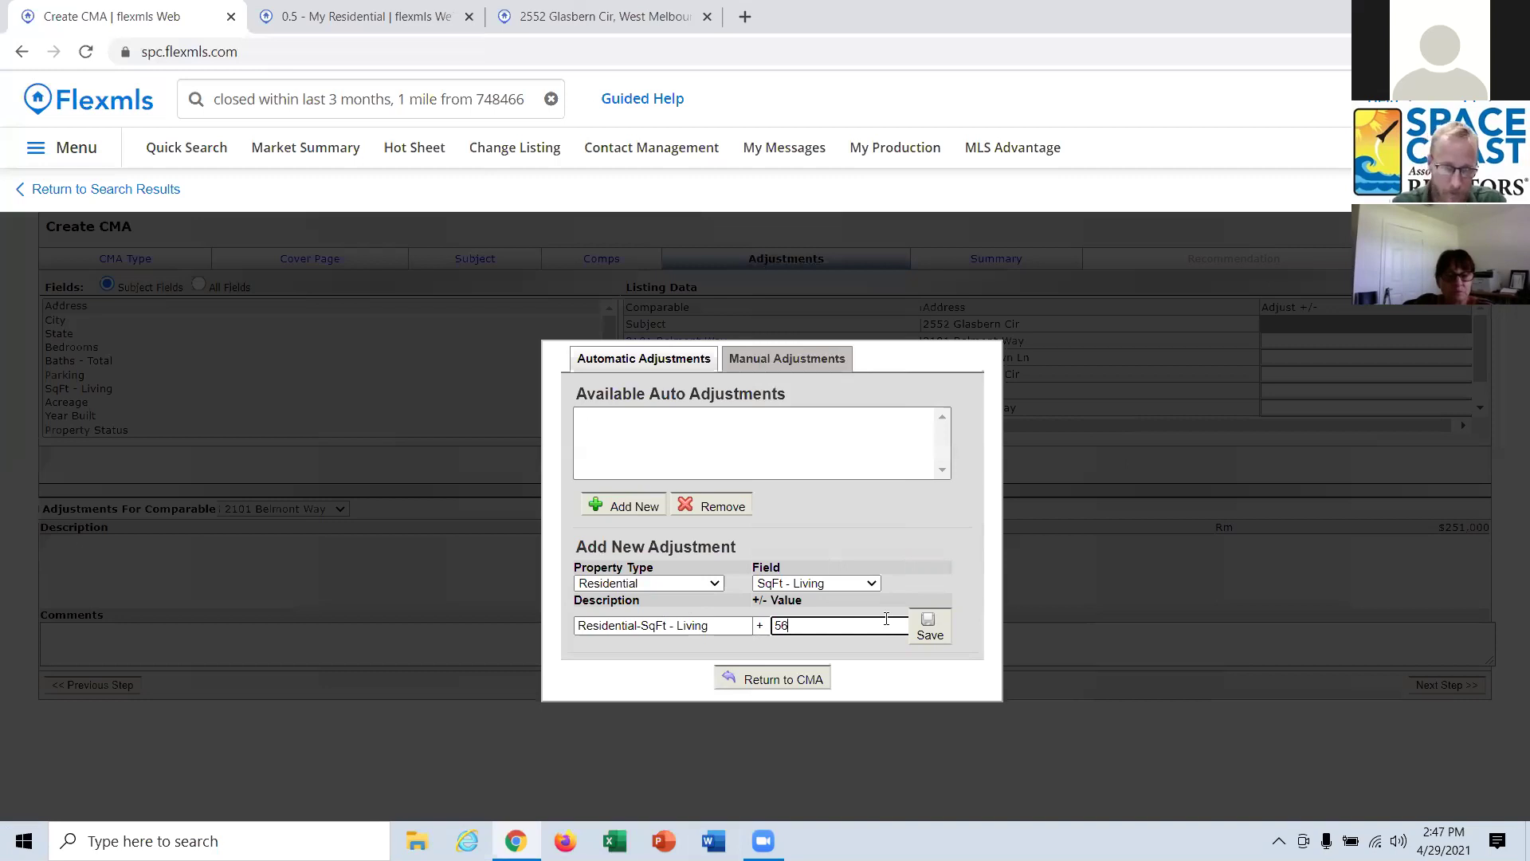
left_click(931, 630)
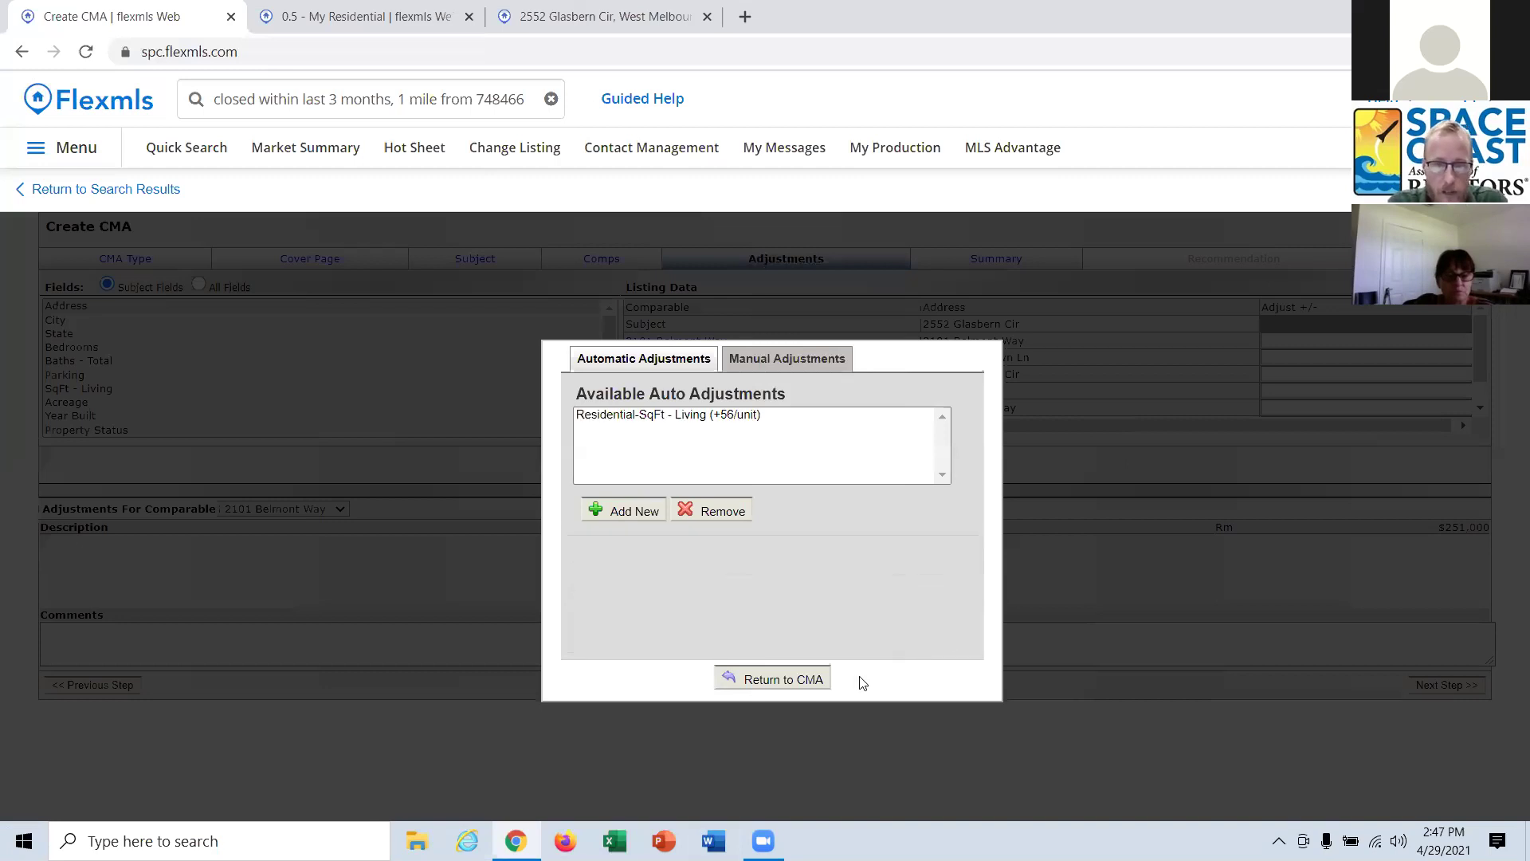
left_click(811, 683)
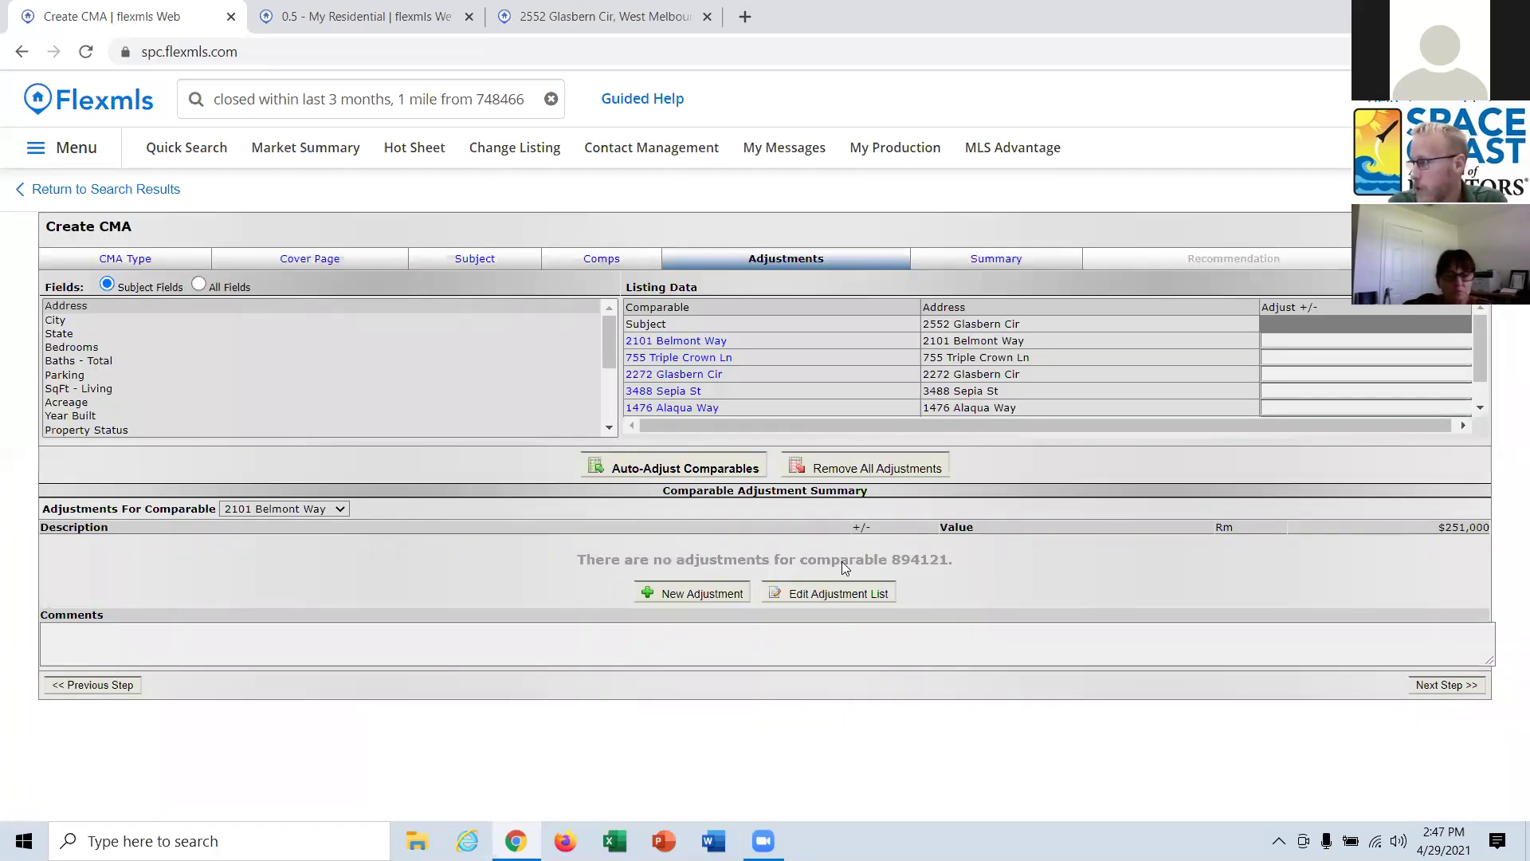
Auto-adjust all comparables based on the SqFt - Living field.
left_click(99, 389)
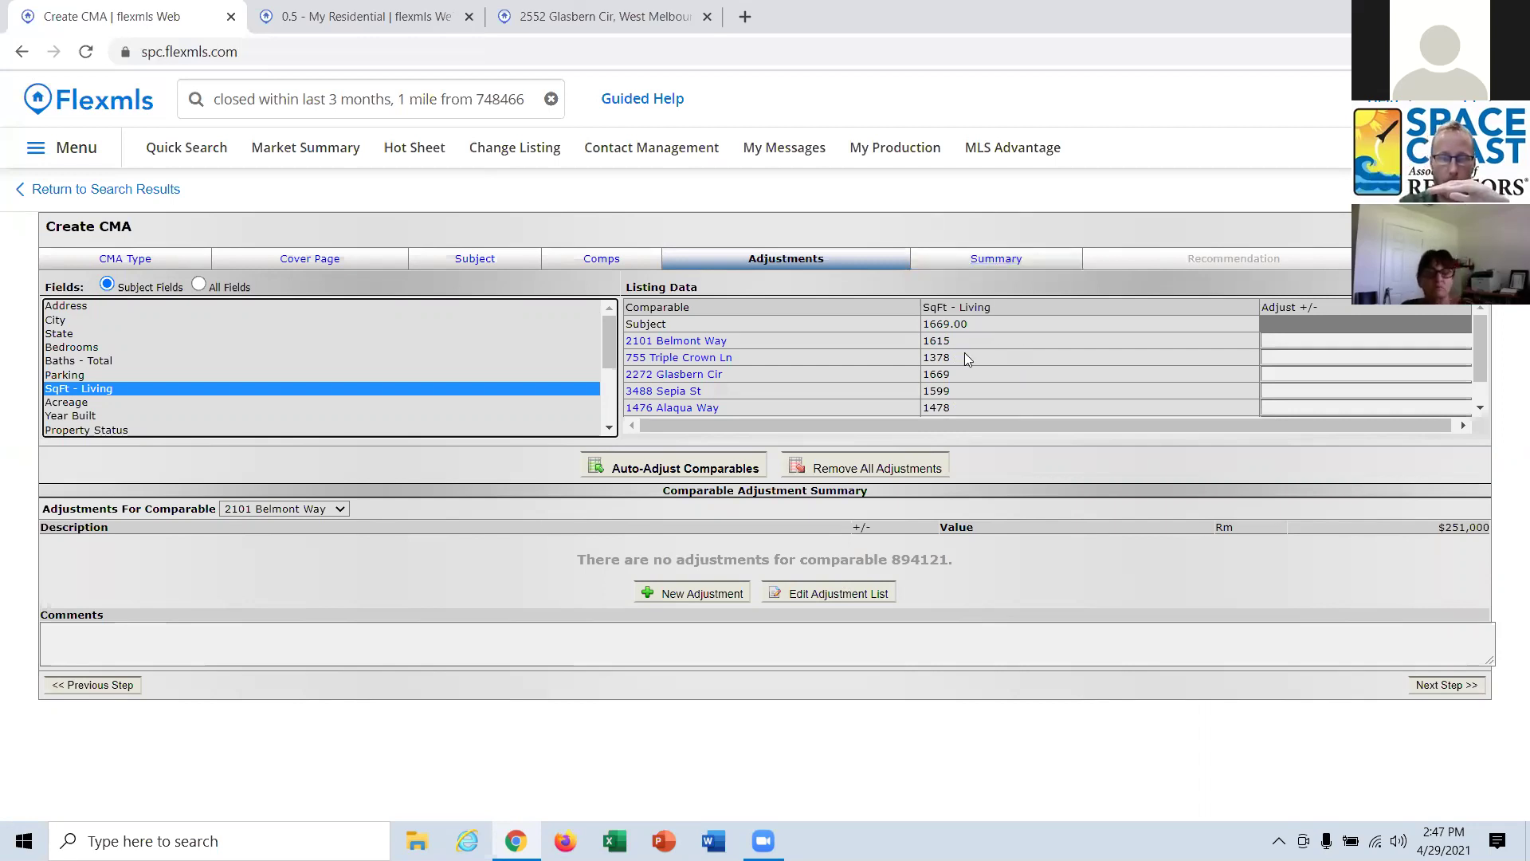
scroll(964, 352, "down", 1)
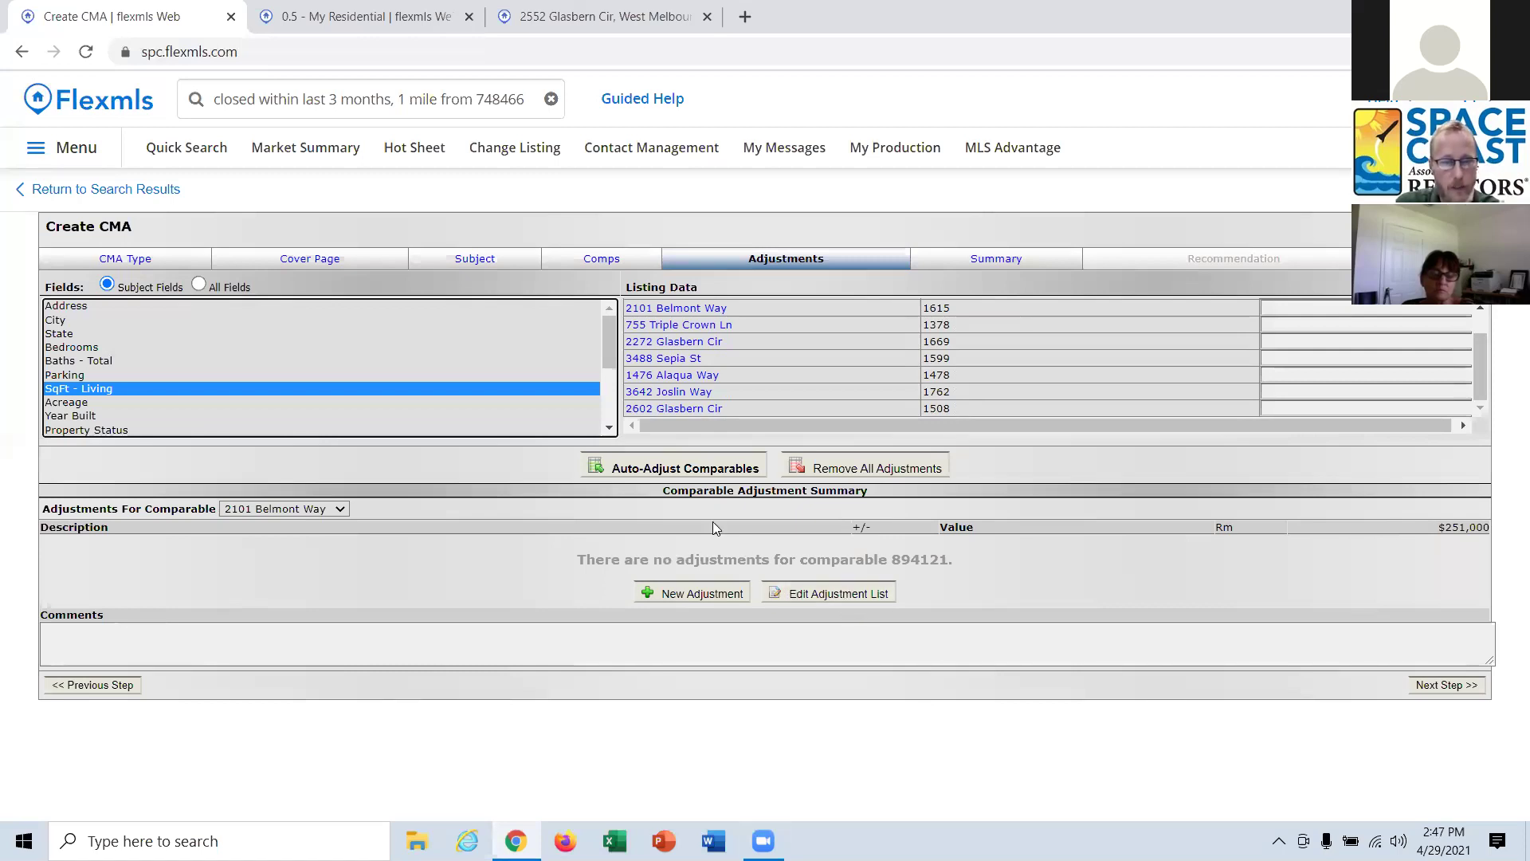
left_click(674, 469)
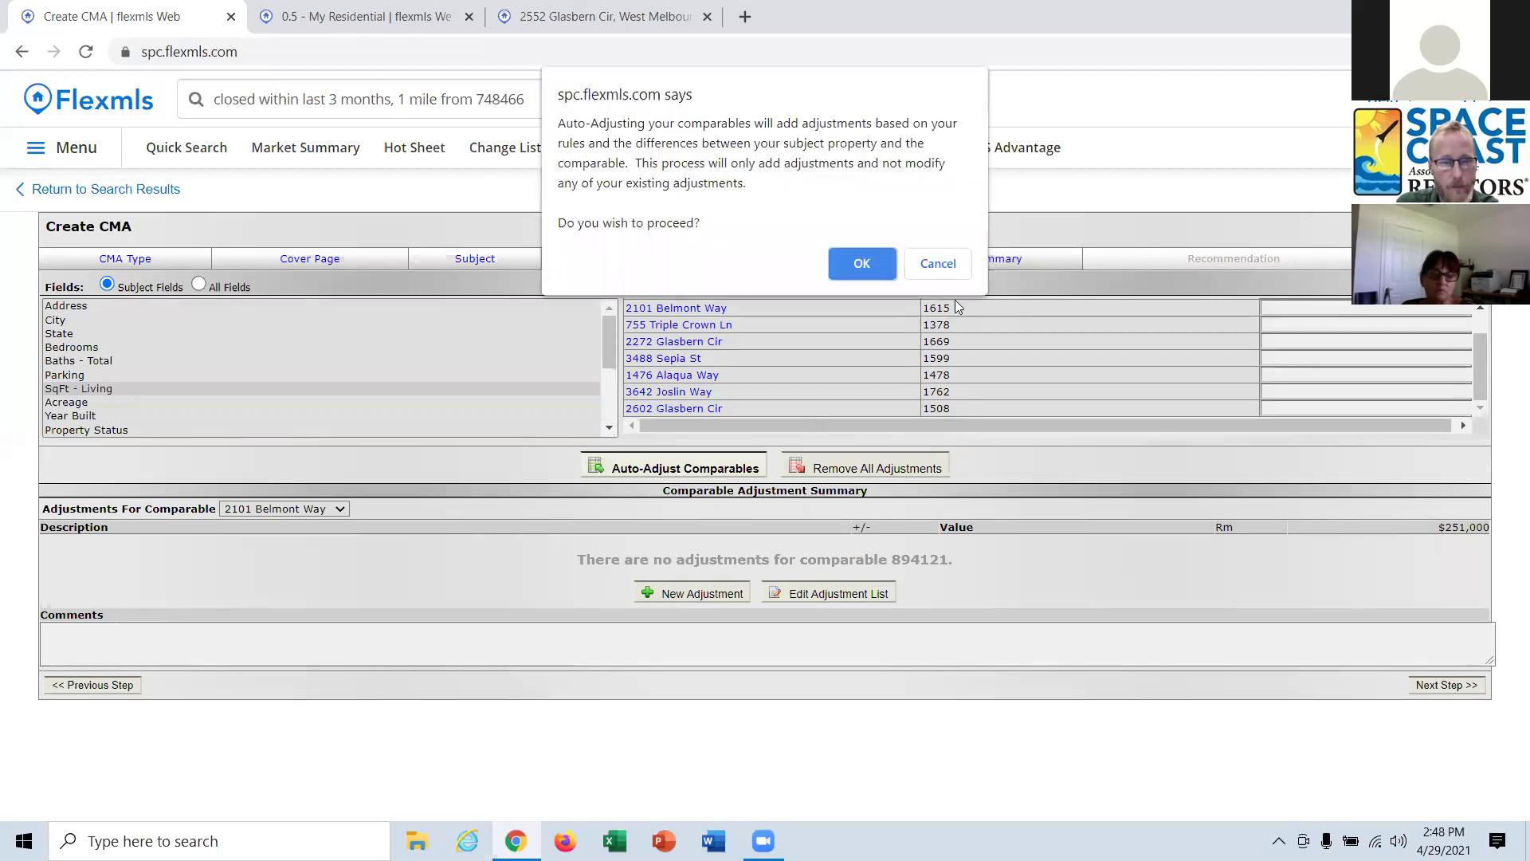
left_click(863, 263)
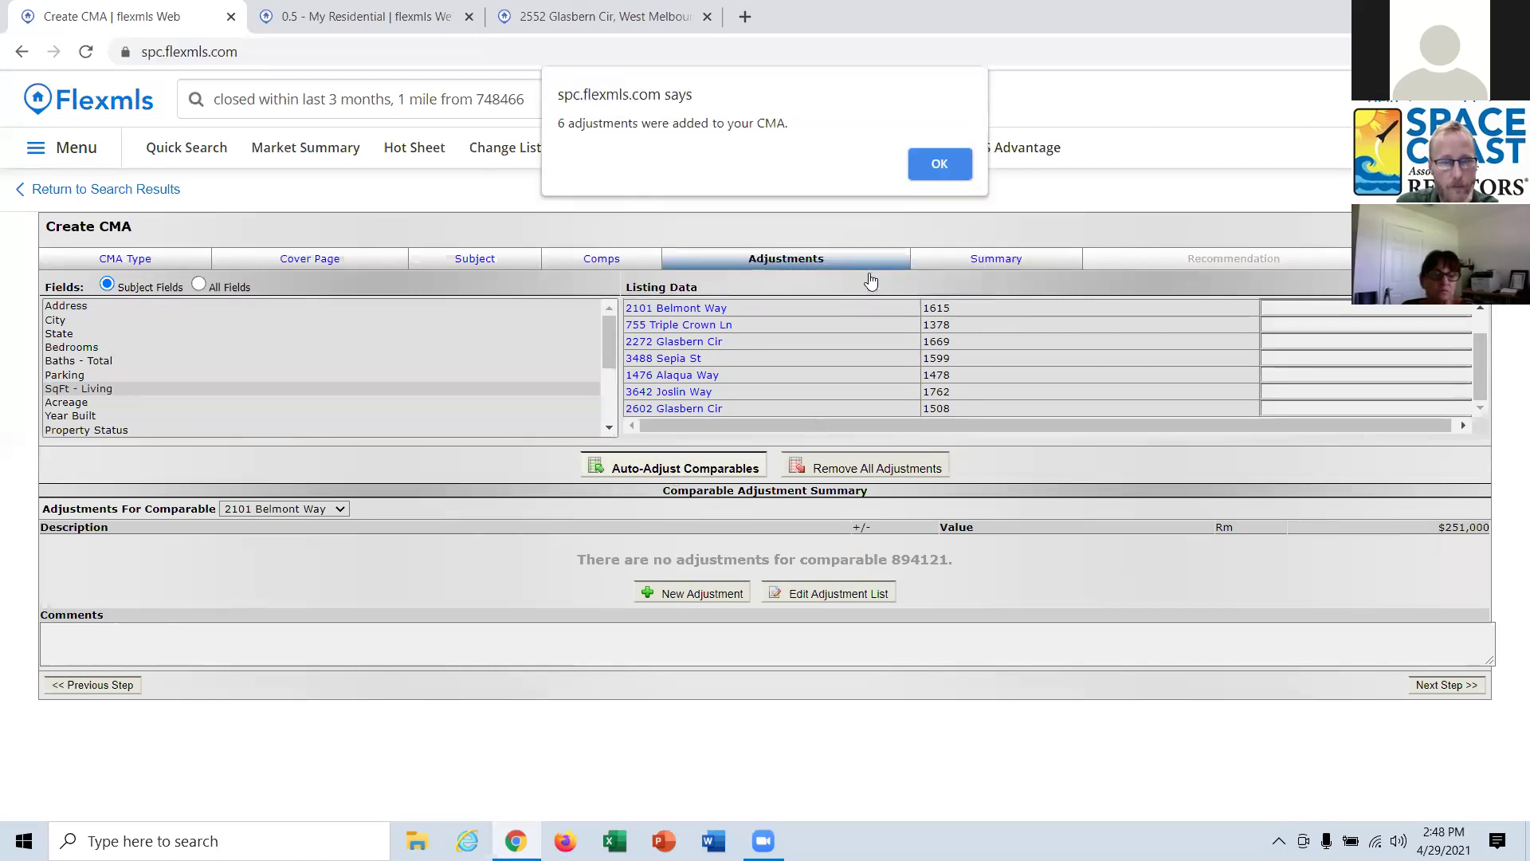
left_click(930, 166)
left_click(94, 377)
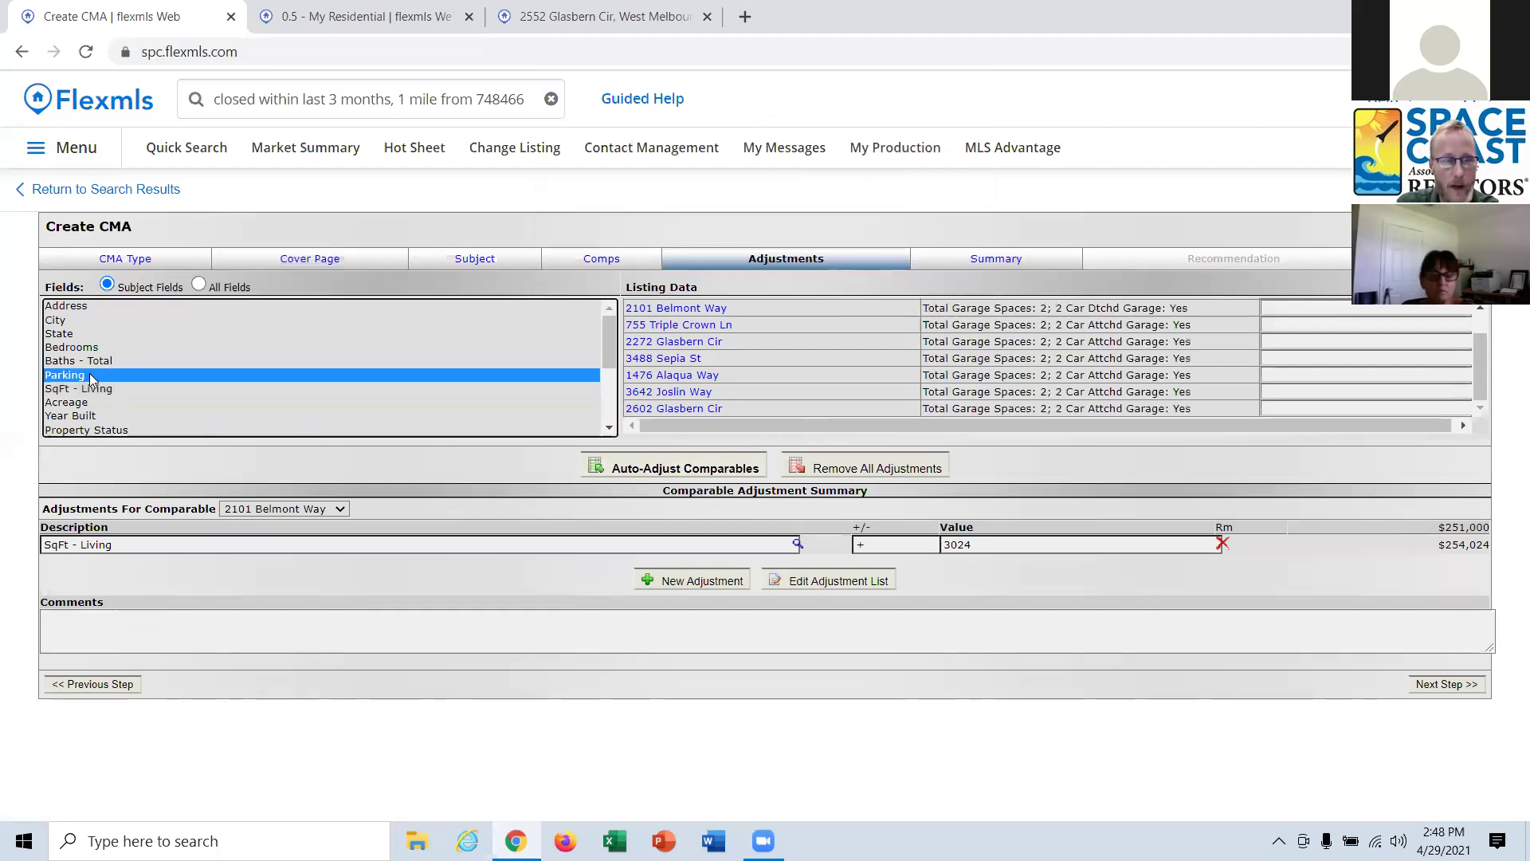
left_click(99, 392)
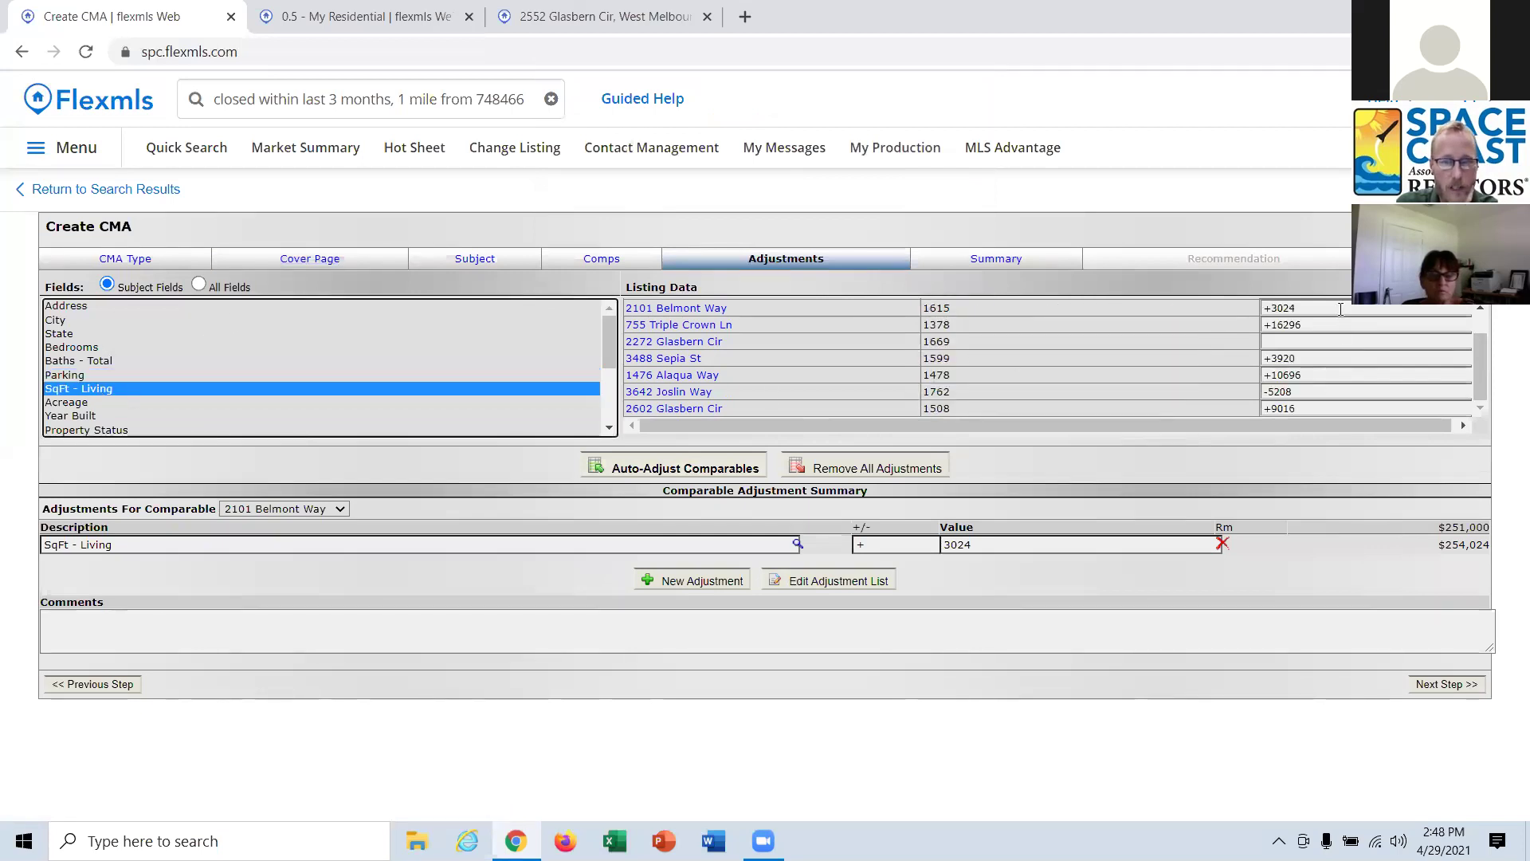
scroll(1319, 366, "up", 1)
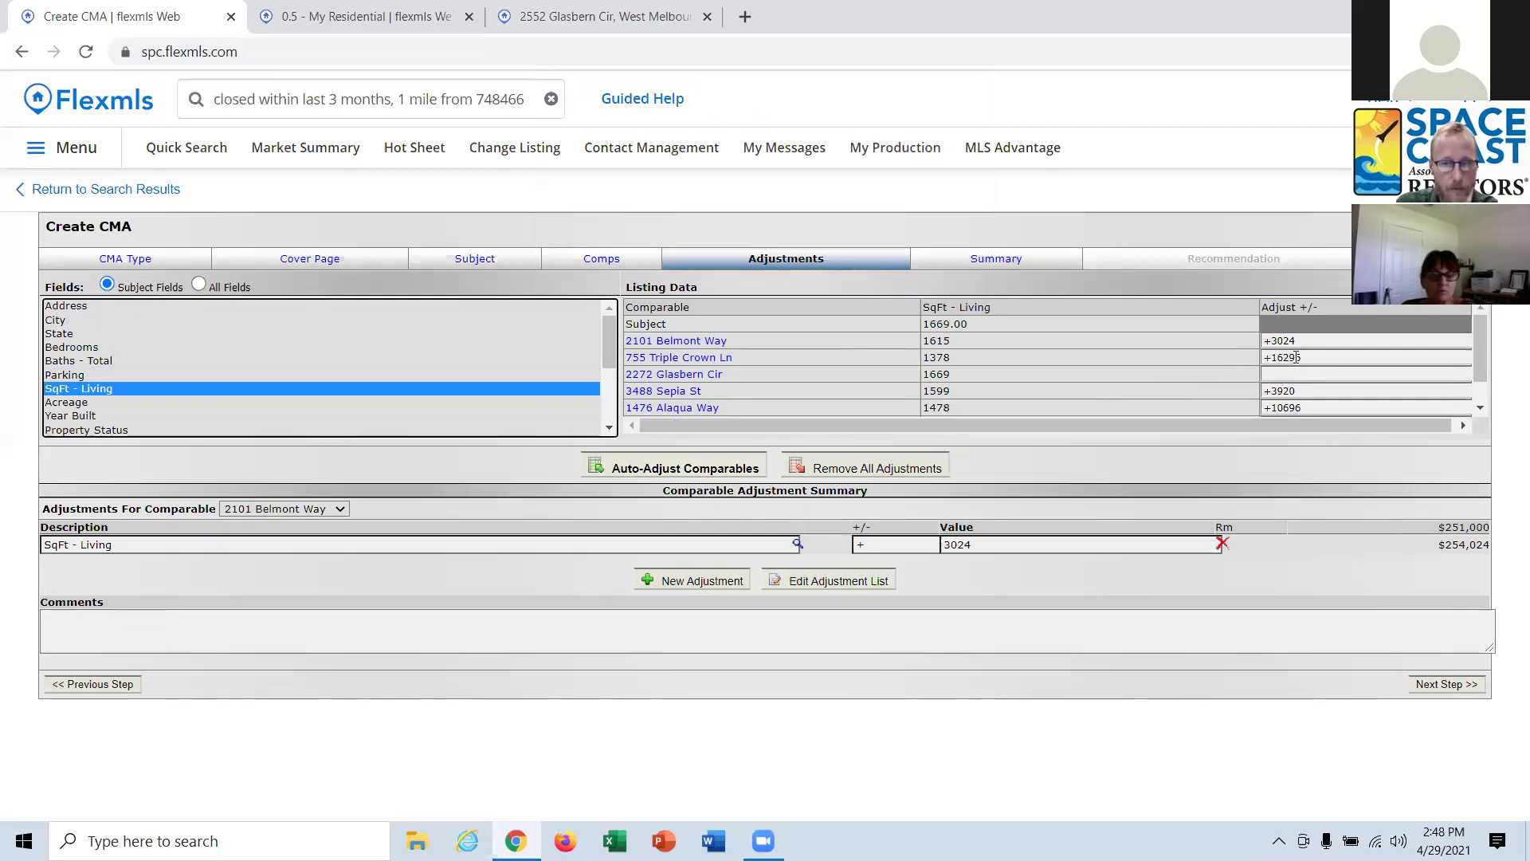
scroll(1297, 358, "down", 1)
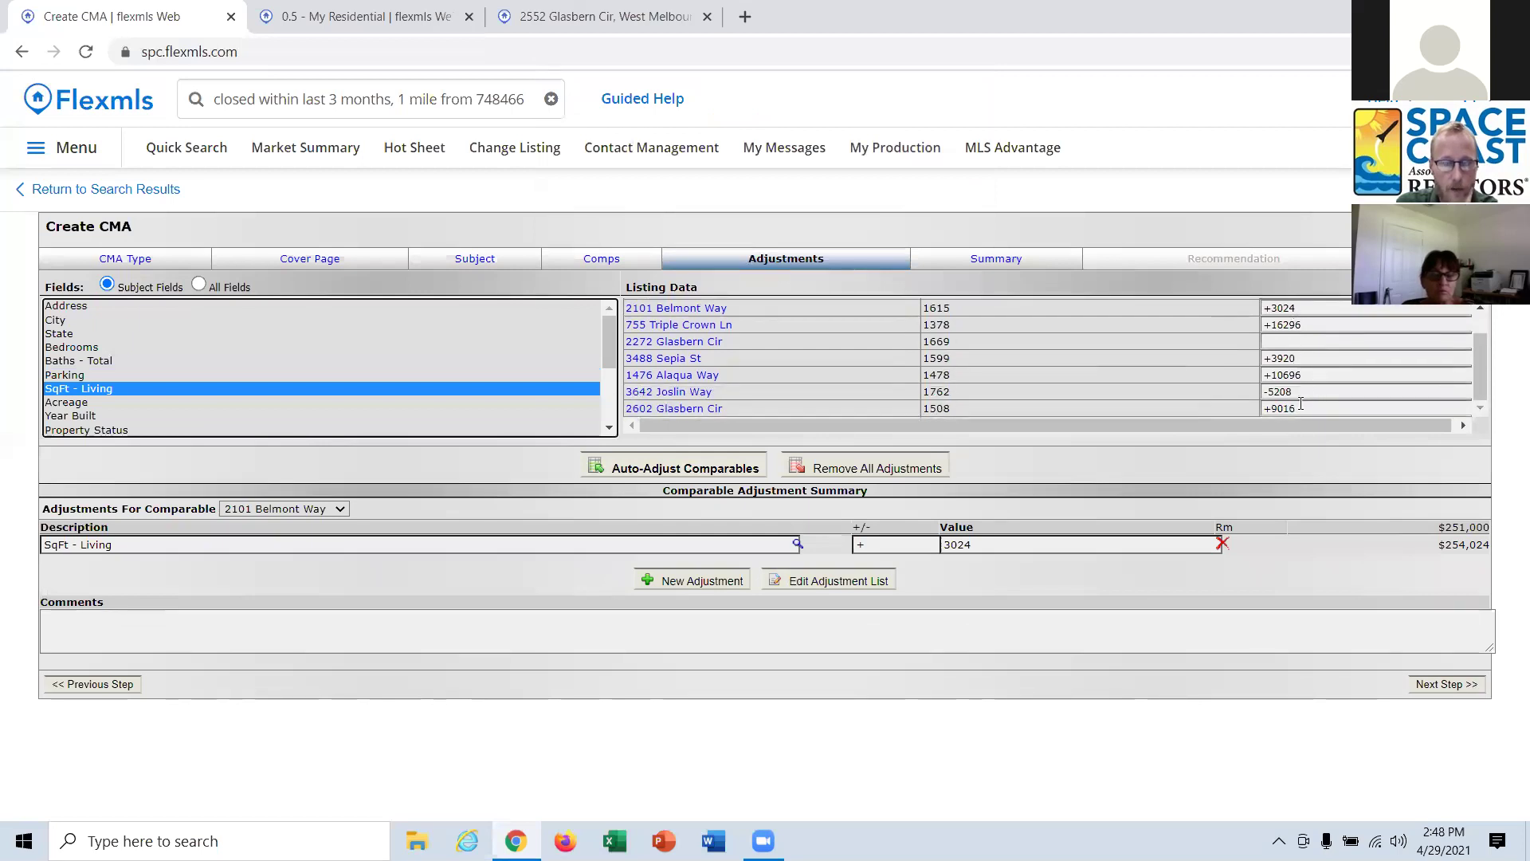
scroll(1304, 399, "up", 1)
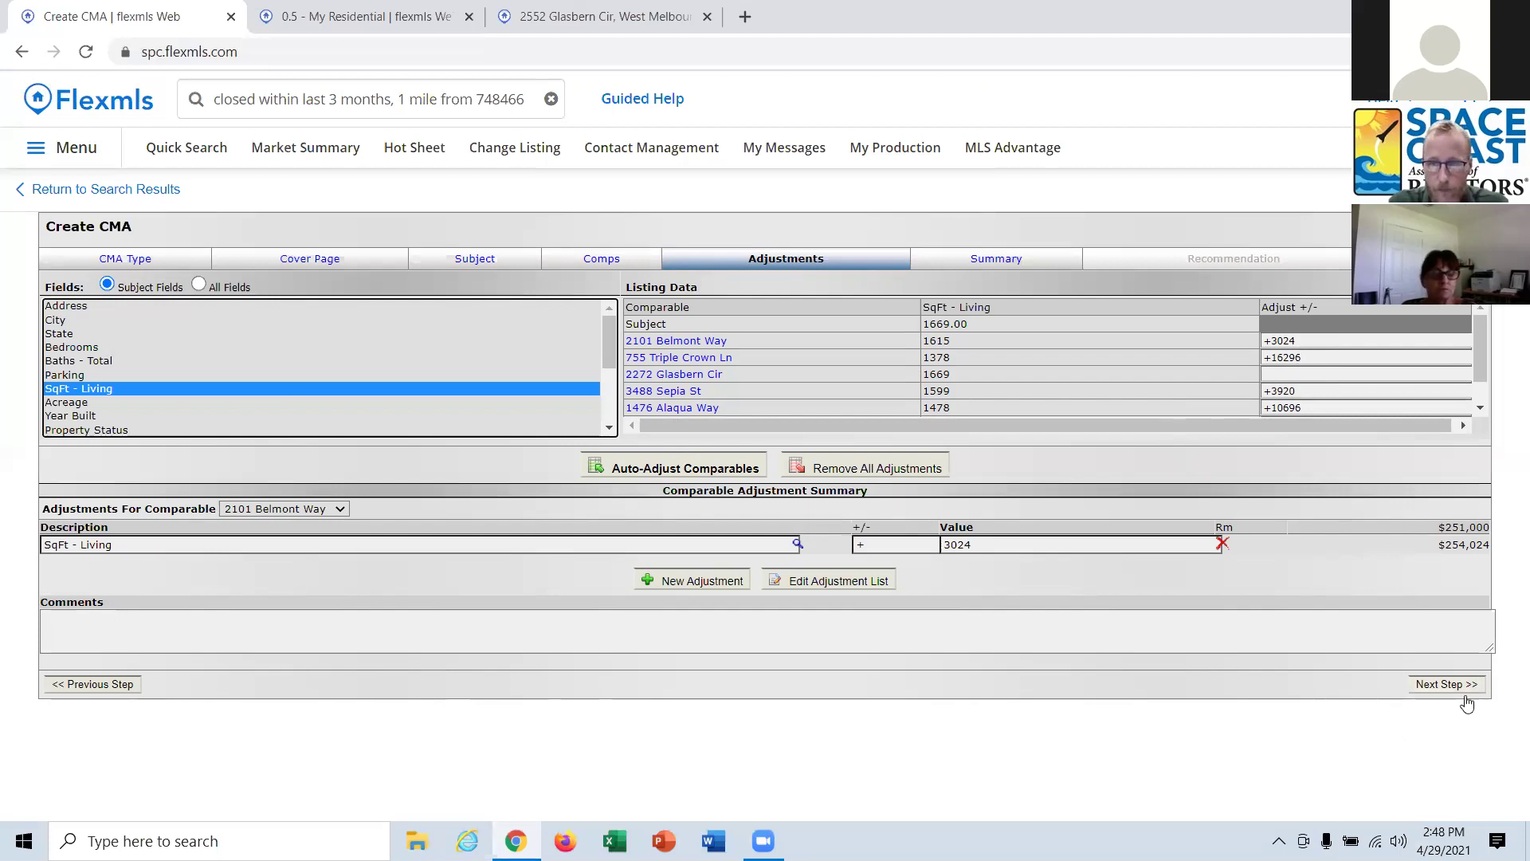
Advance to the Summary step showing adjusted prices from $254,024 to $309,016, averaging $285,249.
left_click(1444, 683)
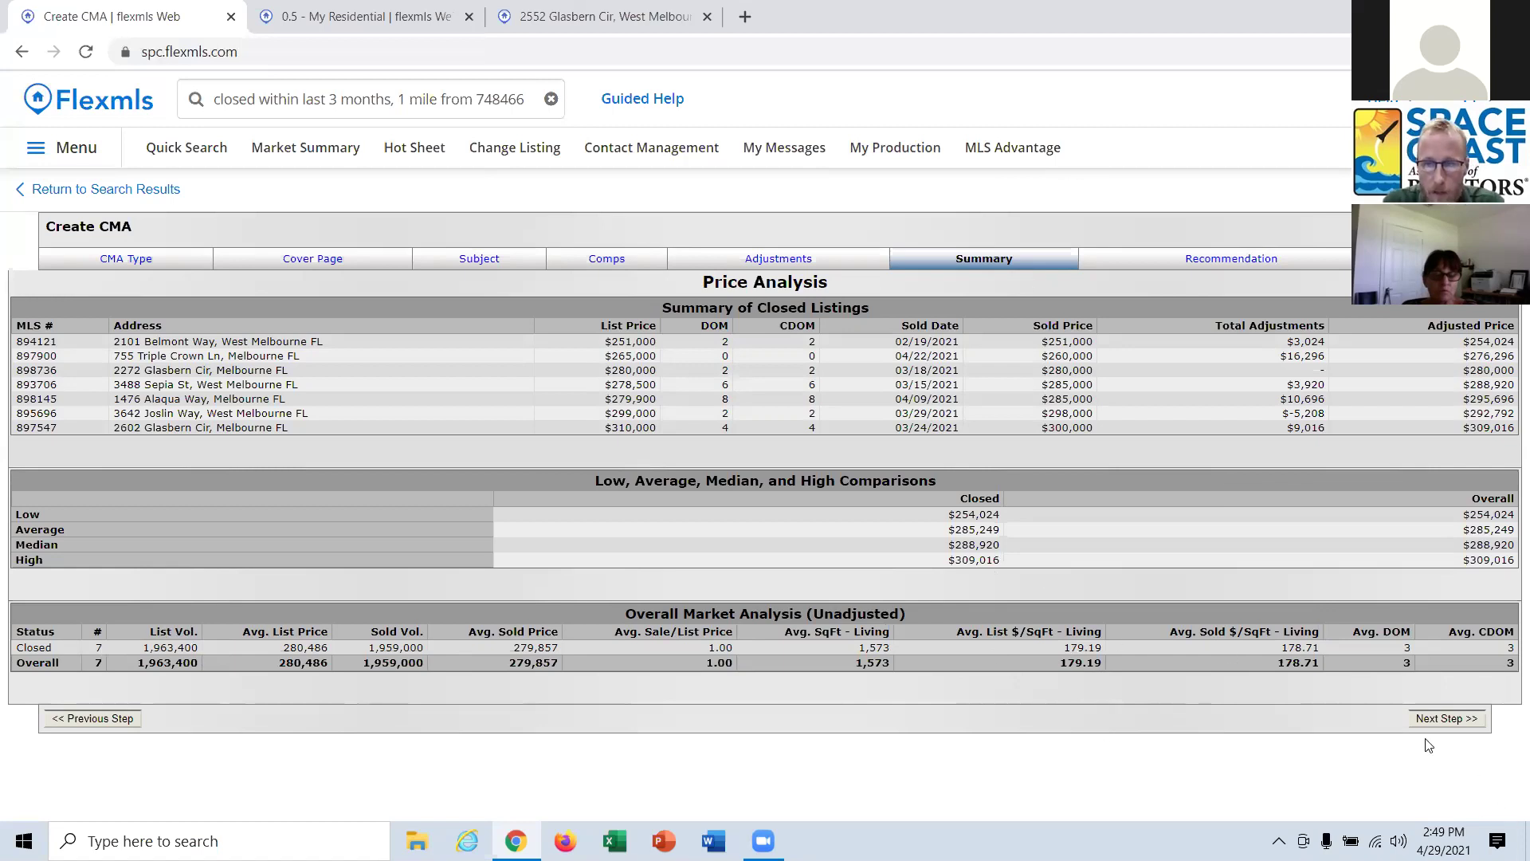
Set the price range to 2.5% around $285,249, recalculating to $278,118–$292,380.
left_click(1438, 721)
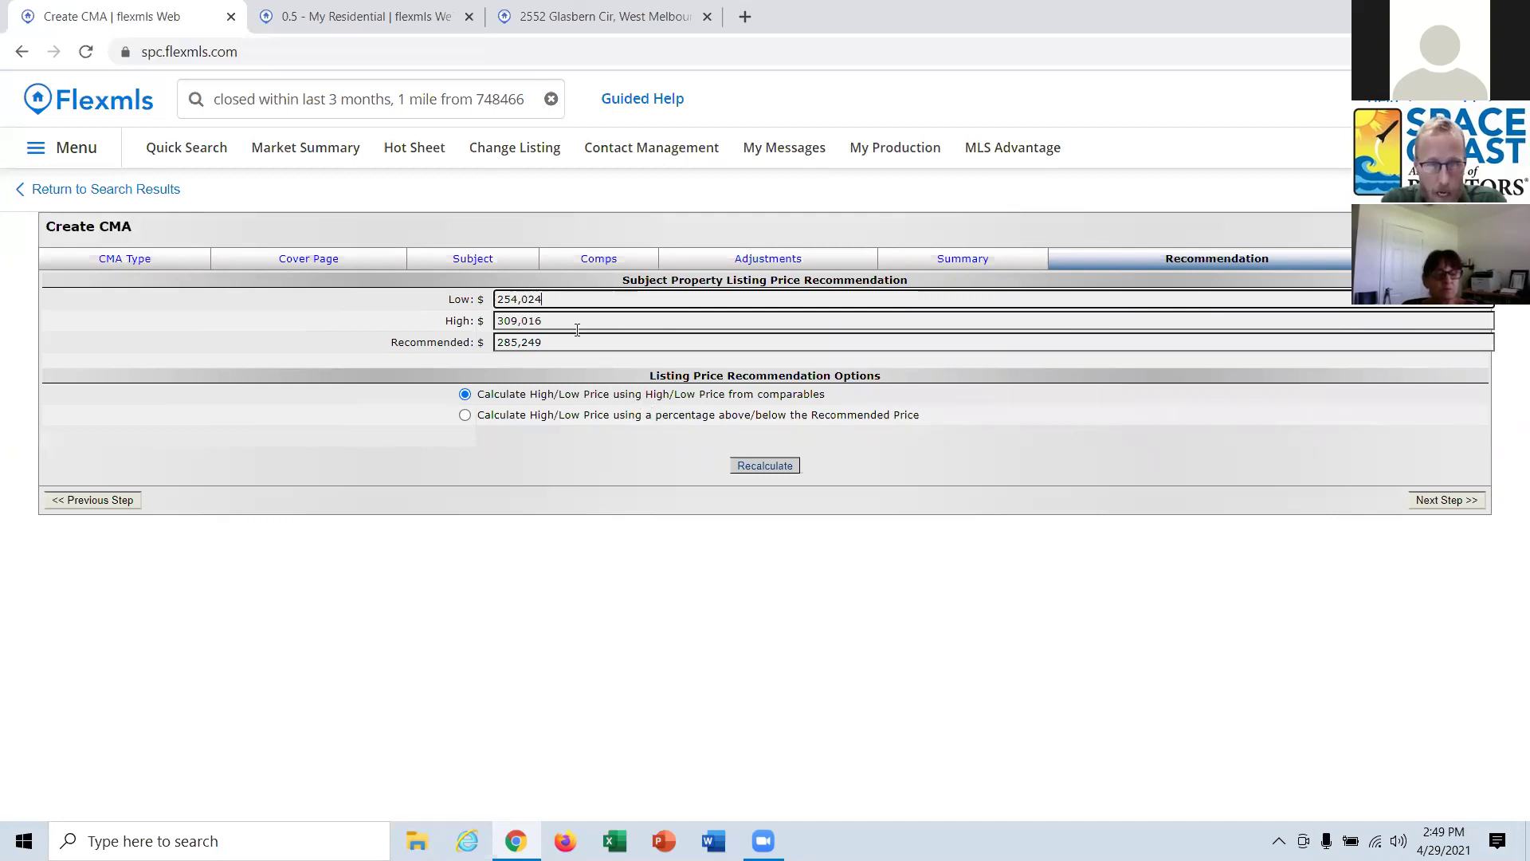
left_click(562, 415)
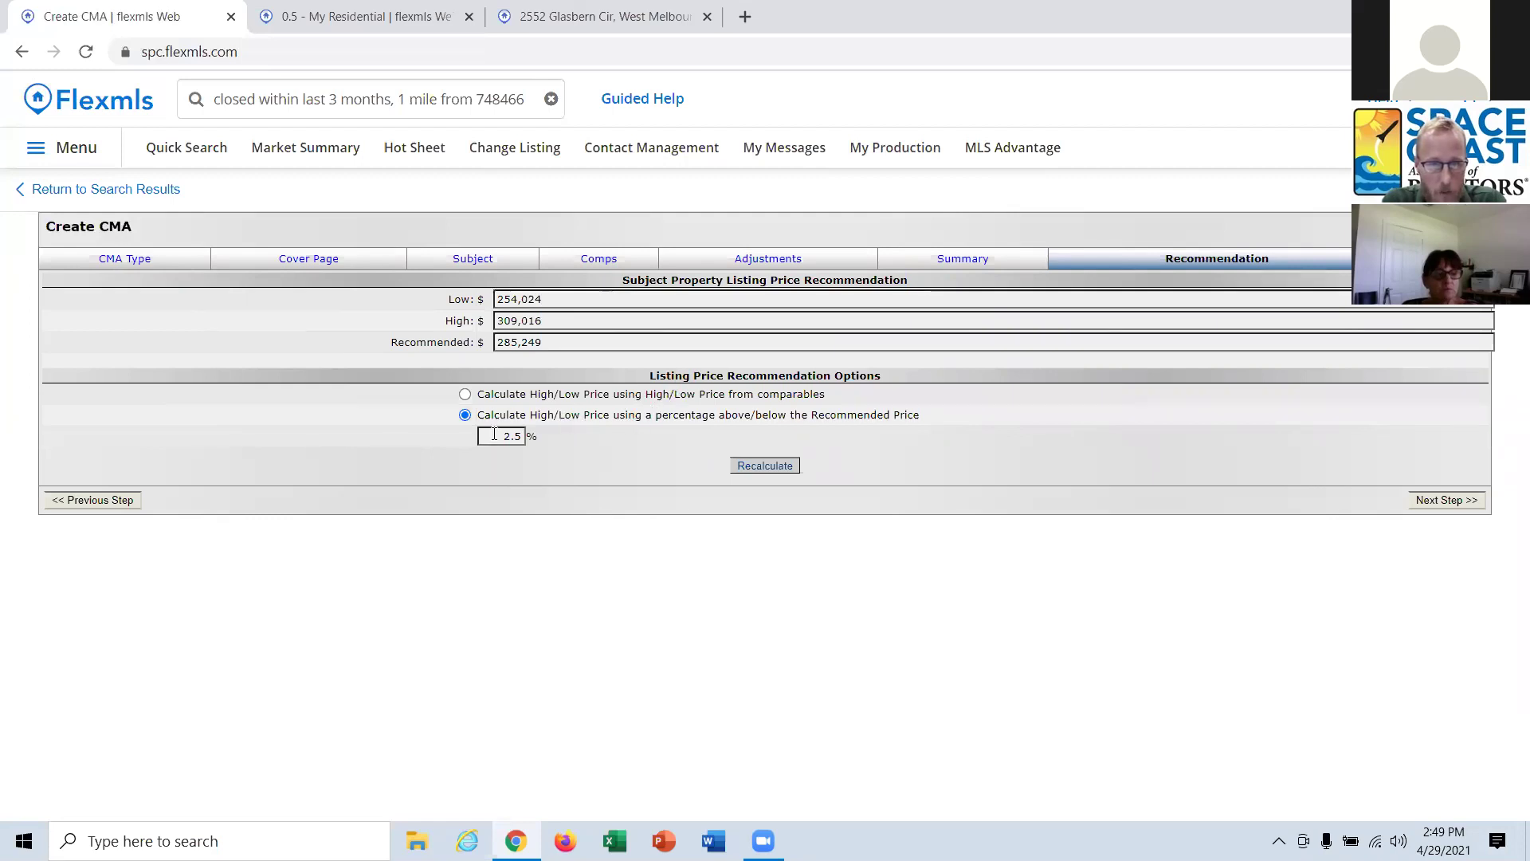
left_click(779, 472)
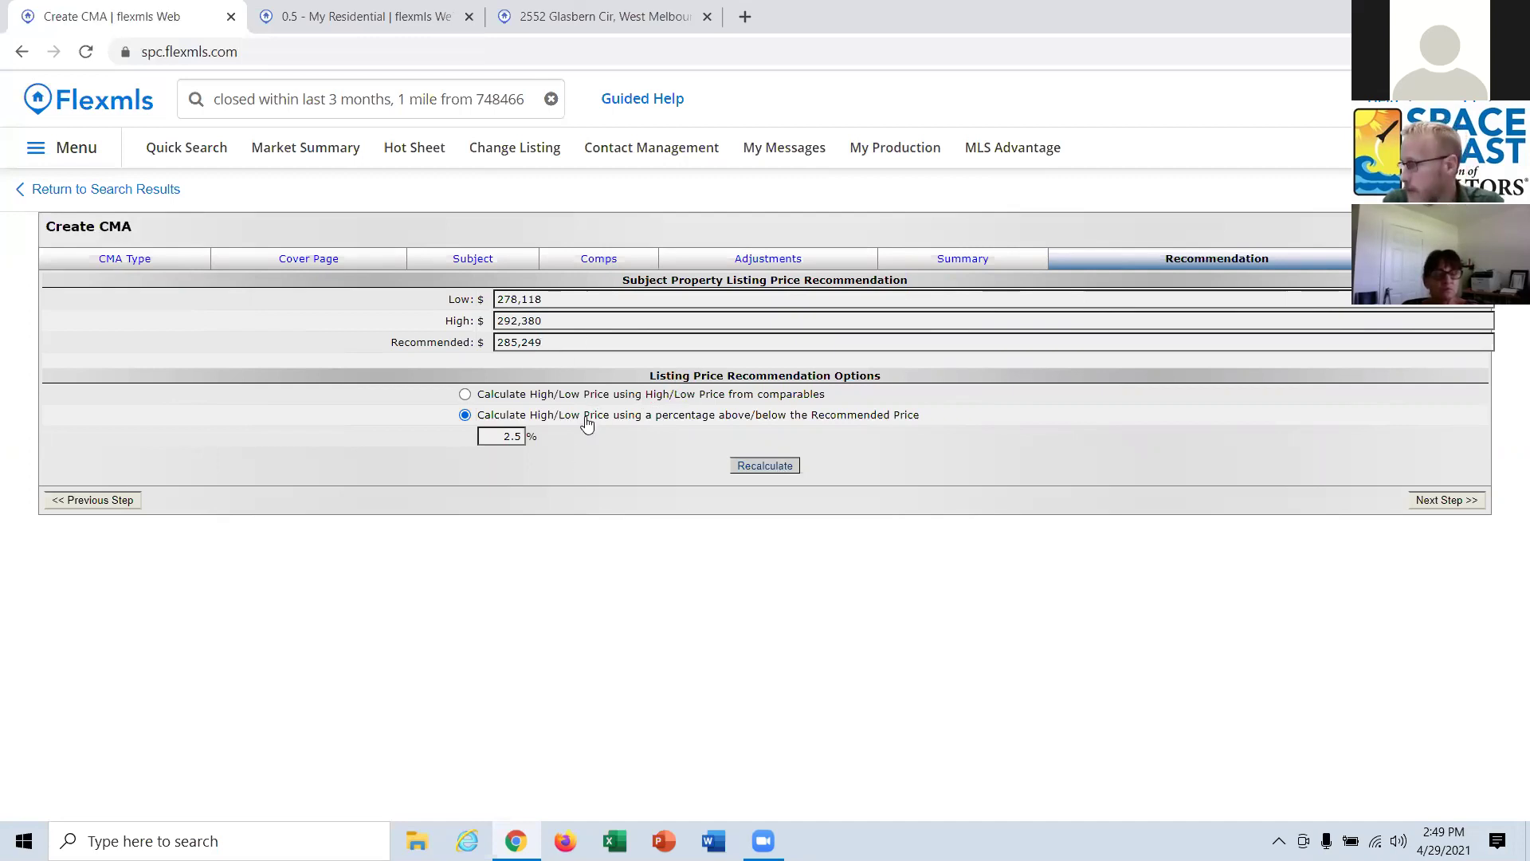
left_click(1438, 509)
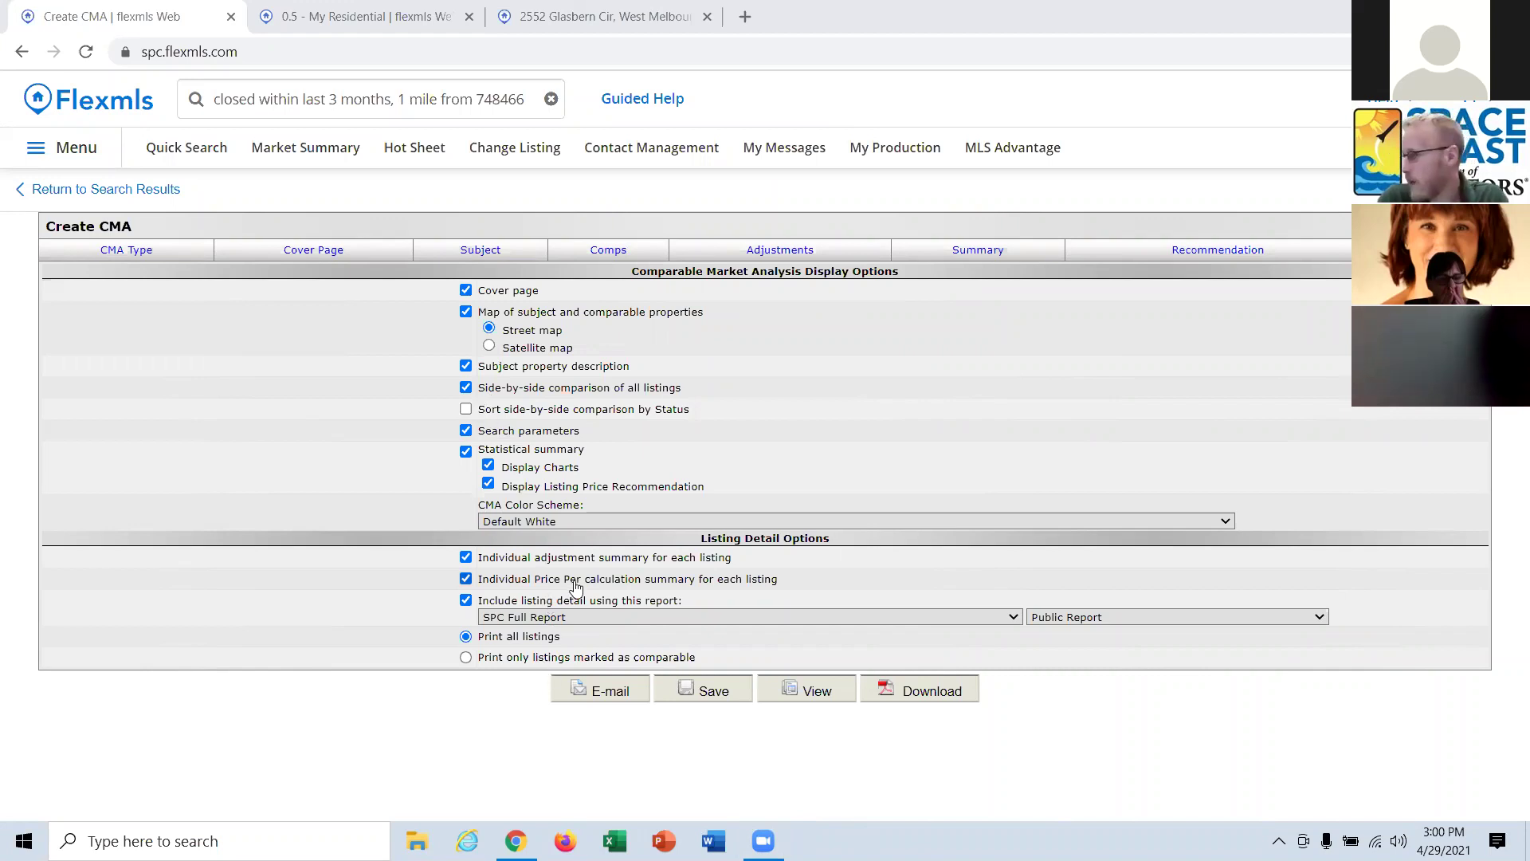
Preview the finished CMA report with the selected display sections.
left_click(806, 690)
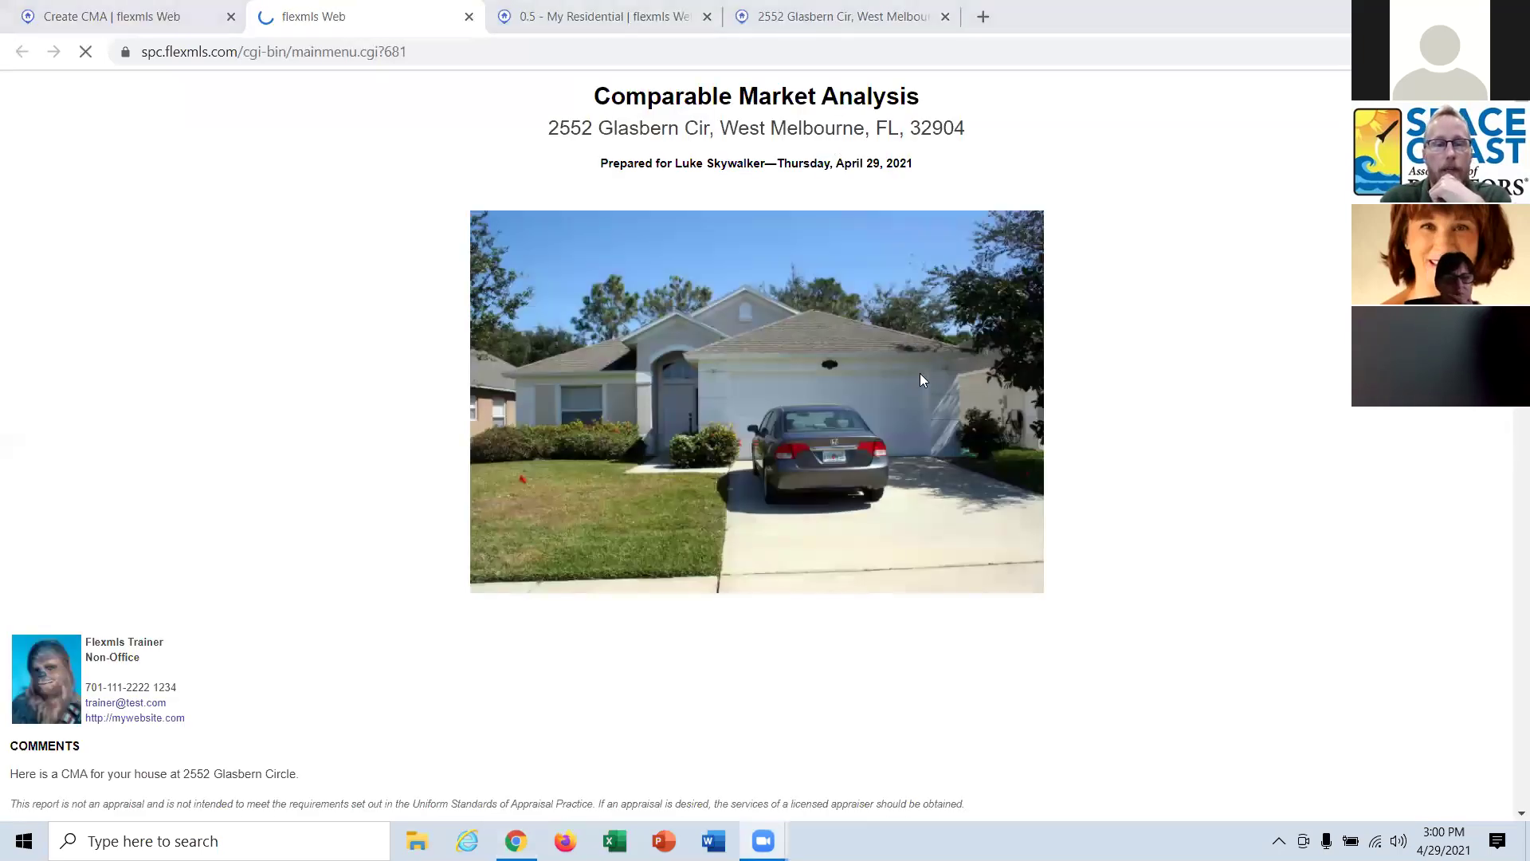
scroll(920, 380, "down", 4)
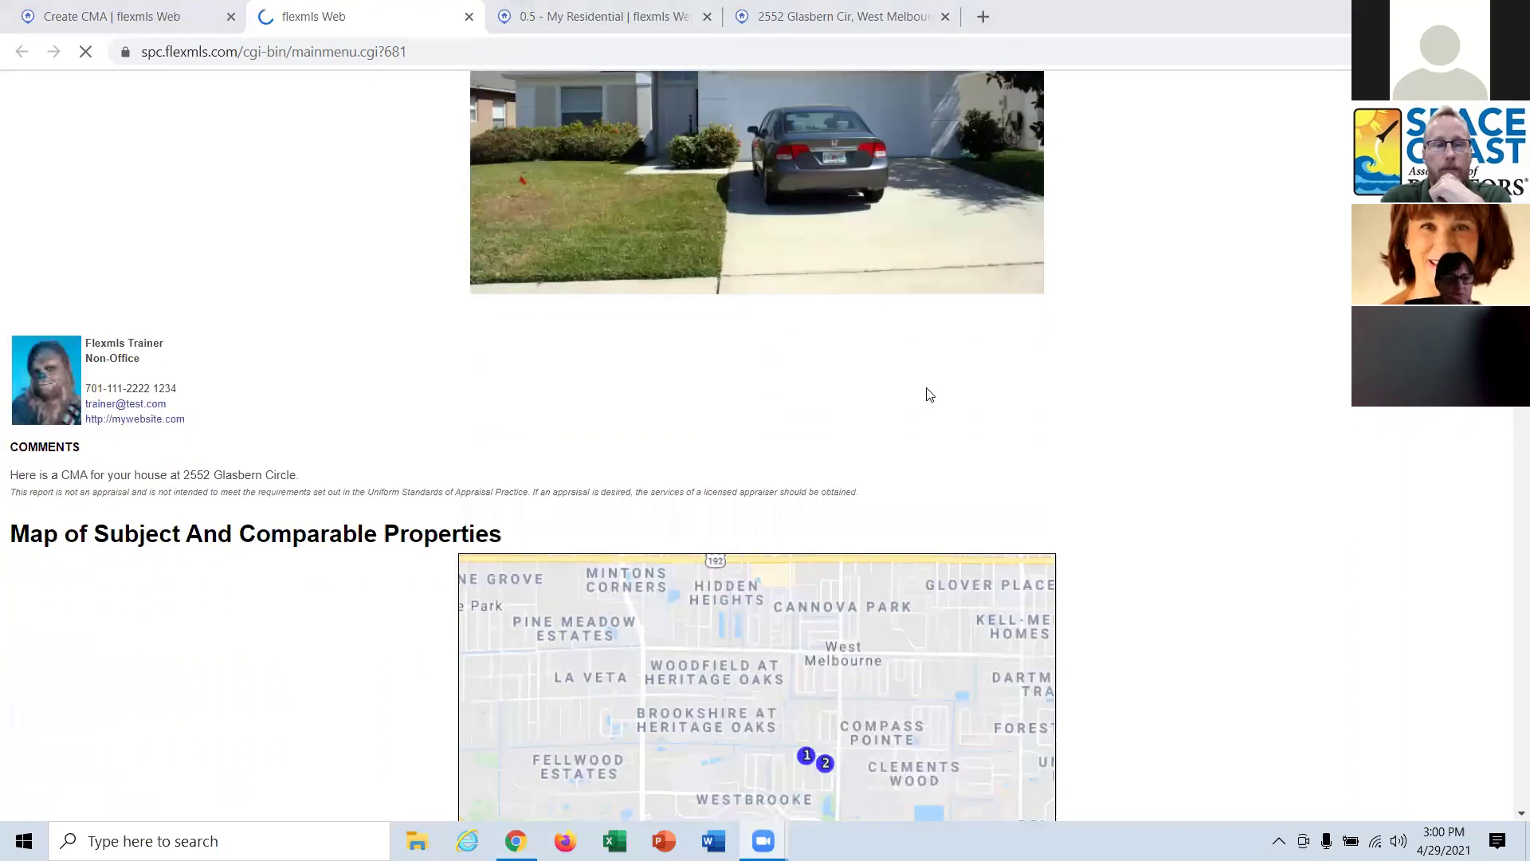
scroll(929, 394, "down", 9)
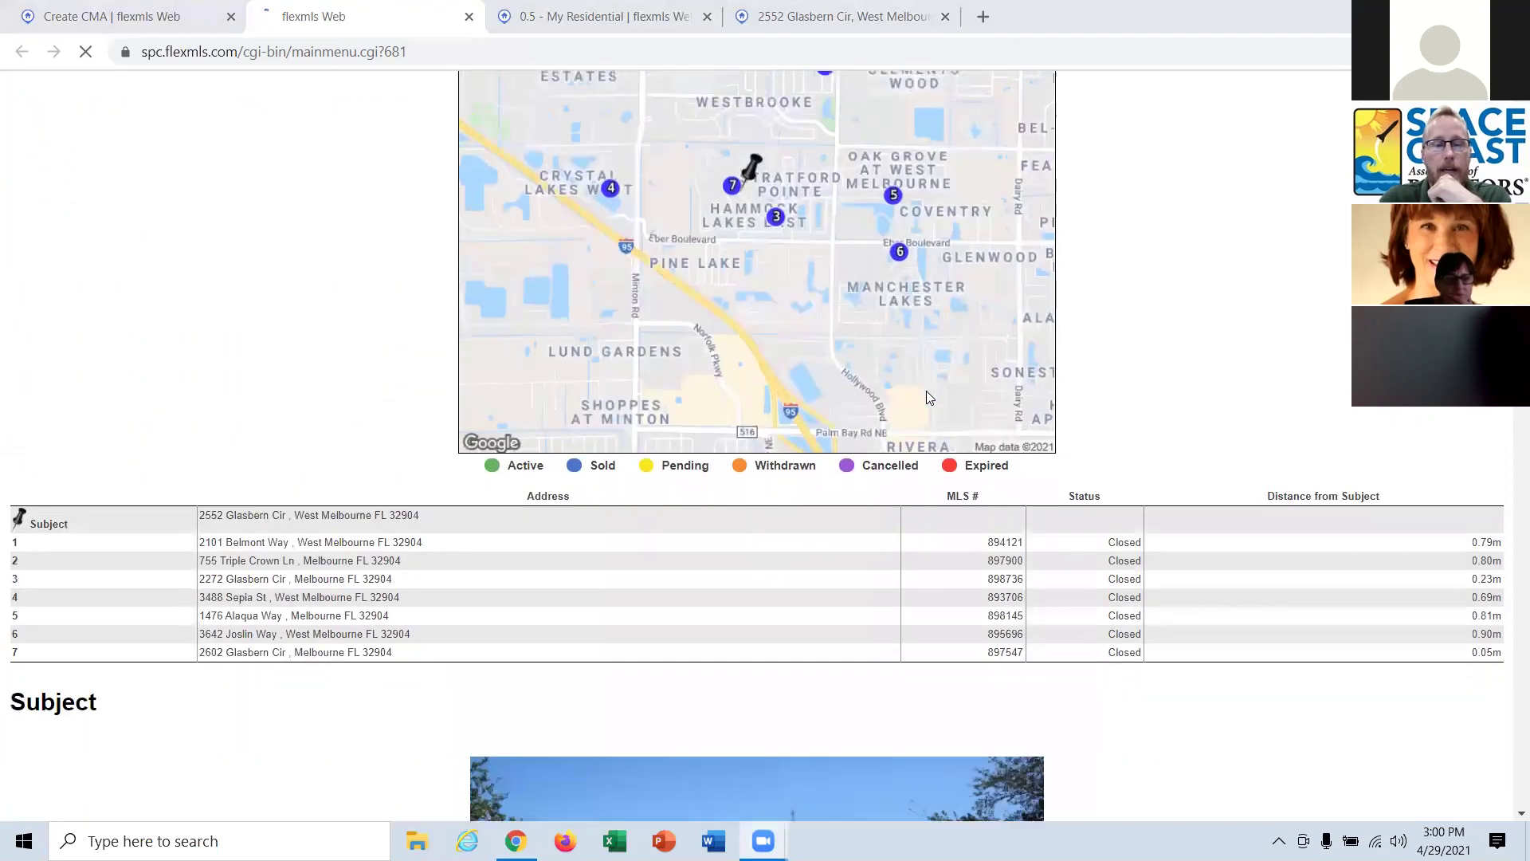
scroll(927, 390, "down", 10)
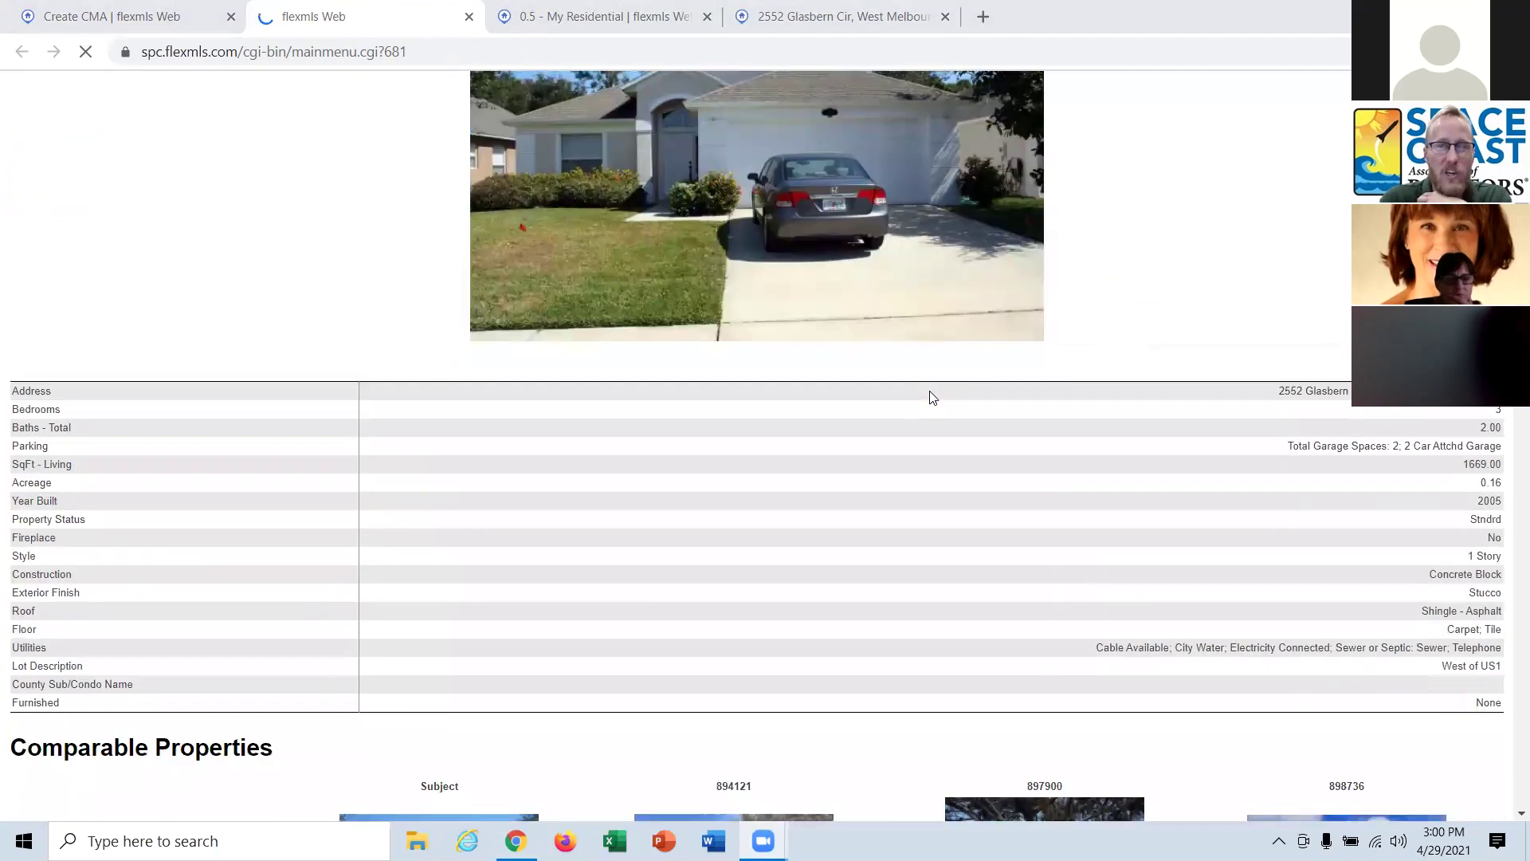
scroll(932, 397, "down", 8)
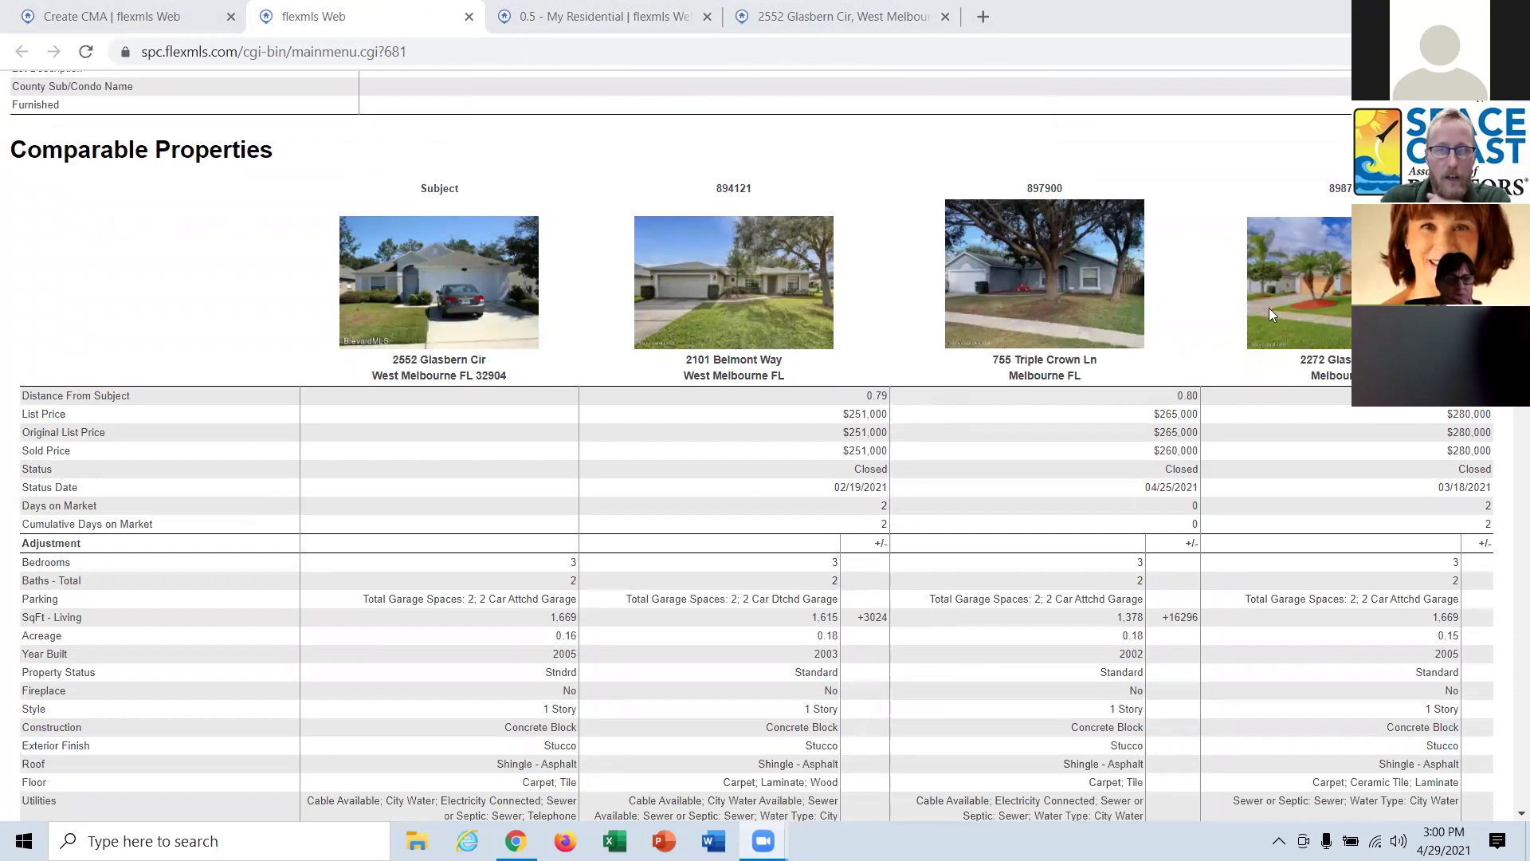
scroll(1269, 307, "down", 3)
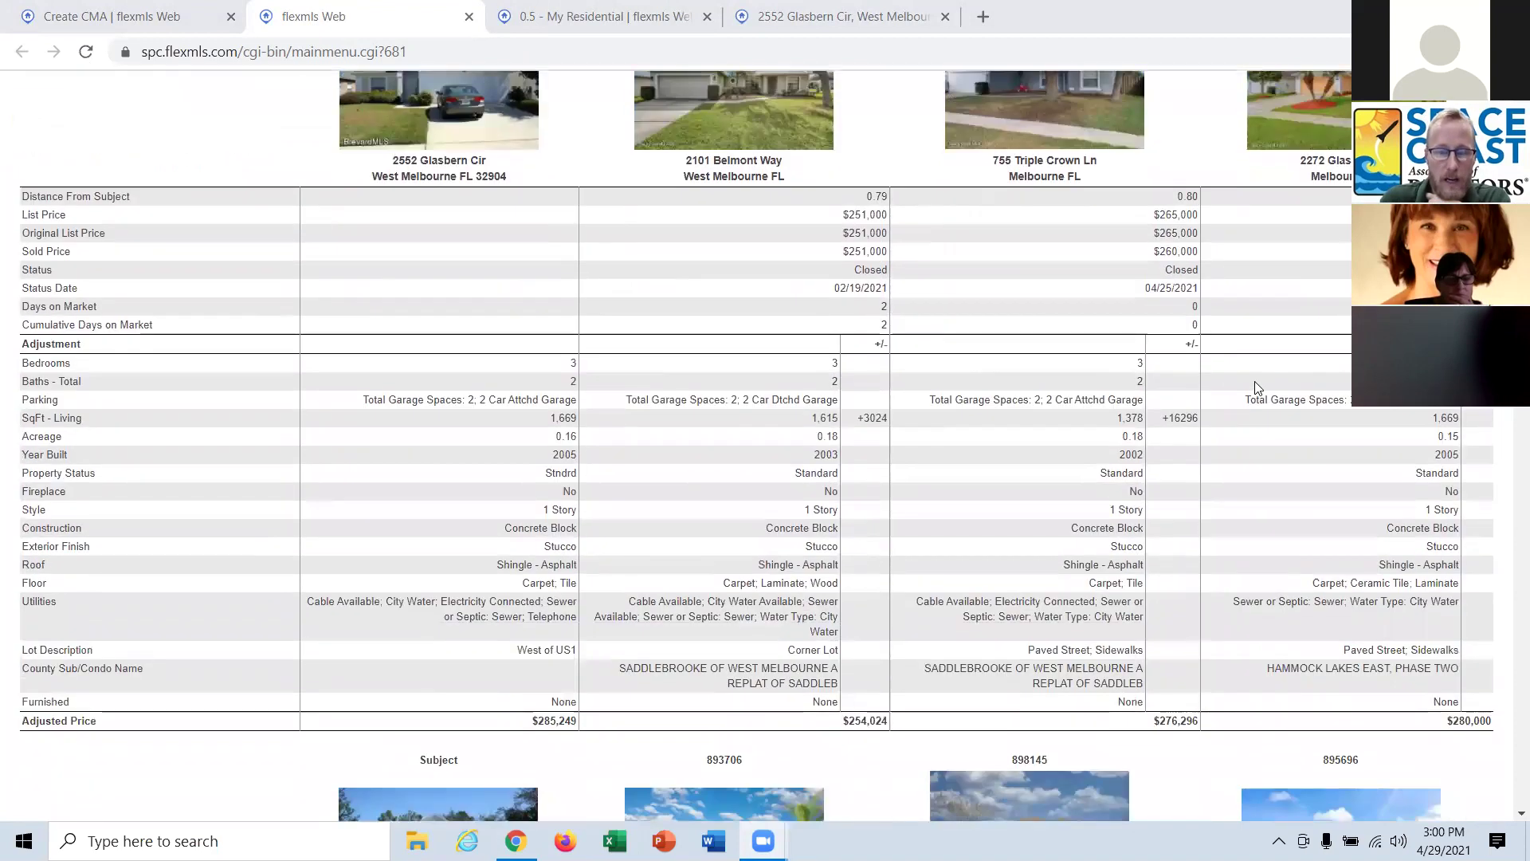
scroll(1255, 387, "down", 11)
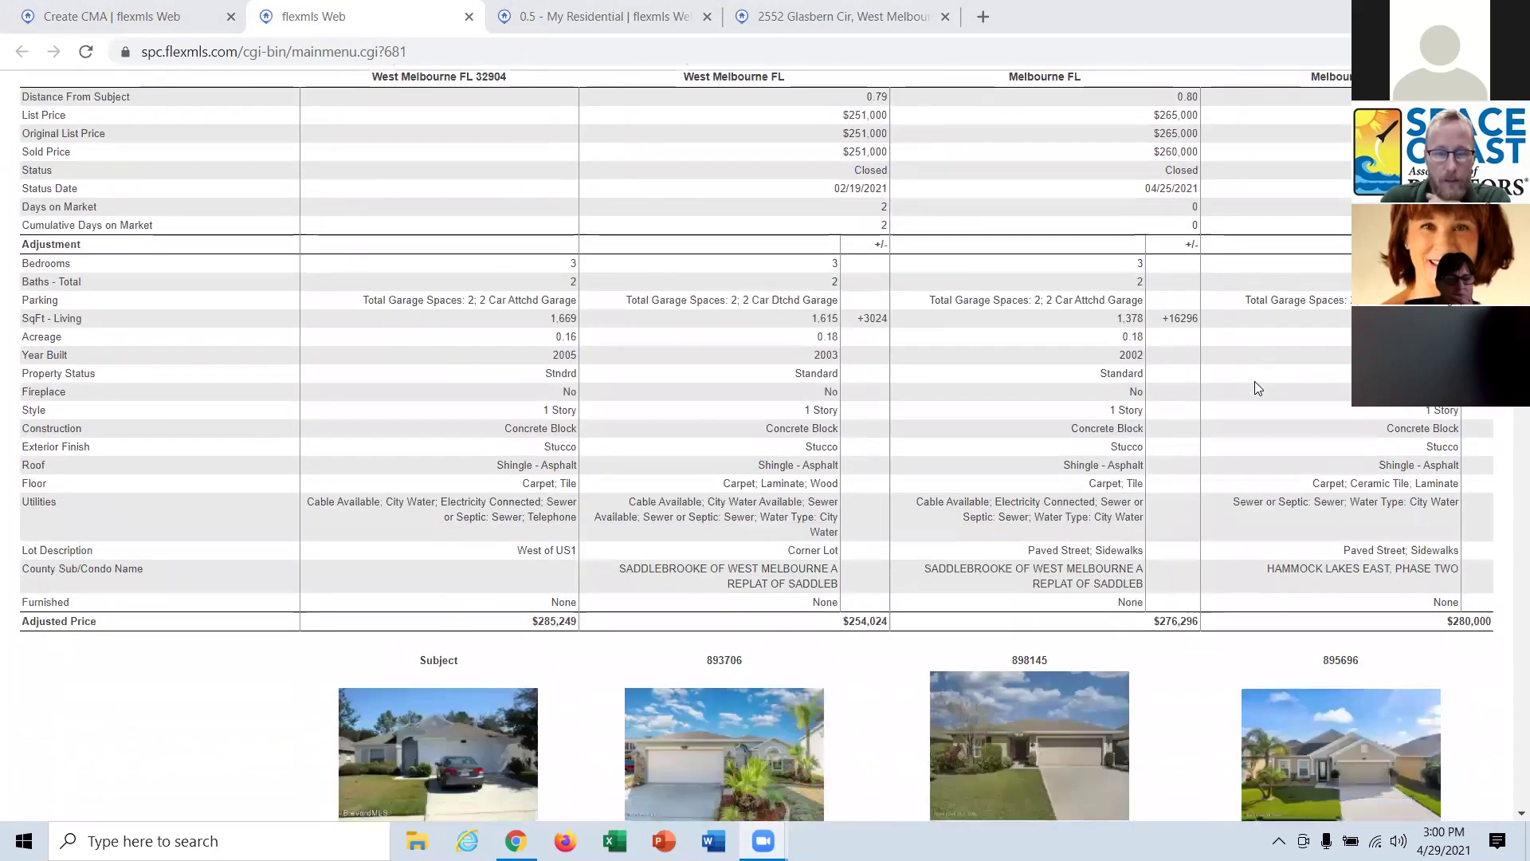
scroll(1257, 388, "down", 15)
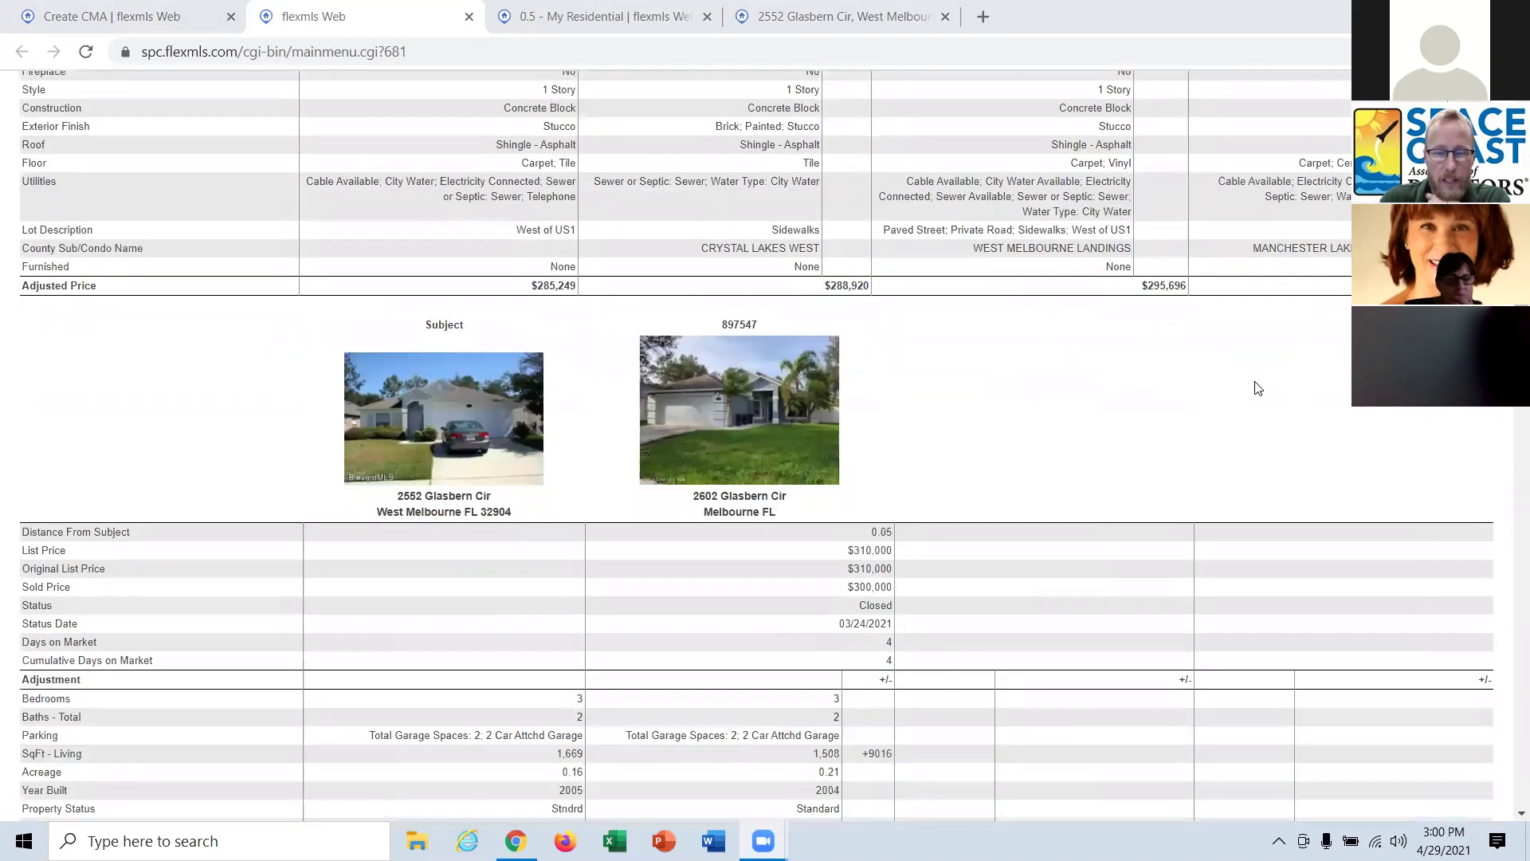
scroll(1257, 389, "down", 1)
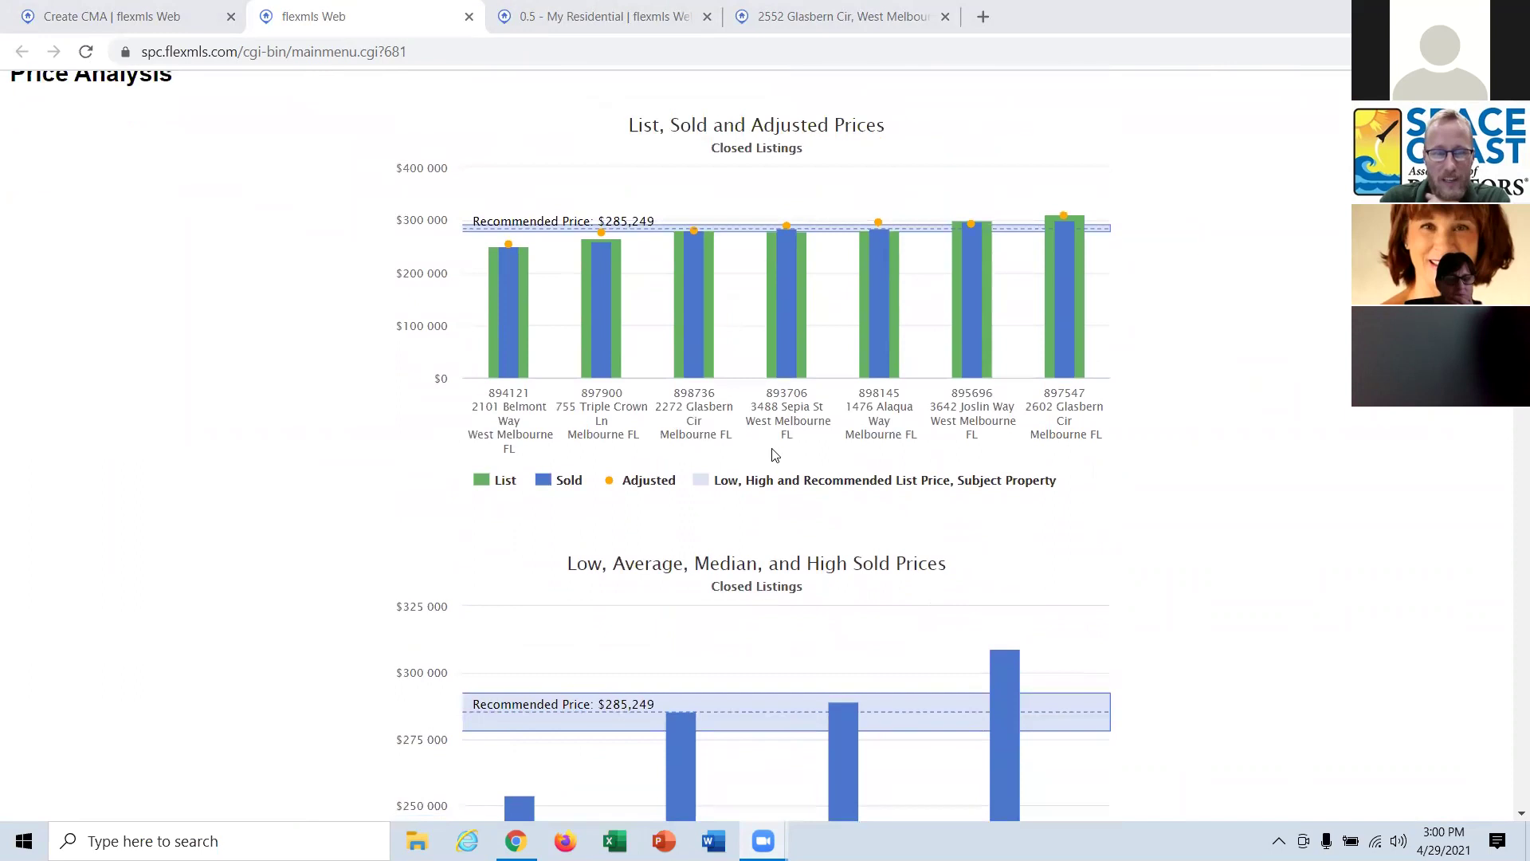
scroll(845, 399, "down", 7)
scroll(843, 368, "down", 5)
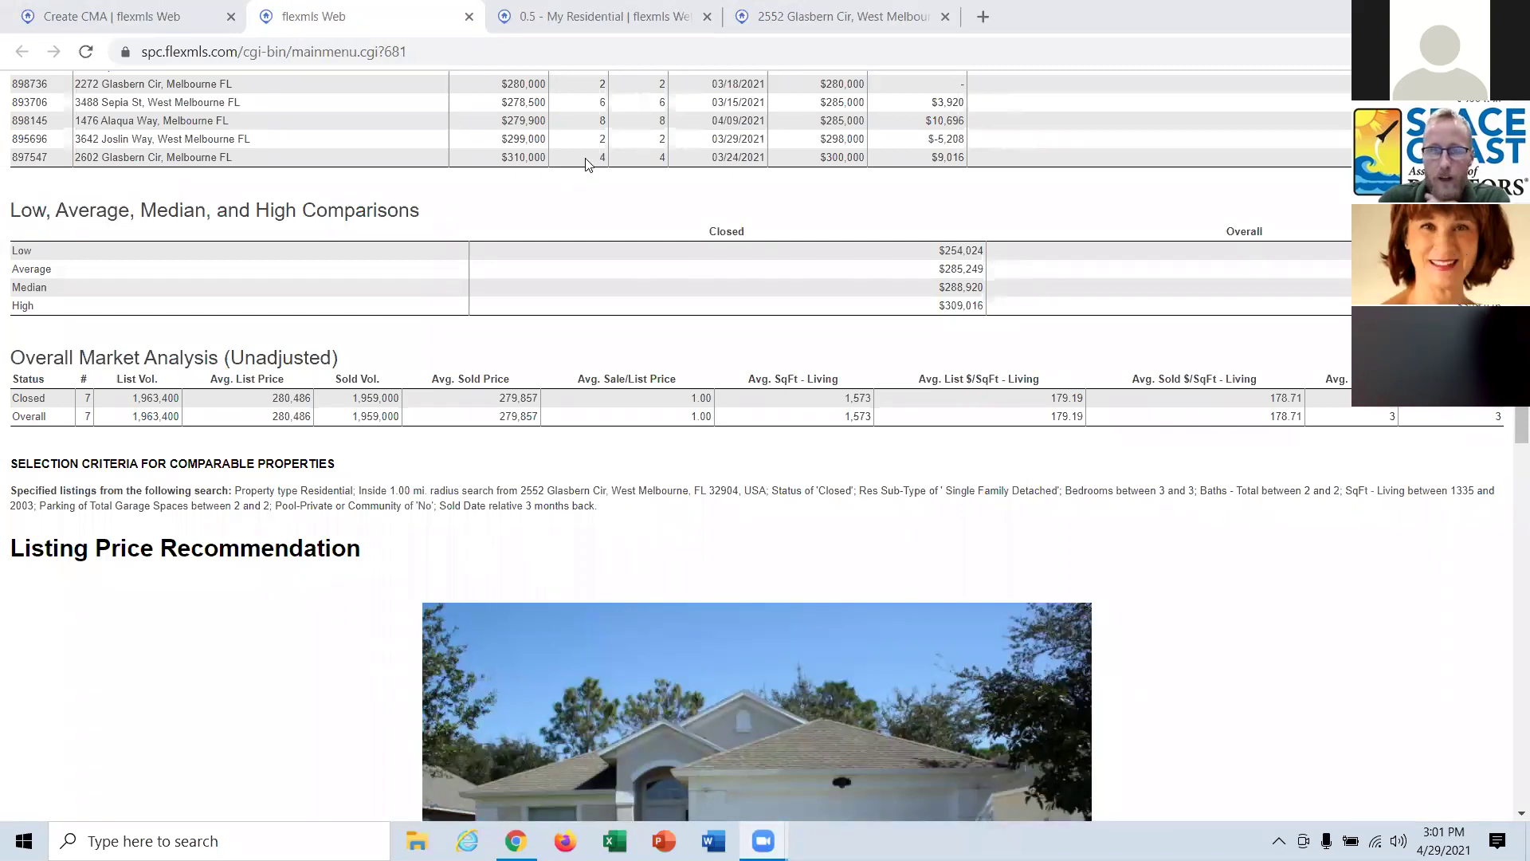
left_click(705, 17)
Close the extra tabs and drop the statistical, individual adjustment and price-per summaries from the report.
left_click(708, 17)
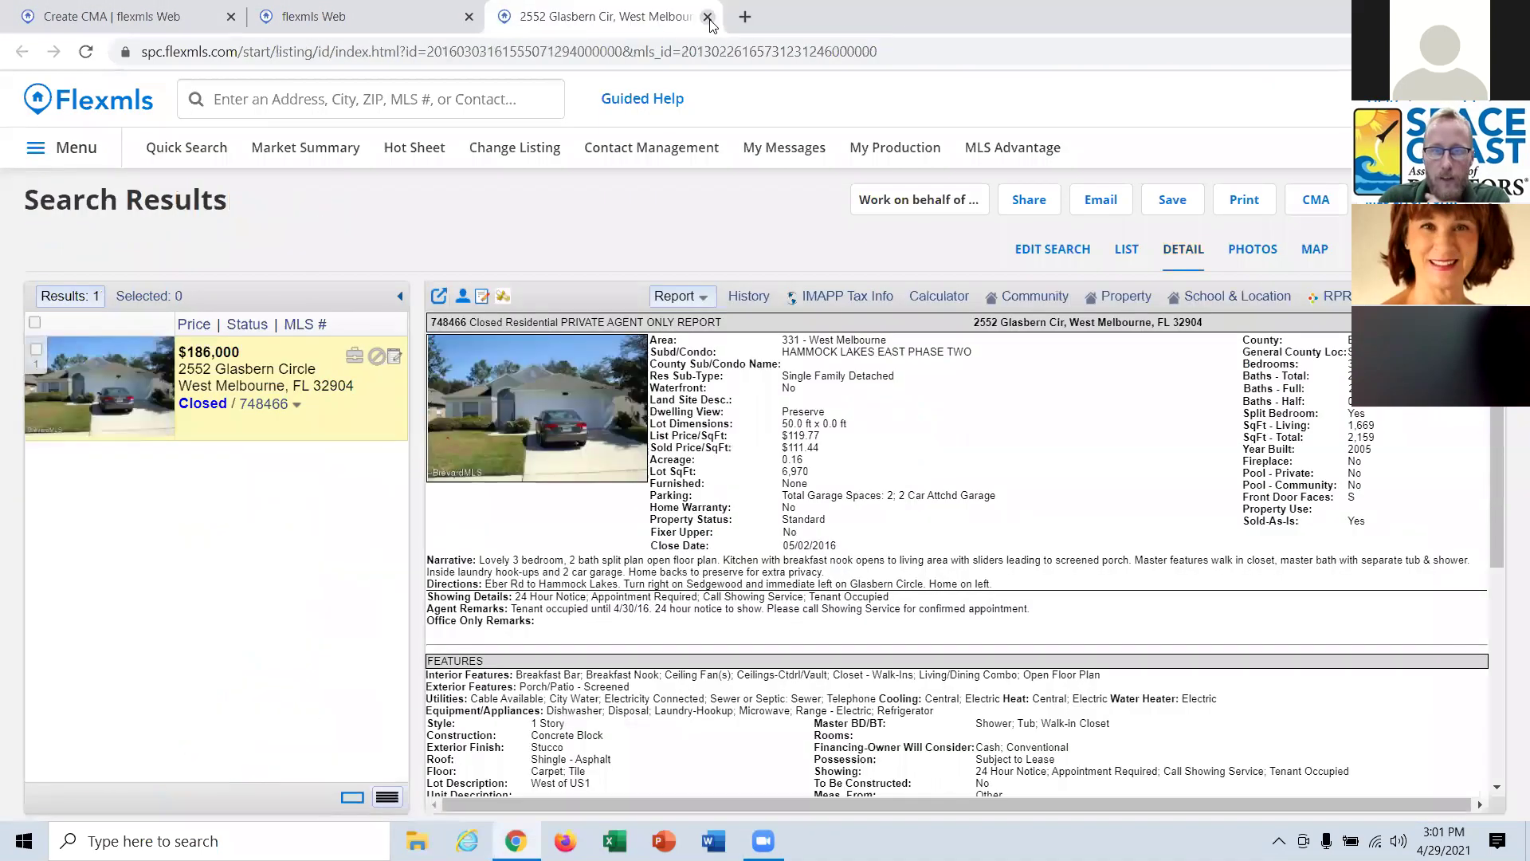
left_click(708, 16)
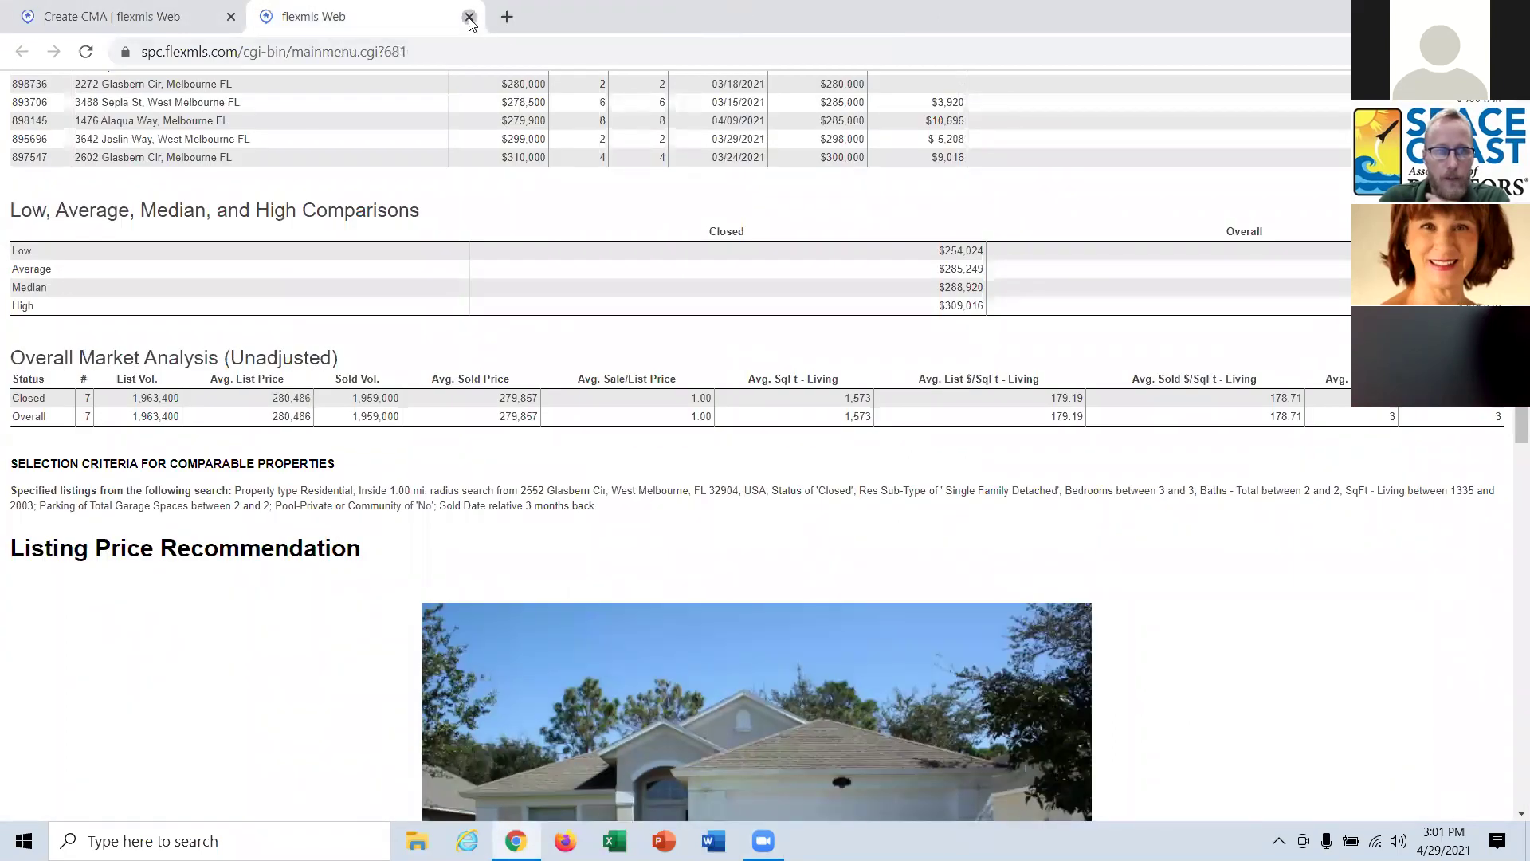
left_click(469, 17)
left_click(466, 451)
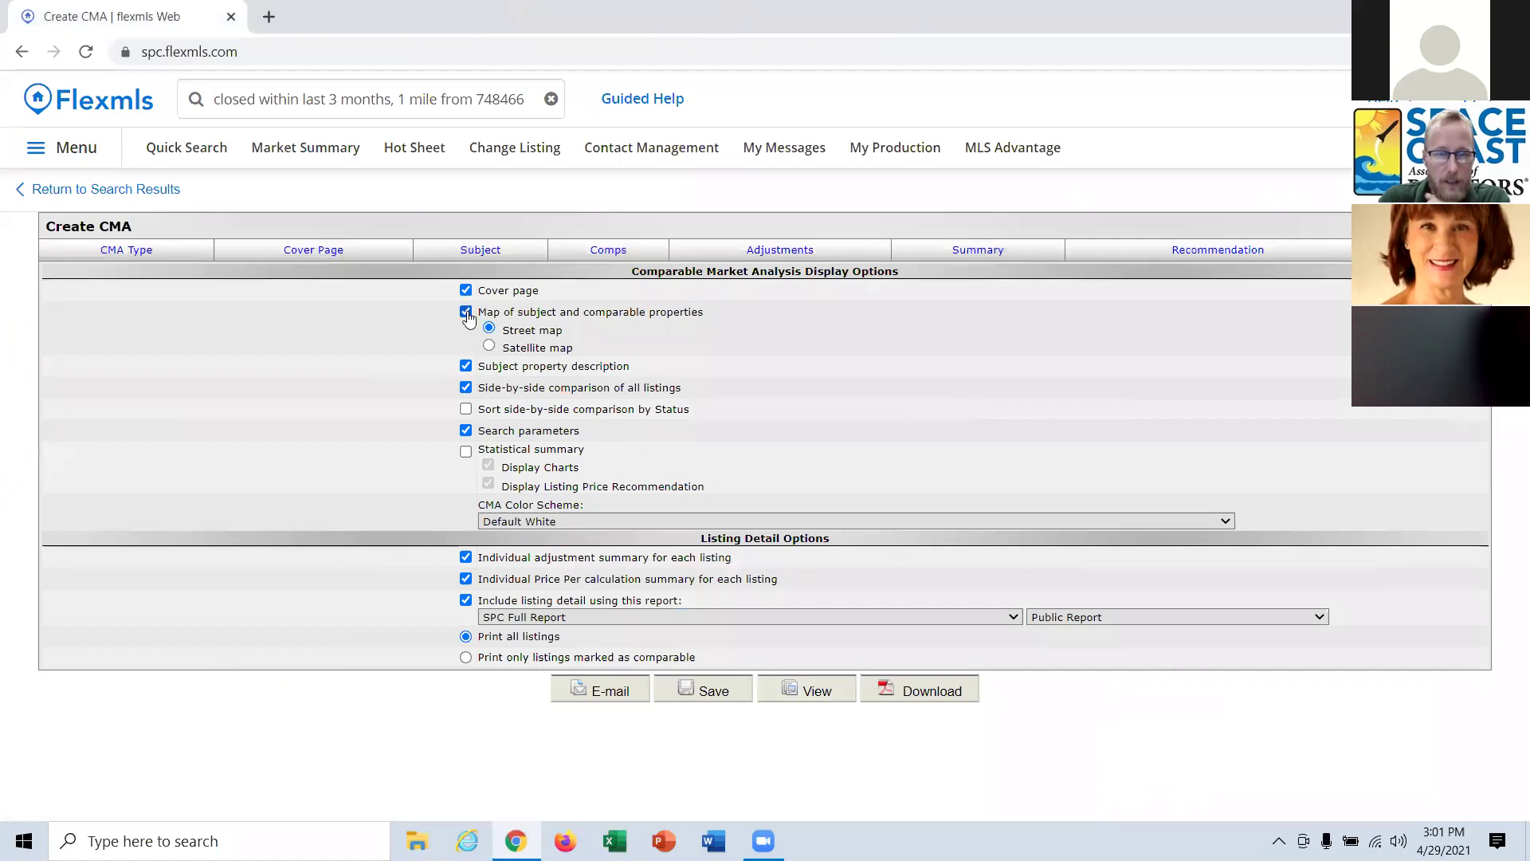
left_click(466, 558)
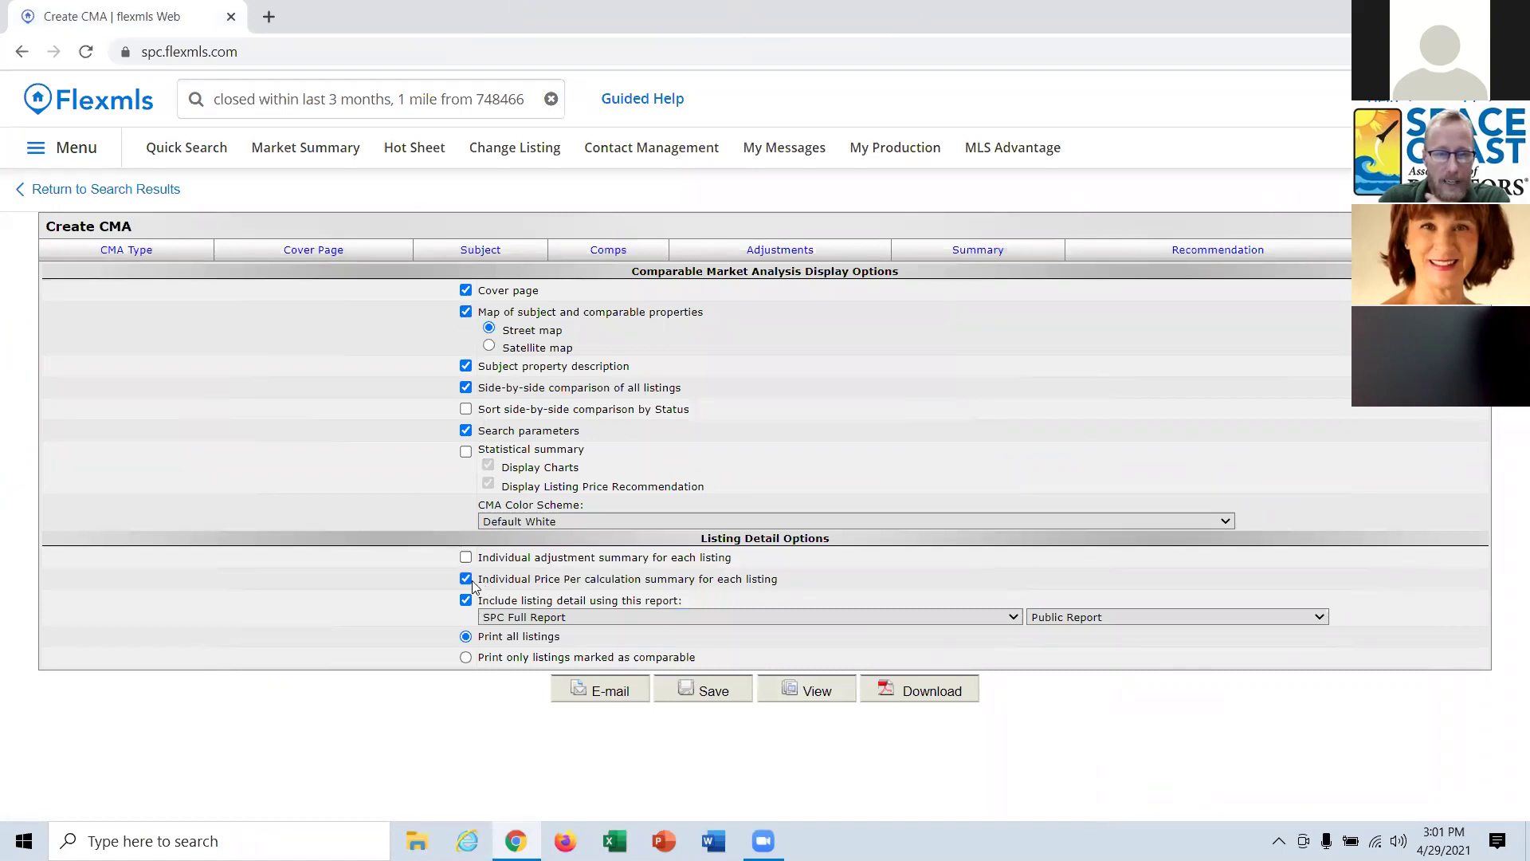
left_click(466, 579)
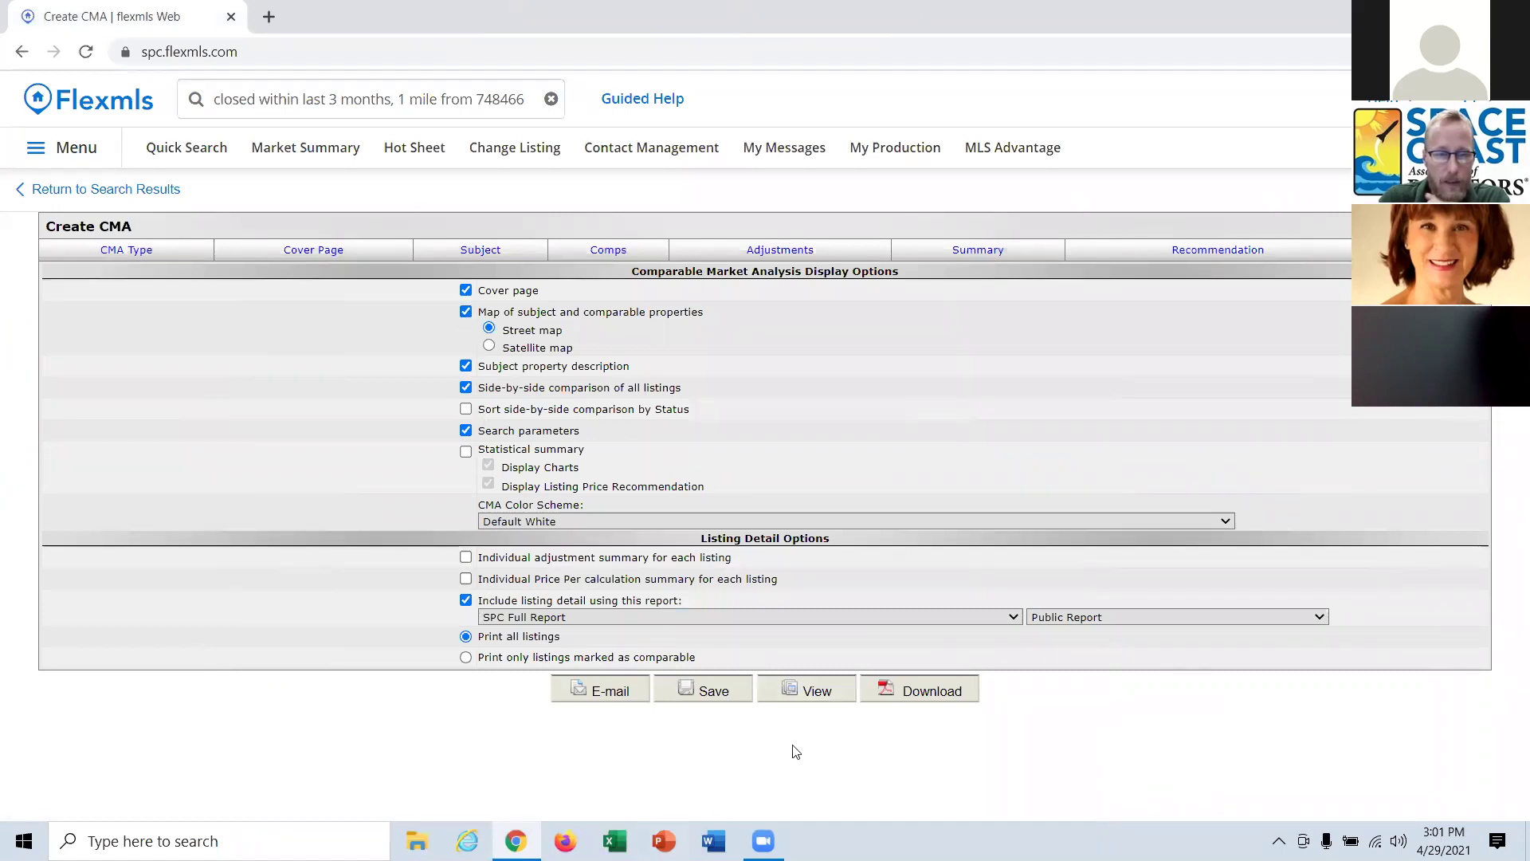
left_click(810, 702)
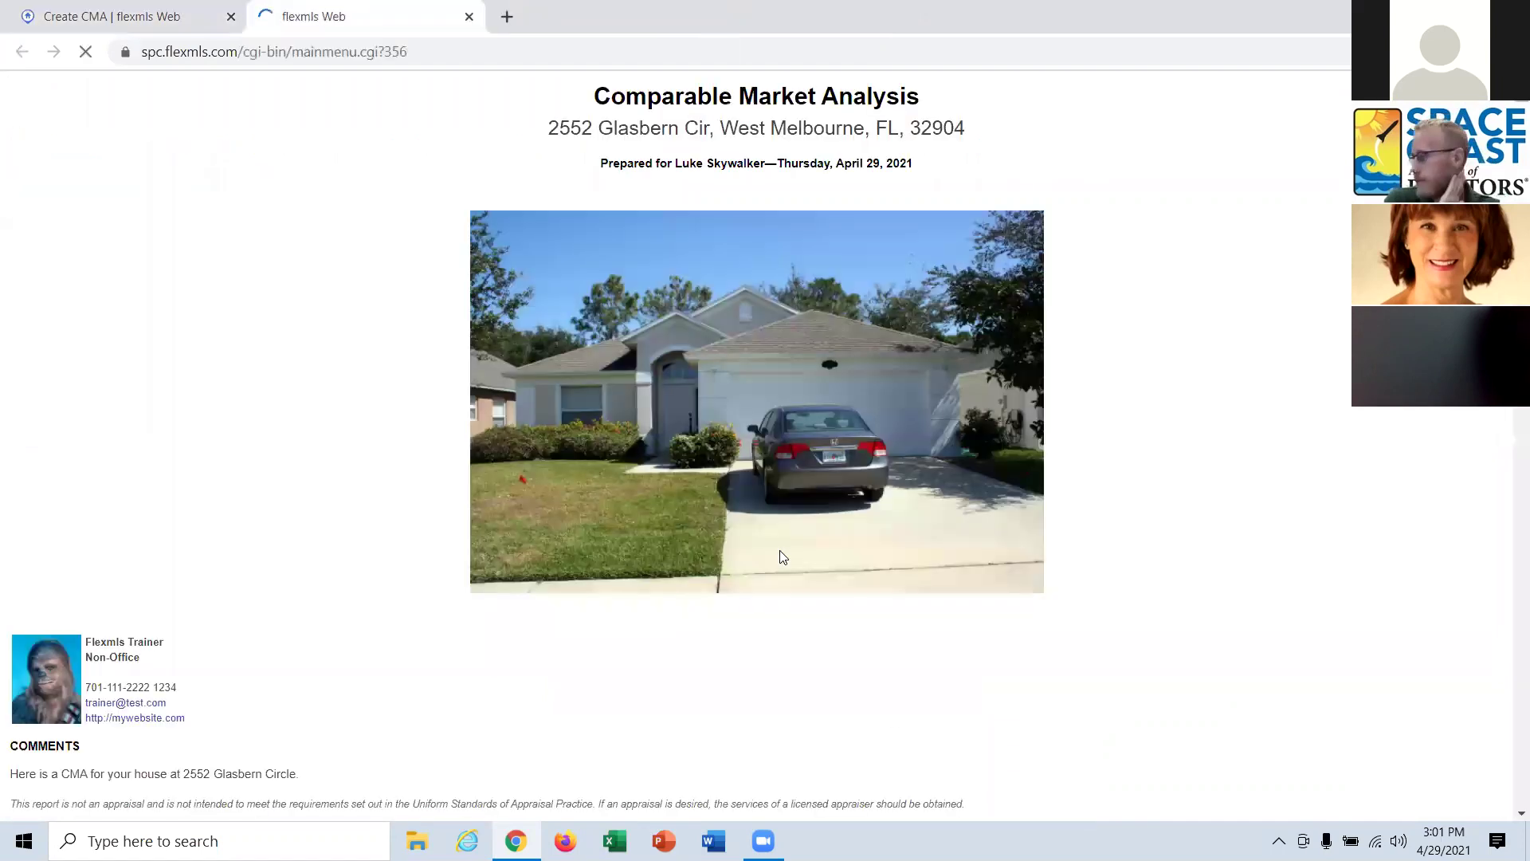
scroll(859, 349, "down", 3)
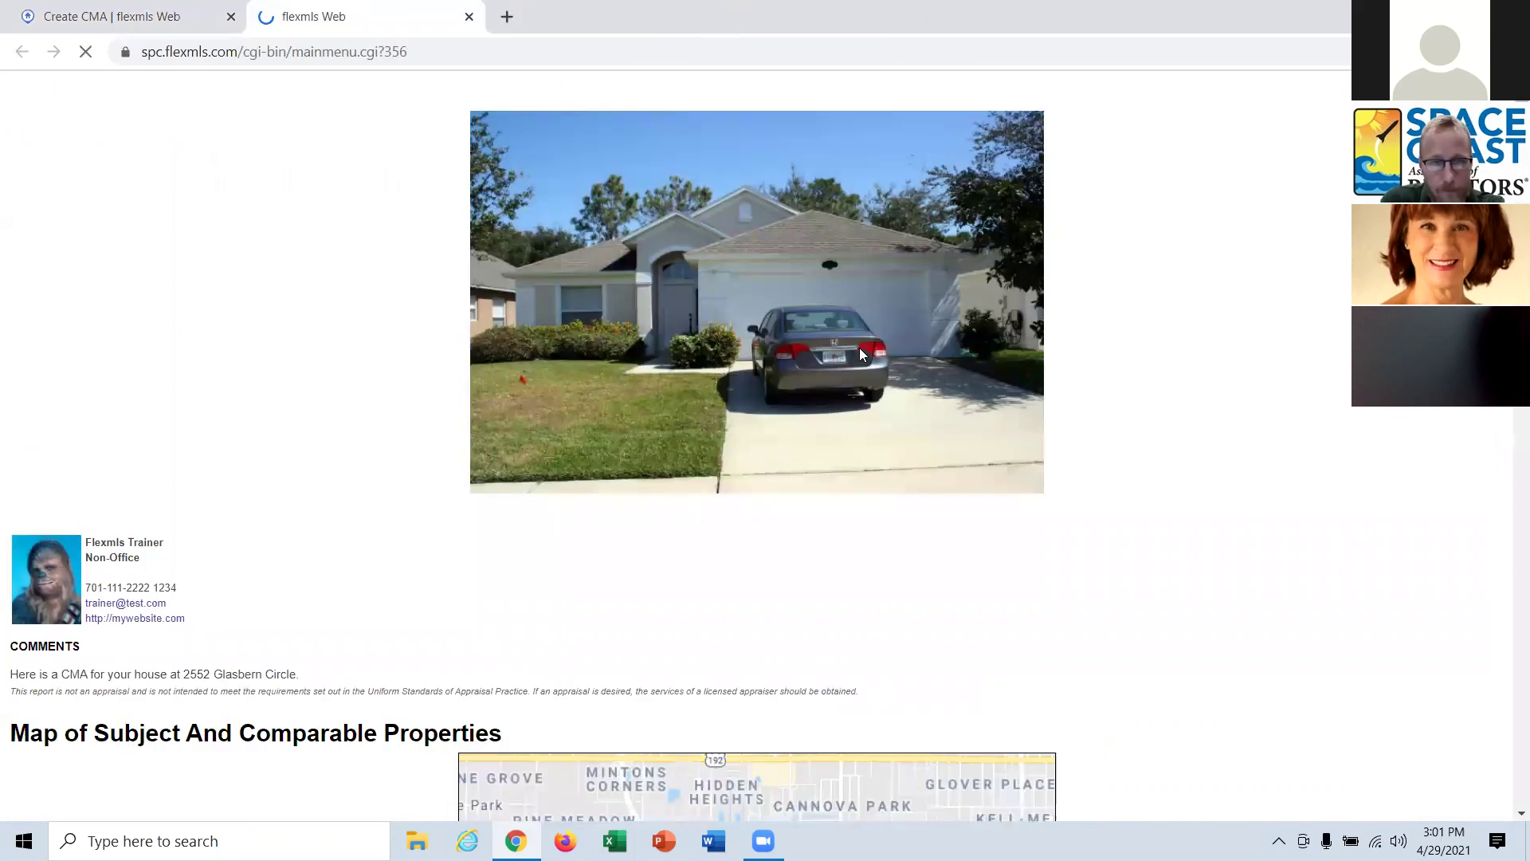
scroll(859, 354, "down", 1)
scroll(861, 351, "up", 5)
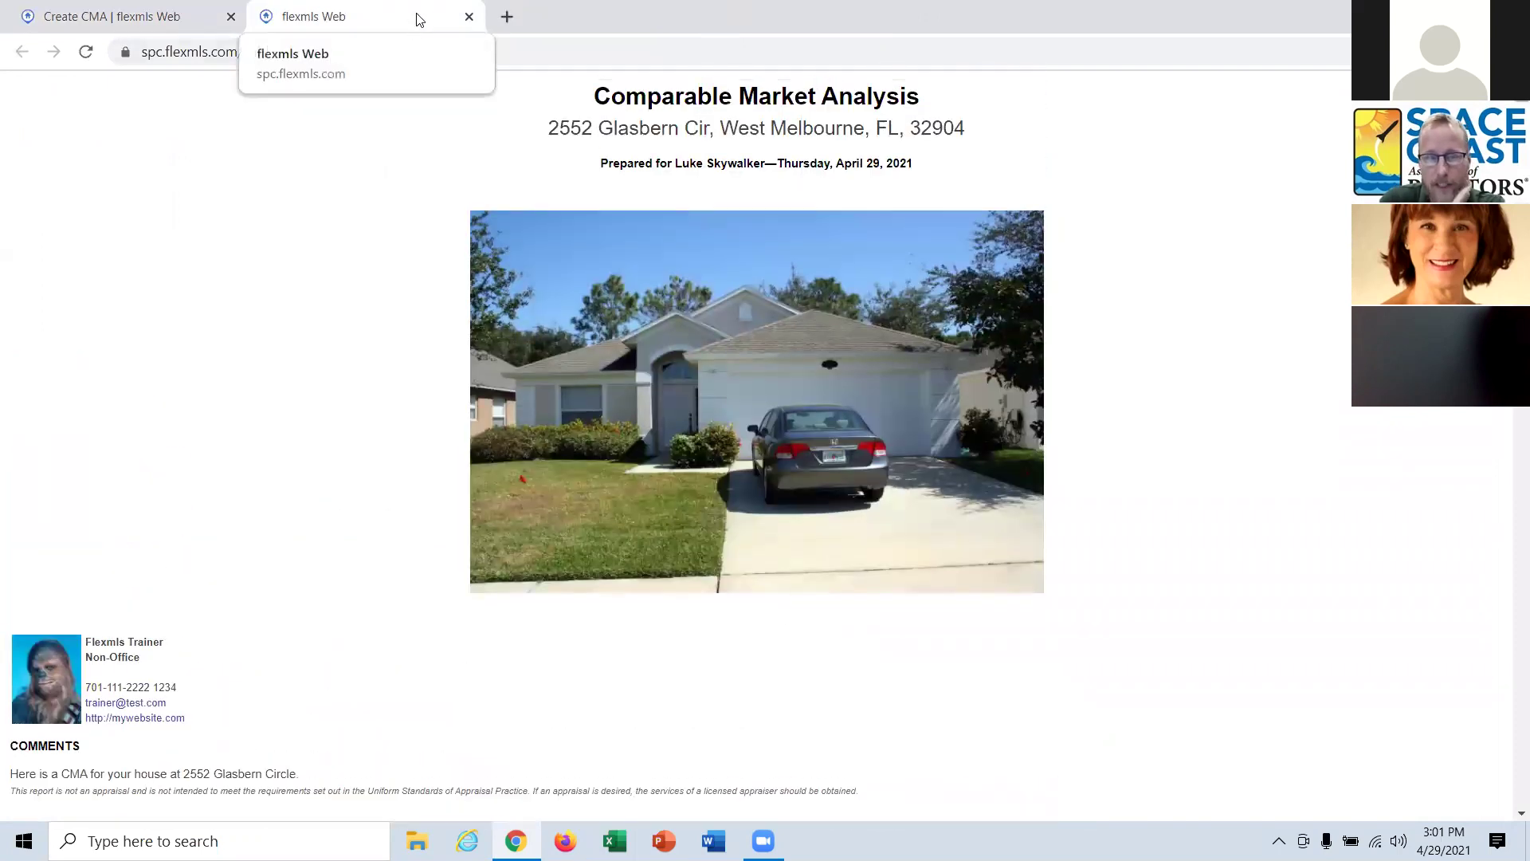
left_click(469, 16)
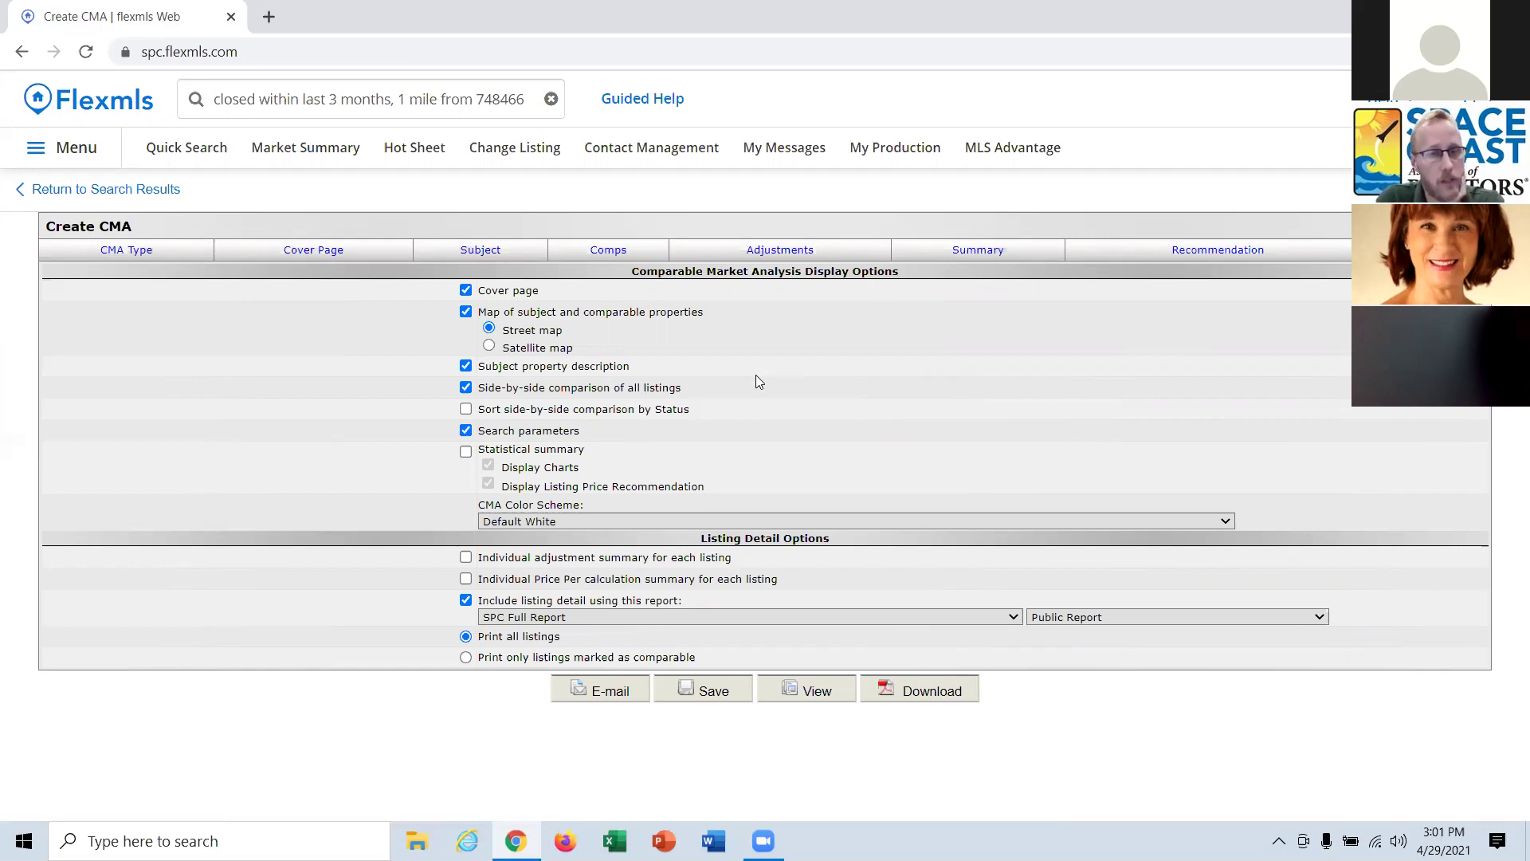
left_click(161, 194)
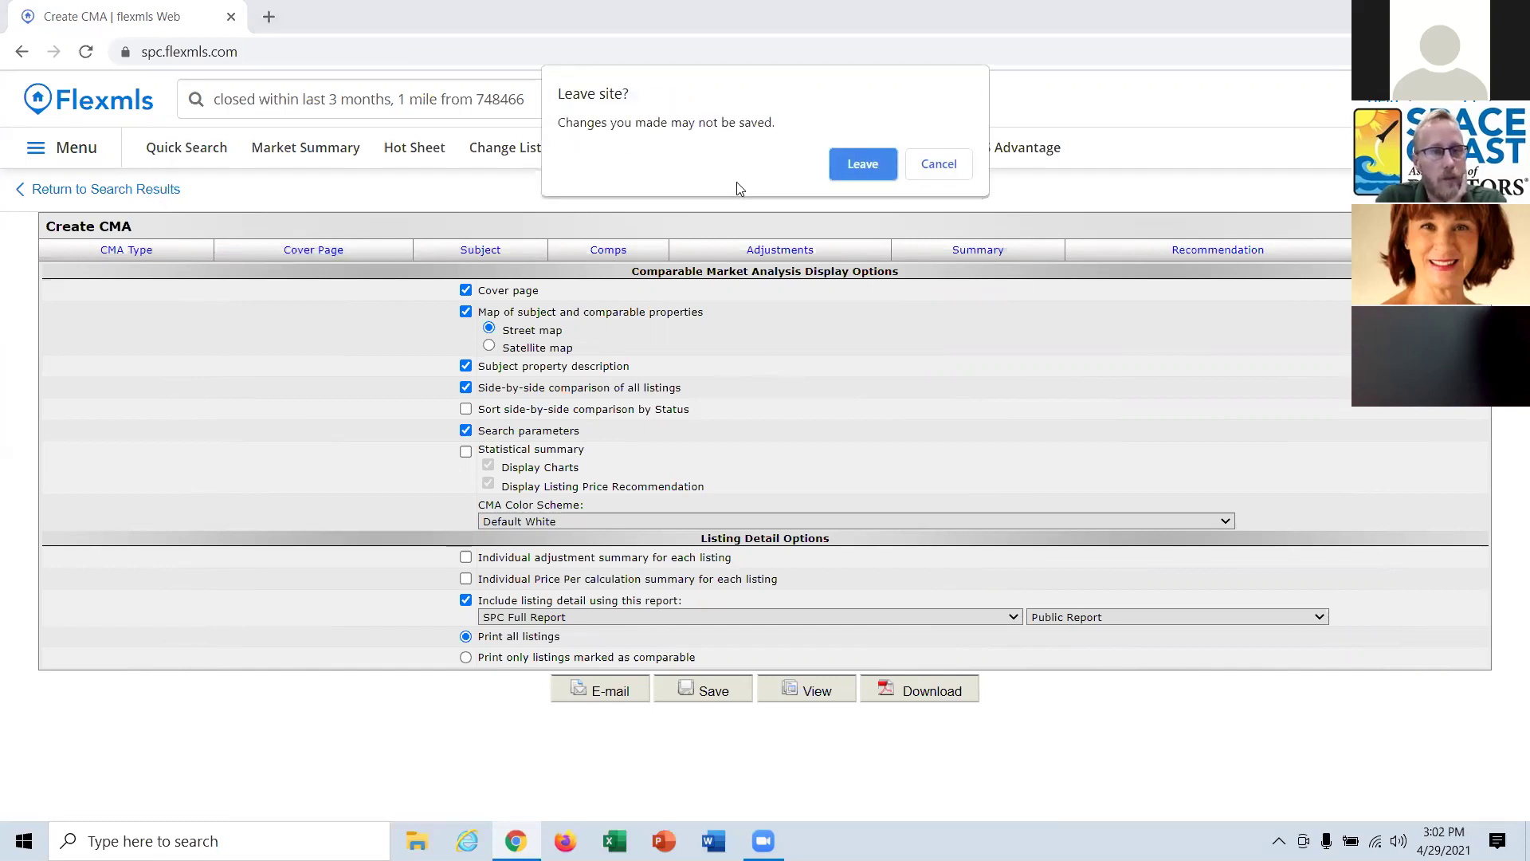
left_click(881, 170)
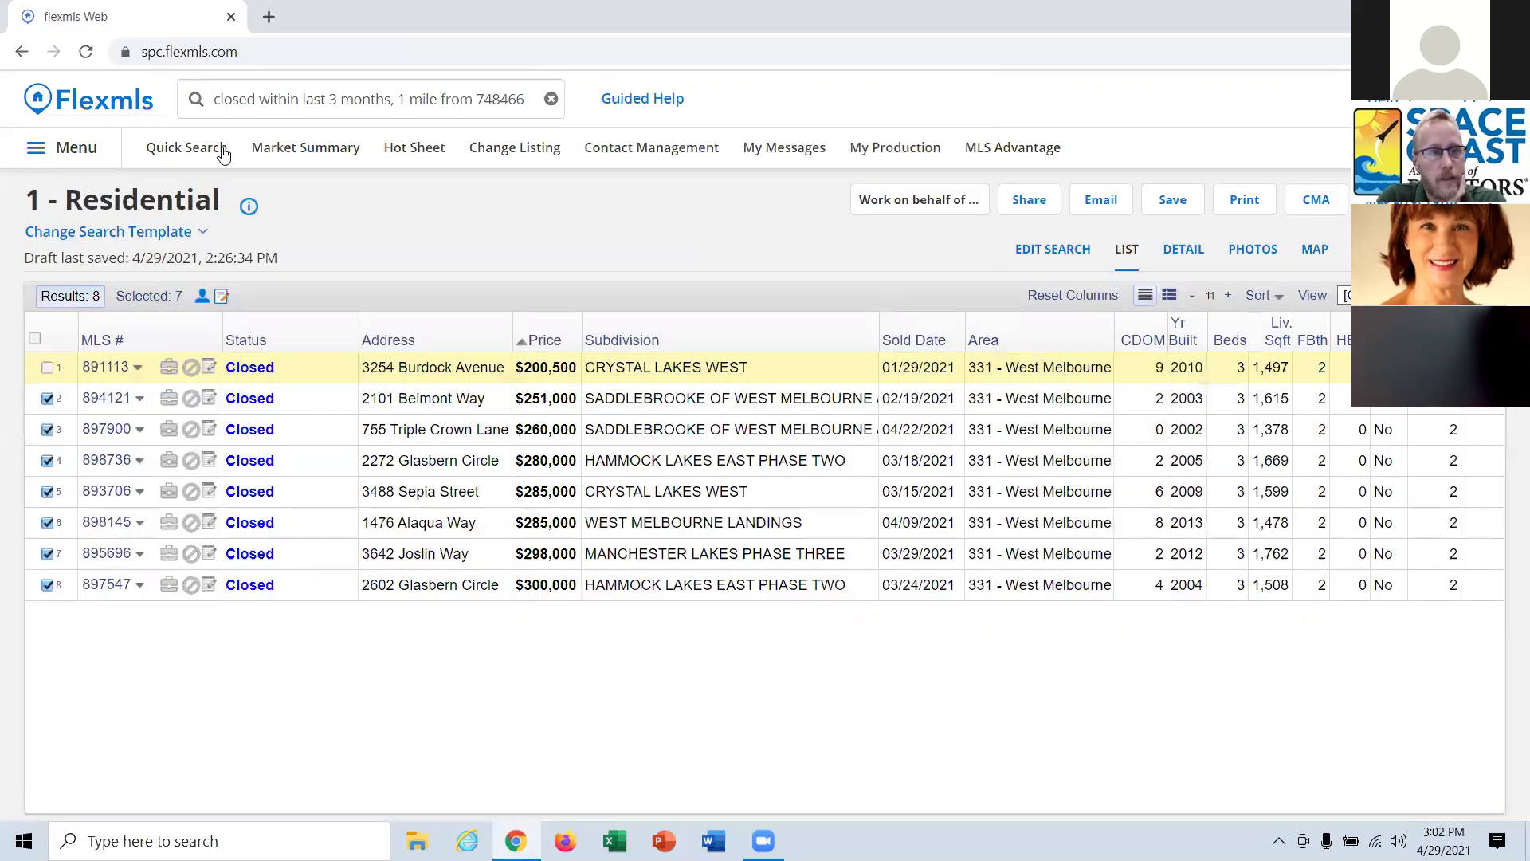
Run a Quick Search for listings with open houses in the next 7 days and list them.
left_click(164, 152)
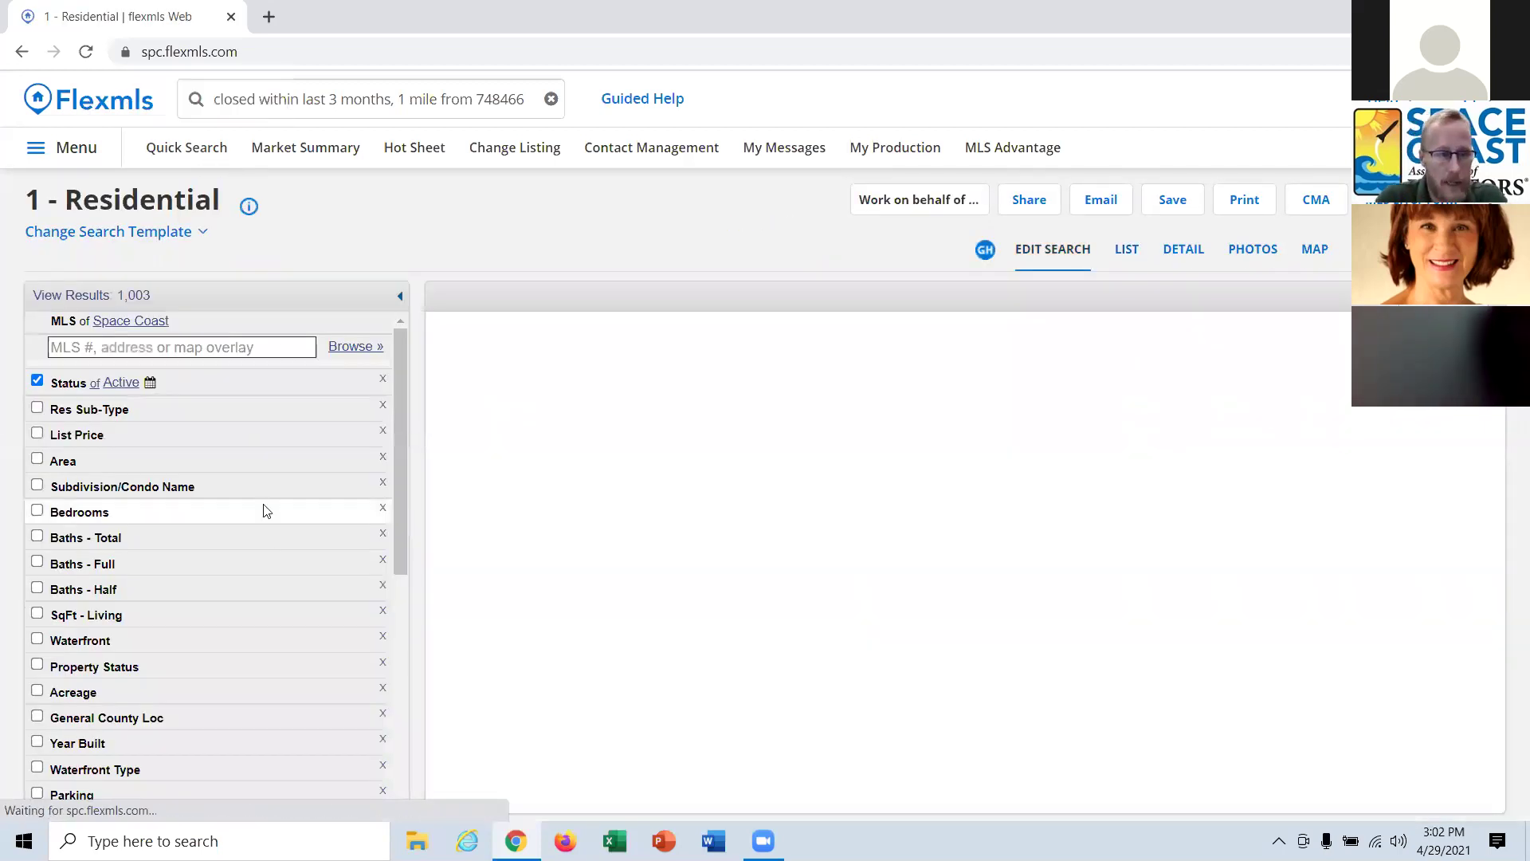
scroll(269, 638, "down", 4)
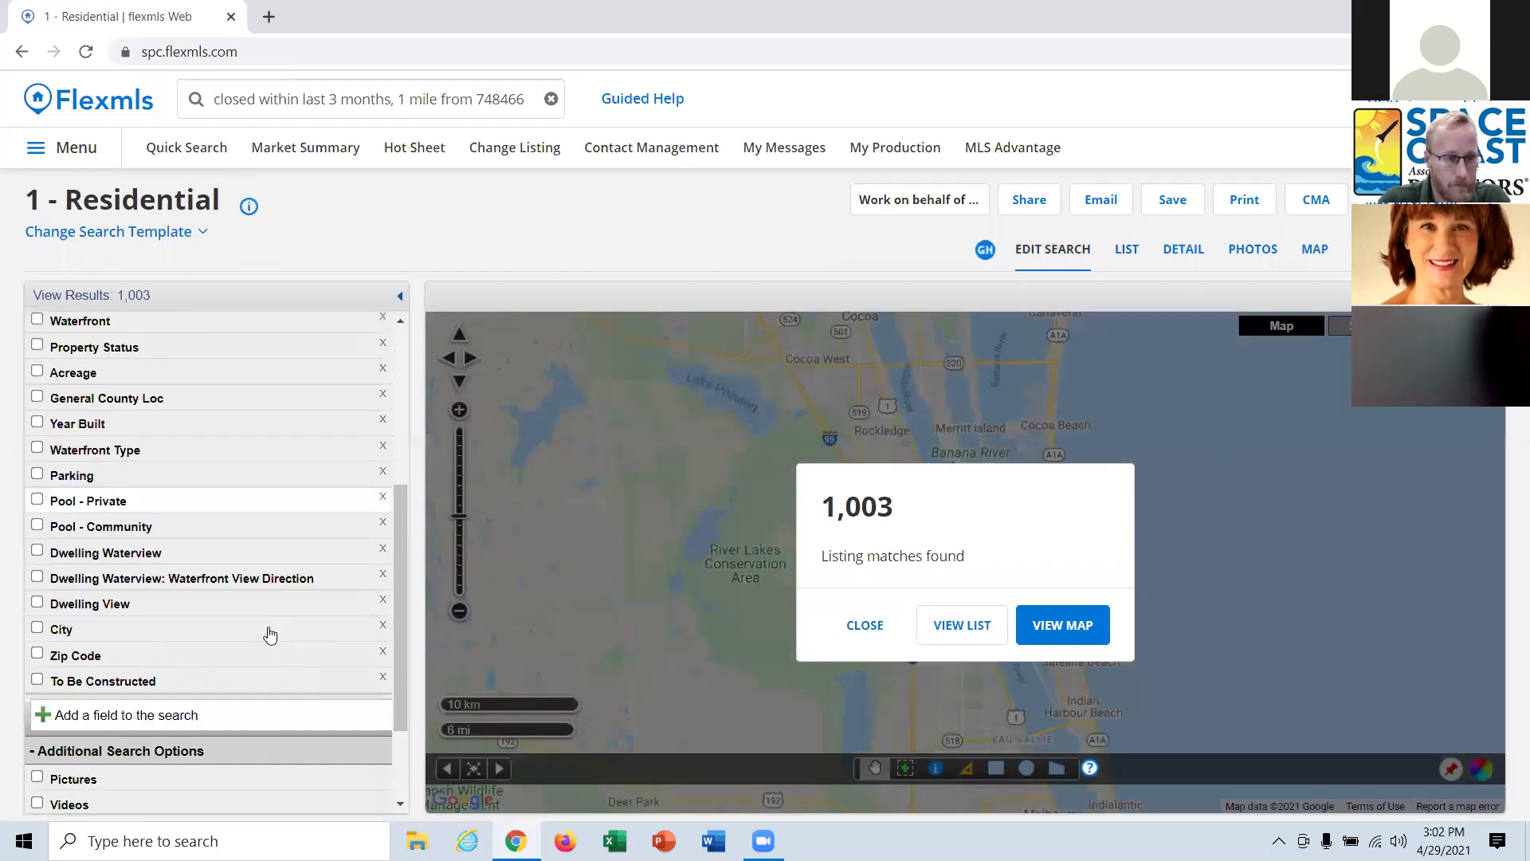
scroll(269, 634, "down", 3)
left_click(125, 761)
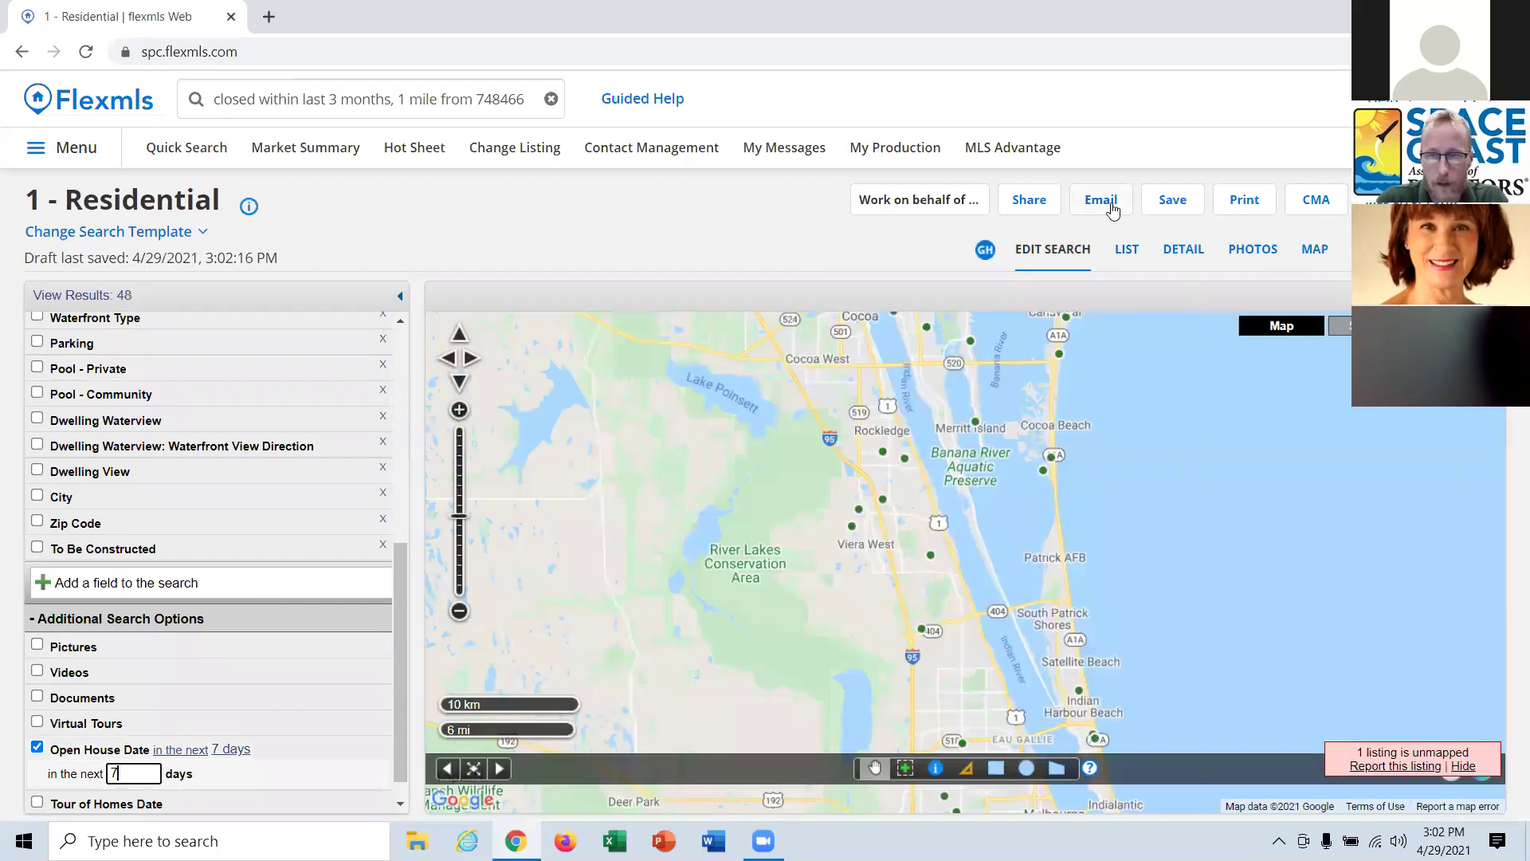
left_click(1126, 249)
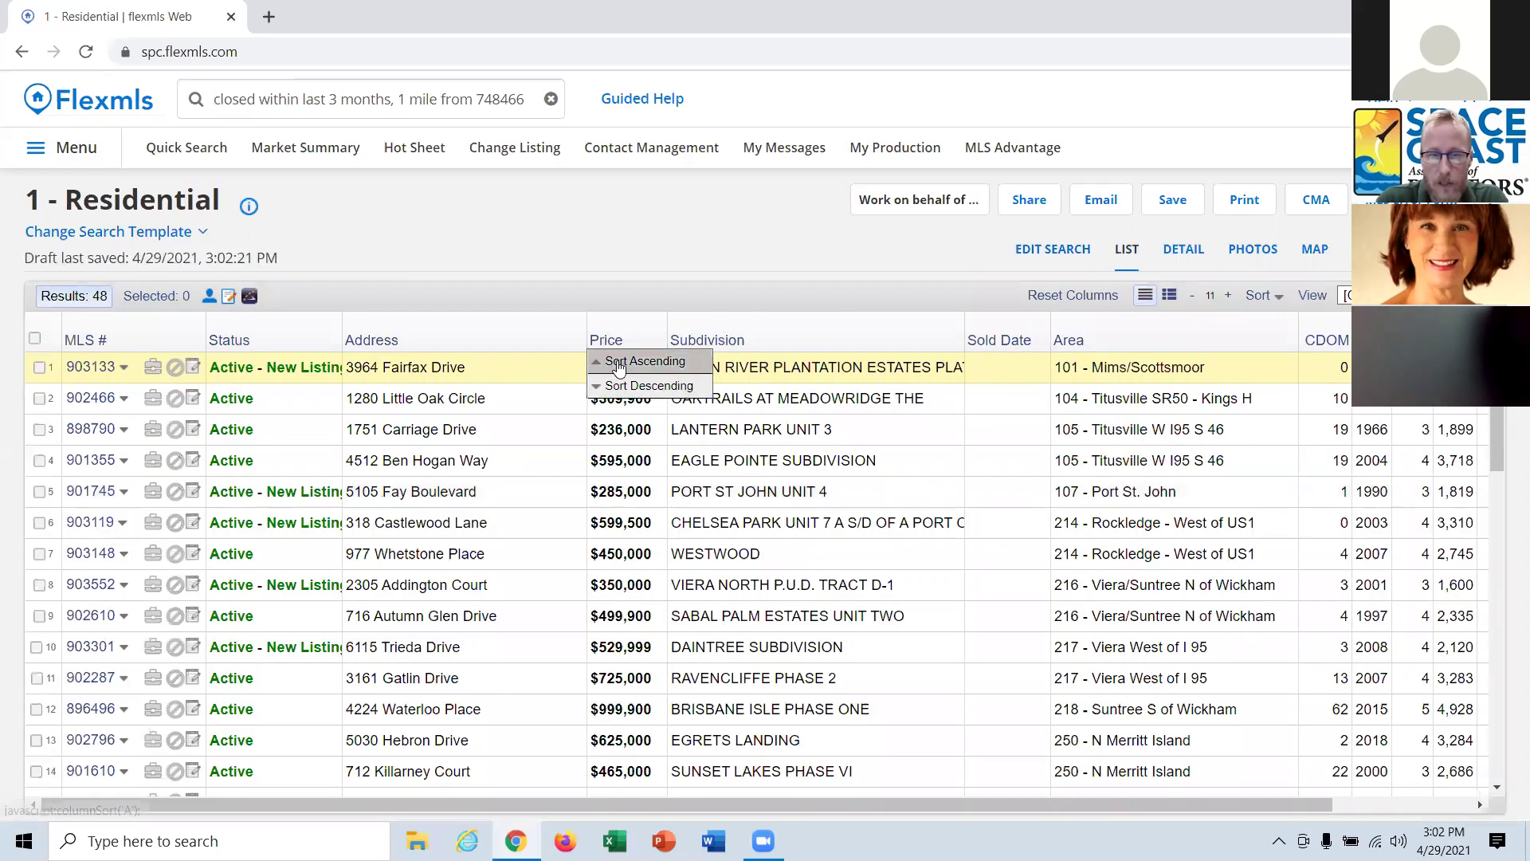
left_click(618, 363)
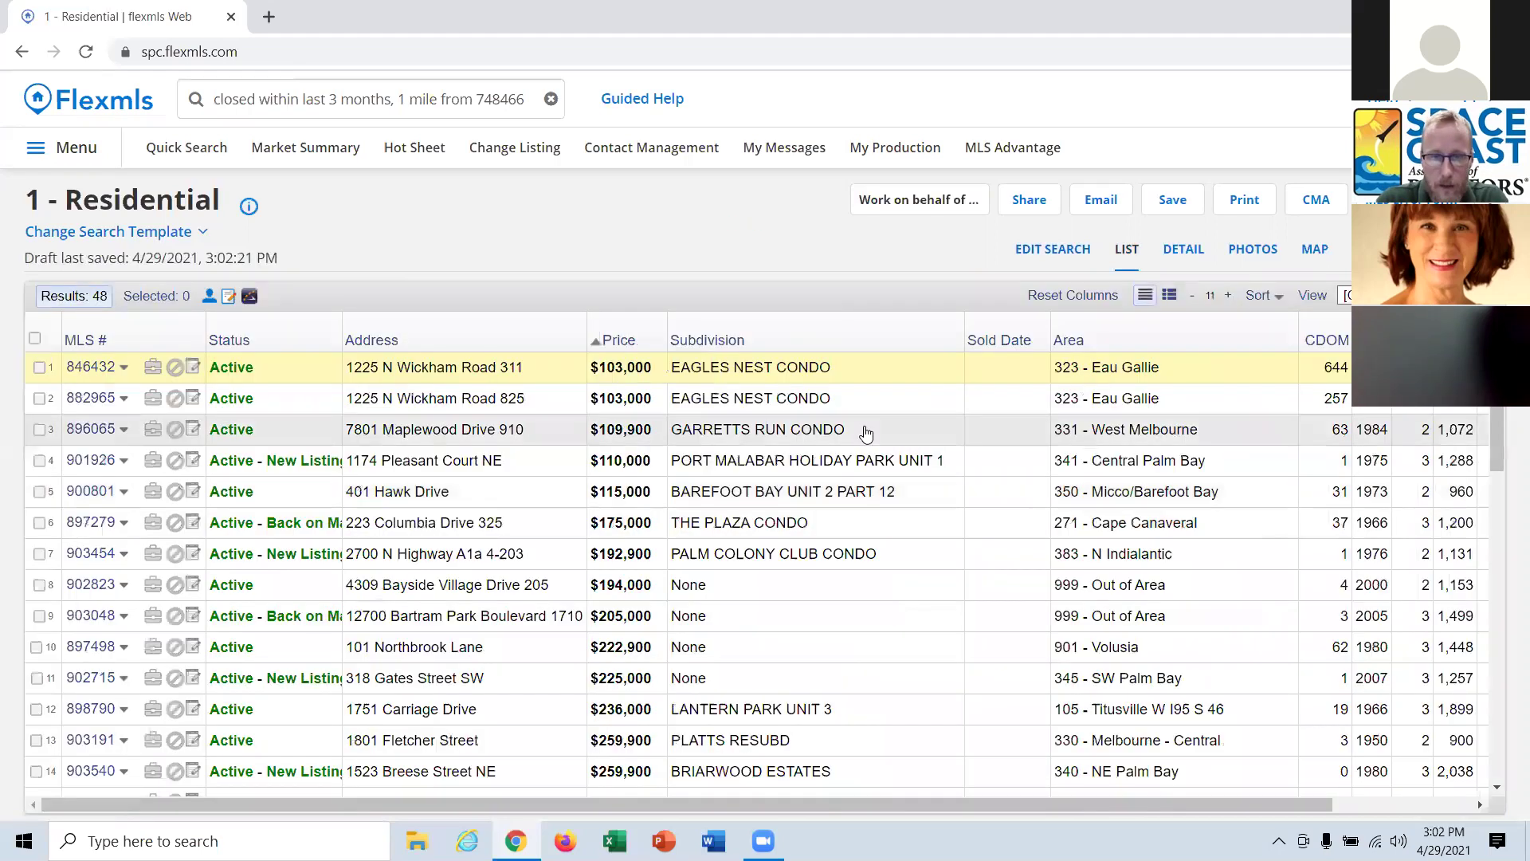
scroll(877, 462, "down", 5)
scroll(916, 531, "down", 1)
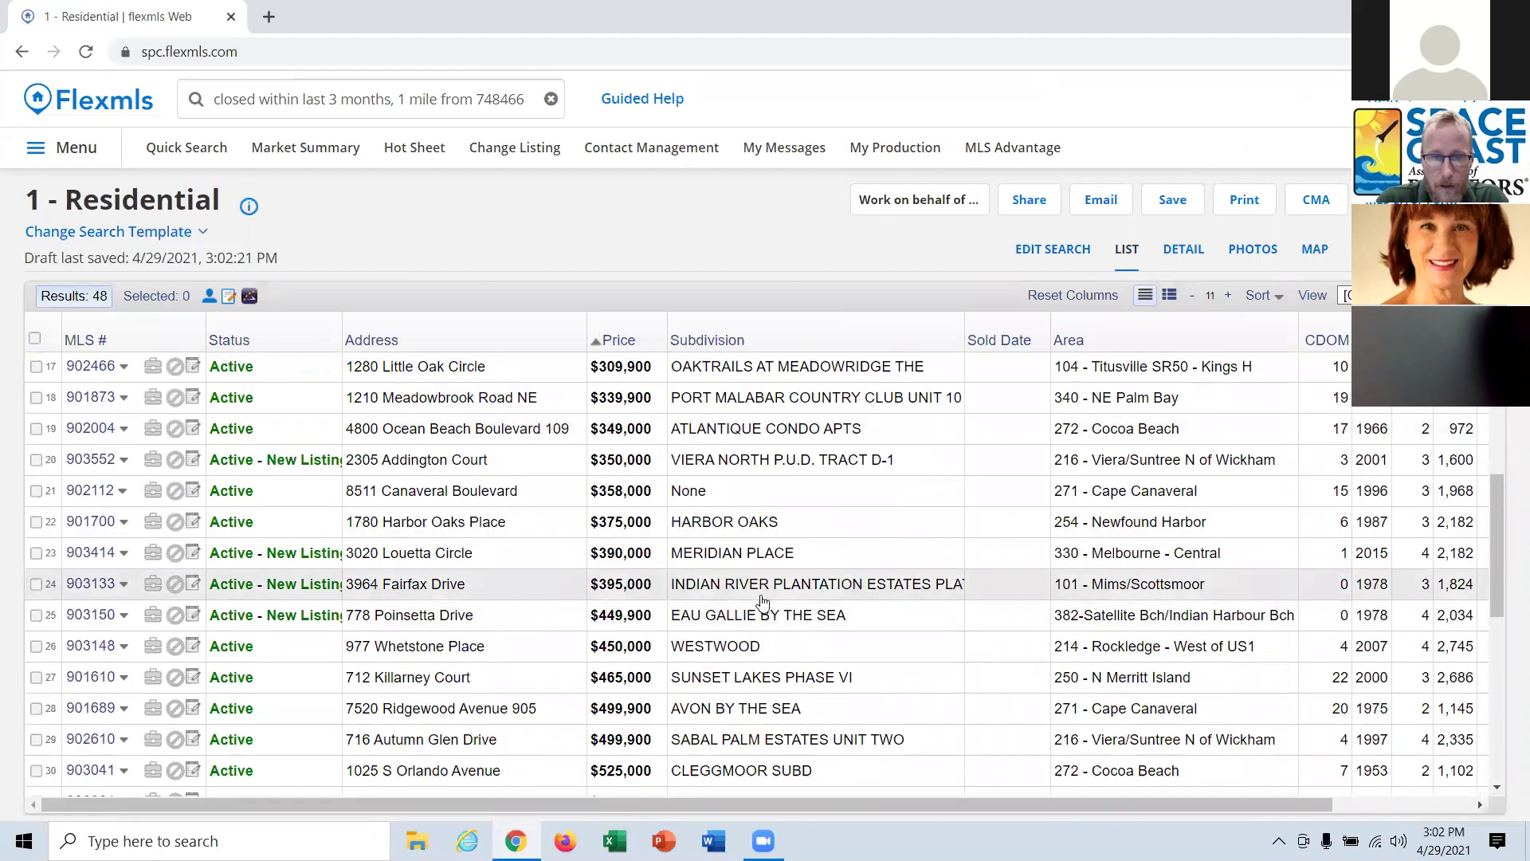
left_click(37, 584)
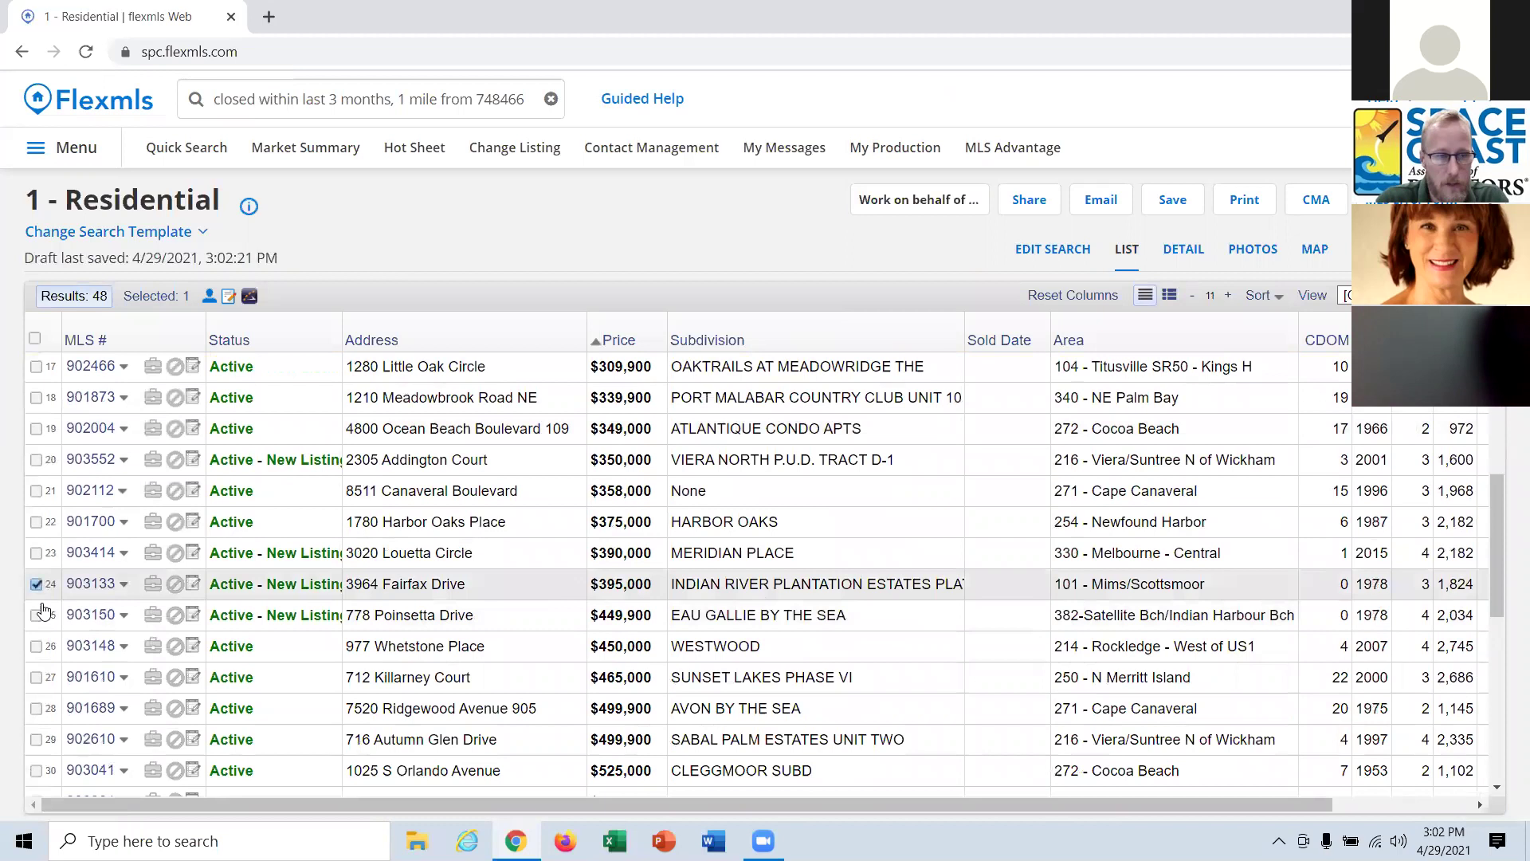
left_click(37, 614)
left_click(37, 646)
left_click(37, 678)
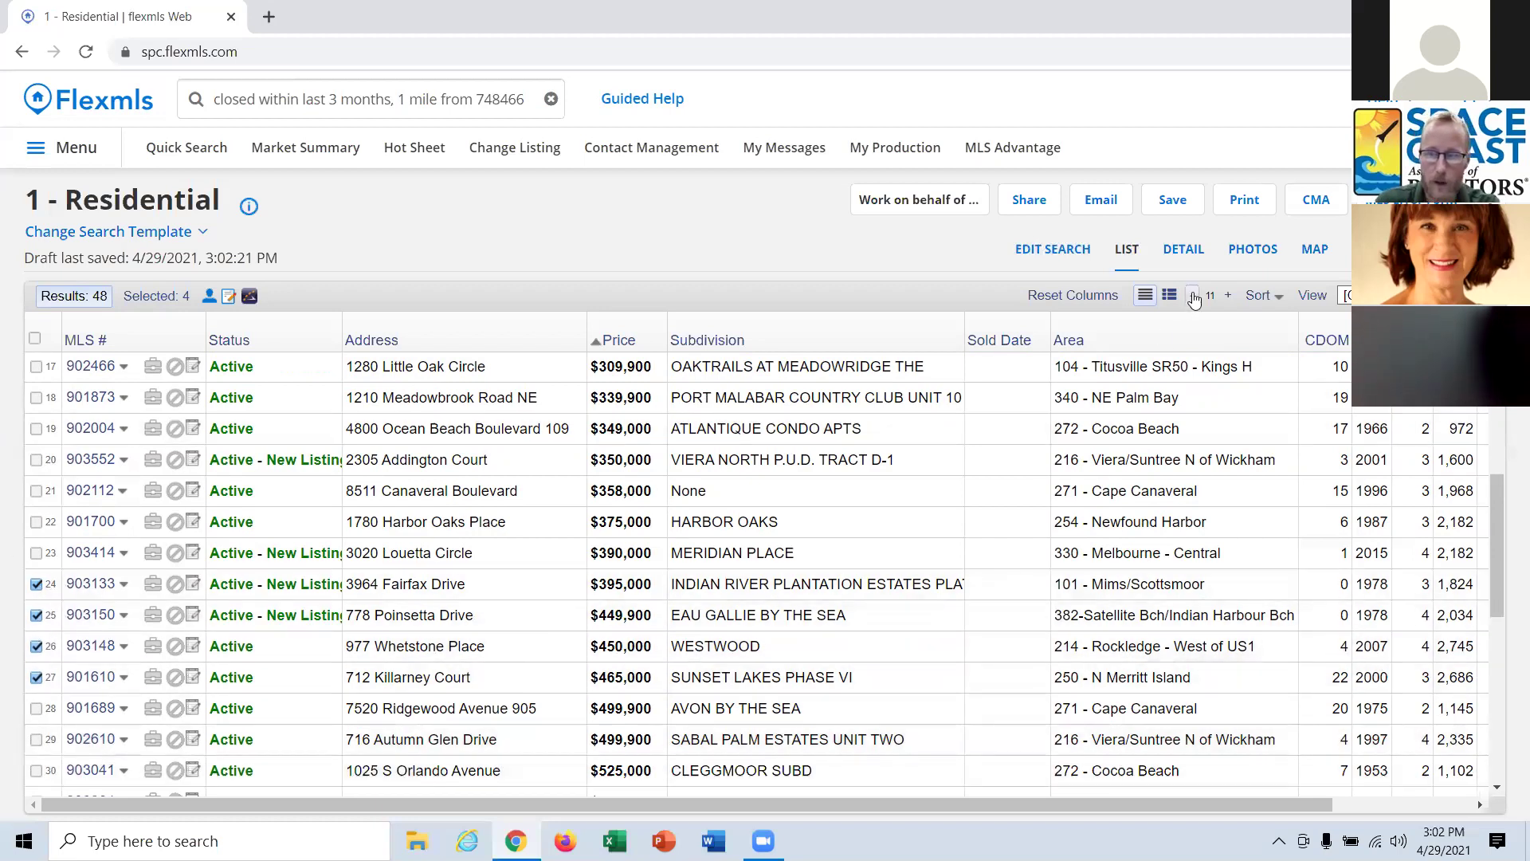
left_click(1314, 203)
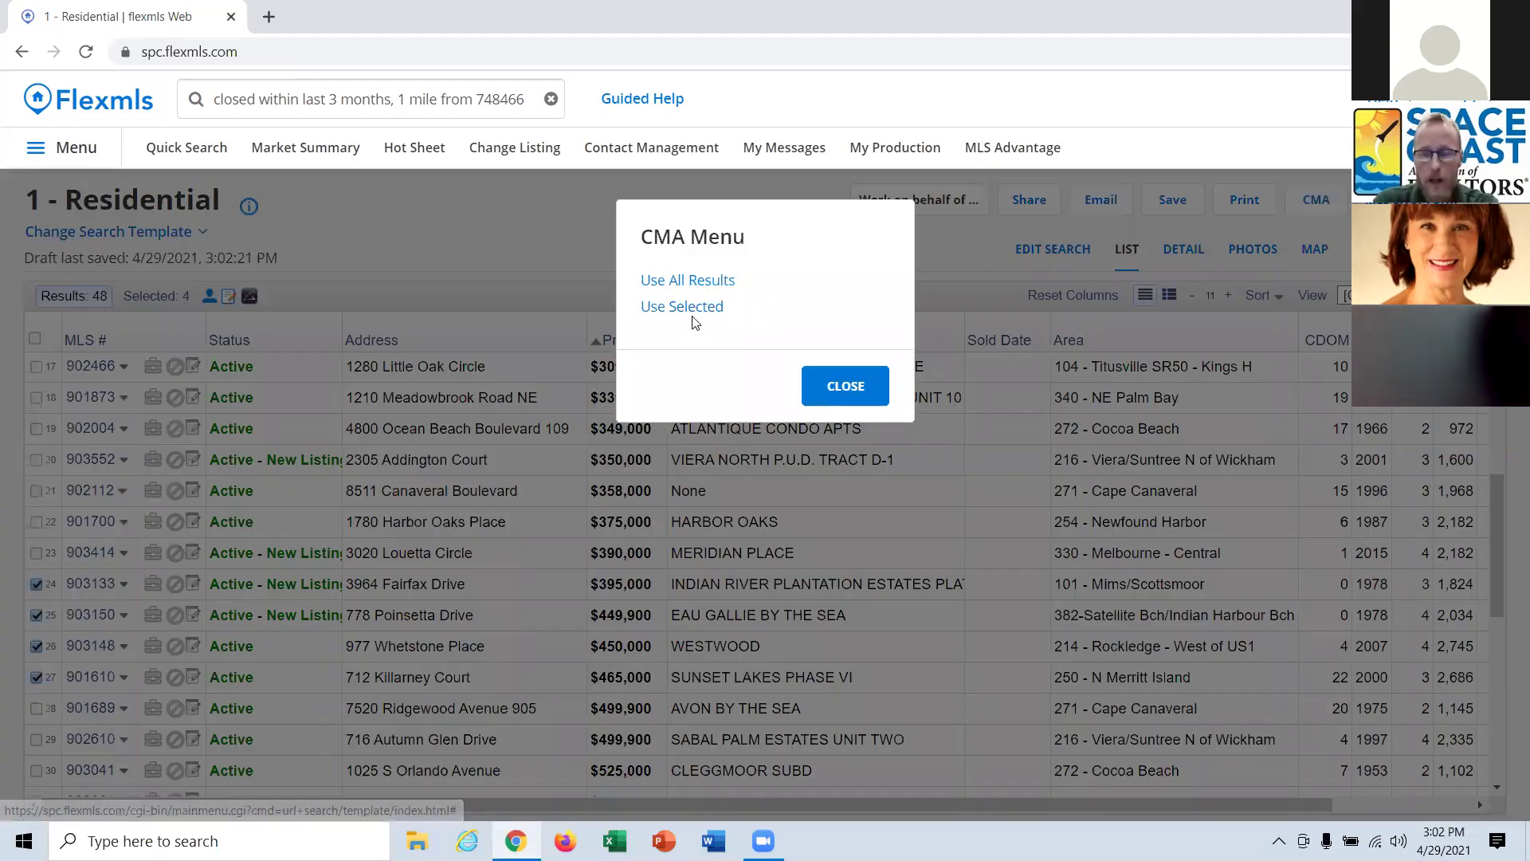
Start a CMA from only the four selected listings and set its type to Quick CMA.
left_click(695, 308)
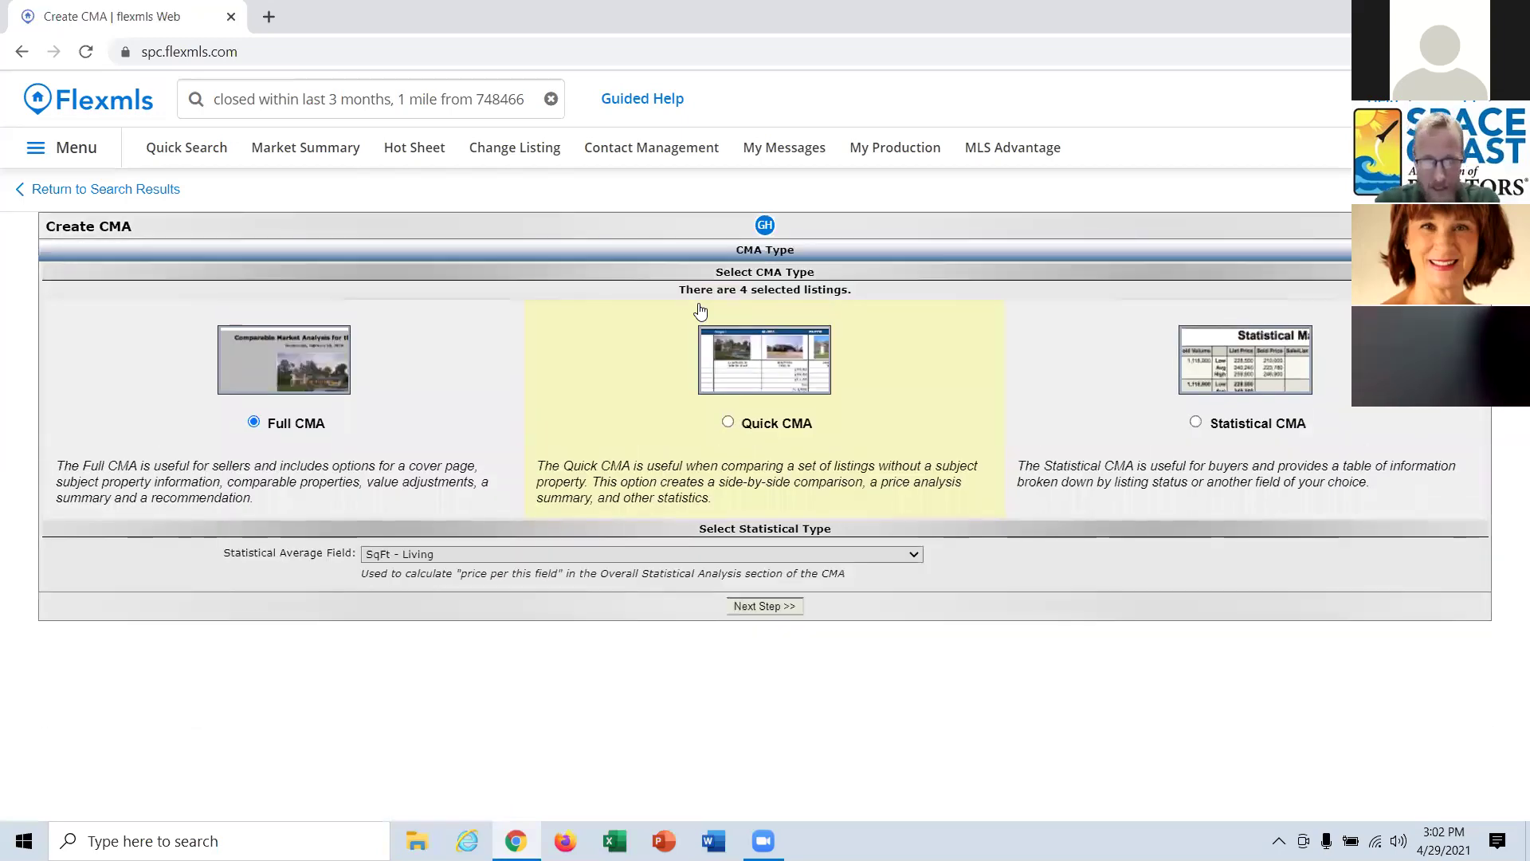
left_click(761, 431)
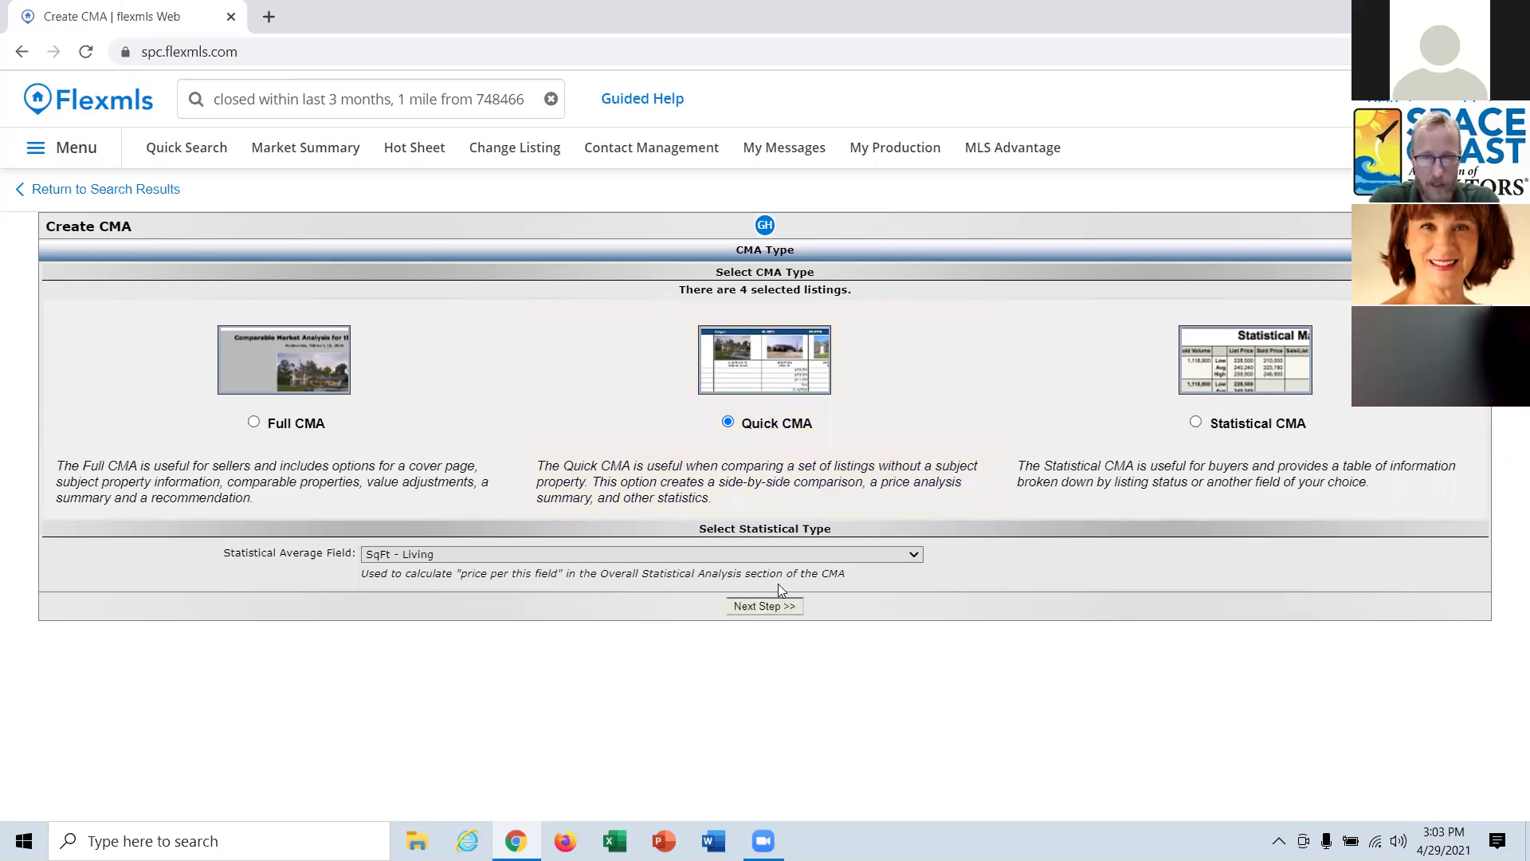
Add a cover page and listing detail, drop status sorting and statistical summary, then preview.
left_click(778, 608)
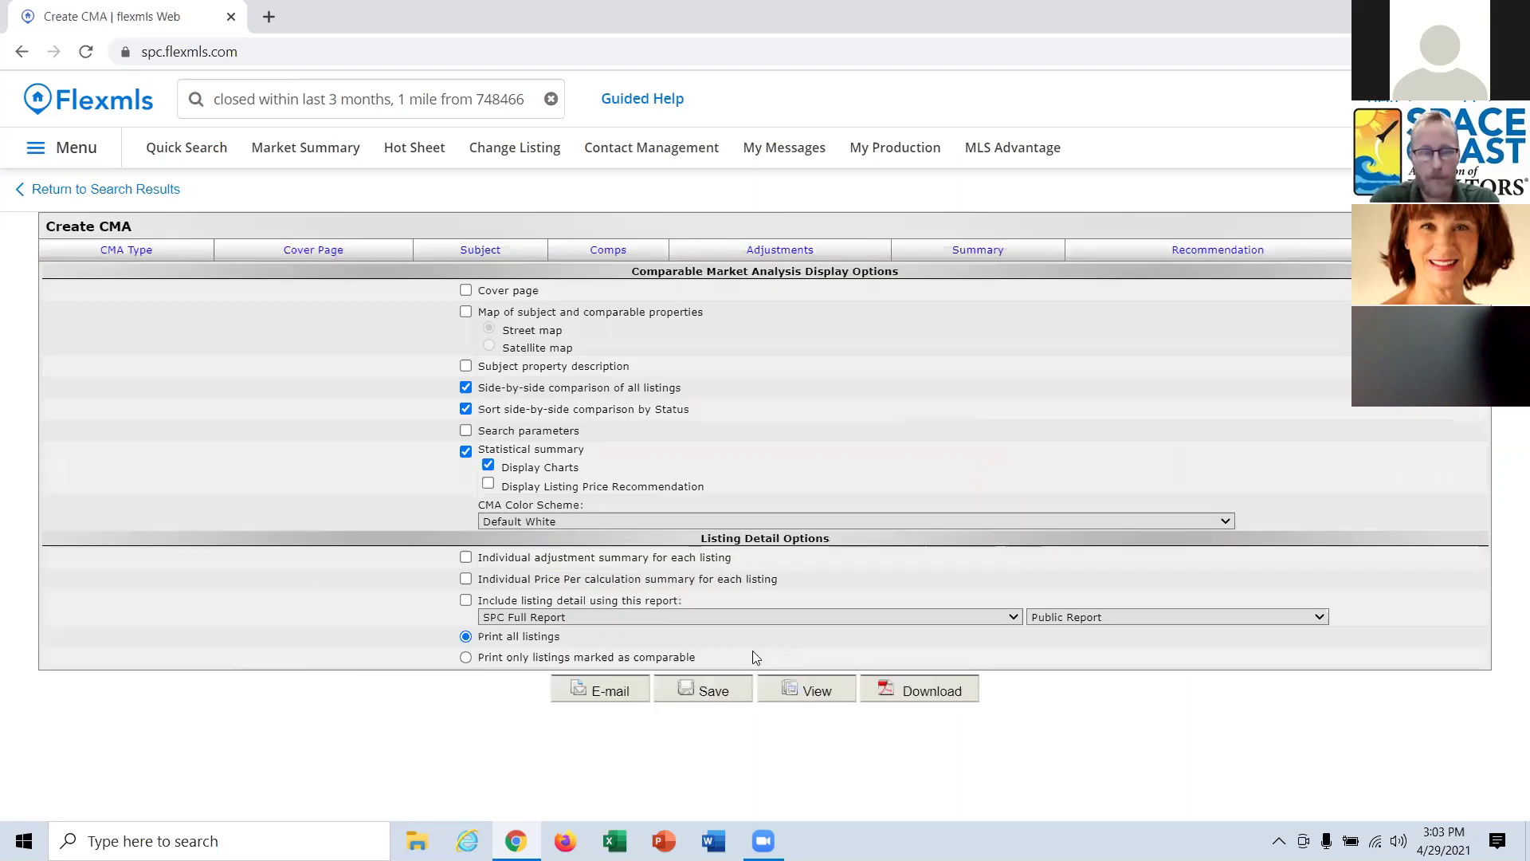
left_click(467, 292)
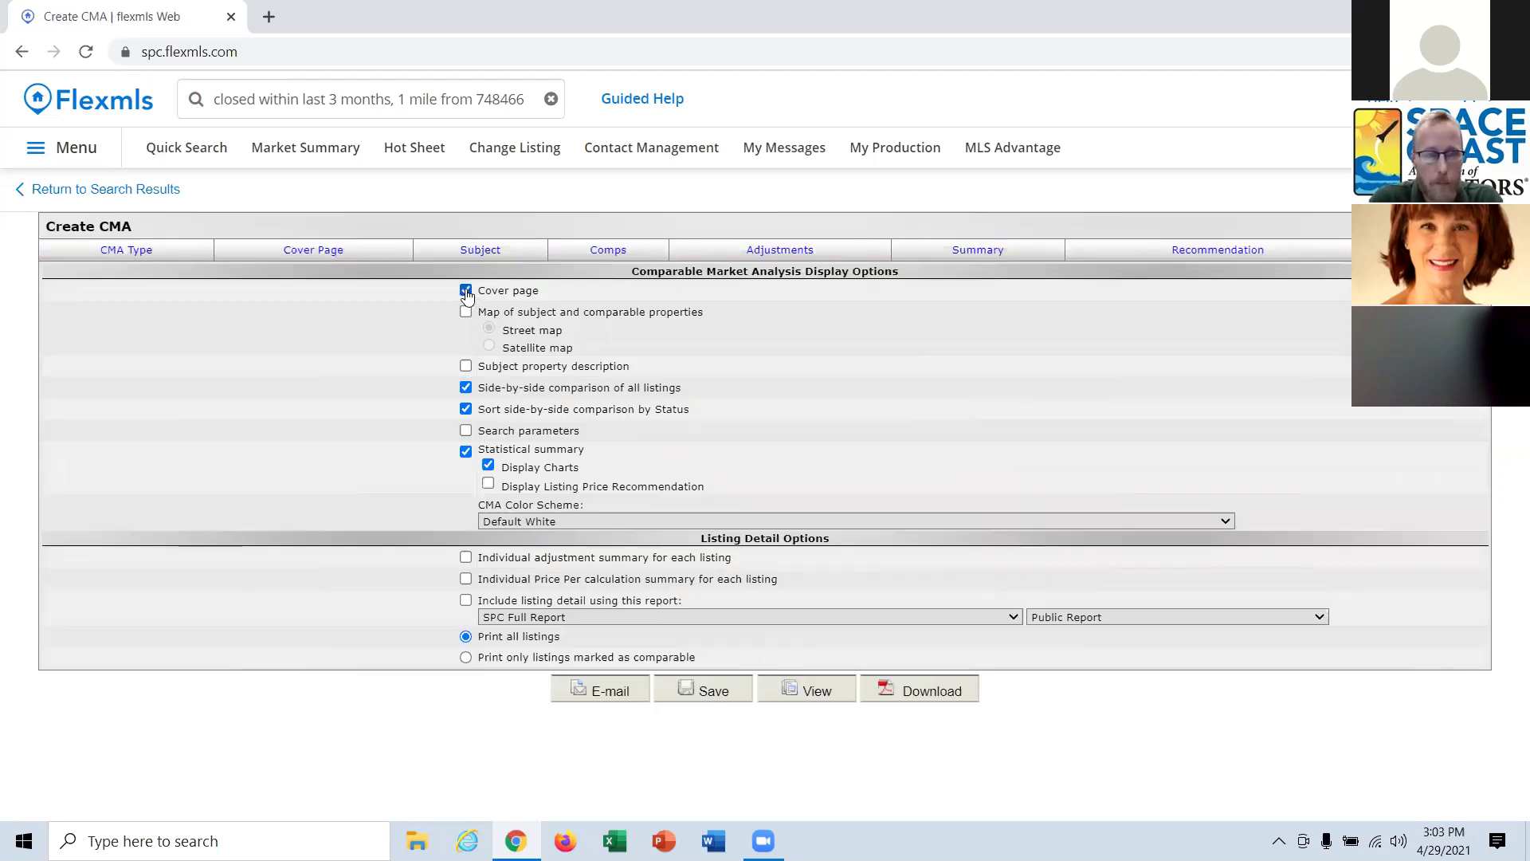
left_click(467, 409)
left_click(464, 451)
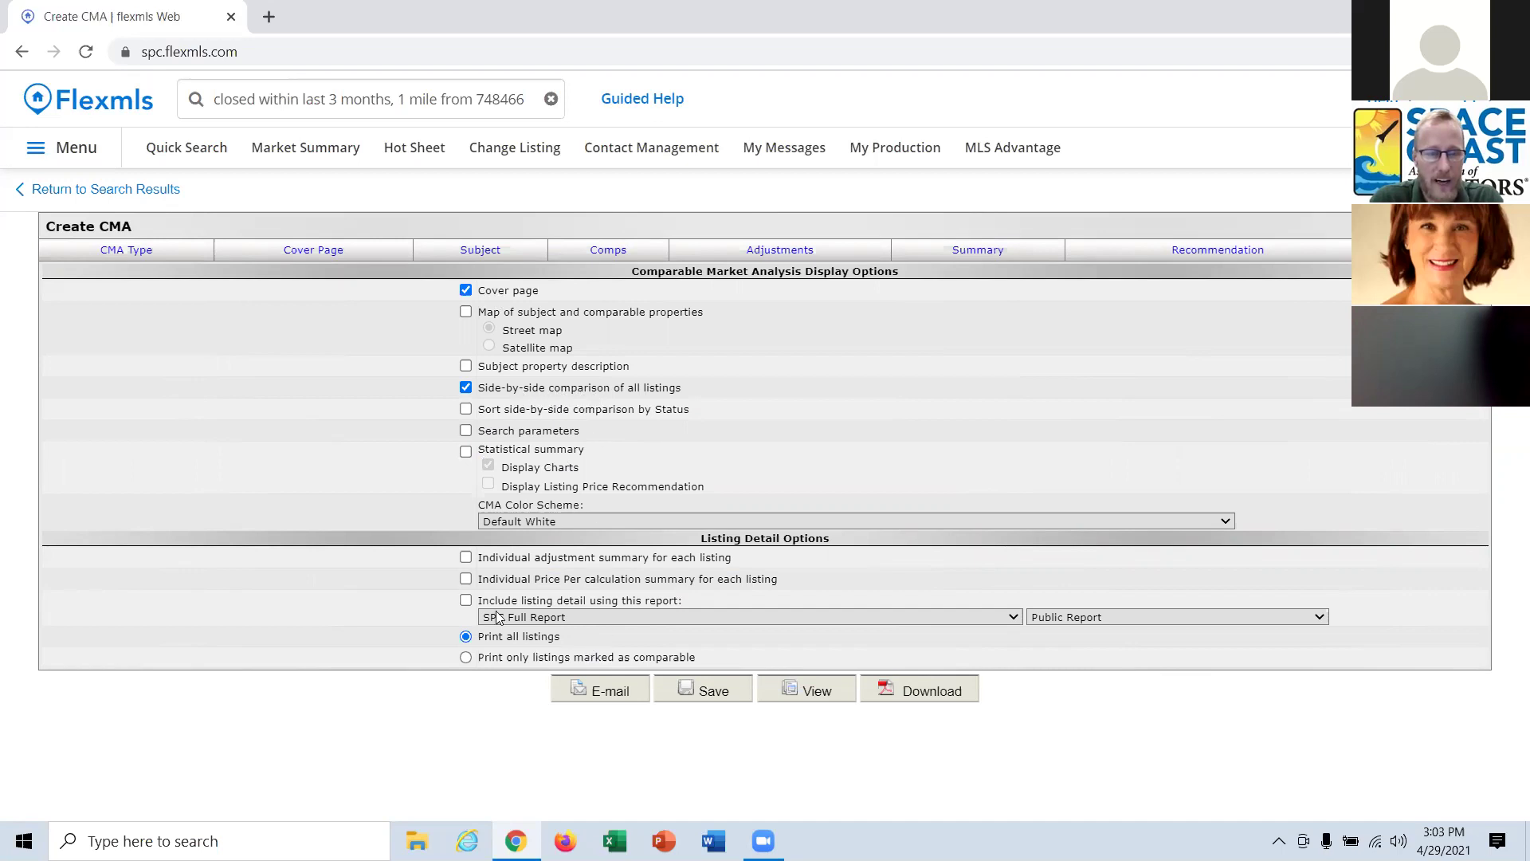
left_click(466, 600)
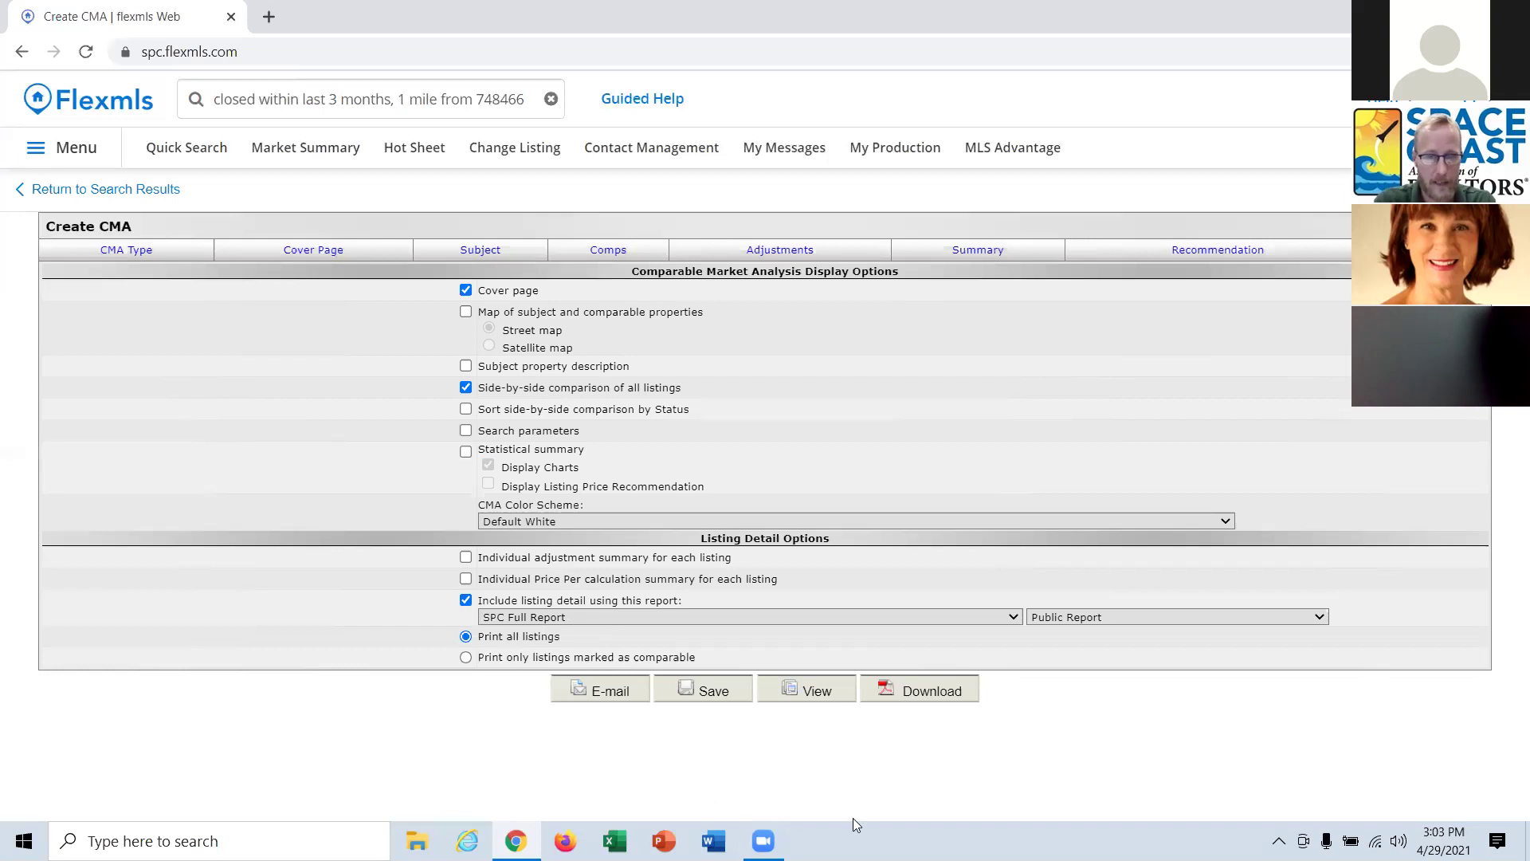
left_click(827, 687)
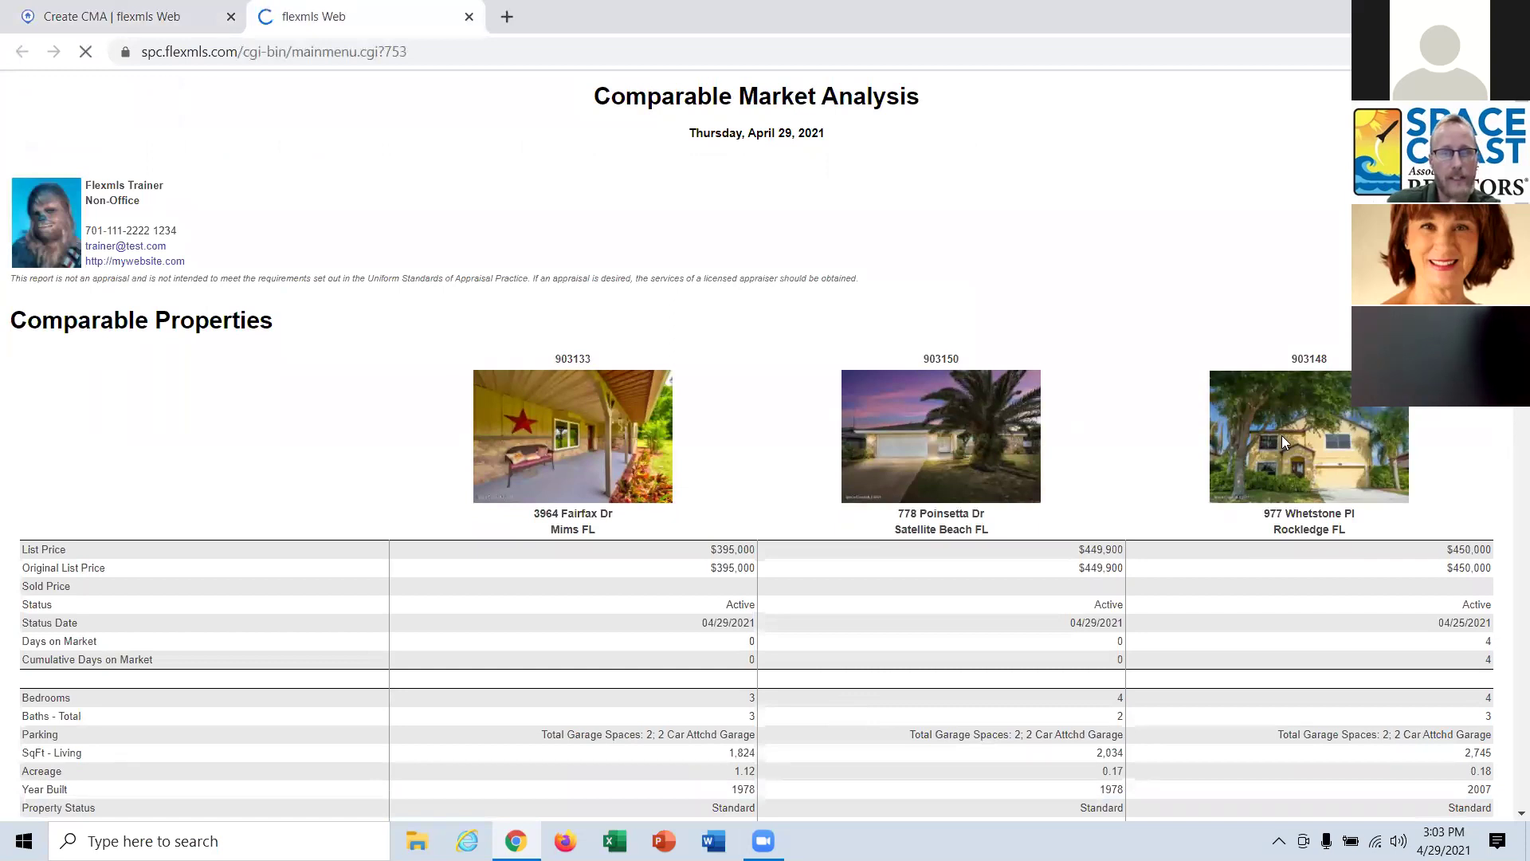
Scroll the CMA preview's listing details down to the Comparable Properties side-by-side table.
scroll(869, 542, "down", 3)
scroll(645, 598, "down", 1)
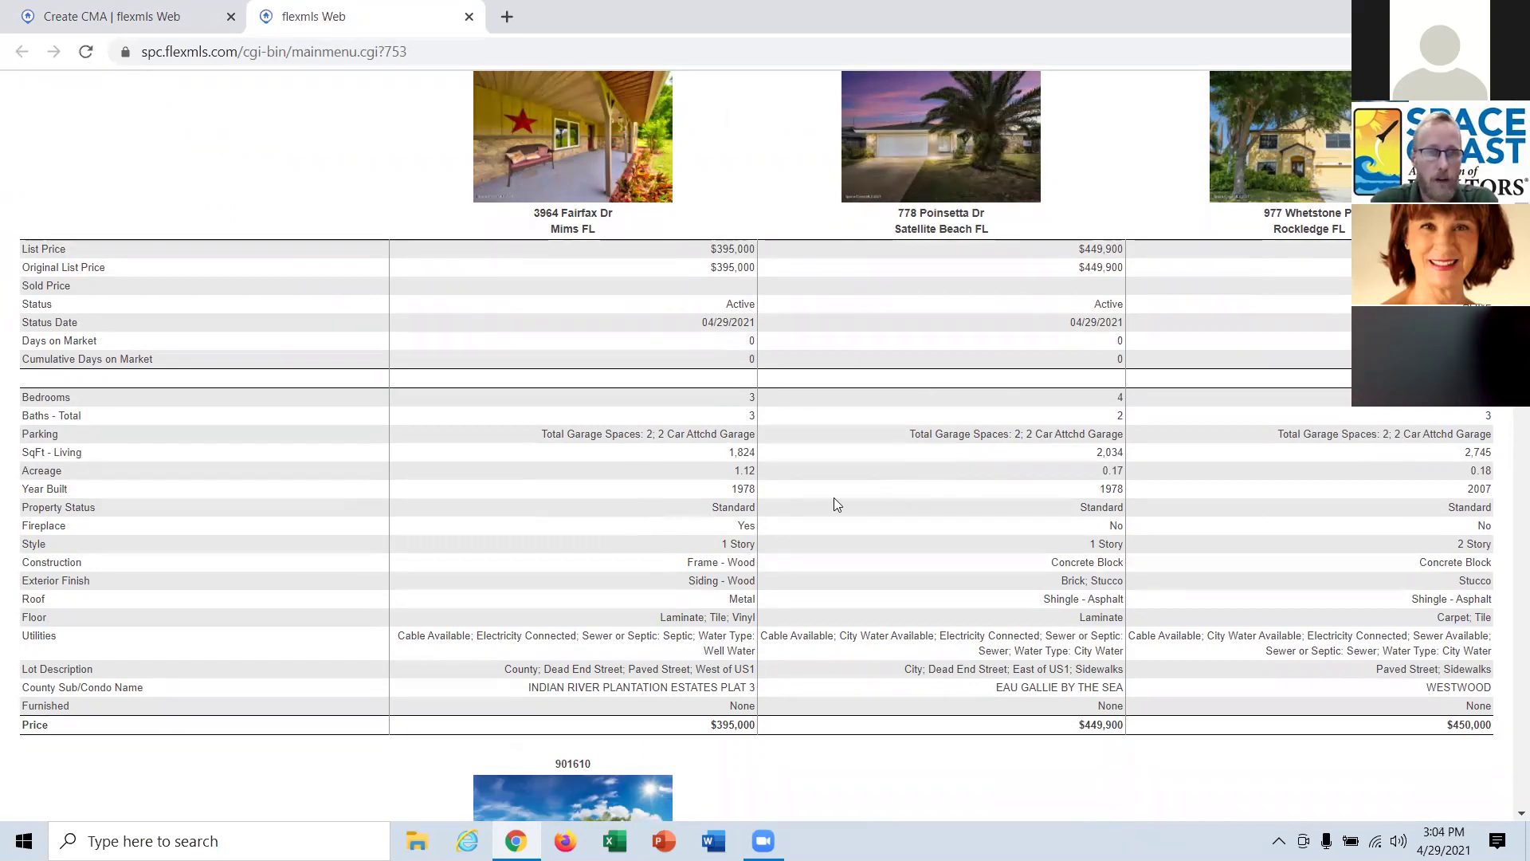
scroll(829, 517, "down", 7)
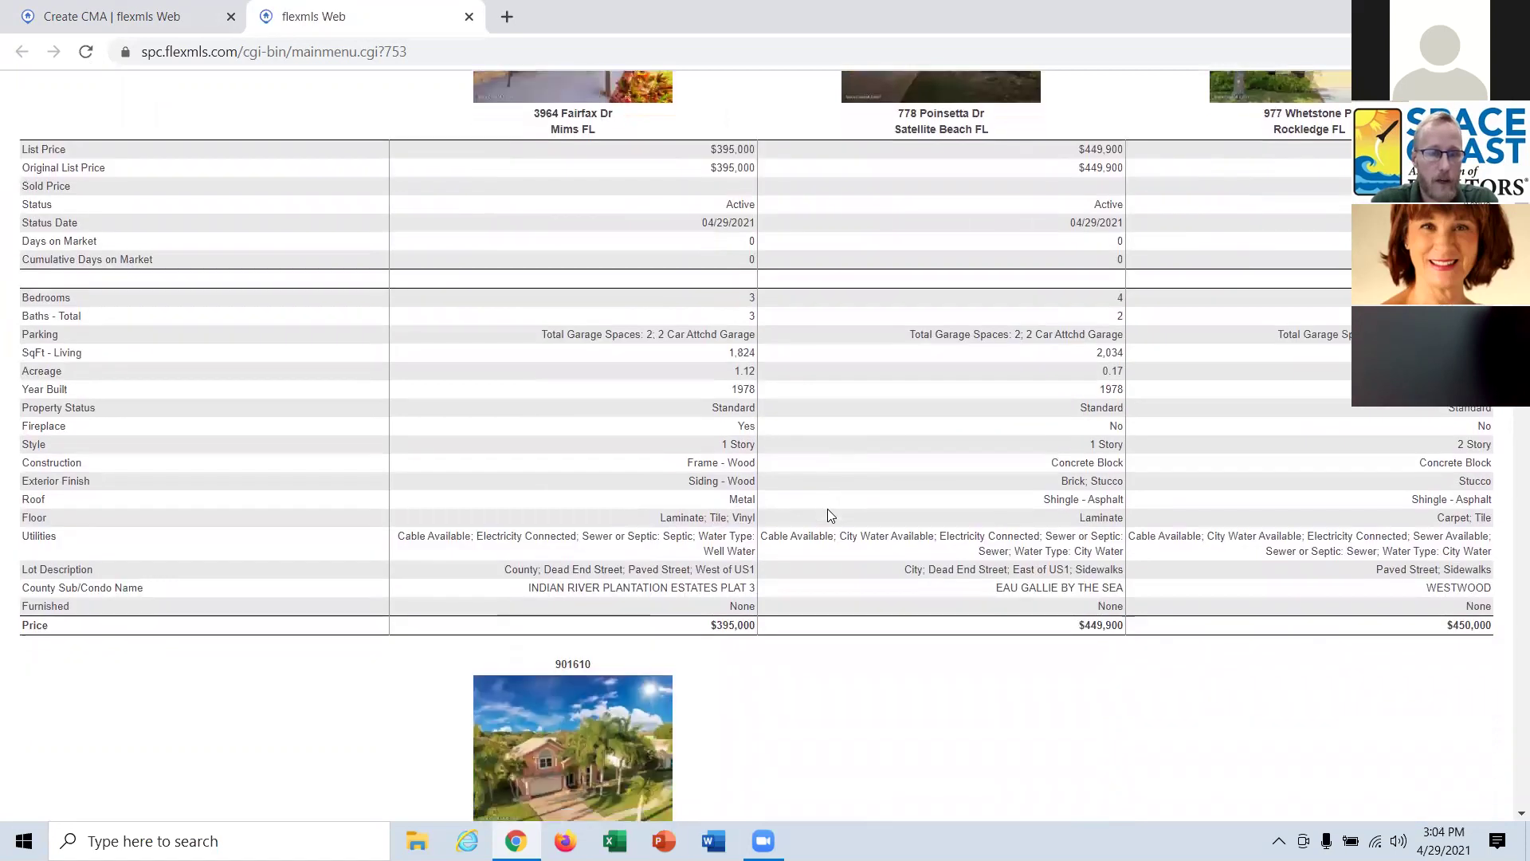
scroll(829, 515, "down", 7)
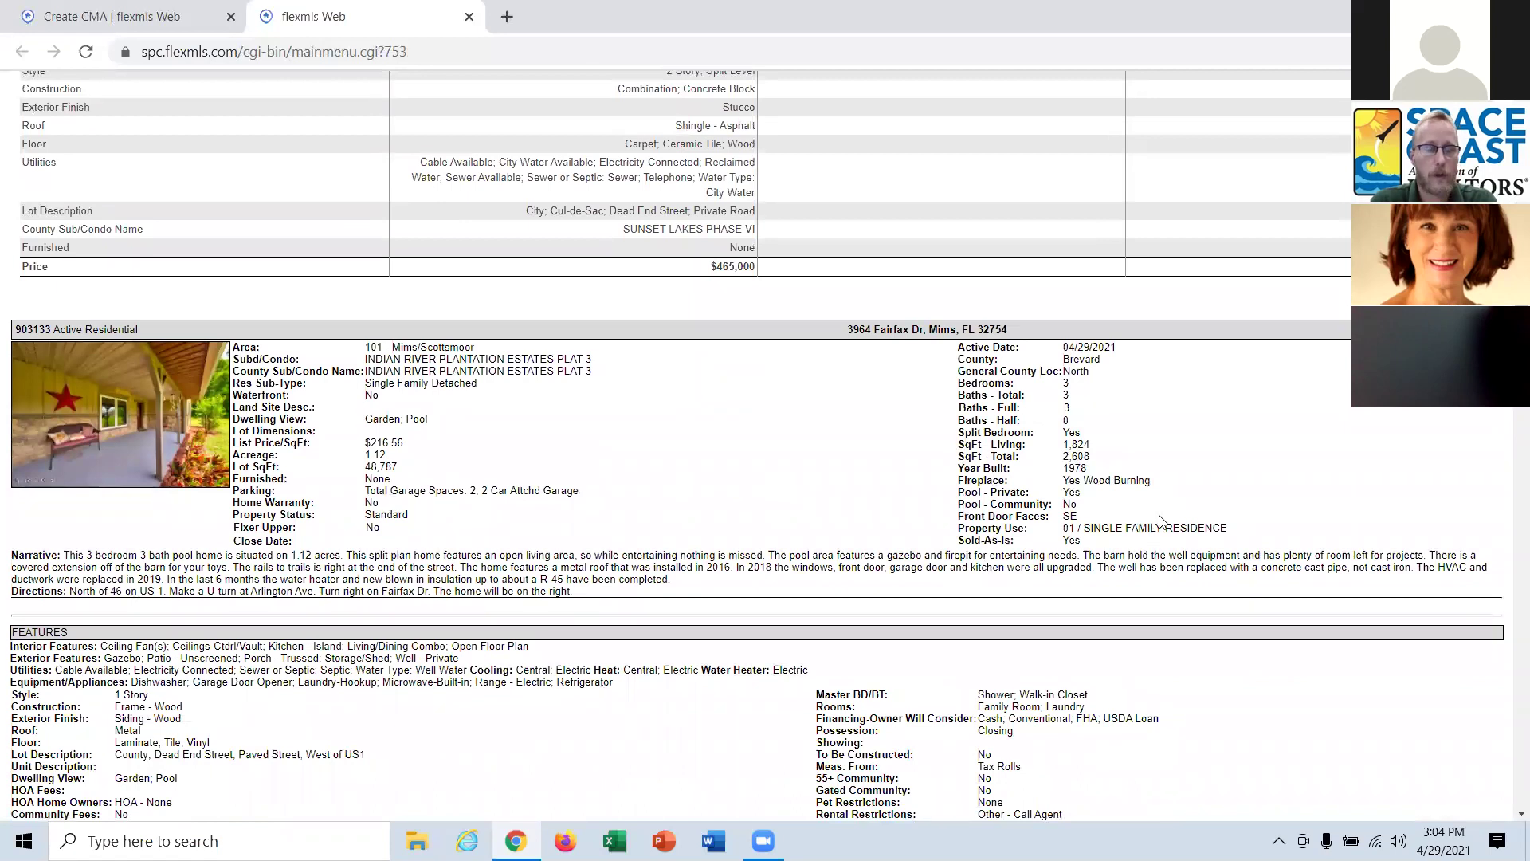
scroll(1108, 675, "down", 1)
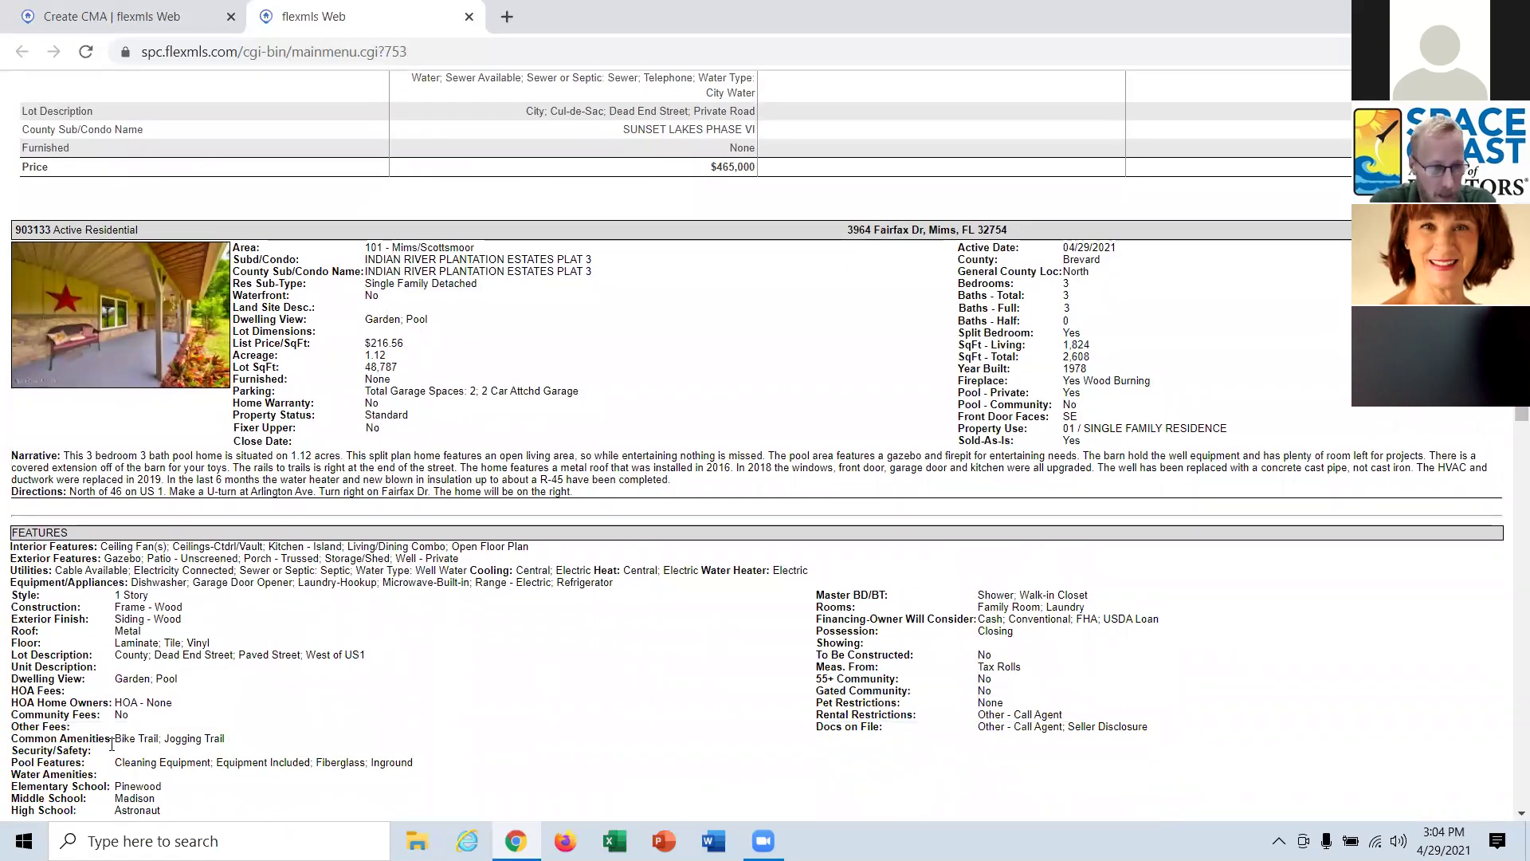
scroll(214, 582, "down", 2)
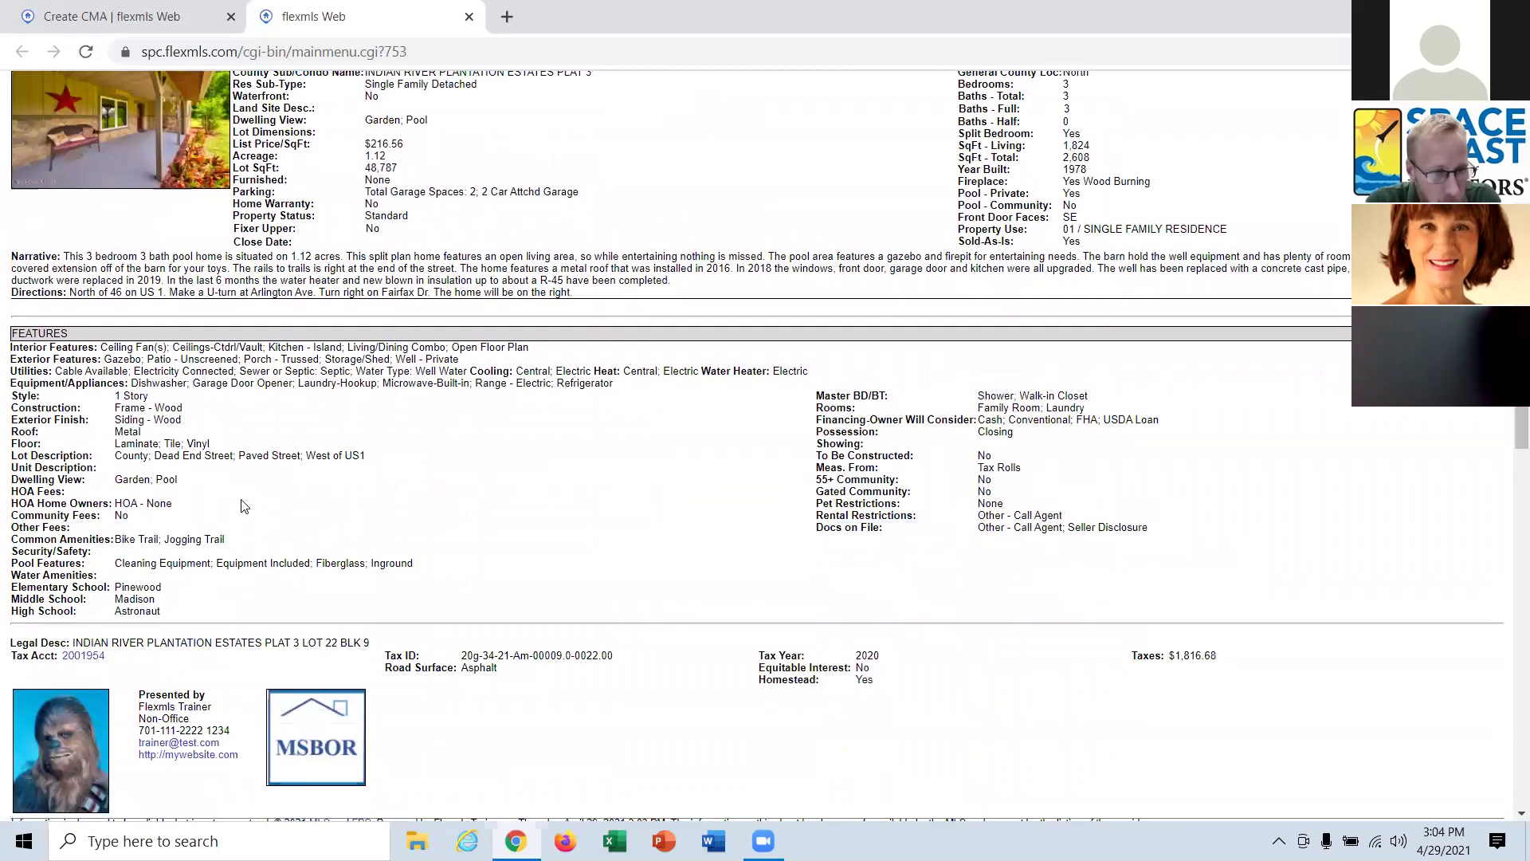
scroll(342, 471, "down", 2)
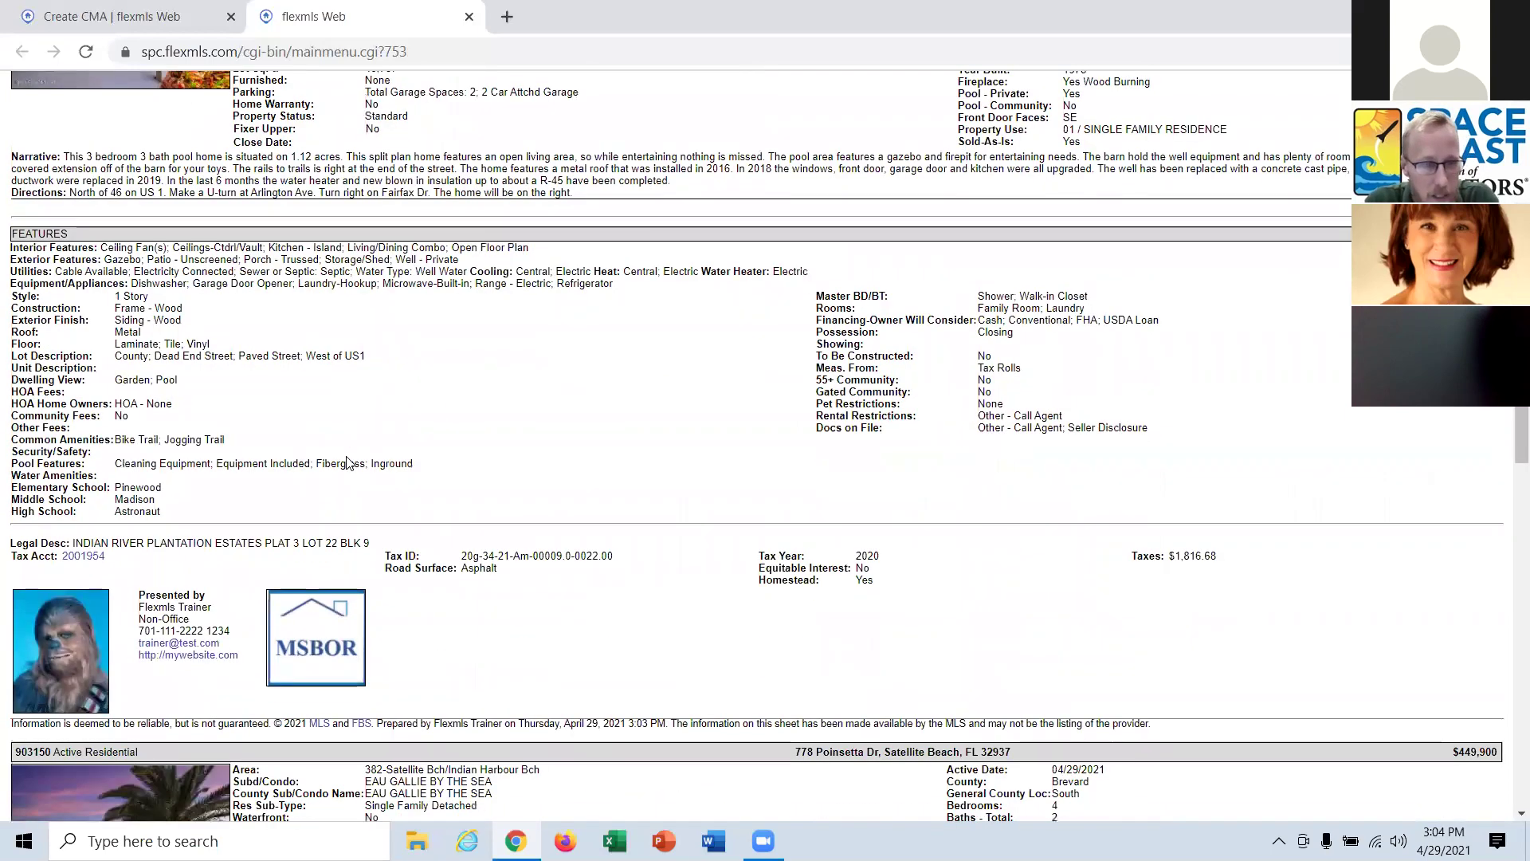
scroll(478, 461, "up", 2)
scroll(687, 459, "up", 1)
scroll(688, 458, "down", 7)
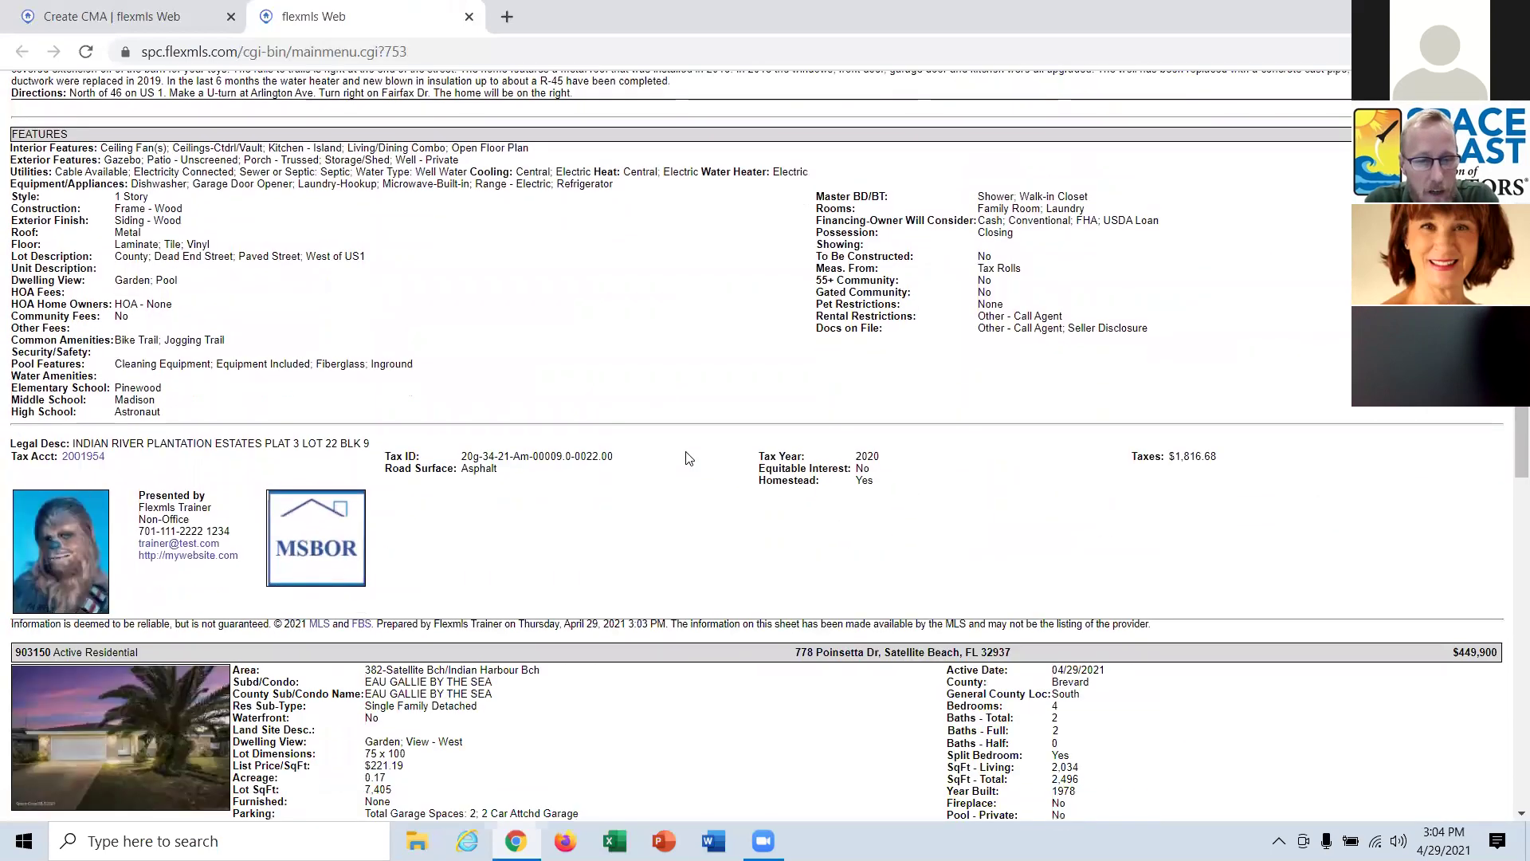
scroll(689, 458, "up", 6)
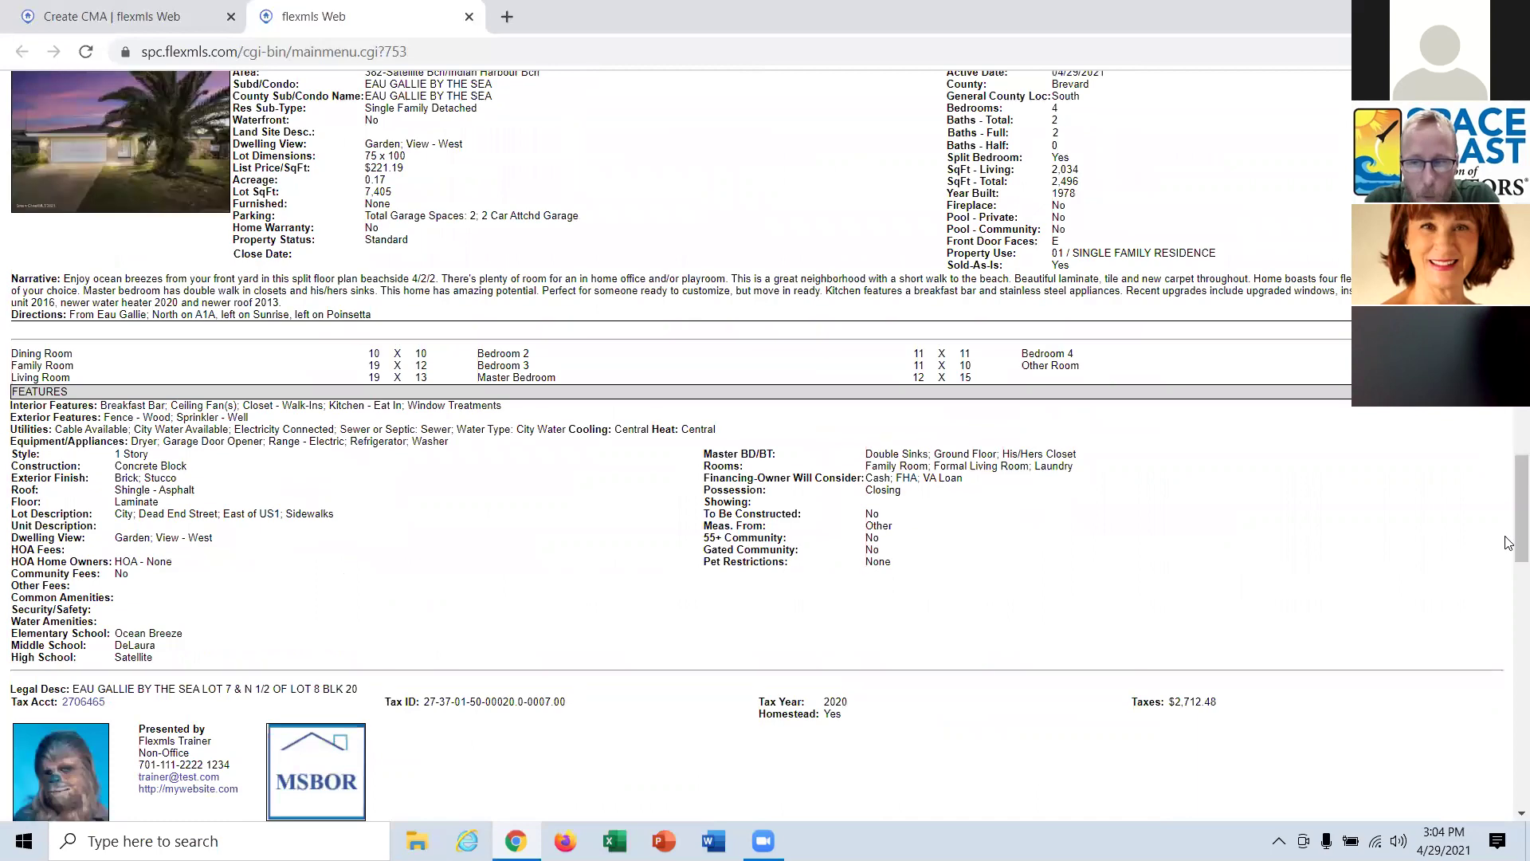
scroll(1508, 444, "down", 4)
left_click_drag(1522, 447, 1523, 340)
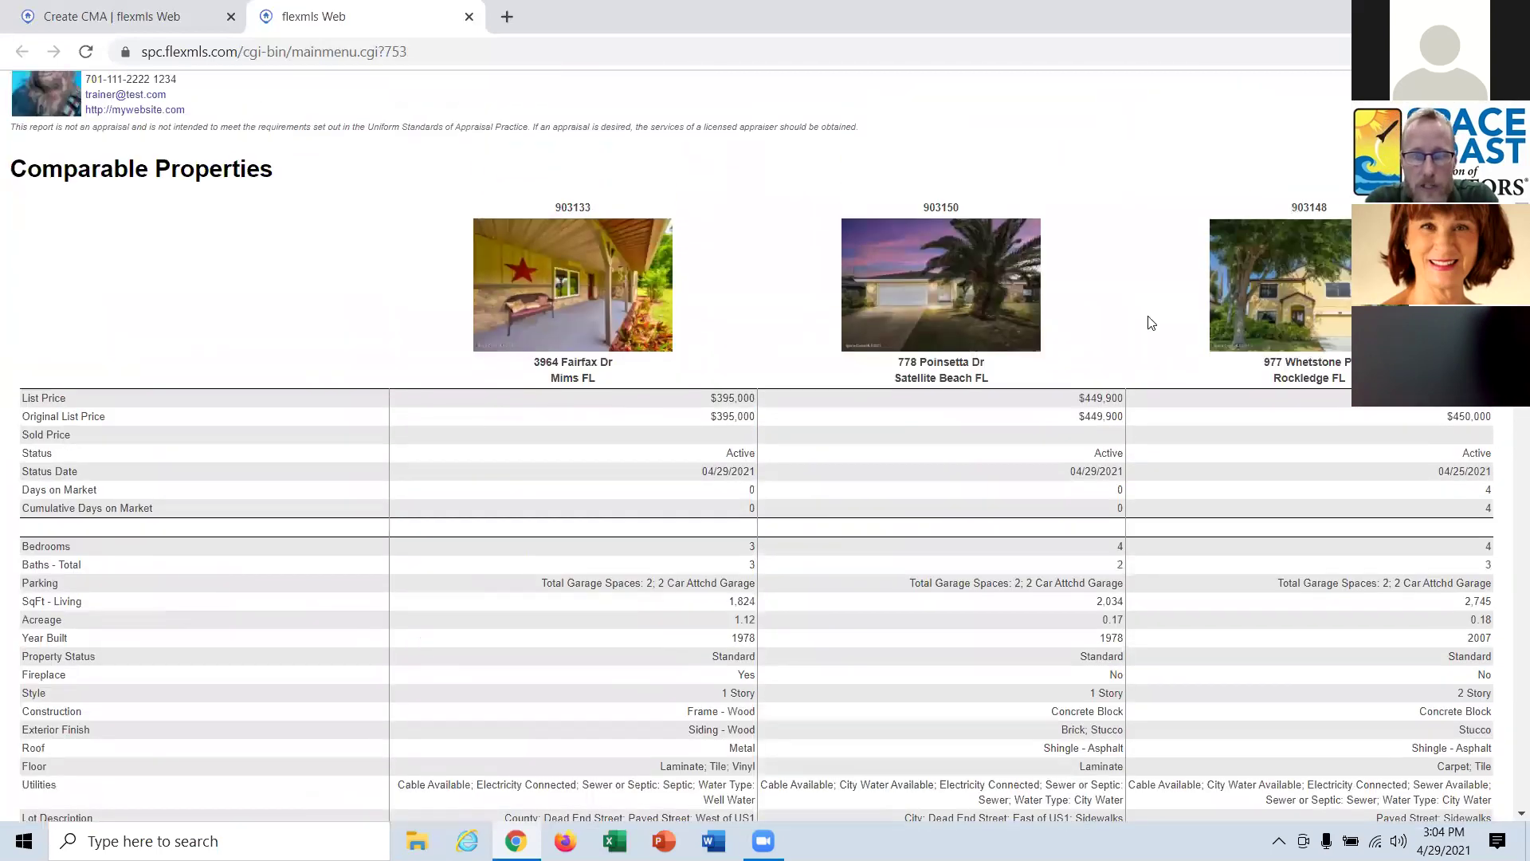
scroll(785, 398, "down", 2)
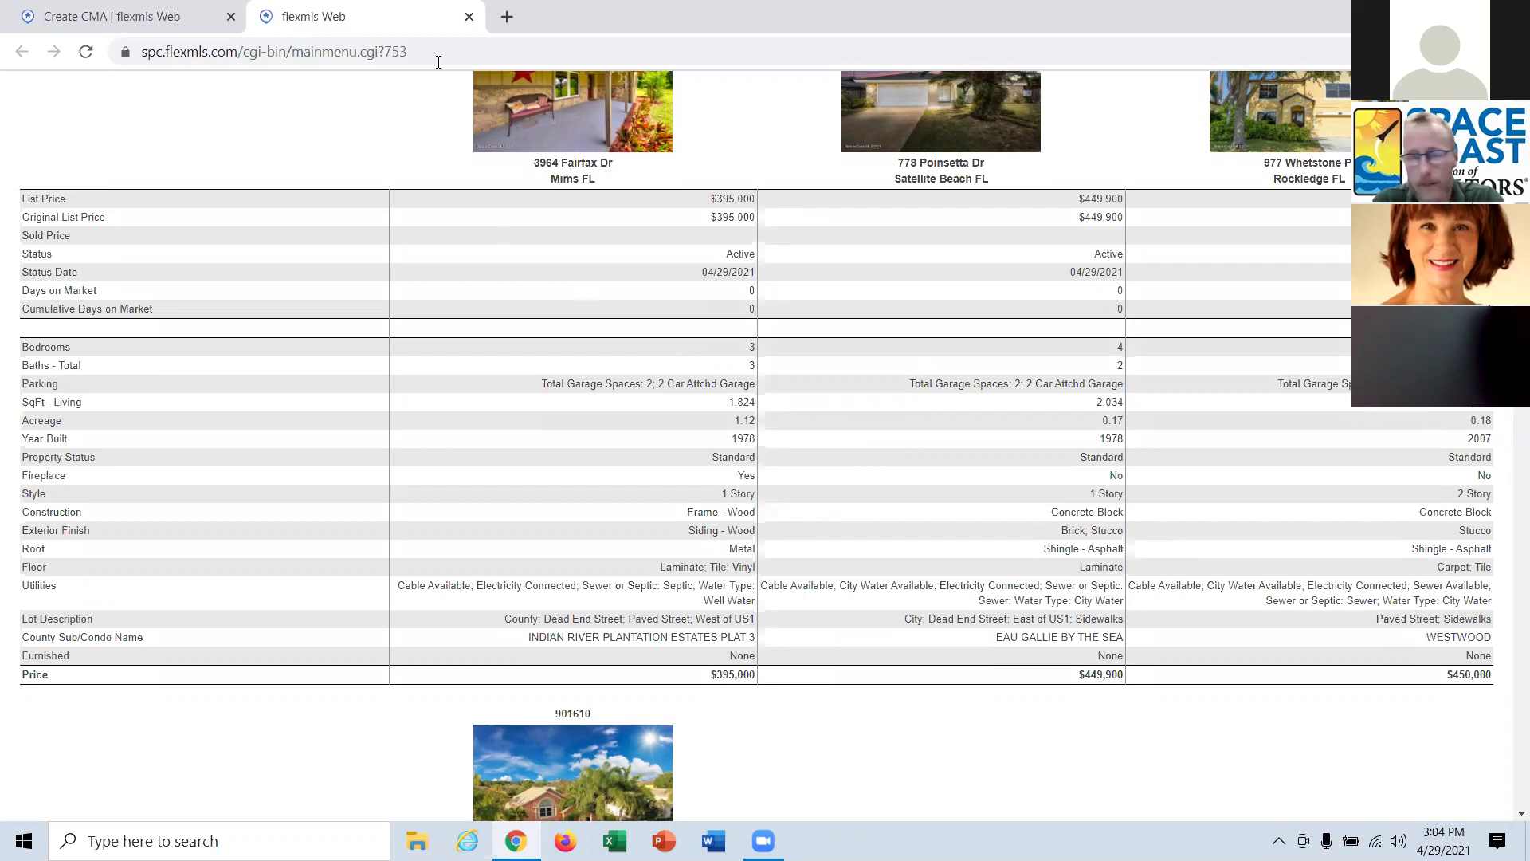
Close the report and leave the CMA setup, returning to the search results list.
left_click(468, 16)
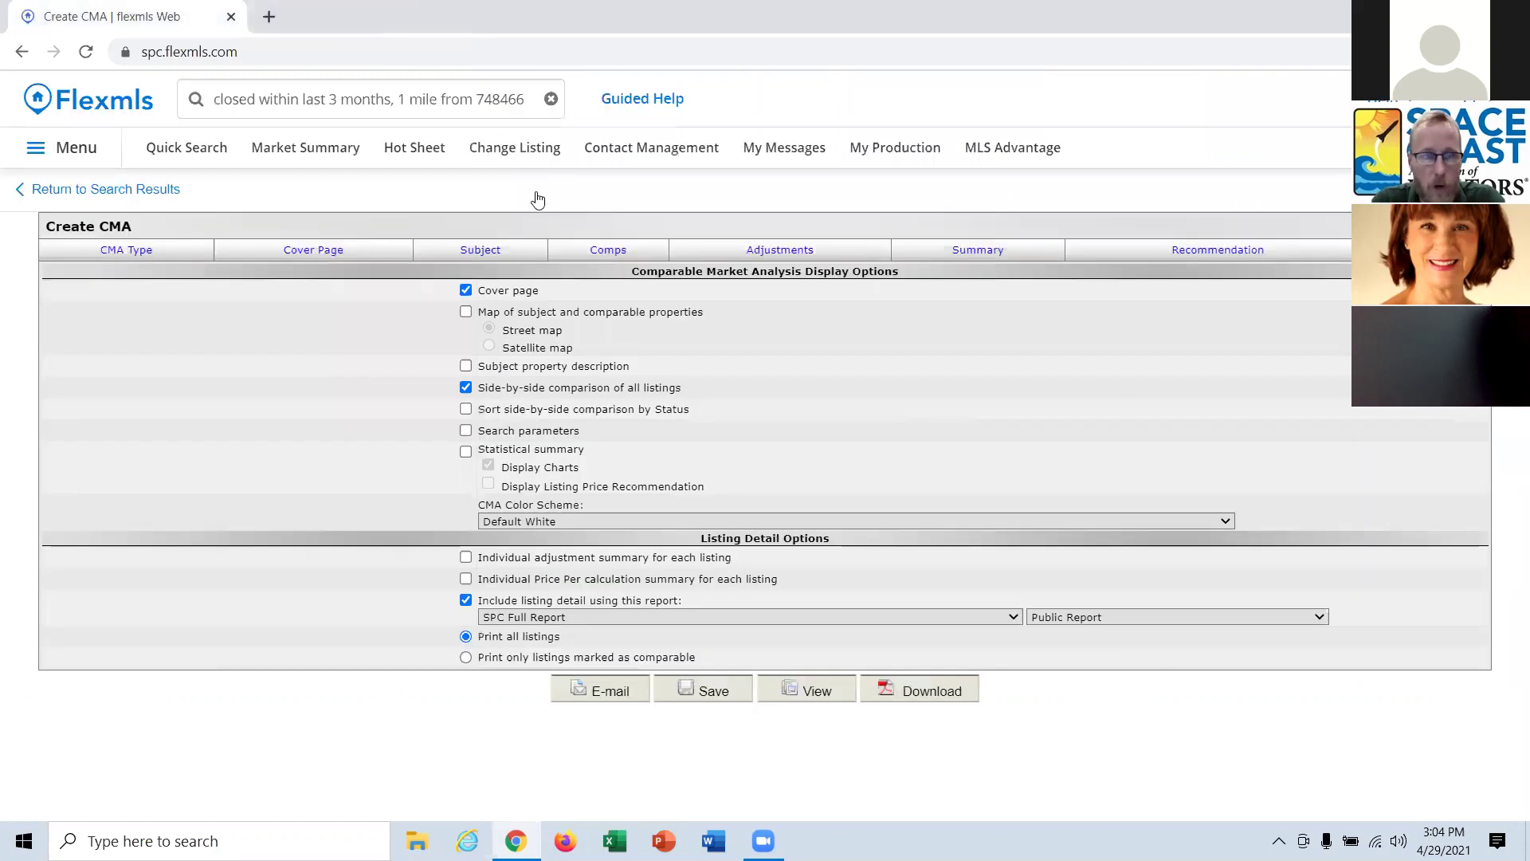
left_click(111, 189)
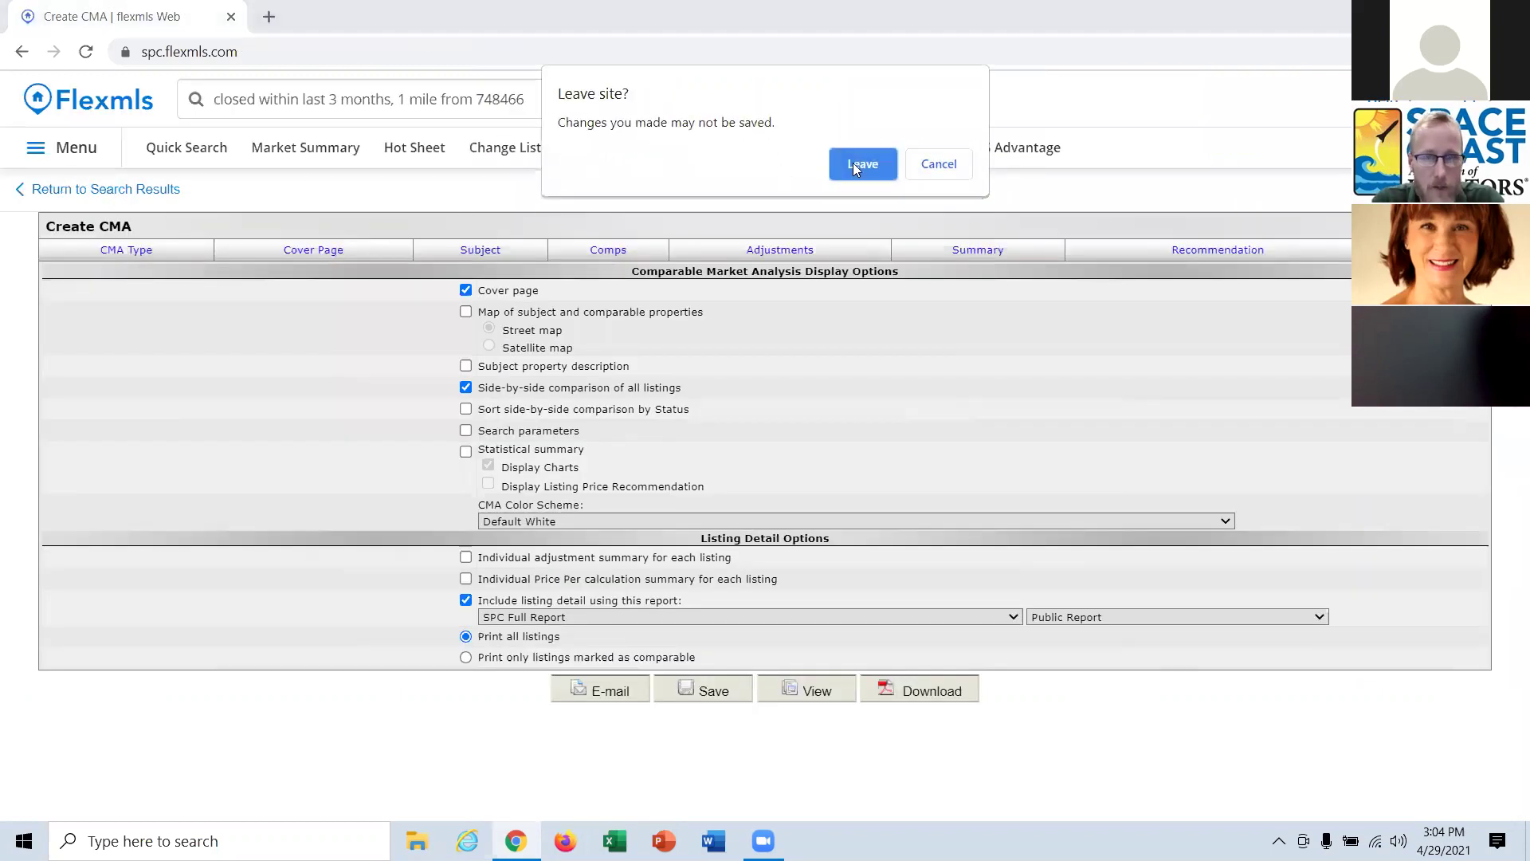
left_click(856, 163)
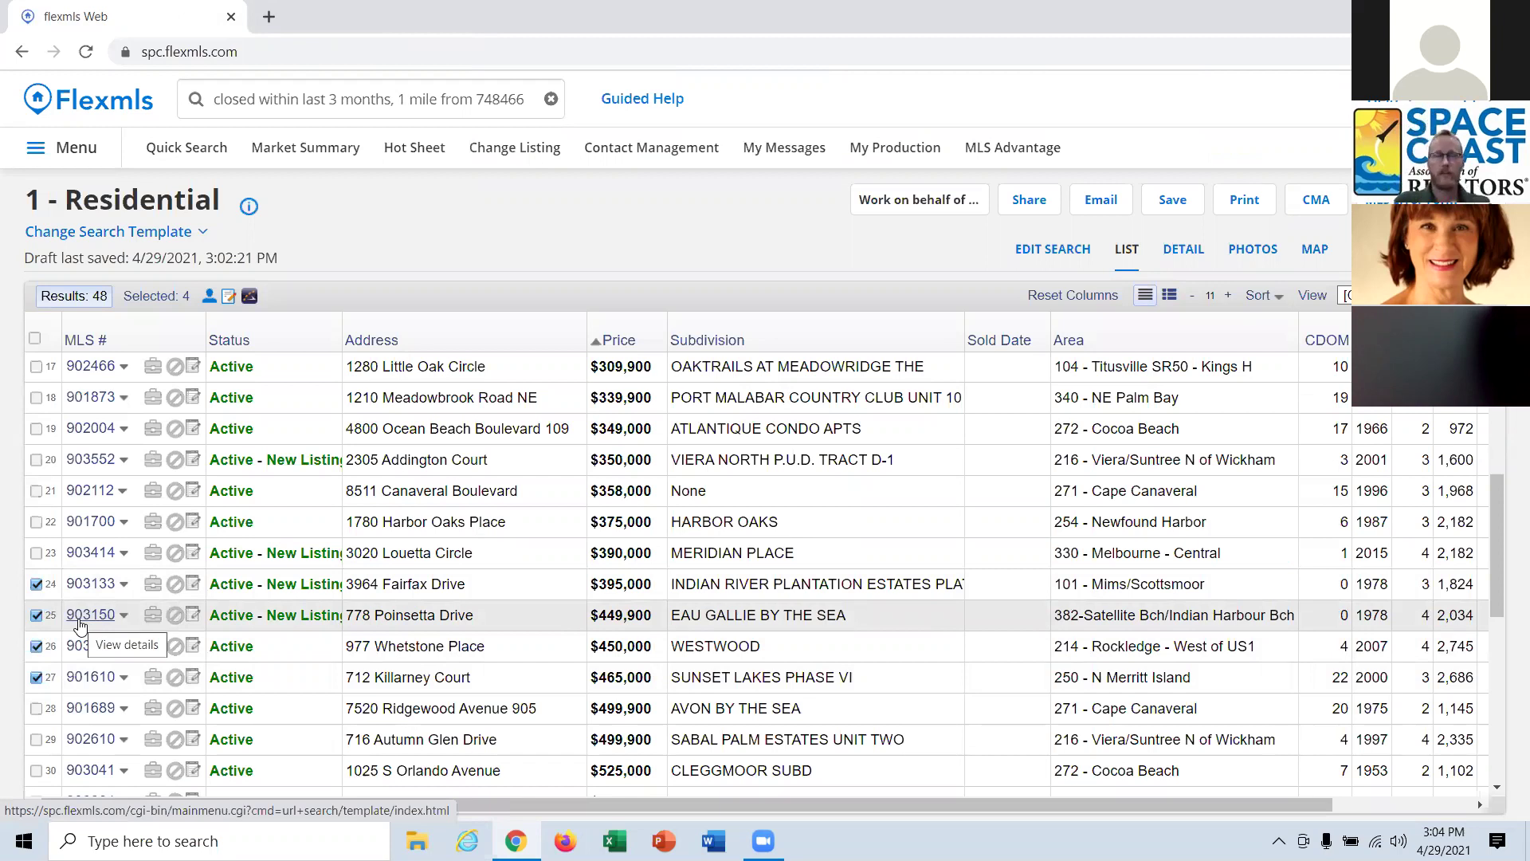
key("super")
left_click(717, 253)
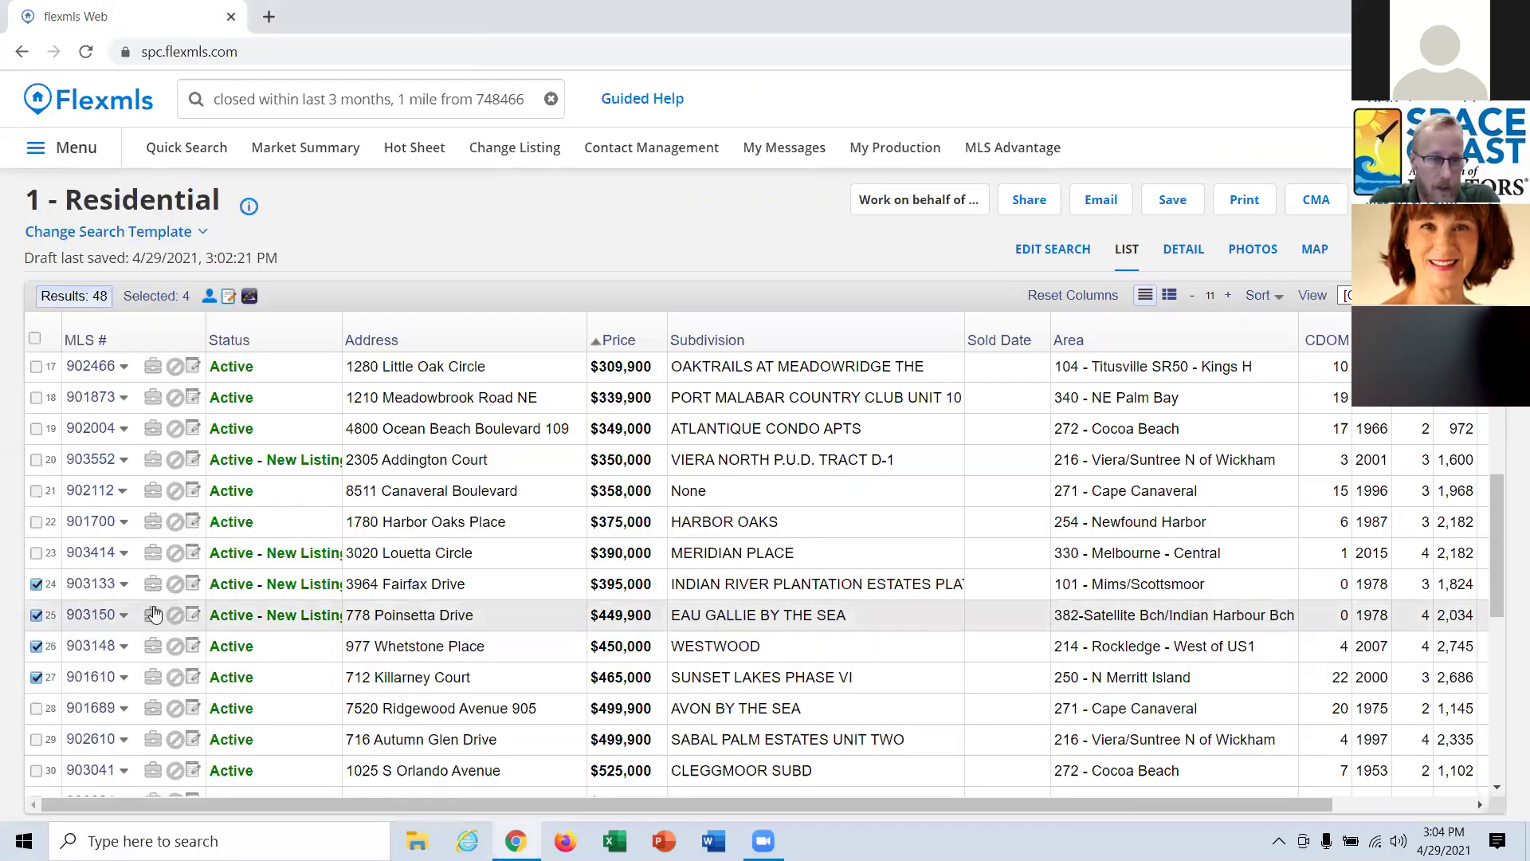
Set up a Quick CMA again from the four selected listings.
left_click(1315, 201)
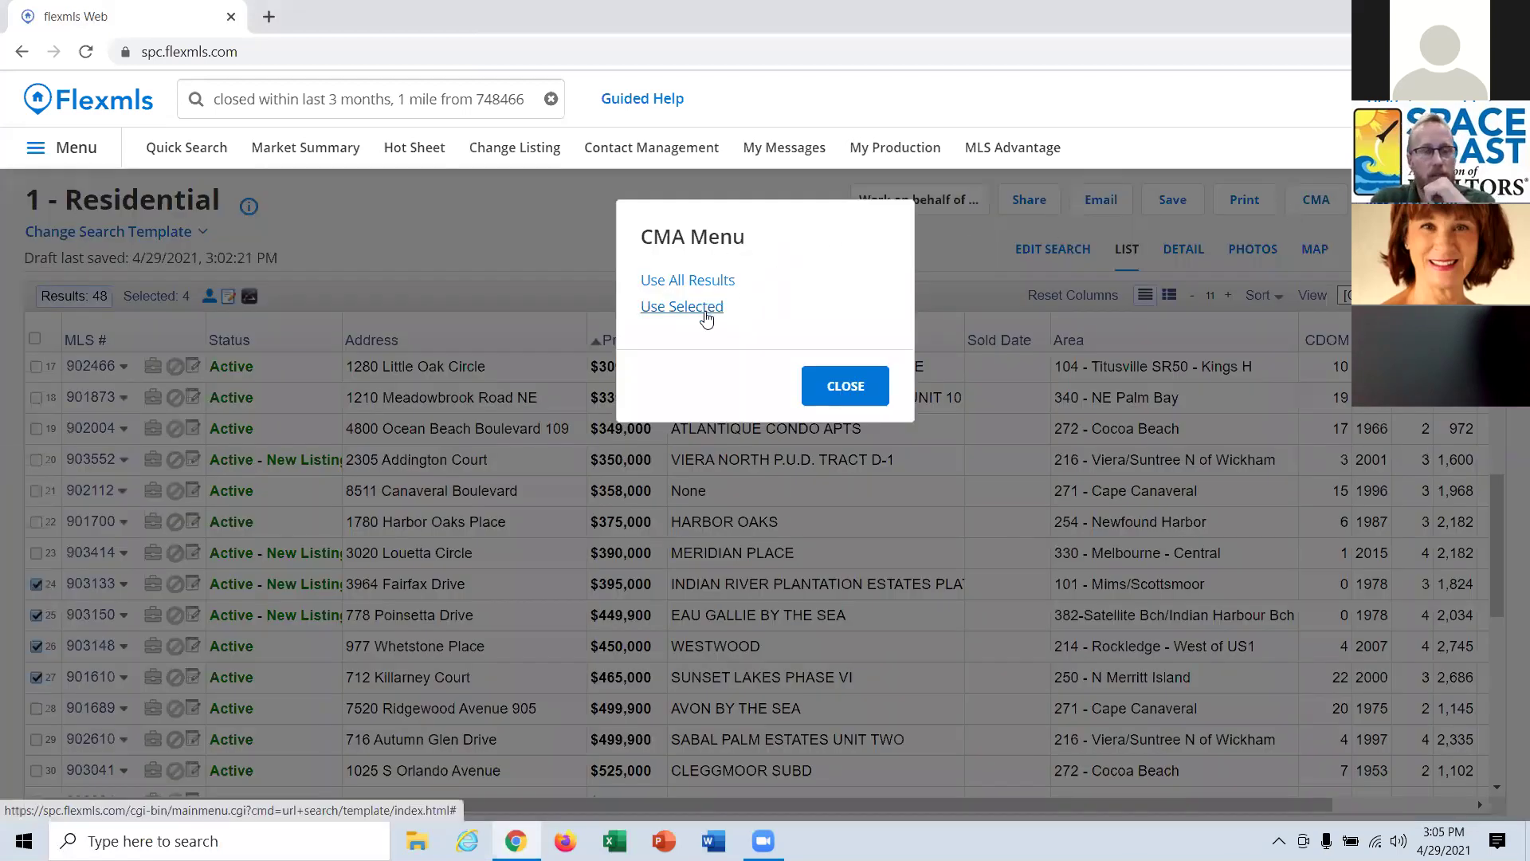
left_click(704, 309)
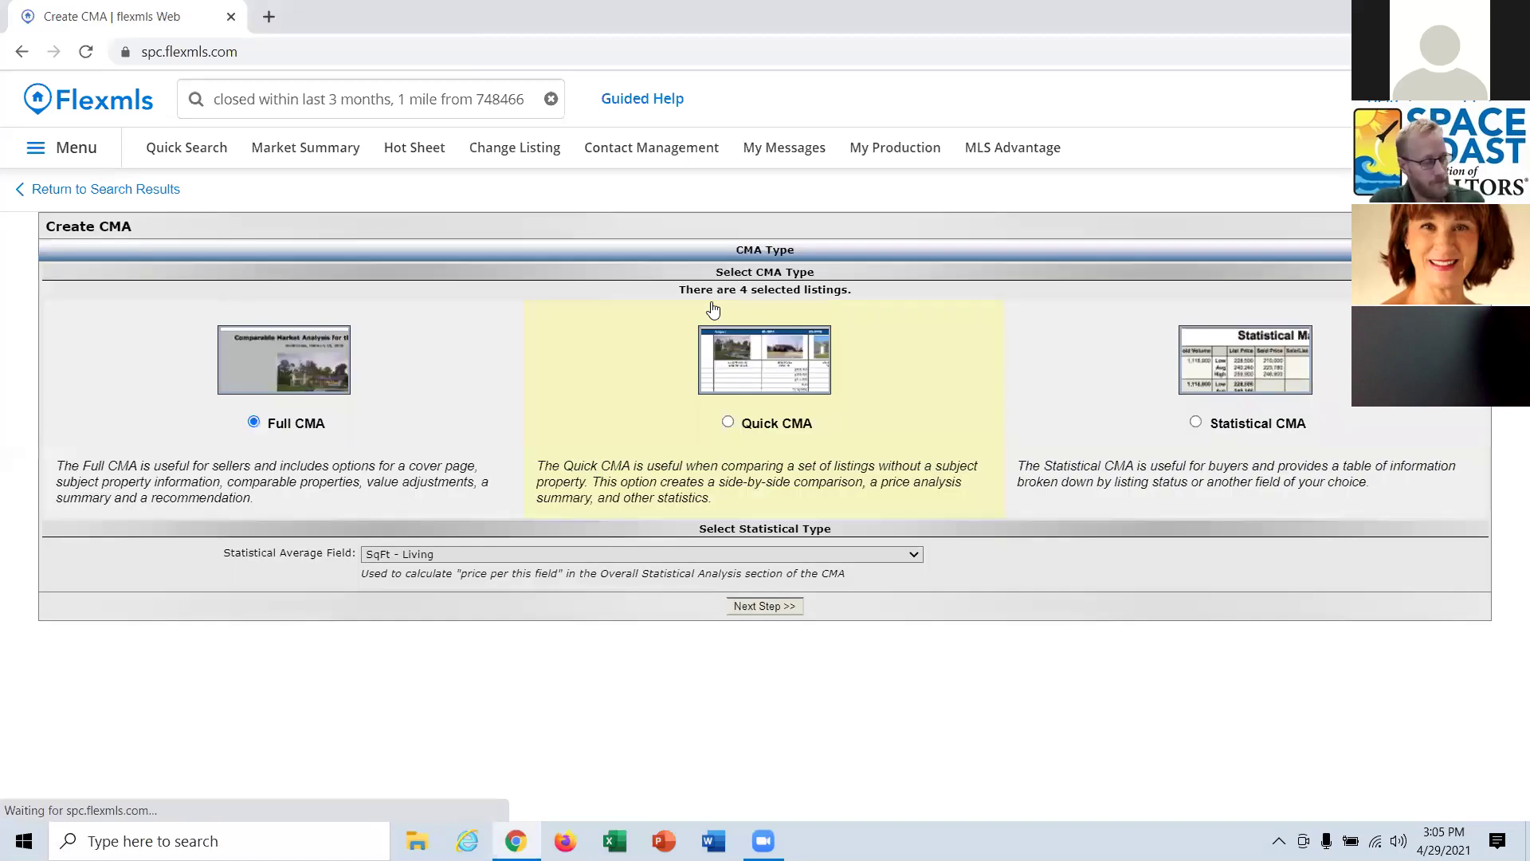
left_click(776, 431)
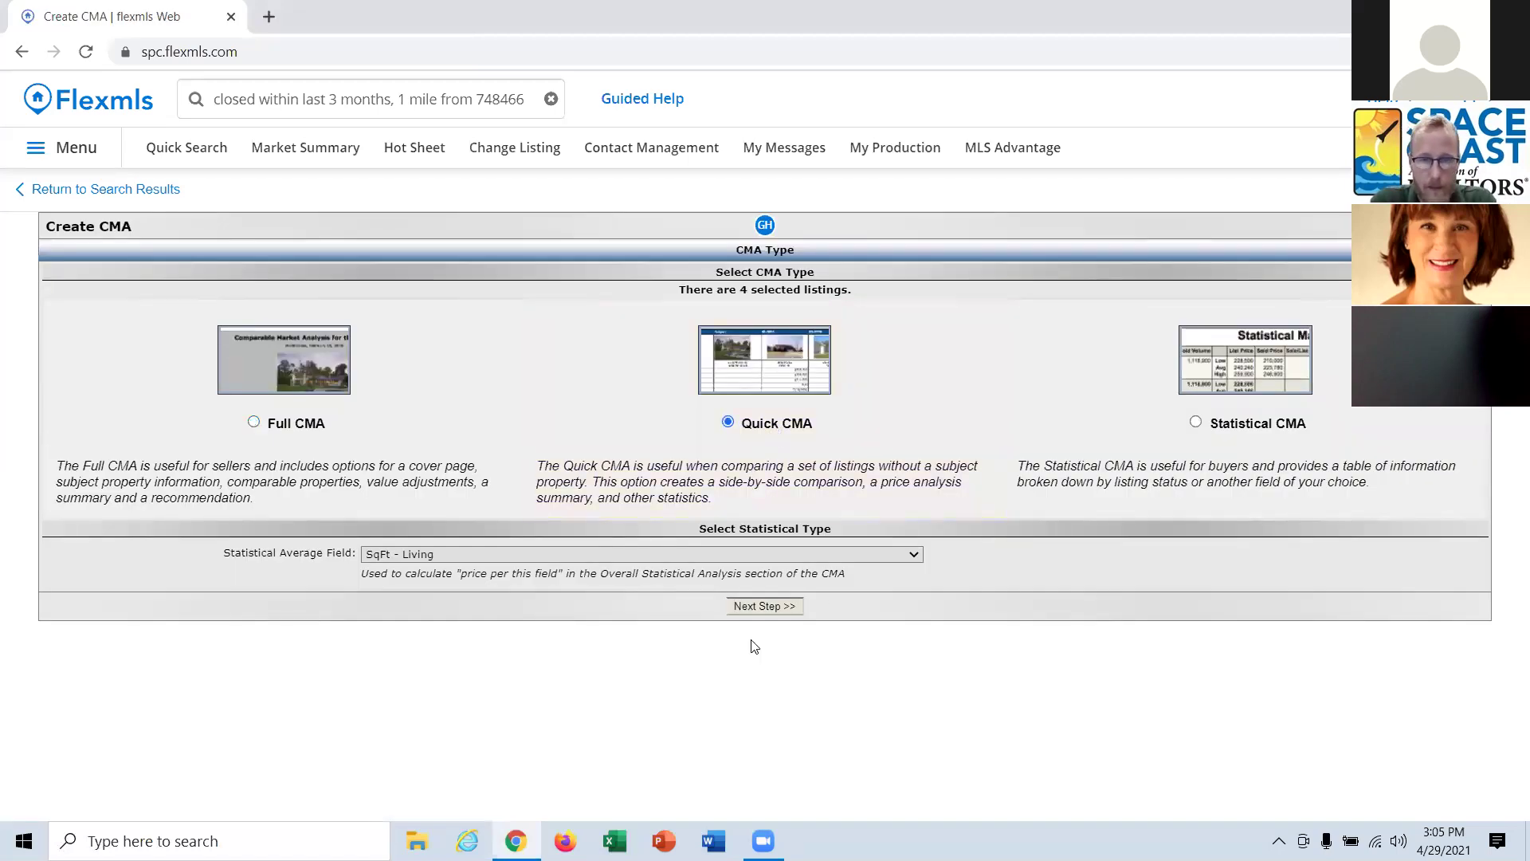
left_click(757, 608)
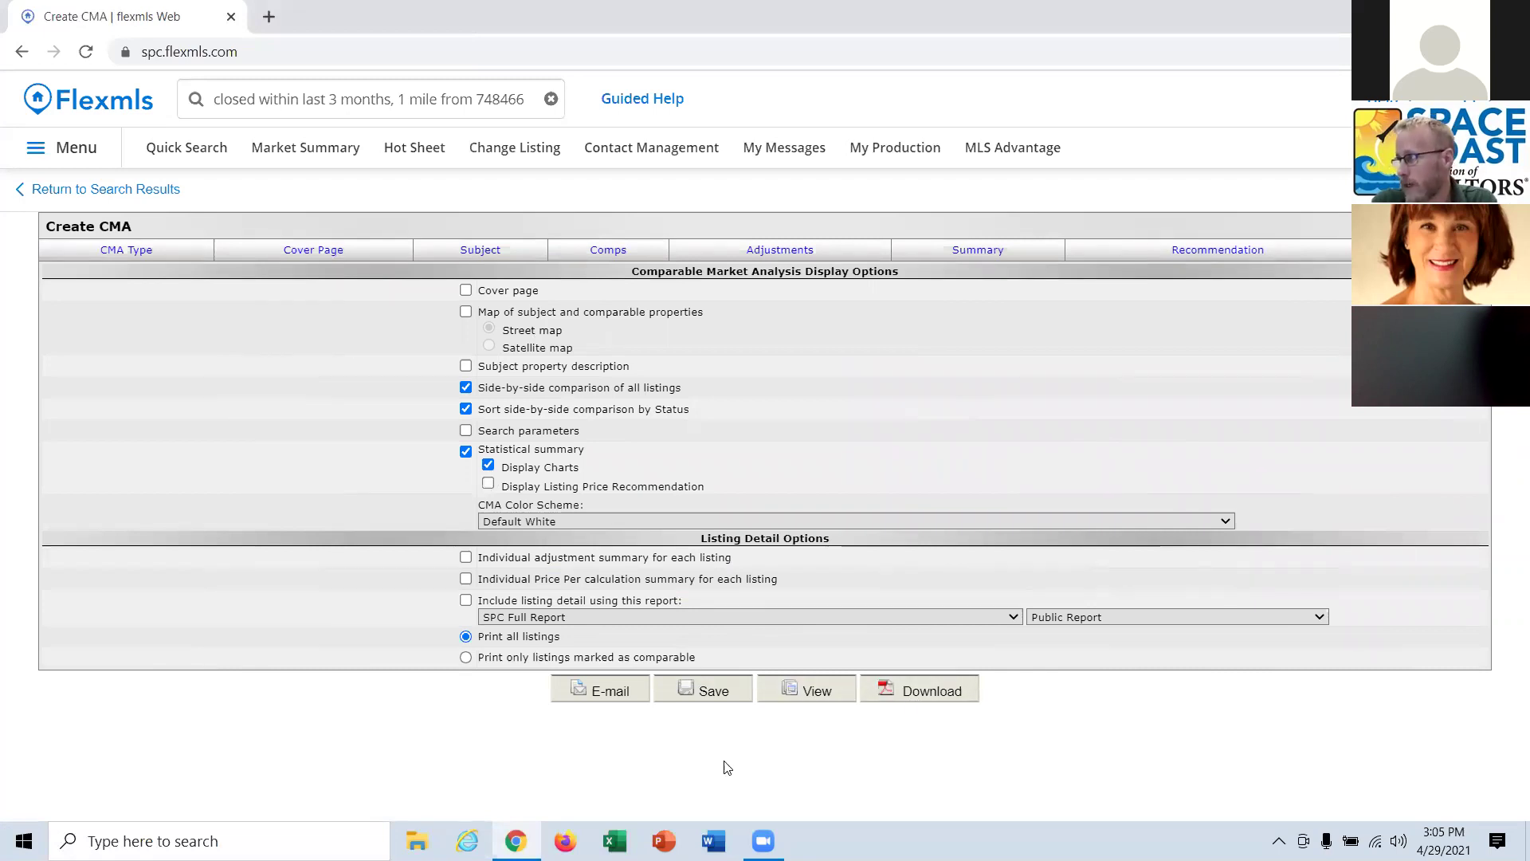
Clear the search query, leave the CMA page, and open the Residential search criteria for editing.
left_click(351, 90)
key("BackSpace")
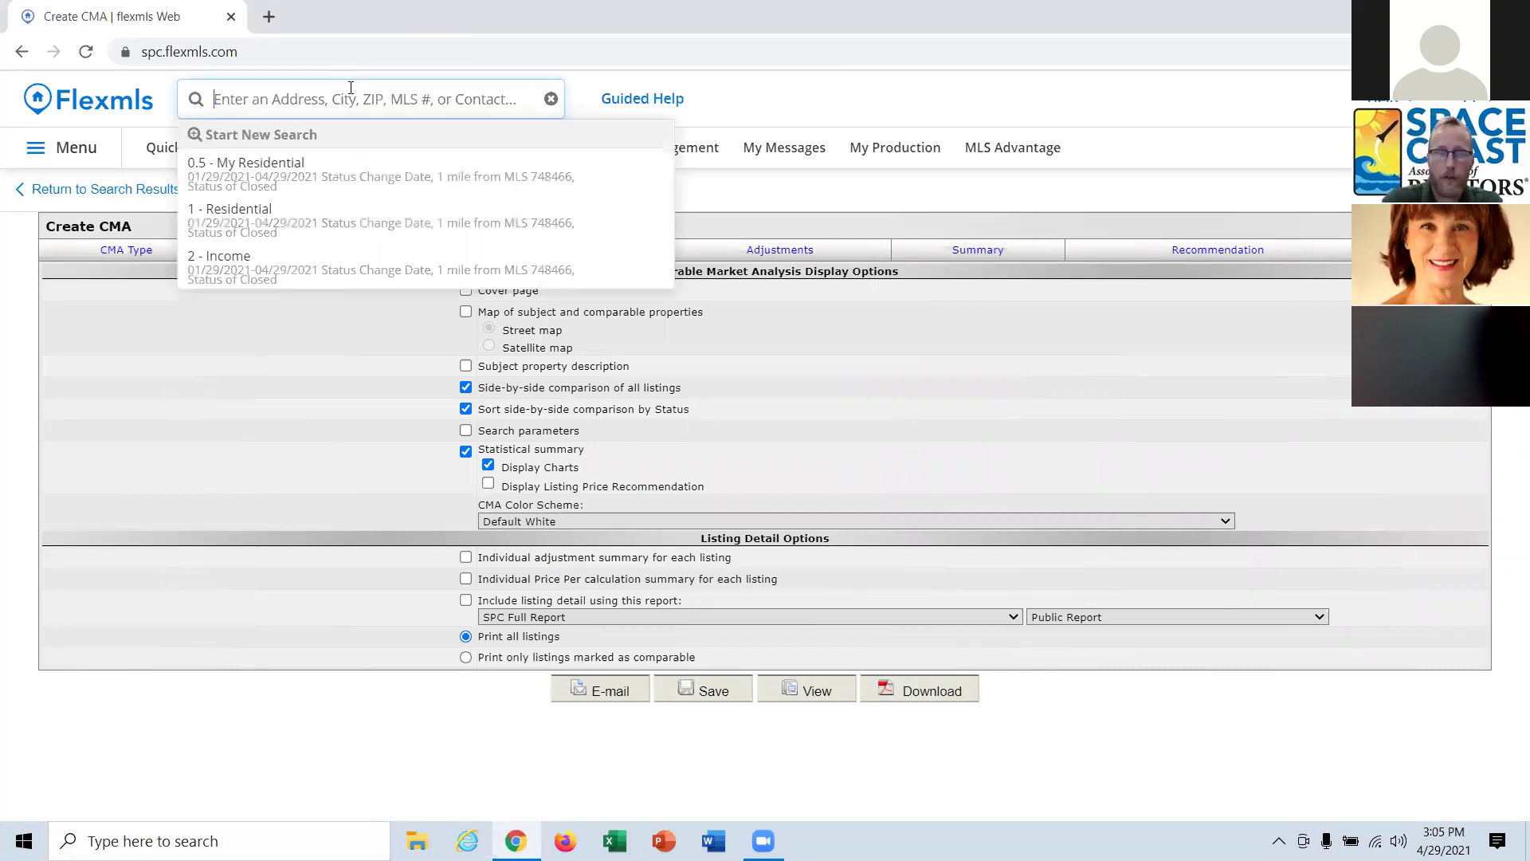
left_click(97, 189)
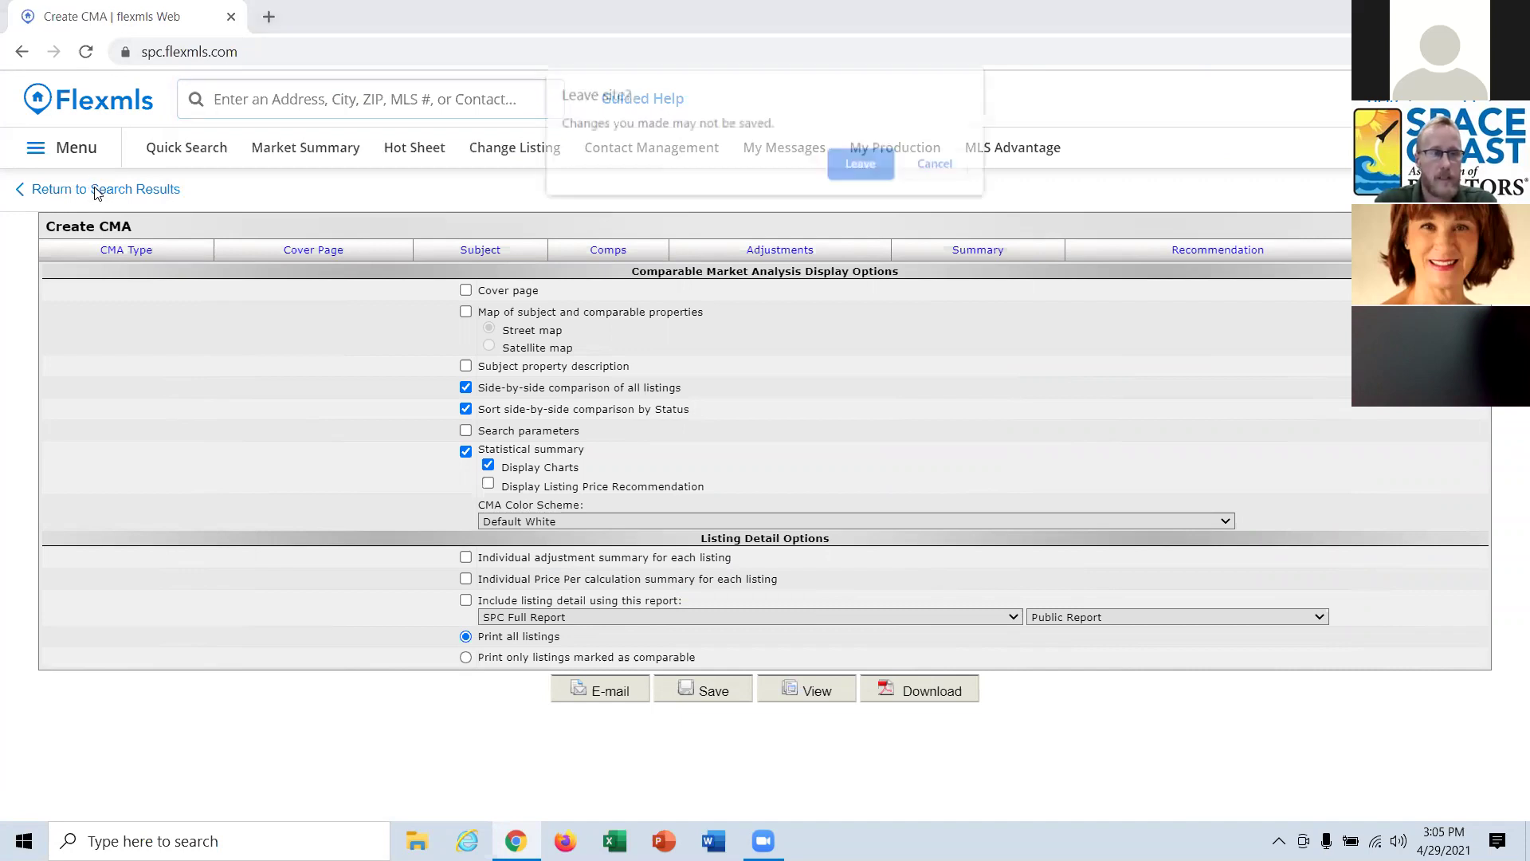
left_click(862, 164)
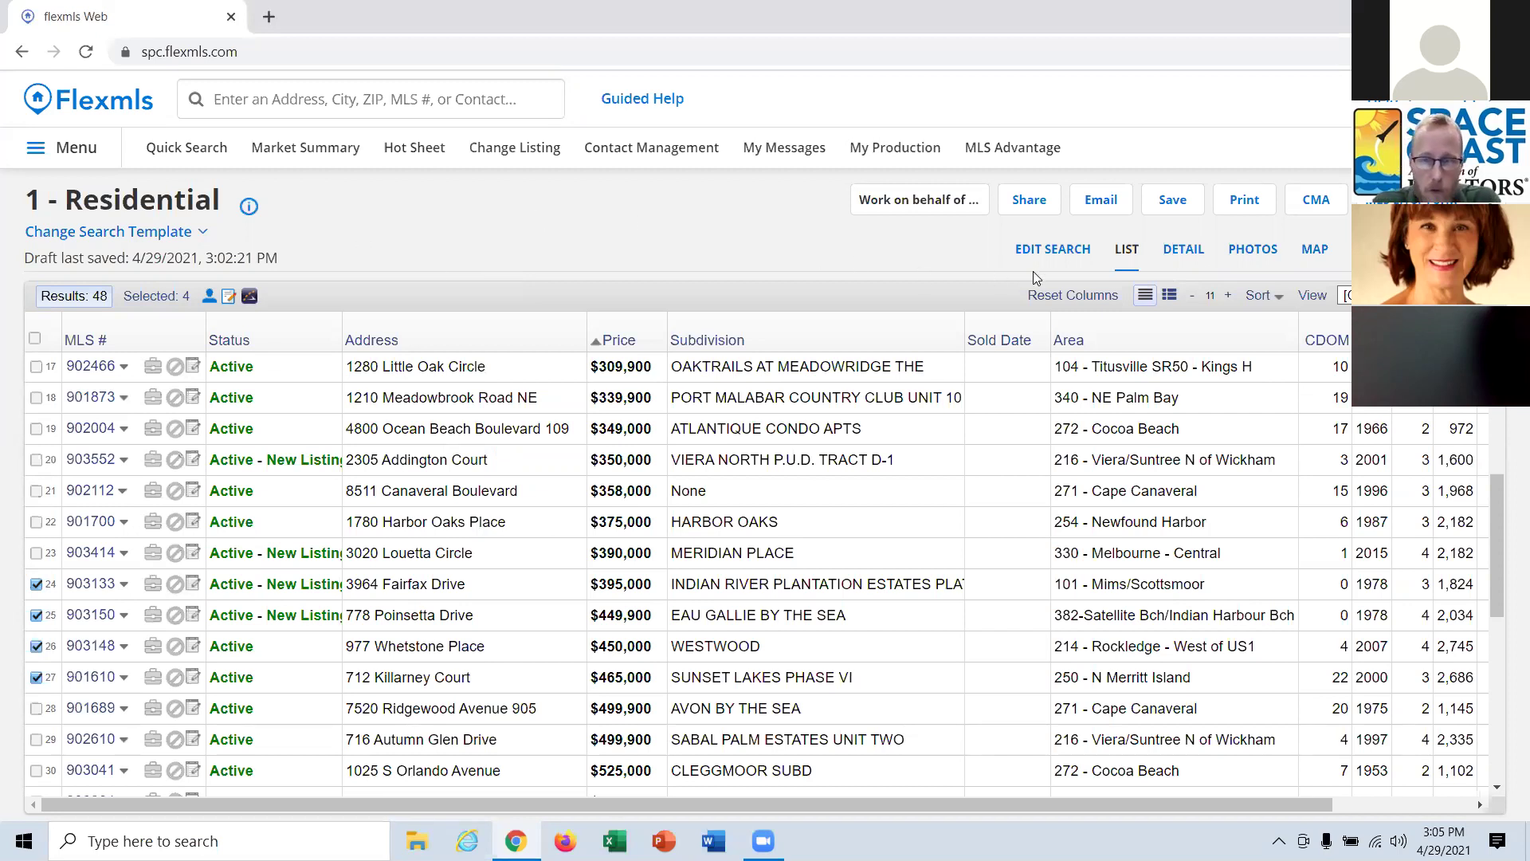
left_click(1052, 249)
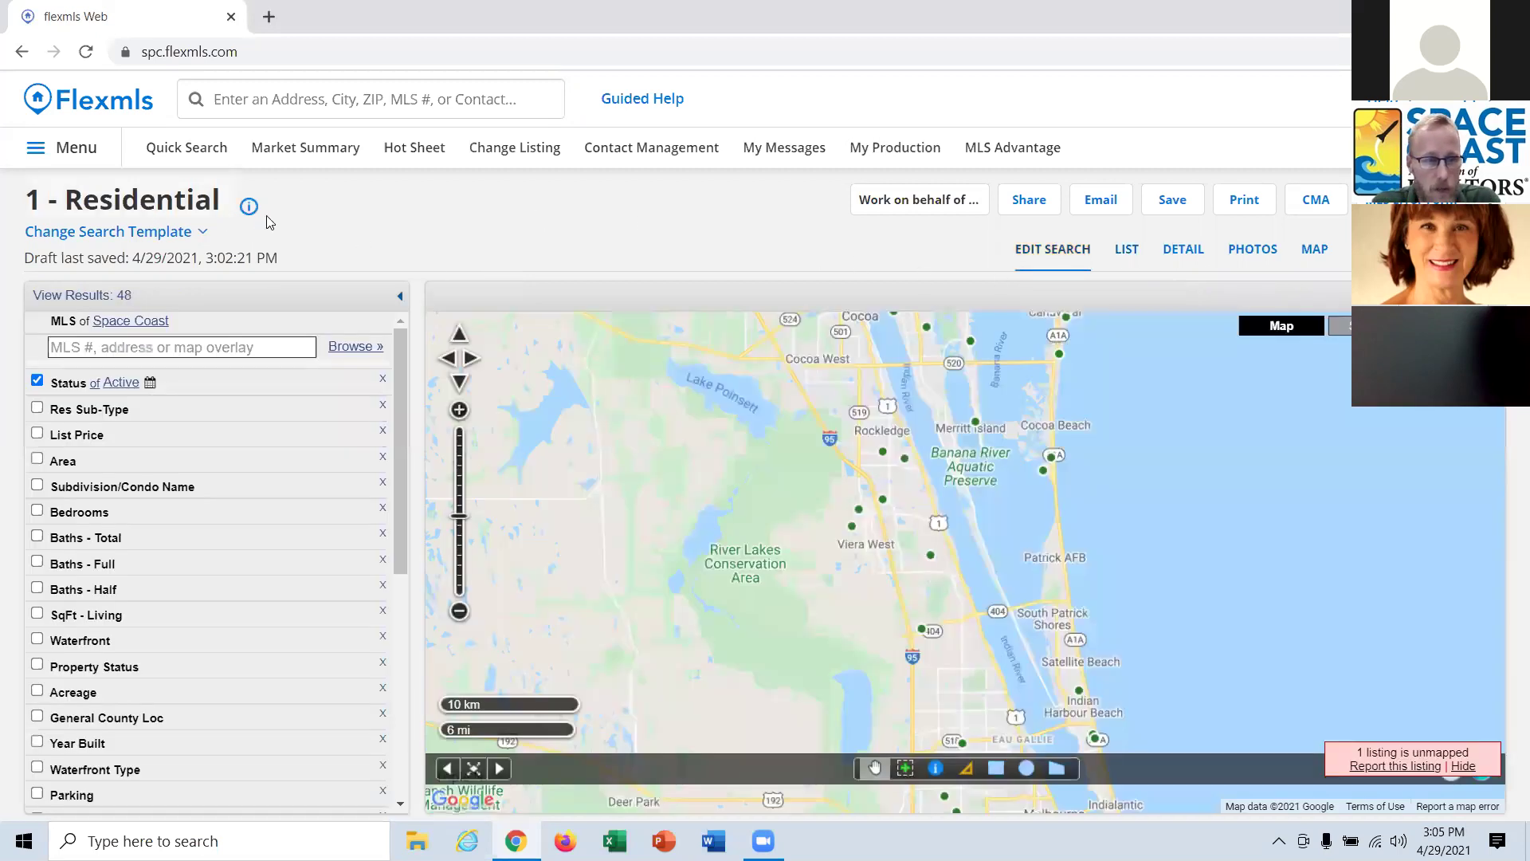
Start a new Quick Search for Closed listings sold within 3 months back.
left_click(208, 152)
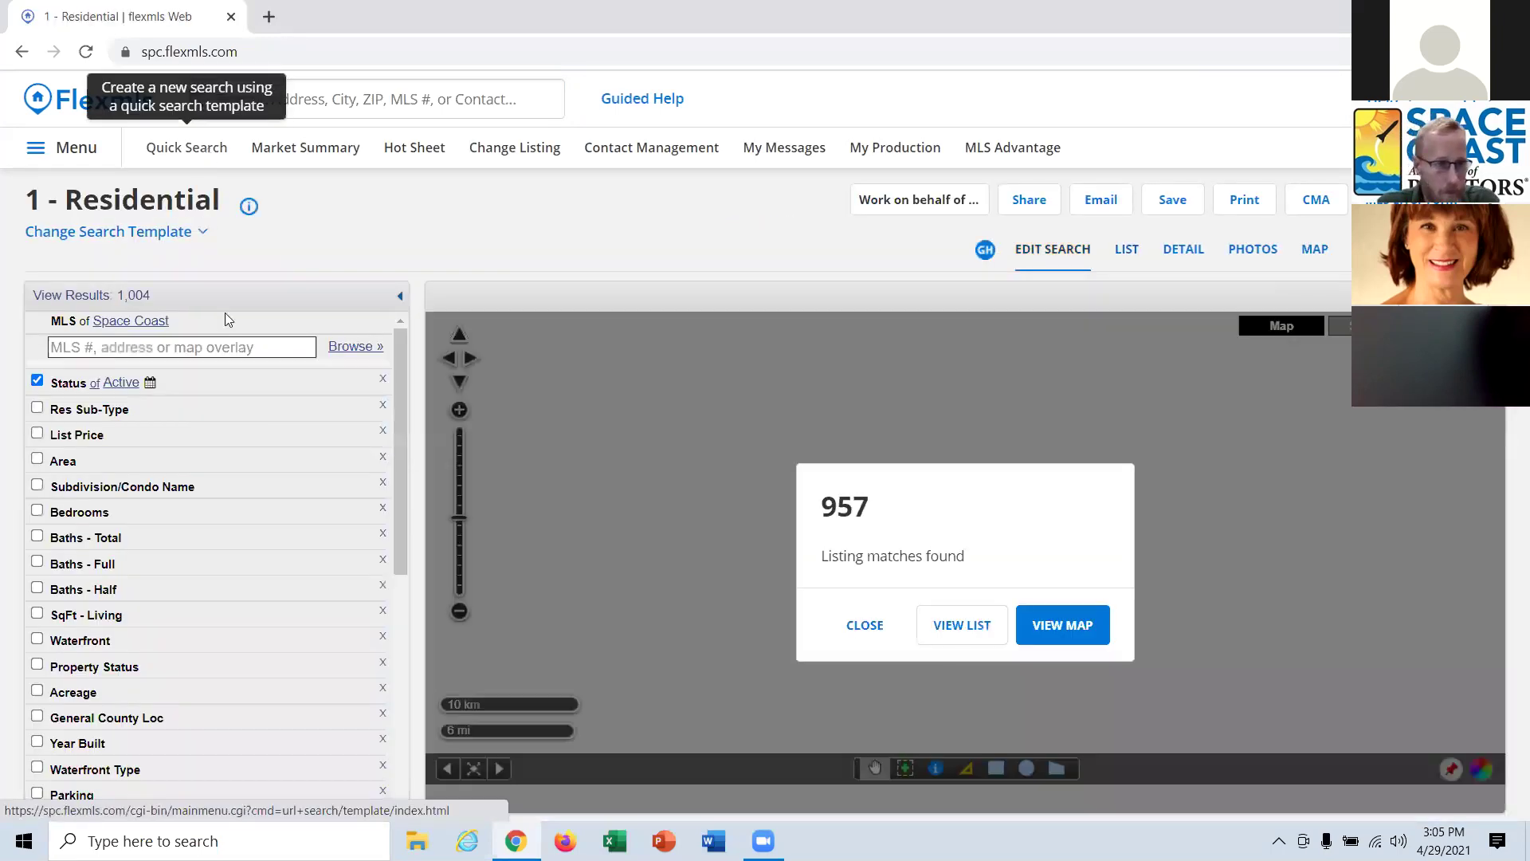
left_click(69, 383)
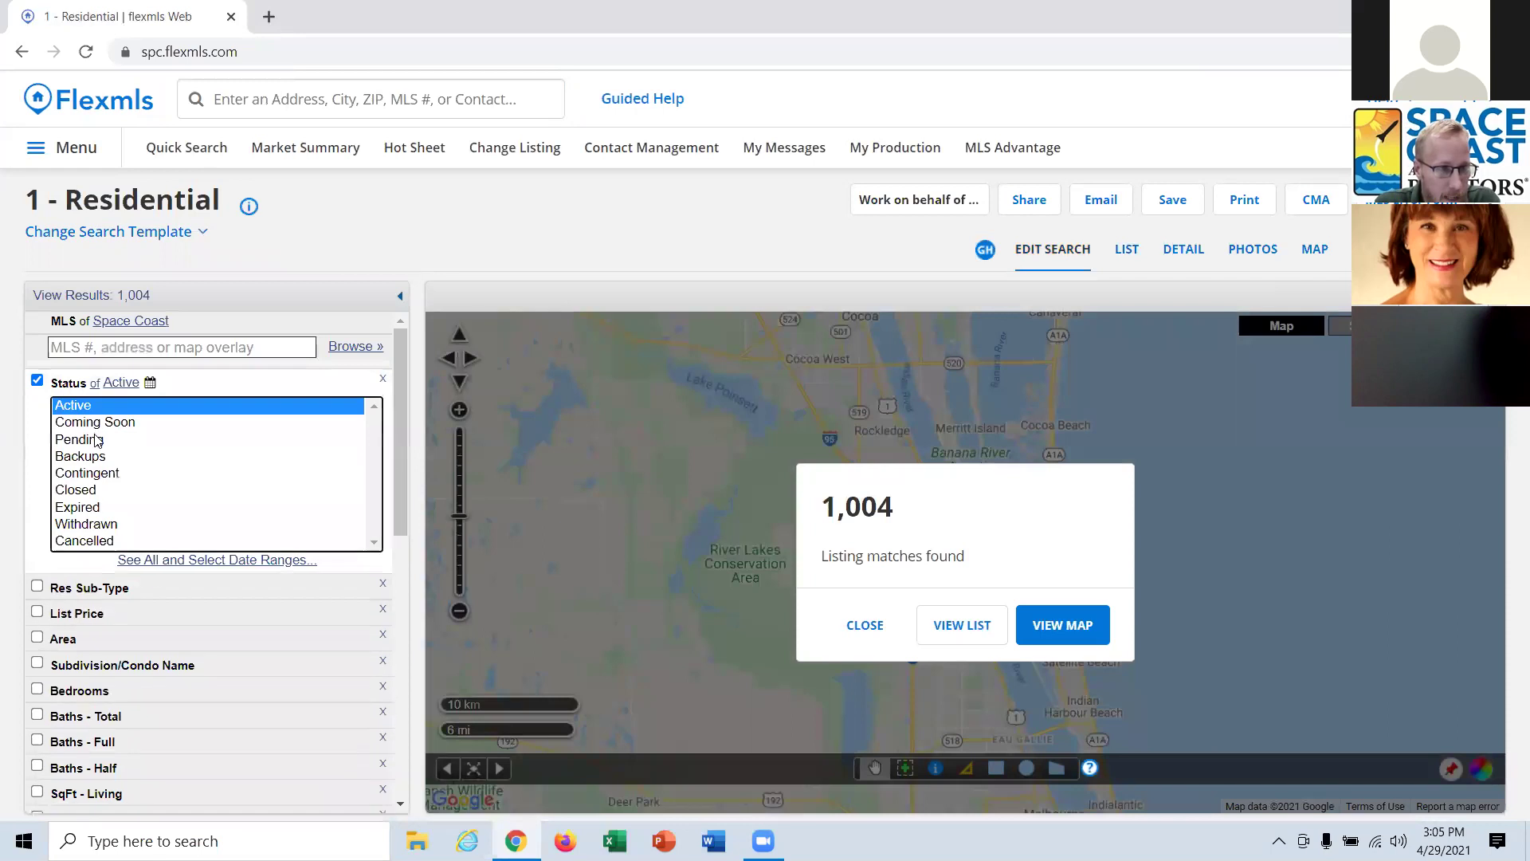
left_click(100, 490)
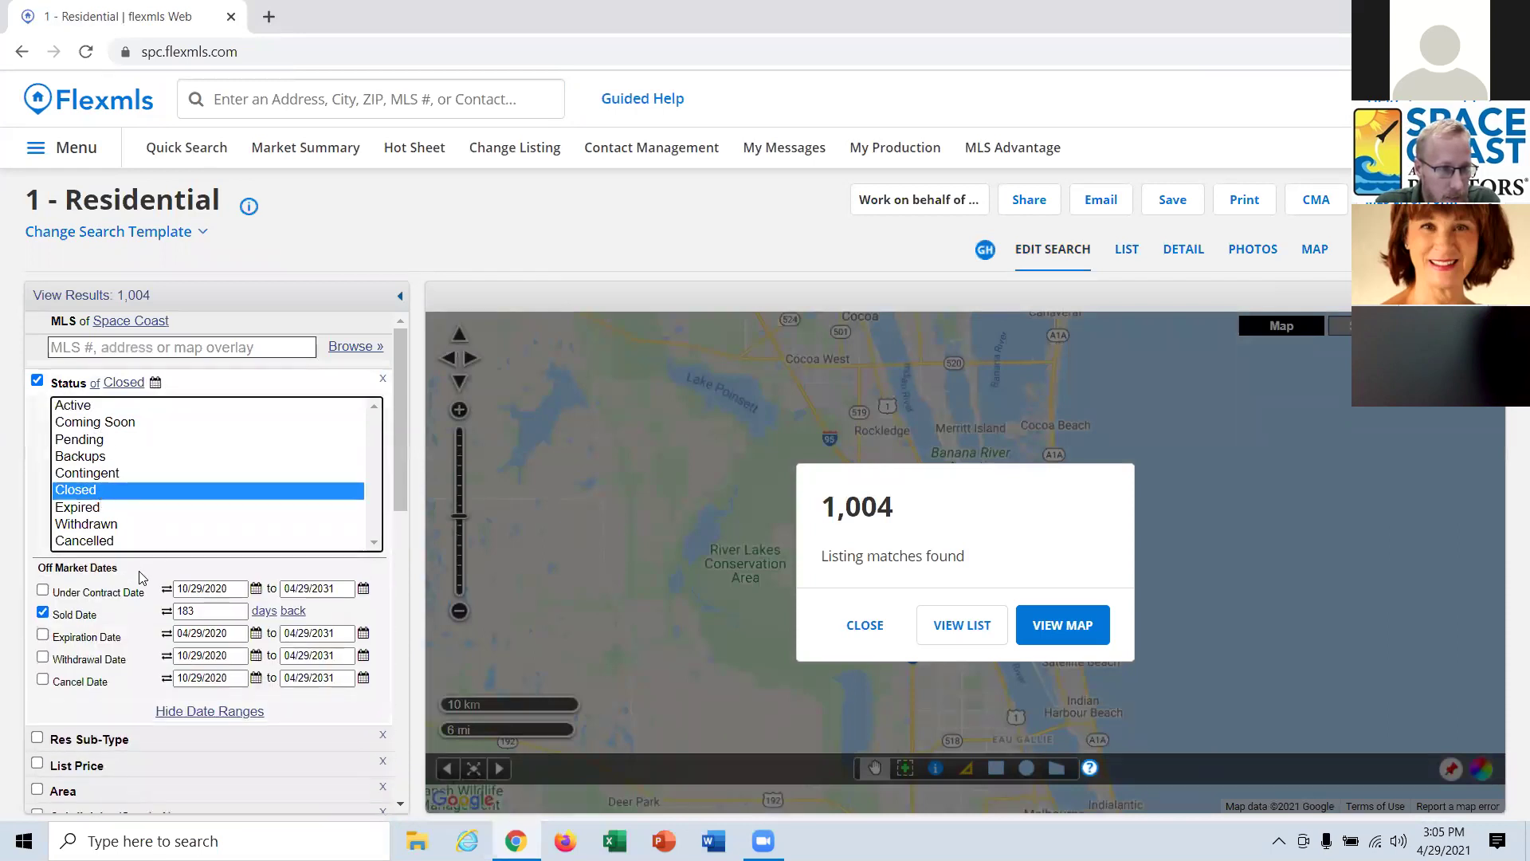
double_click(243, 611)
type("3")
left_click(263, 612)
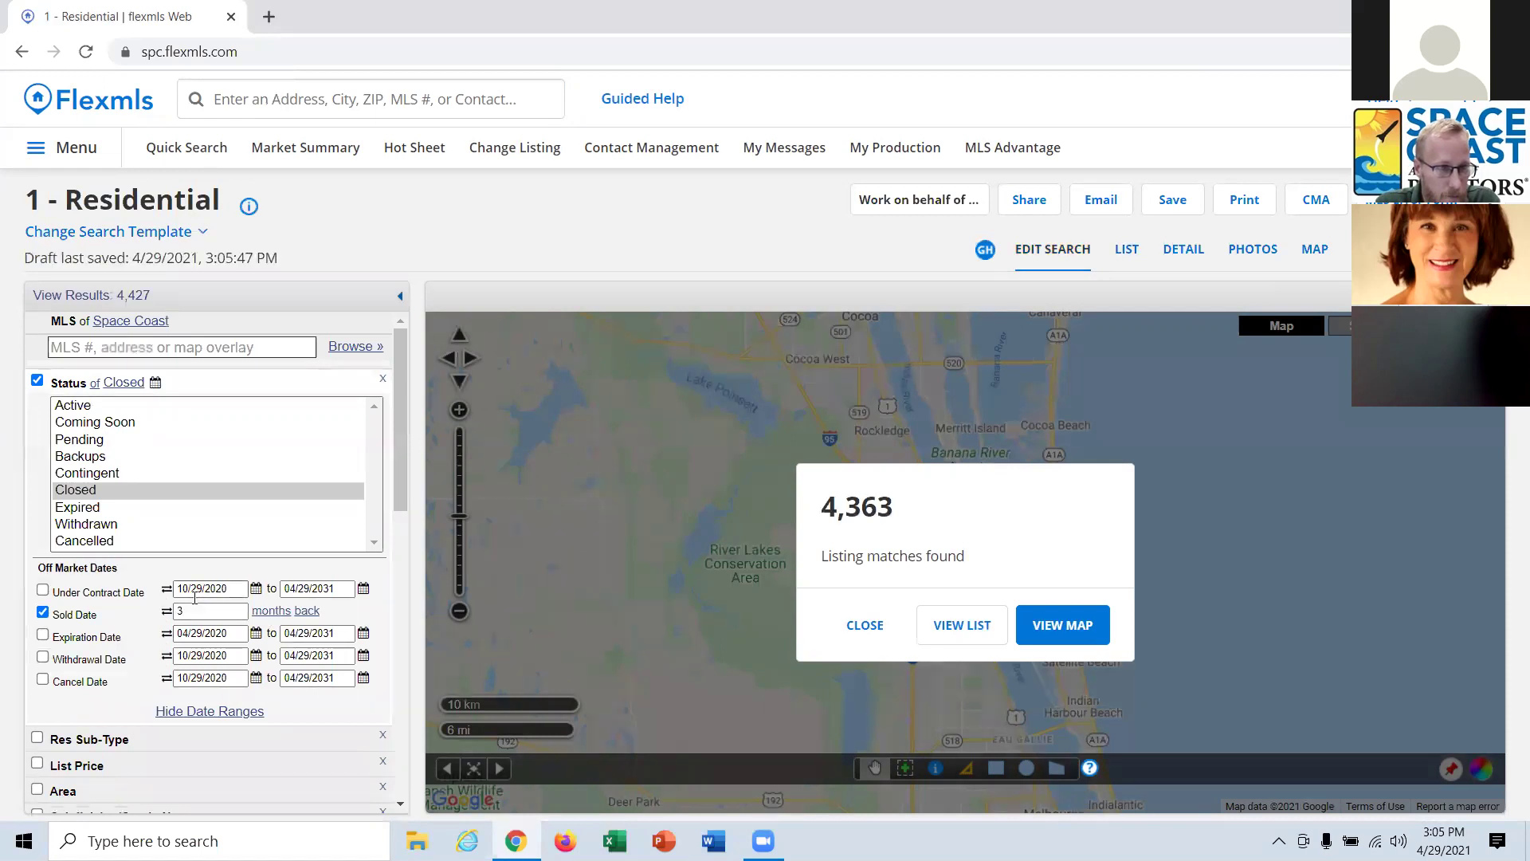
scroll(174, 417, "down", 4)
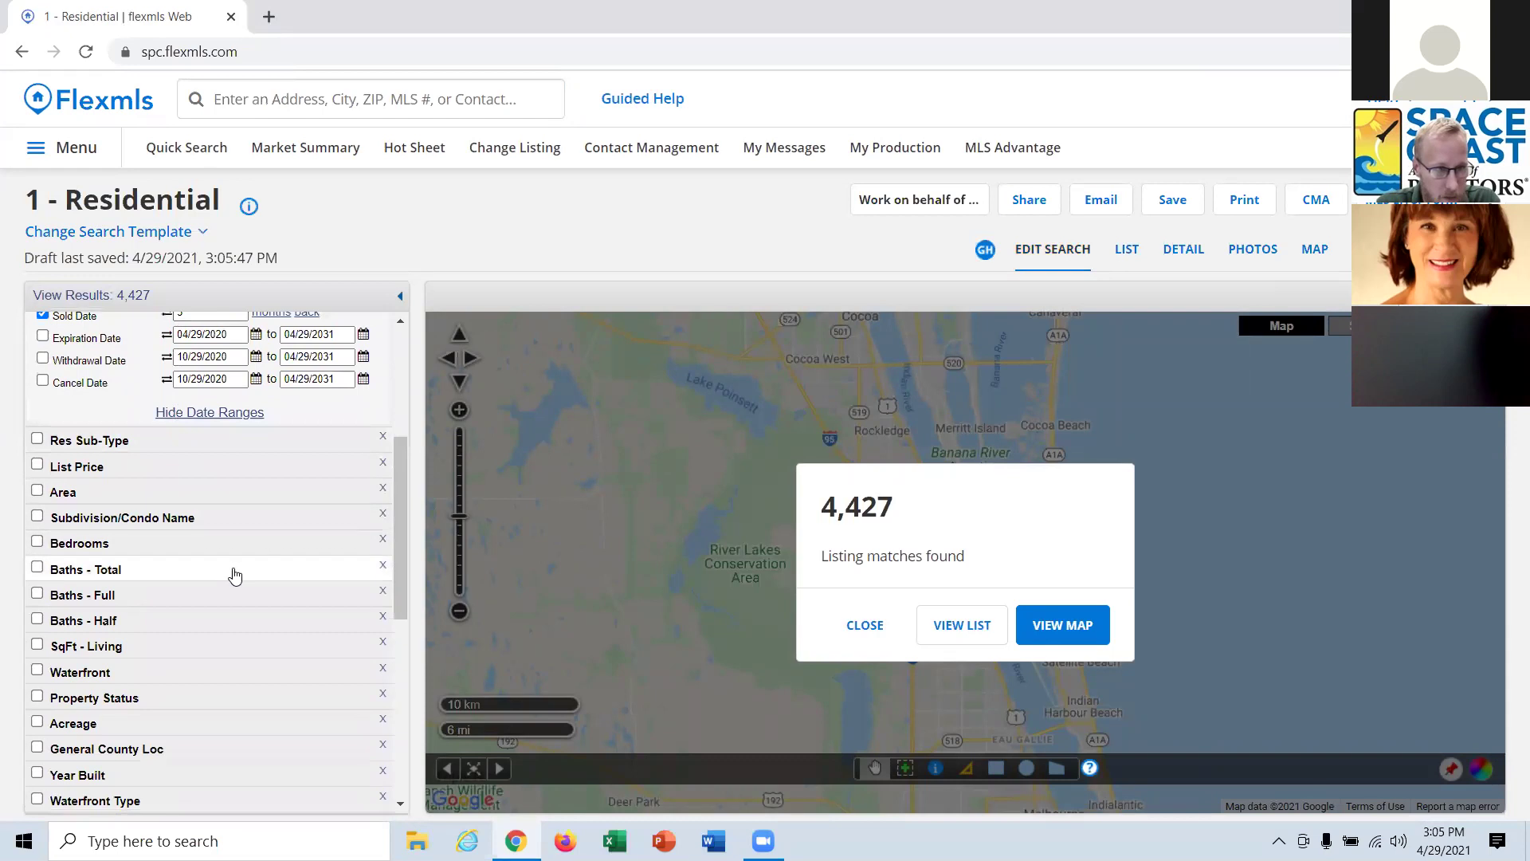
Limit the Area criterion to 214 - Rockledge - West of US1 and 213 - Mainland E of US 1.
left_click(79, 491)
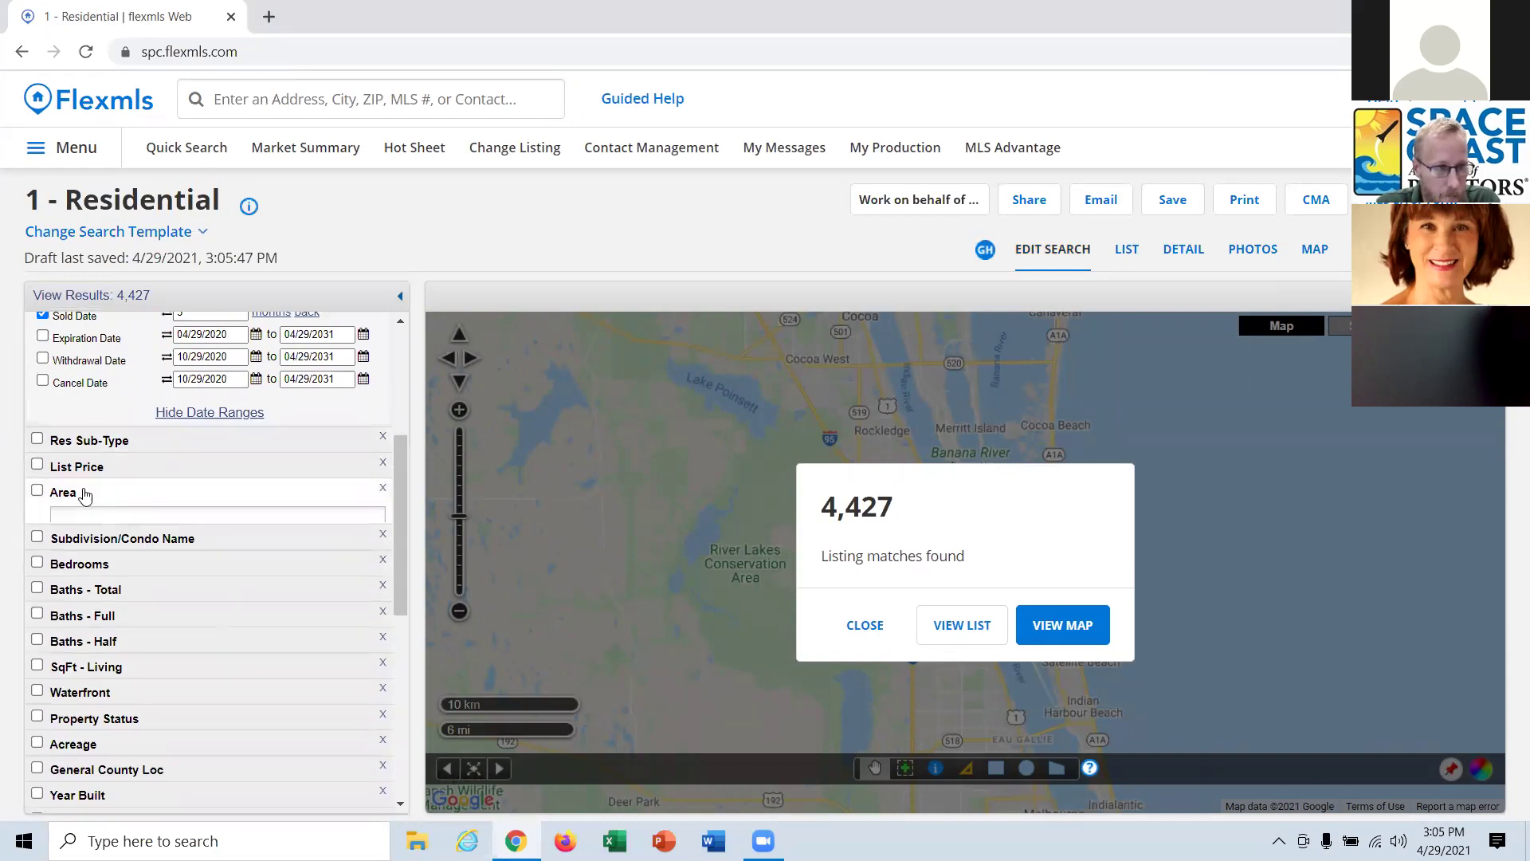
left_click_drag(375, 568, 380, 600)
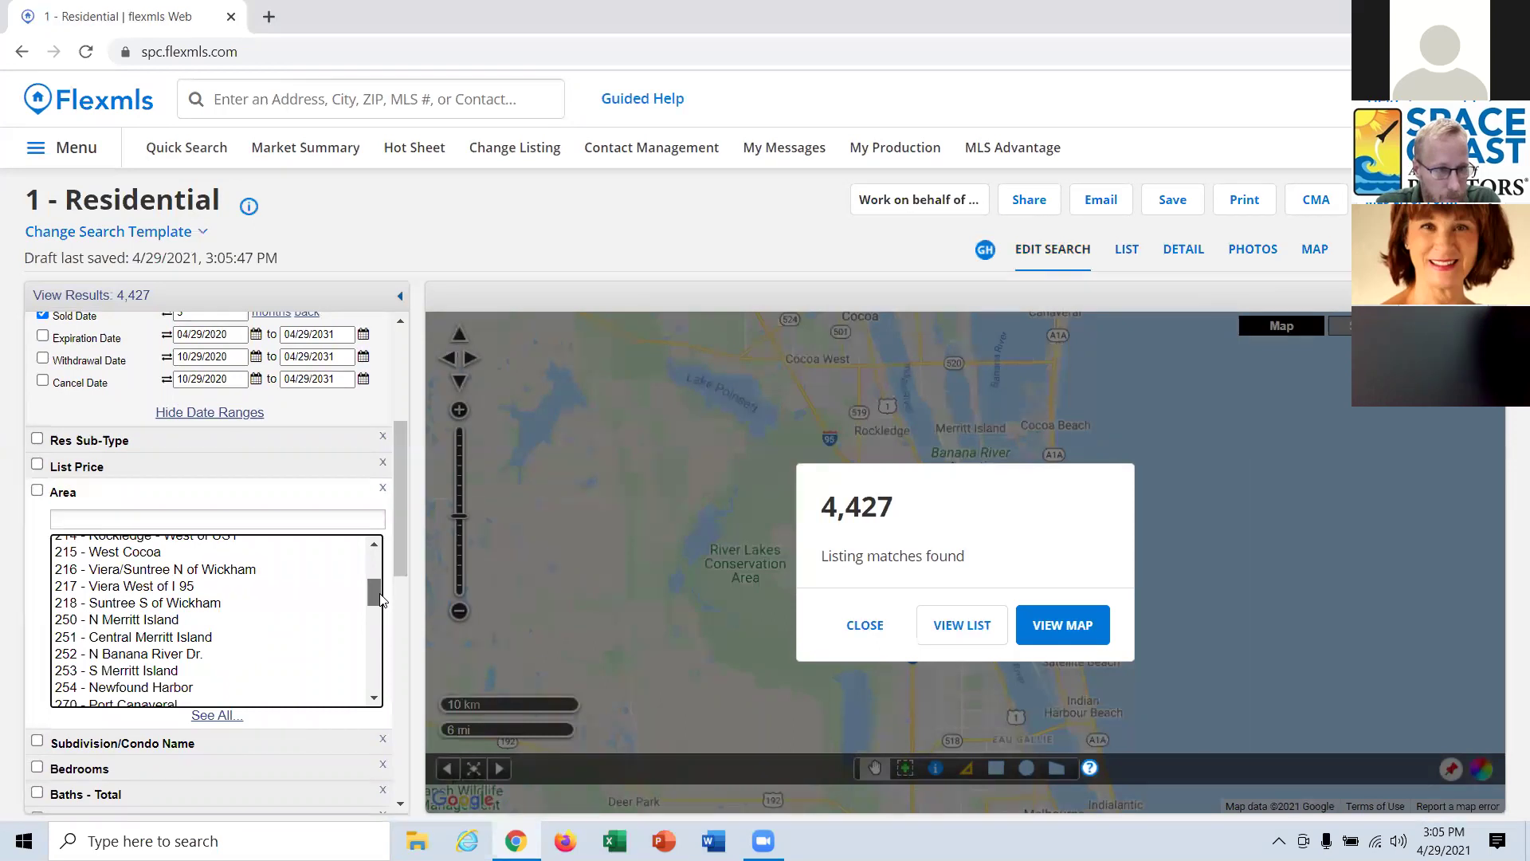
left_click(214, 570)
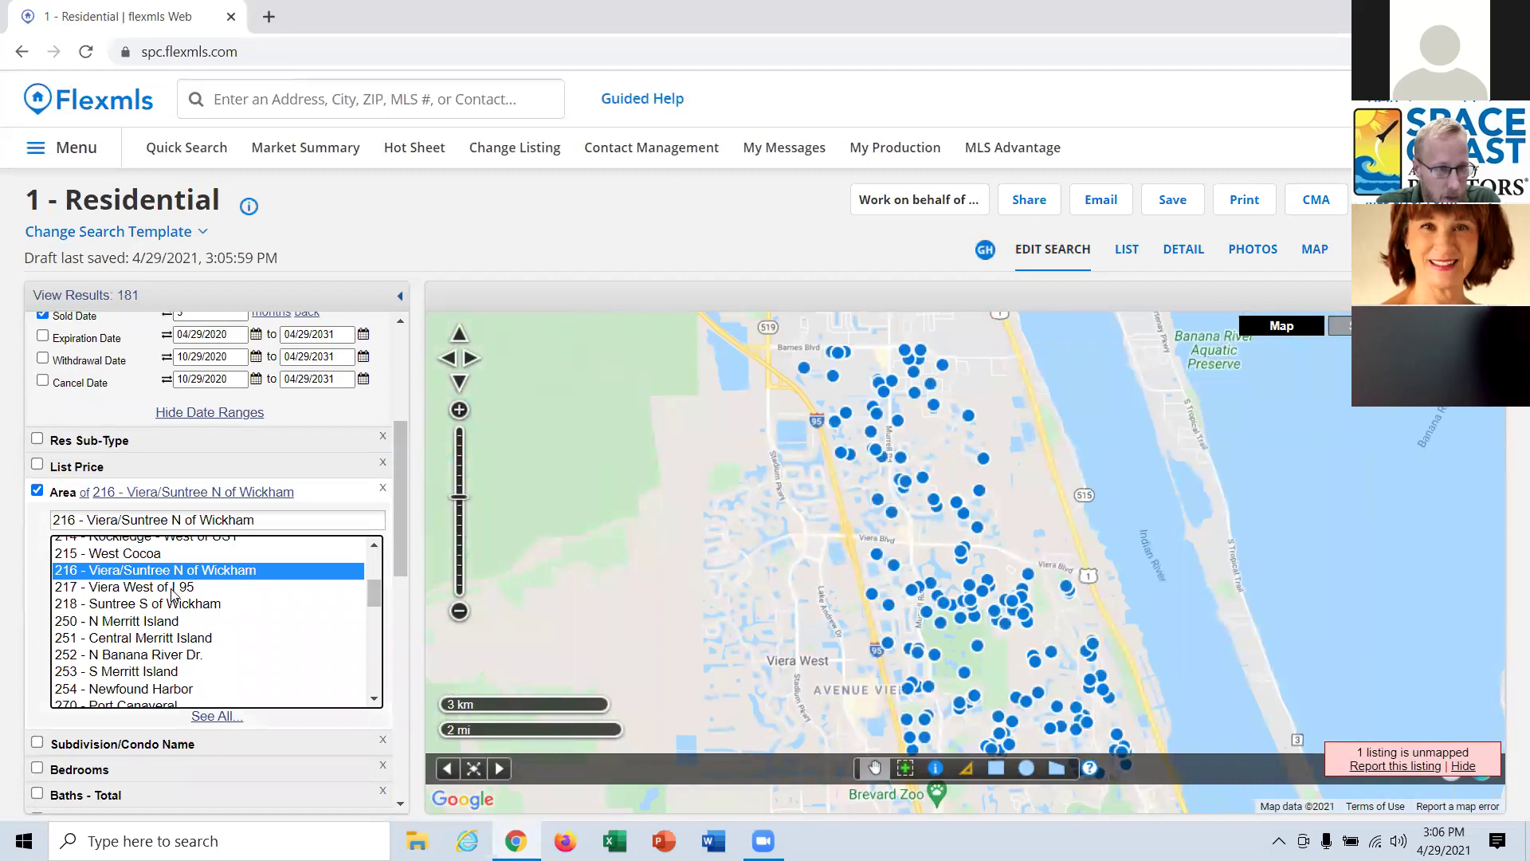
left_click(172, 587)
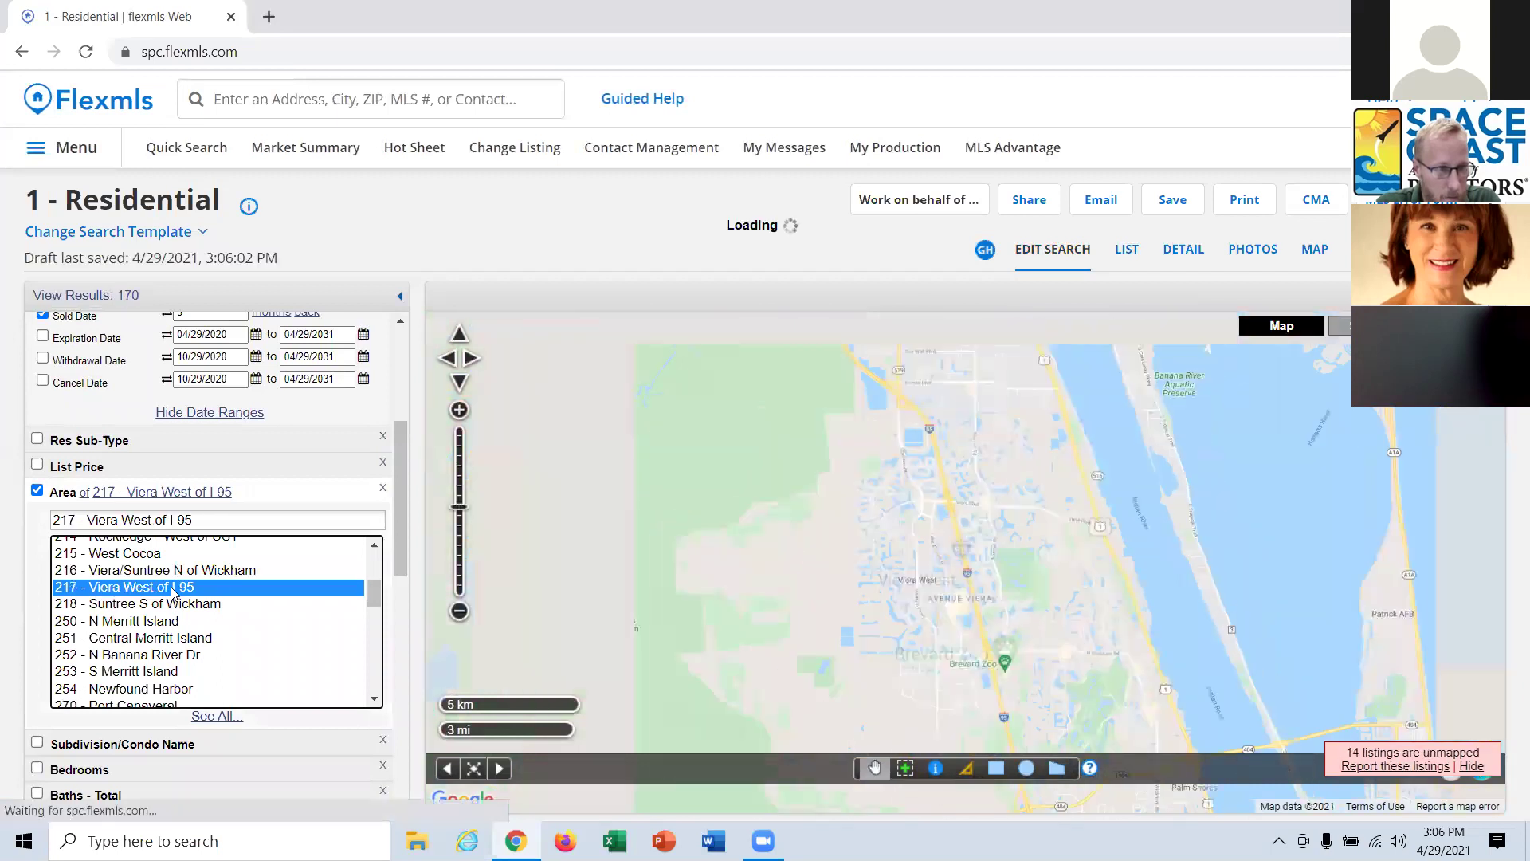
left_click(175, 606)
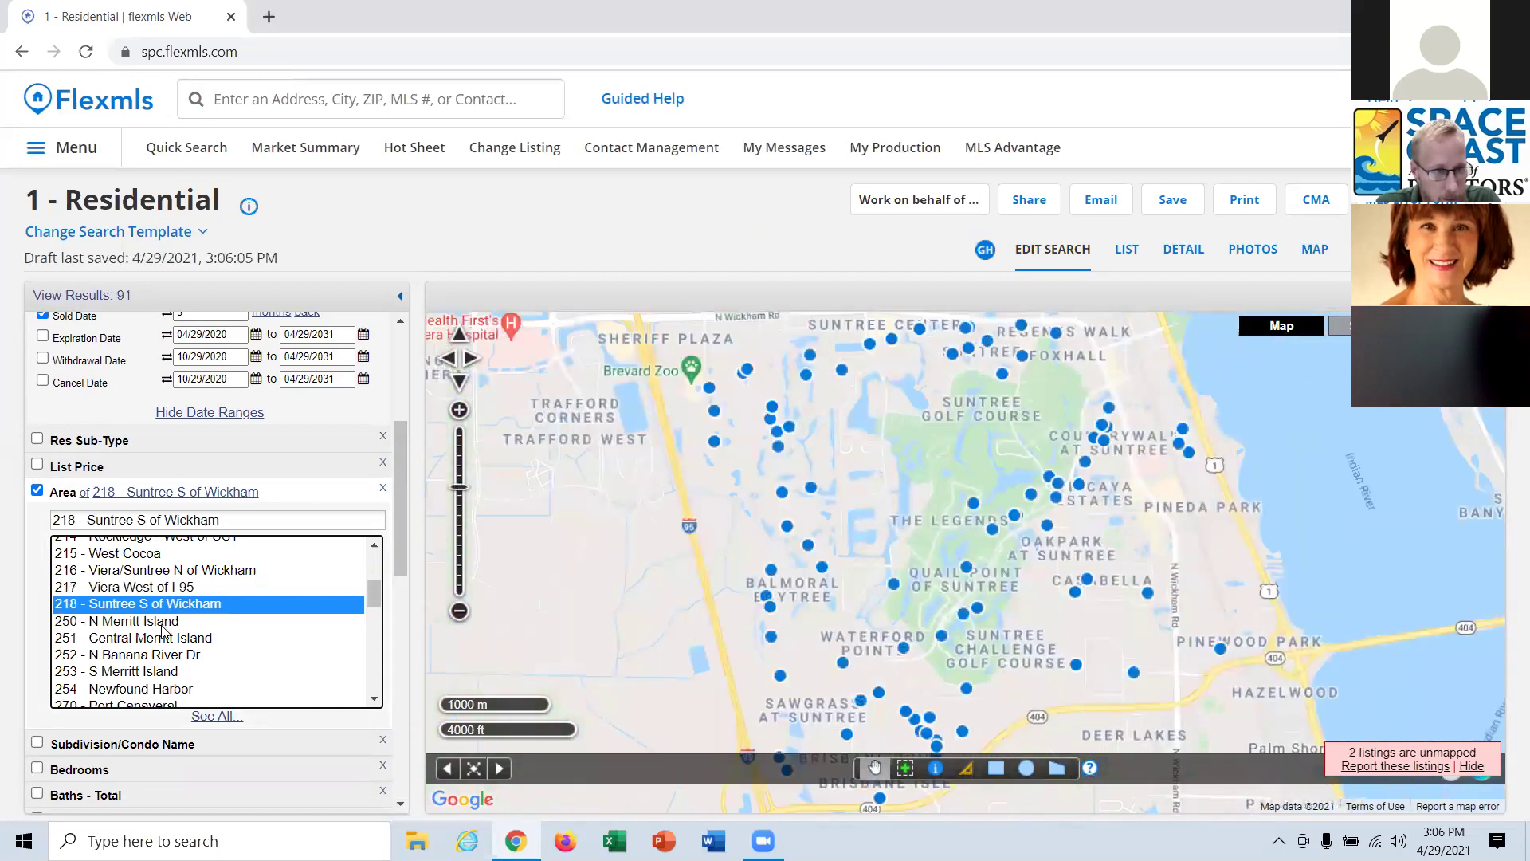
left_click(162, 624)
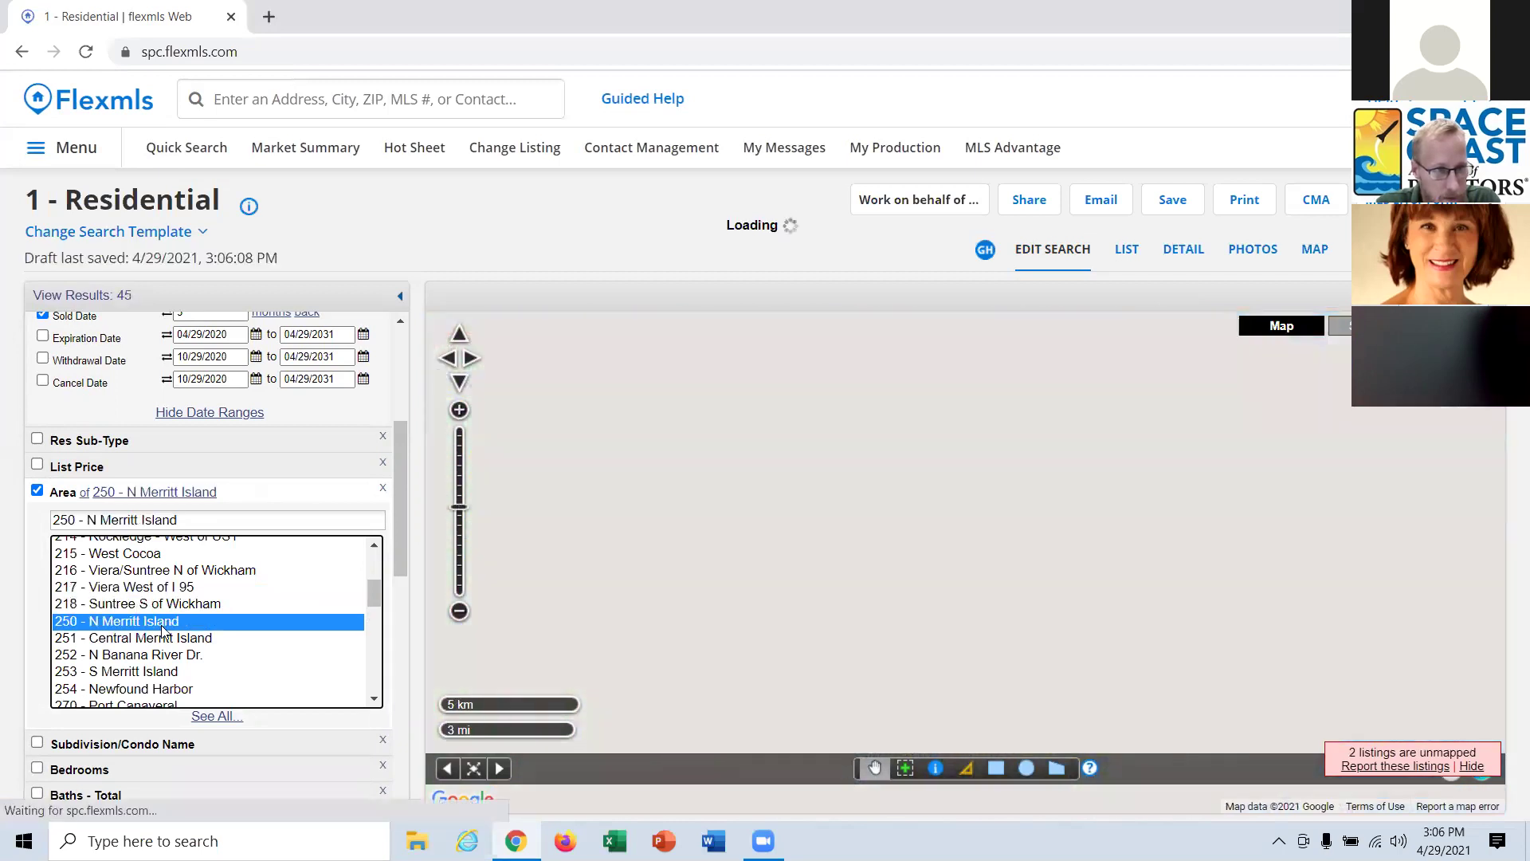
scroll(141, 571, "up", 1)
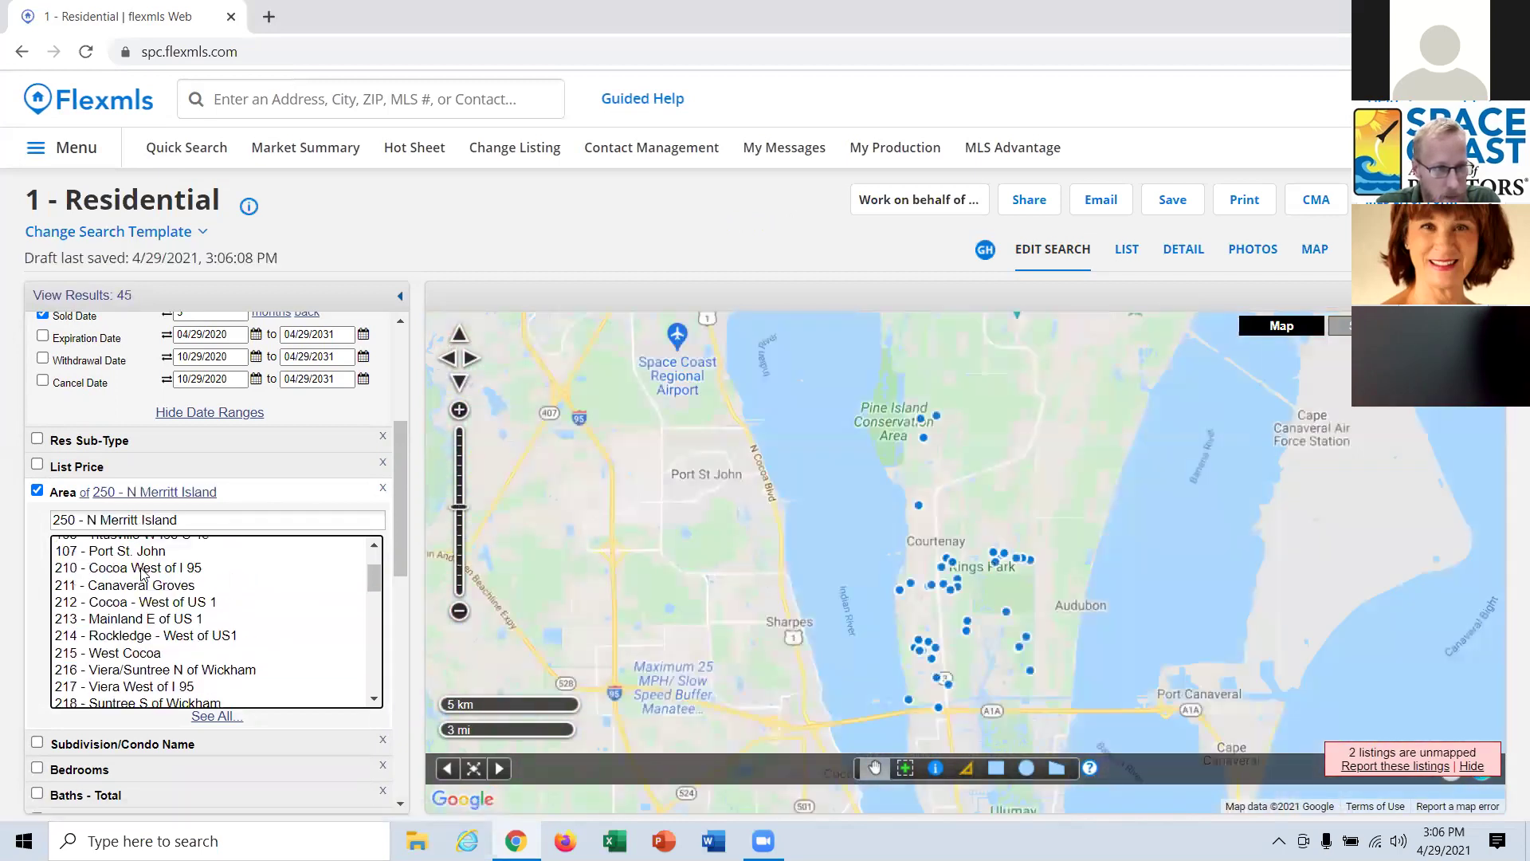
left_click(170, 637)
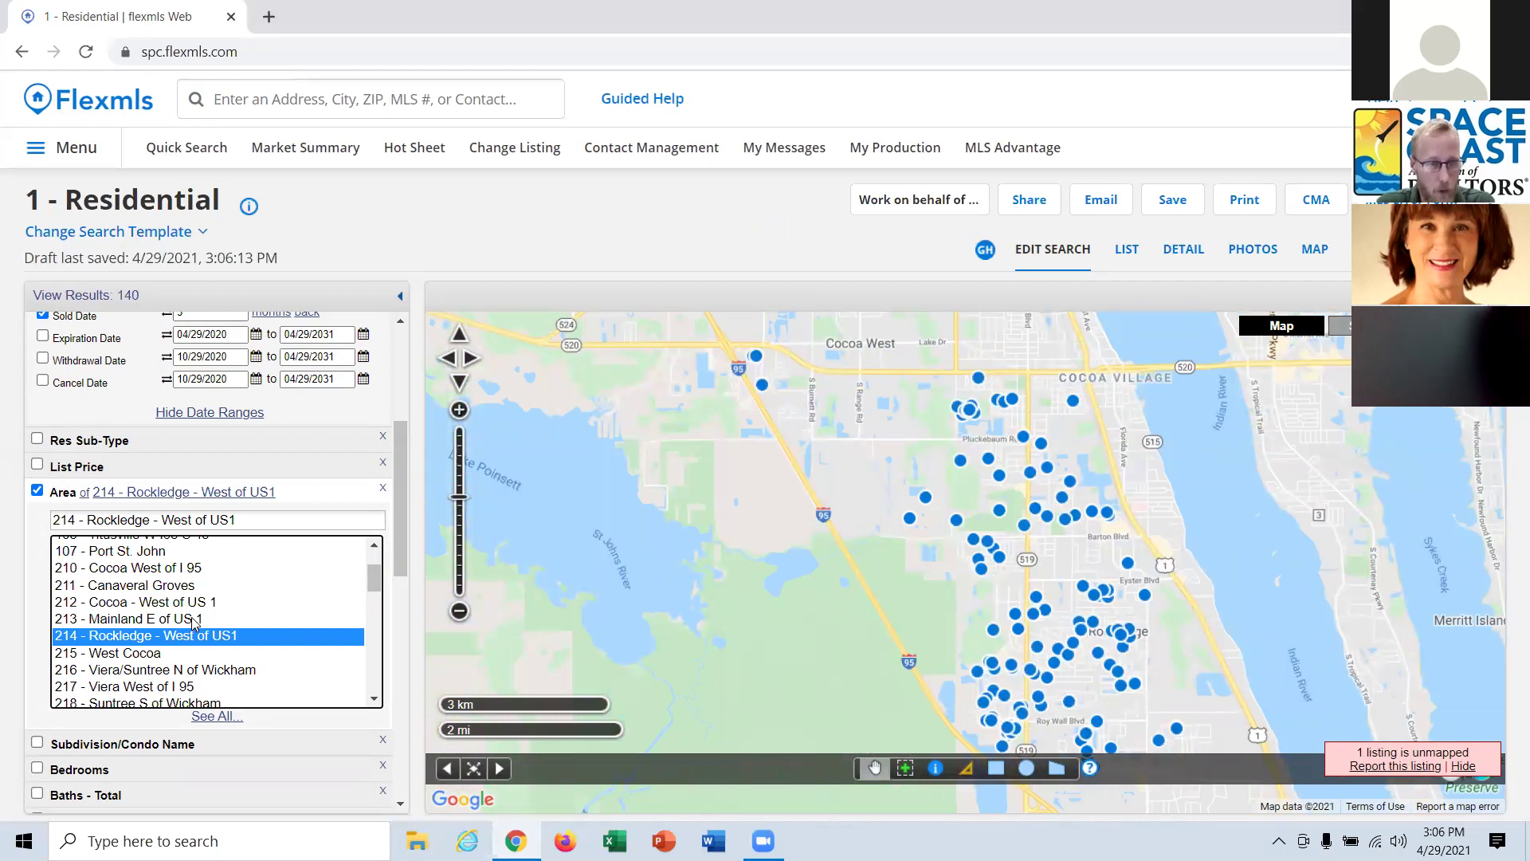
left_click(192, 620, "ctrl")
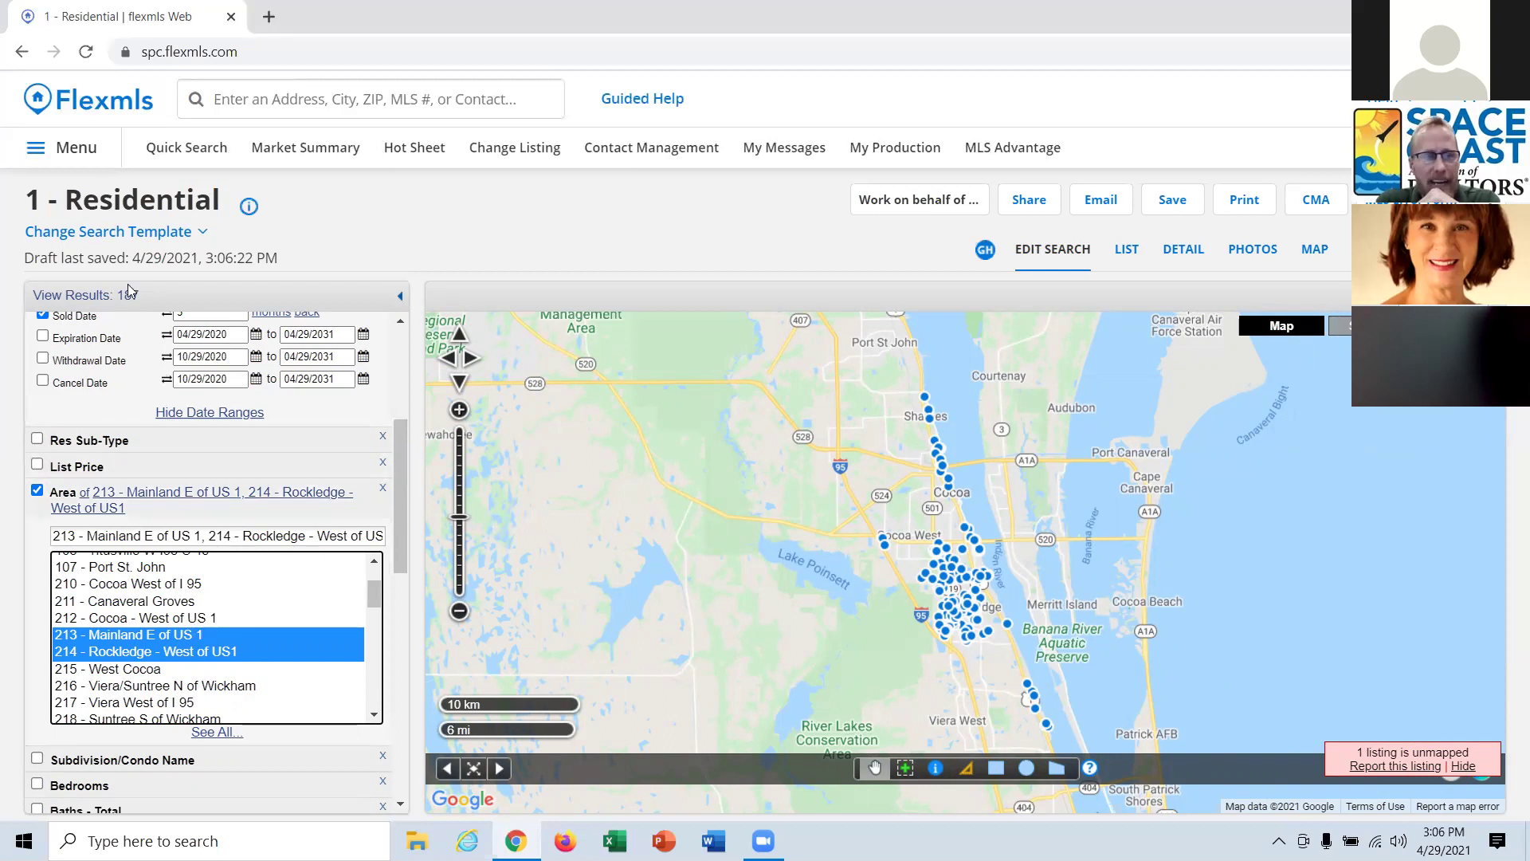
Widen the sold-date window to 6 months back, giving 367 results, and open the CMA menu.
scroll(127, 383, "up", 2)
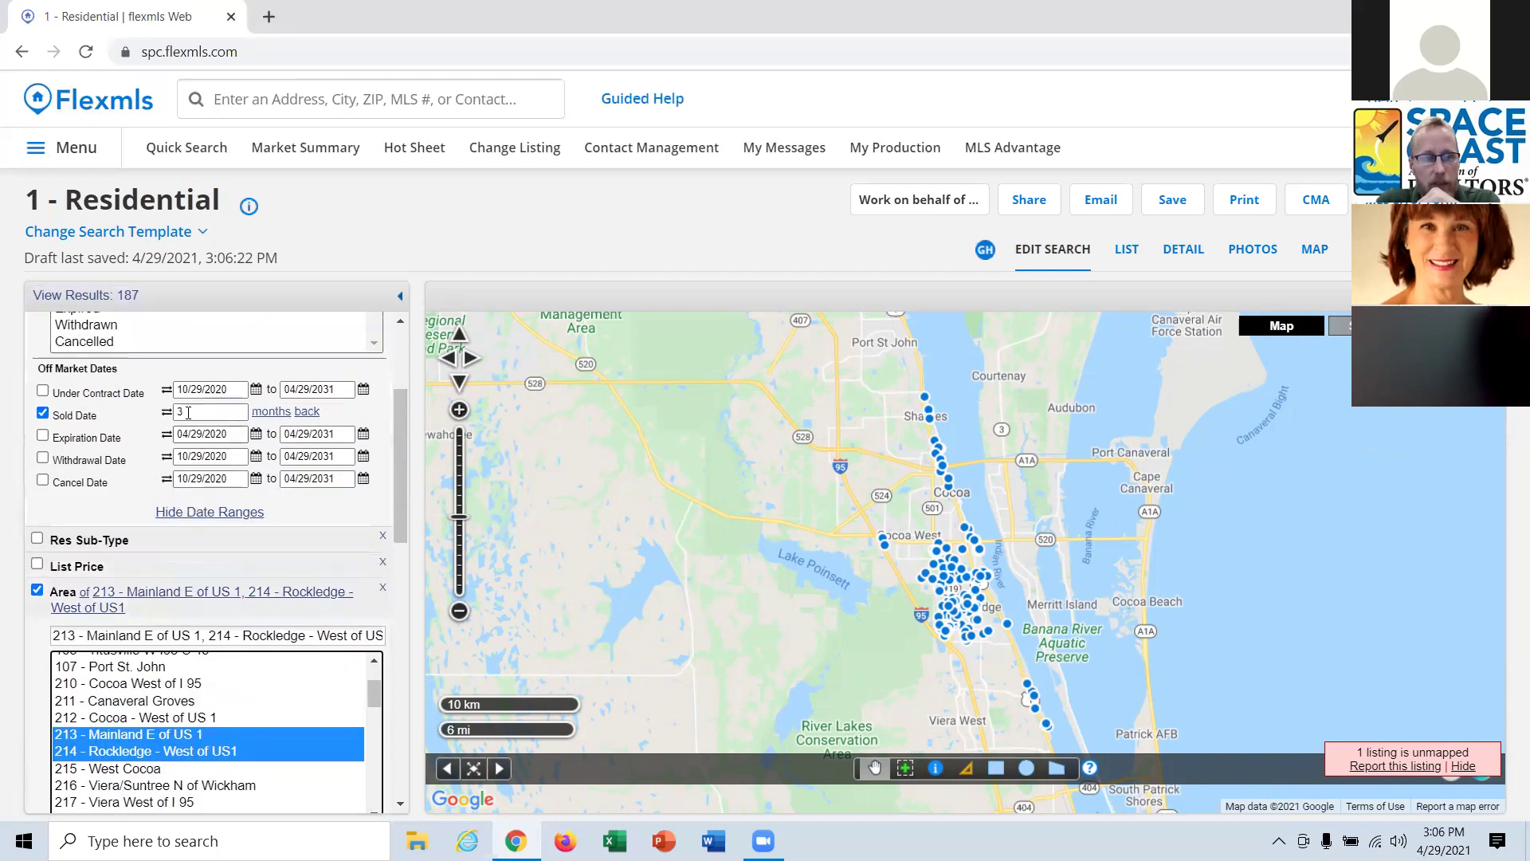
left_click(73, 415)
key("BackSpace")
type("6")
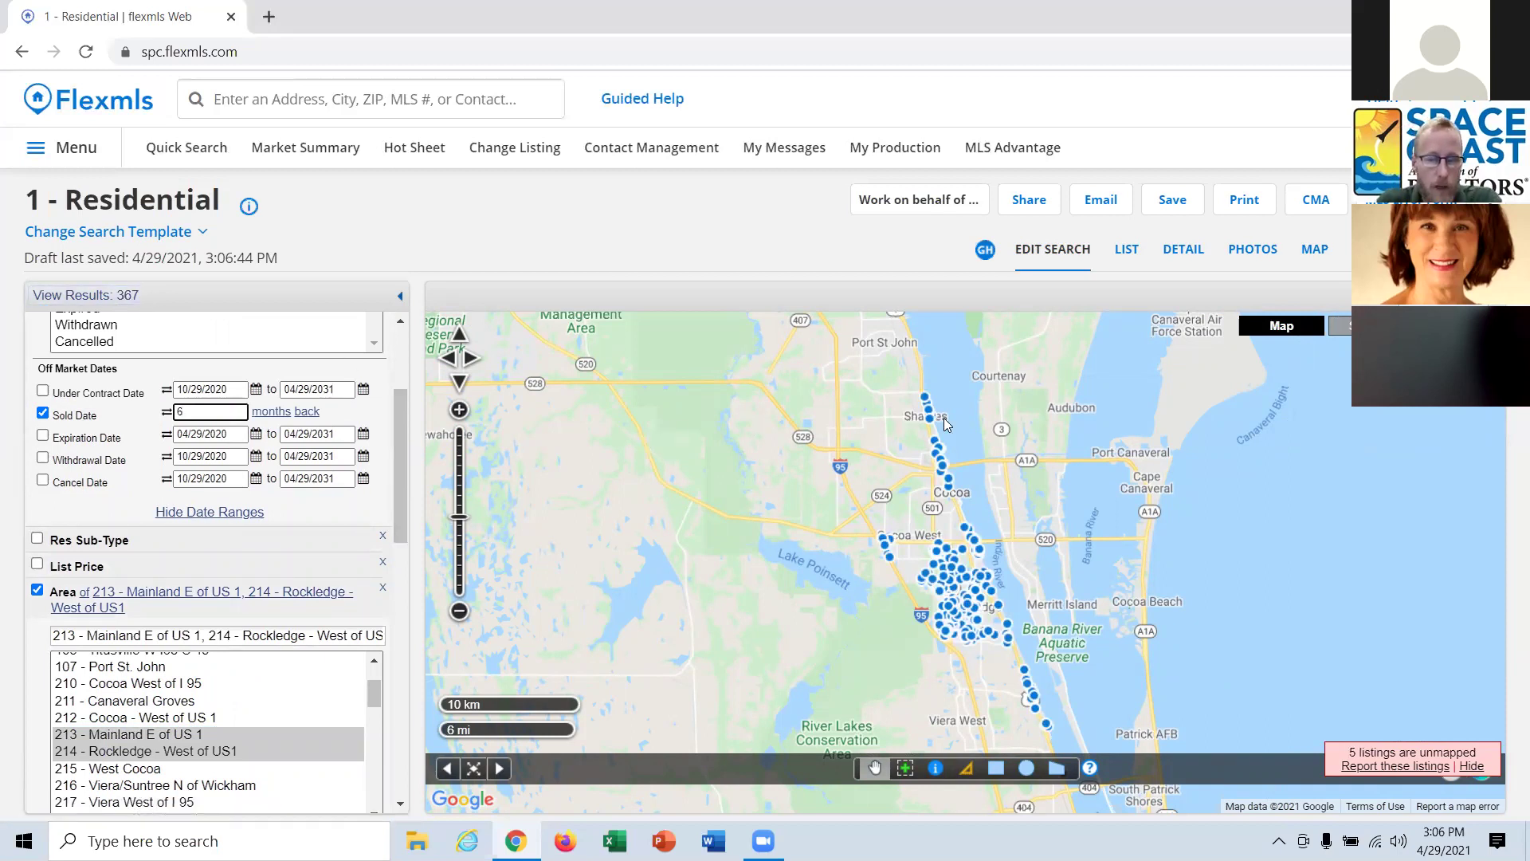
left_click(1316, 201)
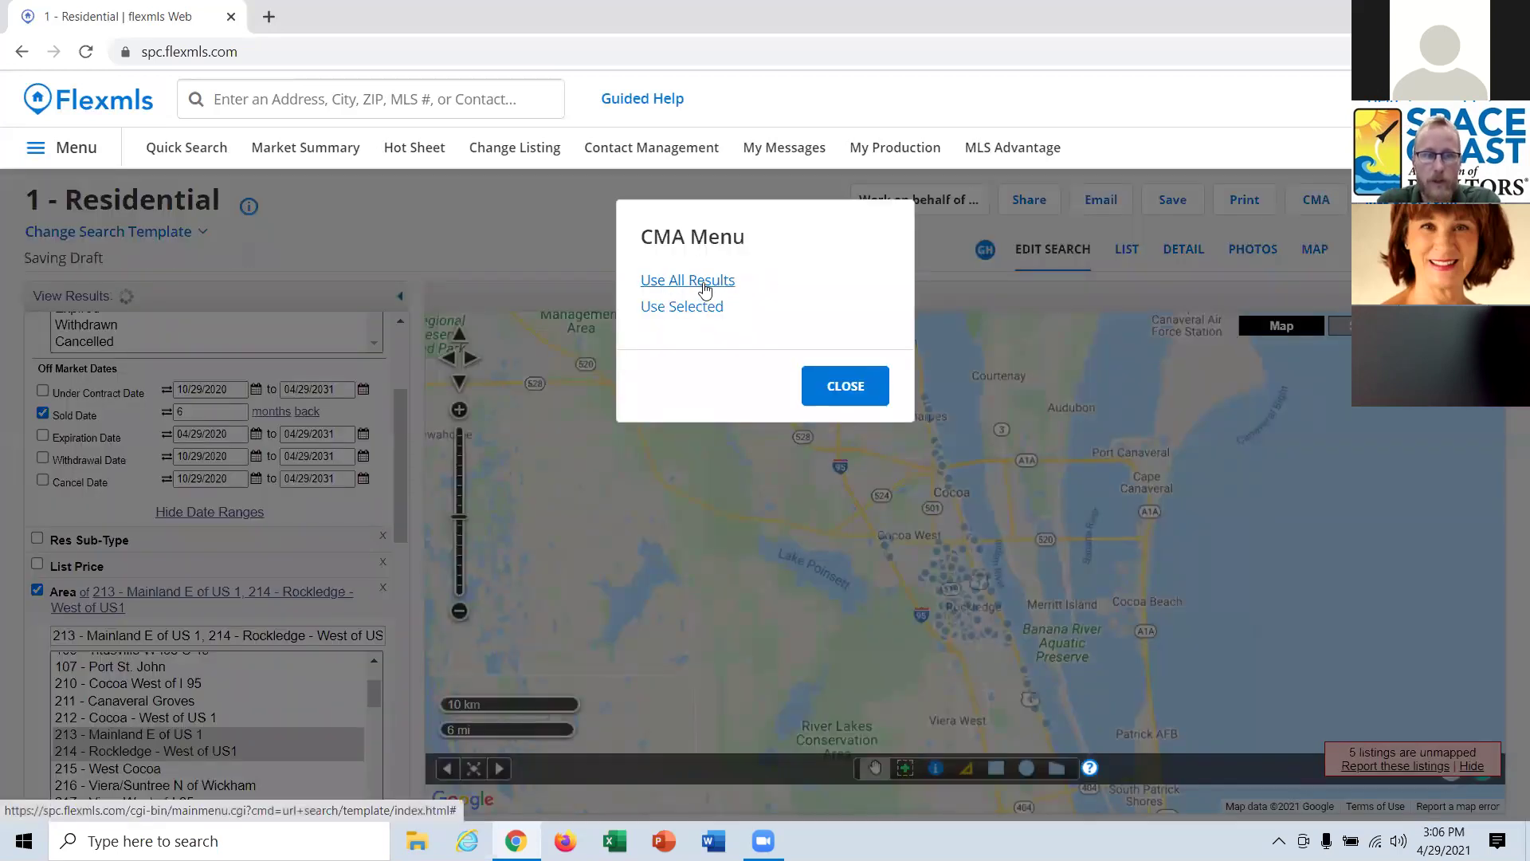
Create a Statistical CMA from all 367 results and continue to its report options.
left_click(705, 287)
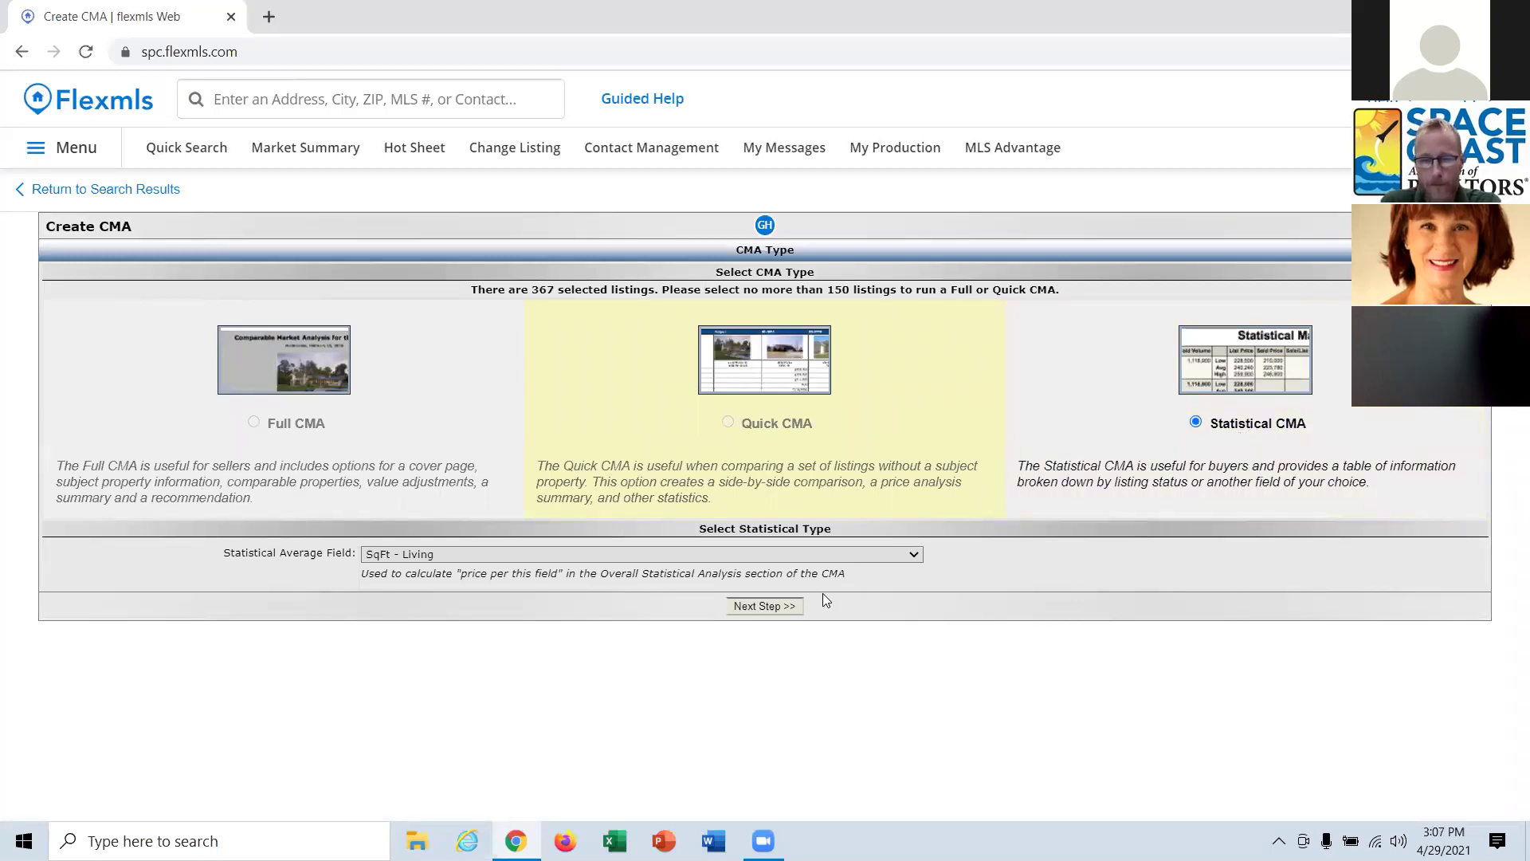
left_click(762, 608)
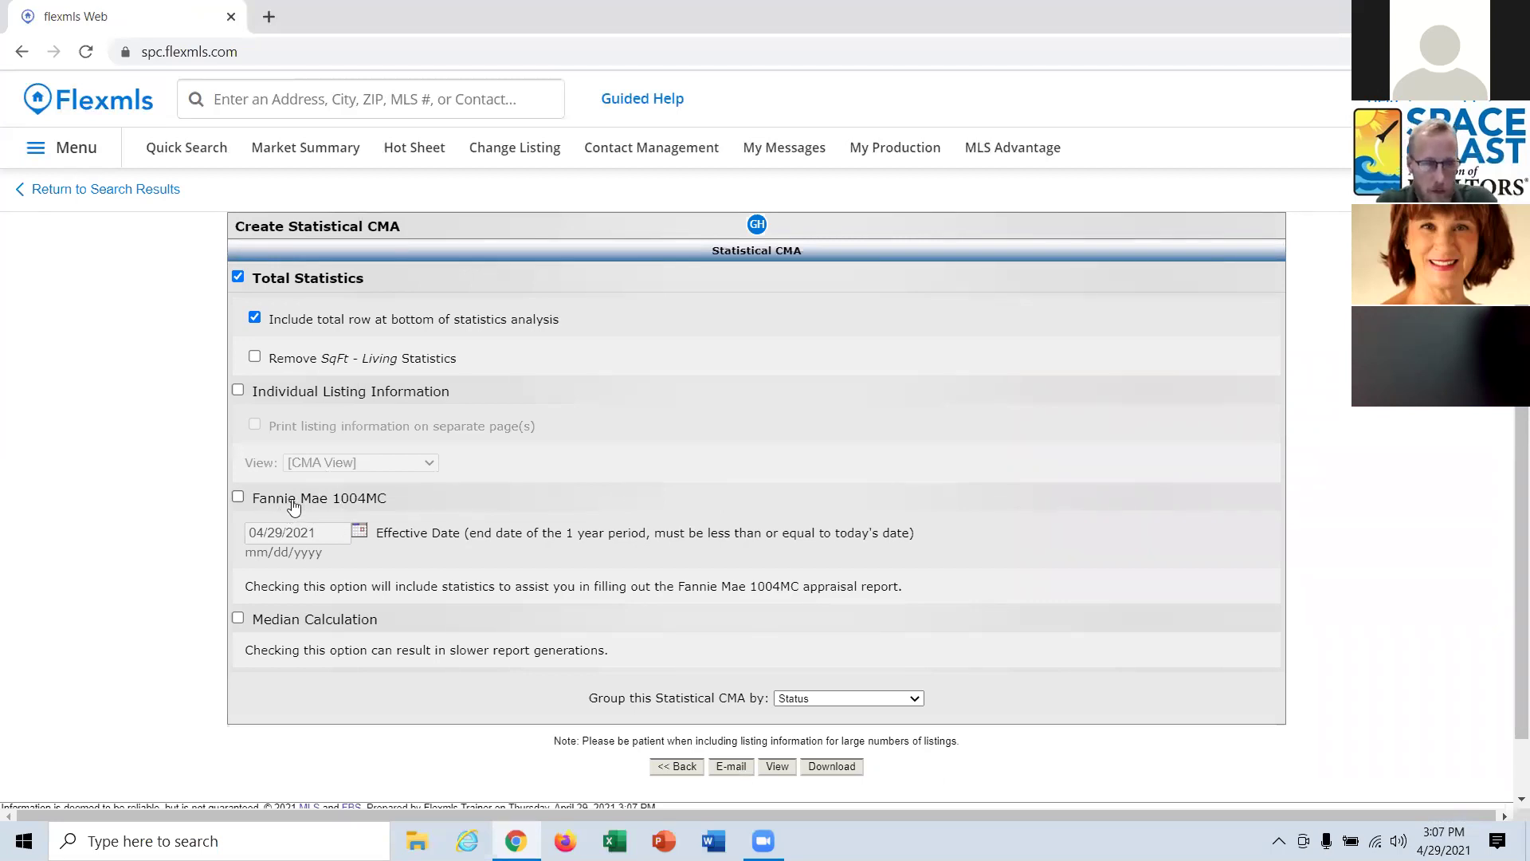
Add median calculations, group the Statistical CMA by Bedrooms, and view the report.
left_click(278, 629)
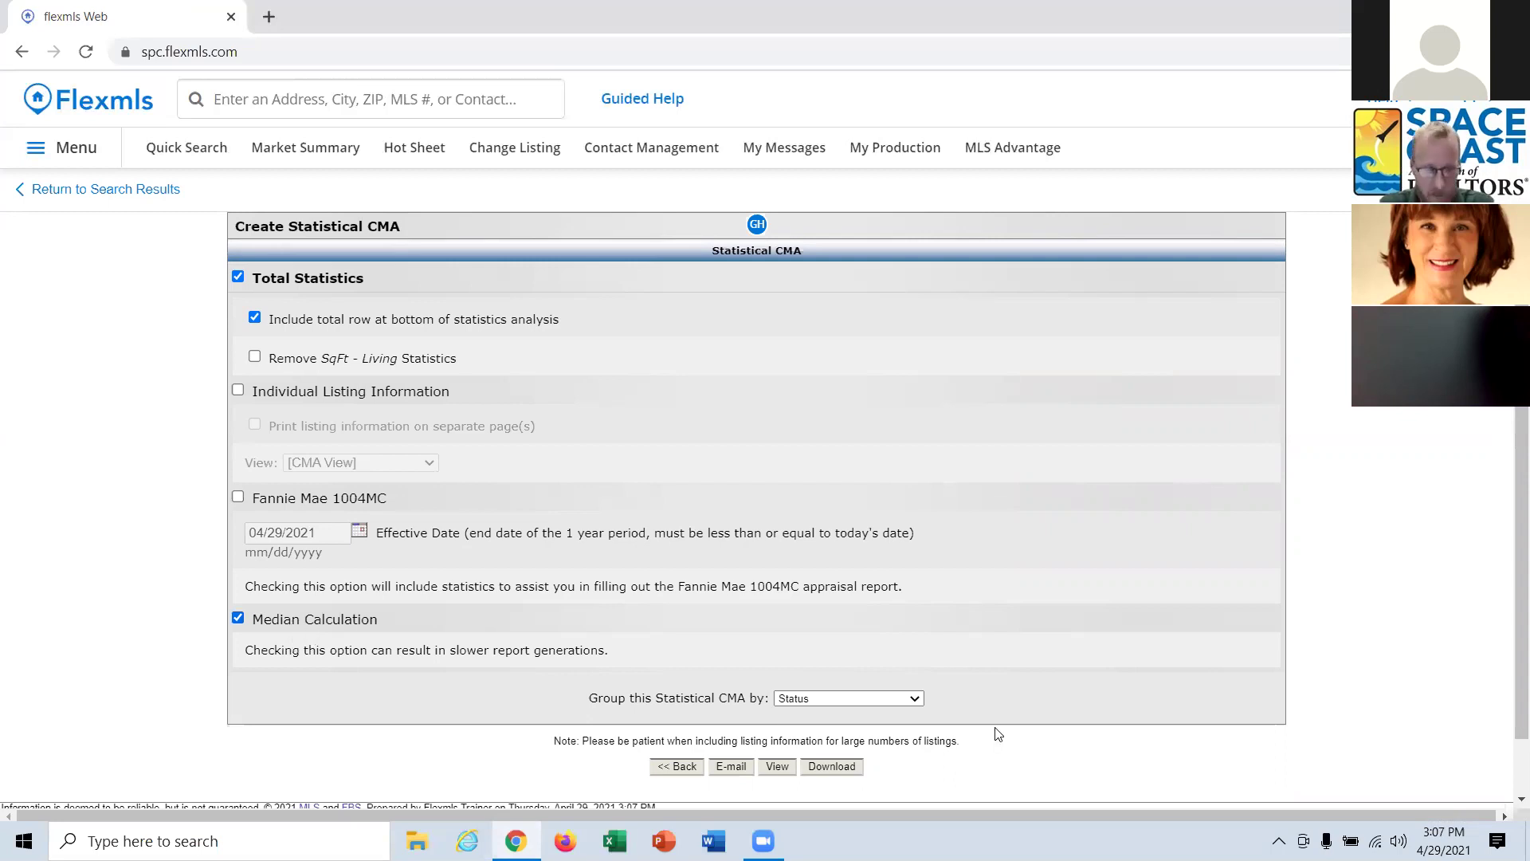
left_click(915, 699)
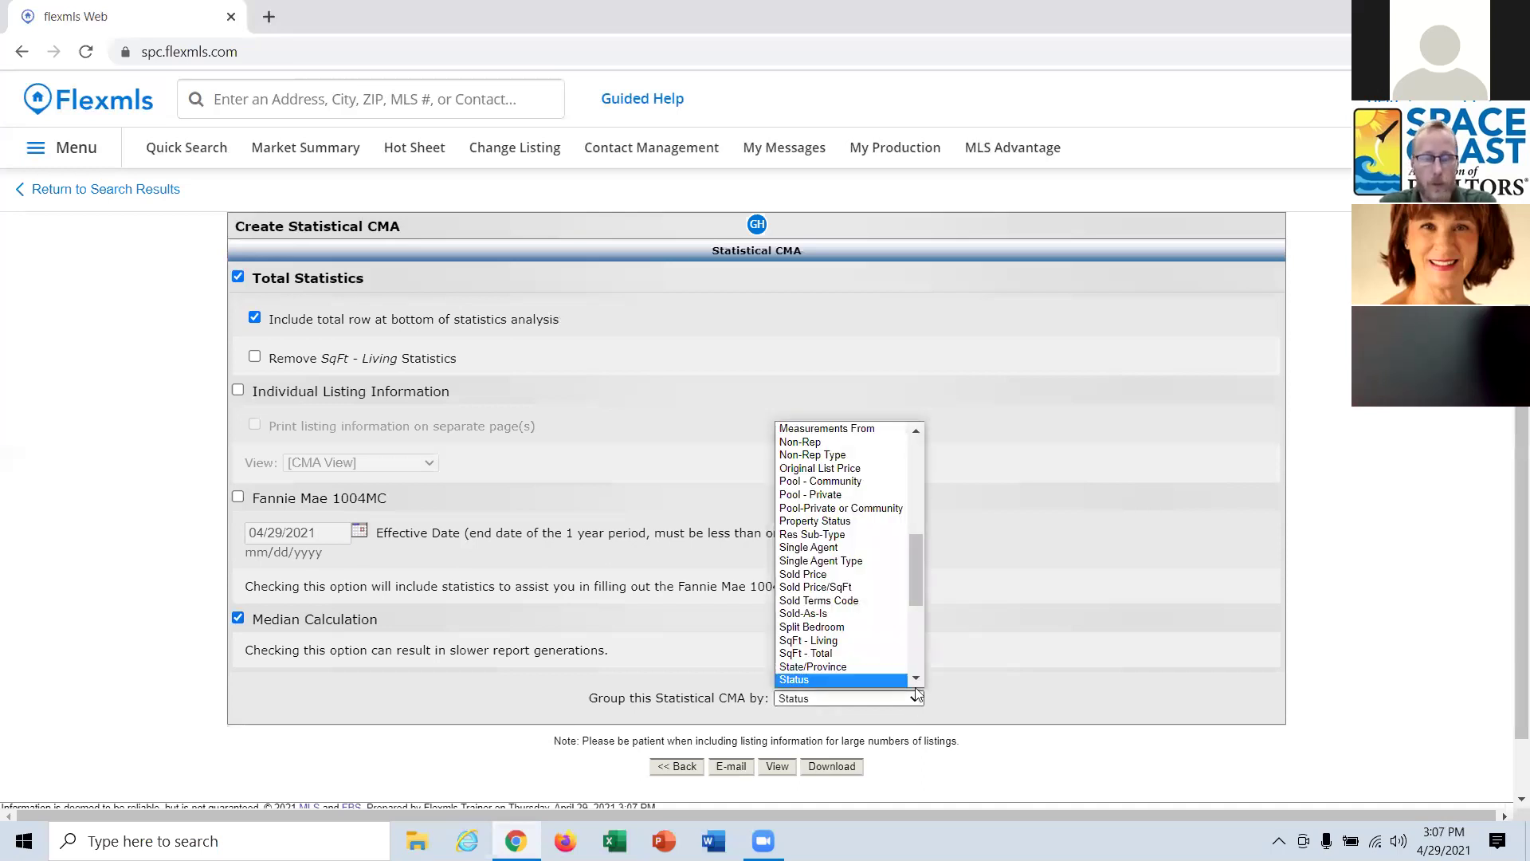
left_click_drag(915, 569, 939, 451)
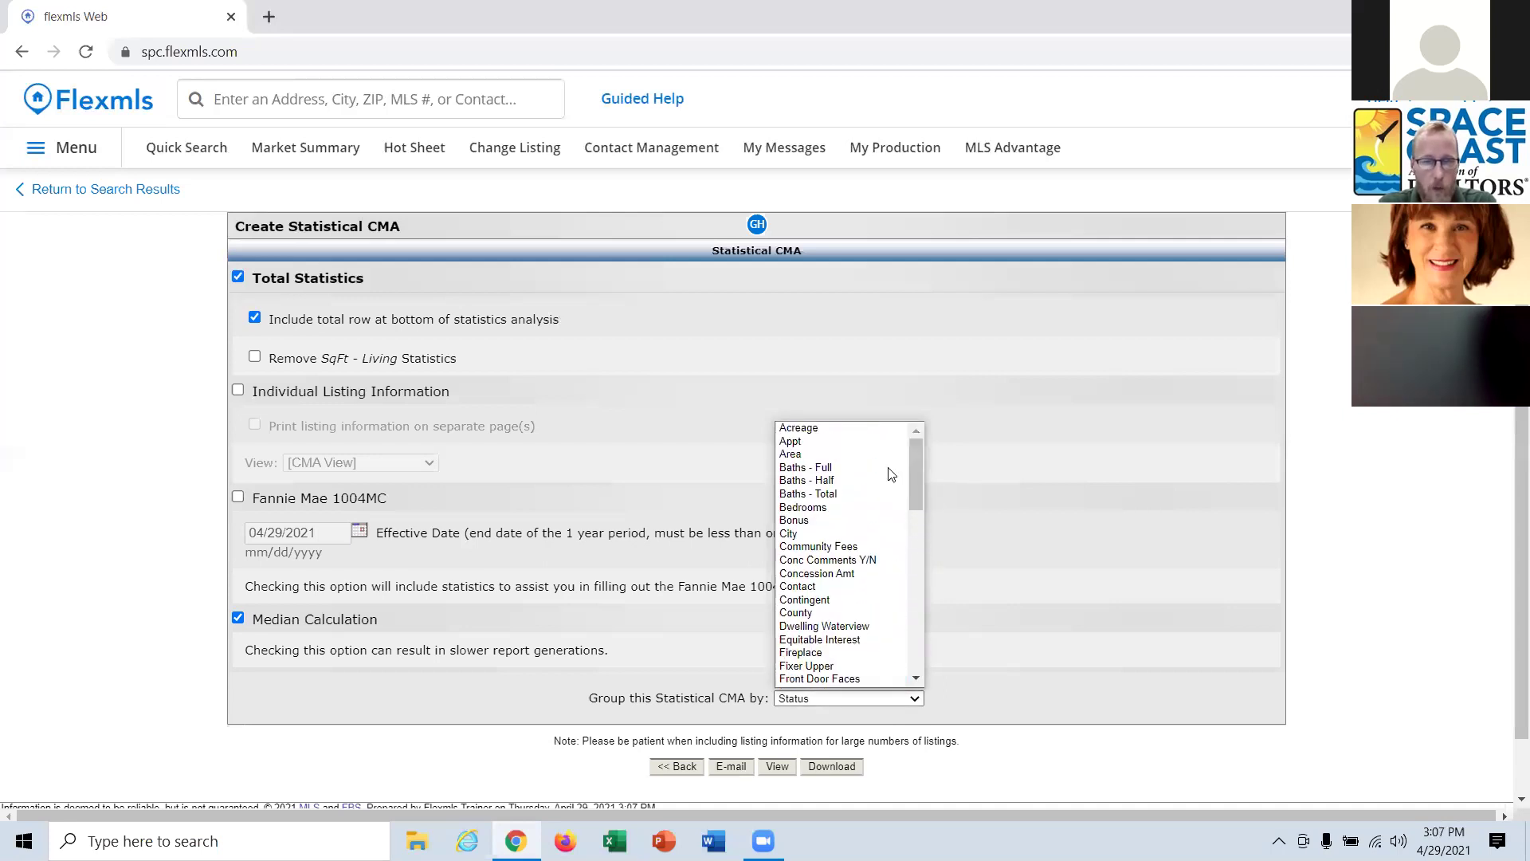
left_click(829, 508)
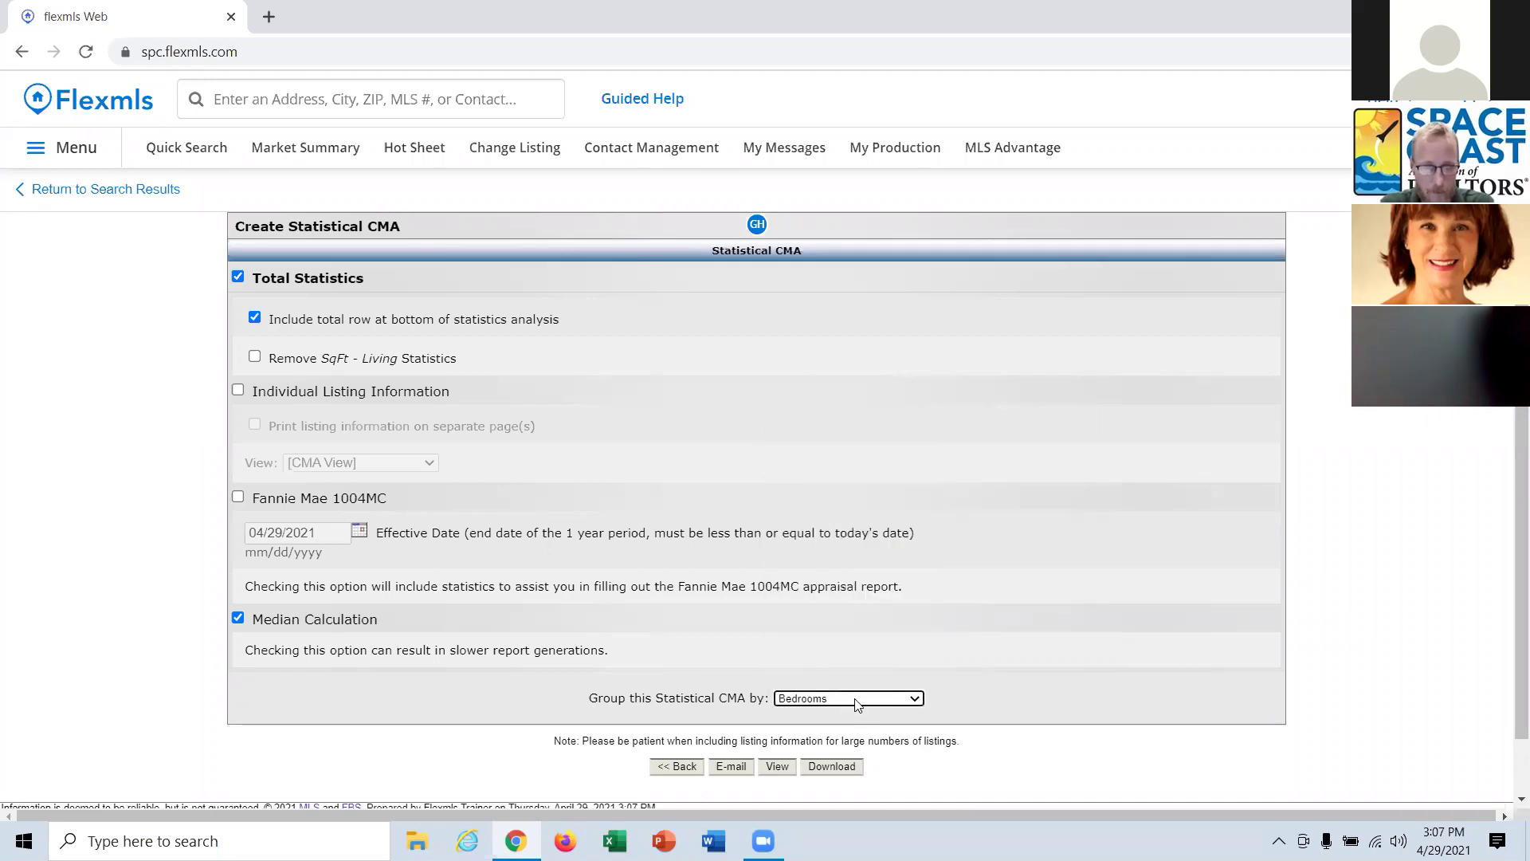
left_click(785, 769)
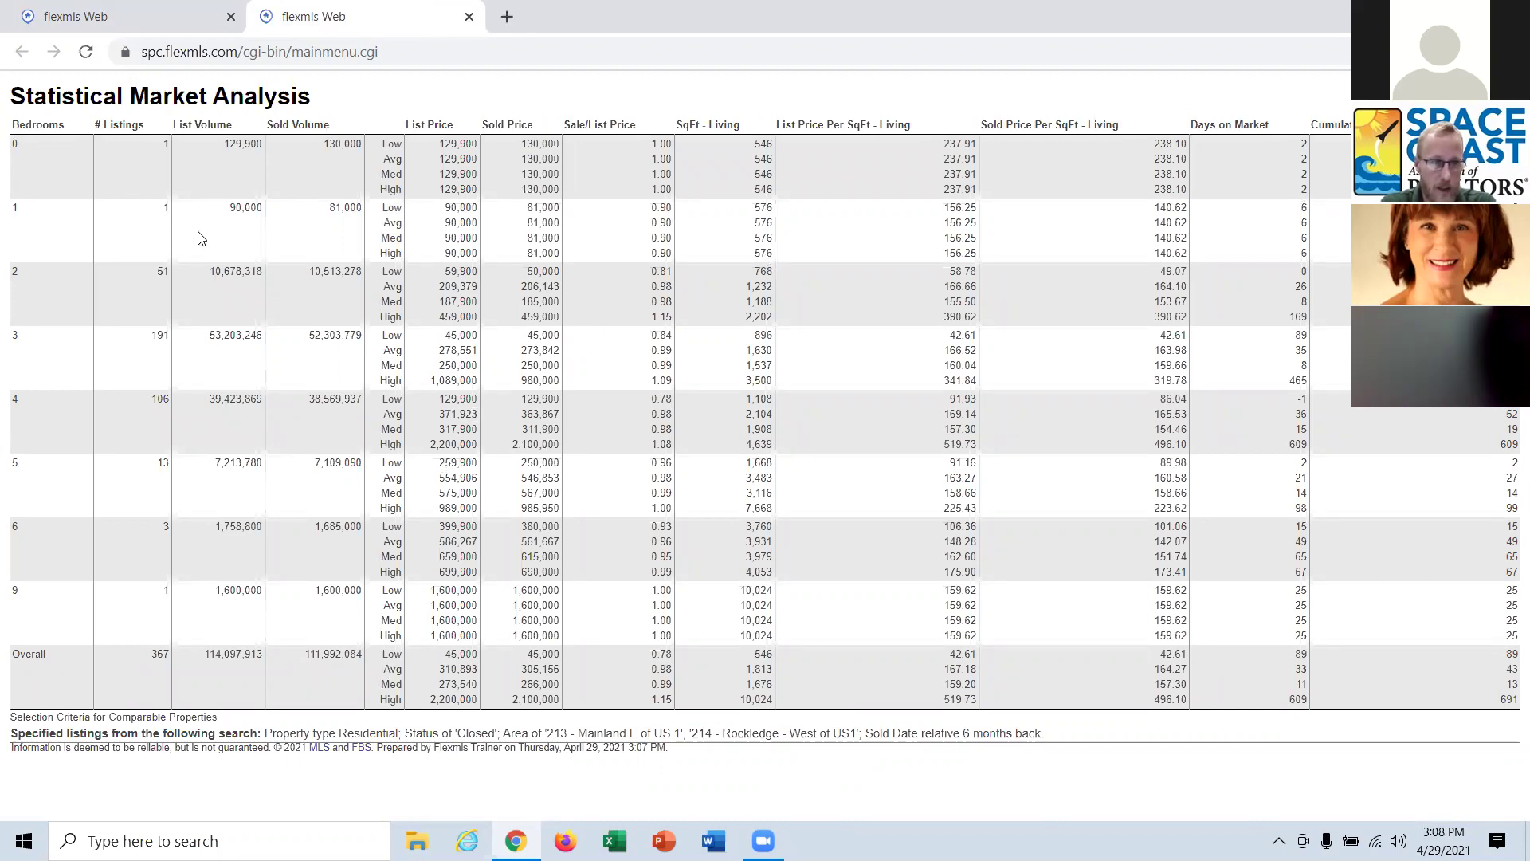
Close the bedrooms report and switch the Statistical CMA grouping to Subdivision/Condo Name.
left_click(469, 16)
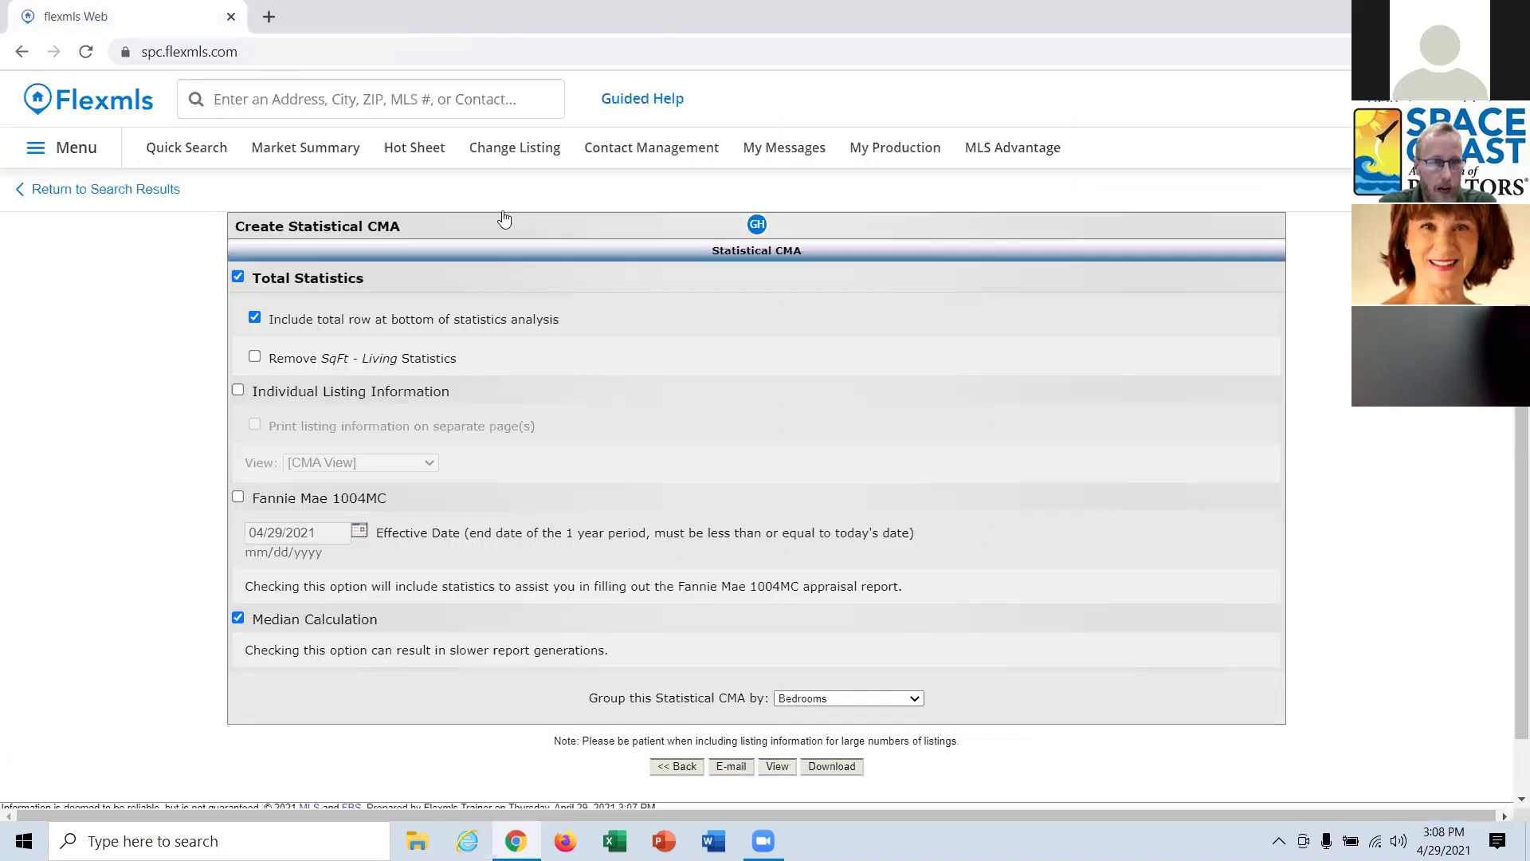
left_click(837, 700)
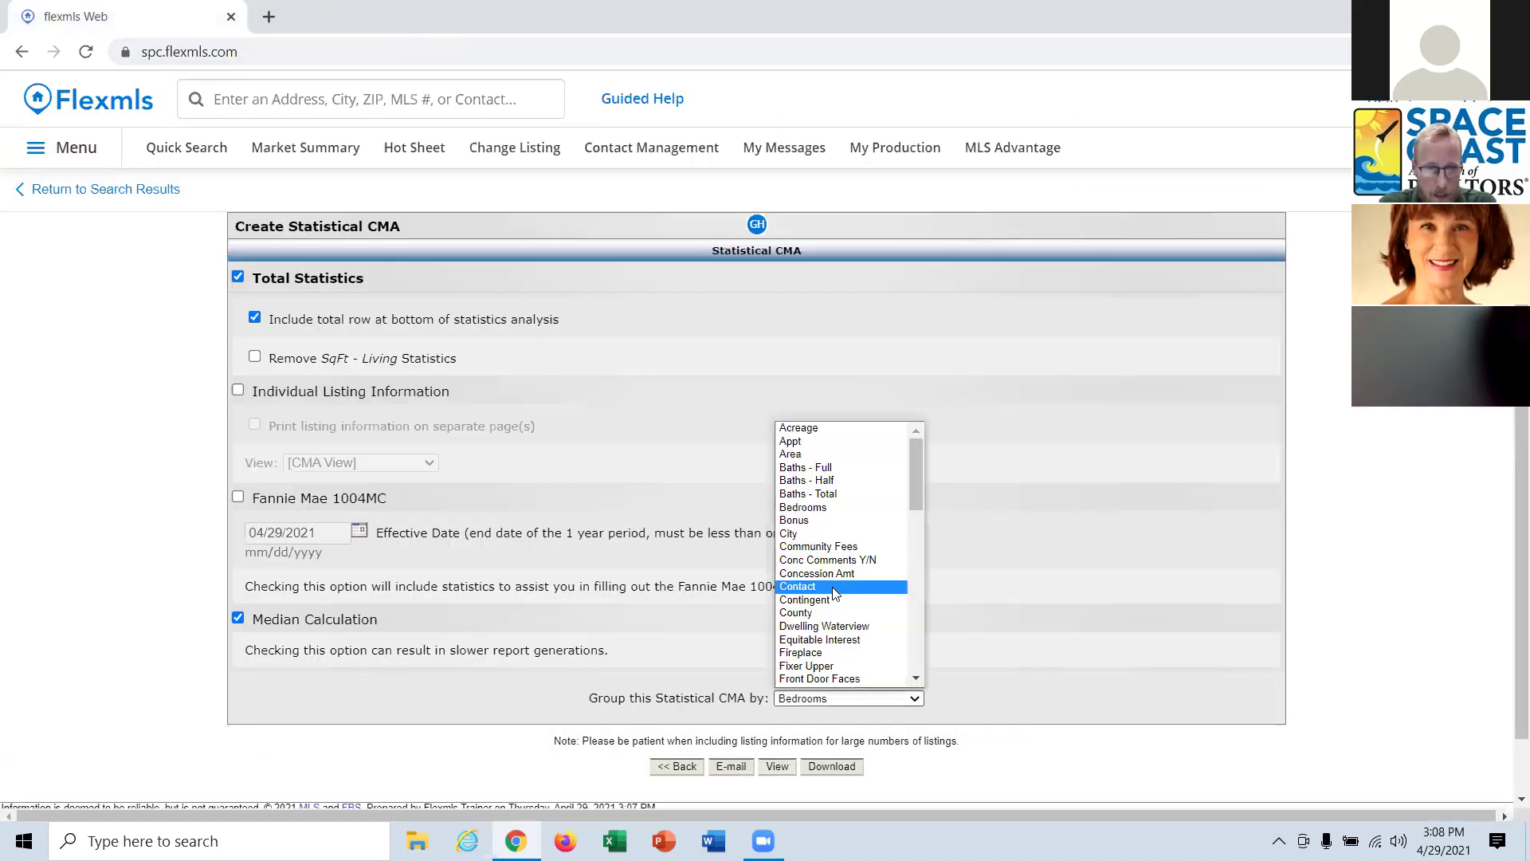
scroll(834, 567, "down", 5)
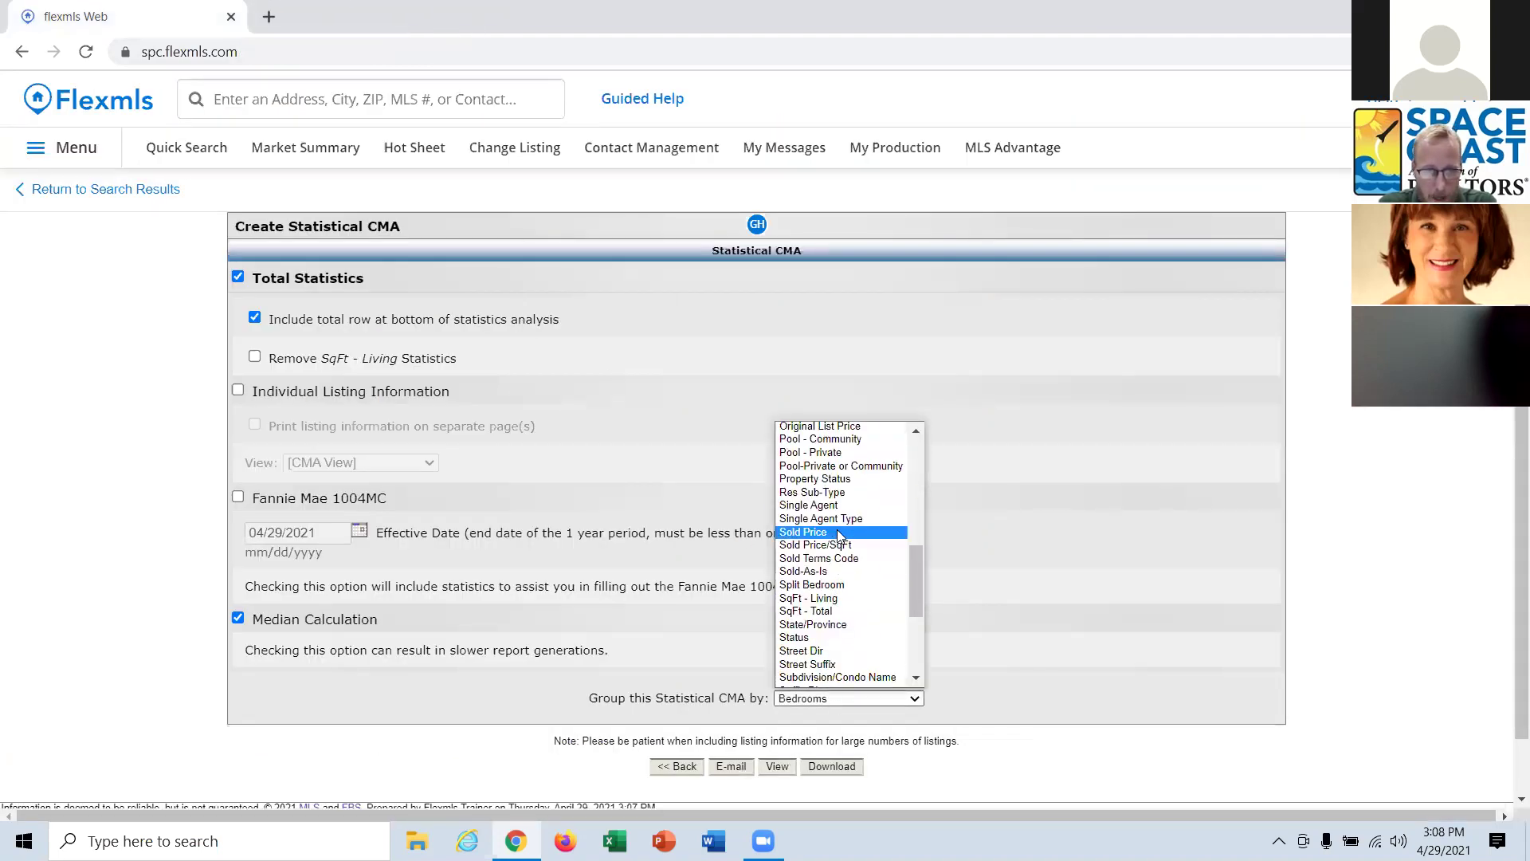
scroll(838, 536, "down", 5)
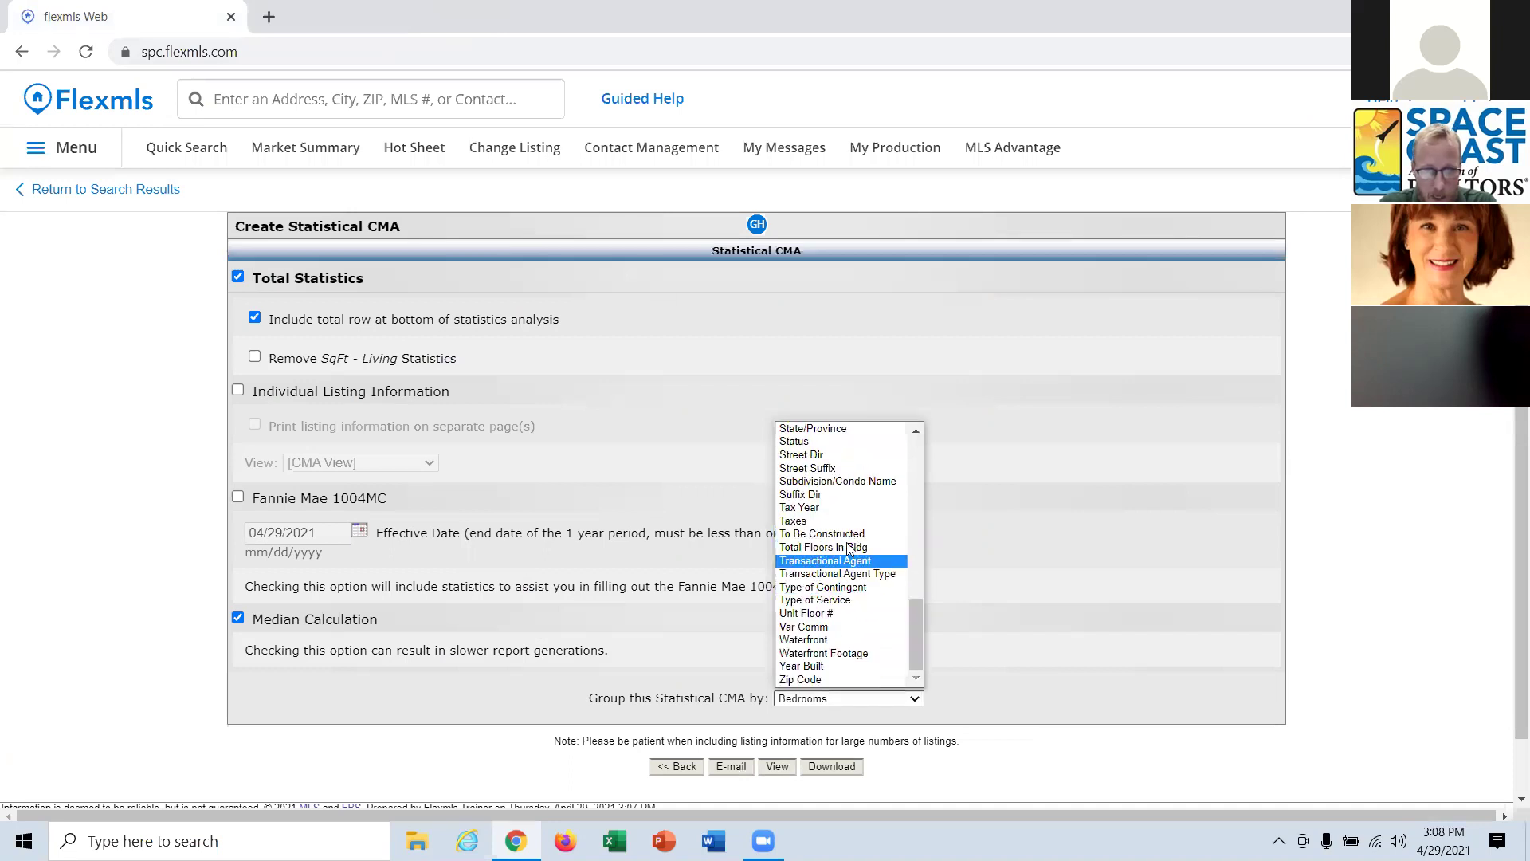
left_click(853, 483)
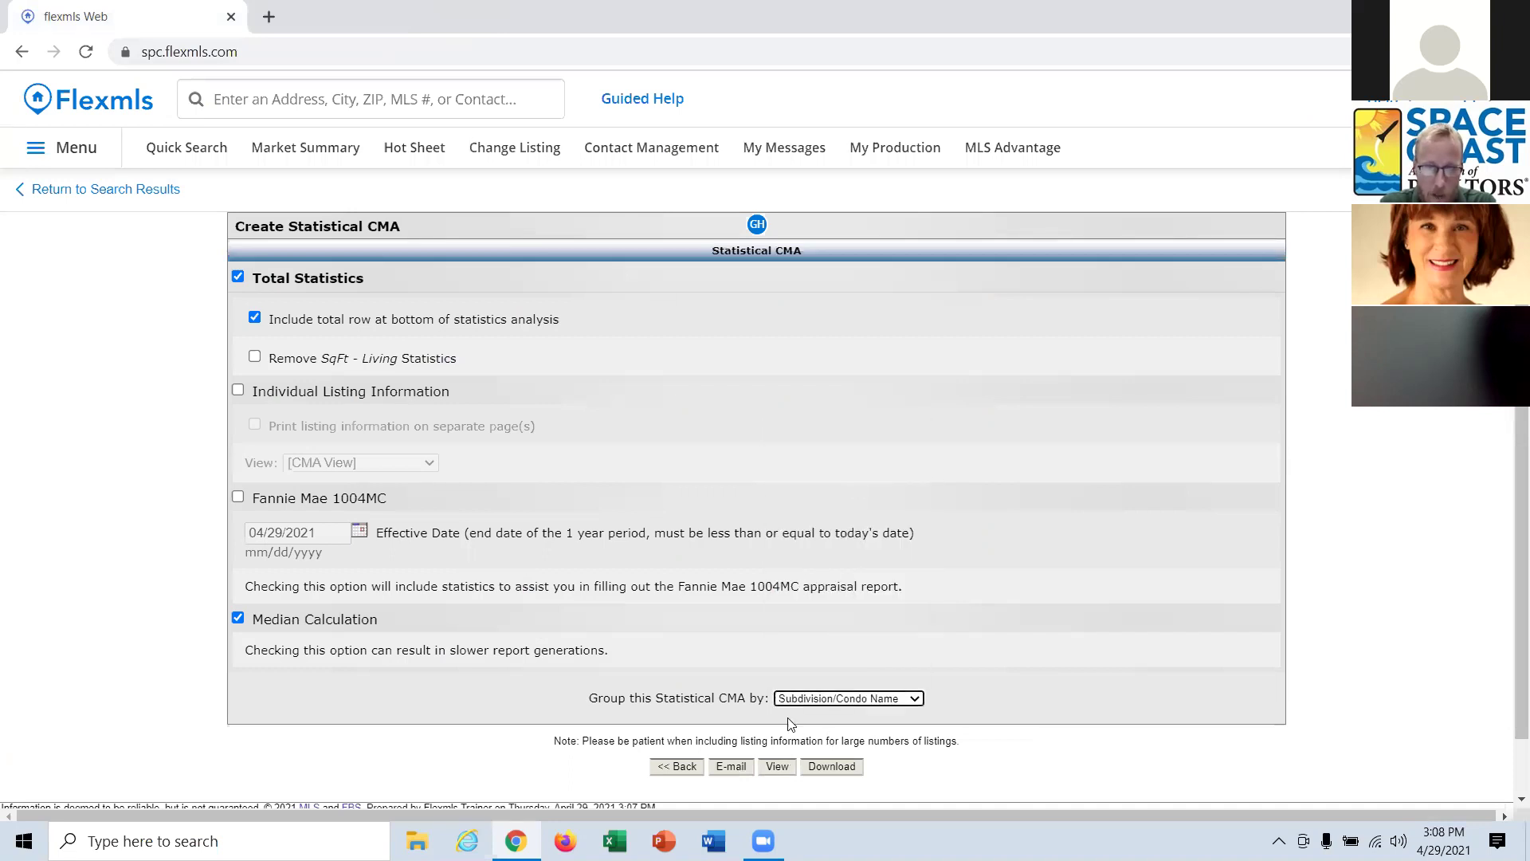
Generate the subdivision-grouped report and review it, e.g. Casa Loma Subd with 6 sales.
left_click(781, 769)
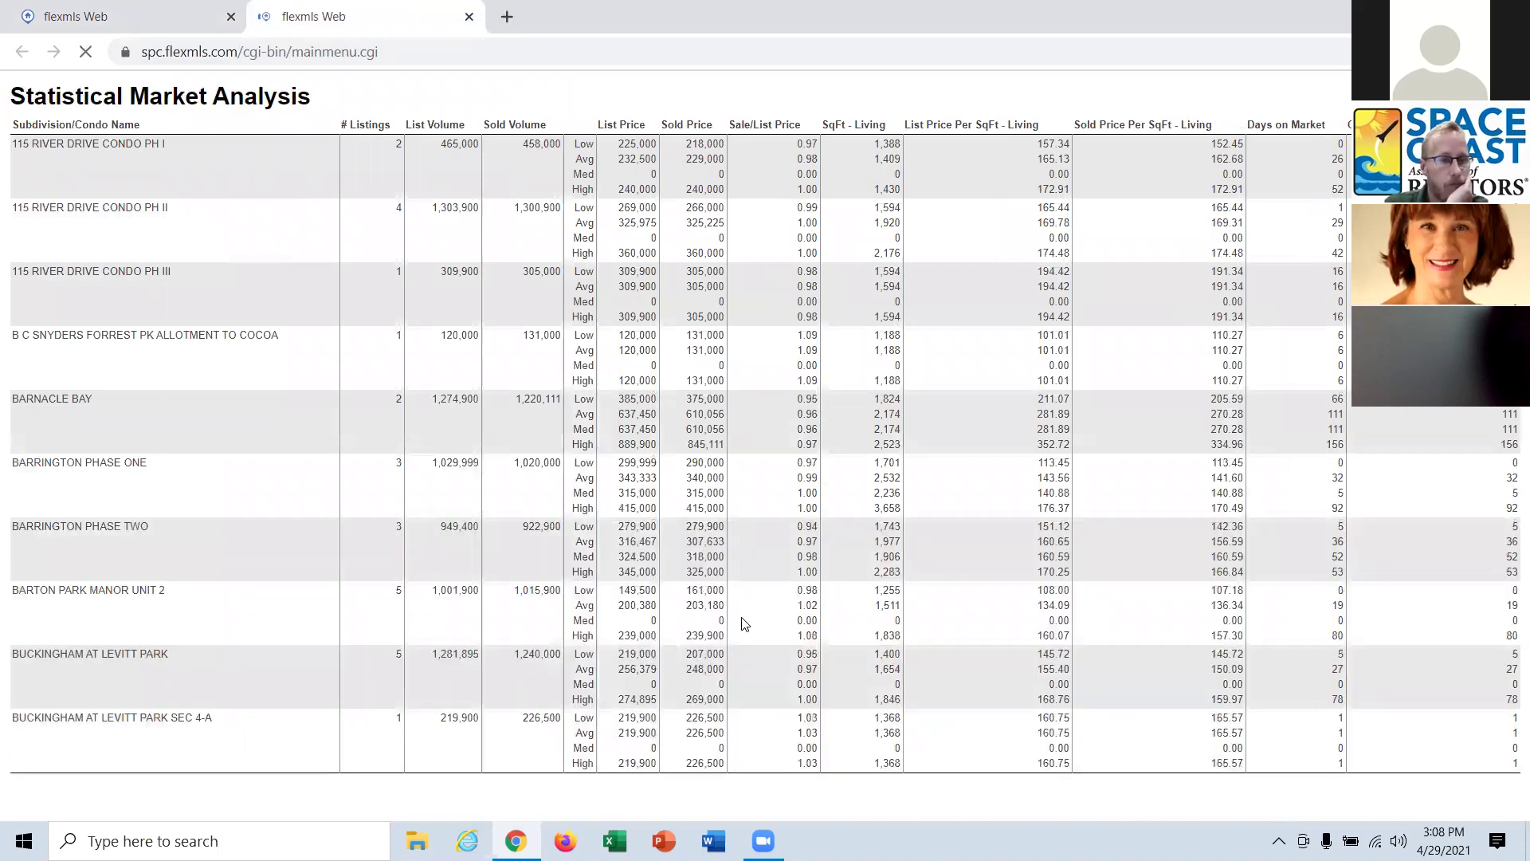
scroll(747, 626, "down", 1)
scroll(747, 625, "down", 5)
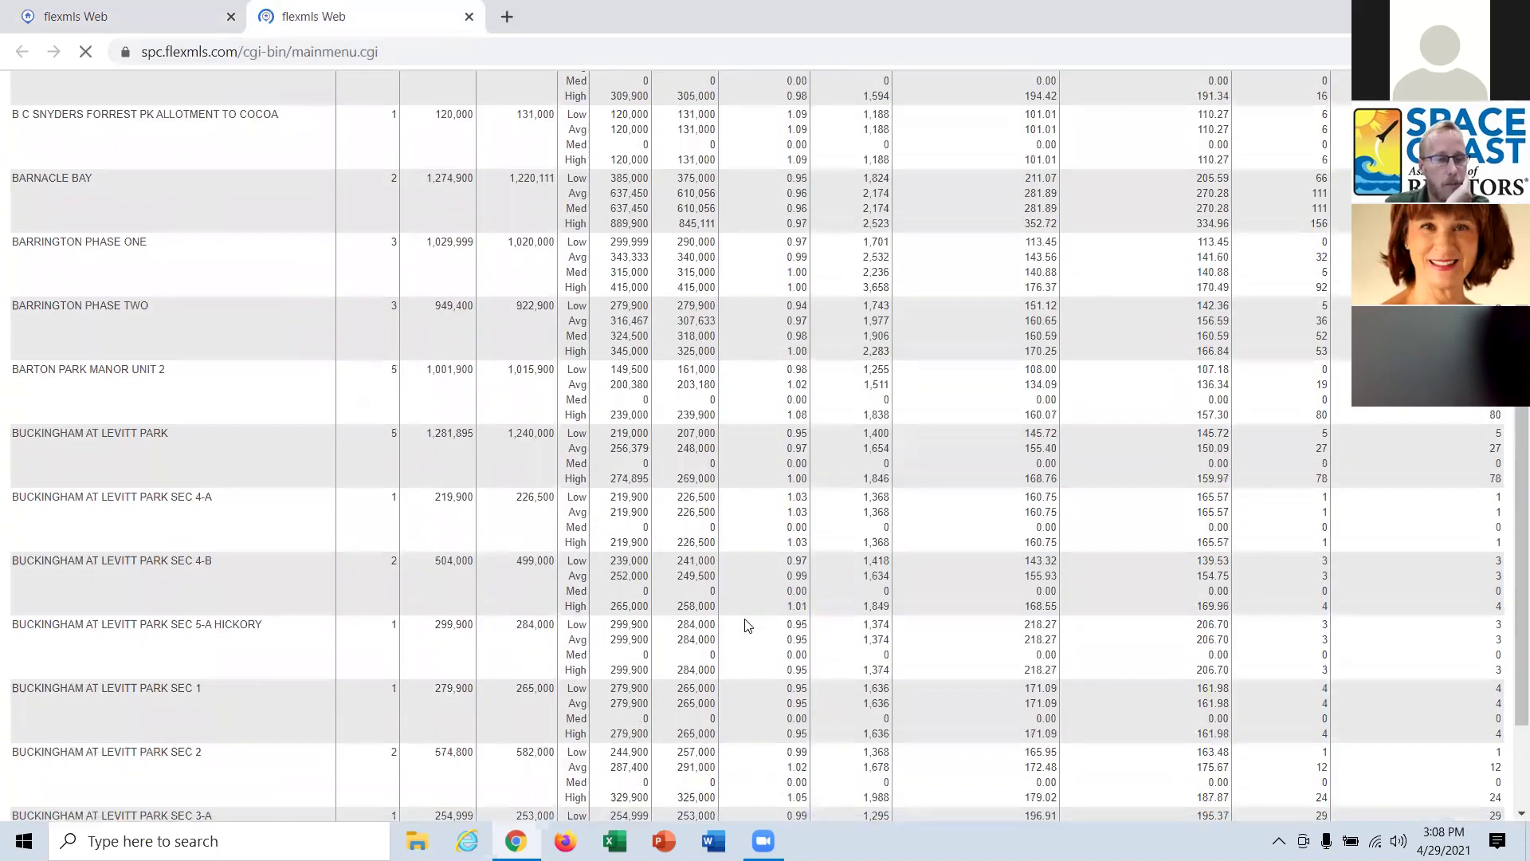
scroll(747, 625, "down", 1)
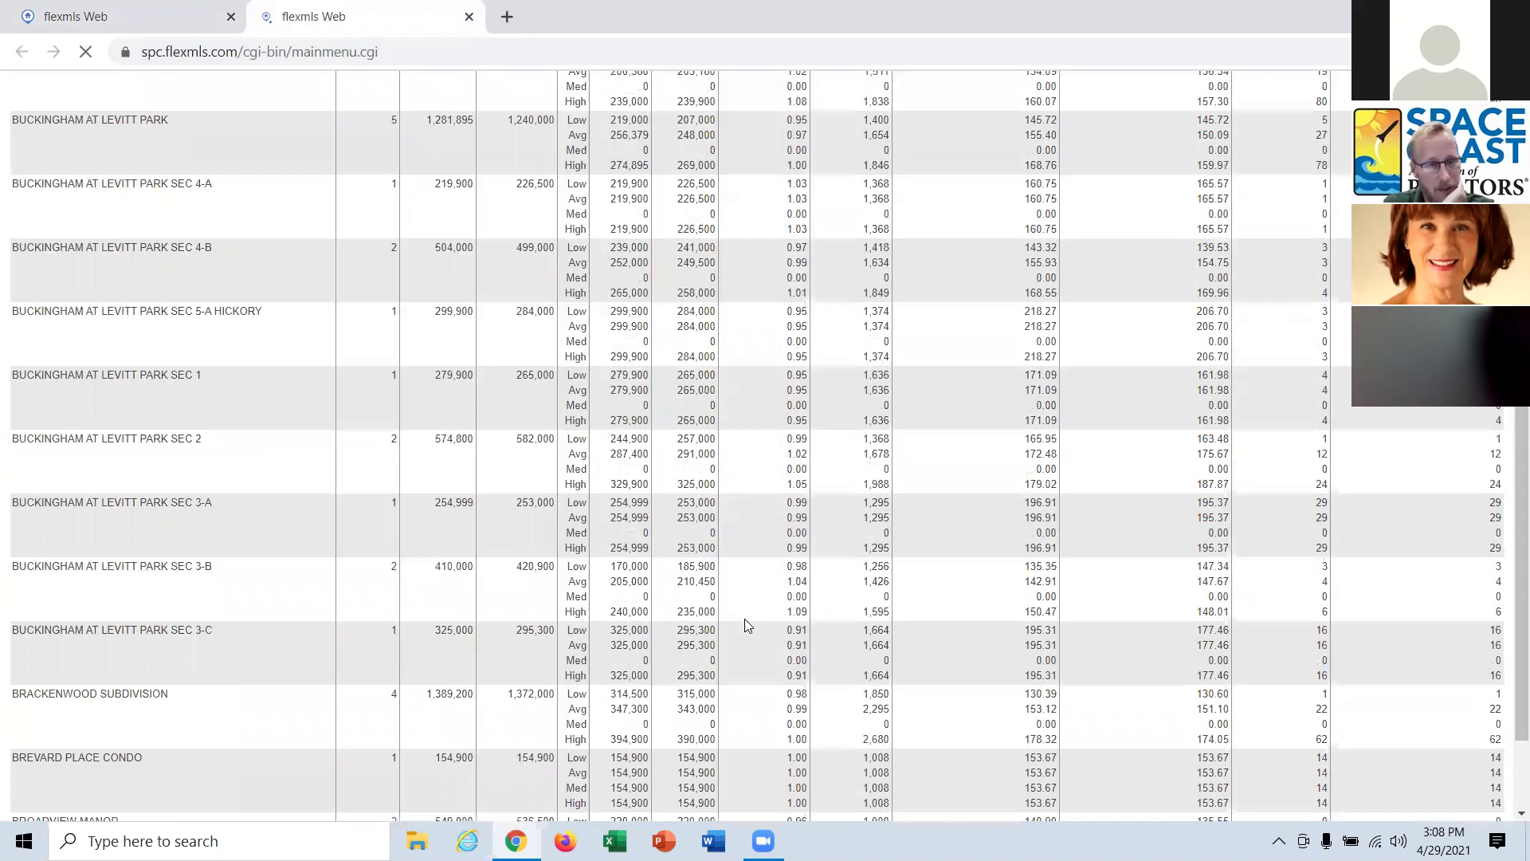
scroll(746, 622, "down", 1)
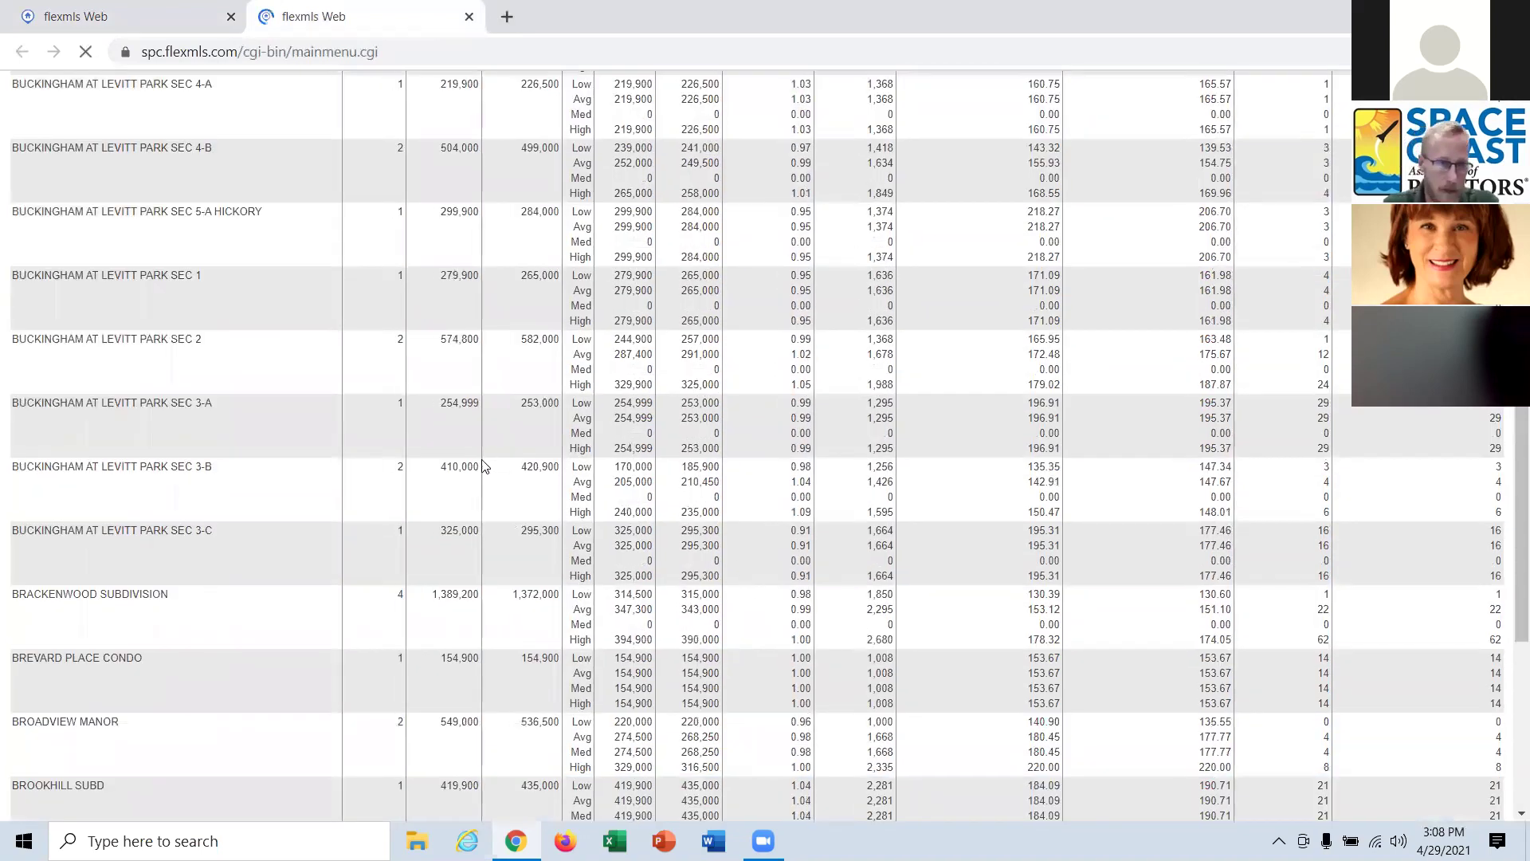
scroll(539, 534, "down", 4)
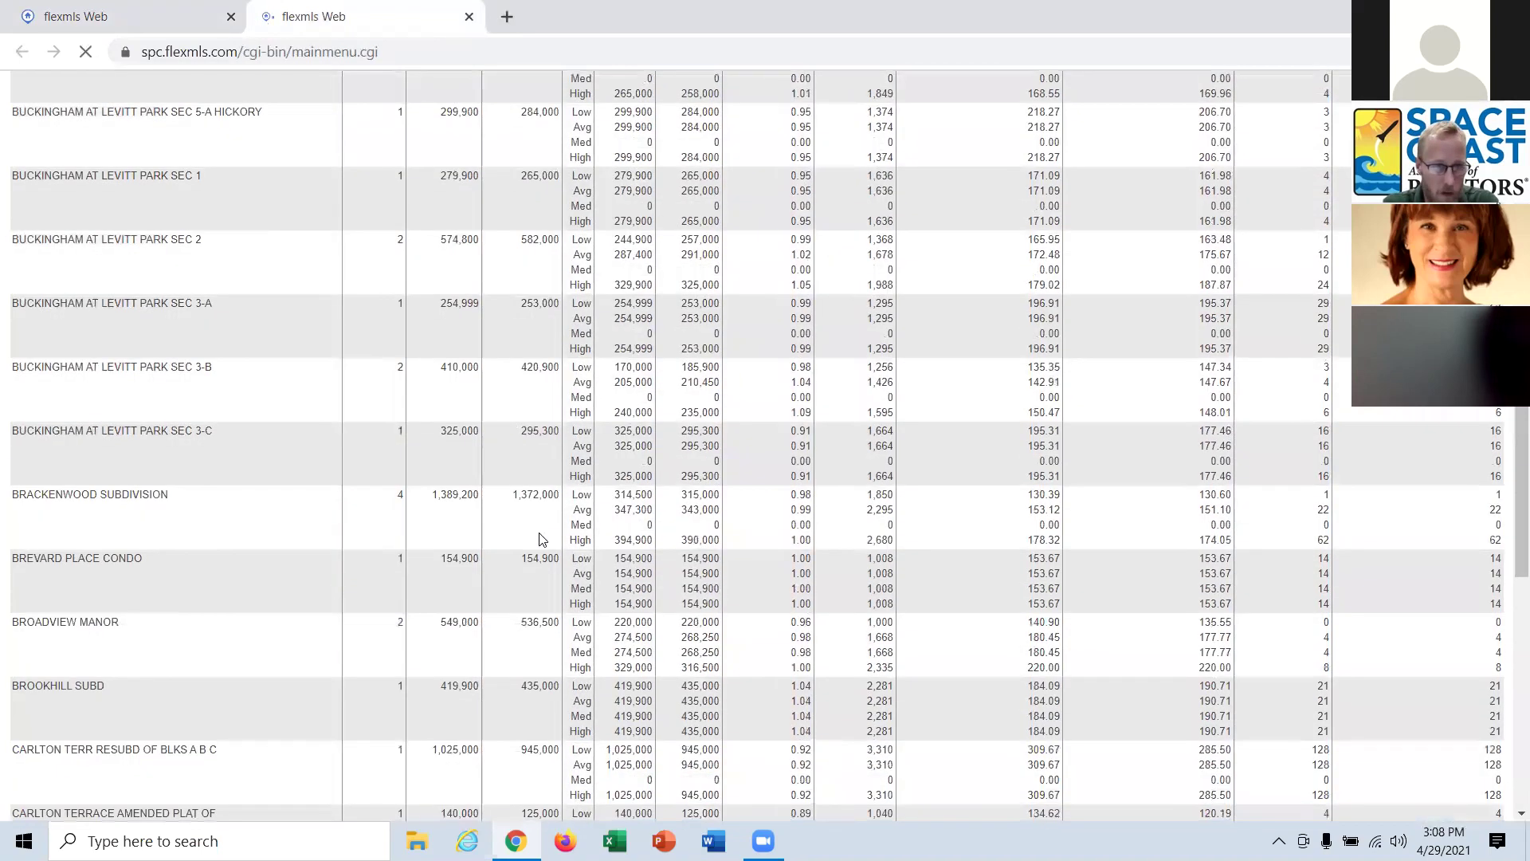
scroll(540, 538, "down", 1)
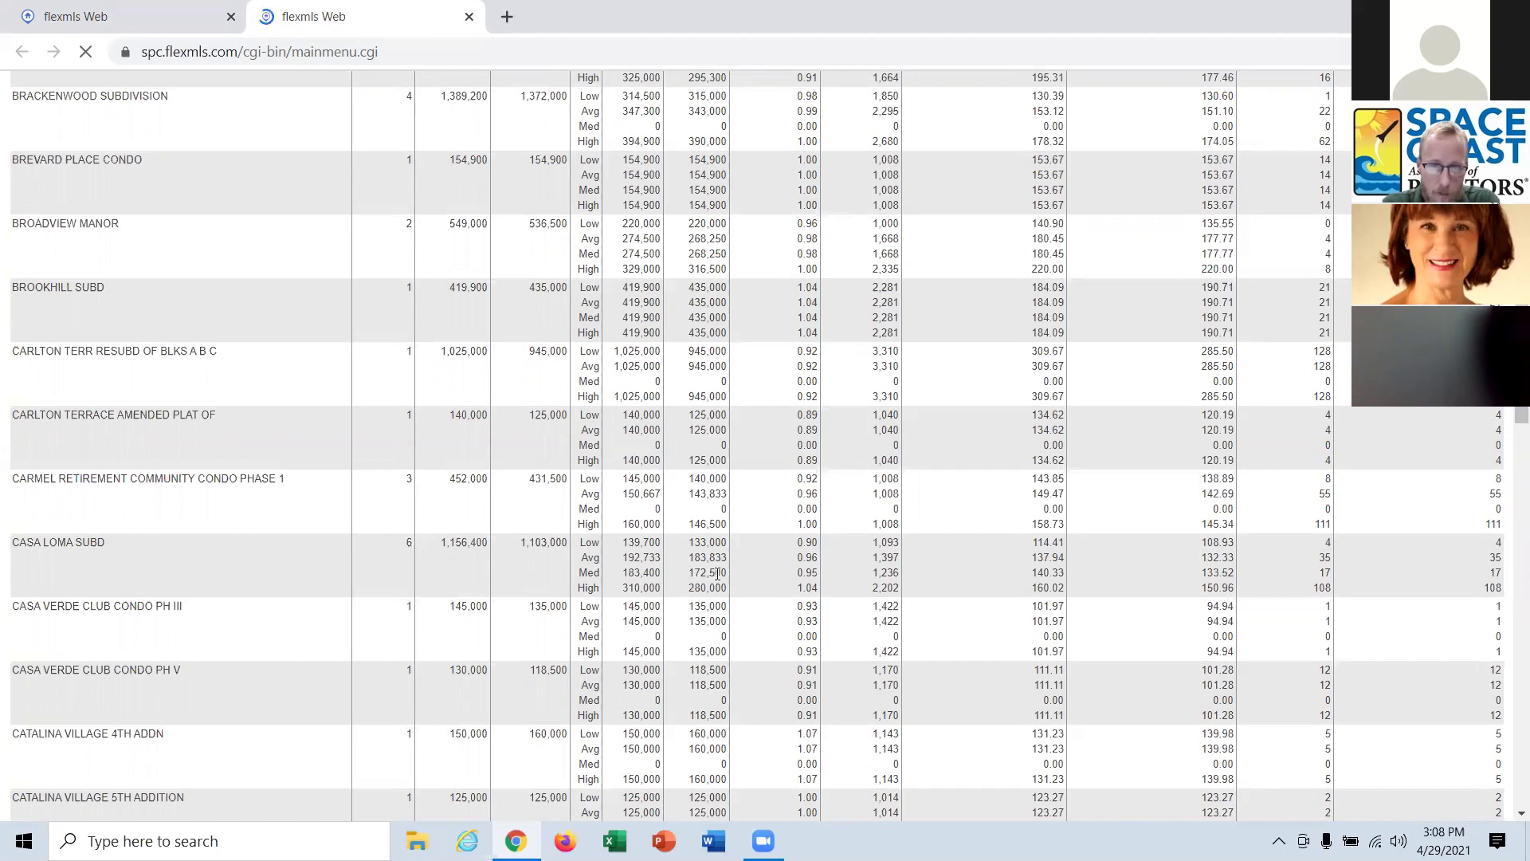
scroll(734, 532, "up", 15)
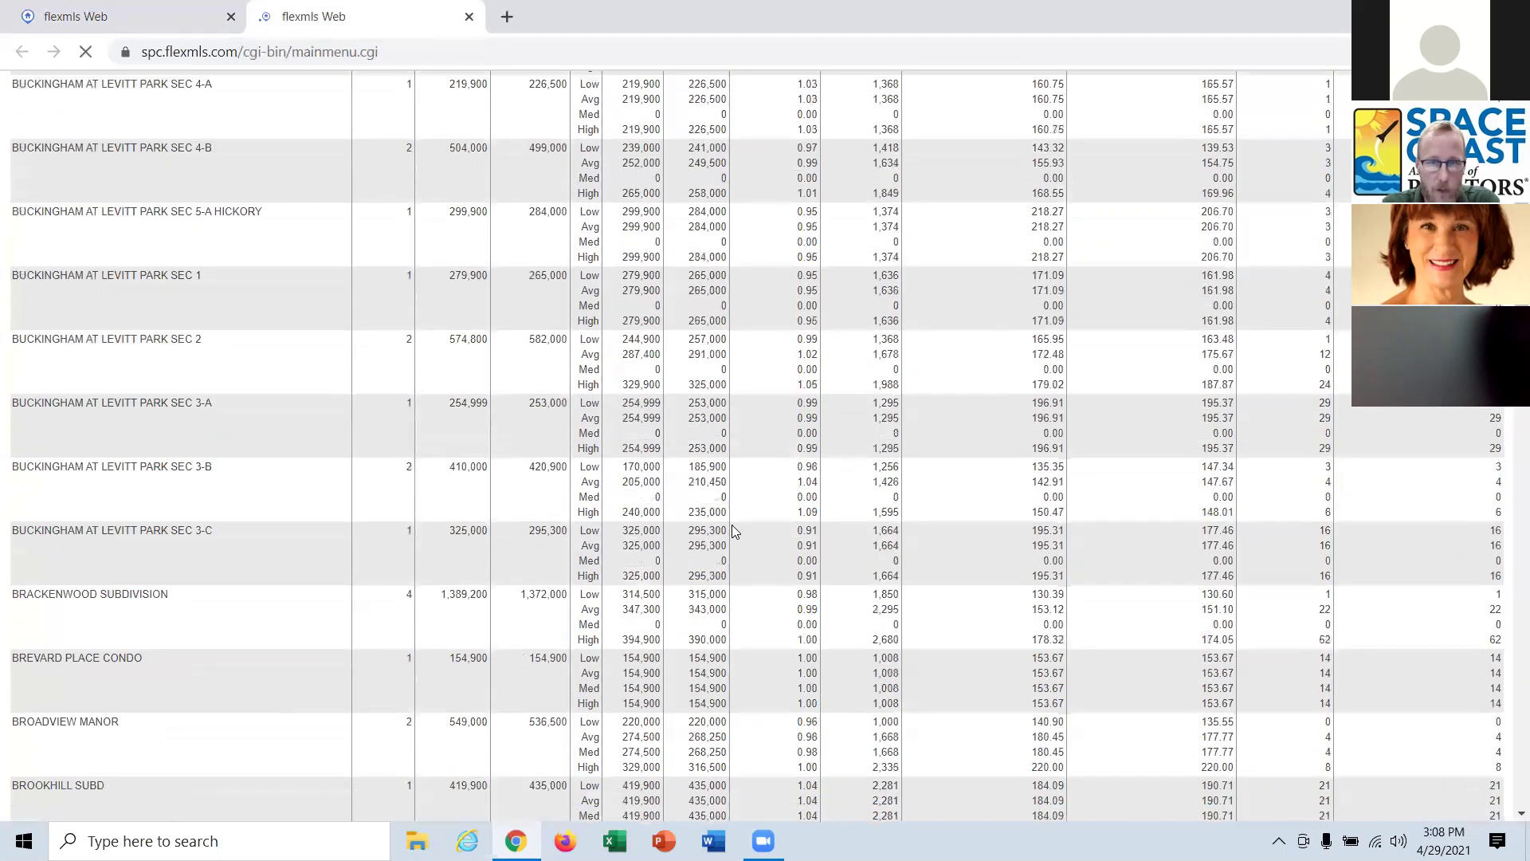
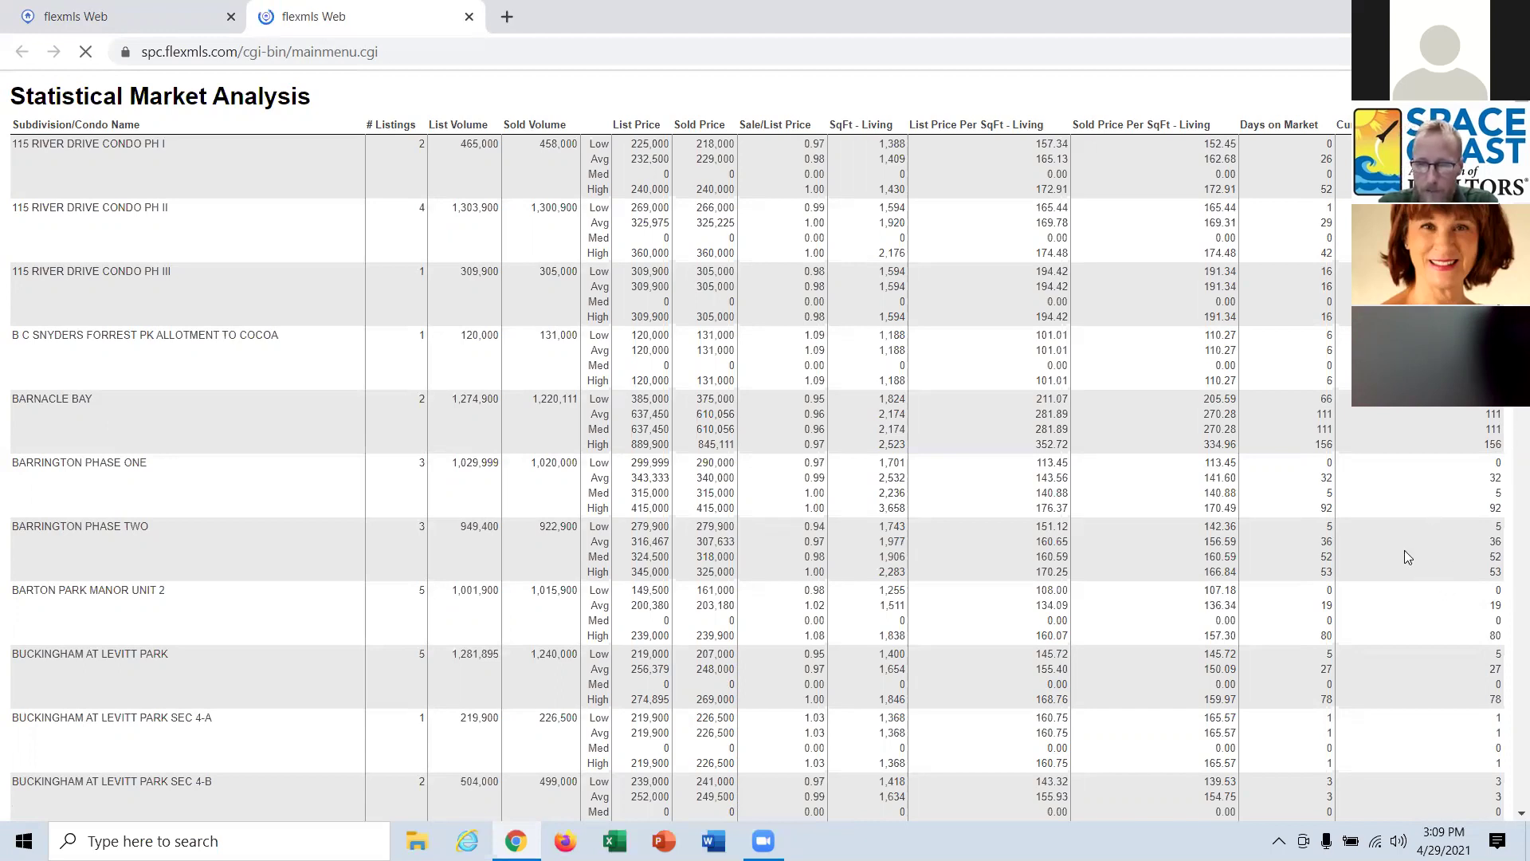
Scroll through the subdivision-grouped Statistical Market Analysis table, then close its report tab.
scroll(675, 661, "down", 1)
scroll(675, 666, "down", 9)
scroll(675, 667, "down", 5)
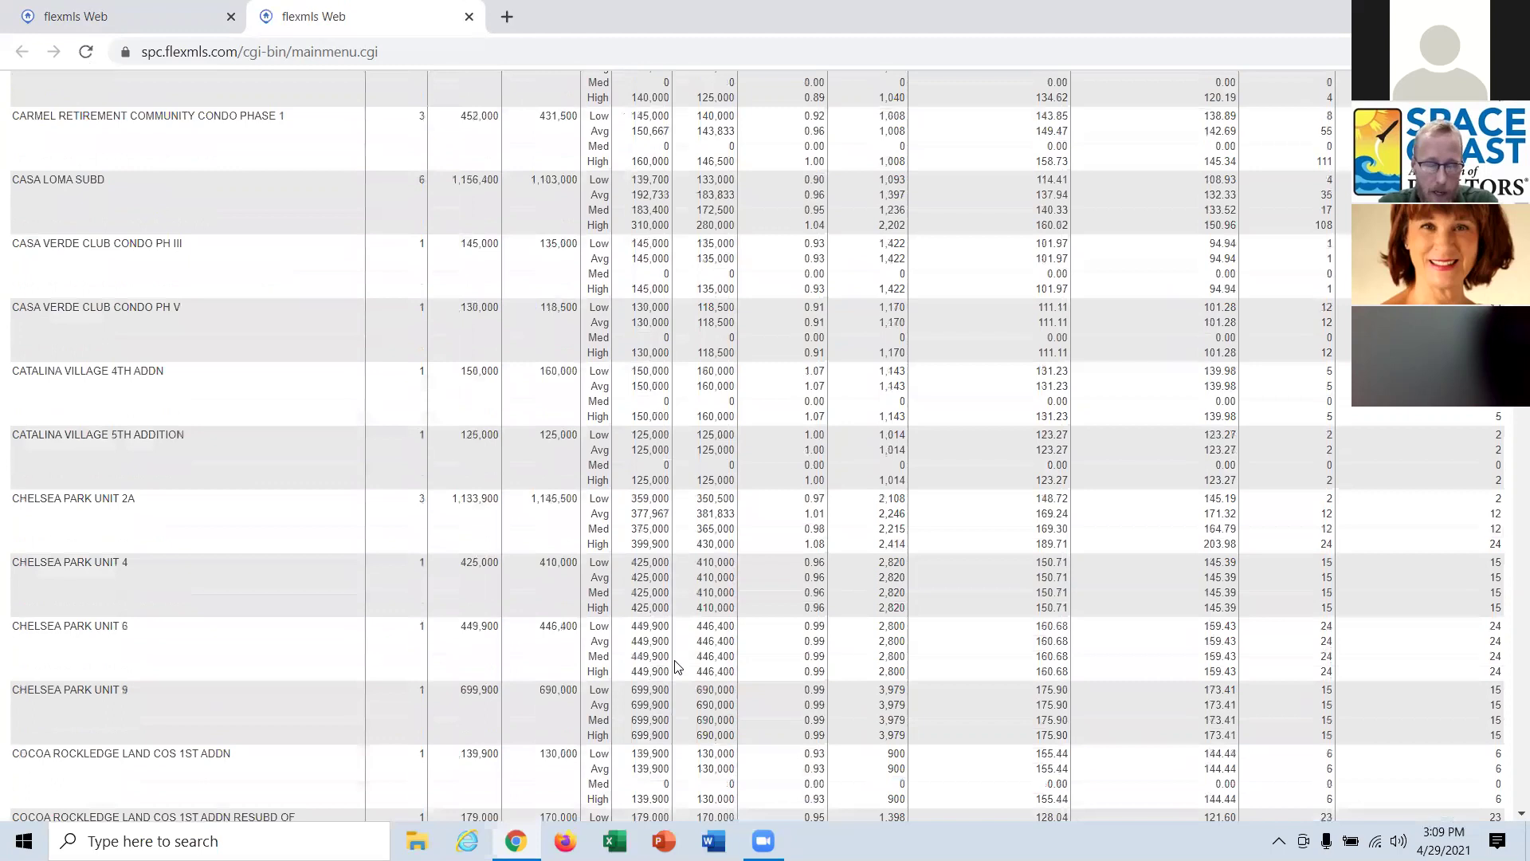
scroll(675, 667, "down", 2)
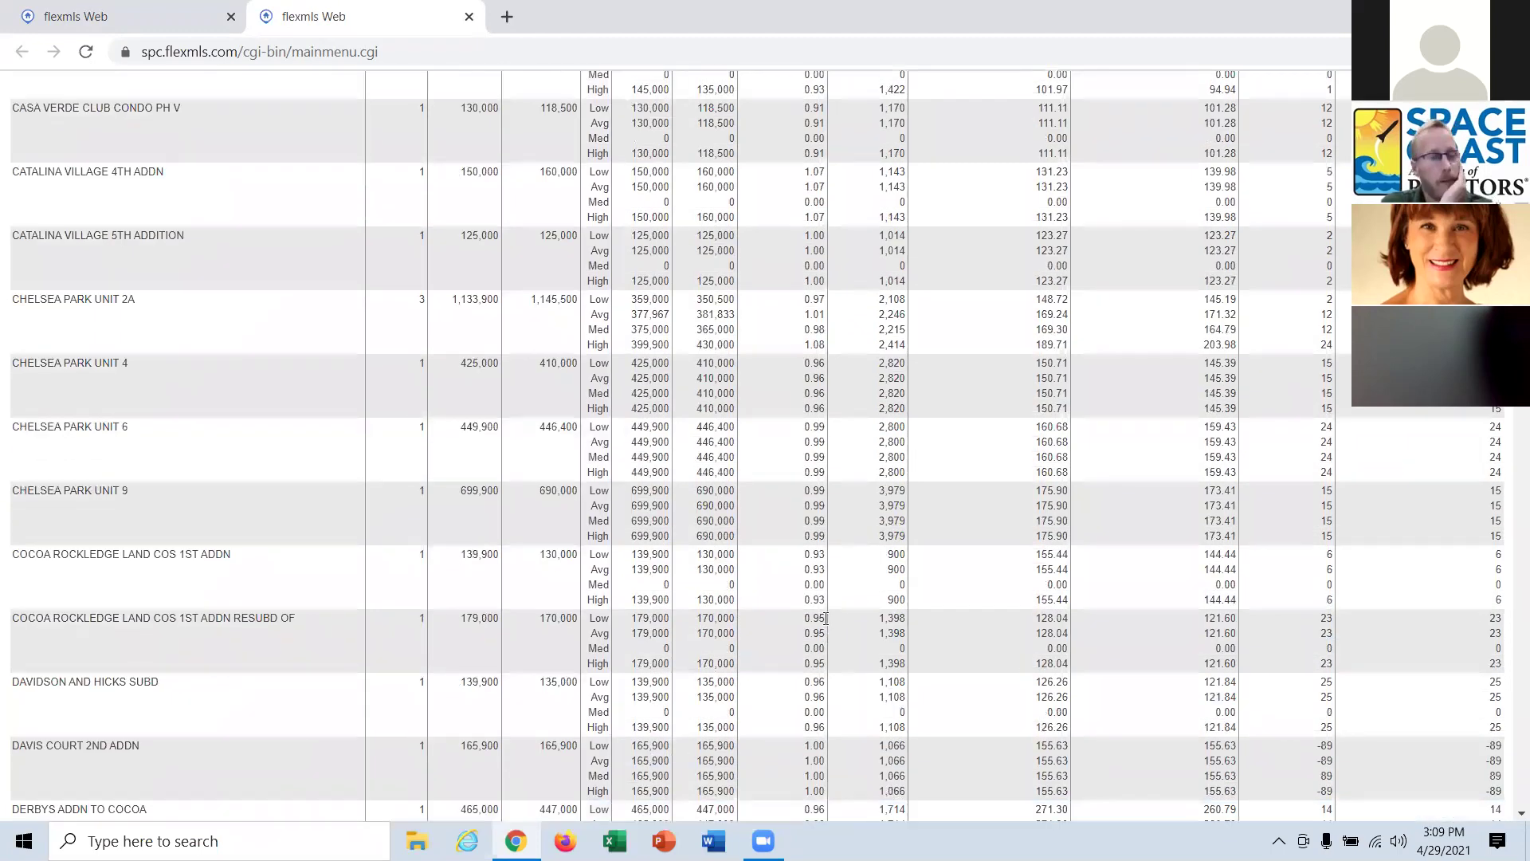
scroll(823, 617, "down", 2)
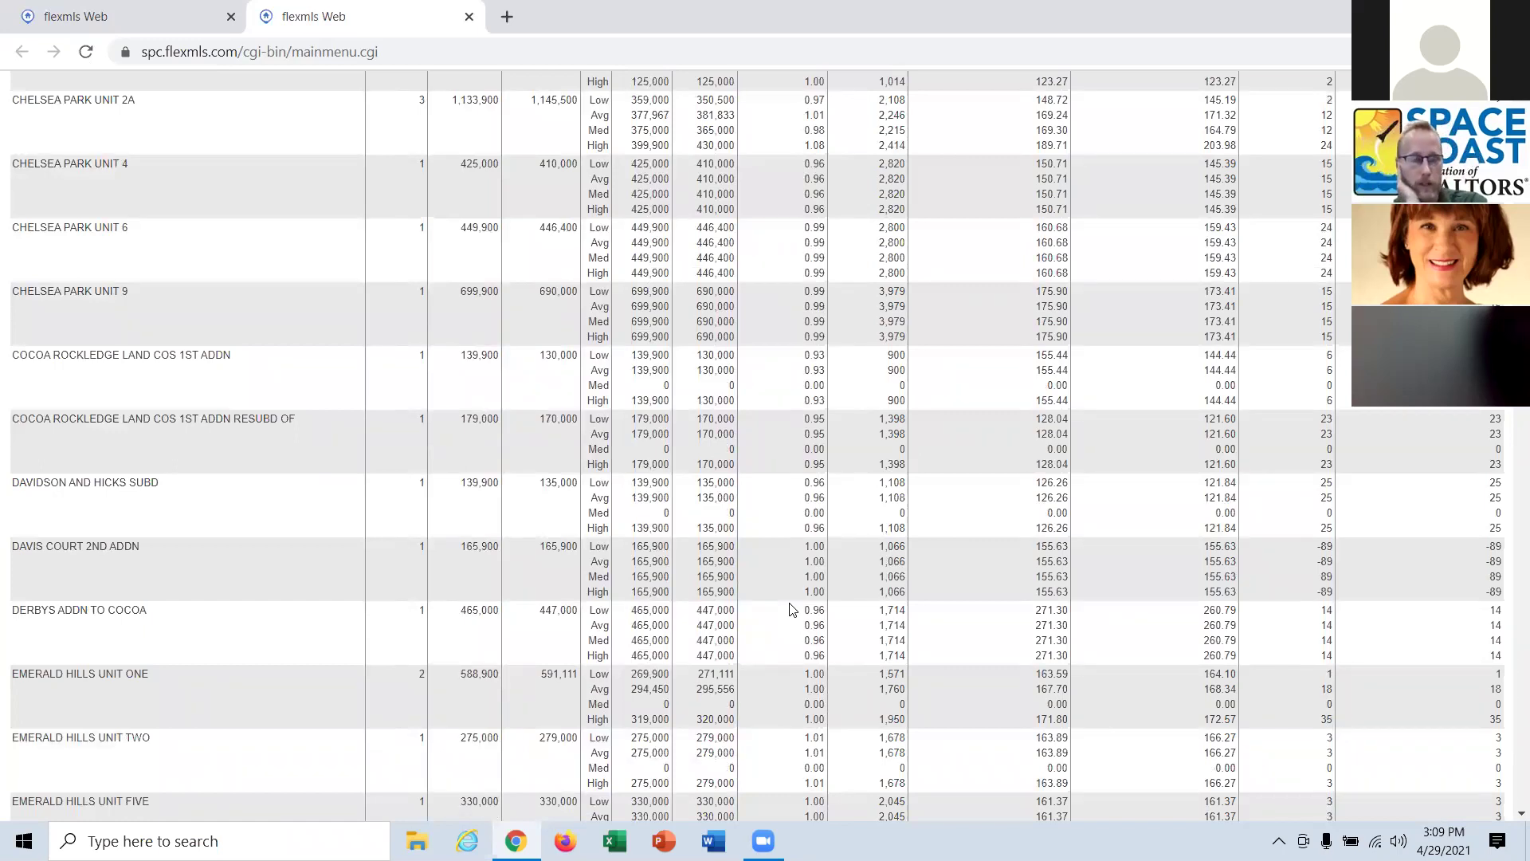
scroll(786, 600, "down", 3)
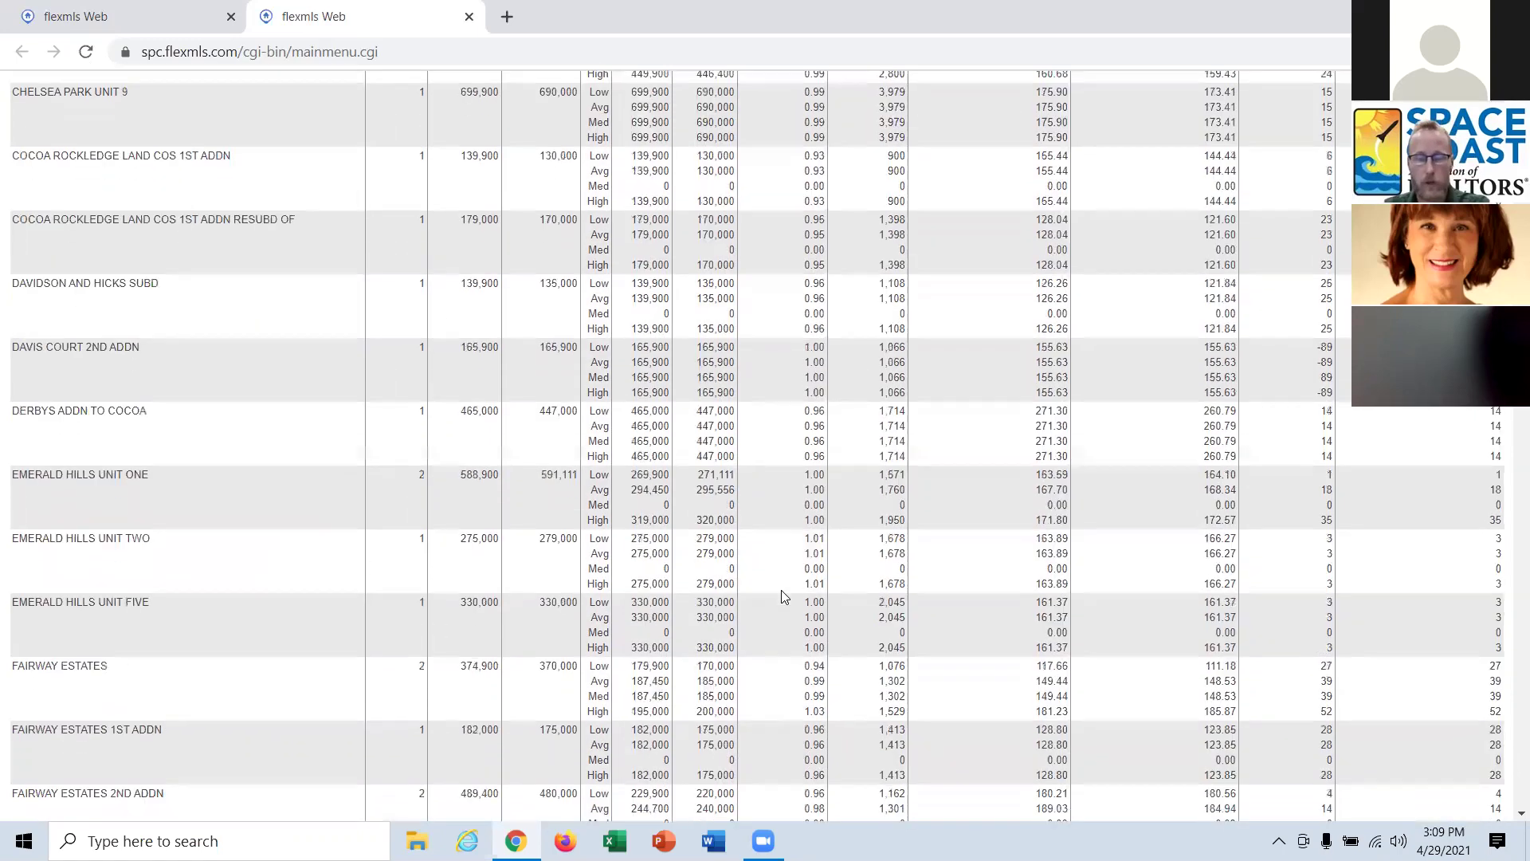
scroll(786, 597, "down", 3)
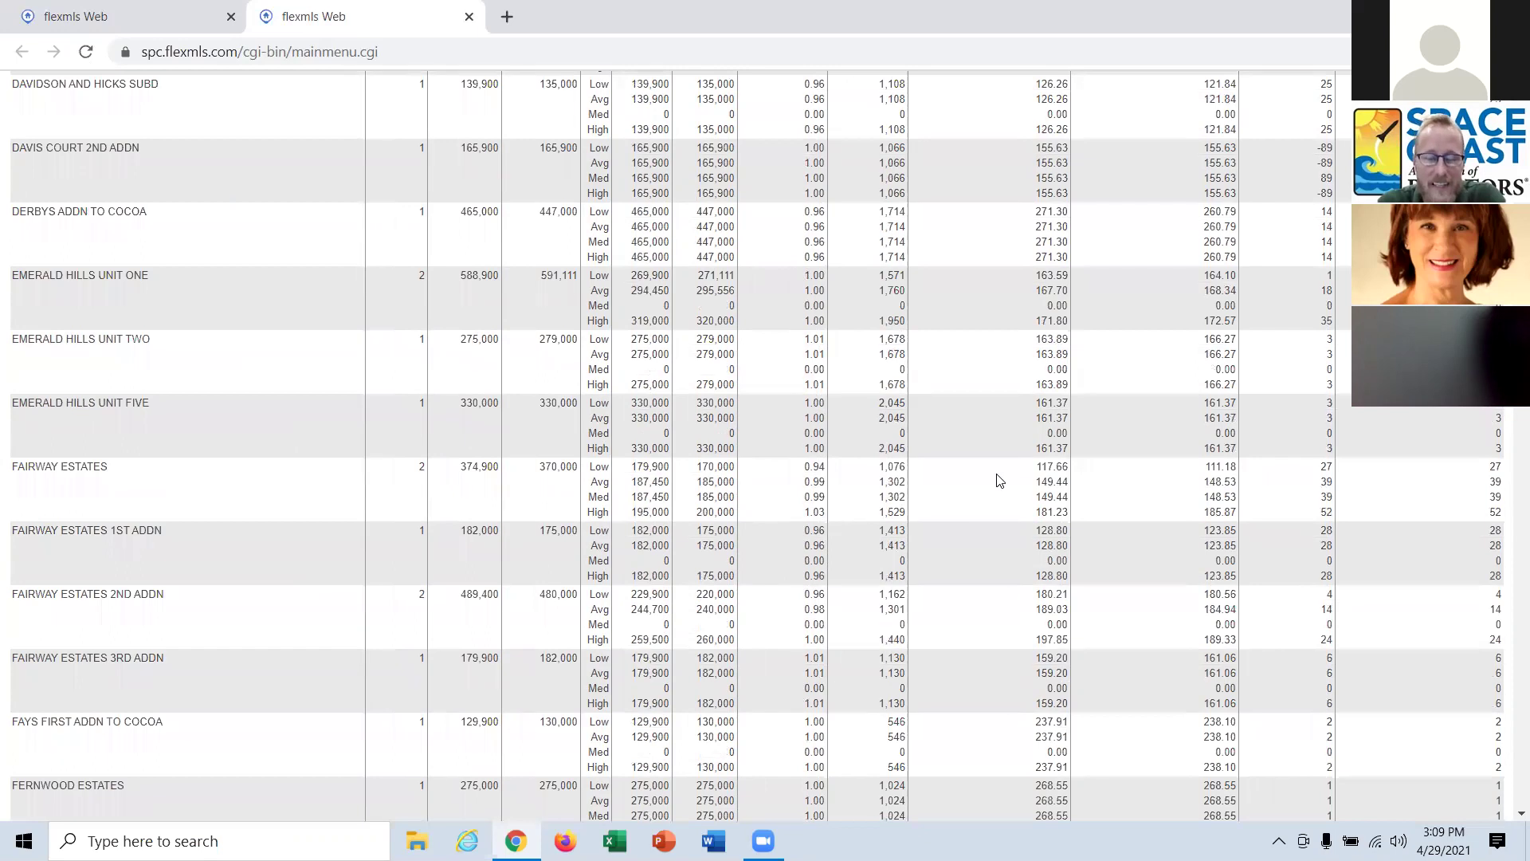
scroll(880, 518, "down", 1)
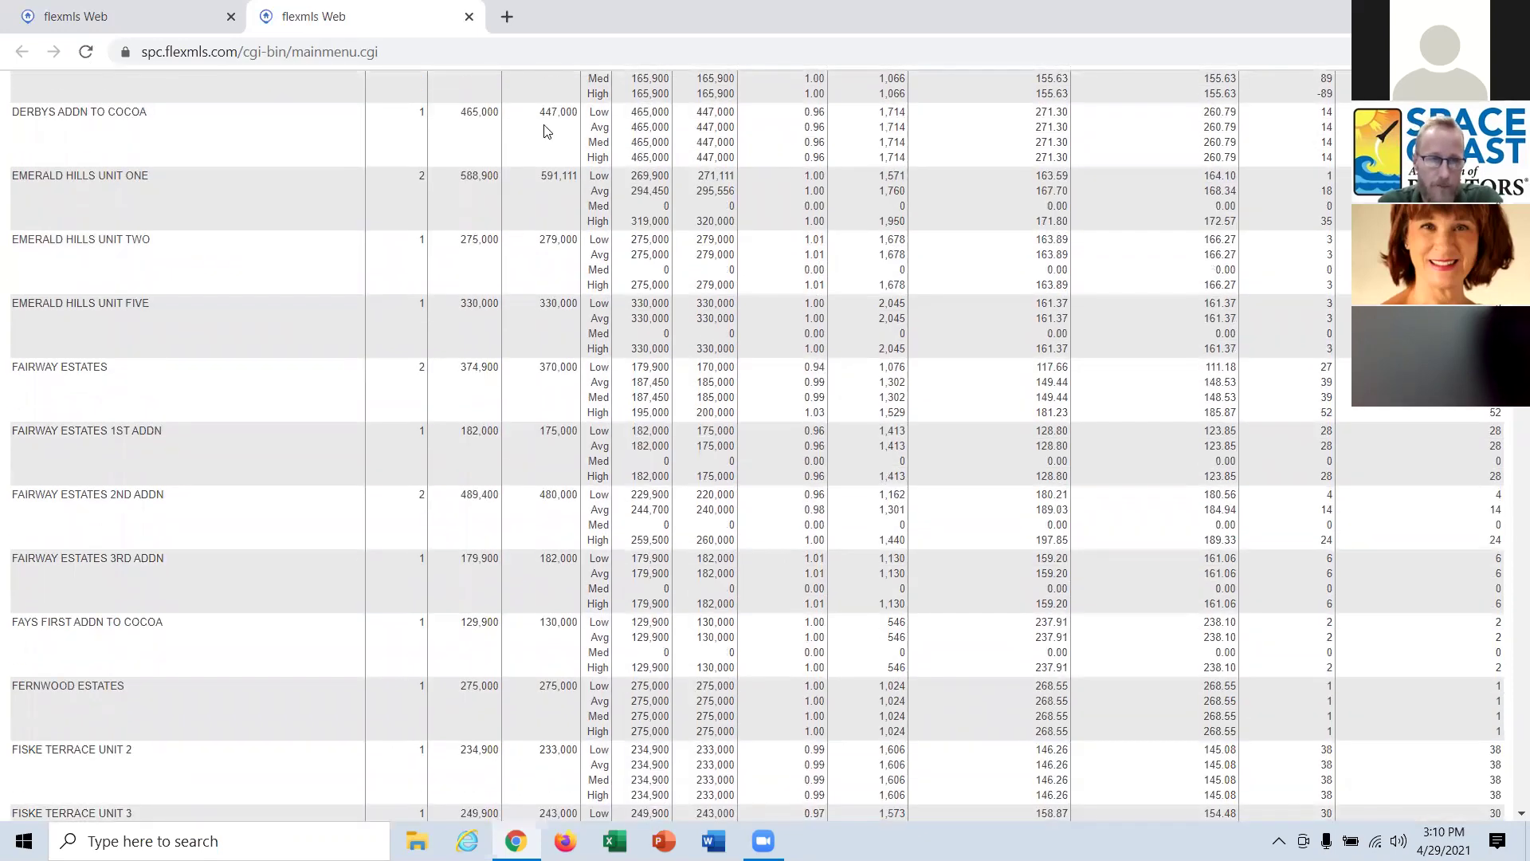
left_click(469, 17)
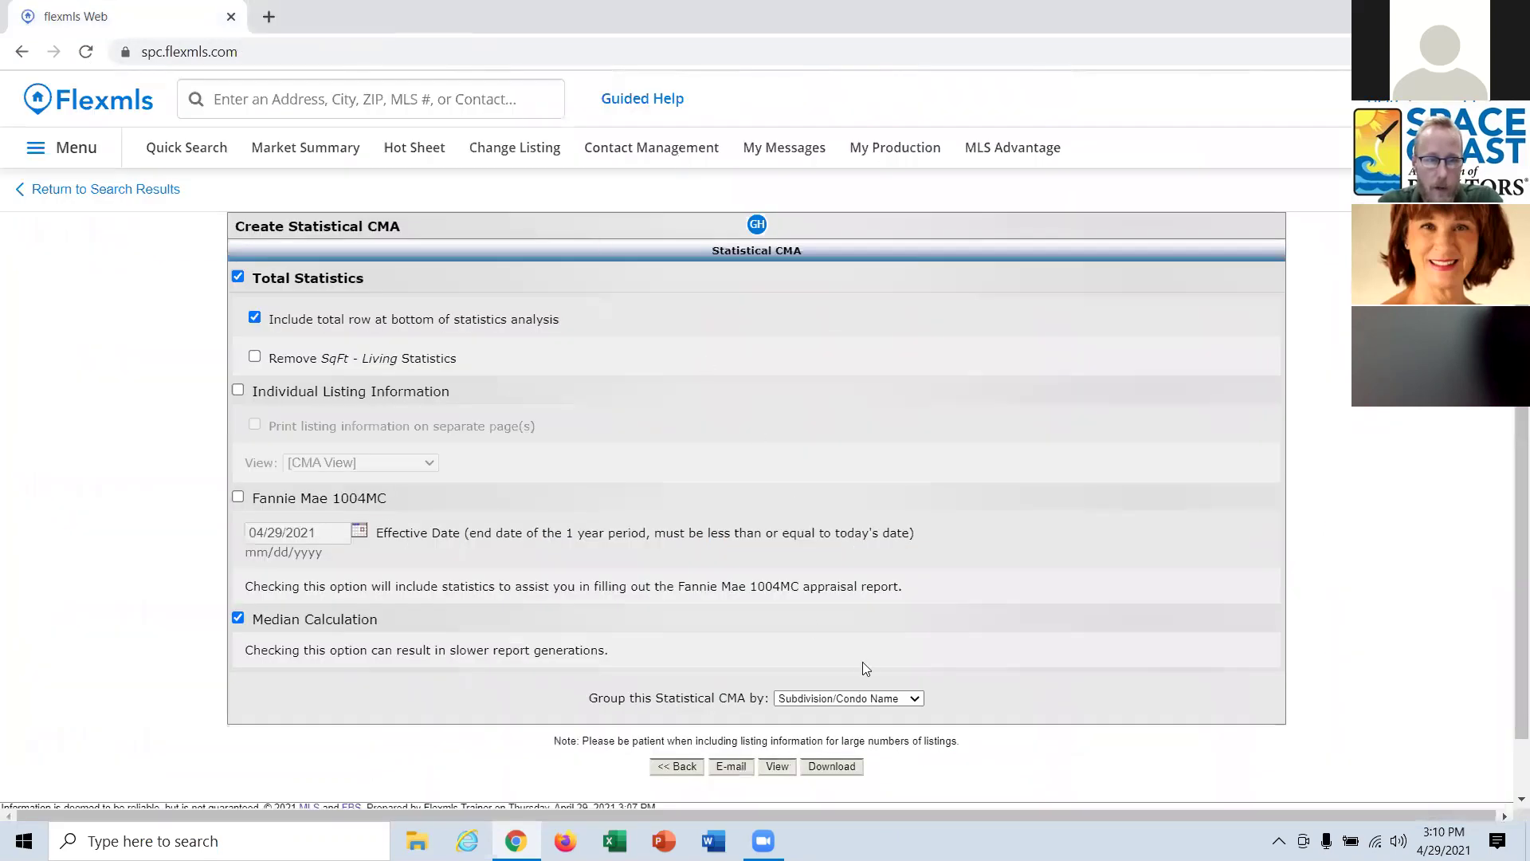
Return from the Create Statistical CMA page to the 367 residential search results.
left_click(123, 191)
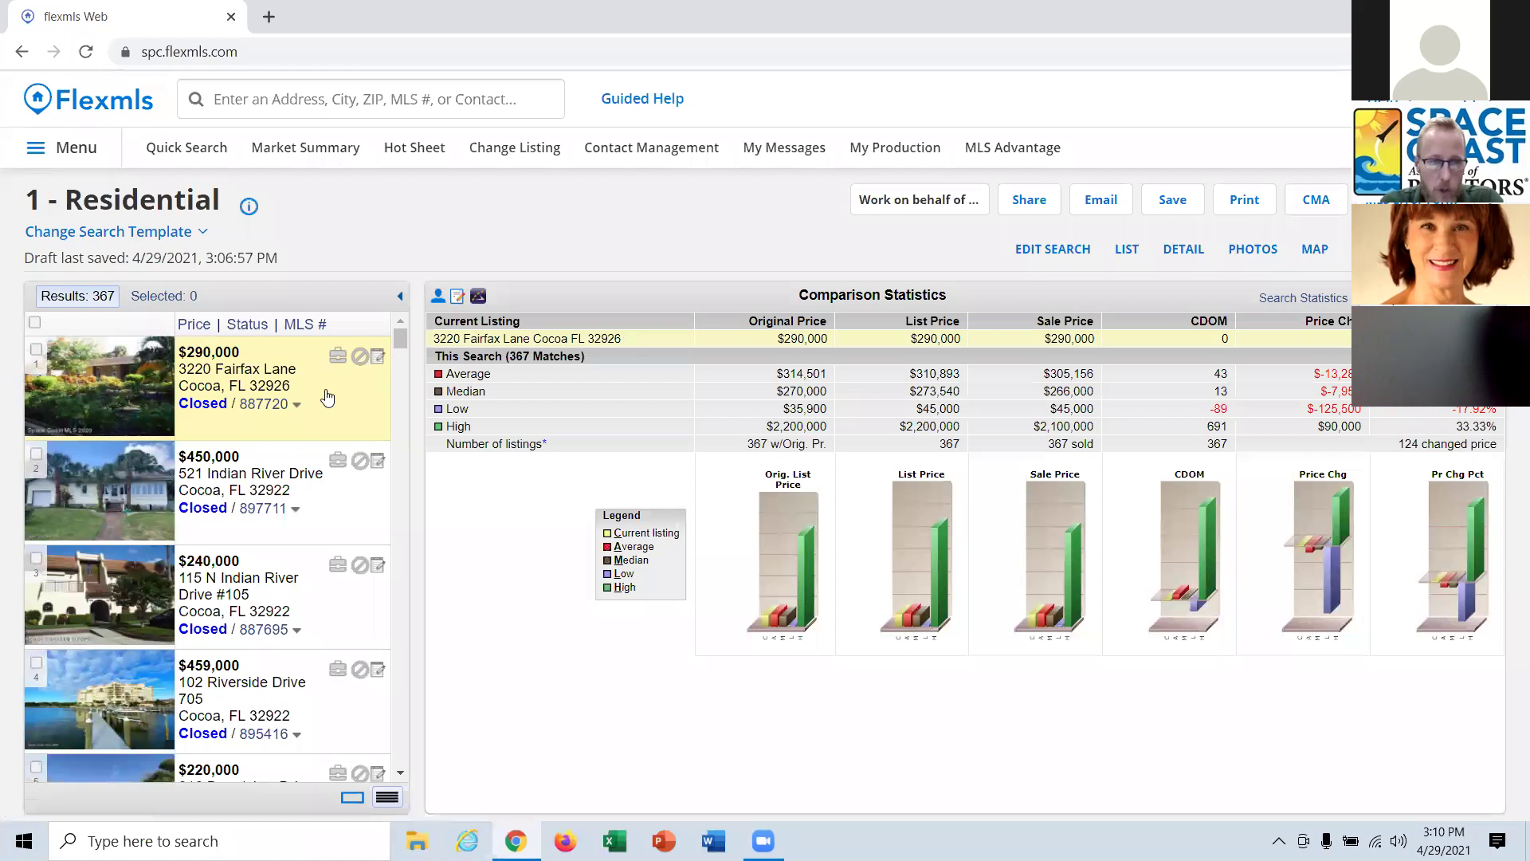
Compare listing 2 against the results, then show Search Results Statistics for all 367 listings.
left_click(343, 482)
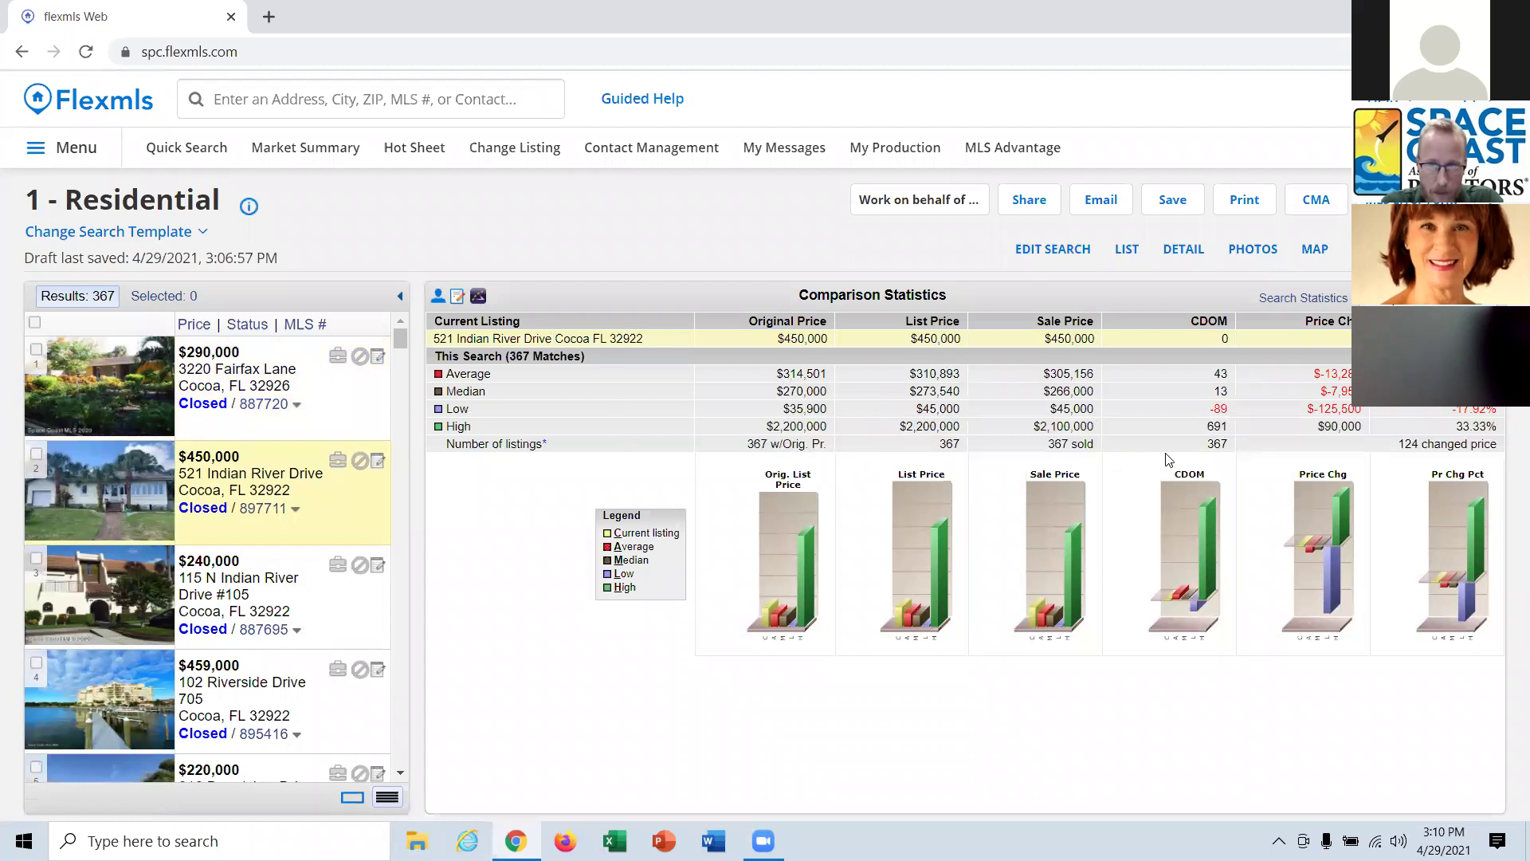
left_click(1313, 301)
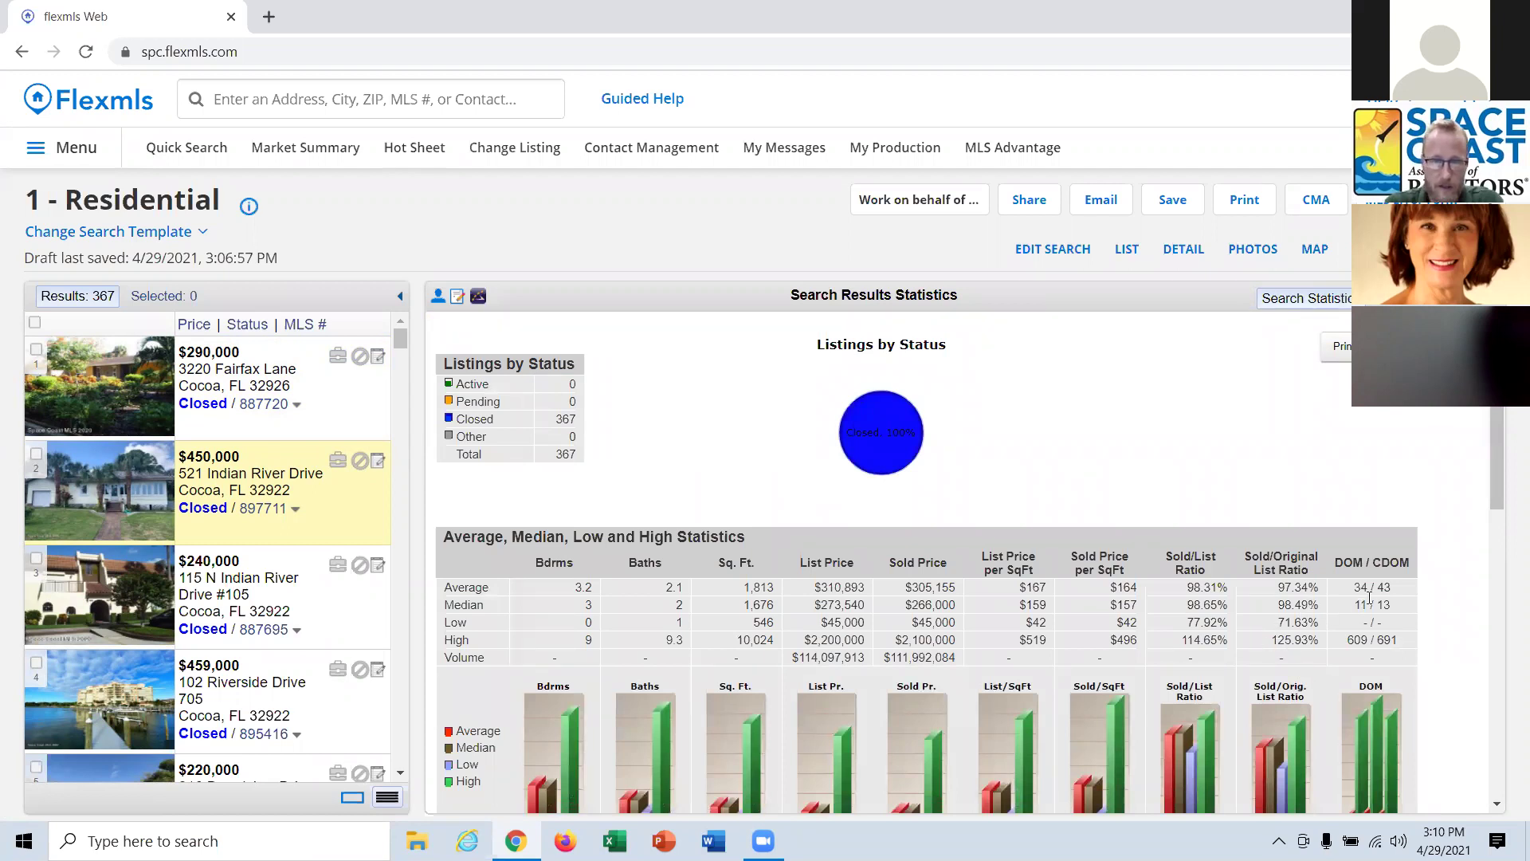
Review the search statistics down to the CDOM by Market Time charts, then go to the home dashboard.
scroll(1369, 598, "down", 1)
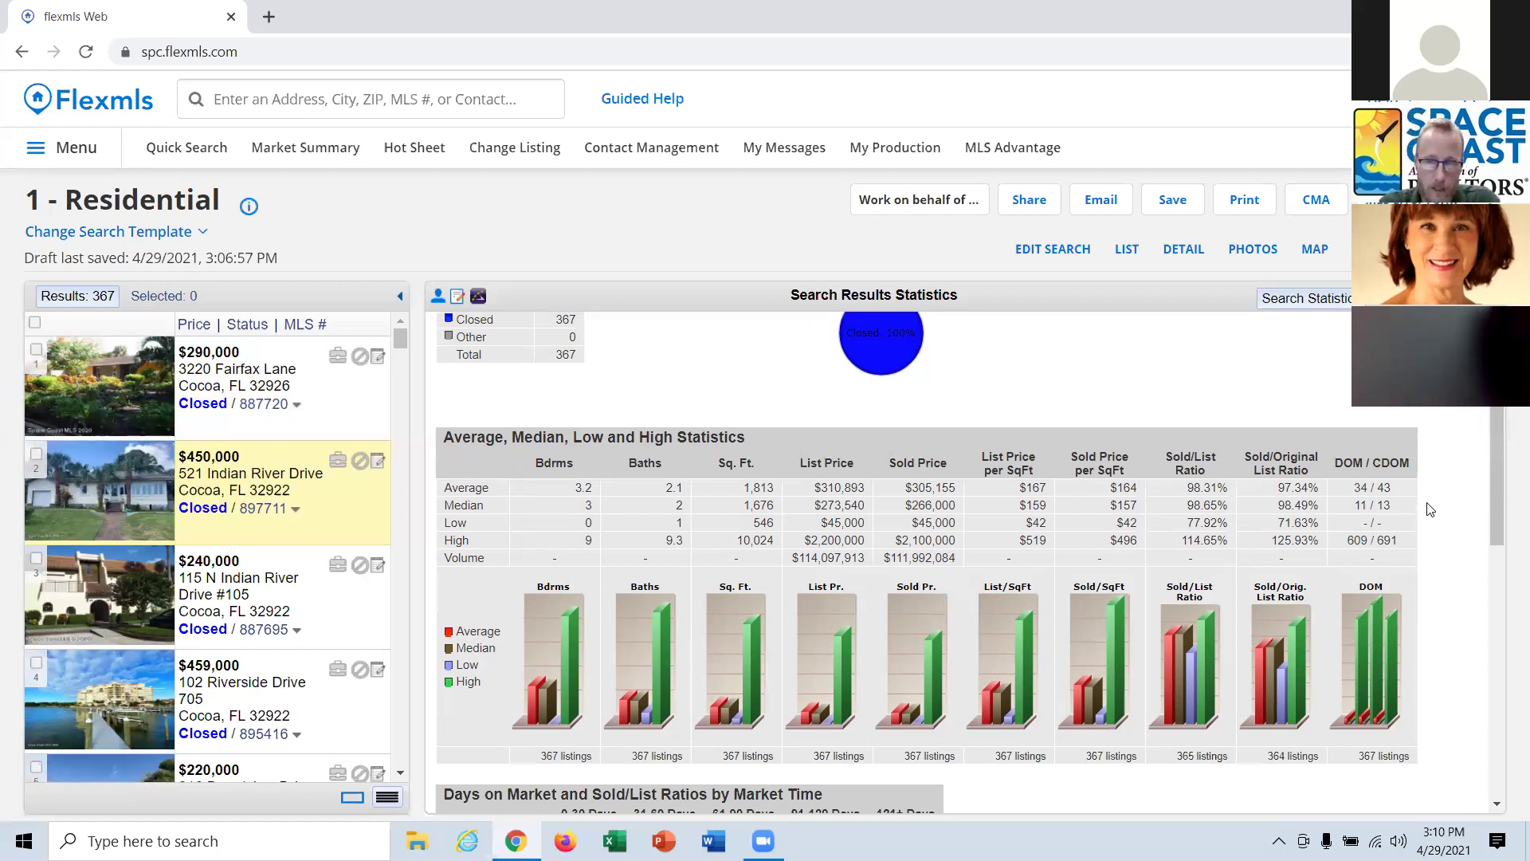
scroll(1431, 520, "down", 1)
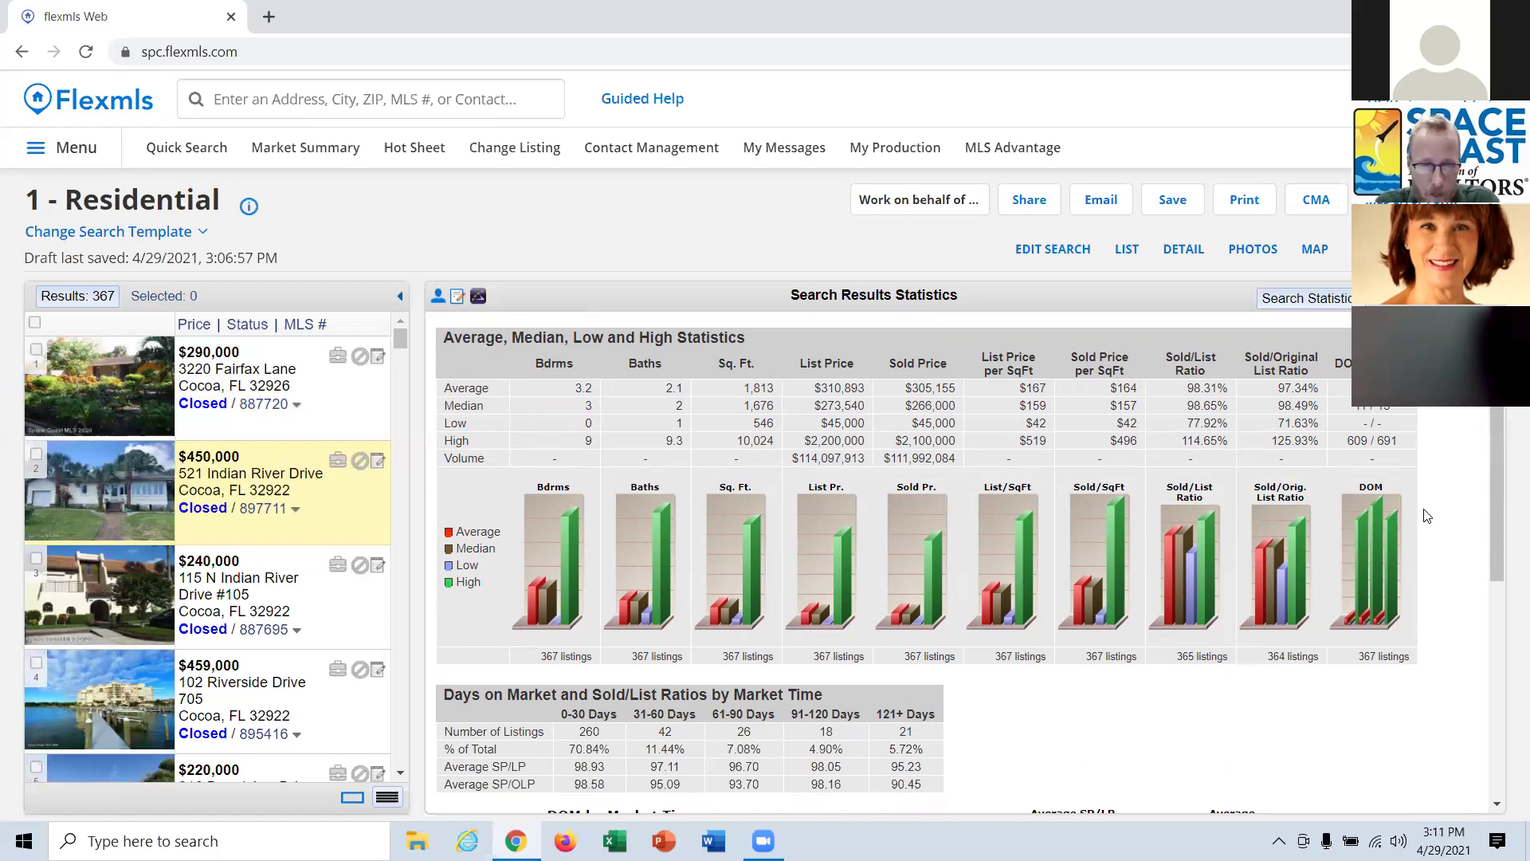
scroll(1427, 516, "down", 1)
scroll(1427, 517, "down", 2)
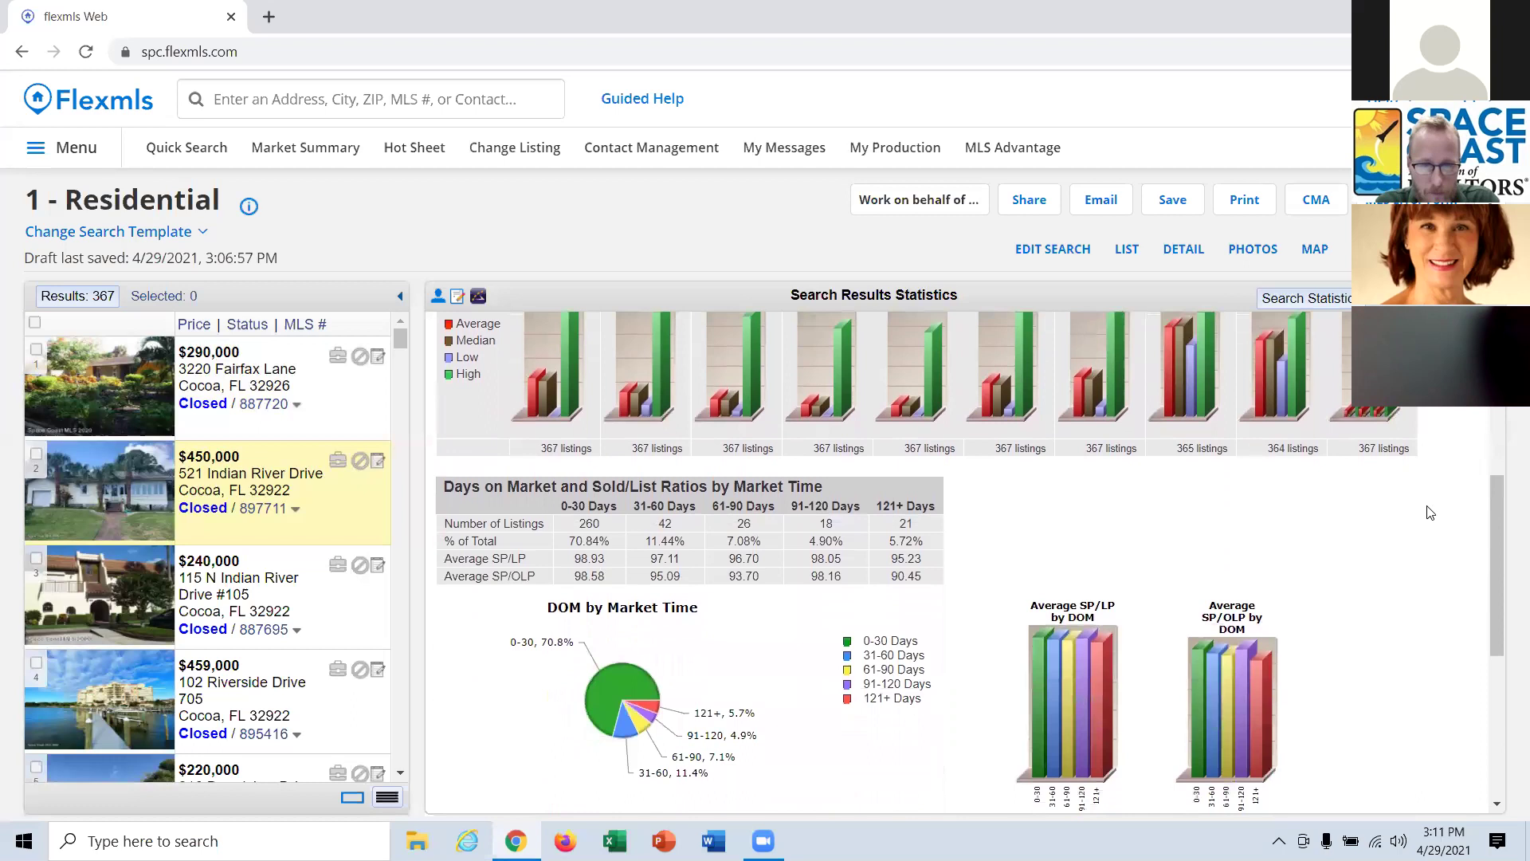
scroll(1431, 510, "down", 2)
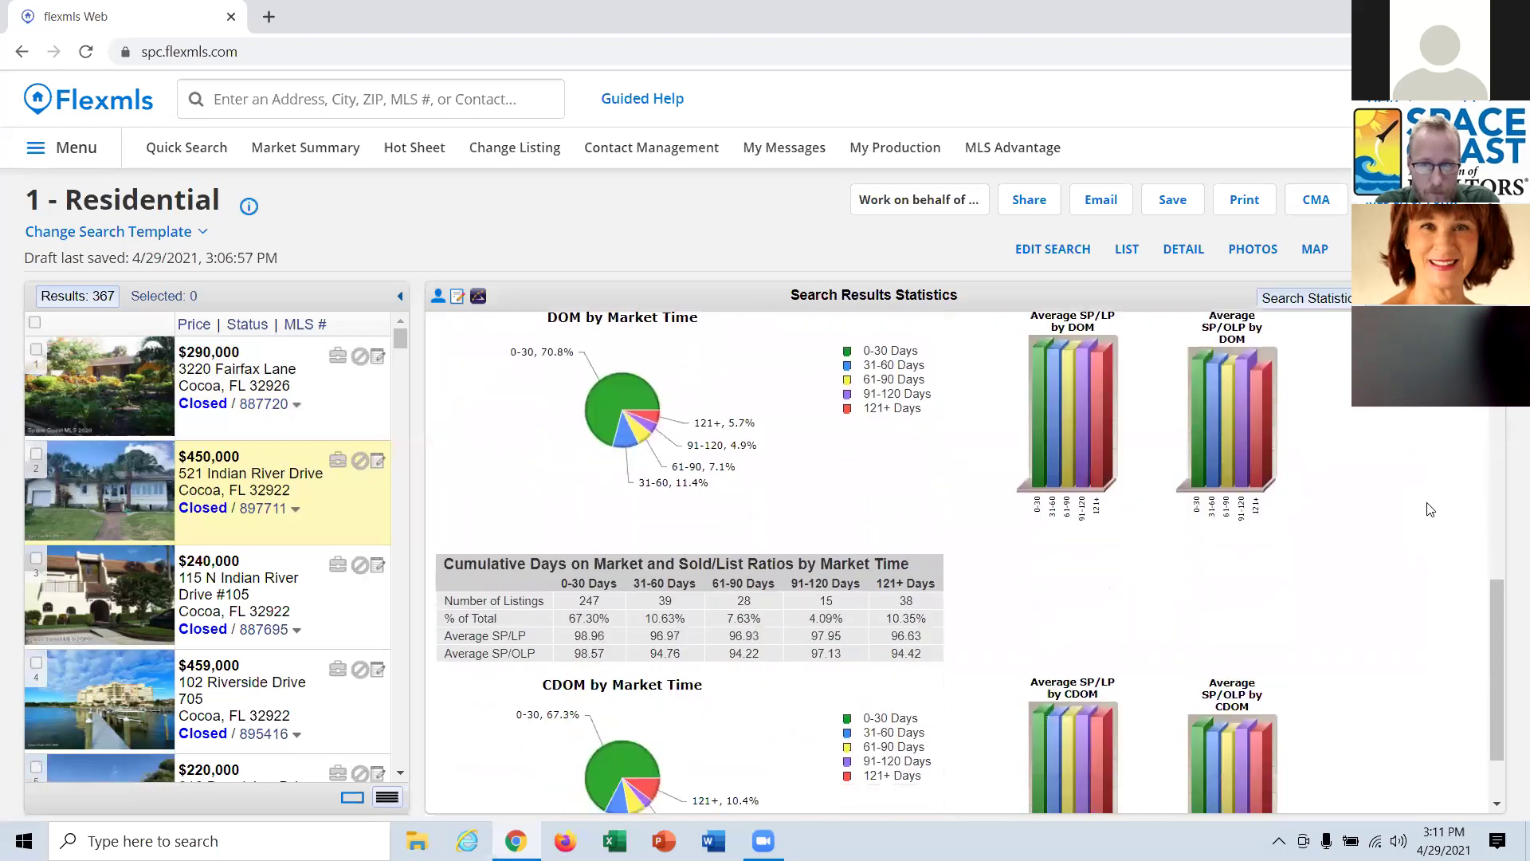
scroll(1431, 510, "down", 1)
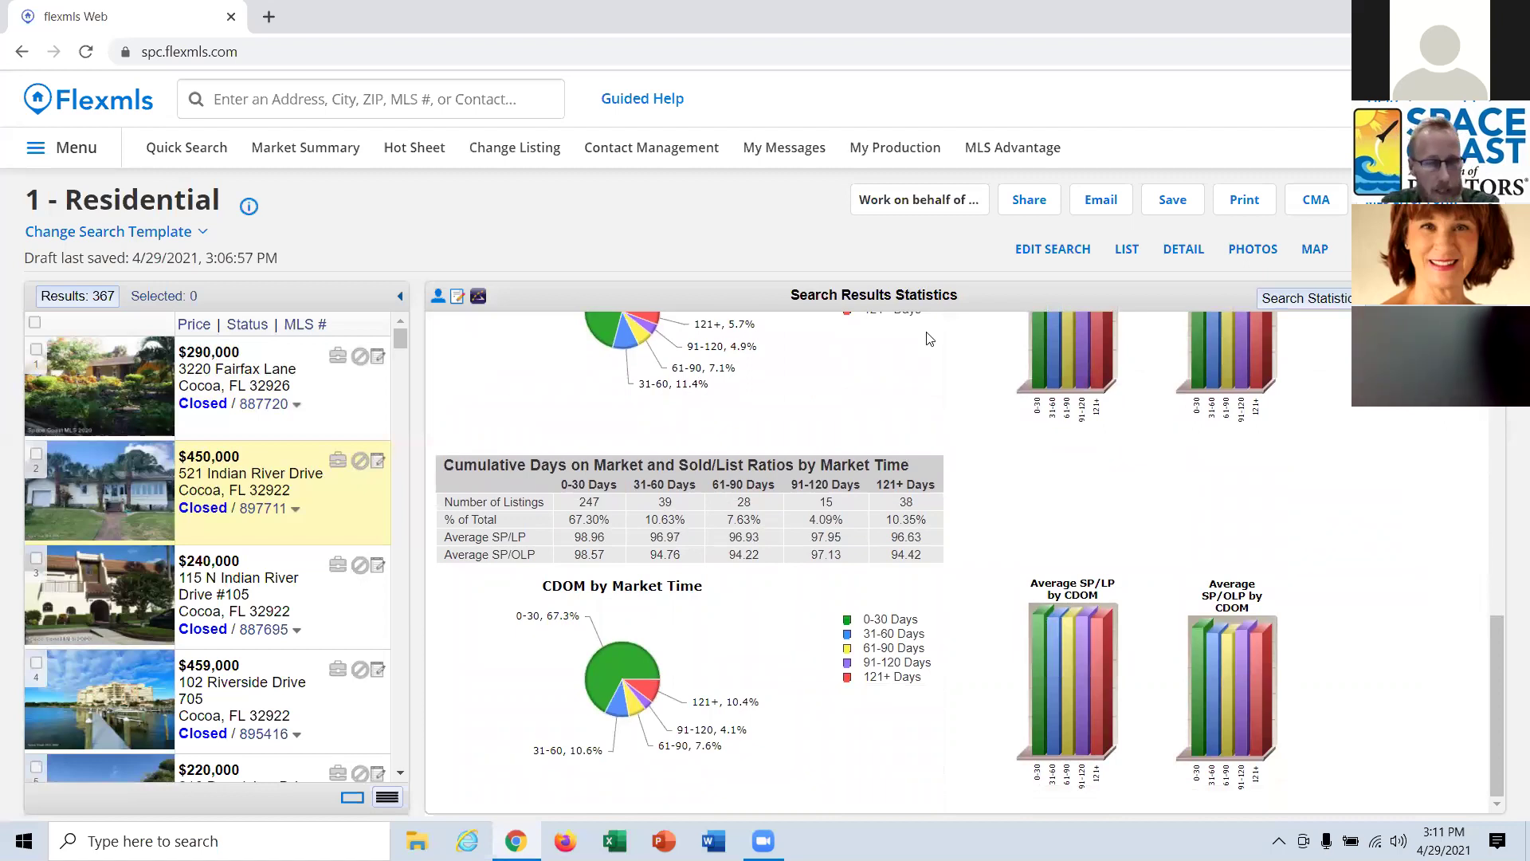
left_click(129, 112)
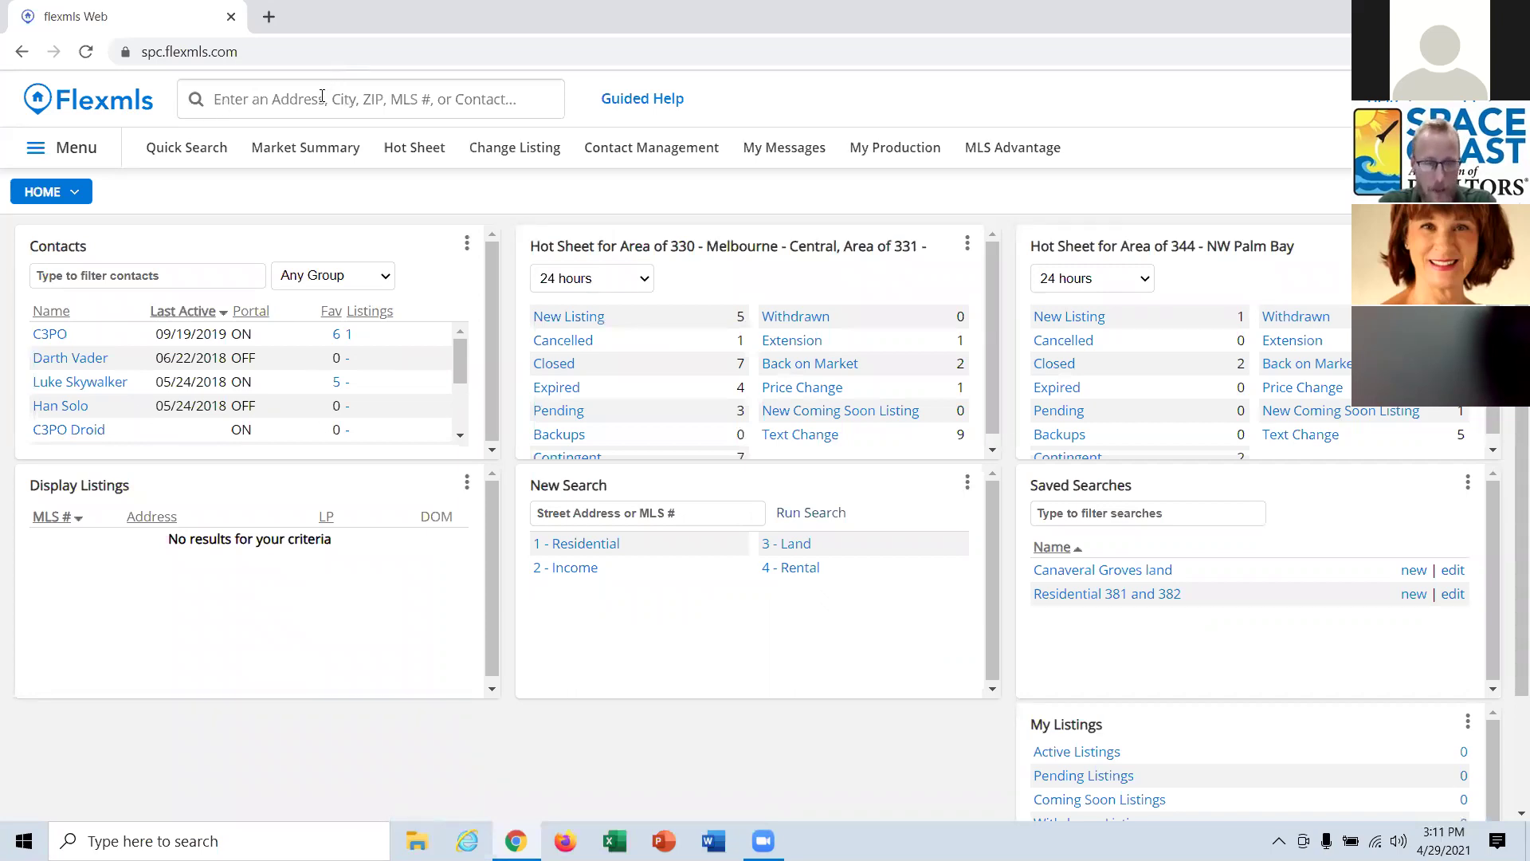
In quick search, replace the entered MLS numbers 903522,903521 with 'mls' to list matching menu items.
left_click(295, 101)
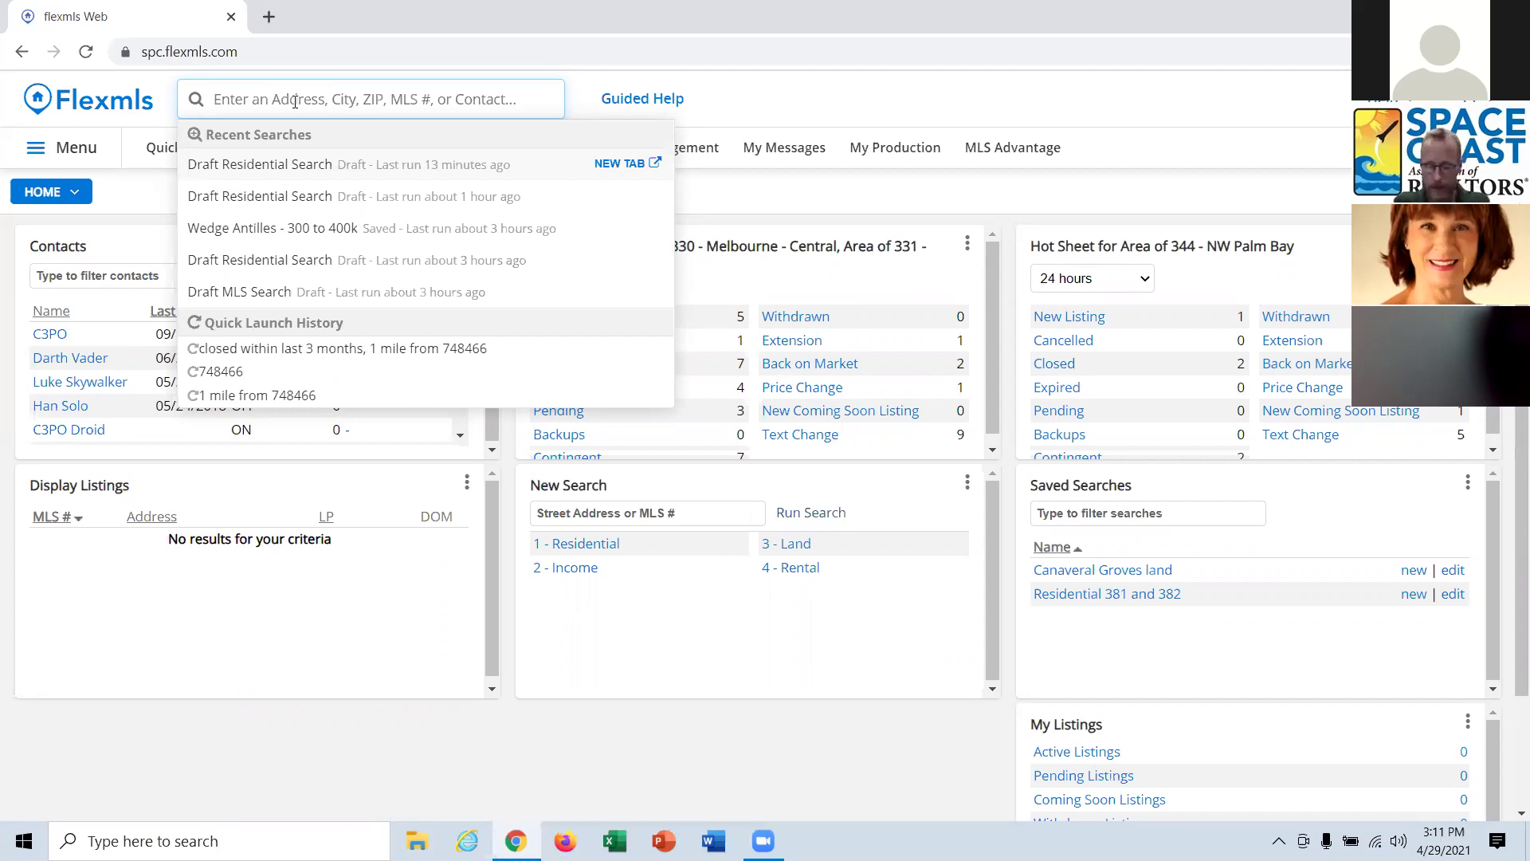
type("903")
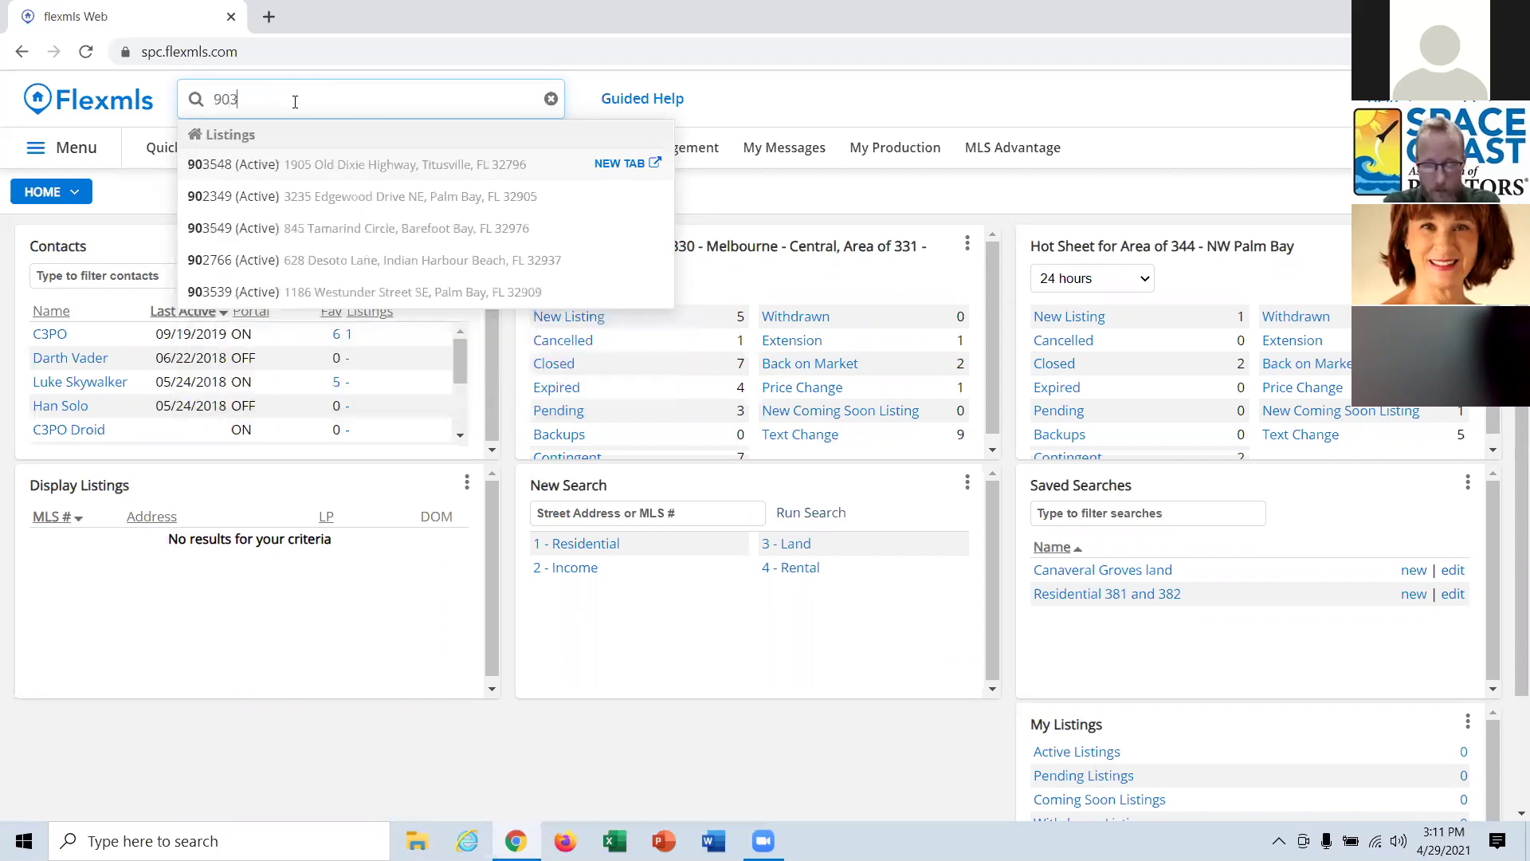
type("522")
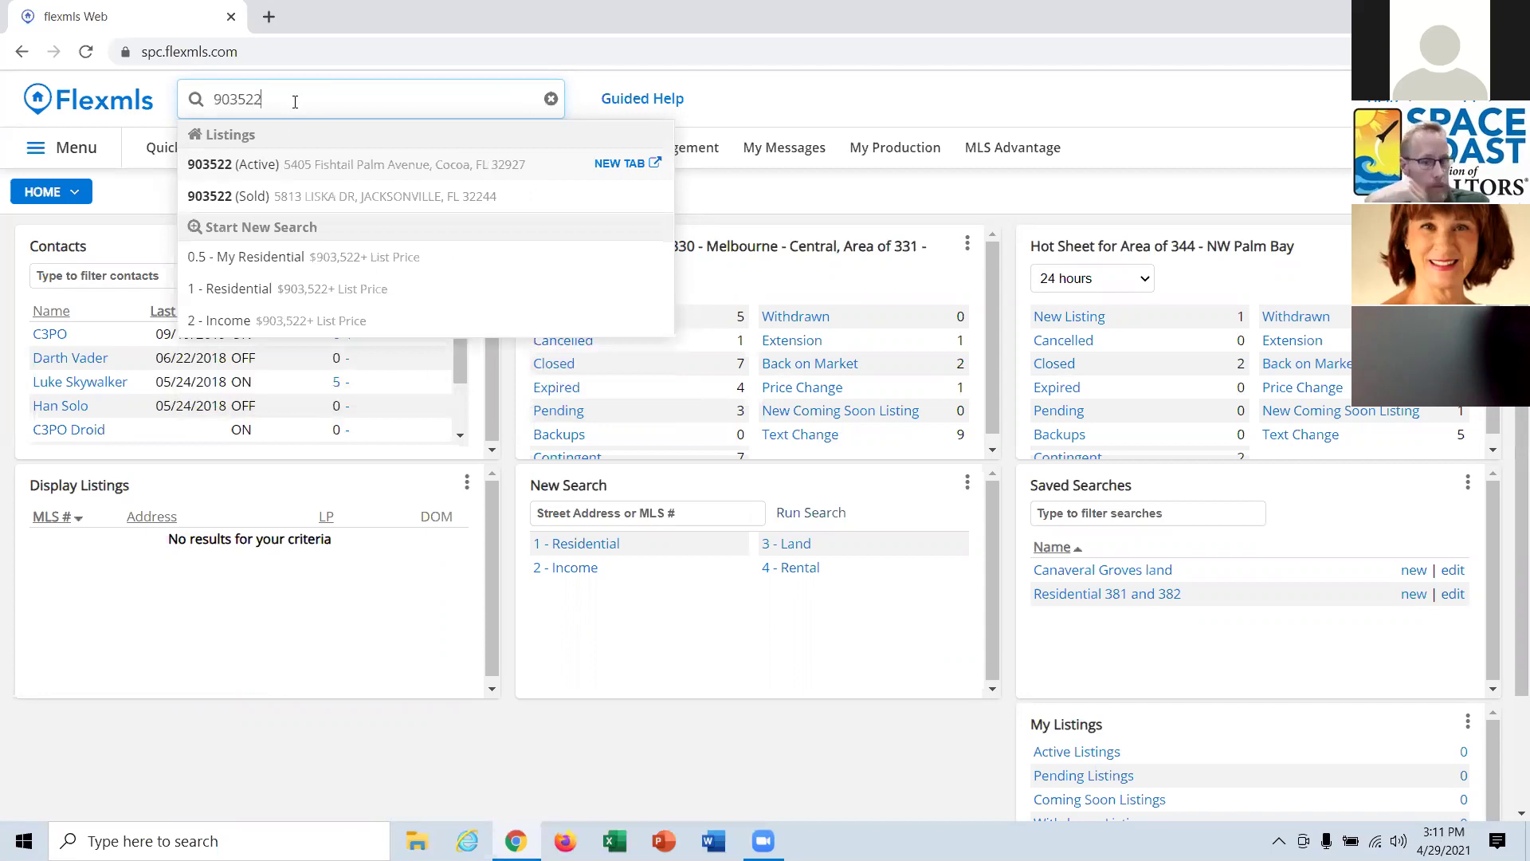
type(",90")
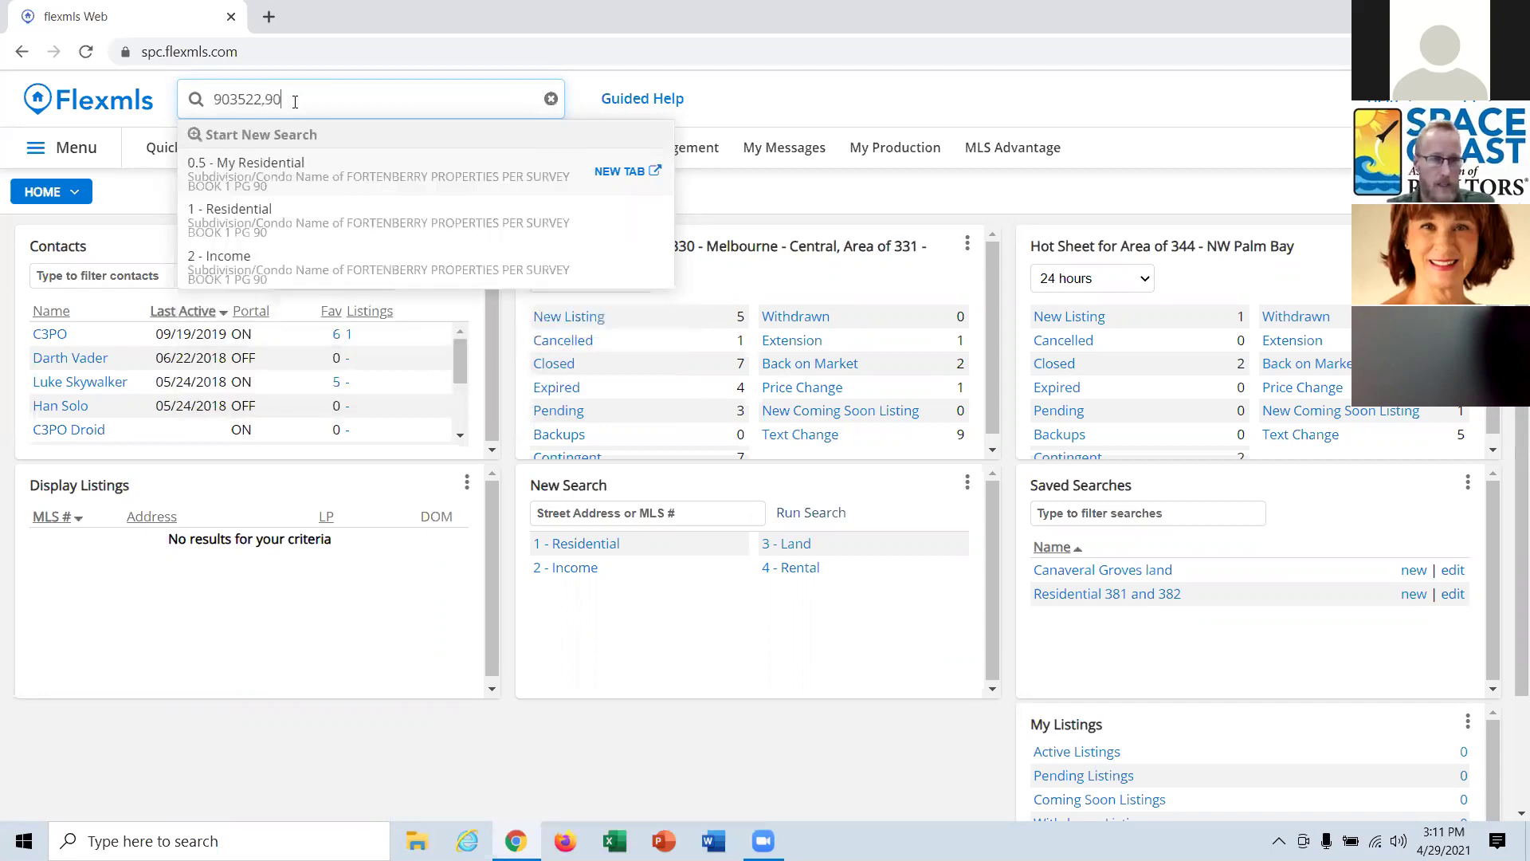
type("3521")
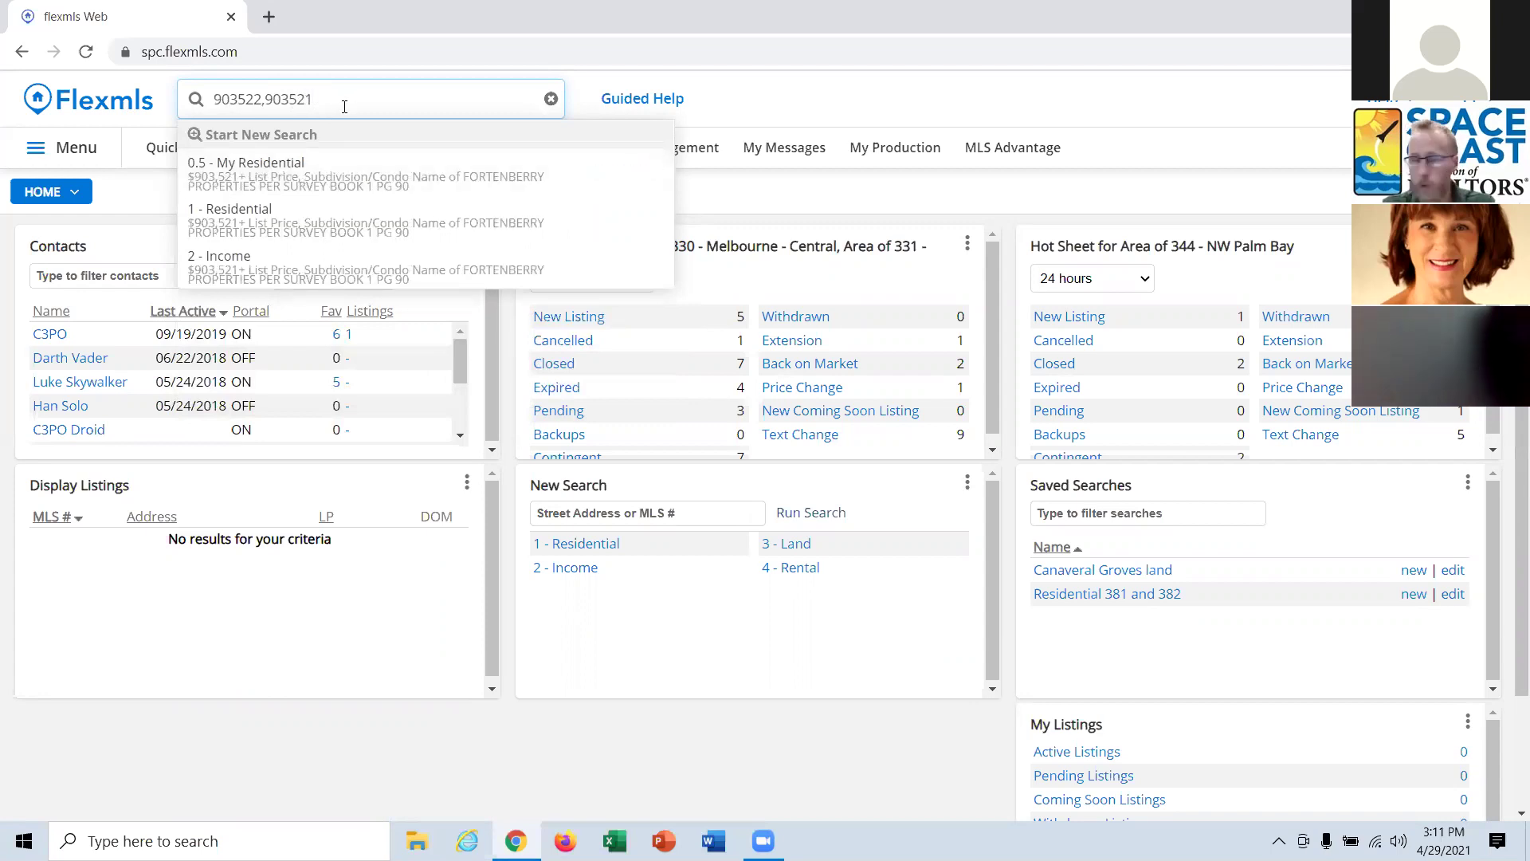
left_click_drag(345, 106, 5, 113)
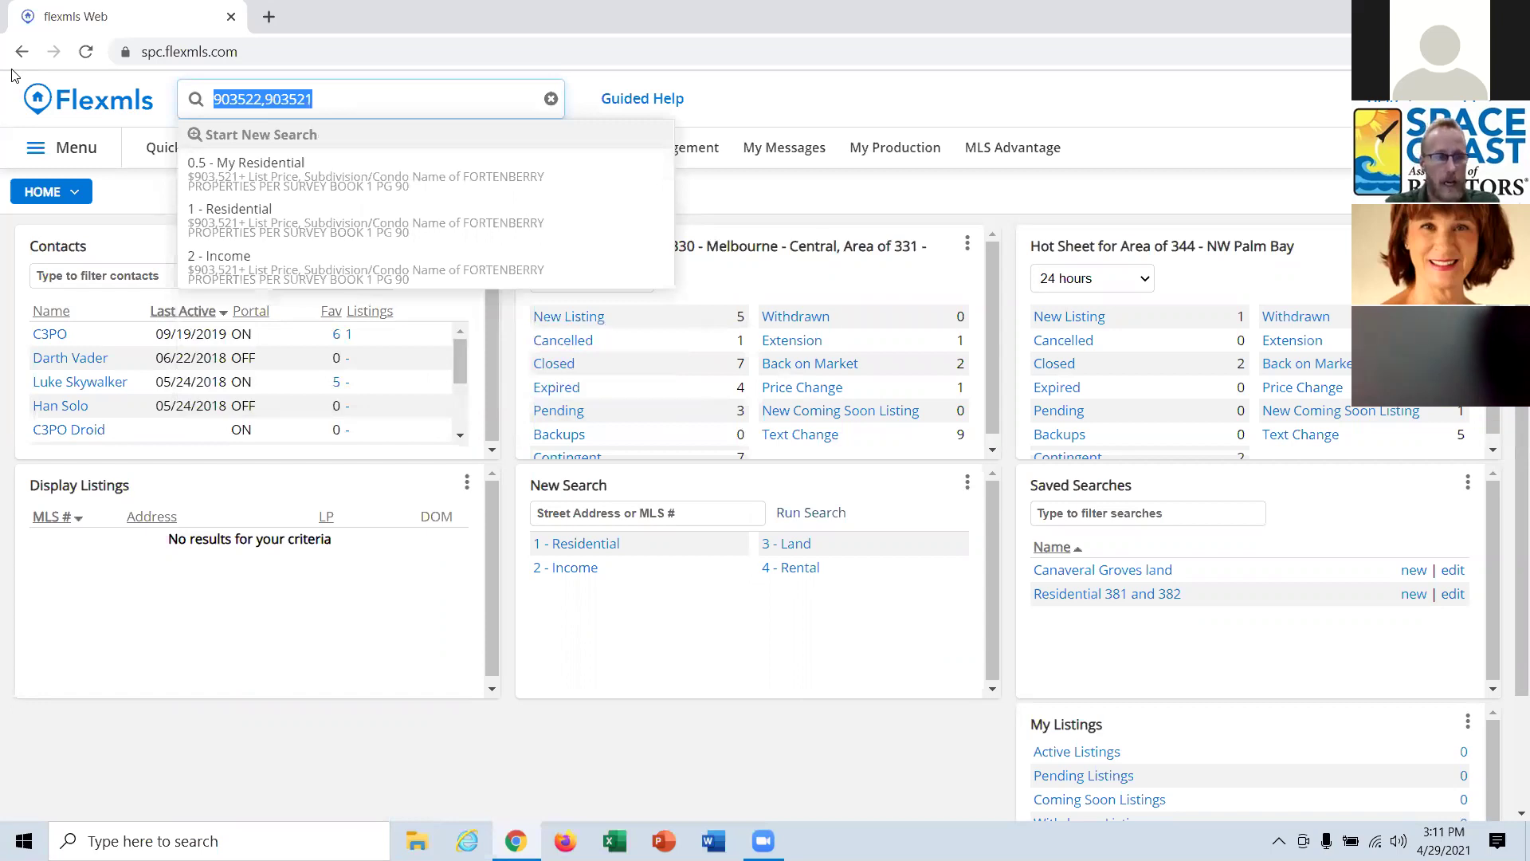
key("BackSpace")
type("mls")
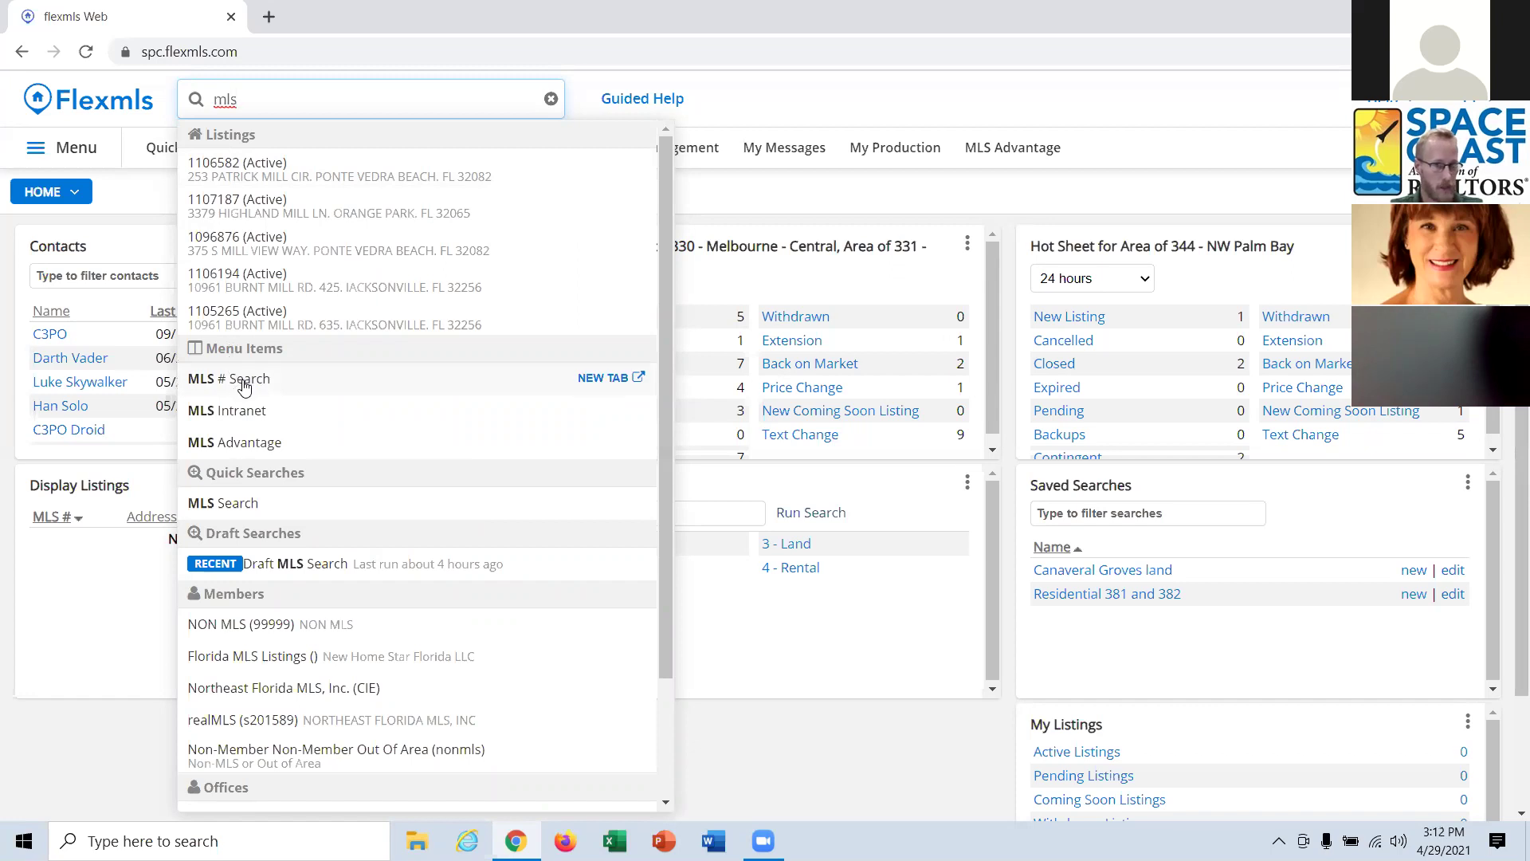
Use MLS # Search to find listings 903522, 903521 and 903520.
left_click(244, 386)
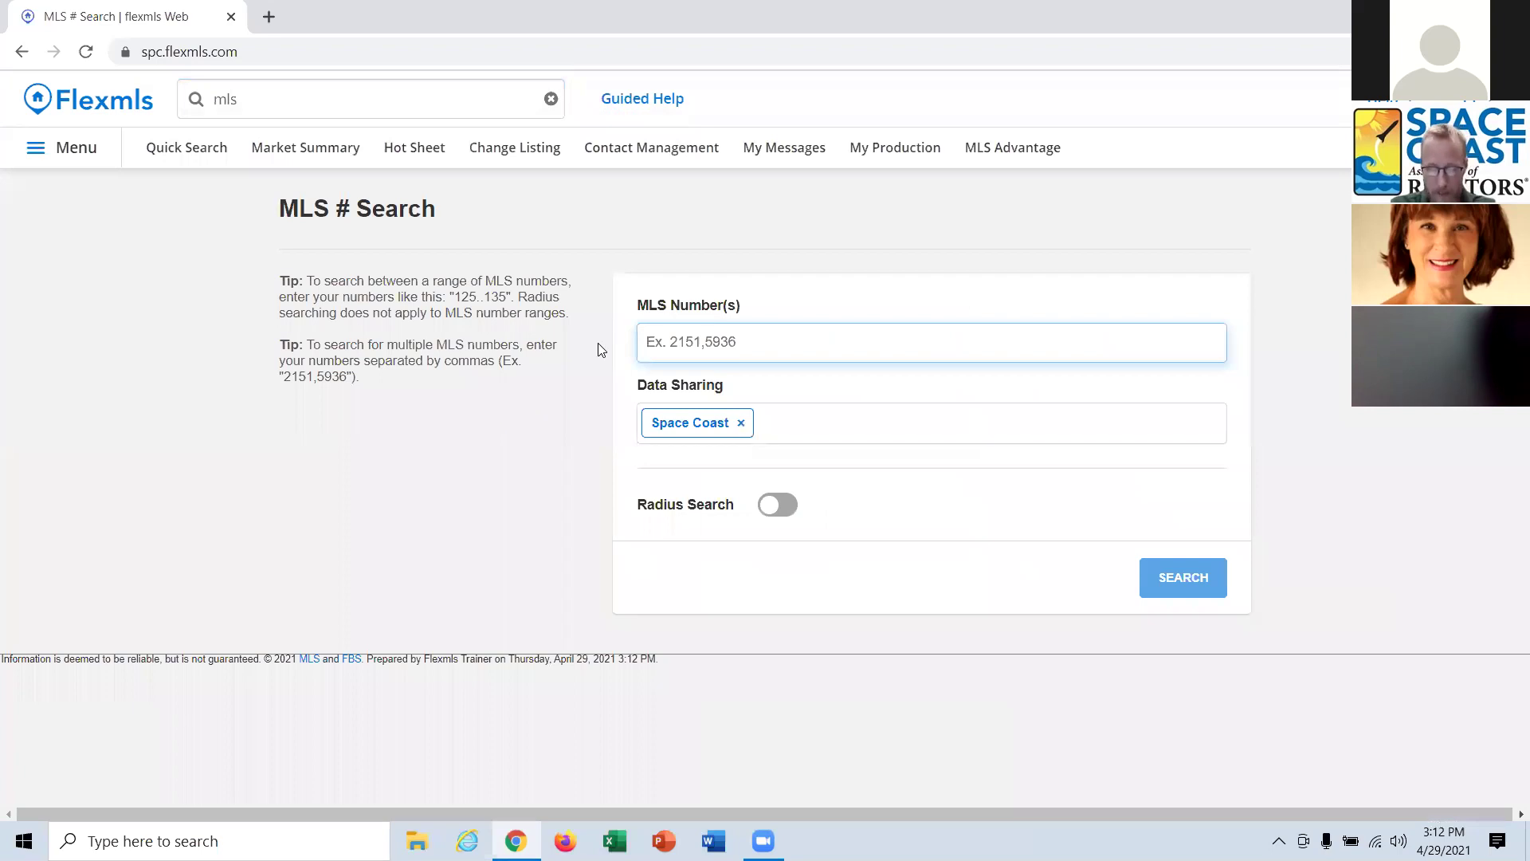
type("903")
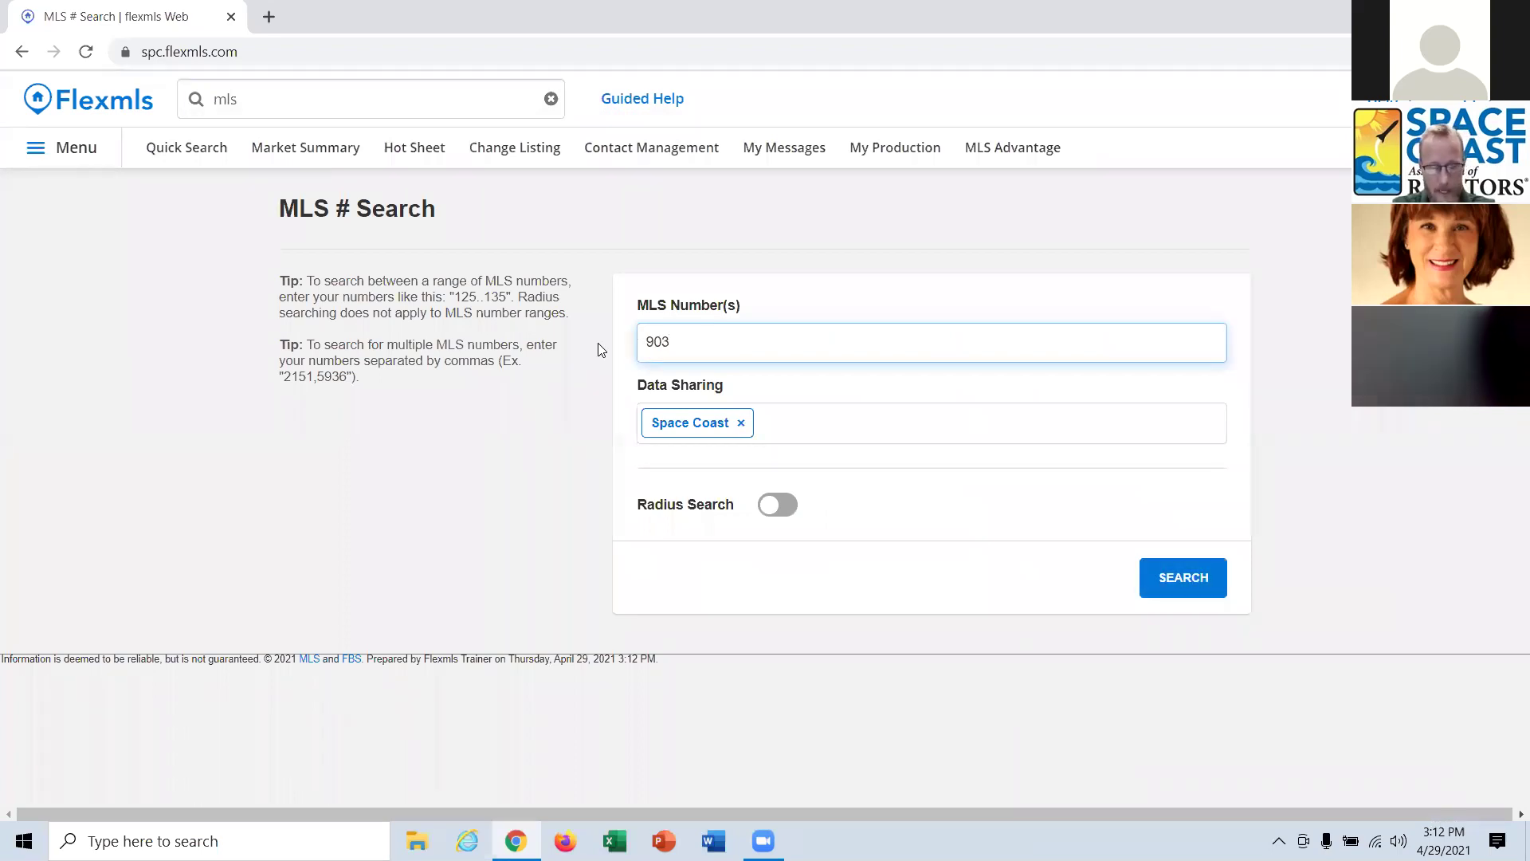
type("5")
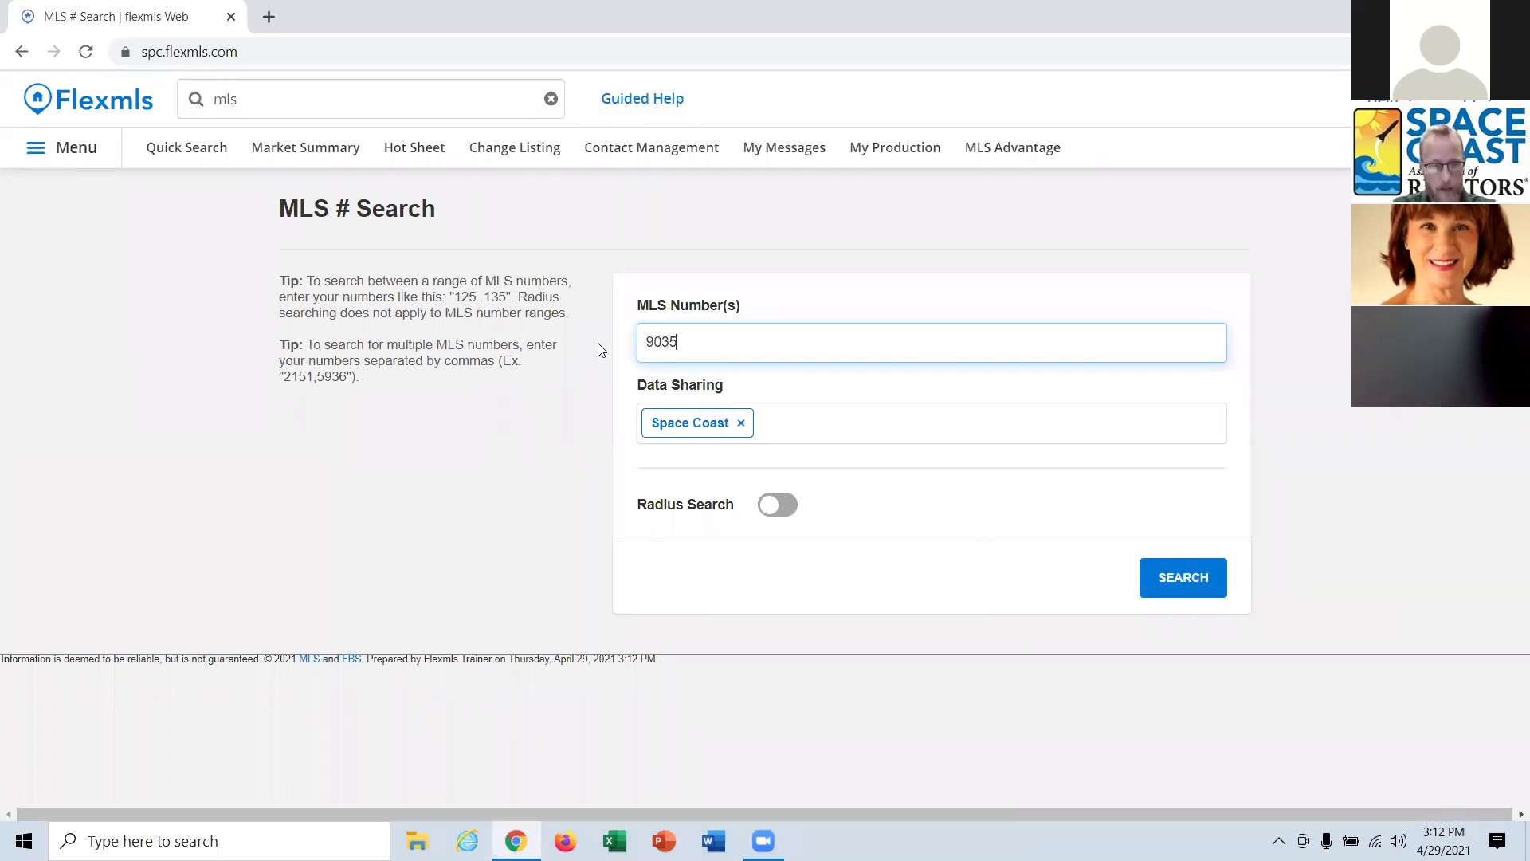
type("22")
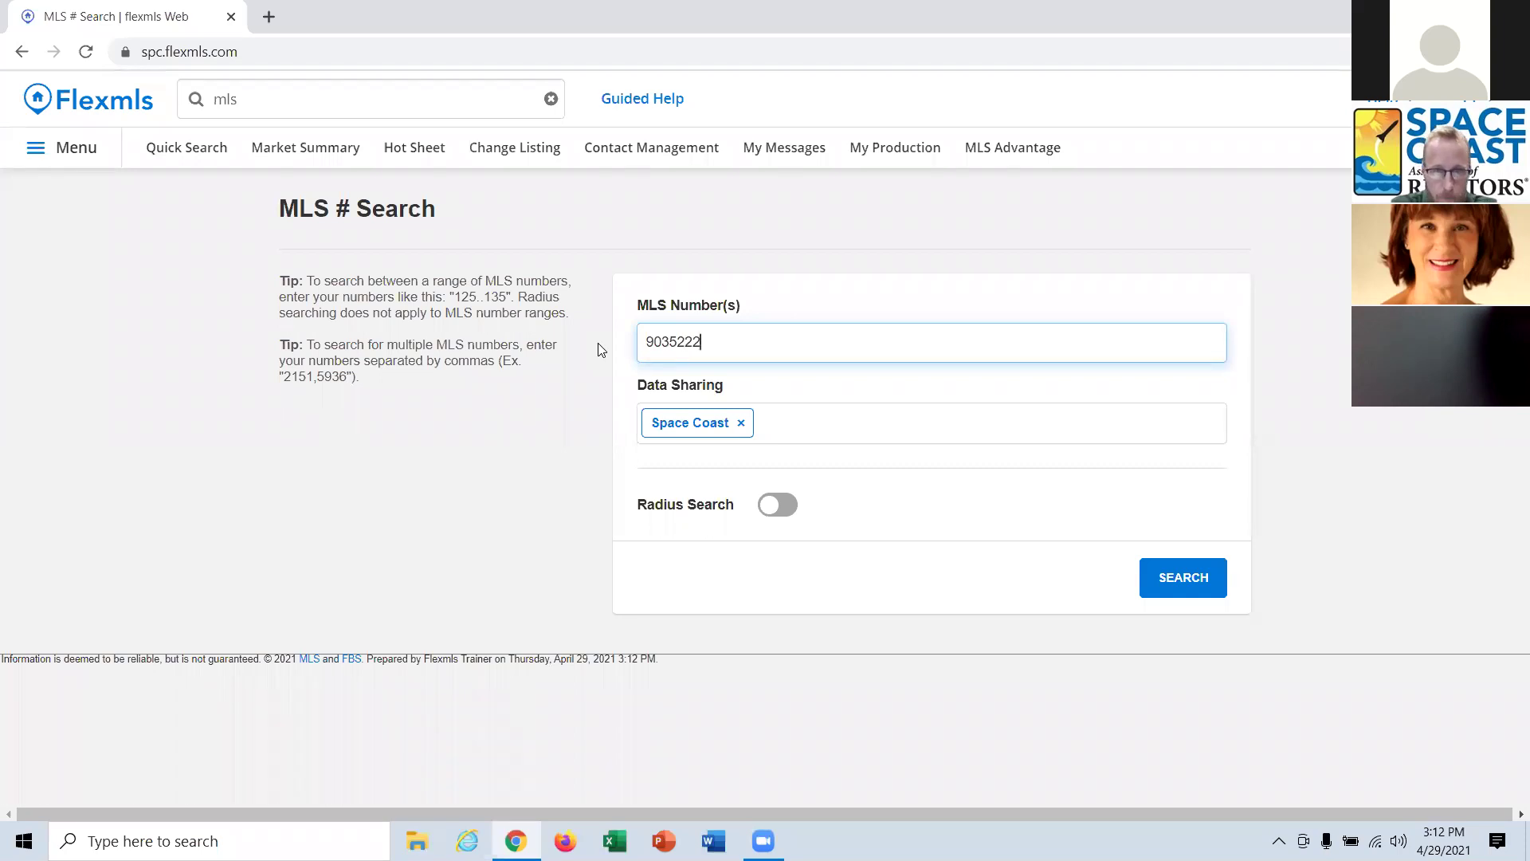
type(",903")
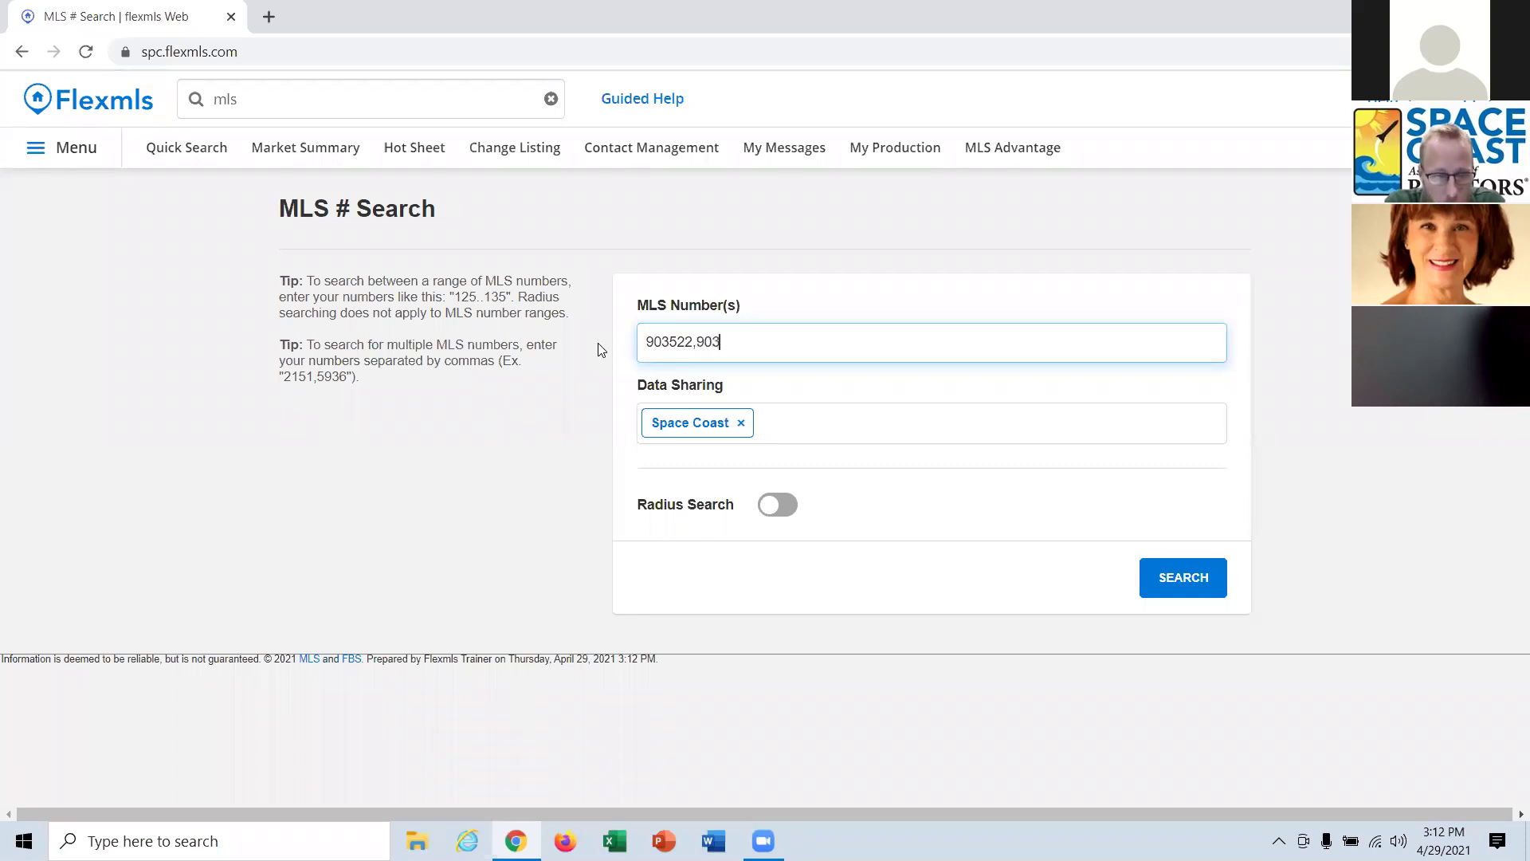
type("521,")
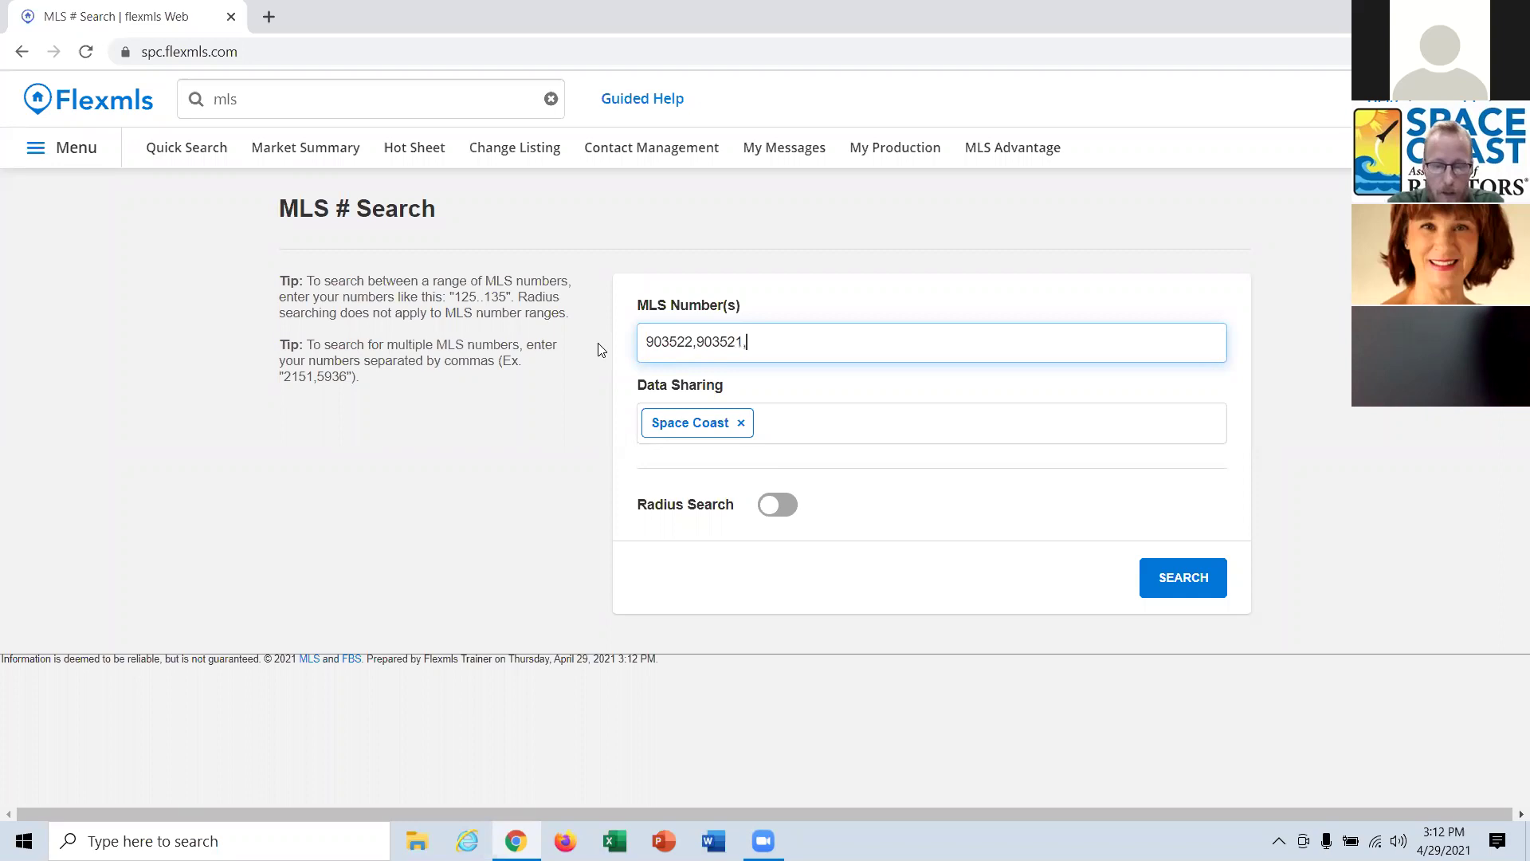
type("903520")
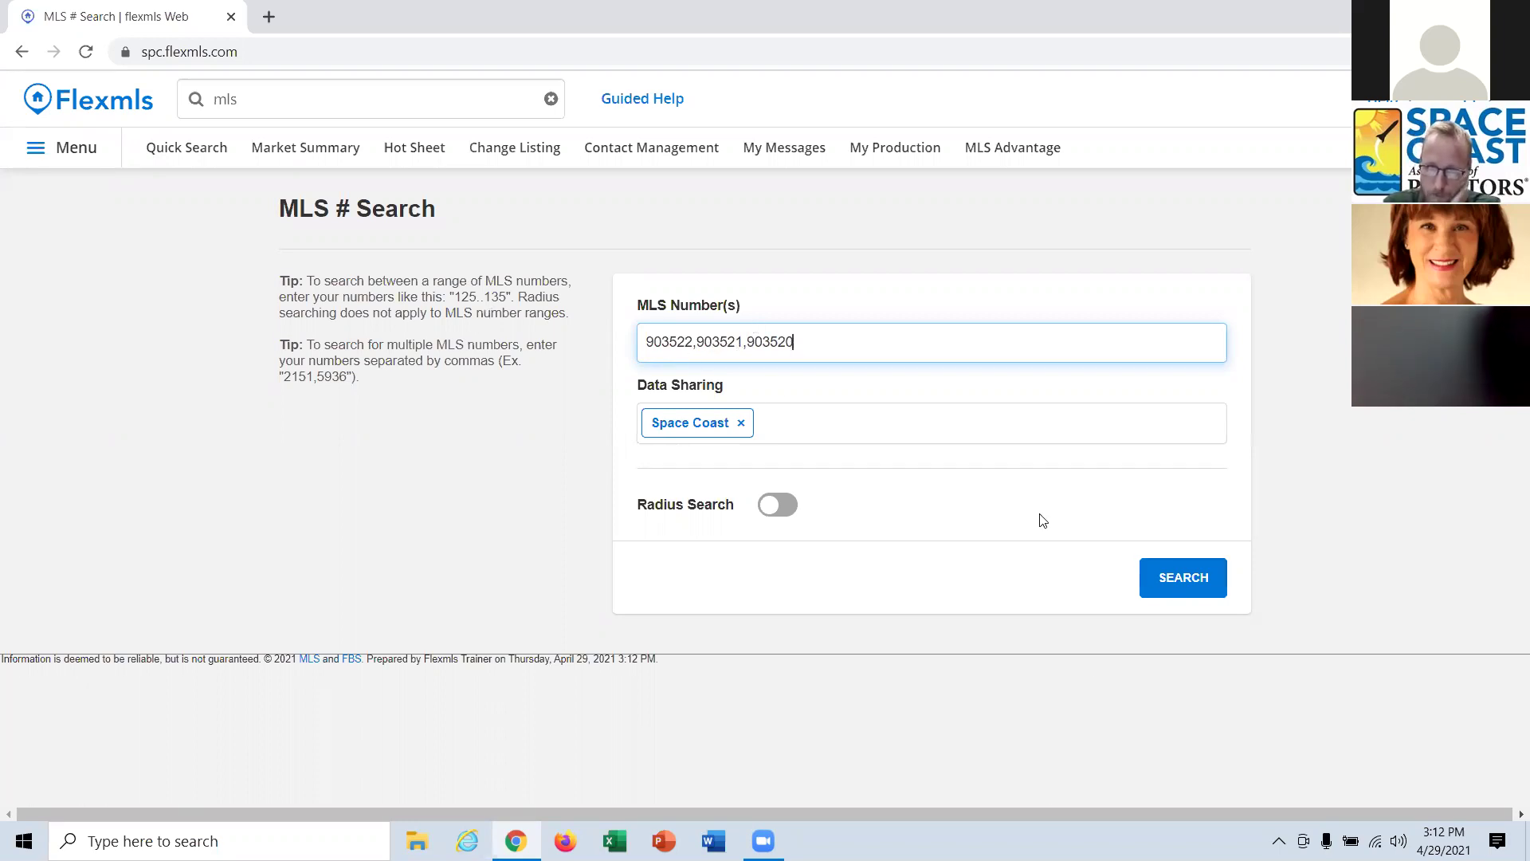
left_click(1171, 591)
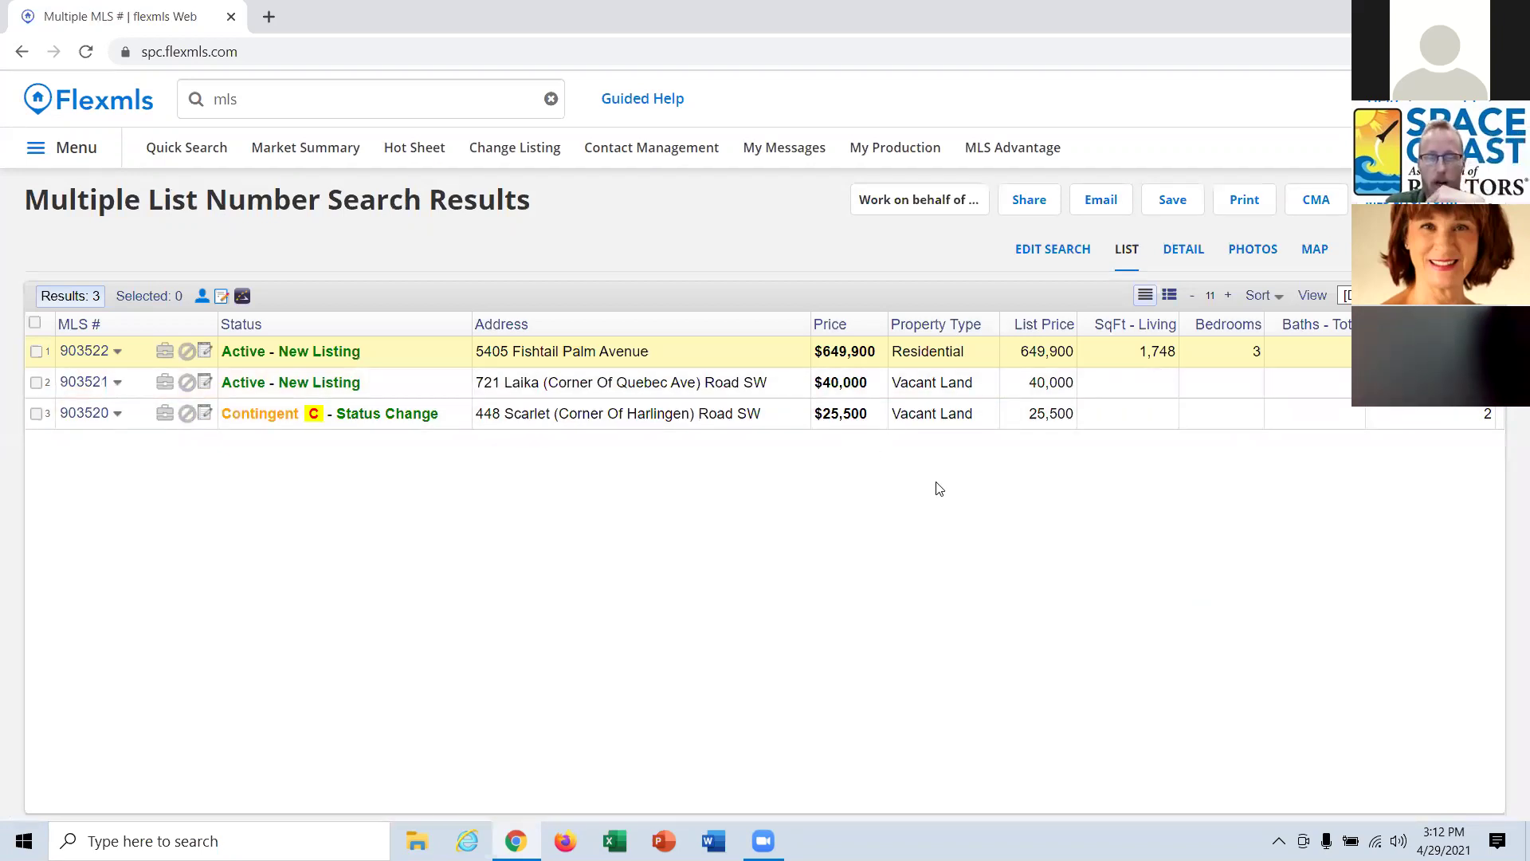
Map the three listings, select all of them, and bring up driving directions for the selection.
left_click(1316, 252)
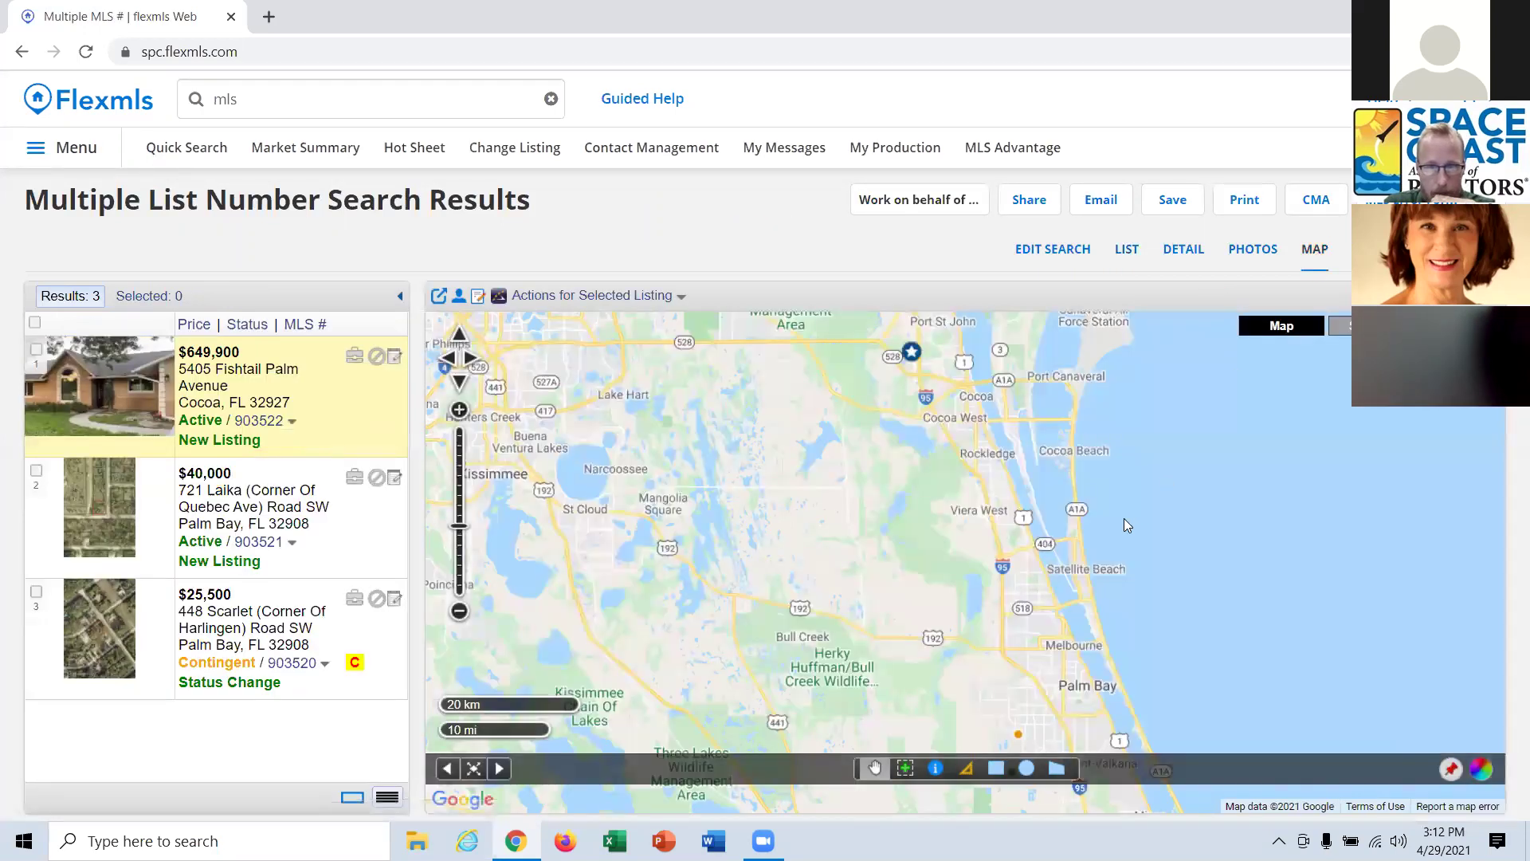
left_click(331, 528)
left_click(378, 641)
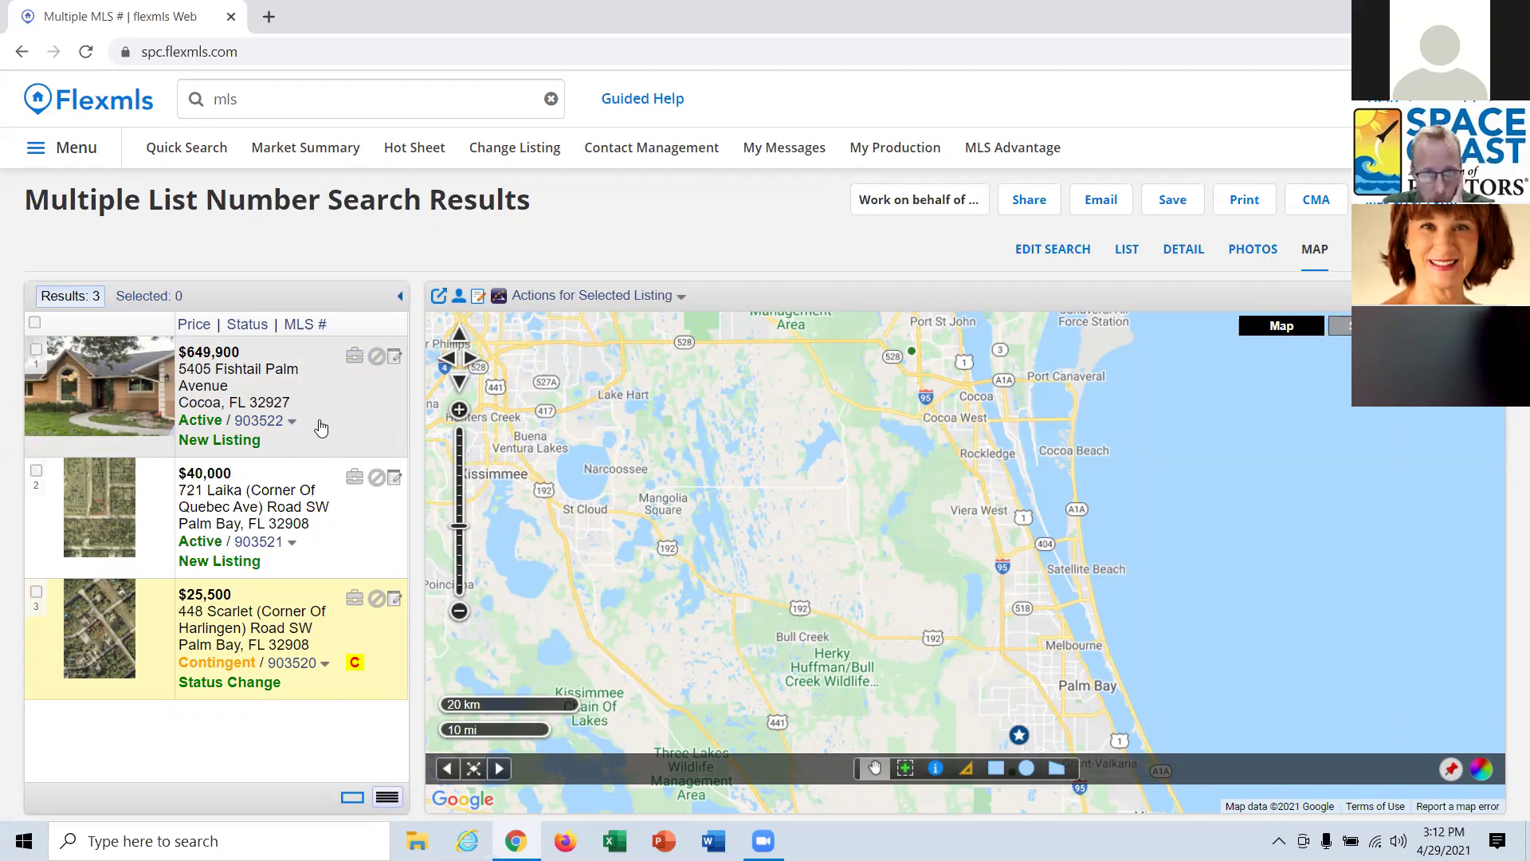
left_click(35, 322)
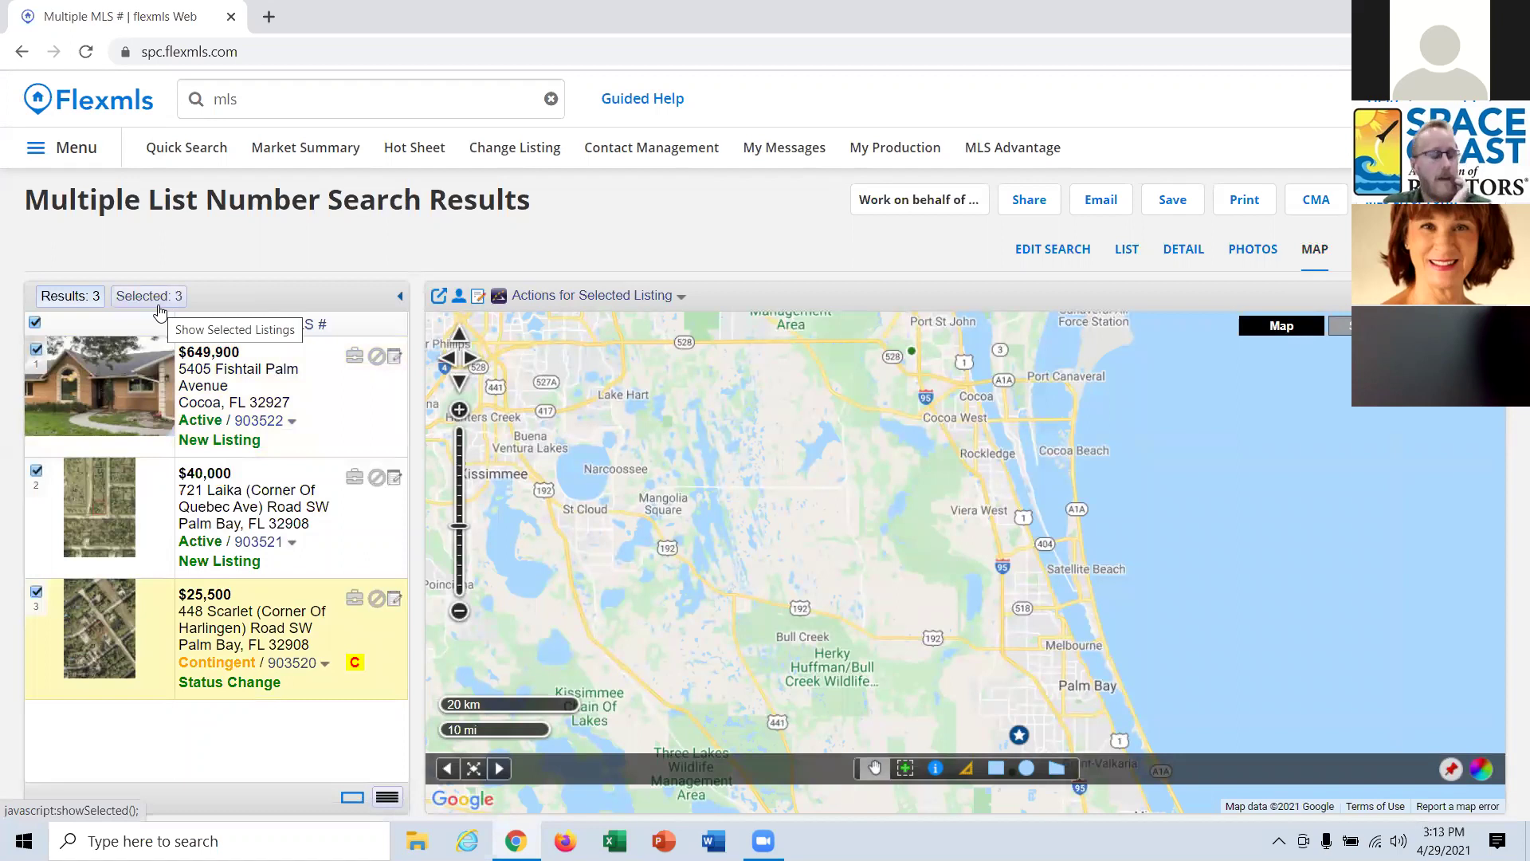
left_click(158, 307)
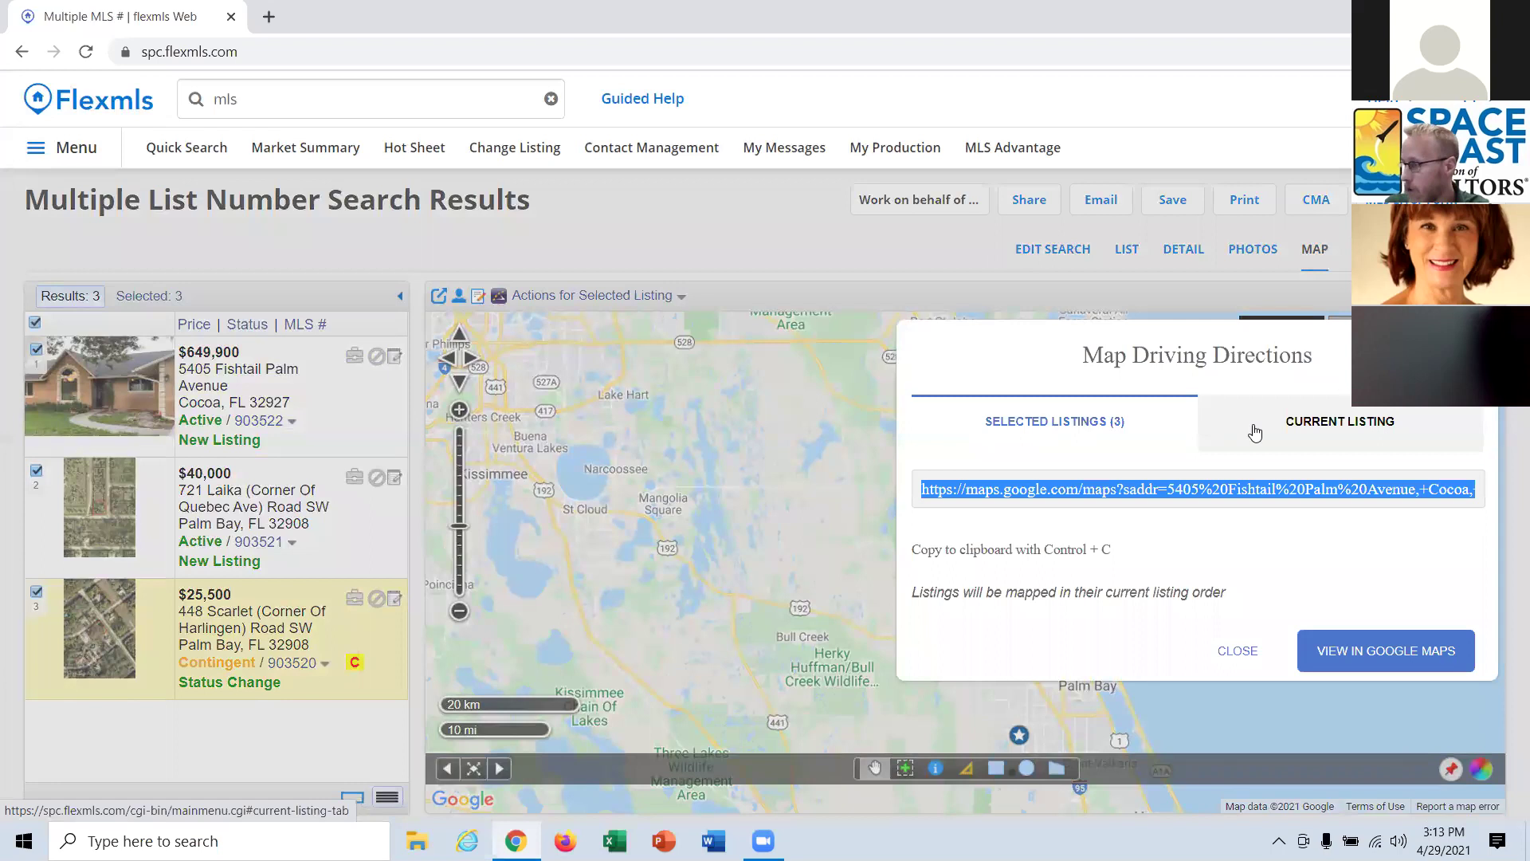
Reselect all three listings and open their driving route in Google Maps.
left_click(1238, 652)
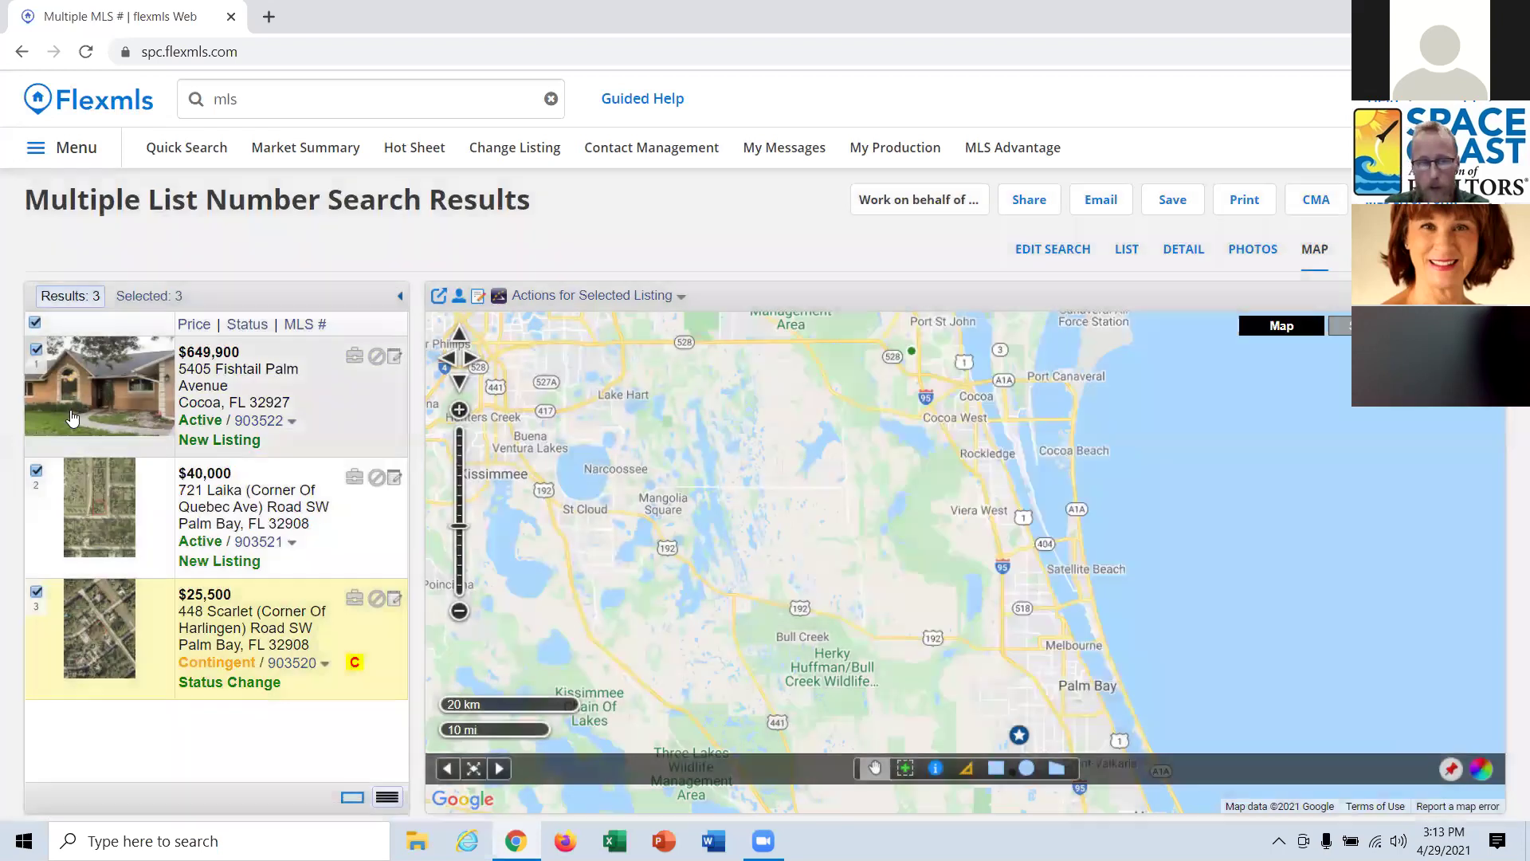
left_click(34, 322)
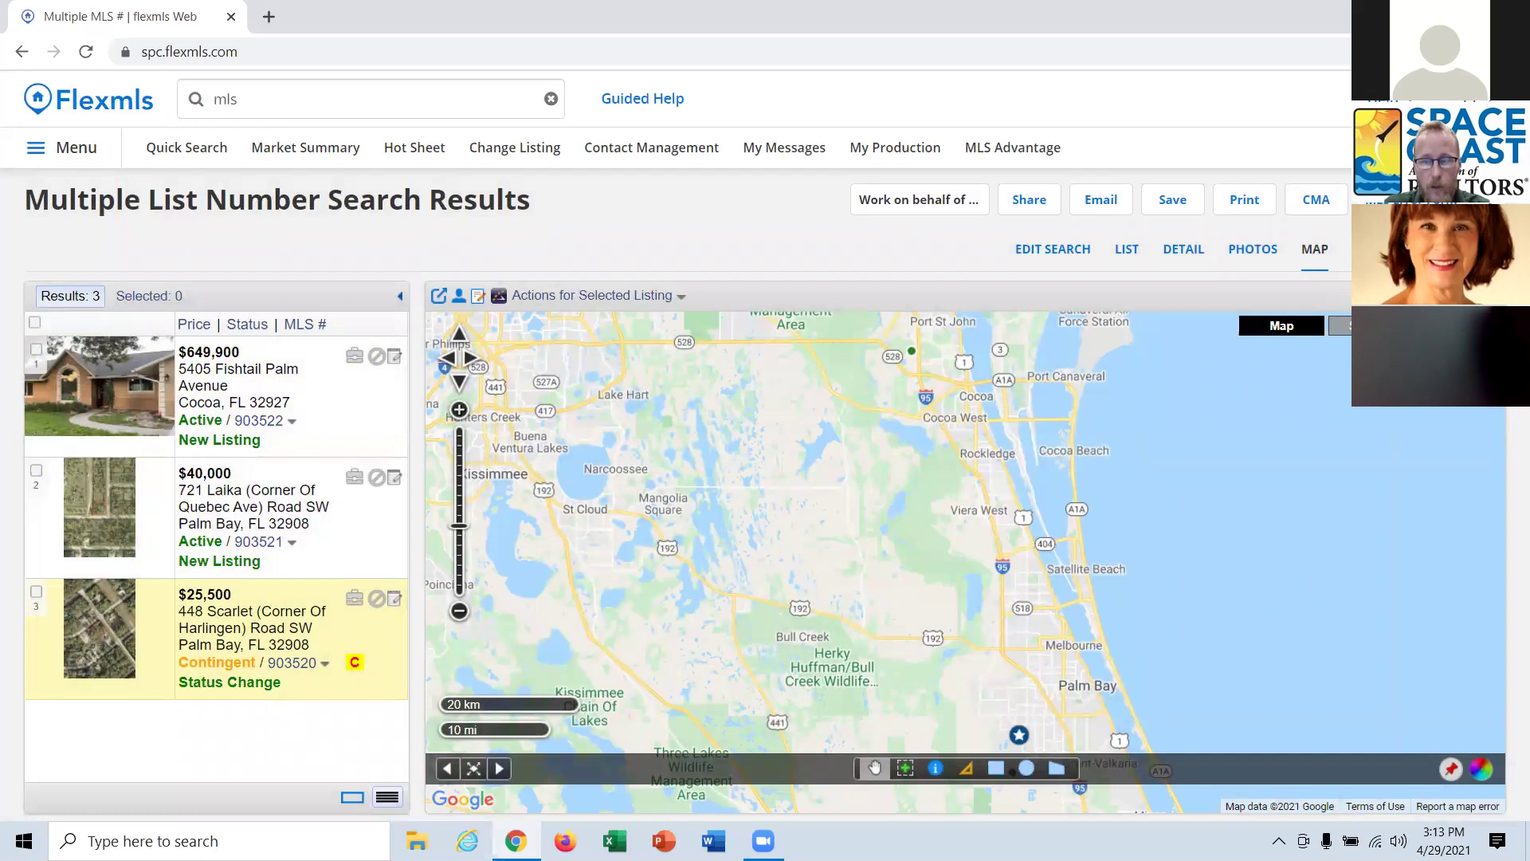
left_click(1019, 734)
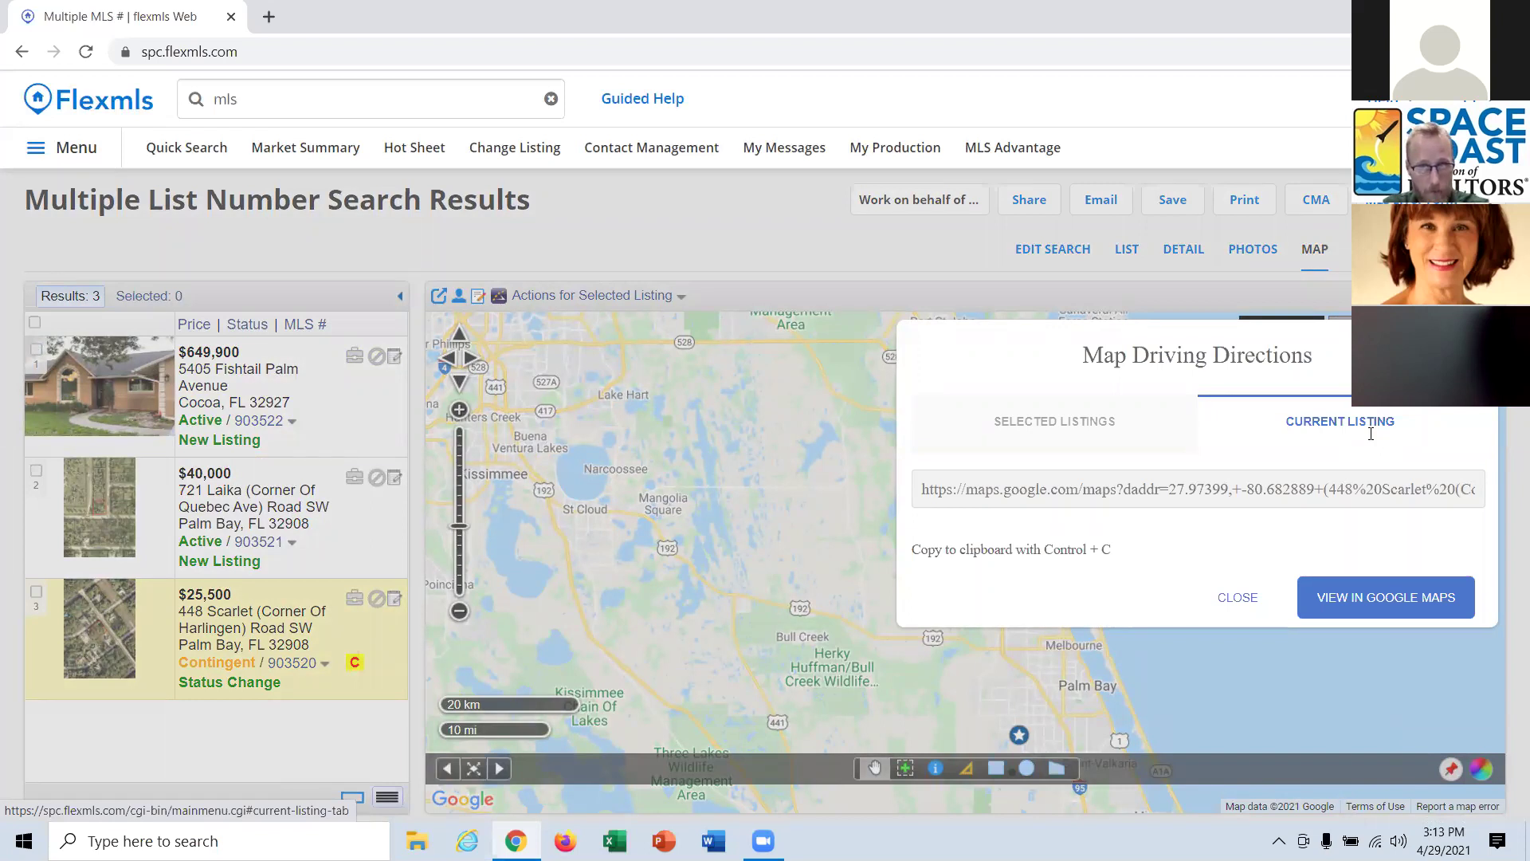
left_click(809, 536)
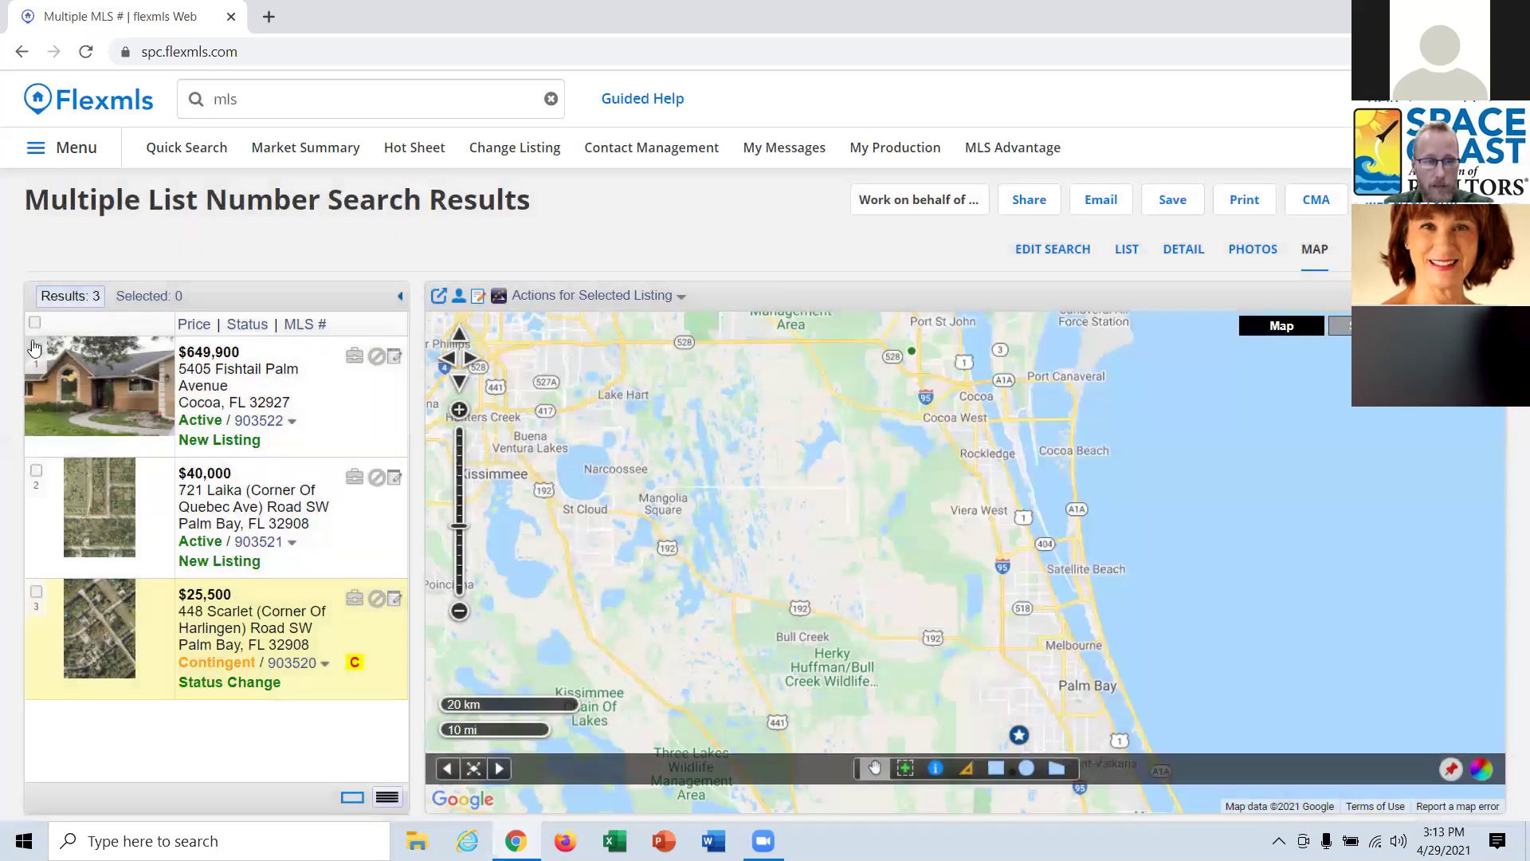
left_click(36, 324)
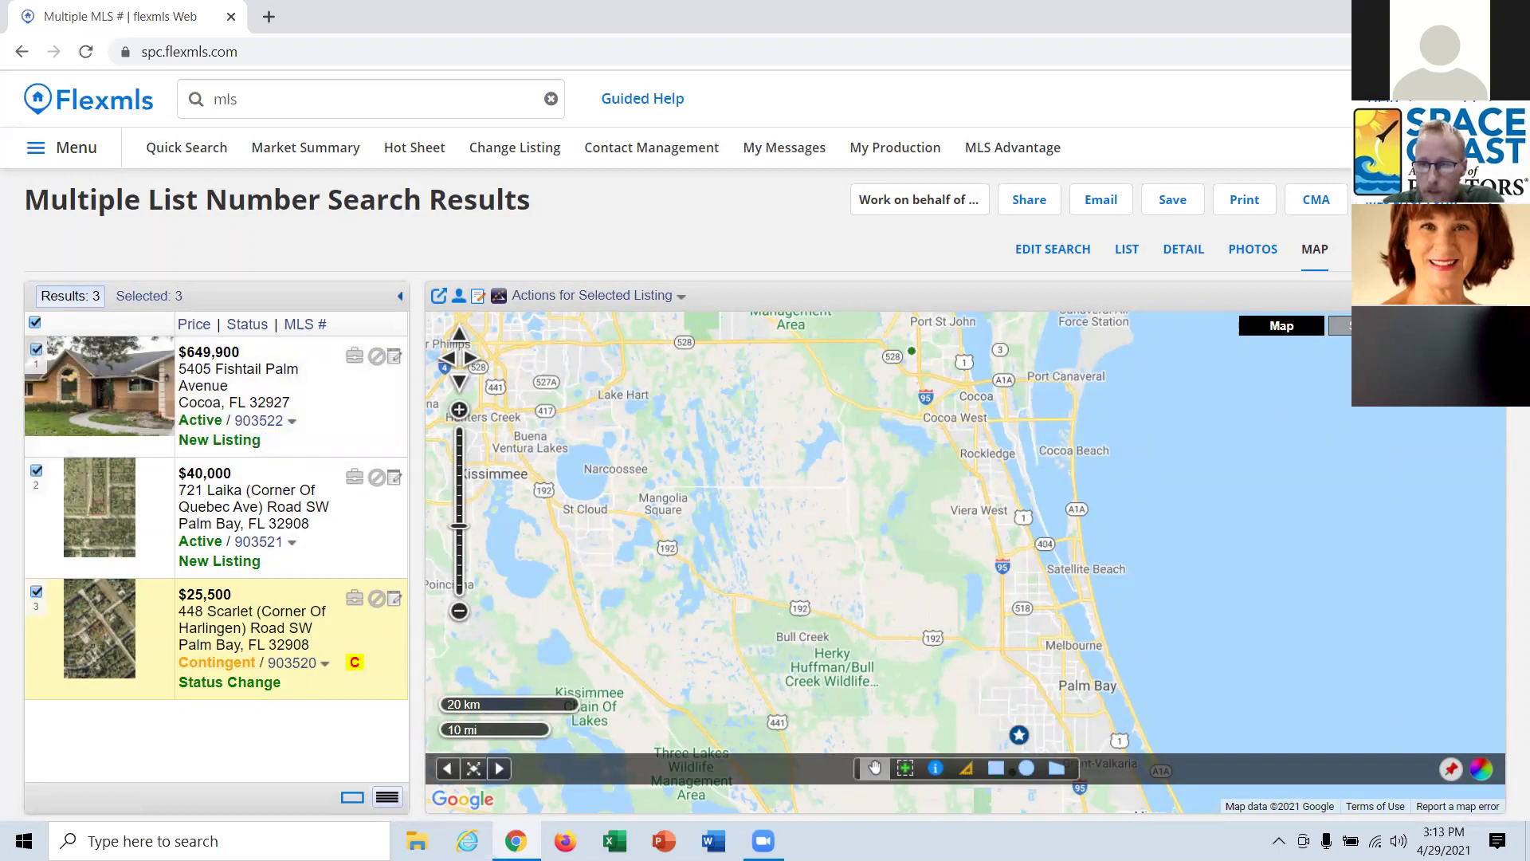
left_click(1450, 769)
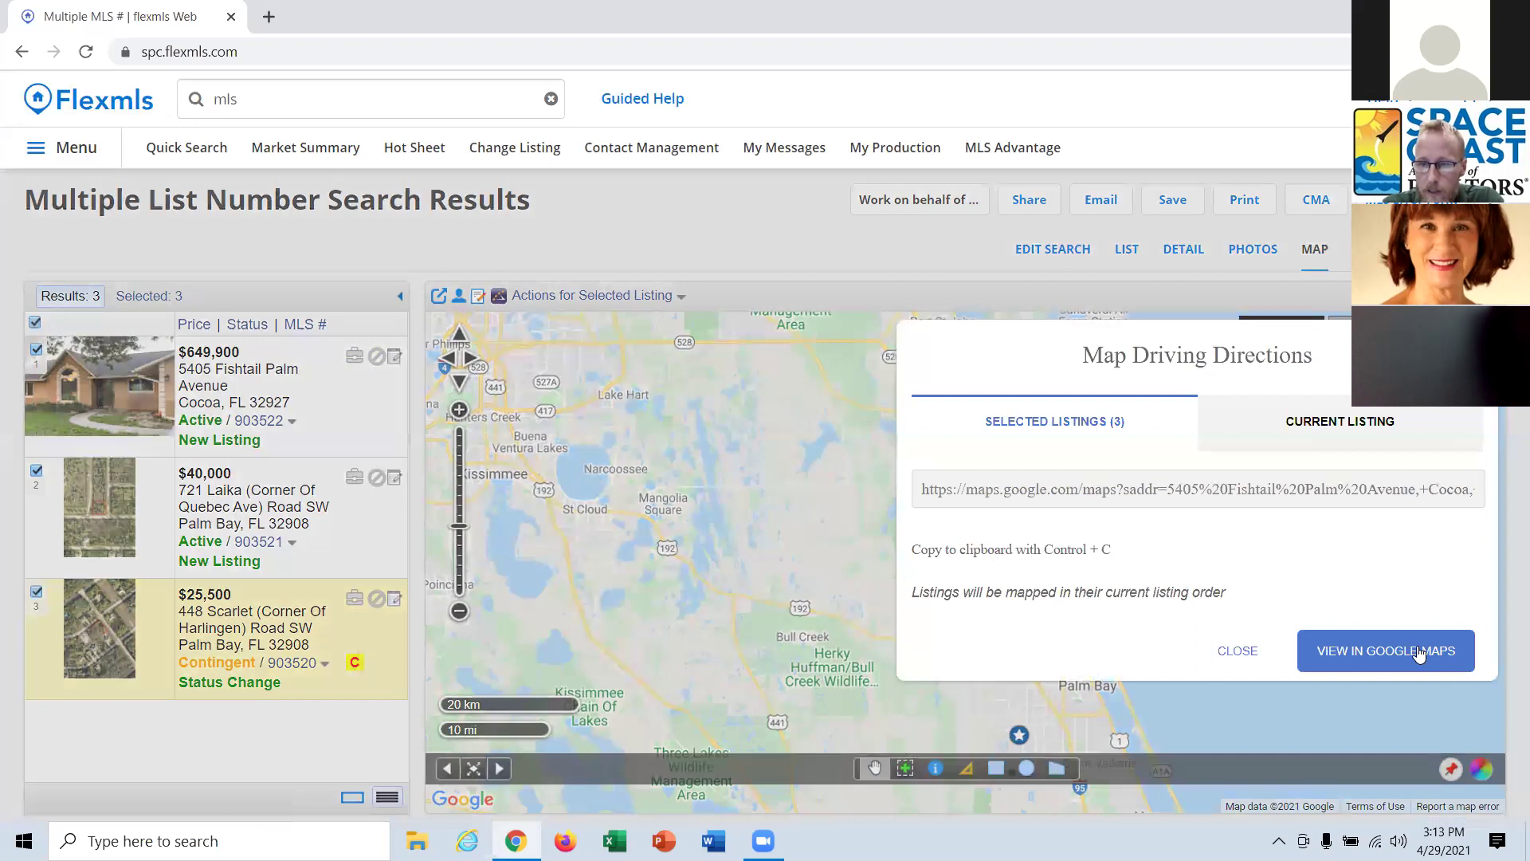
left_click(1419, 654)
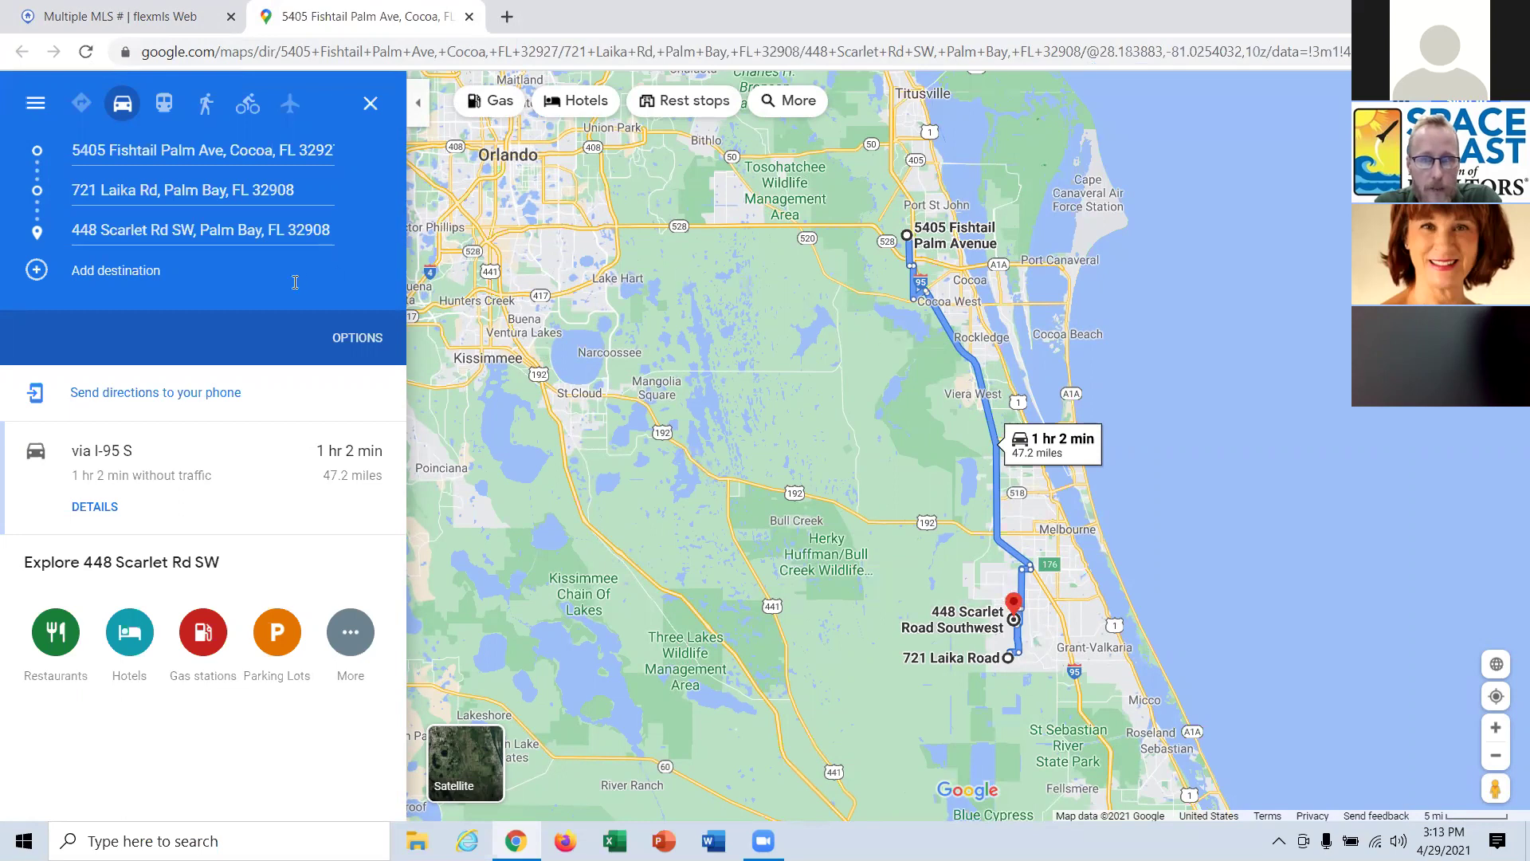
Add Space Coast Massage & Spa as an extra destination on the route.
left_click(105, 270)
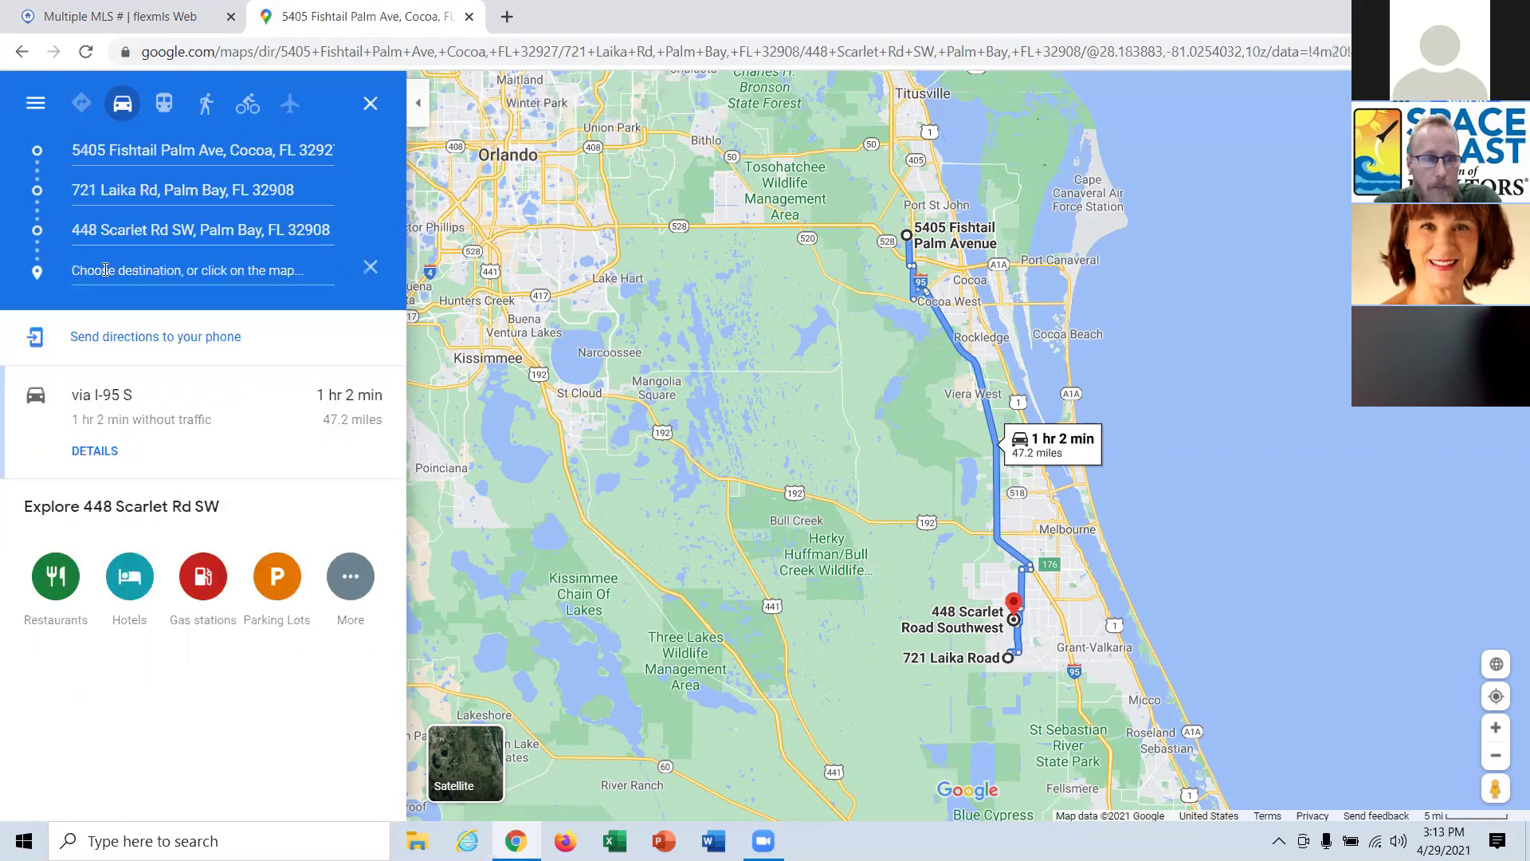
type("space coas")
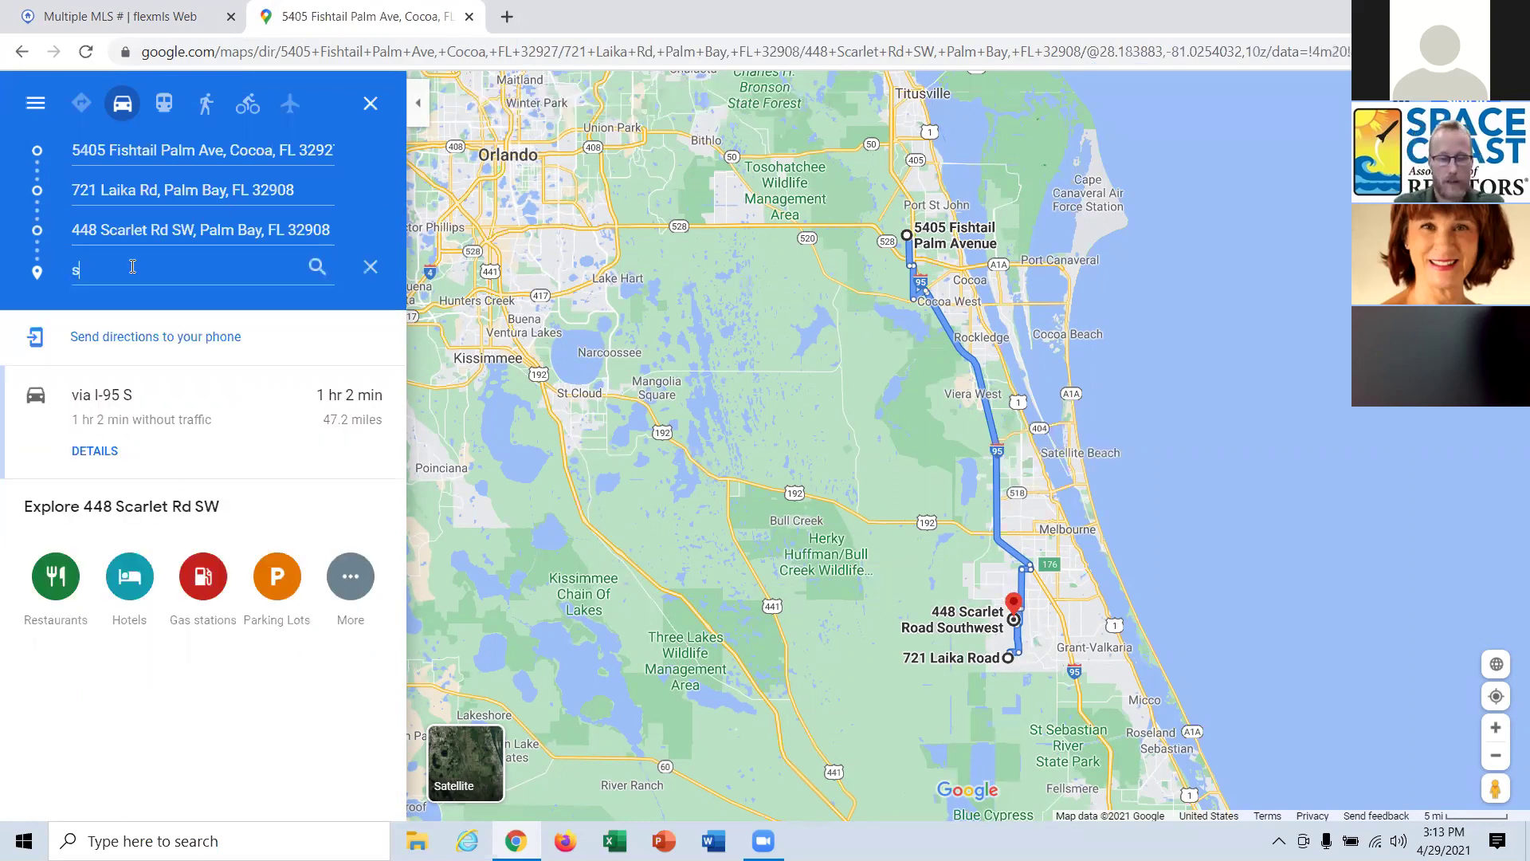
key("BackSpace")
key("BackSpace")
type("oast")
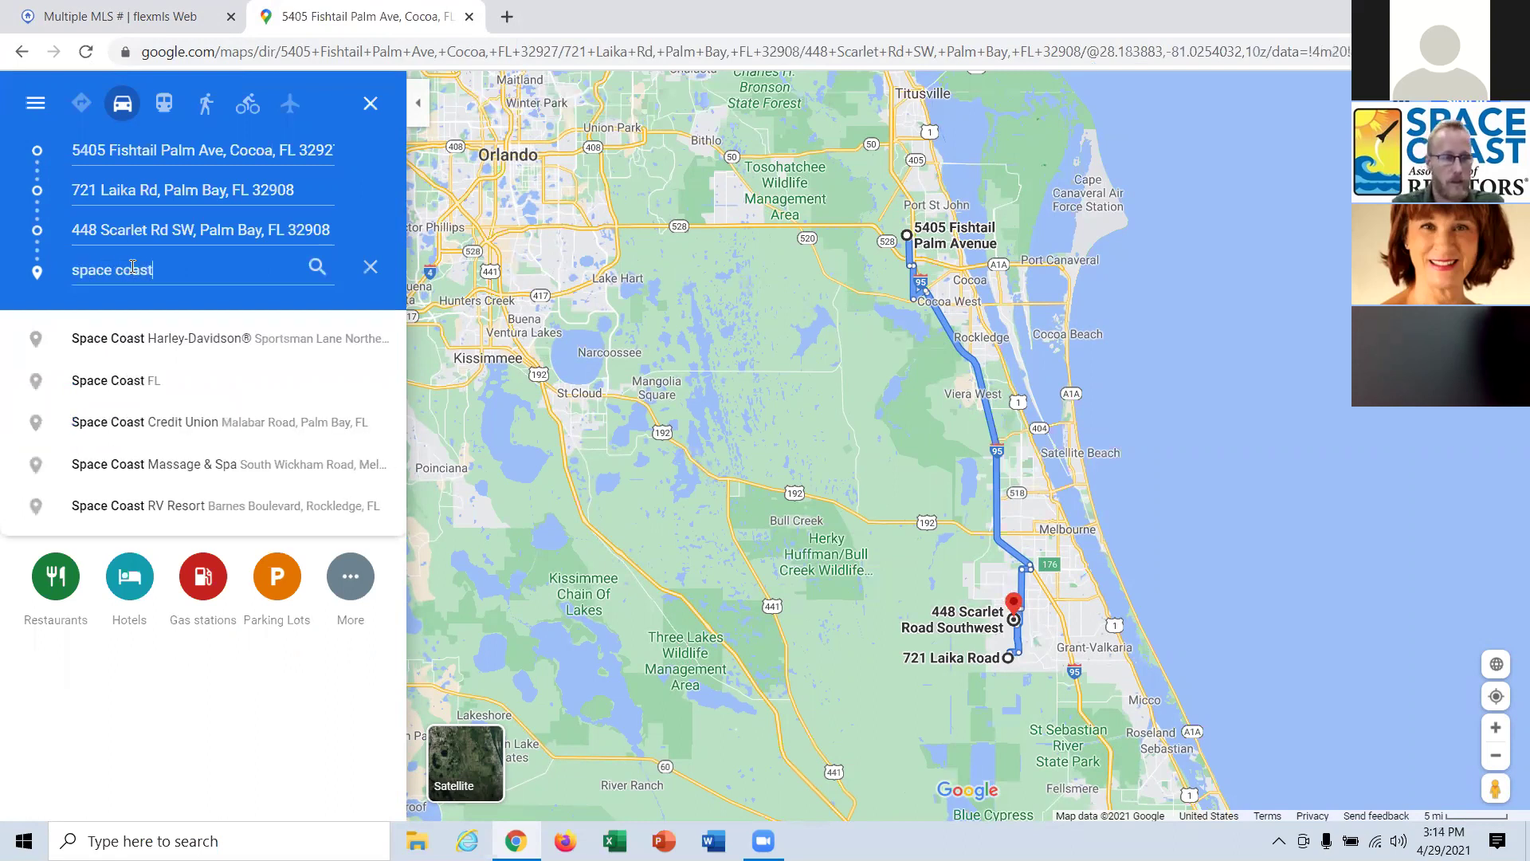
left_click(247, 464)
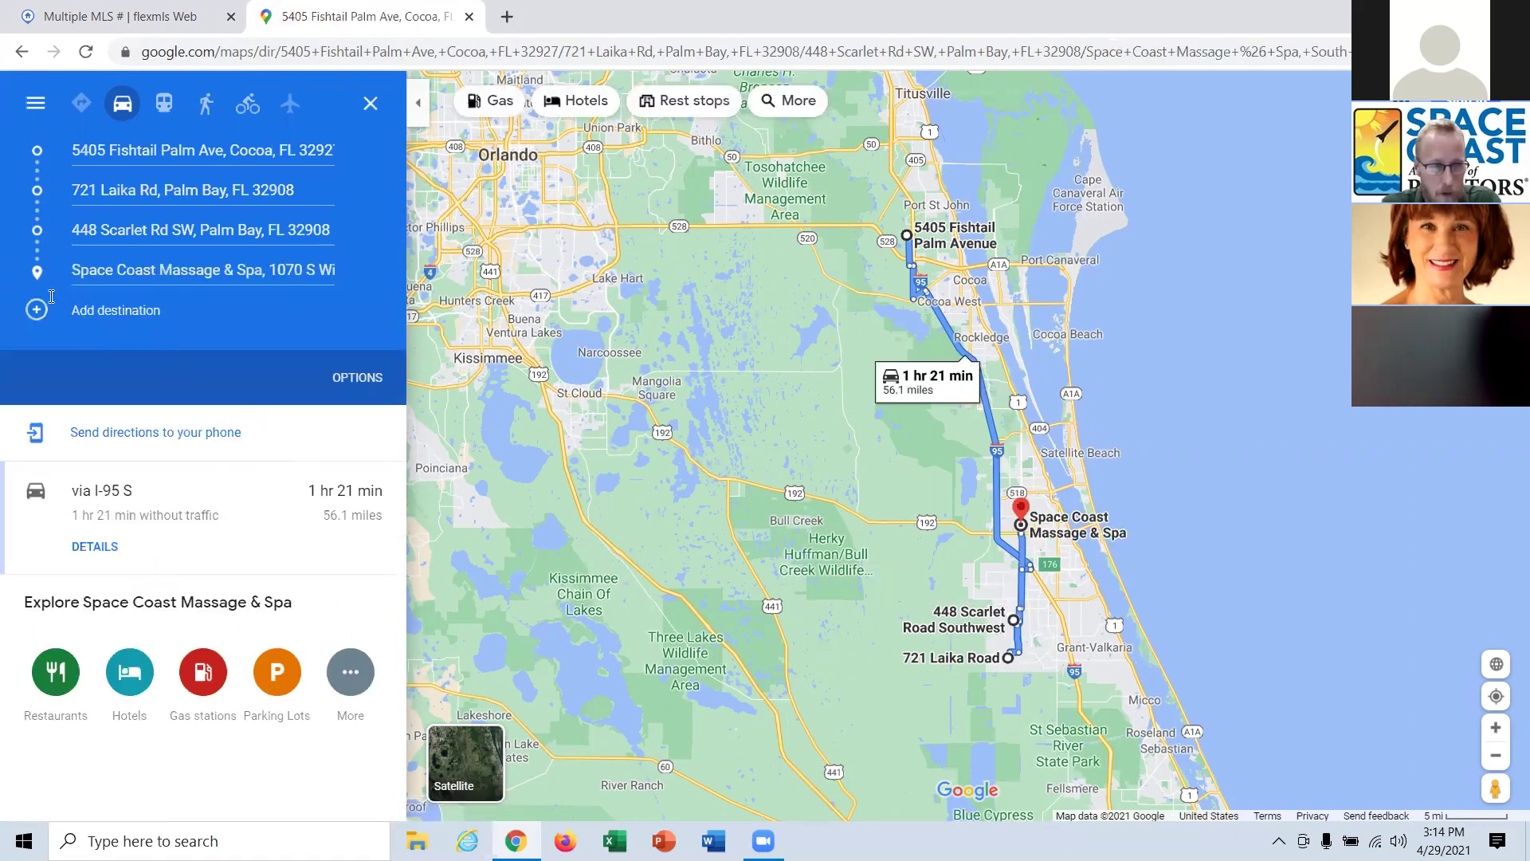
left_click_drag(39, 280, 29, 152)
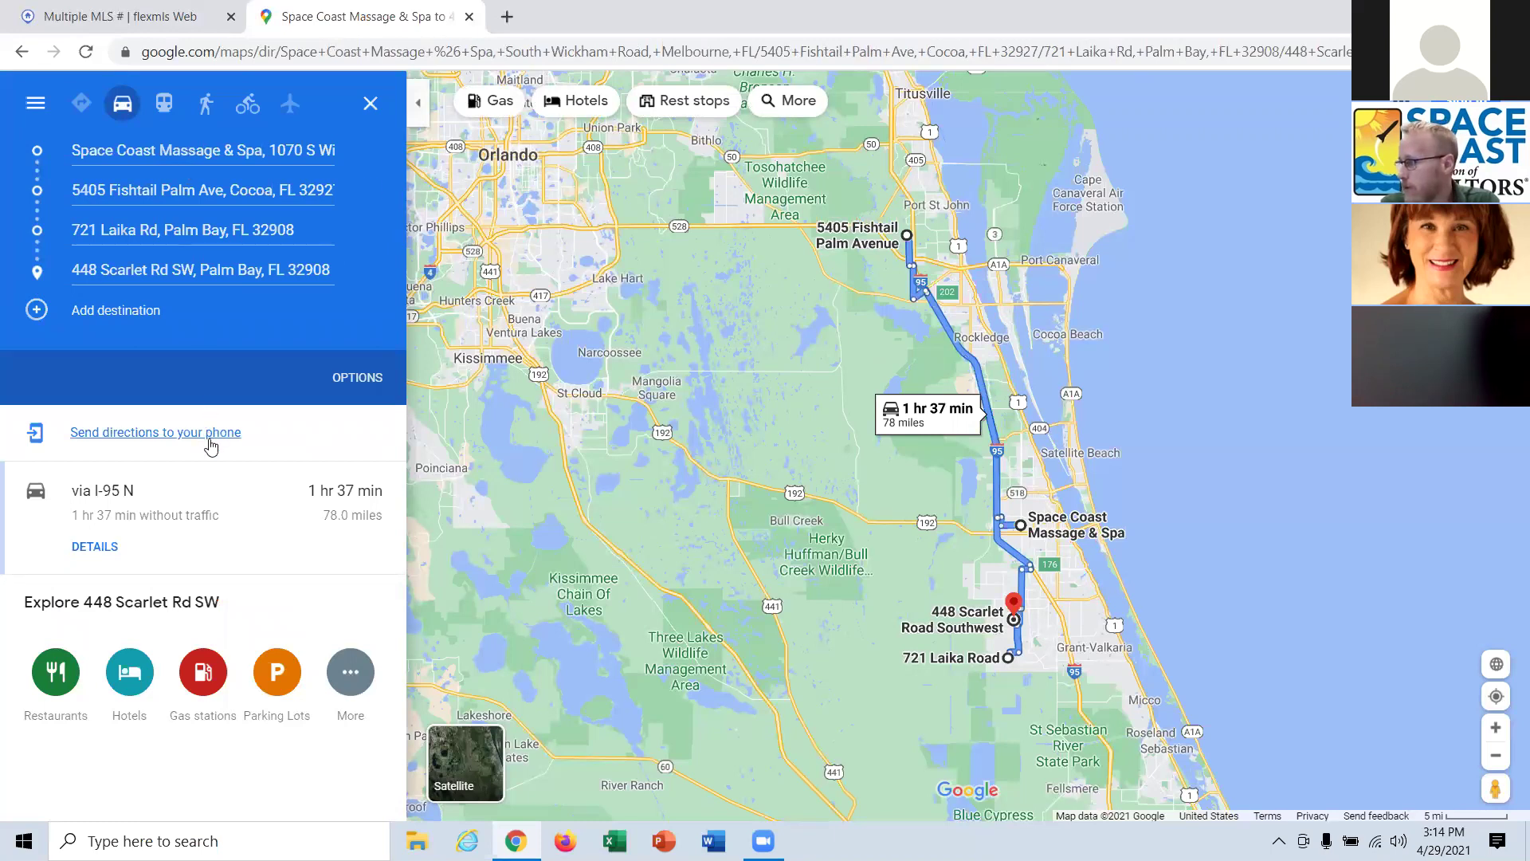
left_click_drag(37, 268, 37, 179)
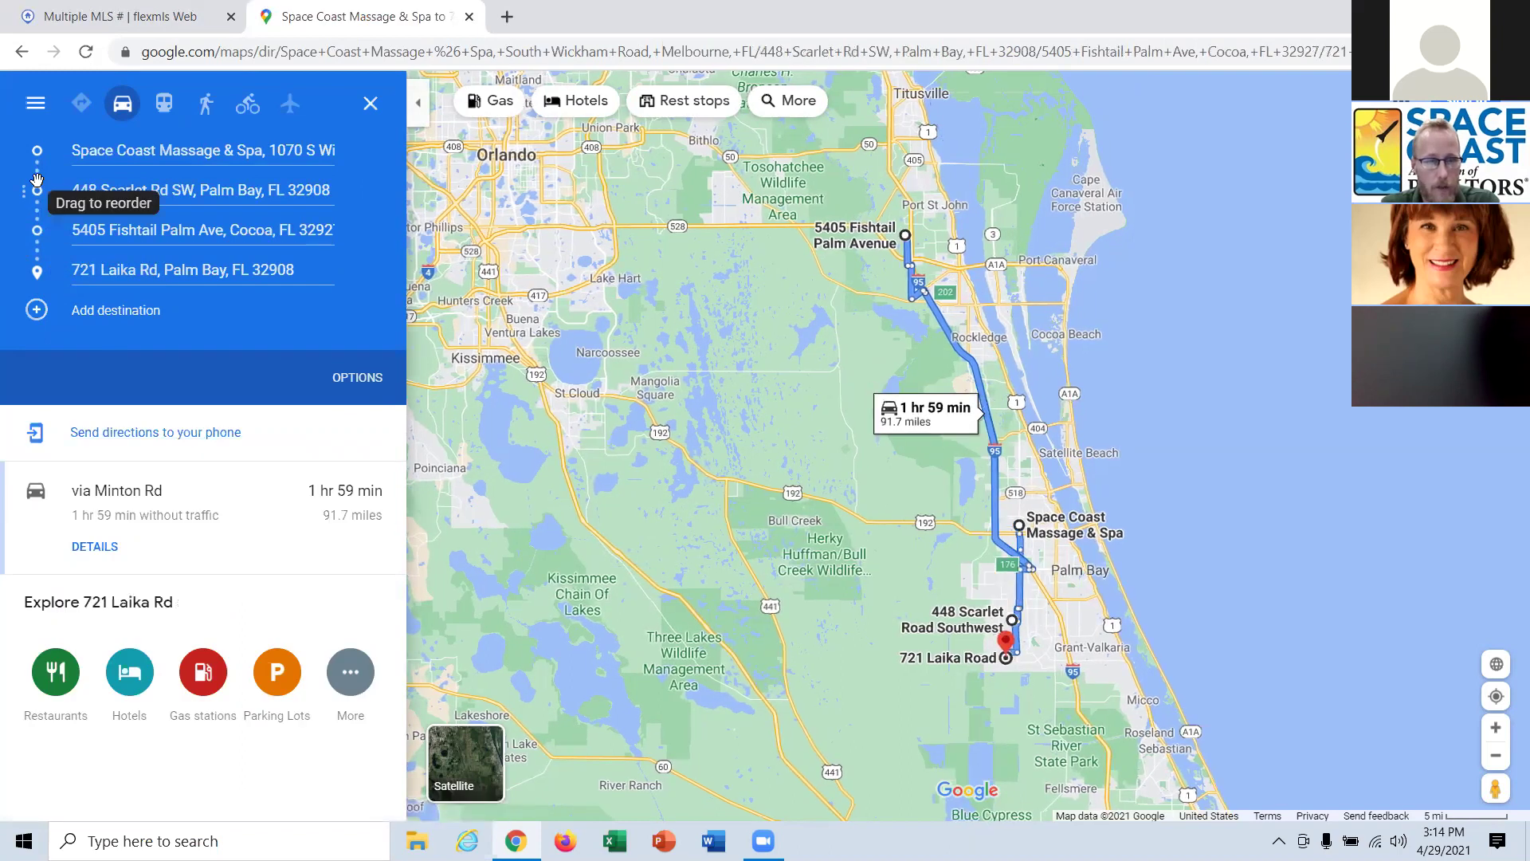
left_click(192, 433)
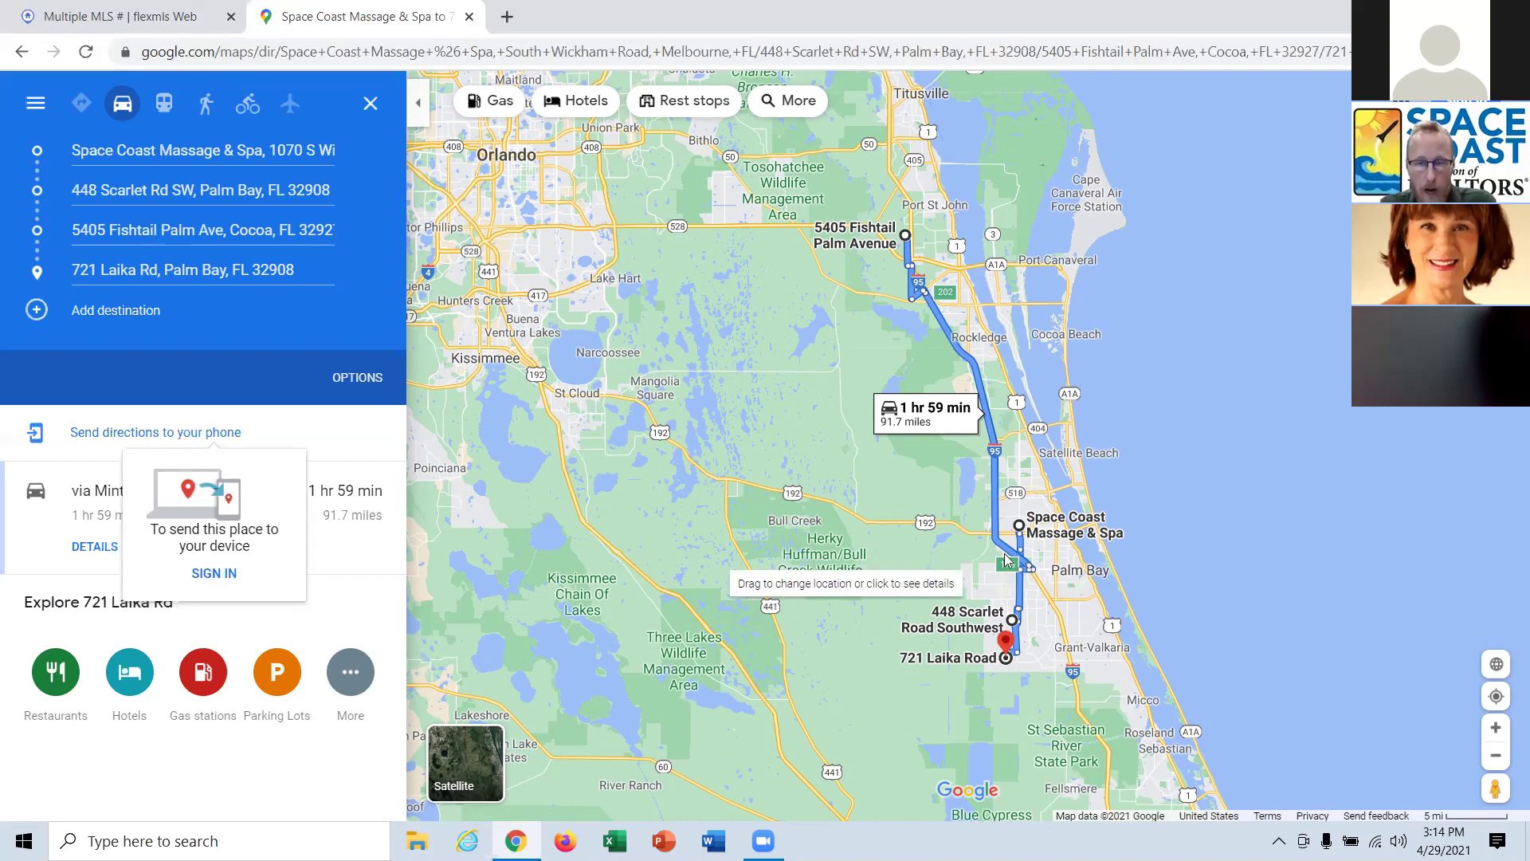
mouse_move(1026, 565)
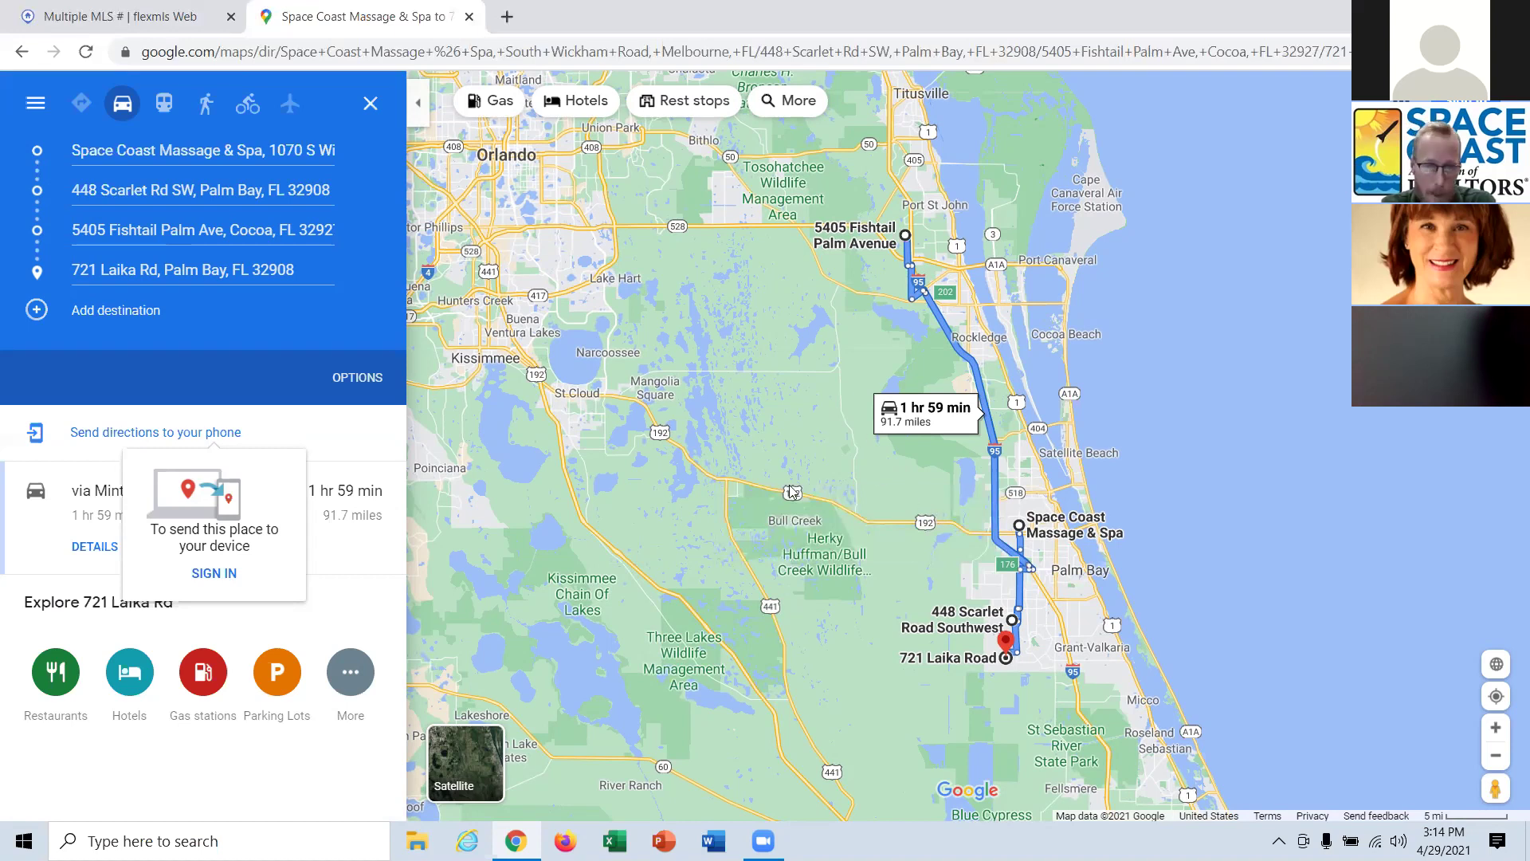
Close the Google Maps tab and run the 24-hour hot sheet for area 101 - Mims/Scottsmoor.
left_click(469, 16)
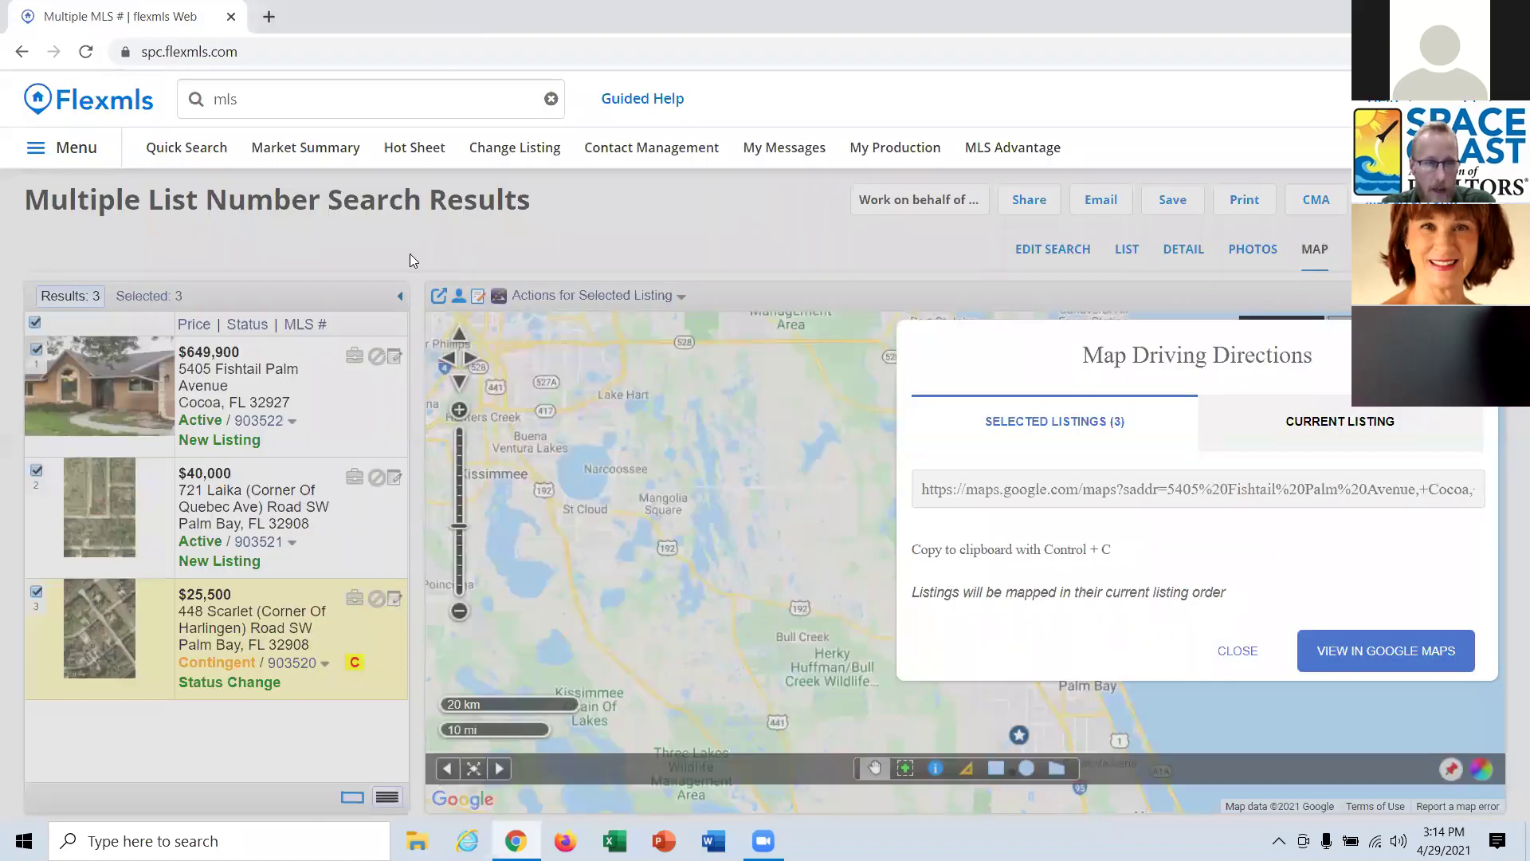
left_click(1238, 650)
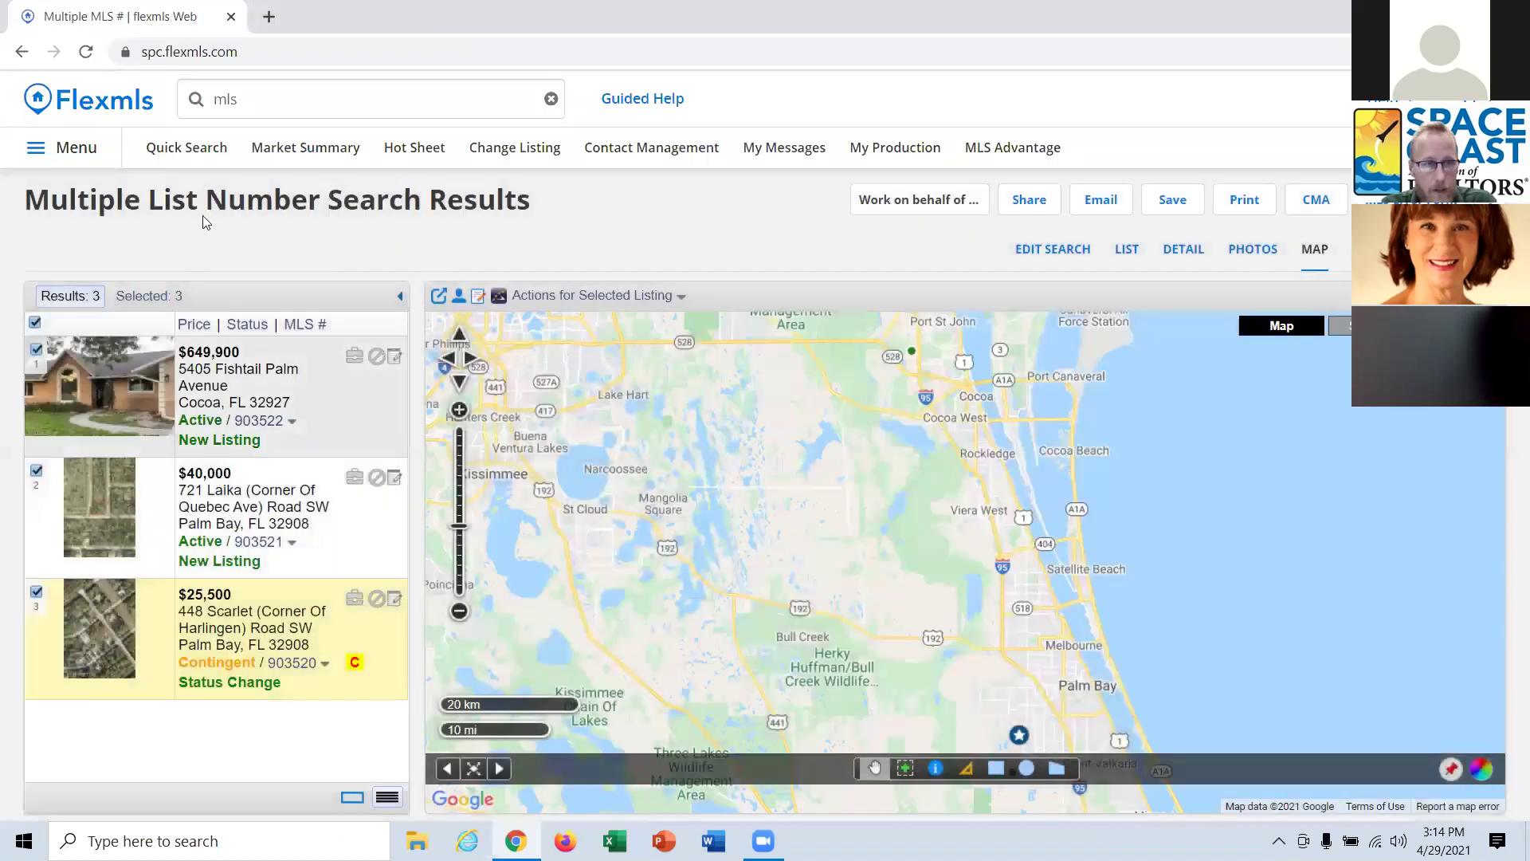
left_click(403, 148)
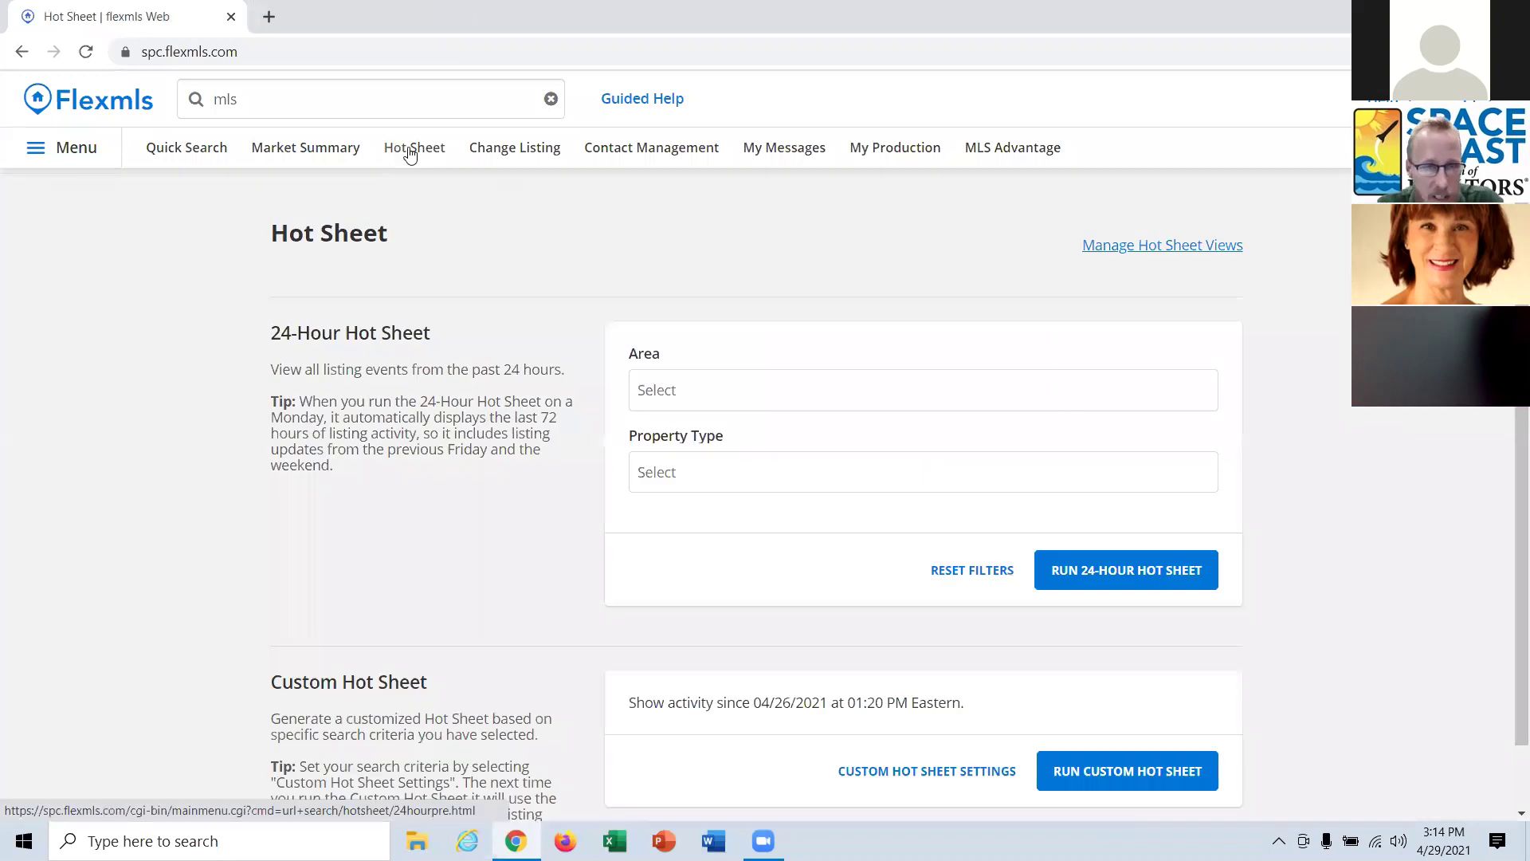
left_click(689, 392)
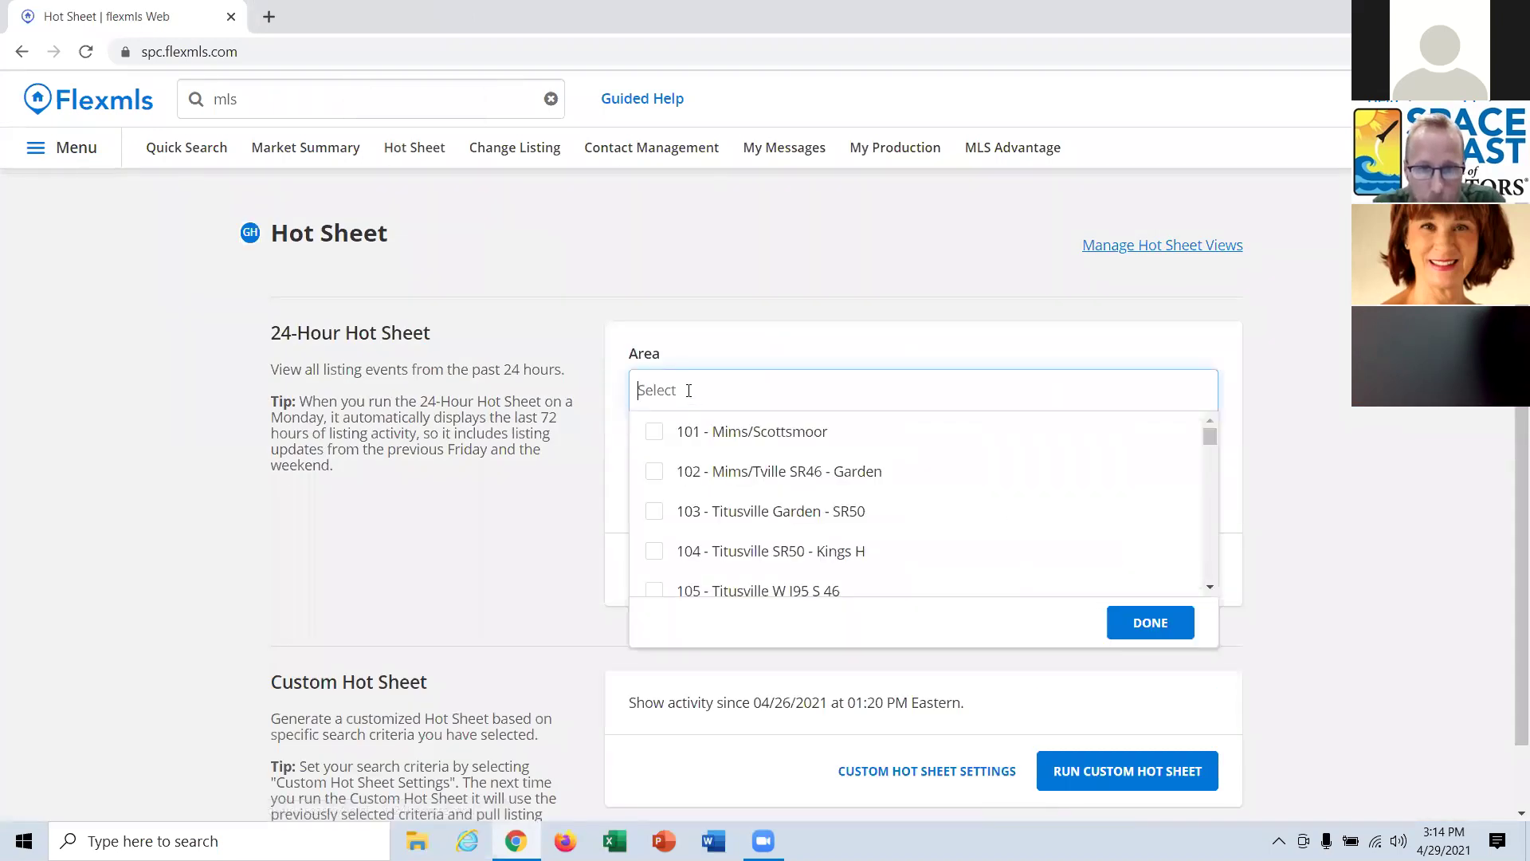
left_click(710, 434)
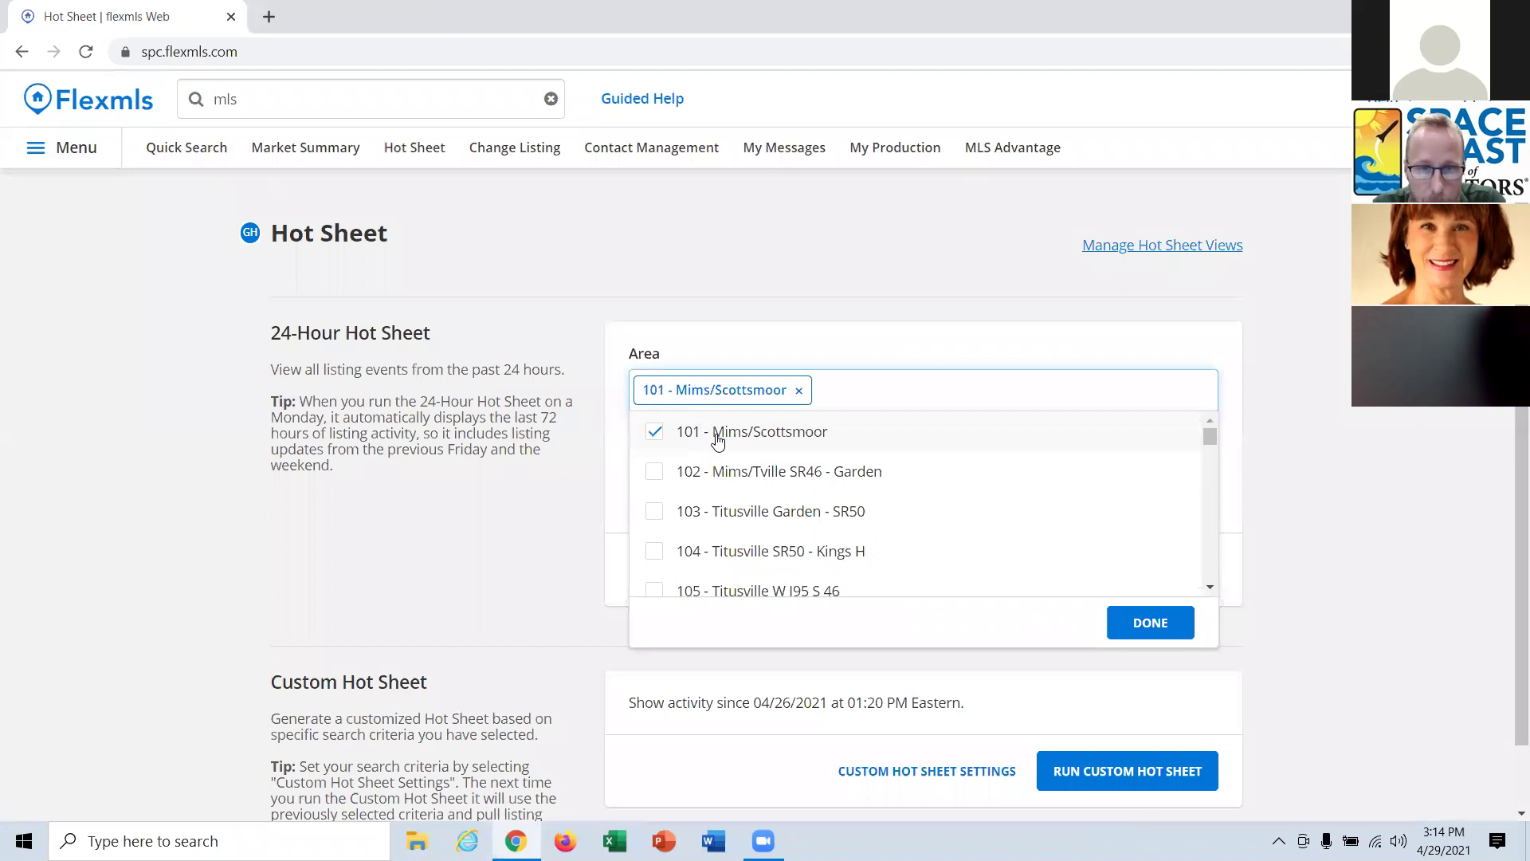
left_click(1157, 622)
left_click(1158, 587)
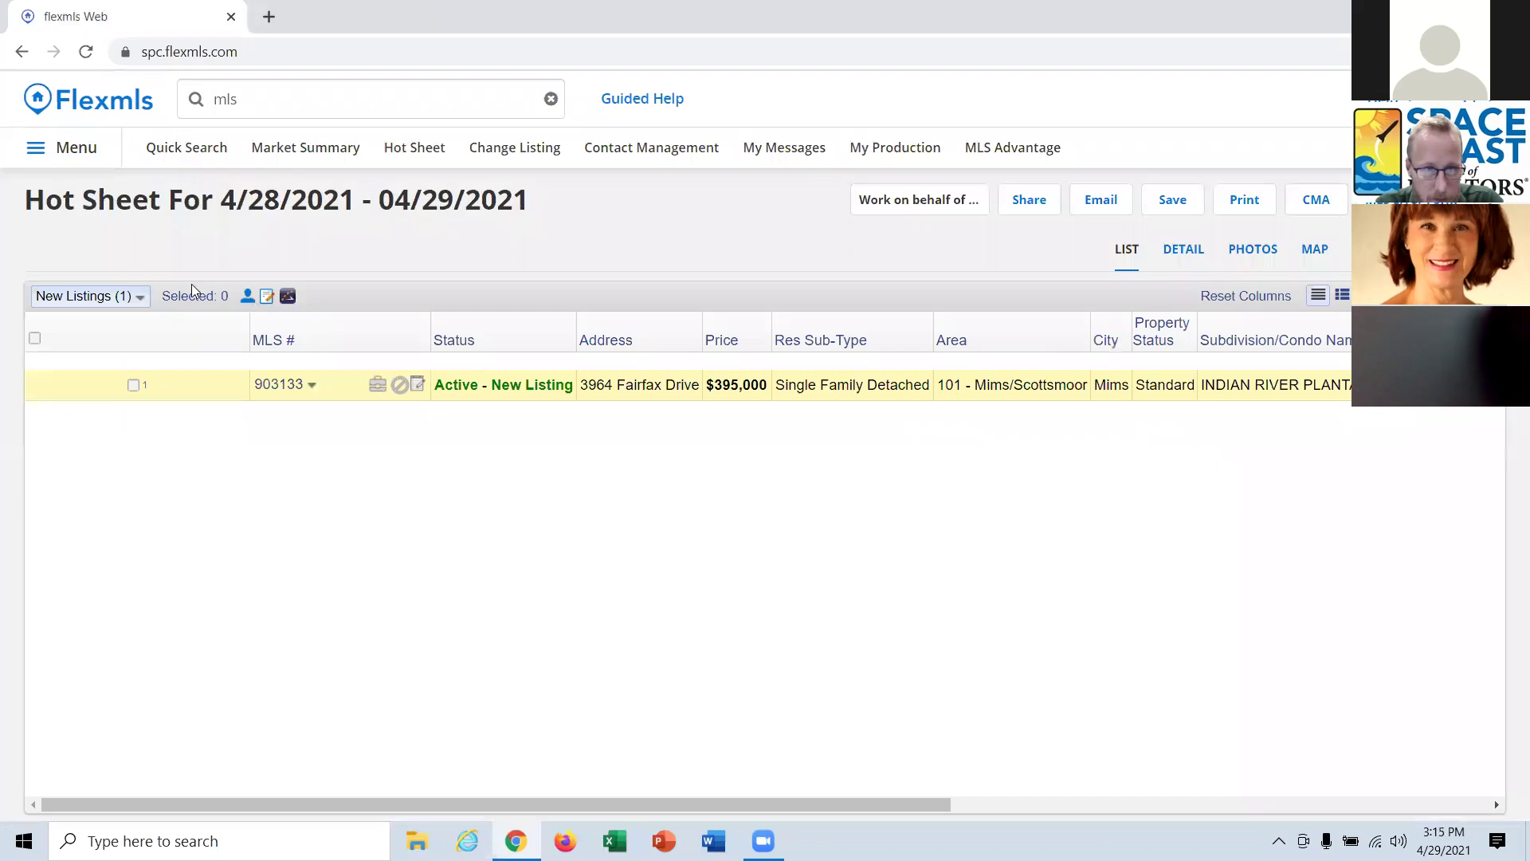
Change the hot sheet area to 215 - West Cocoa, rerun it, and return to the settings.
left_click(114, 298)
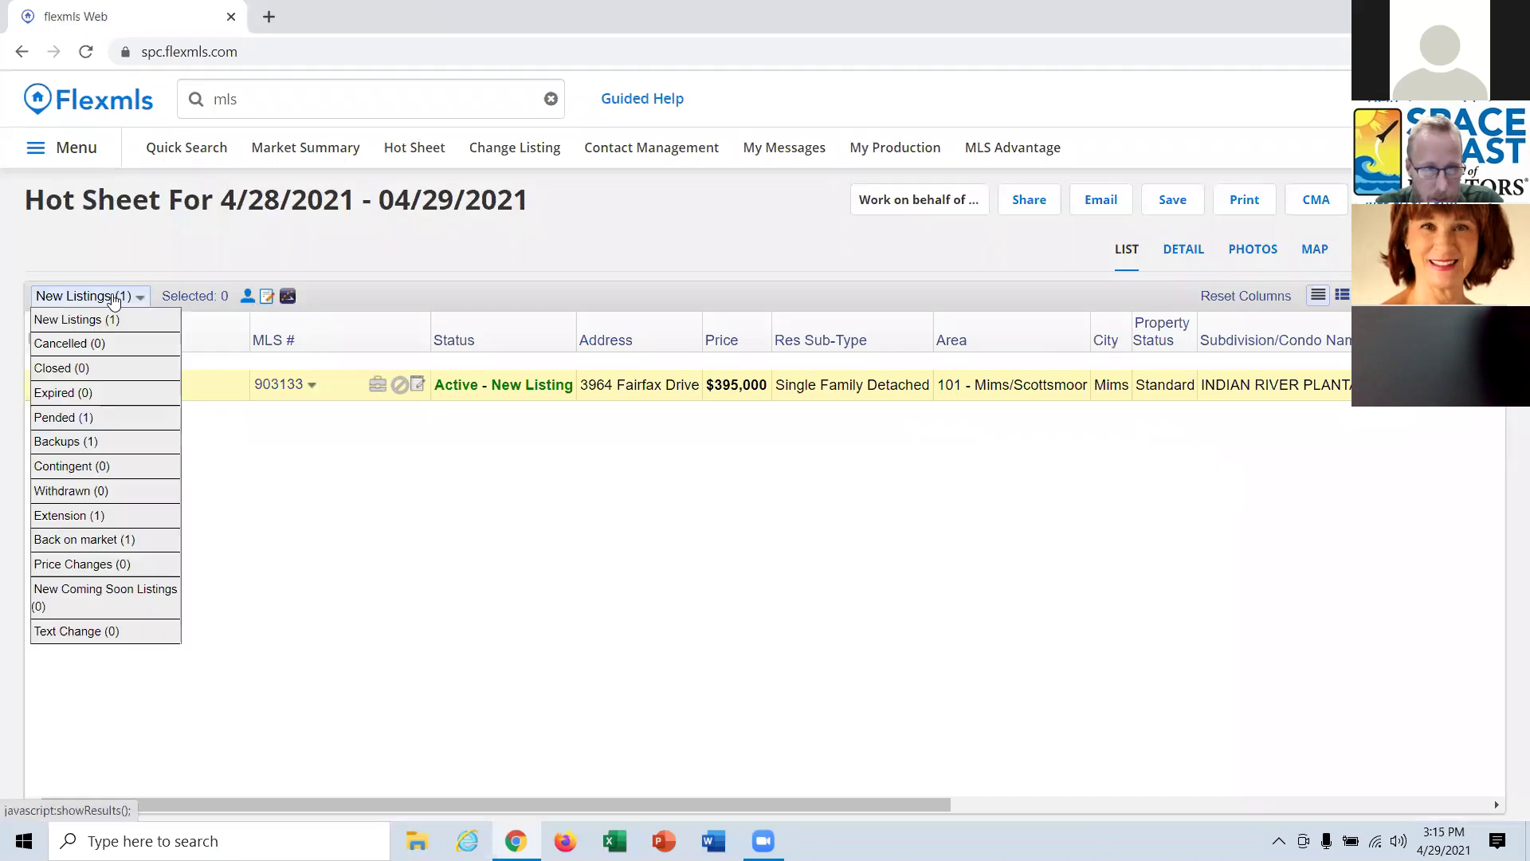
left_click(471, 267)
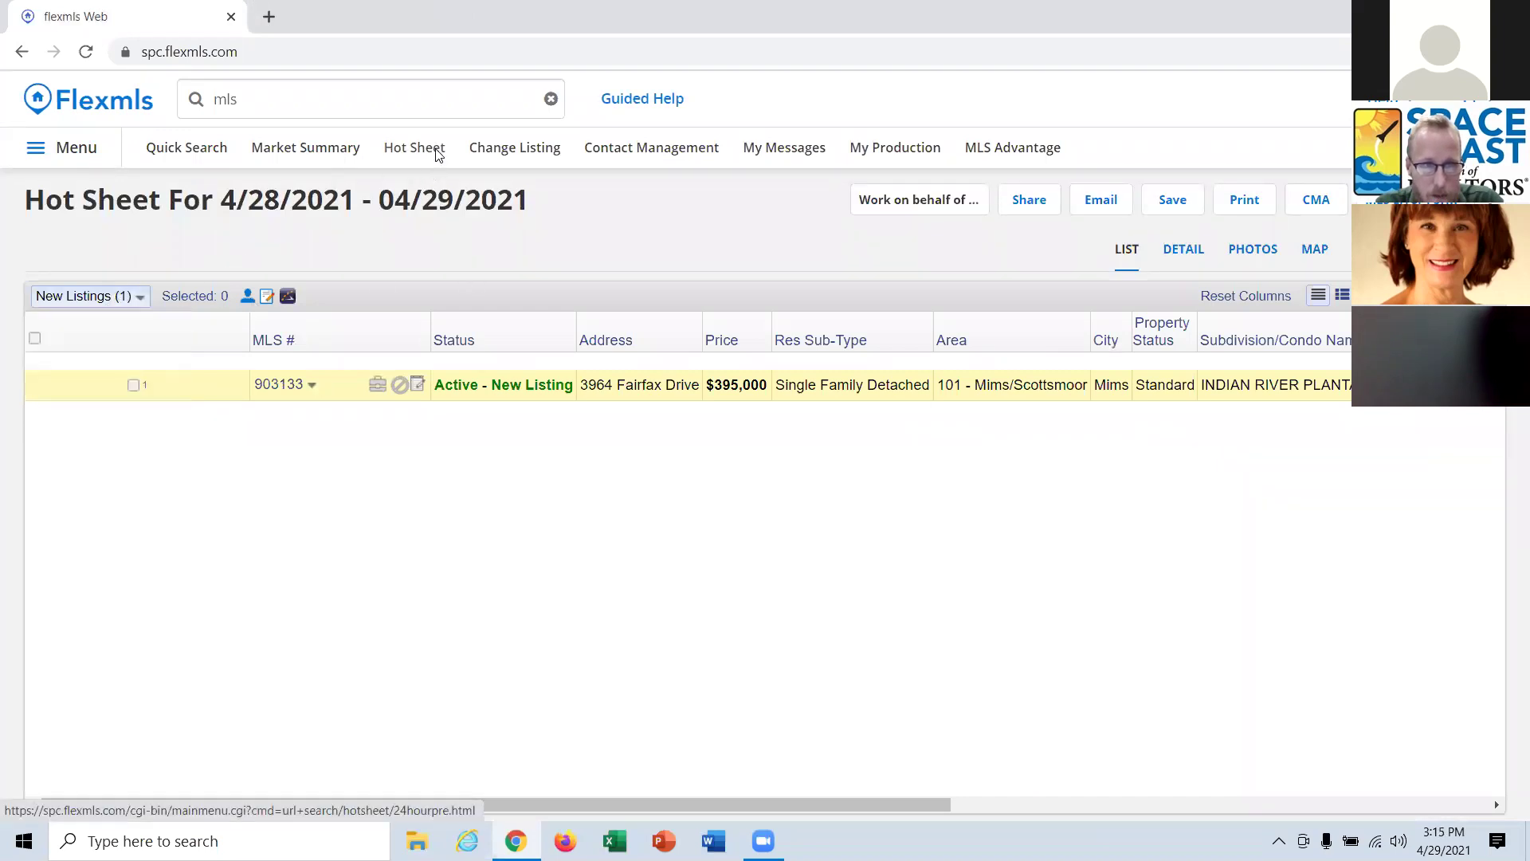
left_click(436, 151)
left_click(800, 391)
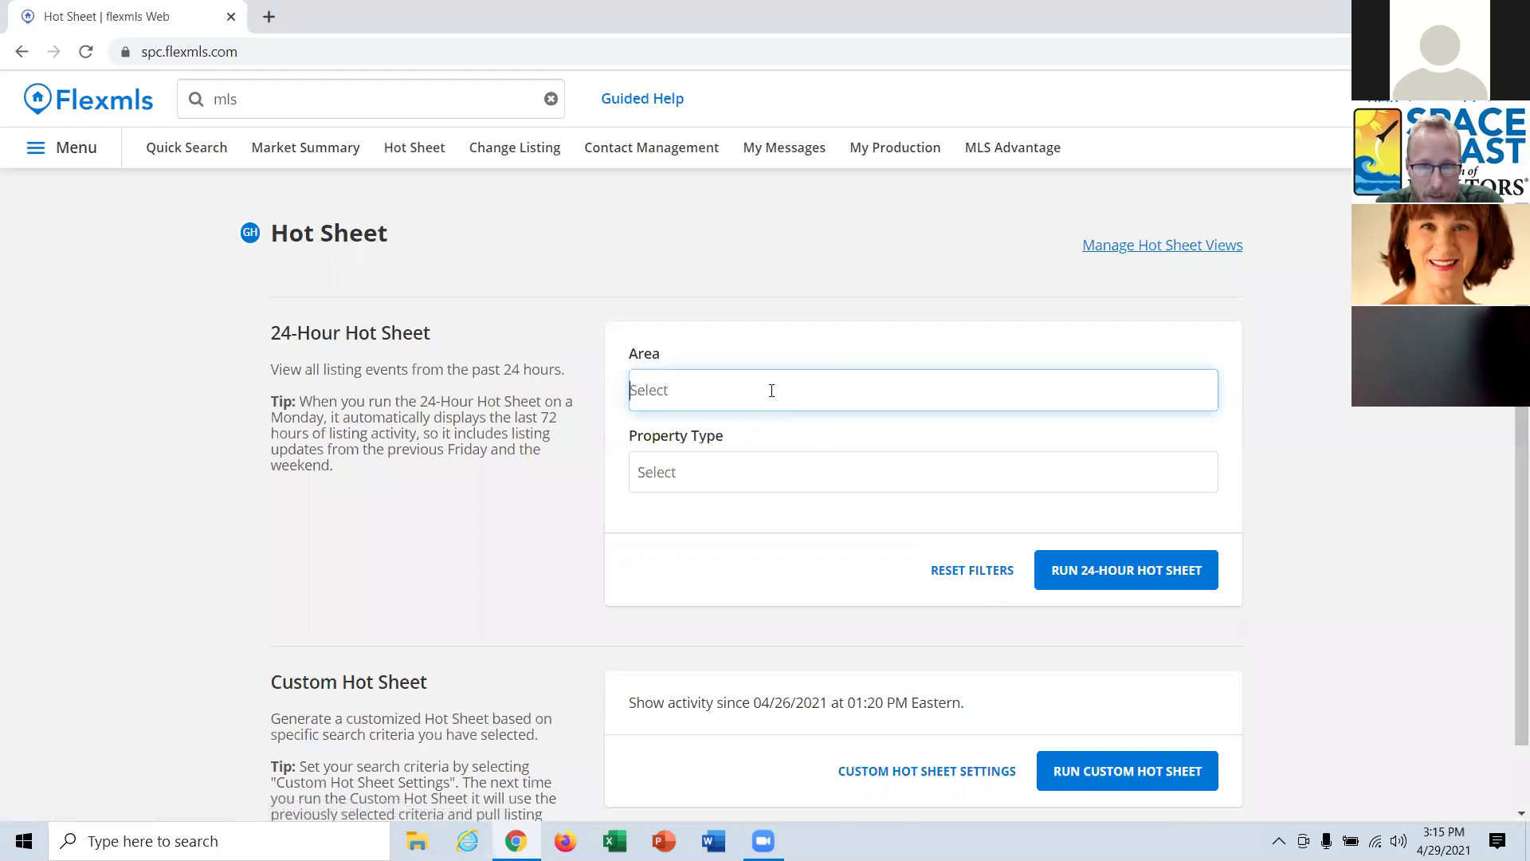
type("215")
left_click(769, 433)
left_click(1115, 479)
left_click(1104, 576)
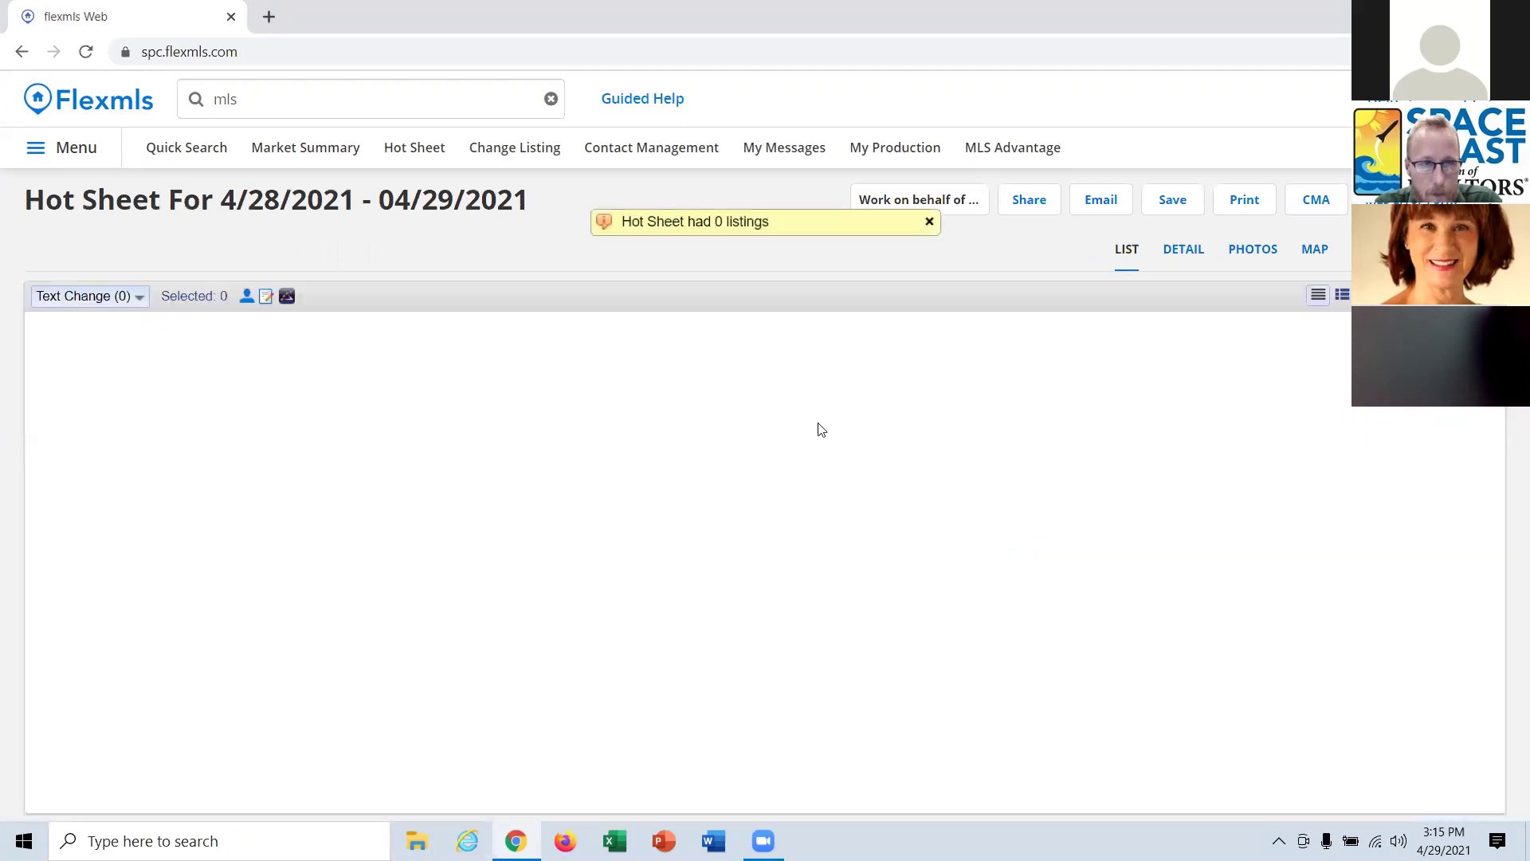
left_click(397, 151)
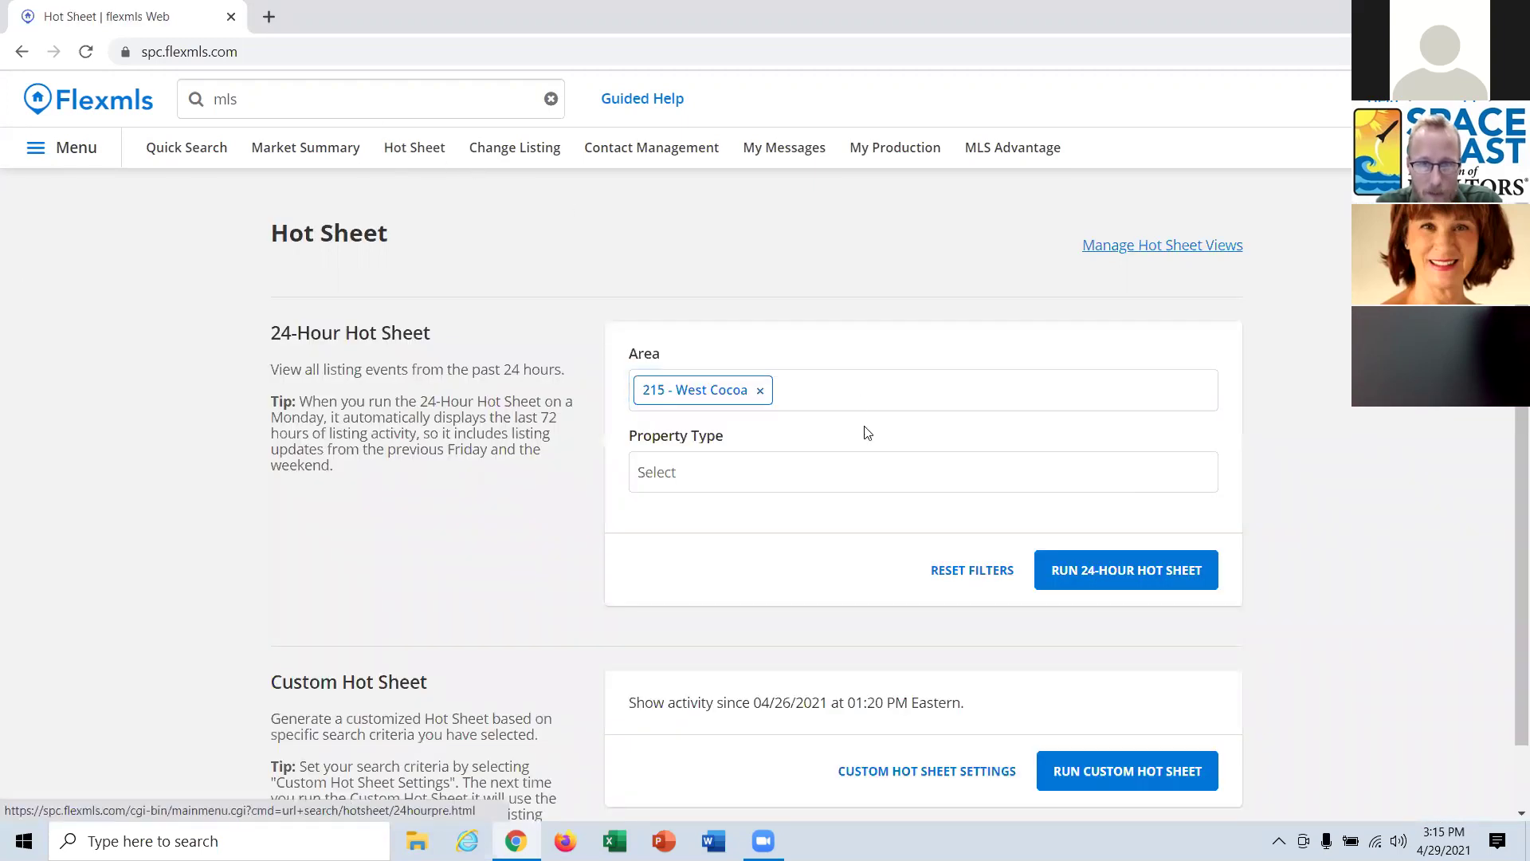
Drop the West Cocoa area filter and run the 24-hour Residential hot sheet.
left_click(760, 391)
left_click(837, 481)
left_click(692, 517)
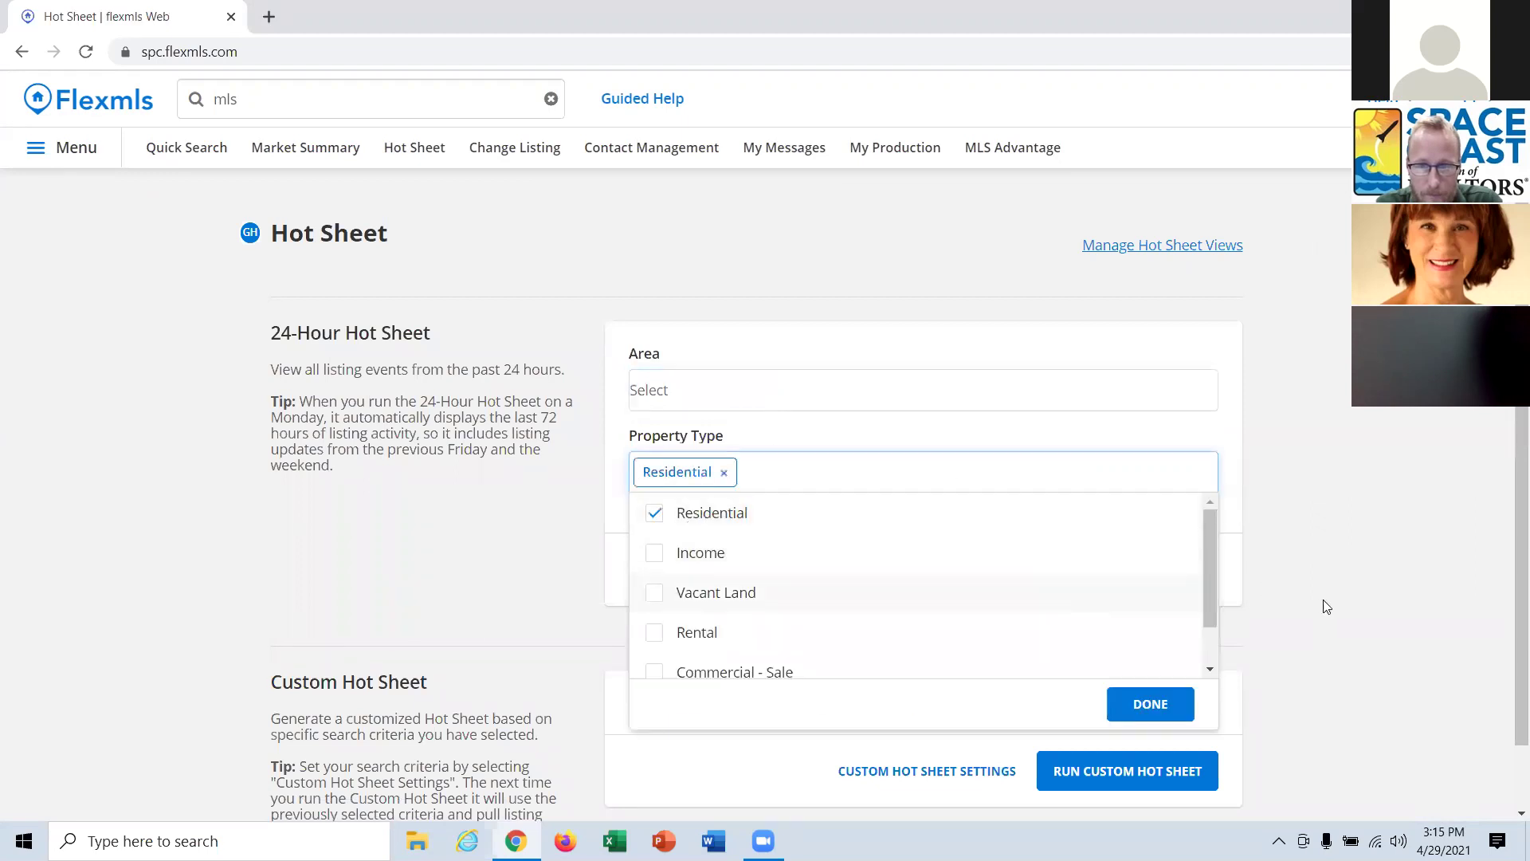
left_click(1275, 594)
left_click(1193, 585)
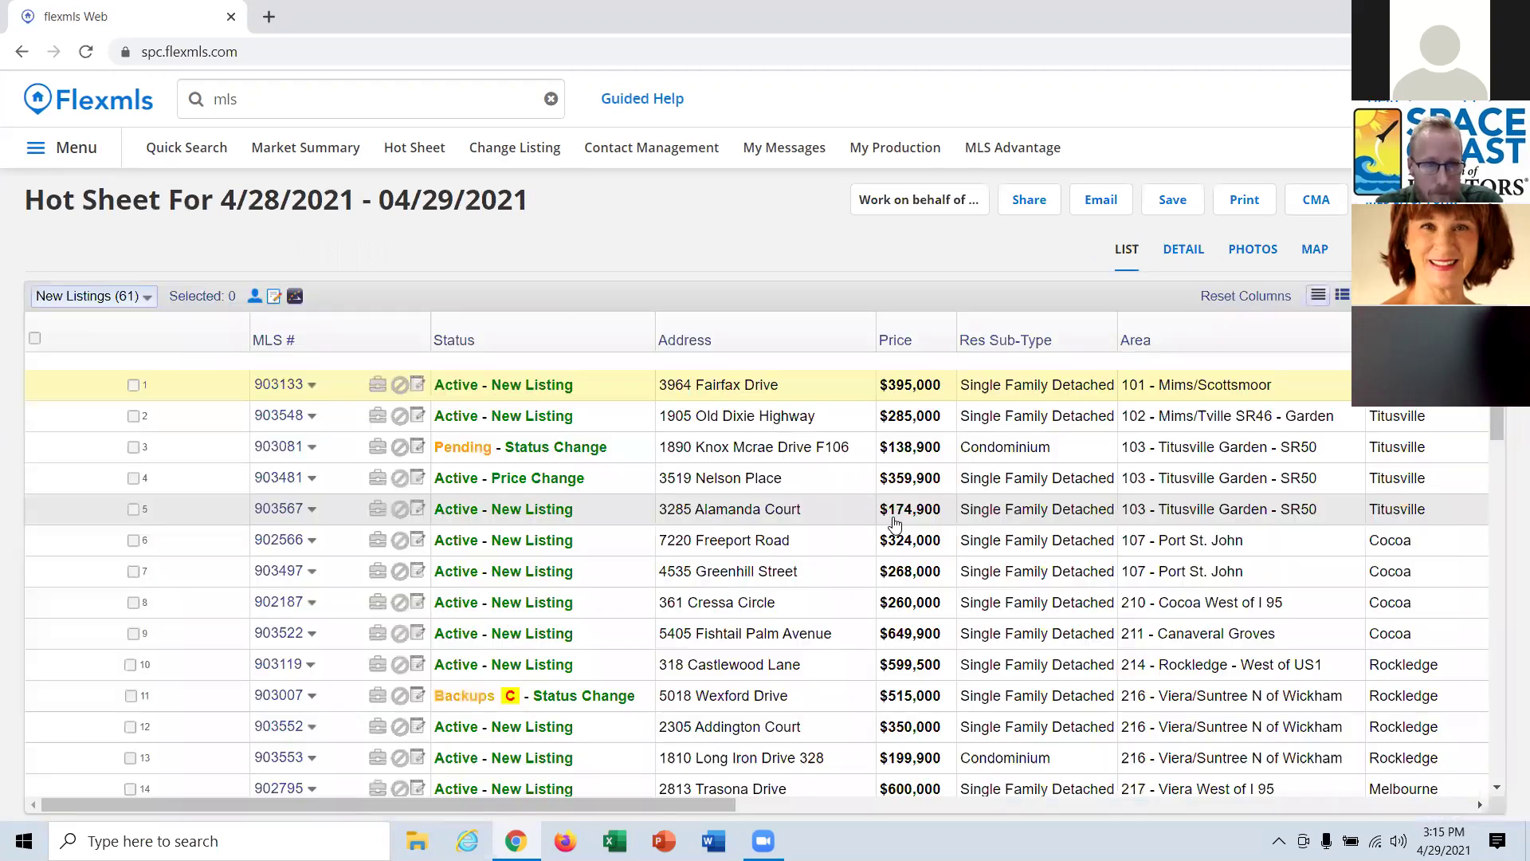
Check listings 903133, 903548, 903497 and 903119 and view the results on the map.
left_click(133, 385)
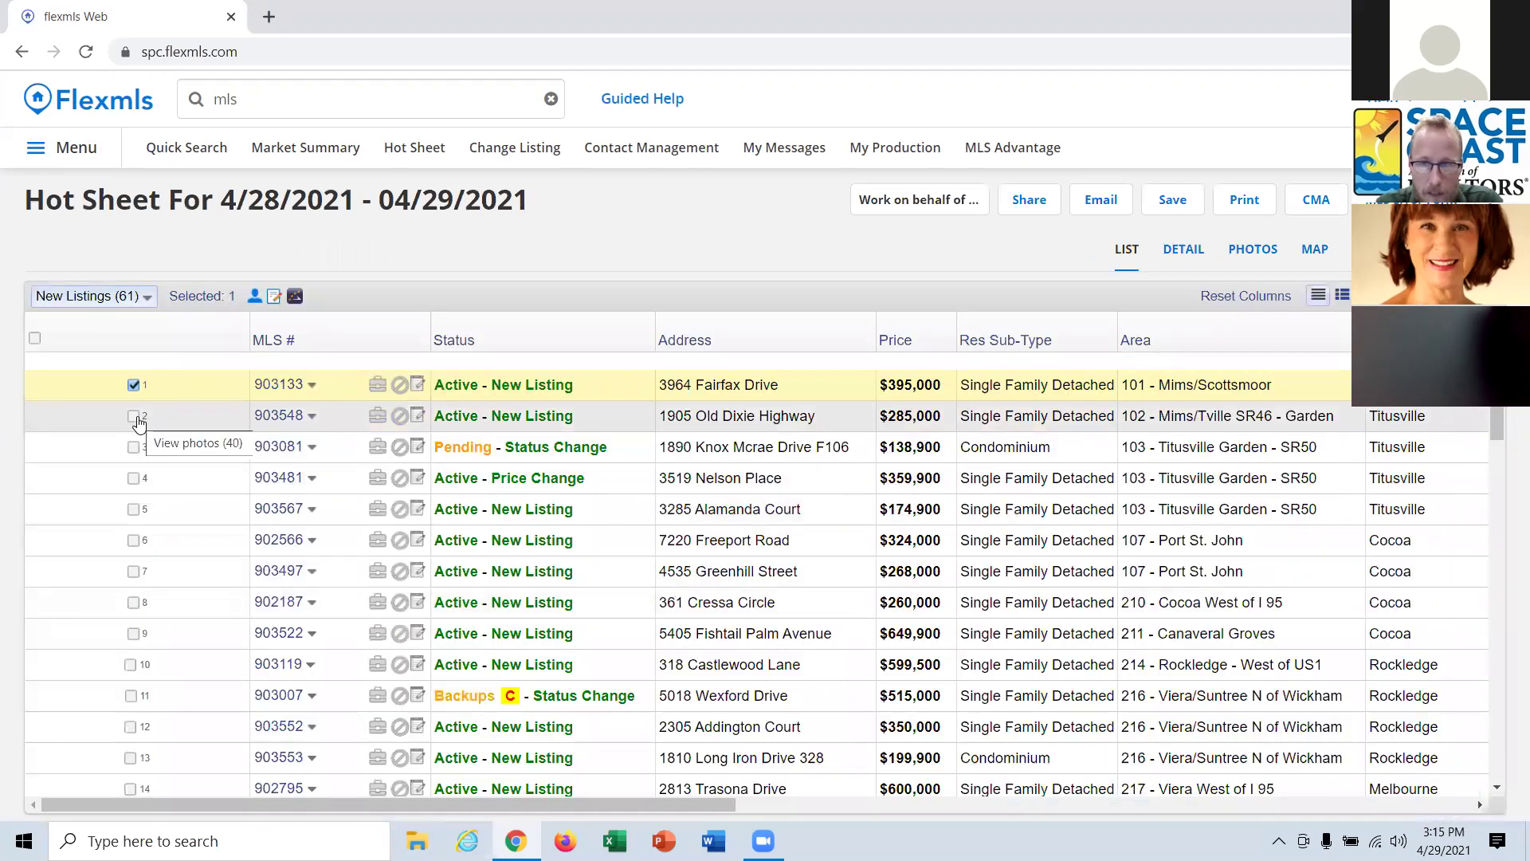
left_click(133, 416)
left_click(133, 571)
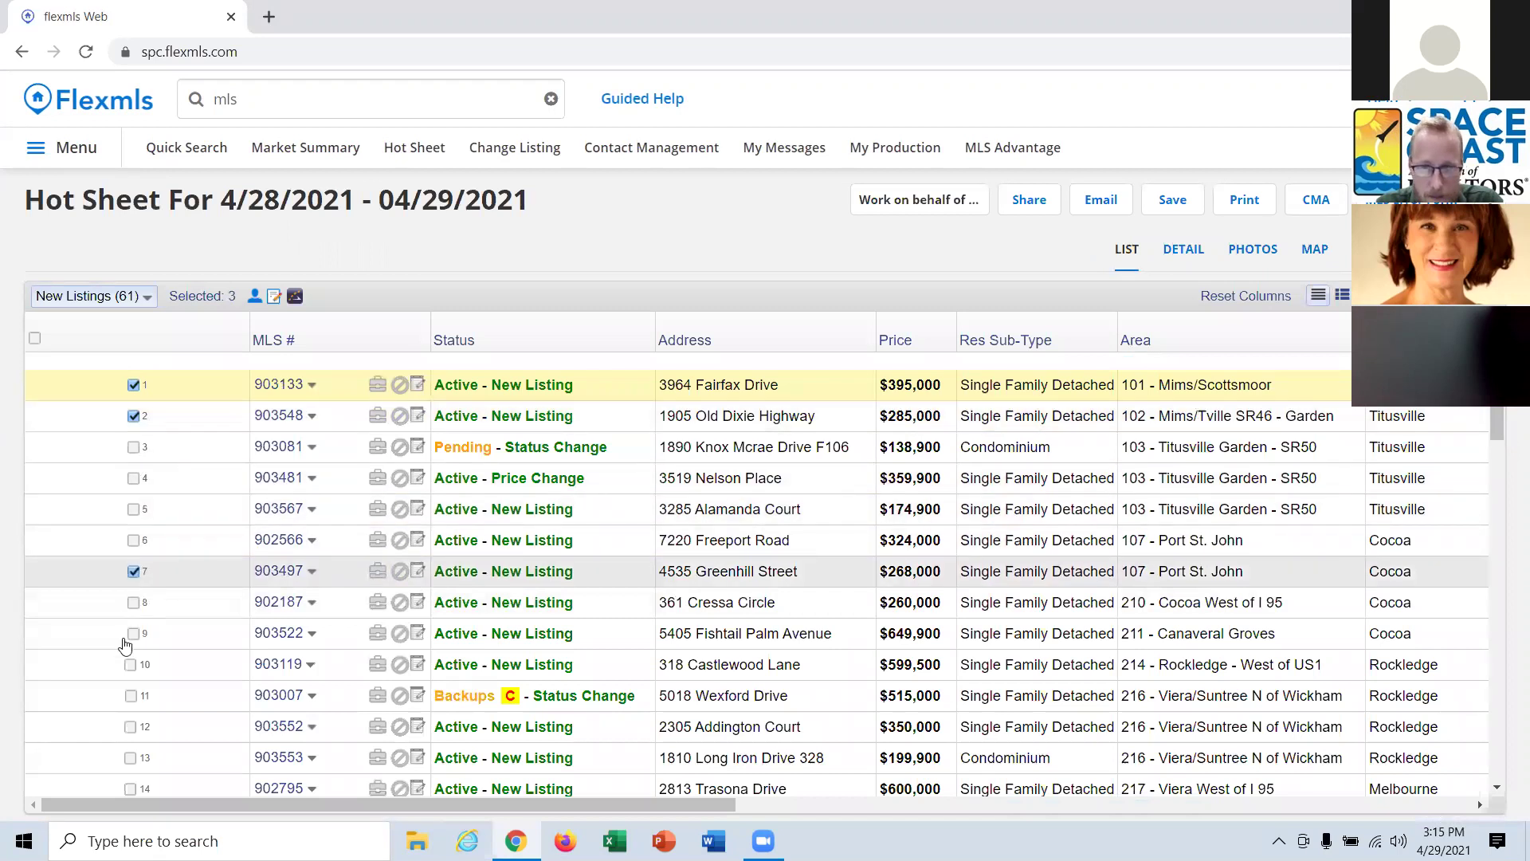
left_click(132, 665)
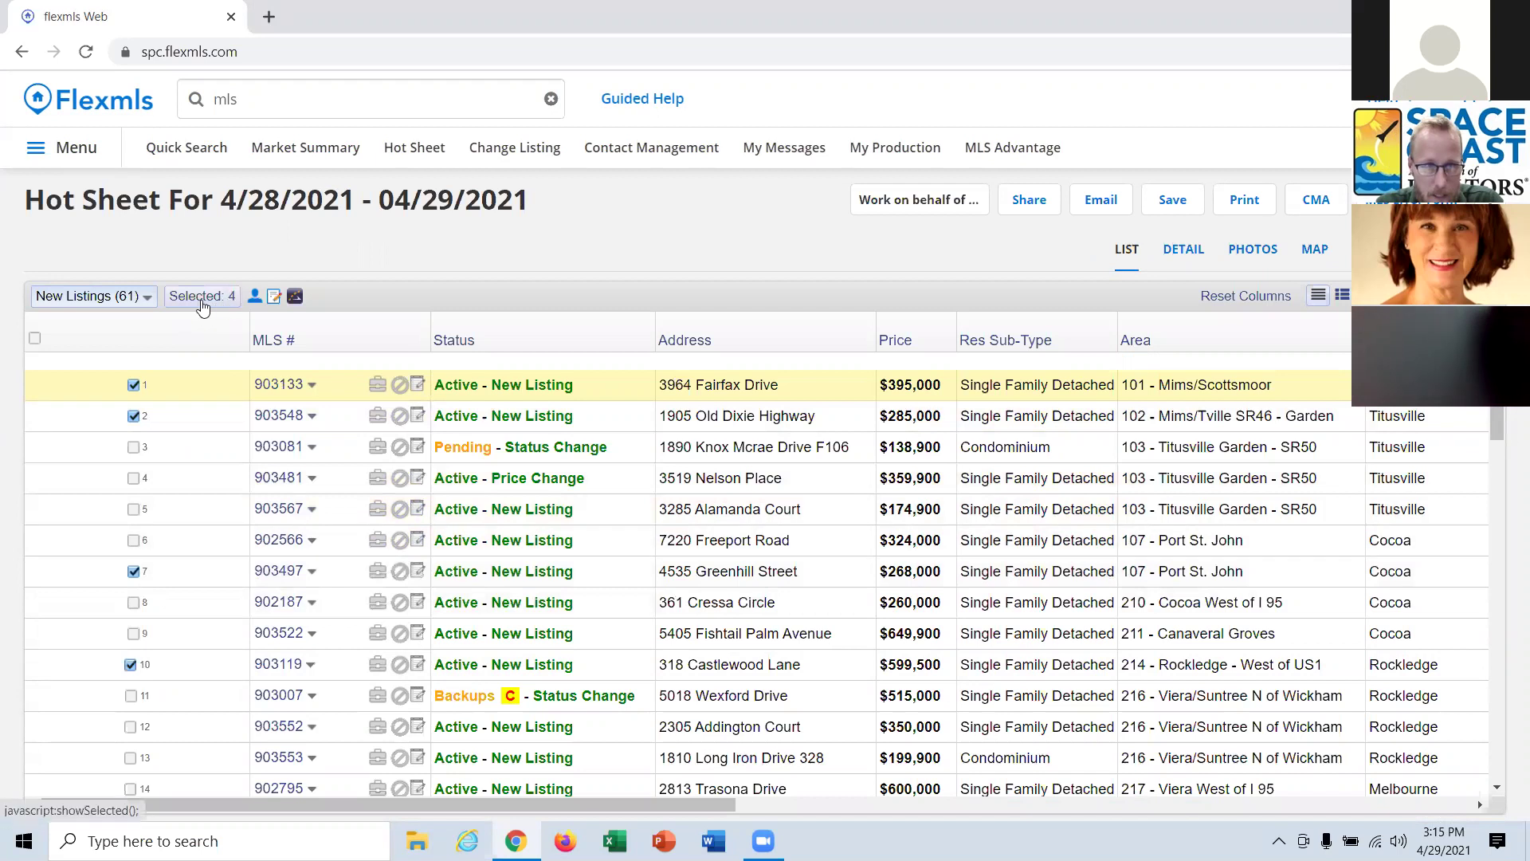
left_click(1315, 250)
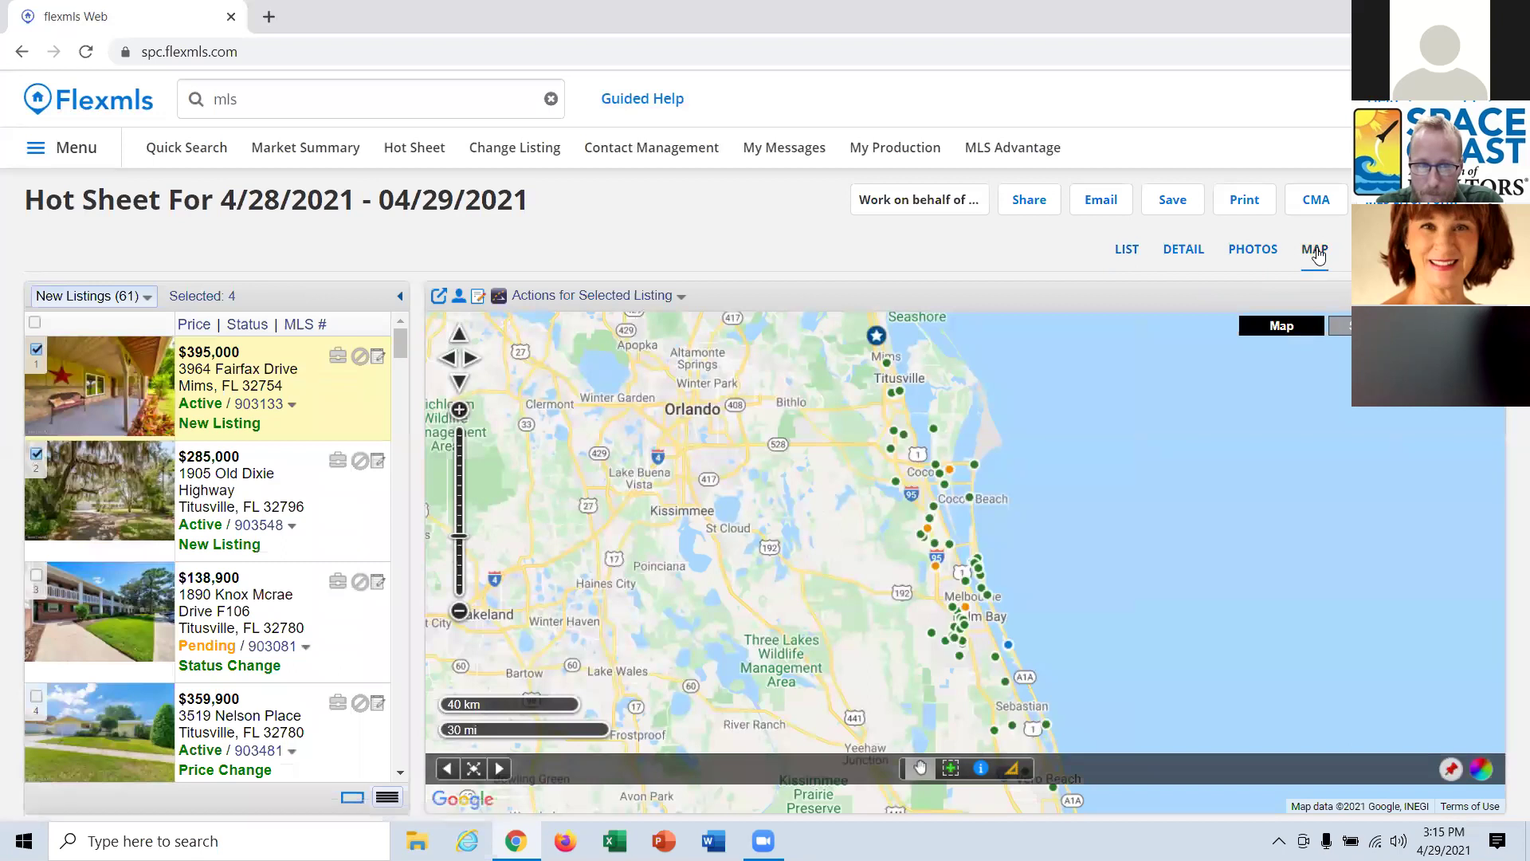
Map only the four selected listings and open their driving route in Google Maps.
left_click(212, 294)
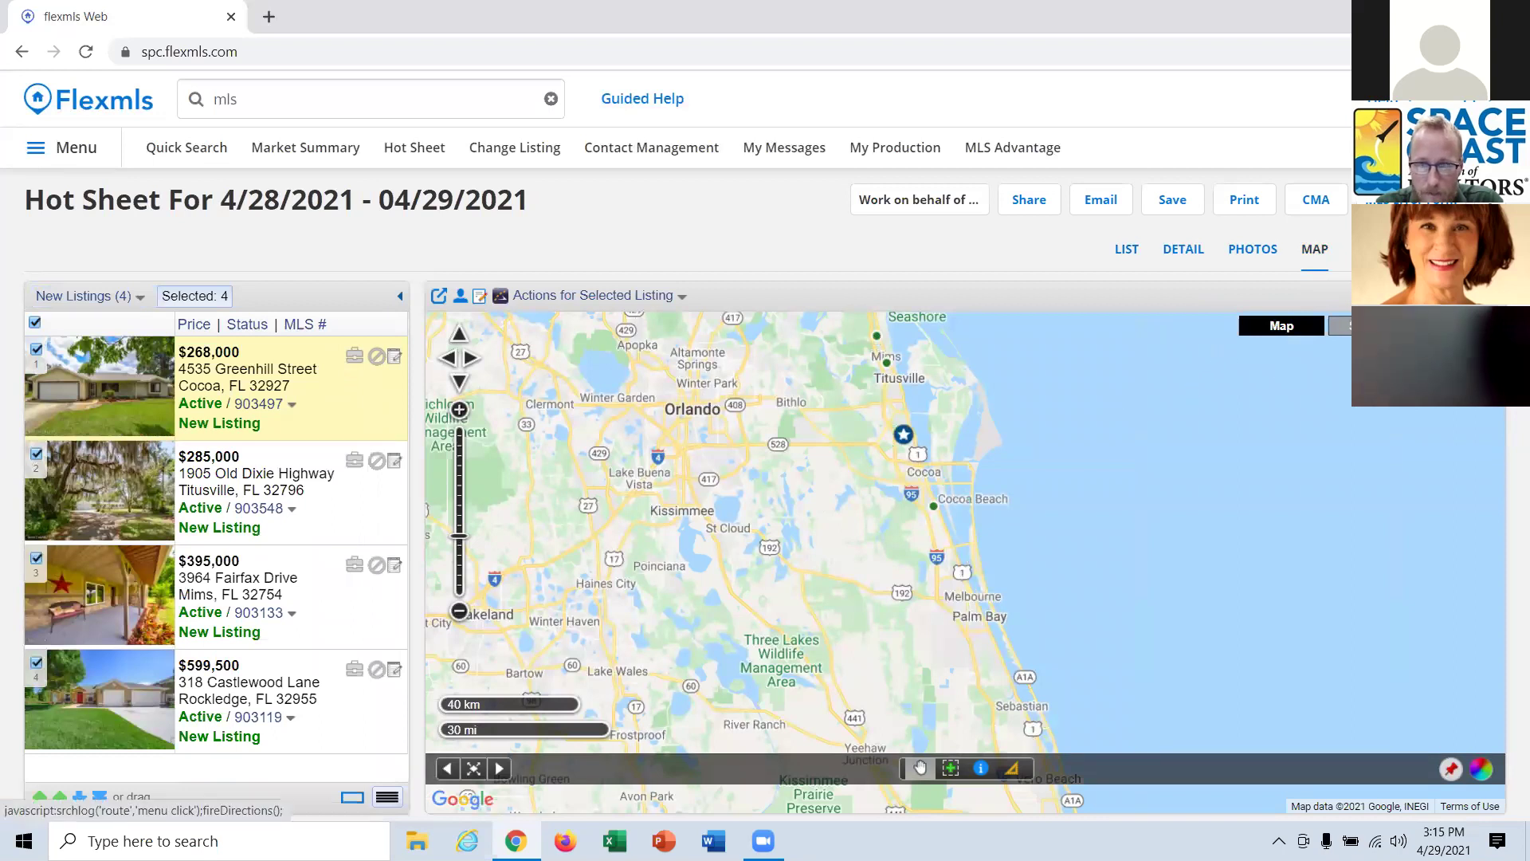
left_click(1403, 335)
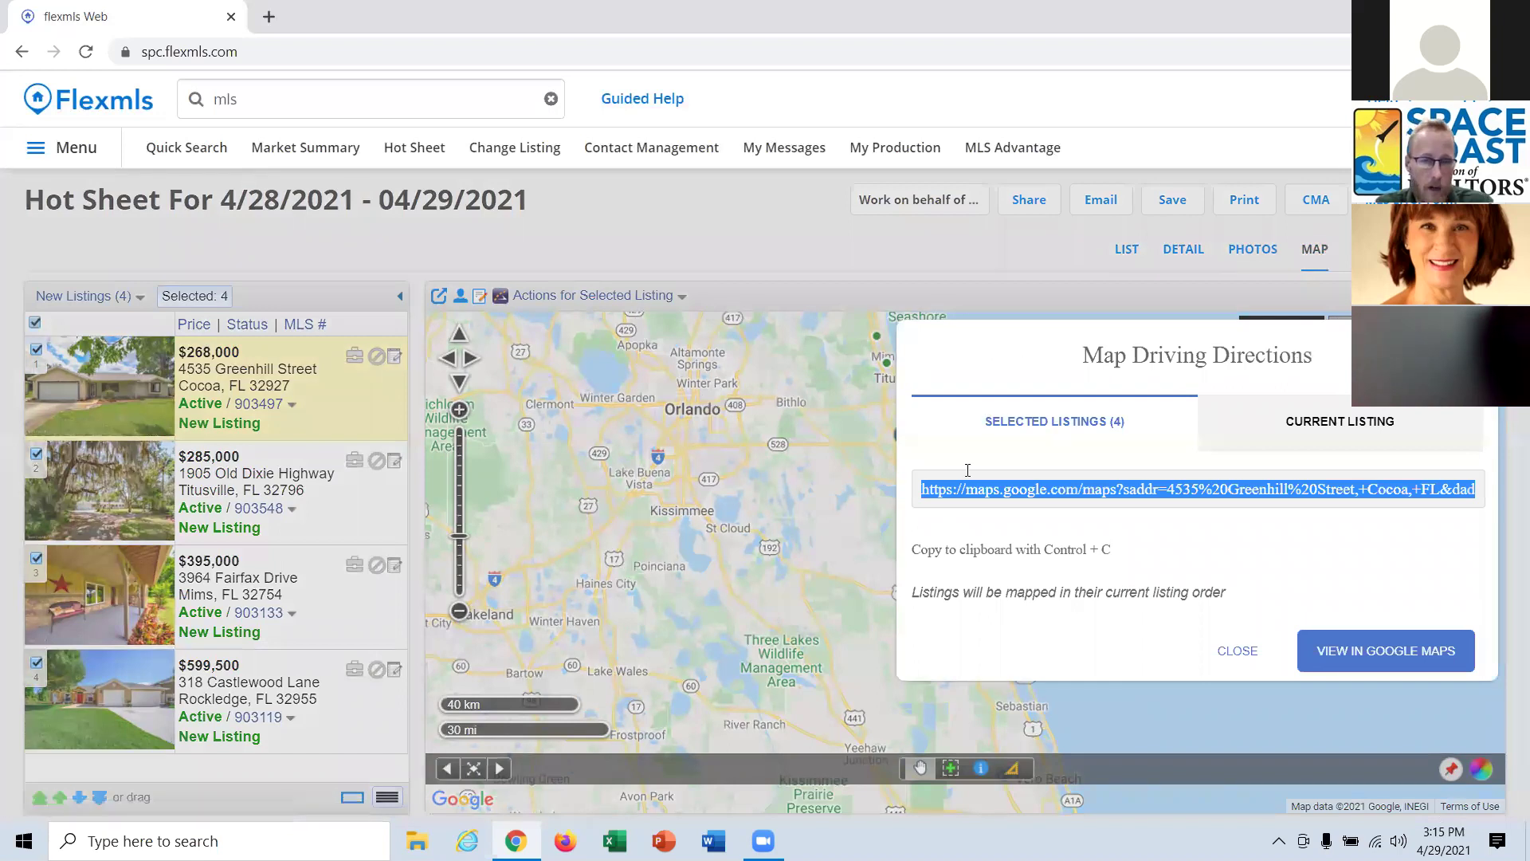
left_click(1373, 648)
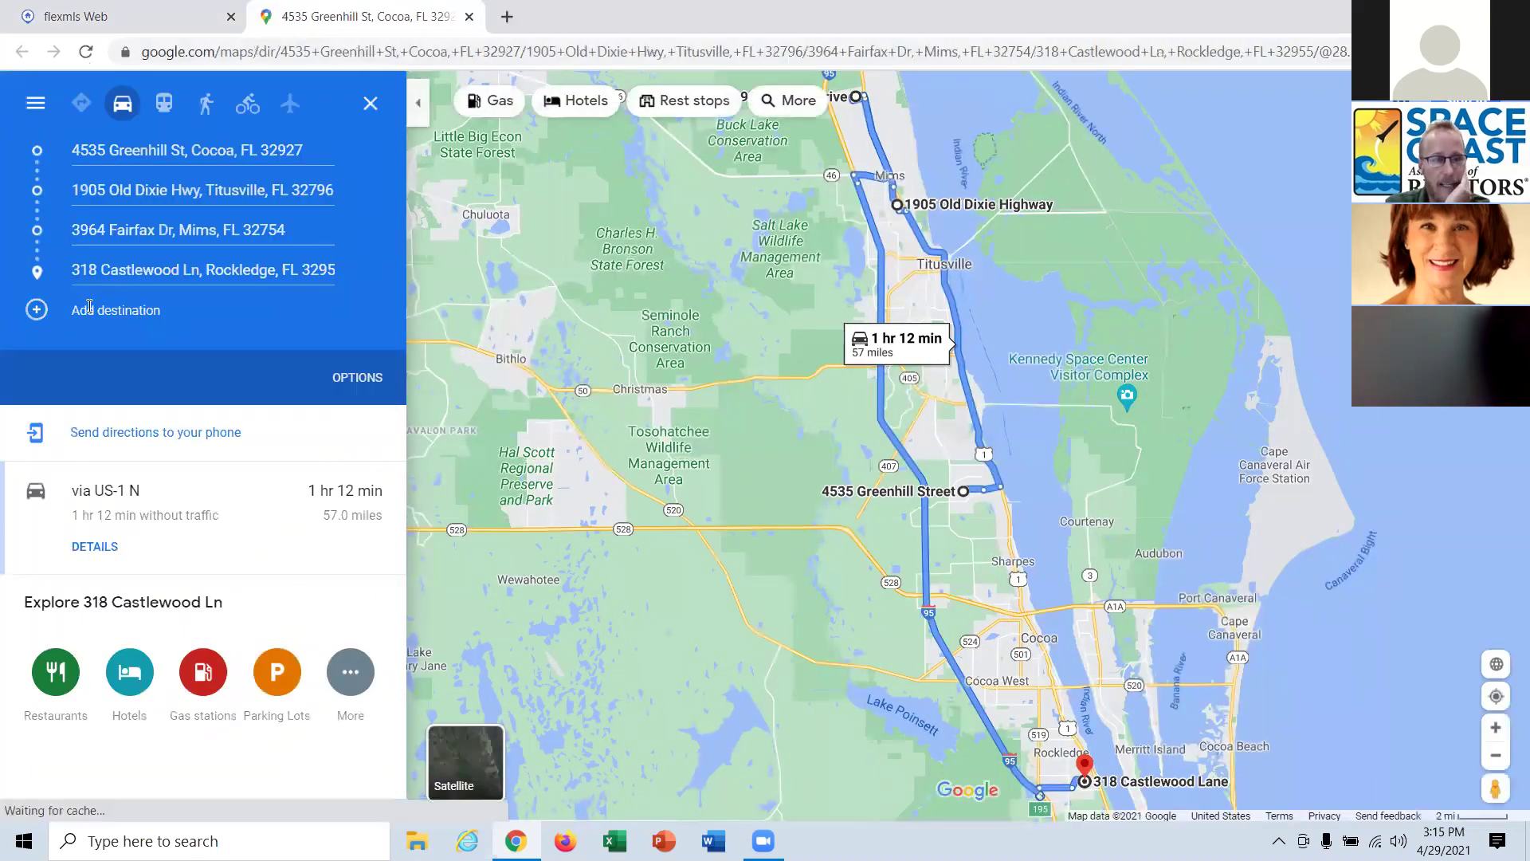
left_click(120, 309)
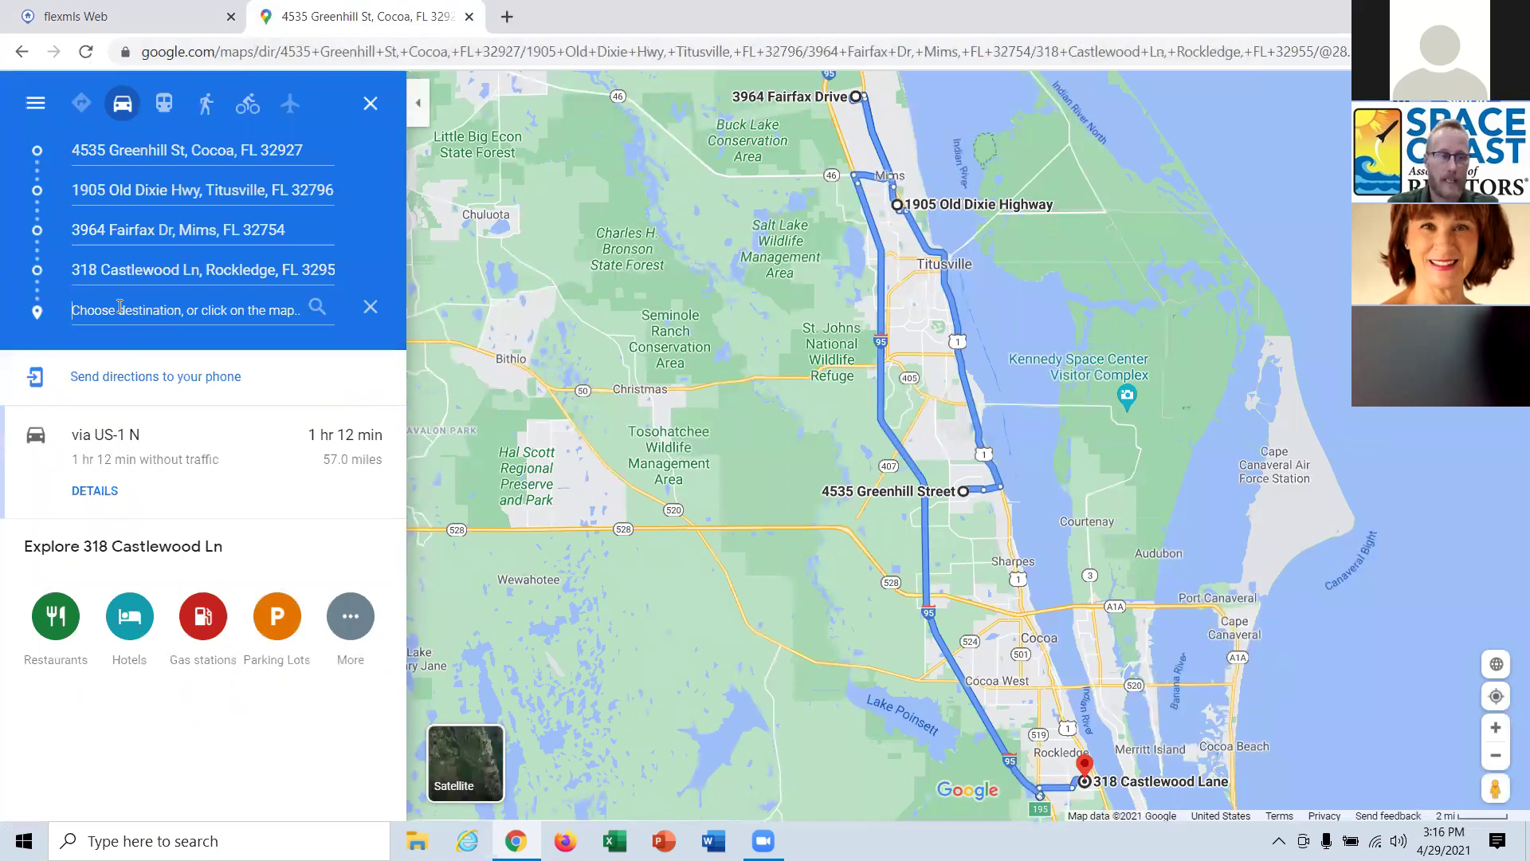
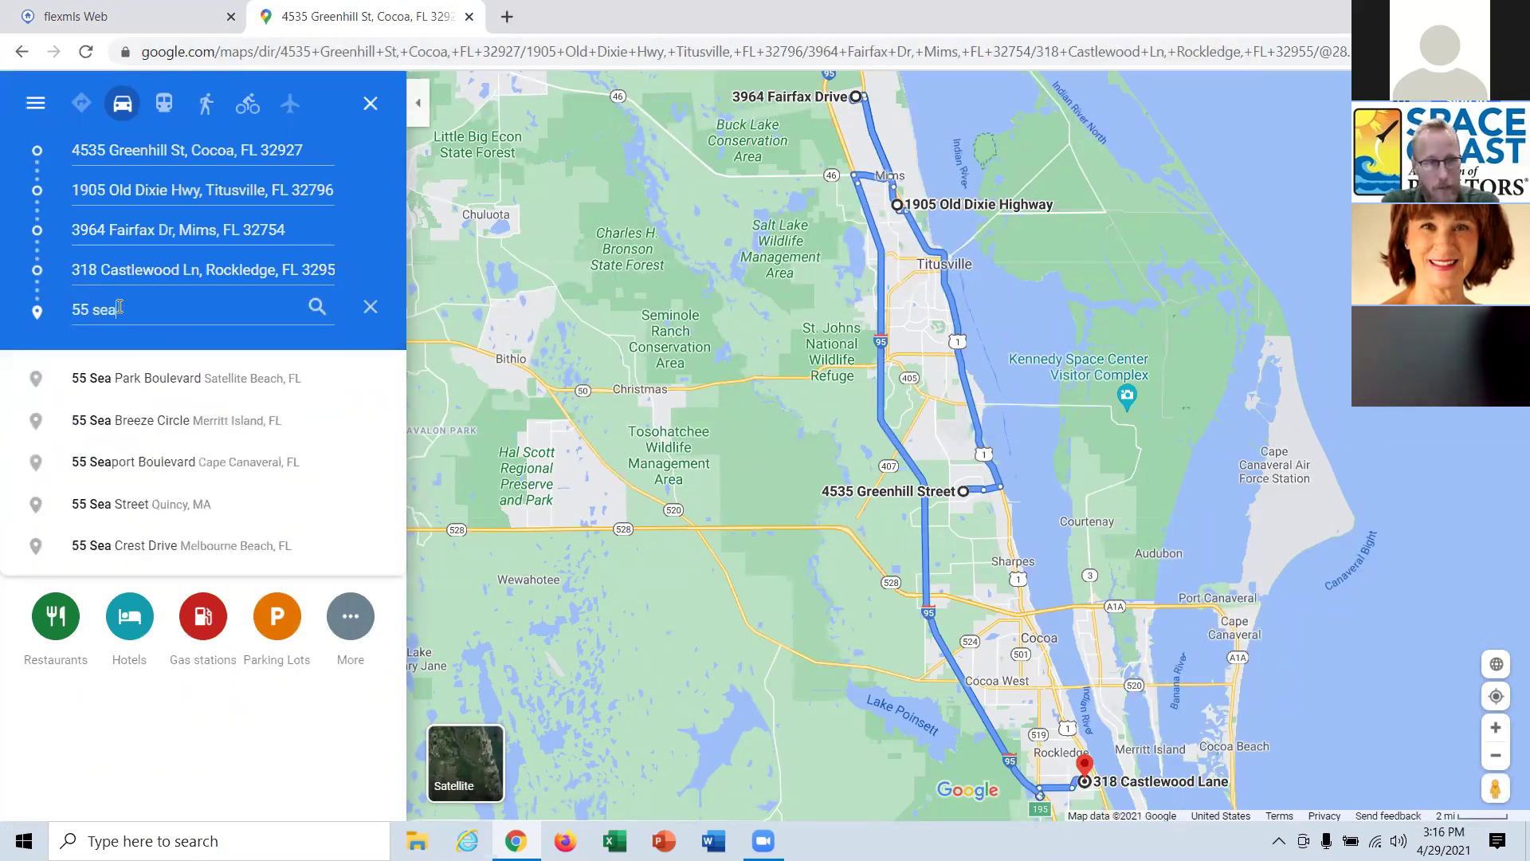
left_click(199, 382)
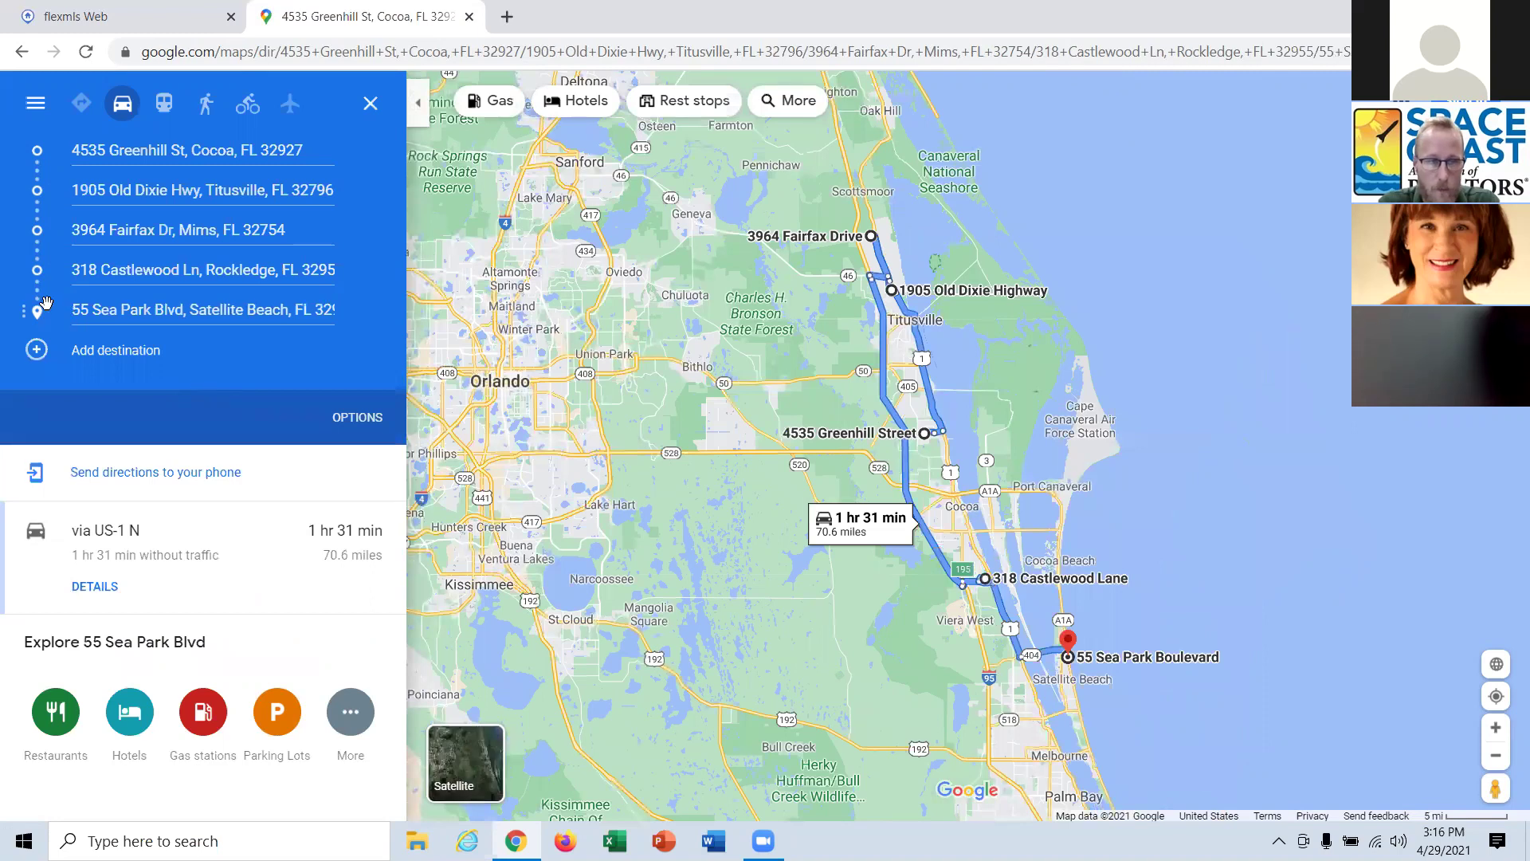
left_click_drag(39, 302, 49, 160)
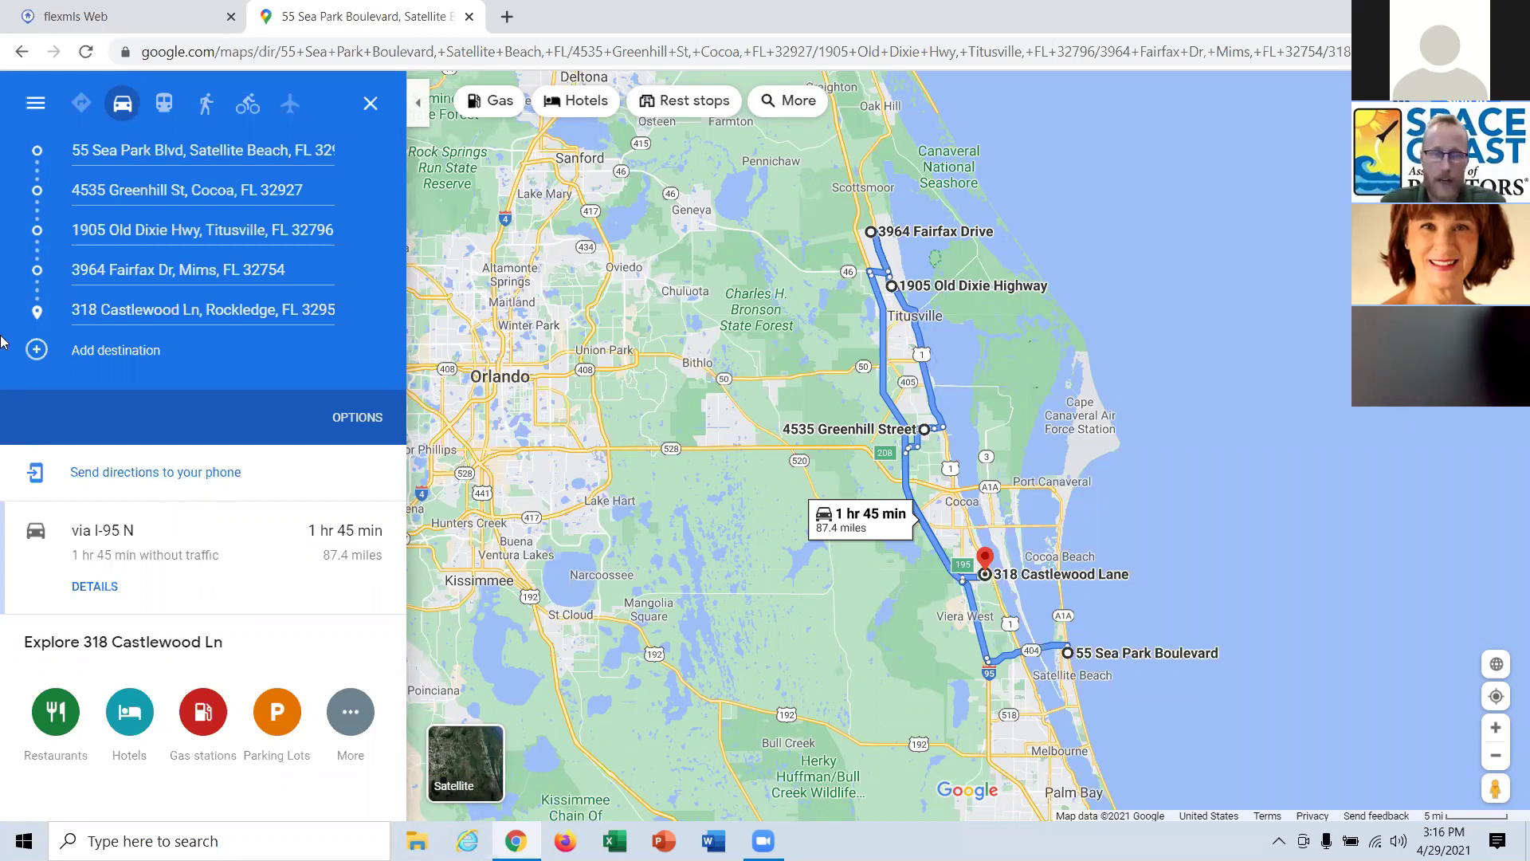
Close Google Maps and the directions dialog, and clear the search box.
left_click(470, 17)
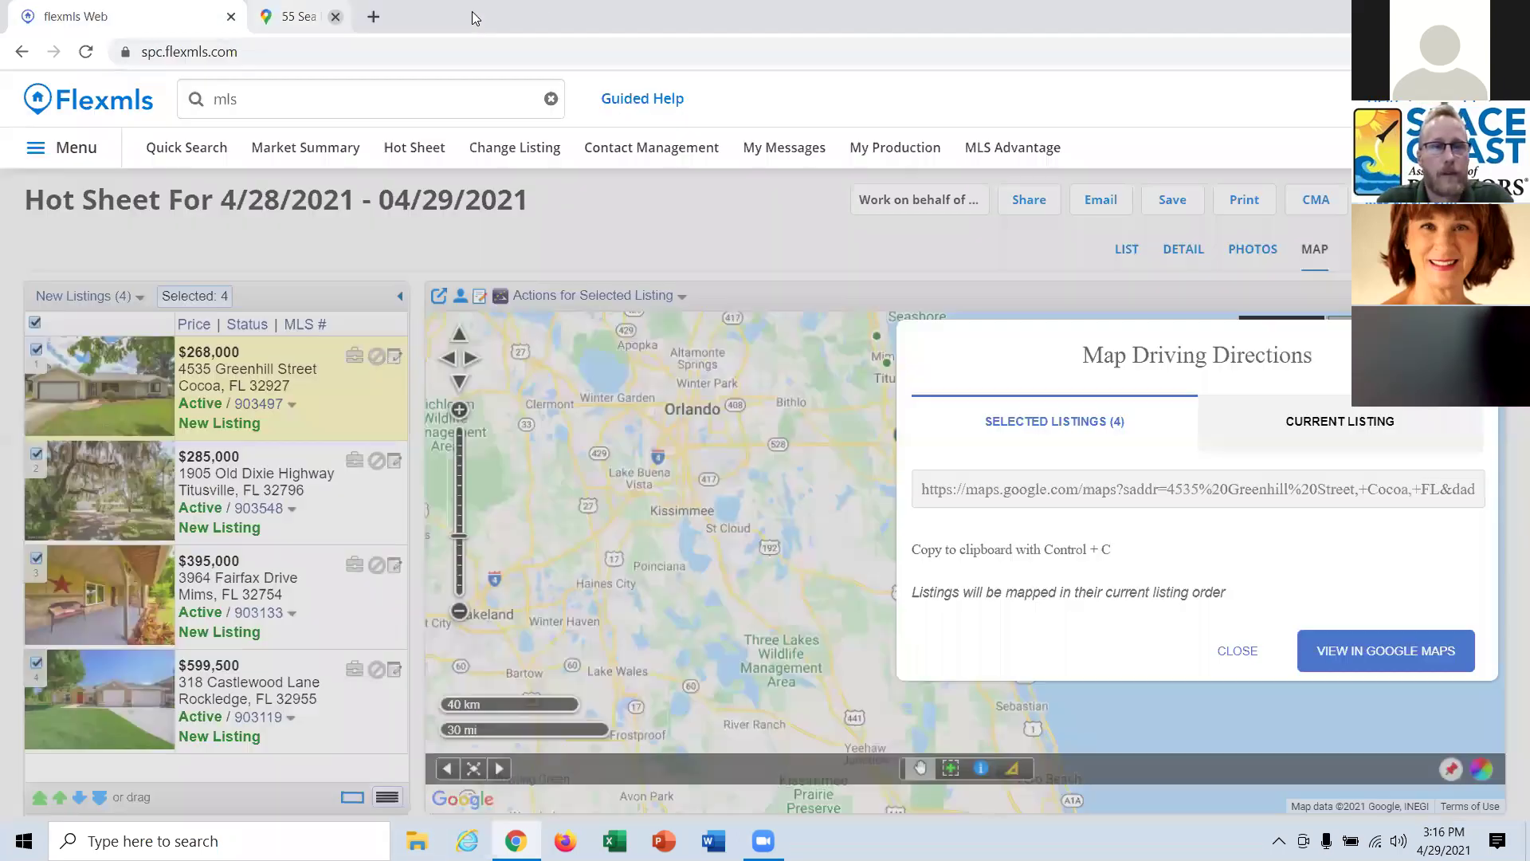
left_click(1229, 651)
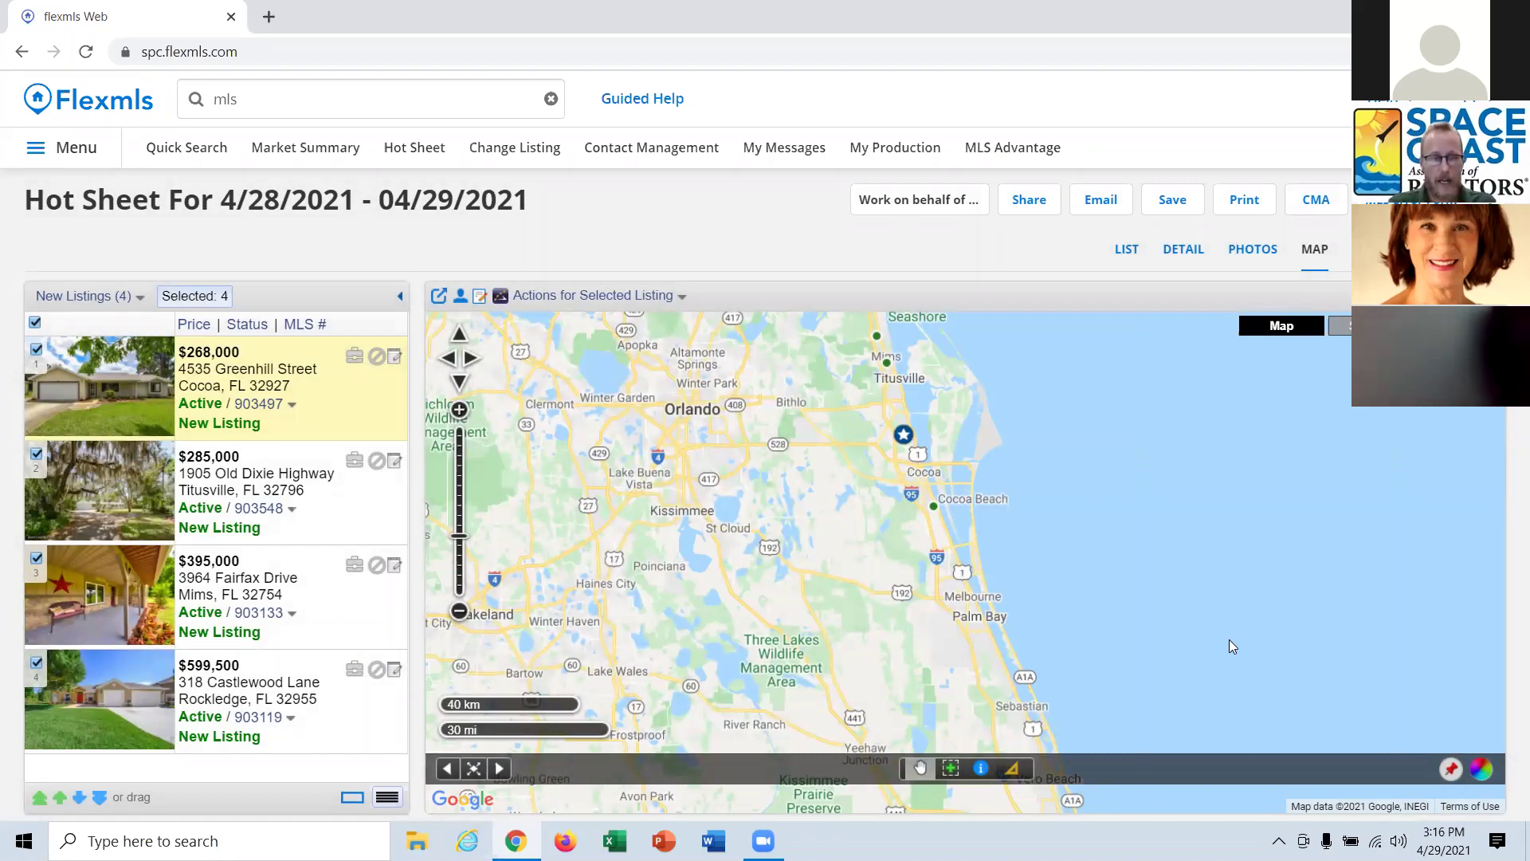
left_click(263, 99)
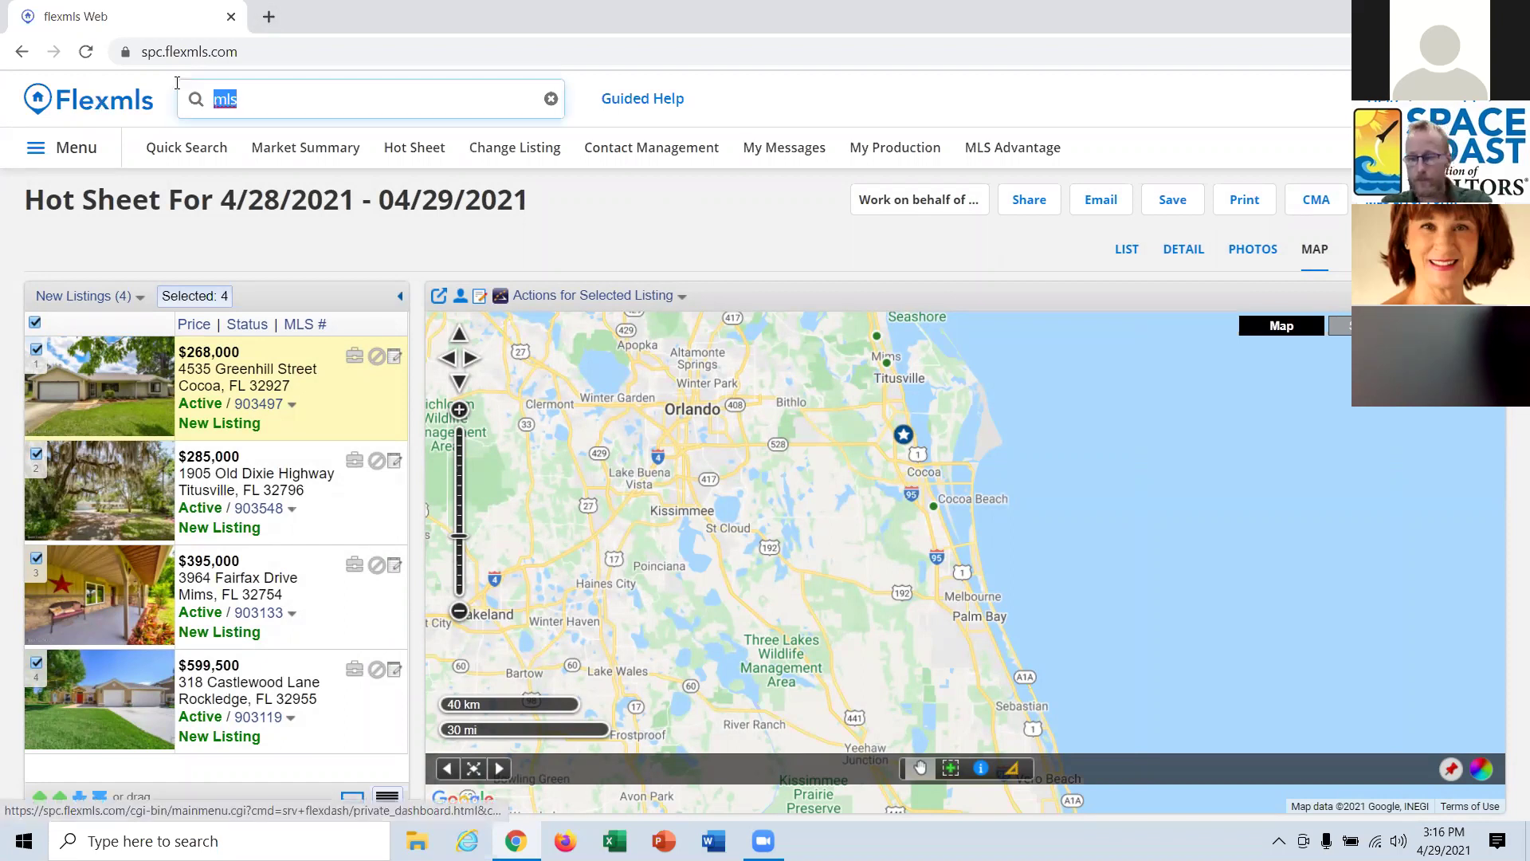
key("BackSpace")
Run a new residential Quick Search of 1,004 listings and open the Locate Address box.
left_click(204, 157)
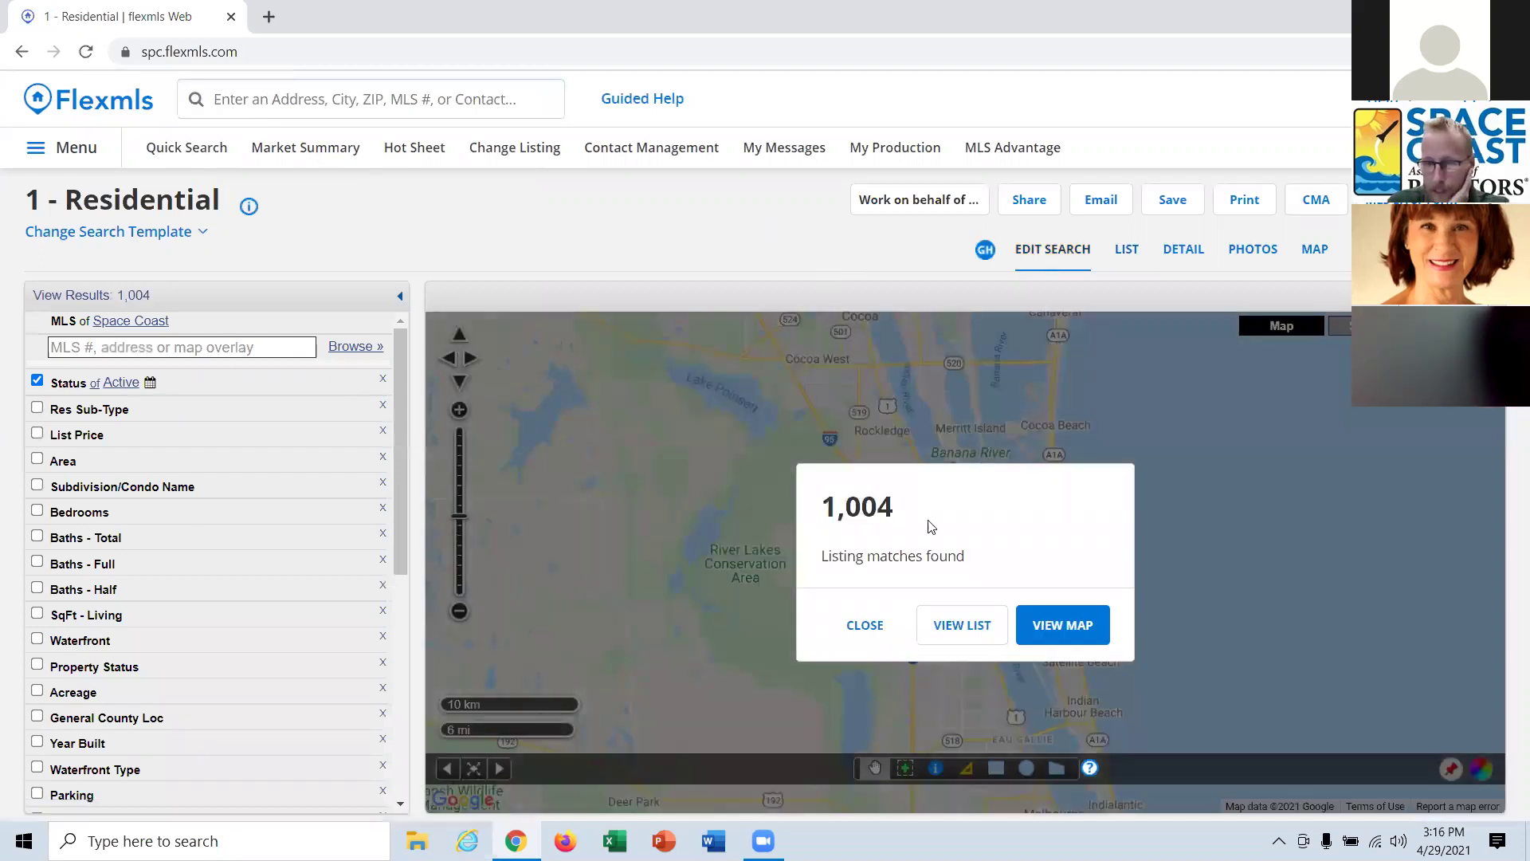
left_click(871, 634)
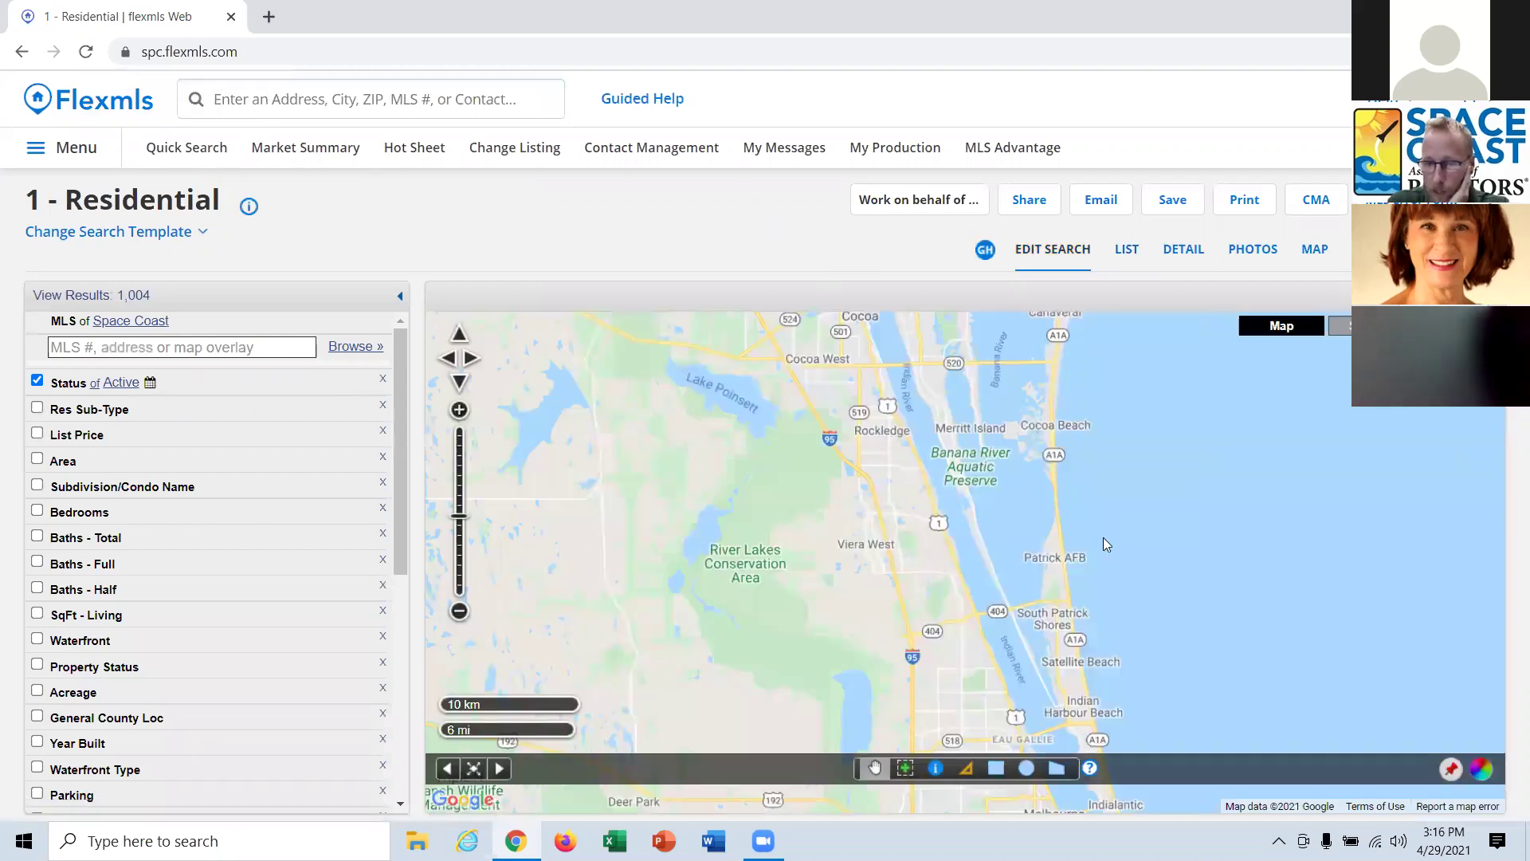
left_click(1453, 770)
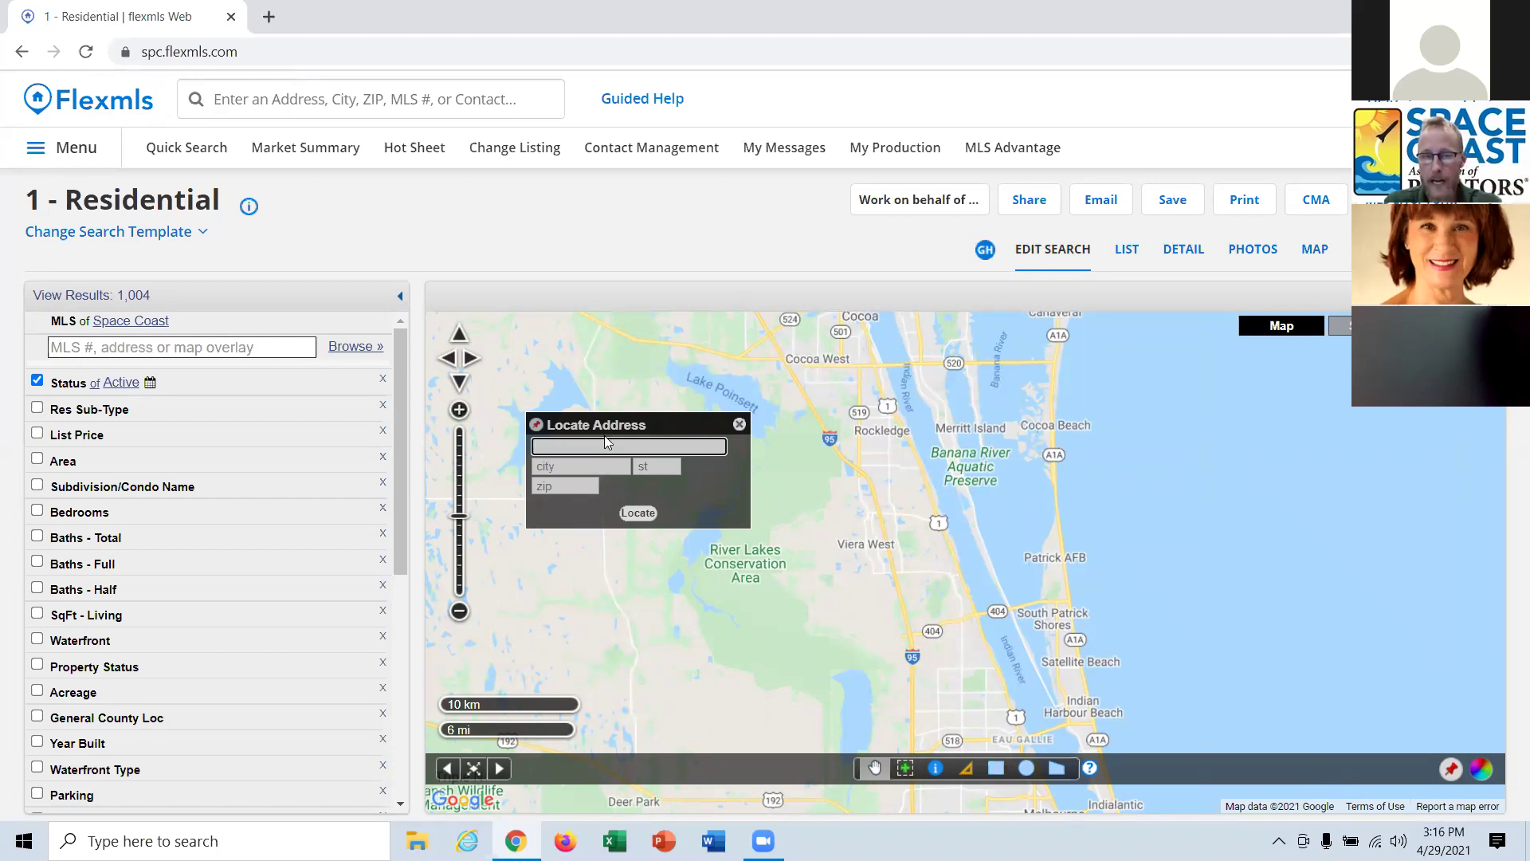
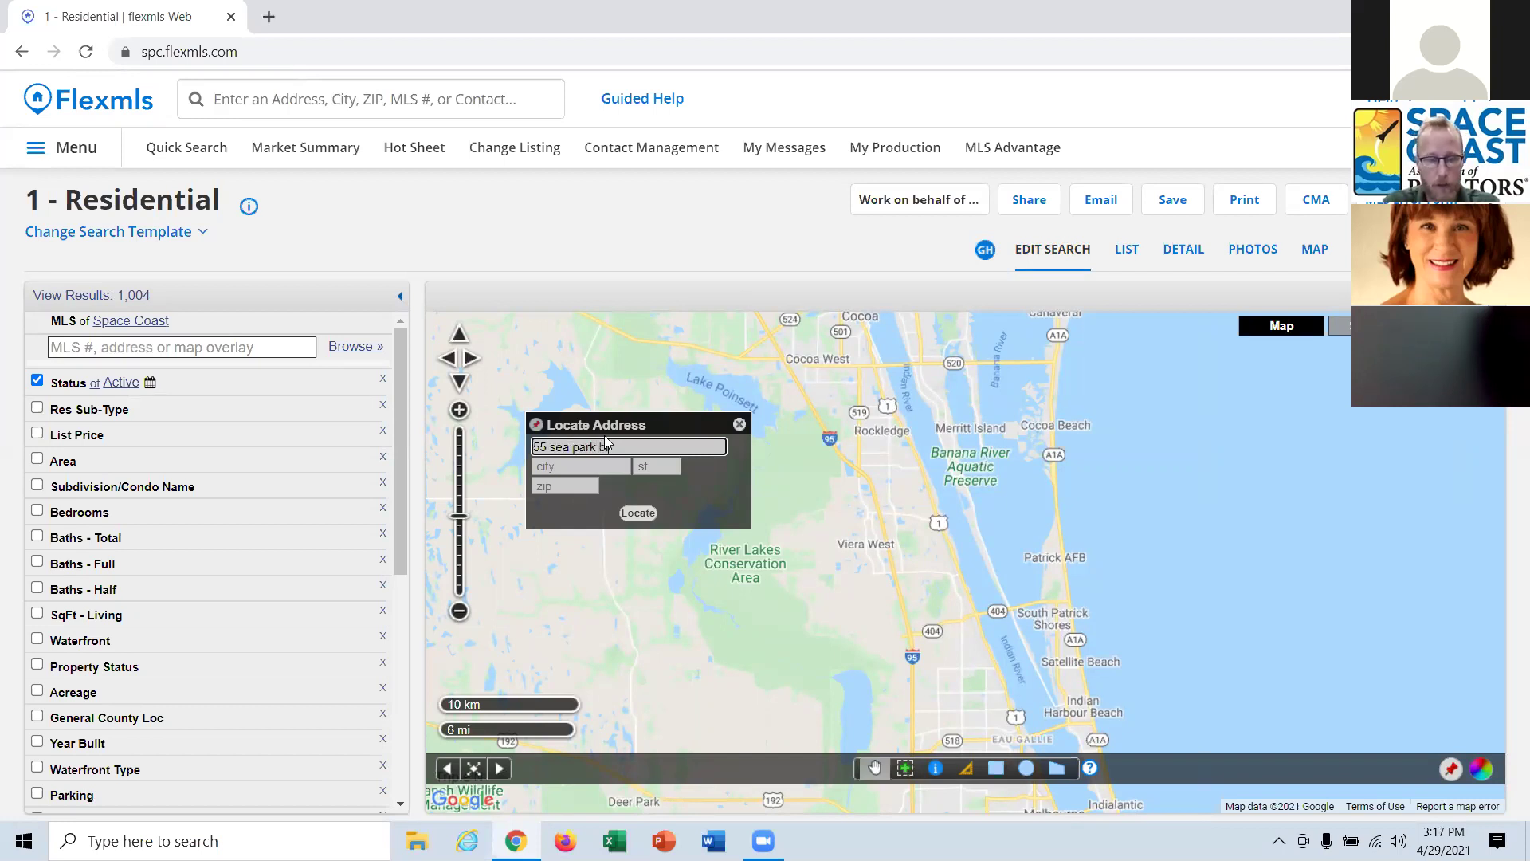
left_click(587, 464)
type("satellite beach")
key("Tab")
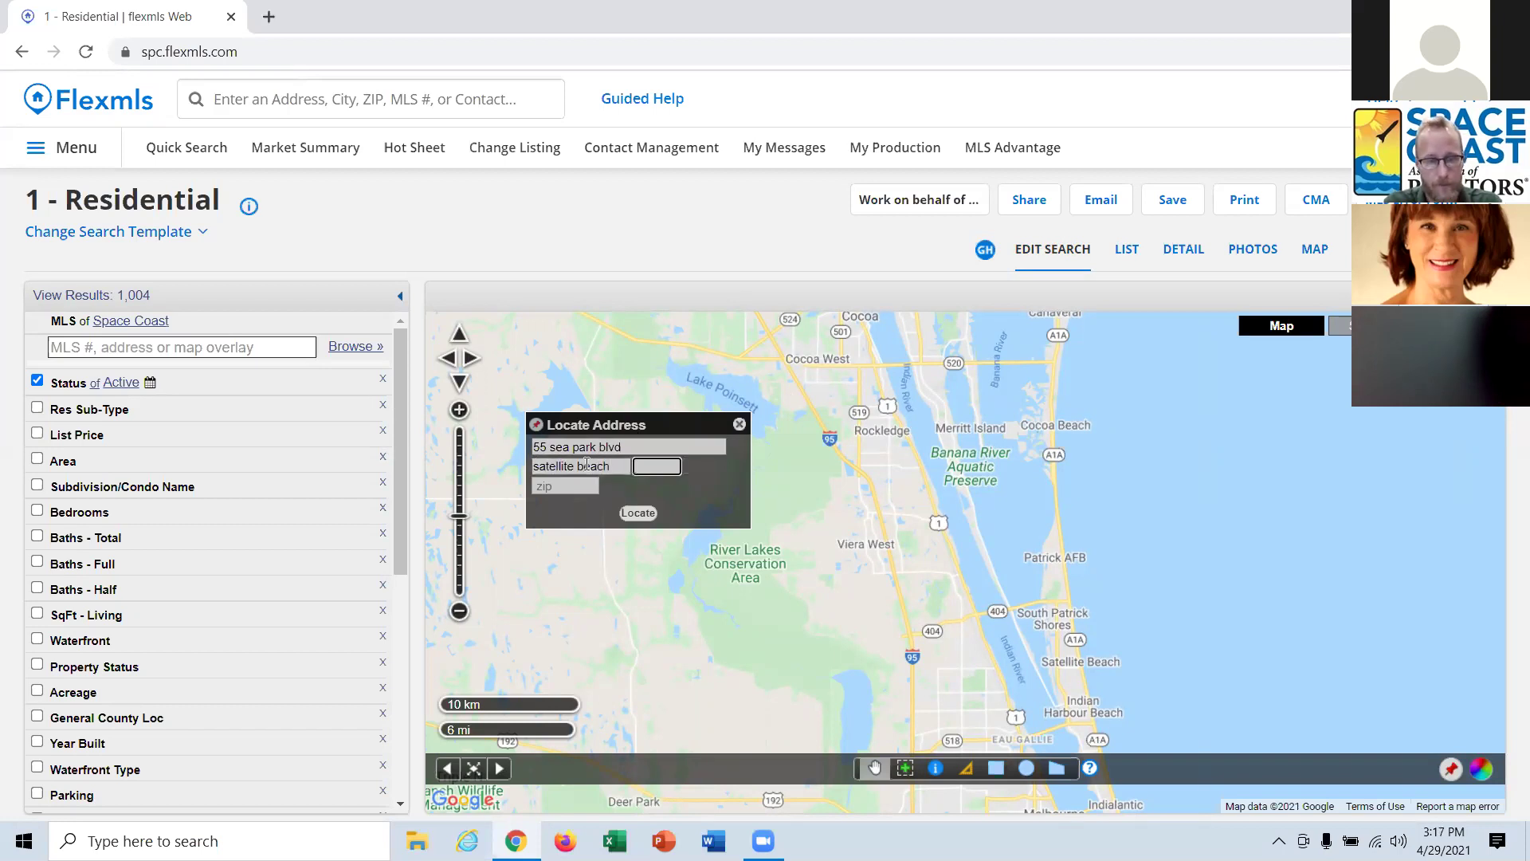
type("fl")
left_click(567, 485)
left_click(633, 515)
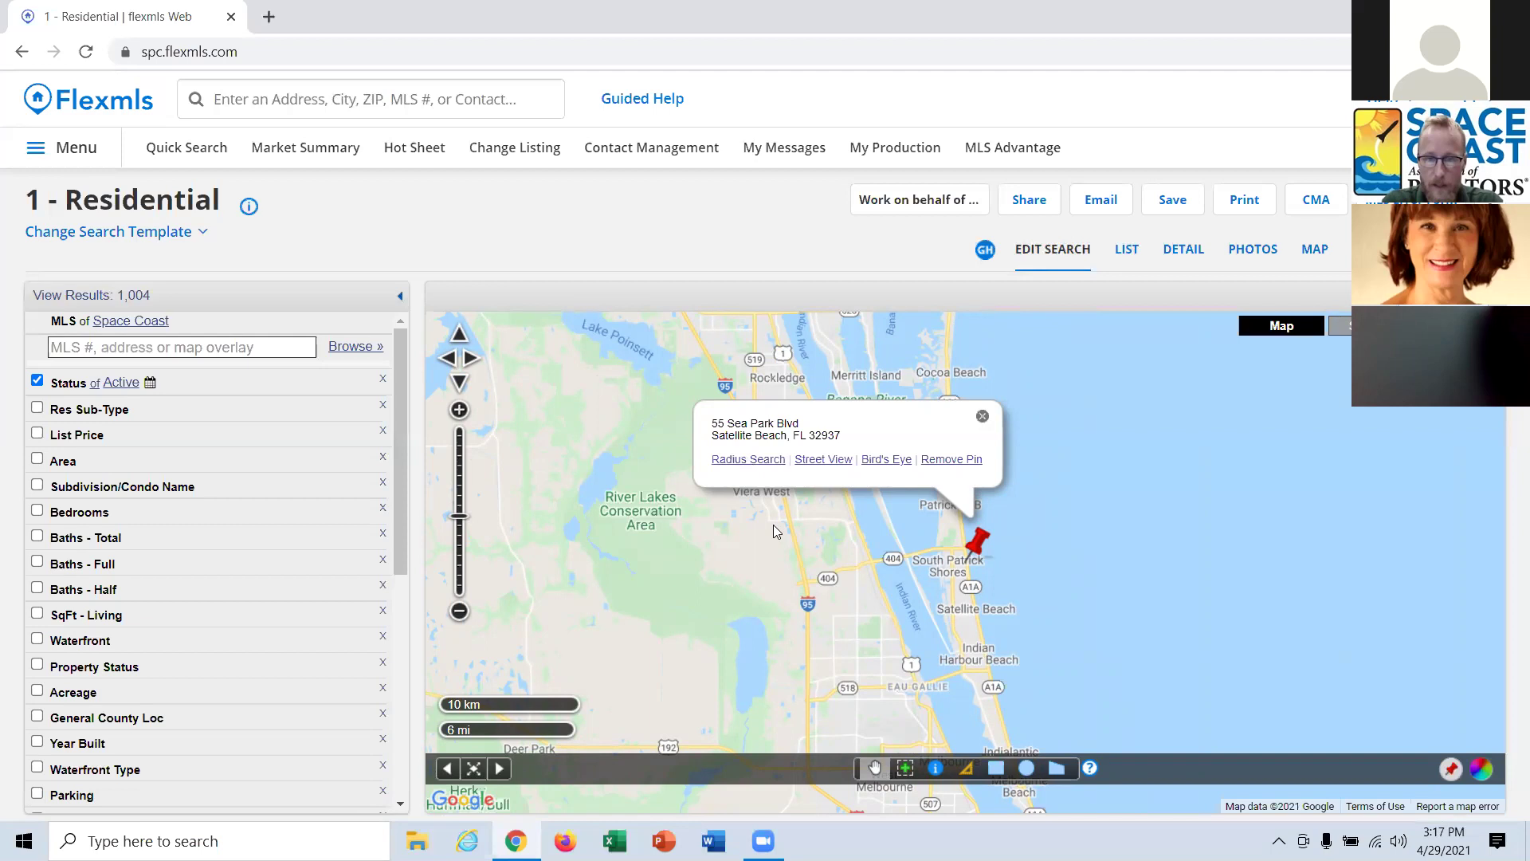
Create a 0.25-mile radius search circle around the pinned address.
left_click(758, 460)
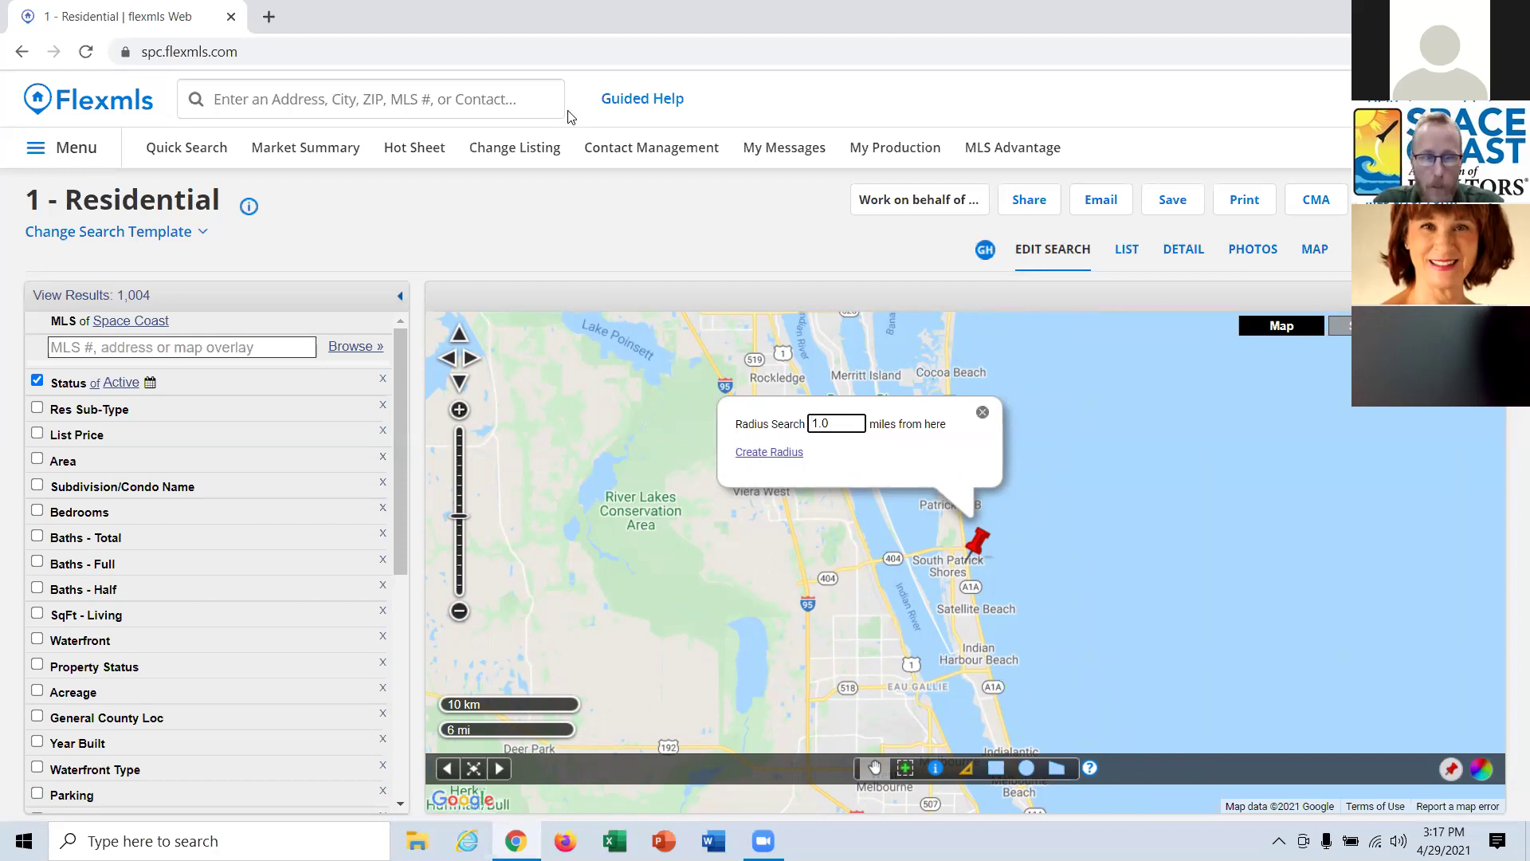
left_click(435, 104)
type("1 mil")
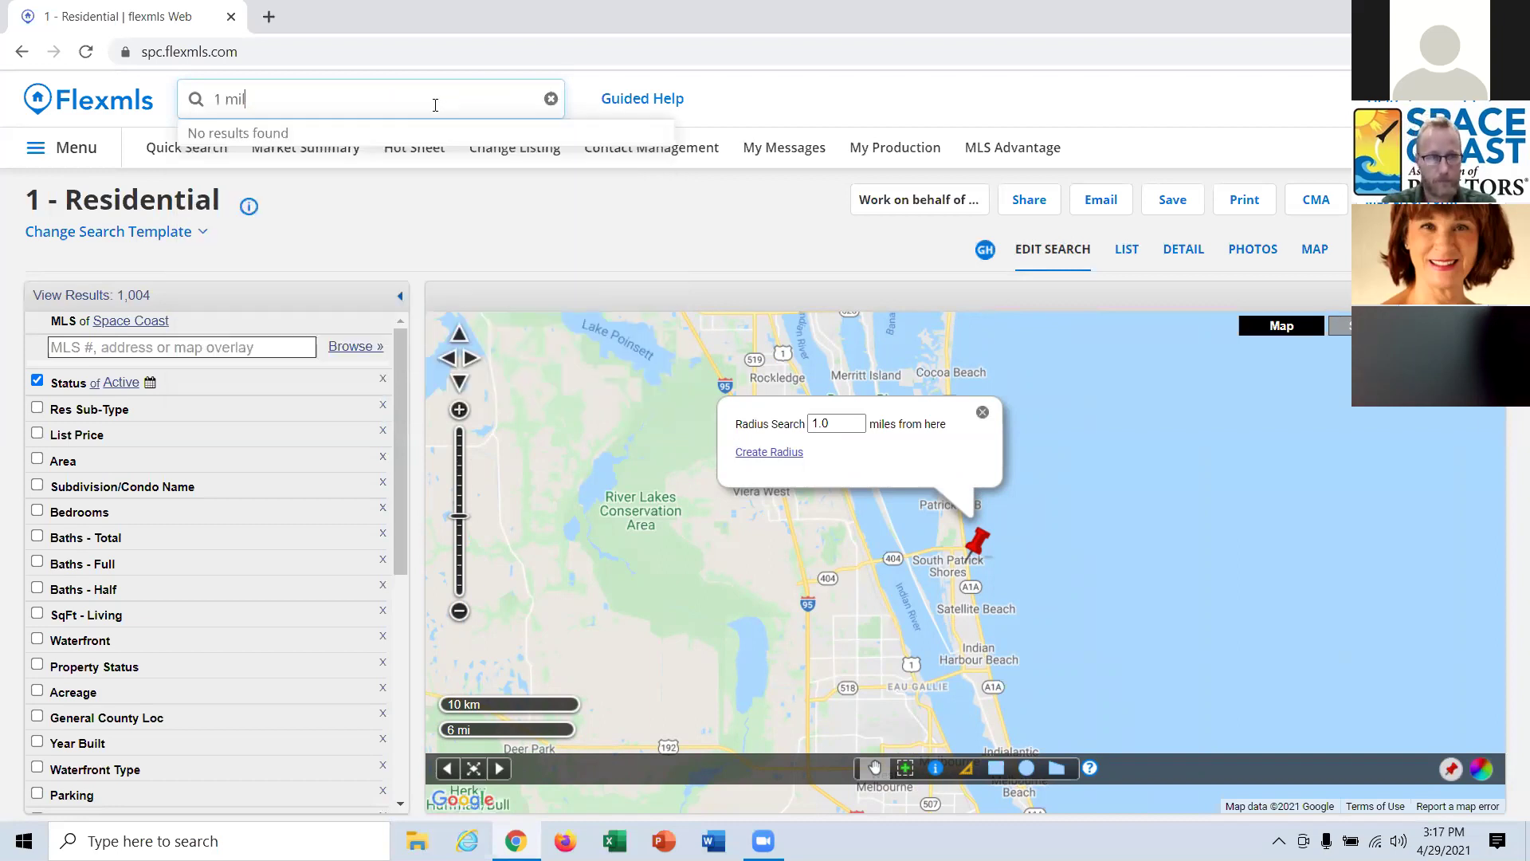
type("re from")
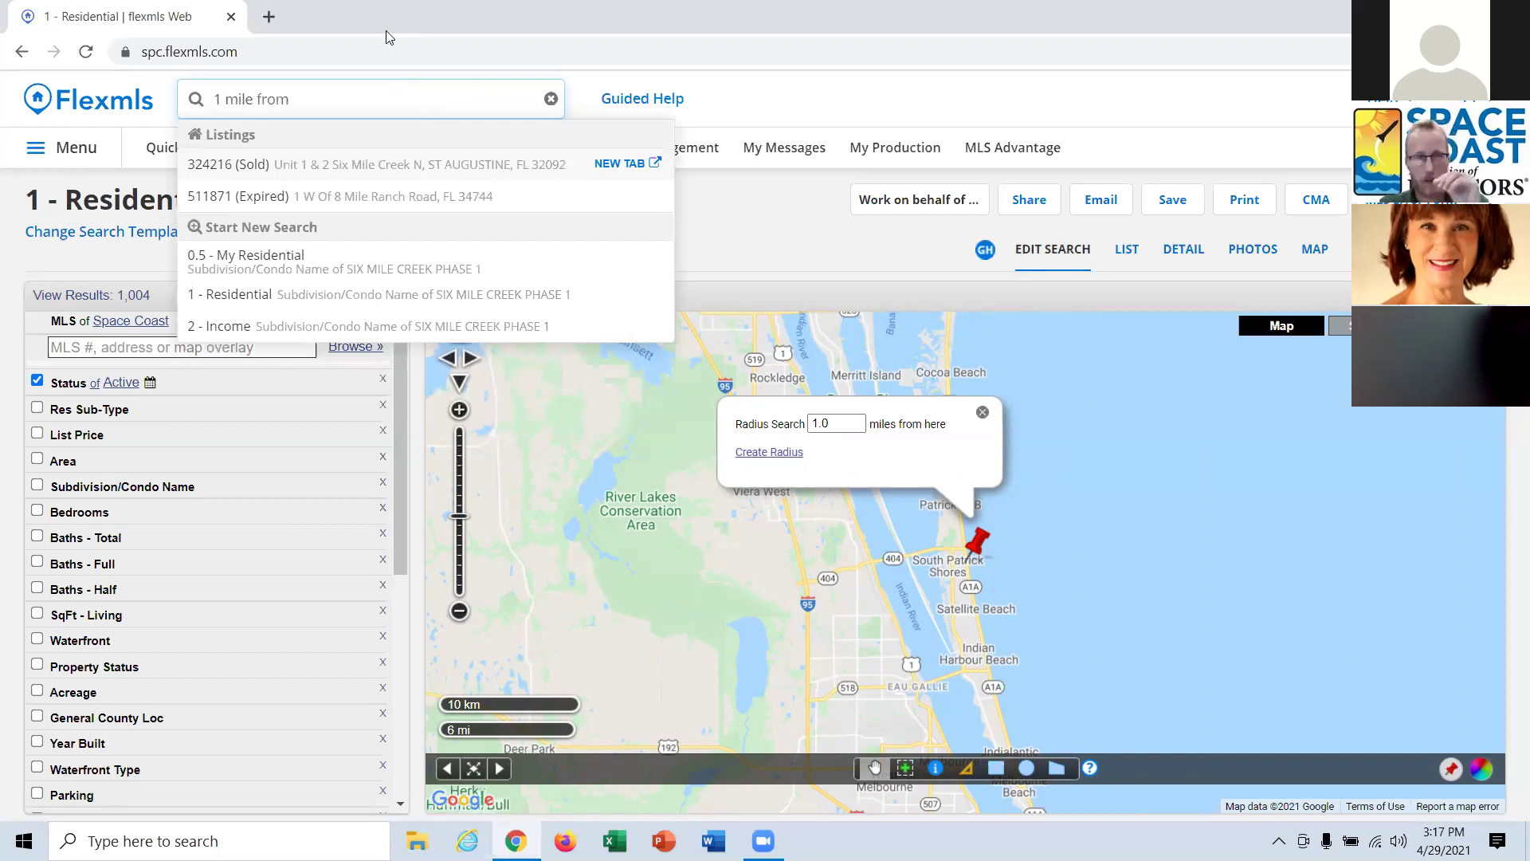
key("ctrl+a")
key("BackSpace")
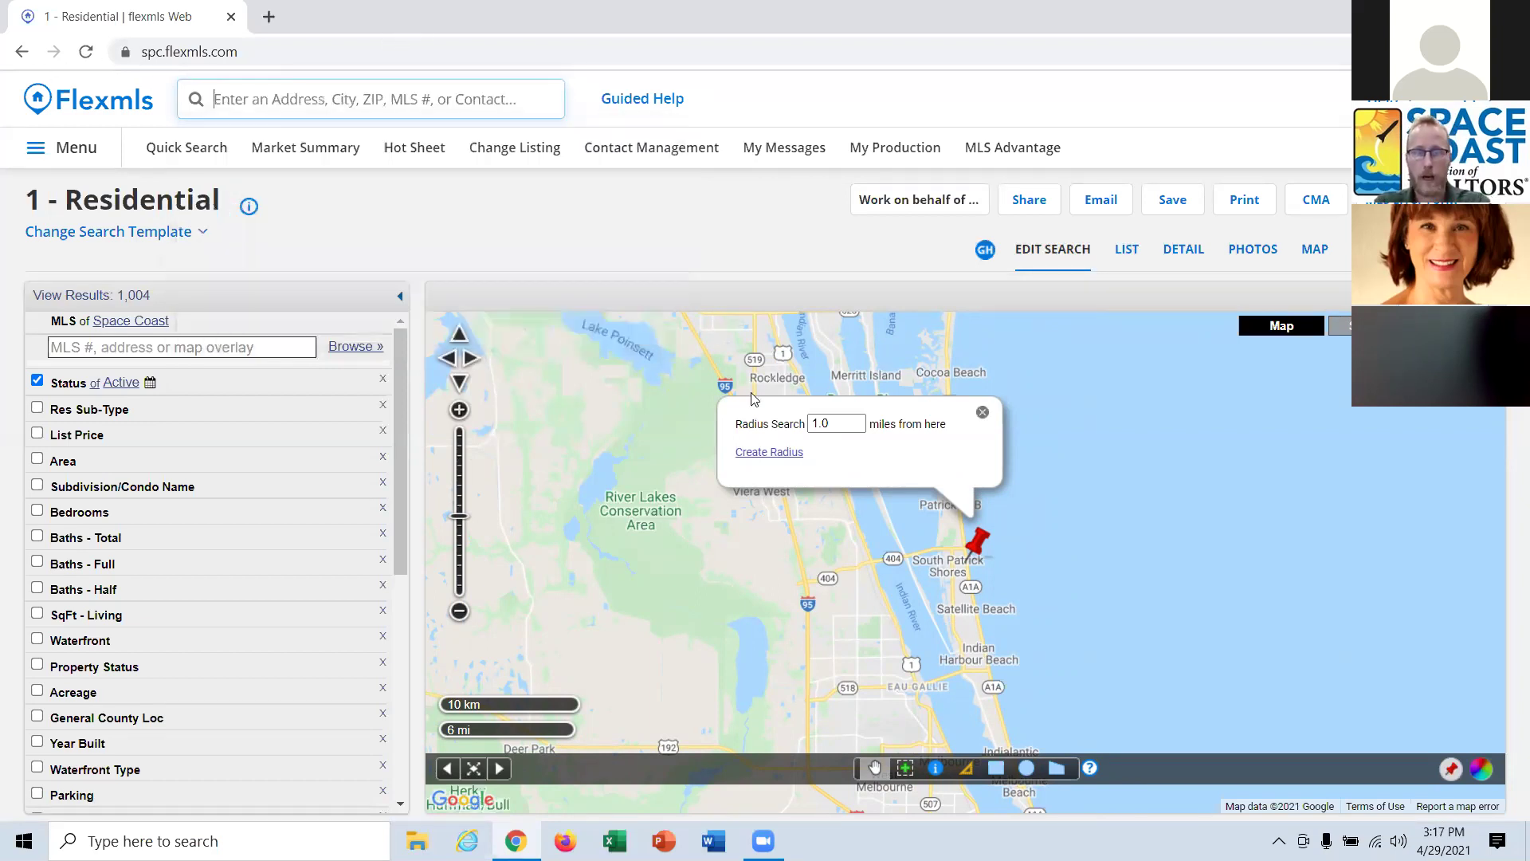
left_click_drag(829, 424, 761, 427)
key("BackSpace")
type(".25")
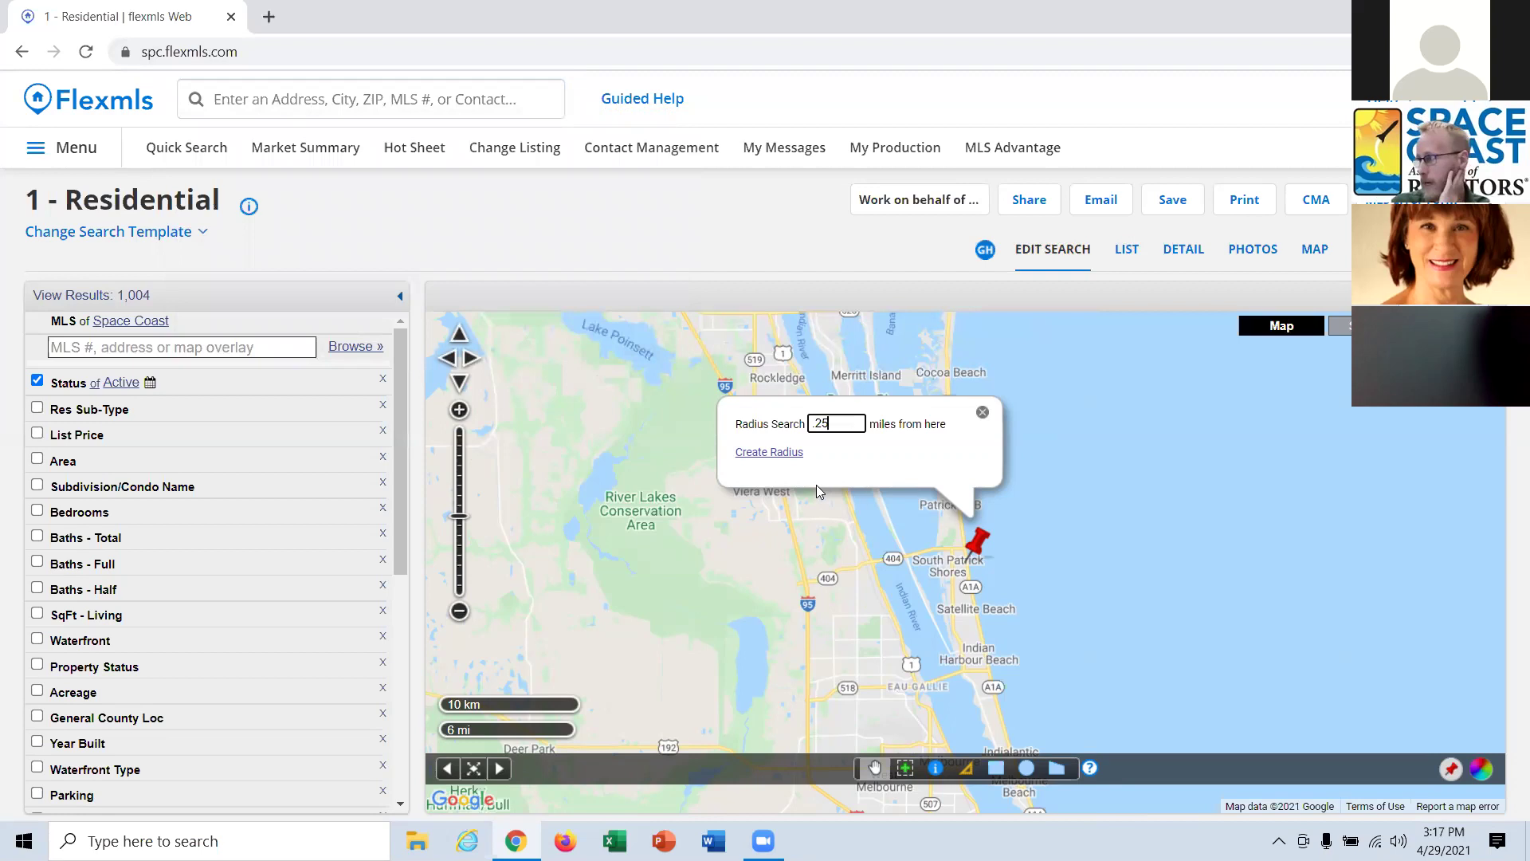
left_click(770, 452)
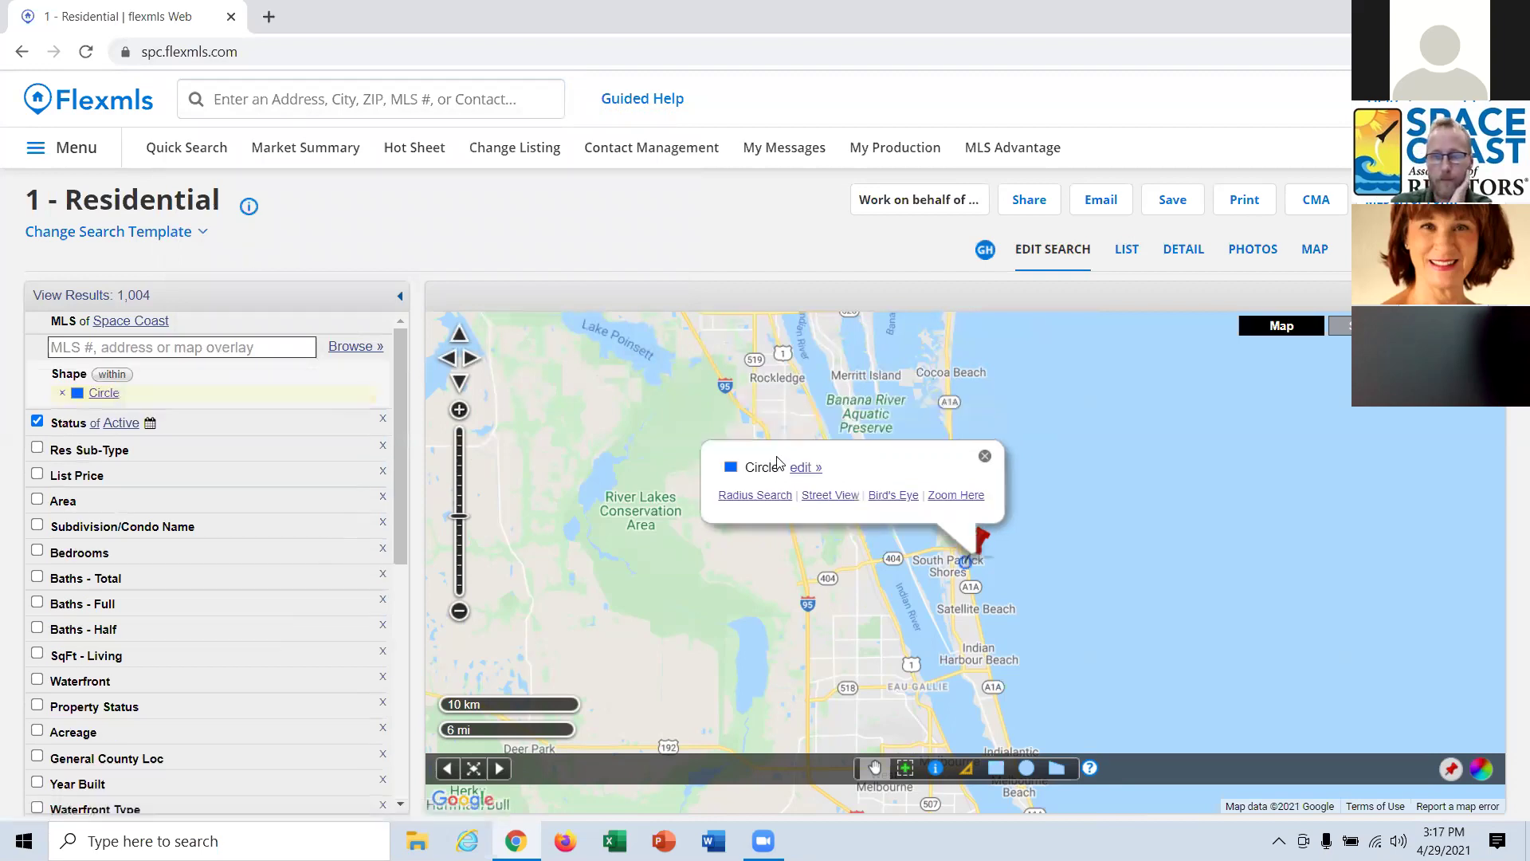
Zoom out, close the circle popup, and remove the Circle filter from the criteria.
scroll(972, 566, "down", 3)
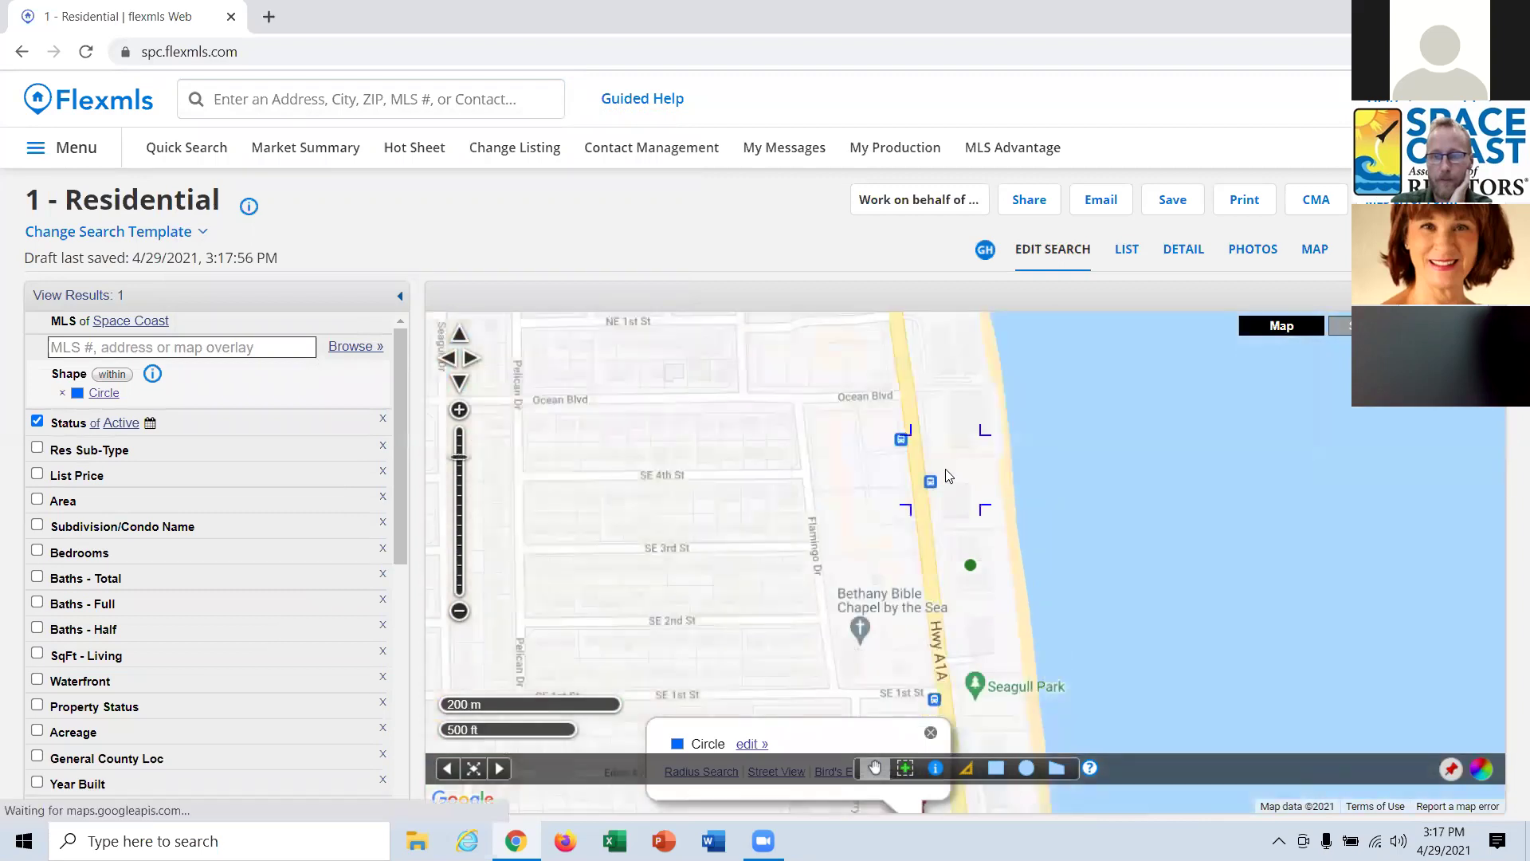
scroll(945, 476, "down", 1)
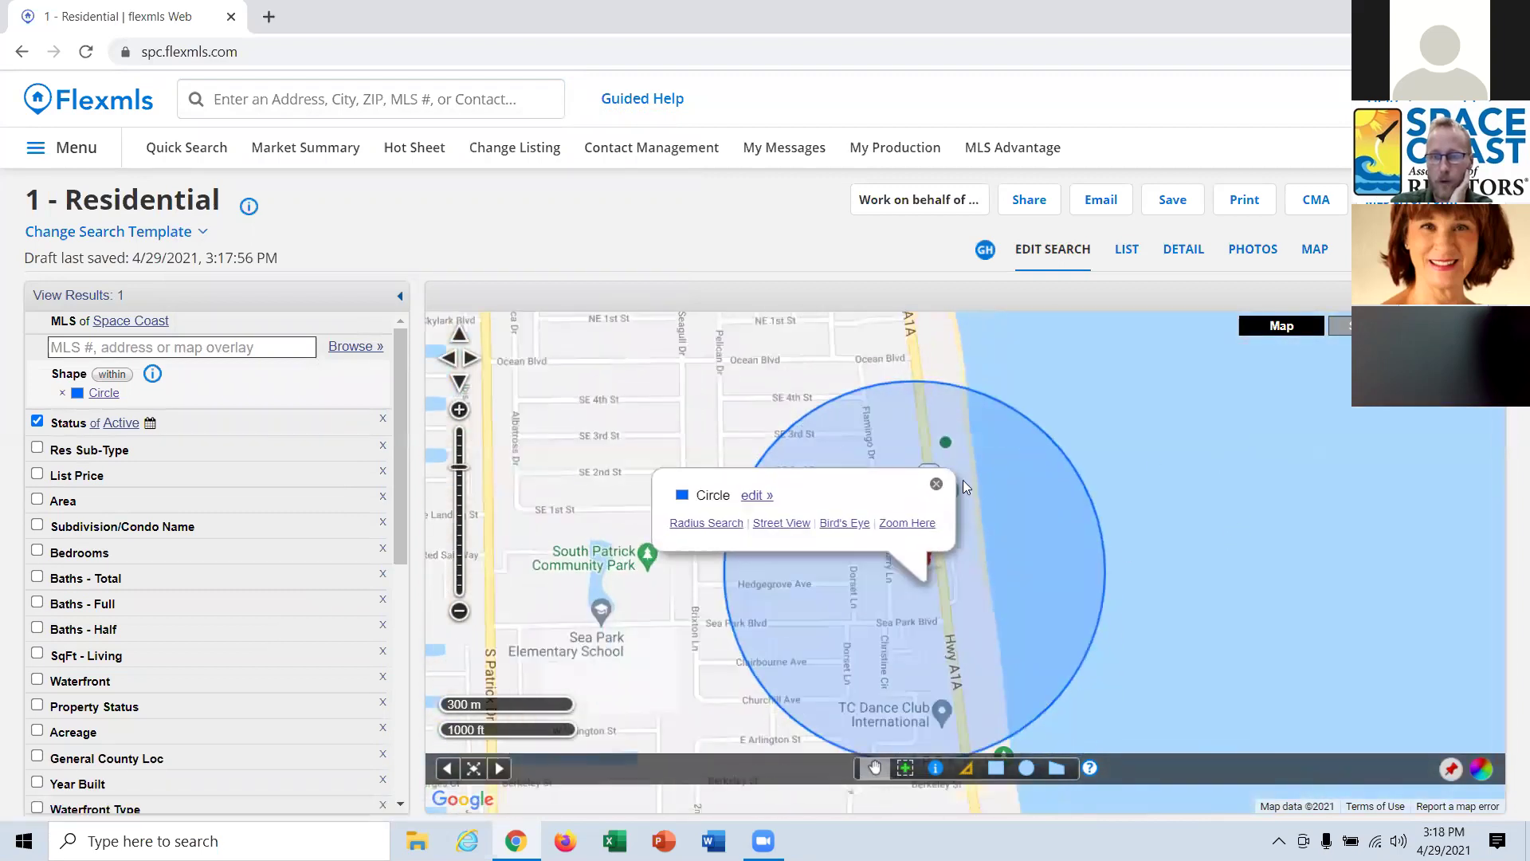
left_click(937, 490)
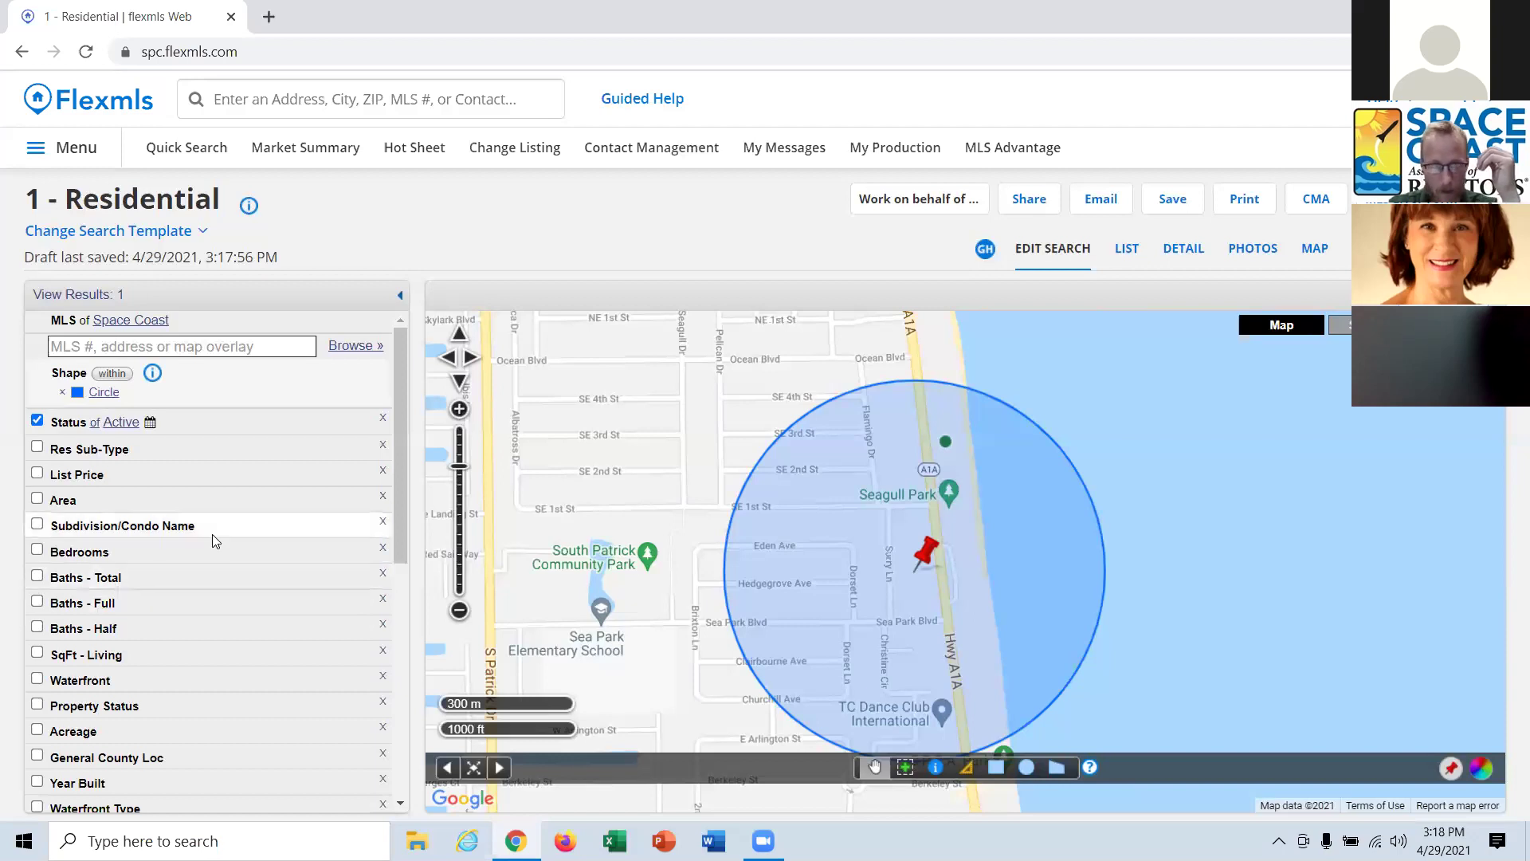
left_click(62, 391)
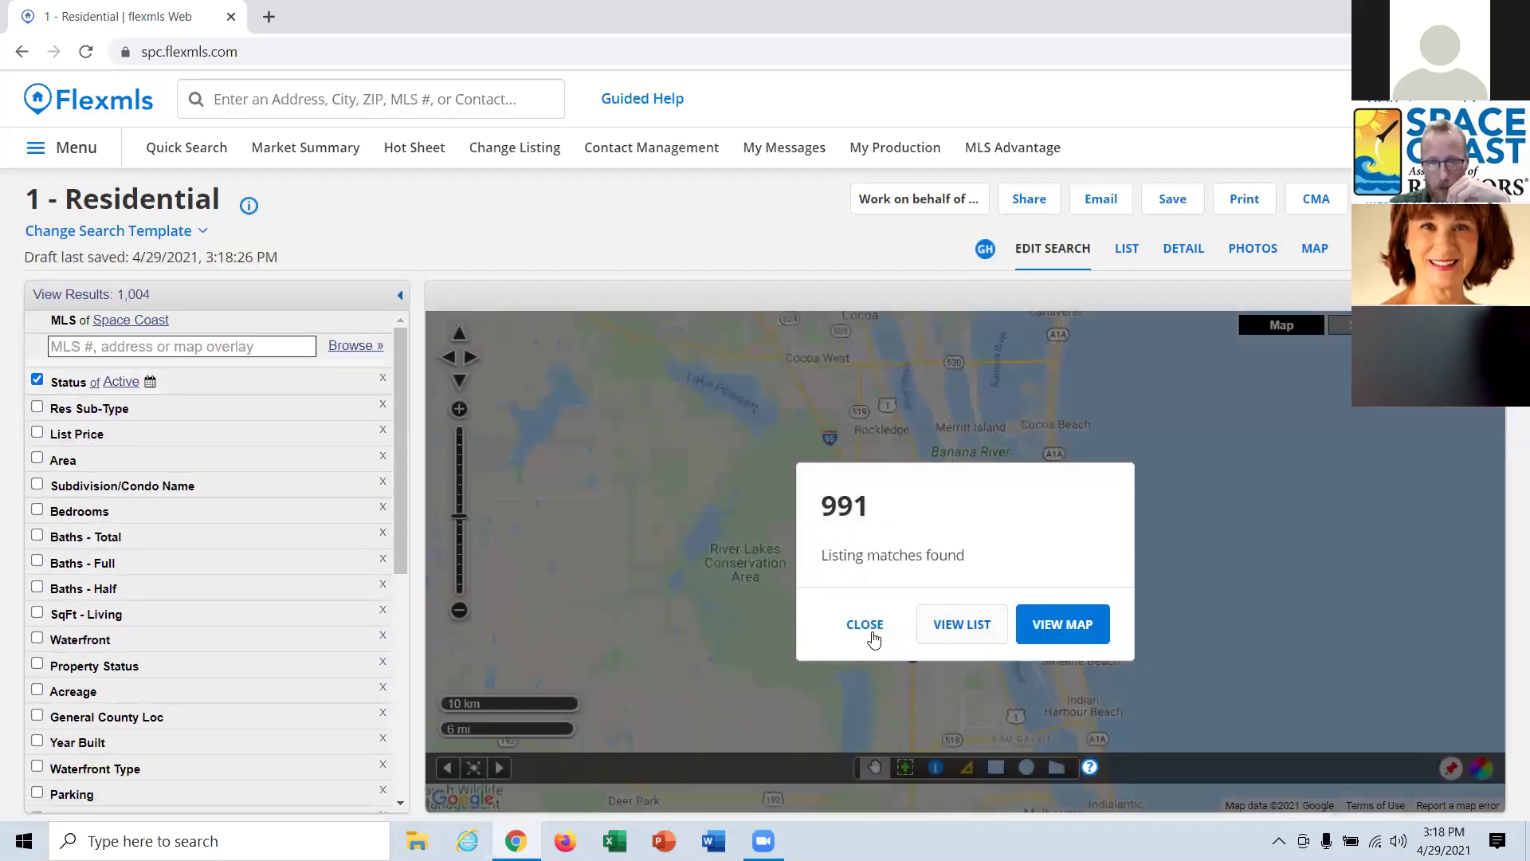
Close the 991-match popup and zoom to street level around Churchill Ave.
left_click(867, 624)
scroll(1064, 629, "up", 3)
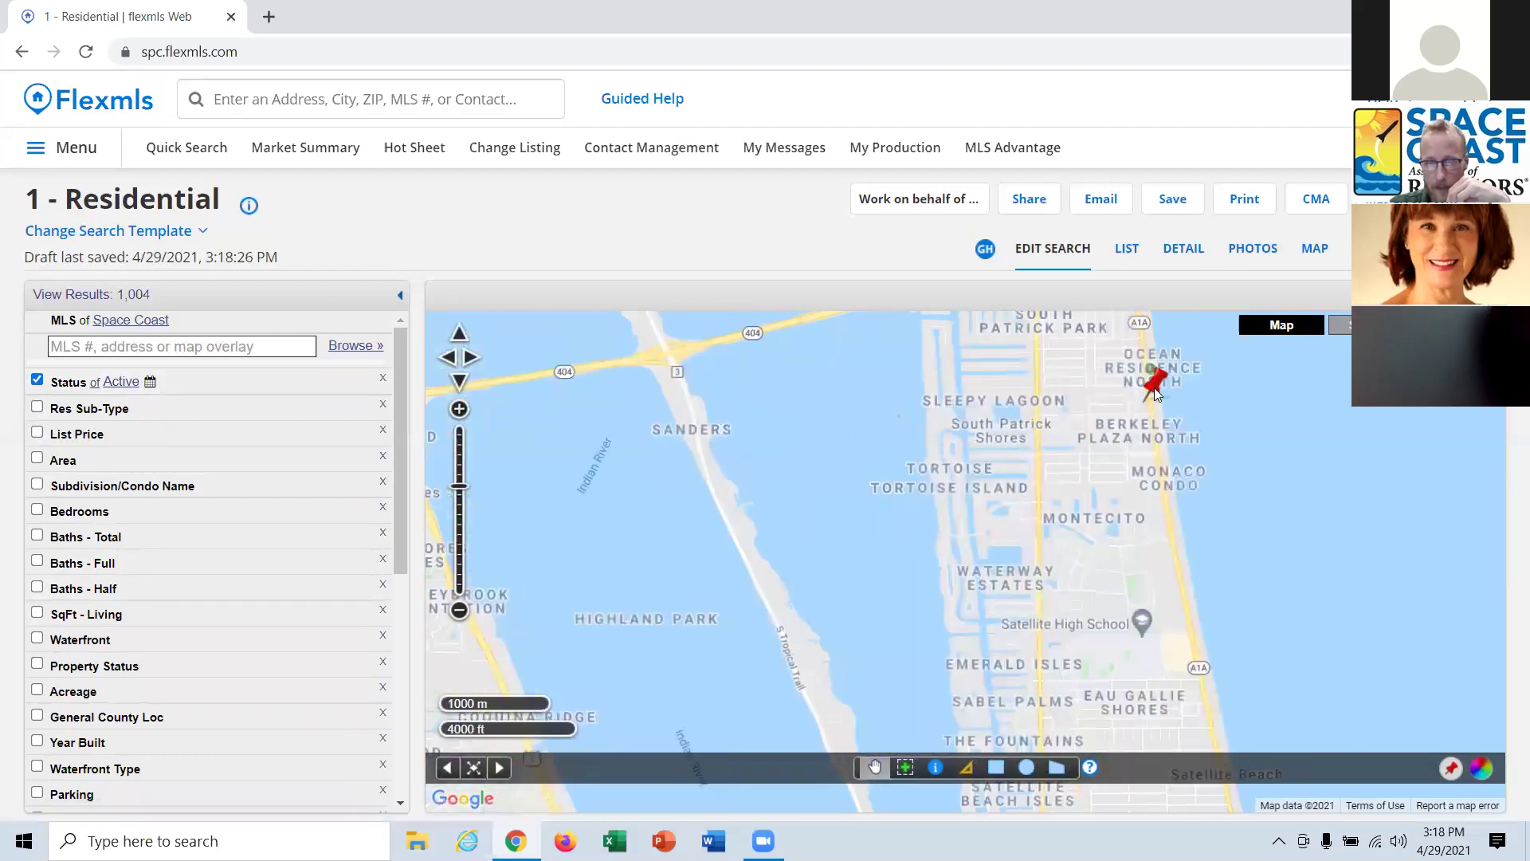
scroll(1070, 612, "up", 1)
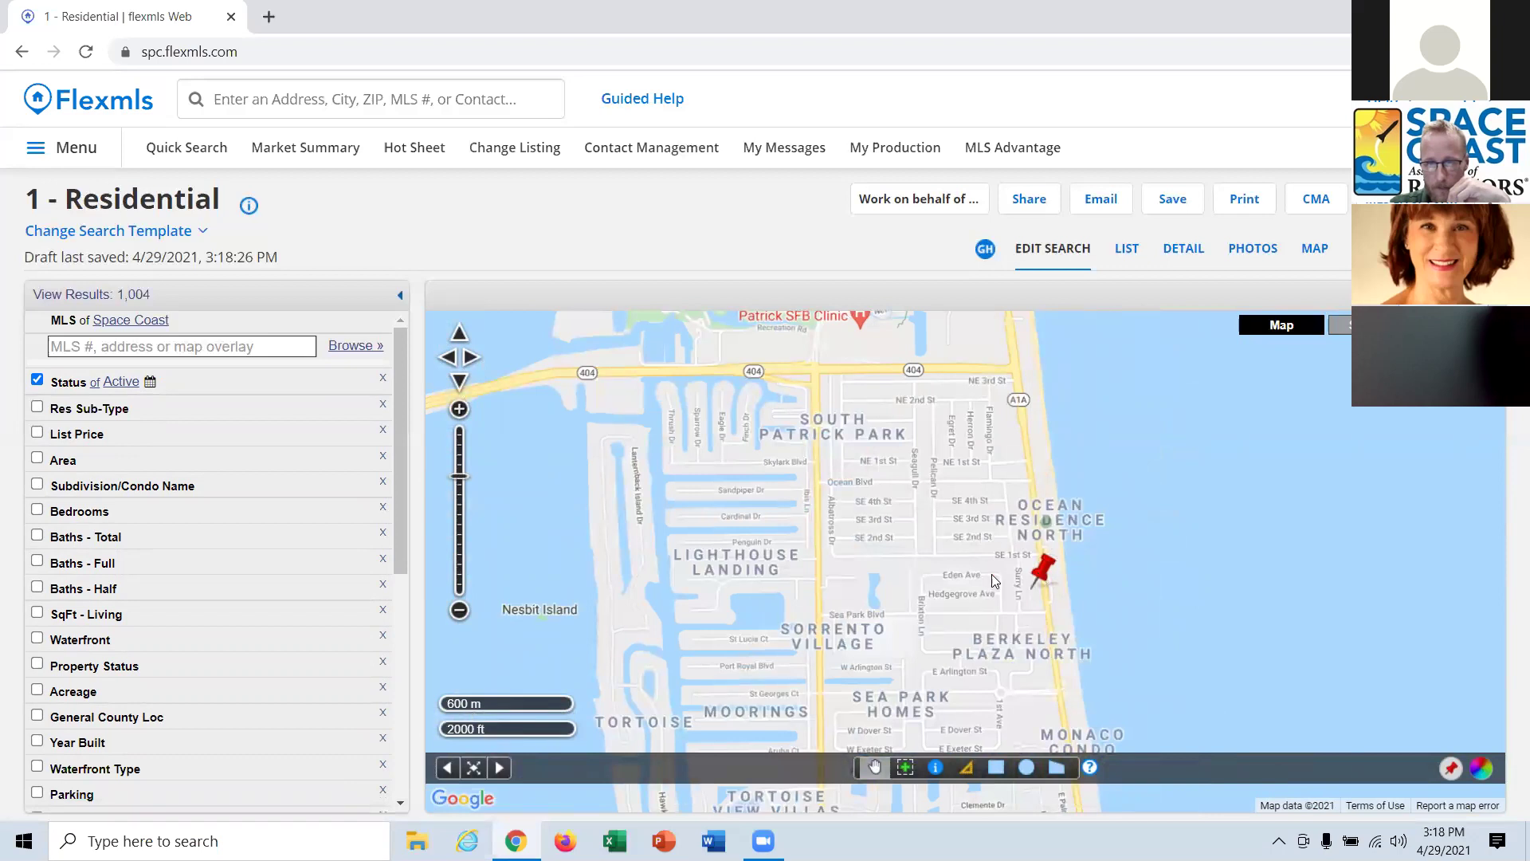
left_click_drag(986, 551, 1020, 449)
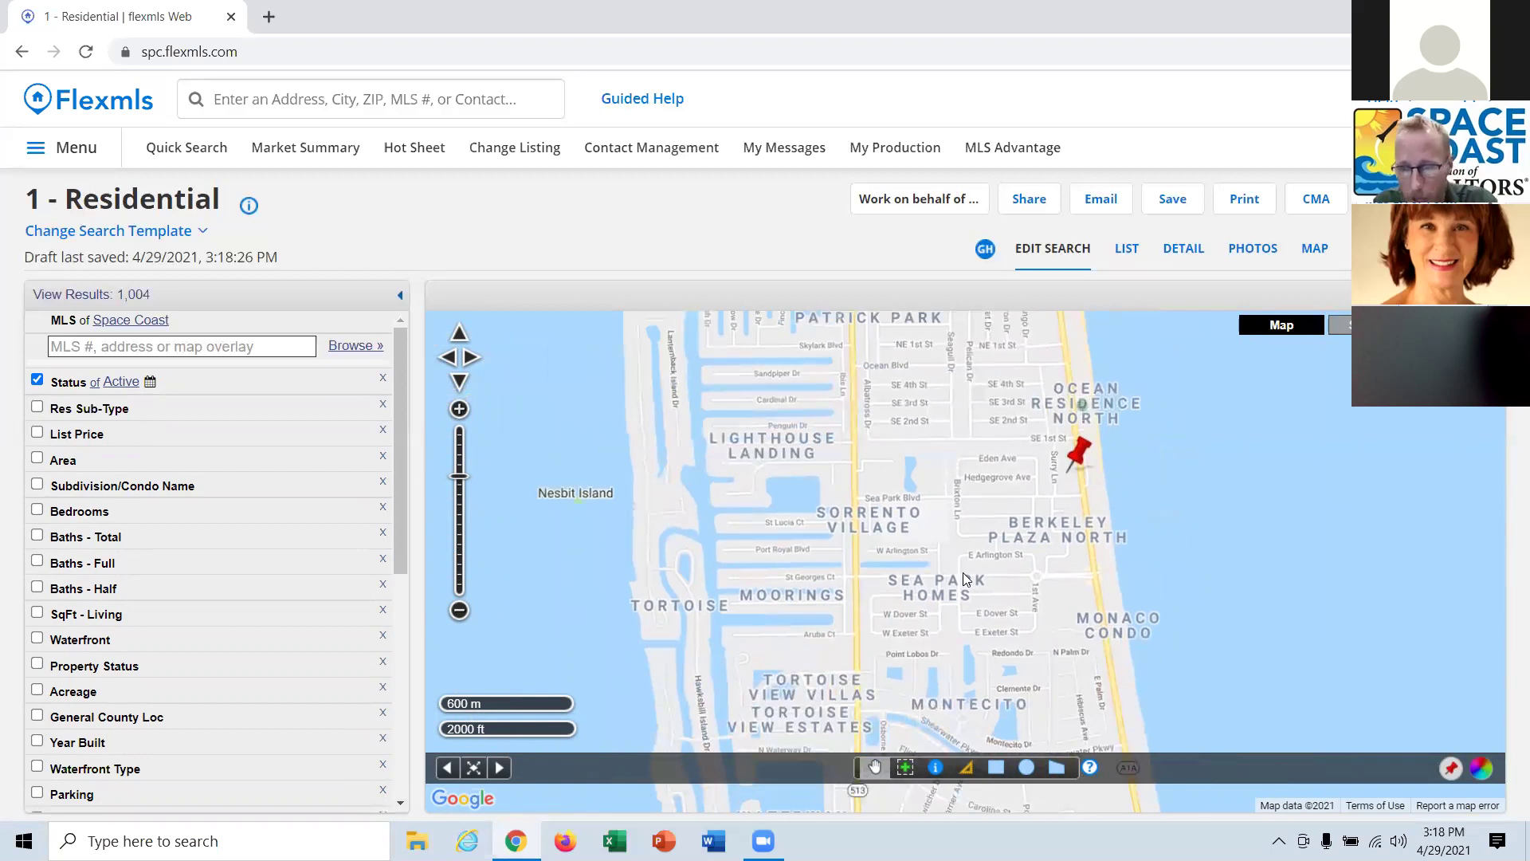
scroll(988, 538, "up", 1)
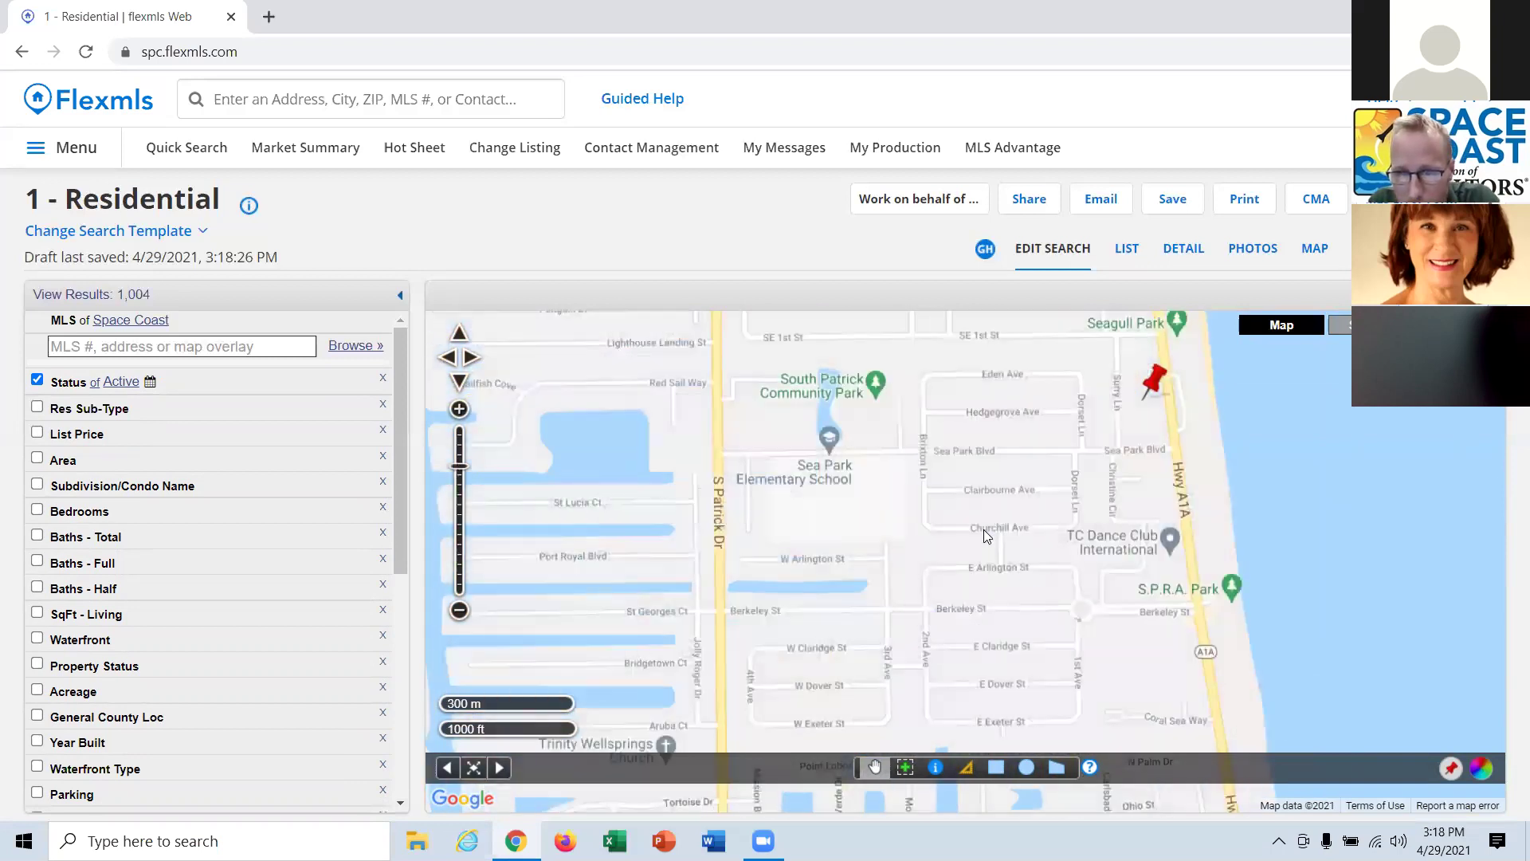
scroll(984, 529, "up", 1)
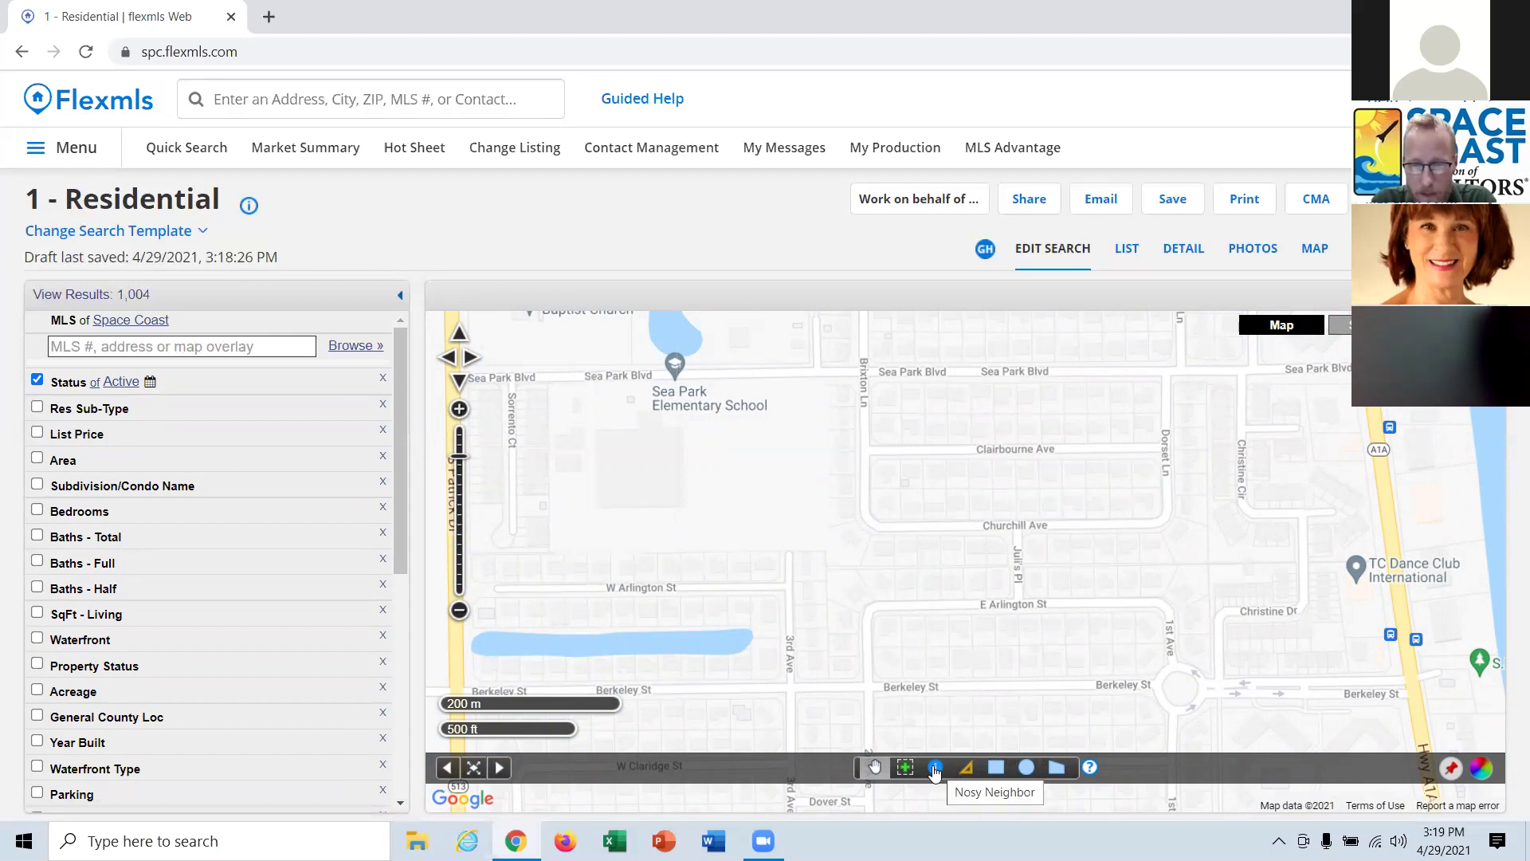
left_click(937, 768)
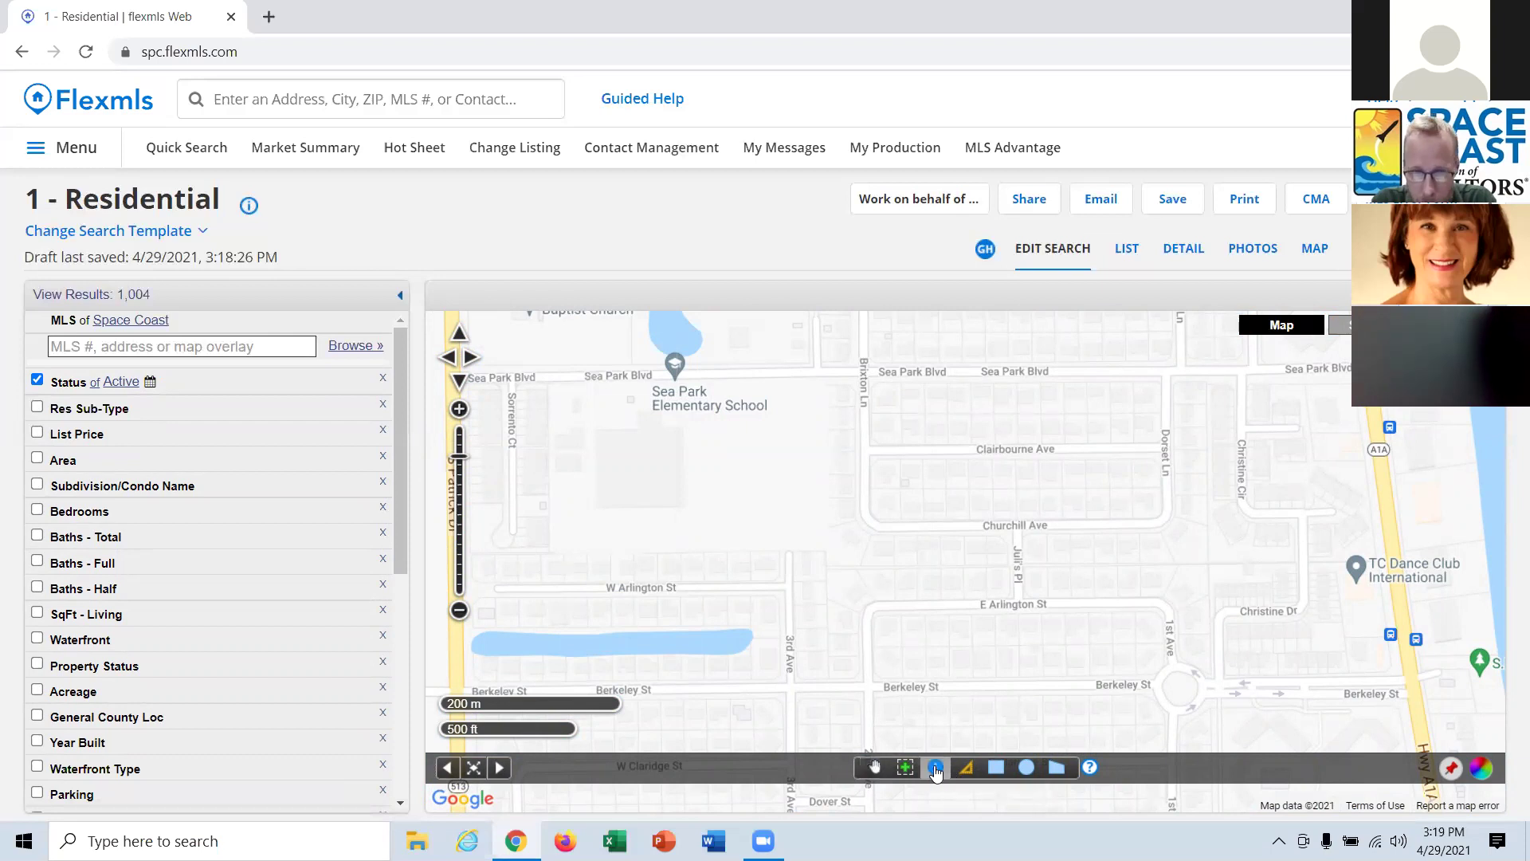
left_click(961, 505)
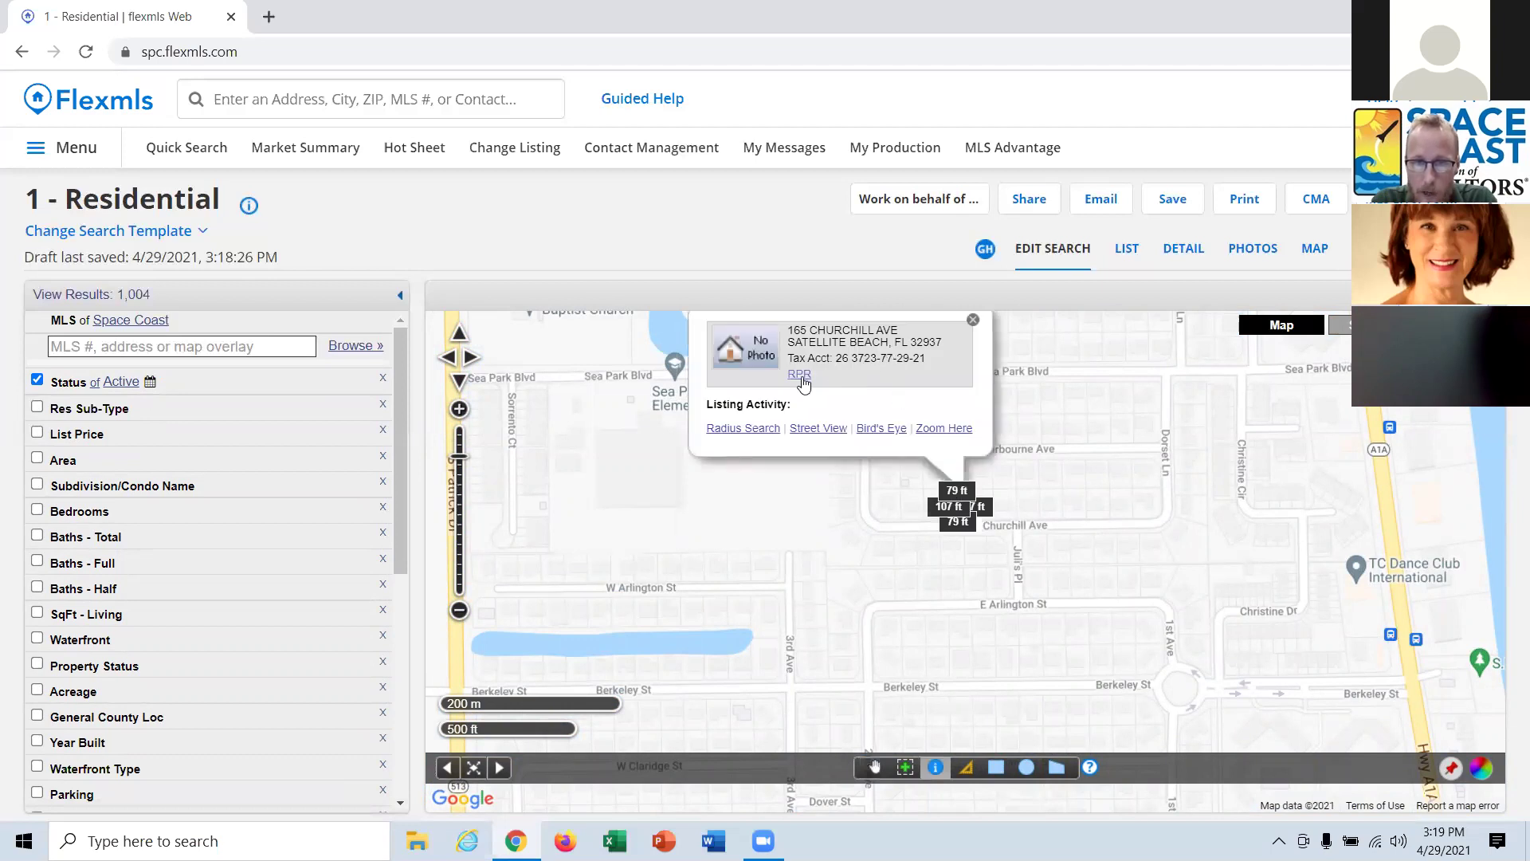
left_click(1052, 510)
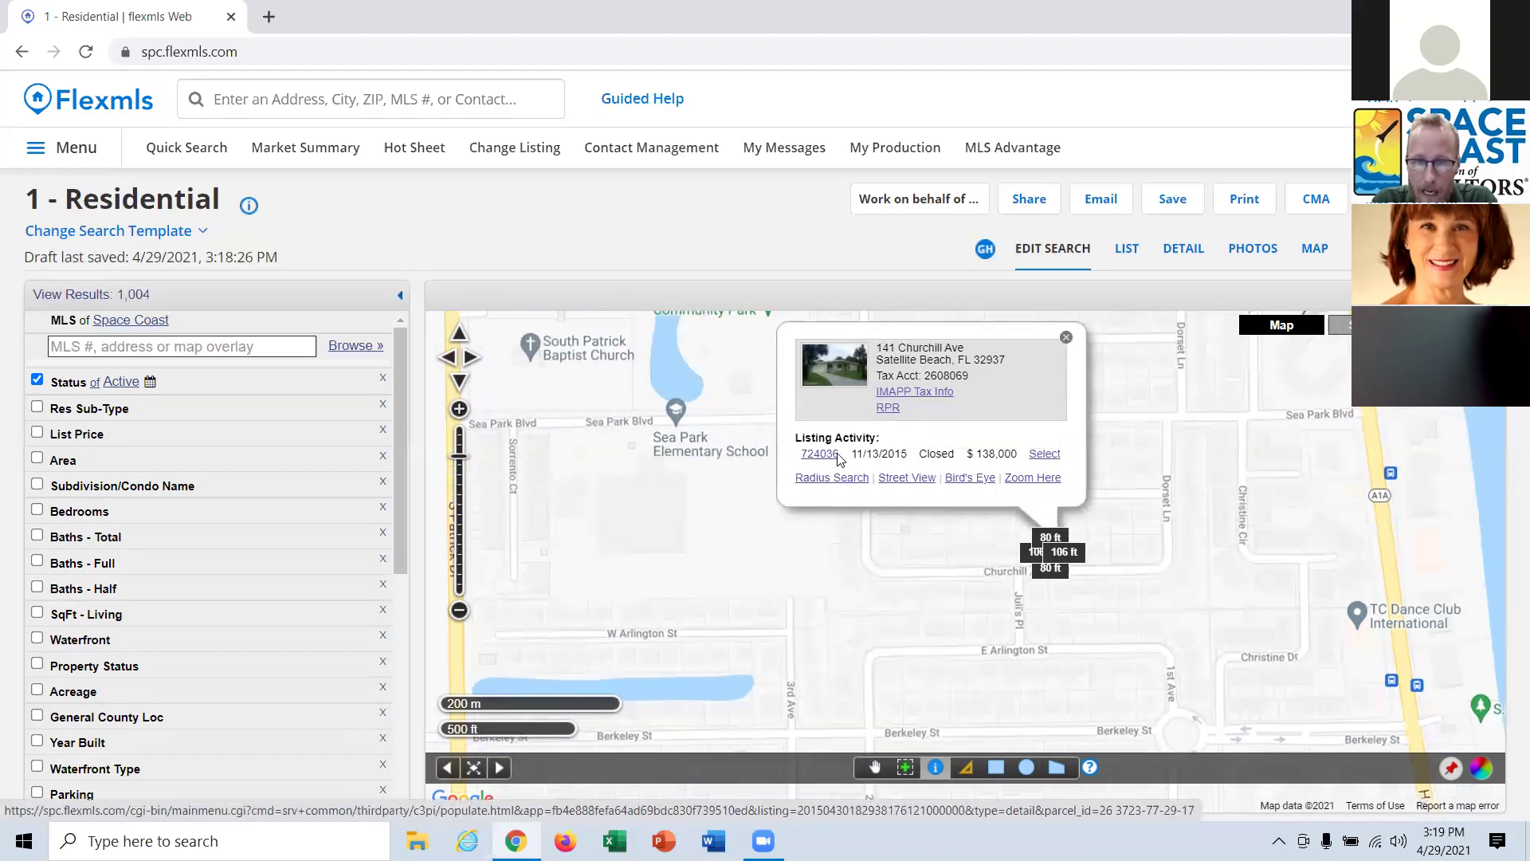
left_click(937, 393)
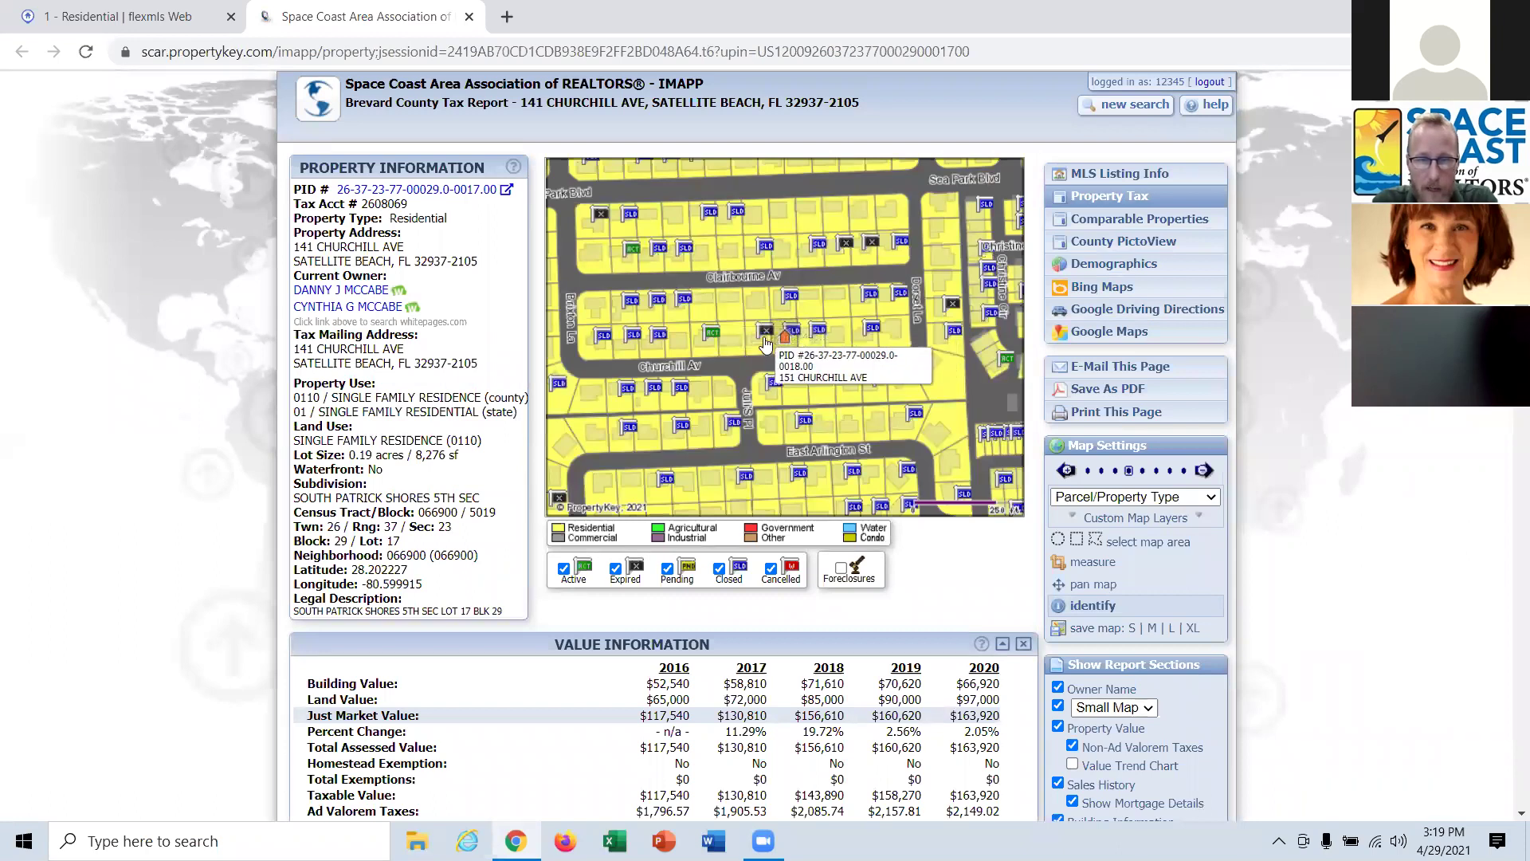
left_click(659, 337)
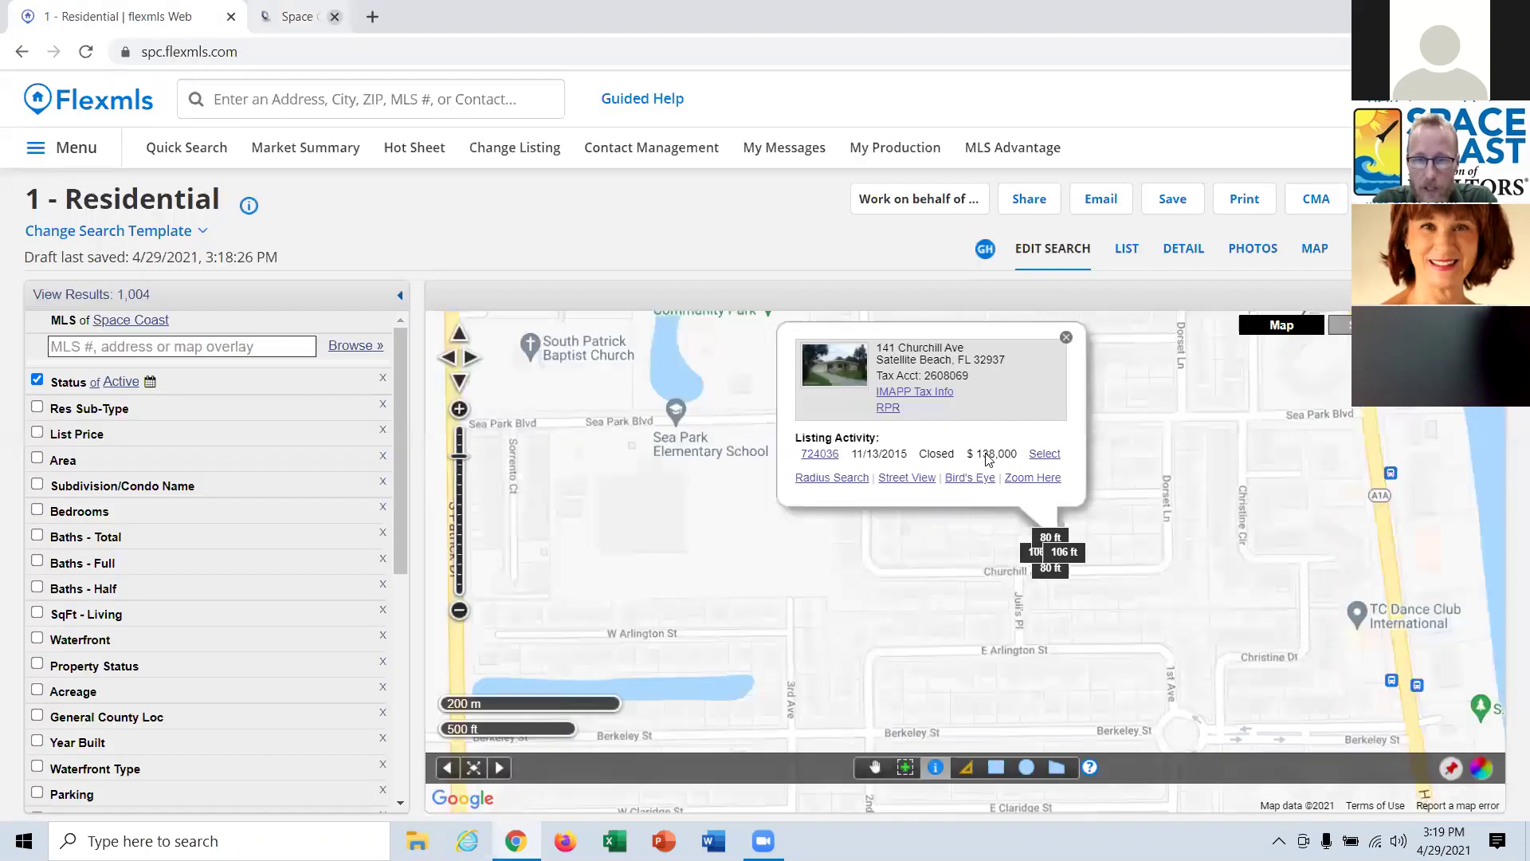
left_click(470, 17)
left_click(1067, 337)
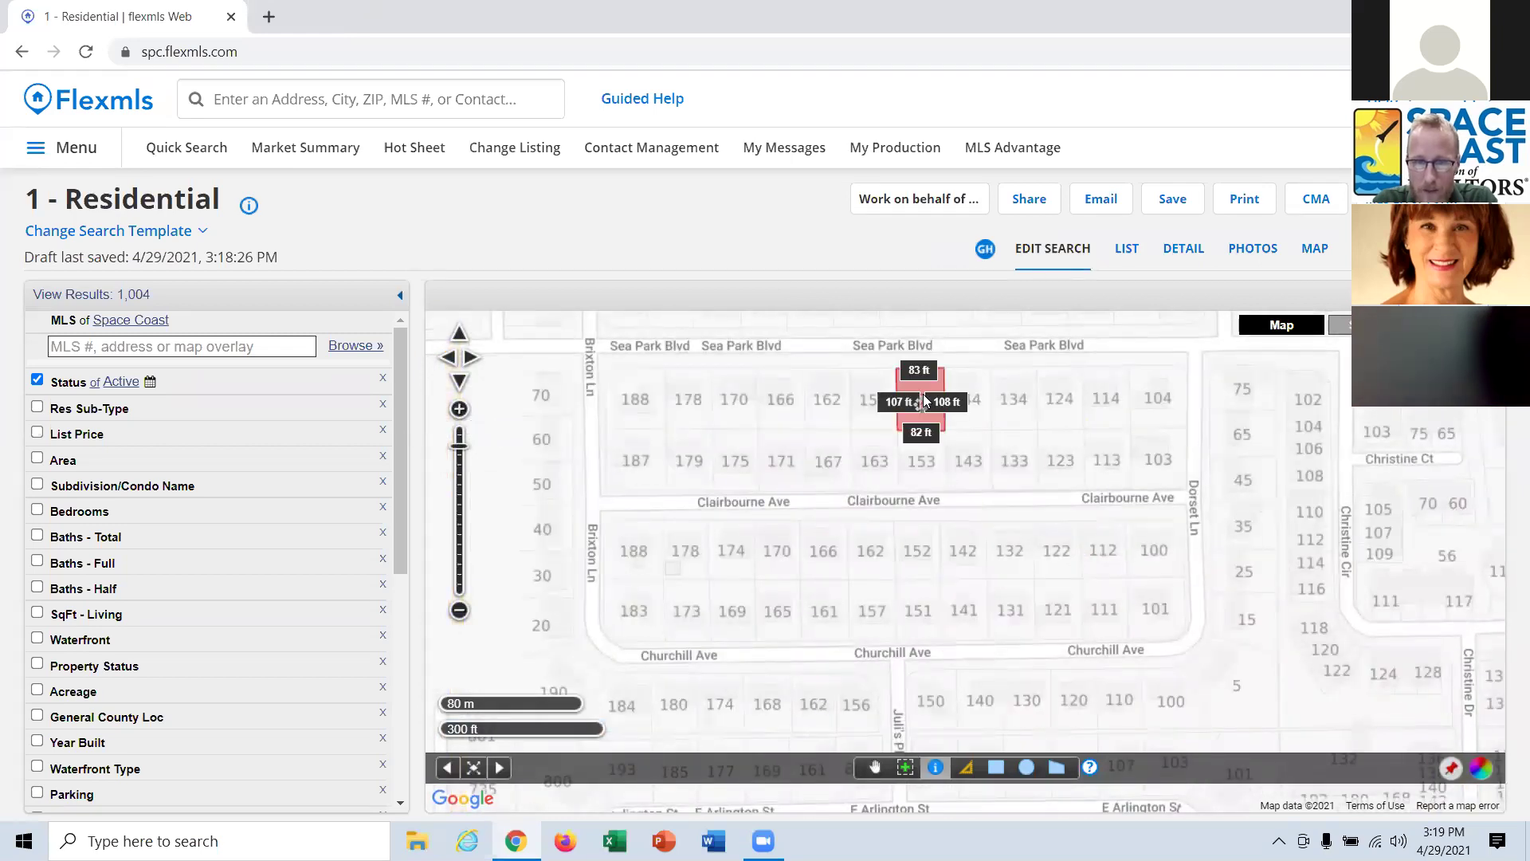
left_click(923, 400)
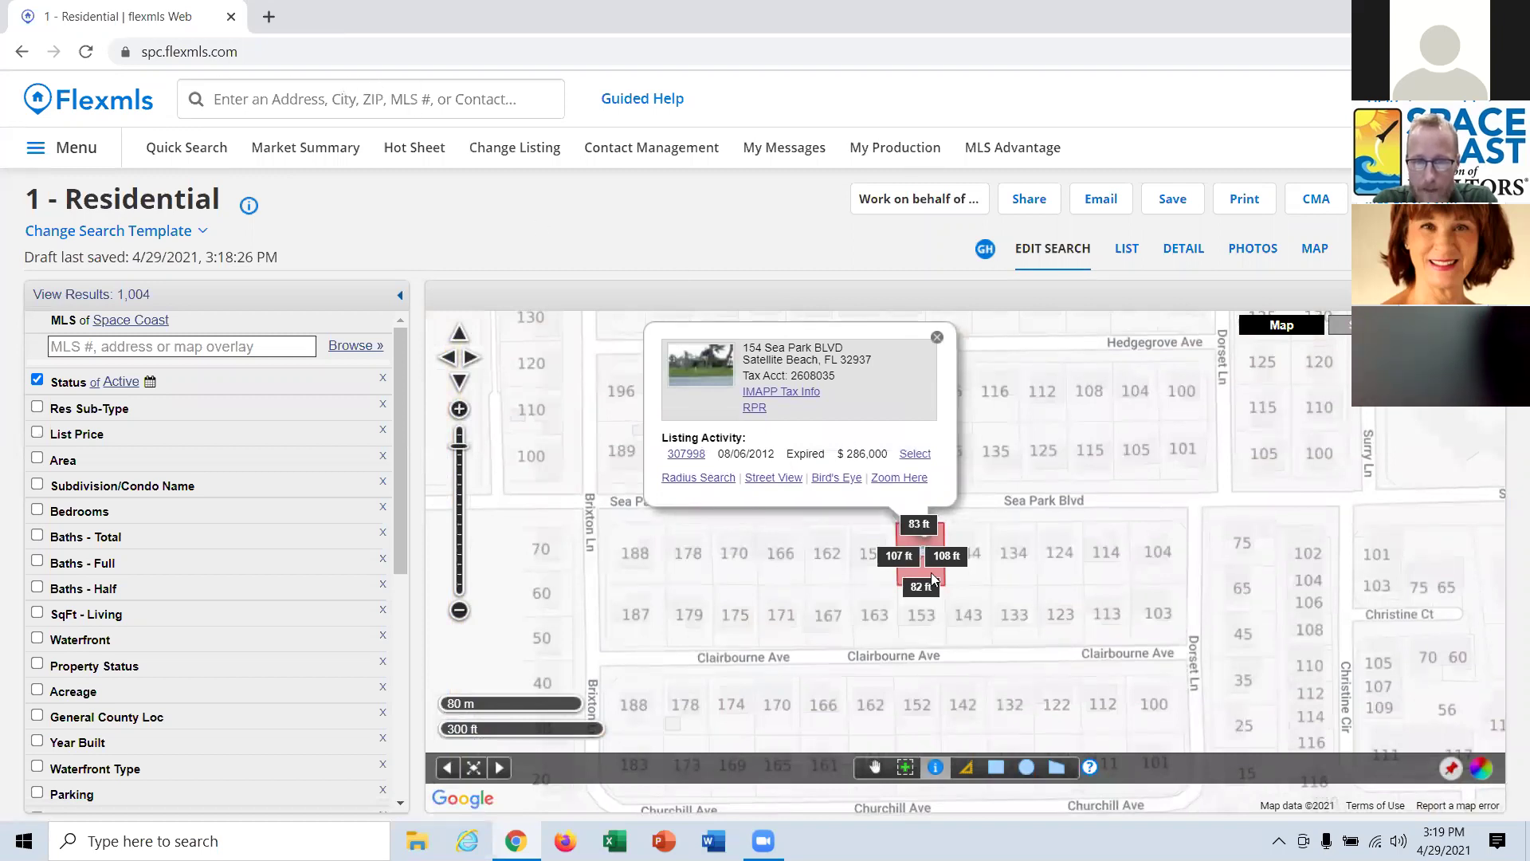
left_click(758, 410)
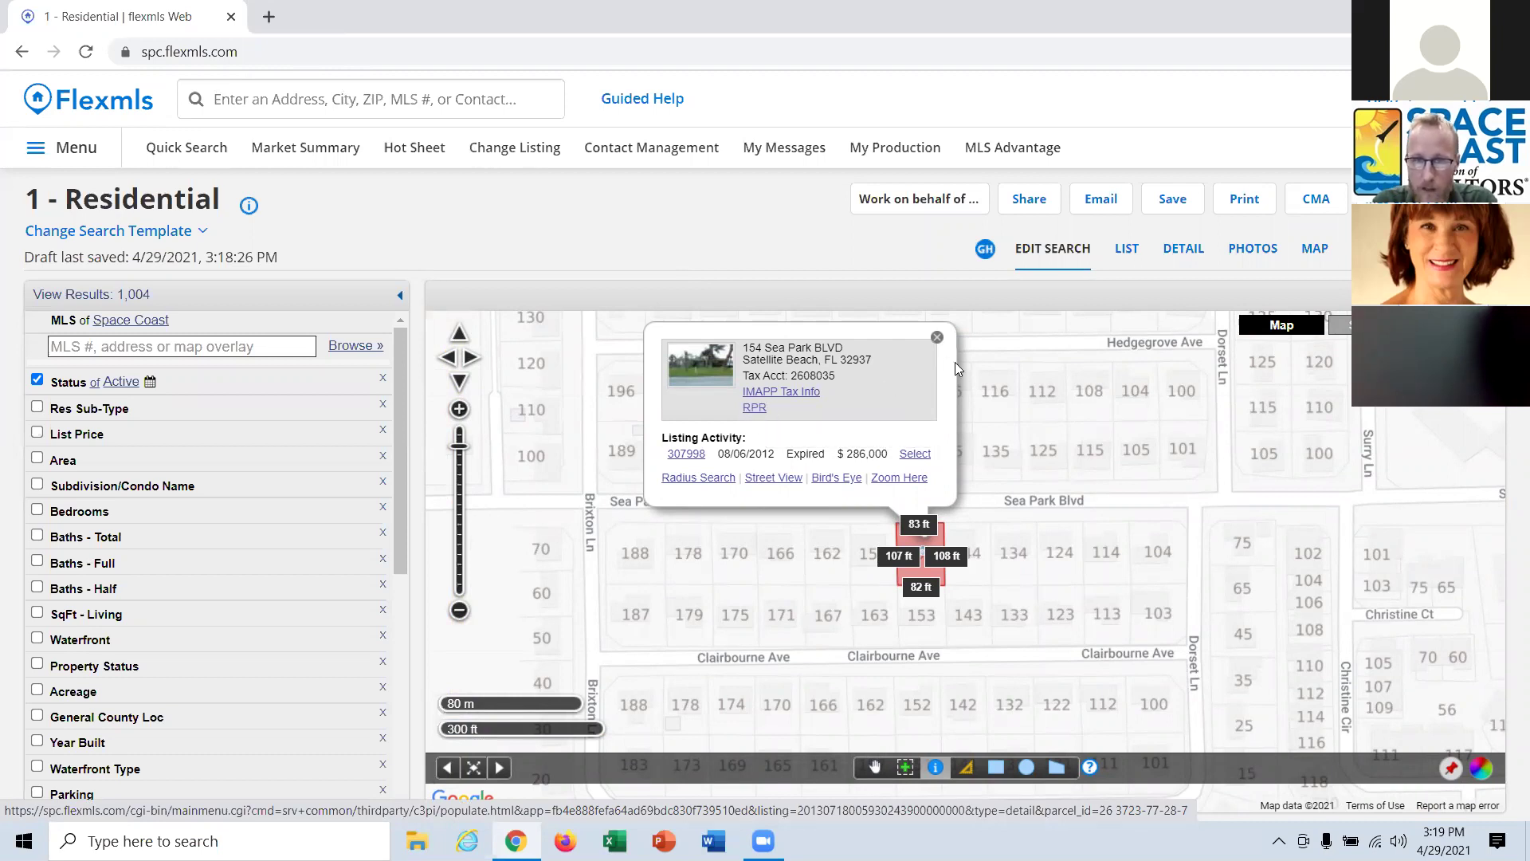
left_click(937, 338)
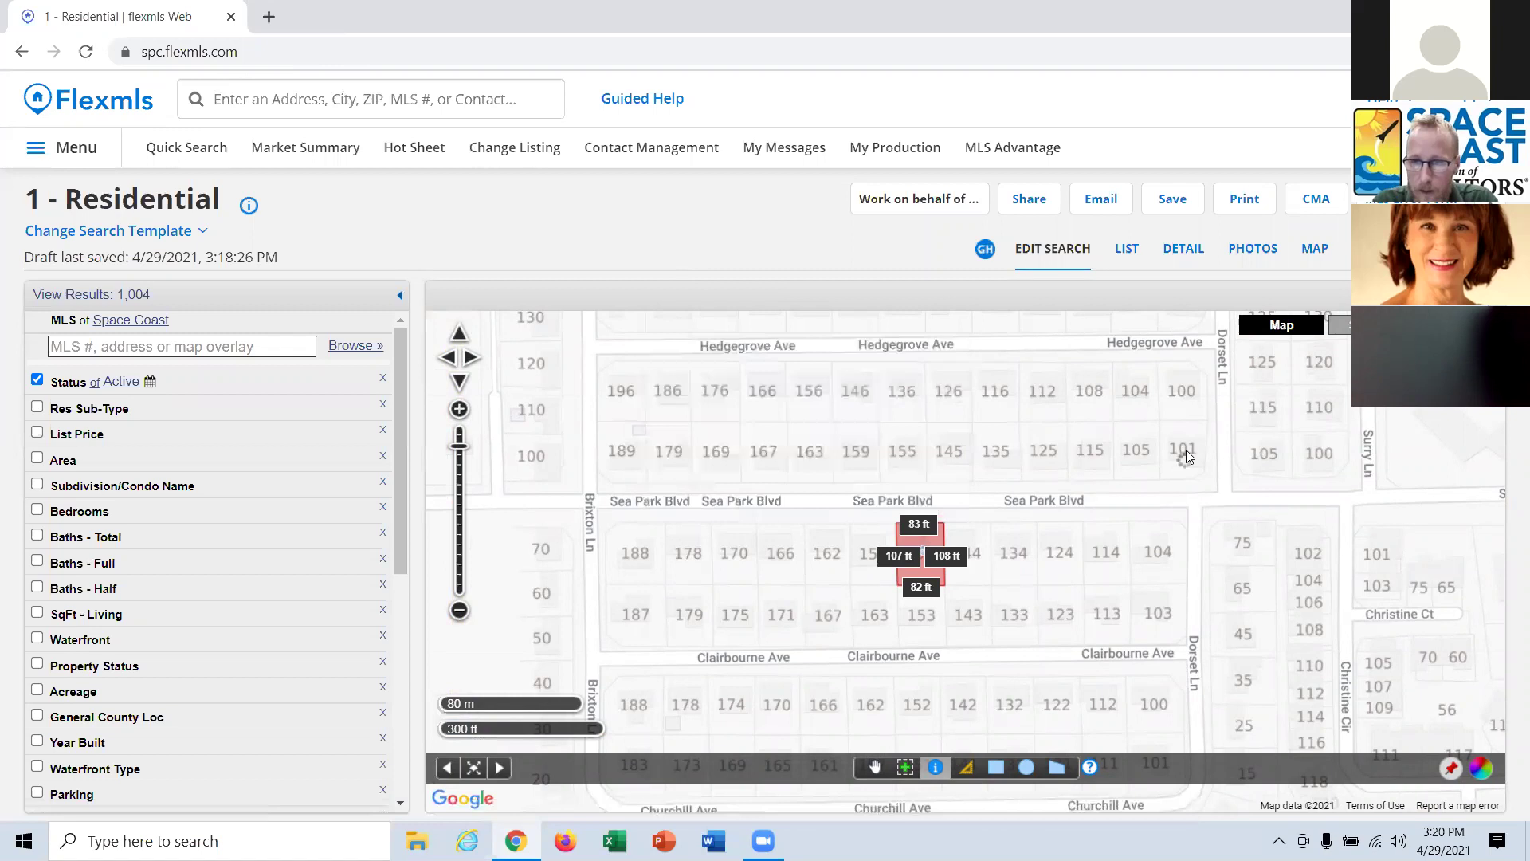
left_click(1186, 449)
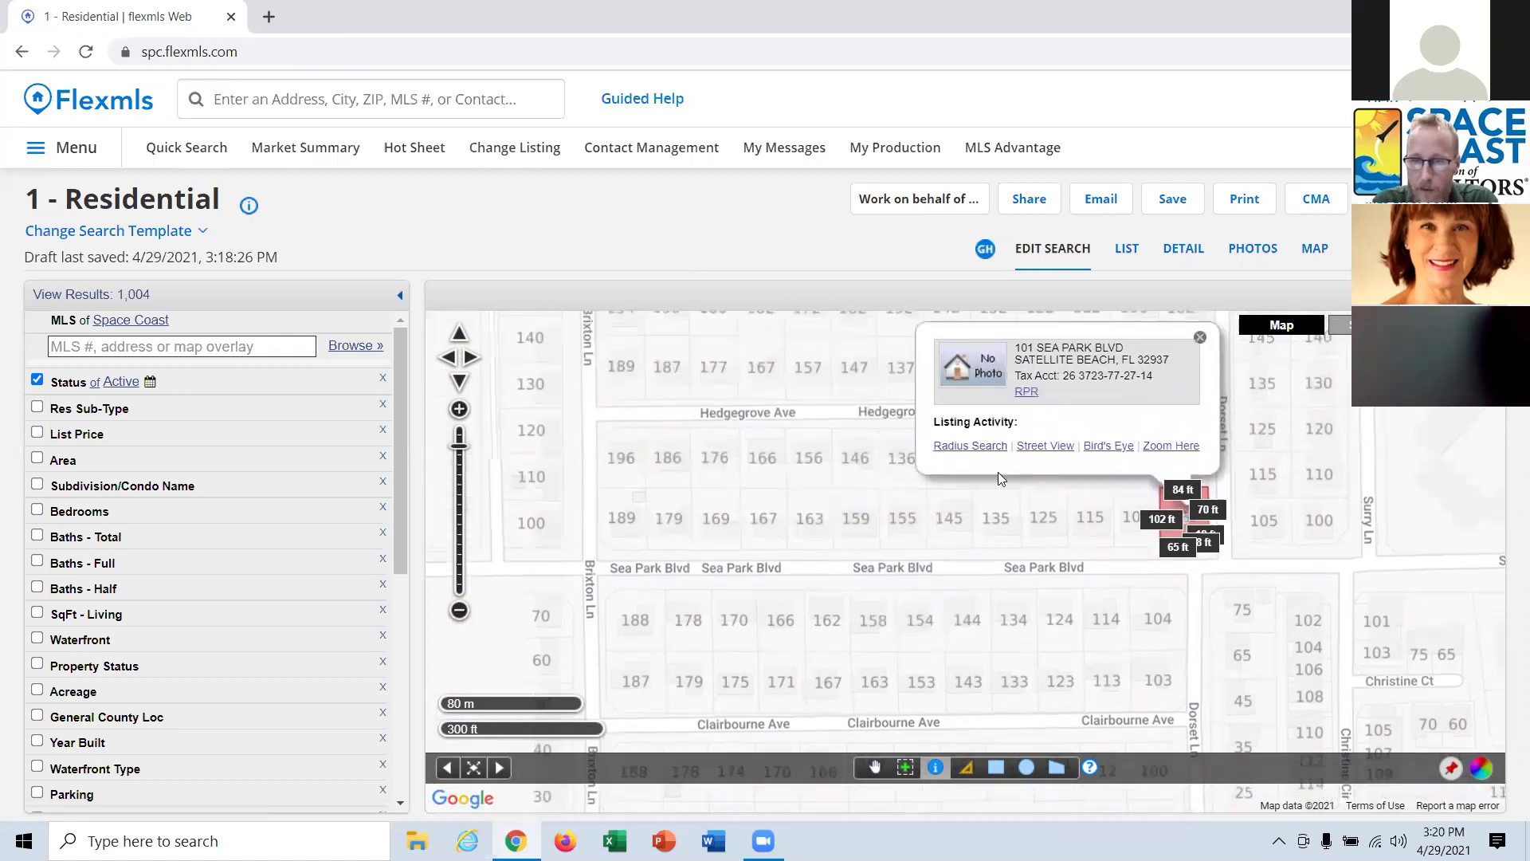
left_click(626, 455)
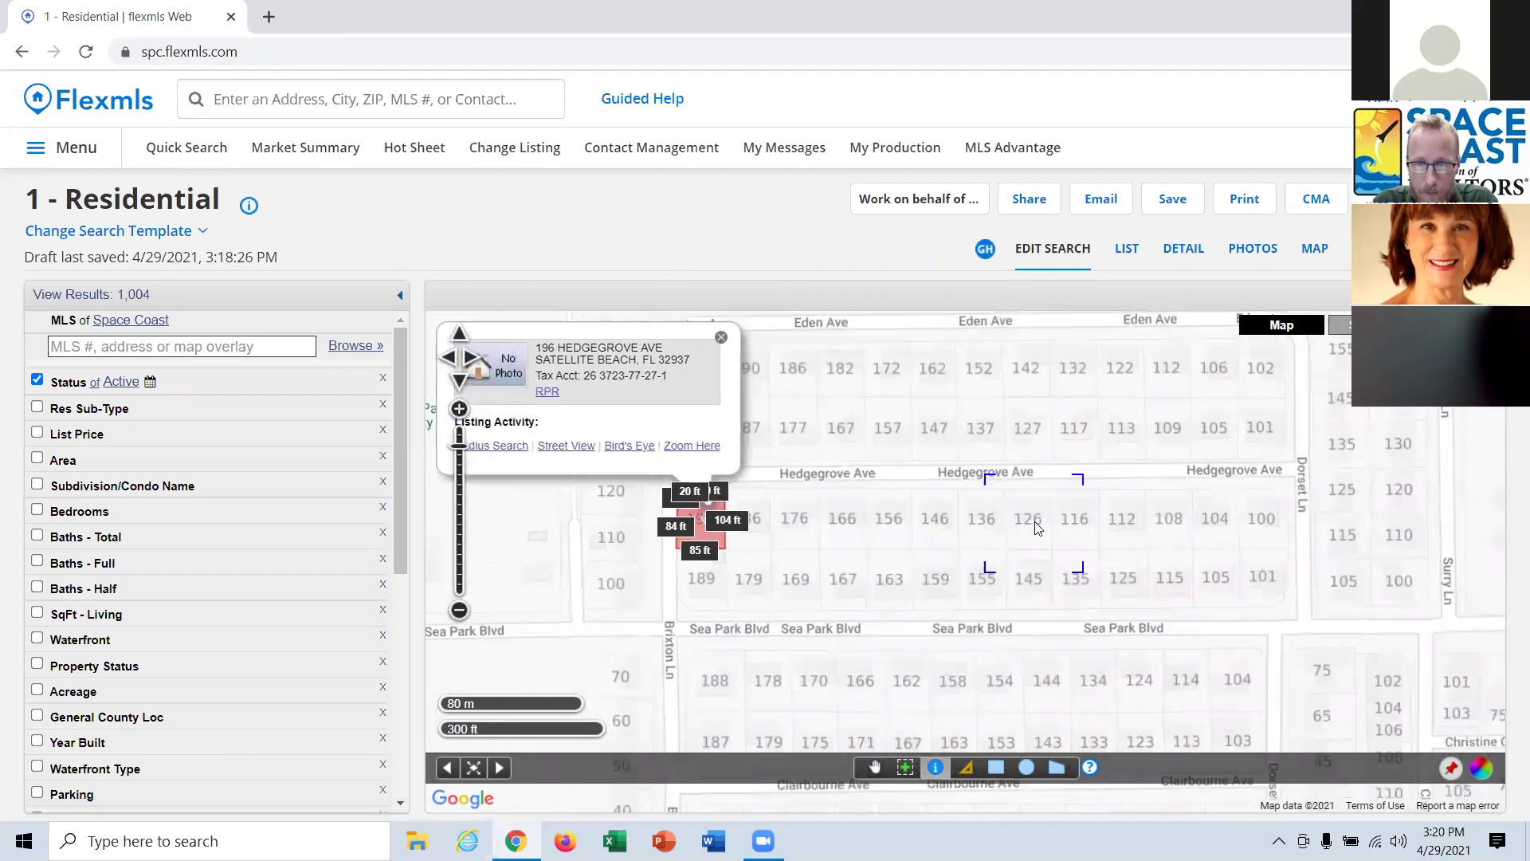
scroll(1039, 518, "up", 1)
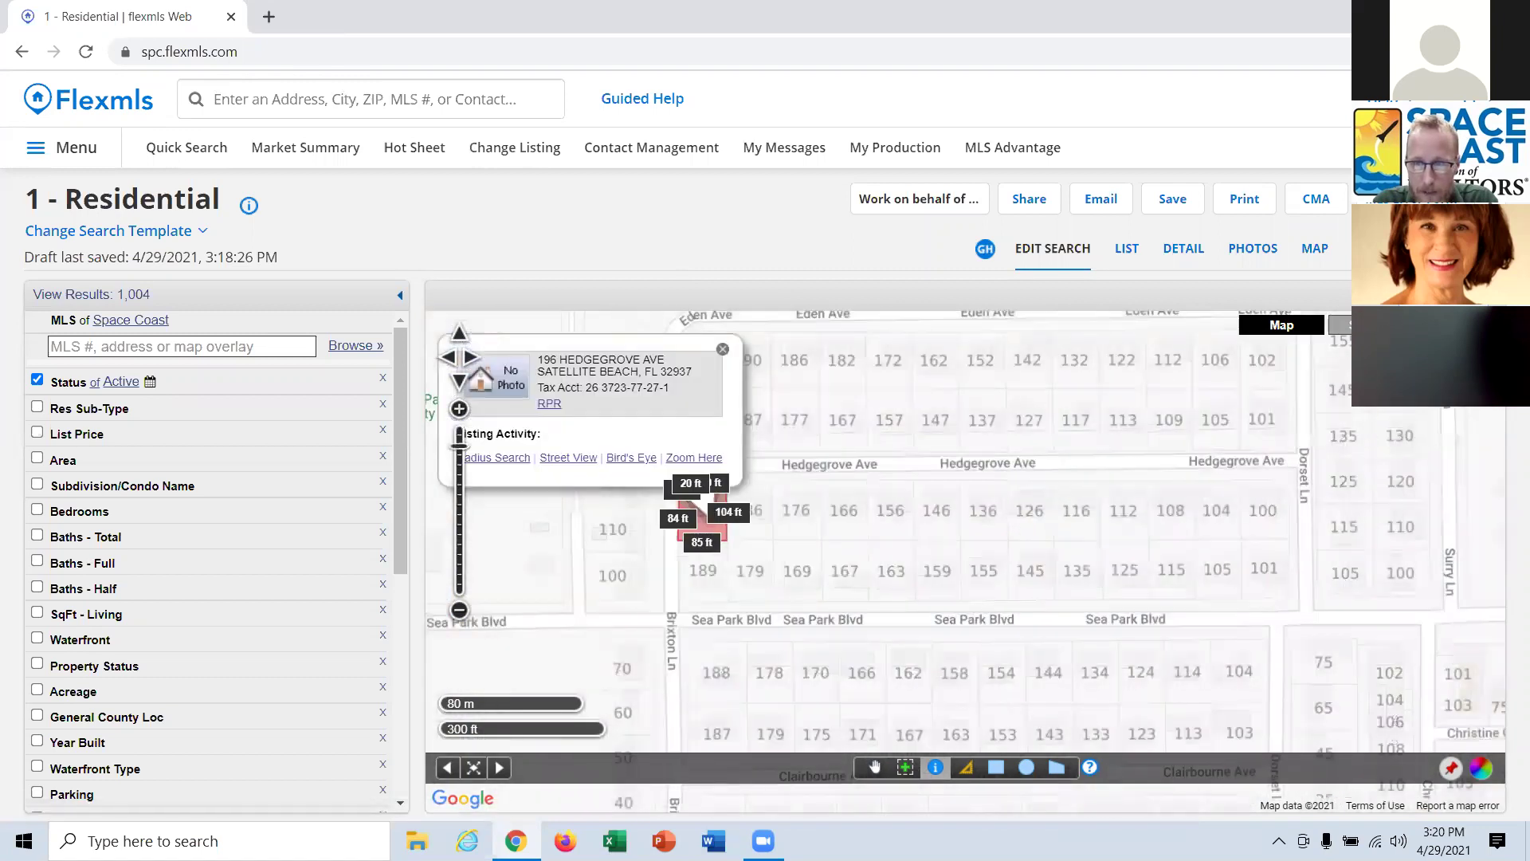
left_click(1345, 398)
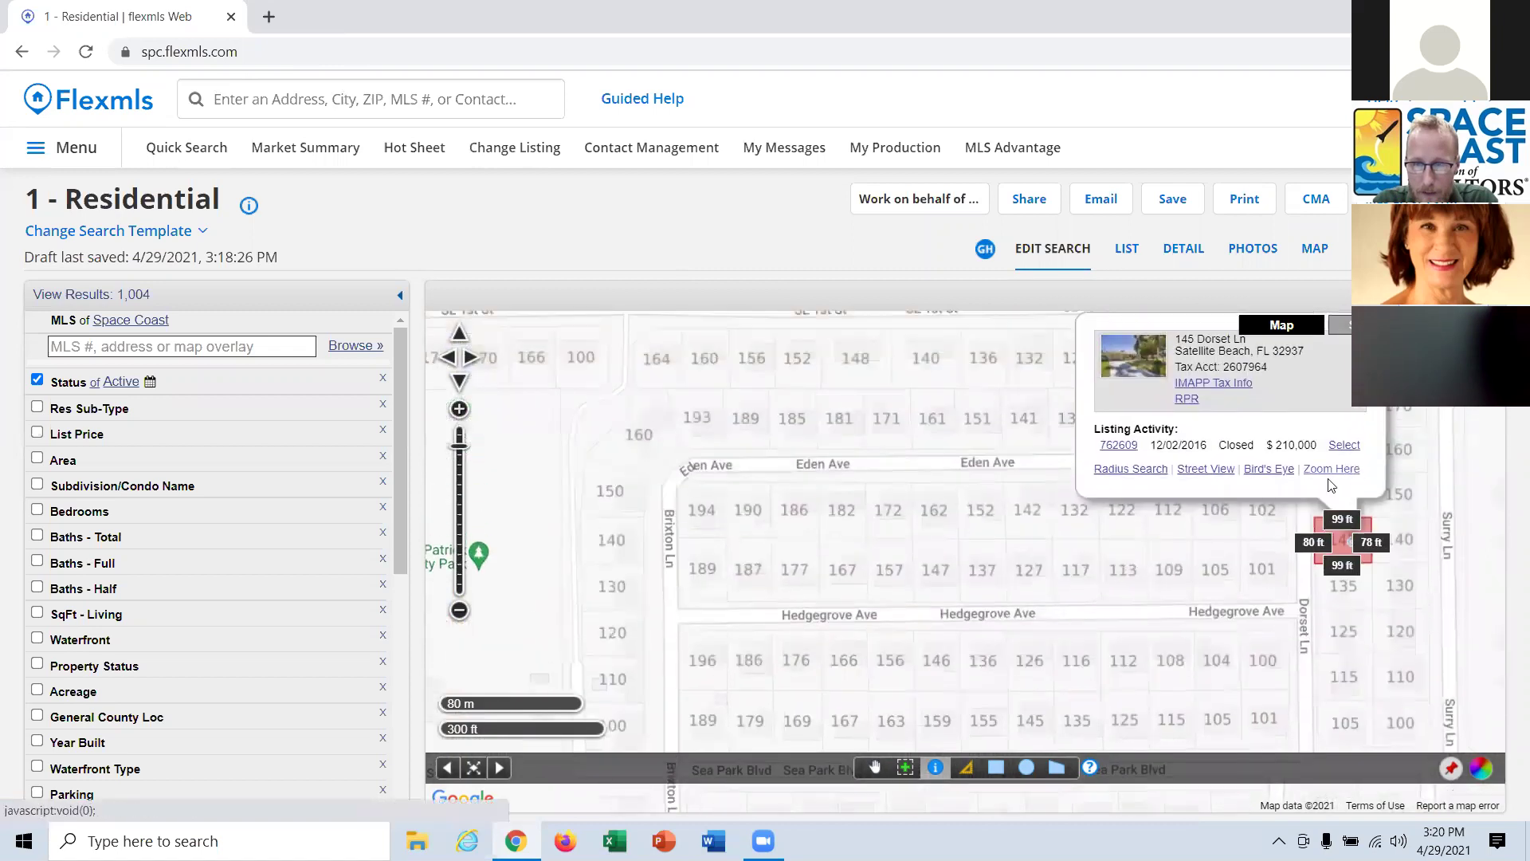
left_click(939, 521)
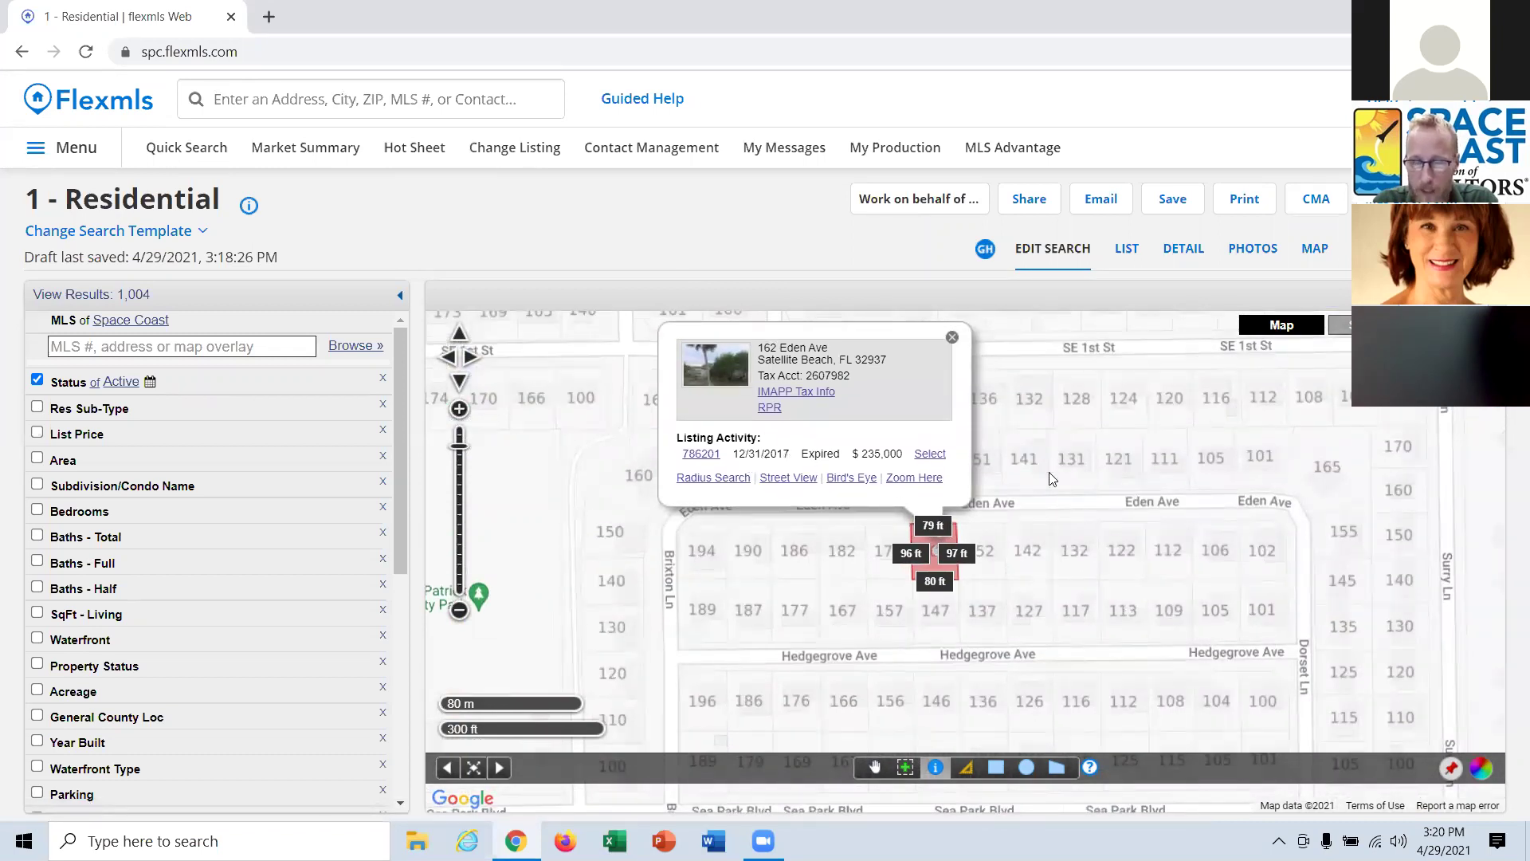
left_click(951, 339)
scroll(1272, 459, "down", 1)
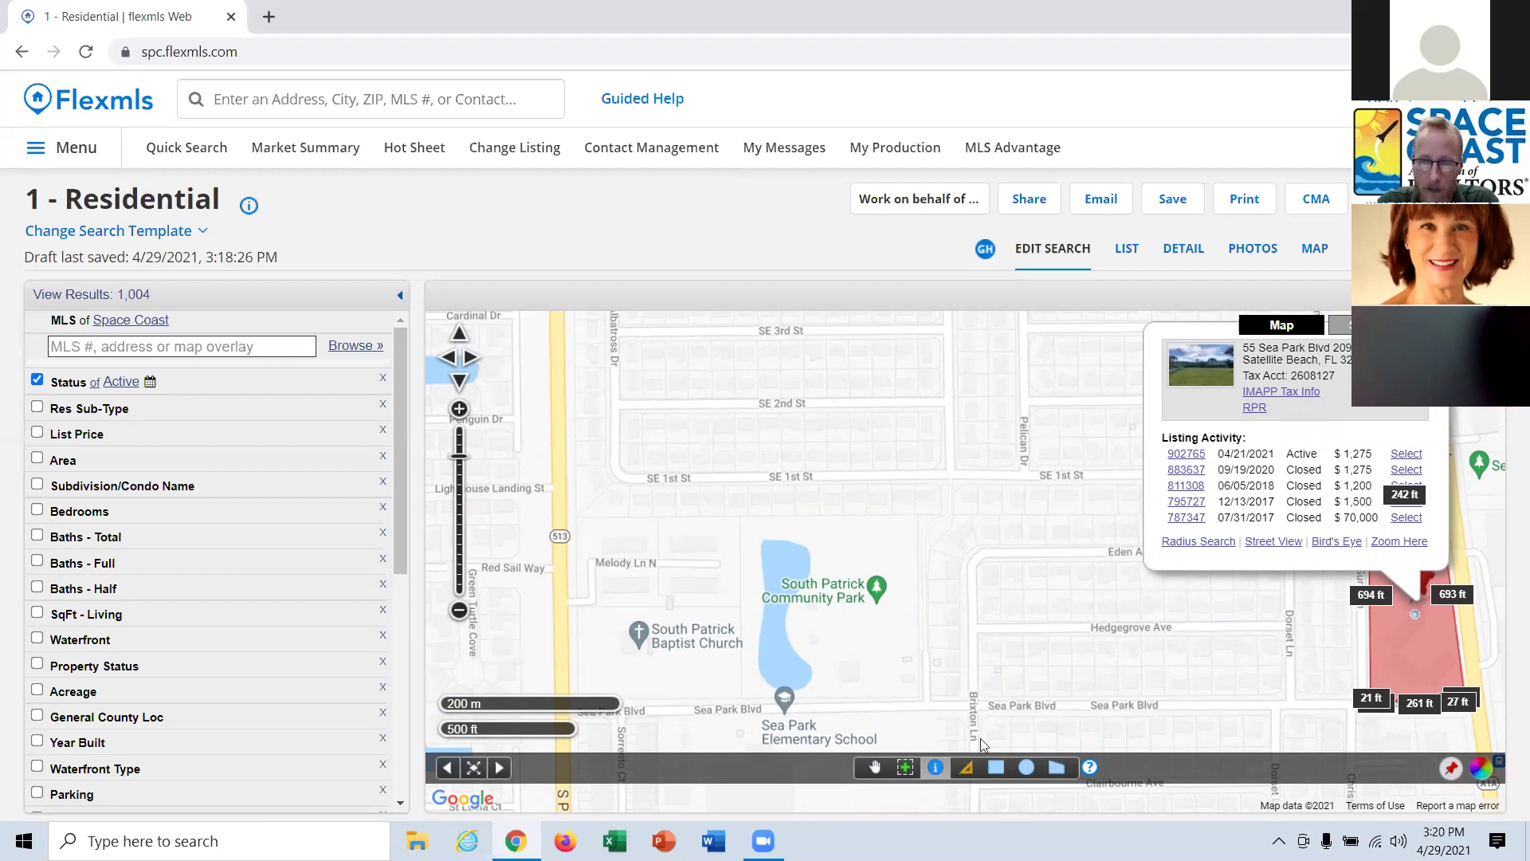
Close the listing popup, pan toward the ocean and Hwy A1A, and switch to satellite imagery.
left_click(1264, 626)
left_click_drag(1265, 626, 913, 604)
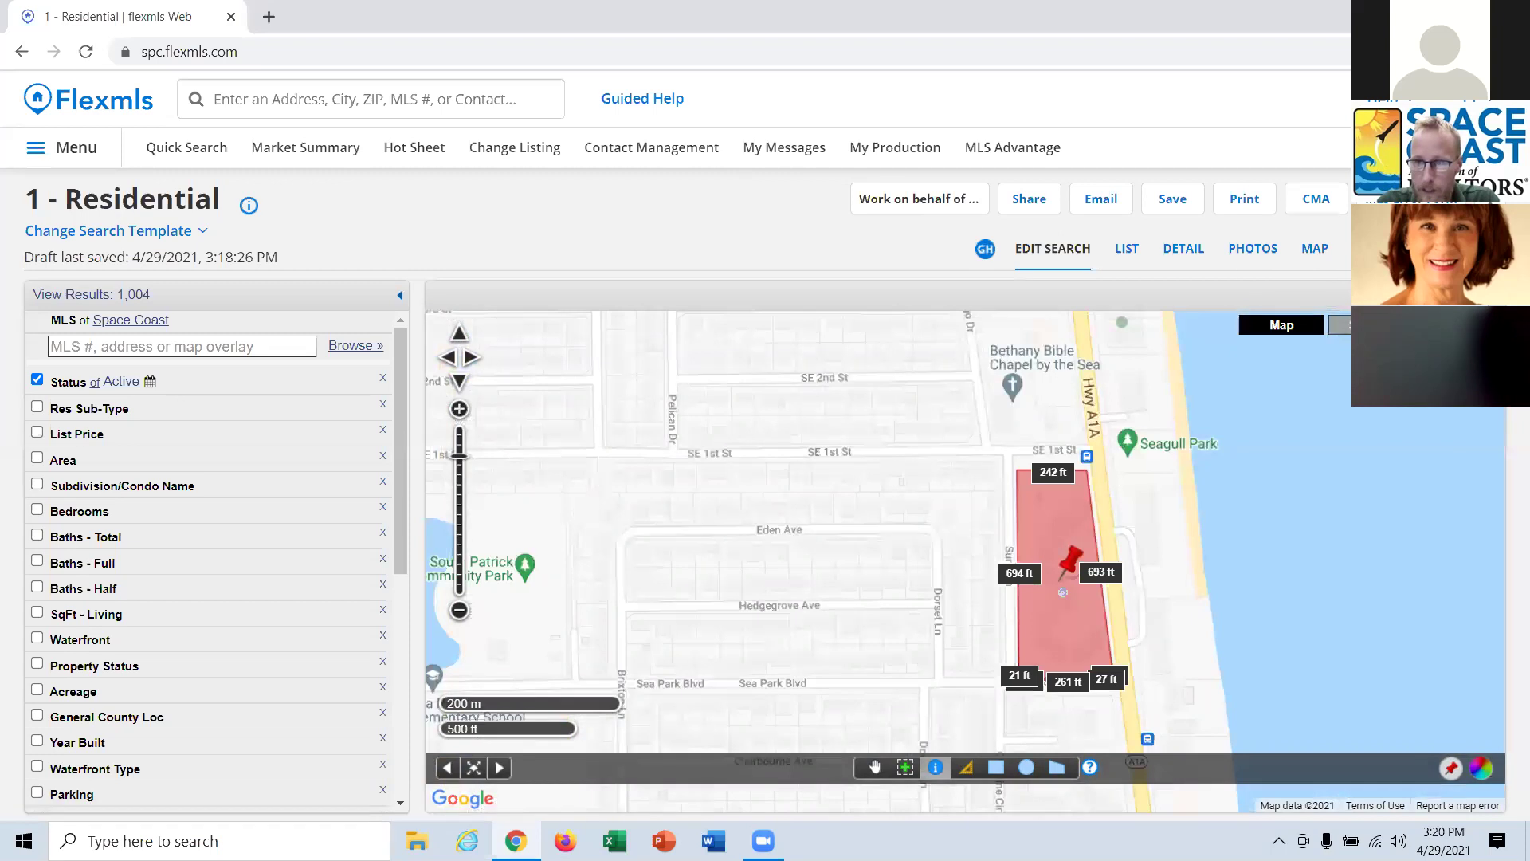
left_click(1367, 325)
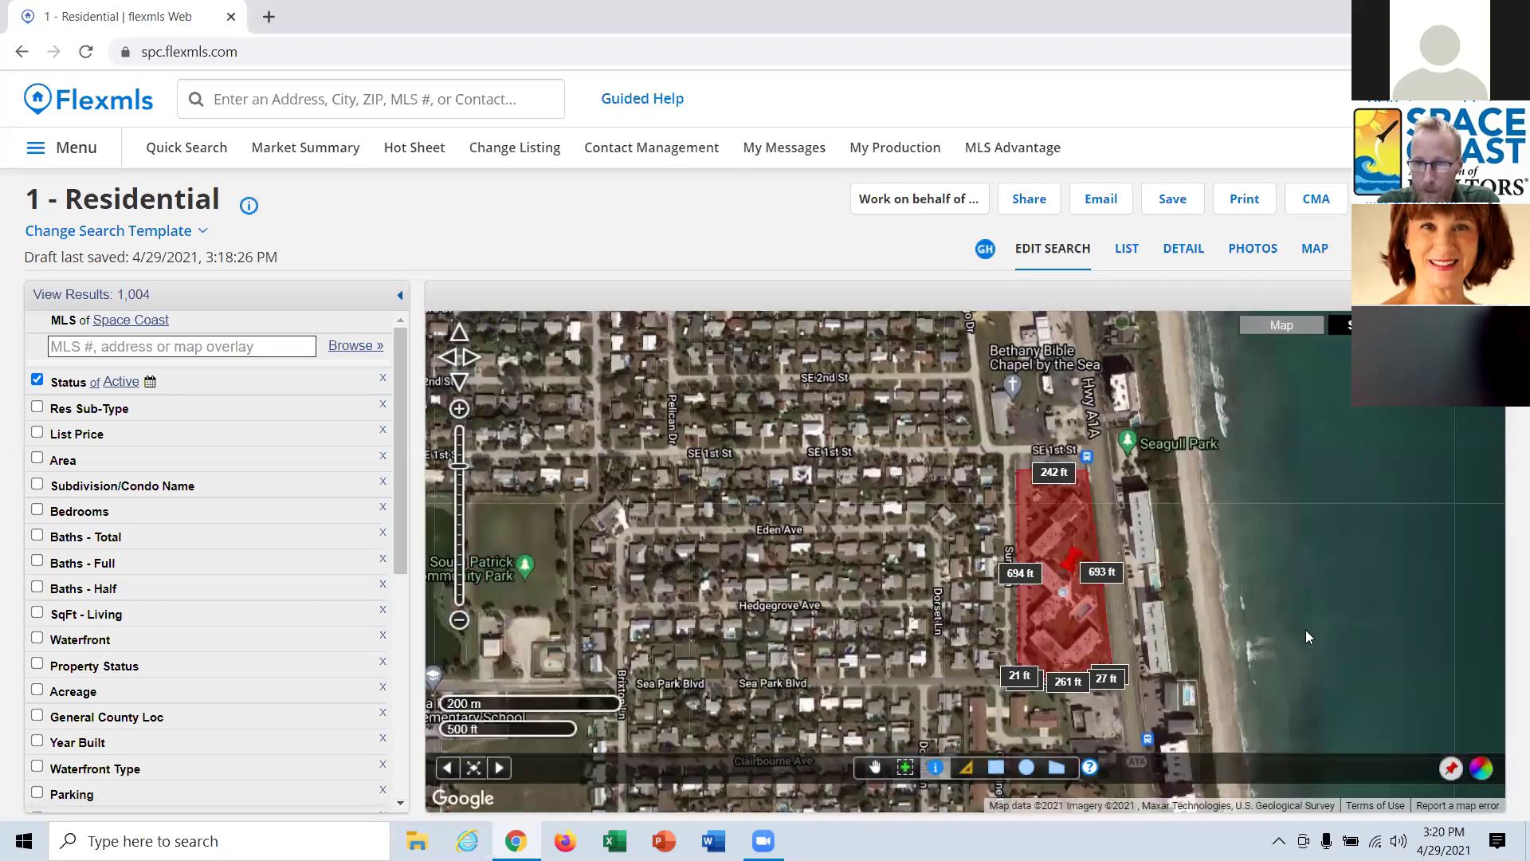
Pan over the beachfront parcel and clear the drawn parcel polygon from the map.
left_click_drag(1207, 612, 1063, 523)
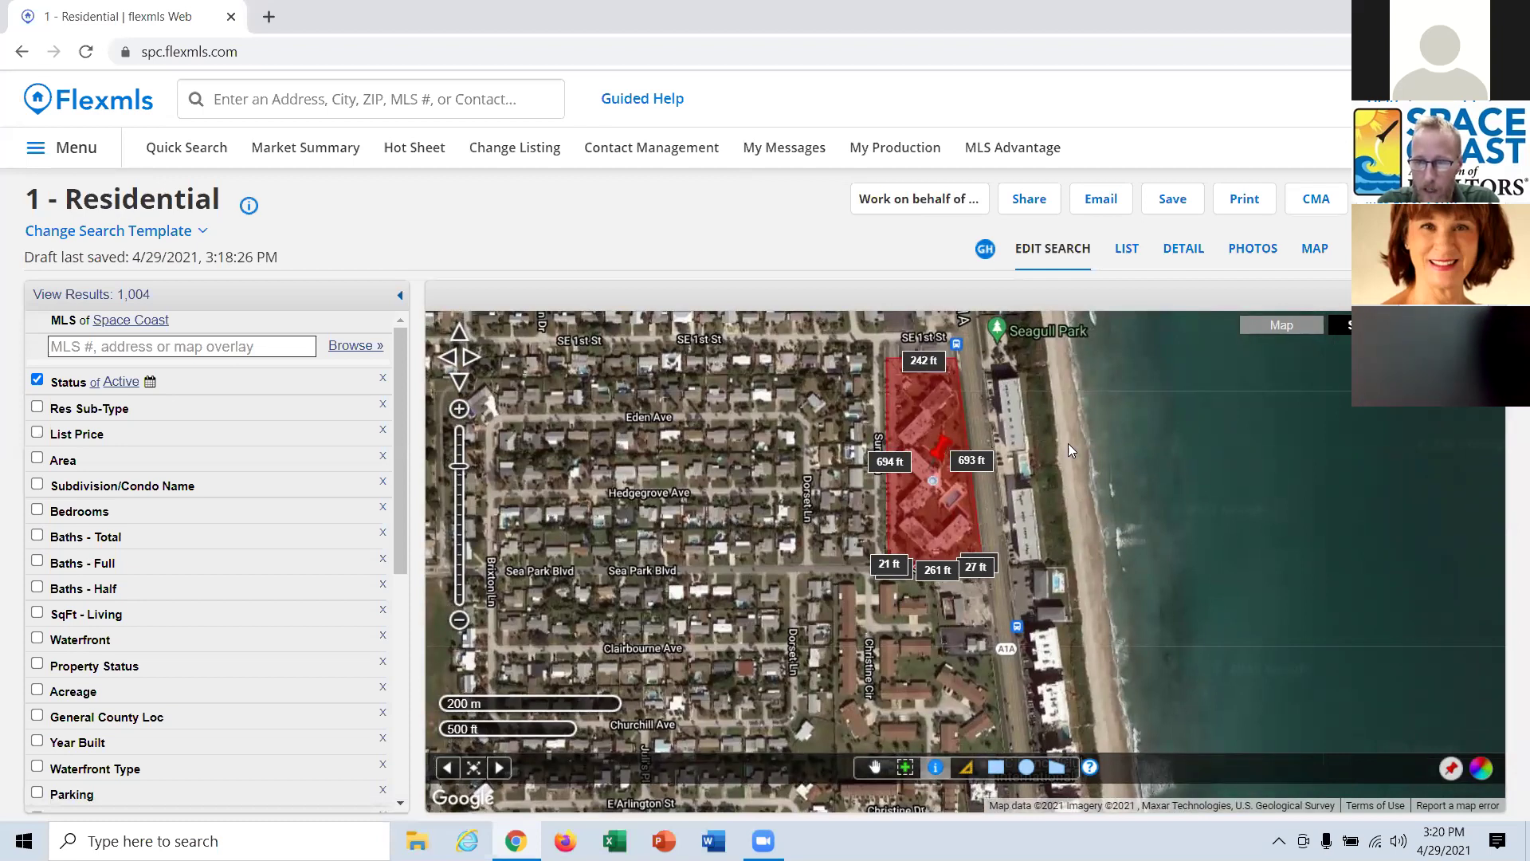
left_click_drag(1183, 548, 1098, 515)
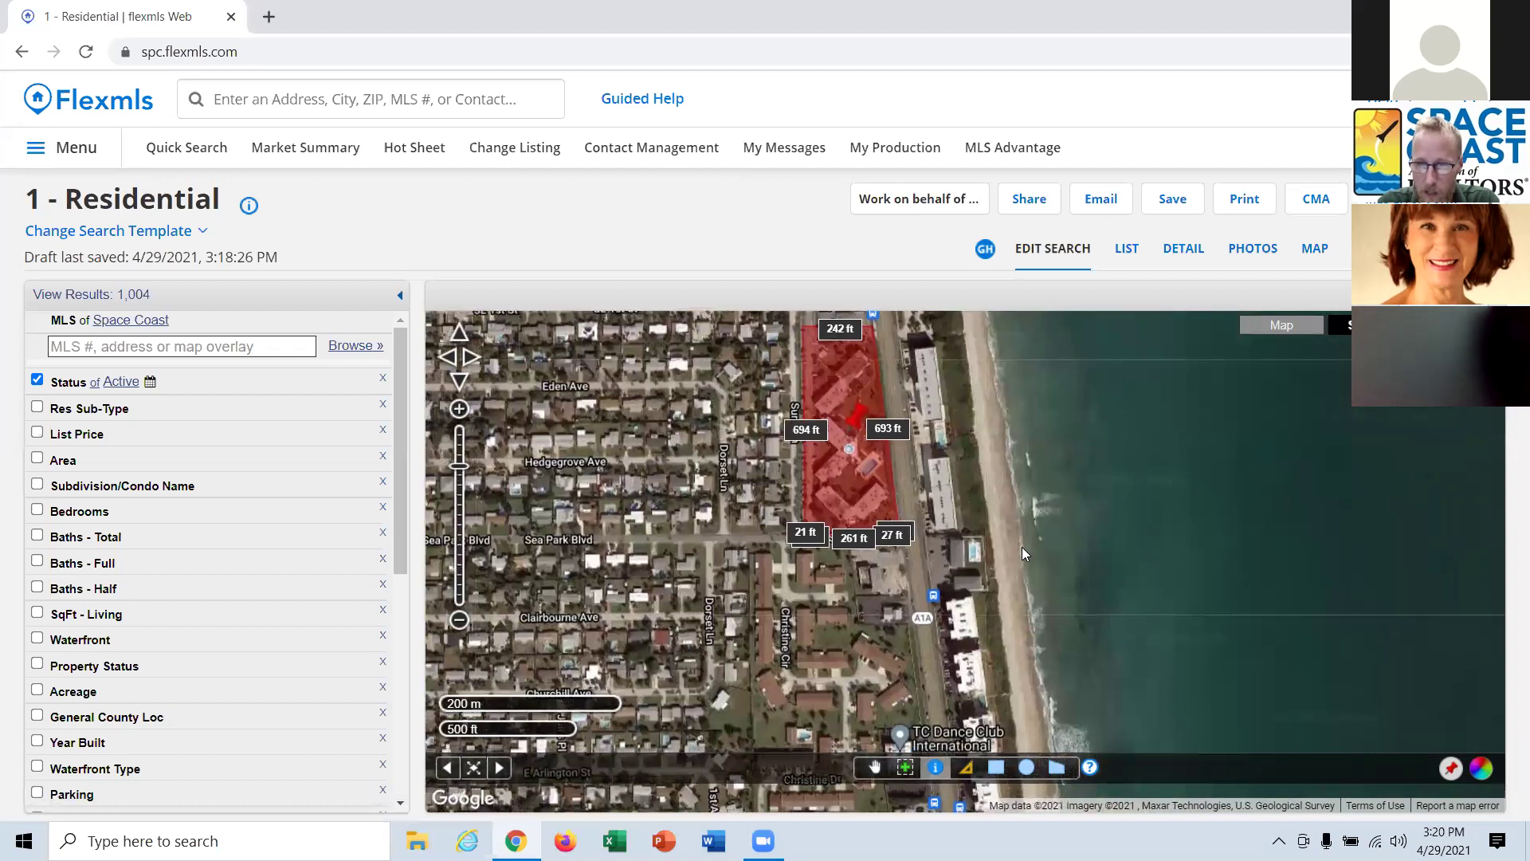
left_click(965, 767)
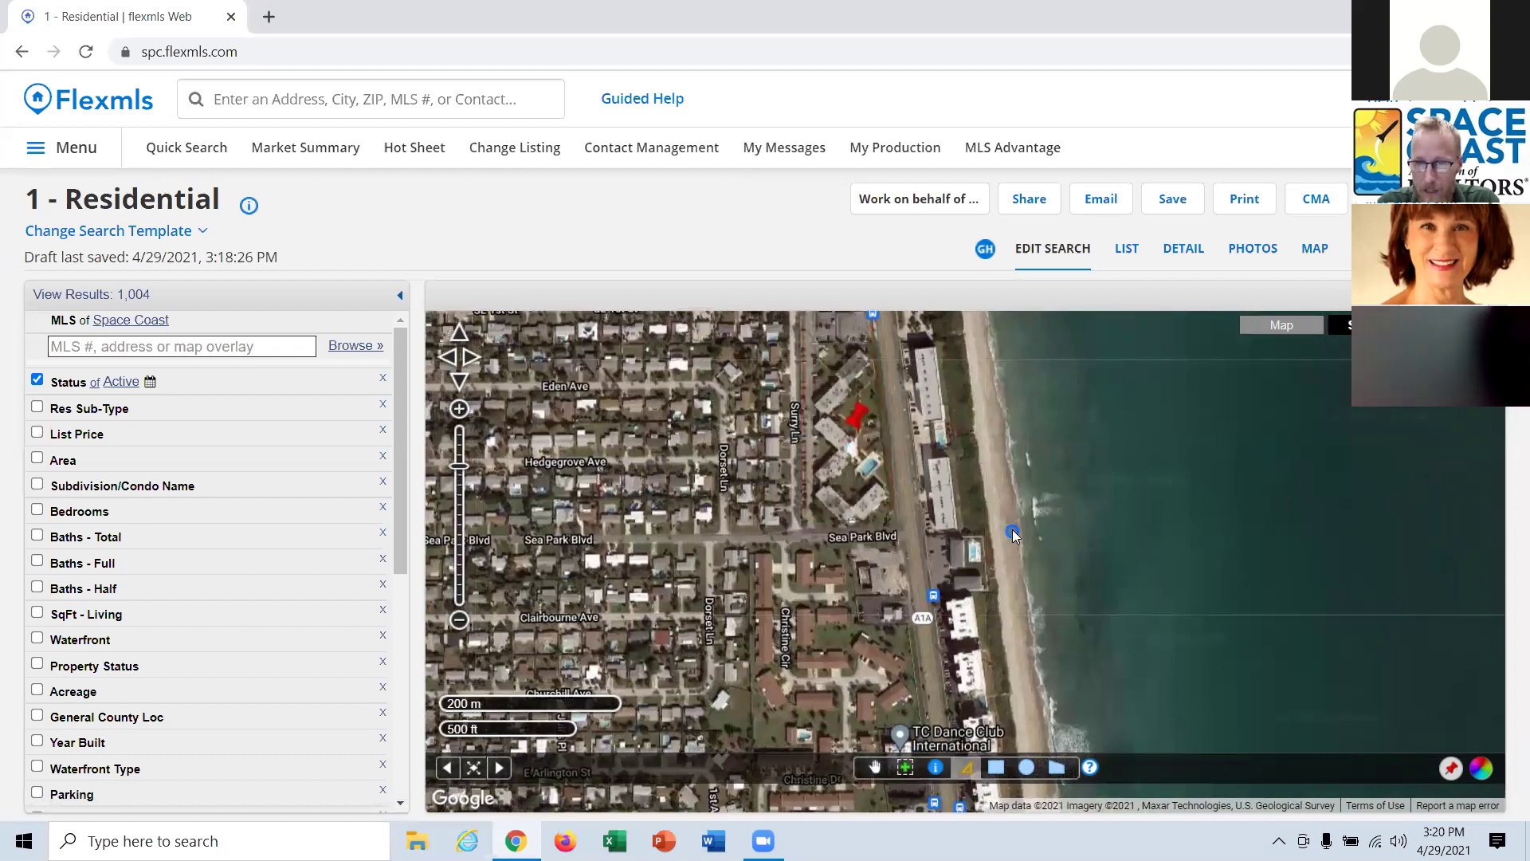
left_click(983, 461)
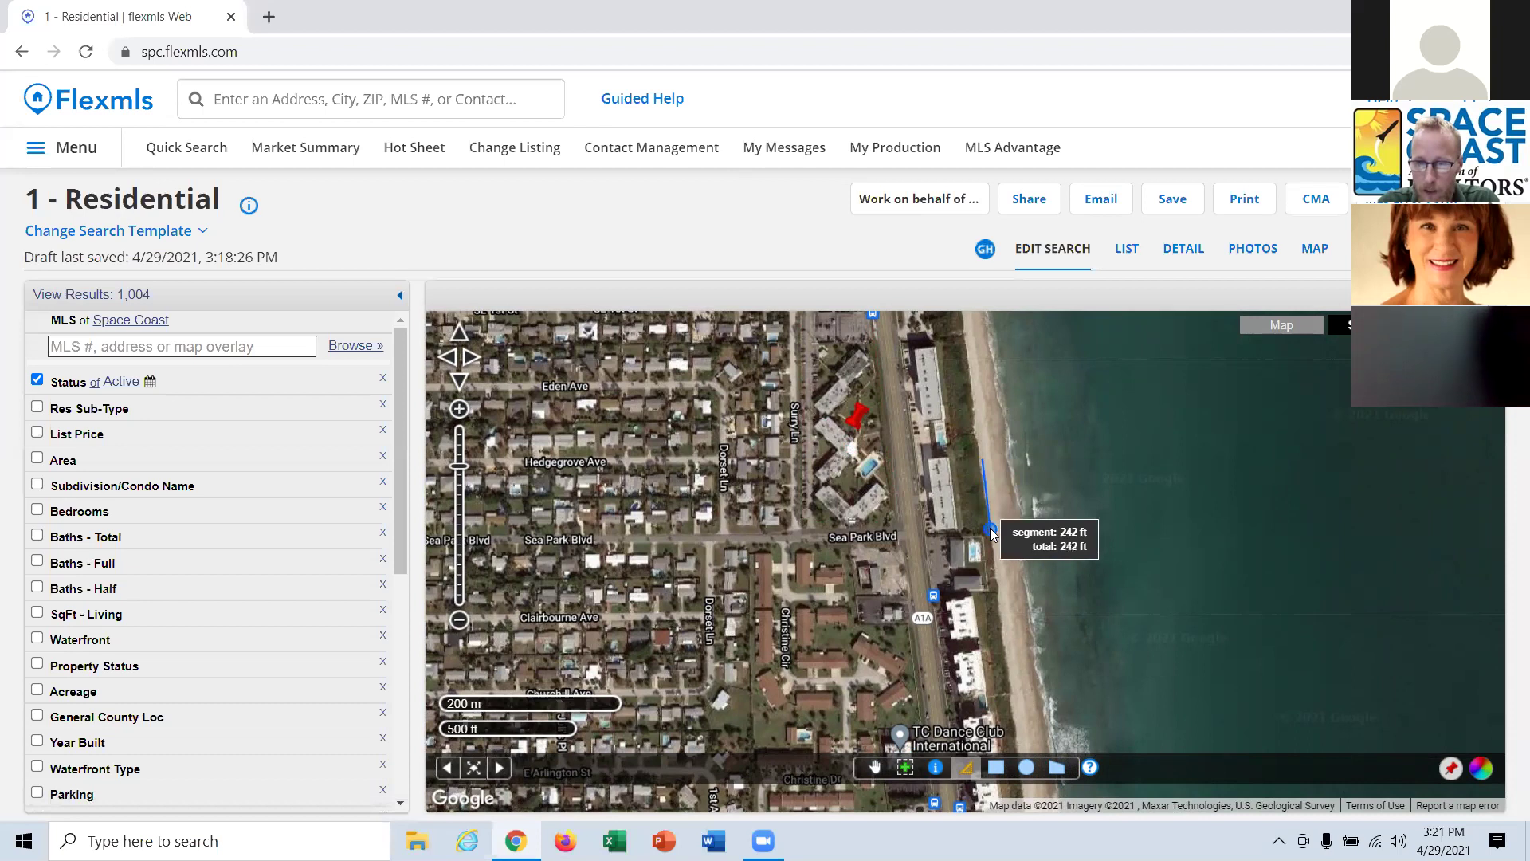
left_click(990, 530)
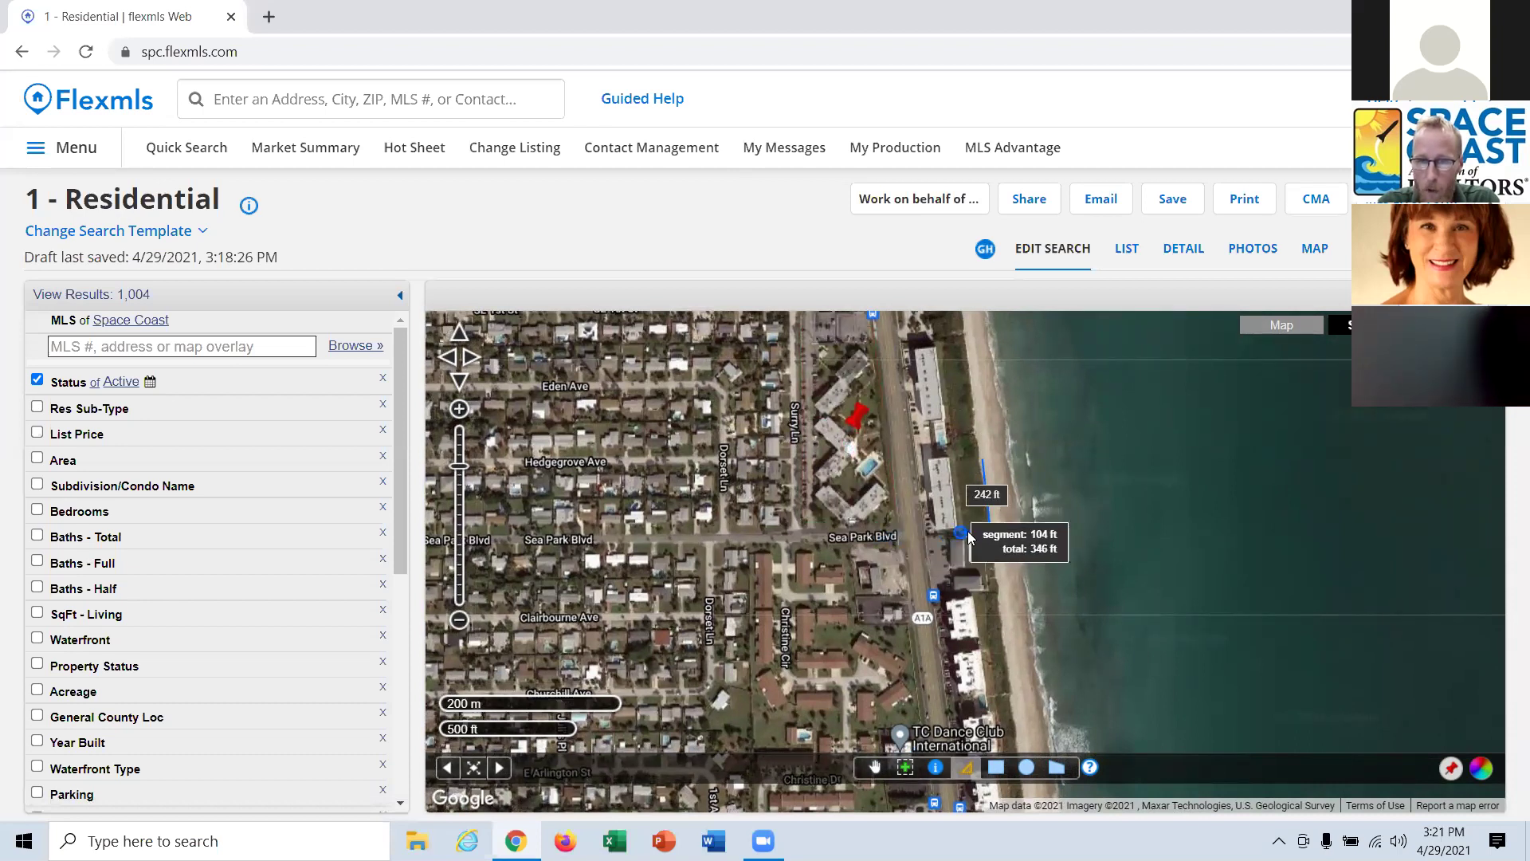
double_click(989, 530)
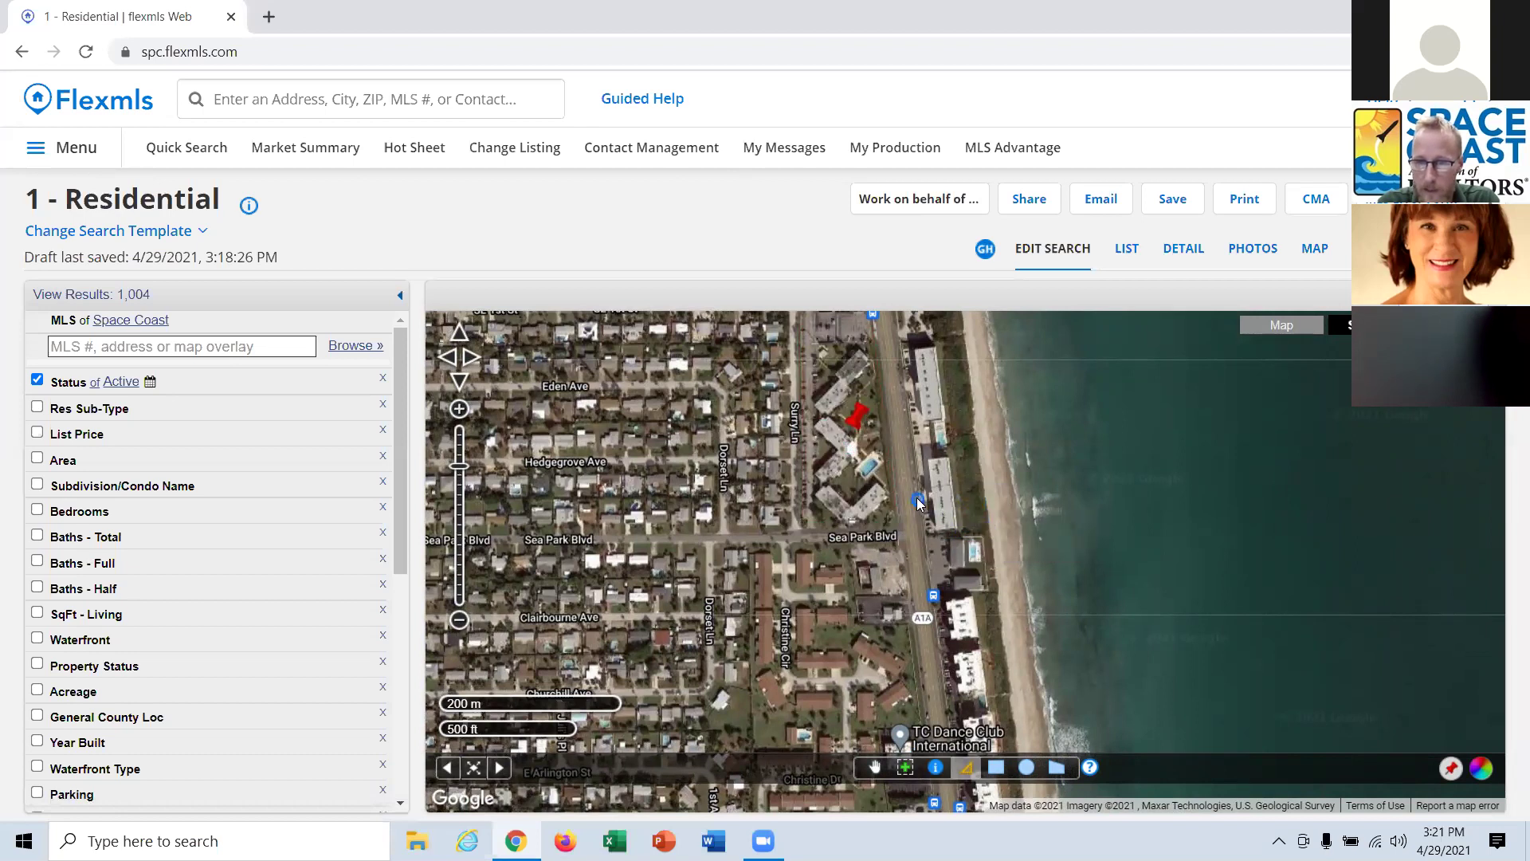
left_click(894, 488)
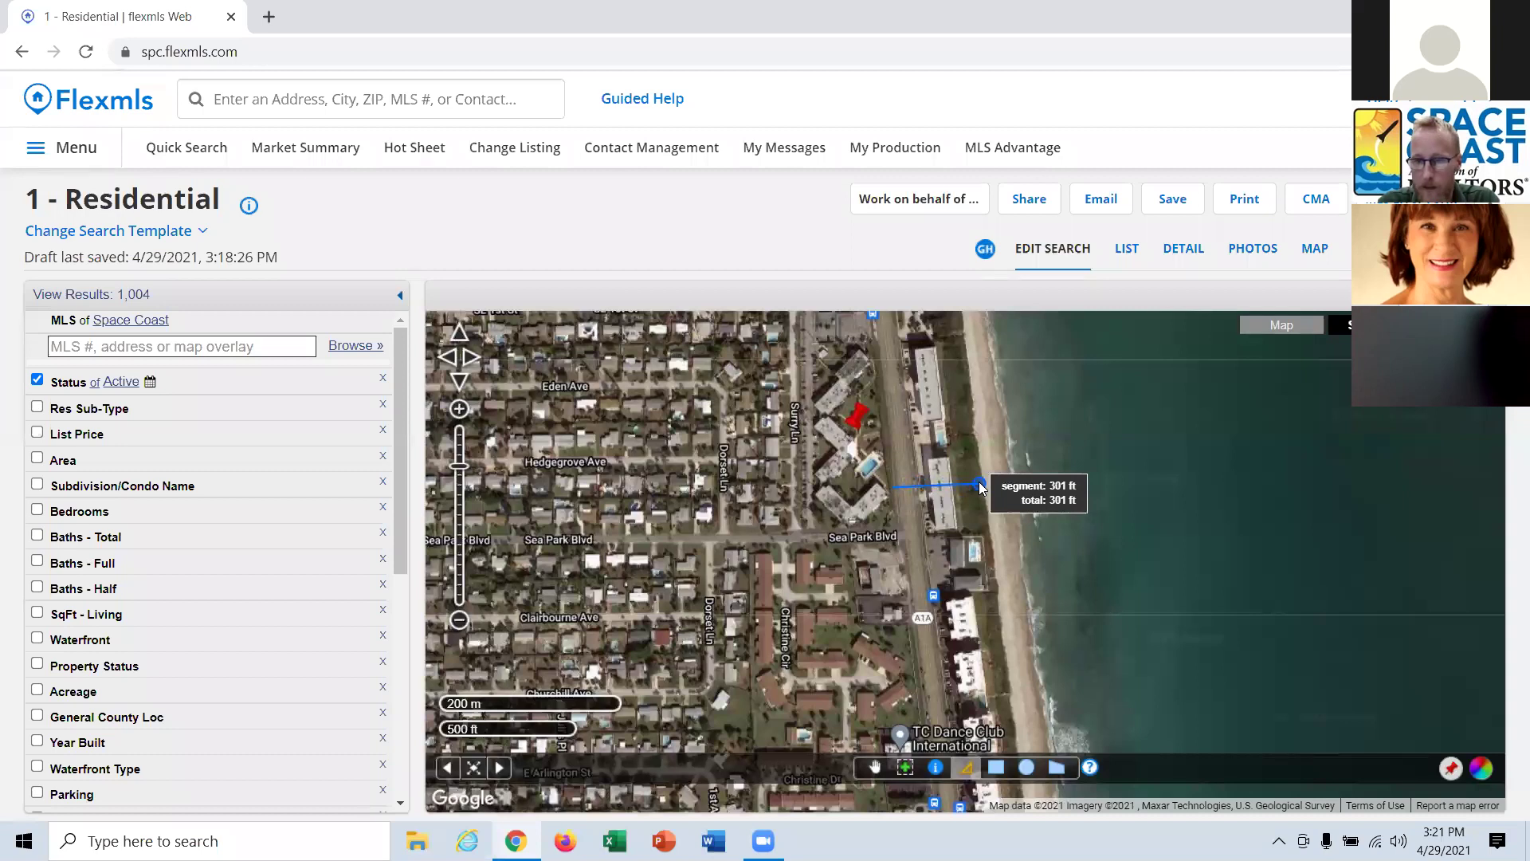
double_click(980, 484)
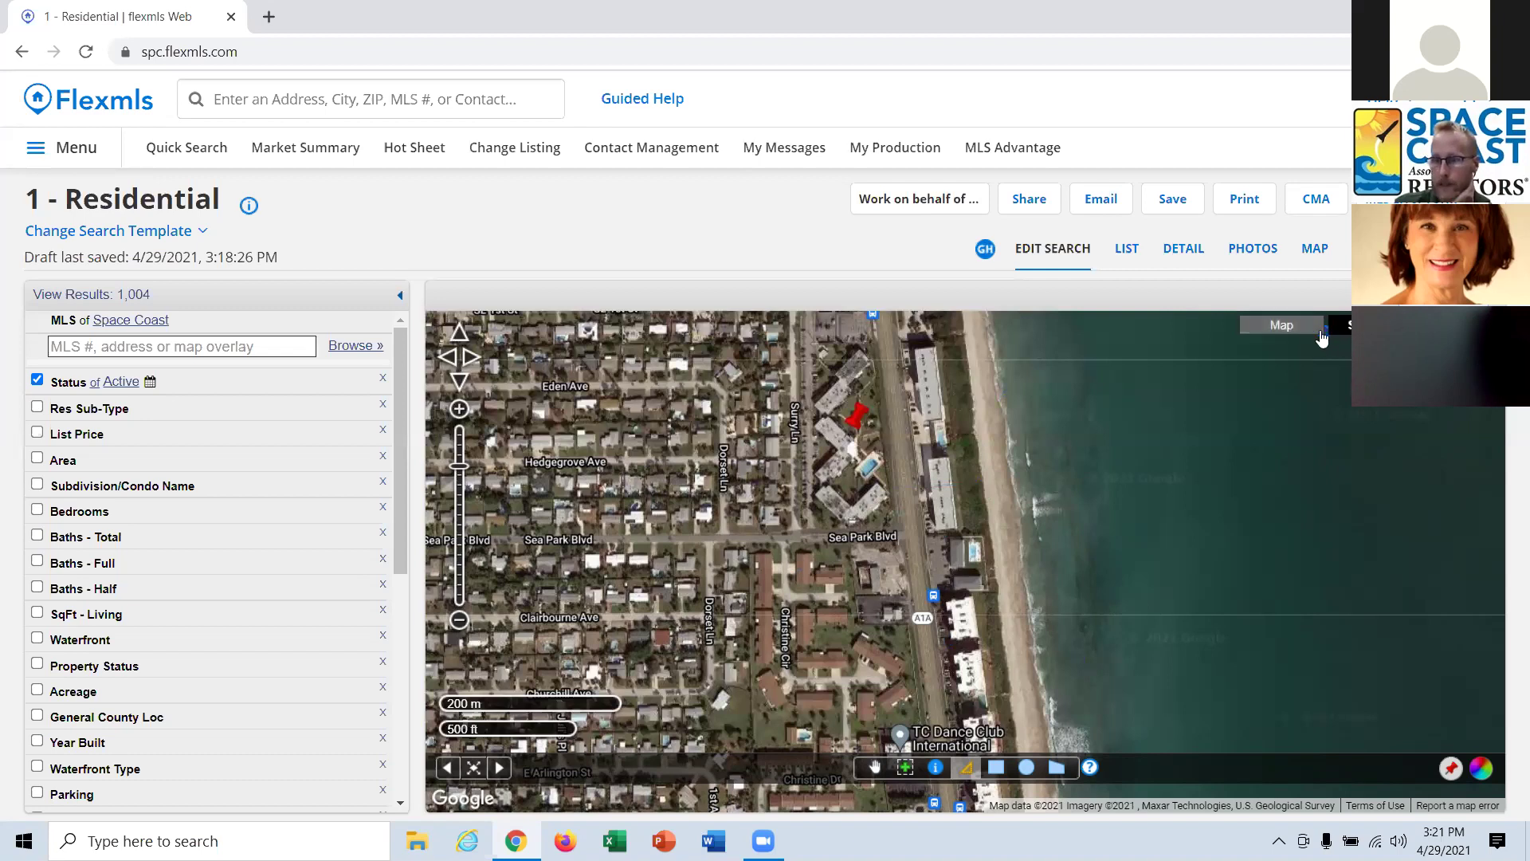
Switch back to the road map and turn on the Elementary Schools overlay.
left_click(1291, 326)
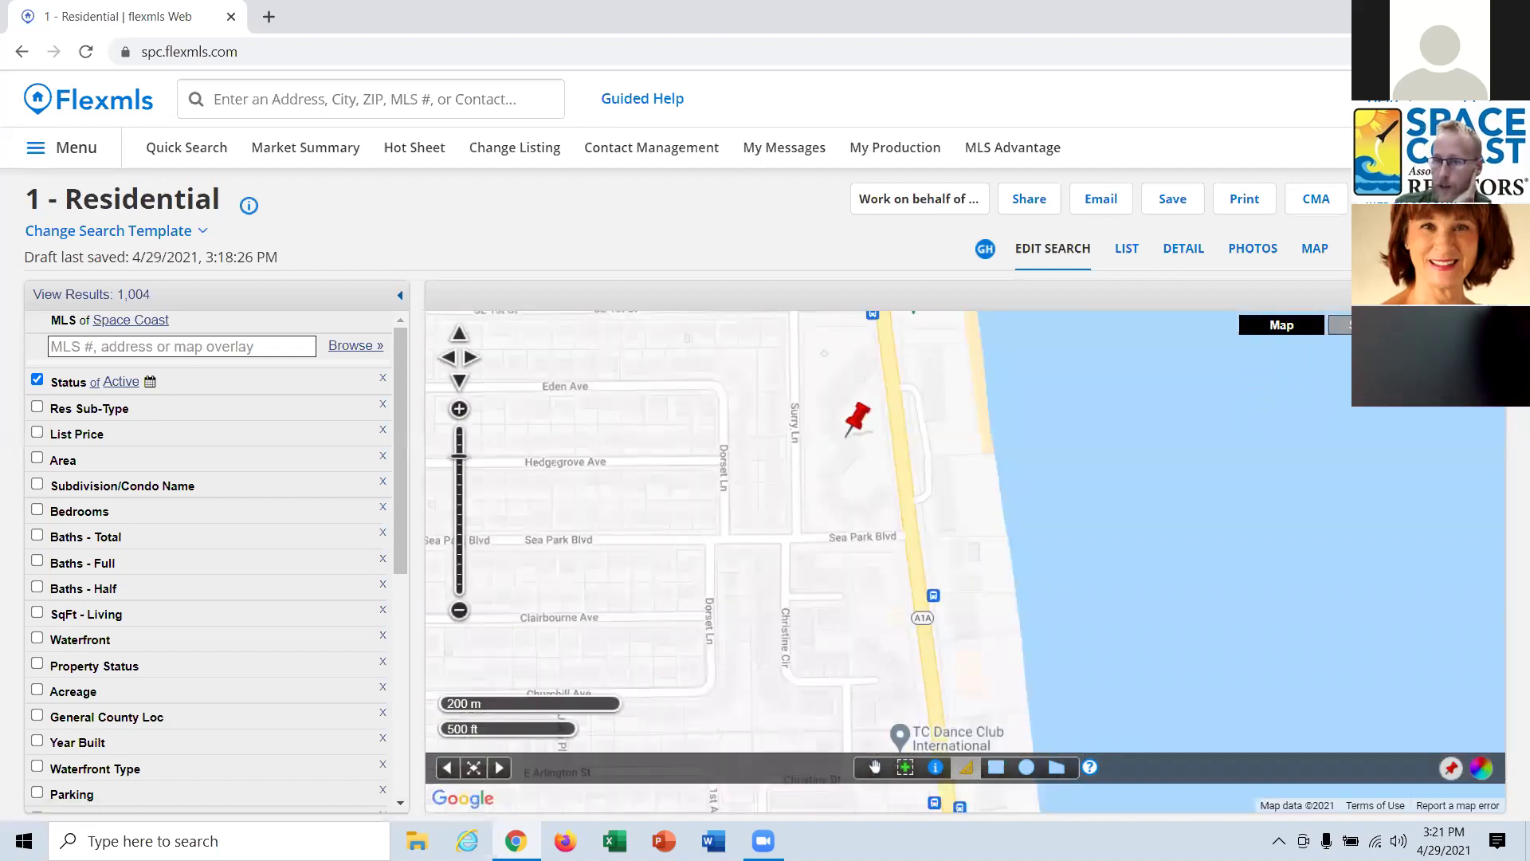
left_click(1341, 325)
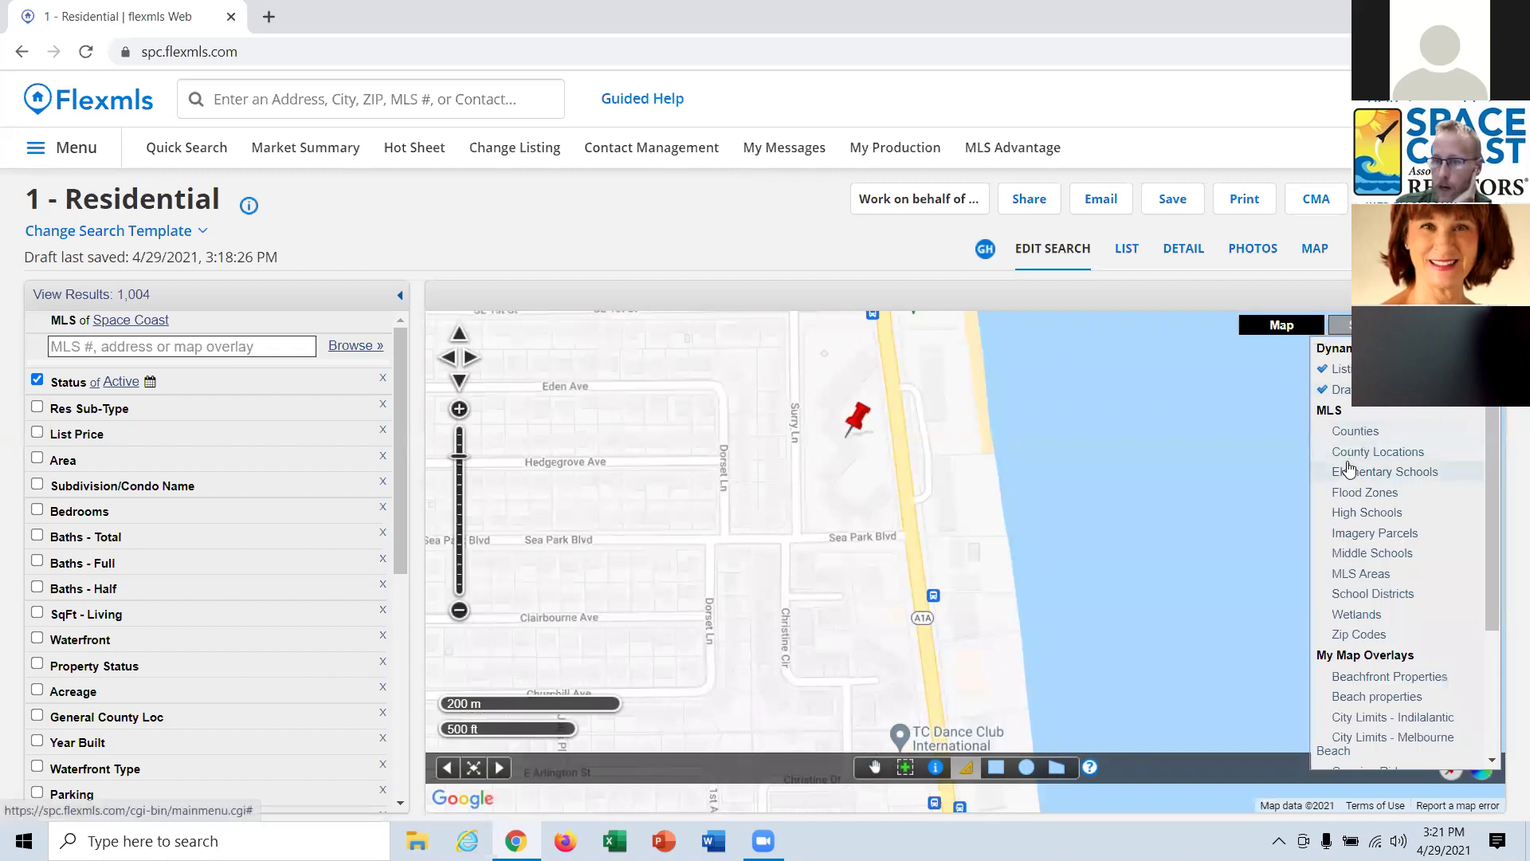
left_click(1388, 473)
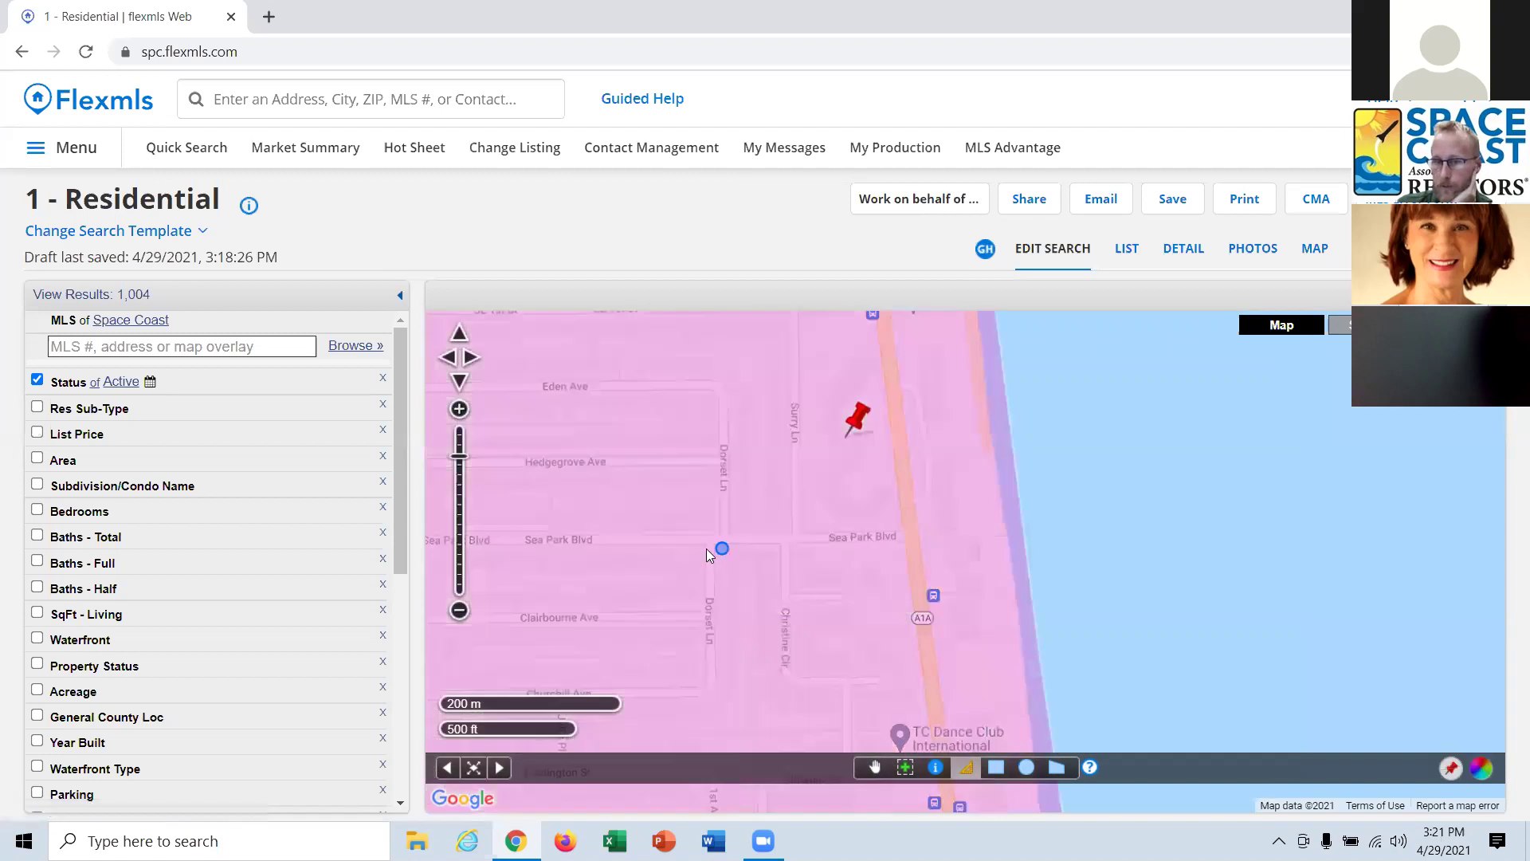
scroll(515, 557, "down", 2)
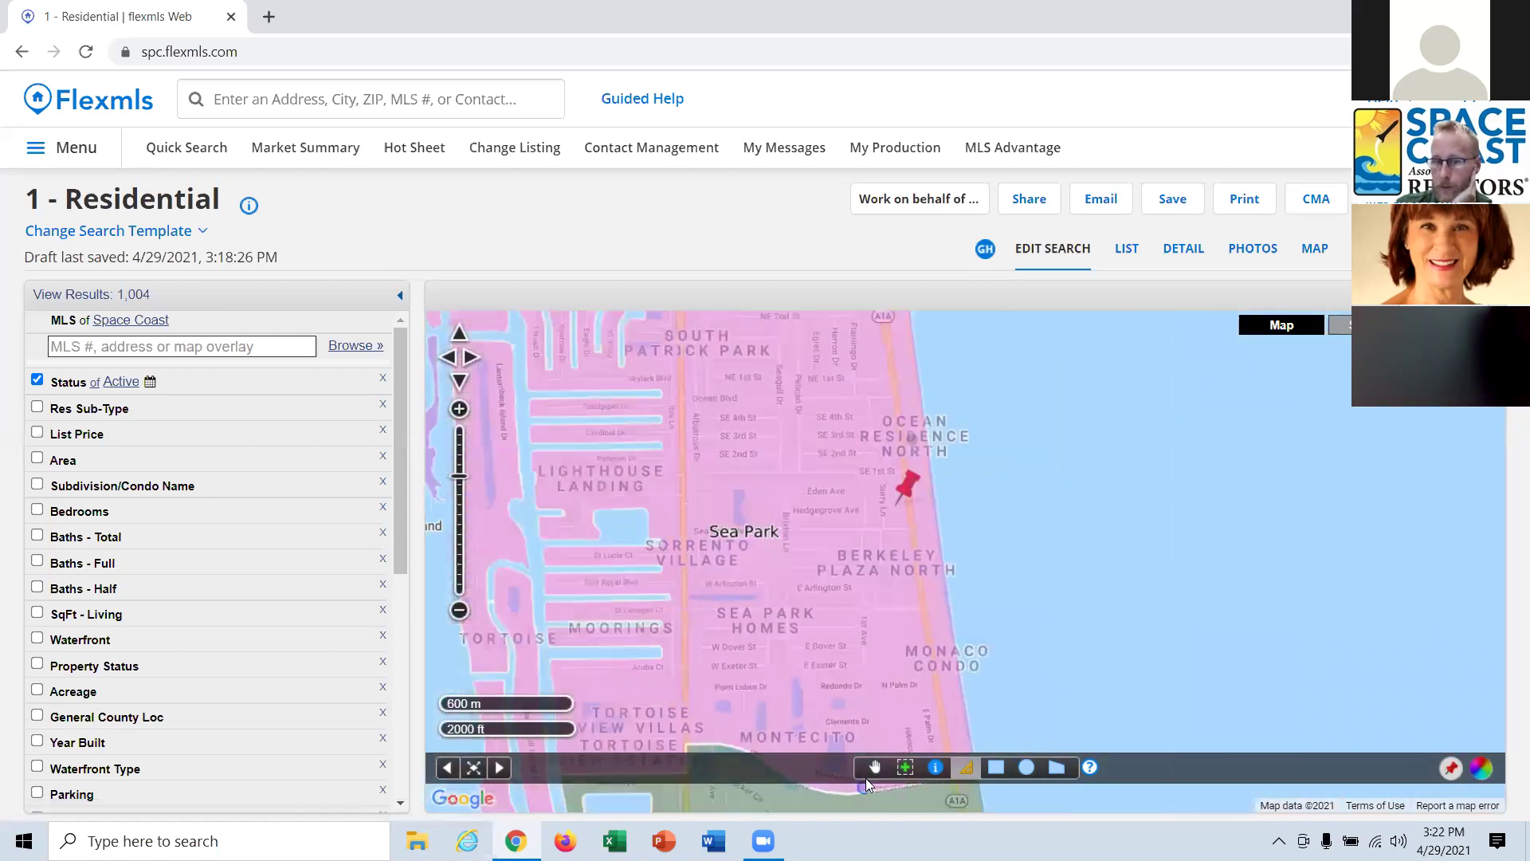
left_click(874, 768)
scroll(808, 628, "down", 1)
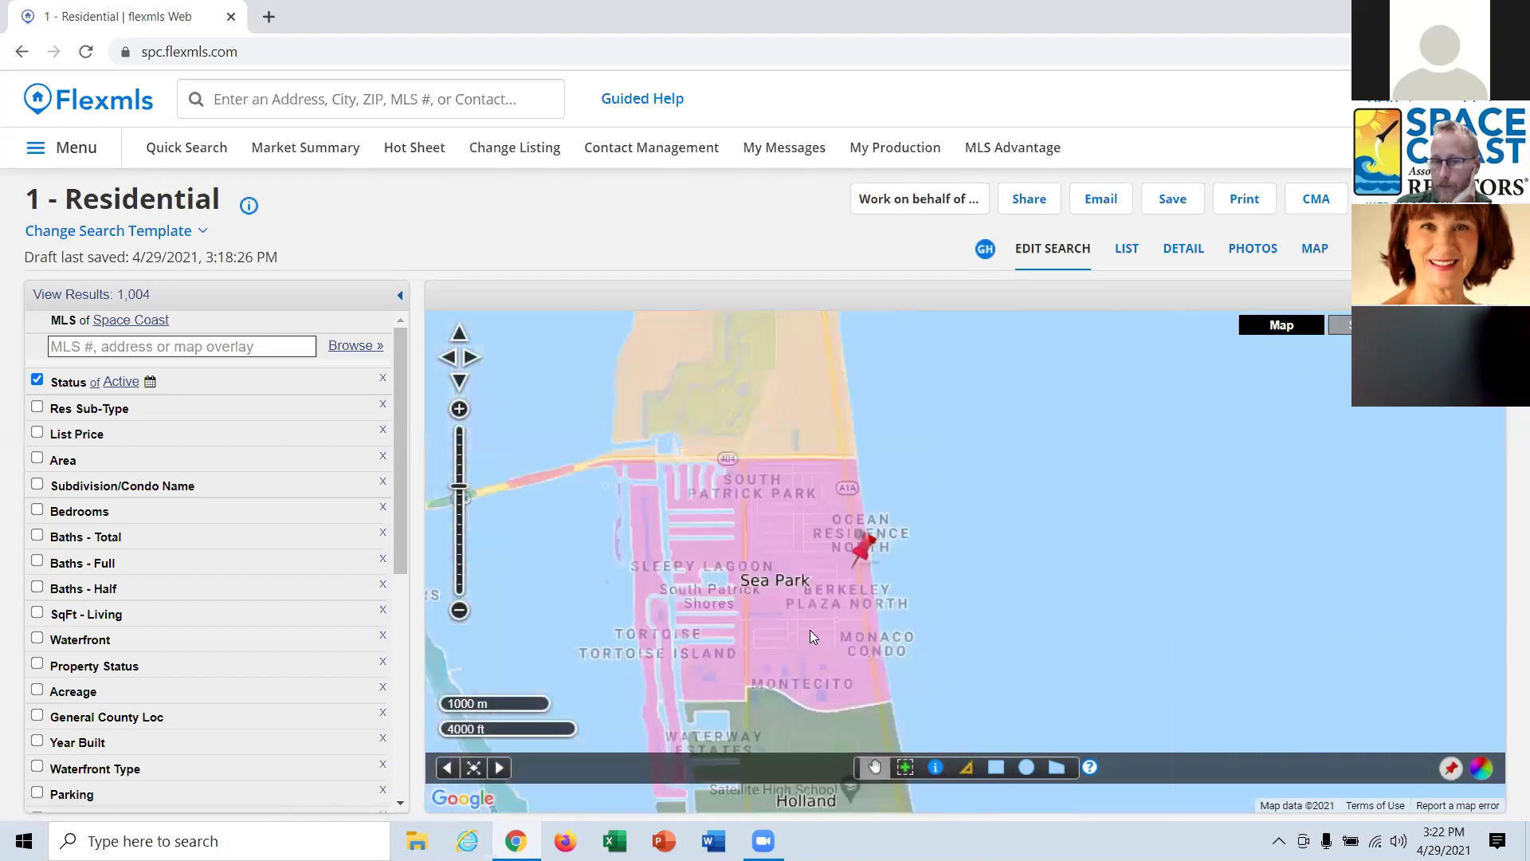
left_click_drag(810, 629, 781, 424)
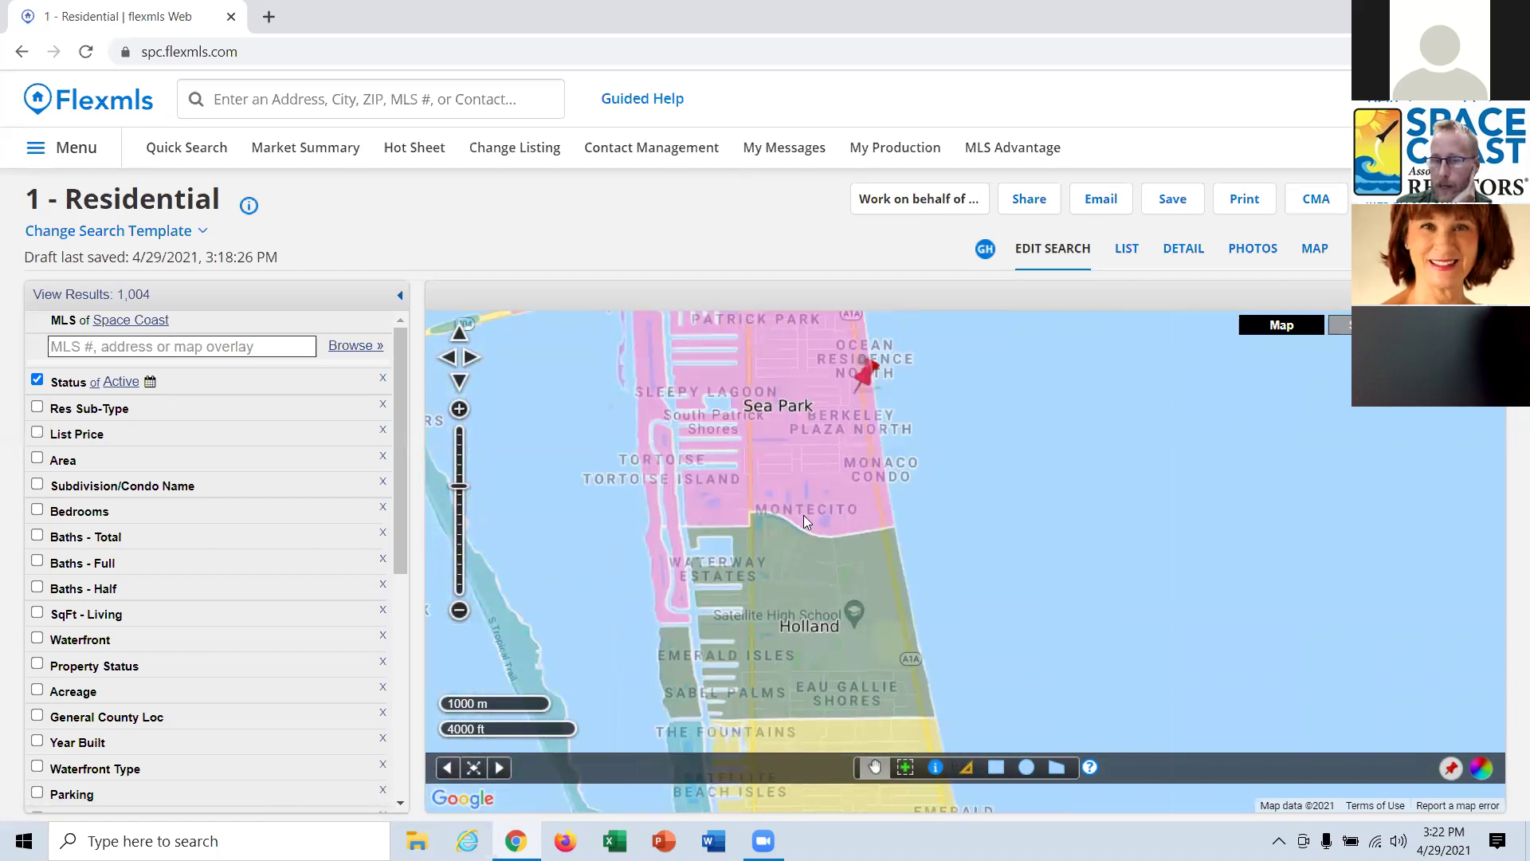
left_click_drag(889, 629, 870, 429)
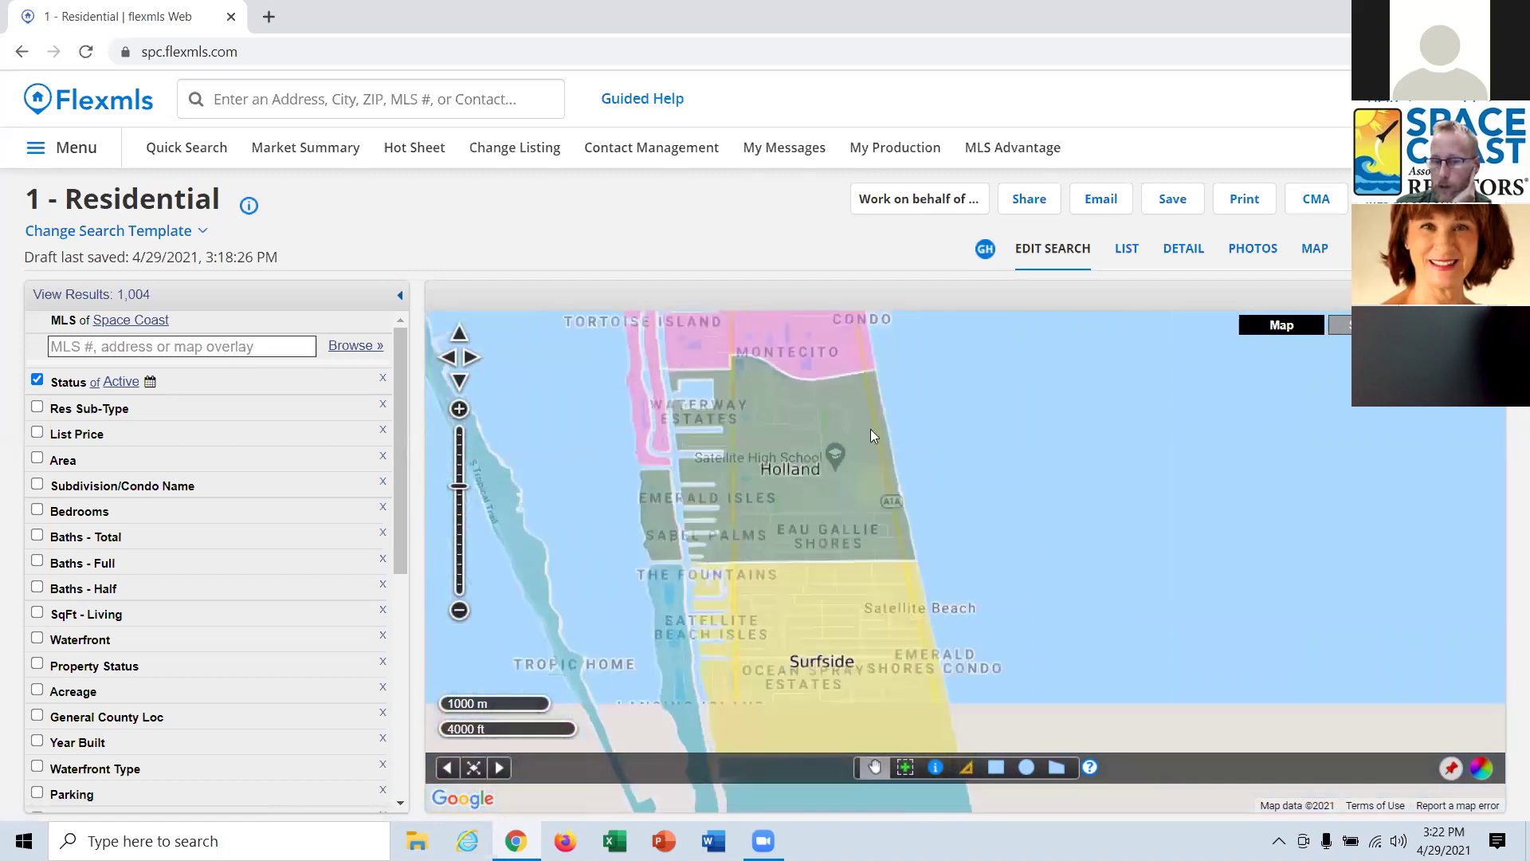
left_click_drag(888, 606, 884, 478)
left_click_drag(907, 576, 929, 554)
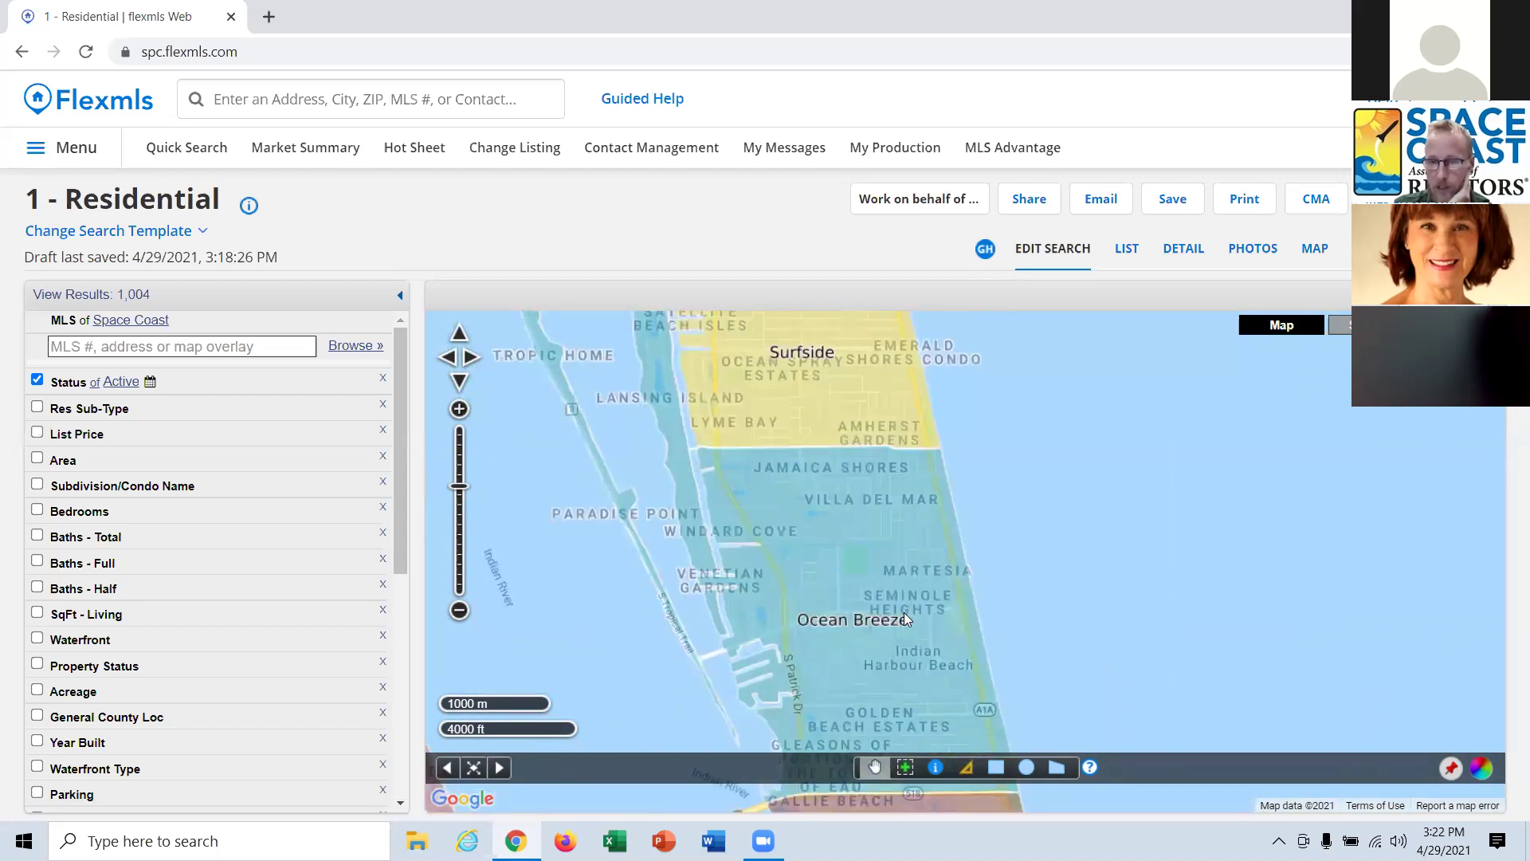
left_click_drag(904, 612, 878, 467)
left_click_drag(918, 600, 1178, 453)
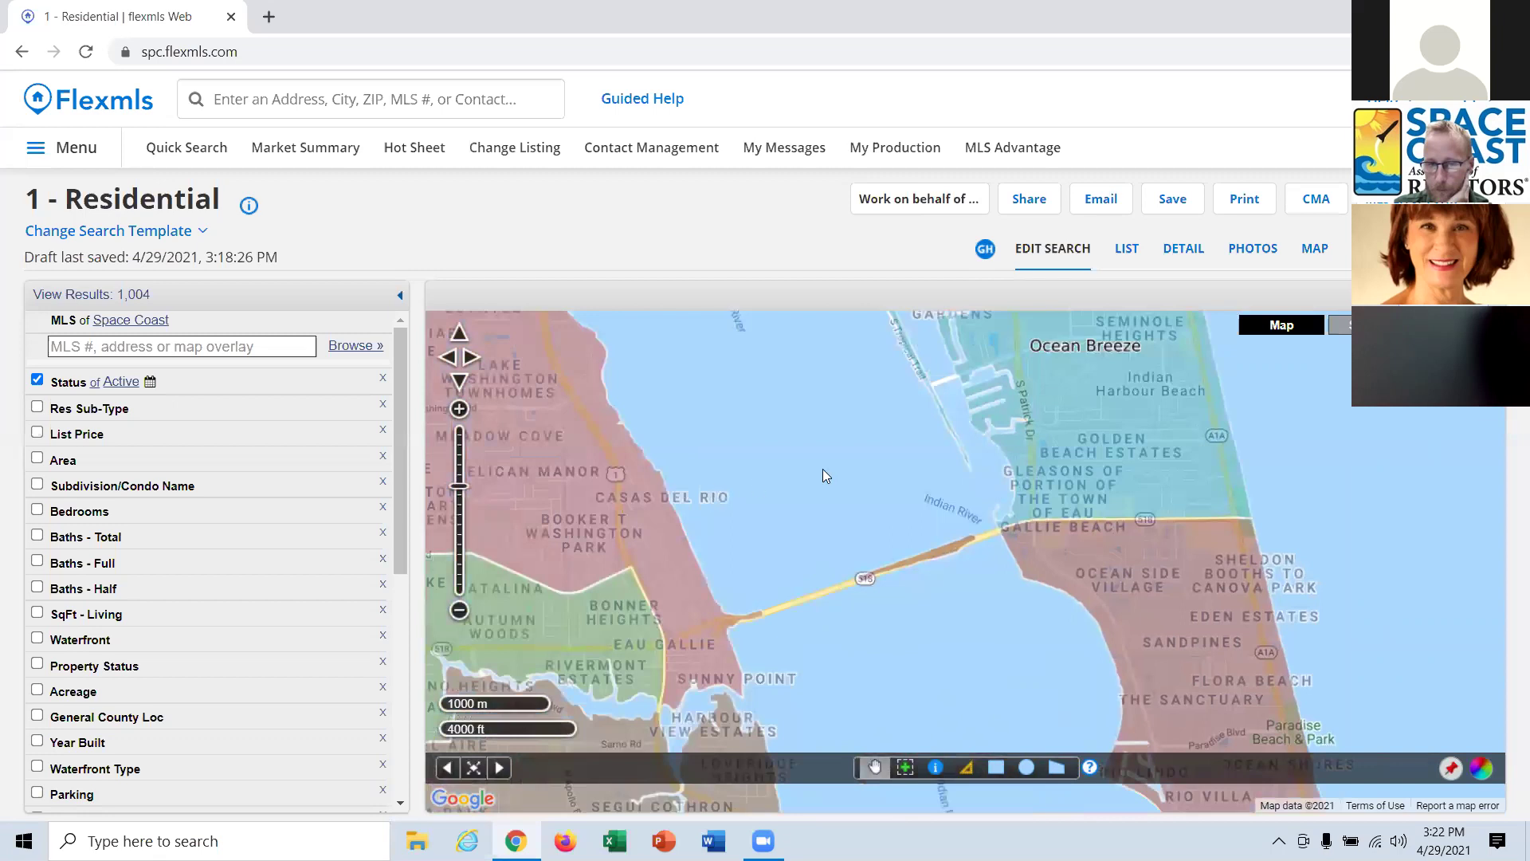
left_click_drag(588, 554, 887, 530)
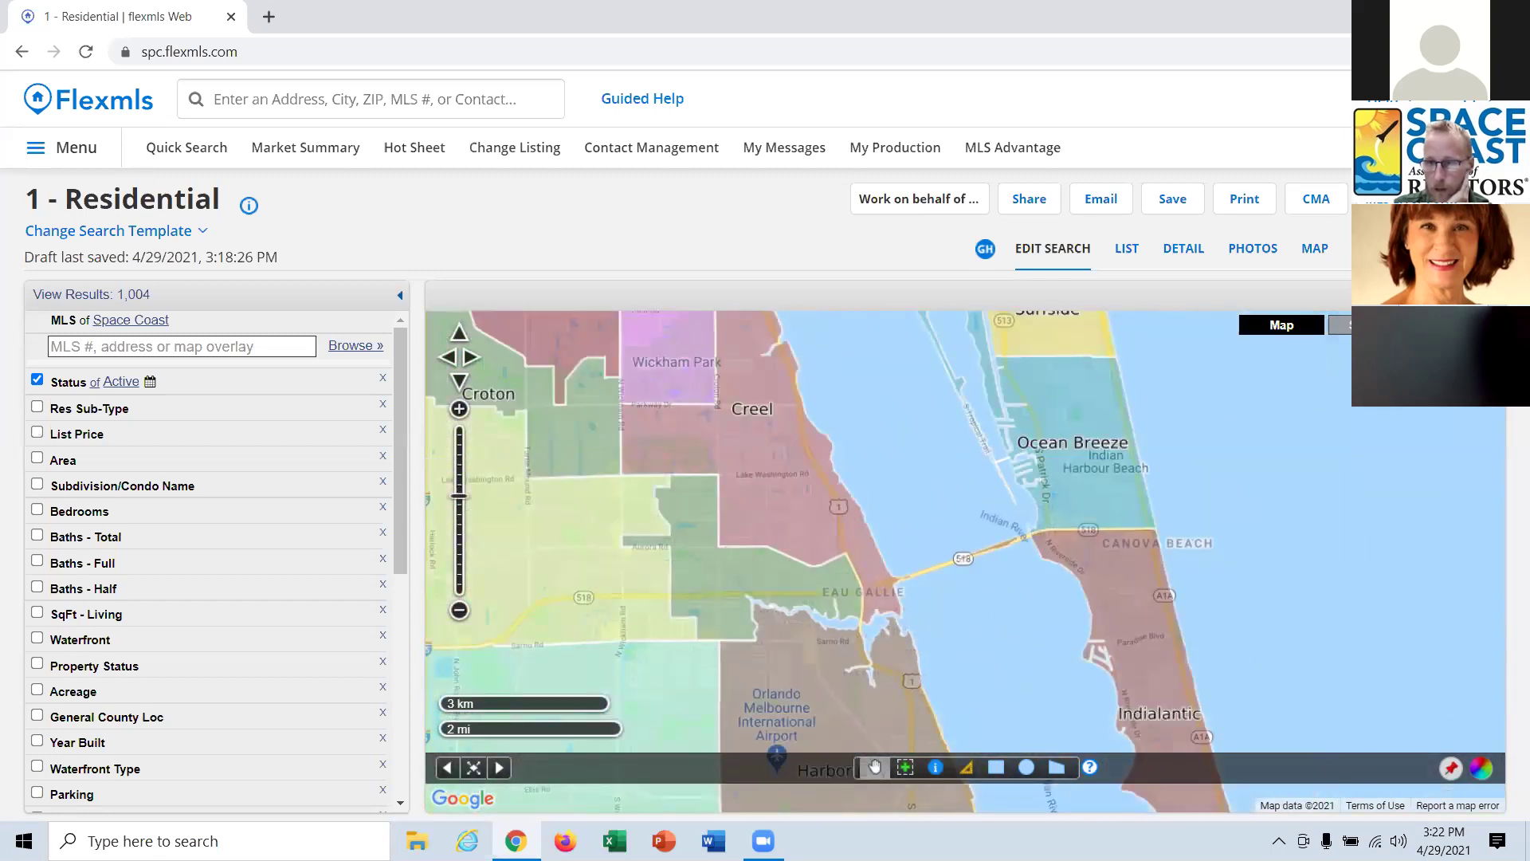
Swap the Elementary Schools overlay for High Schools and zoom out over Melbourne.
left_click(1355, 326)
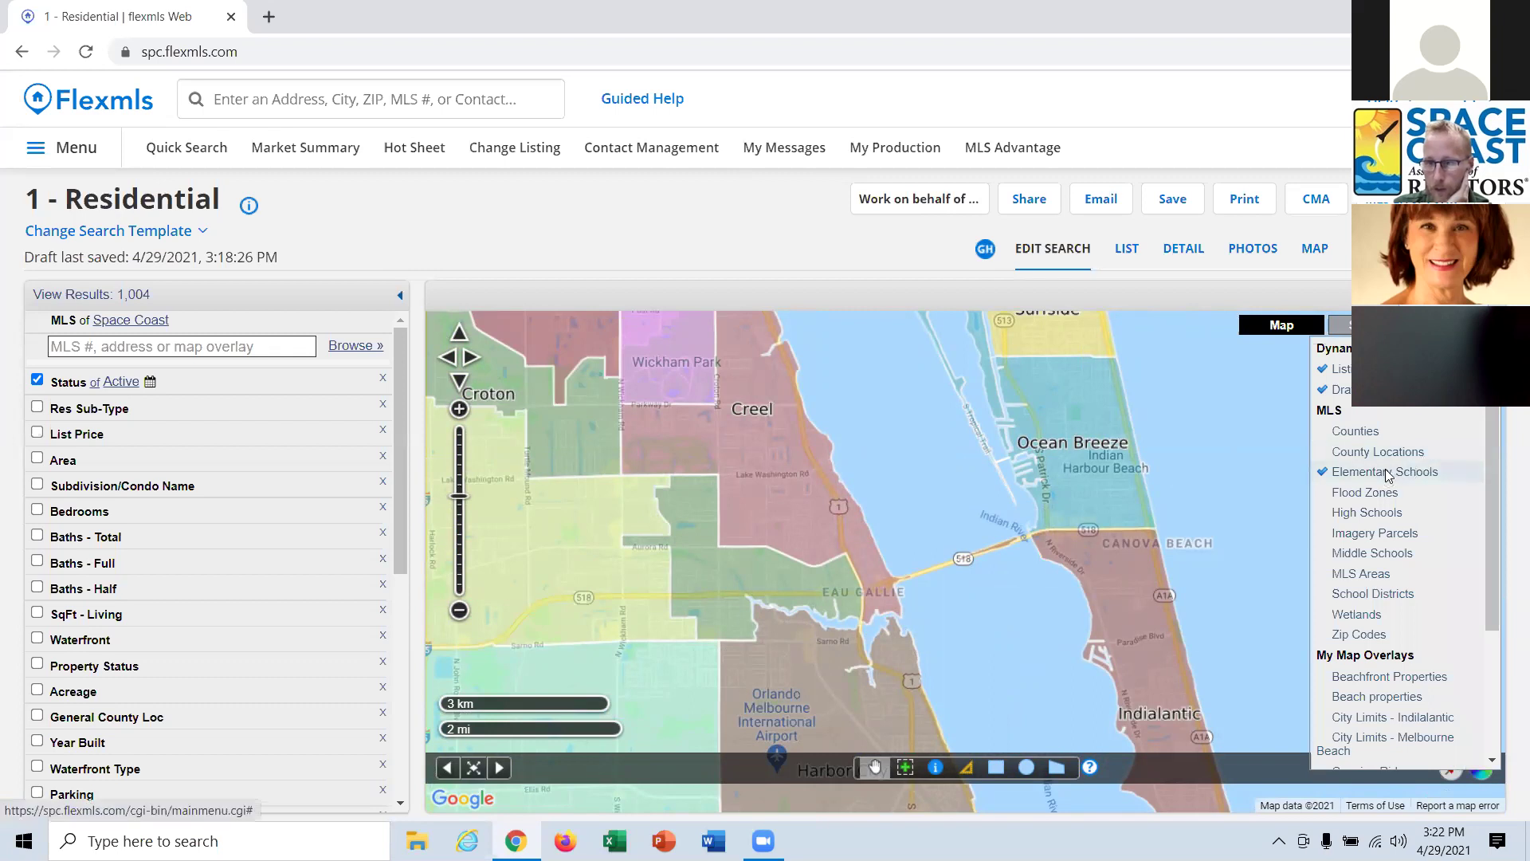
left_click(1386, 472)
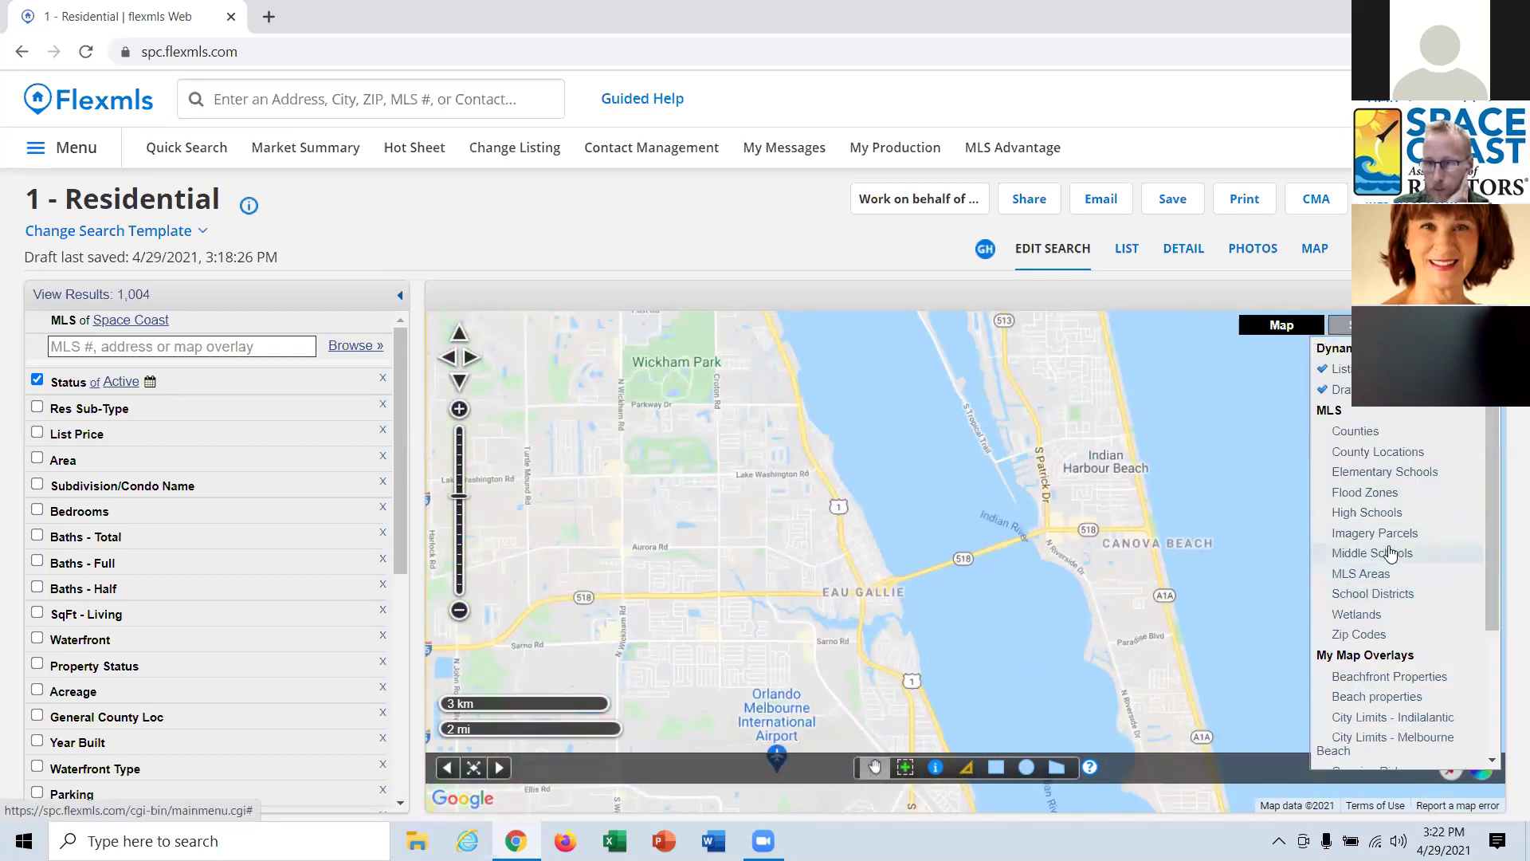
left_click(1368, 513)
left_click_drag(1179, 503, 1128, 550)
scroll(1129, 543, "down", 1)
left_click_drag(1208, 649, 1170, 426)
left_click_drag(1035, 603, 1022, 396)
left_click_drag(1162, 368, 1198, 473)
Turn on MLS Areas, turn off High Schools, and pan south to the Palm Bay areas.
left_click(1343, 325)
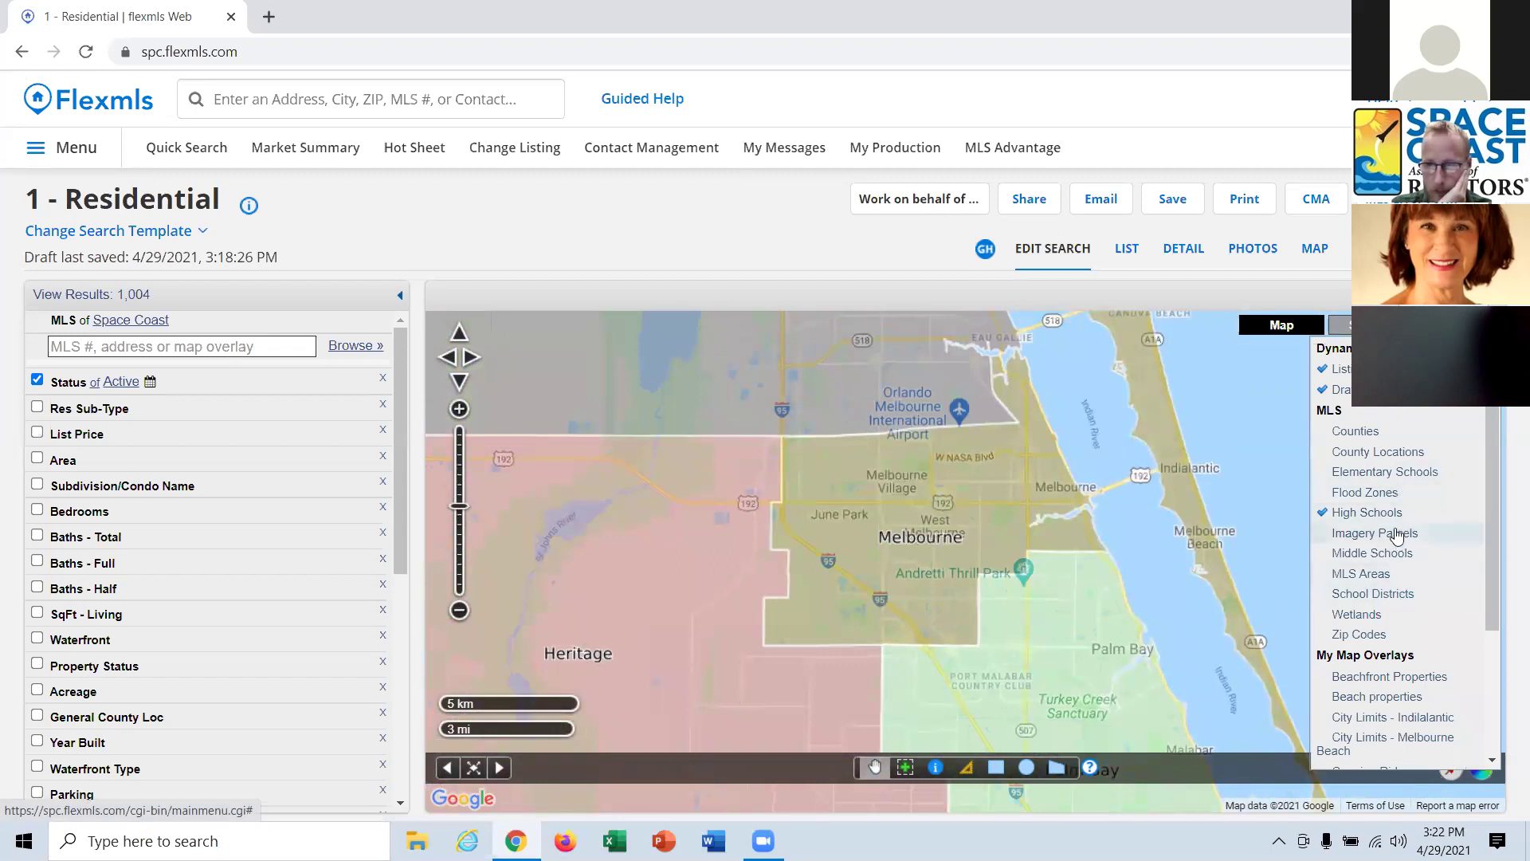
left_click(1378, 574)
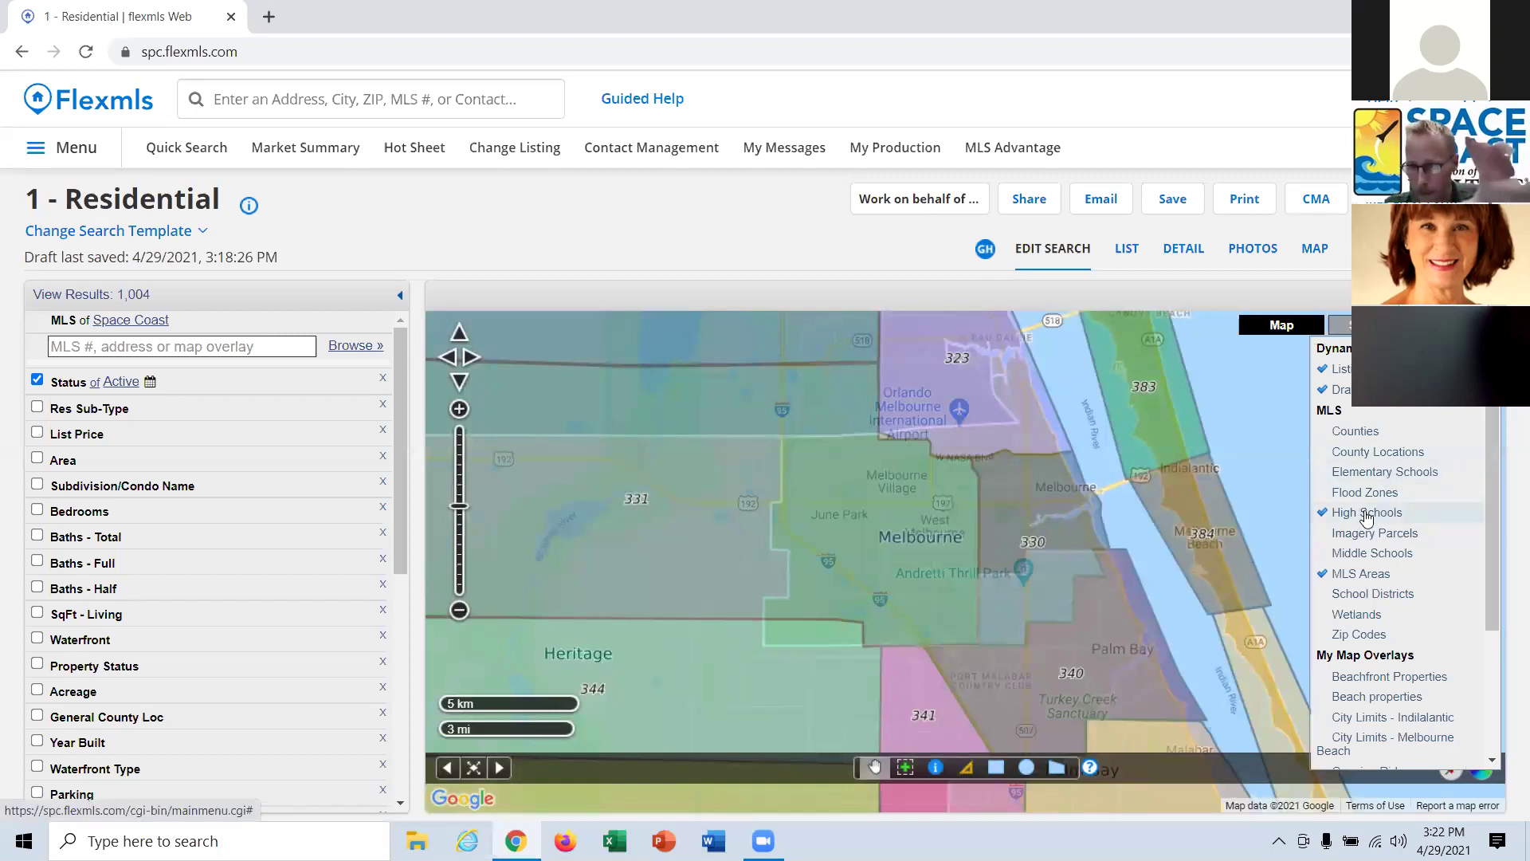
left_click(1366, 512)
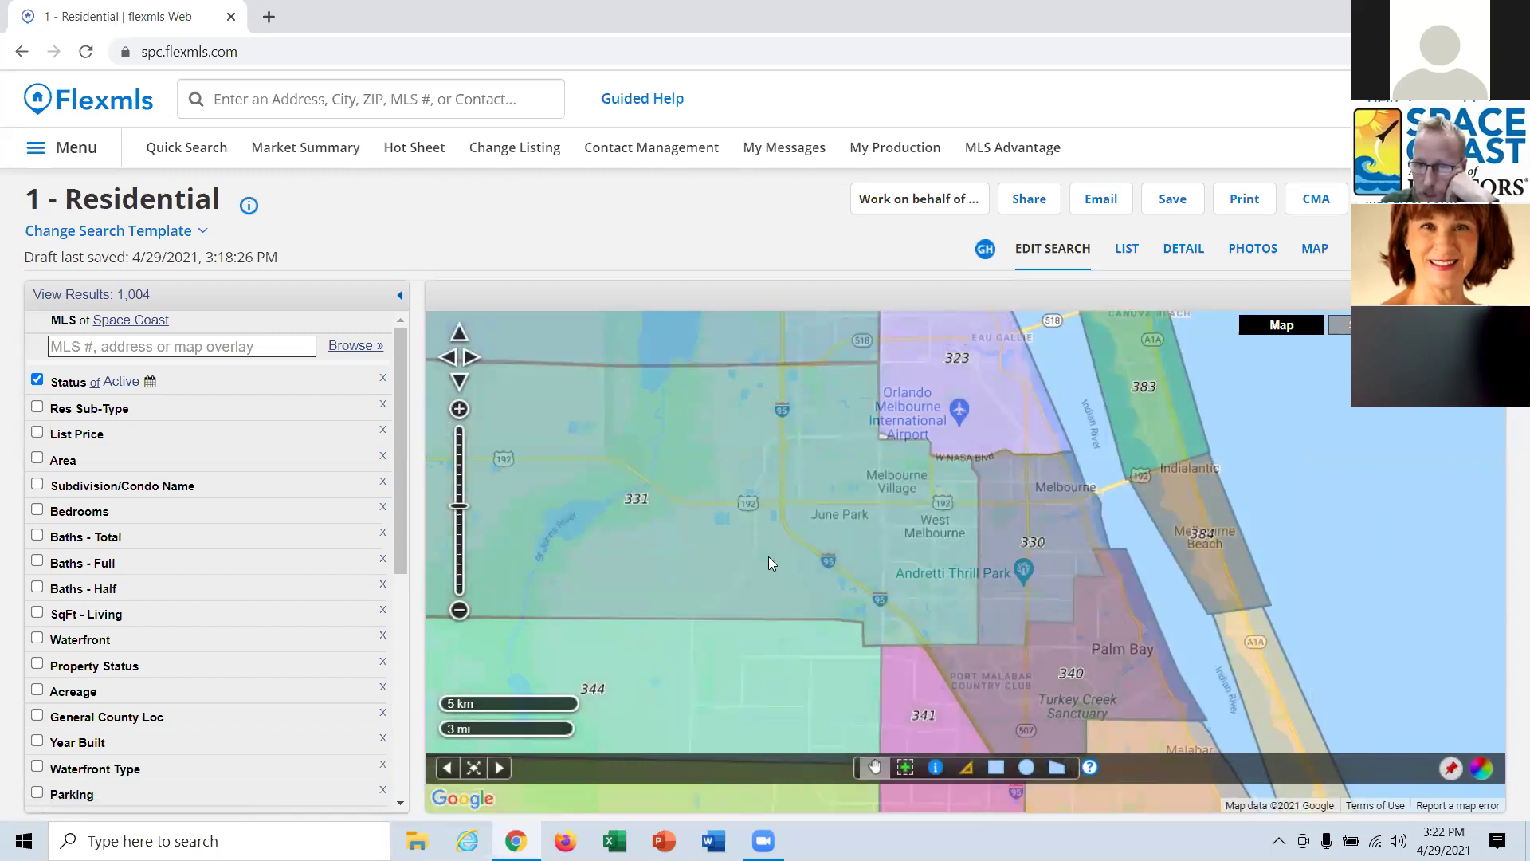
left_click_drag(1087, 684, 1043, 536)
left_click(422, 98)
Open Add Listing in a new tab and choose the Residential property type.
type("add")
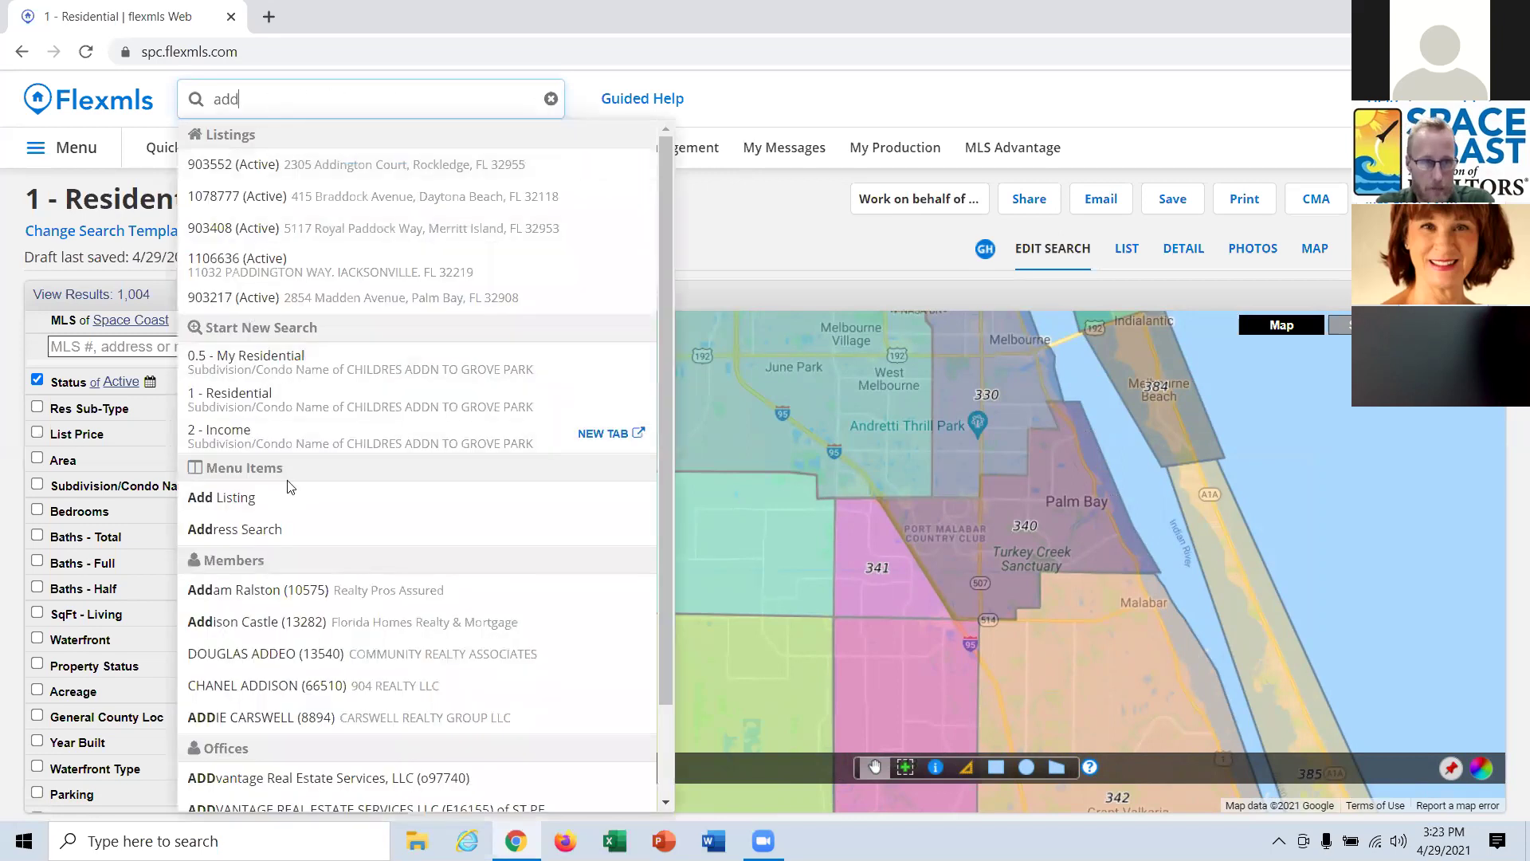
left_click(581, 502)
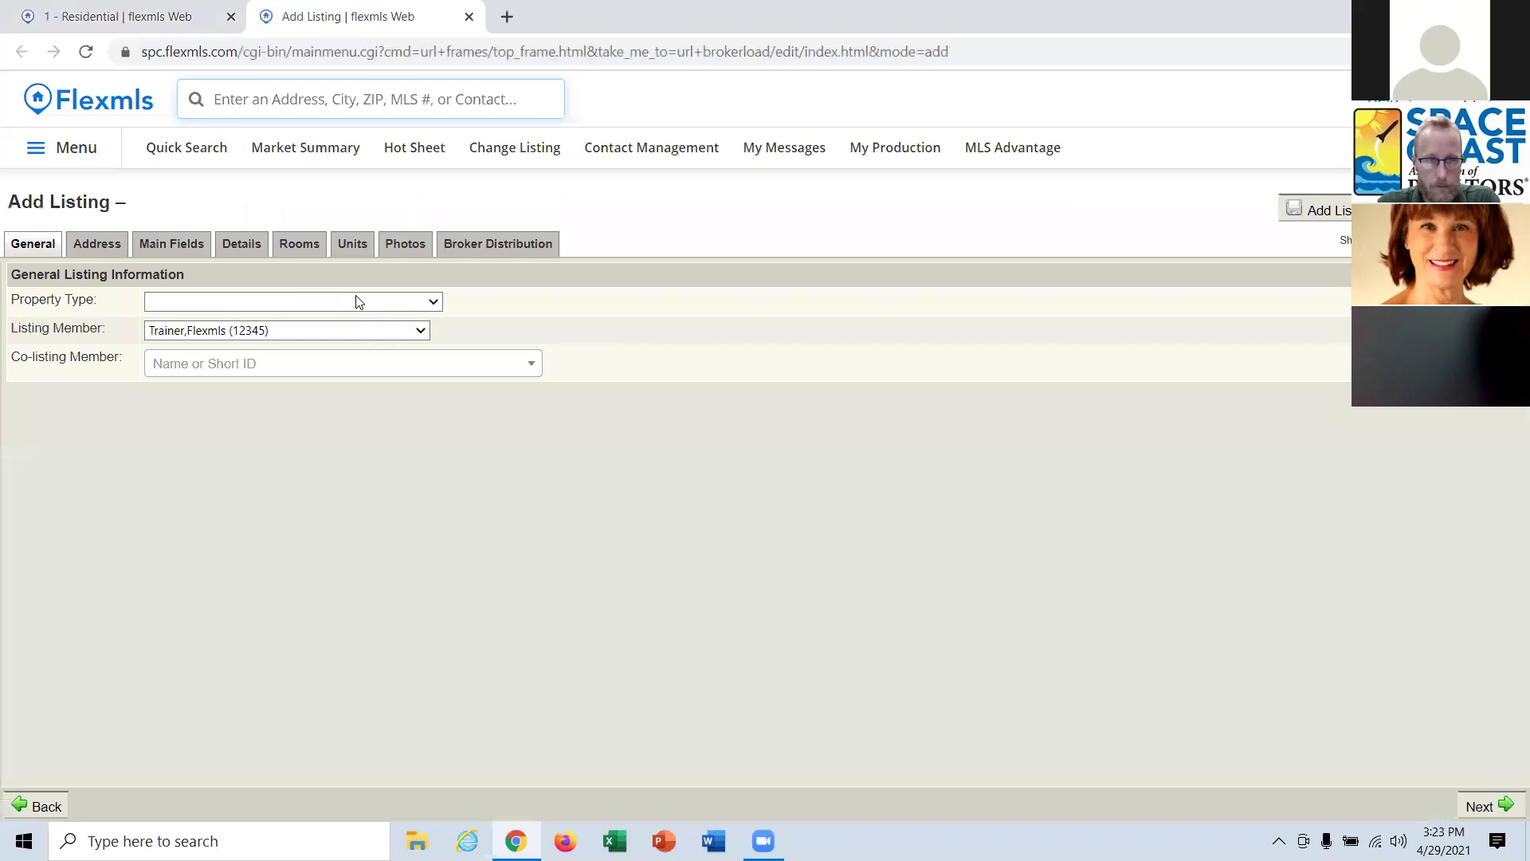
left_click(356, 301)
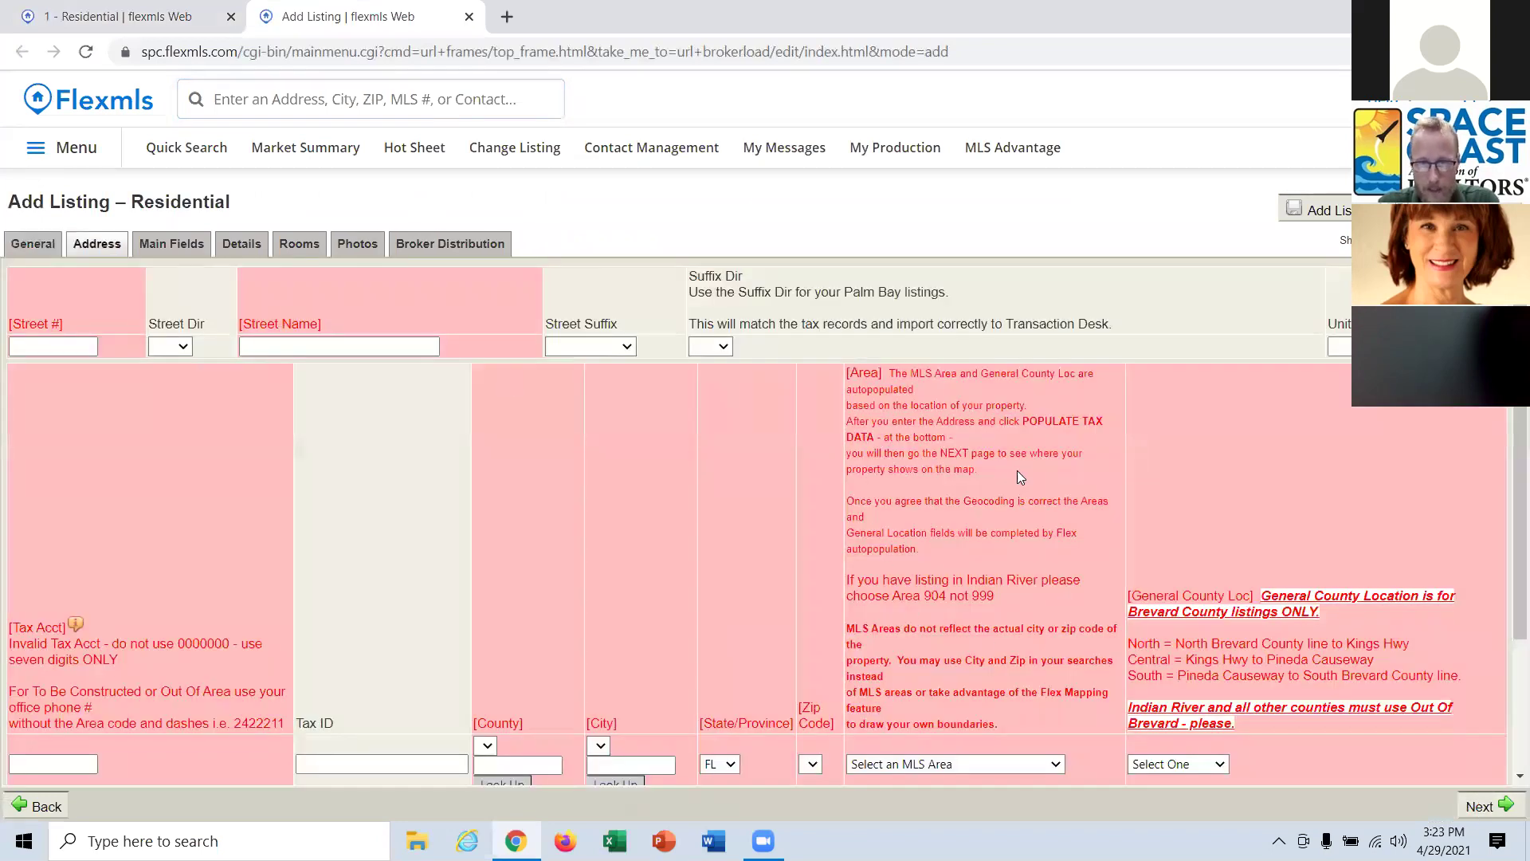
Scroll through the listing form, move the Add Listing tab first, and close it.
scroll(1037, 486, "down", 1)
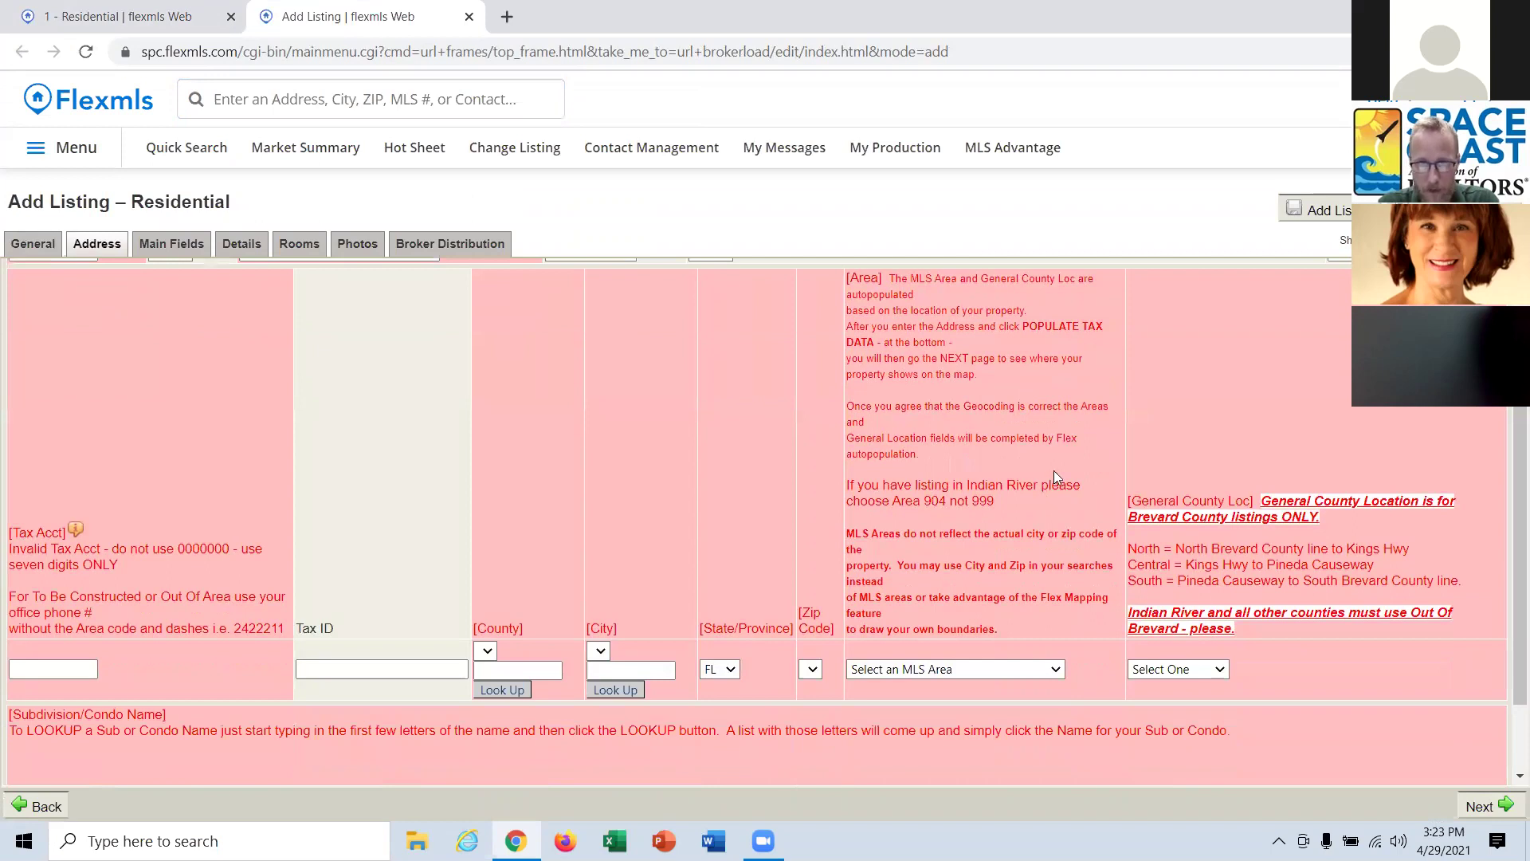
scroll(834, 368, "down", 1)
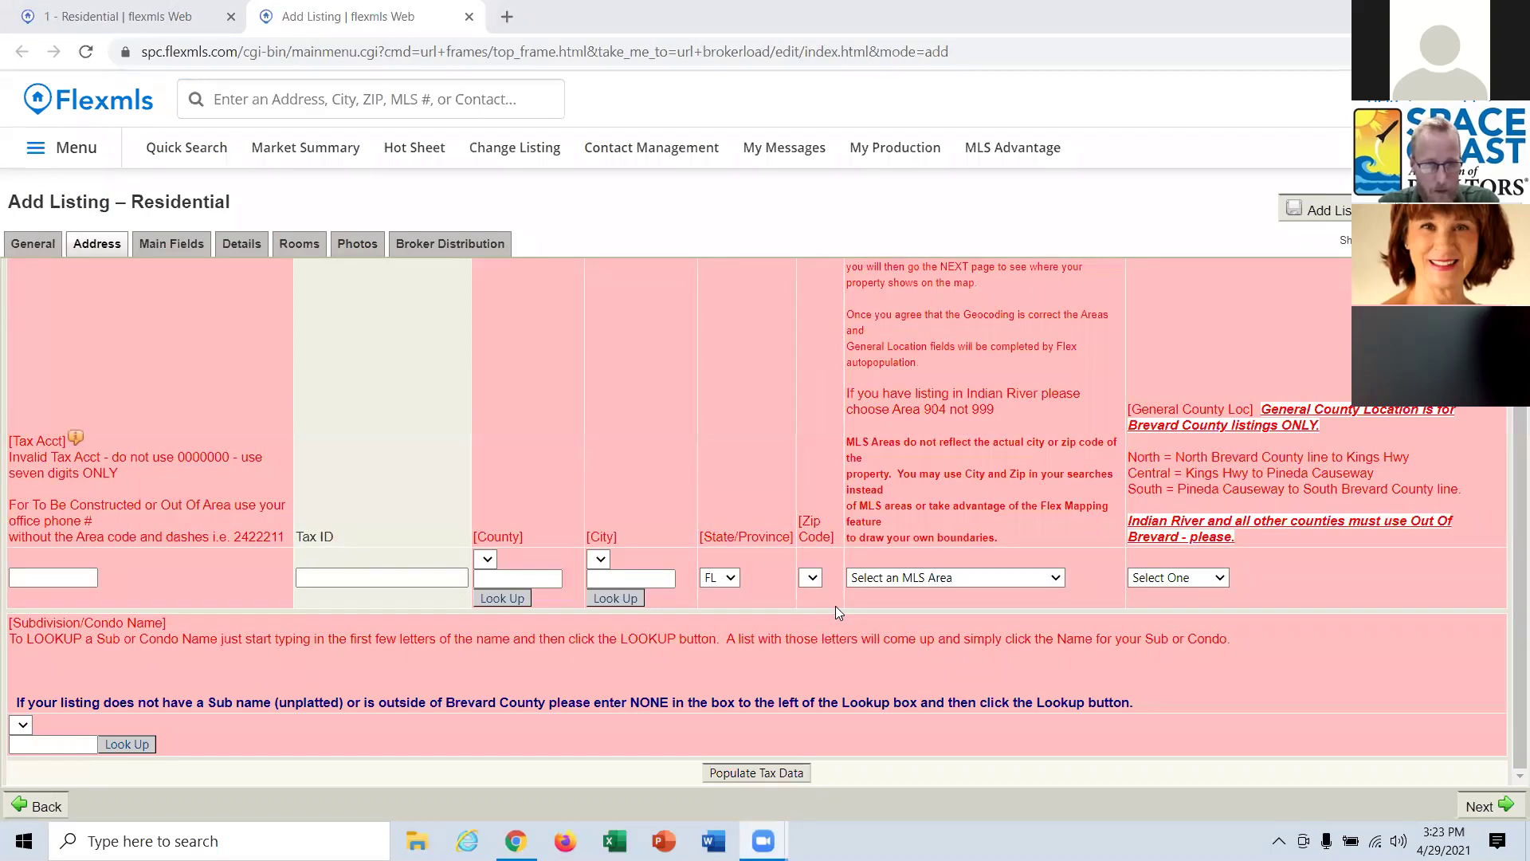
scroll(835, 606, "up", 2)
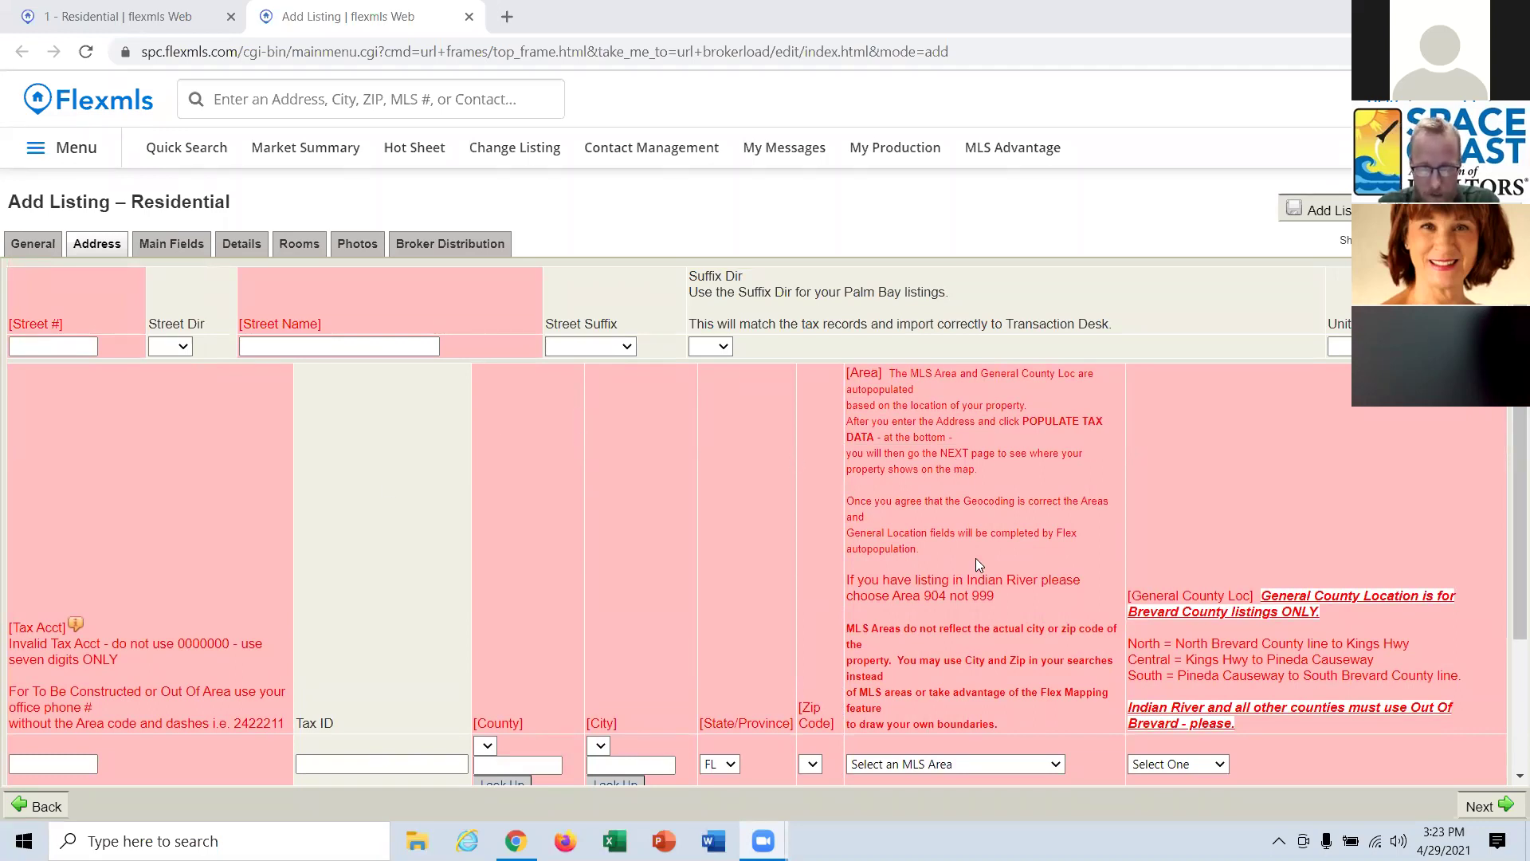
scroll(982, 558, "down", 1)
scroll(982, 558, "up", 1)
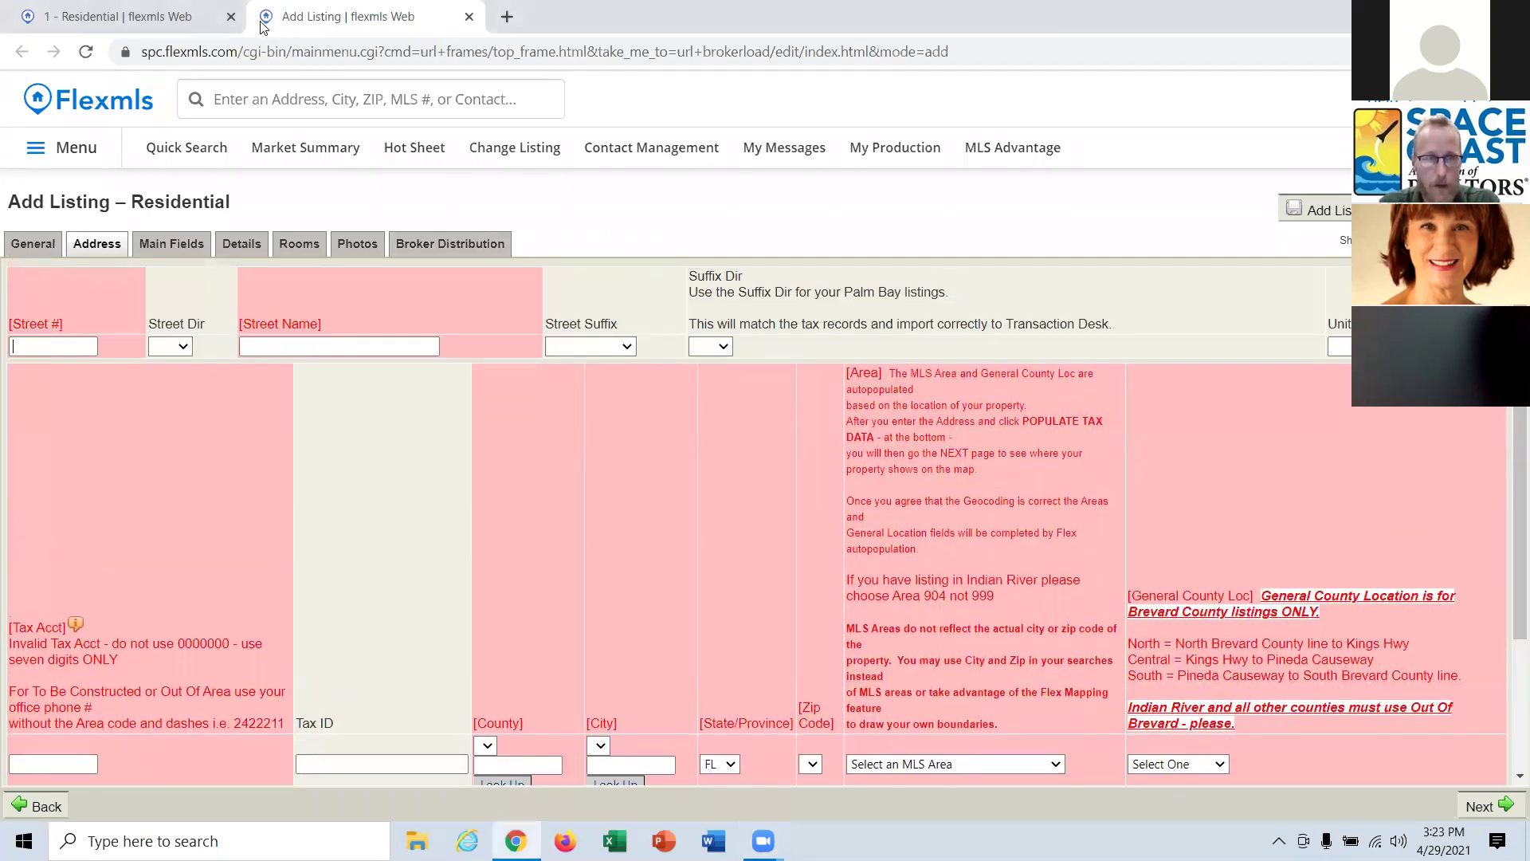
left_click_drag(263, 26, 75, 31)
left_click(231, 17)
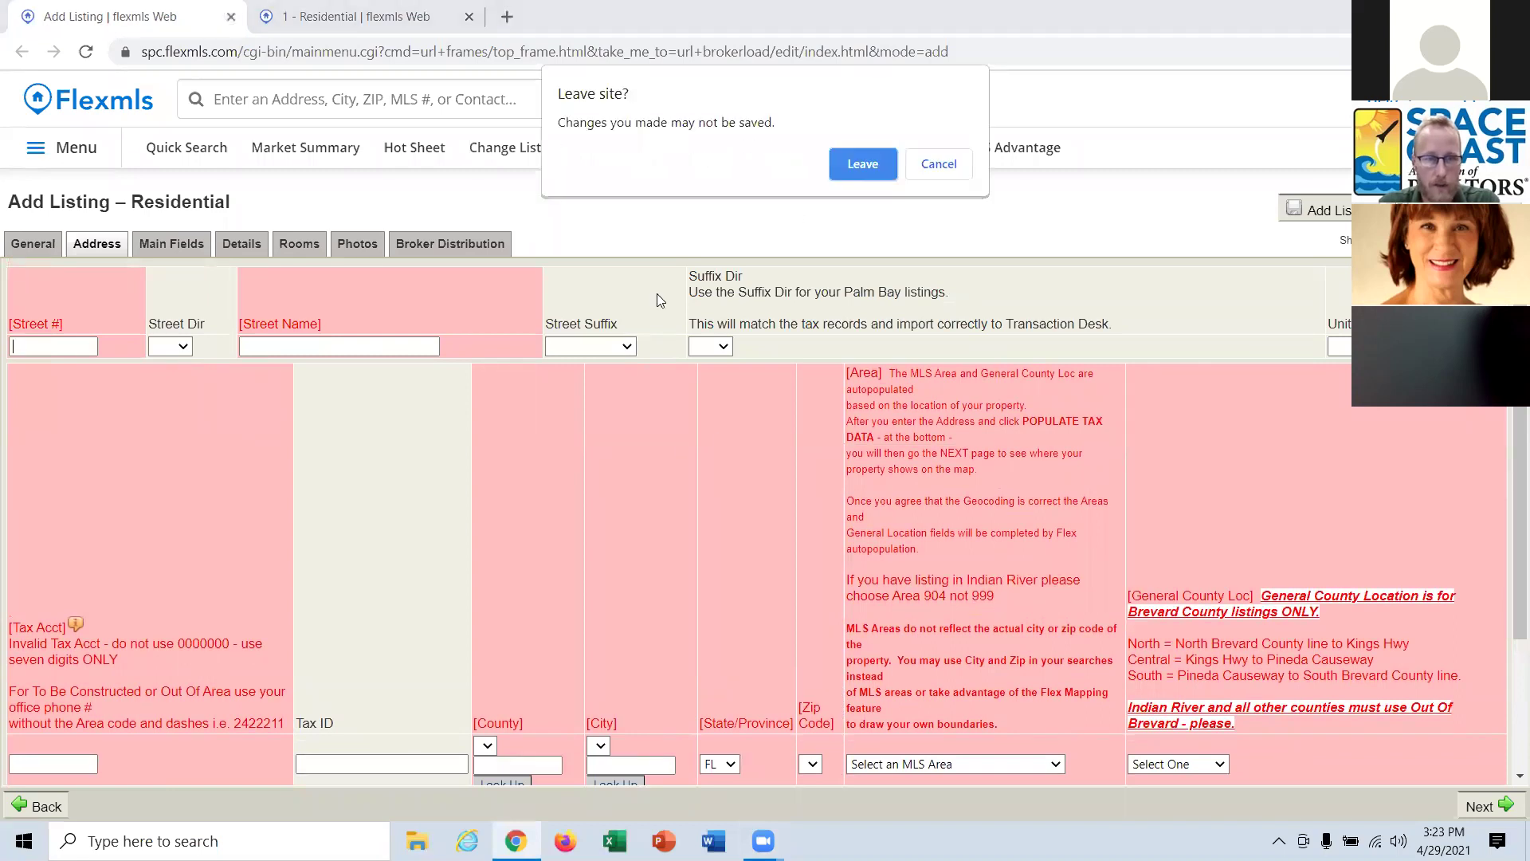
Leave the unsaved listing and replace the MLS Areas overlay with Wetlands over Melbourne.
left_click(861, 164)
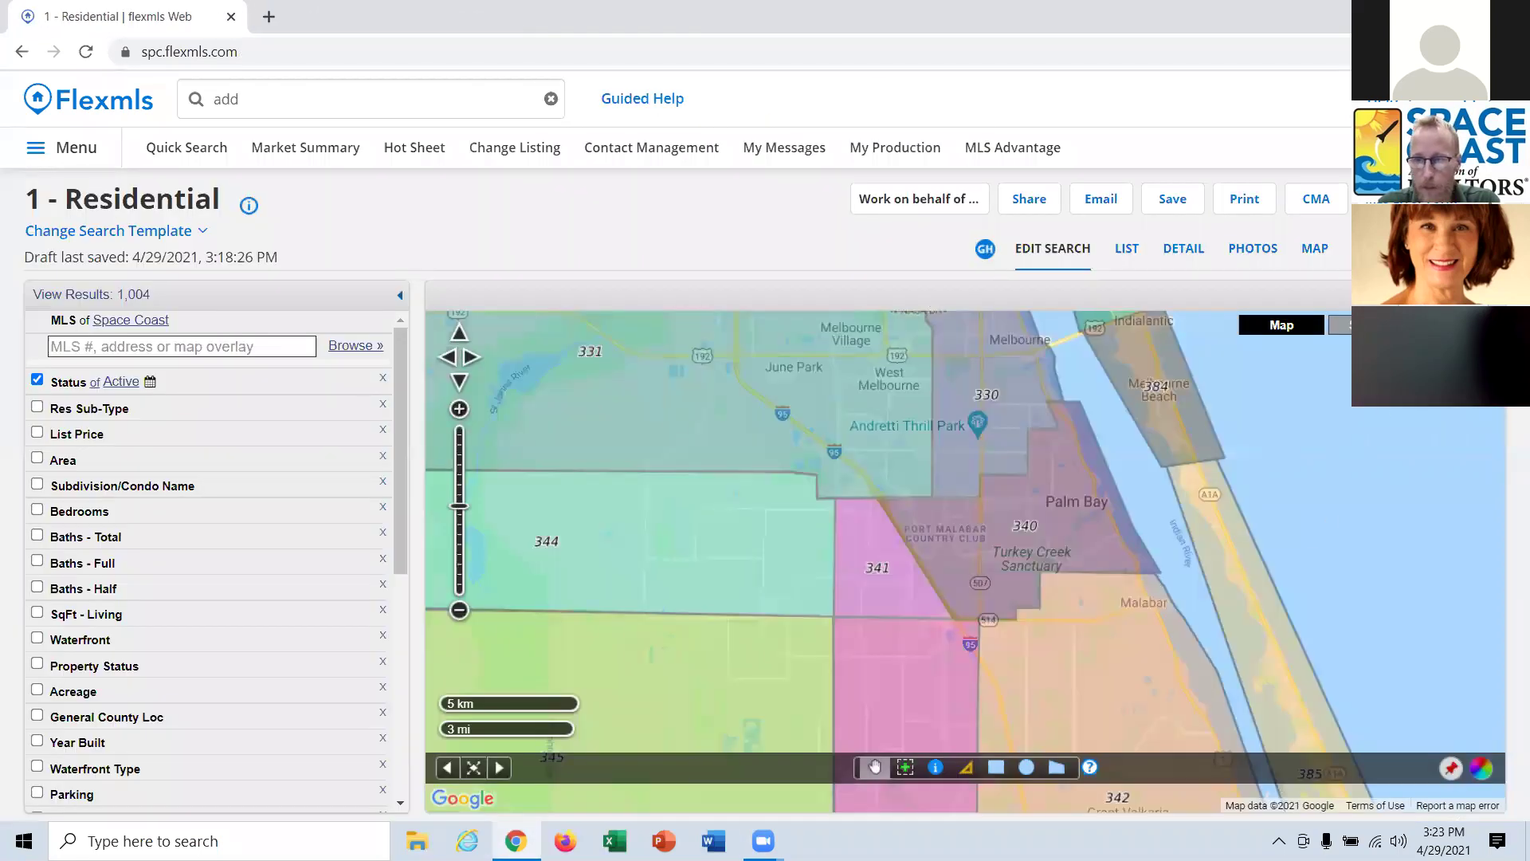
left_click(1355, 325)
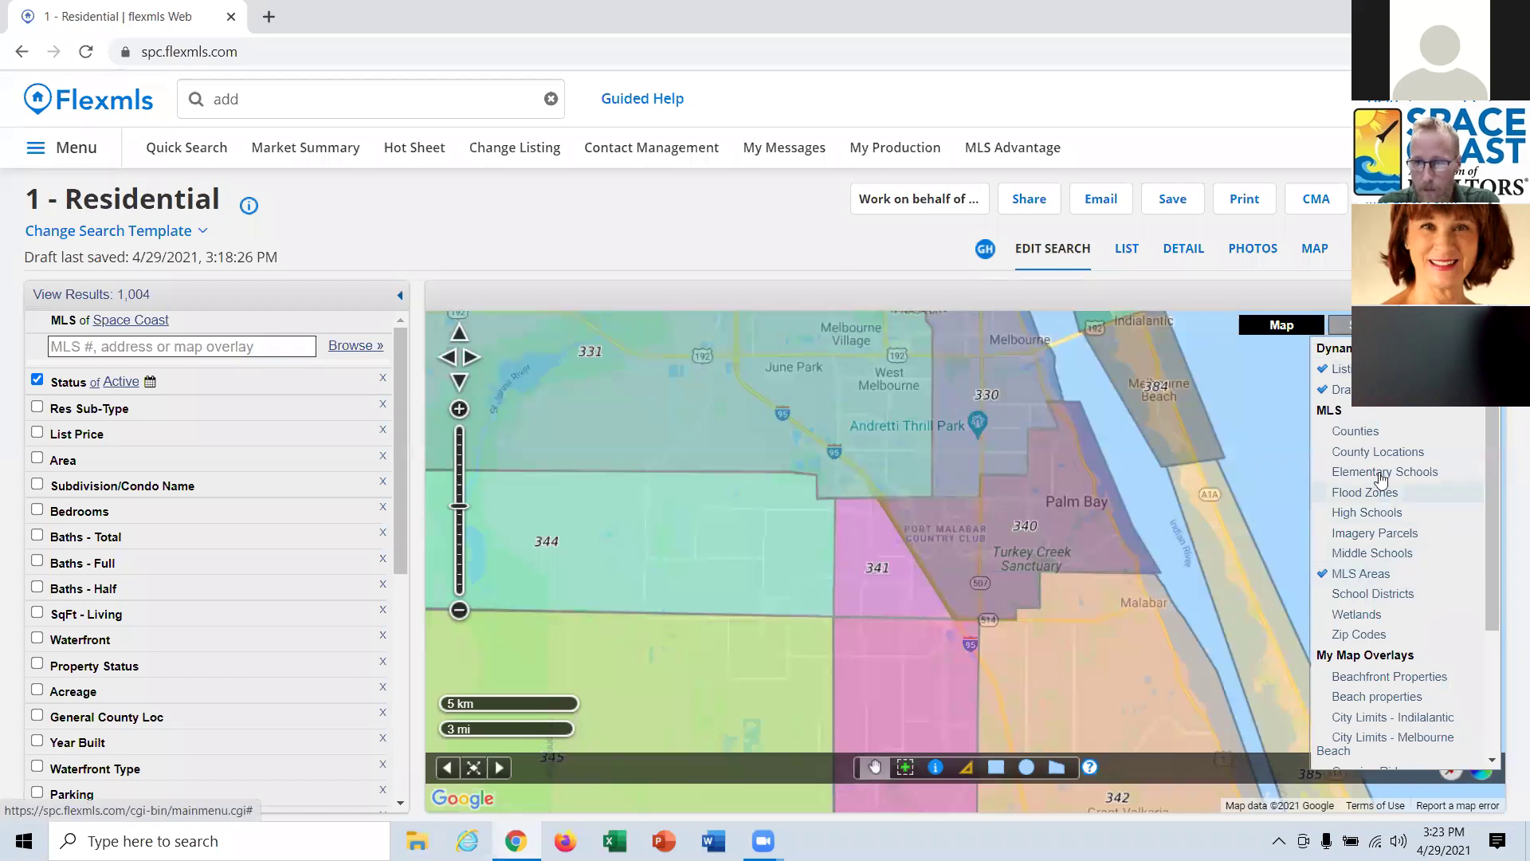
left_click(1360, 573)
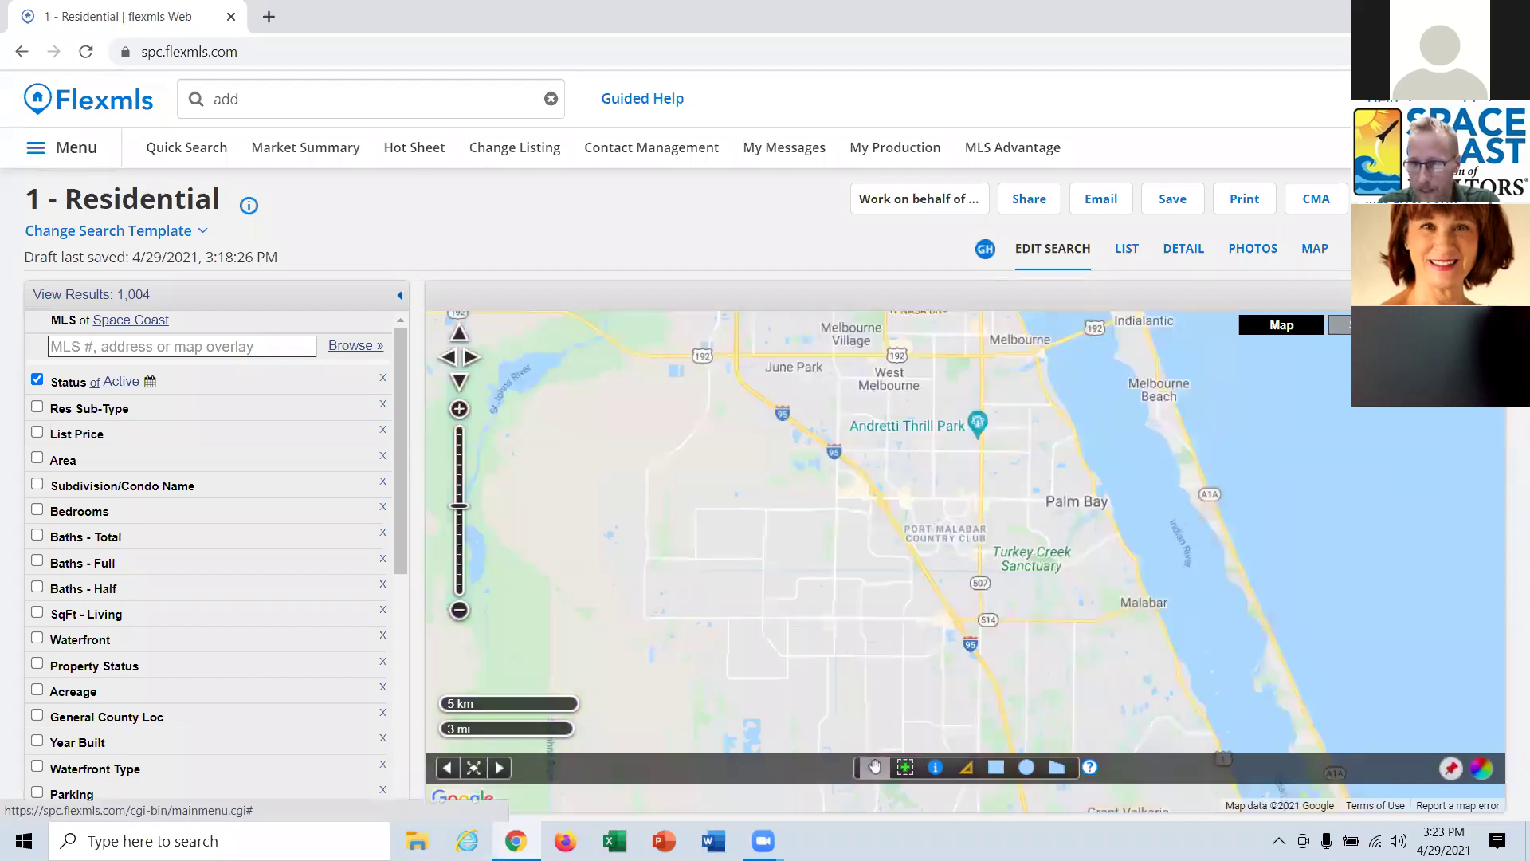
left_click(1385, 615)
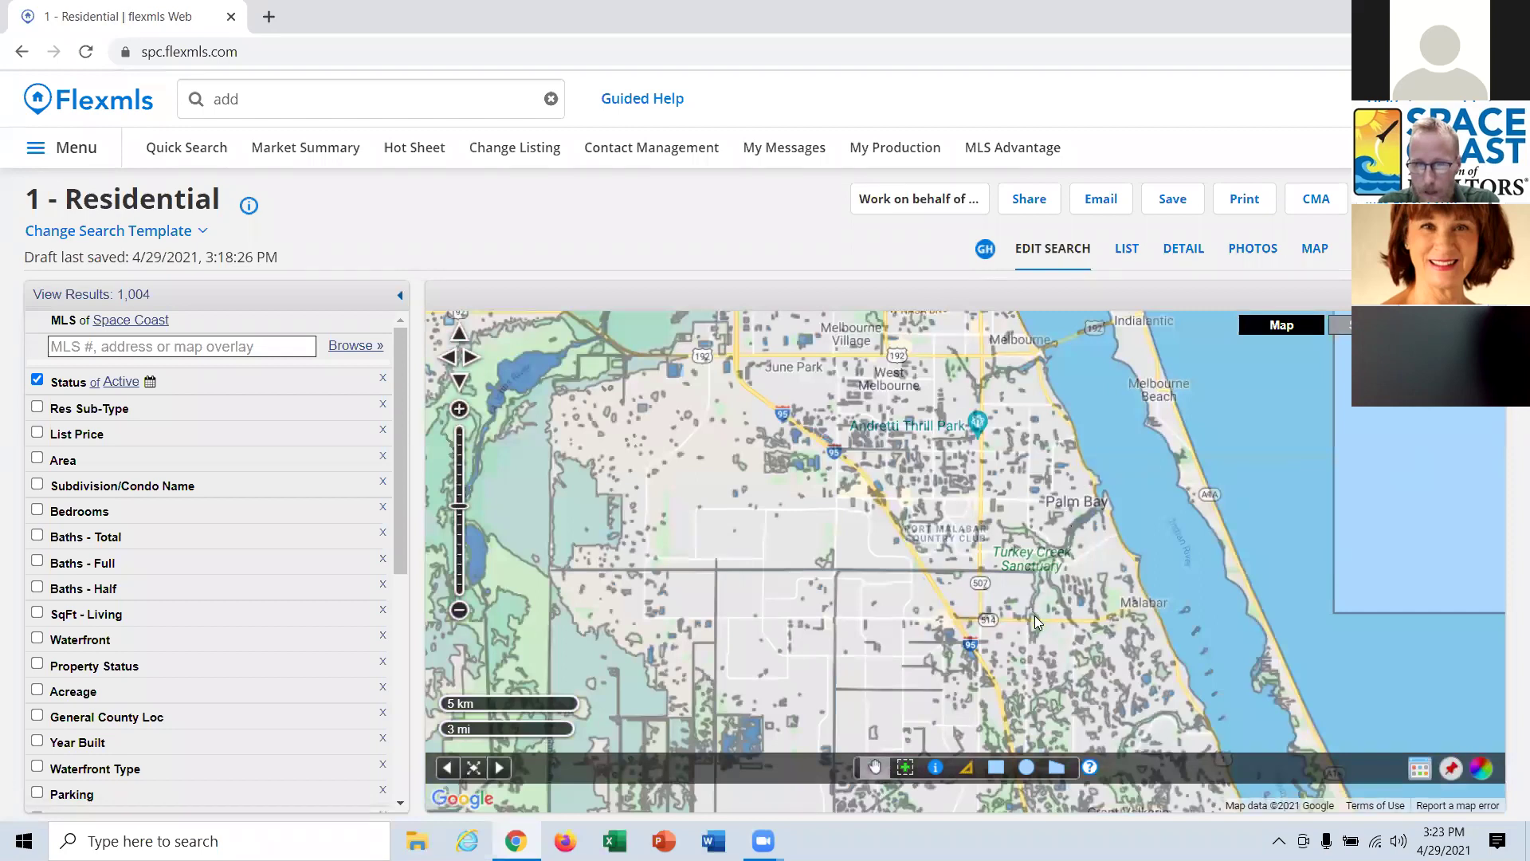
left_click_drag(1035, 615, 1052, 682)
Zoom in, check the Wetlands legend, then turn the Wetlands overlay off.
scroll(1060, 656, "up", 2)
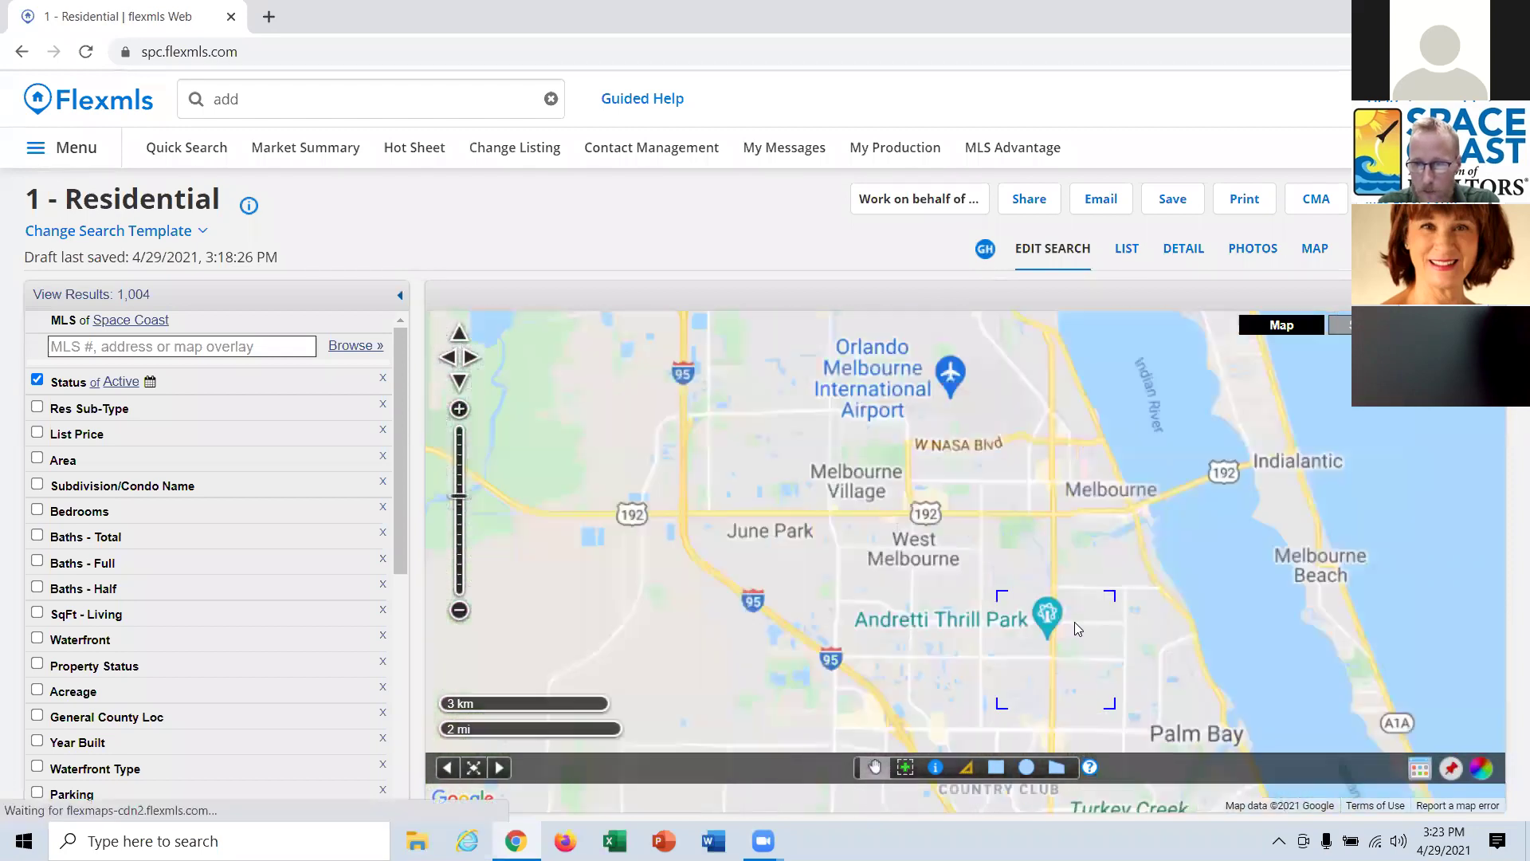
scroll(1070, 546, "up", 1)
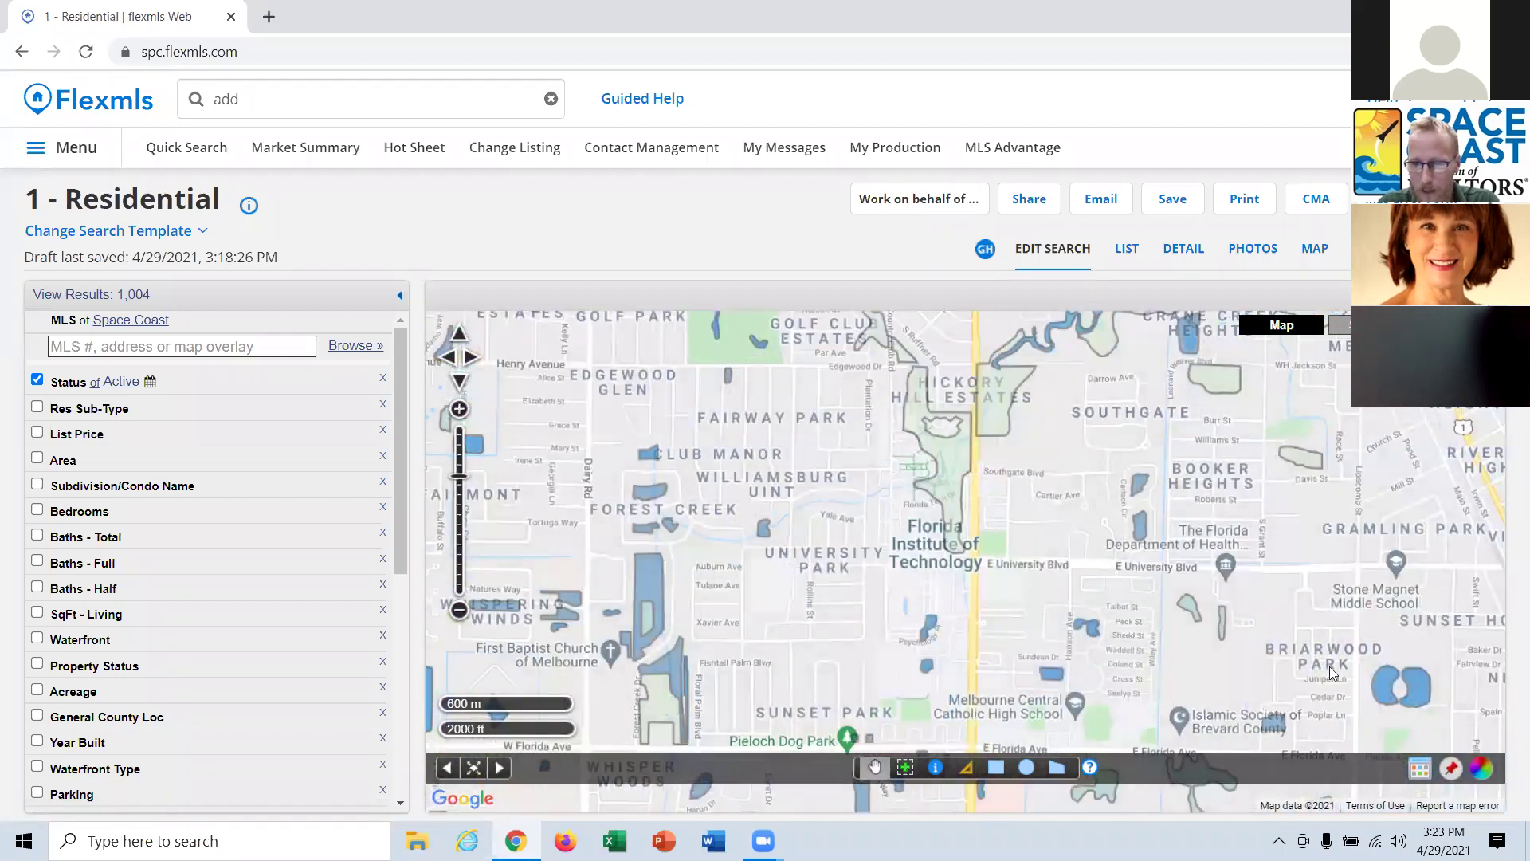
left_click(1419, 769)
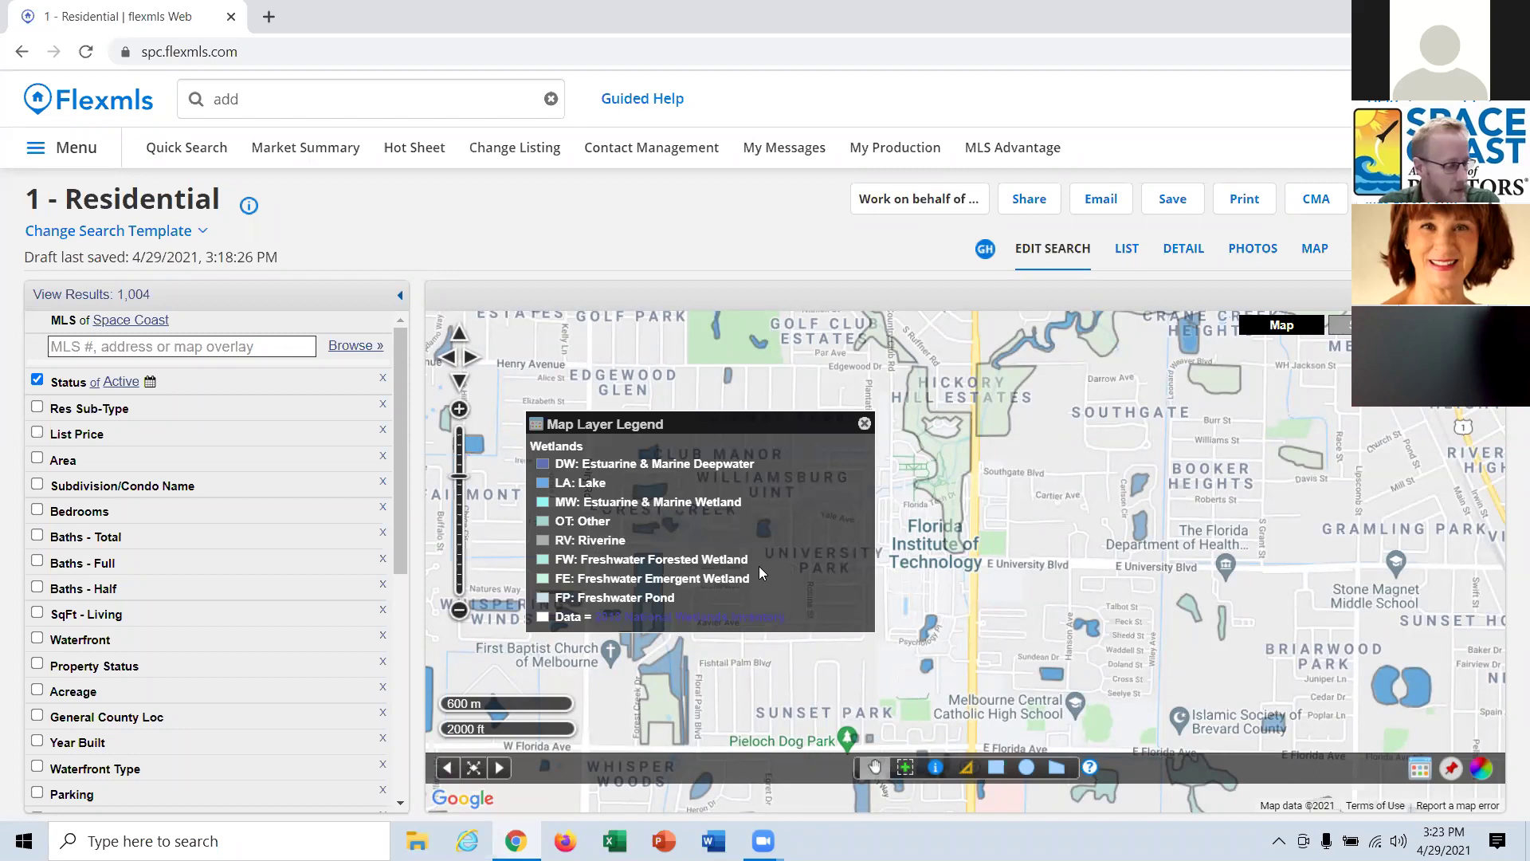
left_click(864, 424)
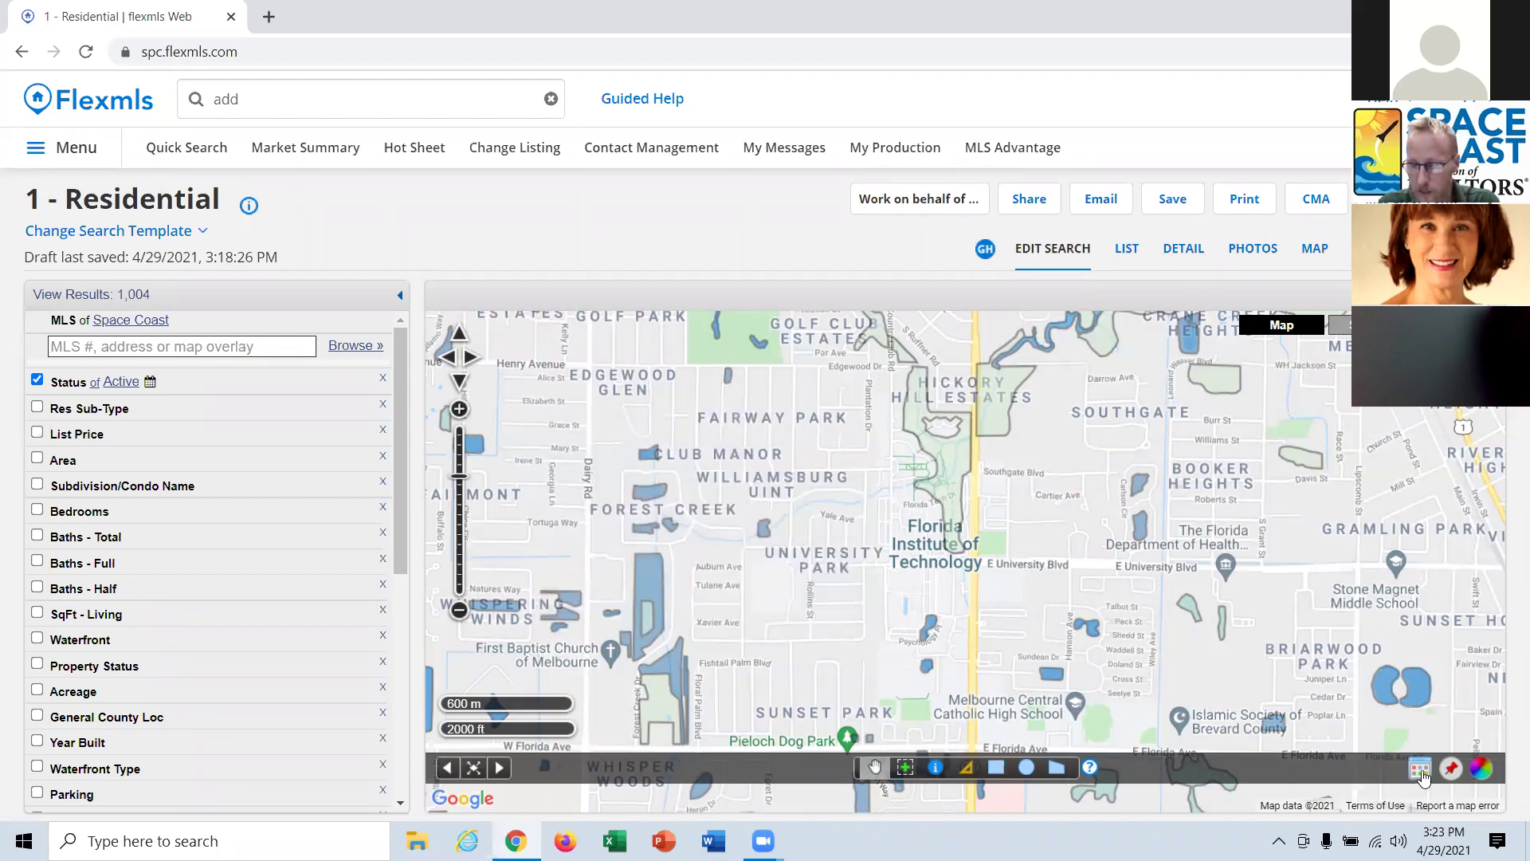
left_click(1345, 324)
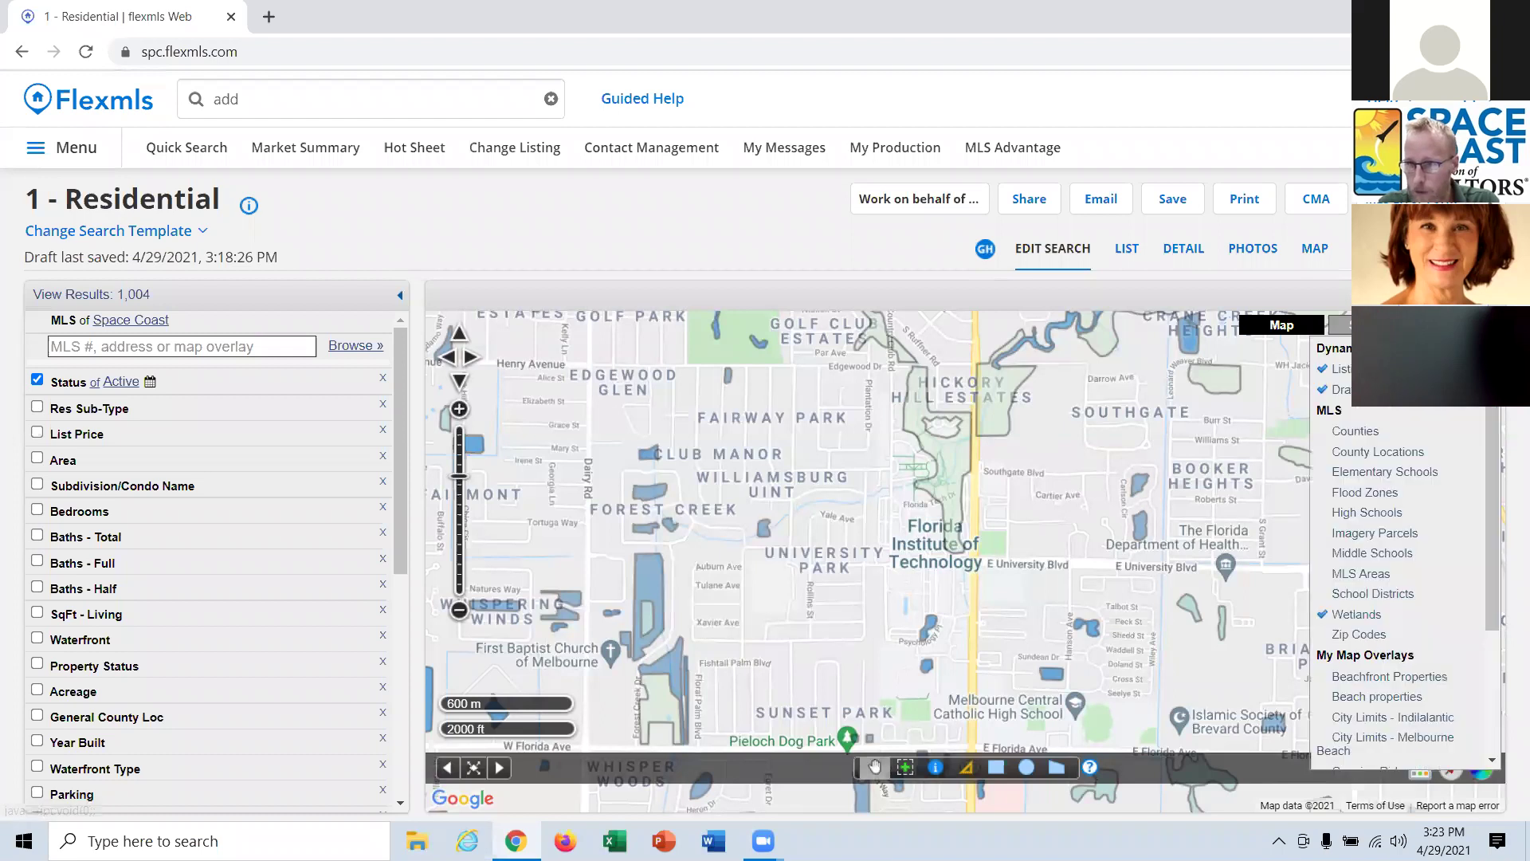
left_click(1375, 621)
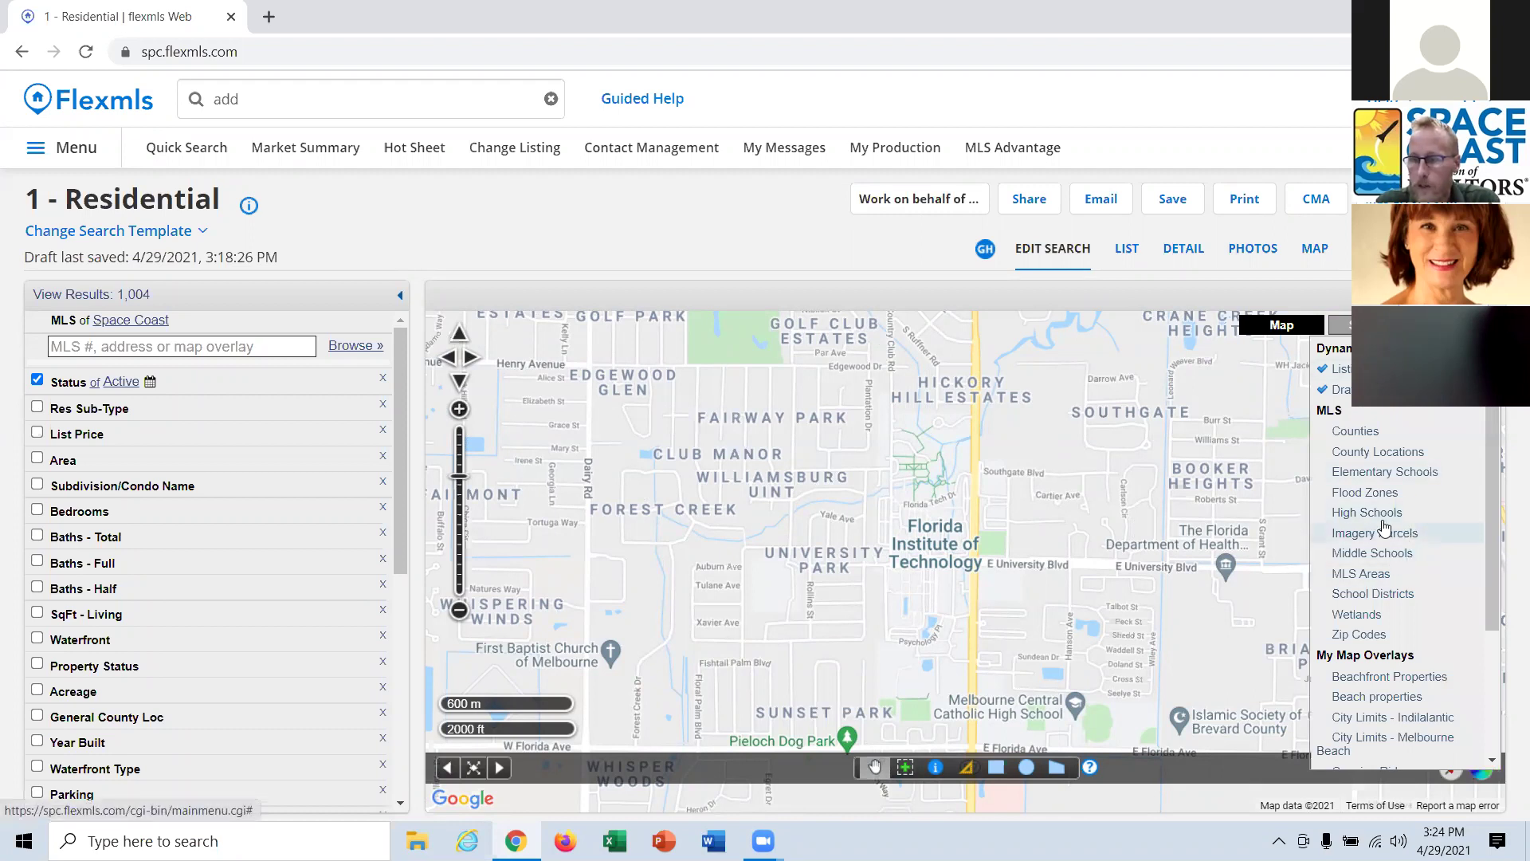
Turn on the Flood Zones overlay and review its legend.
left_click(1379, 494)
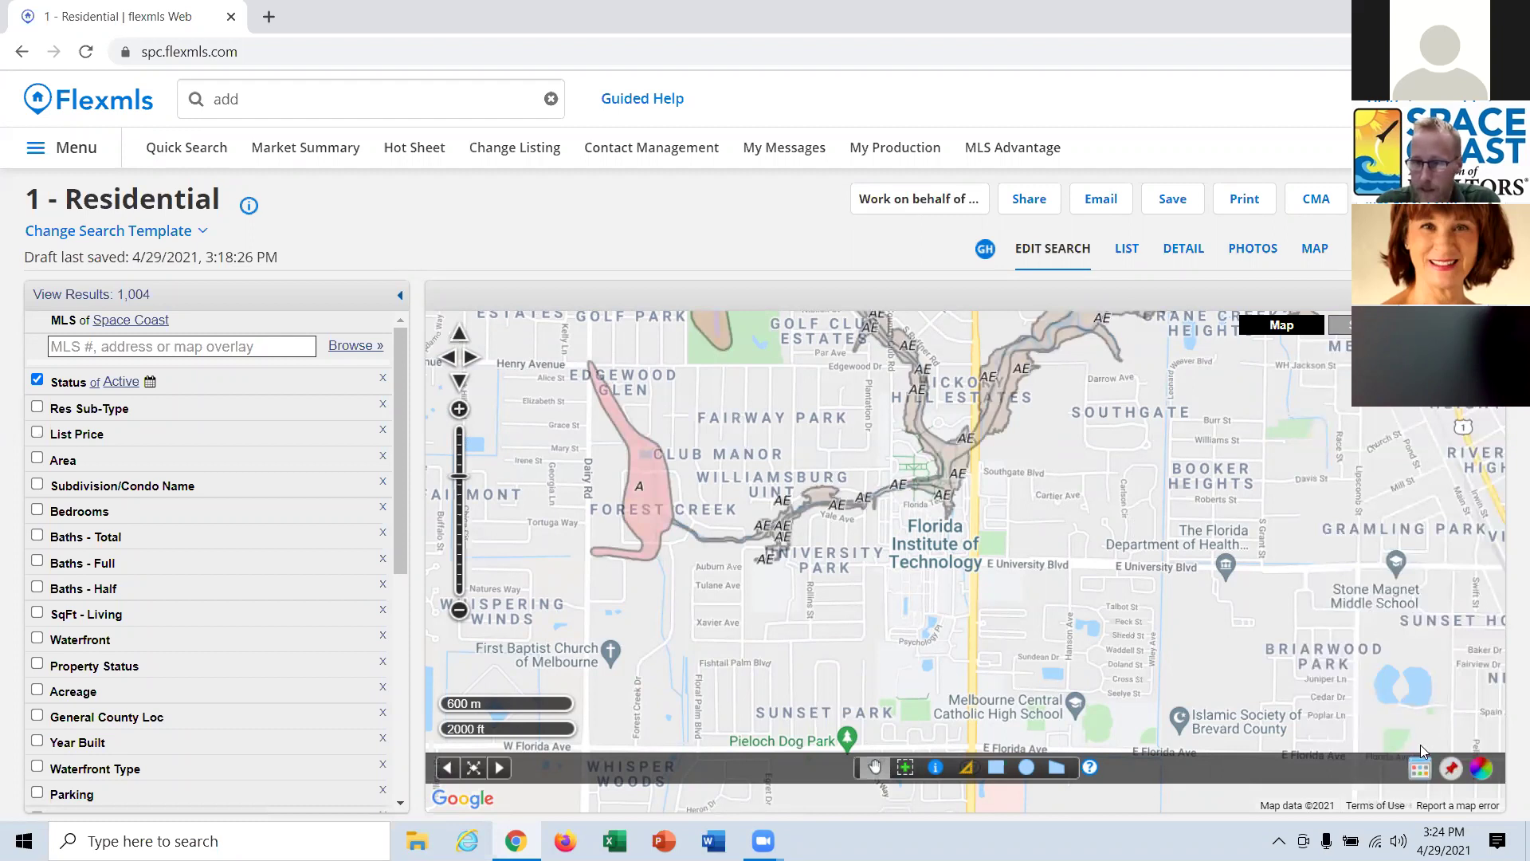
left_click(1420, 770)
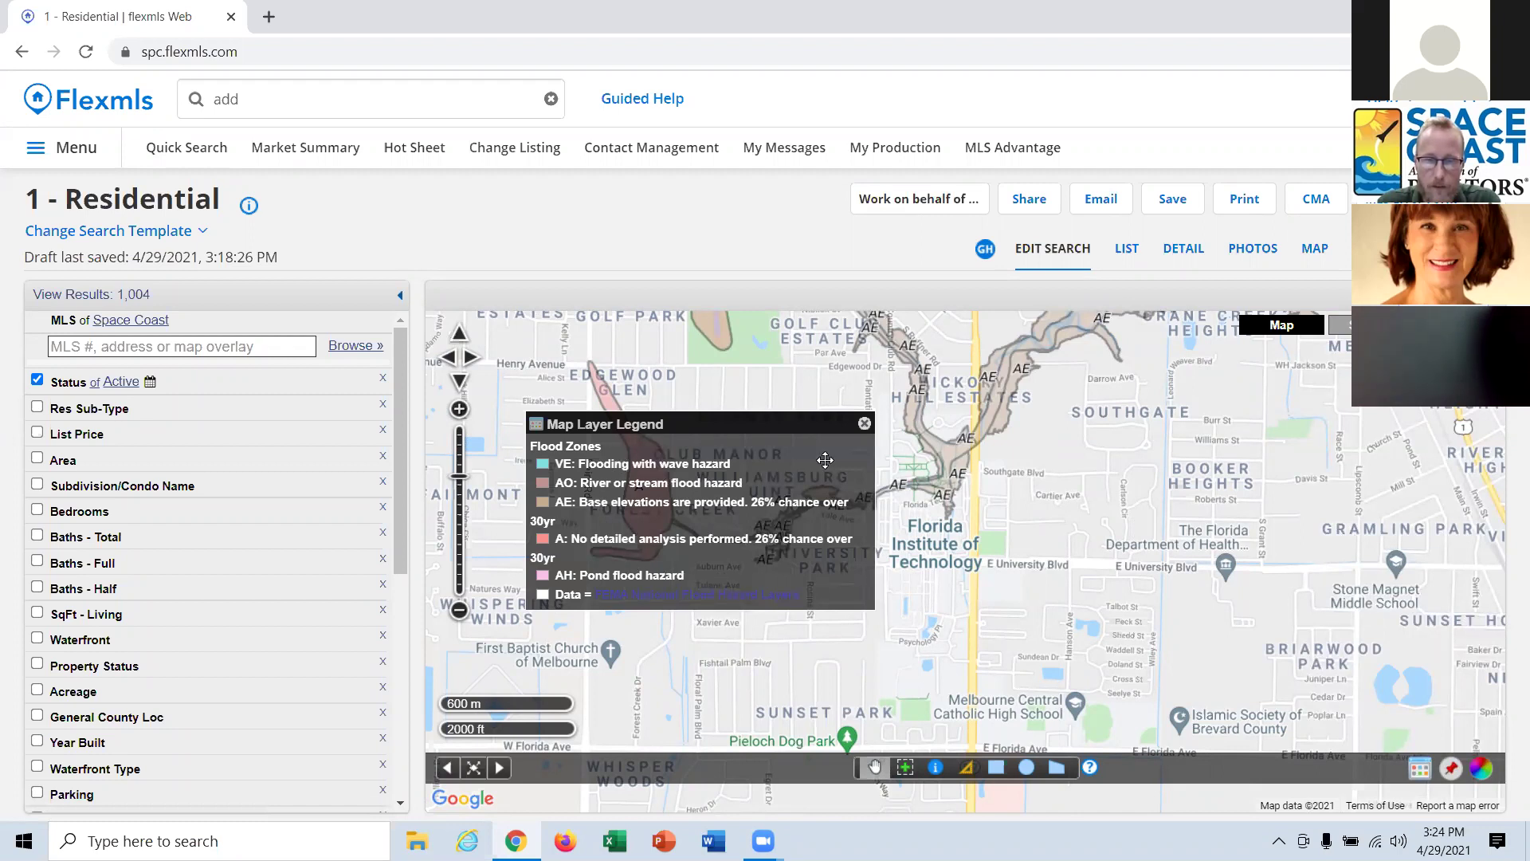
left_click(864, 423)
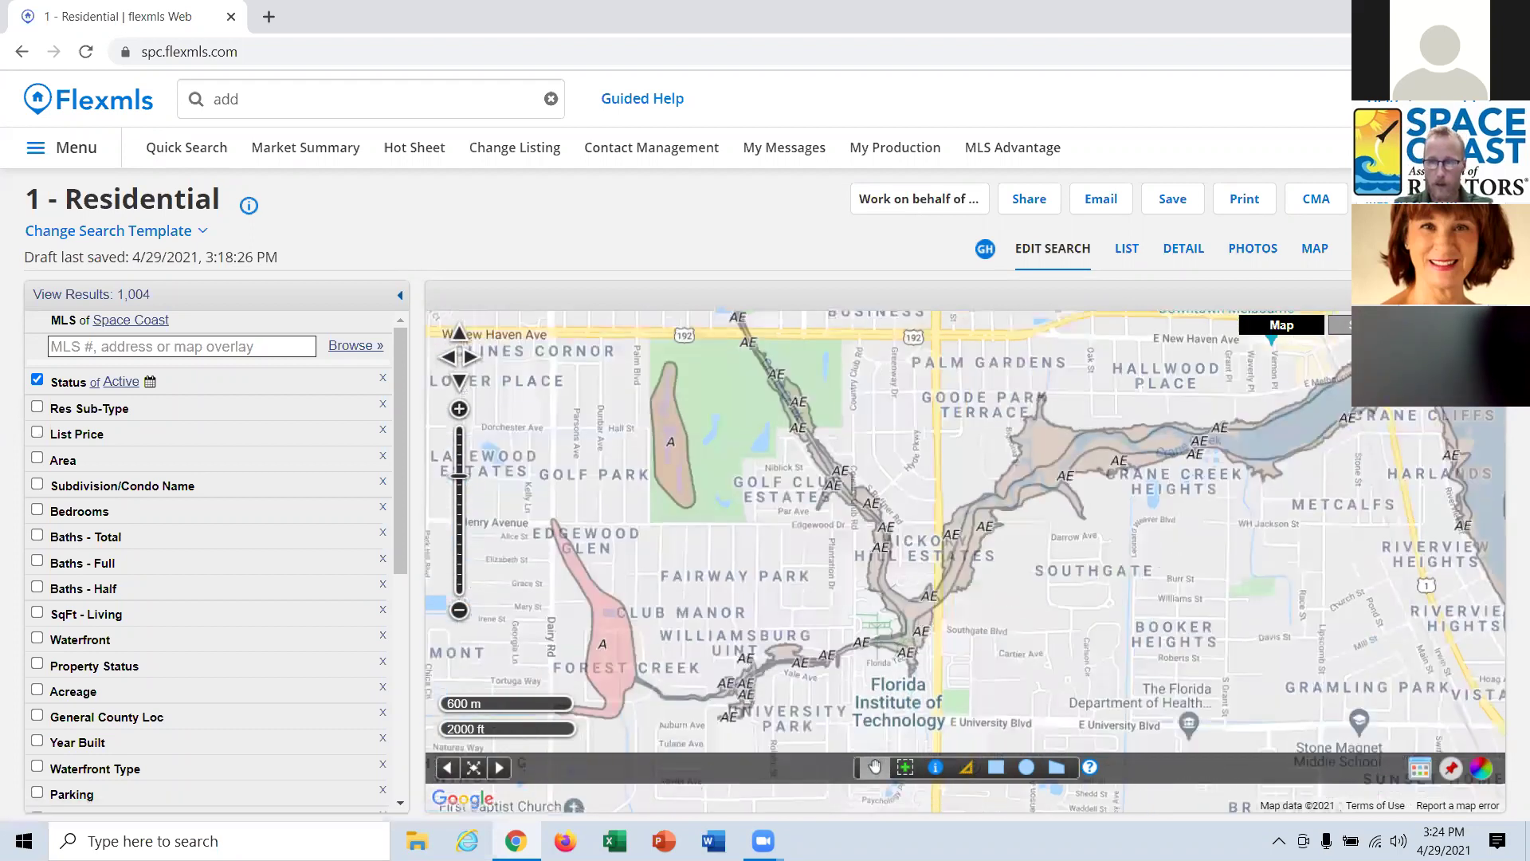
Add the Zip Codes overlay and position the map over the Melbourne zip codes.
mouse_move(1428, 426)
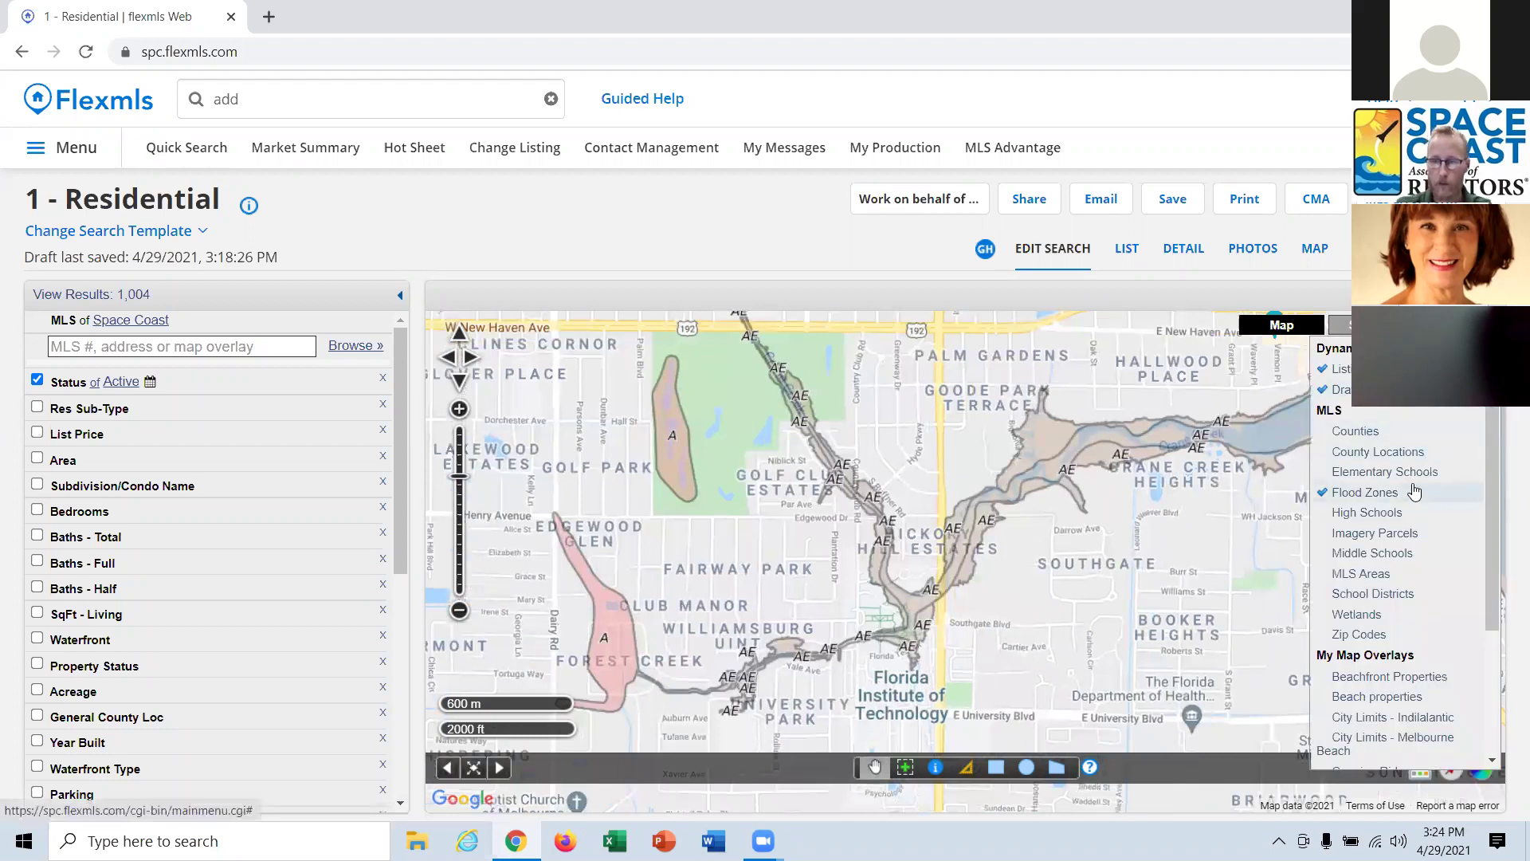
scroll(1408, 504, "down", 1)
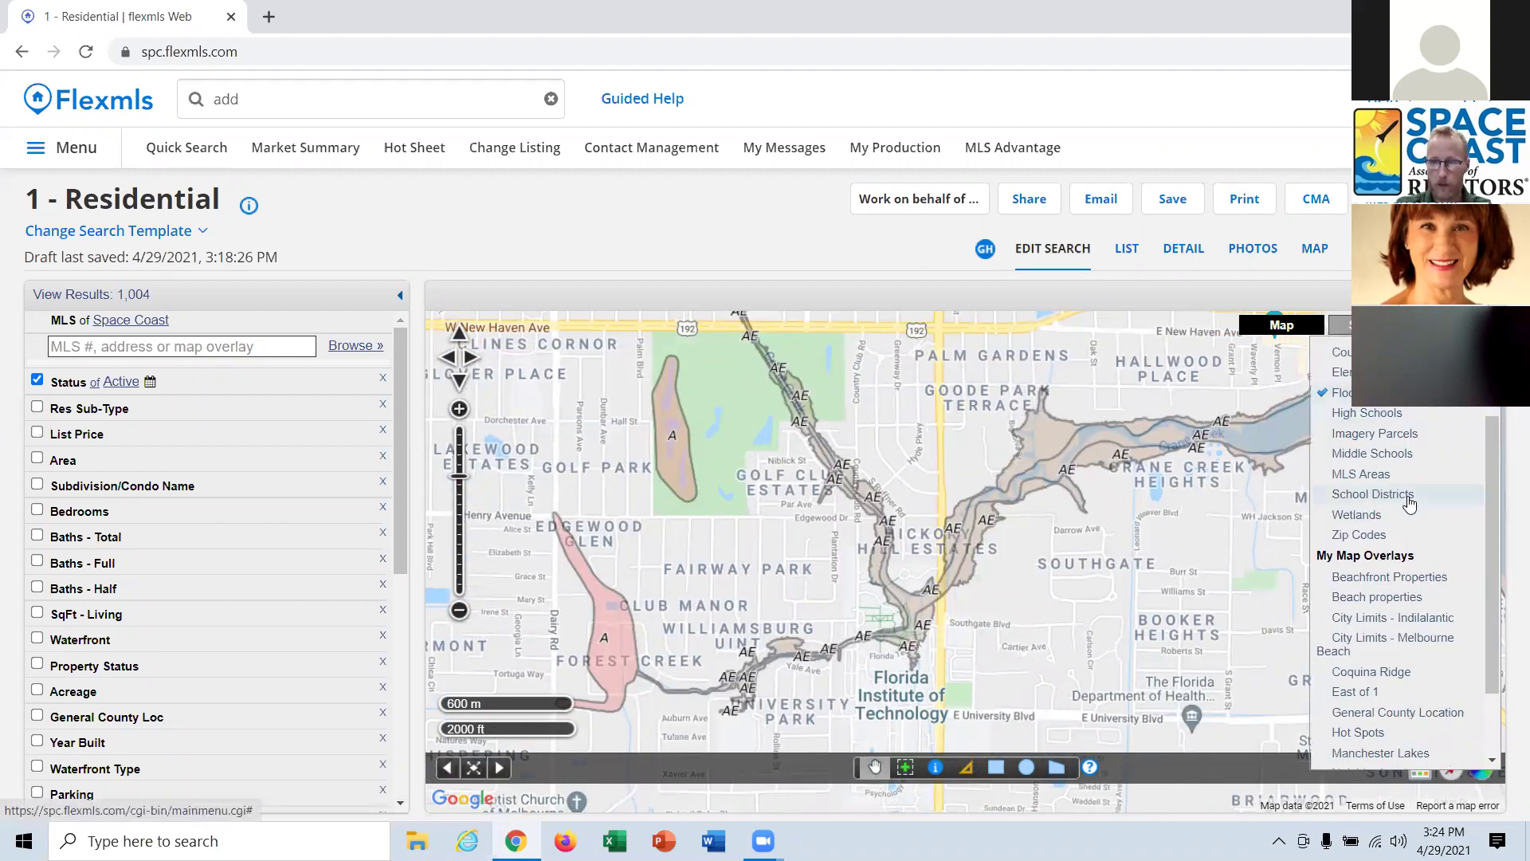
left_click(1369, 536)
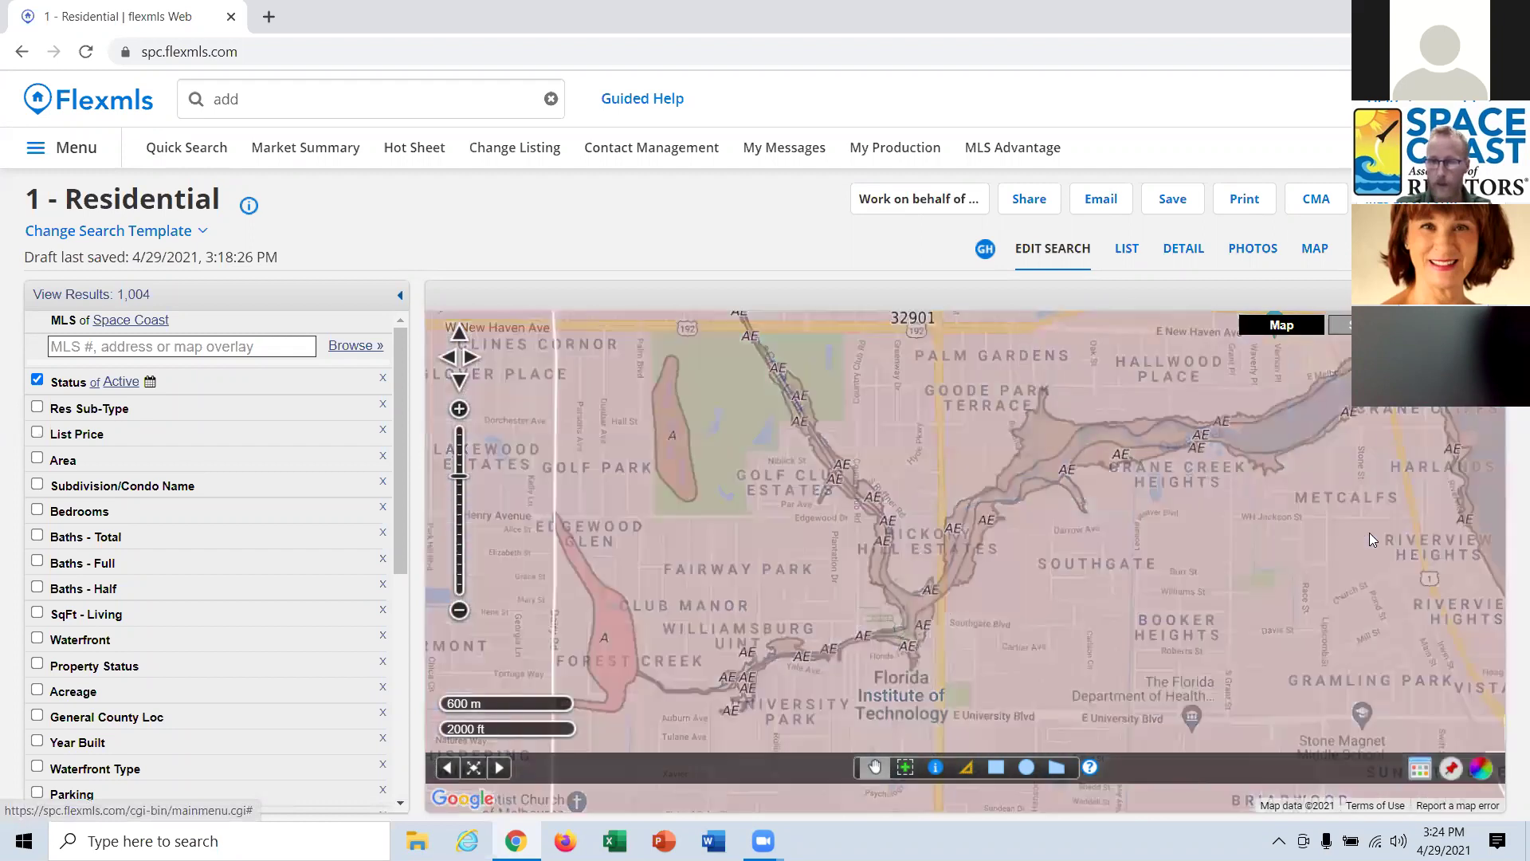
scroll(1317, 545, "down", 3)
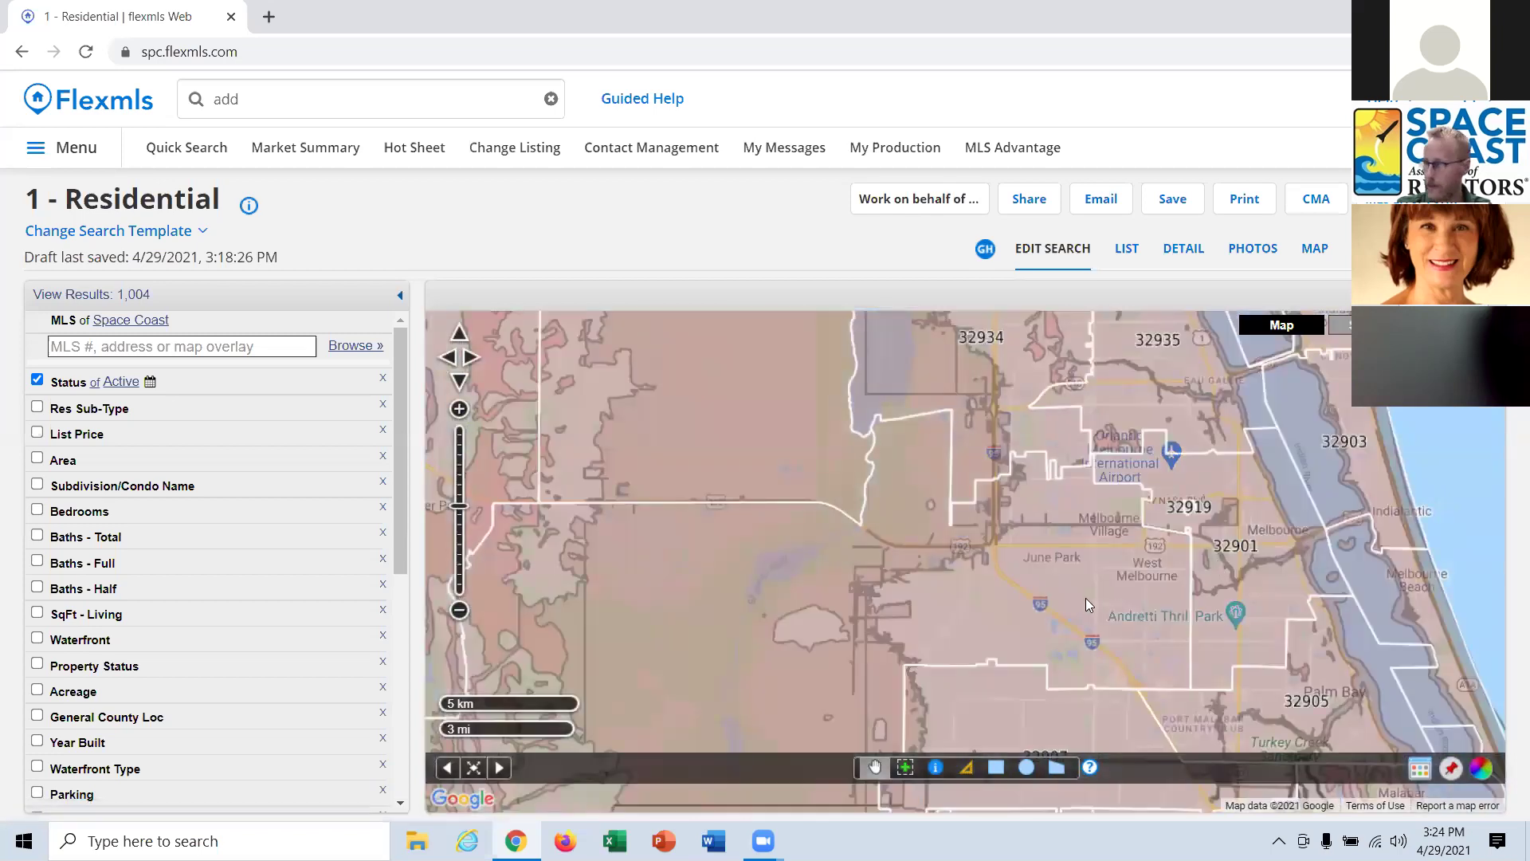
left_click_drag(1079, 601, 1039, 530)
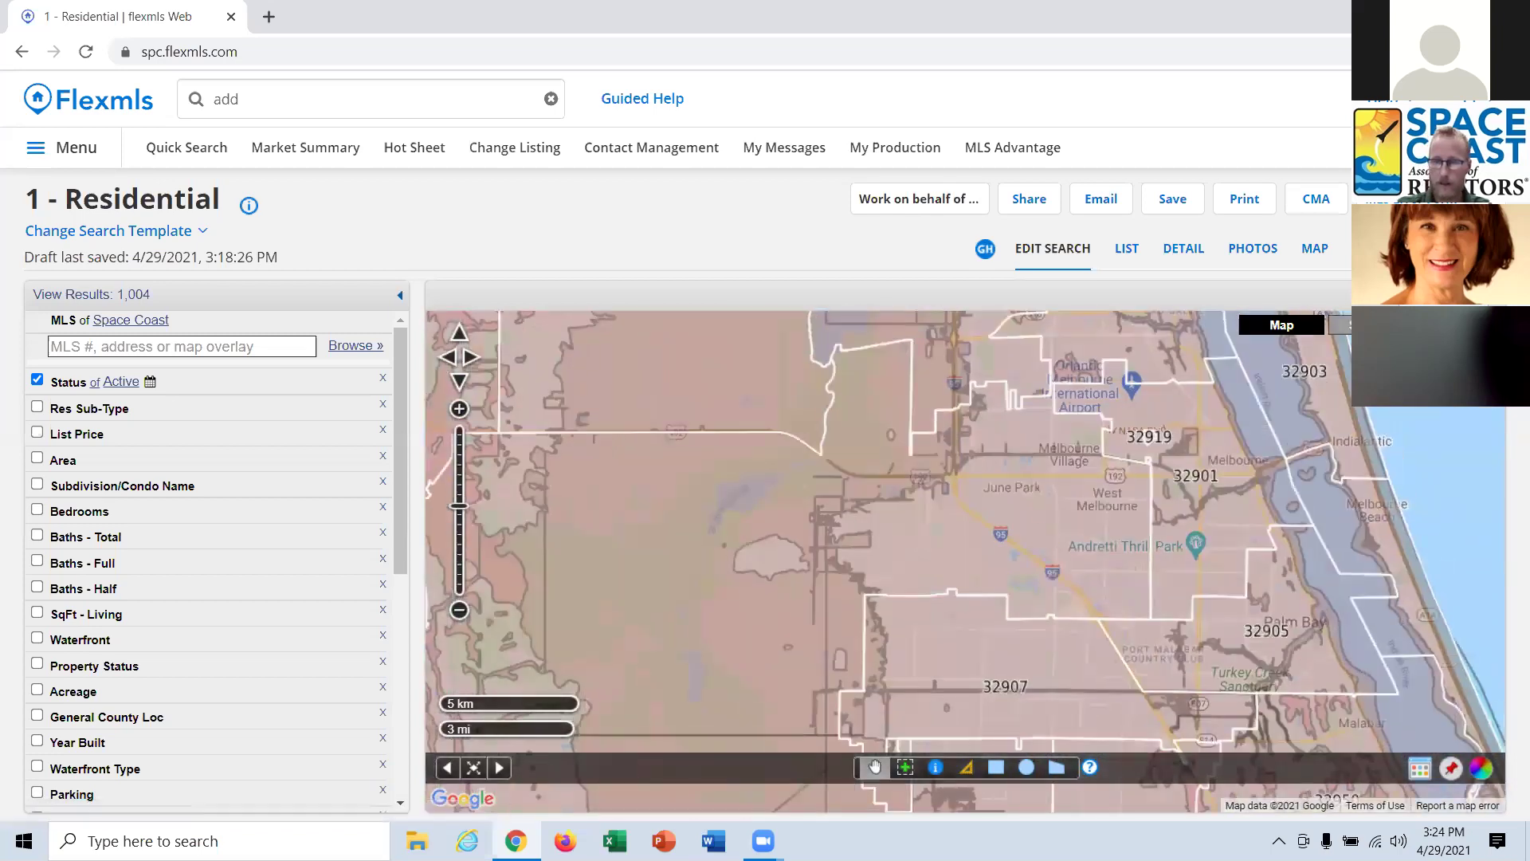
Turn off both the Zip Codes and Flood Zones overlays.
left_click(1347, 326)
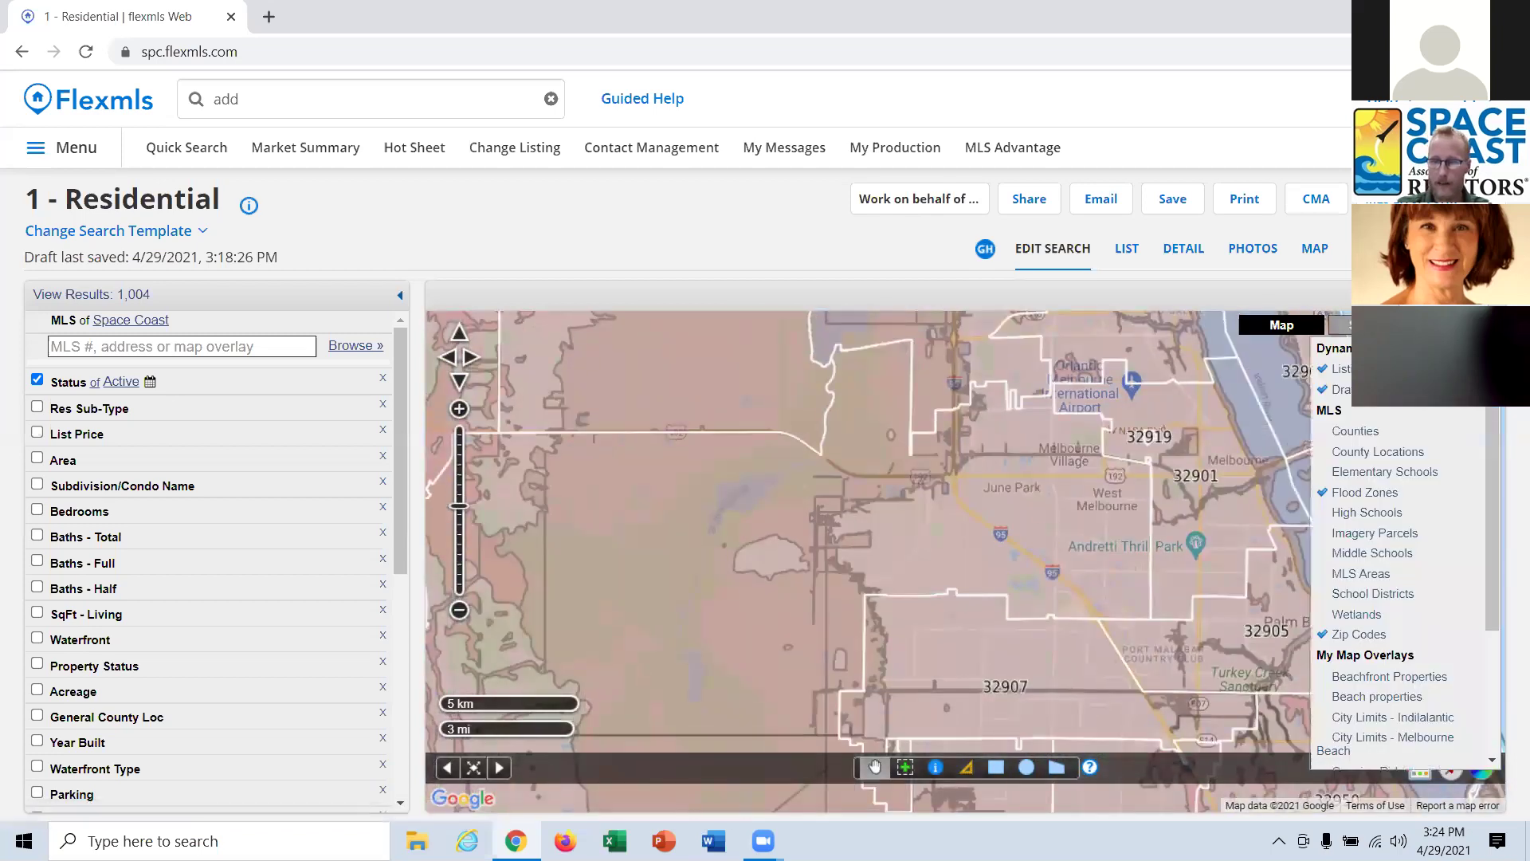
left_click(1369, 636)
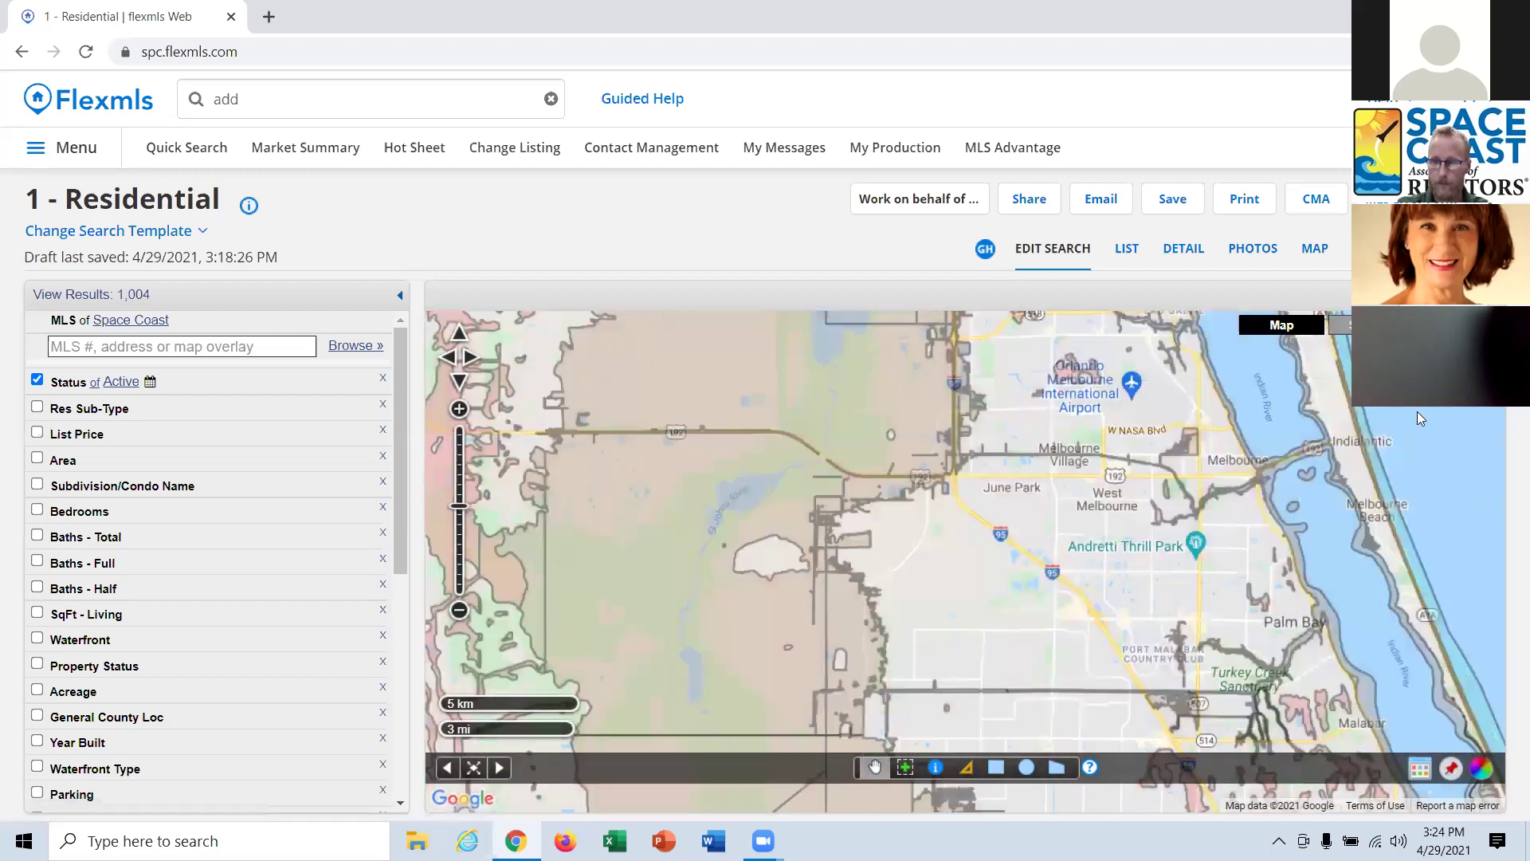
left_click(1347, 325)
left_click(1359, 493)
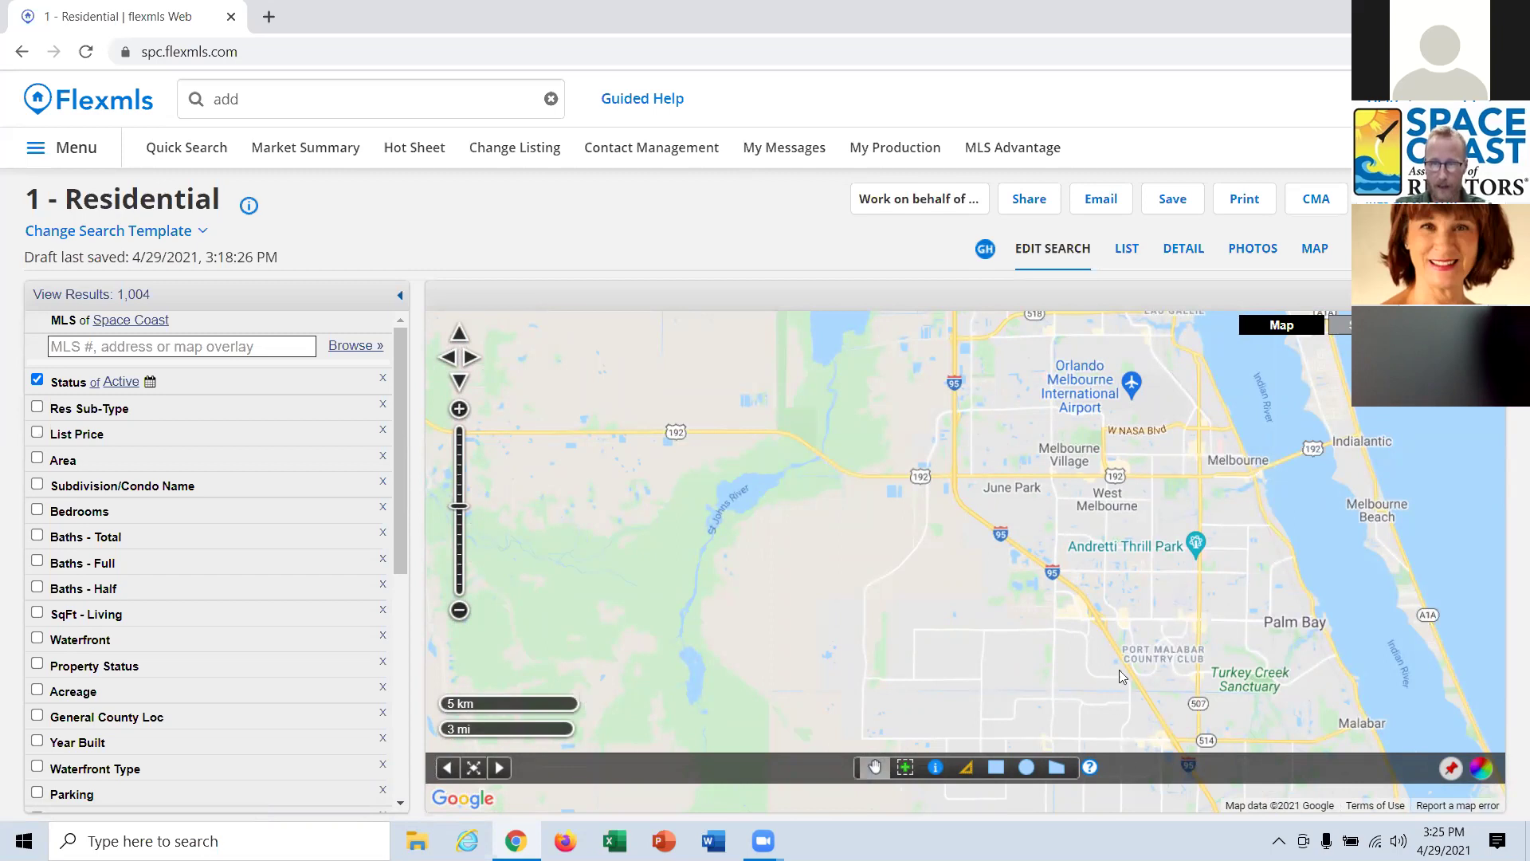
Draw a polygon from north of Valentine Estates to Palm Bay Point along the Indian River.
scroll(1133, 649, "up", 2)
left_click_drag(1136, 430, 781, 550)
left_click_drag(1238, 619, 1022, 568)
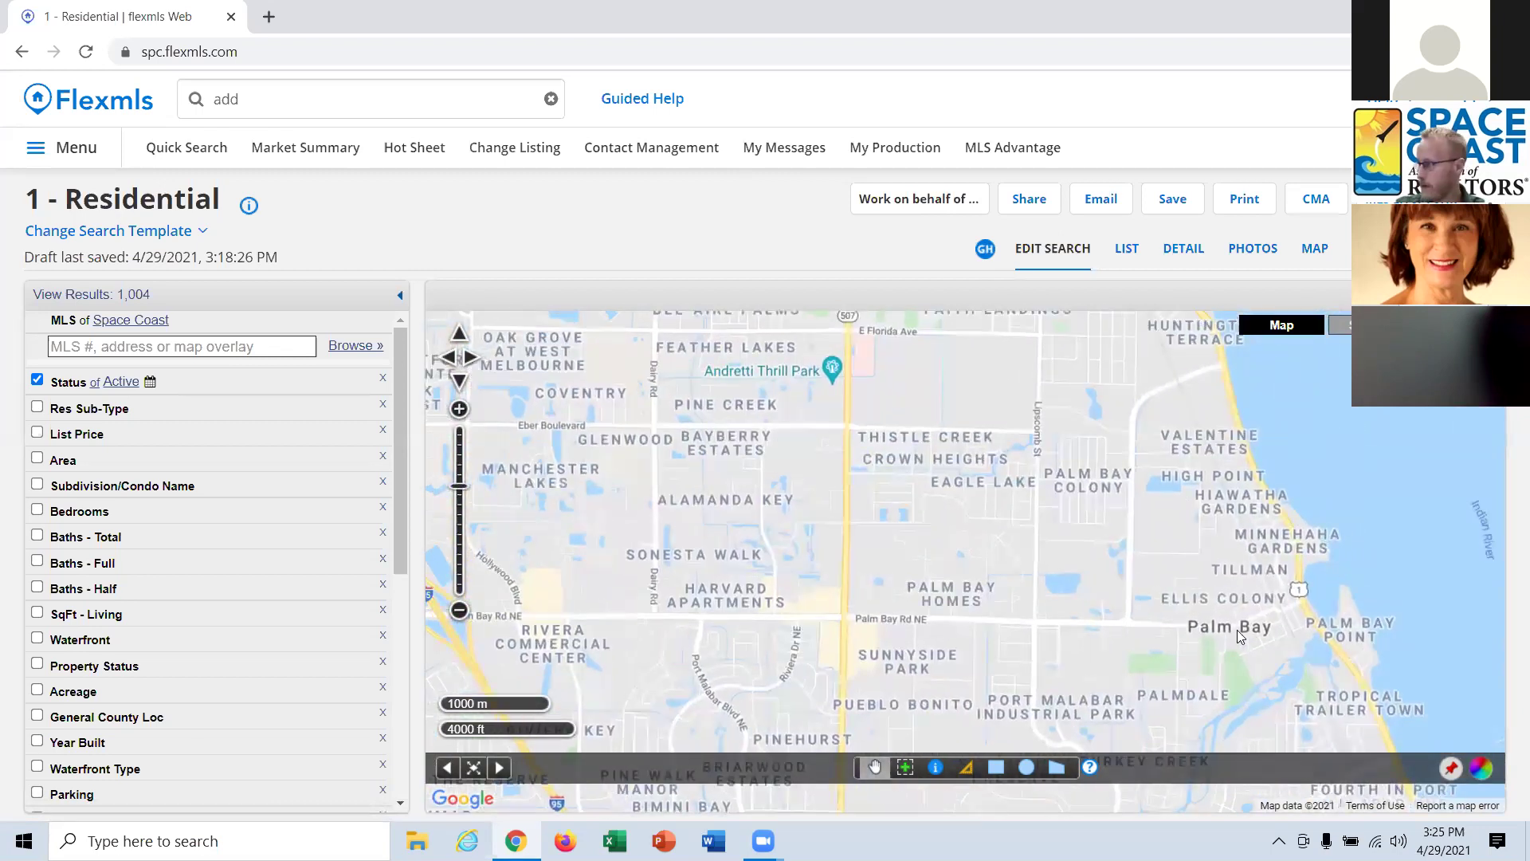
left_click(1065, 768)
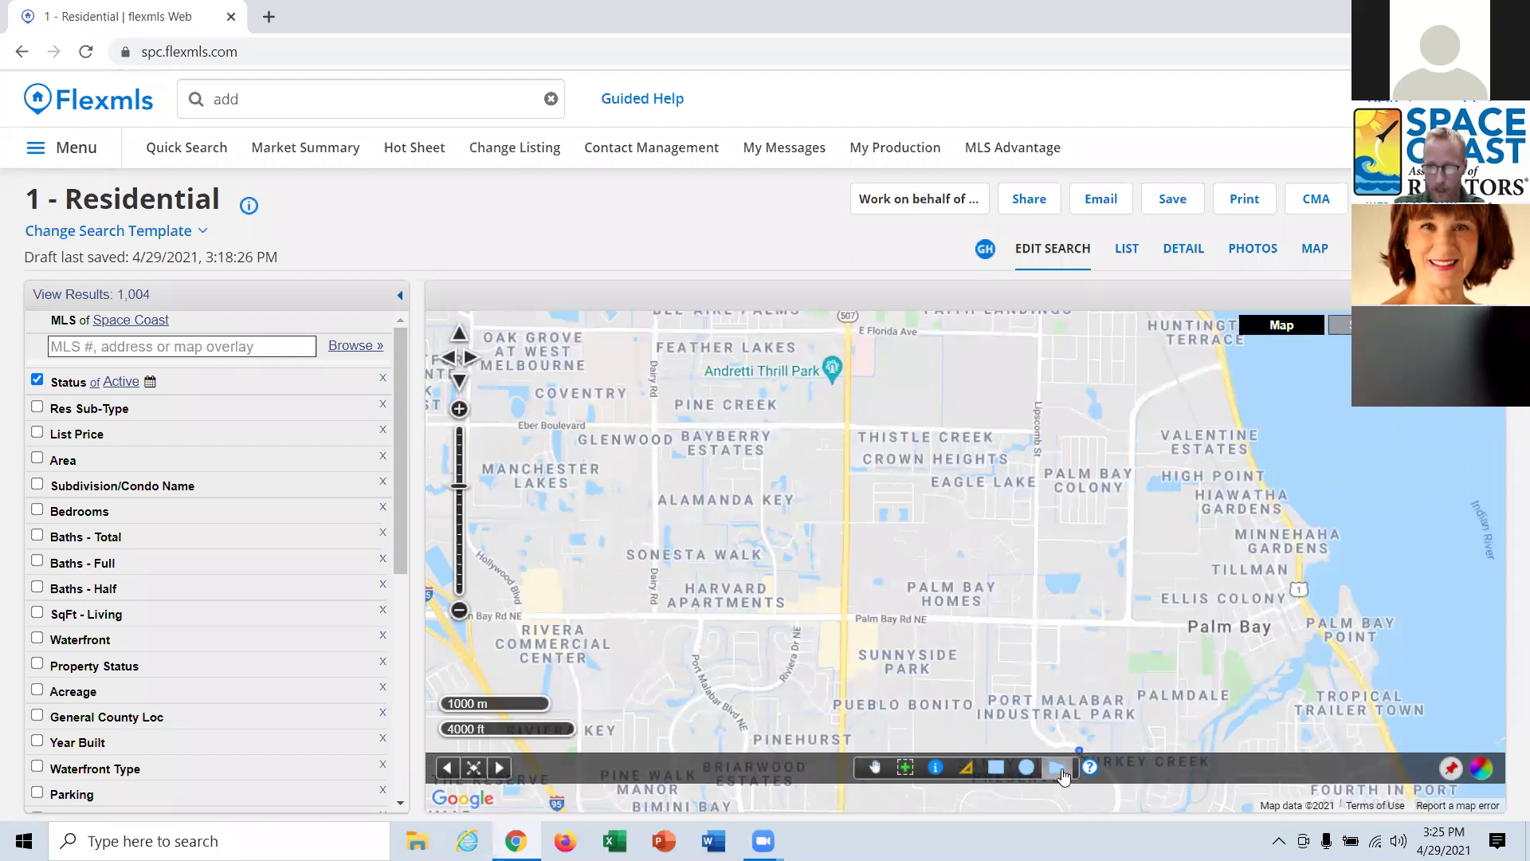
left_click(1226, 364)
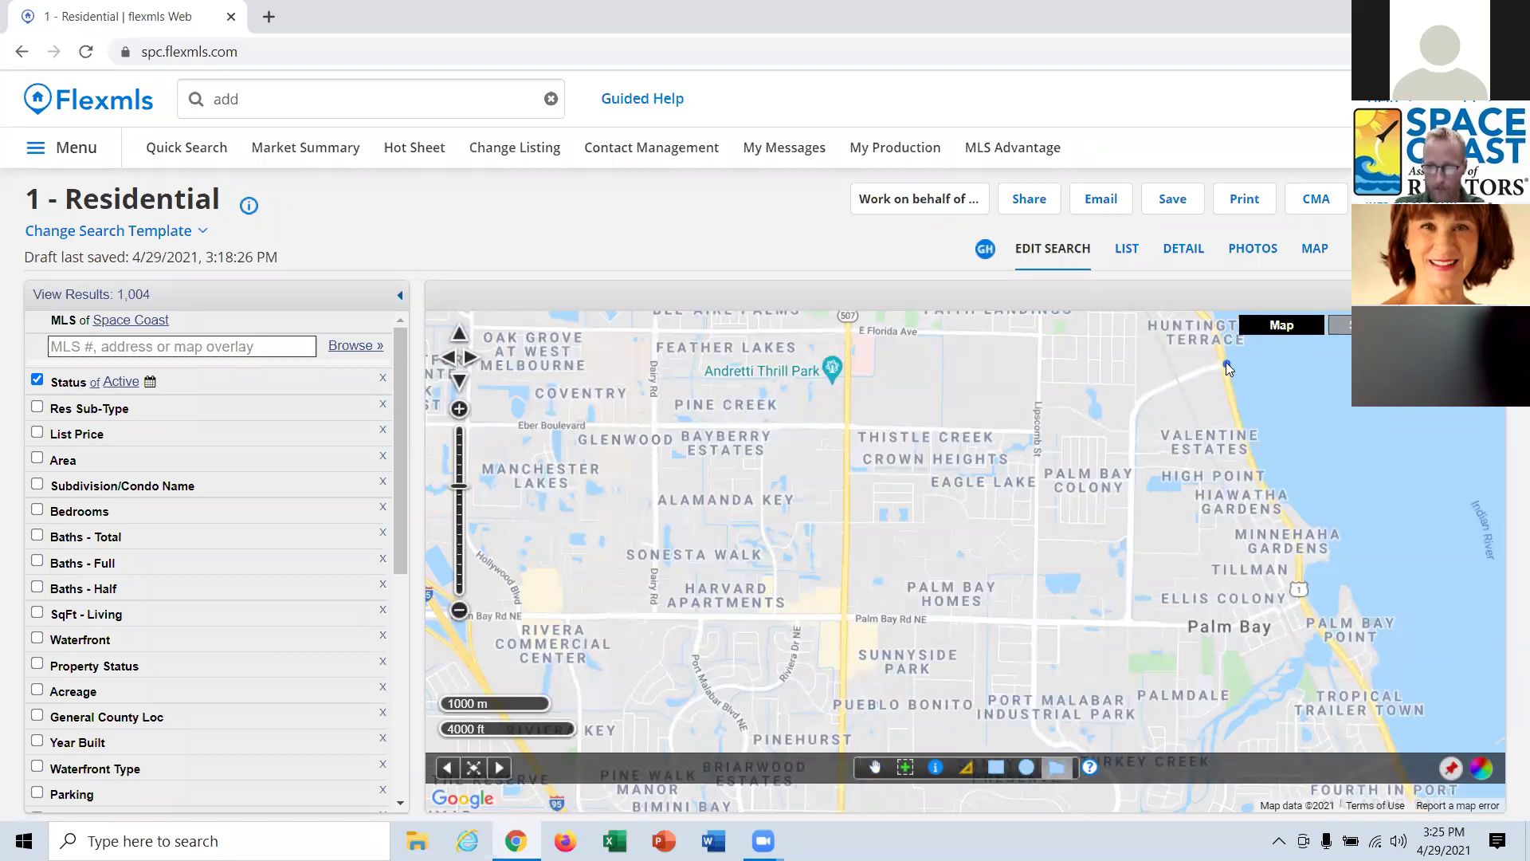
left_click(1254, 471)
left_click(1351, 542)
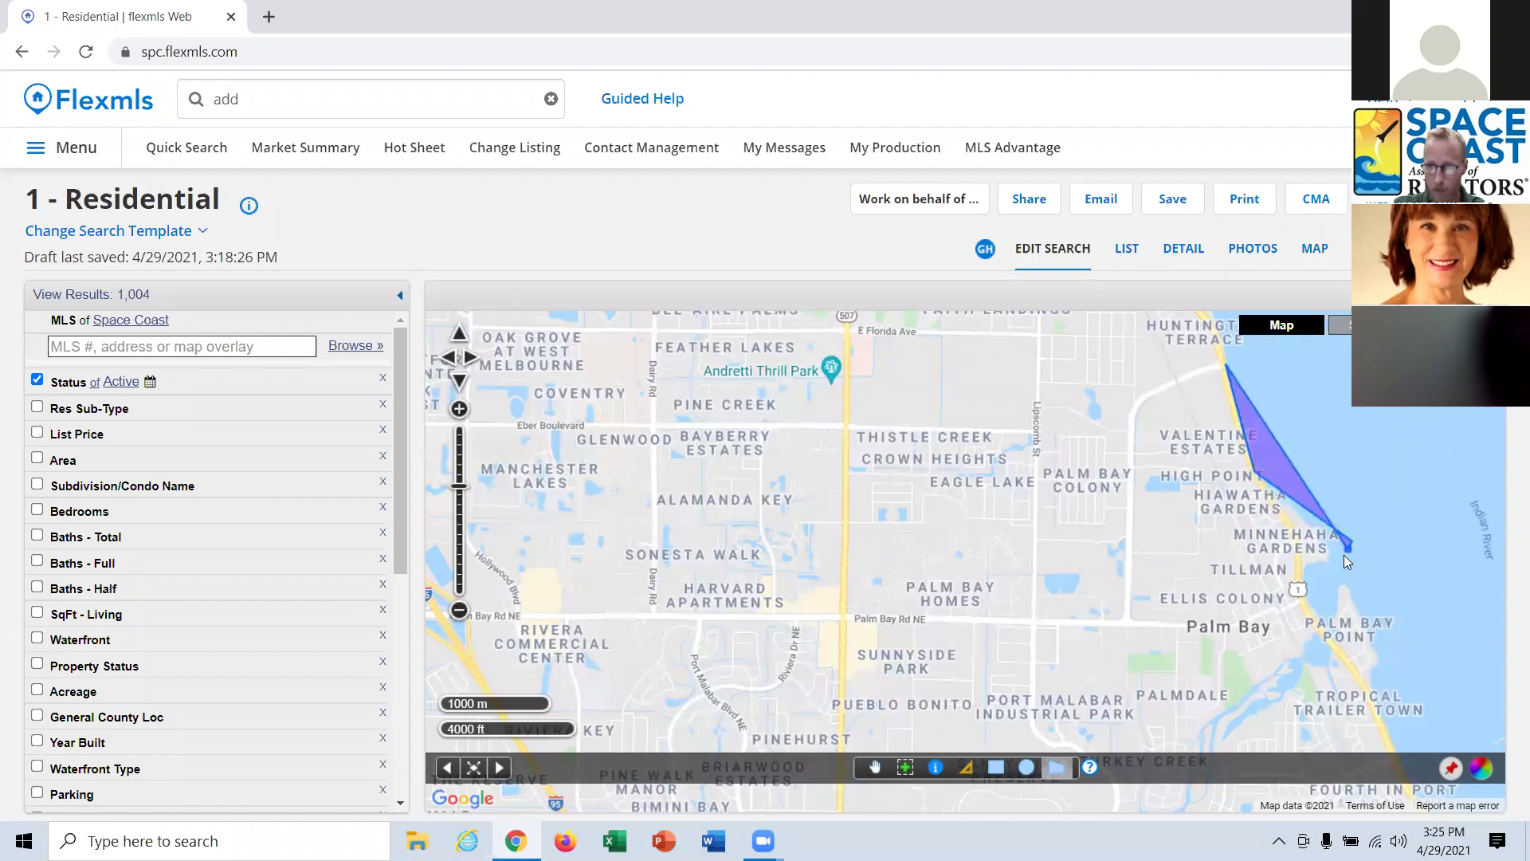
left_click(1315, 595)
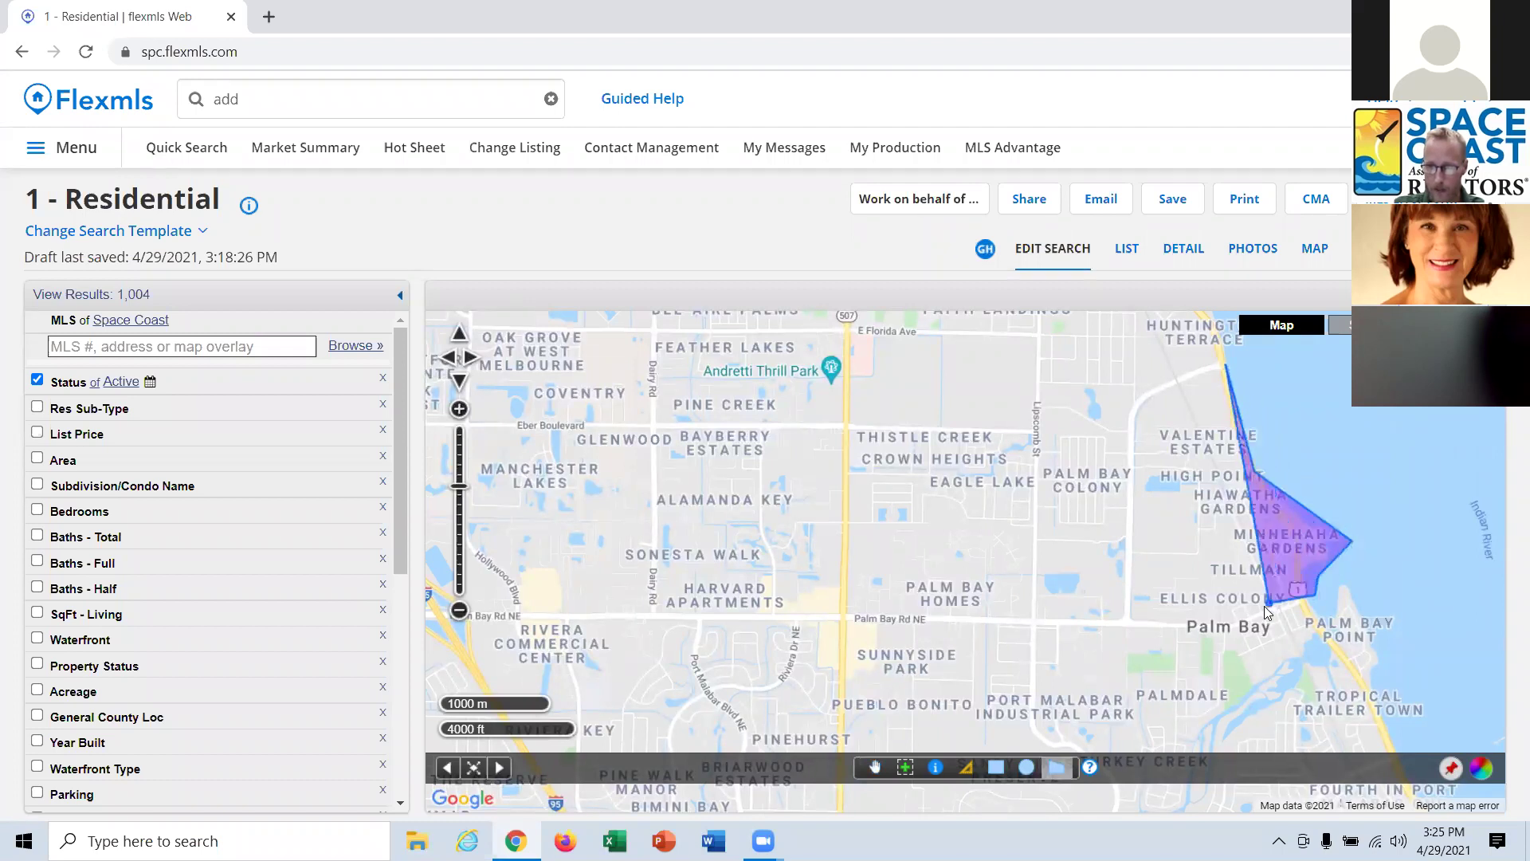
left_click(1127, 621)
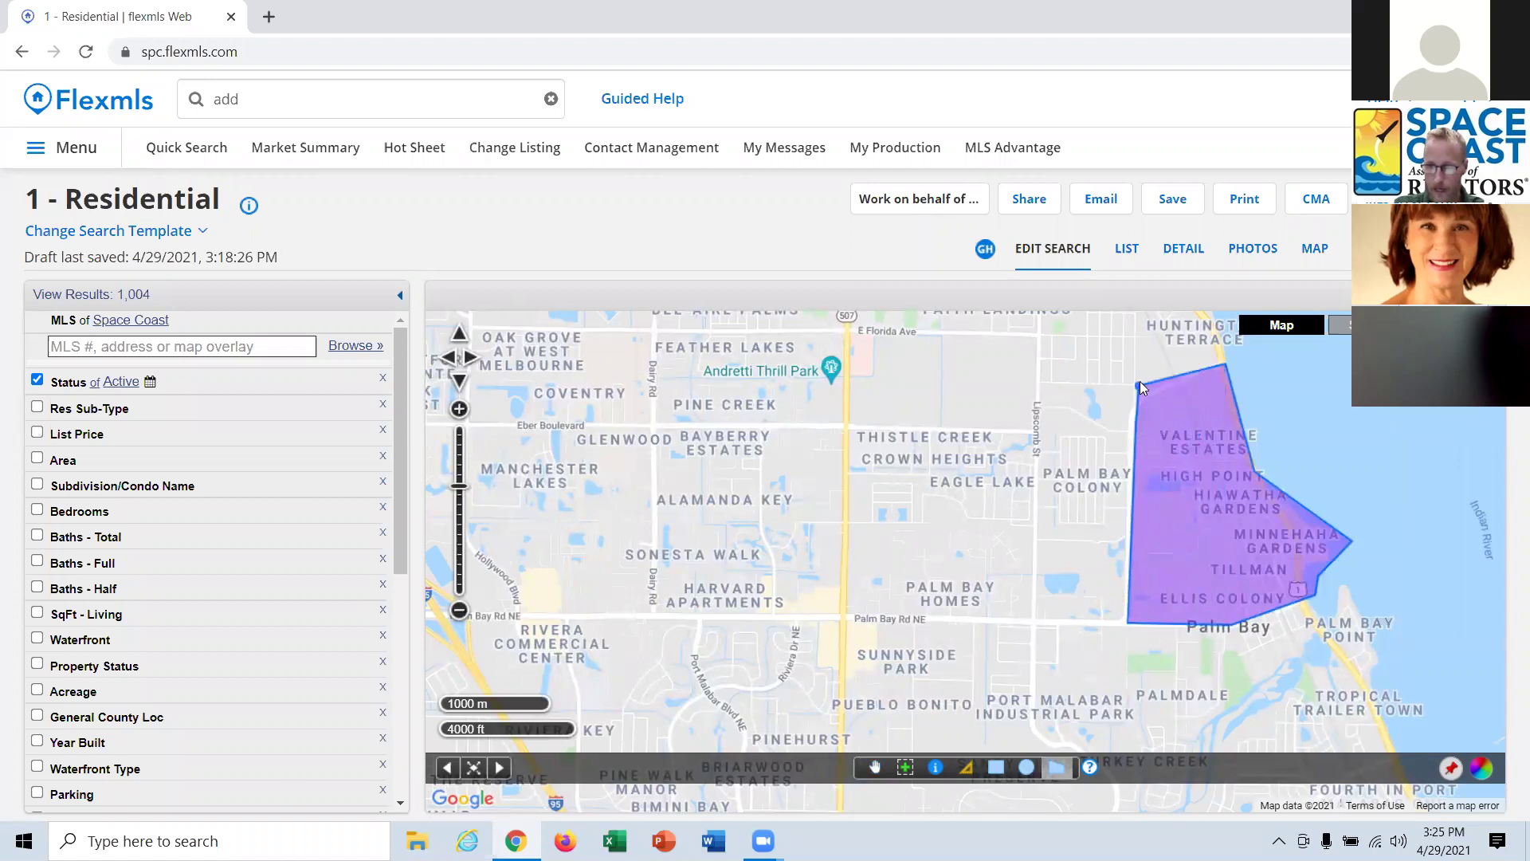
double_click(1184, 377)
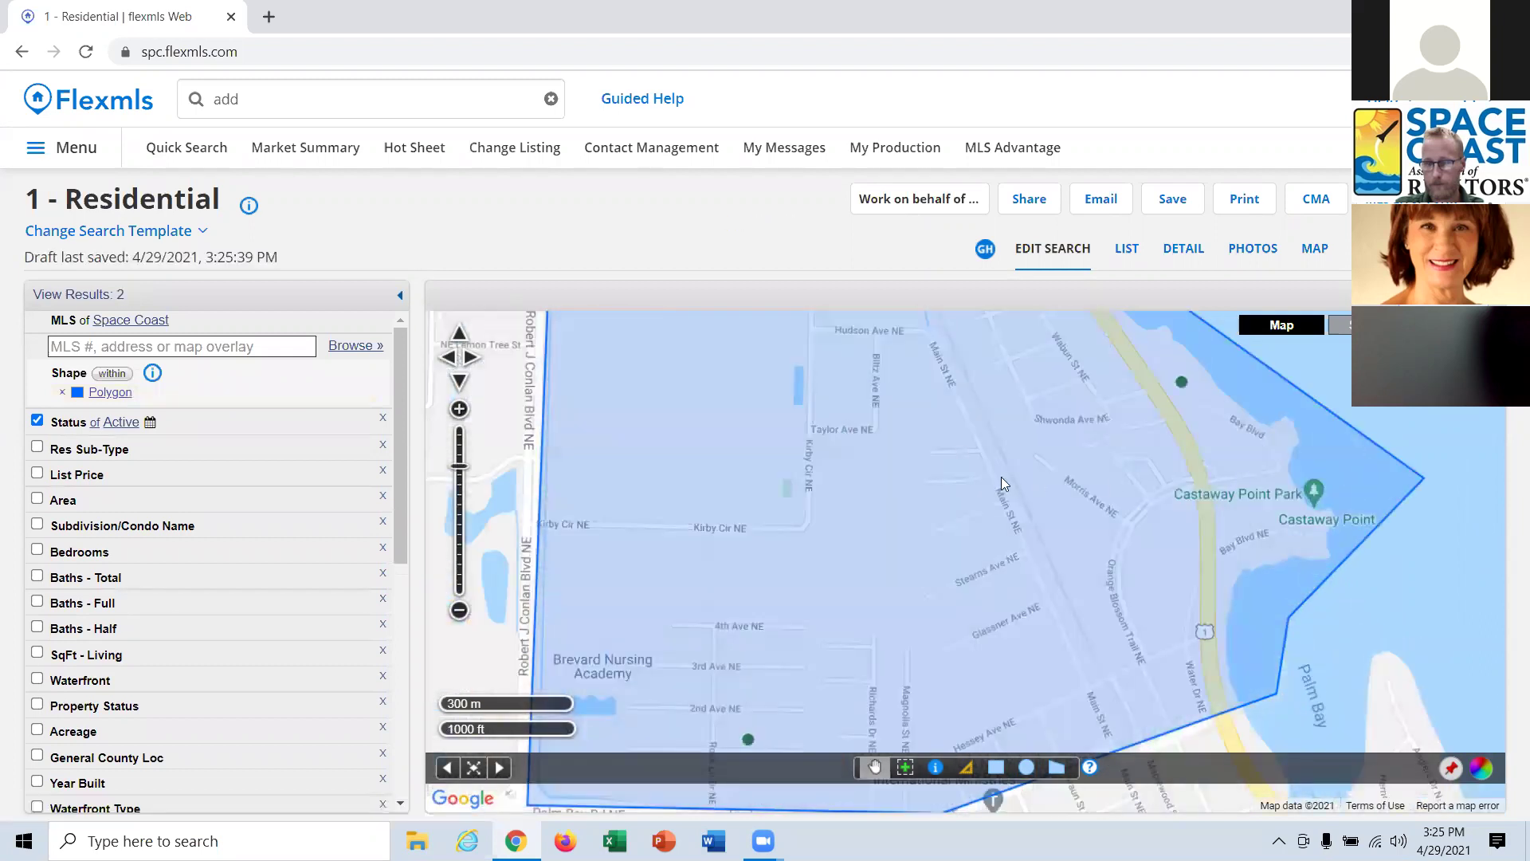
scroll(945, 486, "down", 1)
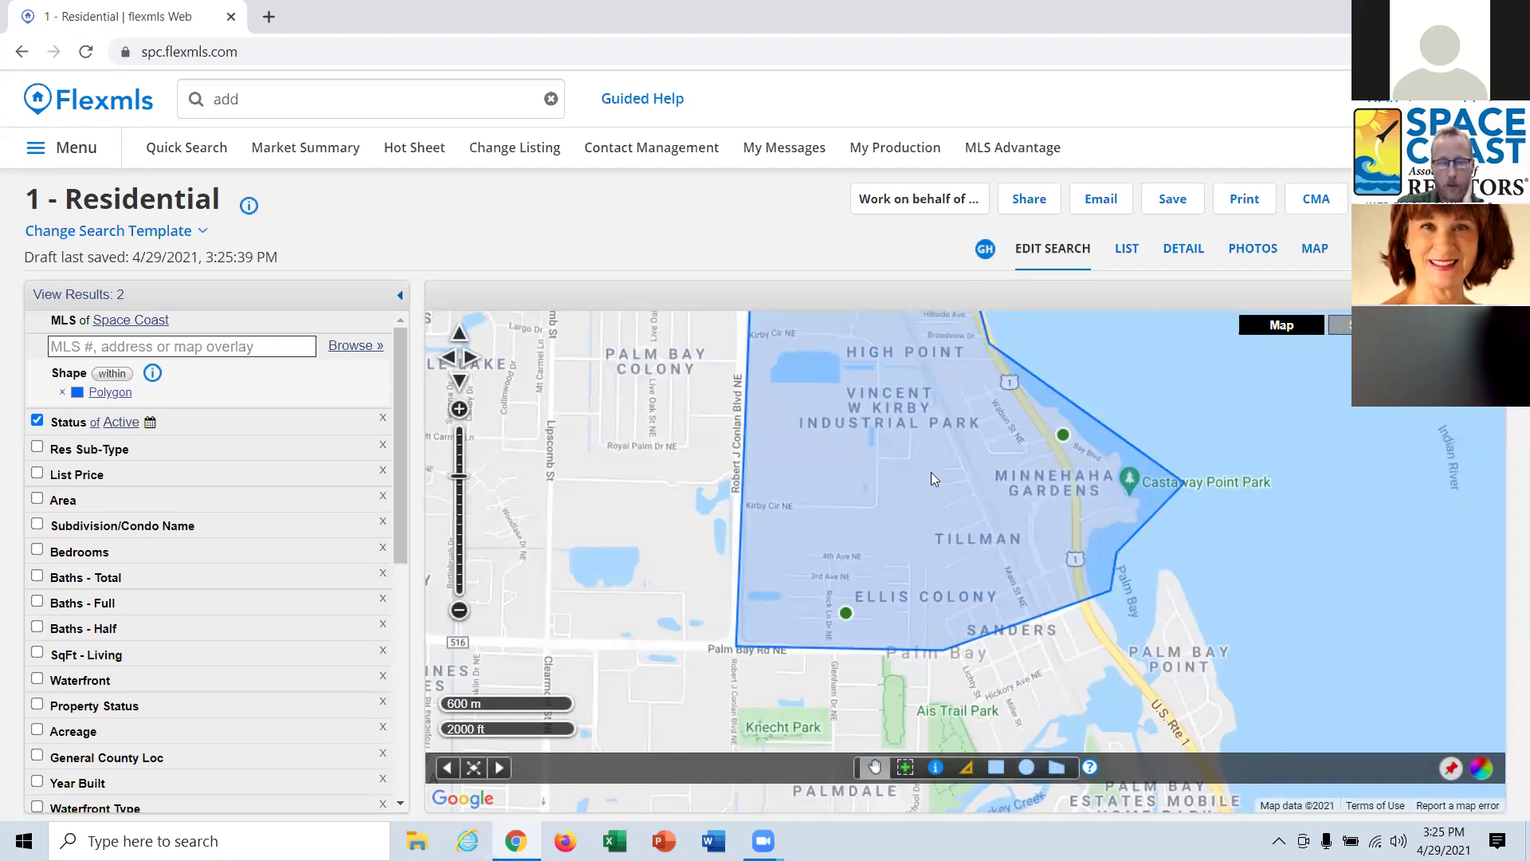
Rename the drawn polygon to 'The Palm Bay East'.
left_click(110, 392)
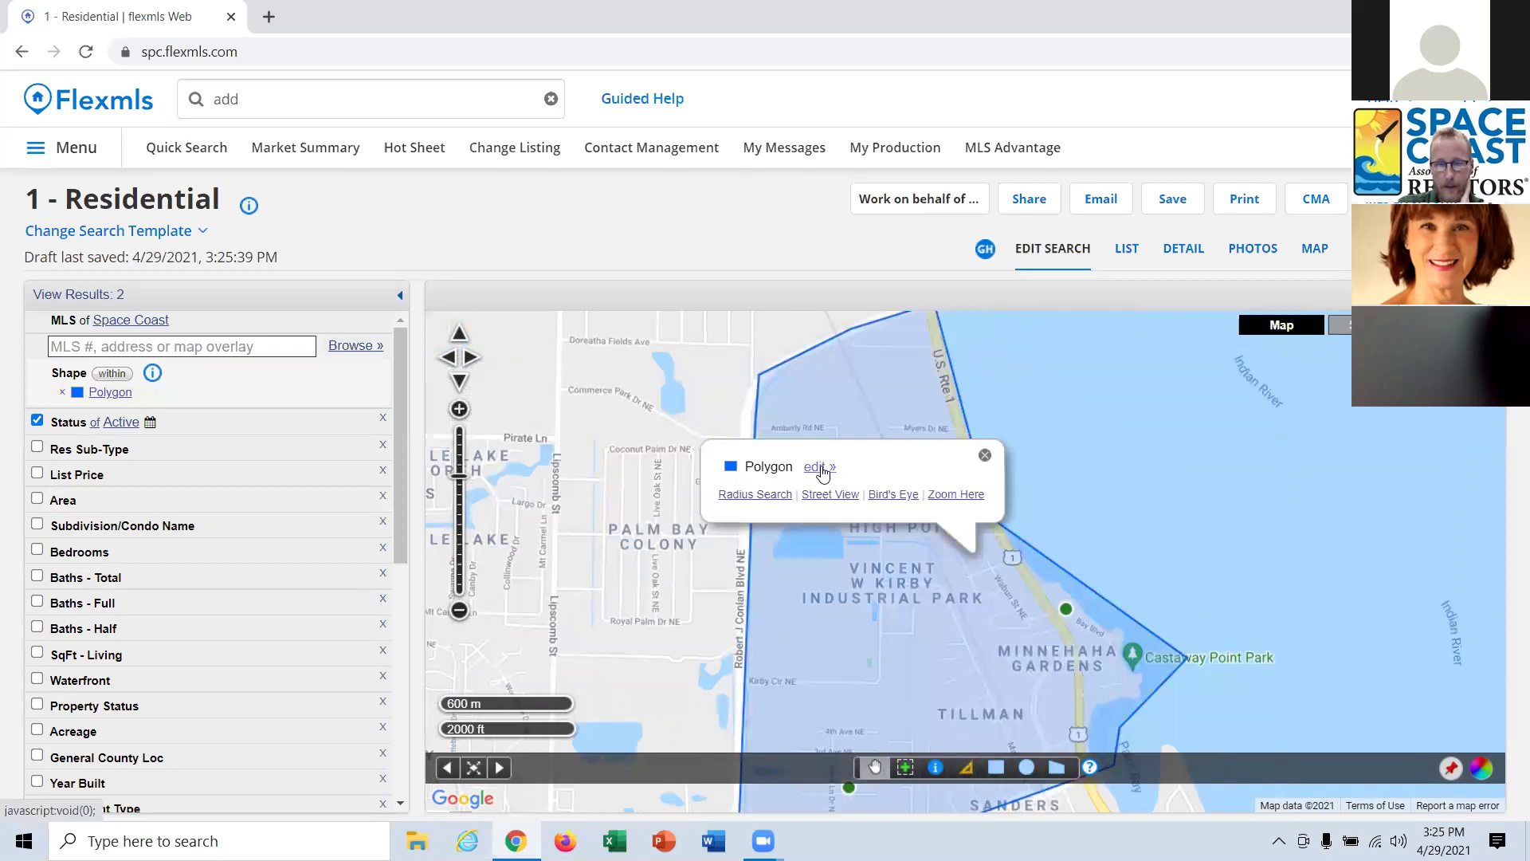
left_click(820, 467)
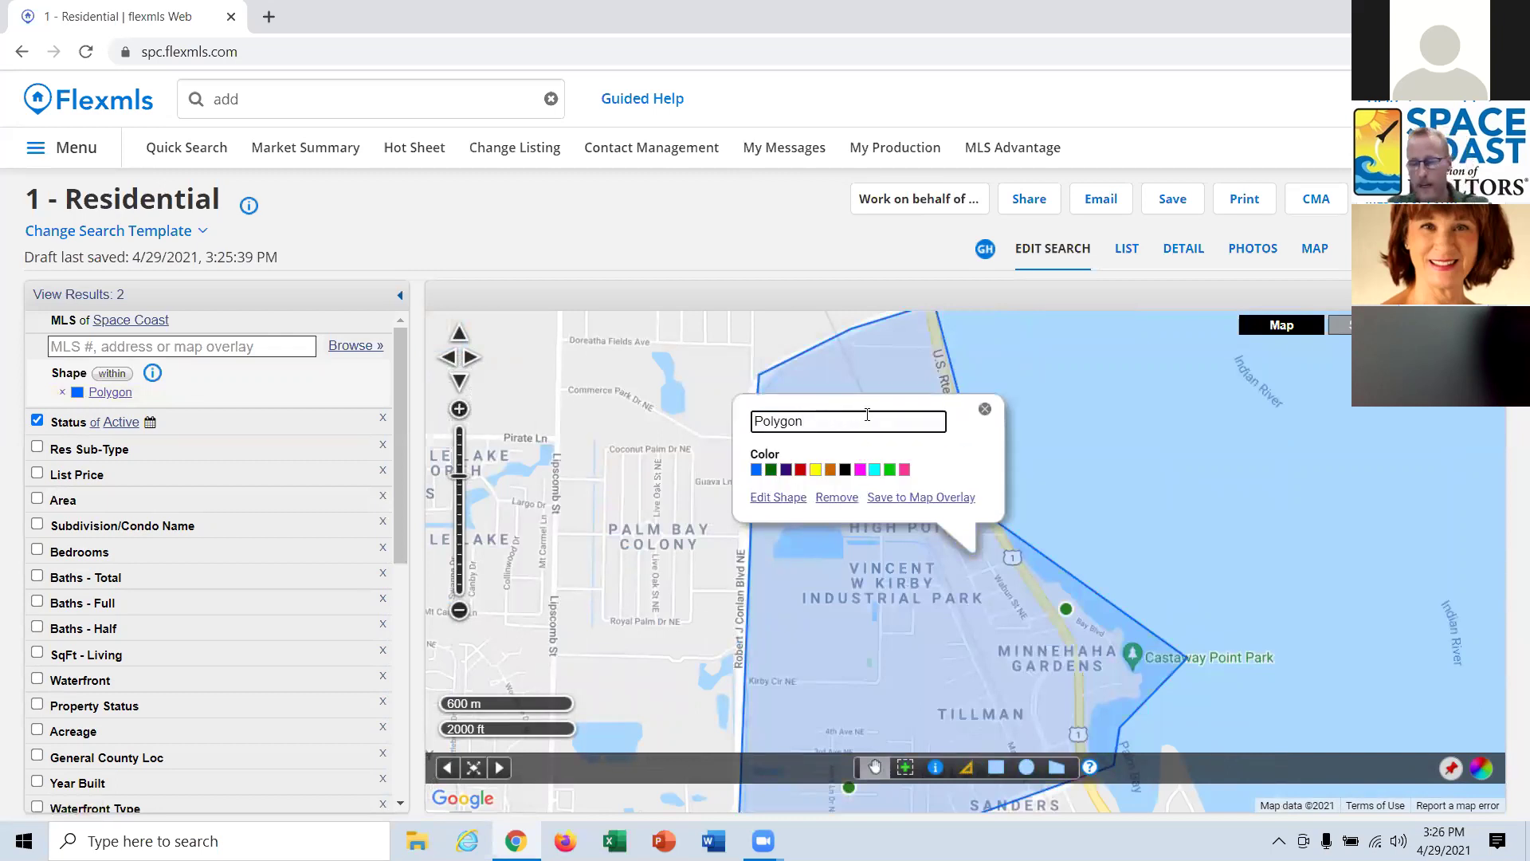
key("BackSpace")
key("BackSpace")
key("BackSpace")
key("BackSpace")
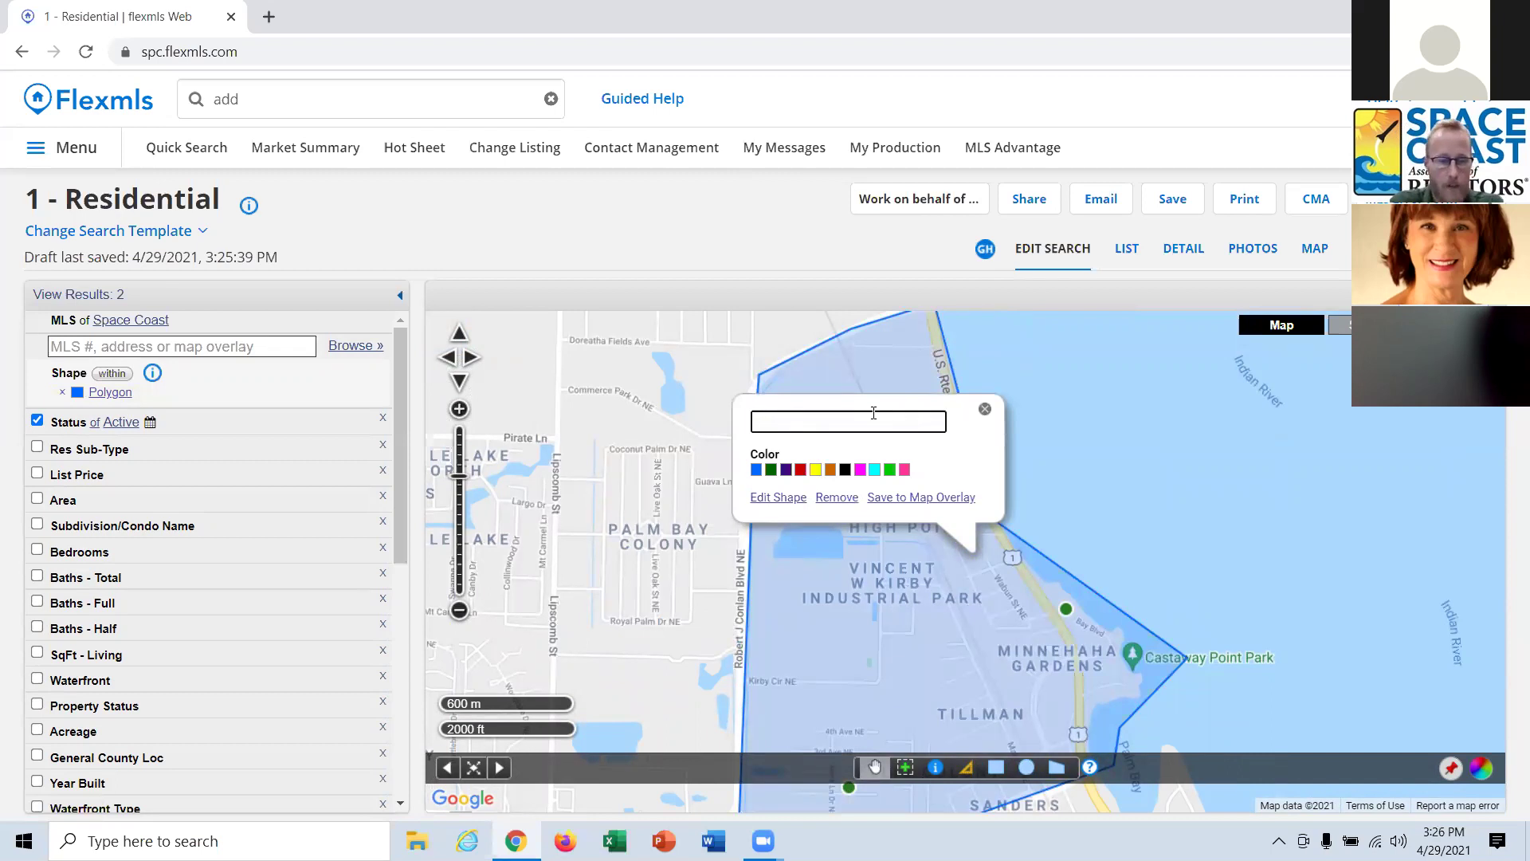
type("The Palm")
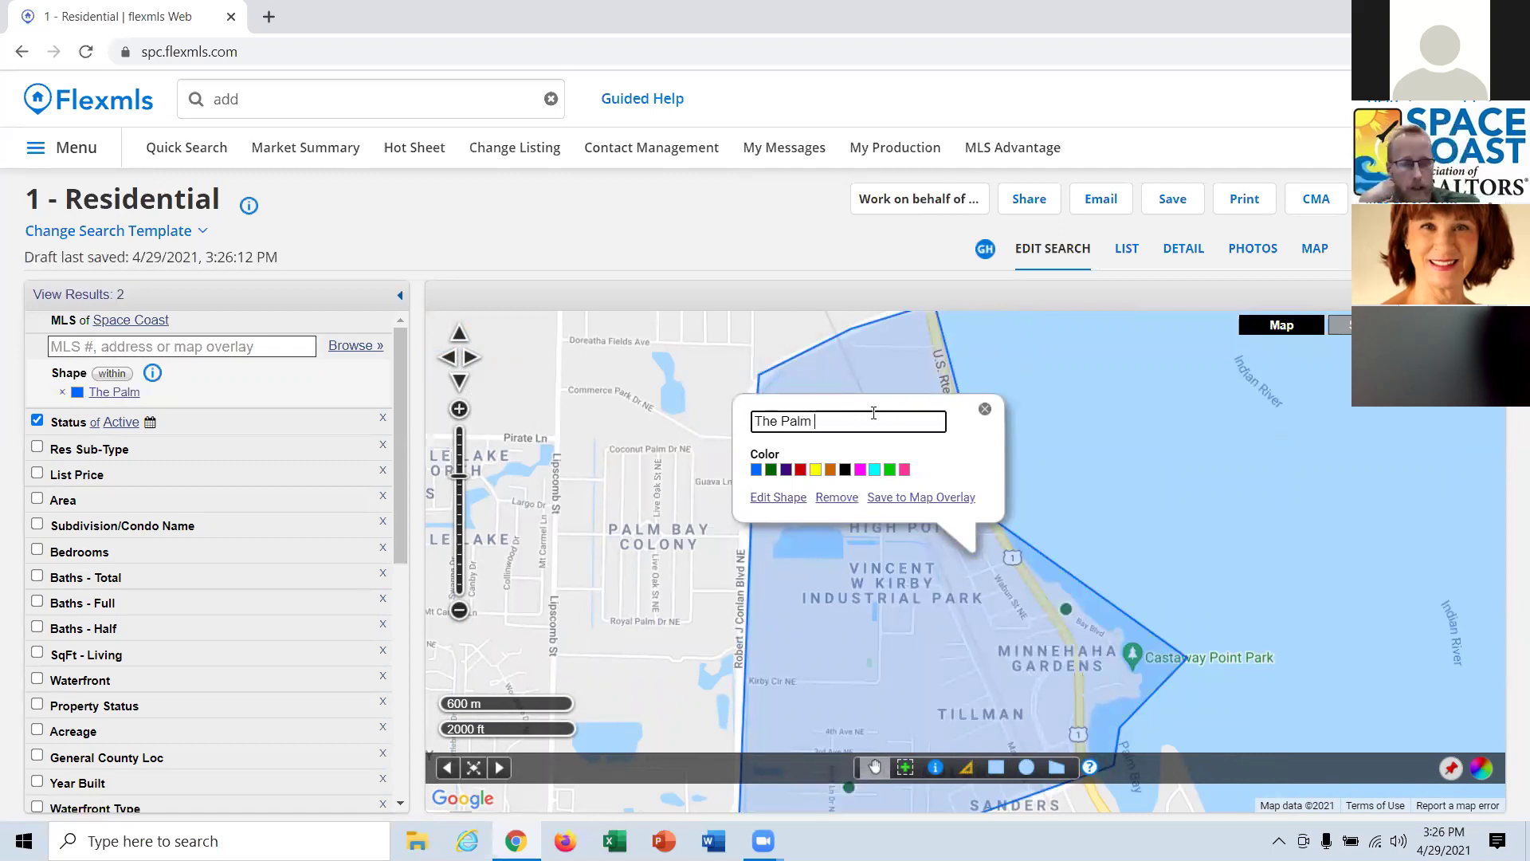
type(" B")
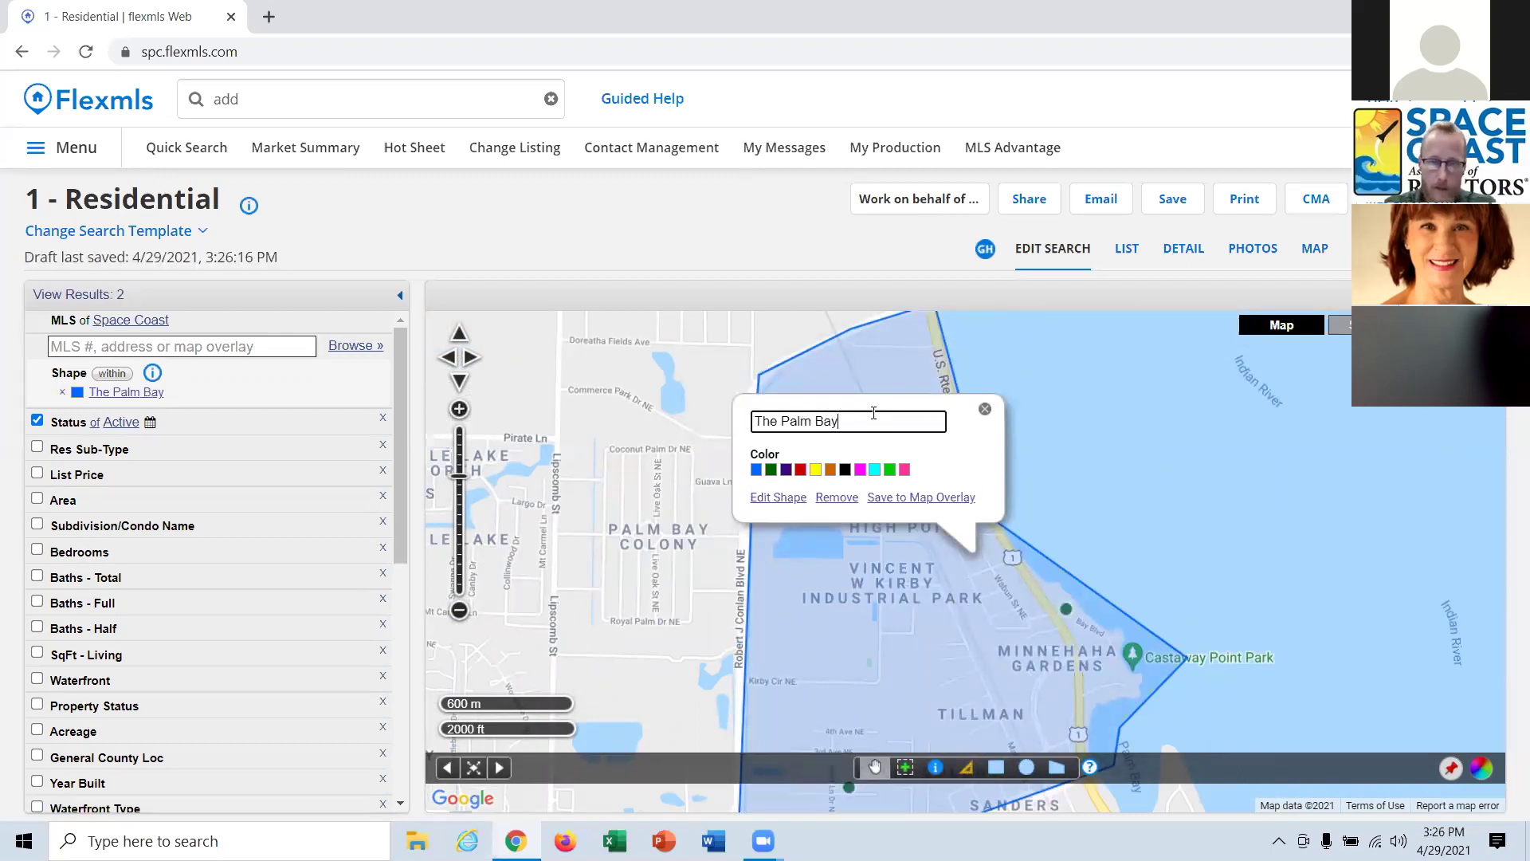
type("ay")
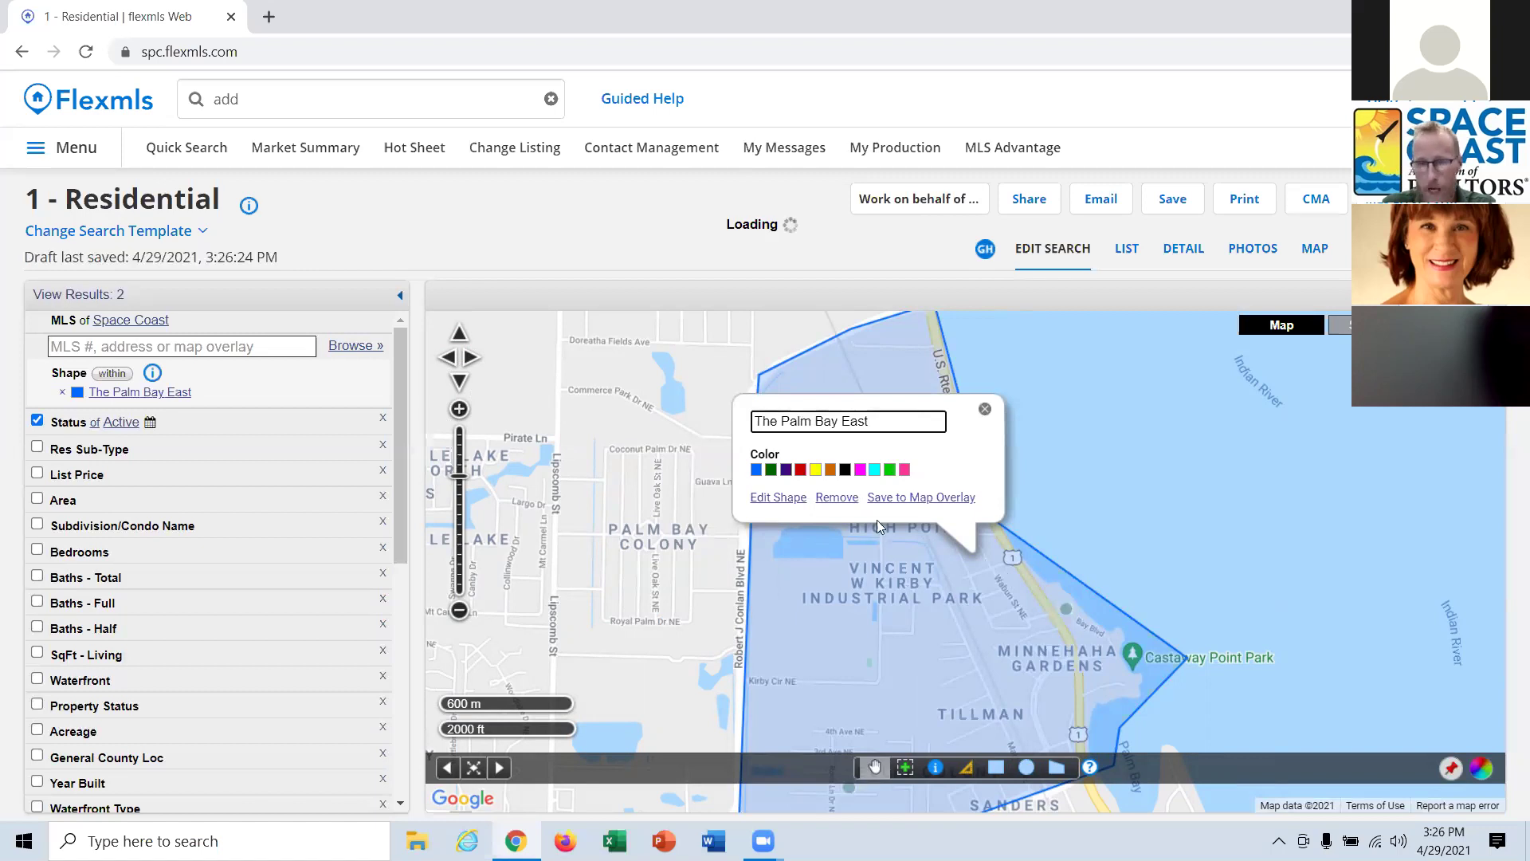
Save the polygon into the existing Hot Spots map overlay.
left_click(929, 498)
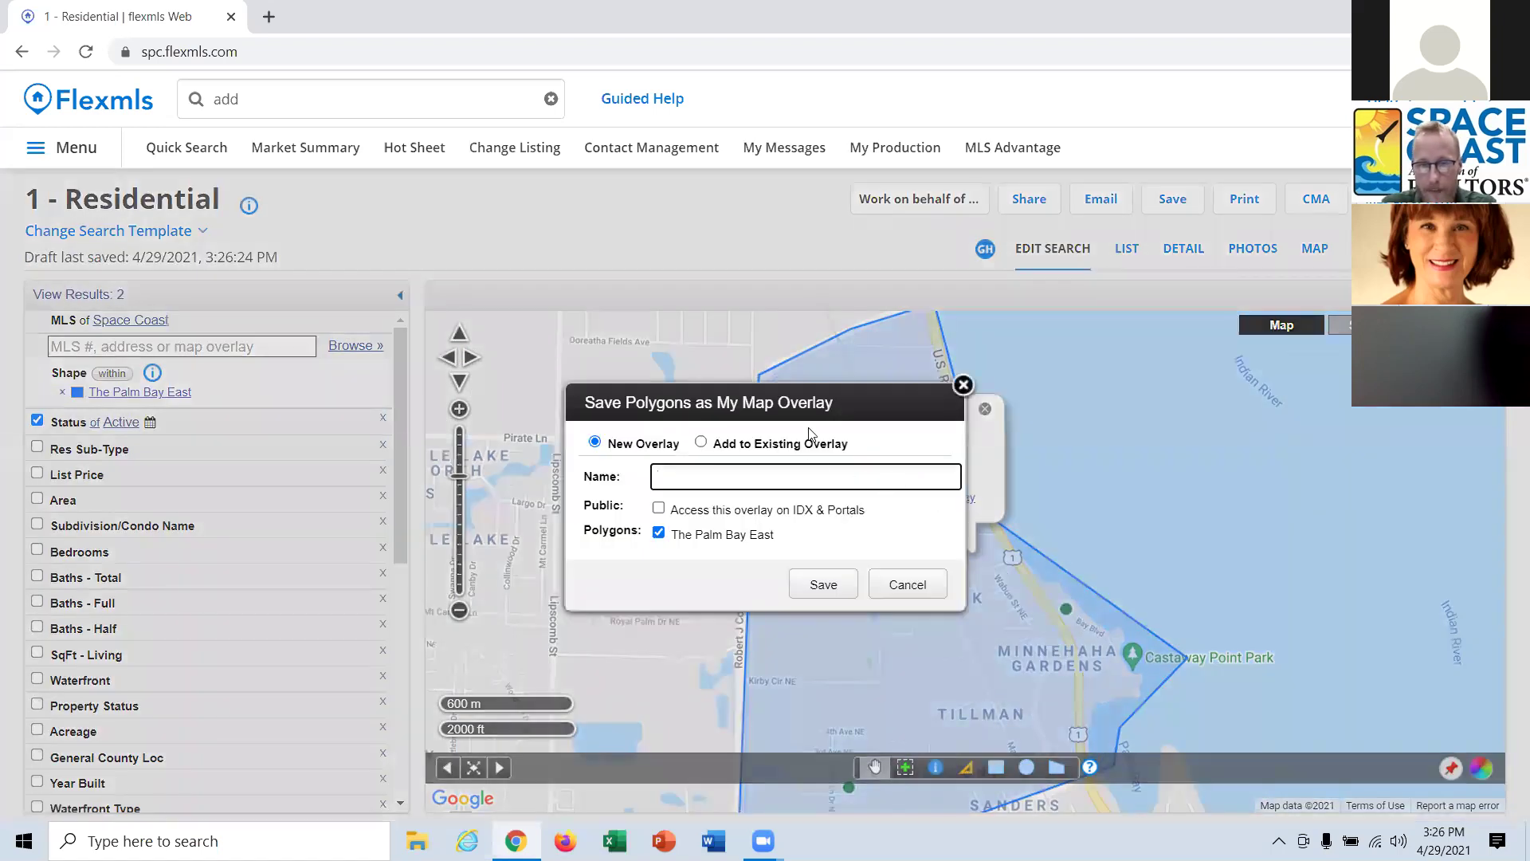
left_click(800, 448)
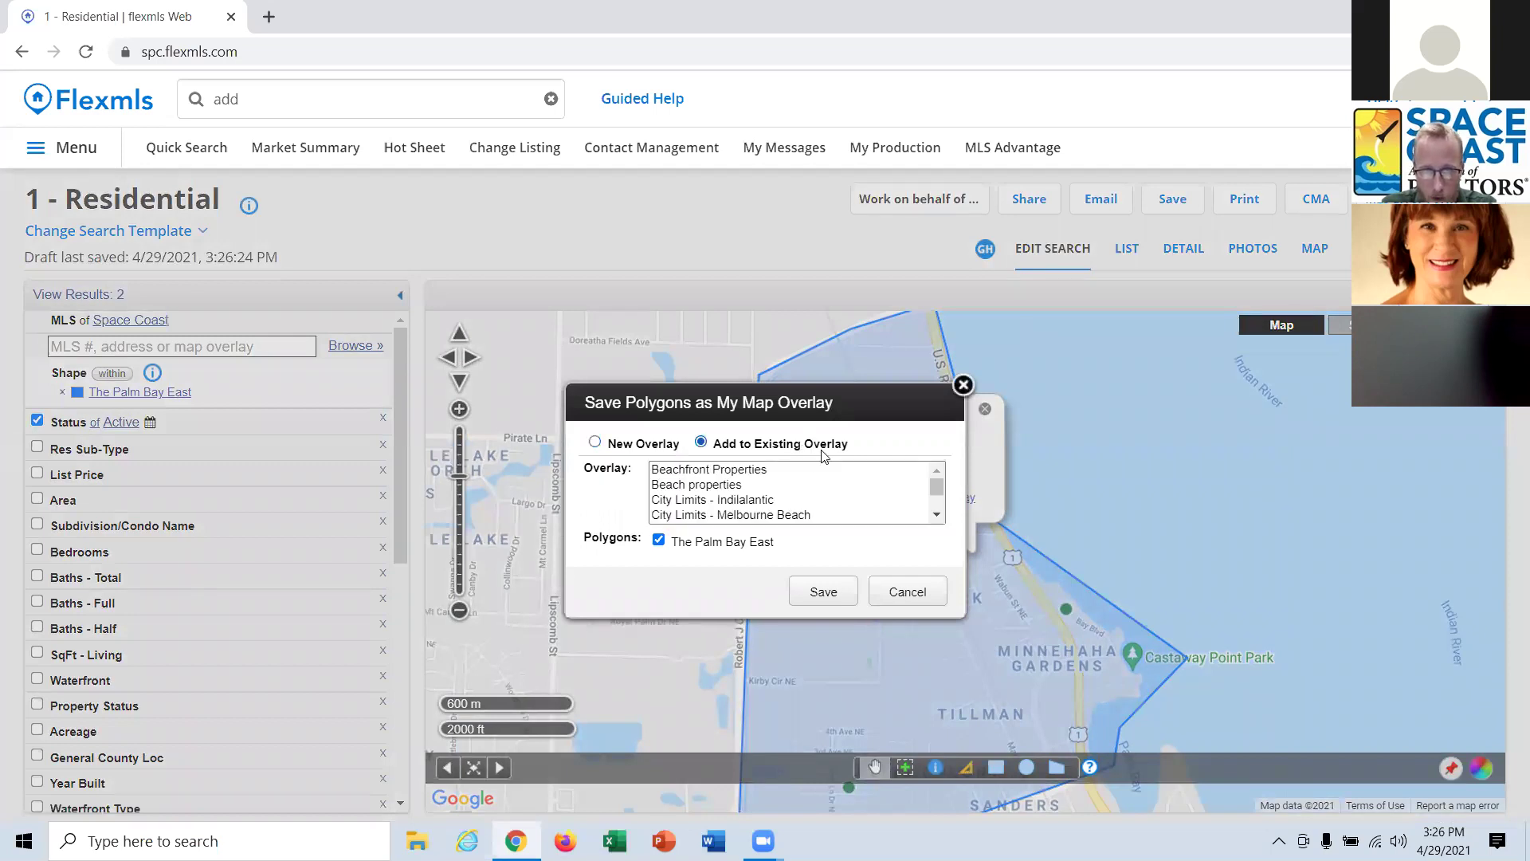
scroll(939, 502, "down", 3)
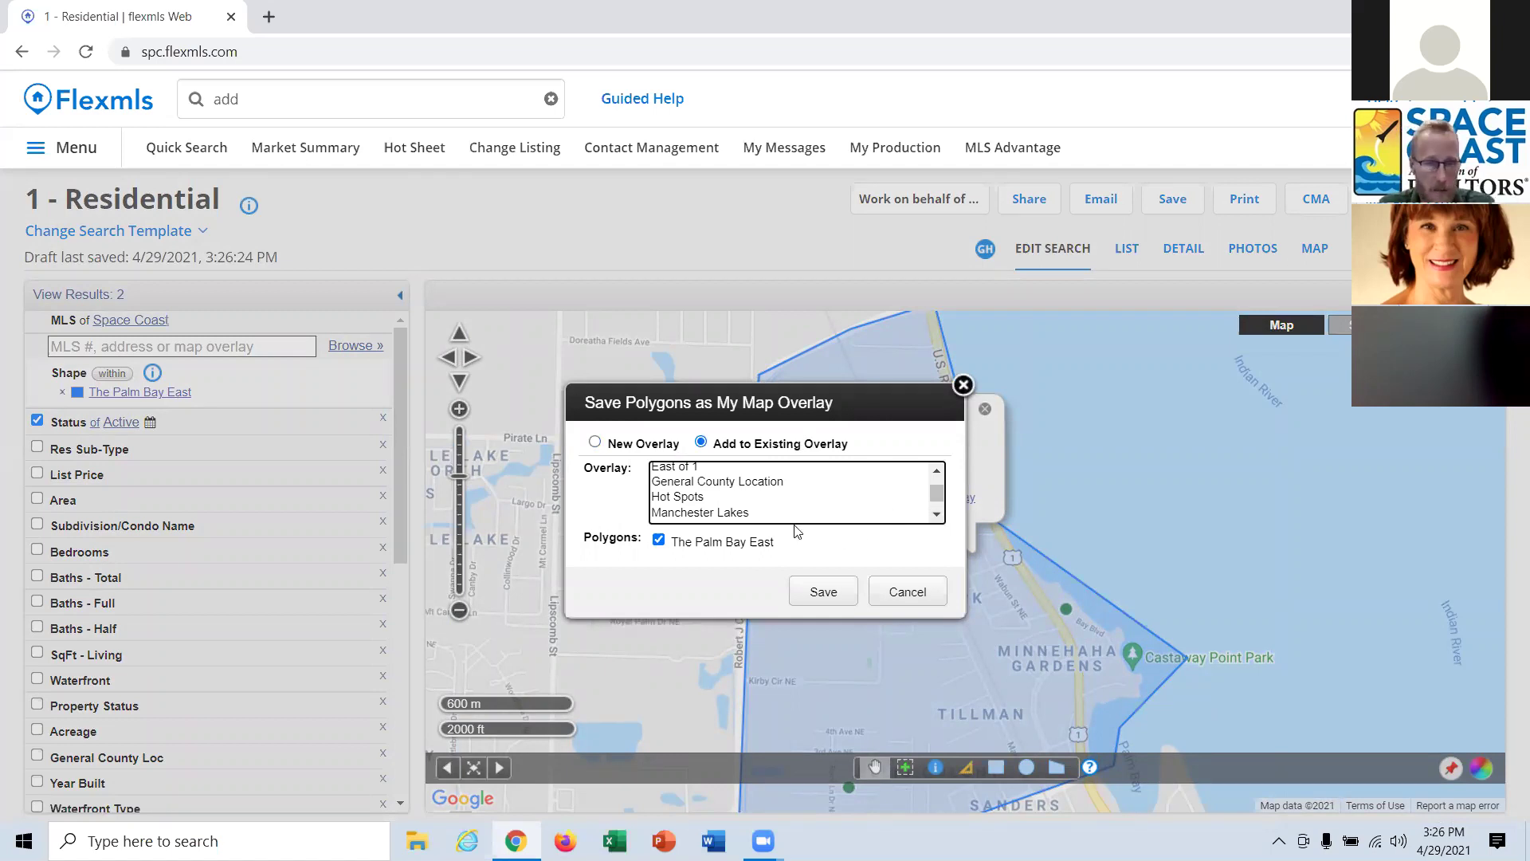
left_click(702, 498)
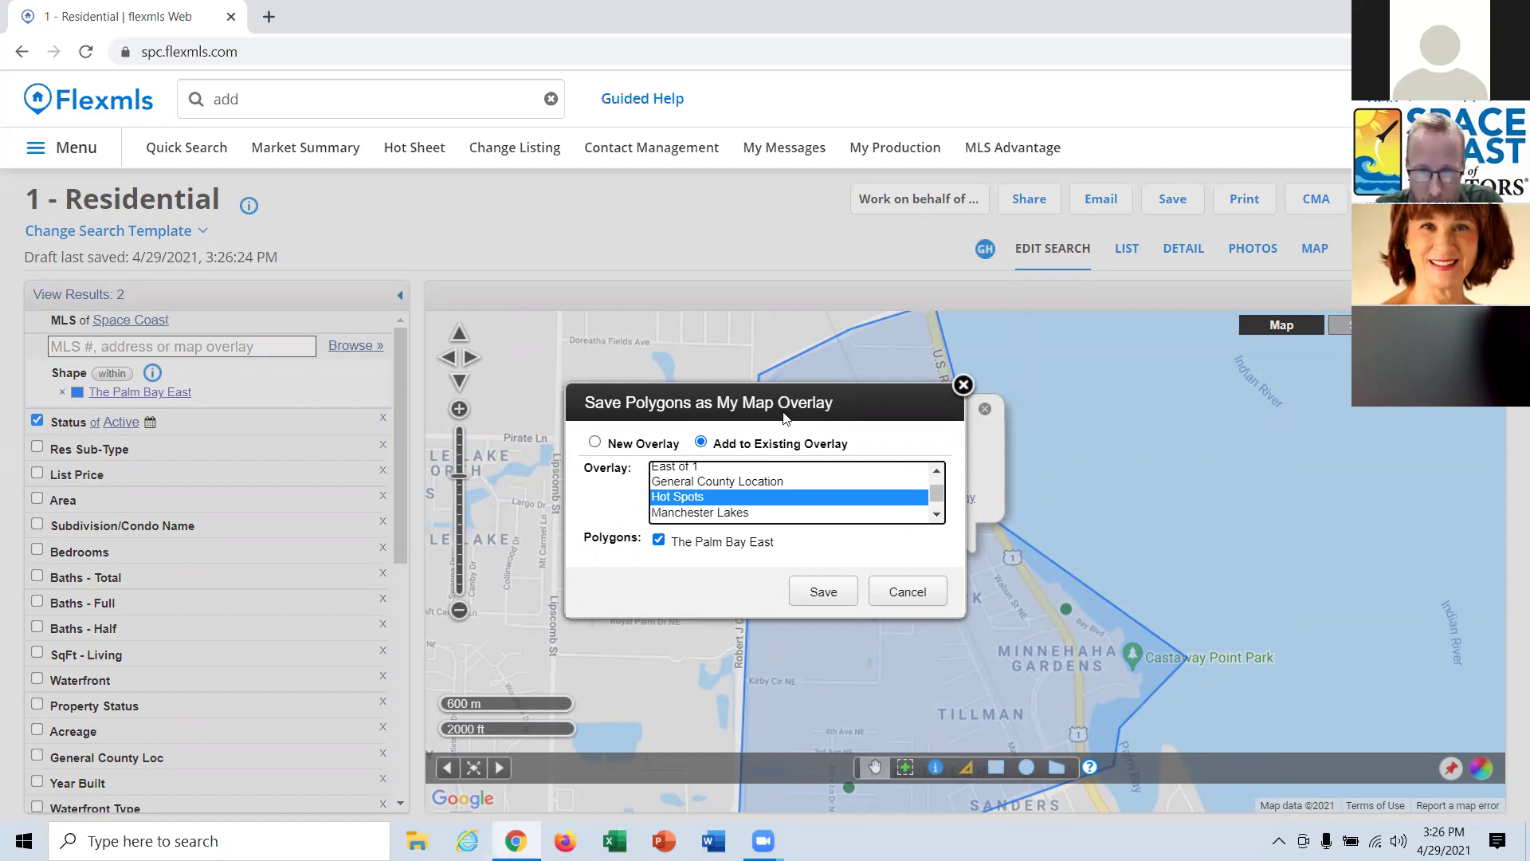
left_click(826, 596)
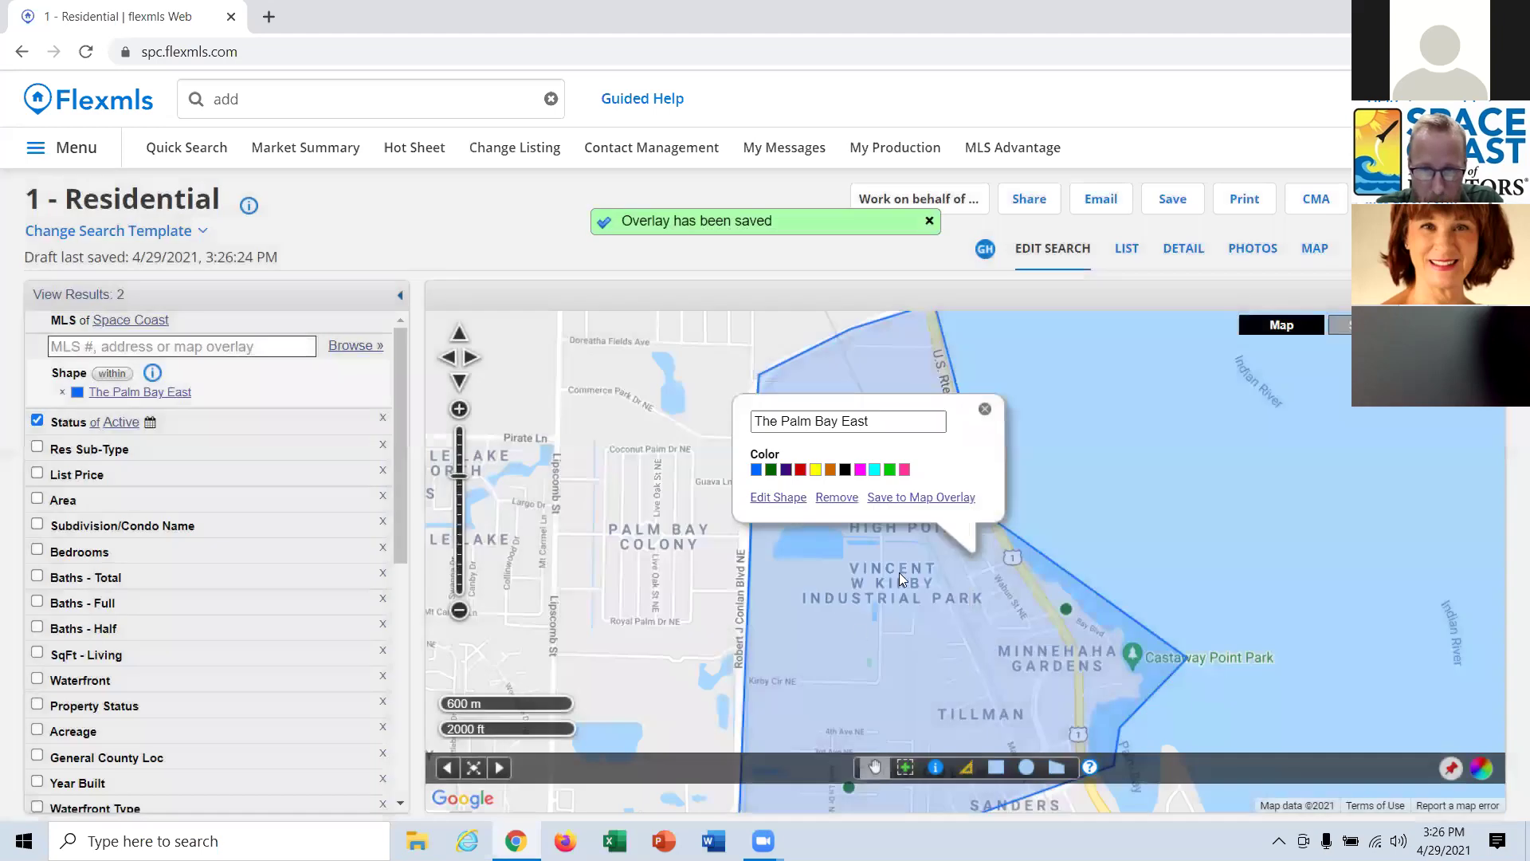
left_click(986, 412)
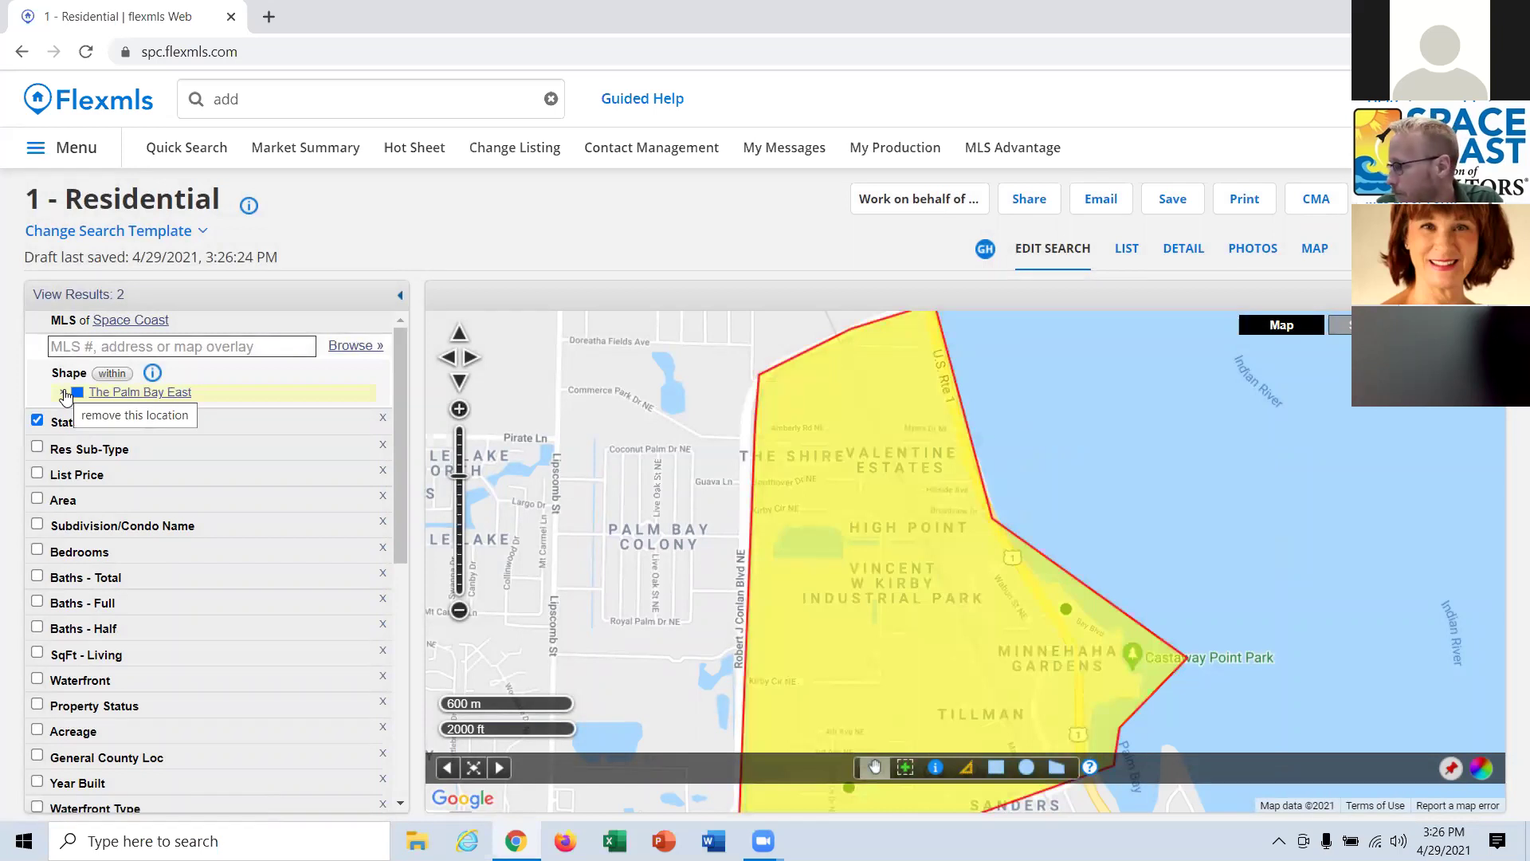
Replace the shape criterion with the saved overlay The Palm Bay East, found via 'hot spo'.
left_click(65, 393)
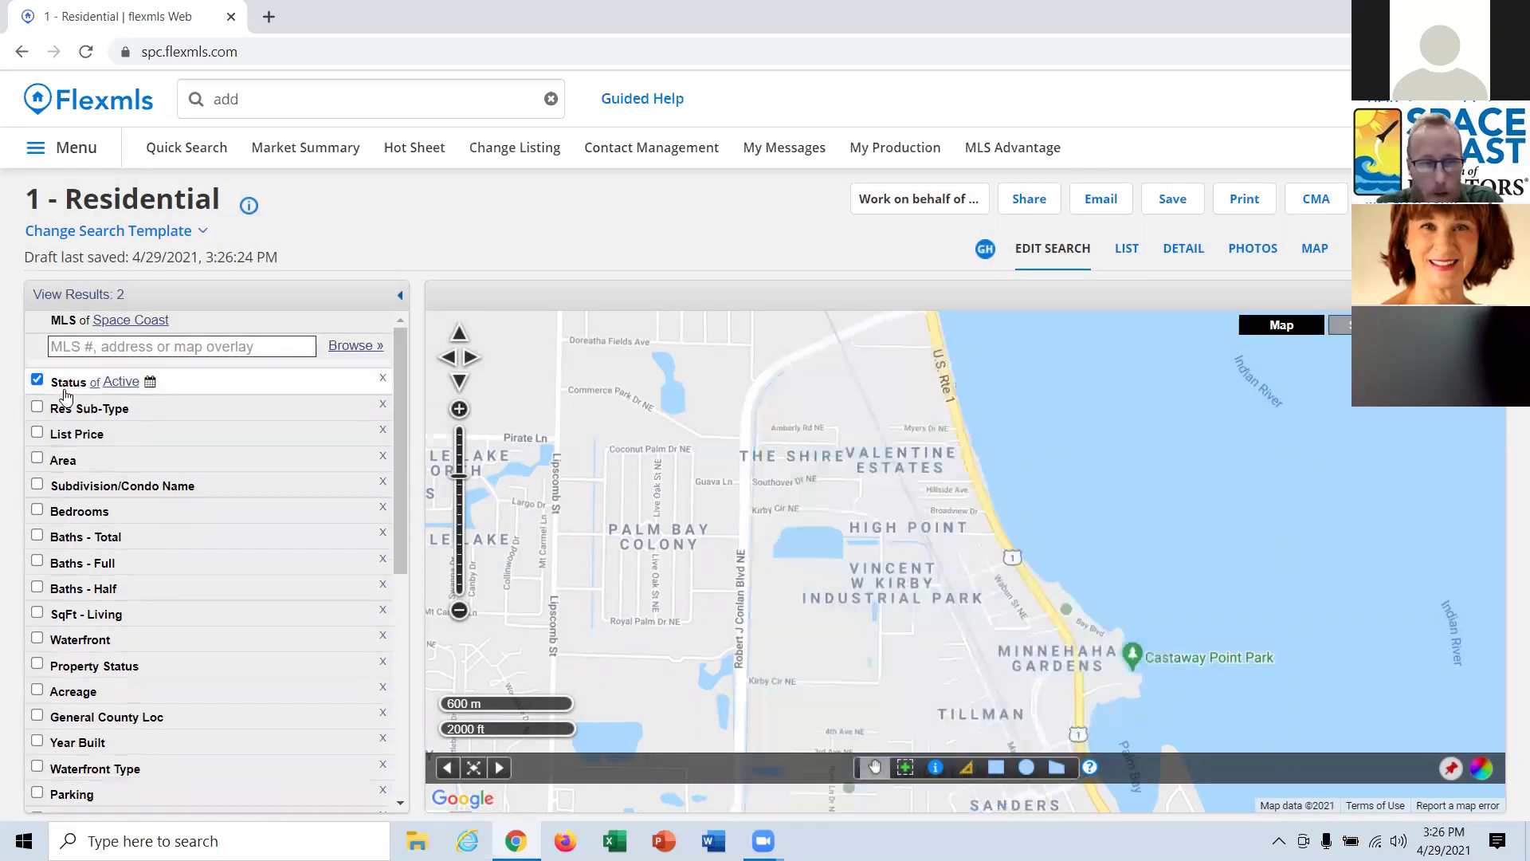
left_click(103, 346)
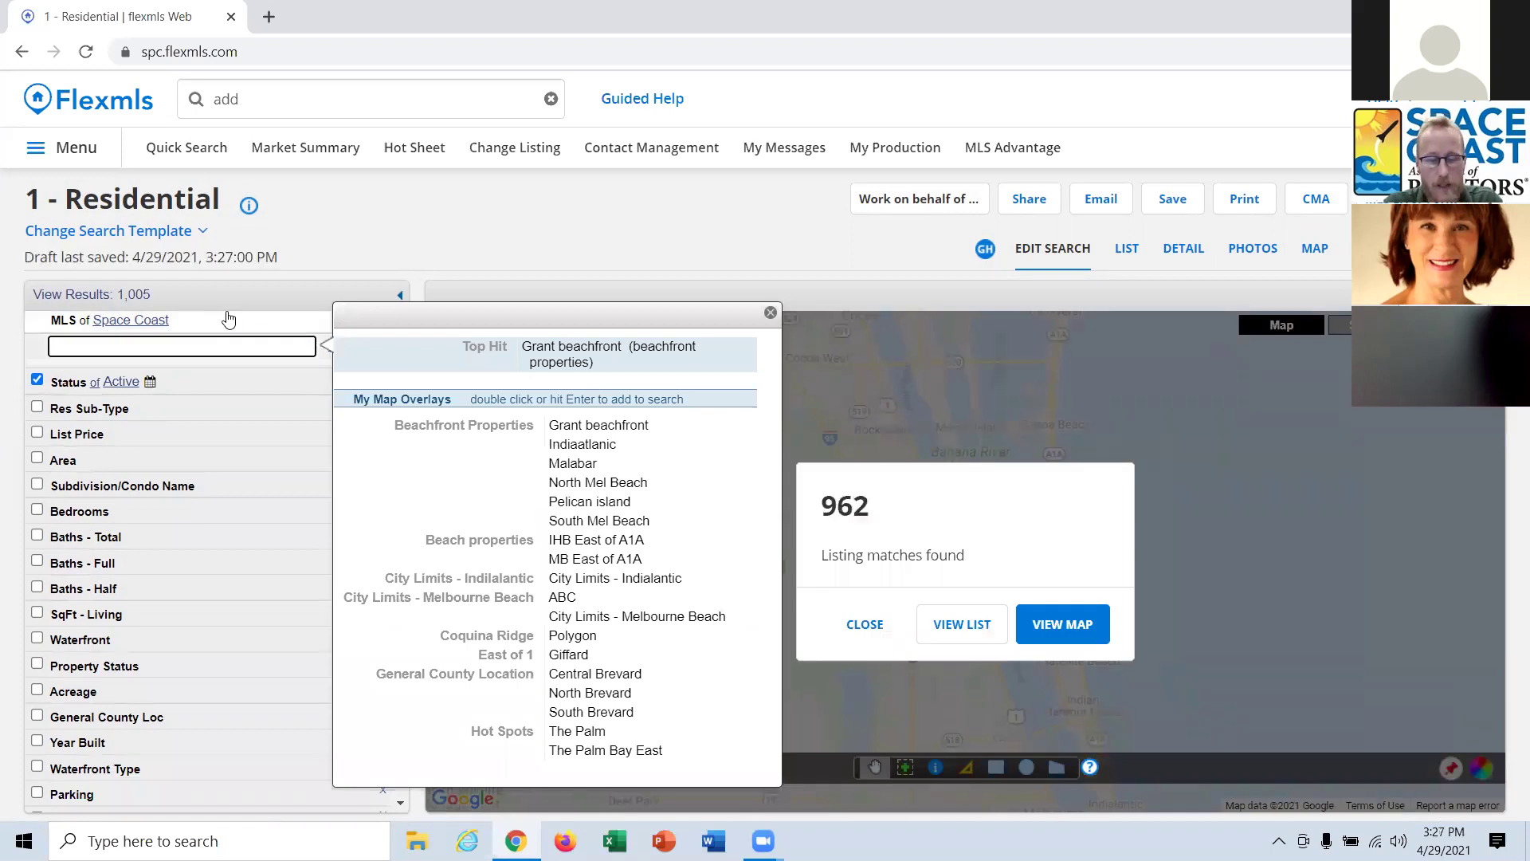
type("j")
type("hot spo")
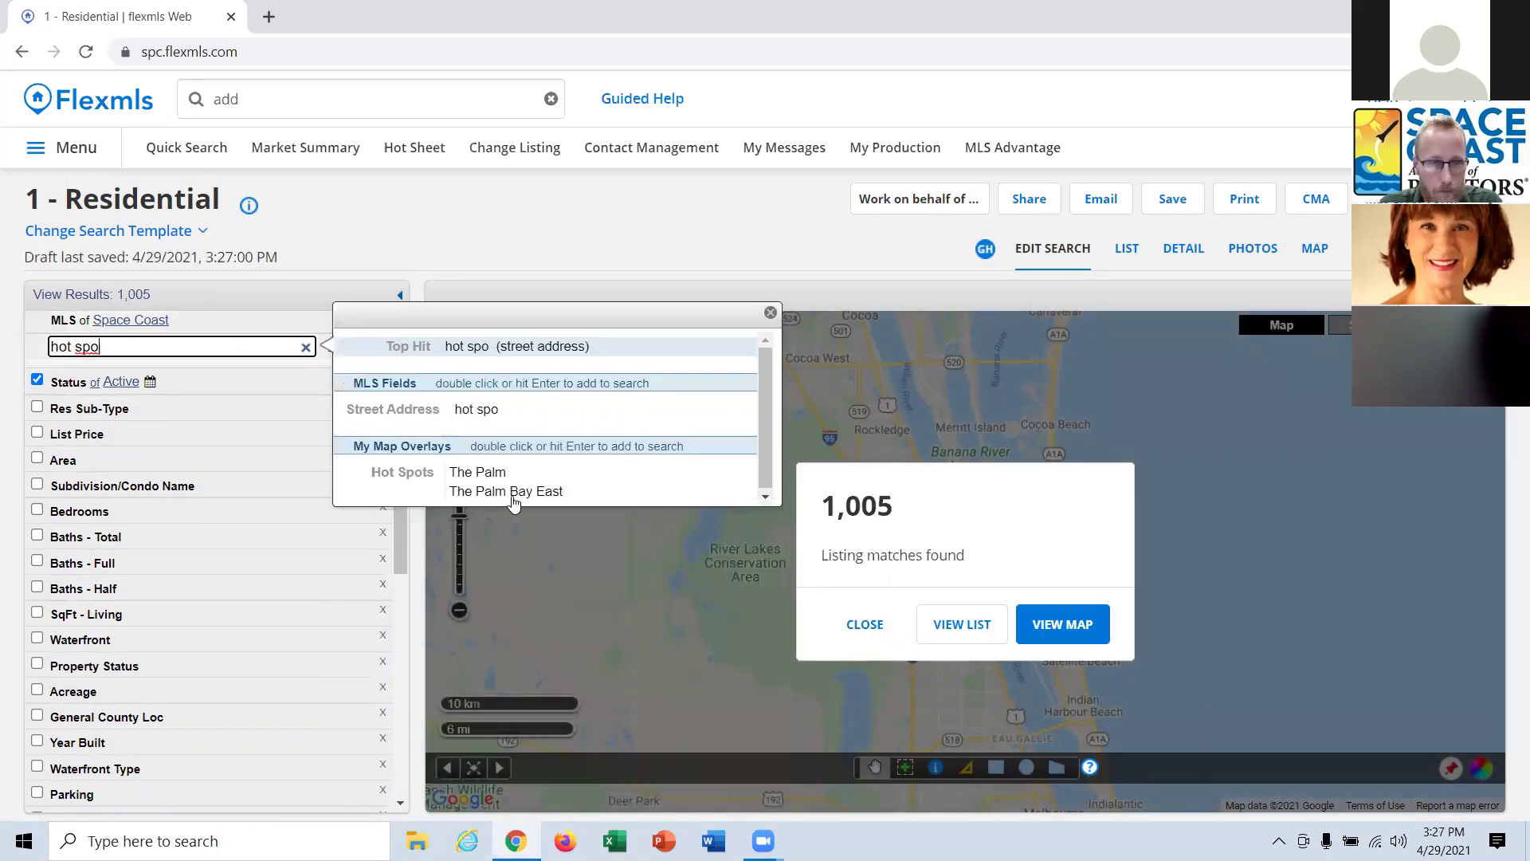
double_click(519, 492)
left_click(864, 624)
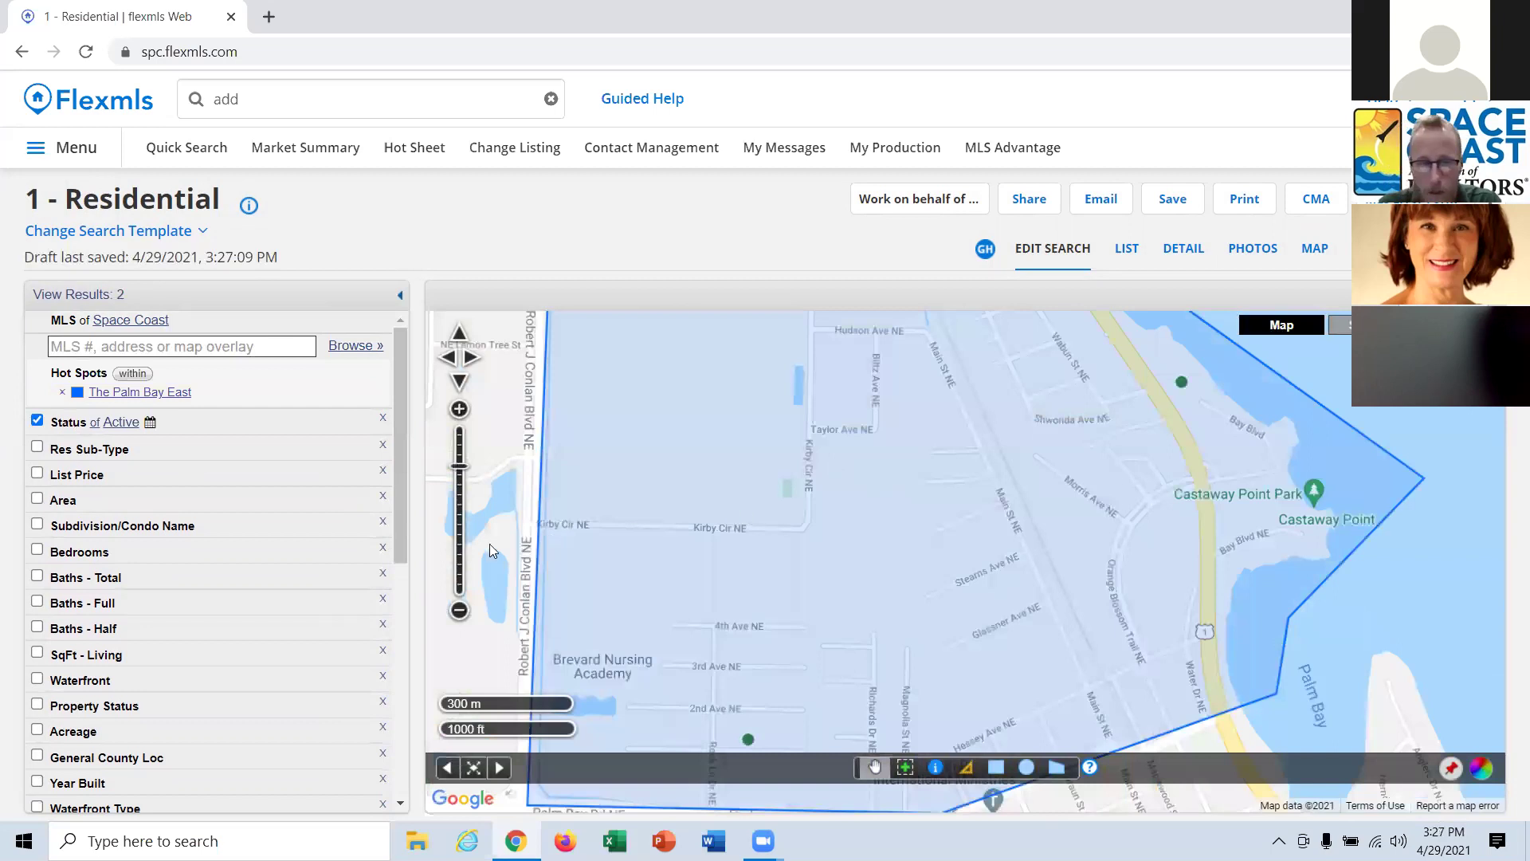
Zoom out and recenter the map on the Palm Bay East polygon.
left_click(459, 610)
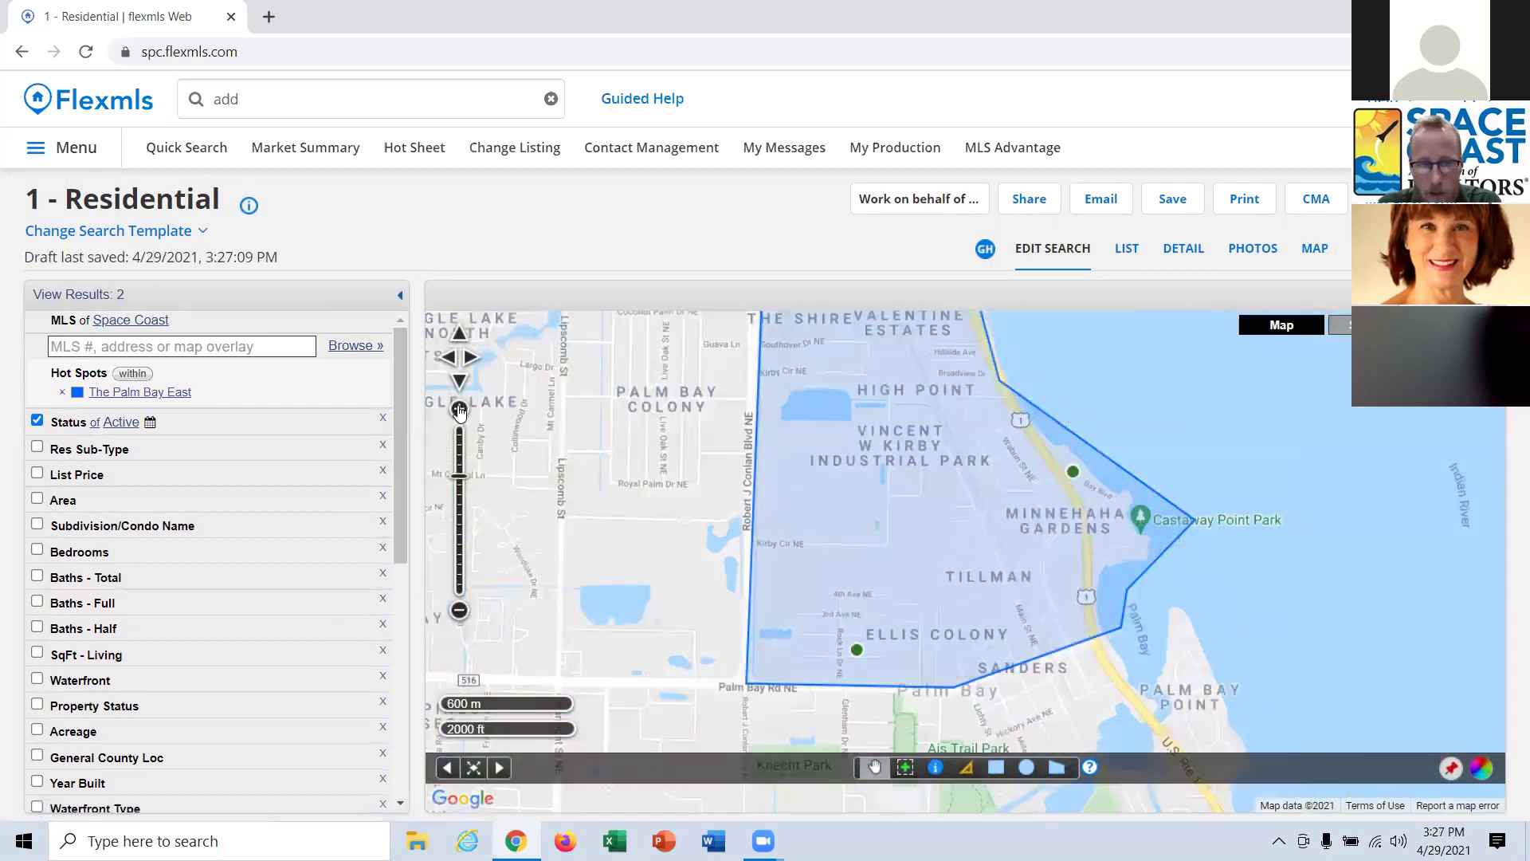
left_click(459, 409)
left_click_drag(460, 438, 461, 474)
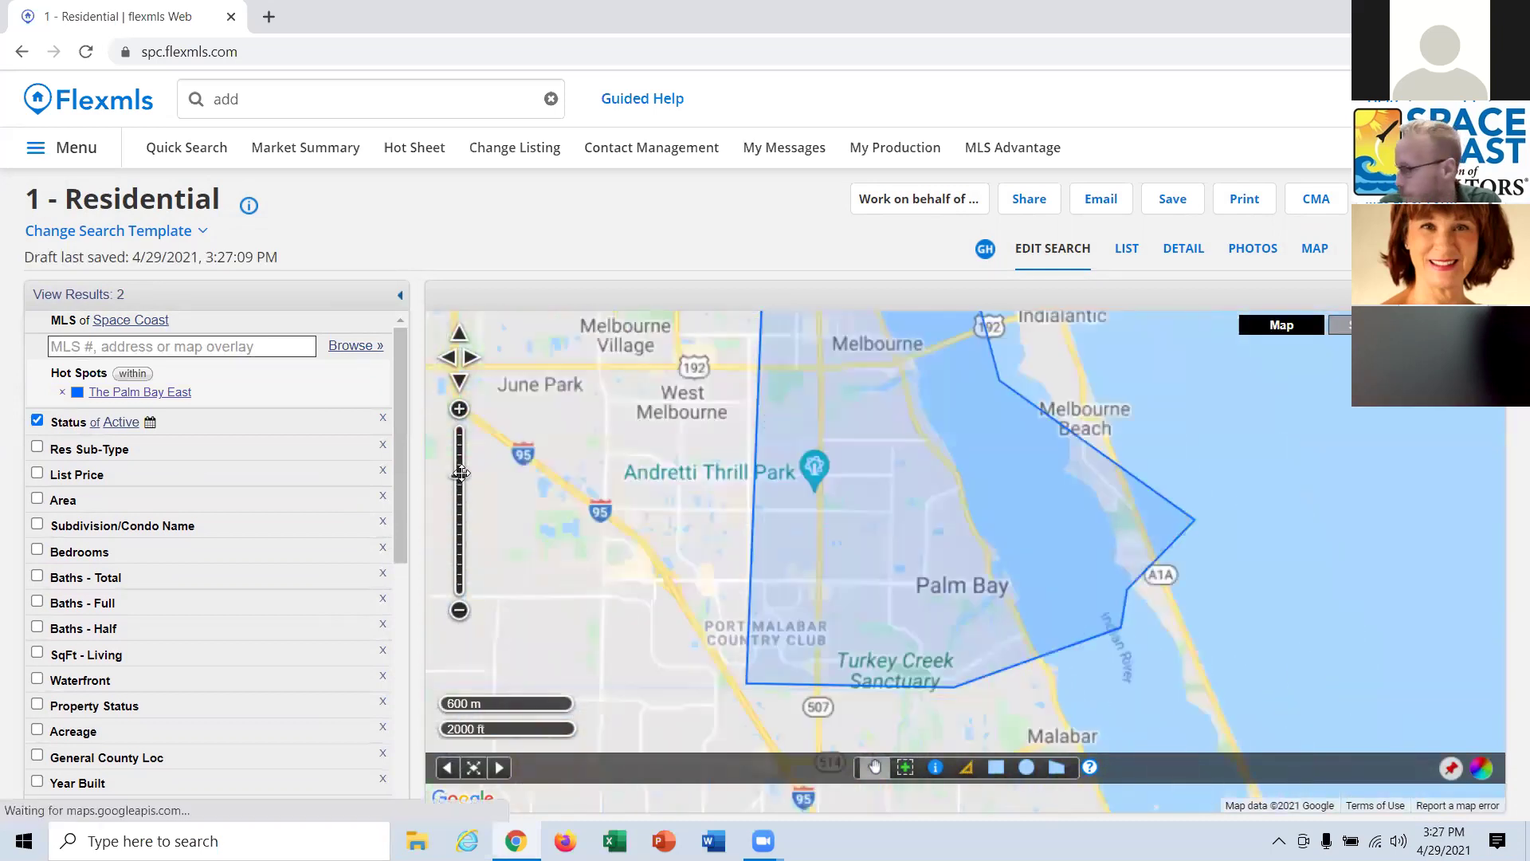
left_click(449, 360)
left_click(448, 360)
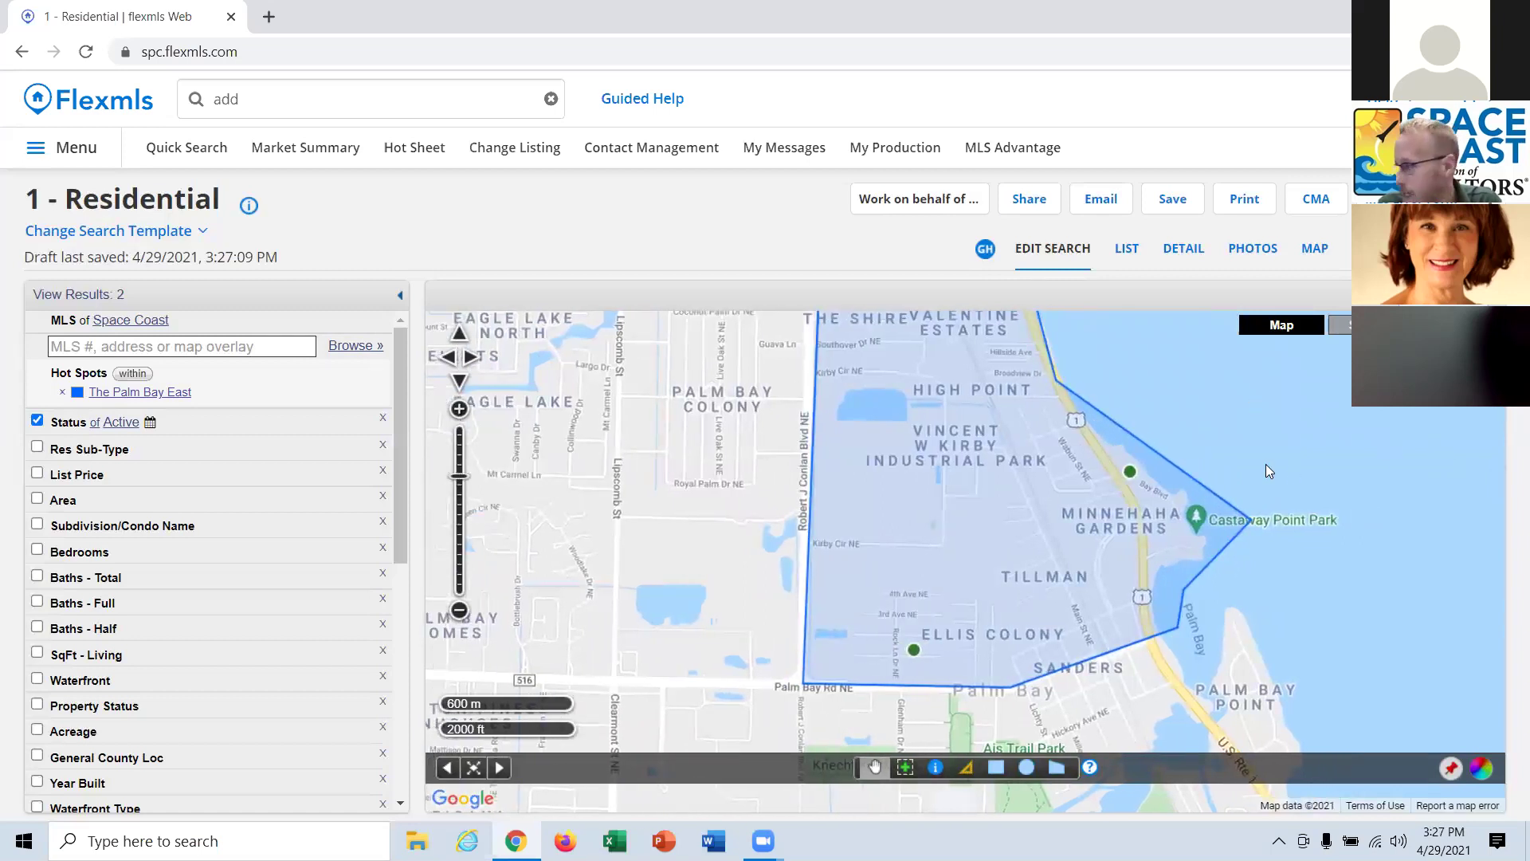
scroll(1070, 432, "down", 1)
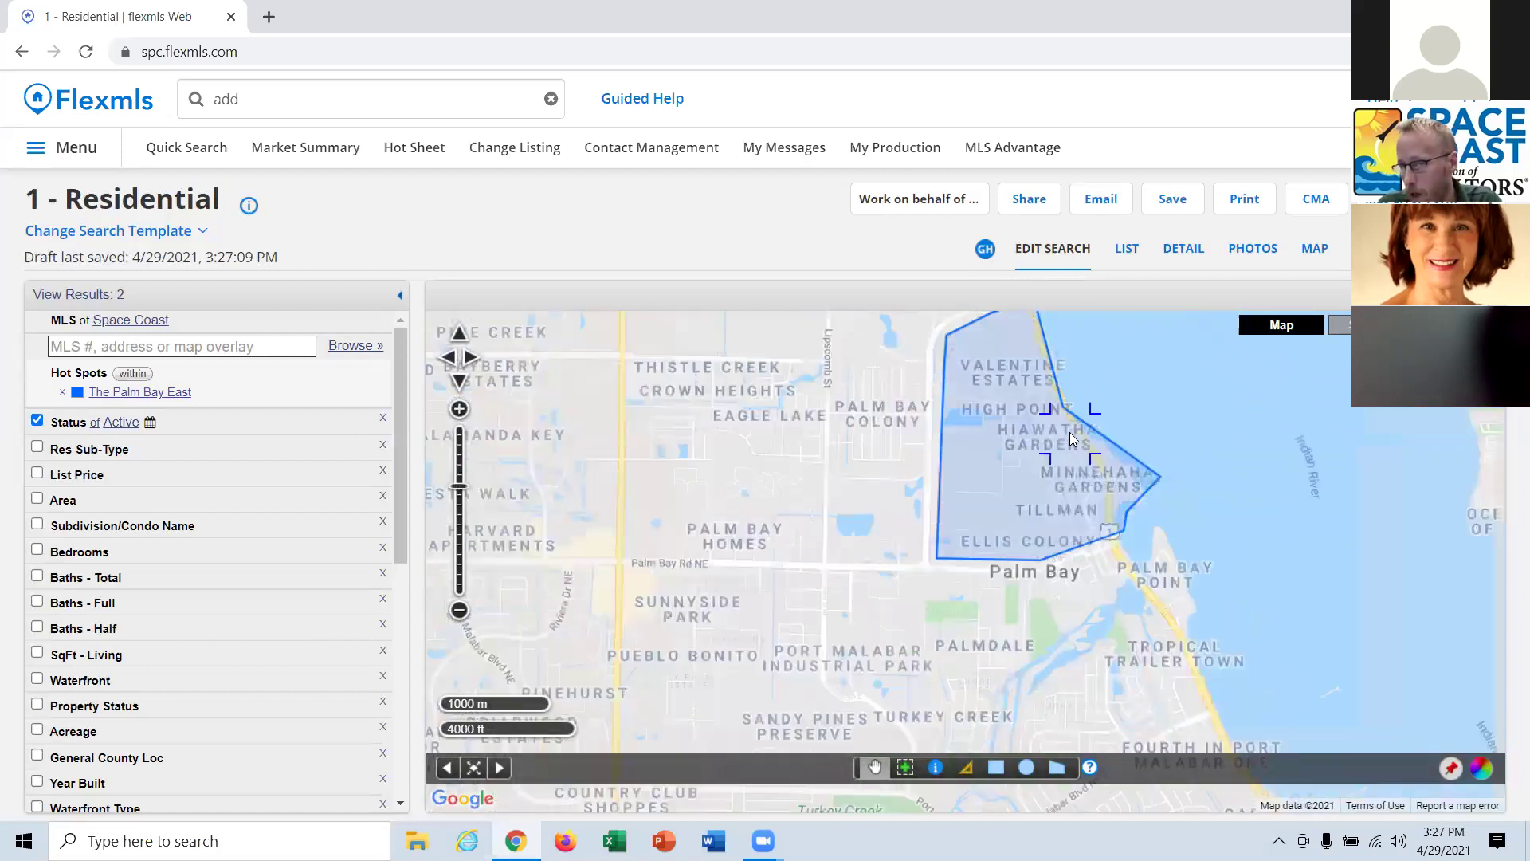
left_click_drag(1207, 411, 1129, 555)
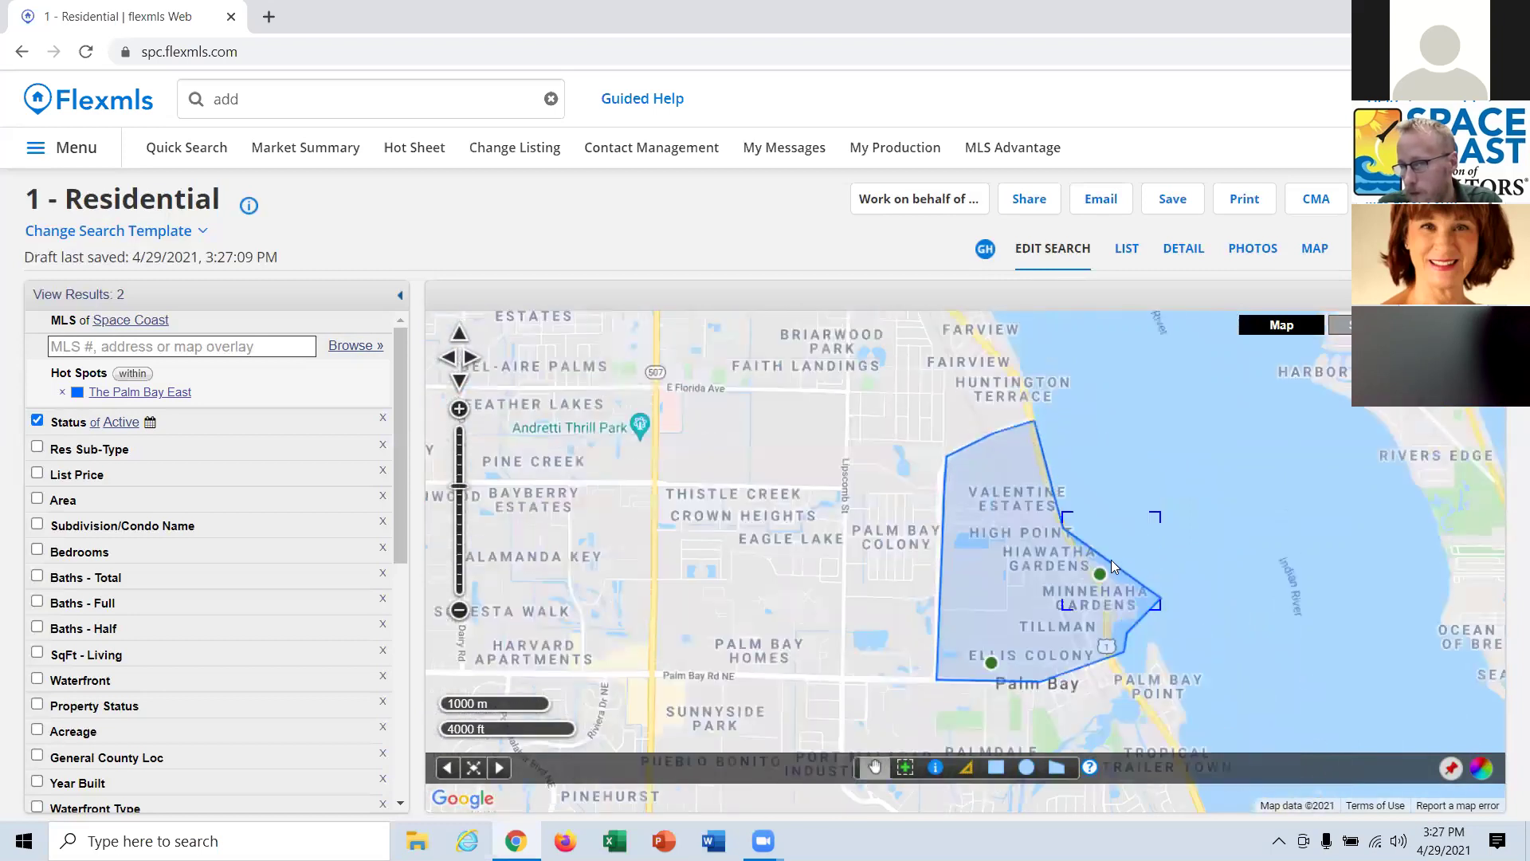
scroll(1111, 559, "up", 1)
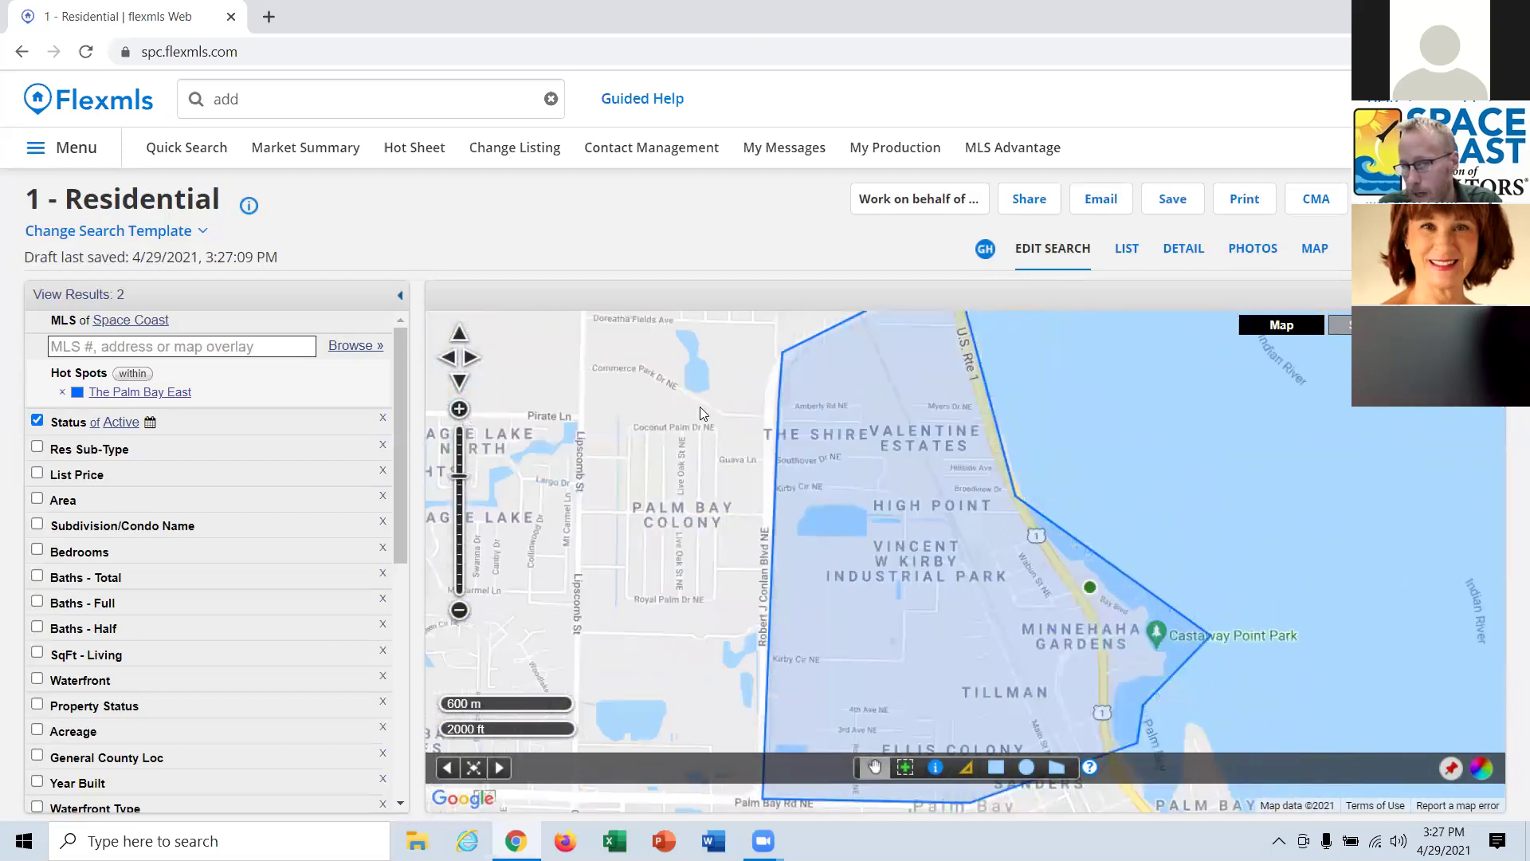
Pan west to show Eagle Lake and South Lakes beside the polygon.
left_click_drag(613, 389, 589, 430)
left_click_drag(1168, 321, 1085, 323)
left_click_drag(558, 447, 831, 582)
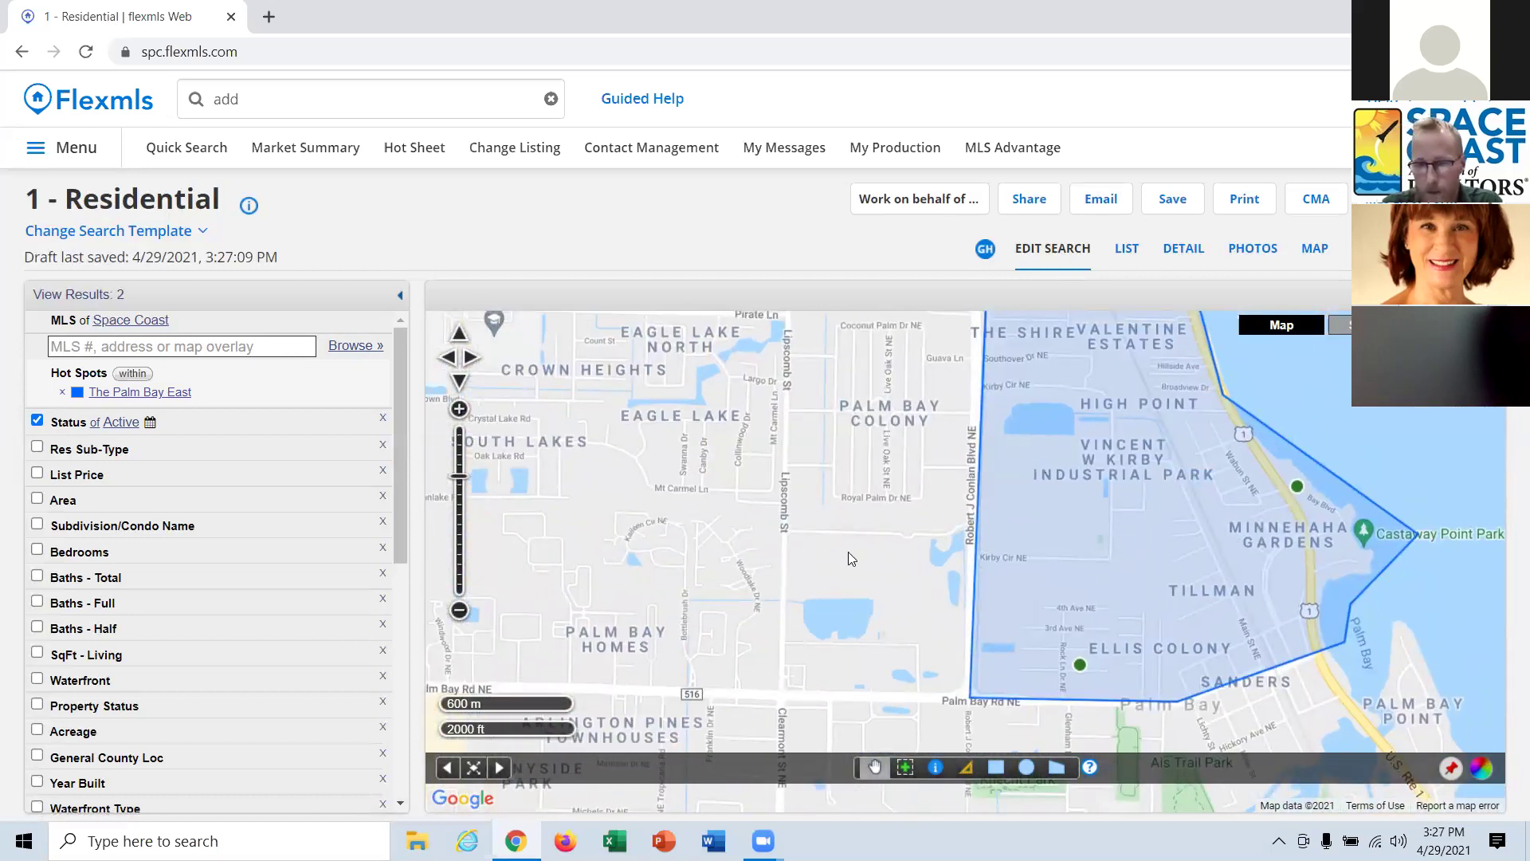
scroll(939, 558, "down", 1)
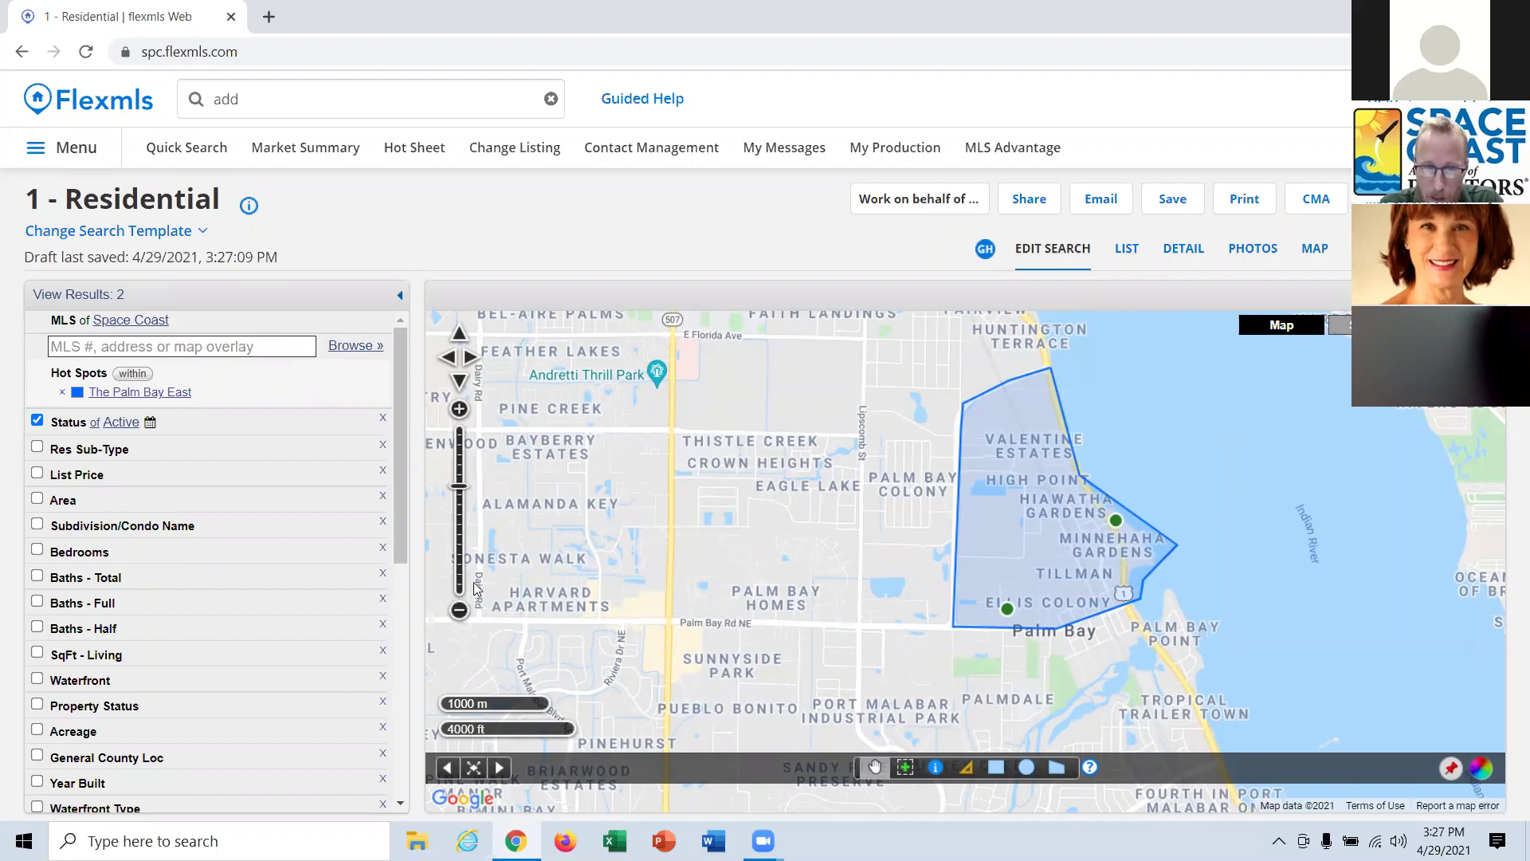
scroll(875, 523, "up", 1)
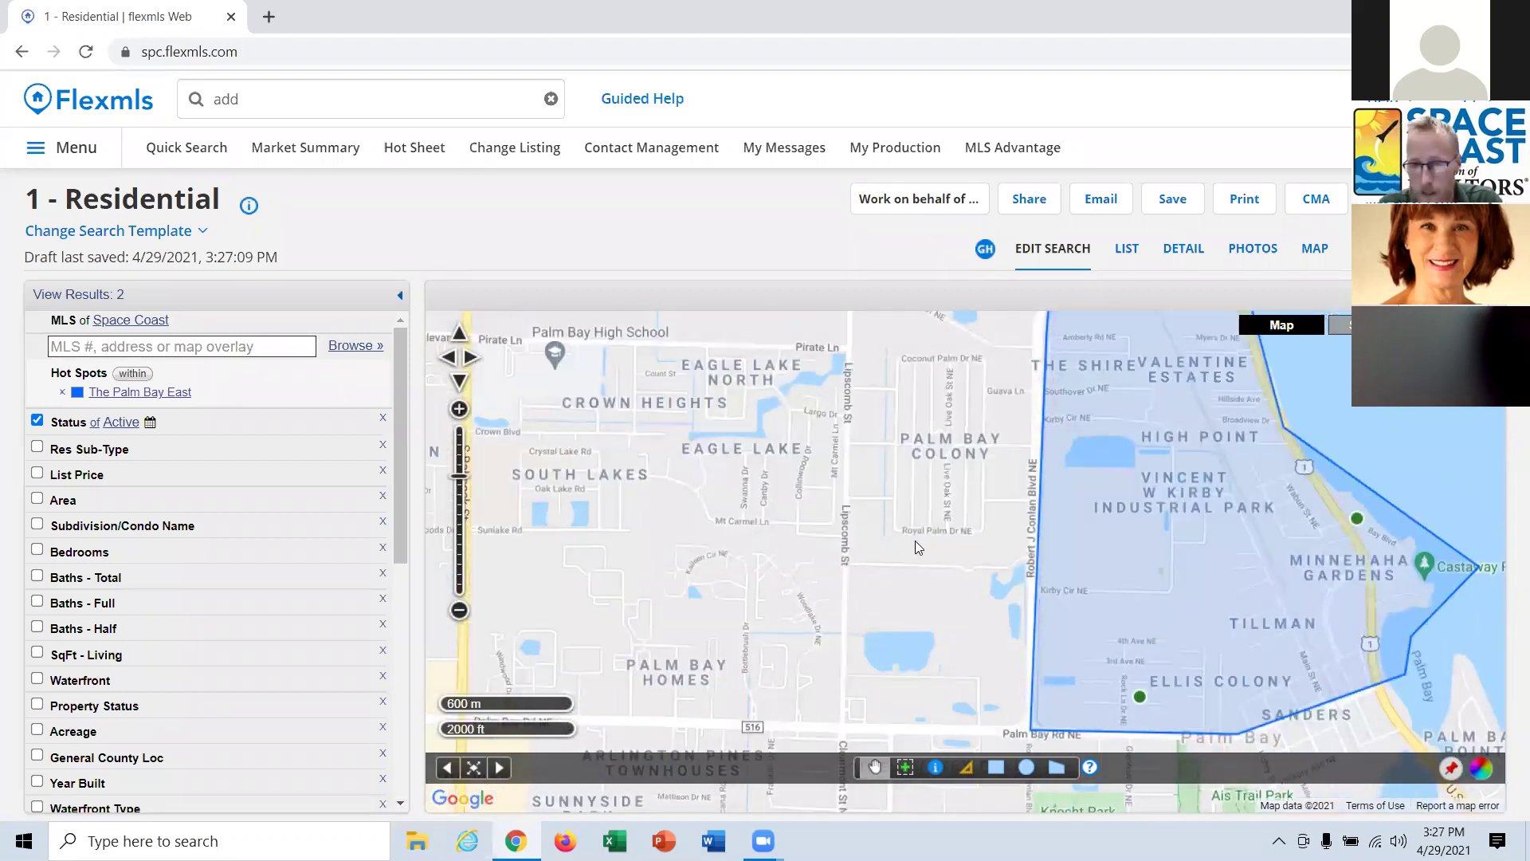
scroll(915, 541, "up", 1)
scroll(915, 541, "down", 1)
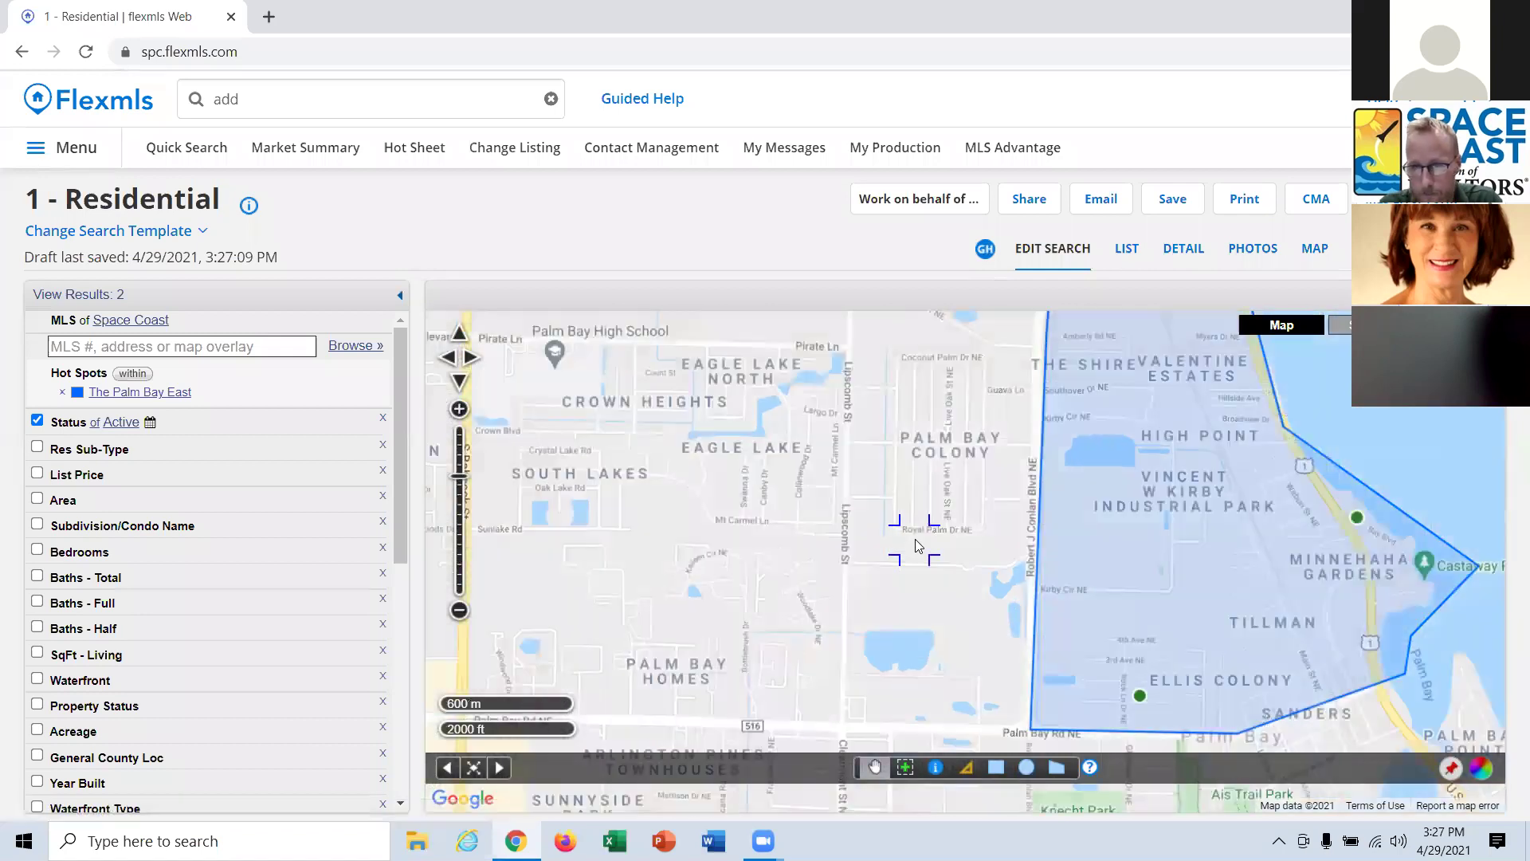
scroll(915, 539, "down", 1)
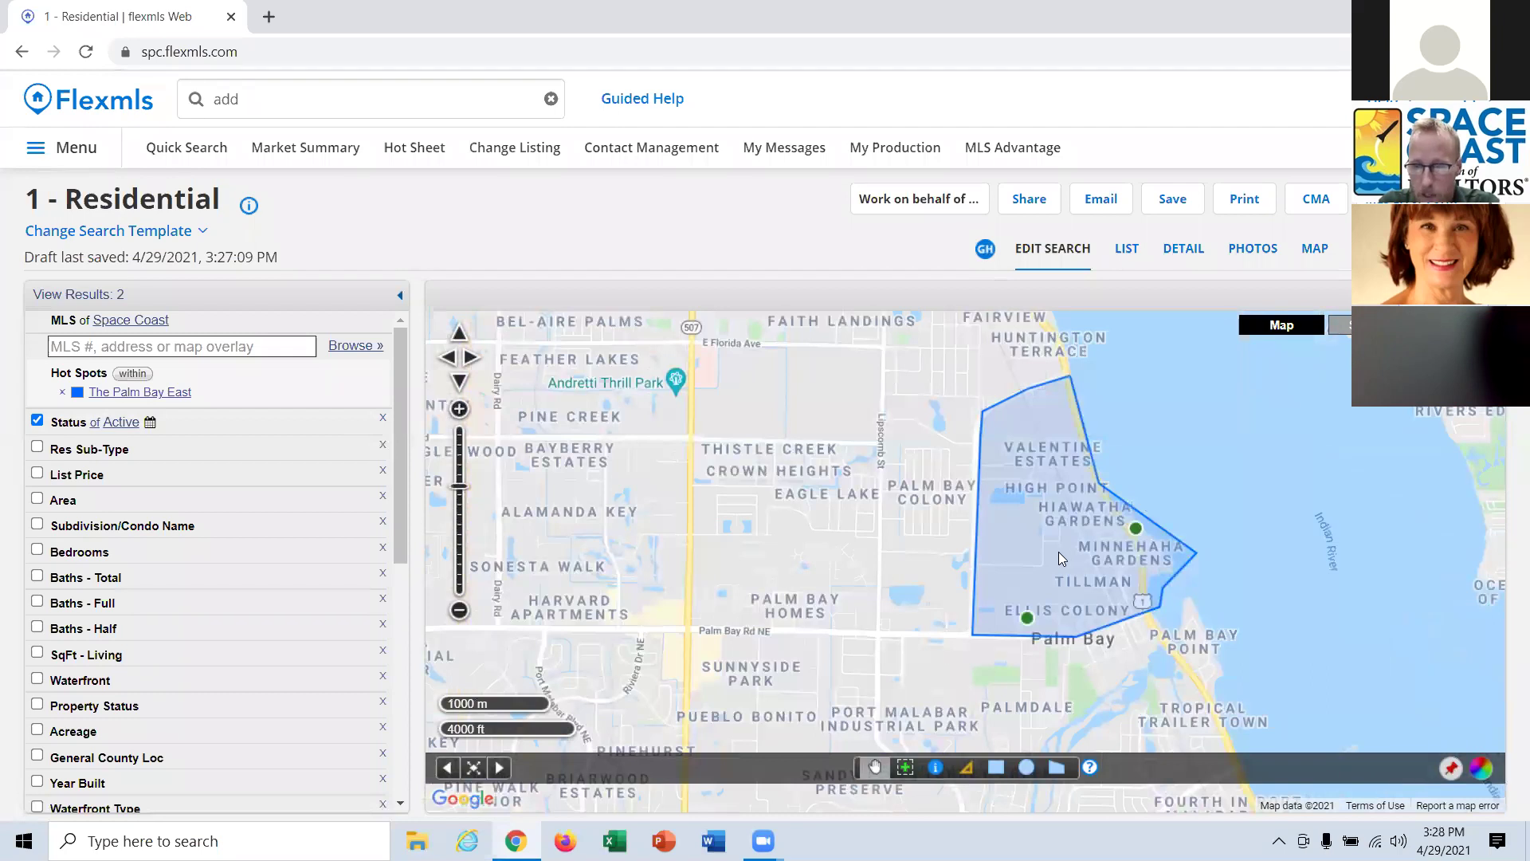
Open the My Map Overlays page by searching 'my map'.
left_click(292, 99)
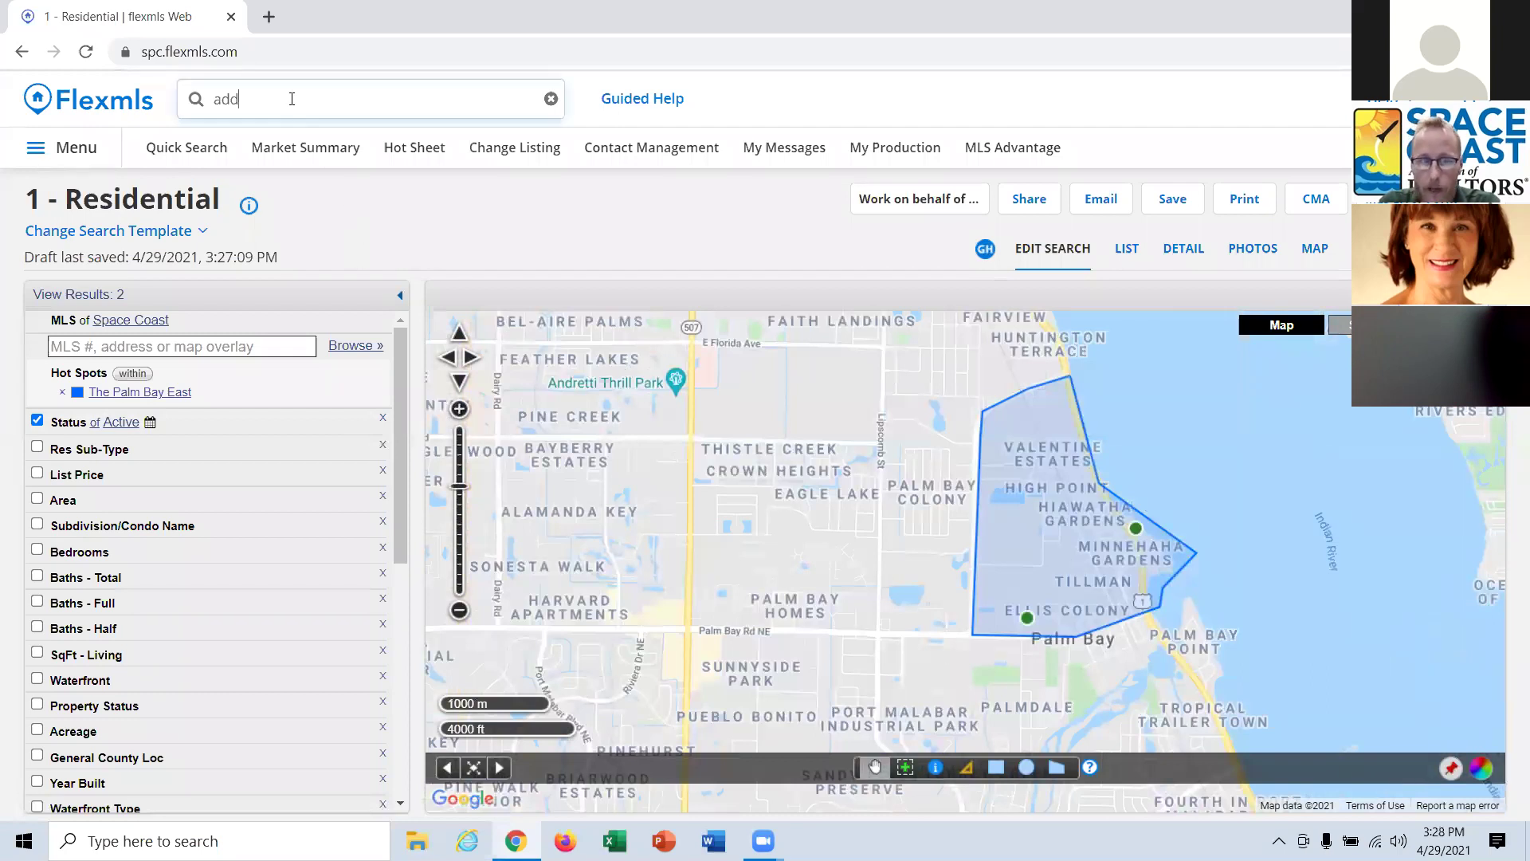
type("my map")
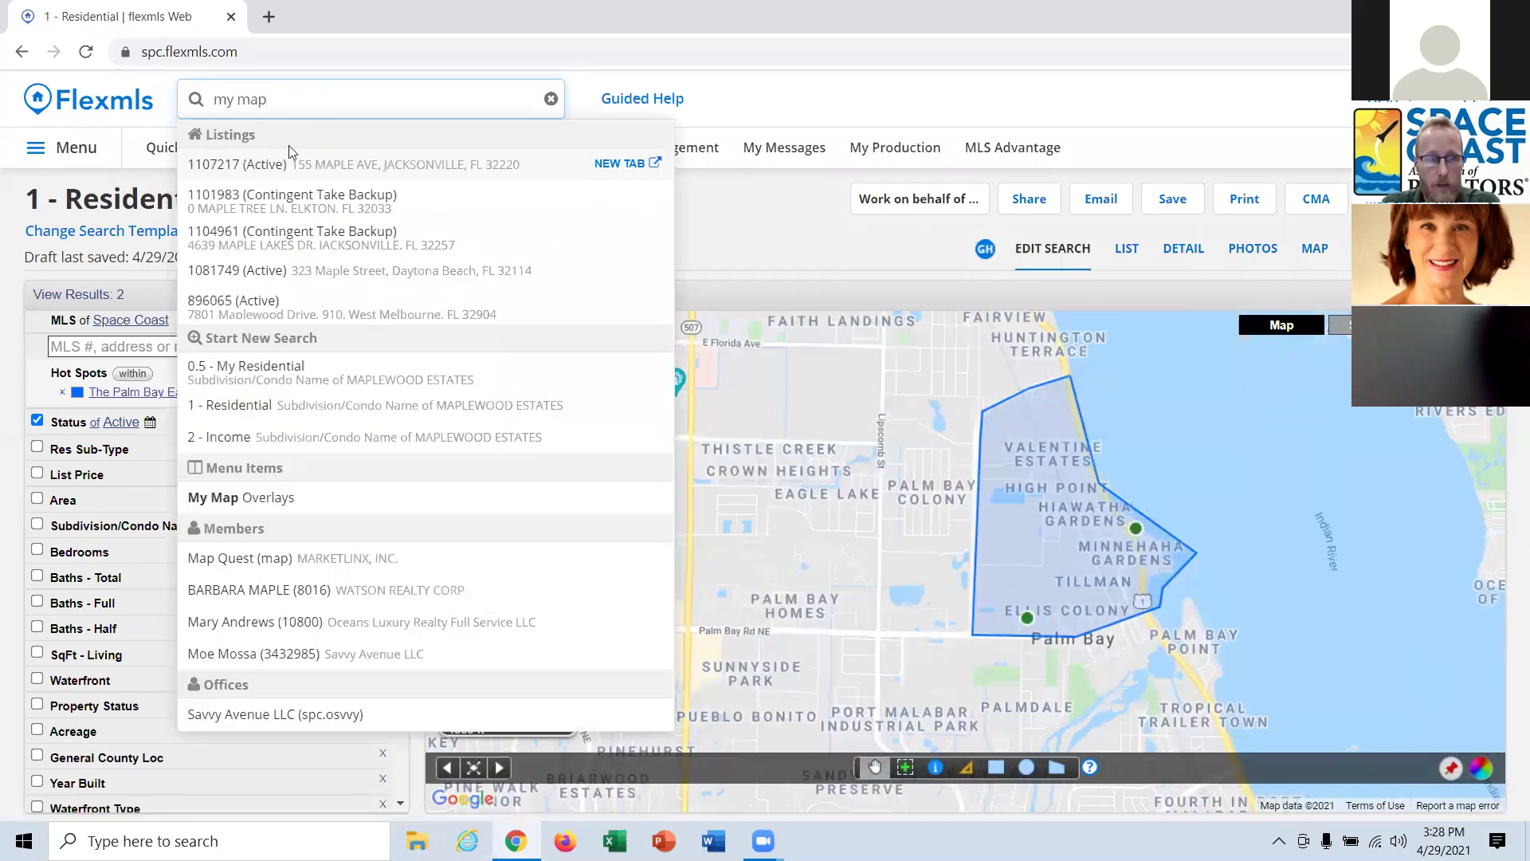
left_click(265, 501)
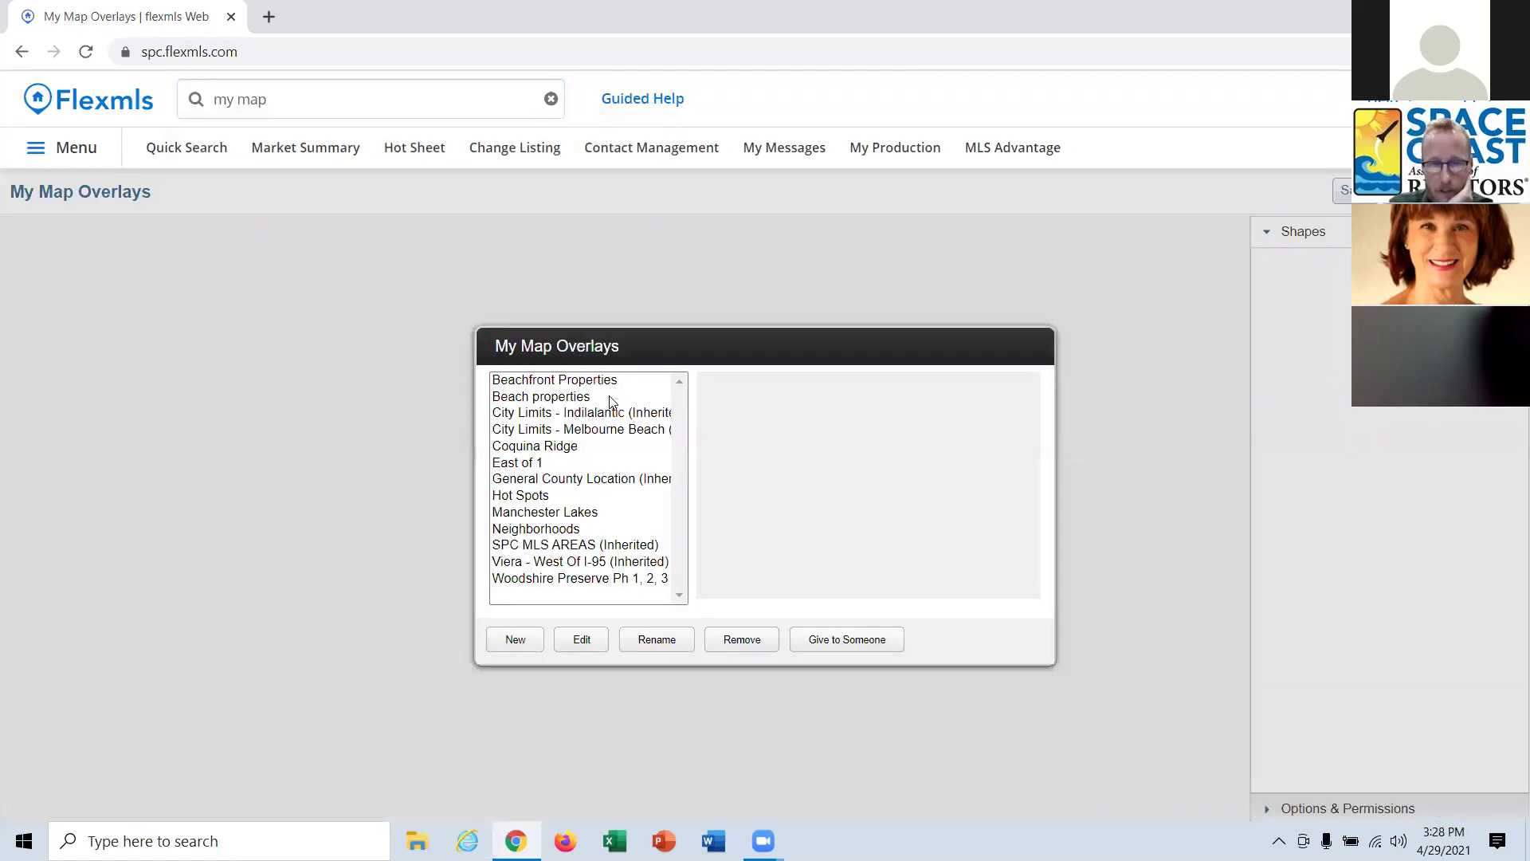
Review City Limits - Indialantic, City Limits - Melbourne Beach, Coquina Ridge, then Hot Spots details.
left_click(633, 415)
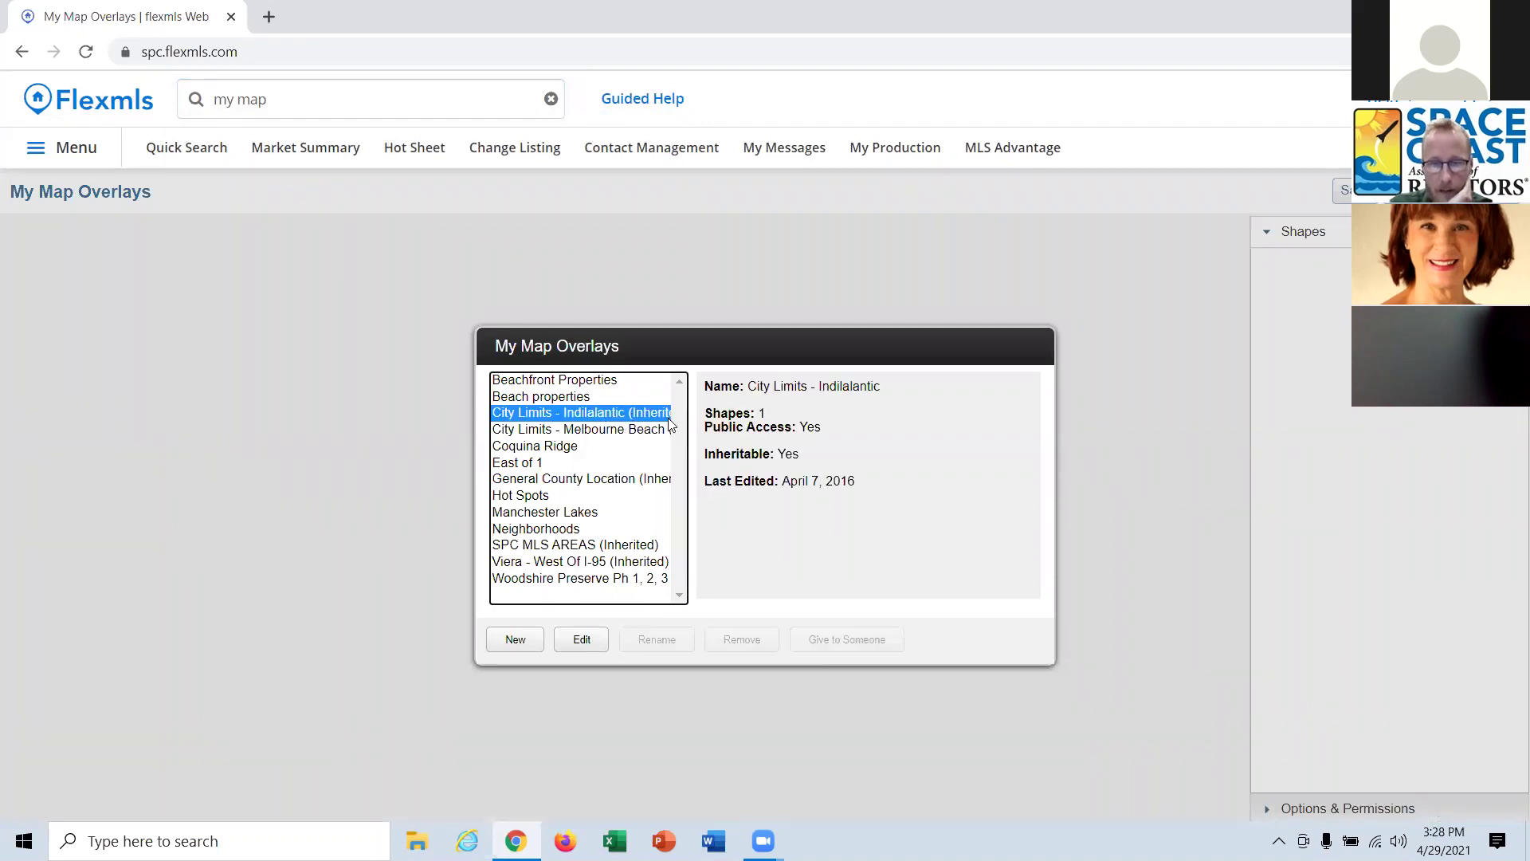
left_click(627, 432)
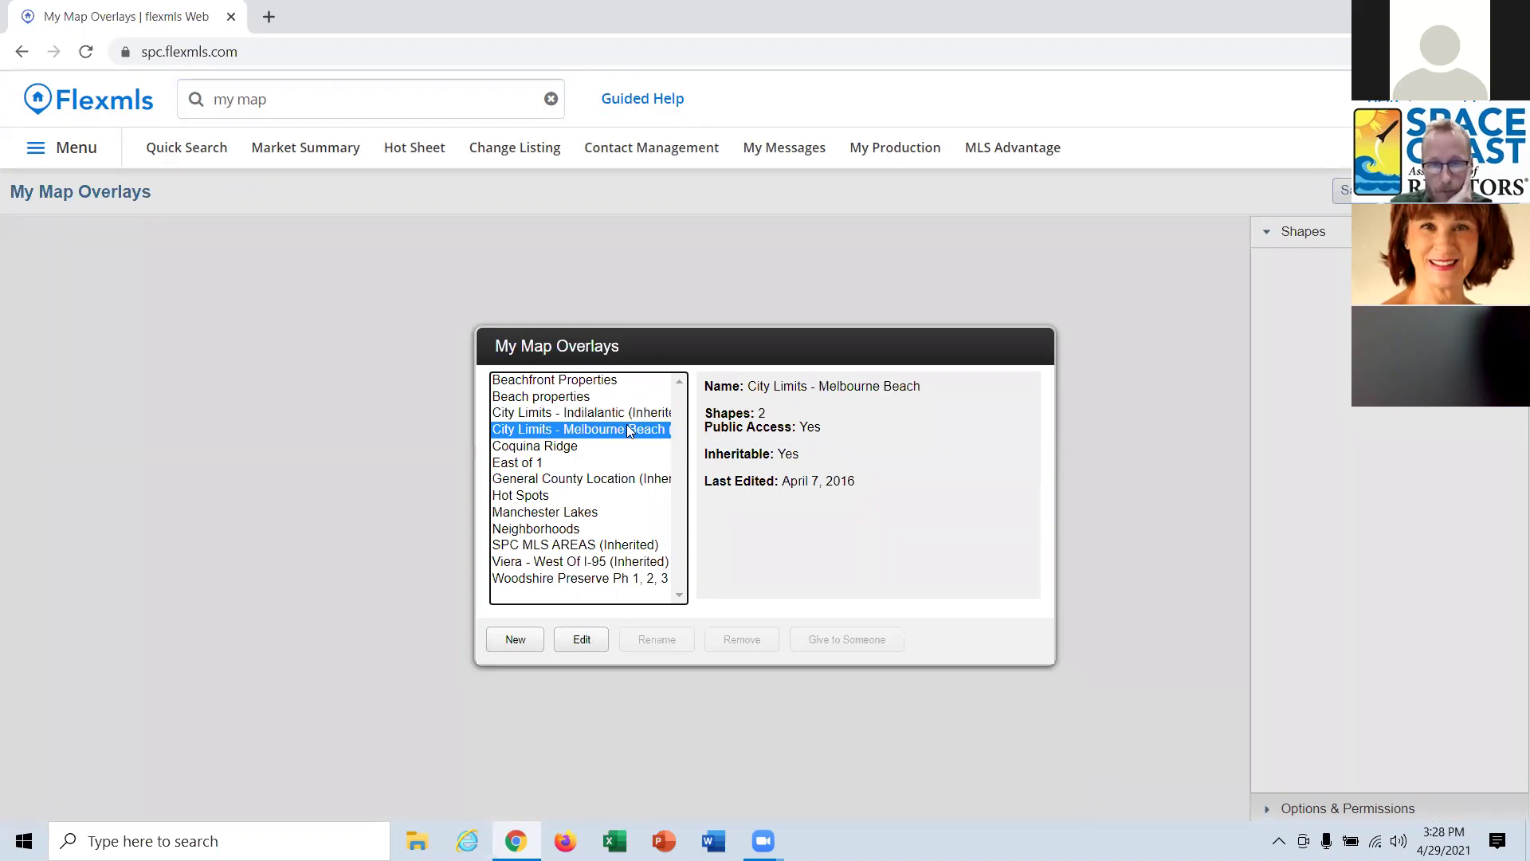
left_click(563, 449)
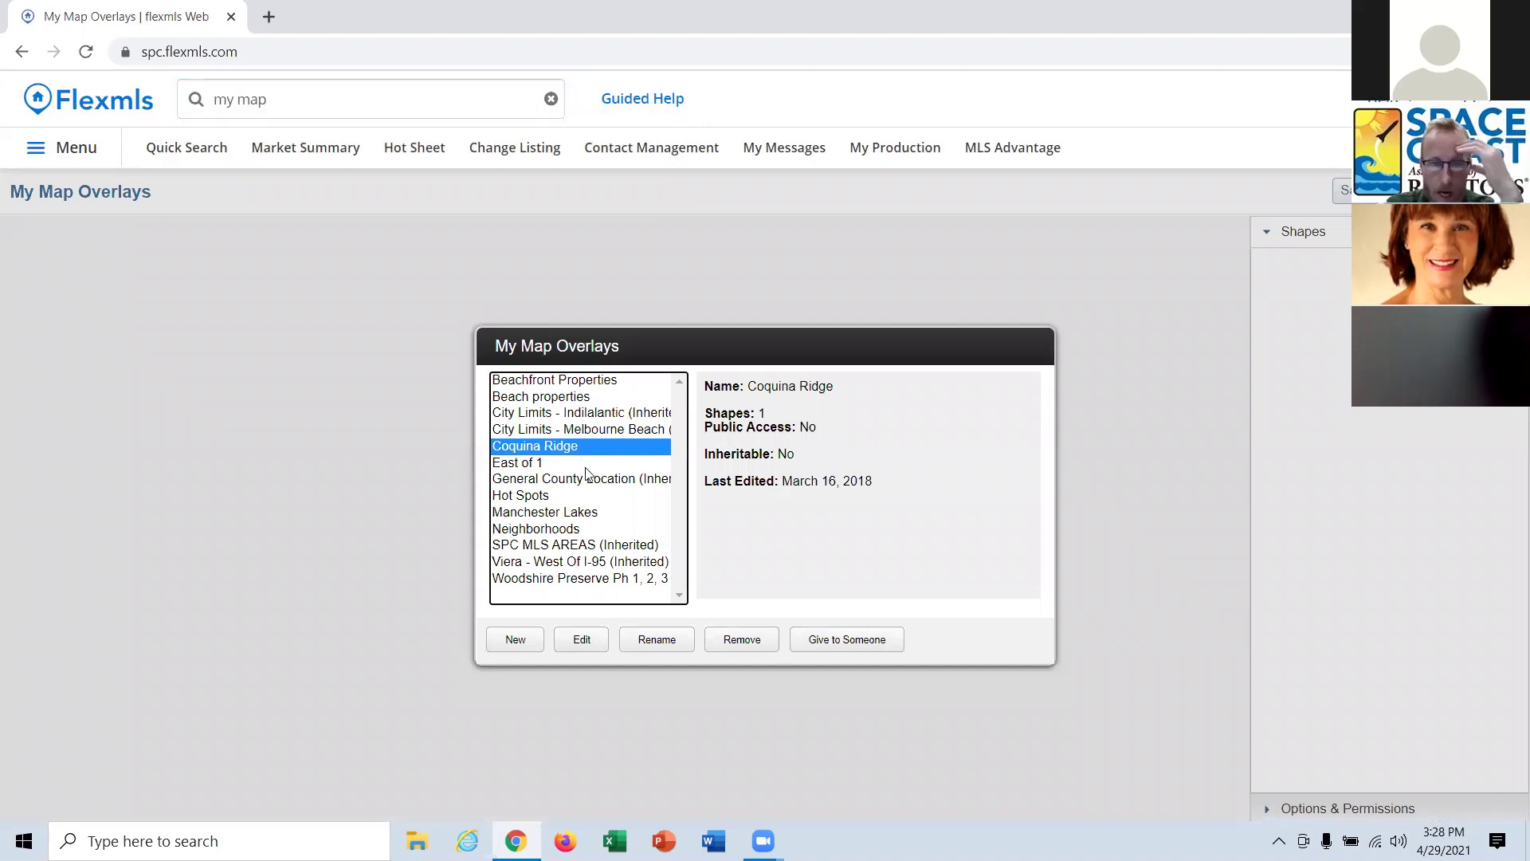
left_click(532, 499)
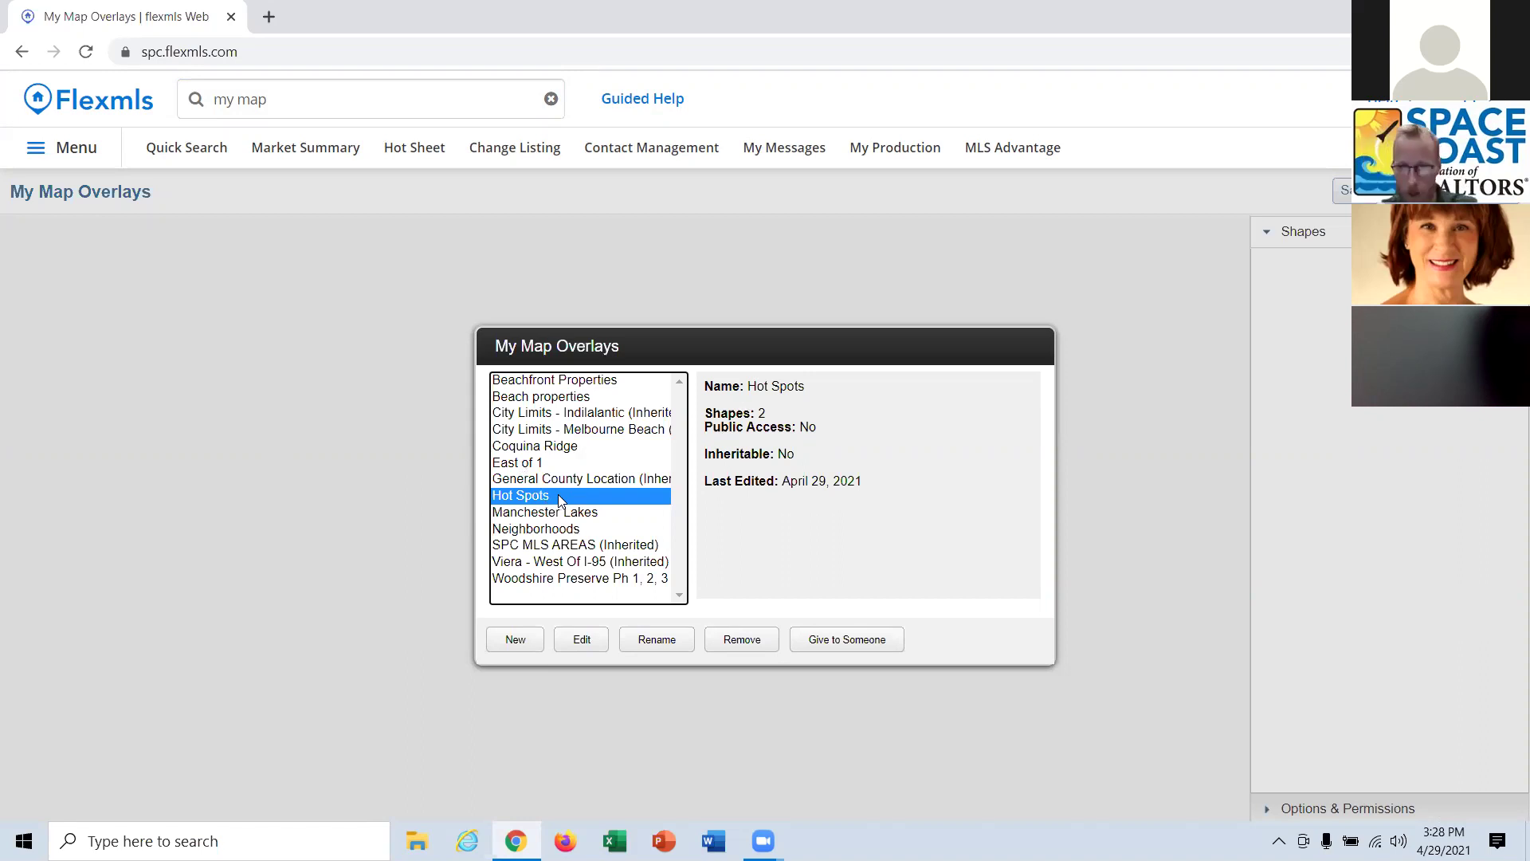
left_click(836, 634)
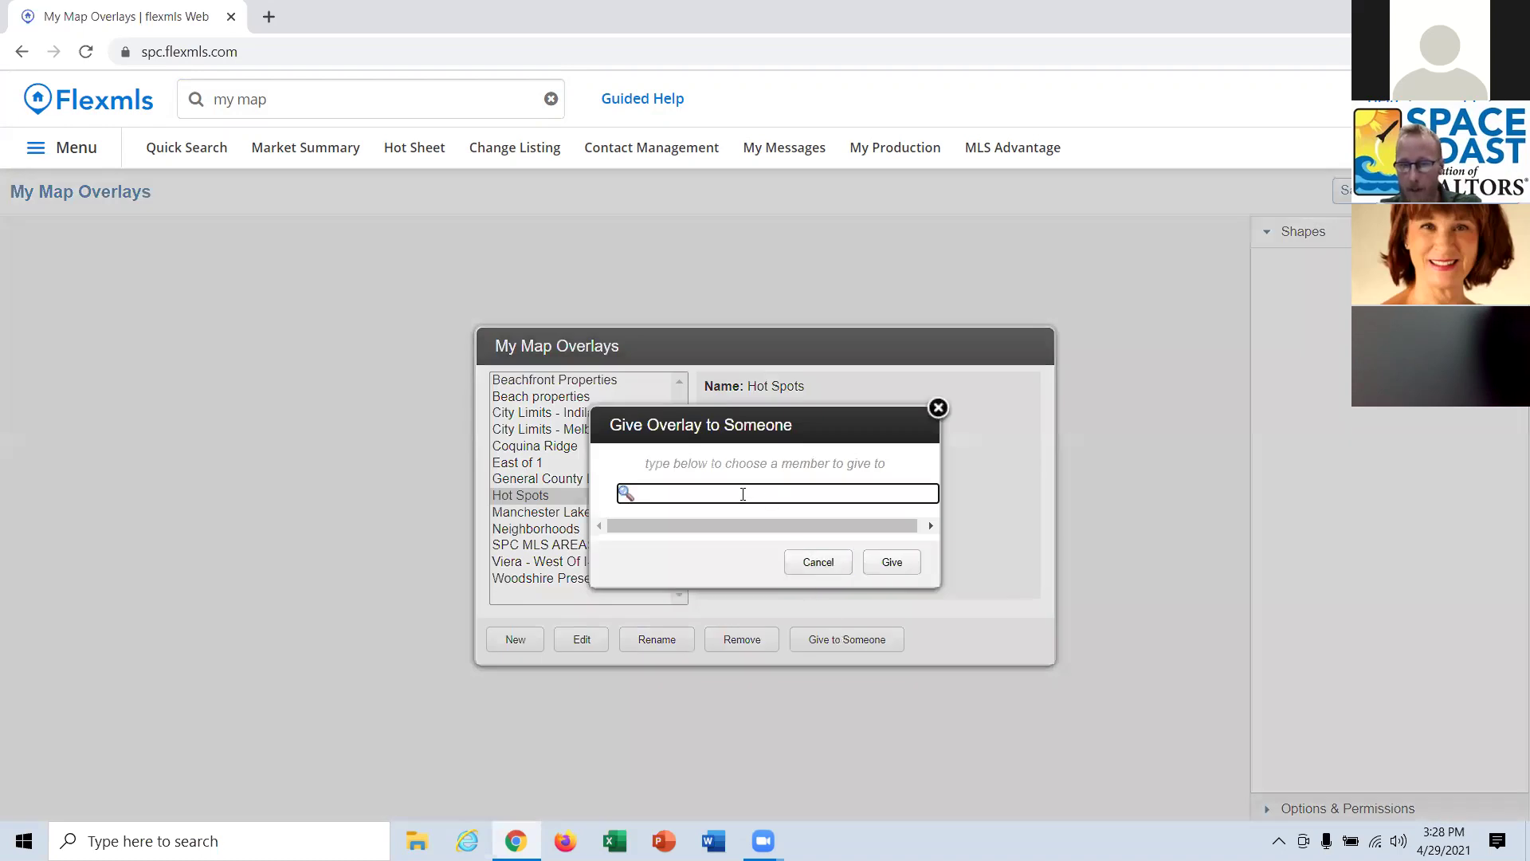
type("rob")
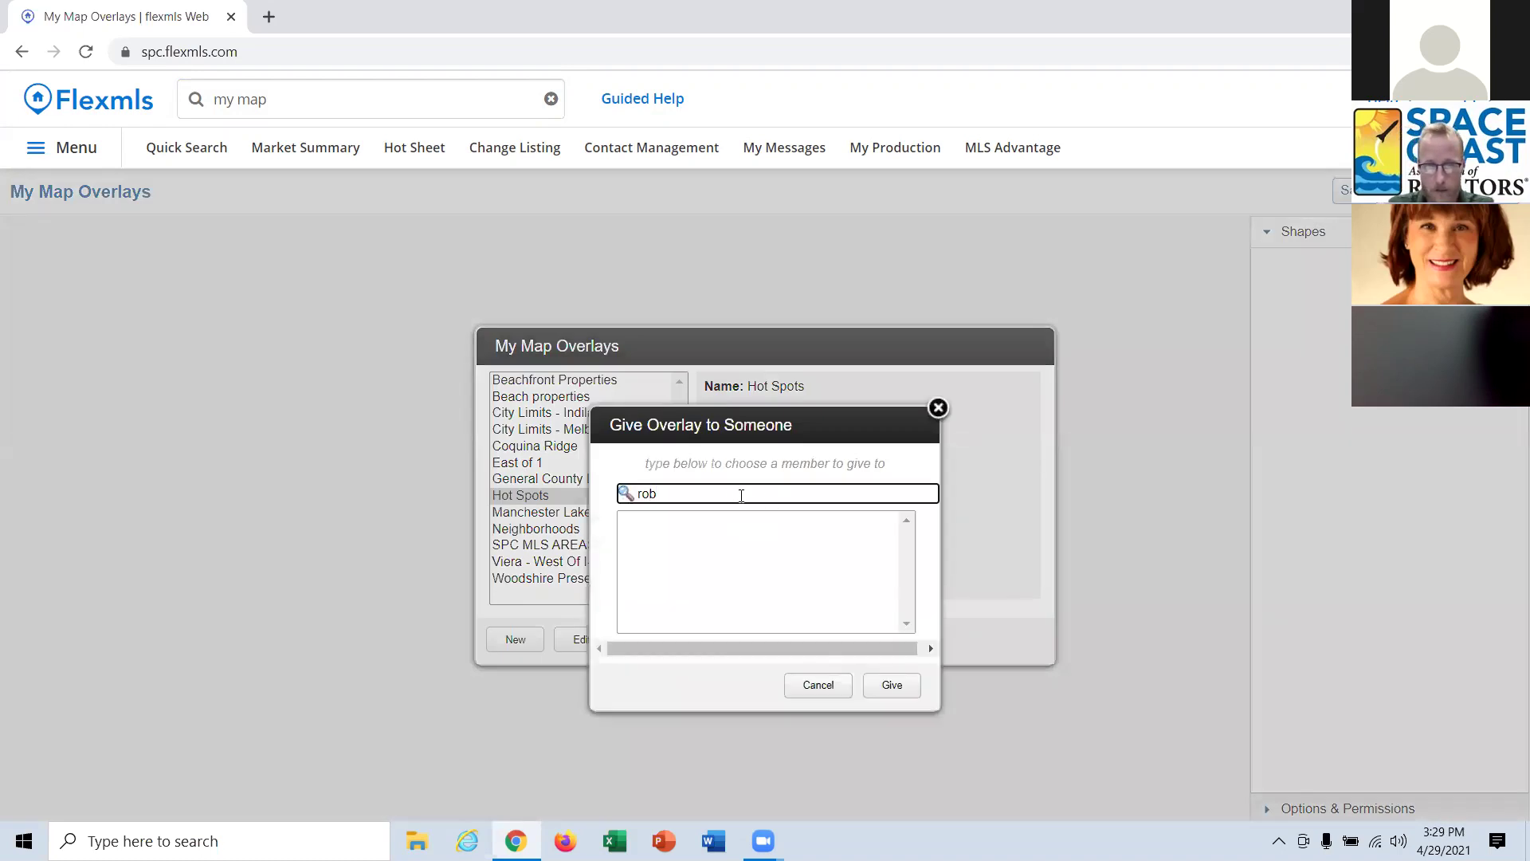
type(" row")
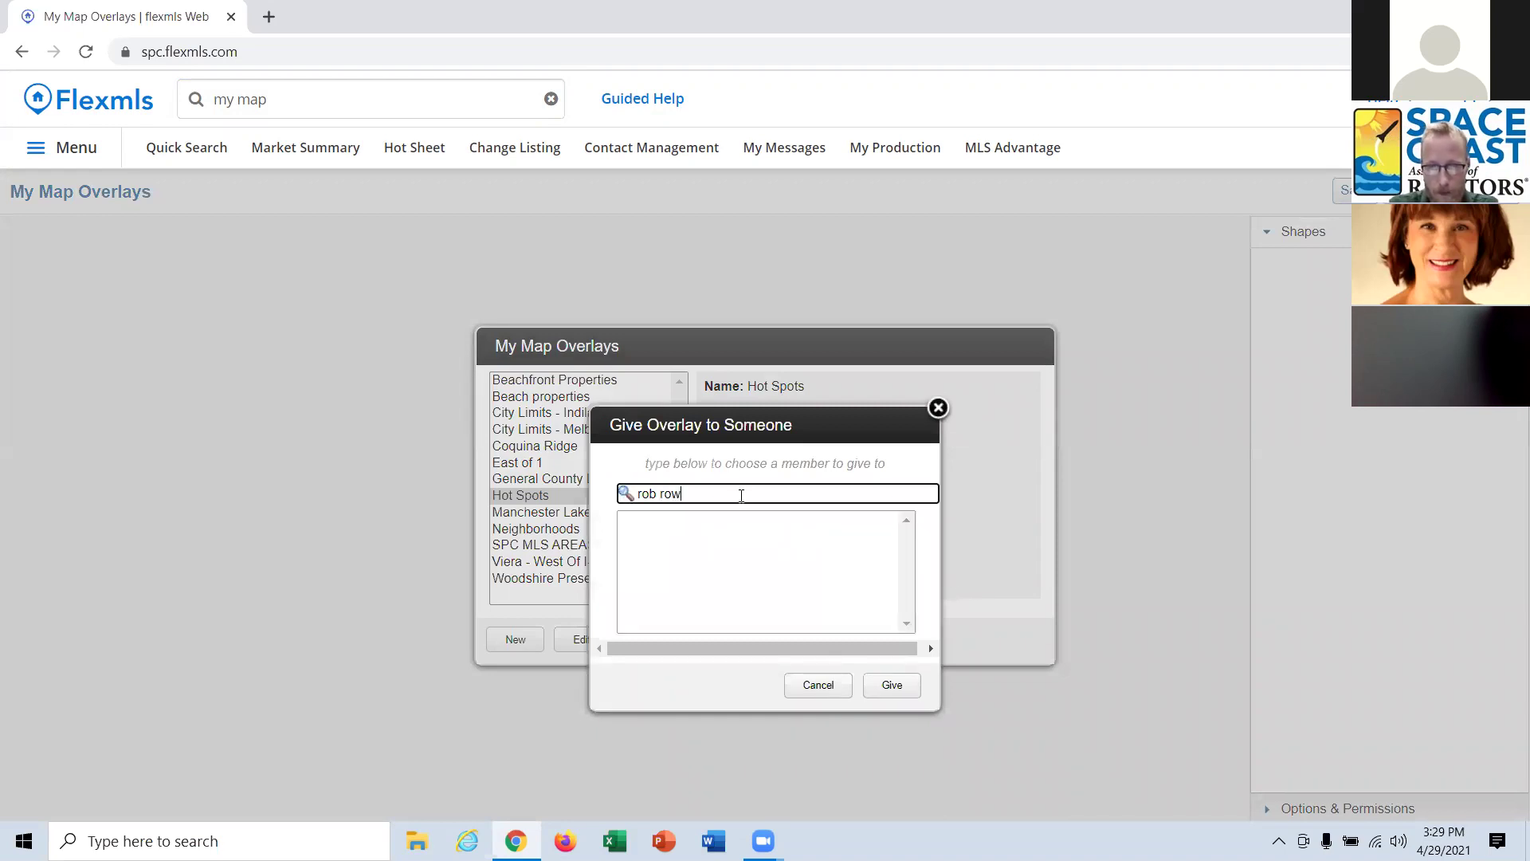
key("BackSpace")
key("BackSpace")
key("BackSpace")
key("BackSpace")
key("BackSpace")
key("BackSpace")
key("BackSpace")
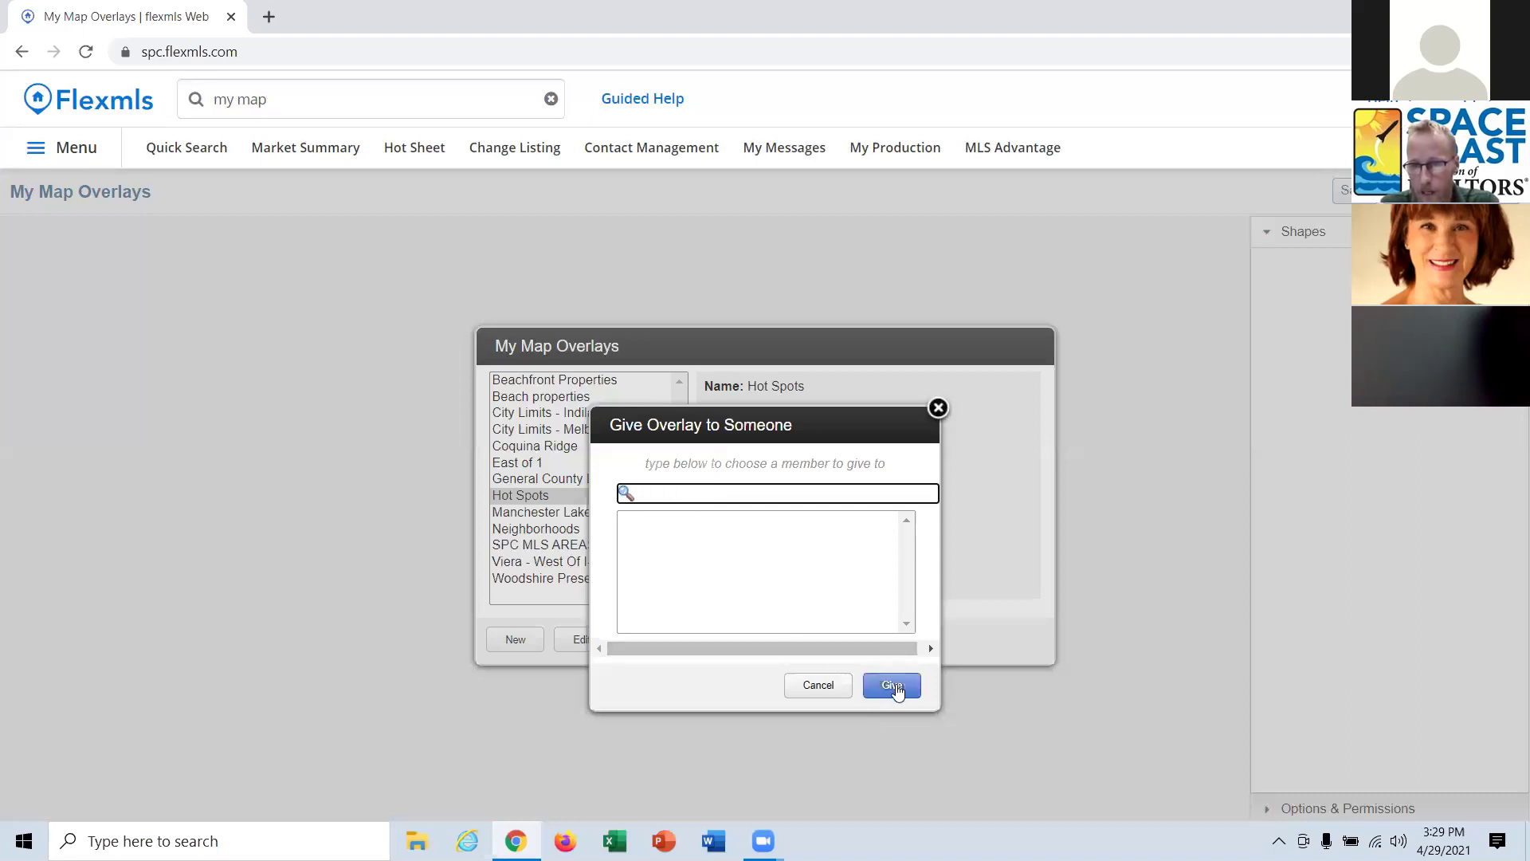
left_click(820, 690)
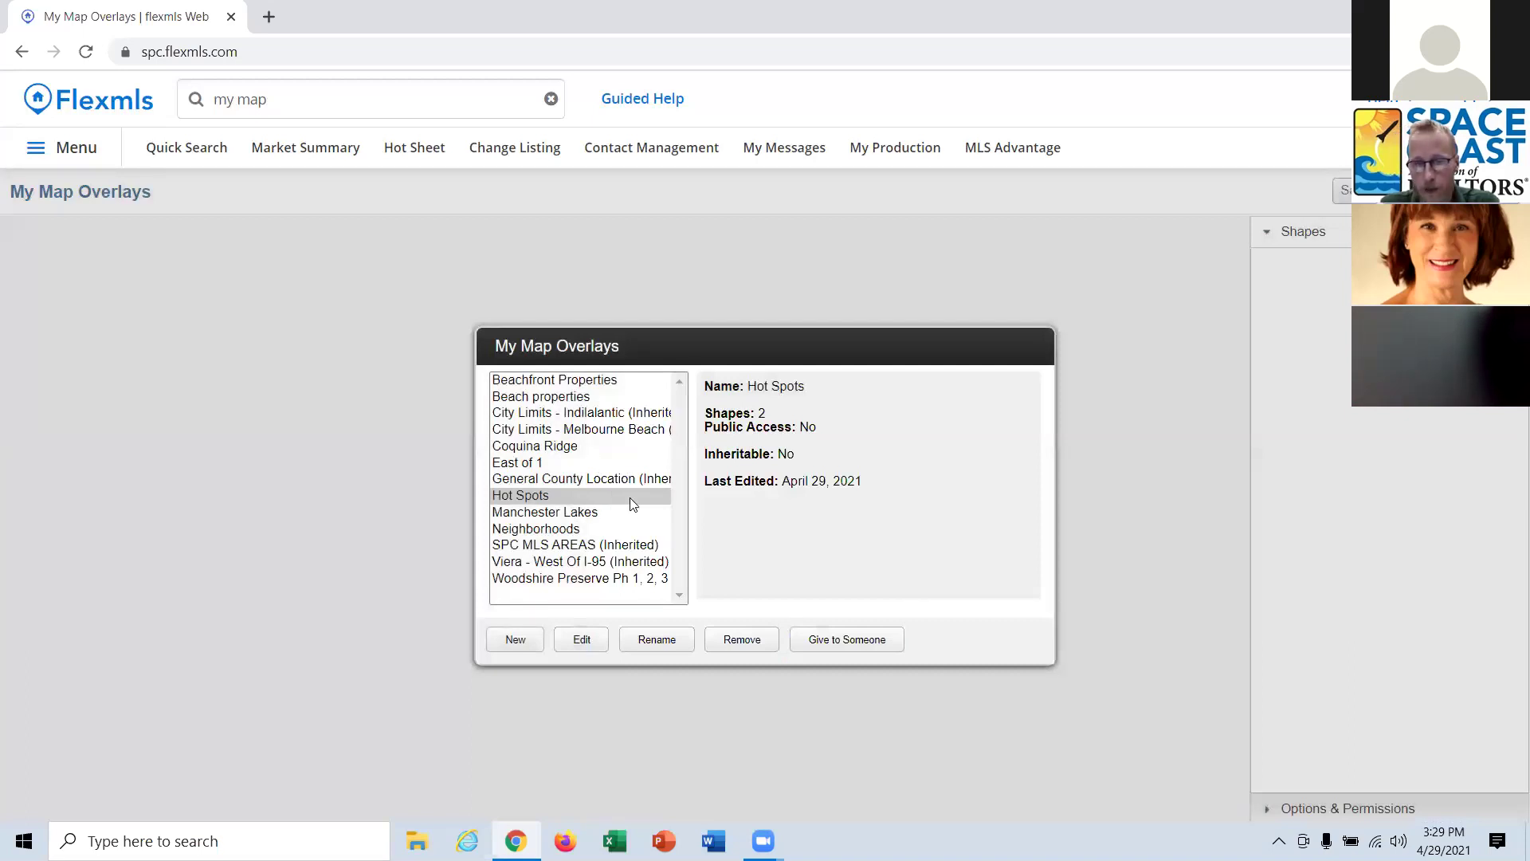
Open the Hot Spots overlay for editing and pan the map to show both shapes.
left_click(545, 495)
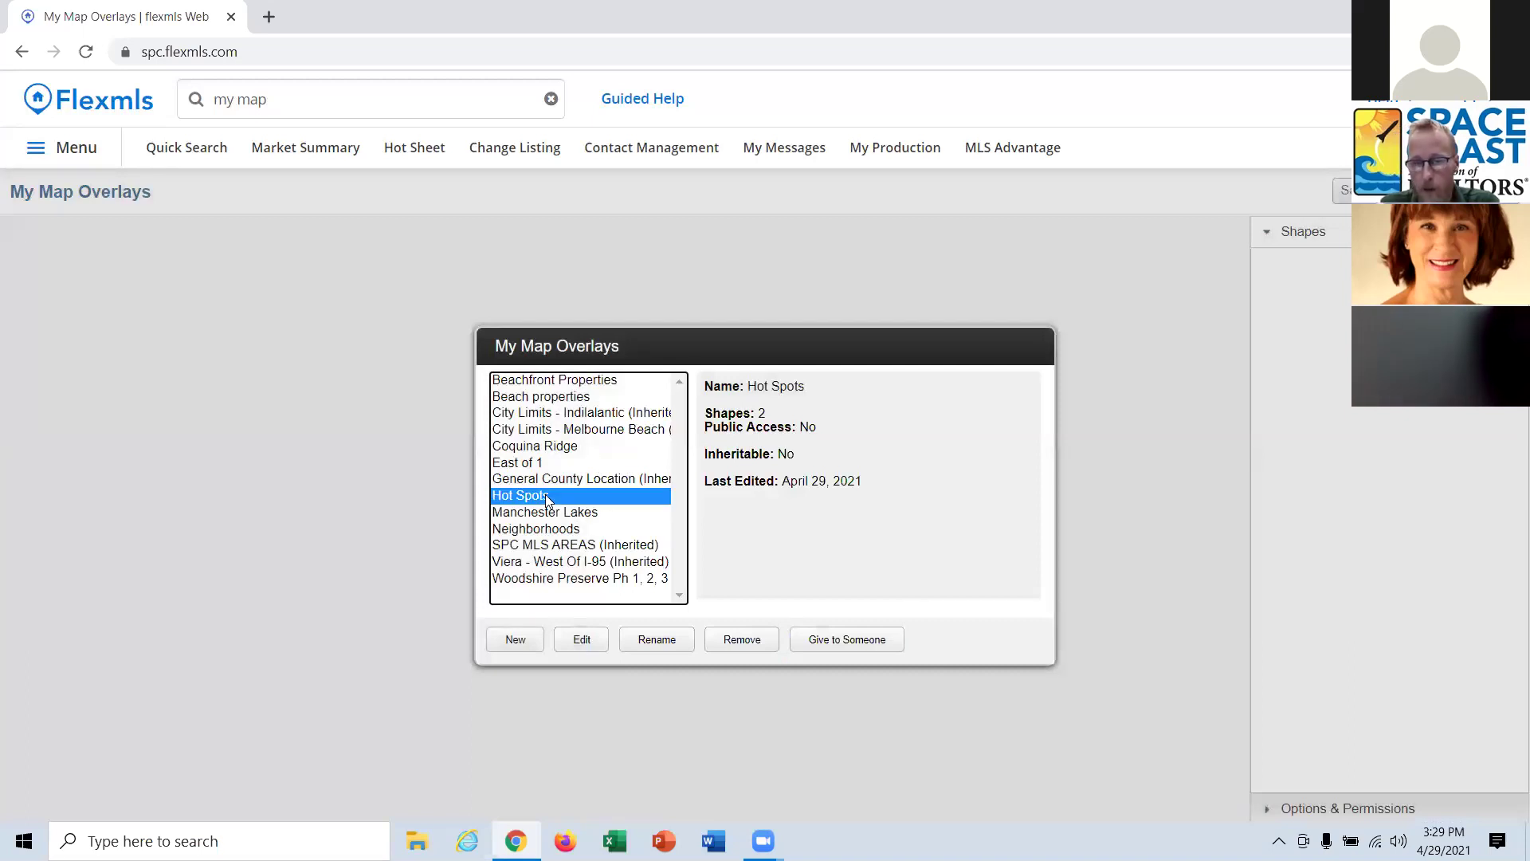
left_click(581, 640)
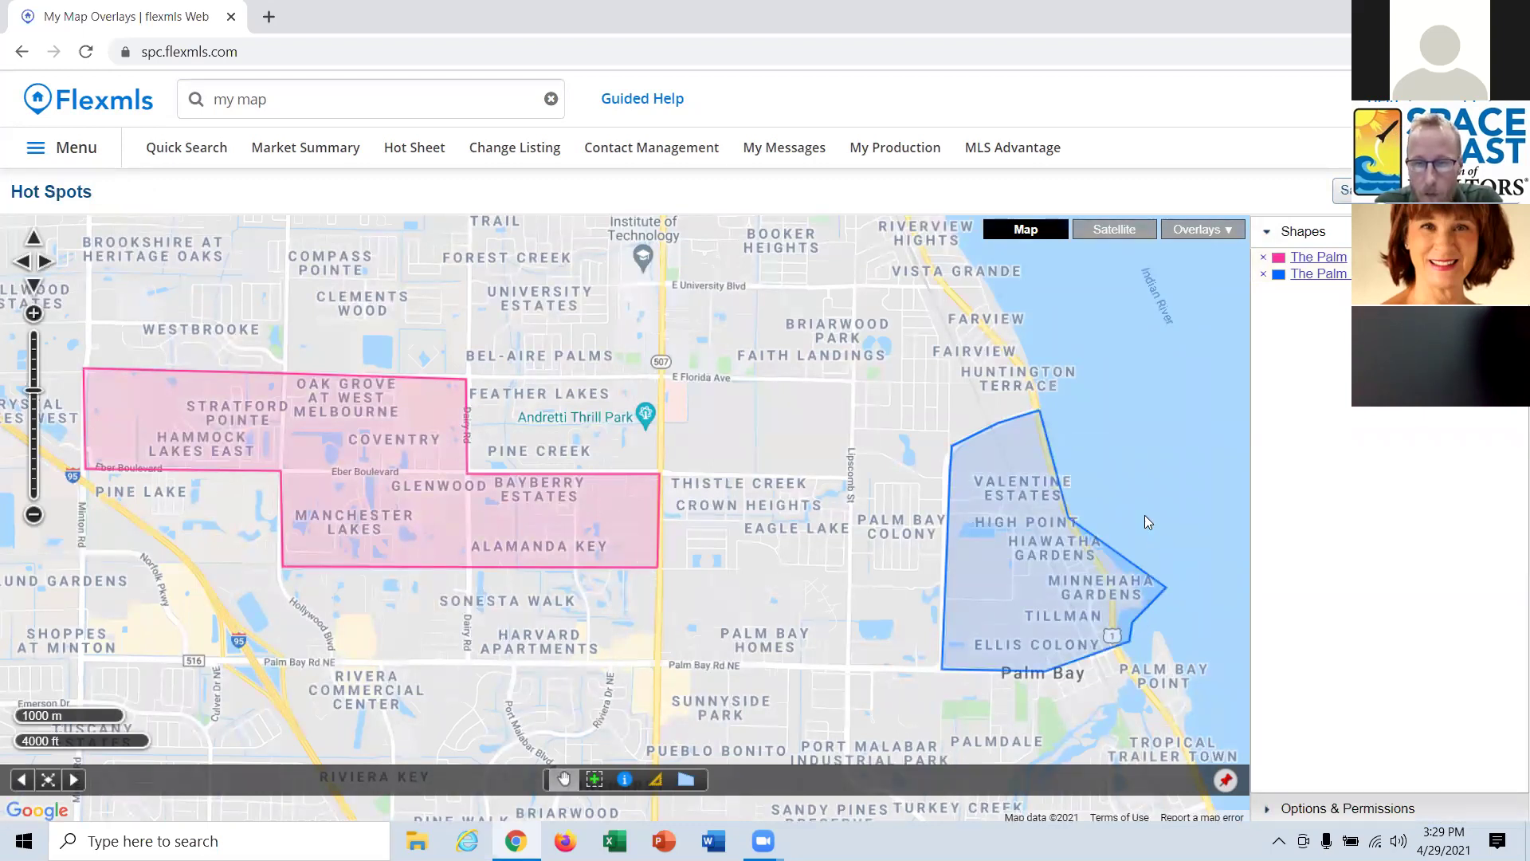
left_click_drag(1144, 514, 1114, 475)
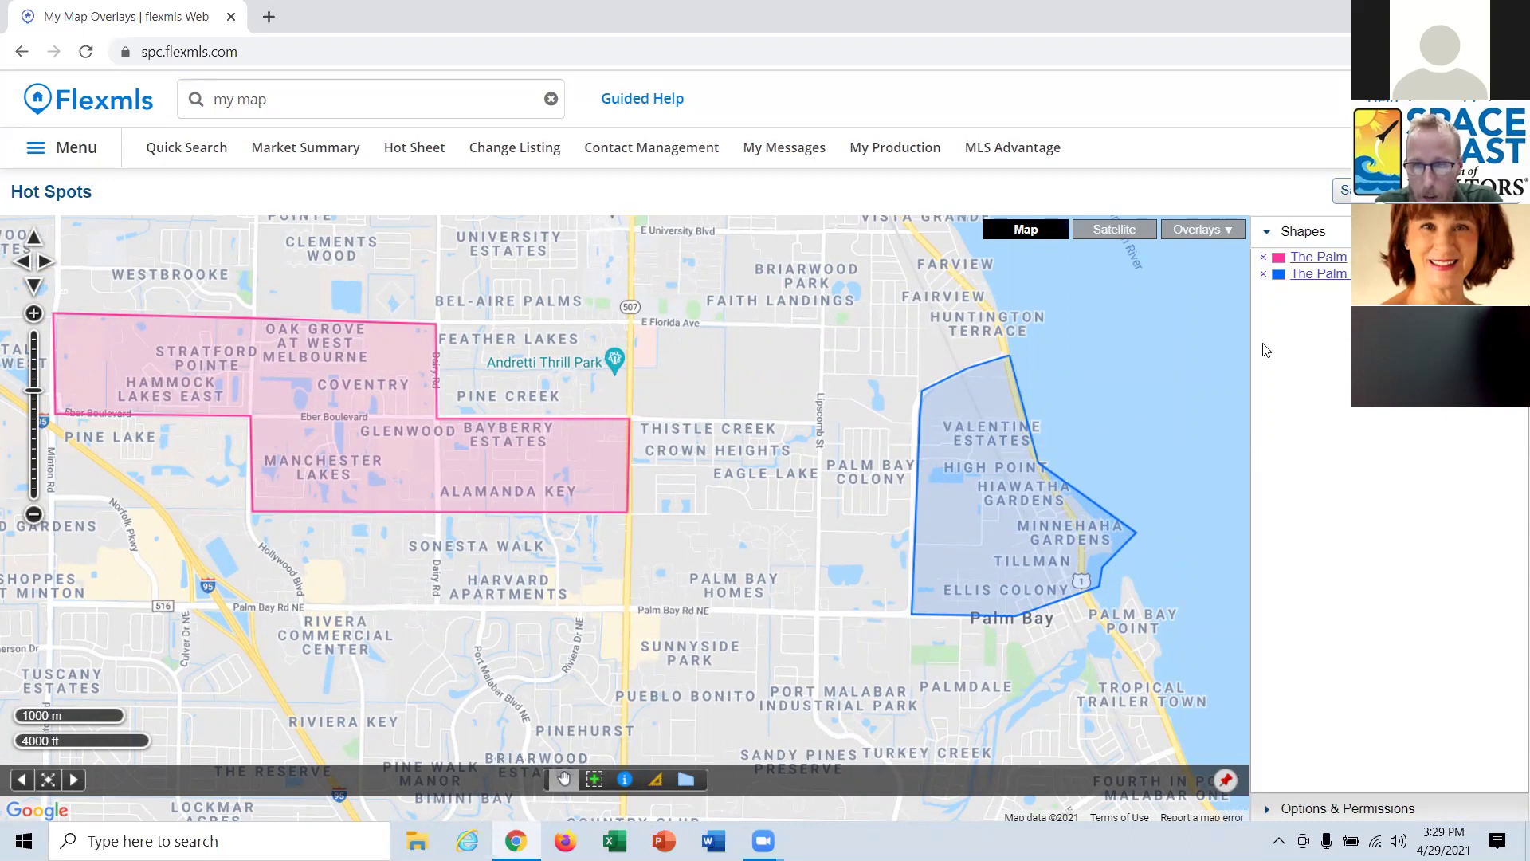
Select The Palm Bay East shape, clear the leftover search text, and open its edit settings.
left_click(1346, 276)
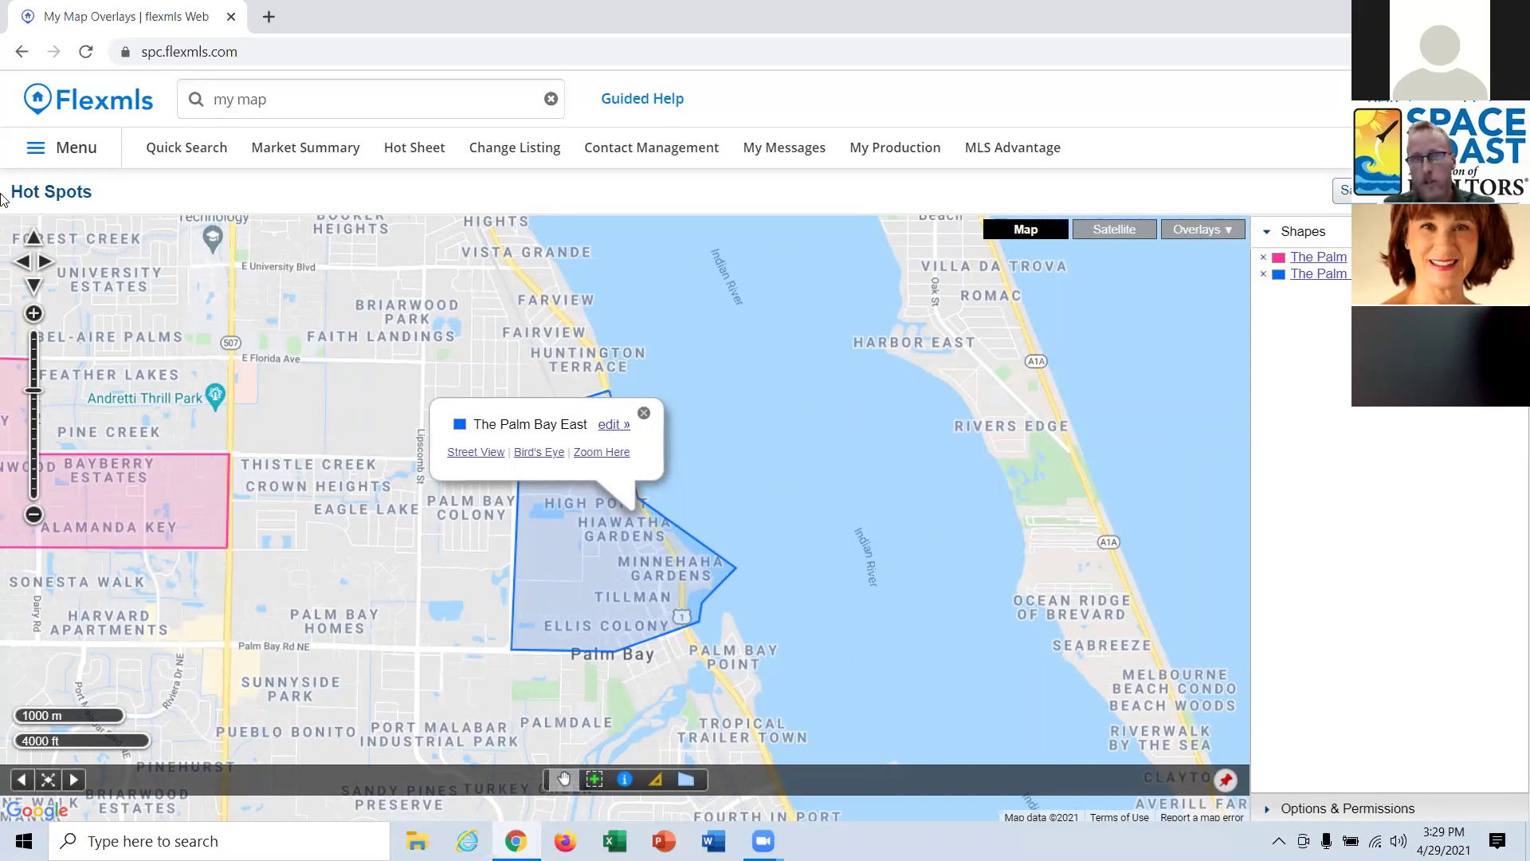
left_click(247, 99)
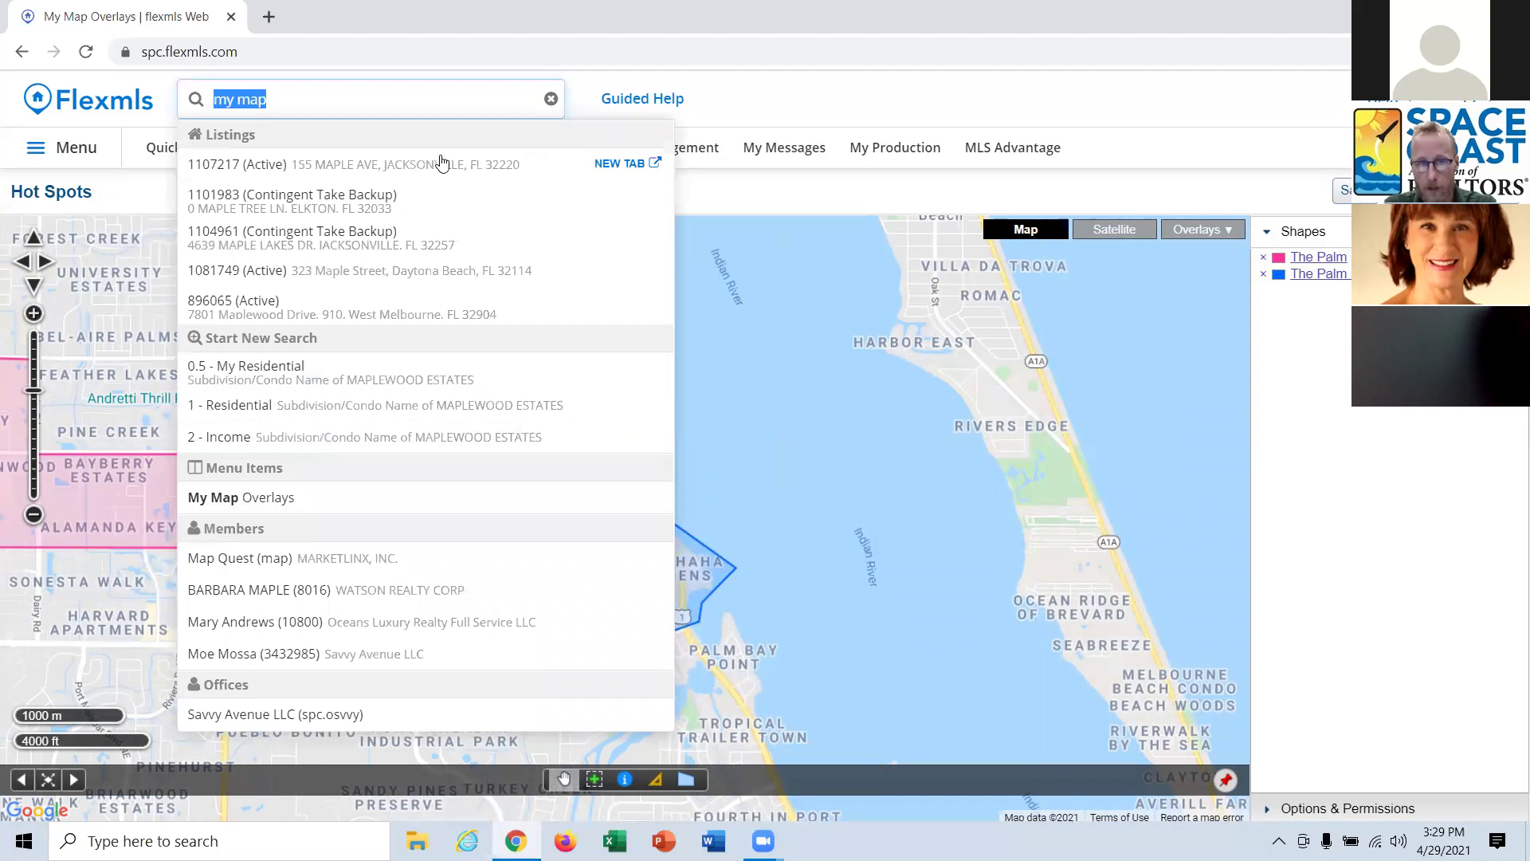
left_click(551, 98)
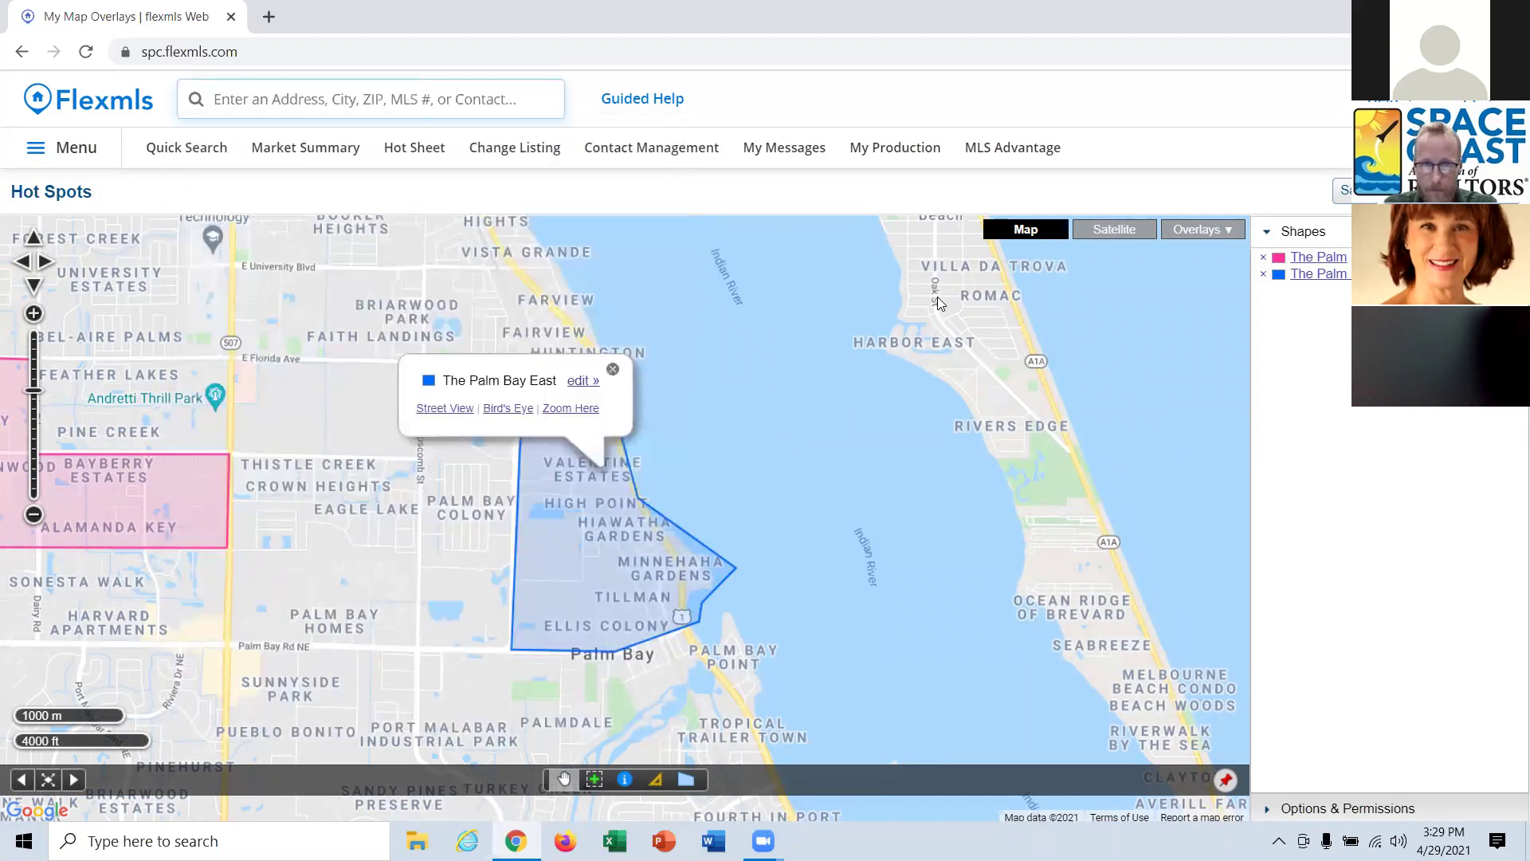
left_click(581, 380)
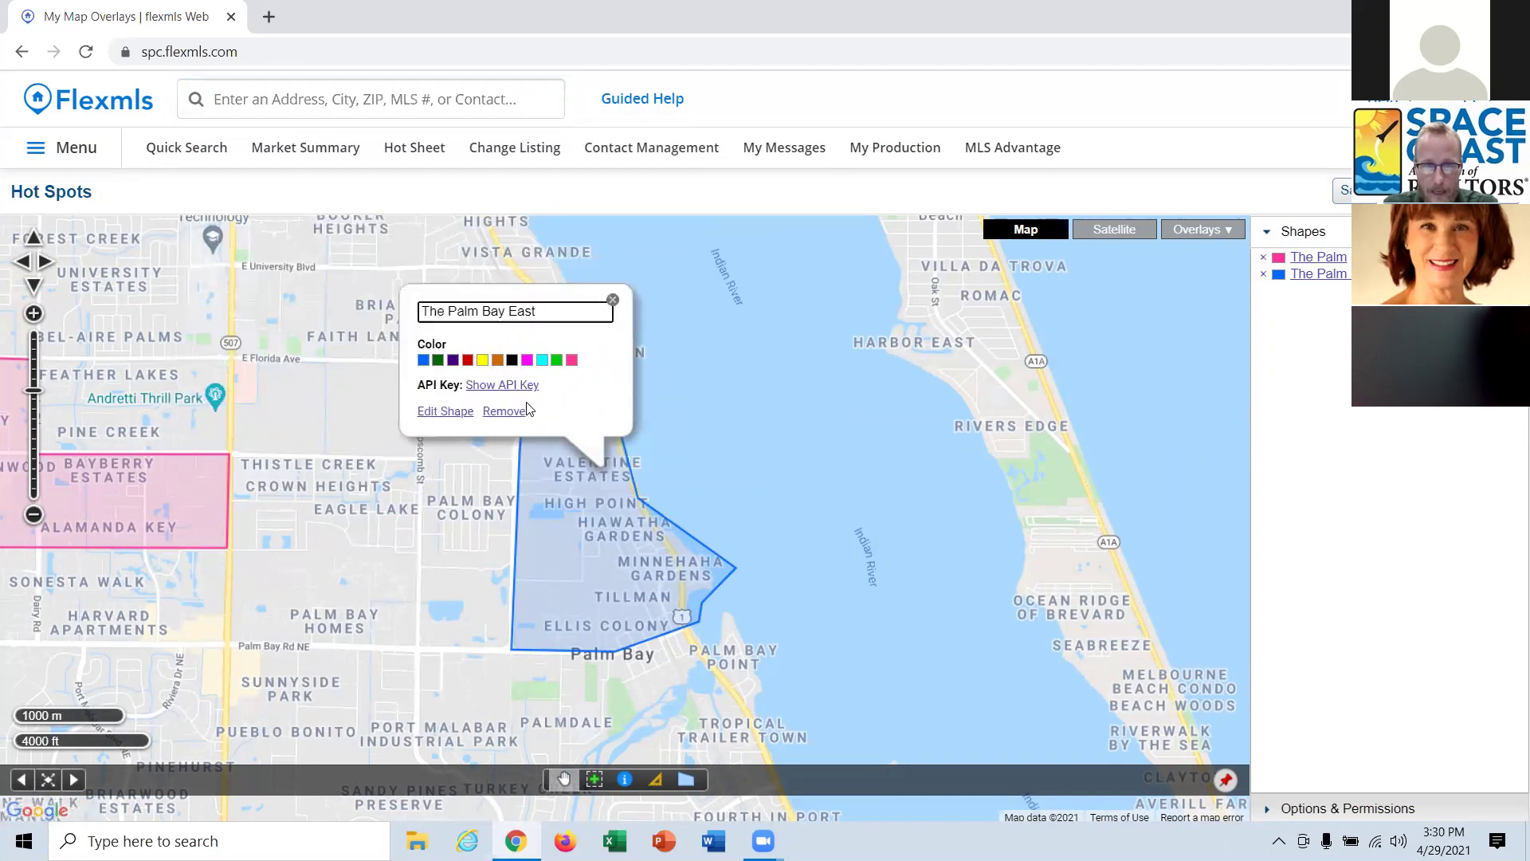
Drag The Palm Bay East polygon's top-left vertex northwest toward Lipscomb St.
left_click(439, 412)
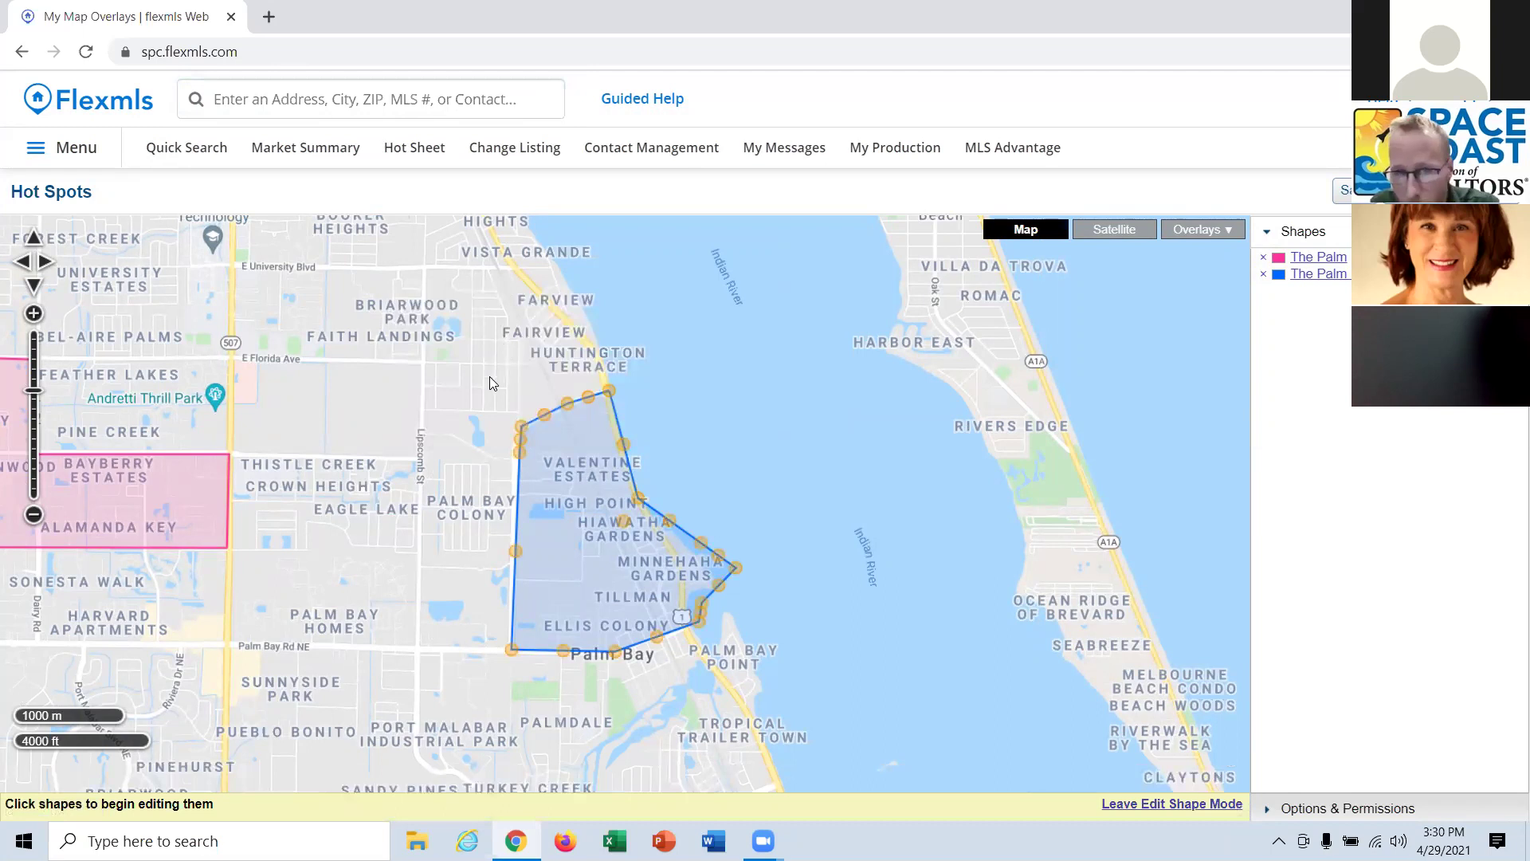
left_click_drag(521, 426, 410, 389)
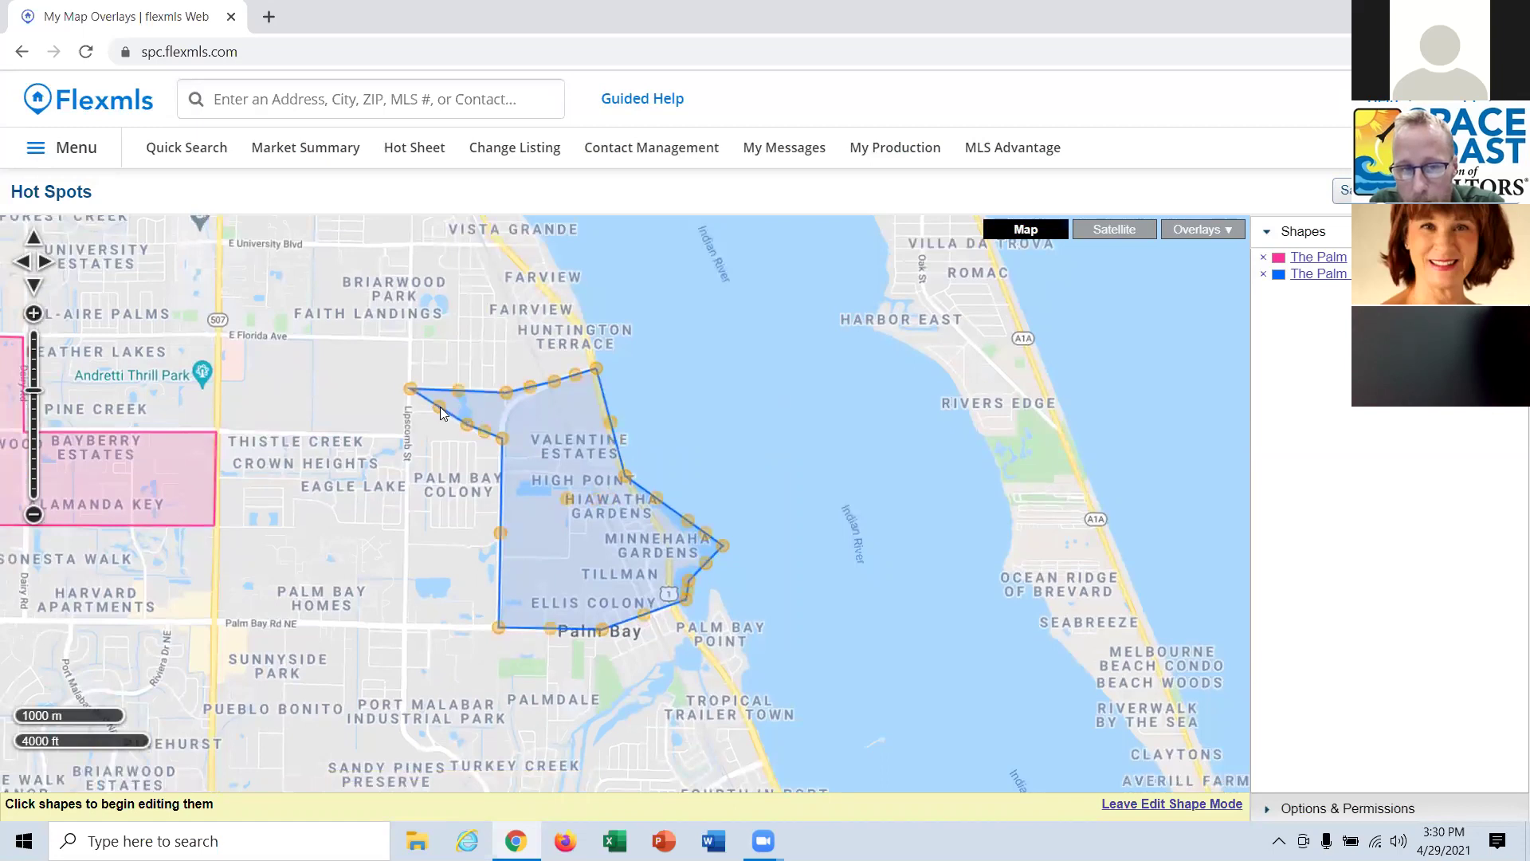
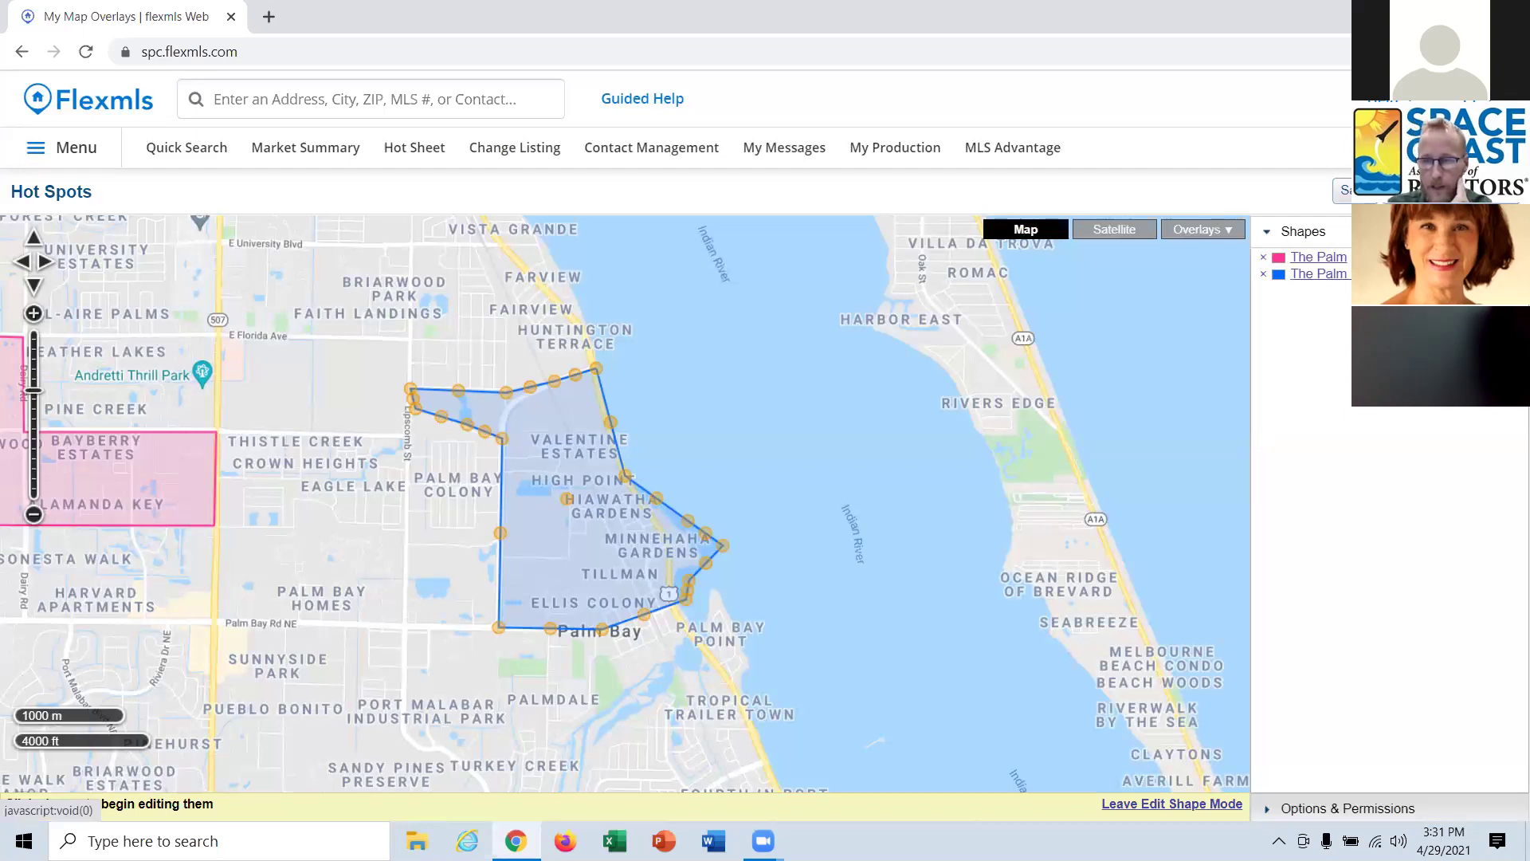
Save the reshaped Palm Bay East shape into the existing Hot Spots overlay.
left_click(35, 803)
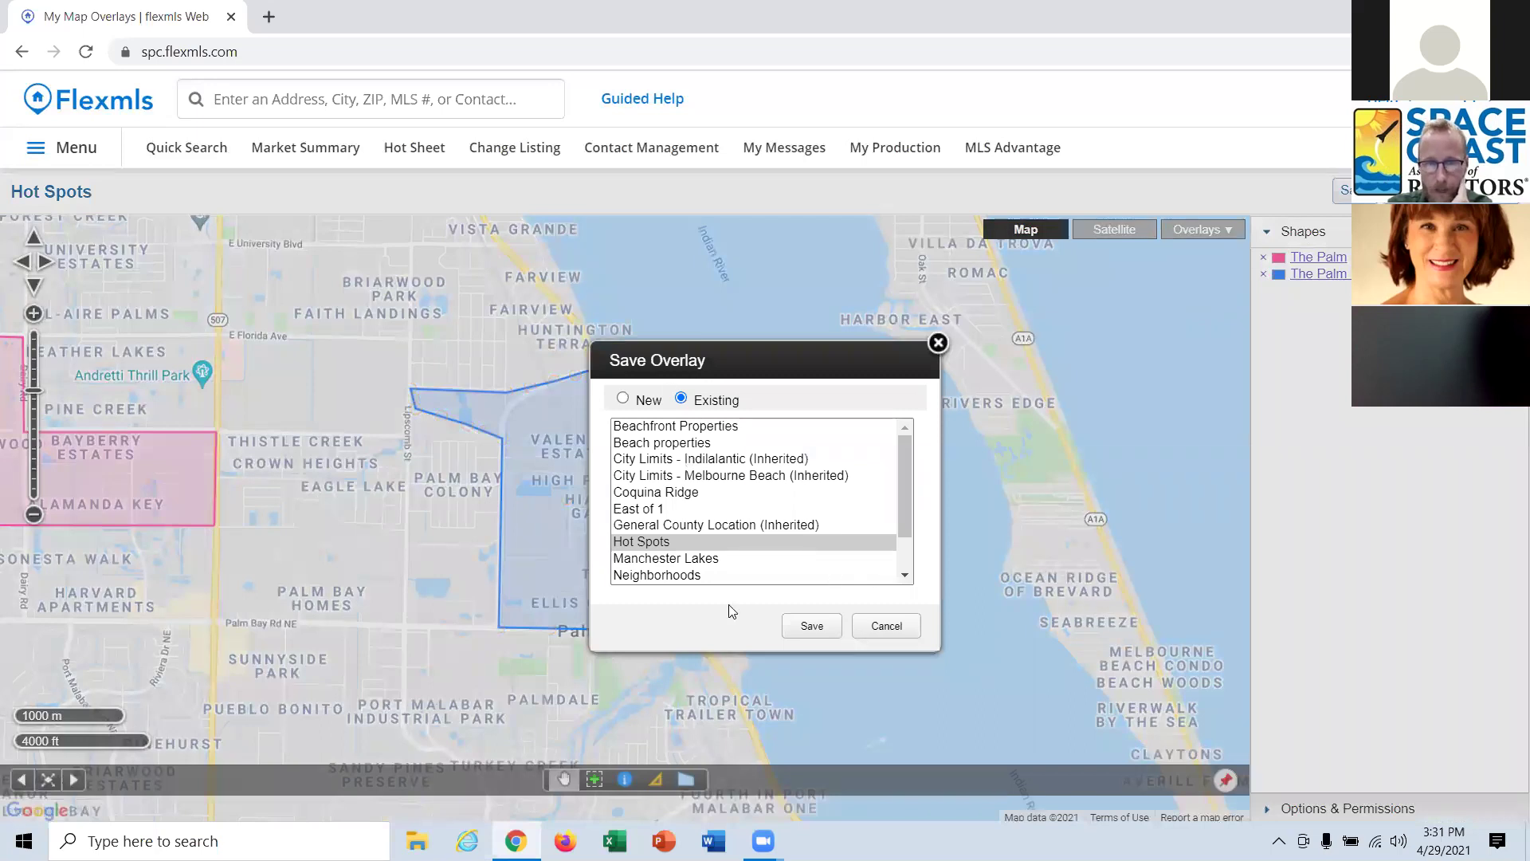
left_click(682, 542)
left_click(806, 627)
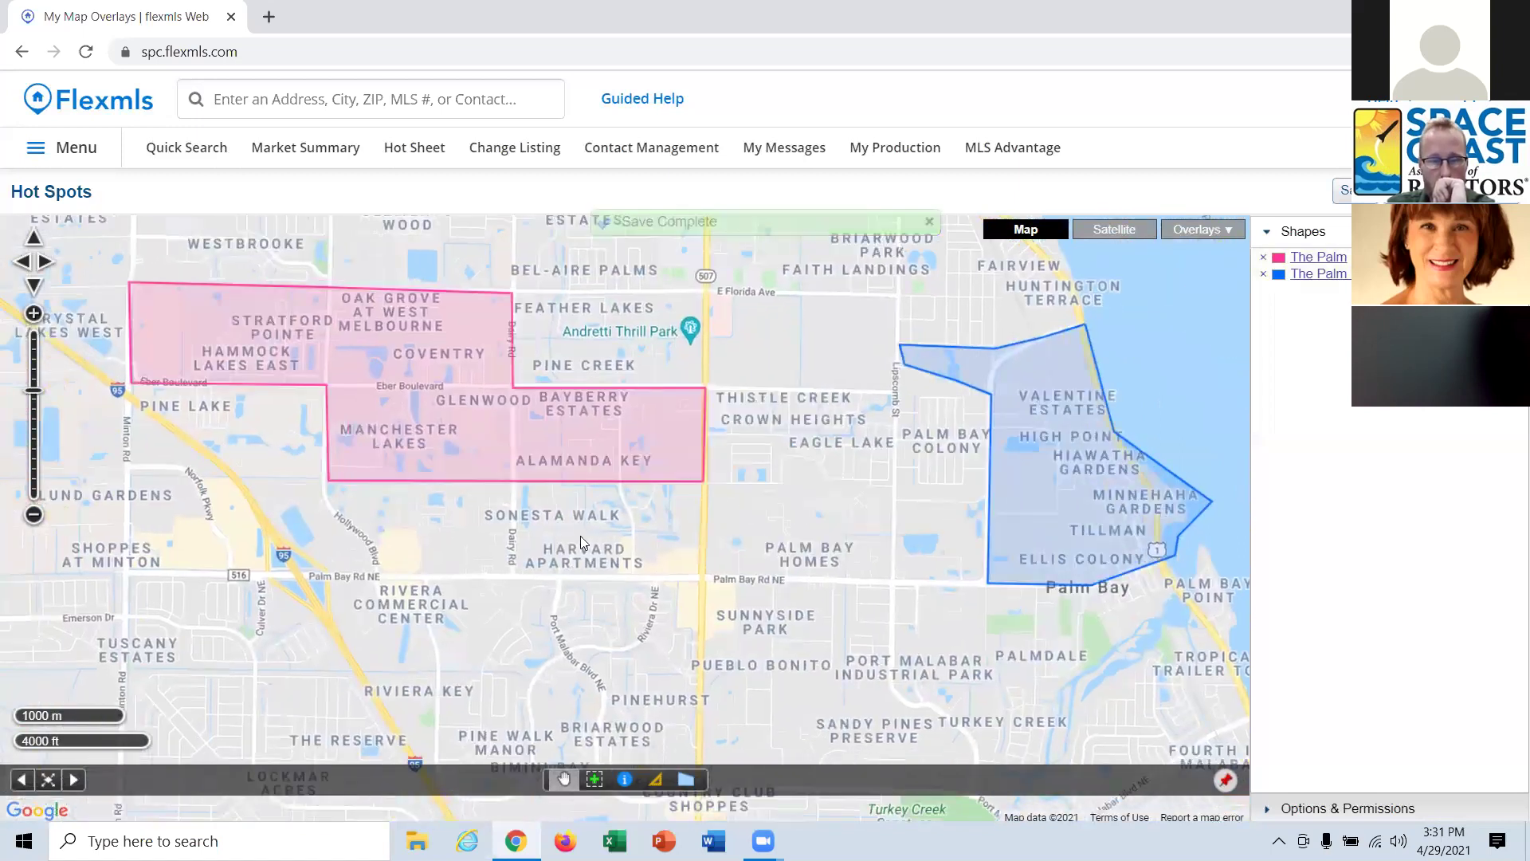
Reshape The Palm pink shape, pulling its bottom edge south over Sonesta Walk.
left_click(610, 445)
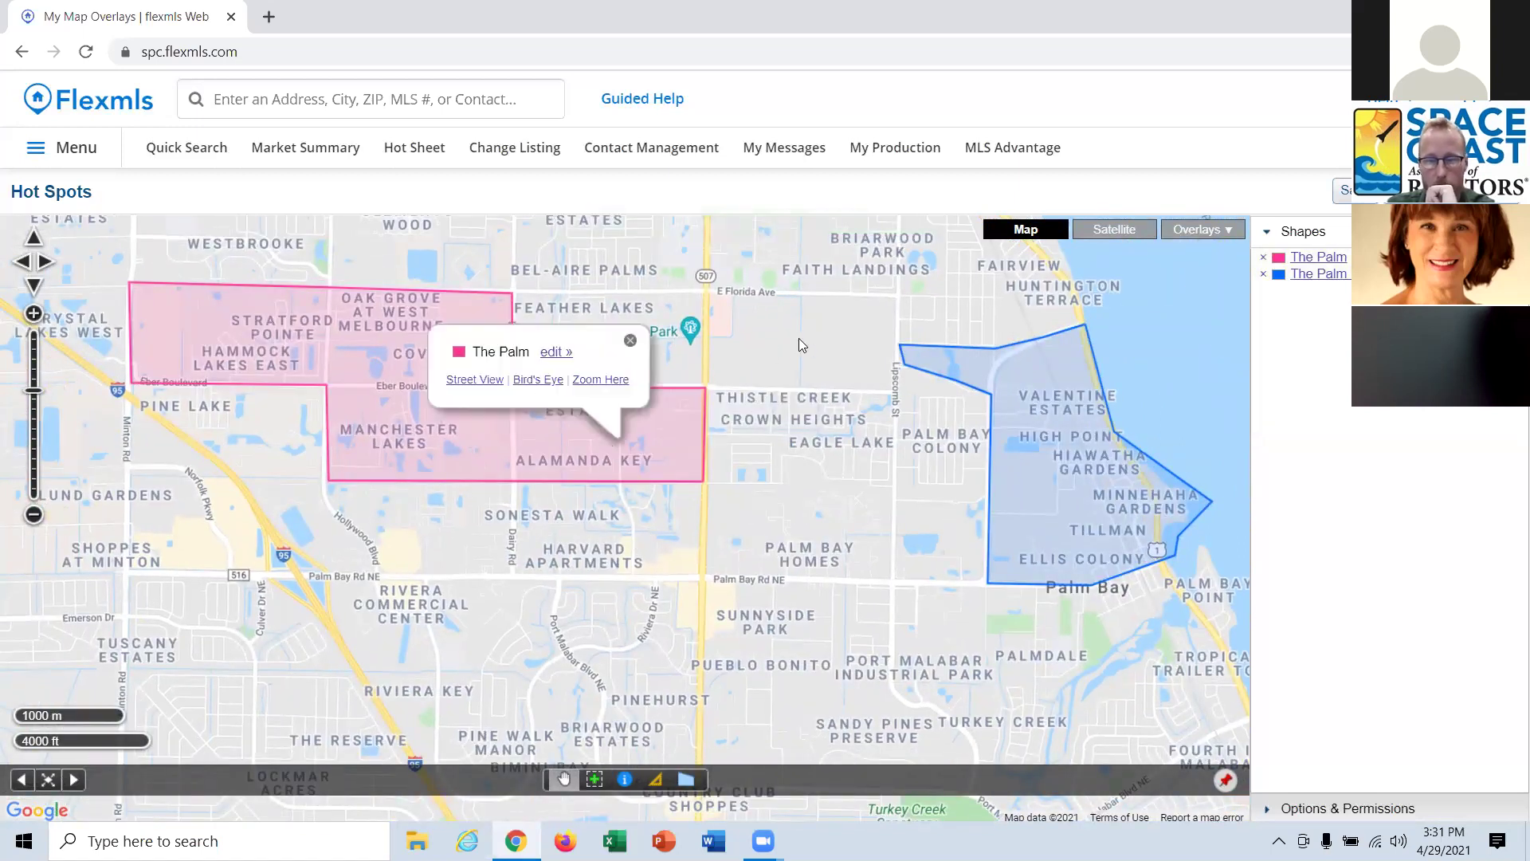
left_click(560, 355)
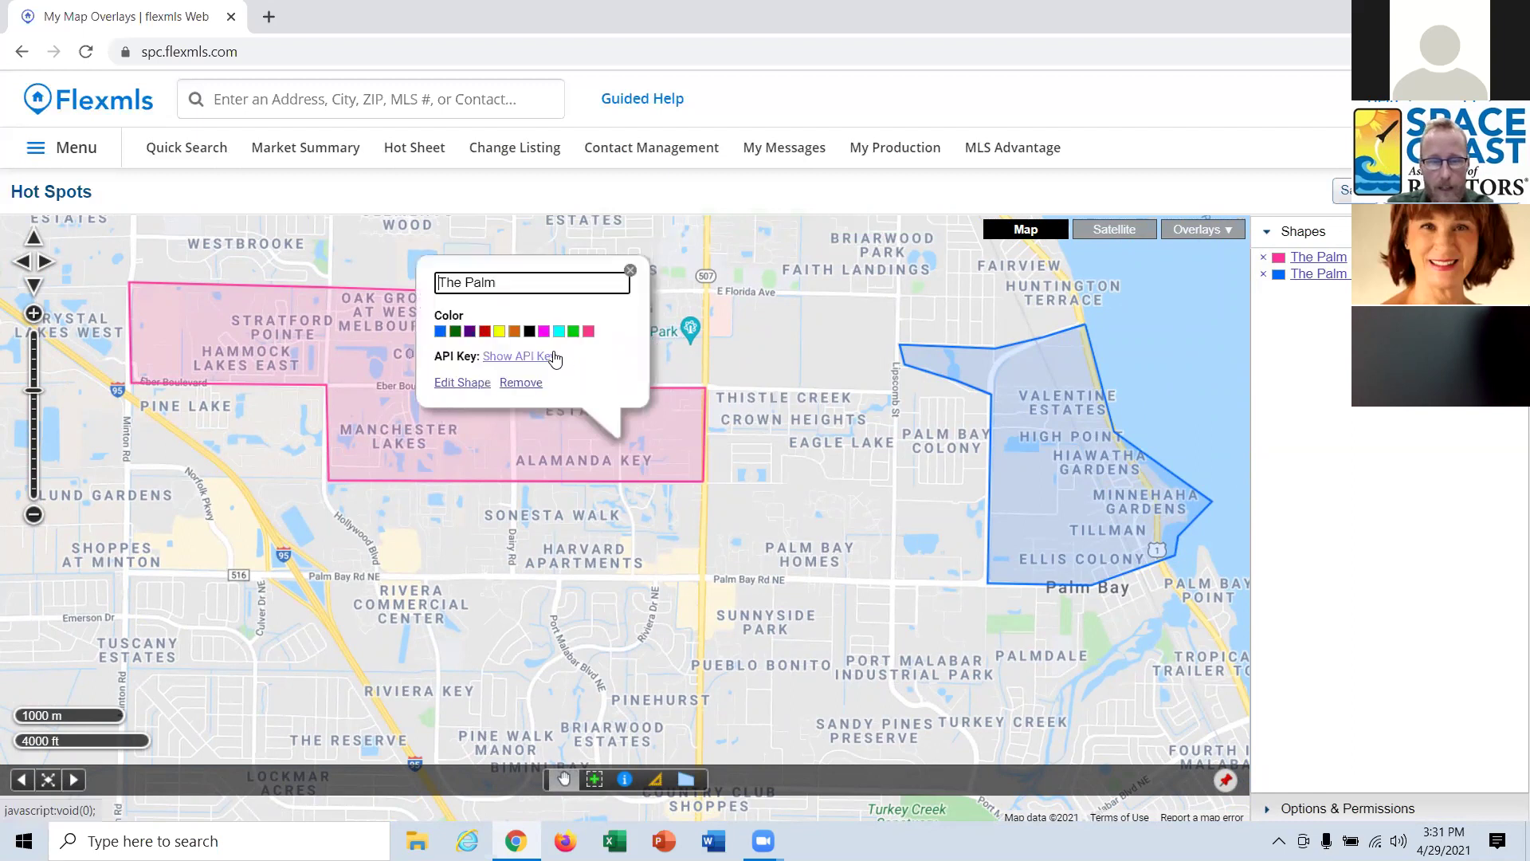
left_click(472, 384)
mouse_move(516, 484)
left_mouse_down()
mouse_move(516, 510)
mouse_move(515, 479)
left_mouse_up()
left_click_drag(699, 481, 701, 529)
left_click_drag(608, 507, 515, 529)
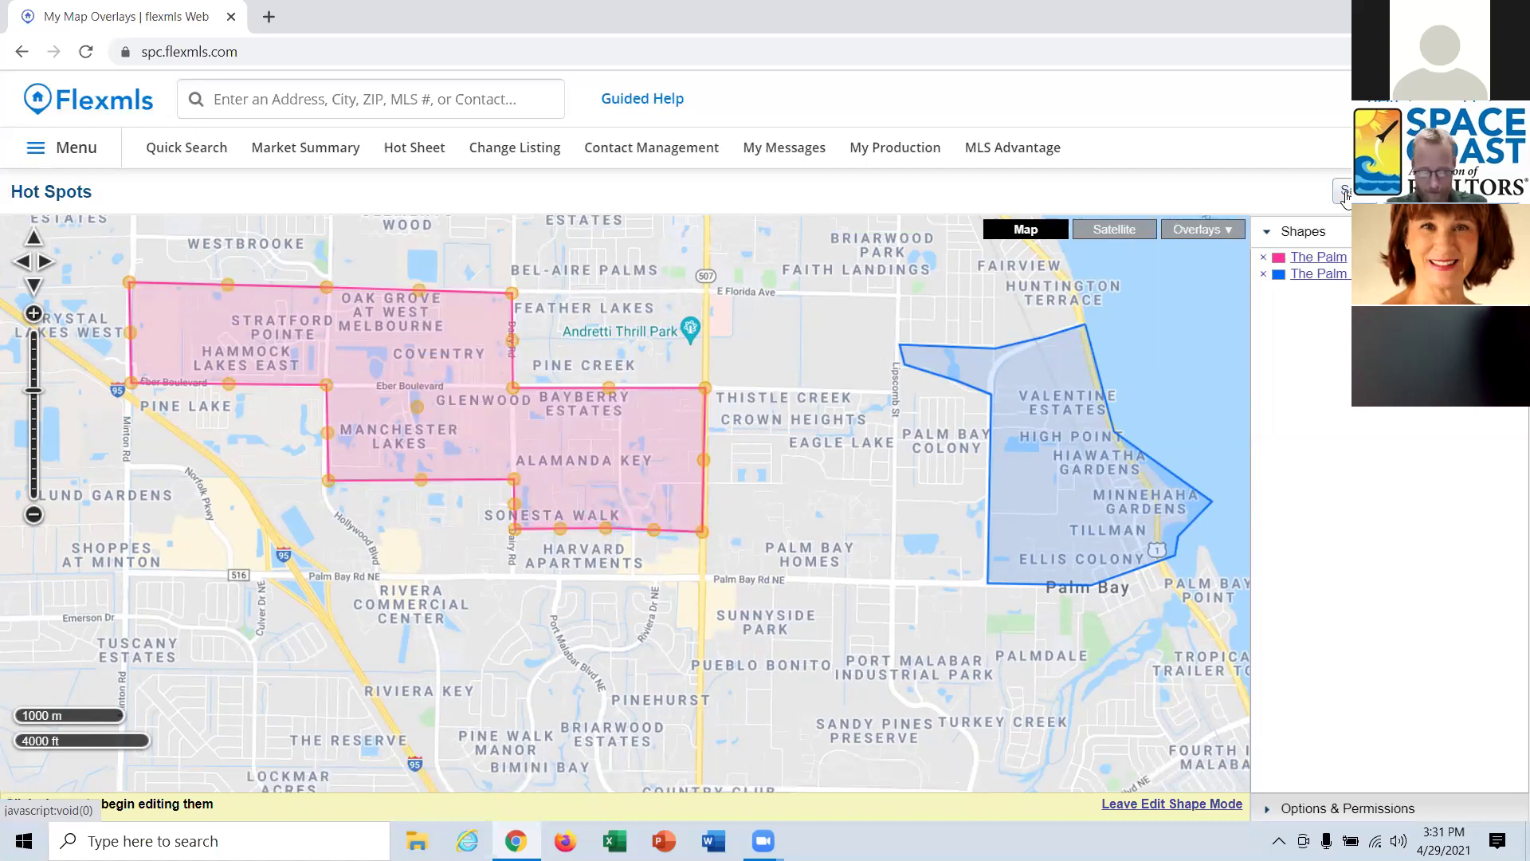
Re-save the reshaped Palm shape into the existing Hot Spots overlay.
left_click(1346, 196)
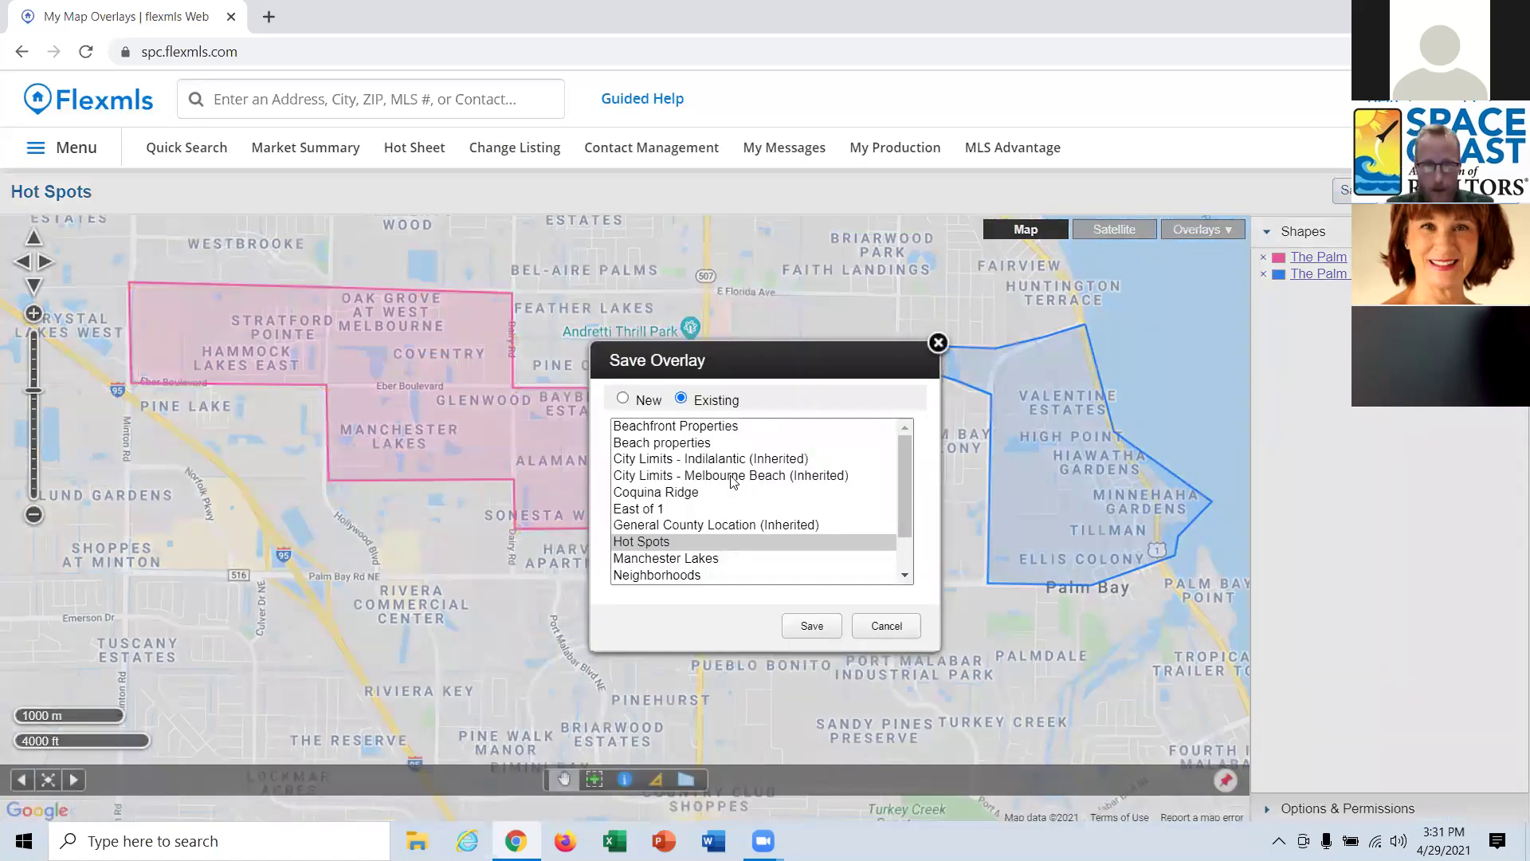
left_click(673, 543)
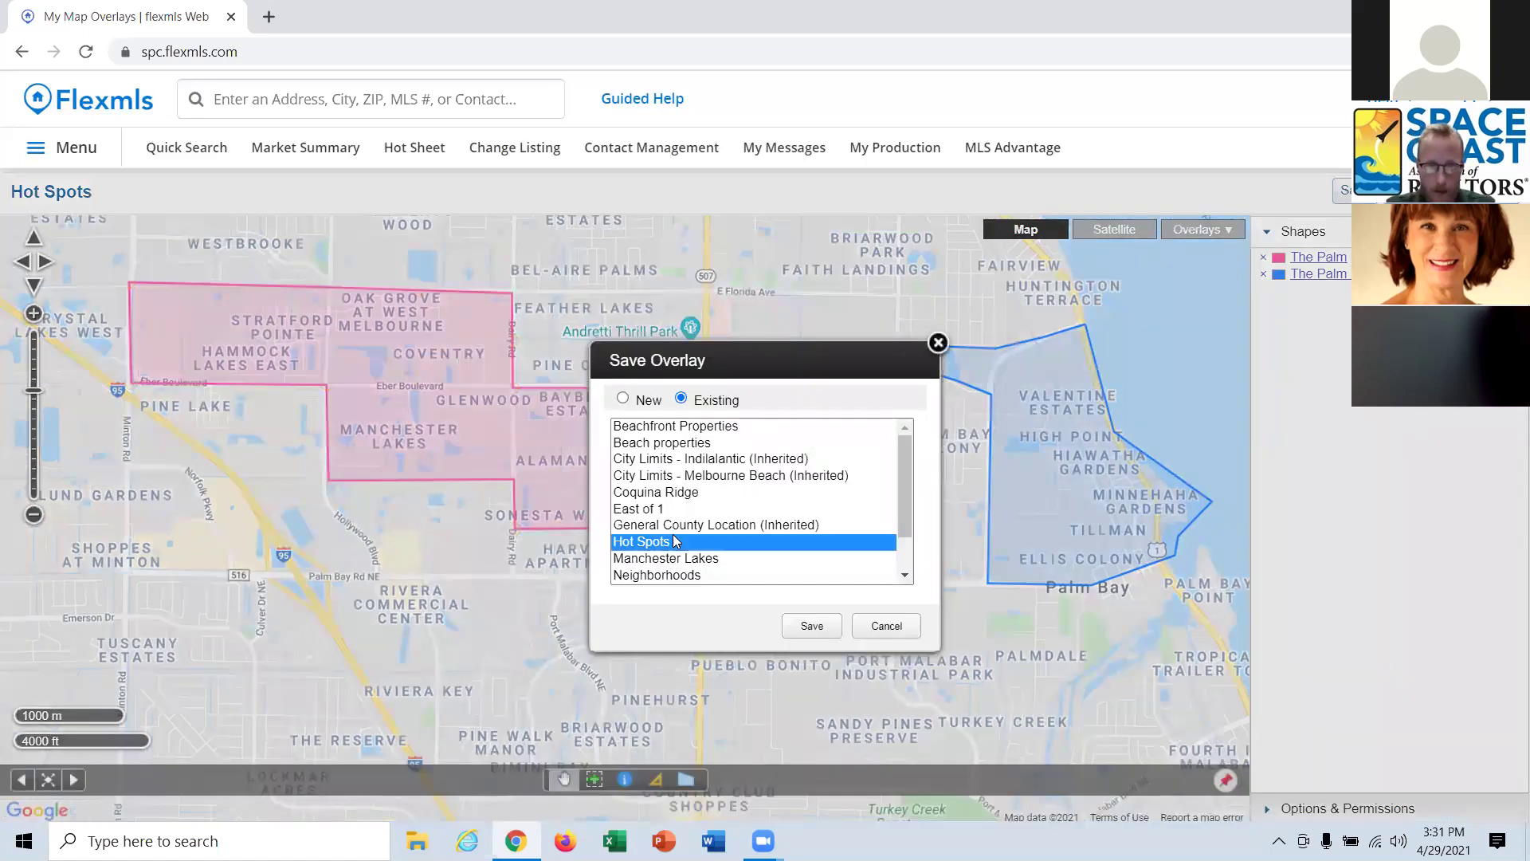
left_click(808, 624)
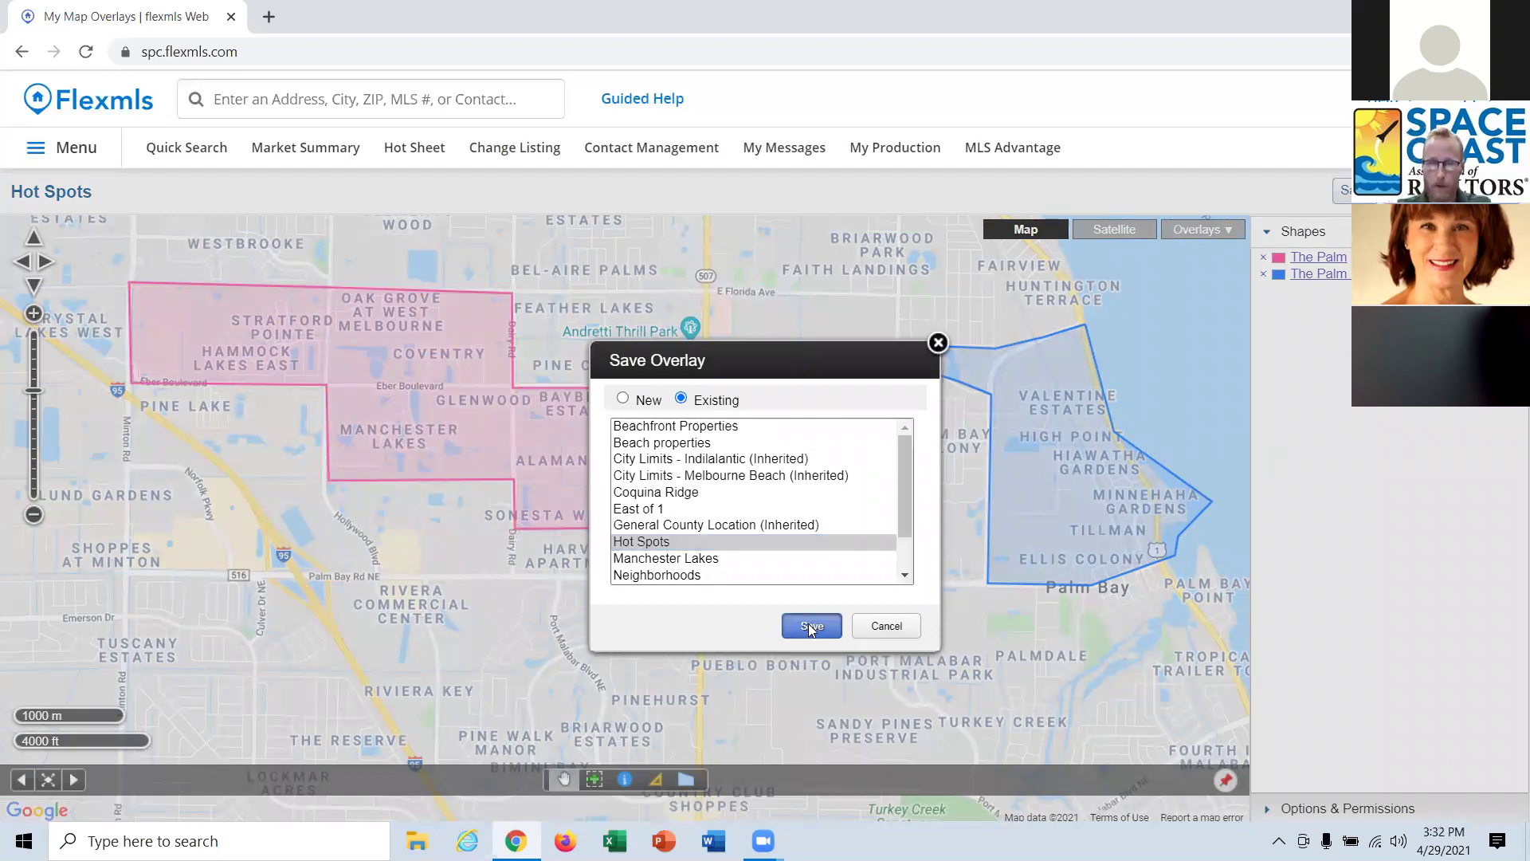
left_click(338, 102)
Open the Beachfront Properties overlay for editing from My Map Overlays.
type("my")
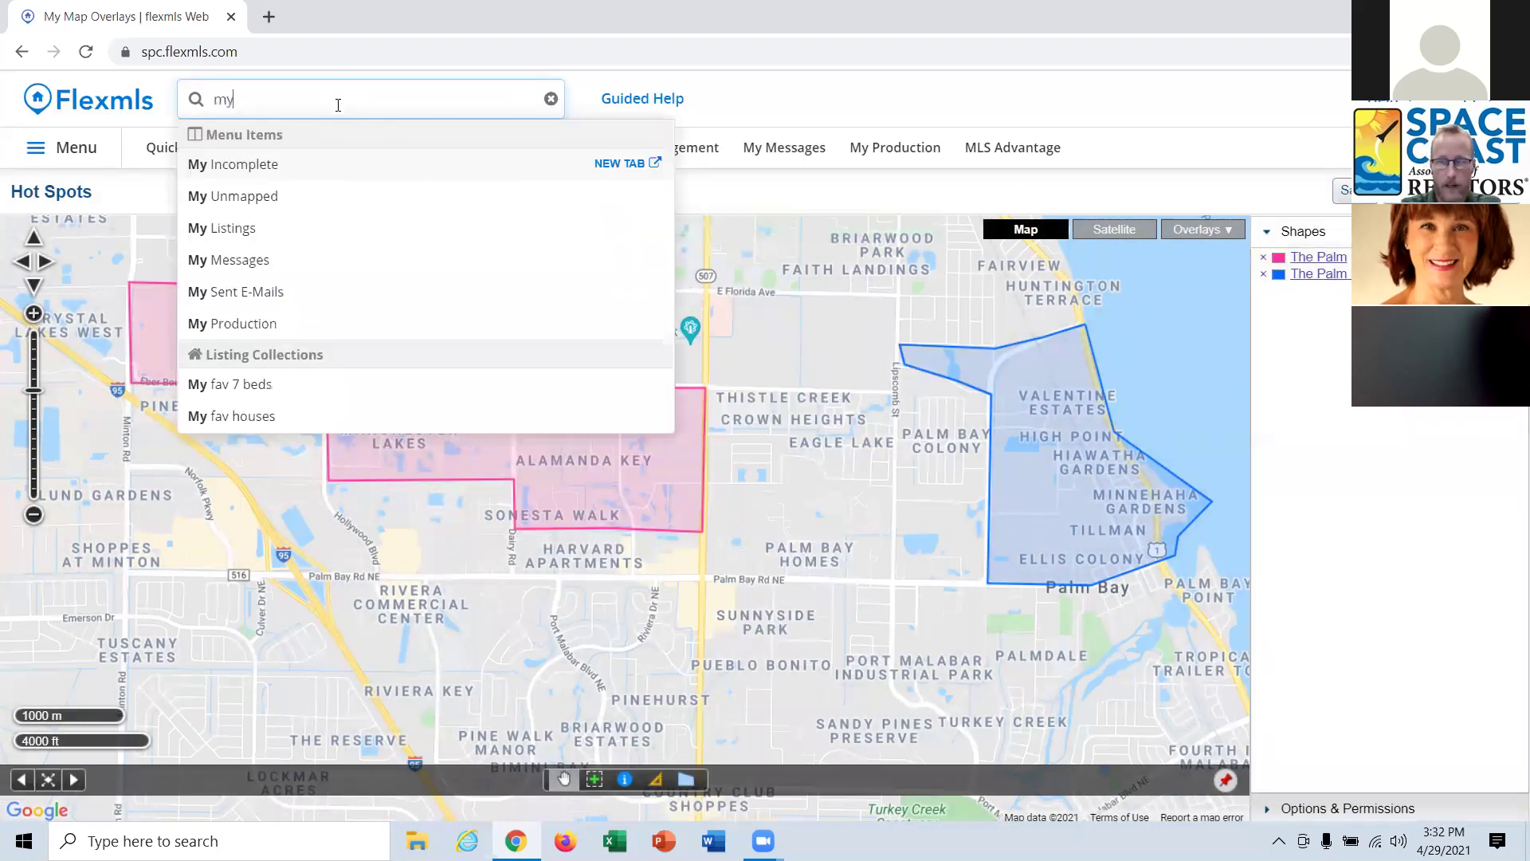
type(" ma")
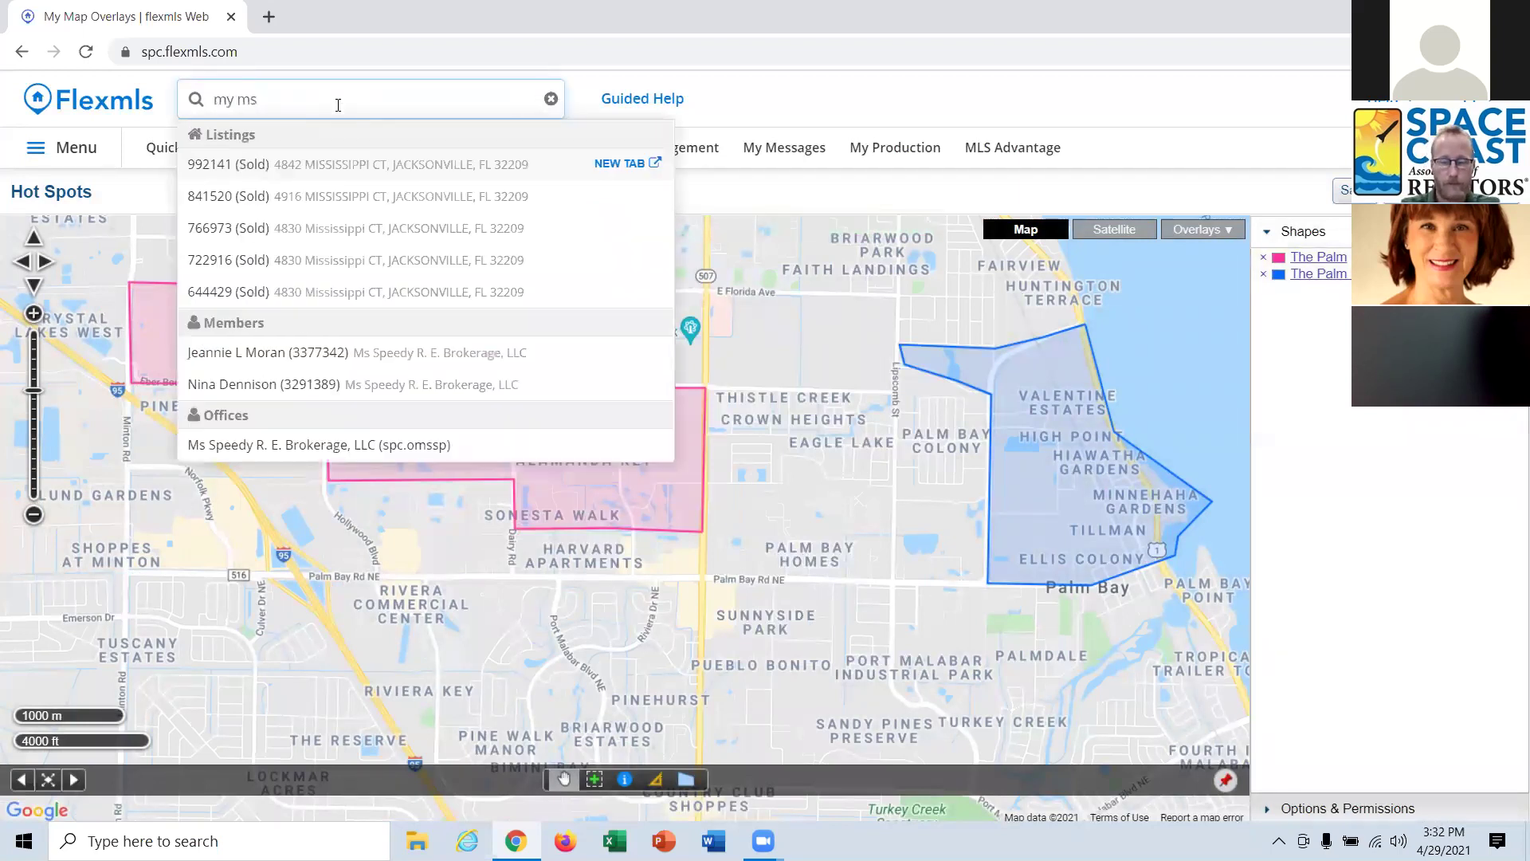
type("p")
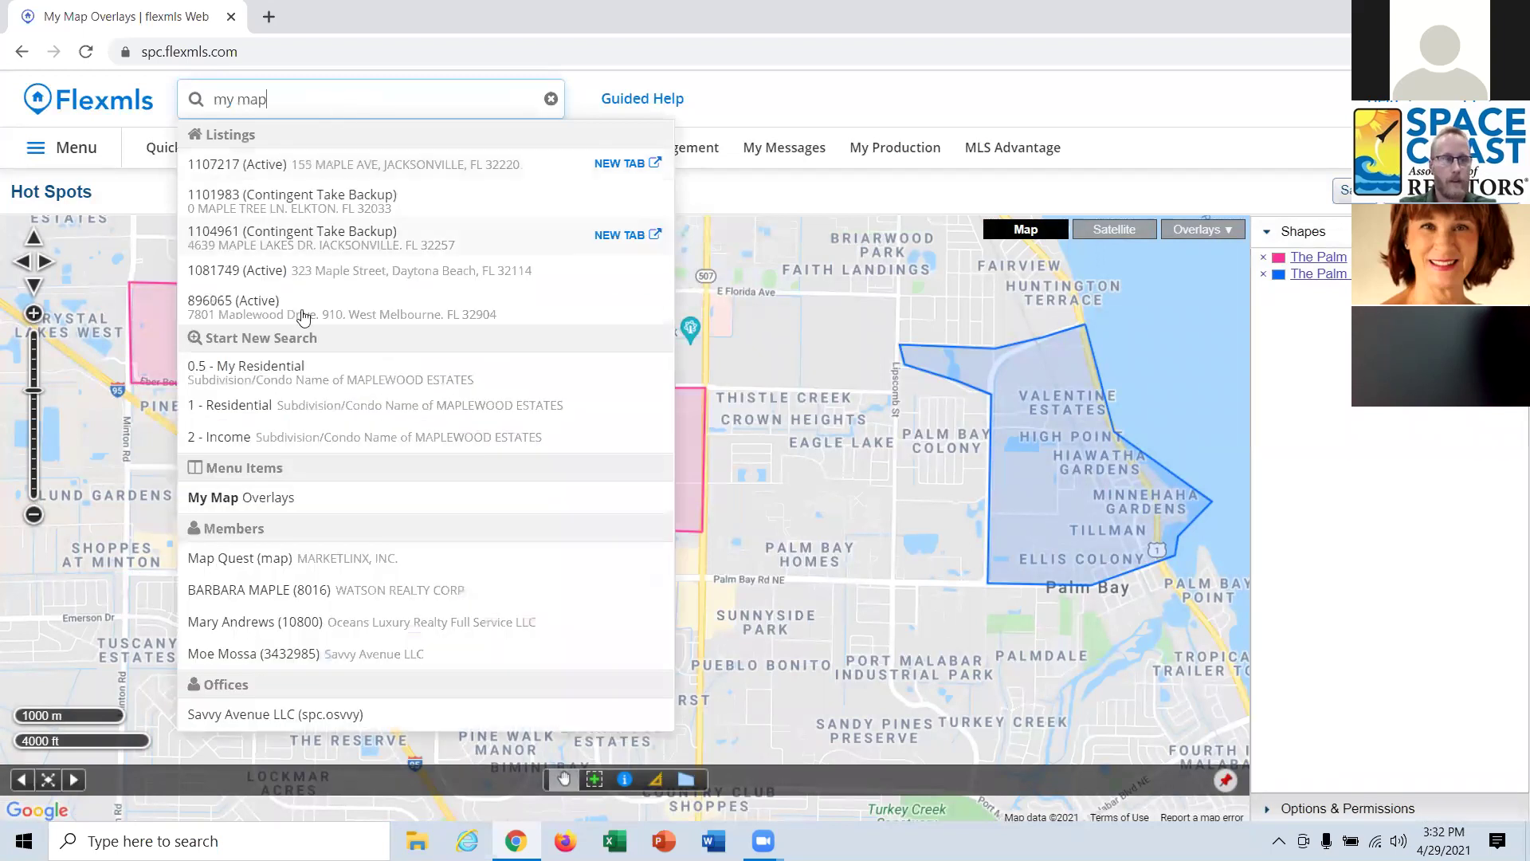
left_click(245, 502)
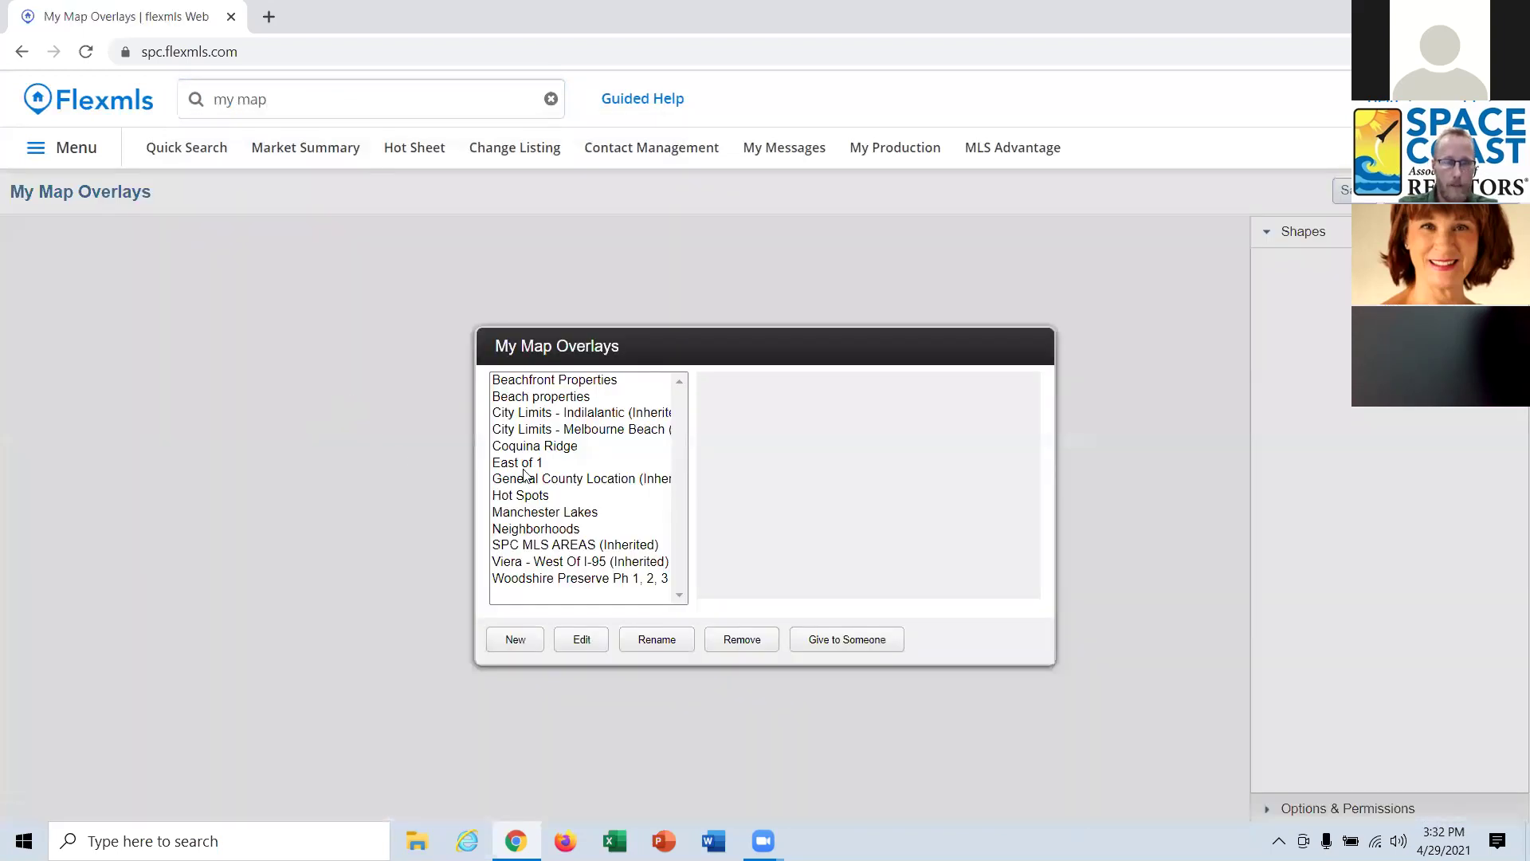
left_click(578, 381)
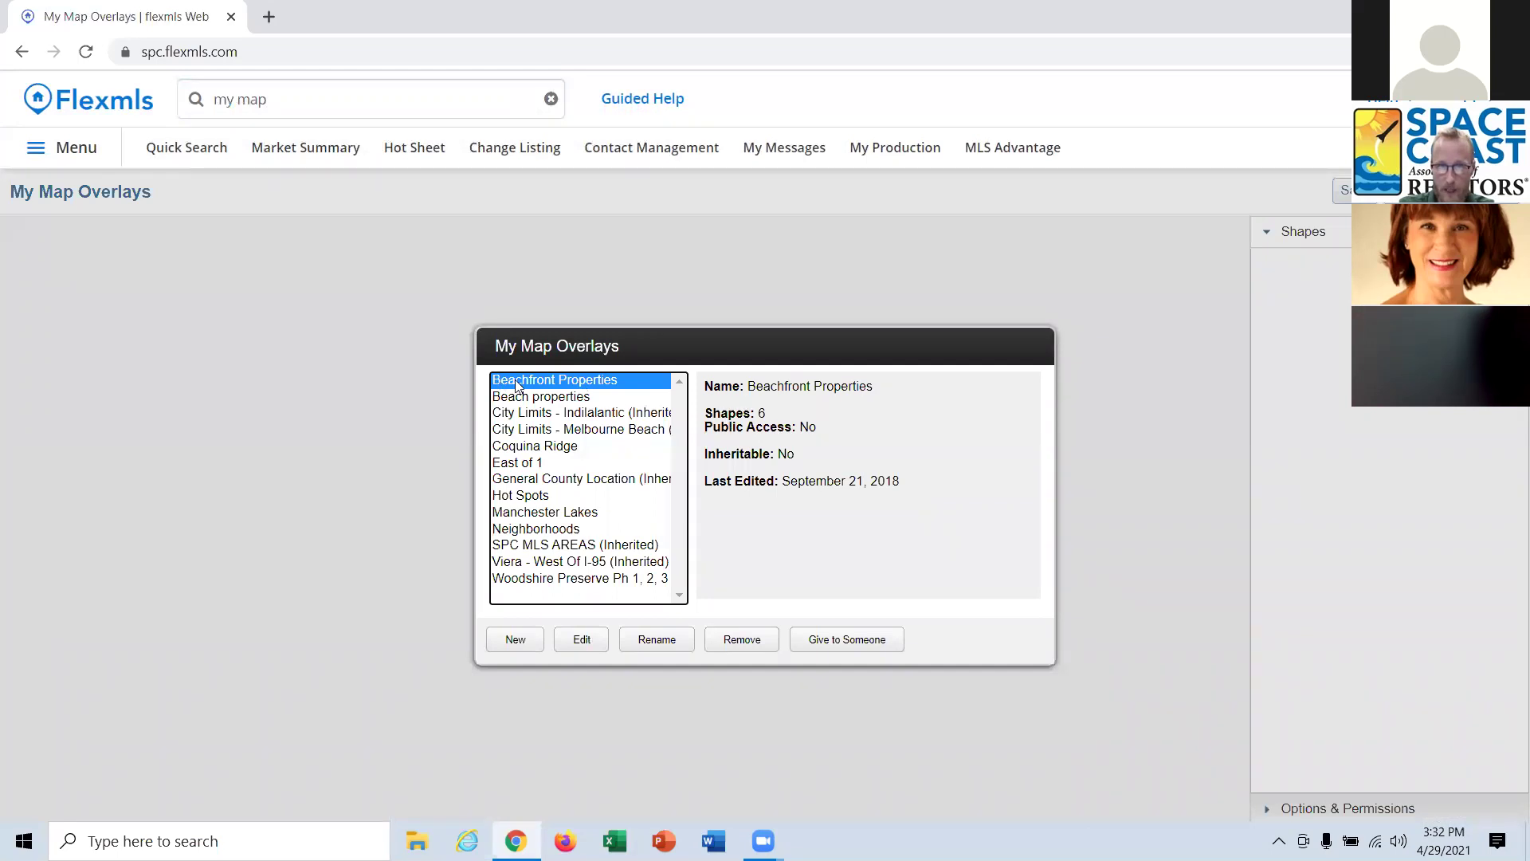
left_click(602, 645)
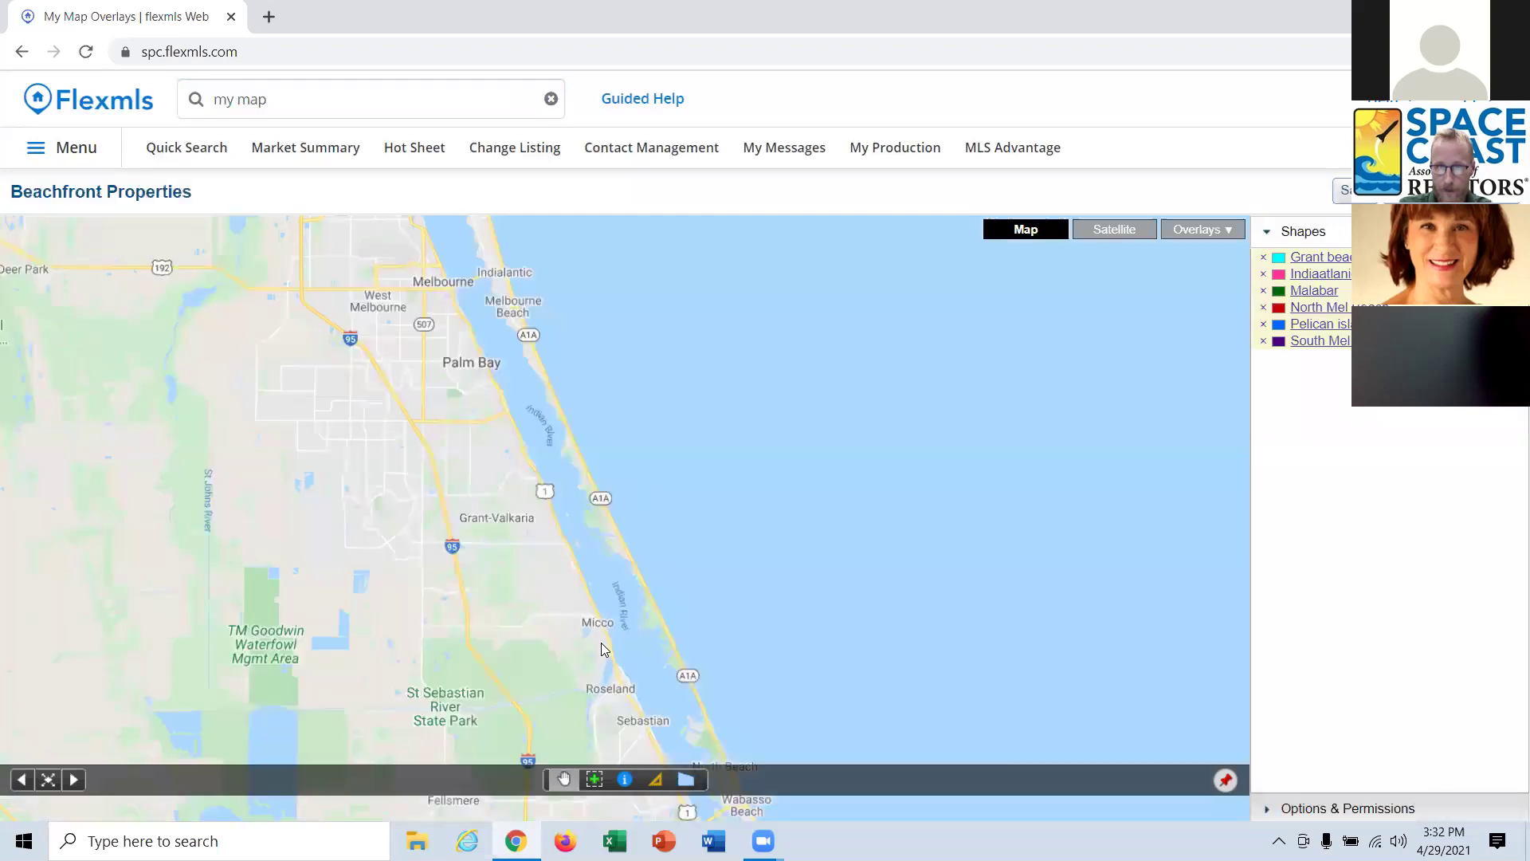
Pan and zoom to the Indialantic beach strip and view its shape details.
left_click_drag(768, 587, 797, 518)
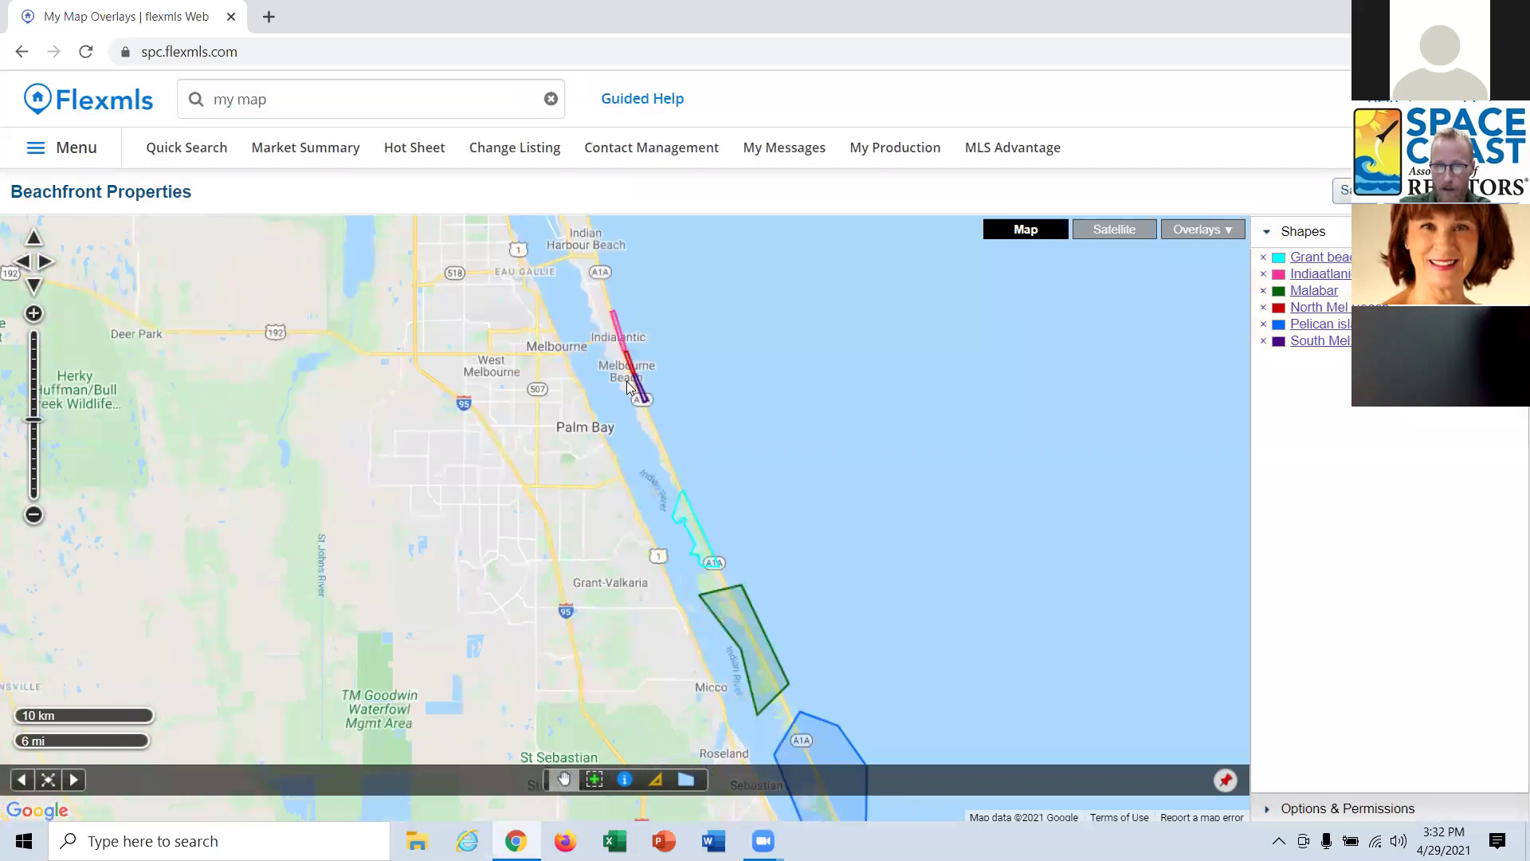
scroll(648, 356, "up", 2)
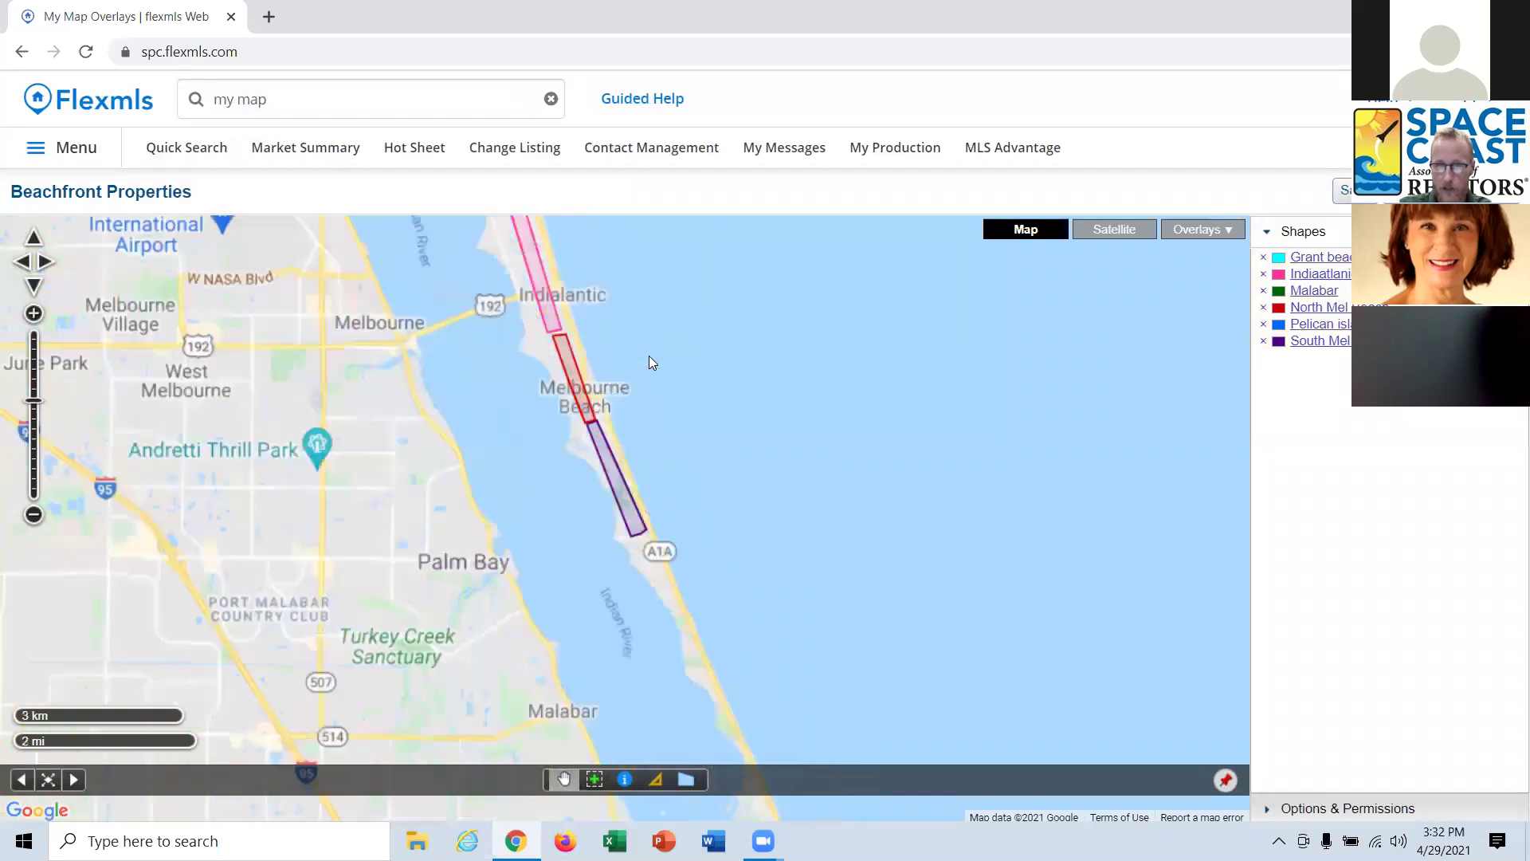
left_click_drag(674, 431, 782, 542)
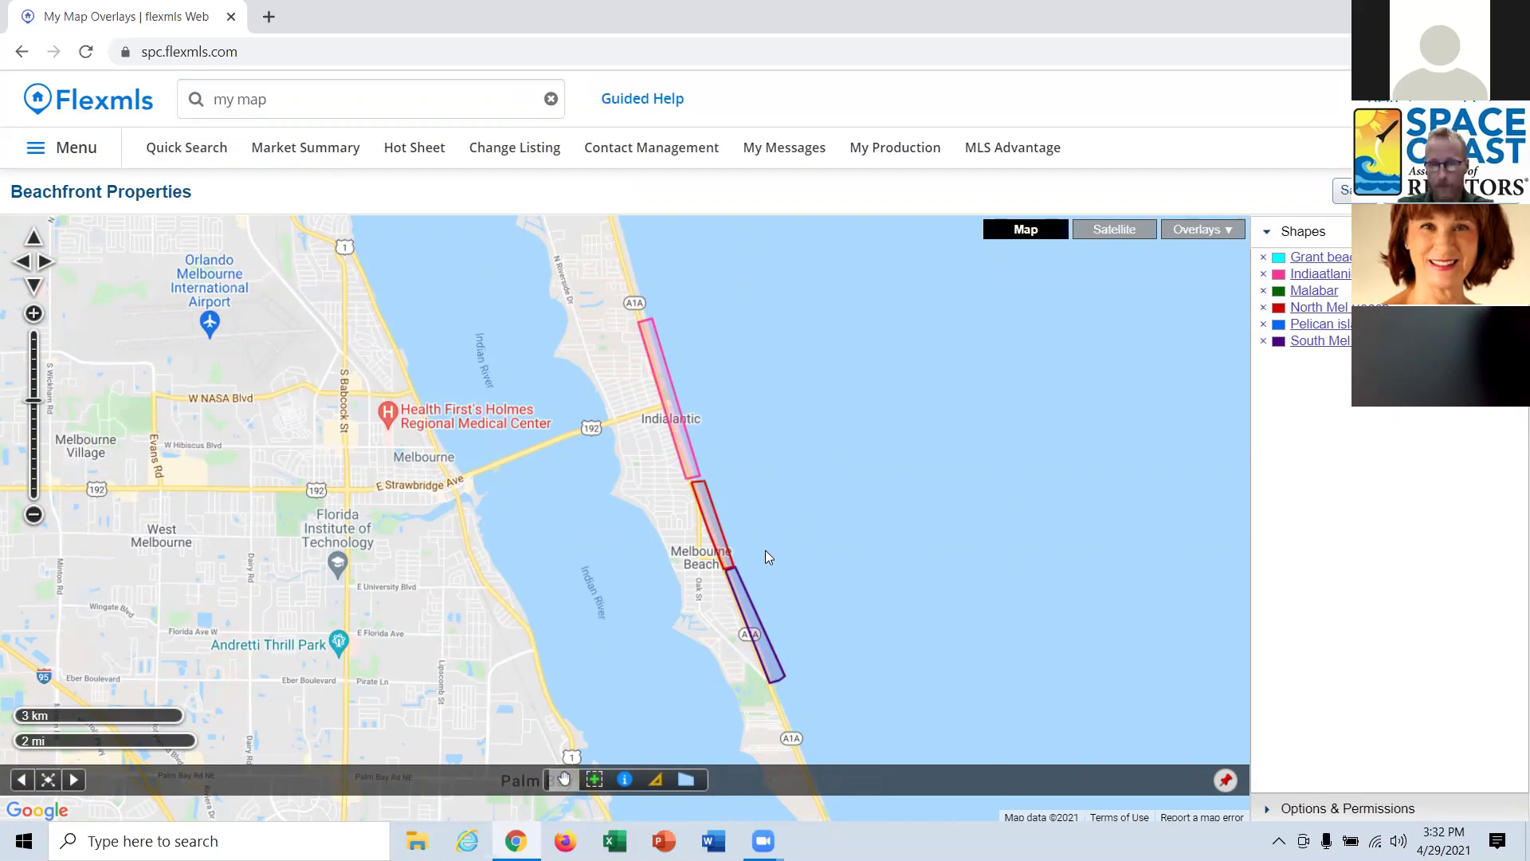
scroll(766, 550, "up", 1)
left_click_drag(759, 594, 844, 673)
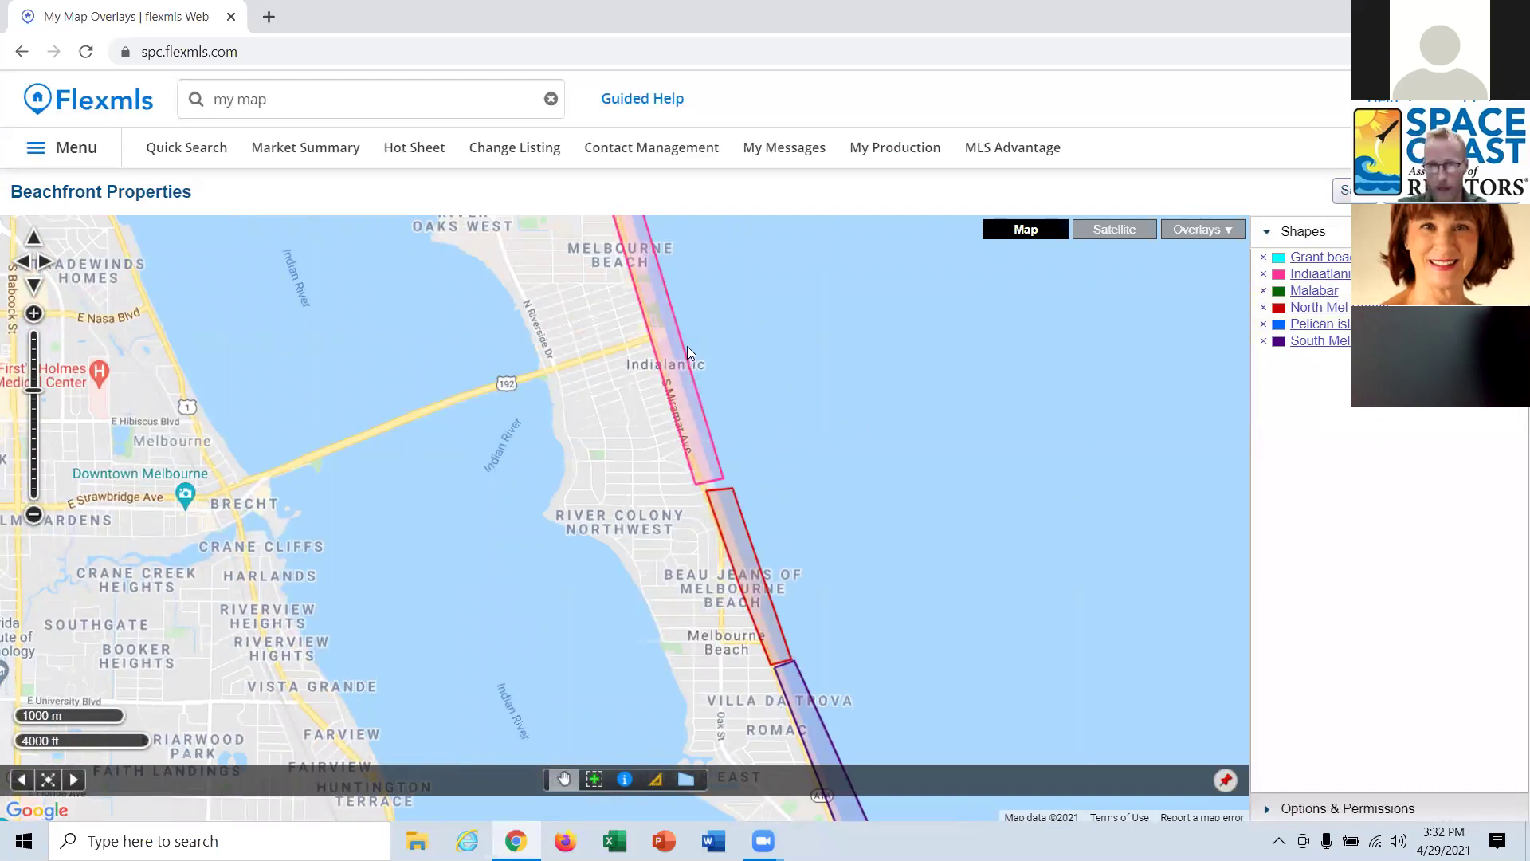
left_click(677, 363)
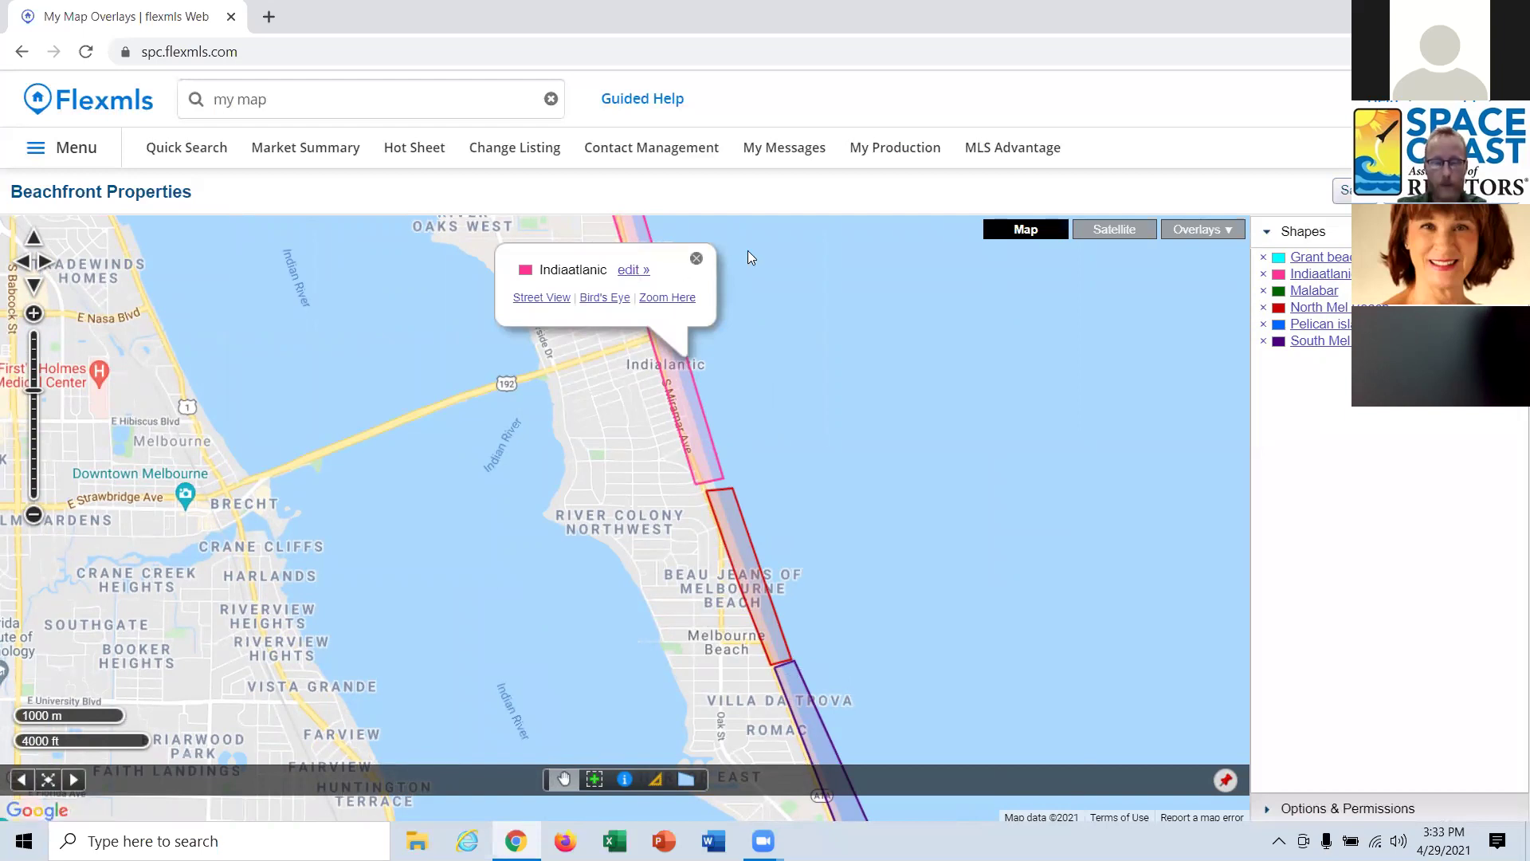
left_click(696, 259)
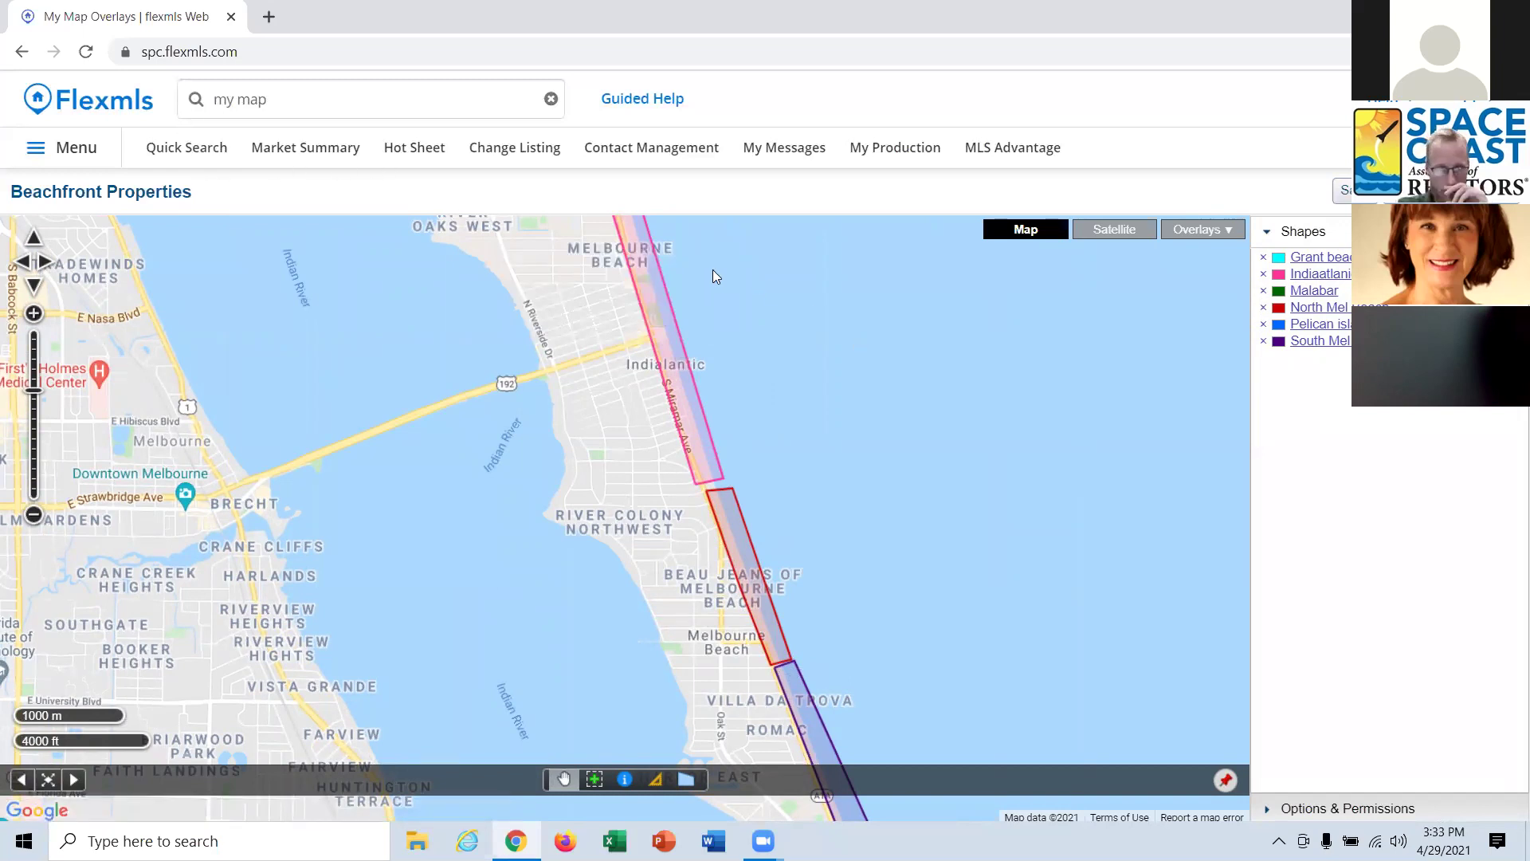
left_click(62, 98)
left_click(304, 90)
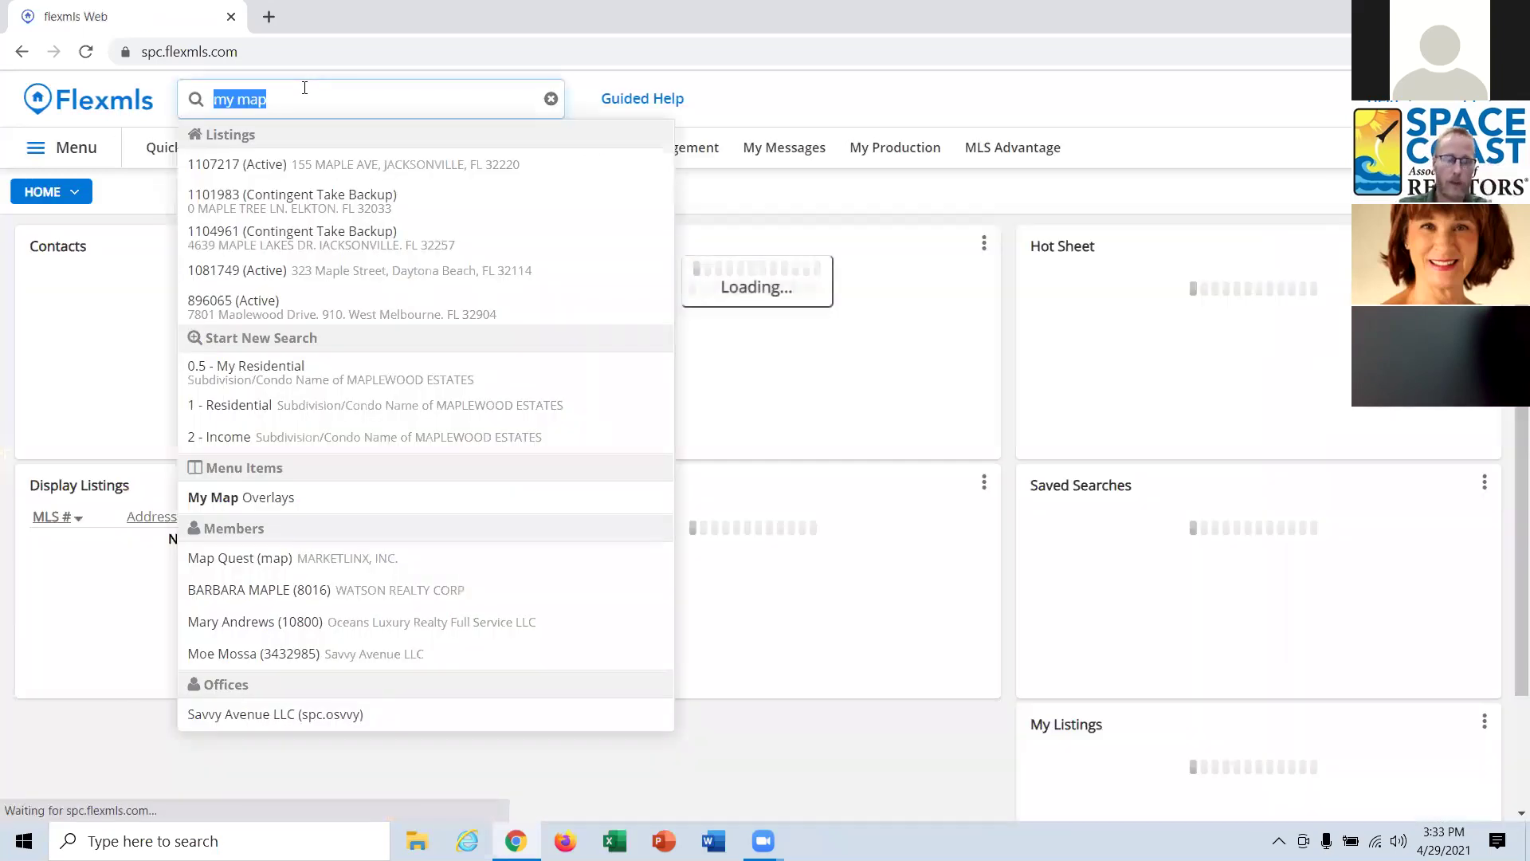
key("BackSpace")
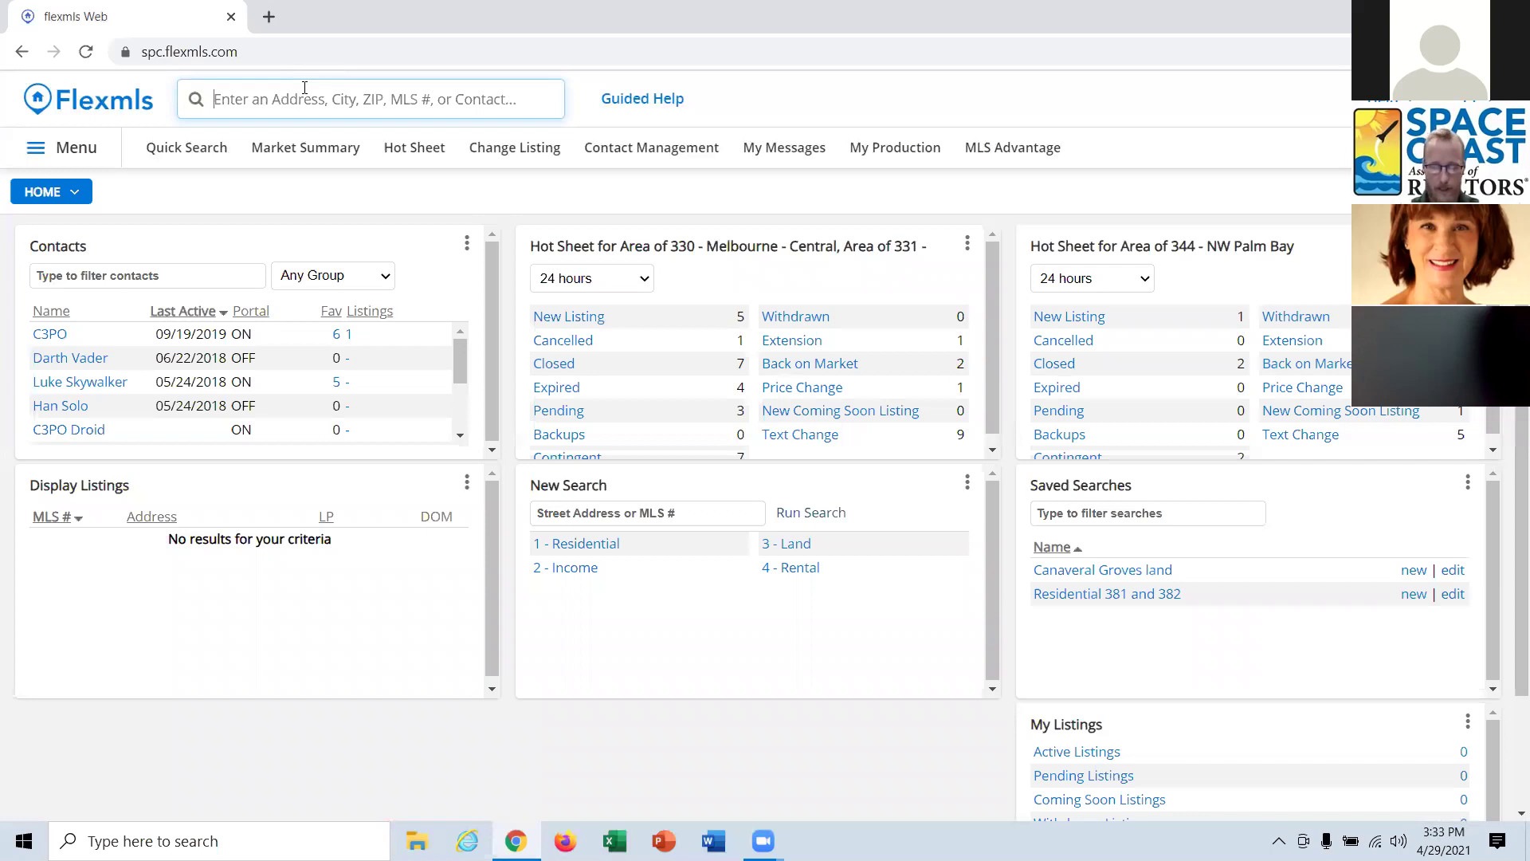
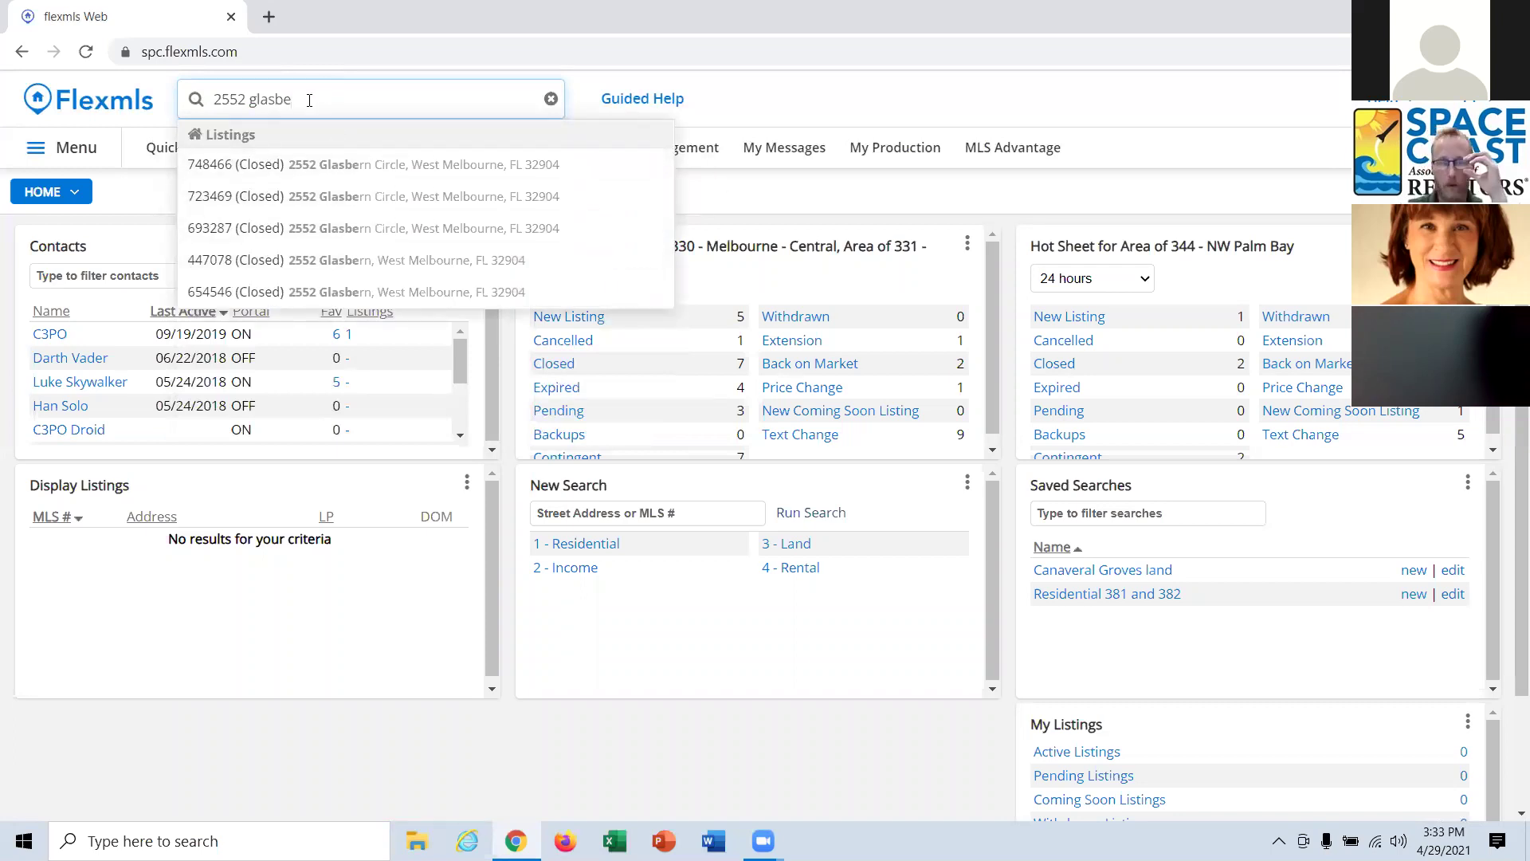
left_click_drag(309, 100, 154, 108)
key("BackSpace")
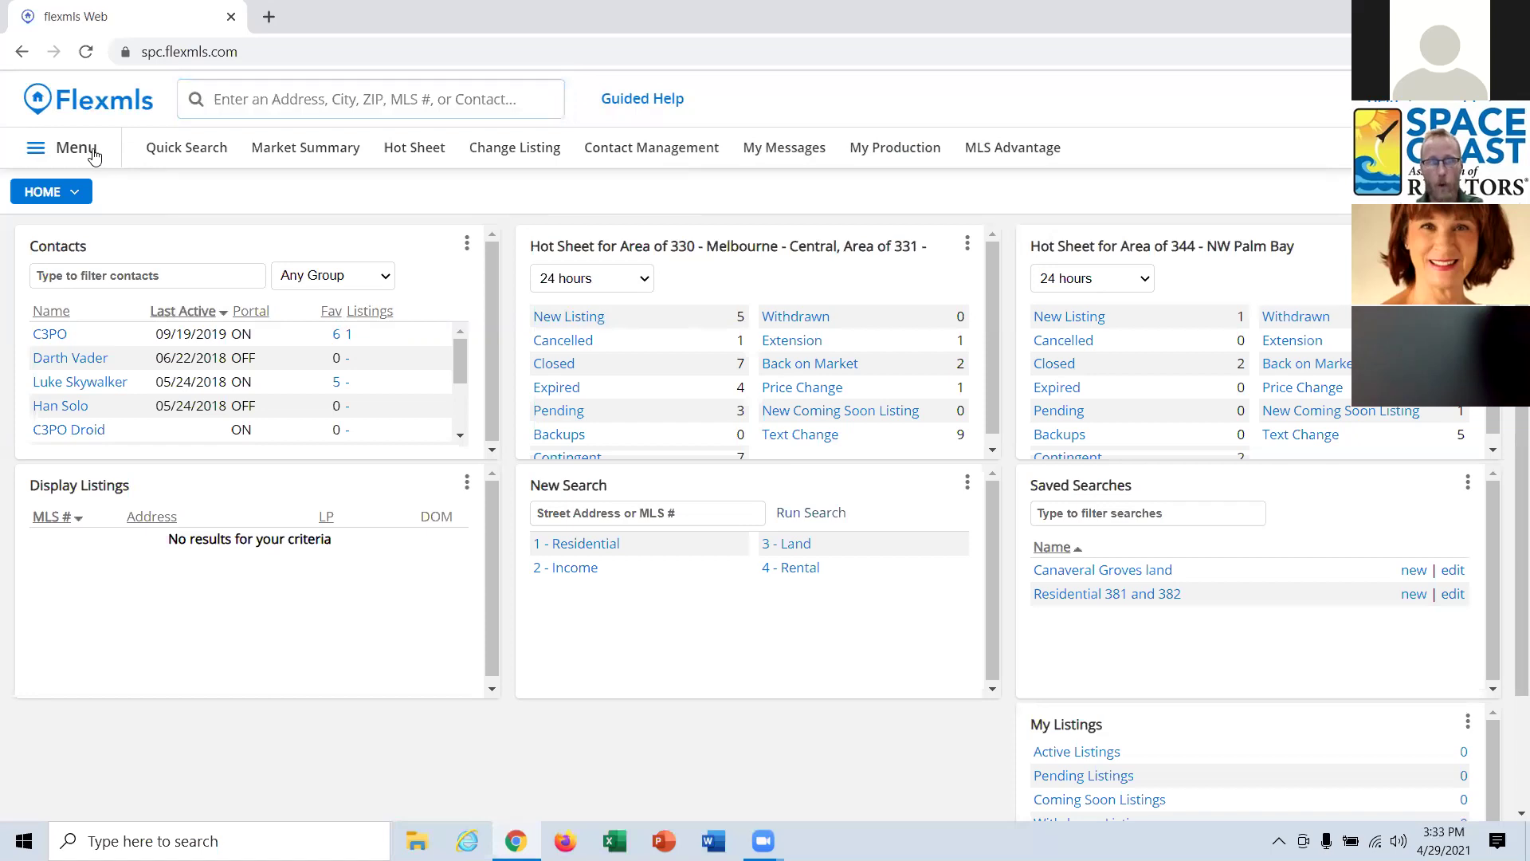
Favorite Address Search and move it to the top of the saved favorites order.
left_click(94, 153)
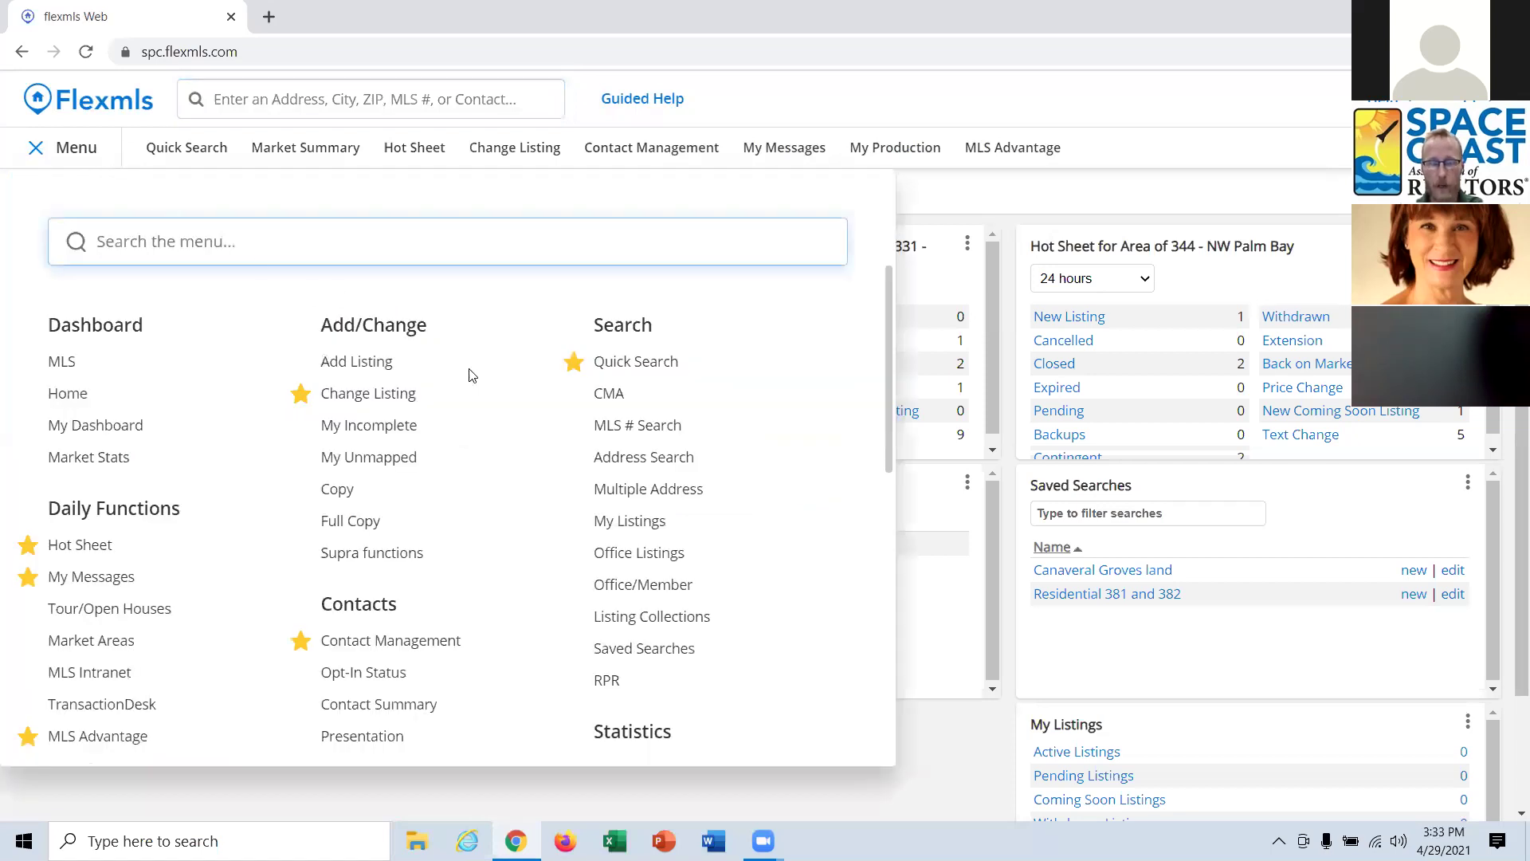
left_click(573, 458)
left_click(1143, 159)
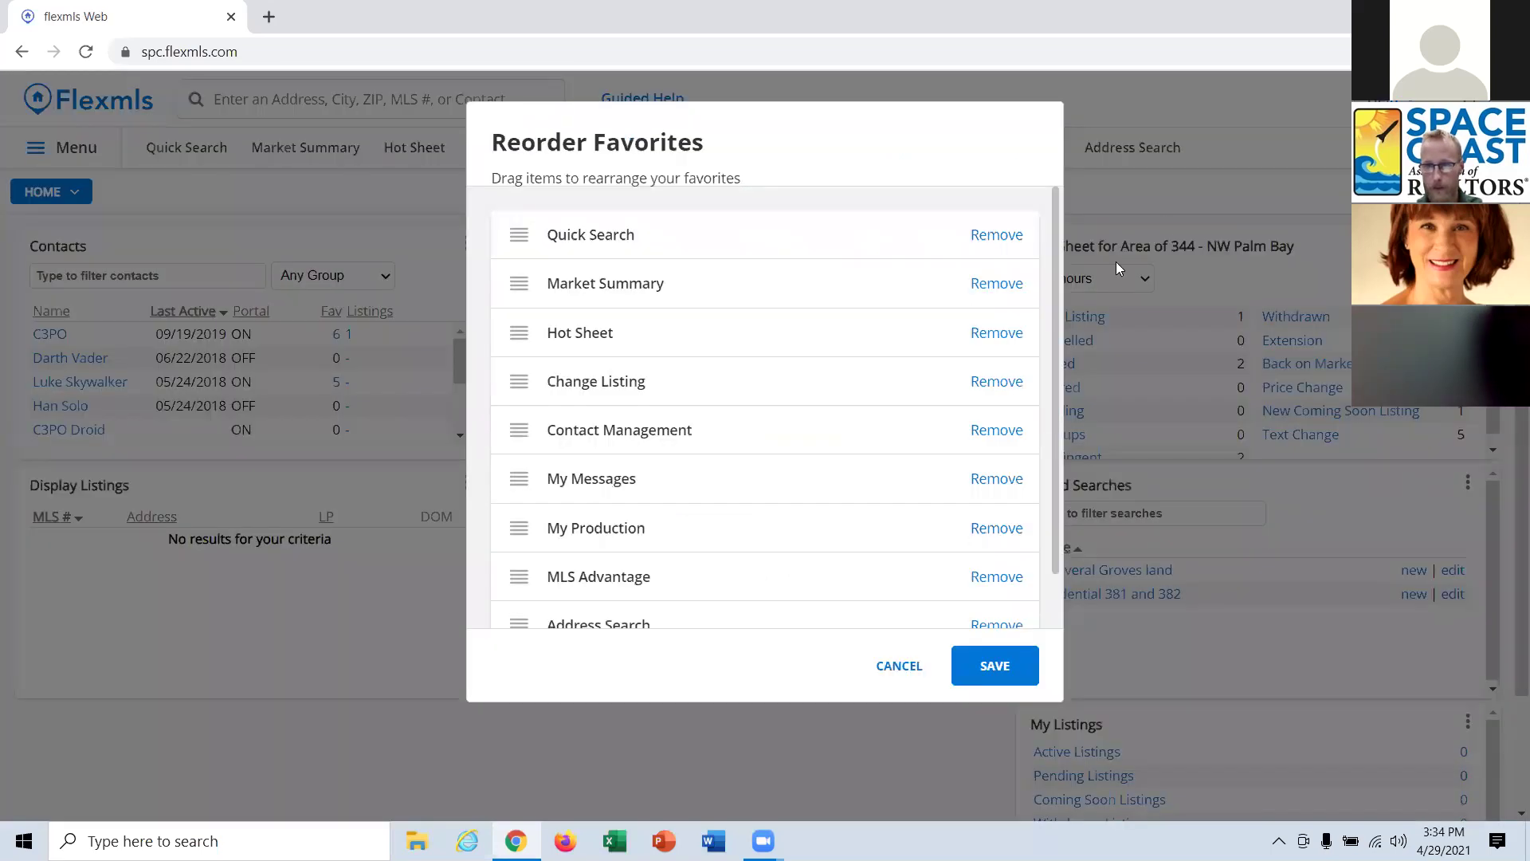
scroll(763, 542, "down", 2)
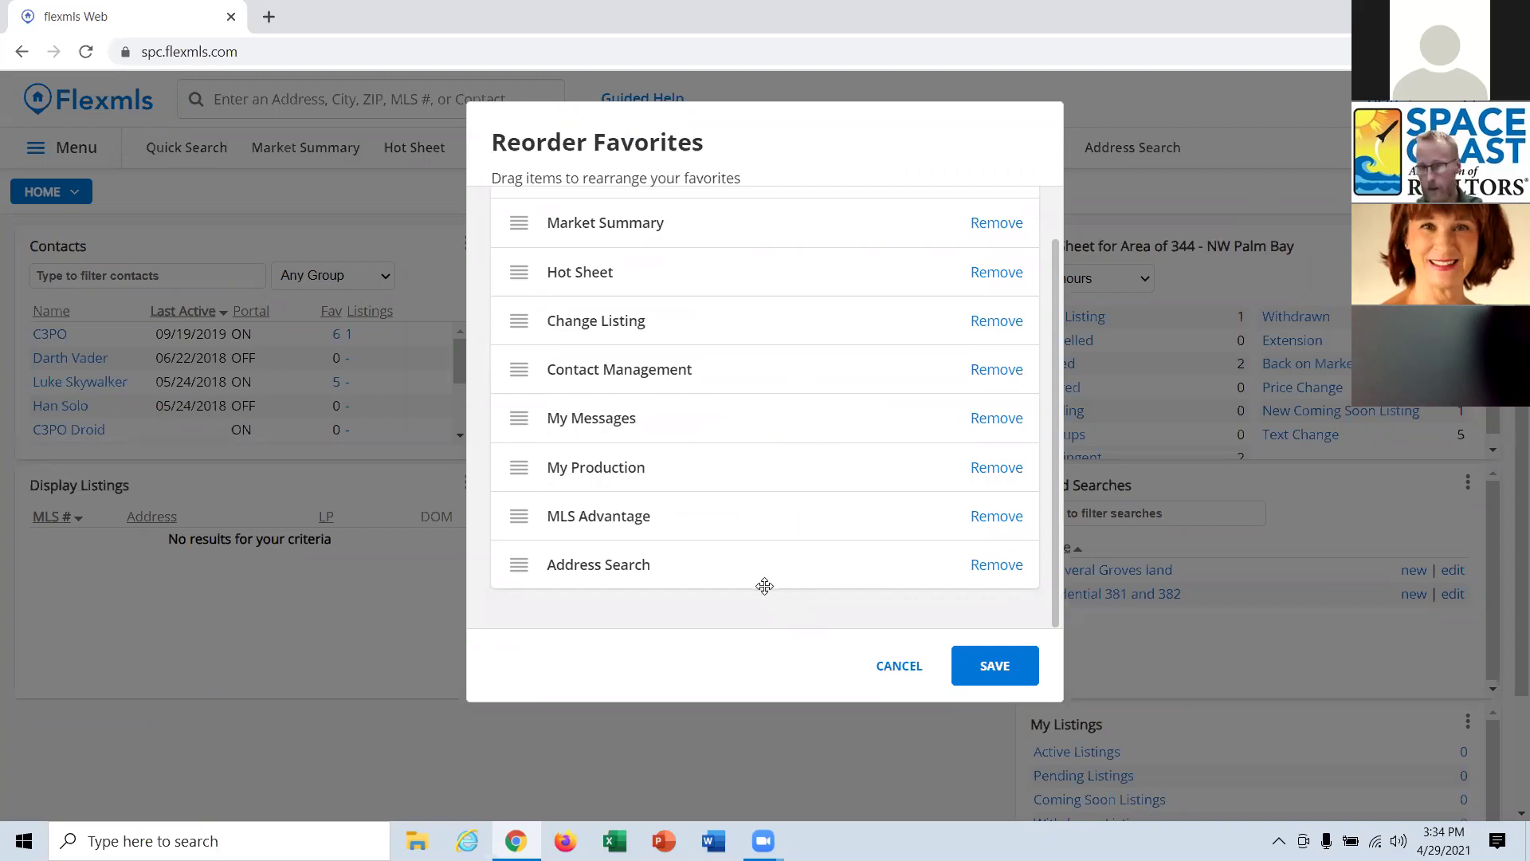
left_click_drag(680, 564, 680, 222)
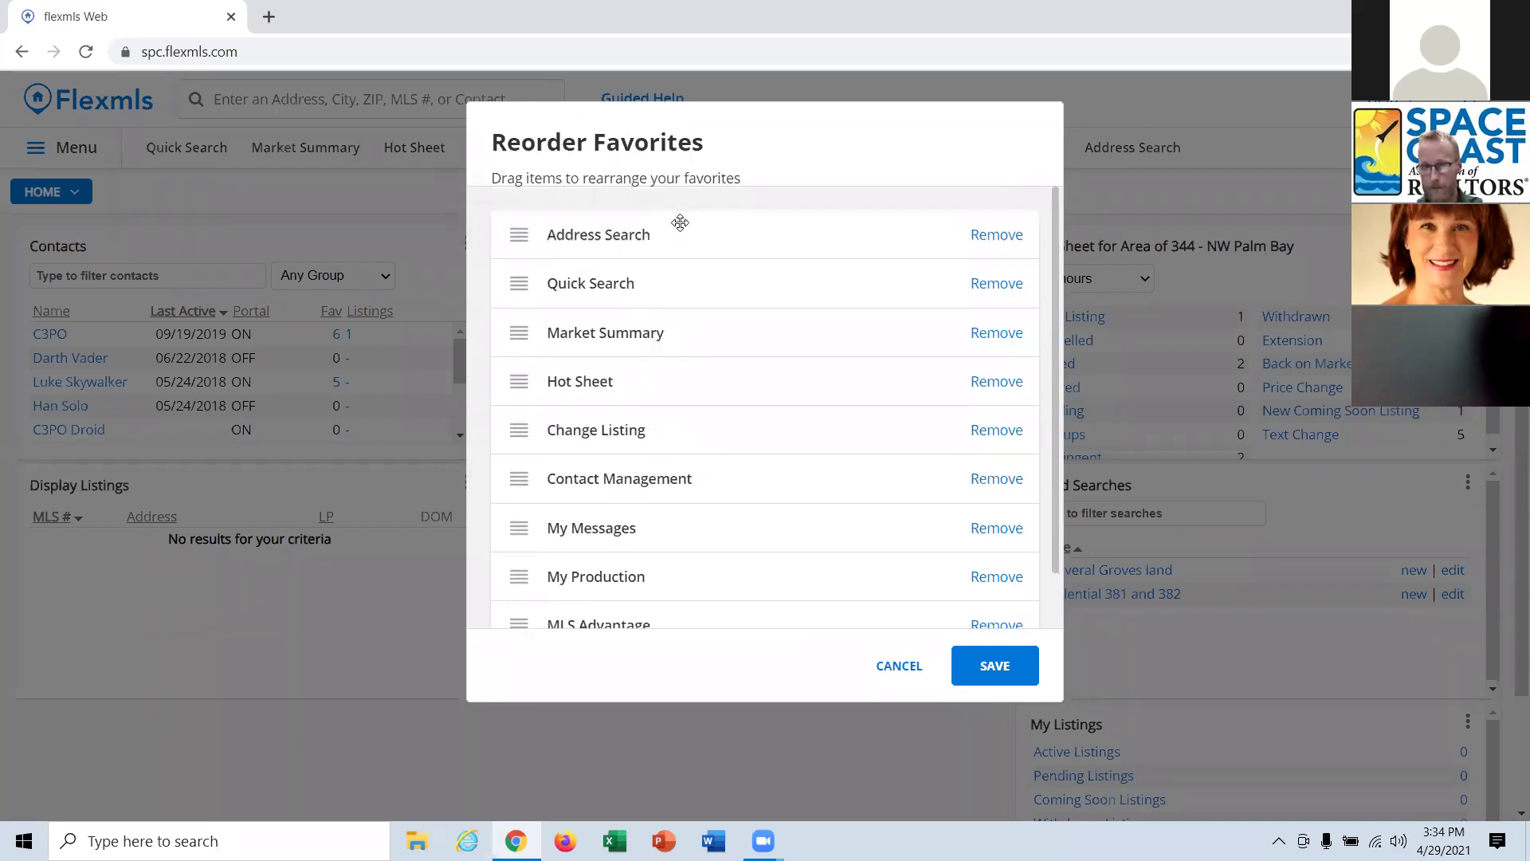
left_click(1013, 674)
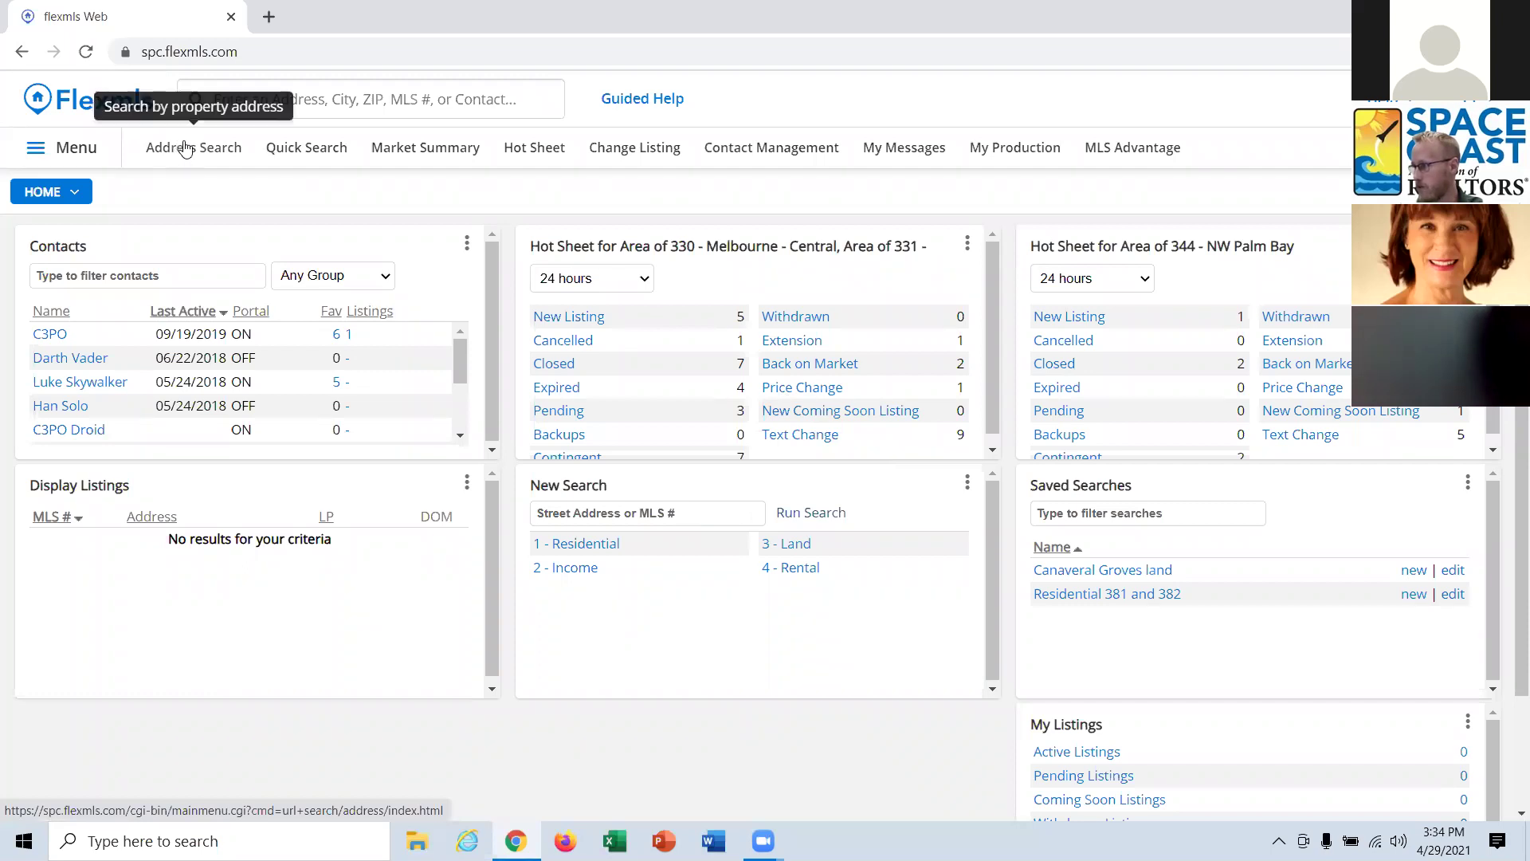
left_click(182, 146)
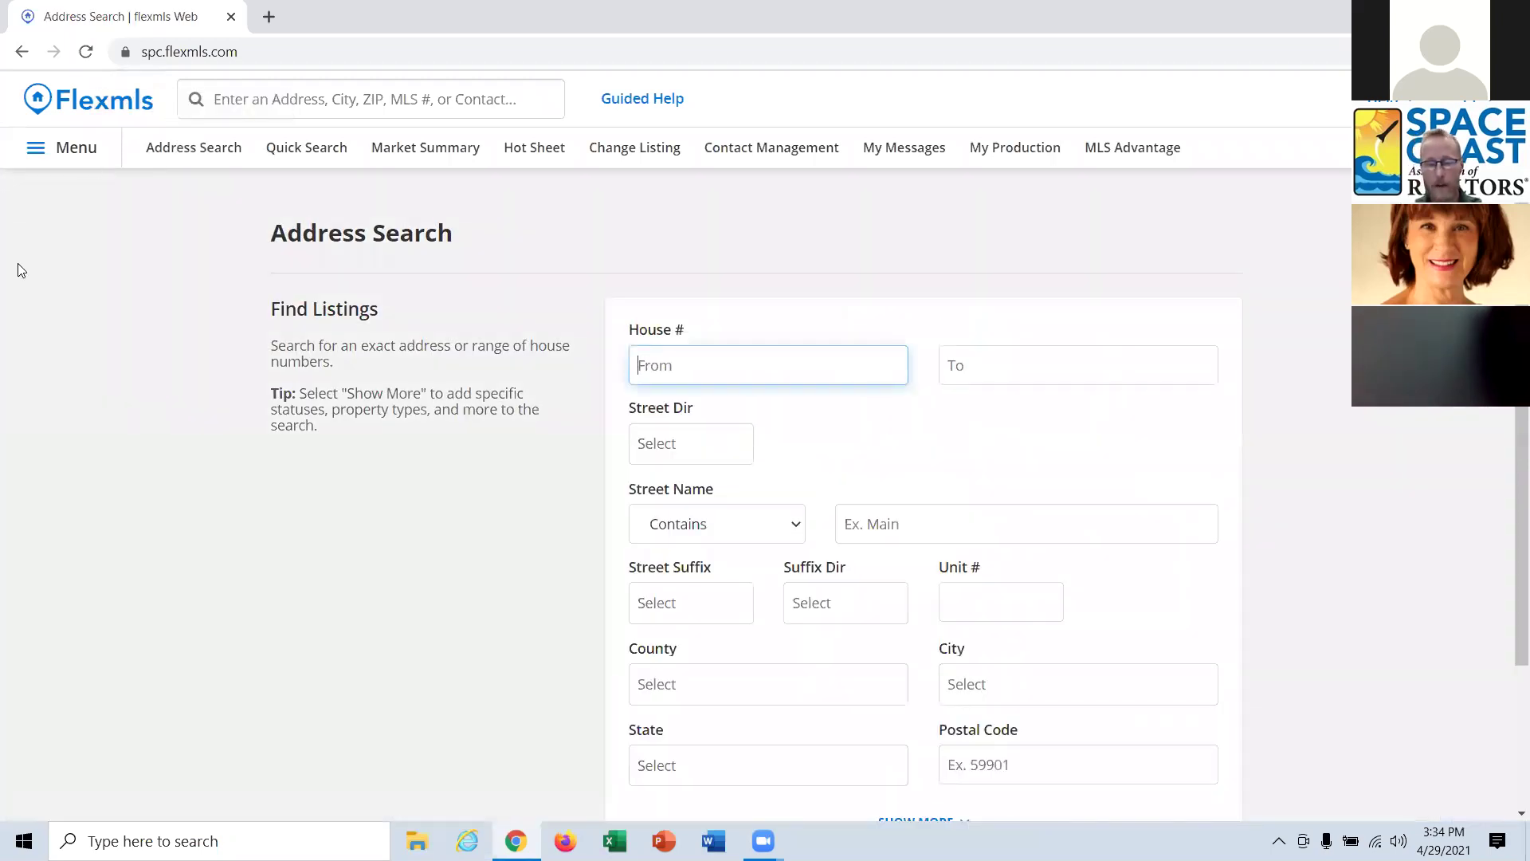
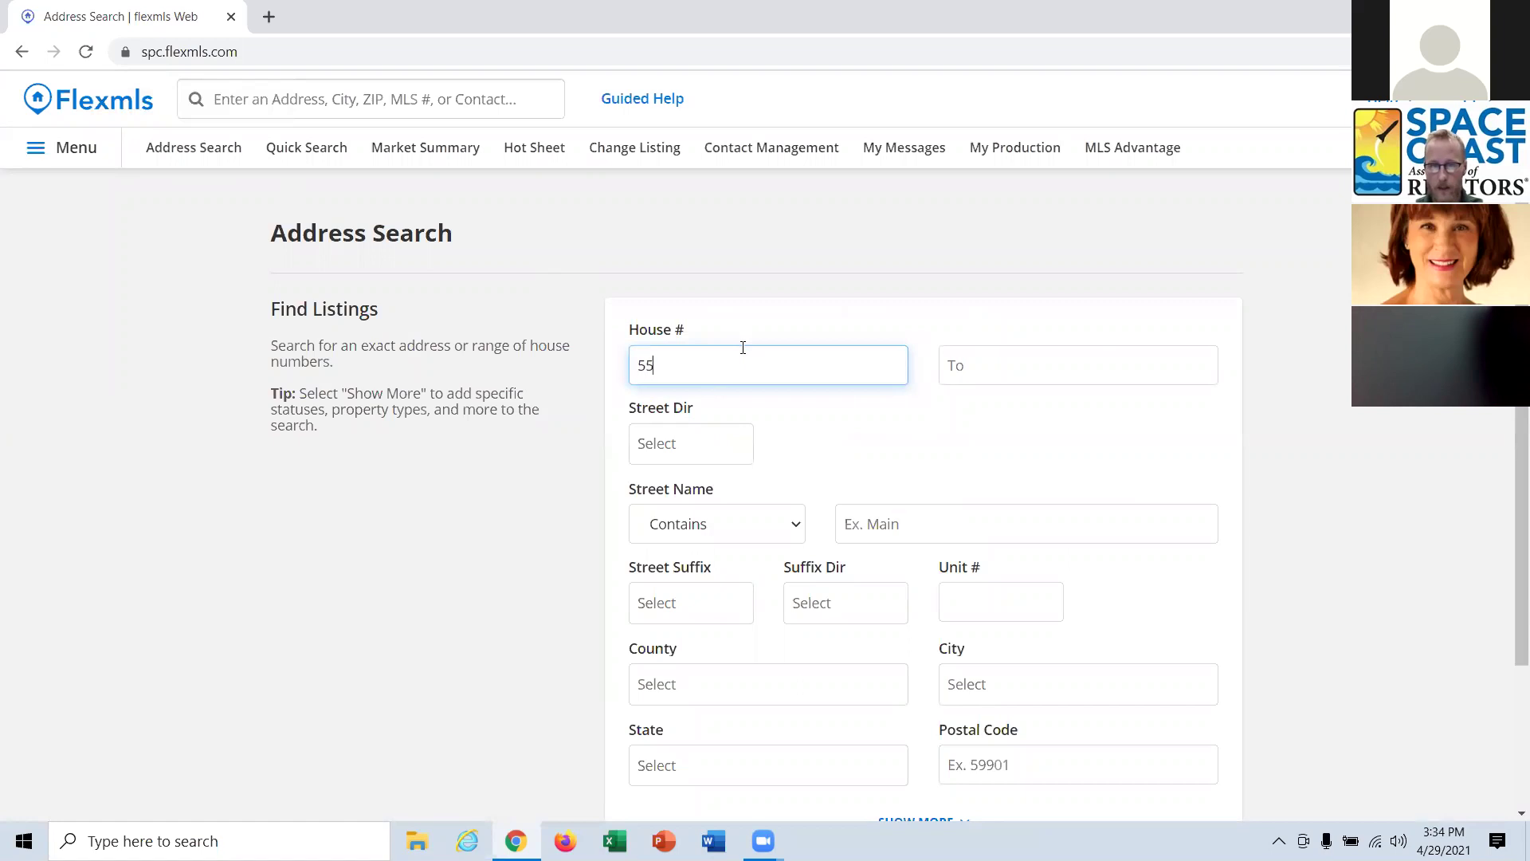
left_click(1004, 371)
left_click(883, 522)
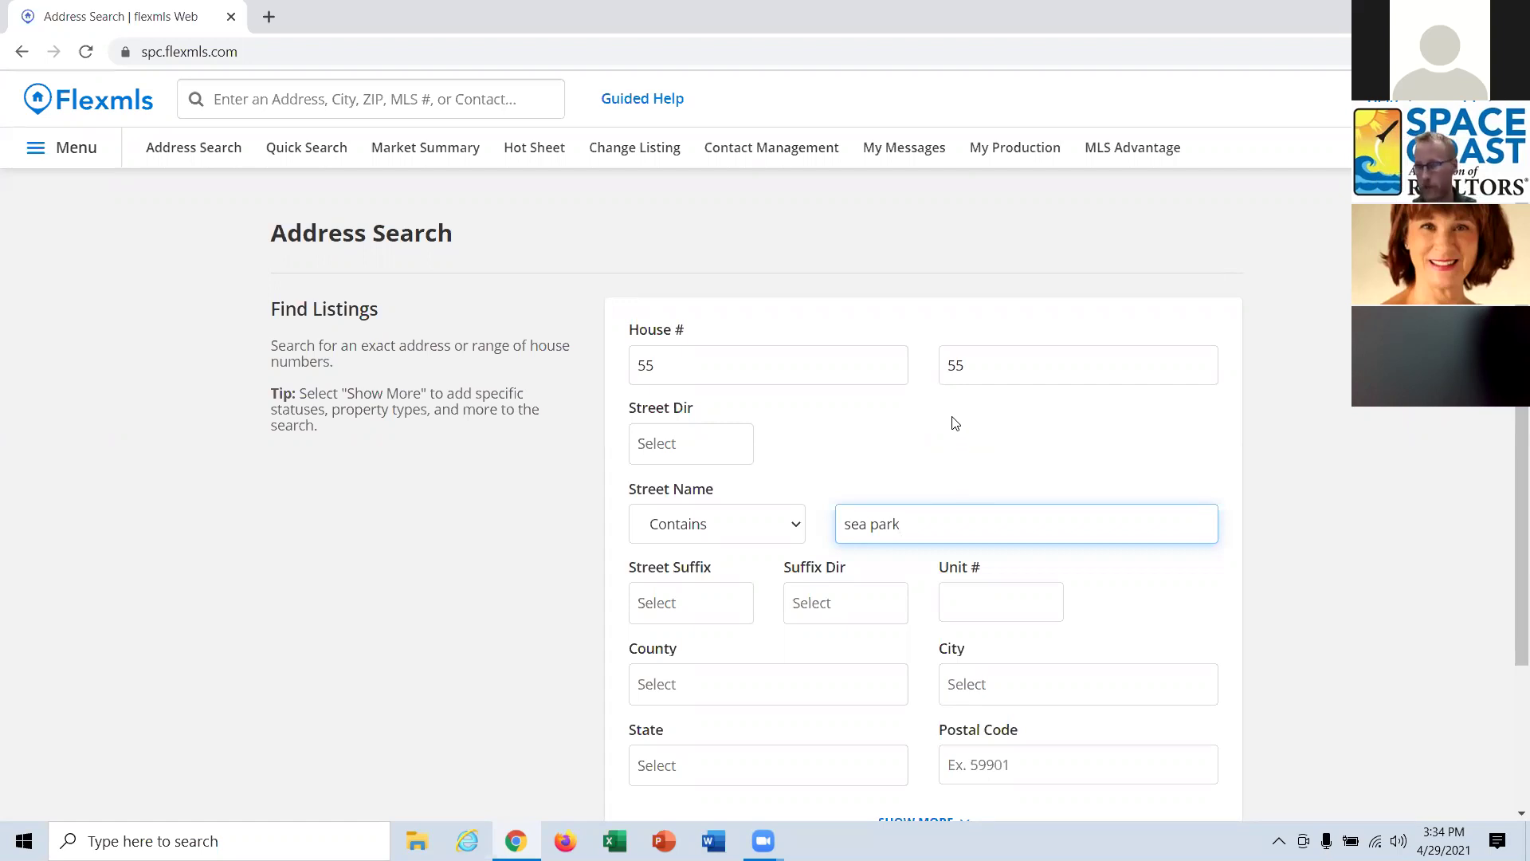
Clear the house number and street name fields.
double_click(707, 372)
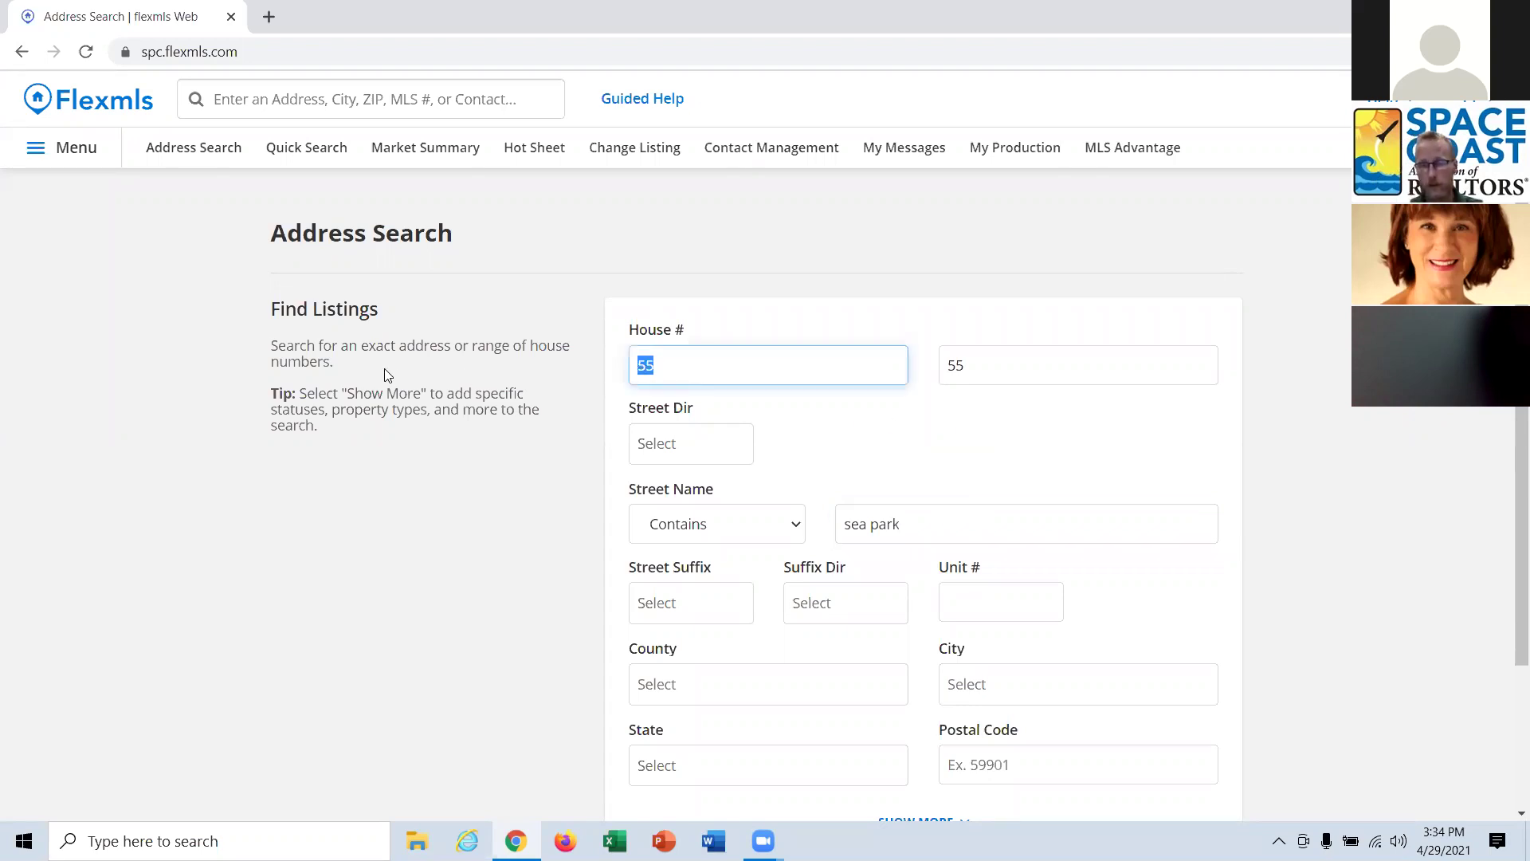
key("BackSpace")
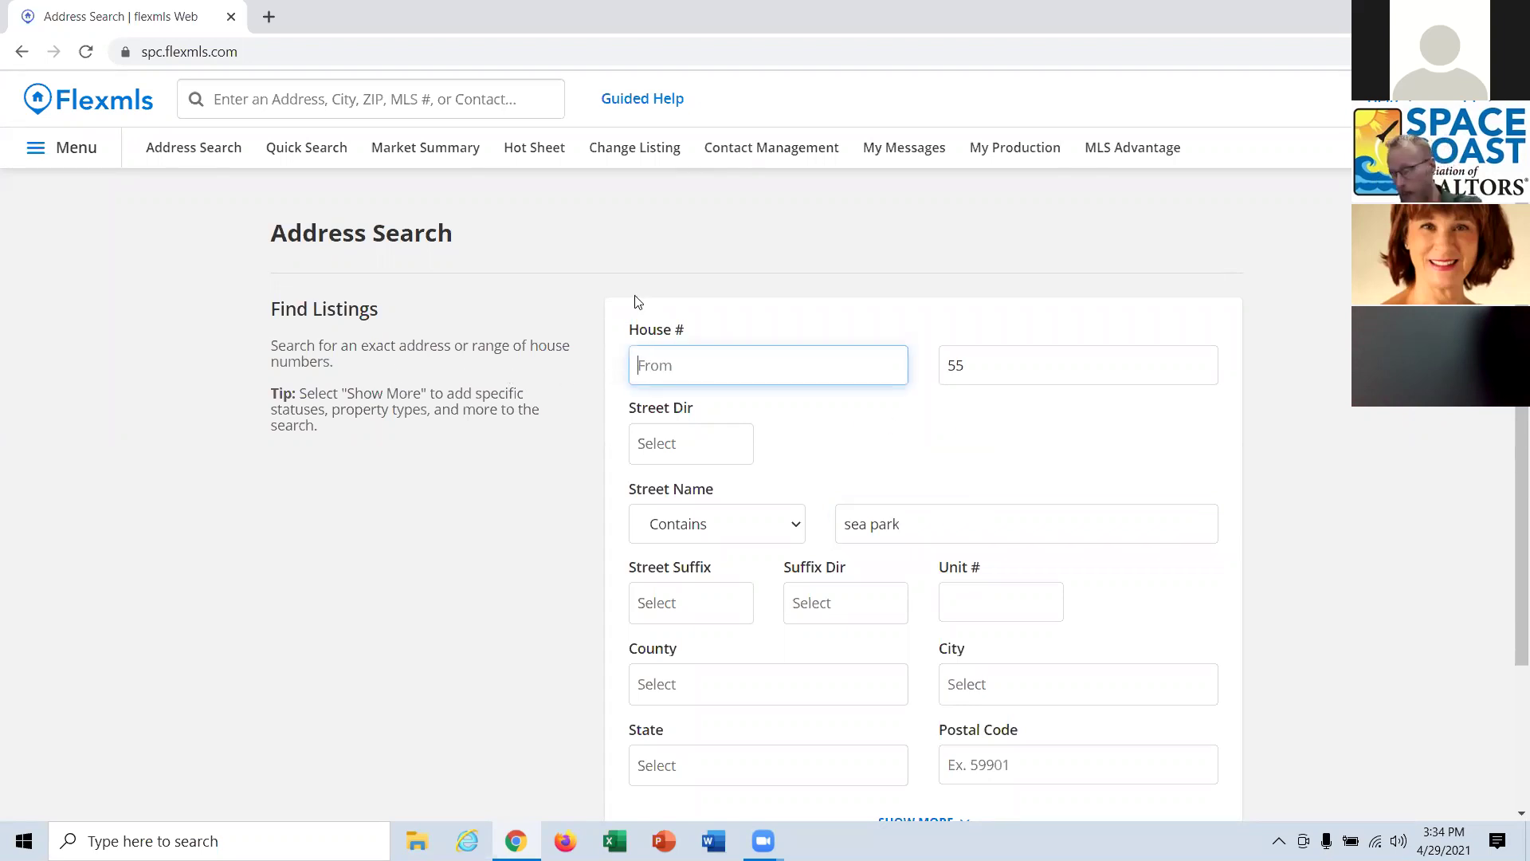
double_click(956, 365)
key("BackSpace")
left_click_drag(919, 536, 697, 512)
key("BackSpace")
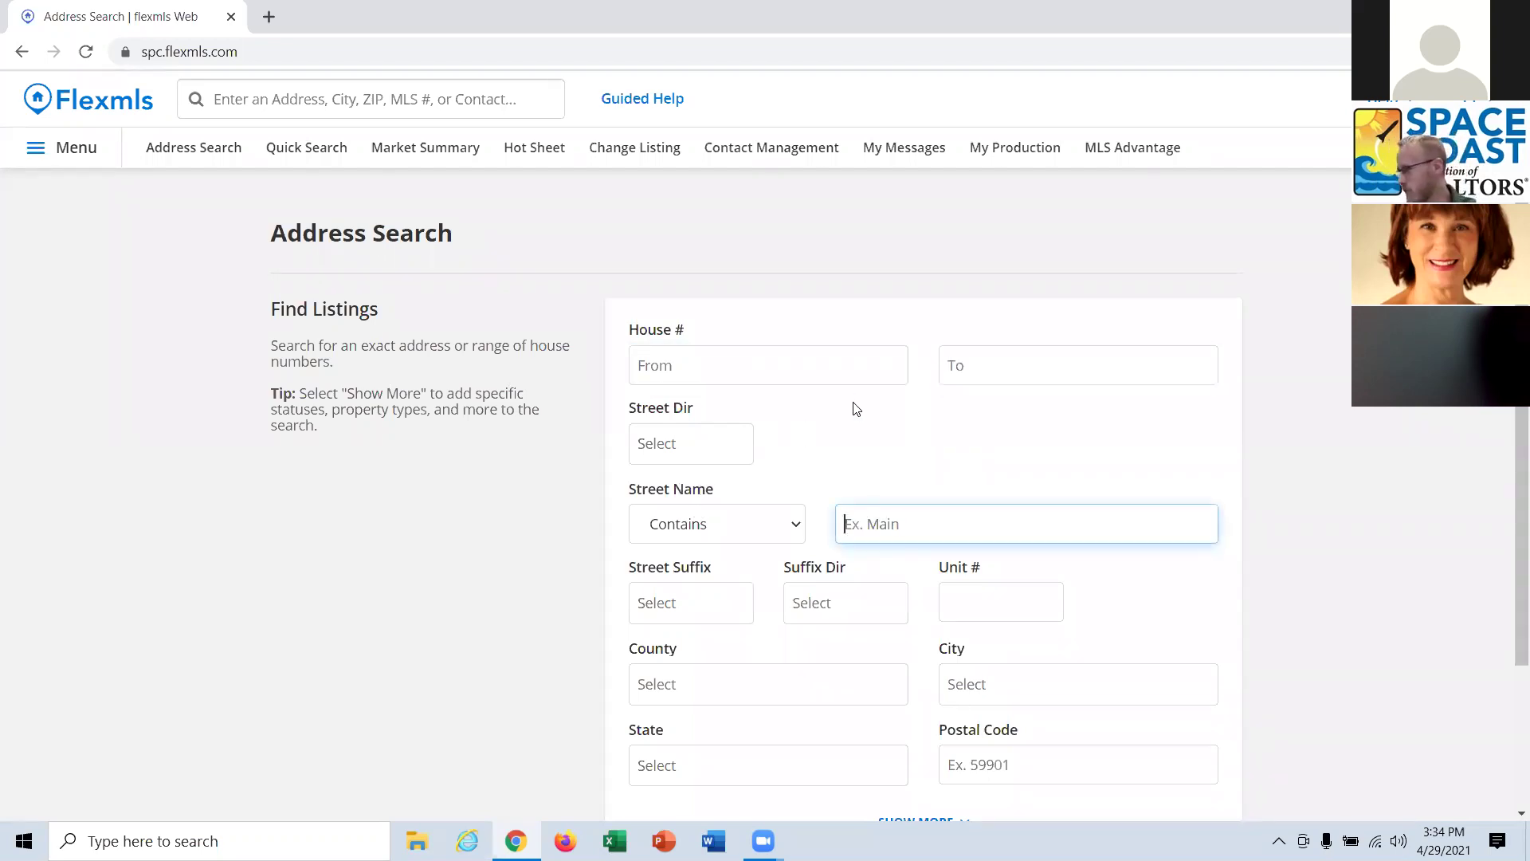
Enter house numbers 200 to 299 and street name 'oak'.
left_click(787, 355)
type("200")
left_click(977, 373)
type("299")
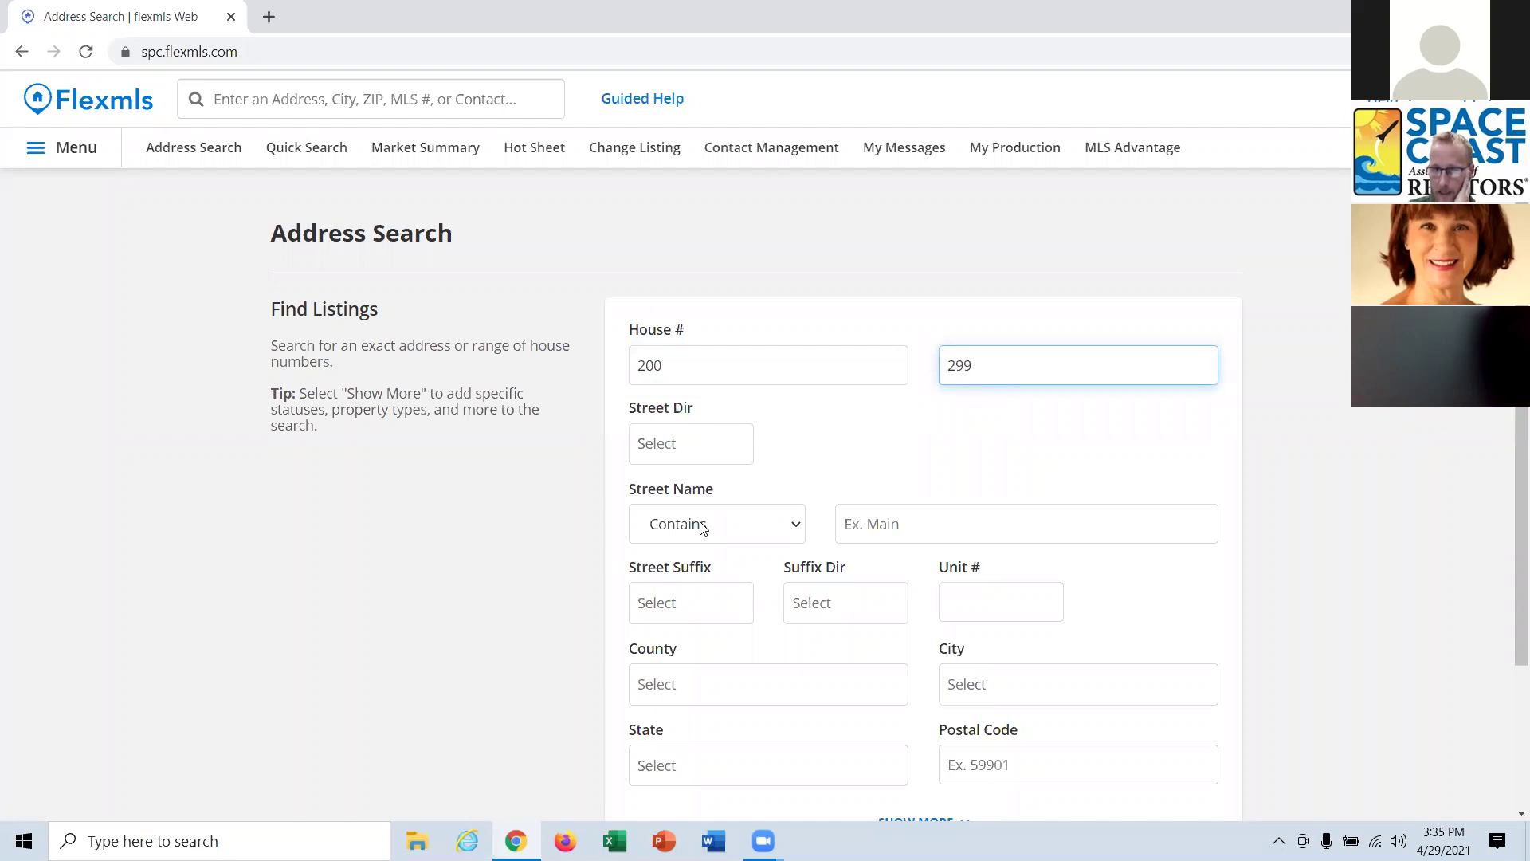
left_click(987, 538)
type("oak")
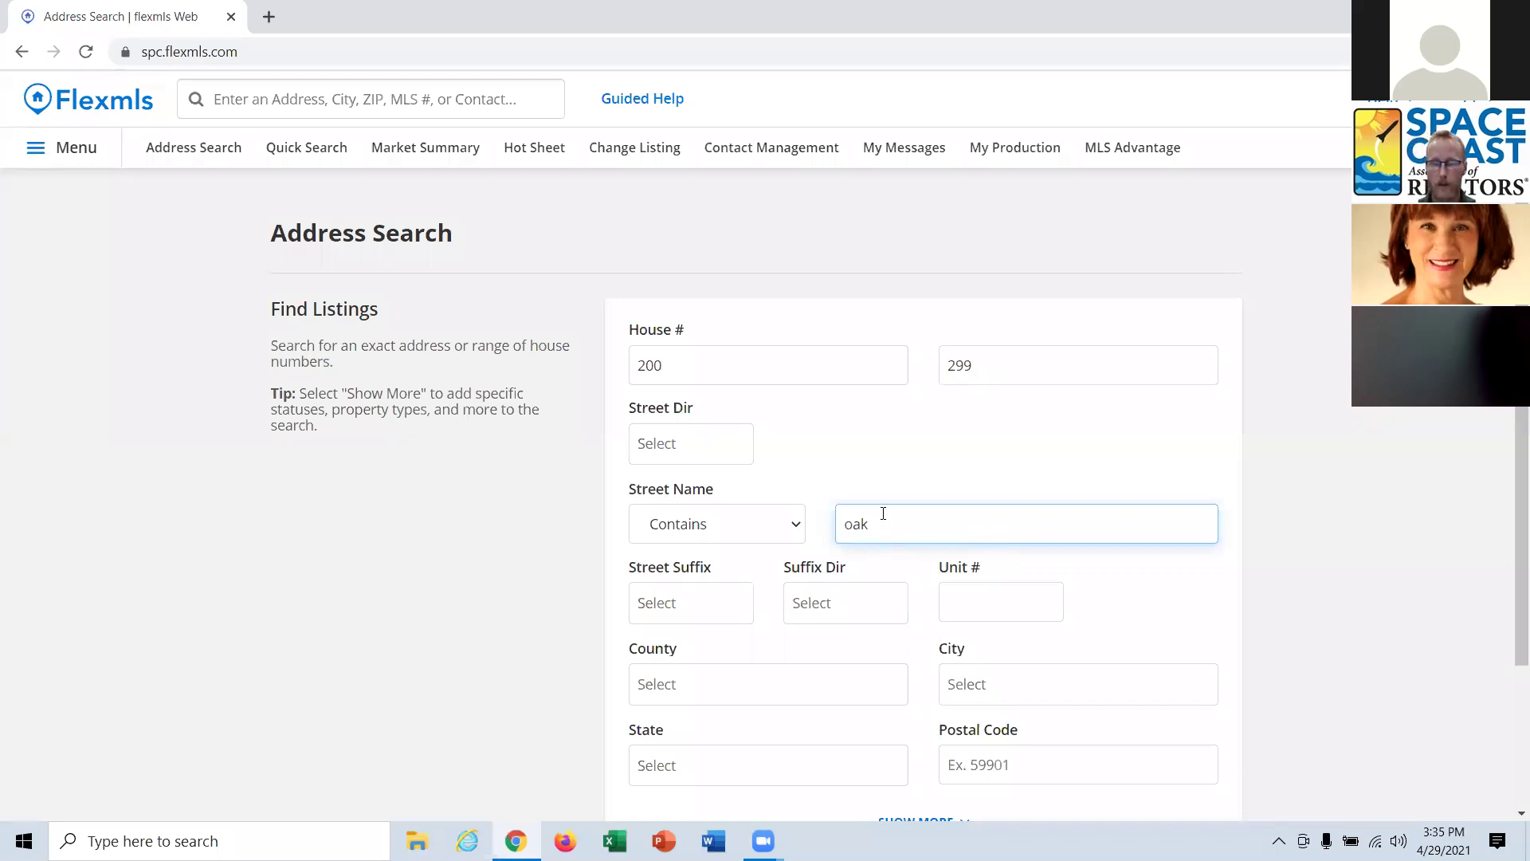
Limit Status to Active, Pending, Backups and Contingent and run the search.
scroll(883, 513, "down", 3)
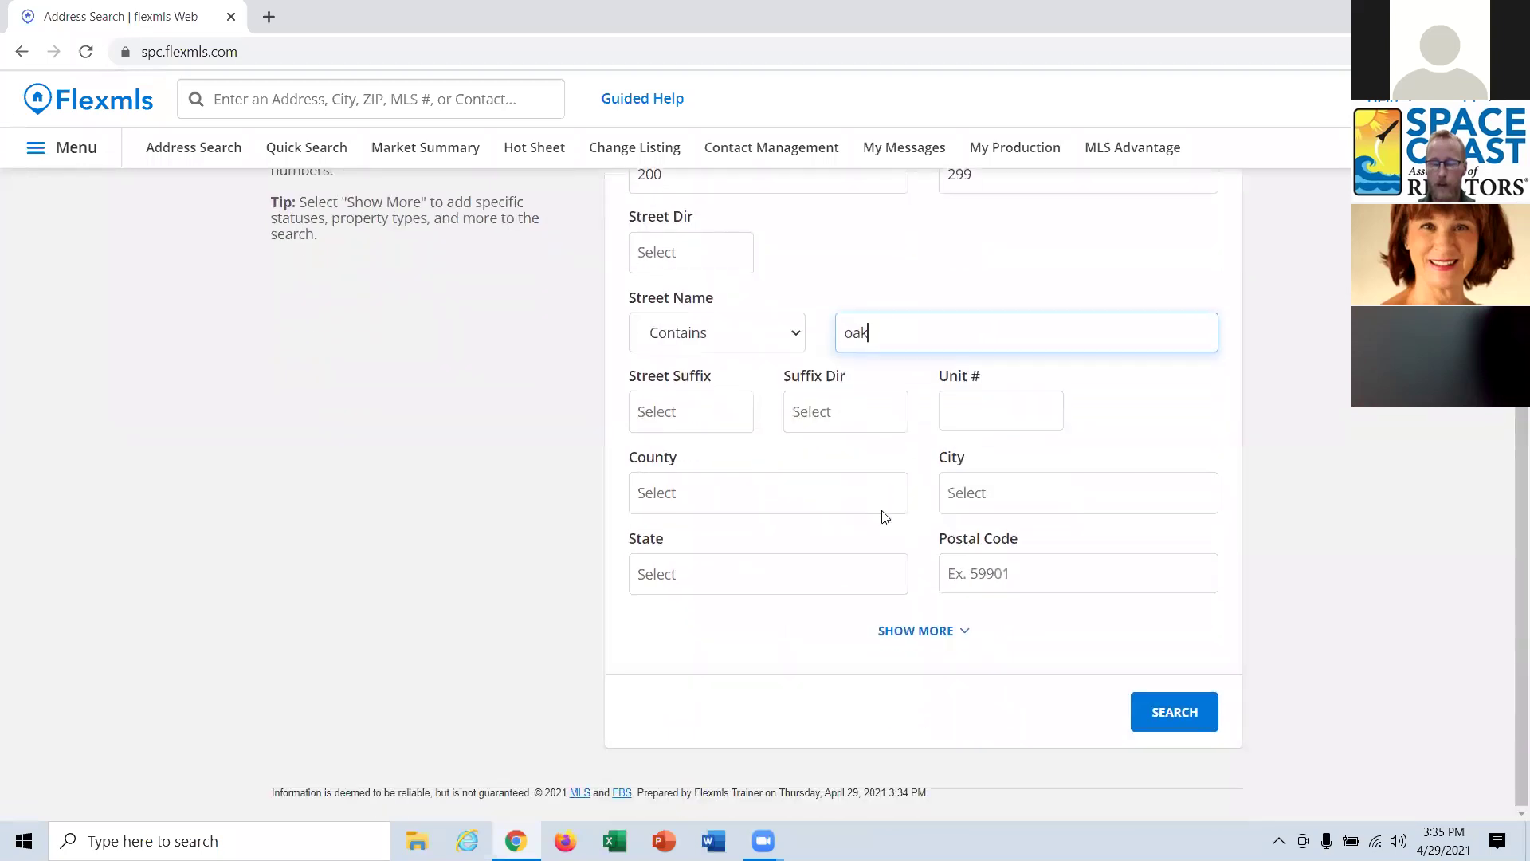
left_click(953, 634)
scroll(947, 636, "down", 3)
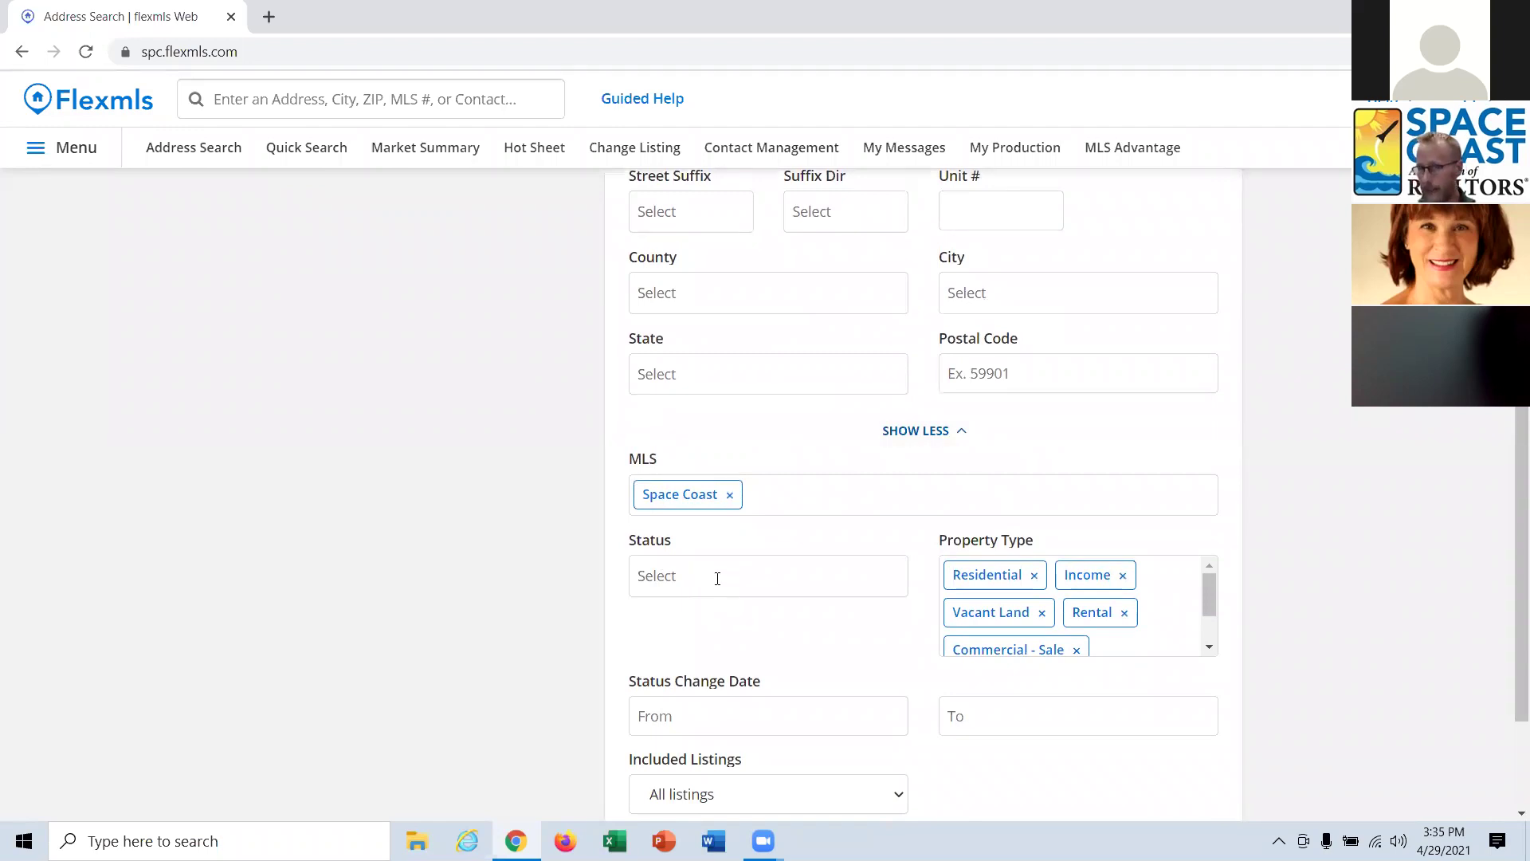
left_click(717, 579)
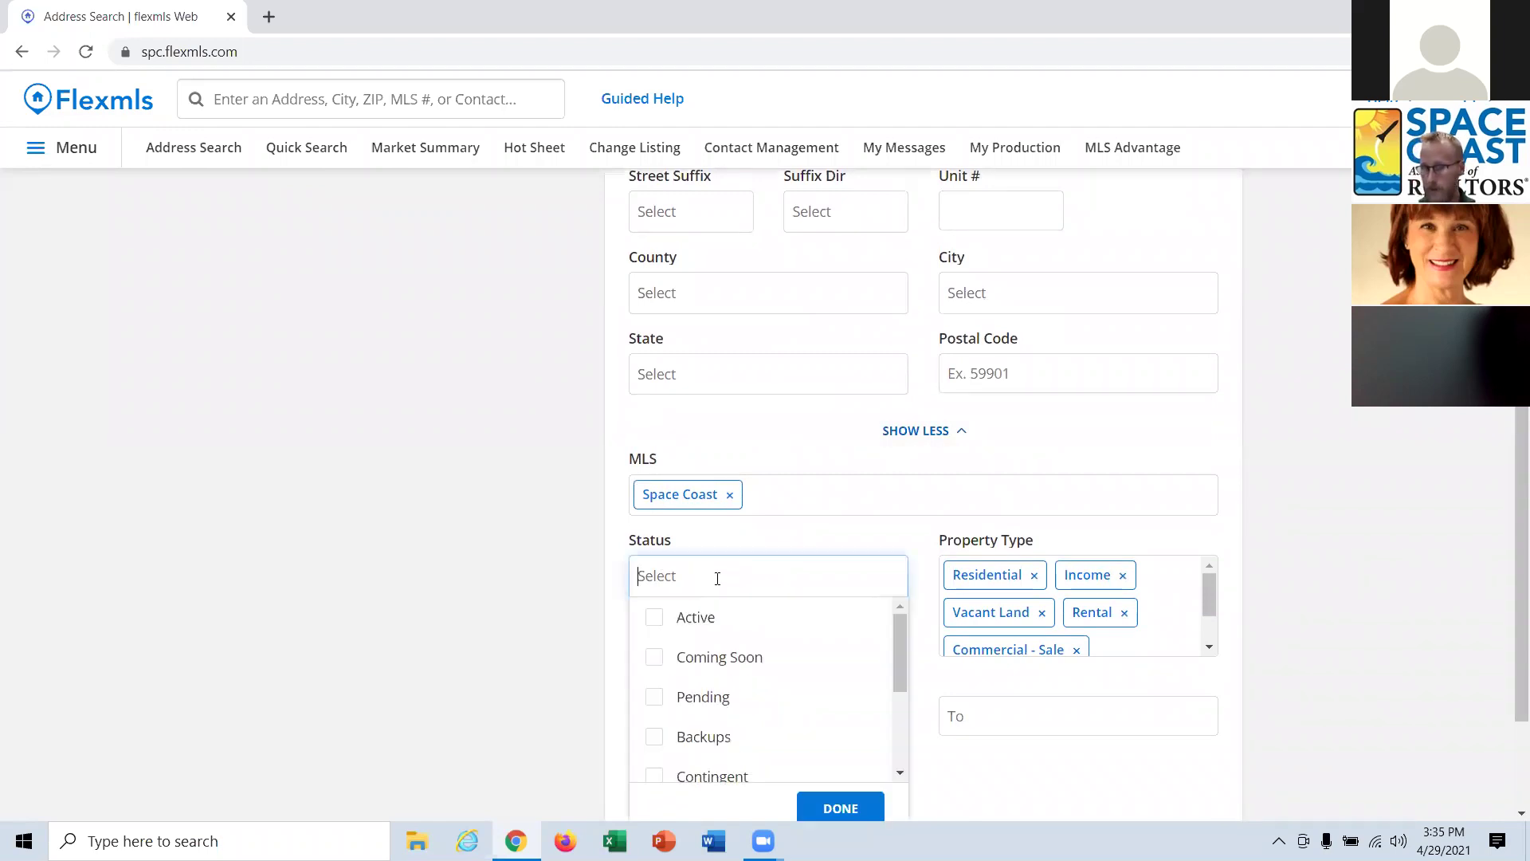
left_click(698, 621)
scroll(699, 637, "down", 1)
left_click(701, 635)
left_click(700, 673)
left_click(725, 747)
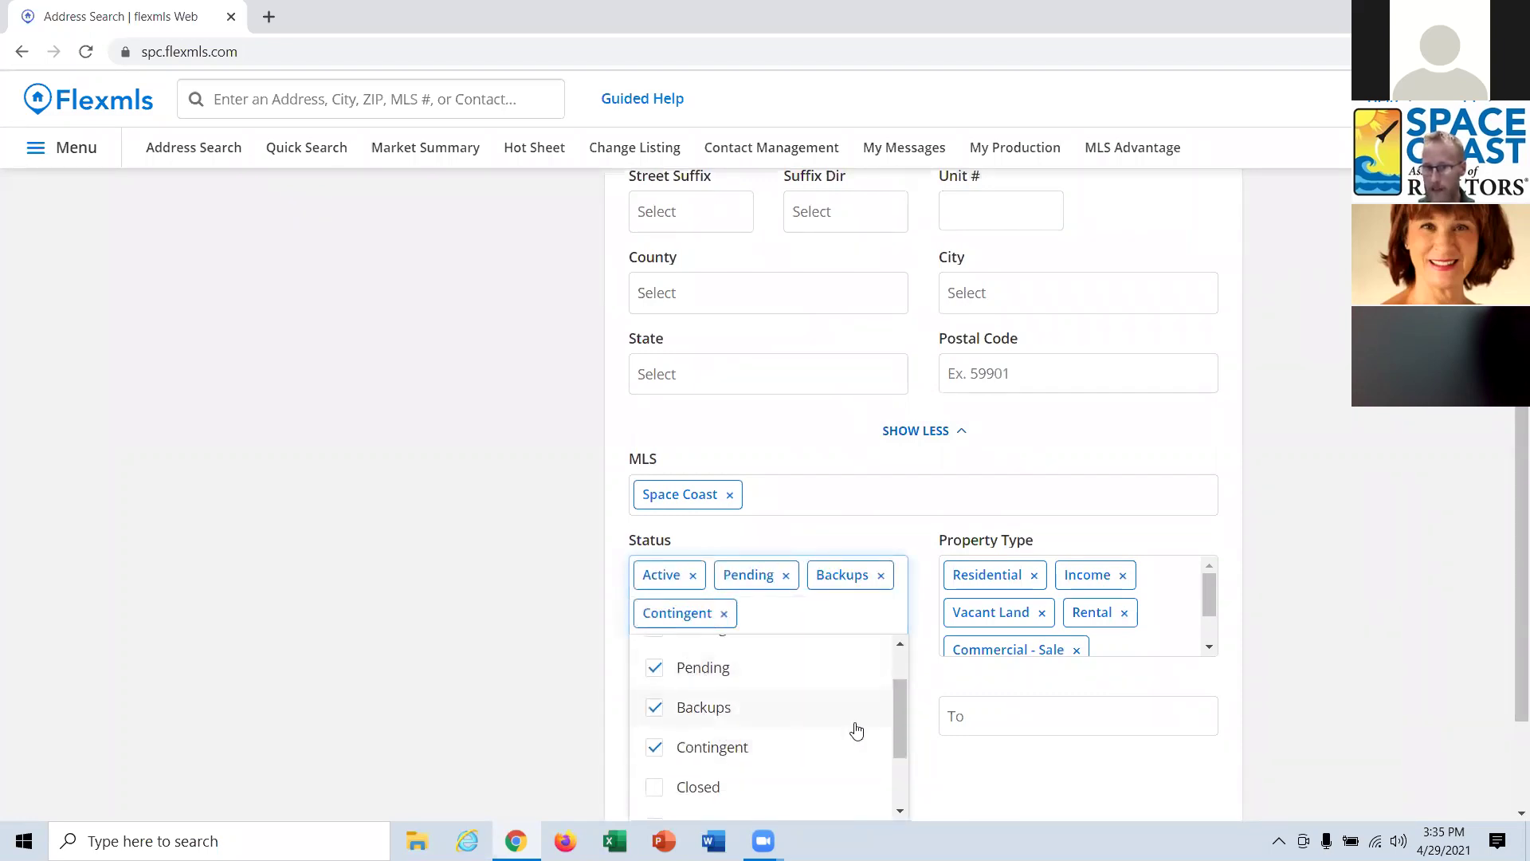
left_click(1489, 639)
scroll(1399, 690, "down", 2)
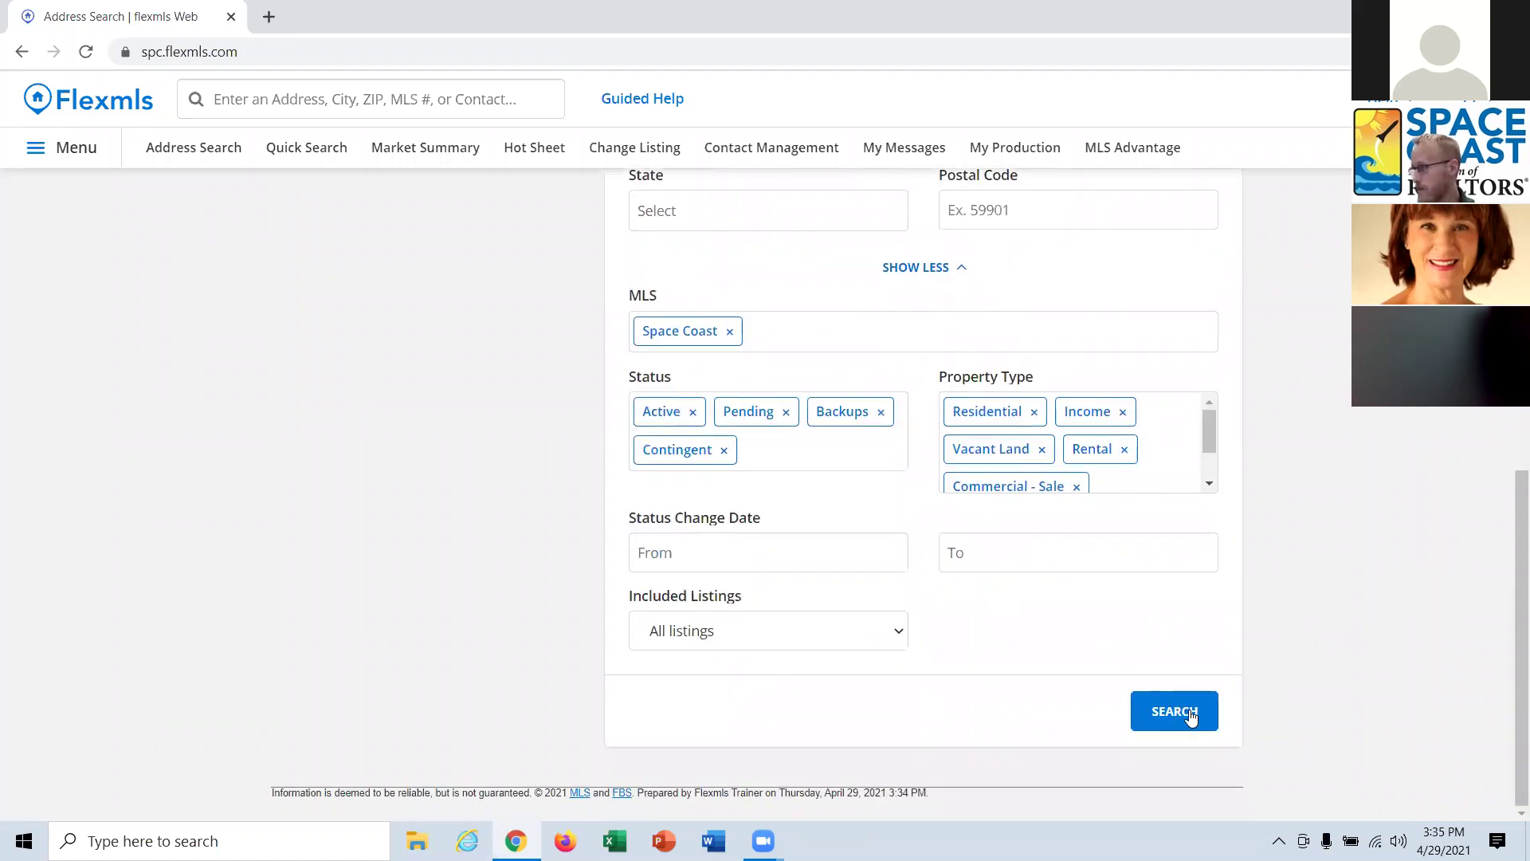
left_click(1190, 713)
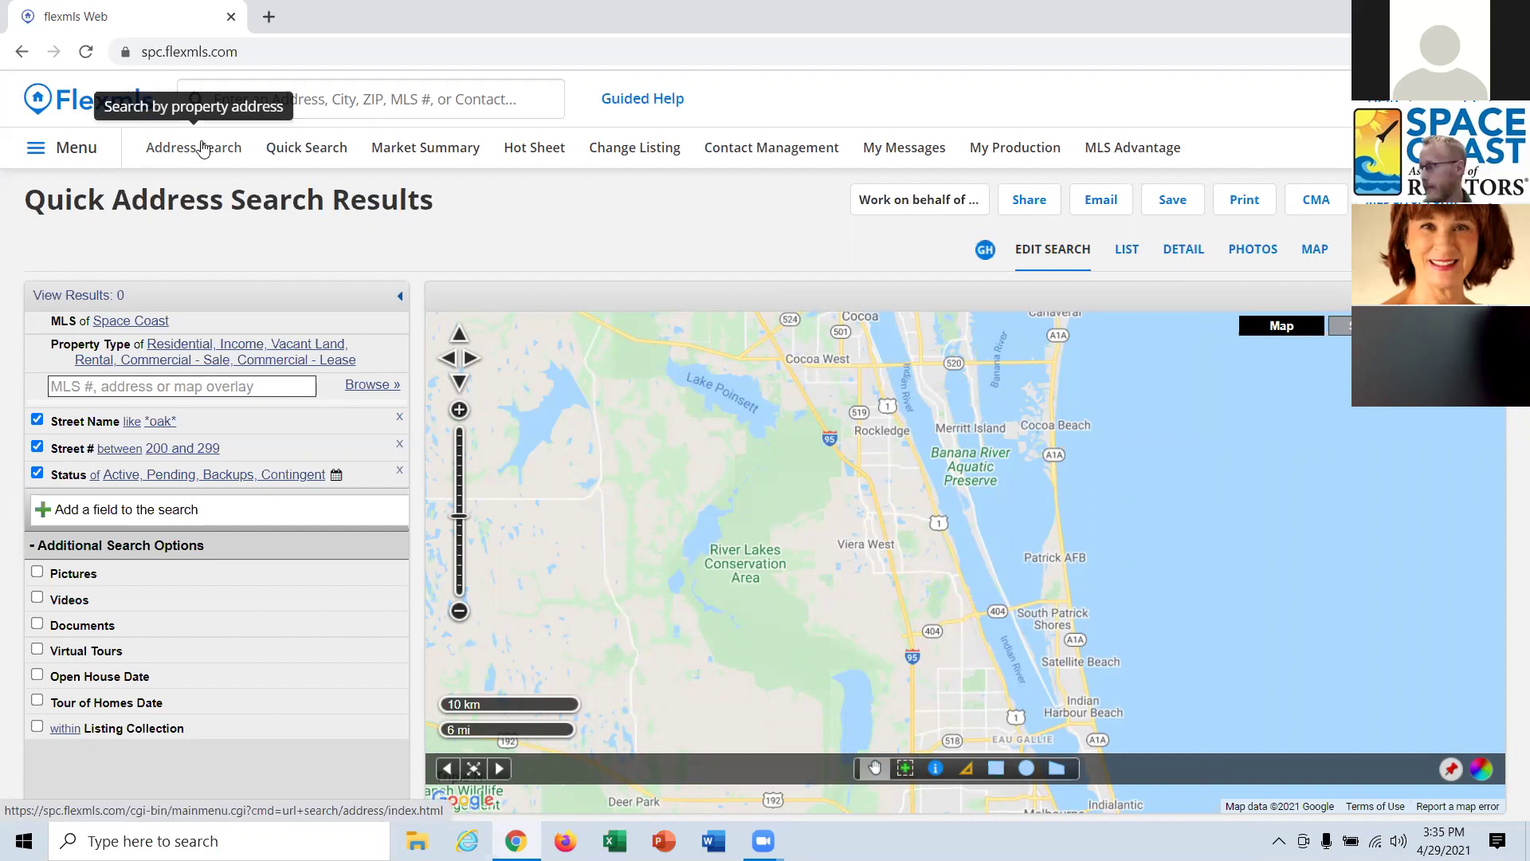
Return to a blank Address Search form after the zero-result oak search.
left_click(199, 151)
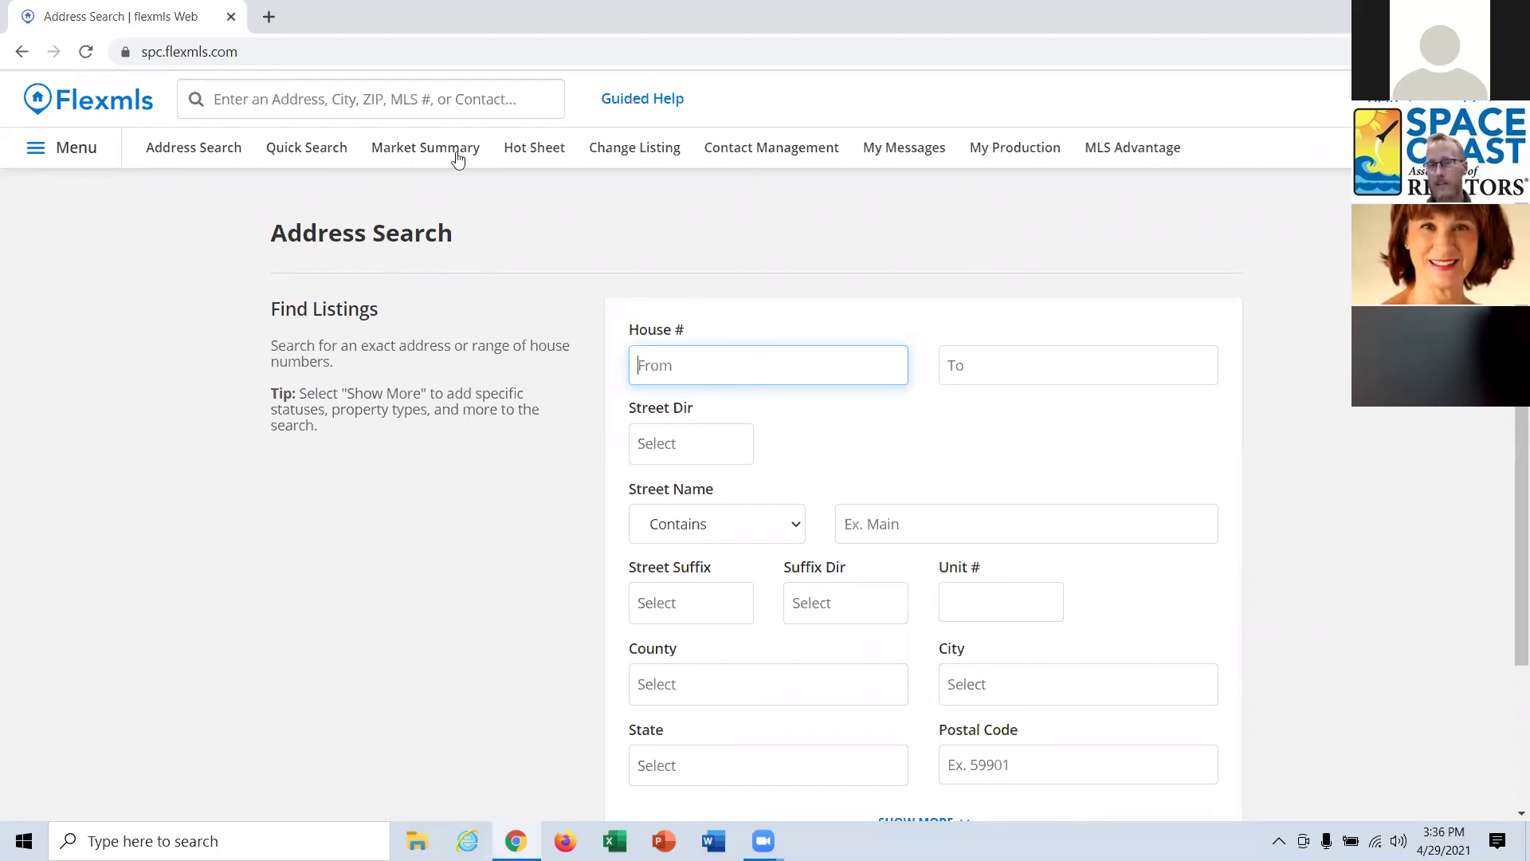
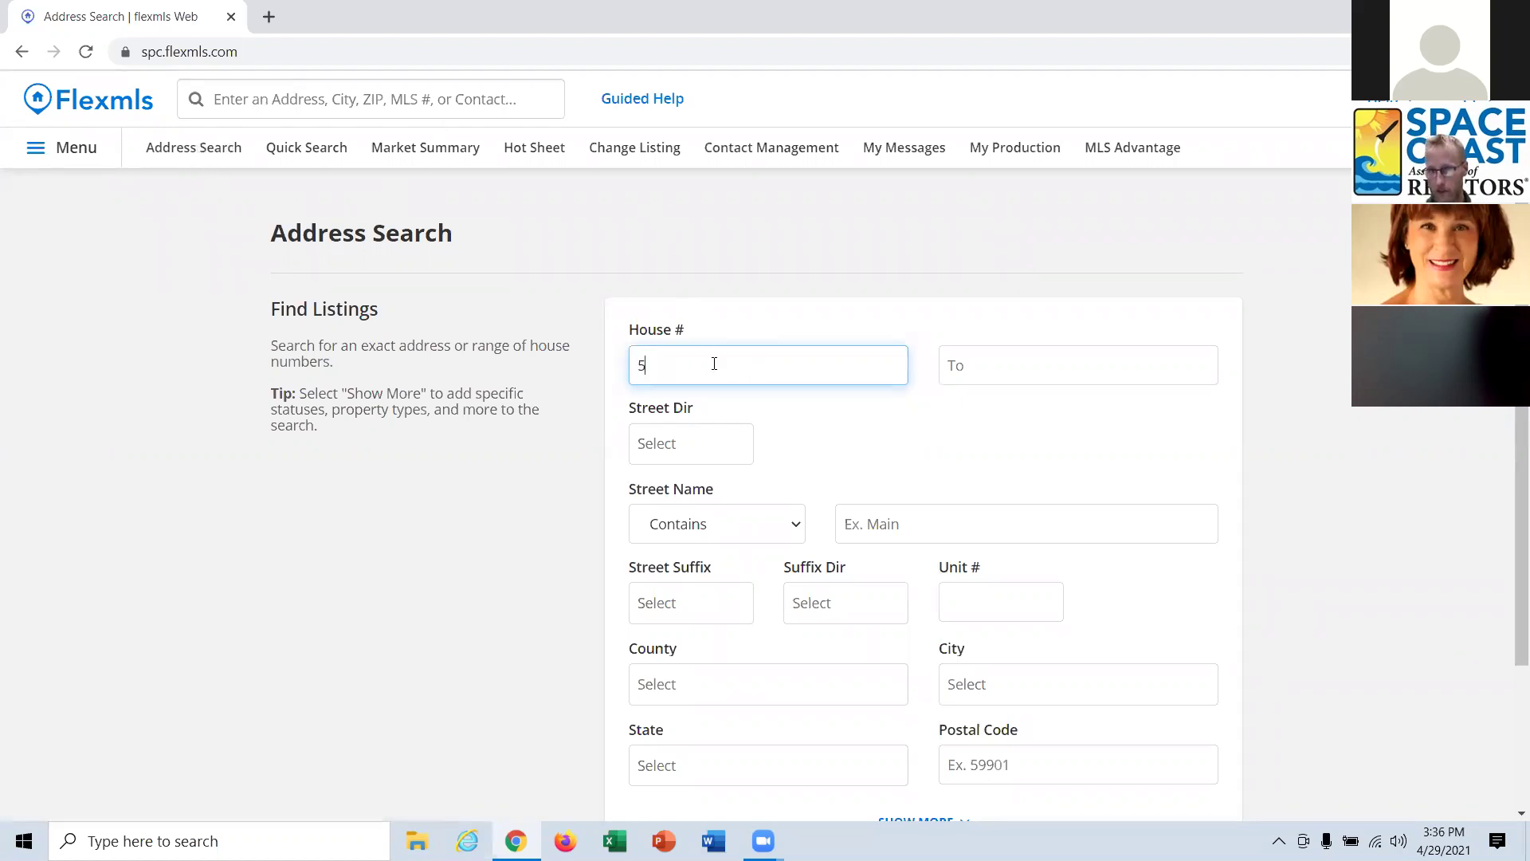
left_click(1052, 365)
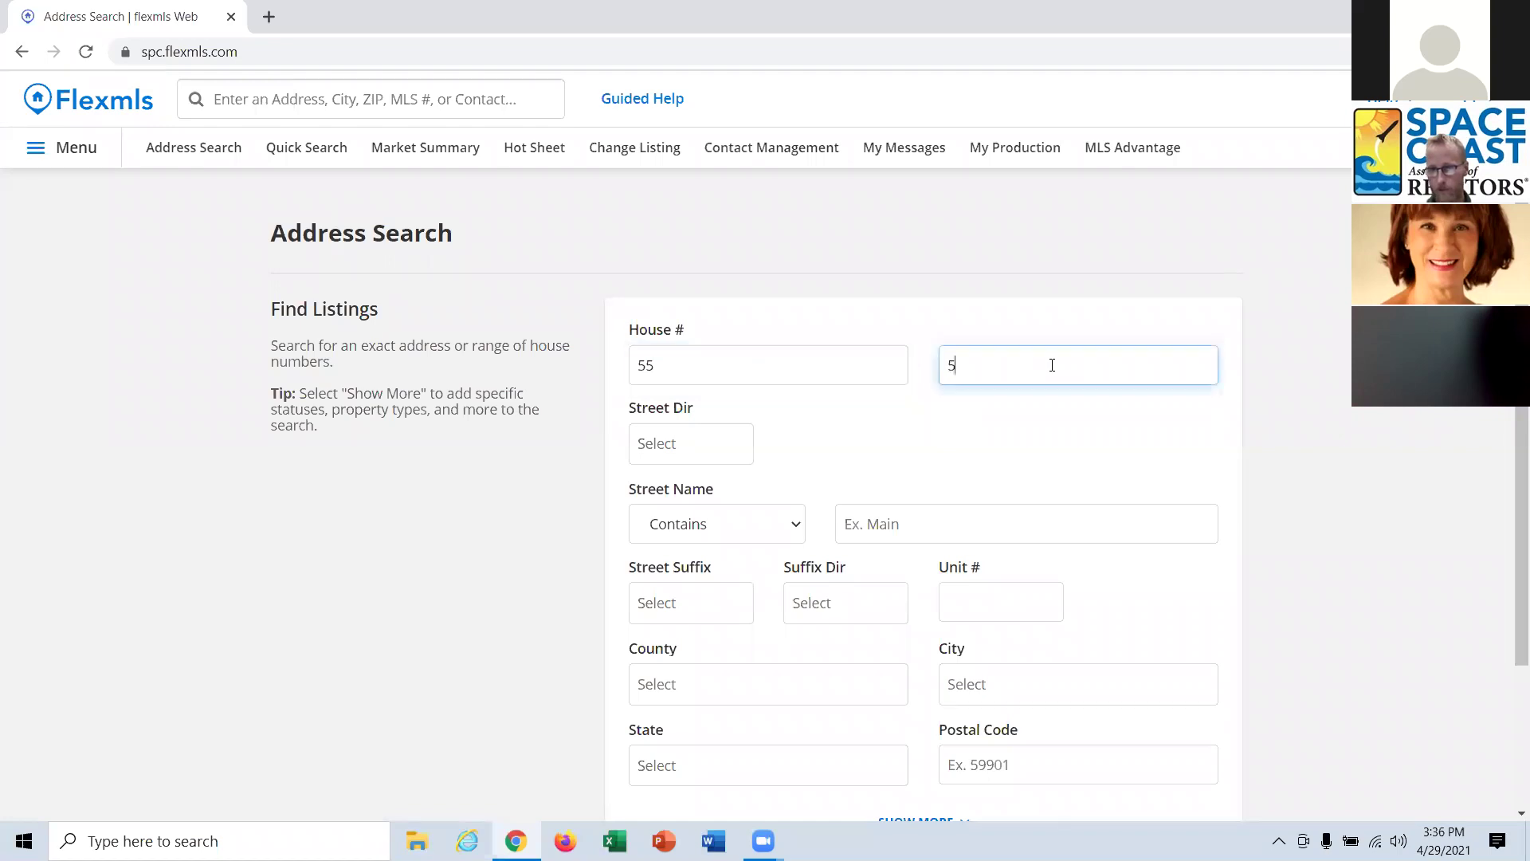
left_click(928, 532)
Restrict Status to Closed with a status change date from 10/1/2020.
scroll(933, 529, "down", 2)
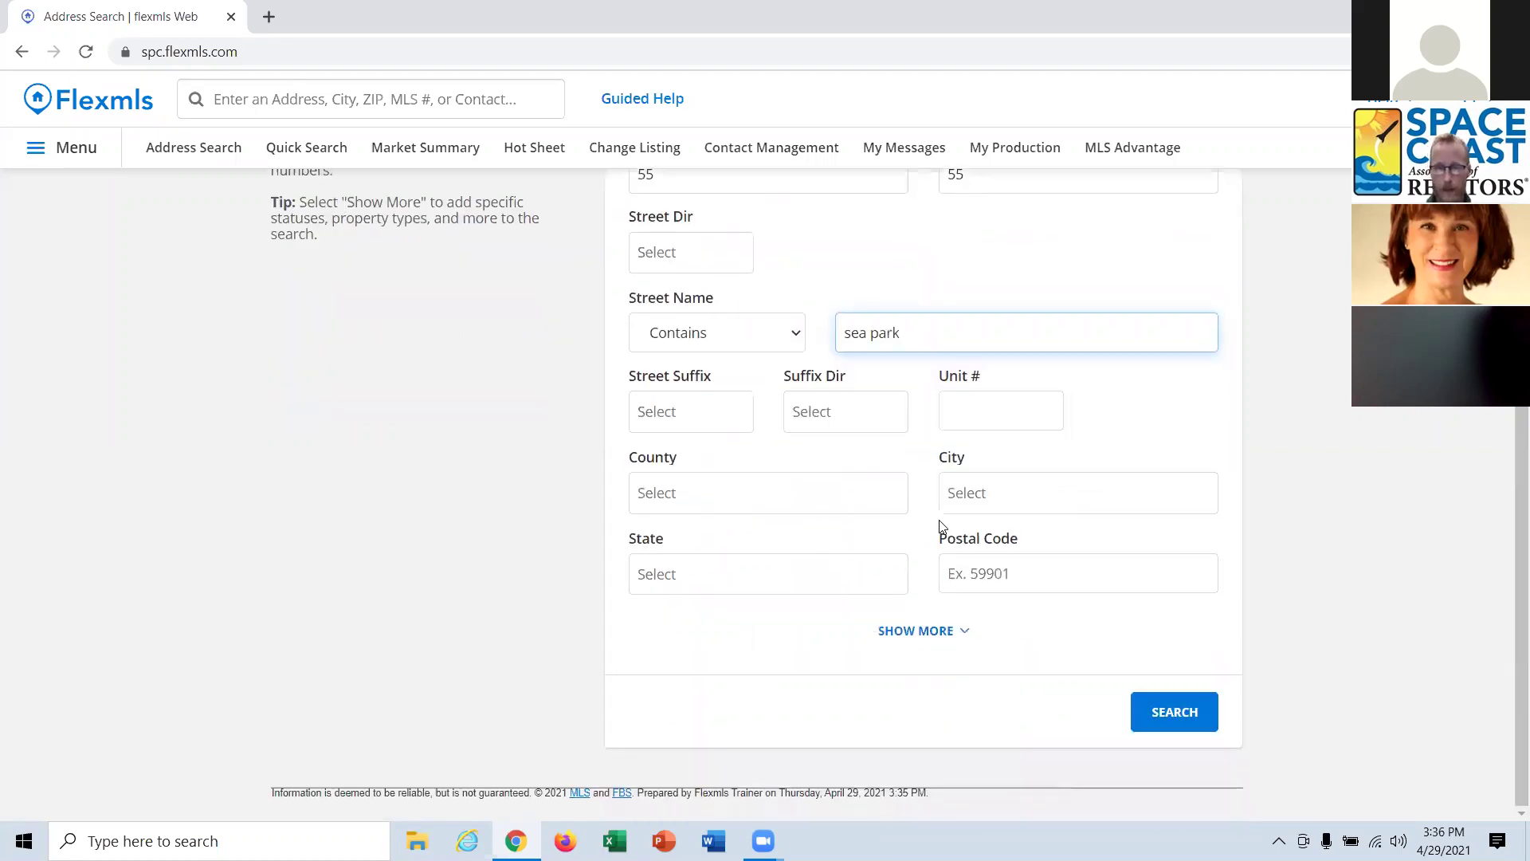
left_click(957, 634)
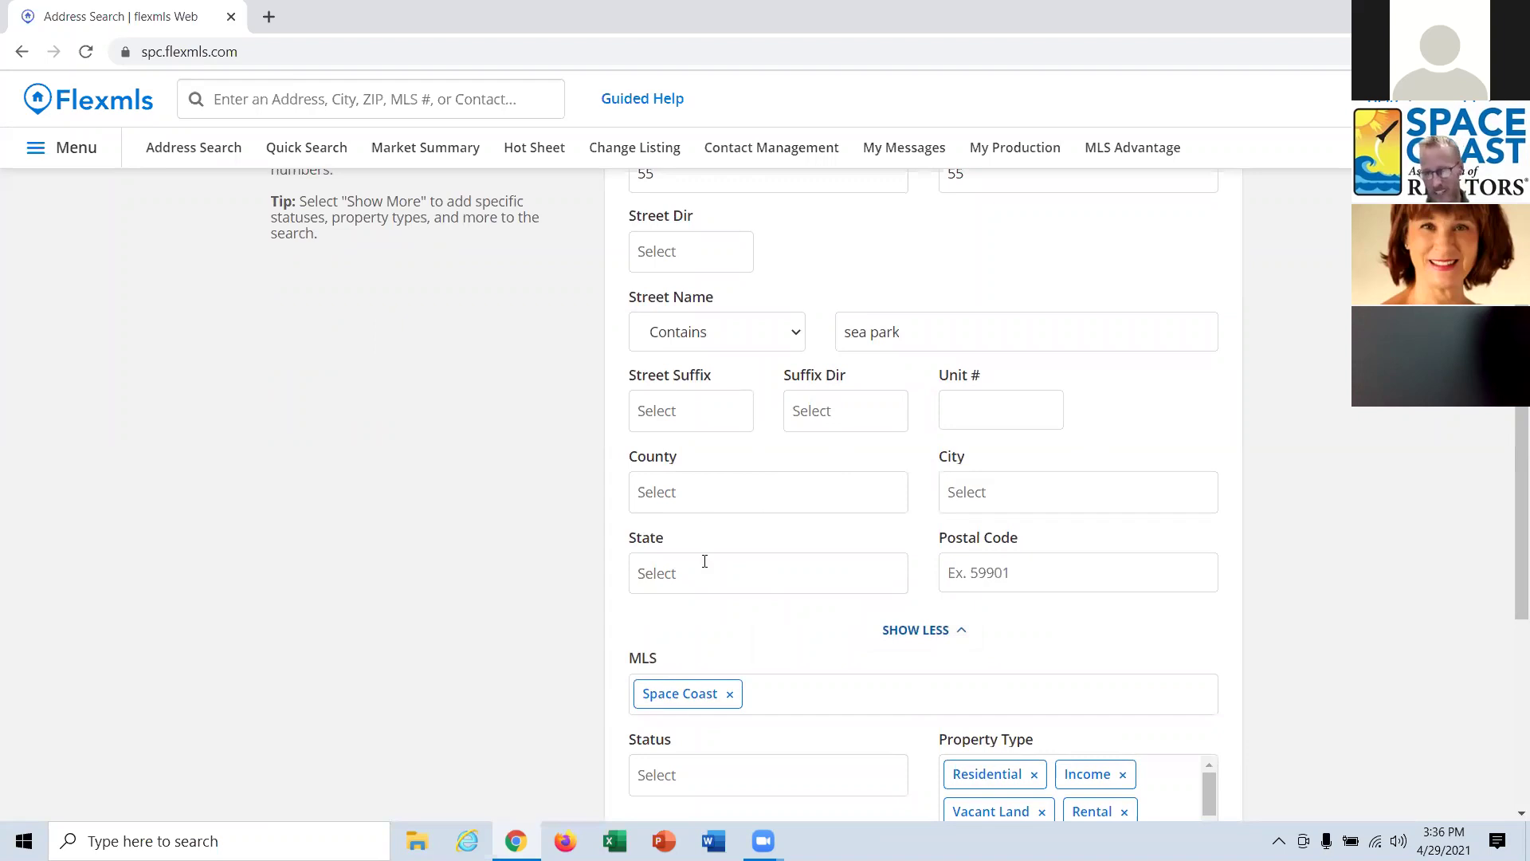
scroll(727, 655, "down", 1)
left_click(706, 673)
scroll(741, 621, "down", 1)
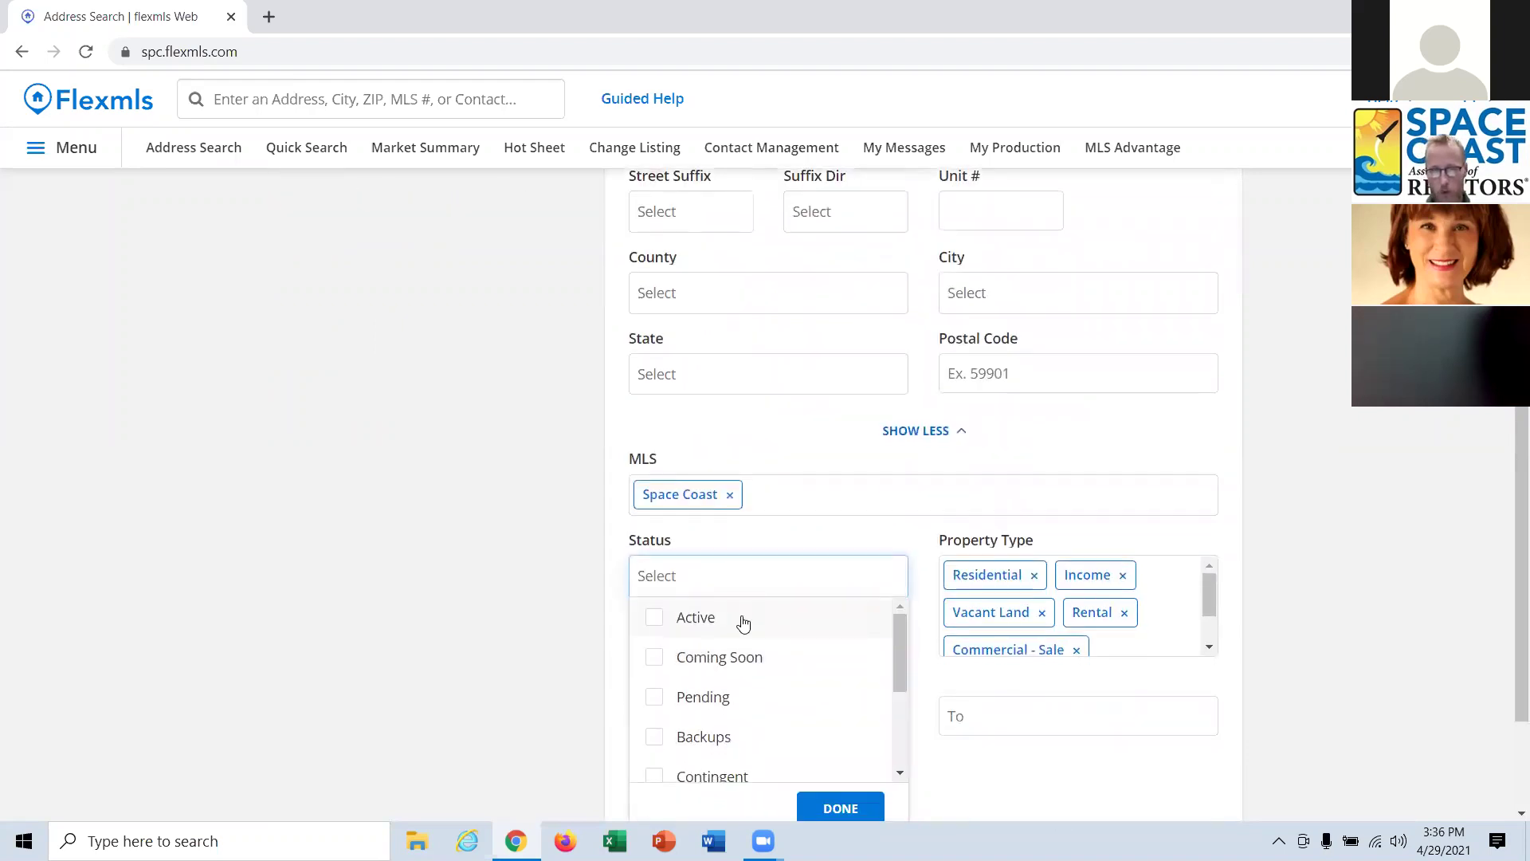
scroll(757, 590, "down", 1)
left_click_drag(901, 543, 902, 593)
left_click(717, 611)
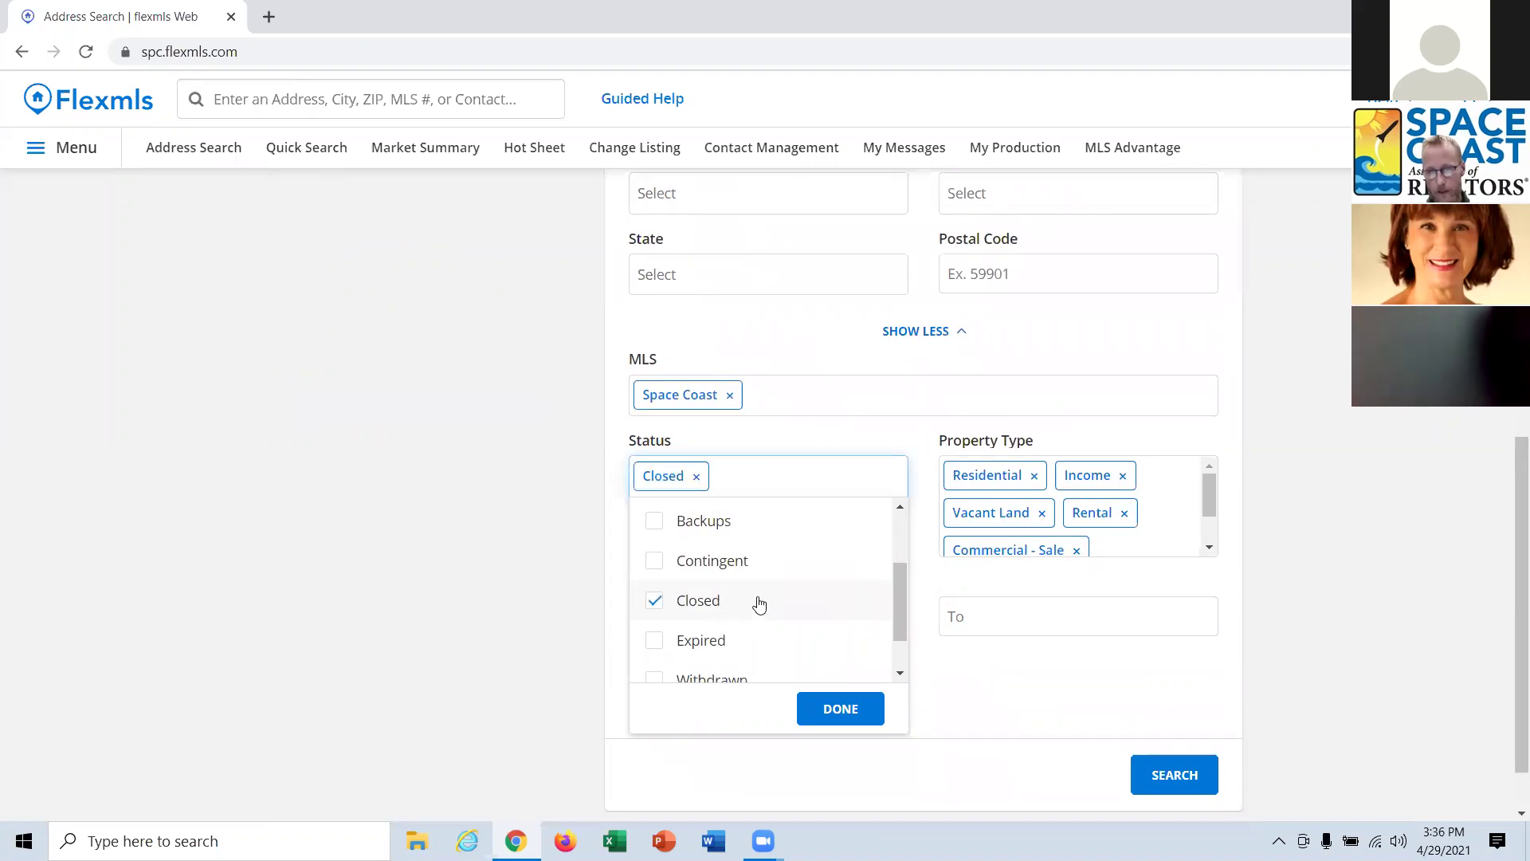
left_click(841, 709)
left_click(755, 619)
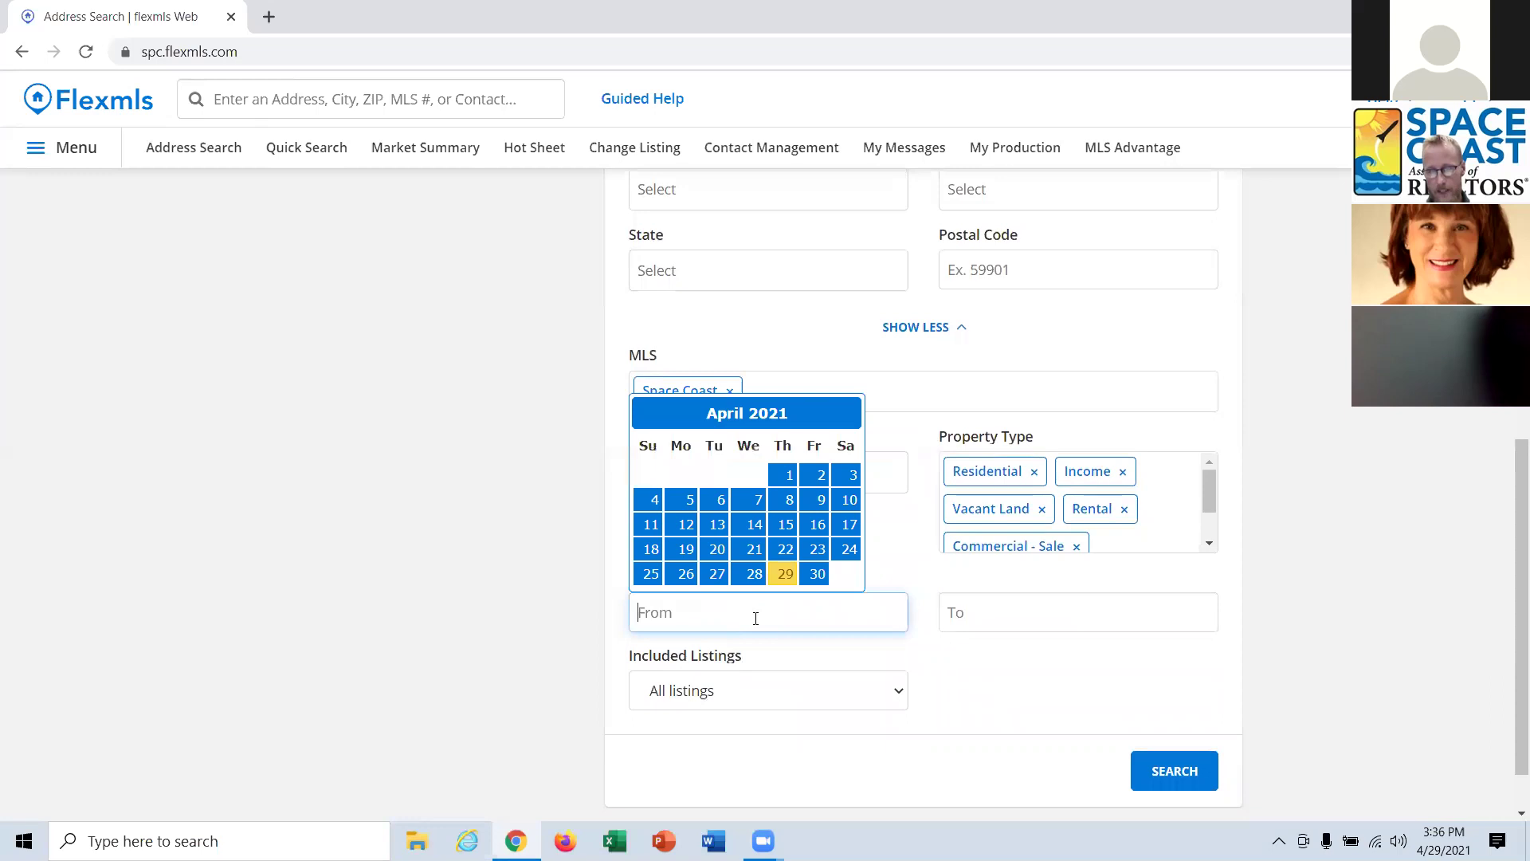
type("10/1/")
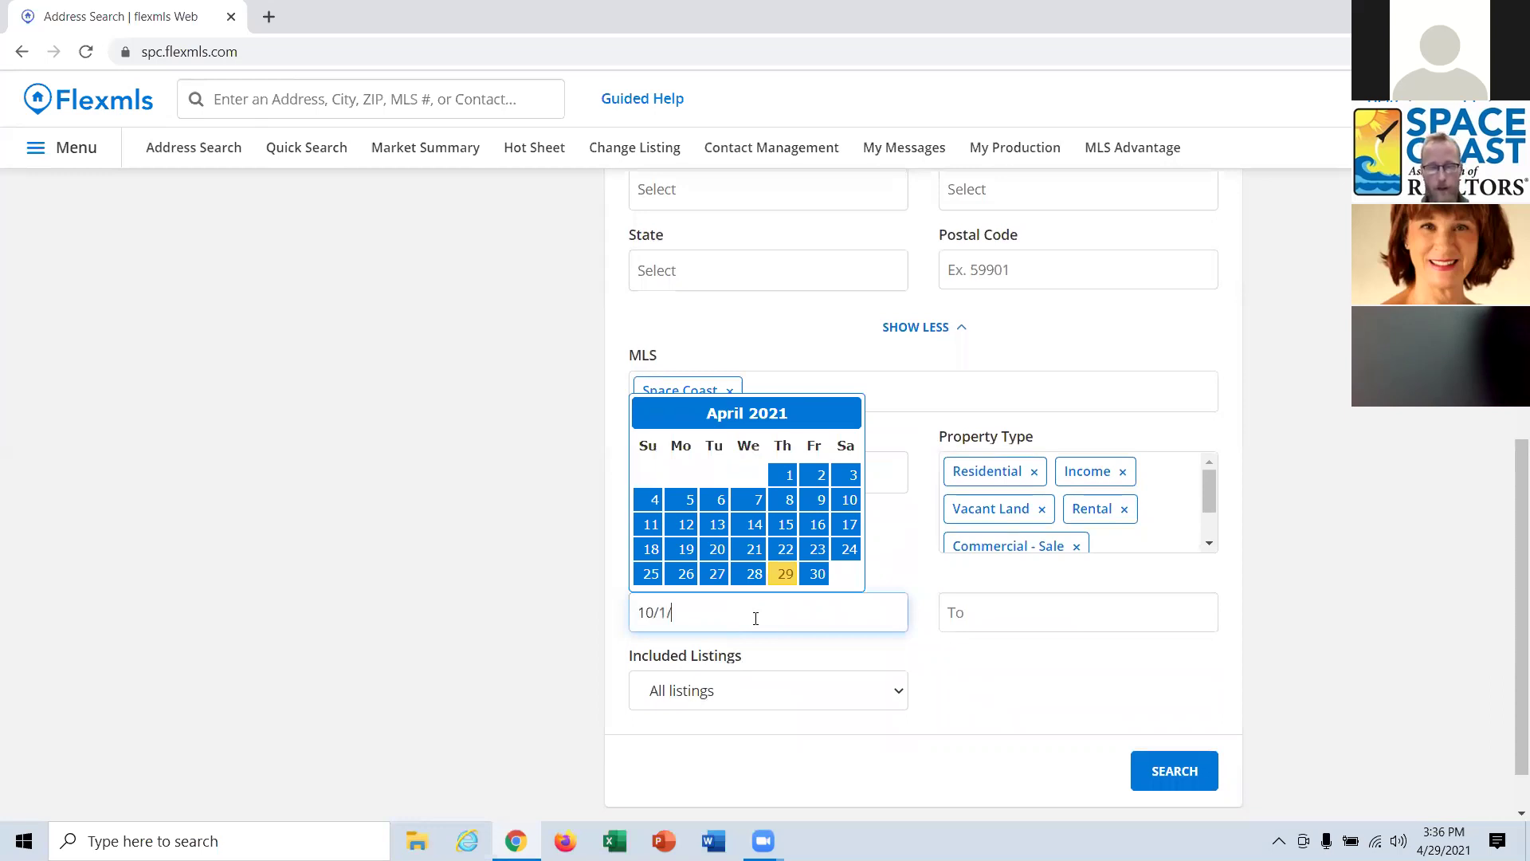
type("2020")
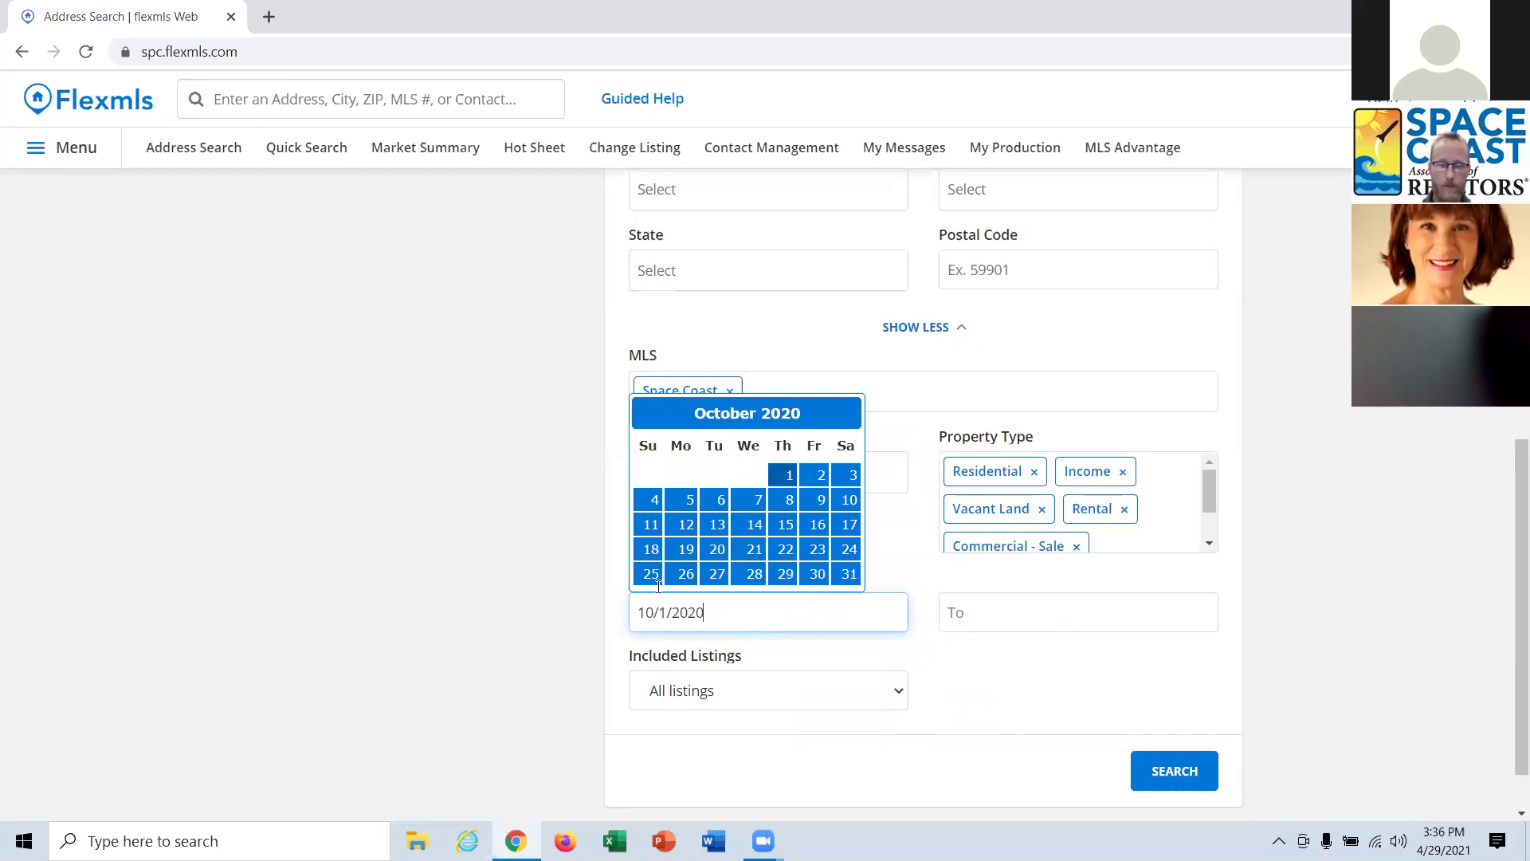
left_click(460, 528)
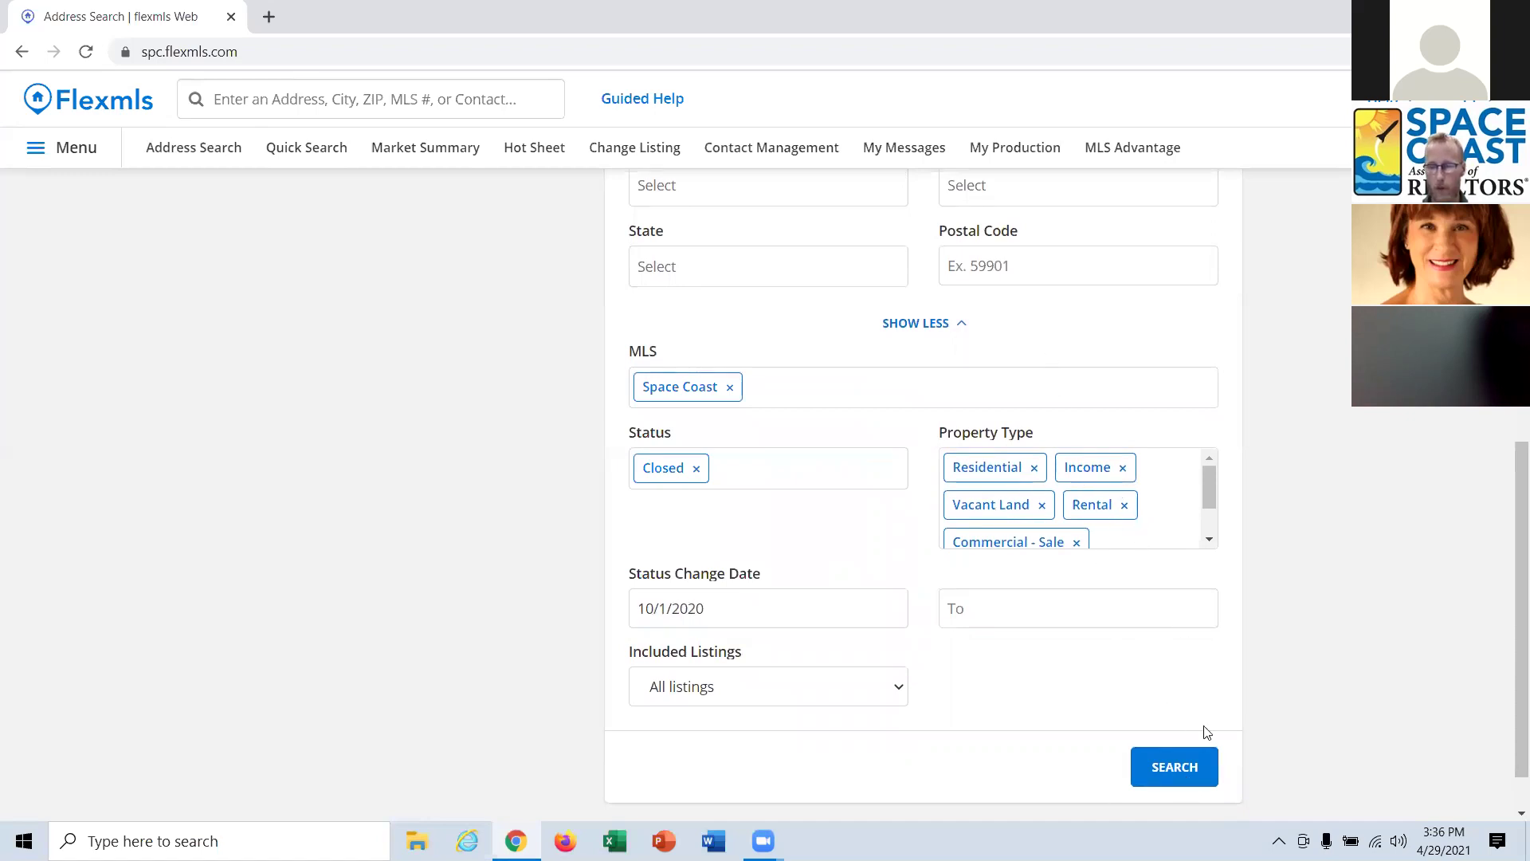
left_click(1199, 780)
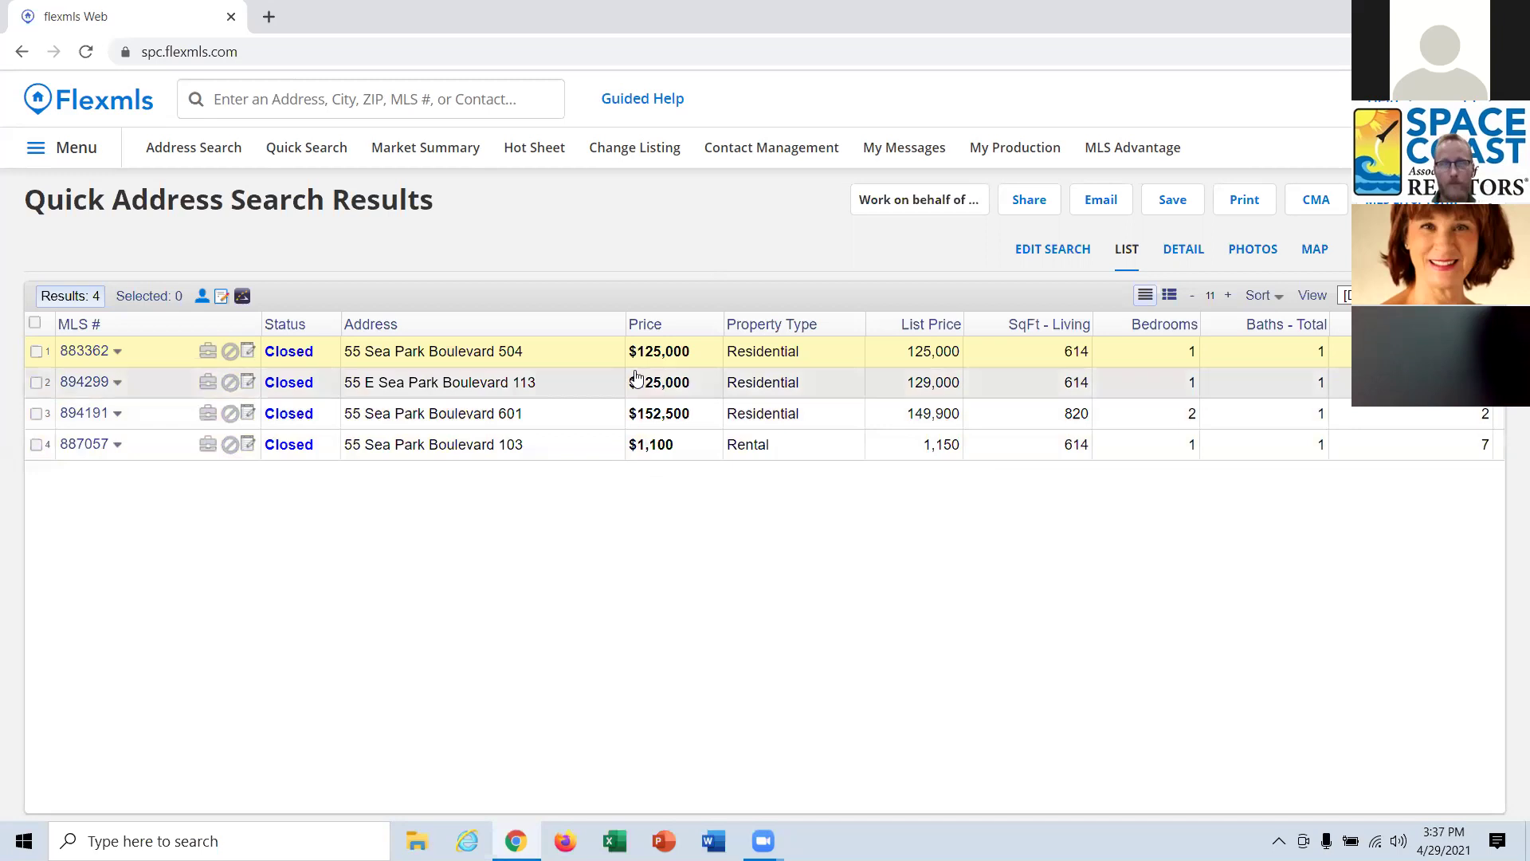
left_click(204, 151)
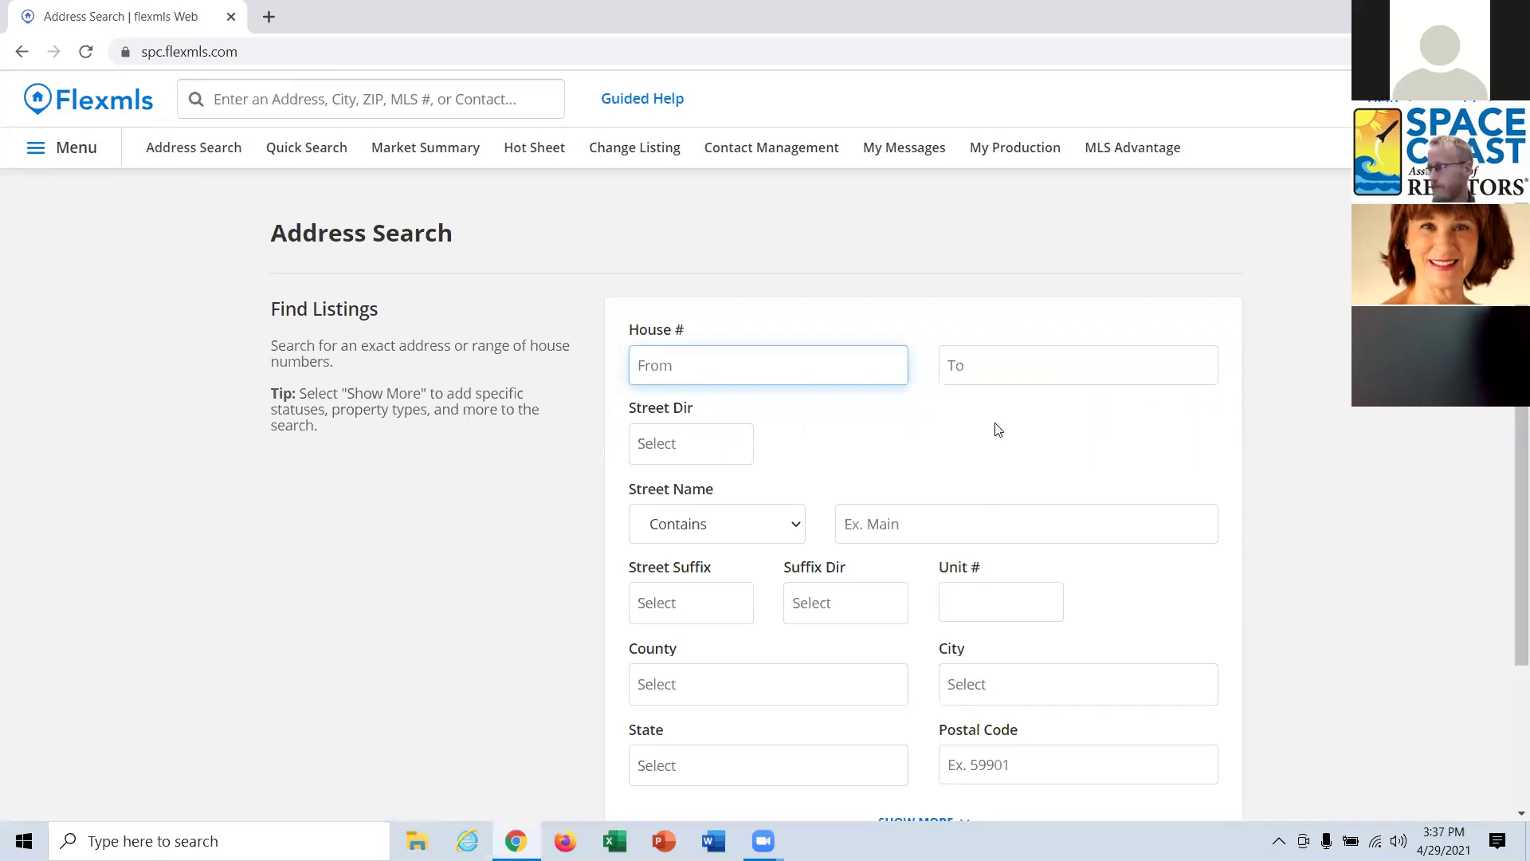
Go to the home dashboard and bring up Recent Searches and quick launch history.
left_click(91, 103)
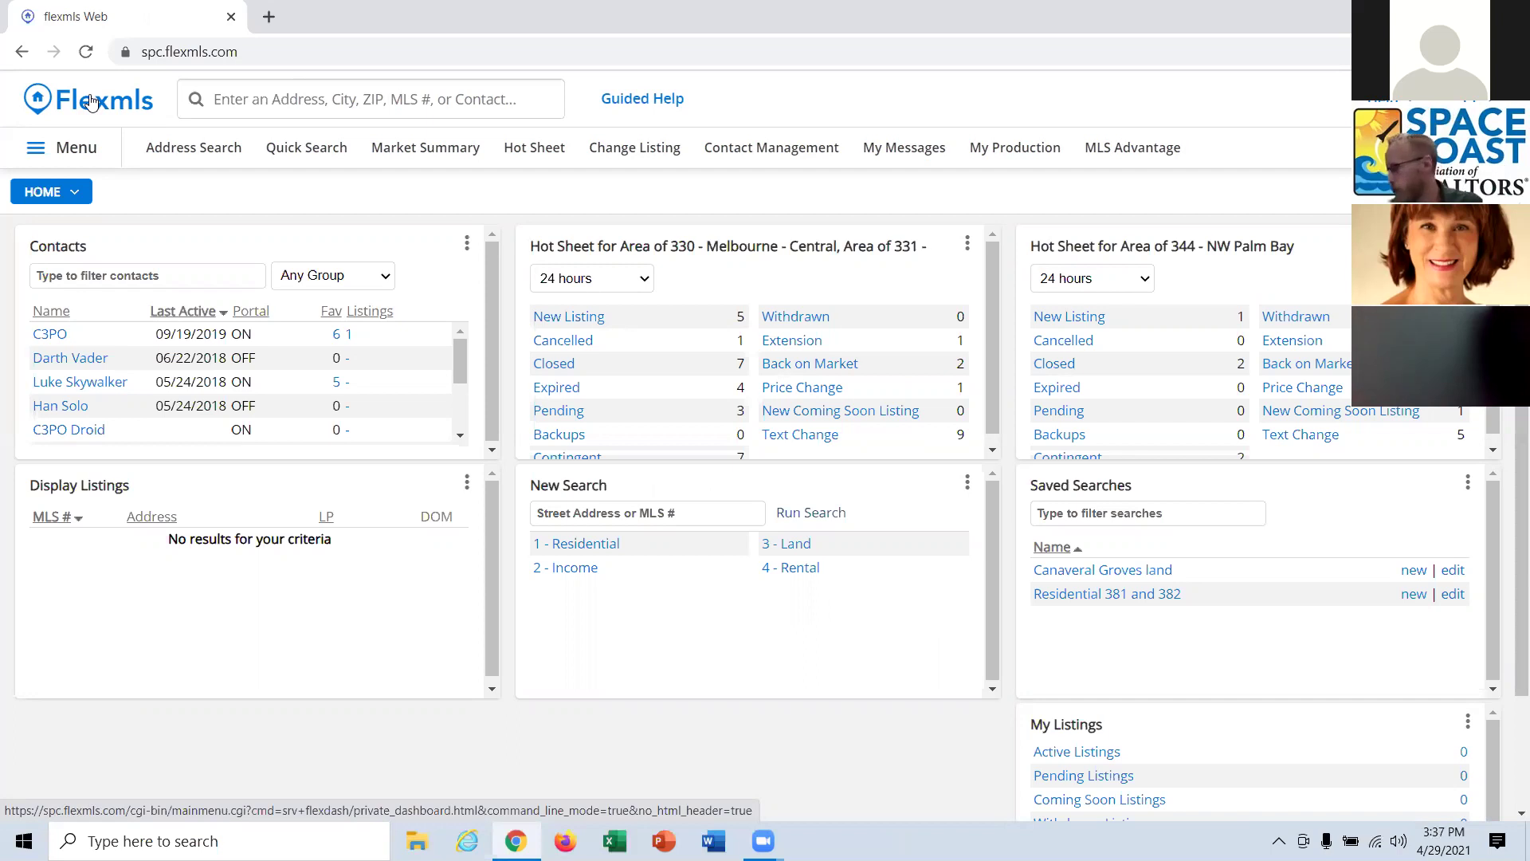
left_click(432, 88)
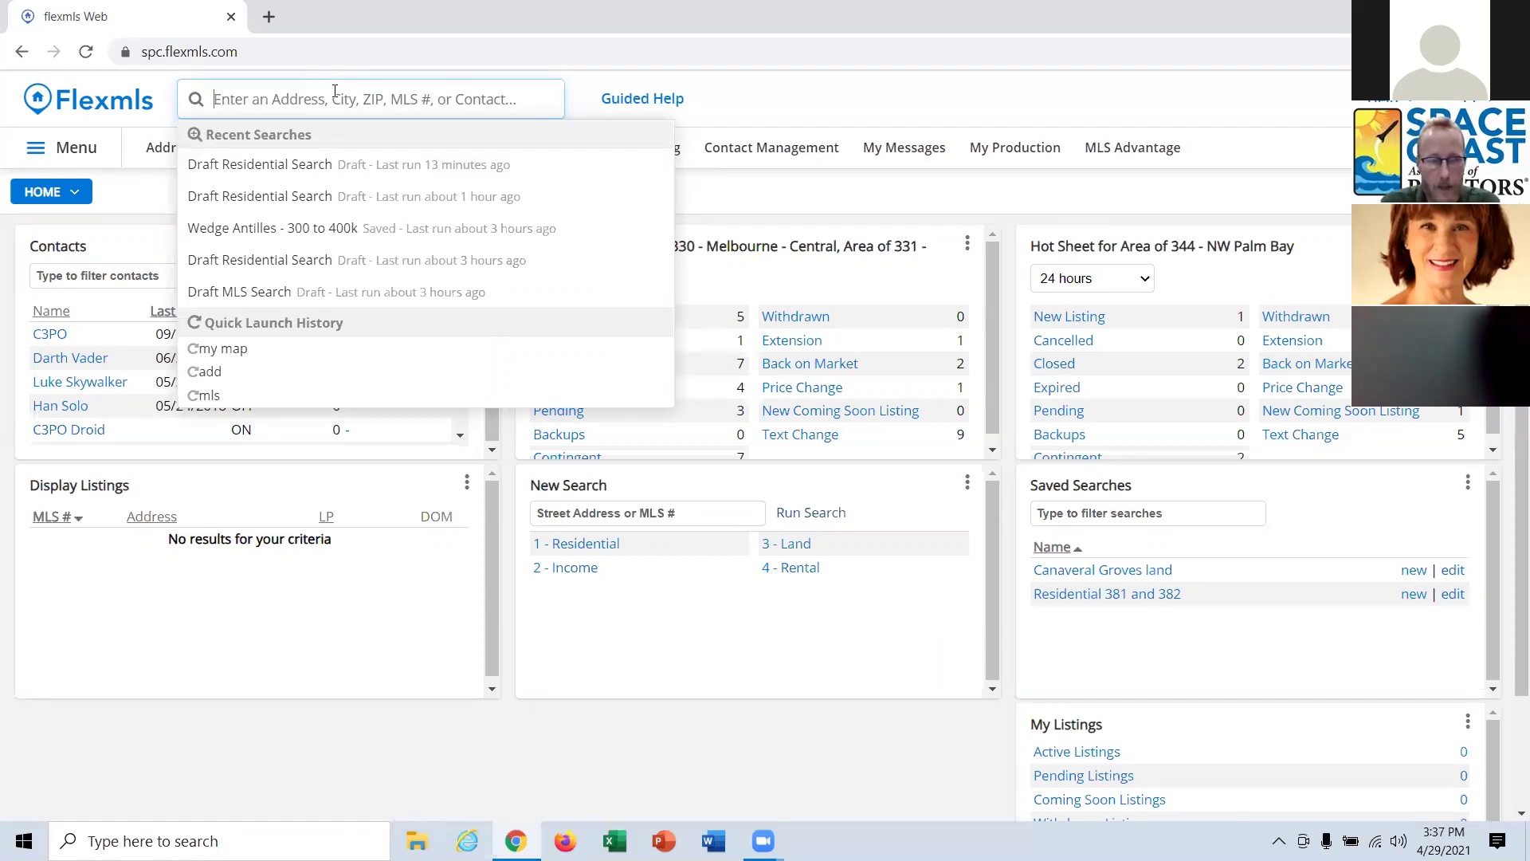
Search 'report' in the top bar and open Report Generation, showing 3,313 matches.
type("report")
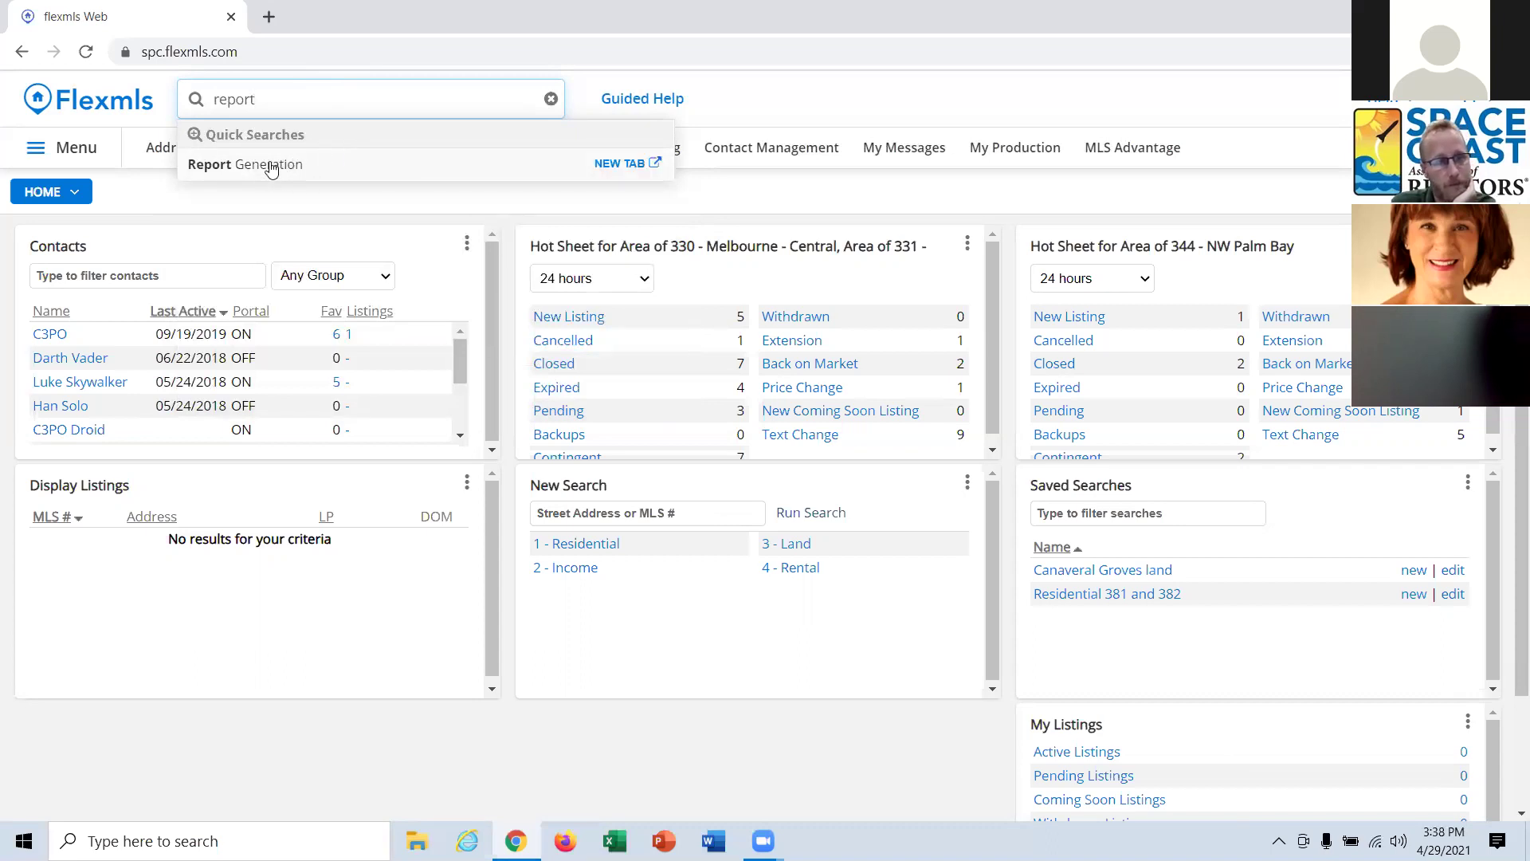
left_click(269, 165)
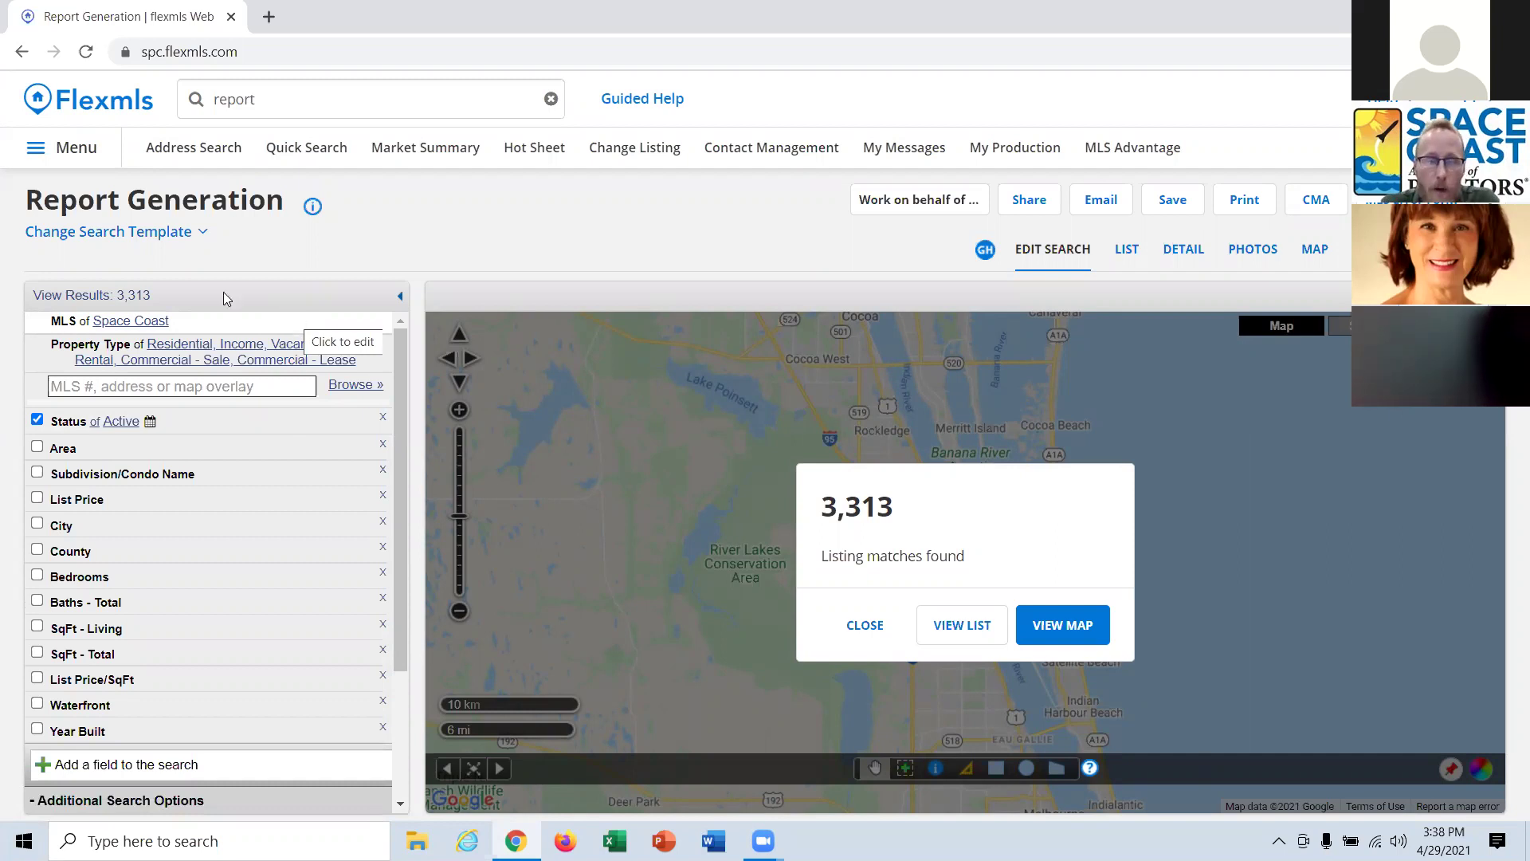
Reopen Report Generation and add the Listing/Selling Member field to the criteria.
left_click(289, 99)
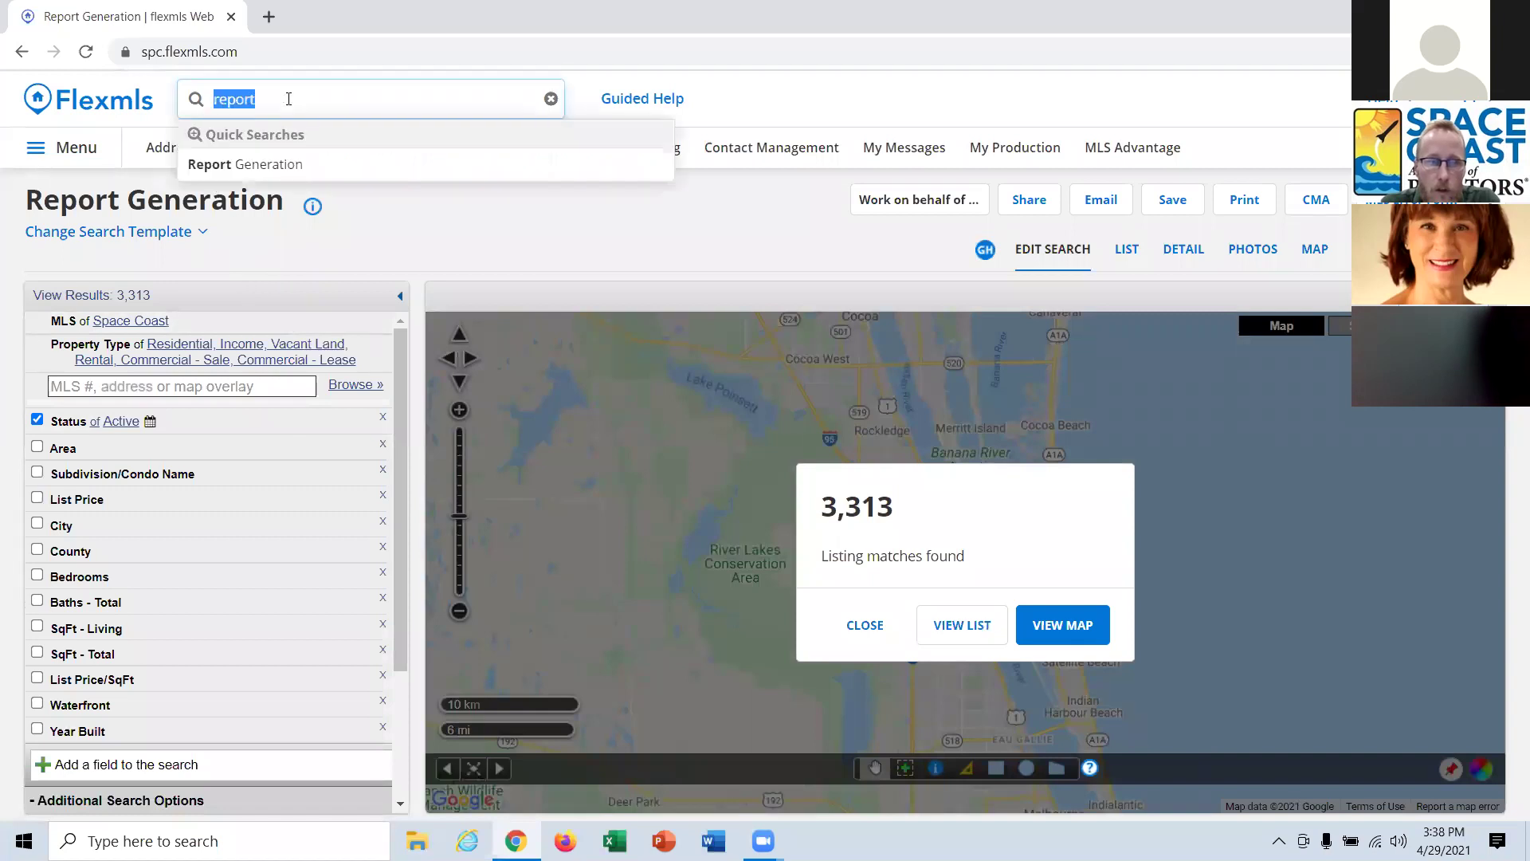
left_click(282, 166)
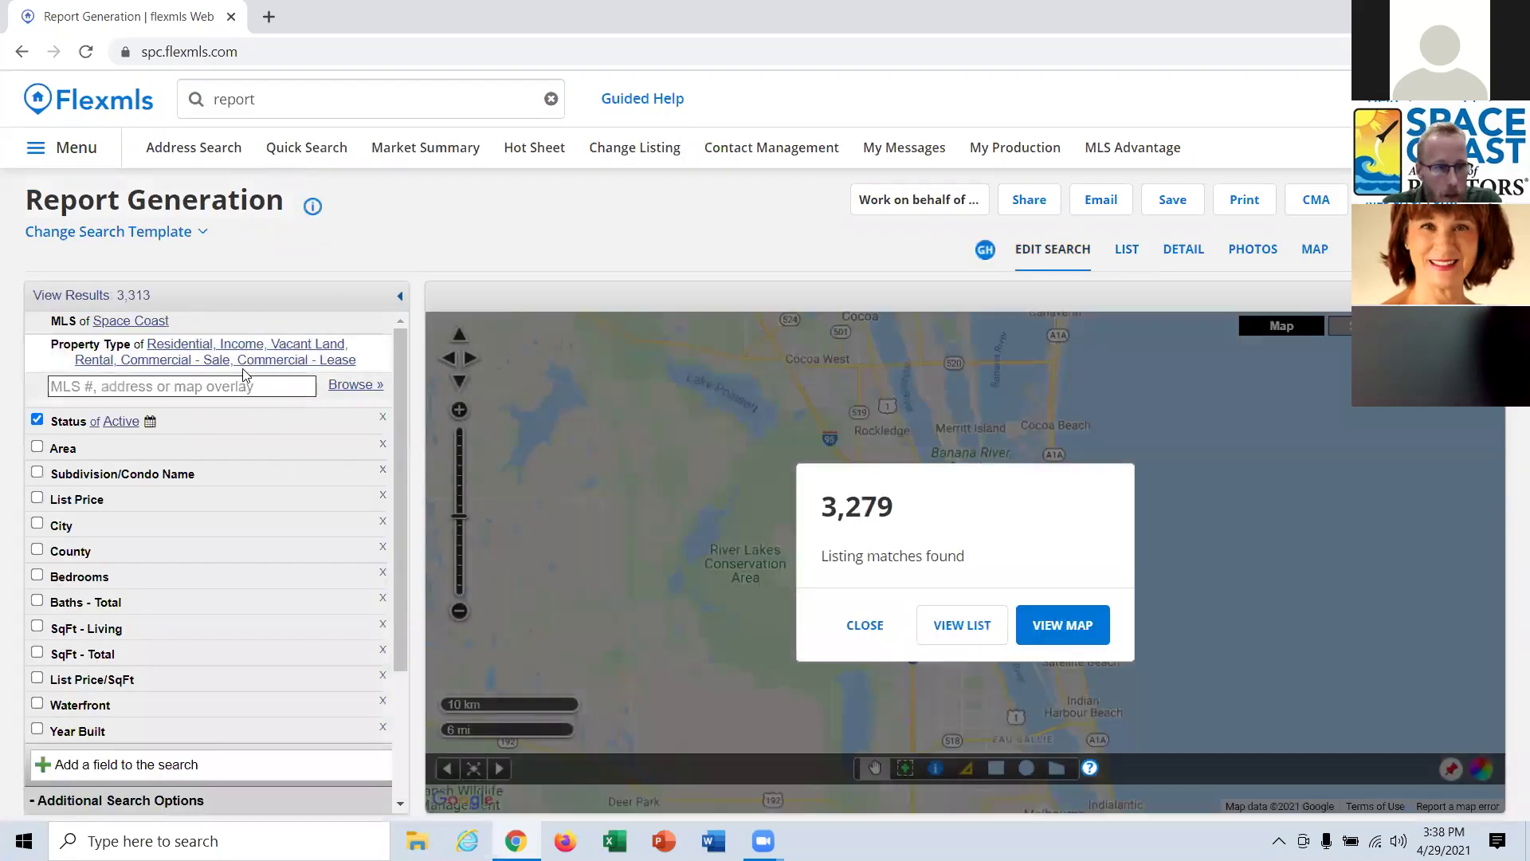
scroll(187, 461, "down", 3)
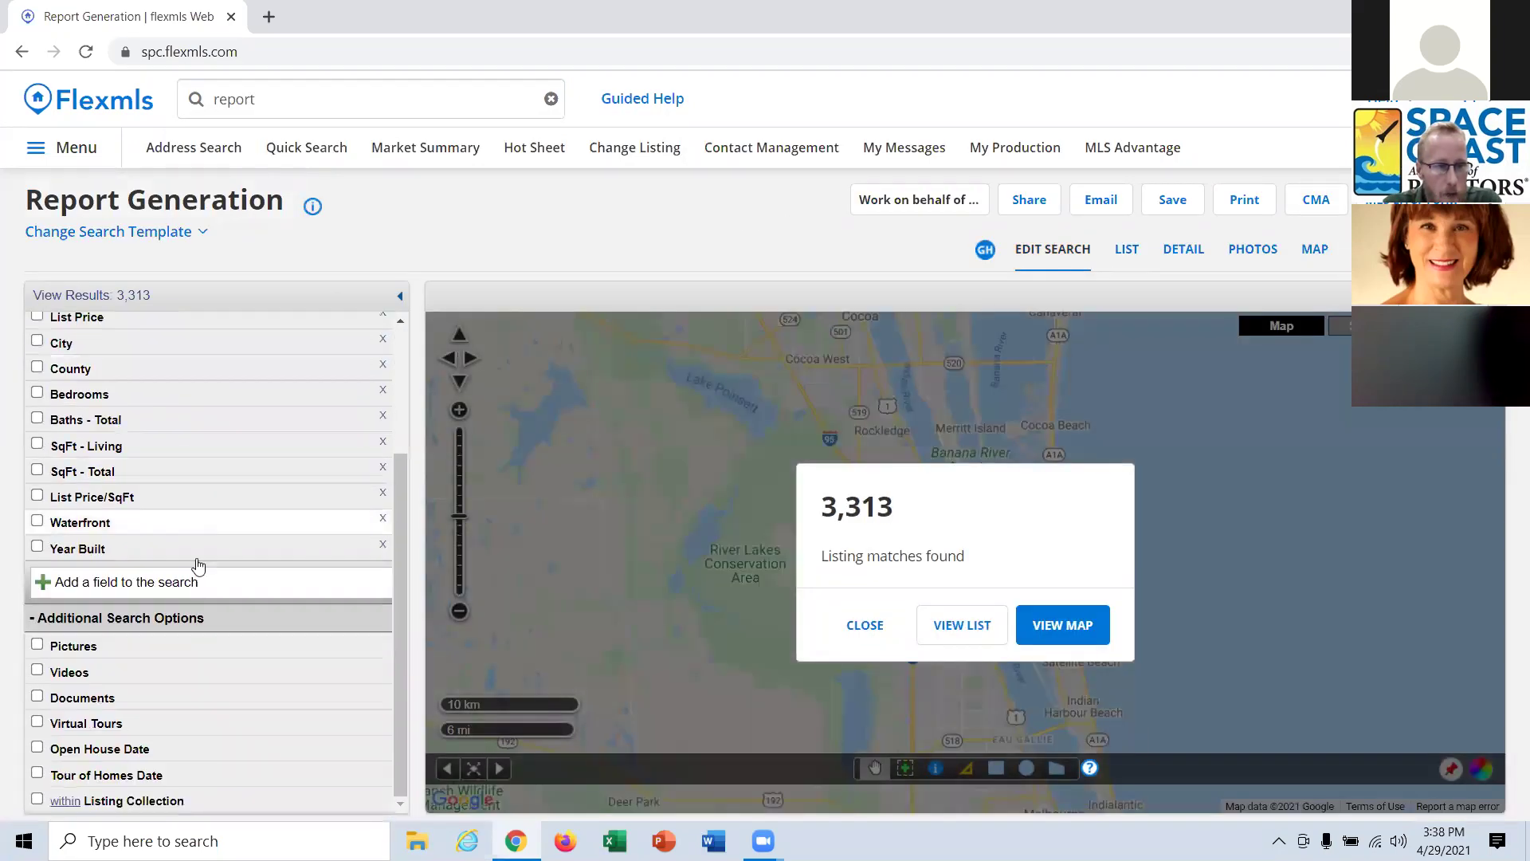
left_click(161, 583)
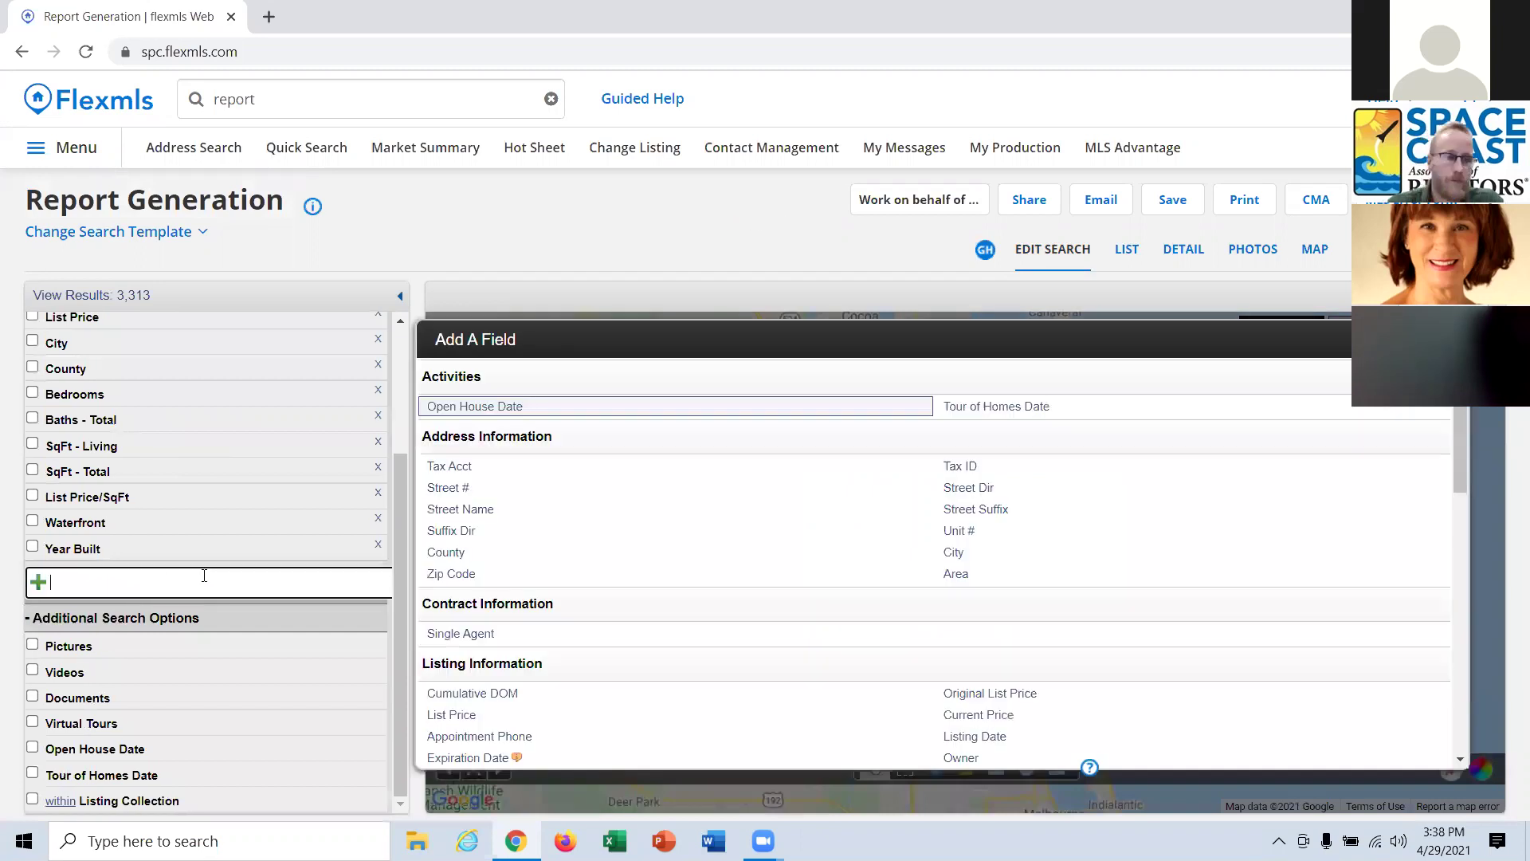
type("member")
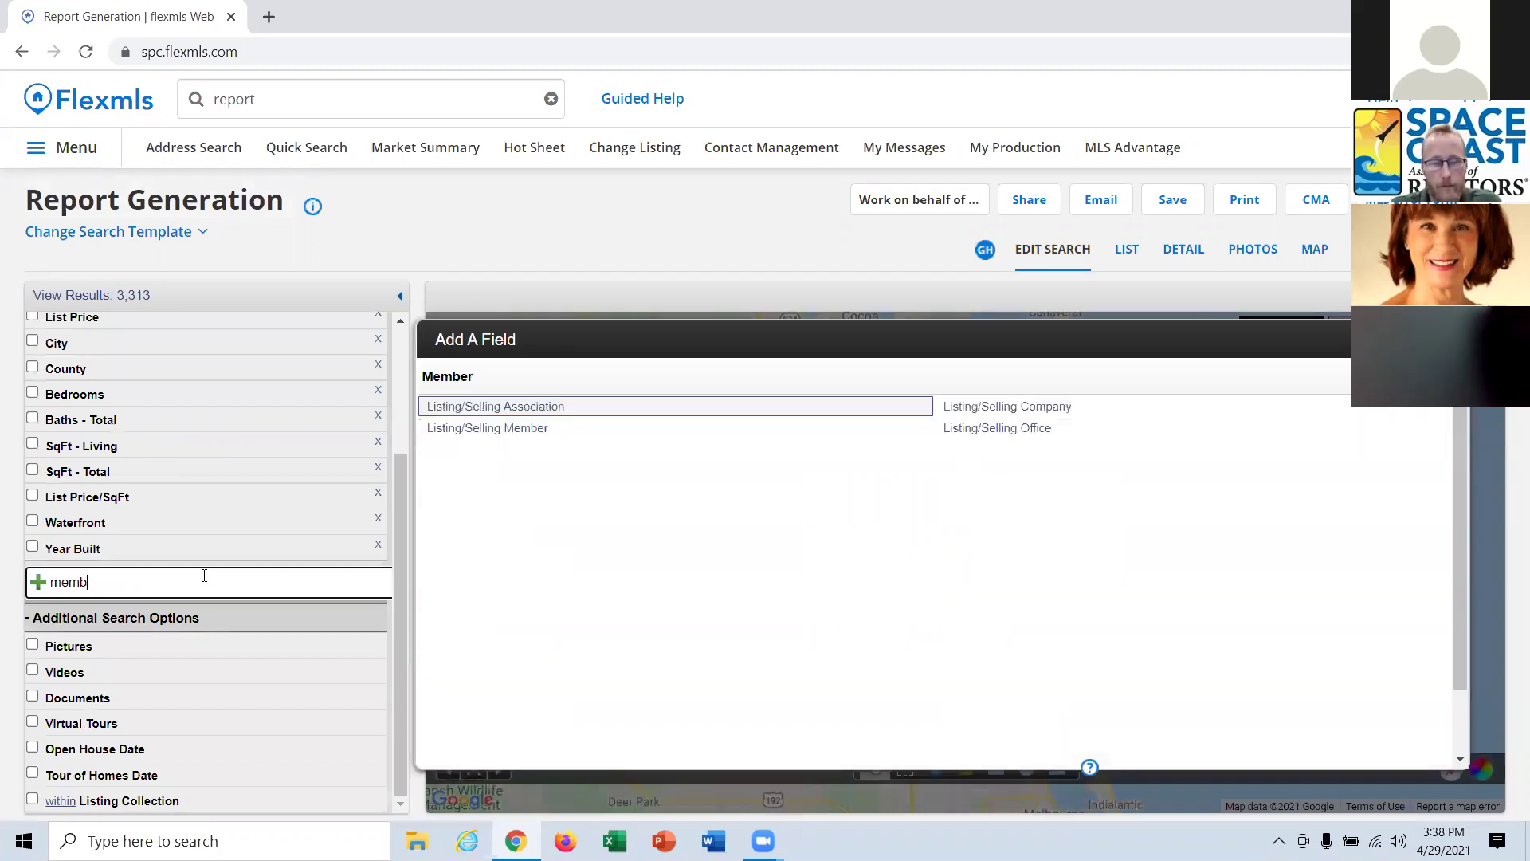
left_click(512, 430)
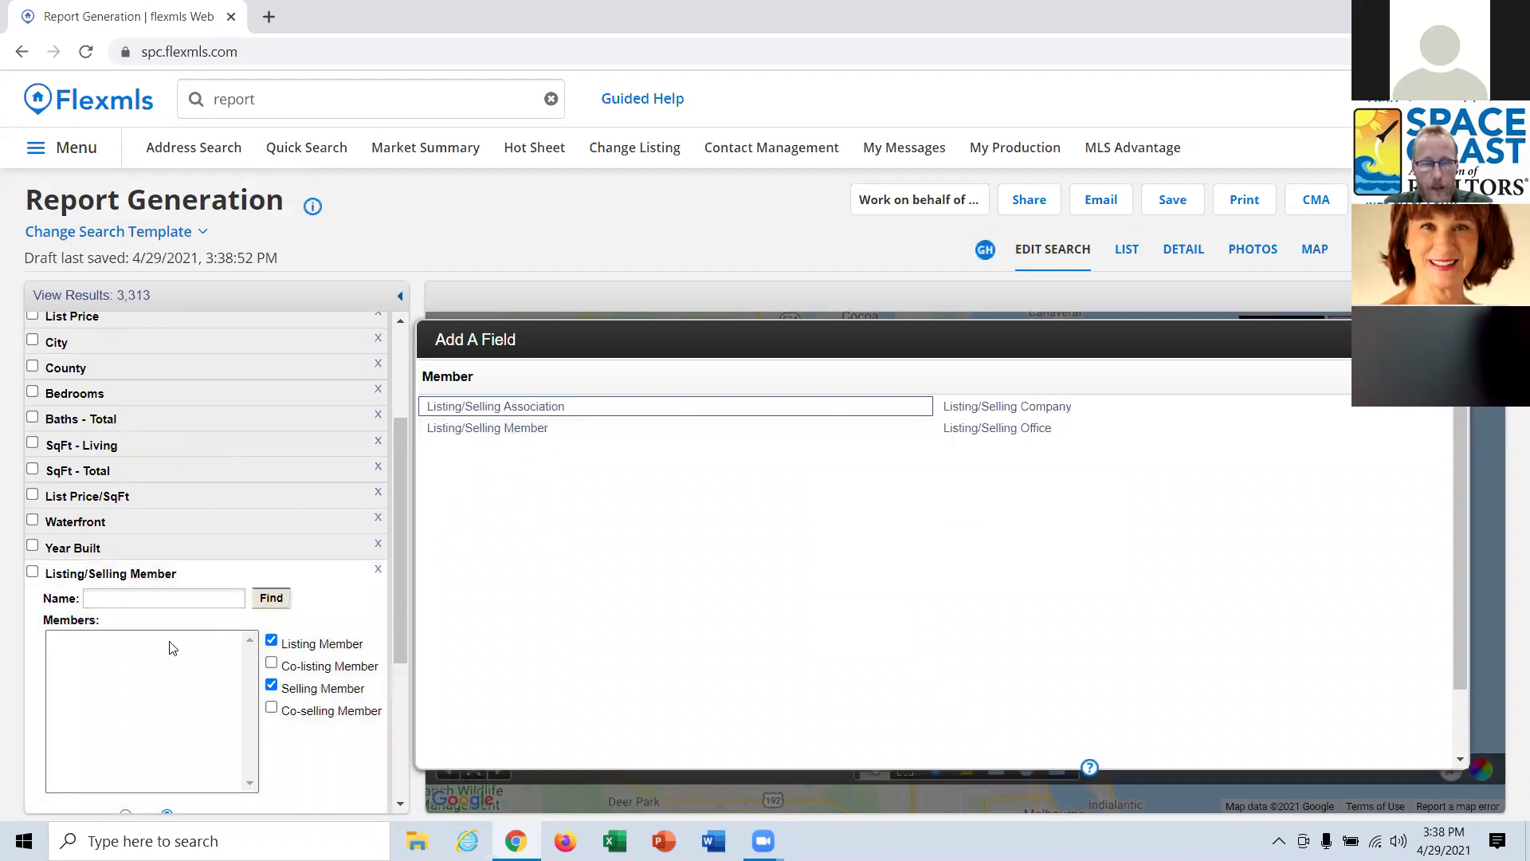
left_click(1454, 340)
Enter the agent's surname, include Co-listing and Co-selling Members, and select a matching member.
left_click(181, 597)
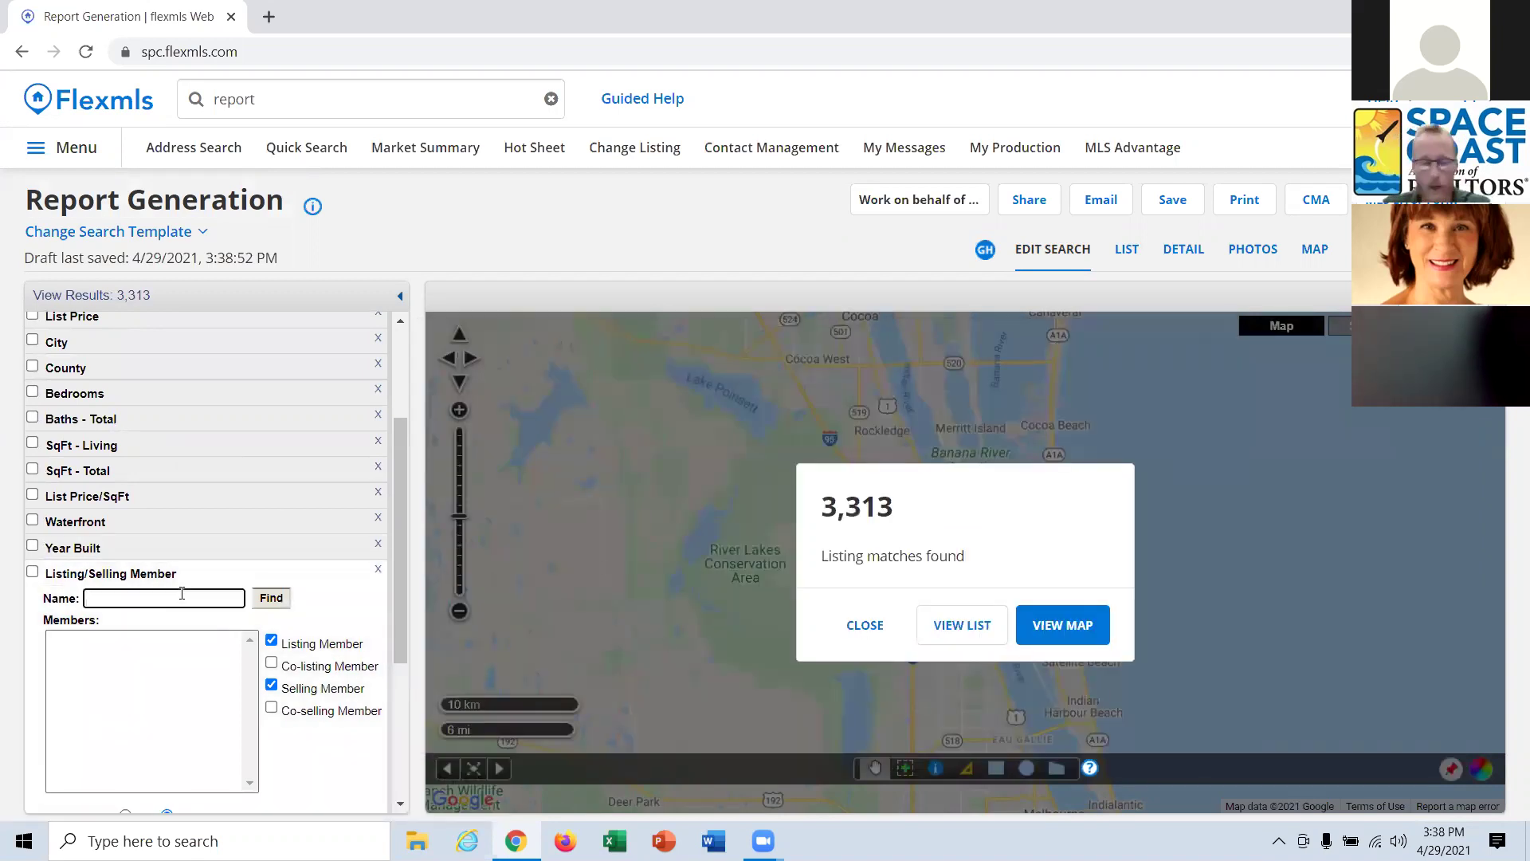
type("white")
left_click(331, 668)
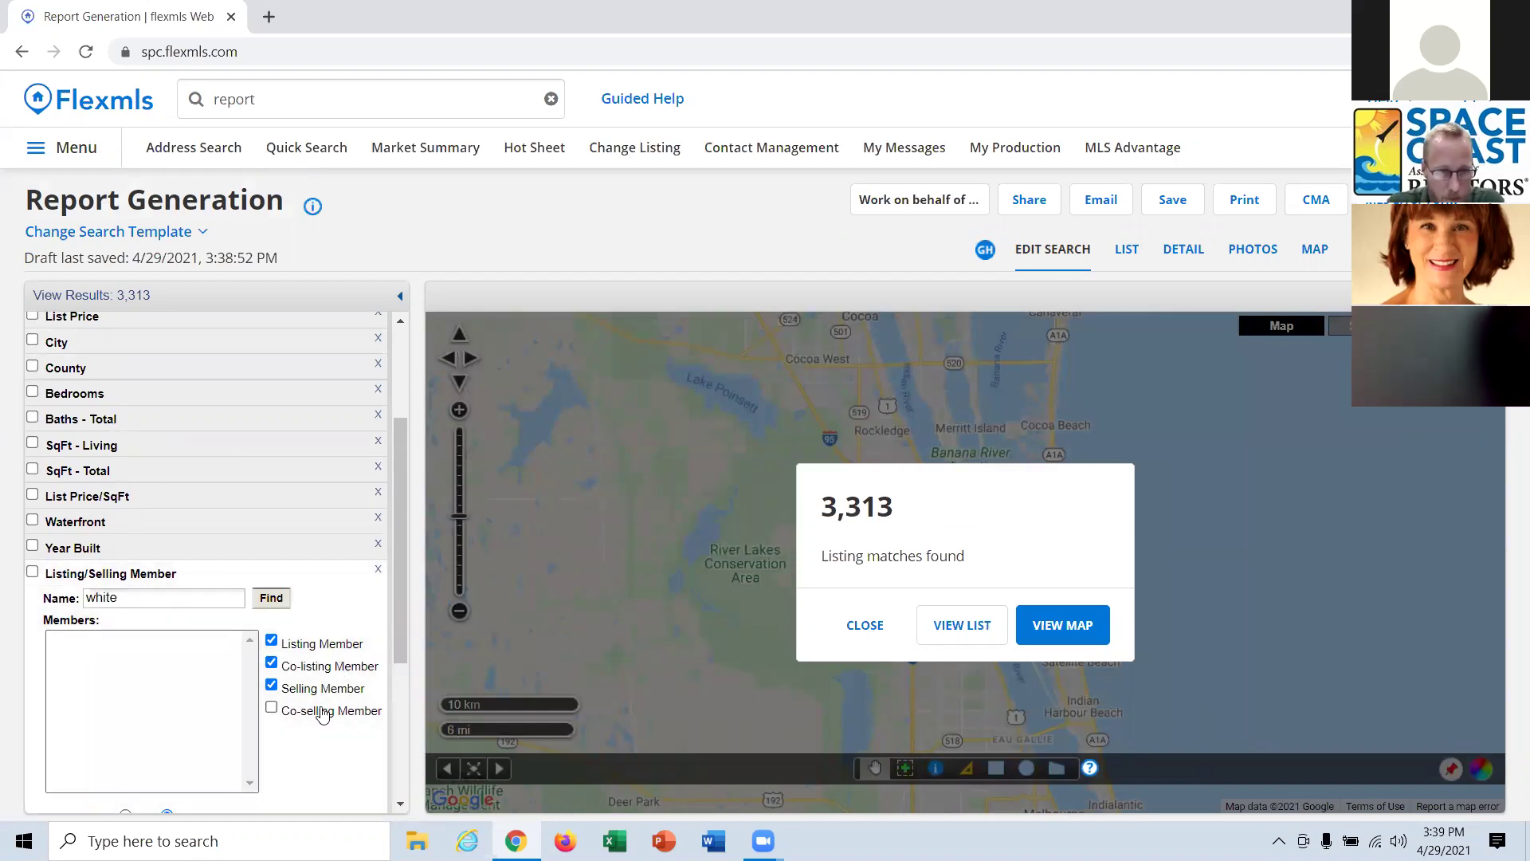
left_click(324, 716)
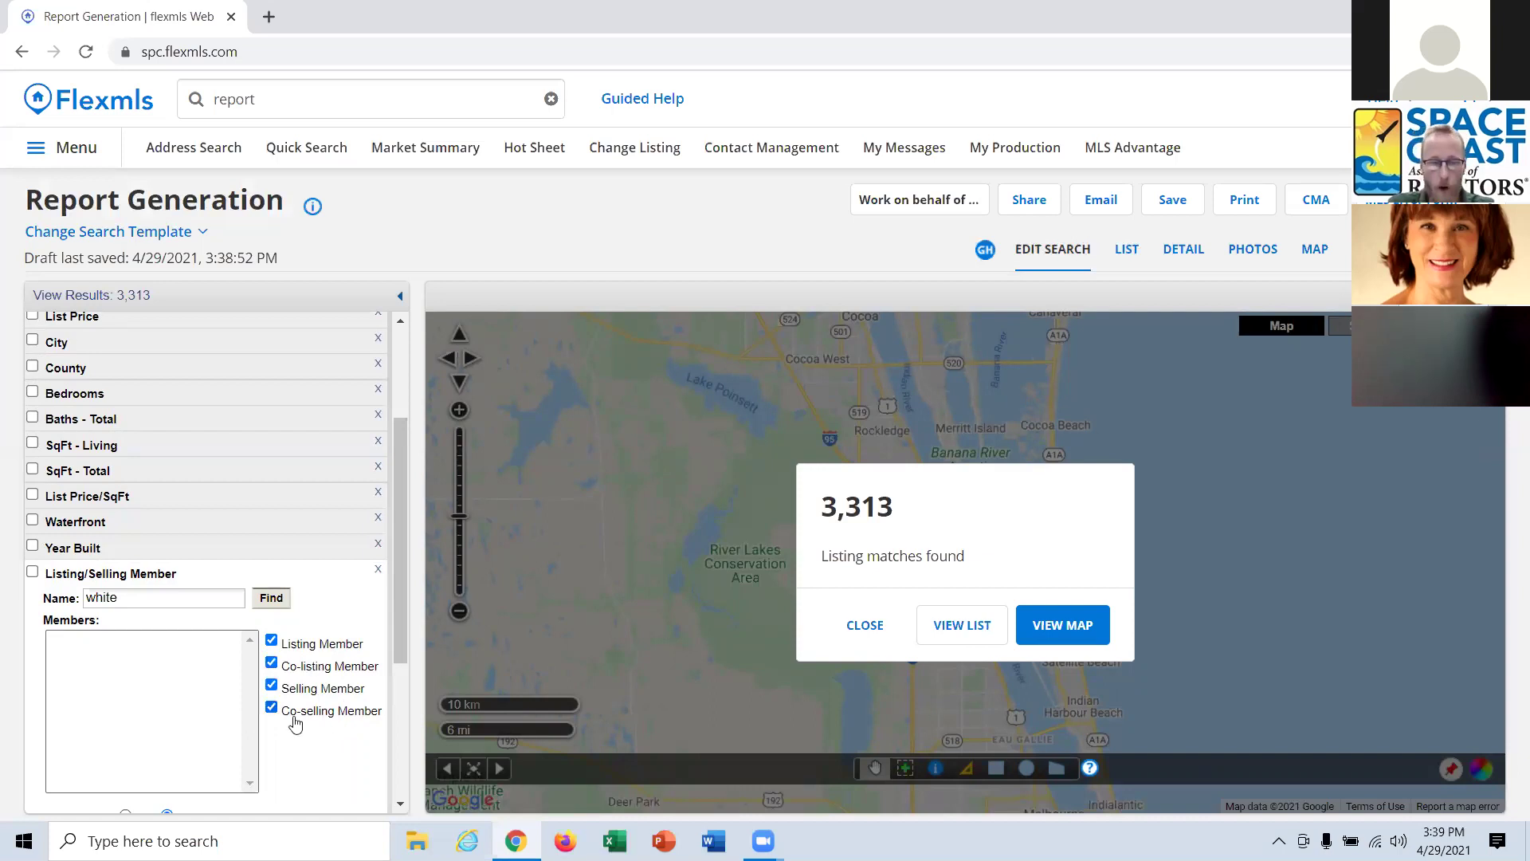
left_click(272, 602)
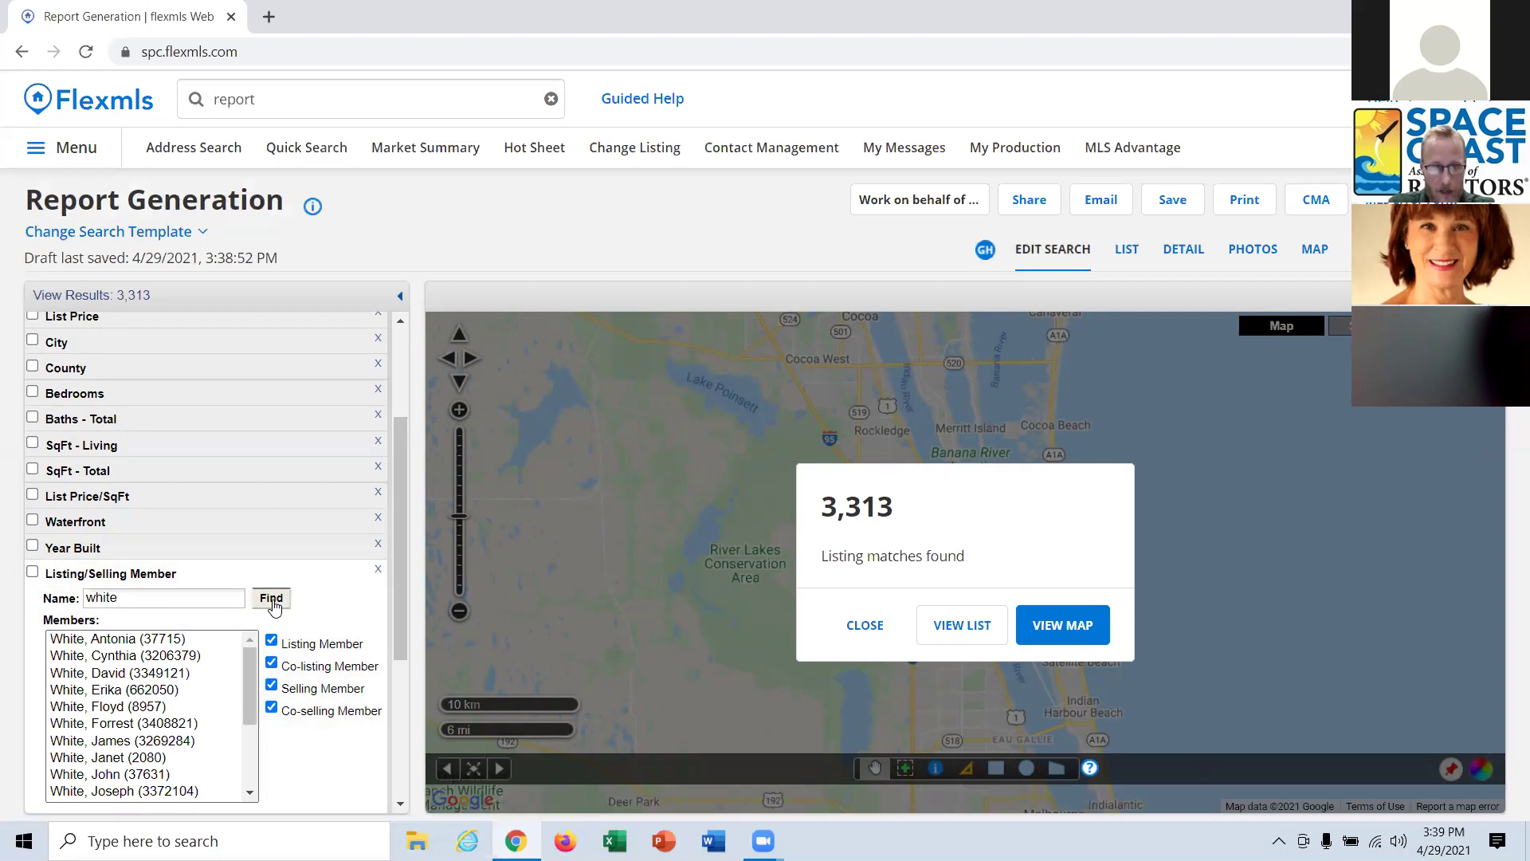
left_click(180, 656)
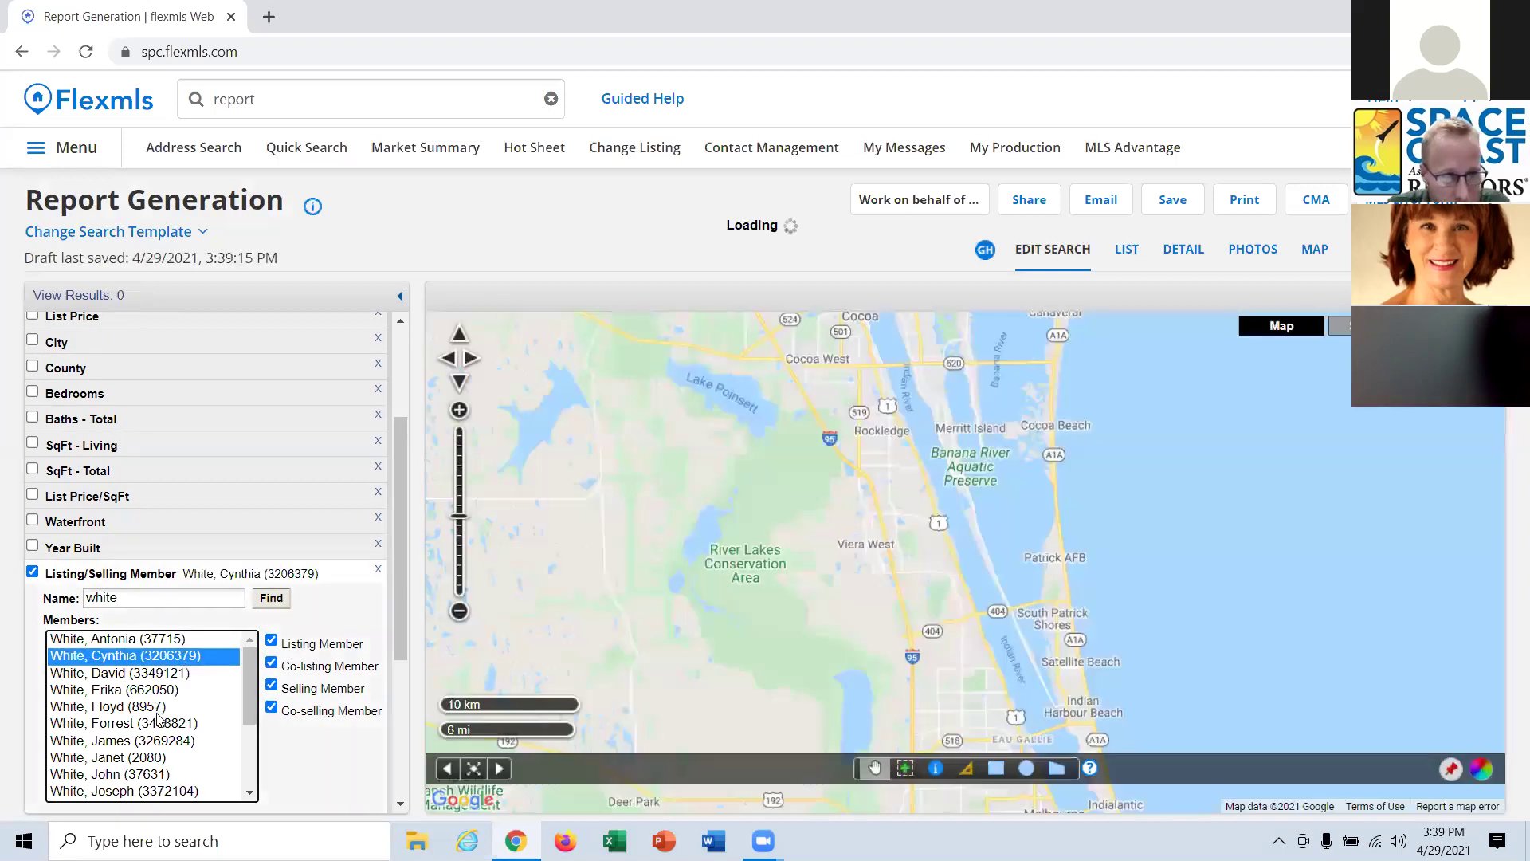
left_click(138, 674)
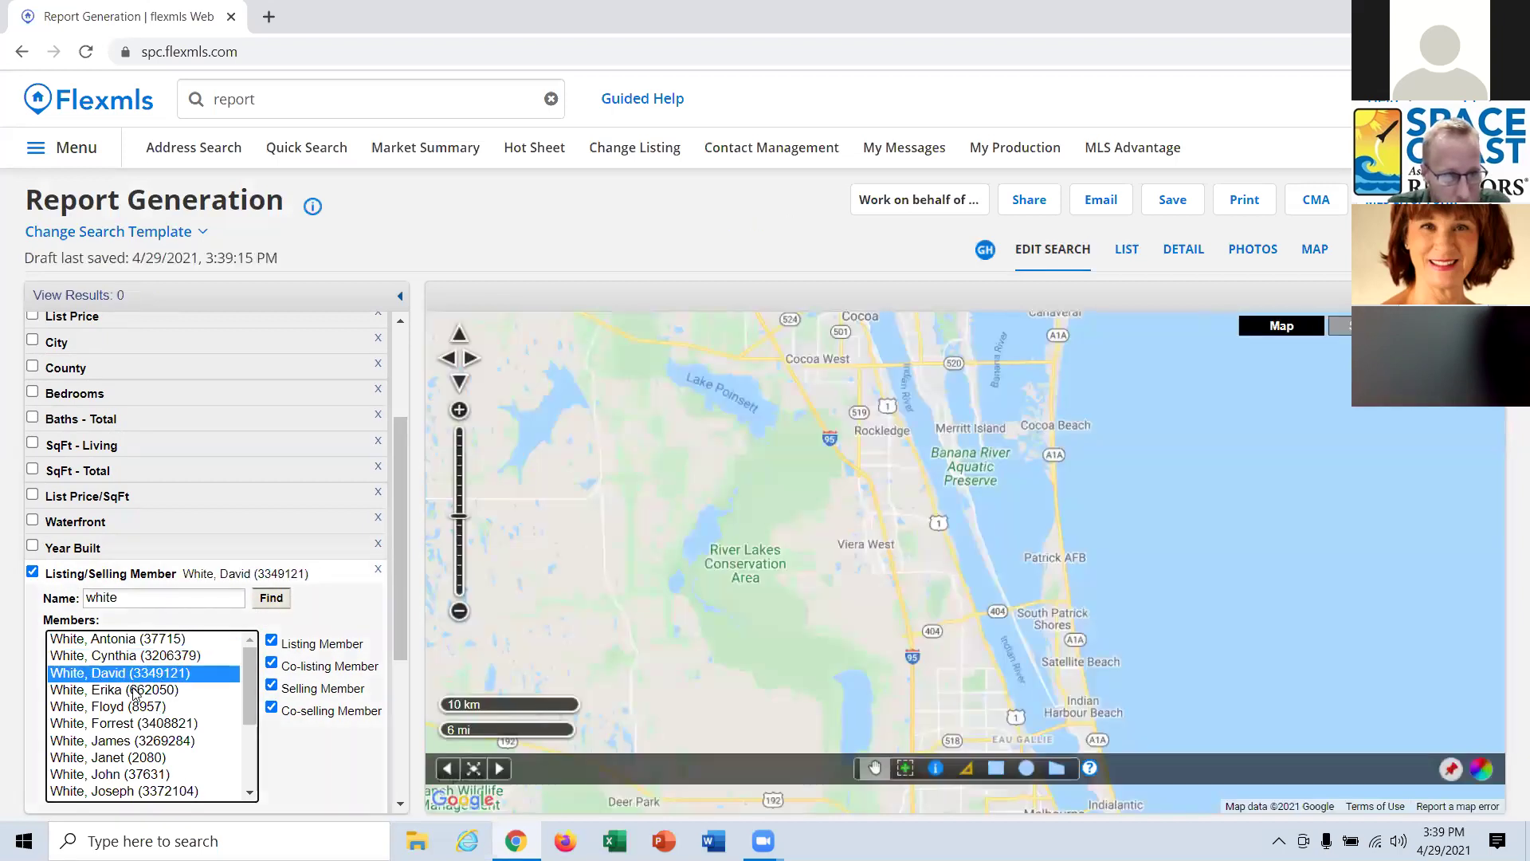
left_click(135, 692)
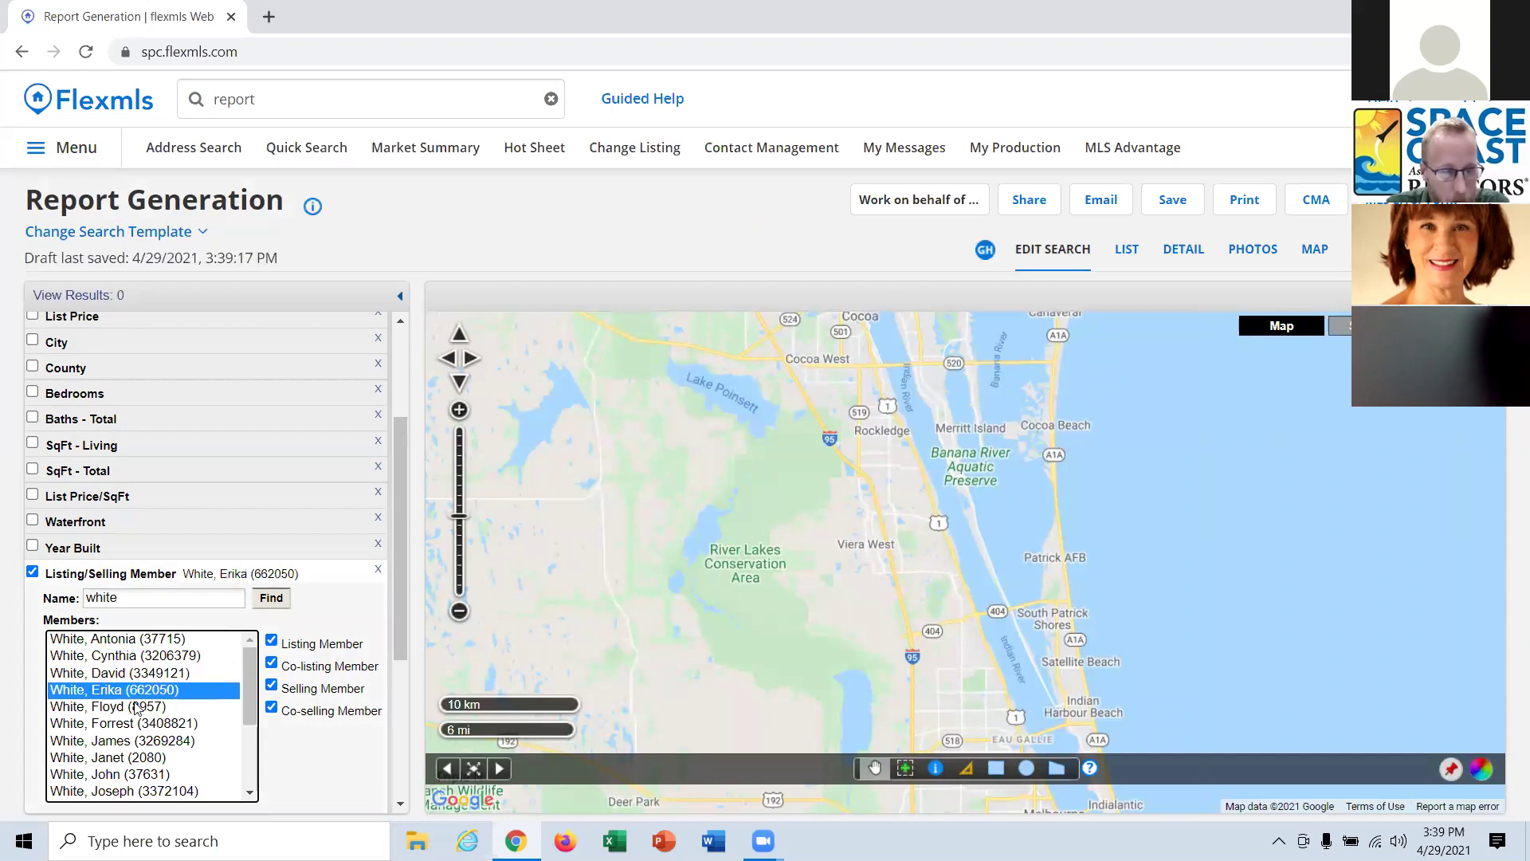
left_click(140, 710)
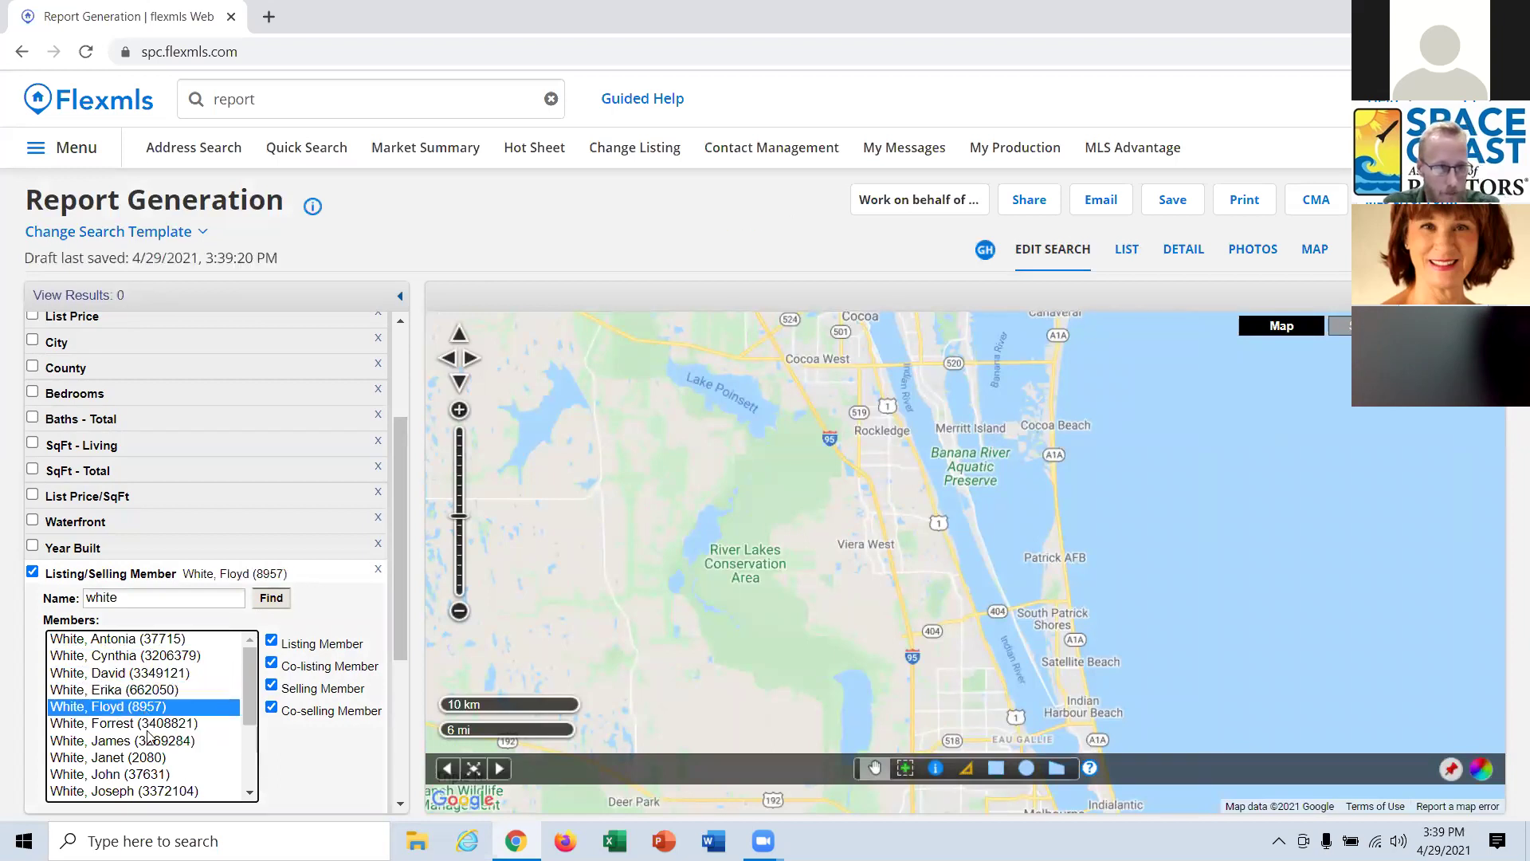
left_click(150, 729)
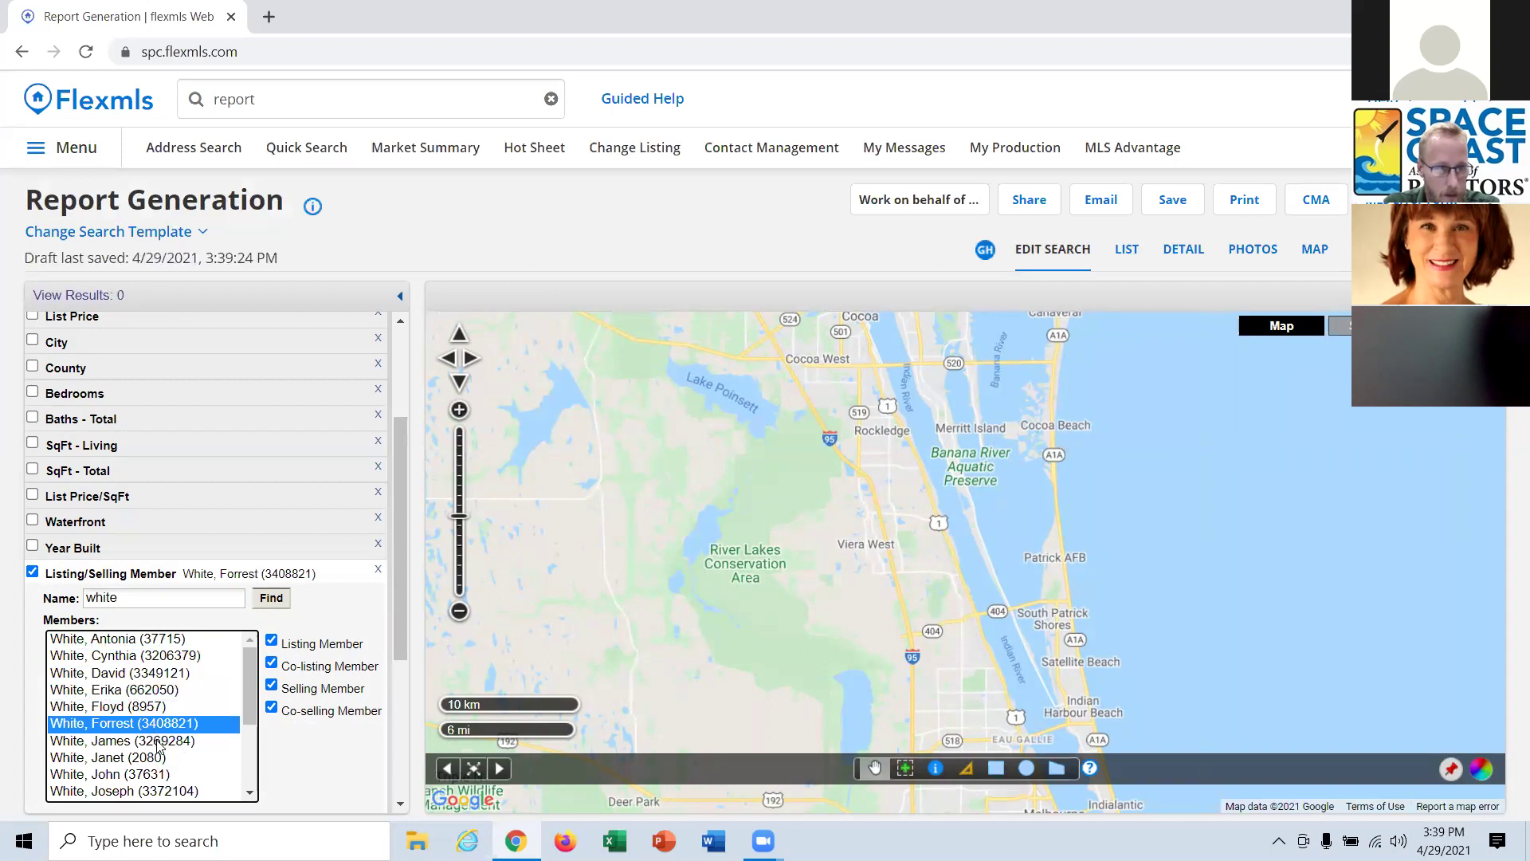
left_click(157, 742)
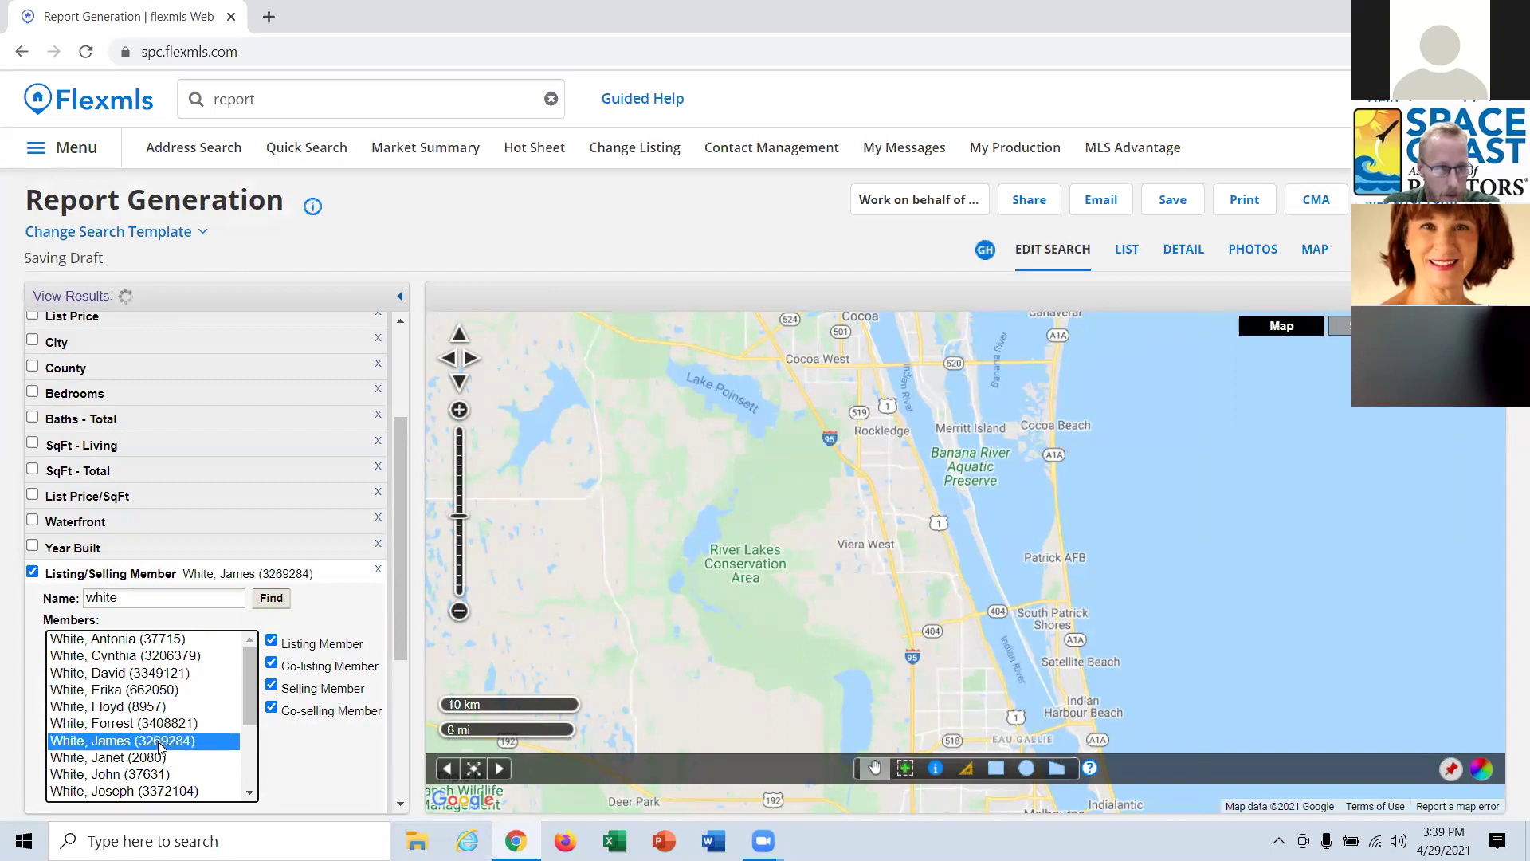
scroll(120, 558, "up", 3)
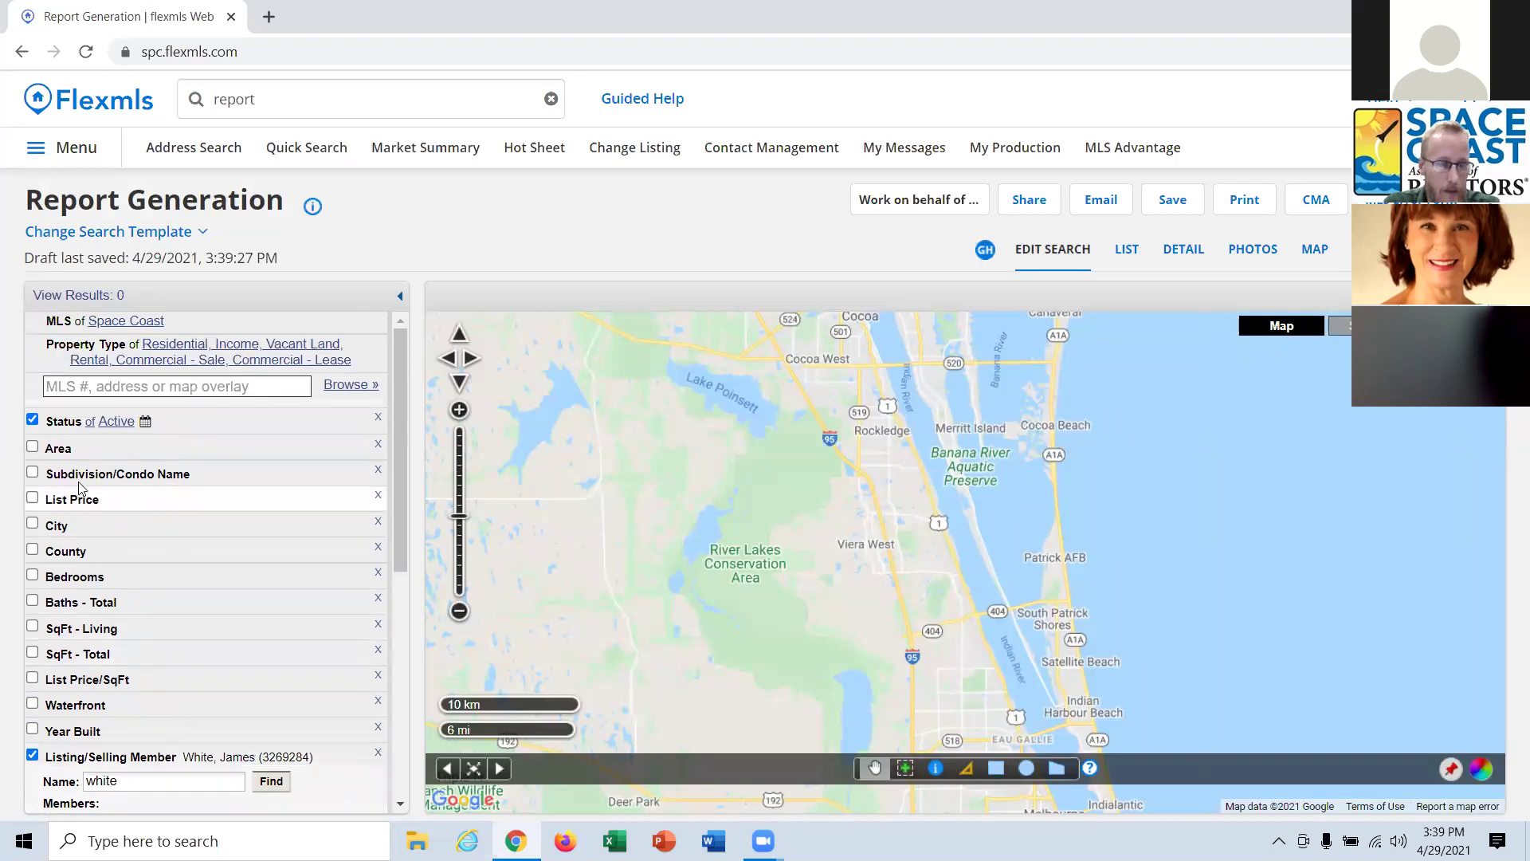
Set the Status criterion to Closed, leaving Sold Date unrestricted.
left_click(64, 423)
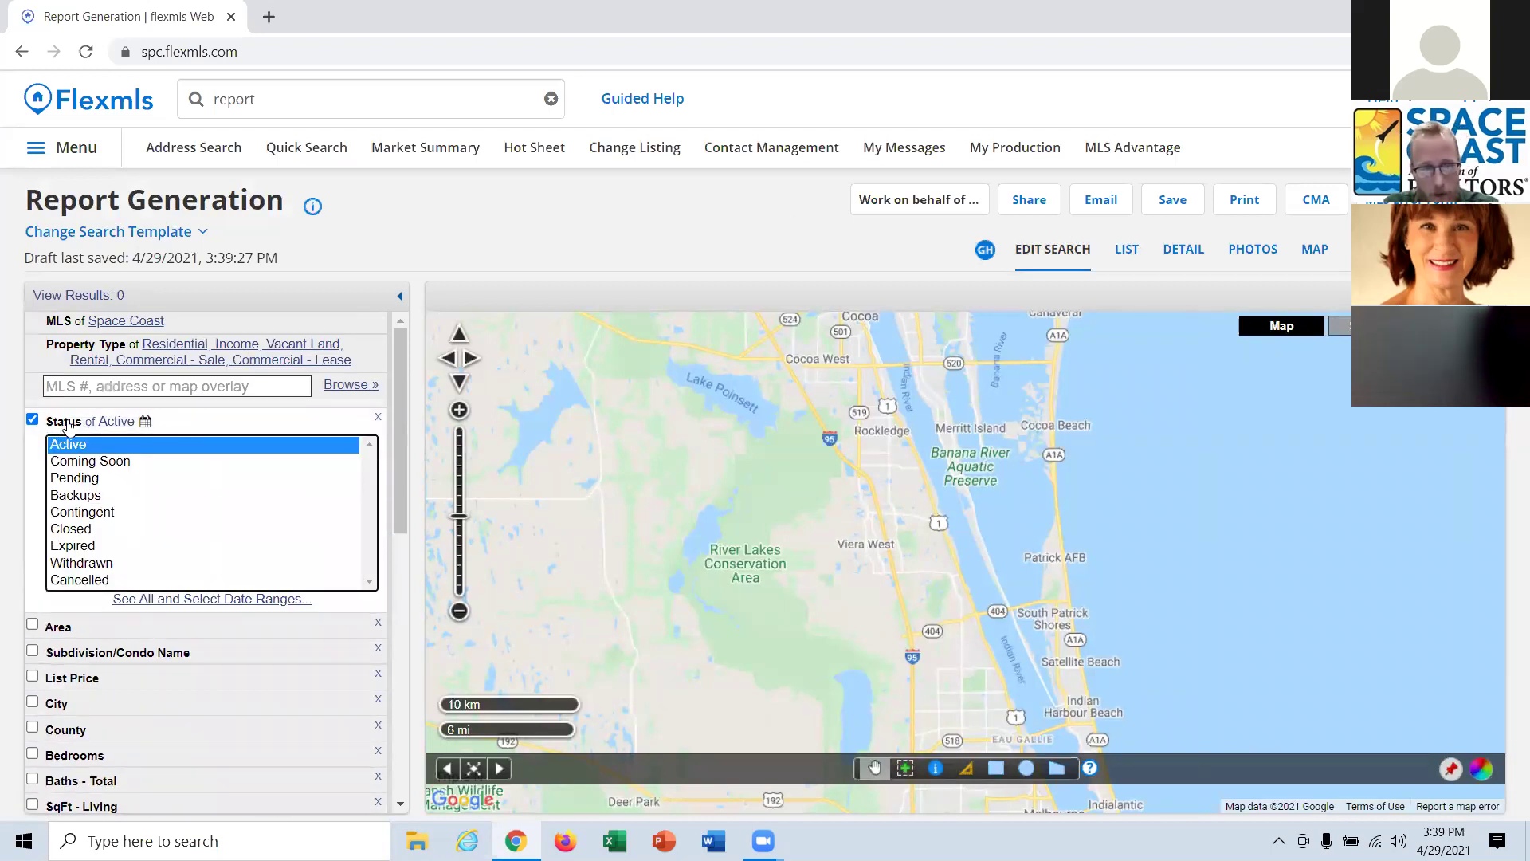
left_click(85, 530)
left_click(38, 652)
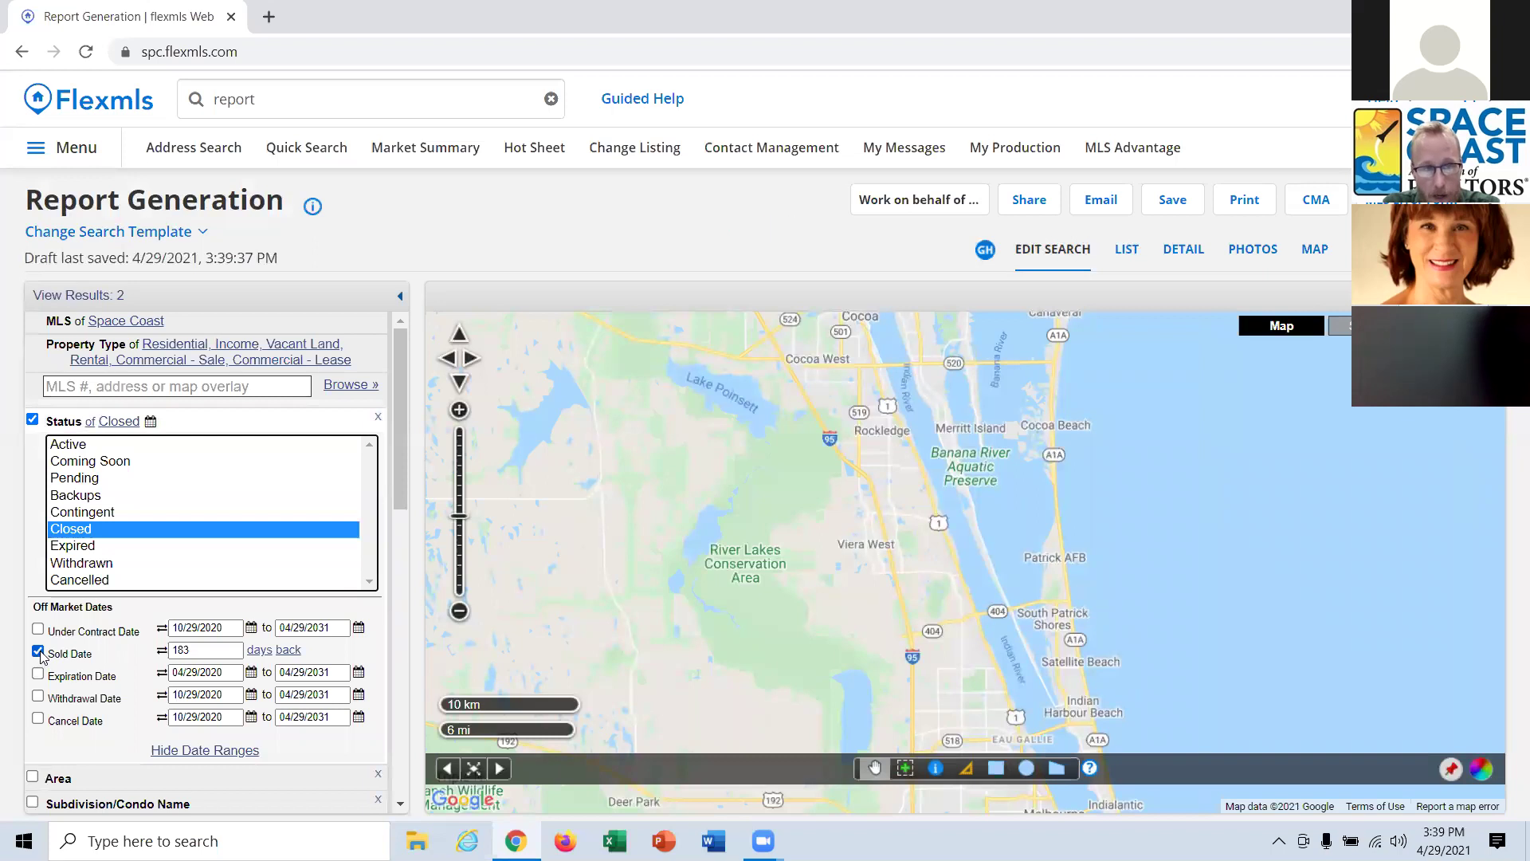
left_click(38, 651)
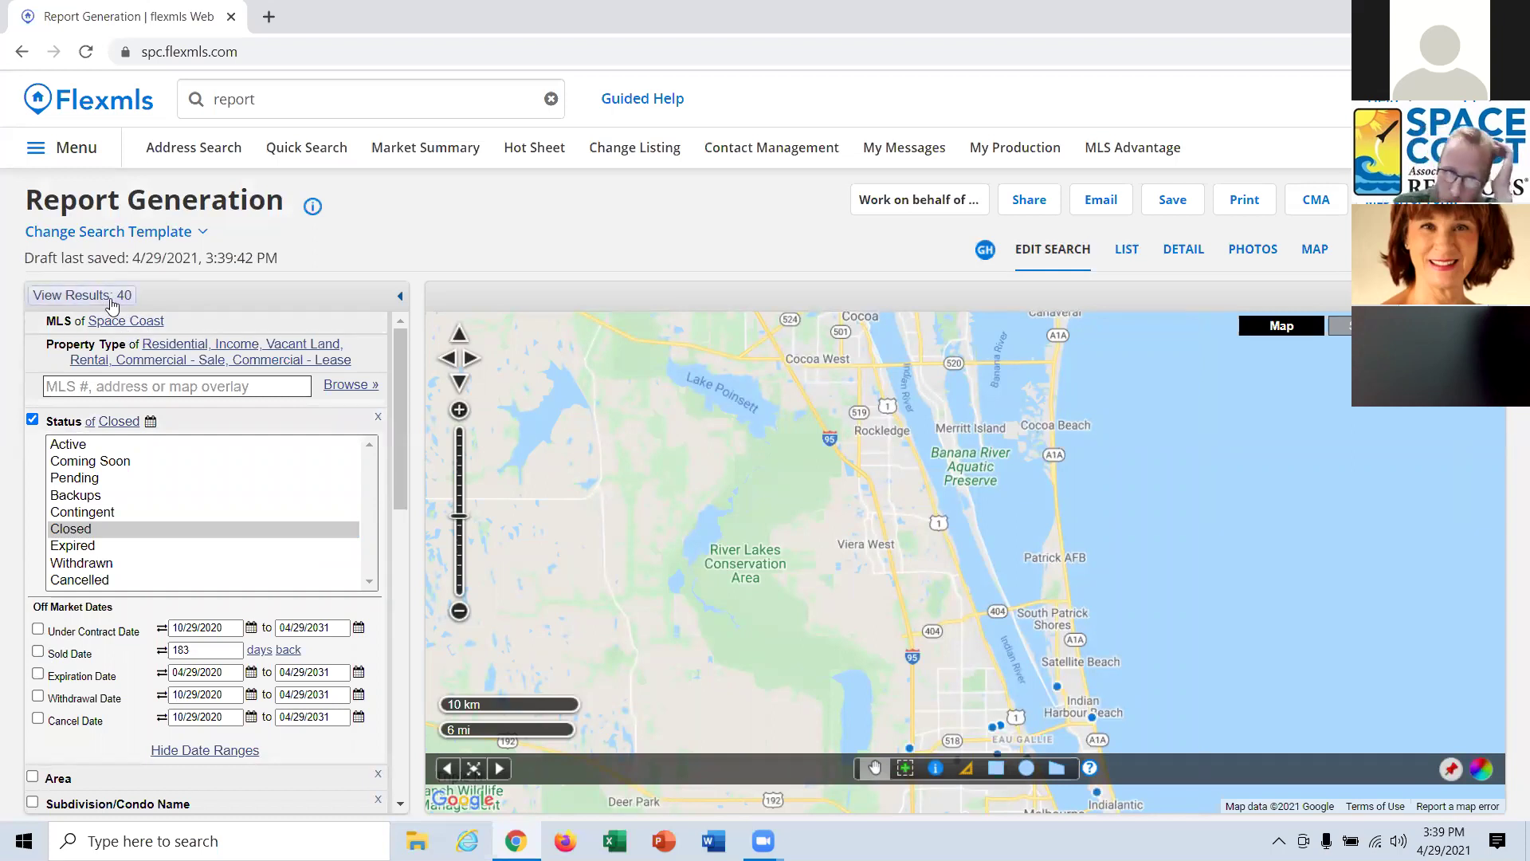
Confirm the chosen member, keep Sold Date off, and view the 40 results as a list.
scroll(282, 375, "down", 5)
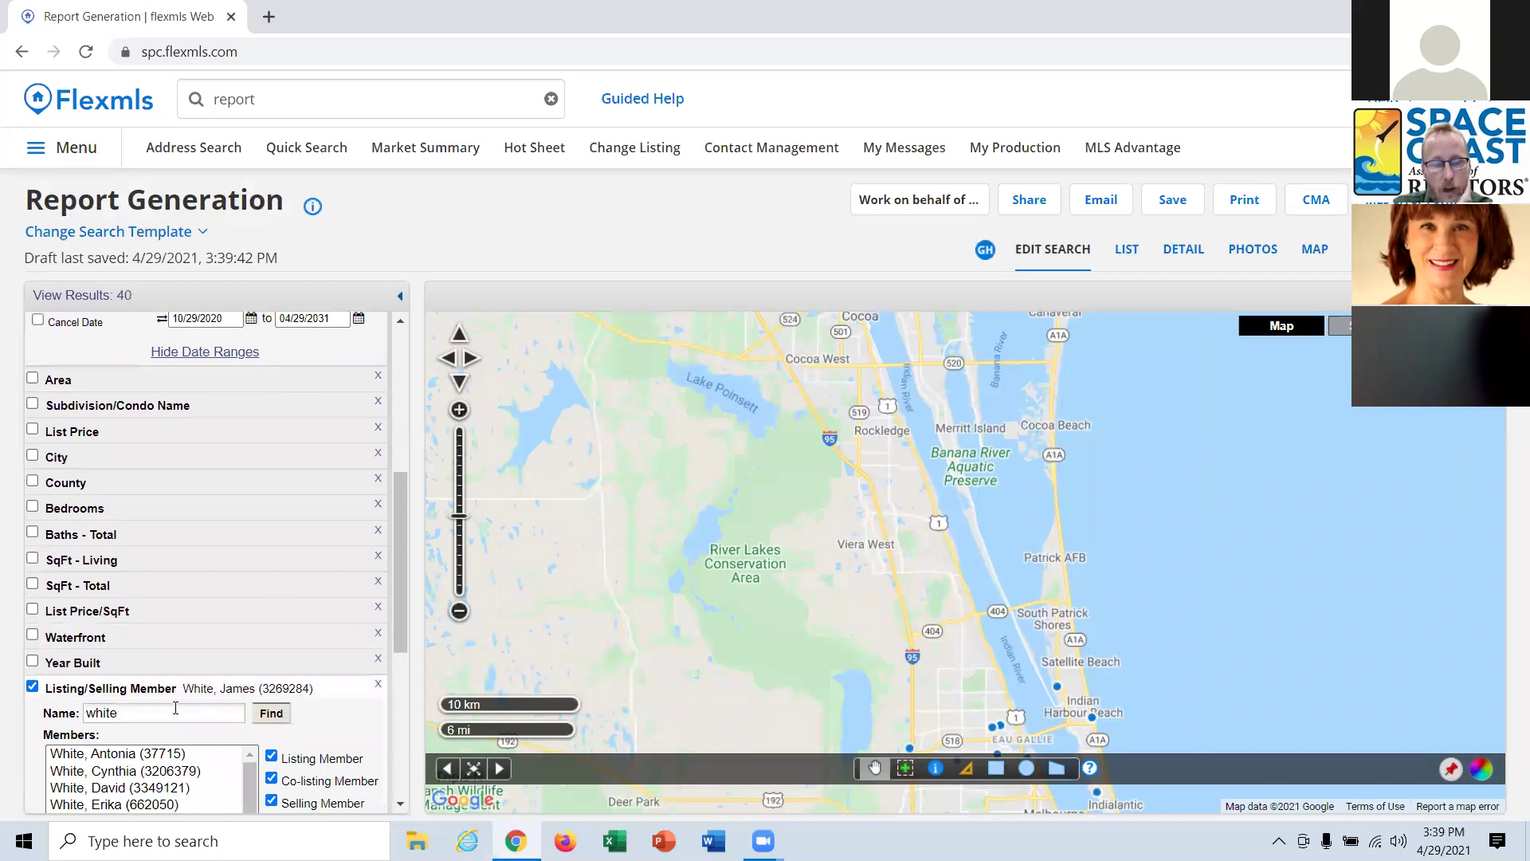
scroll(151, 706, "down", 1)
left_click(126, 761)
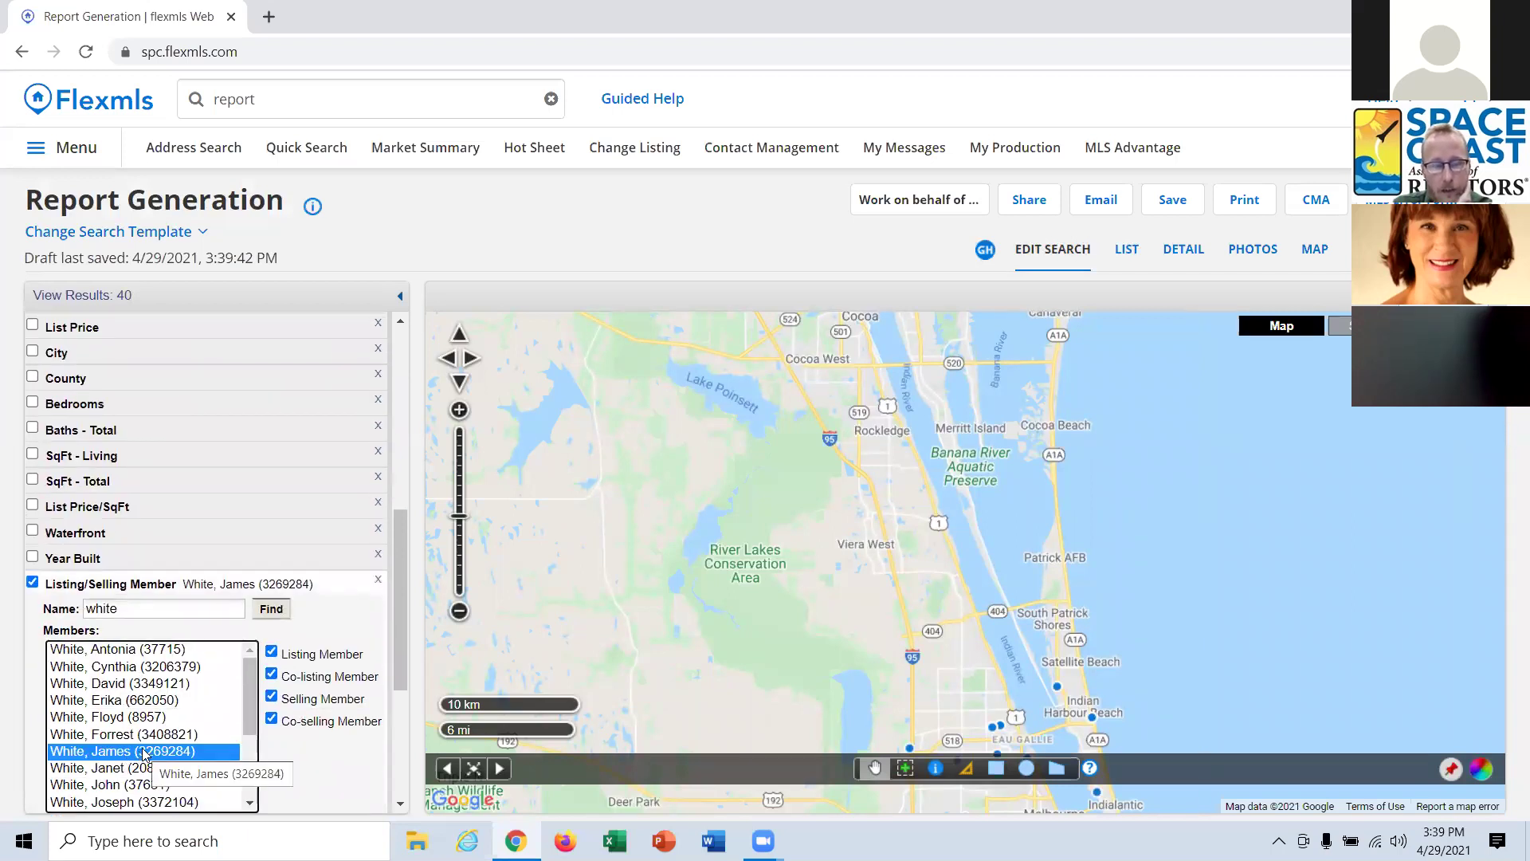
scroll(145, 756, "up", 1)
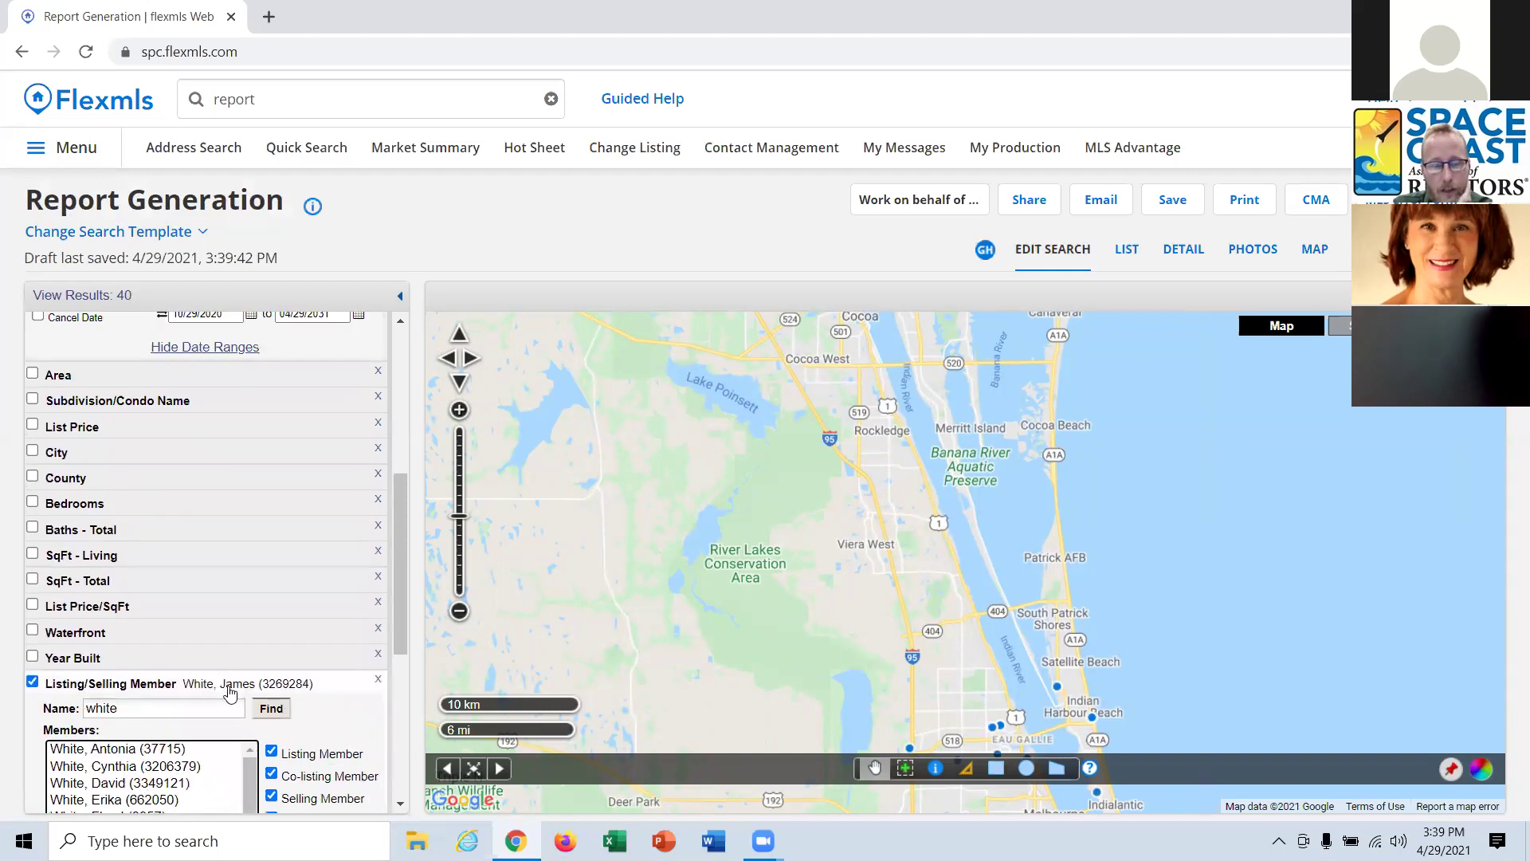
scroll(156, 672, "up", 1)
scroll(119, 526, "up", 1)
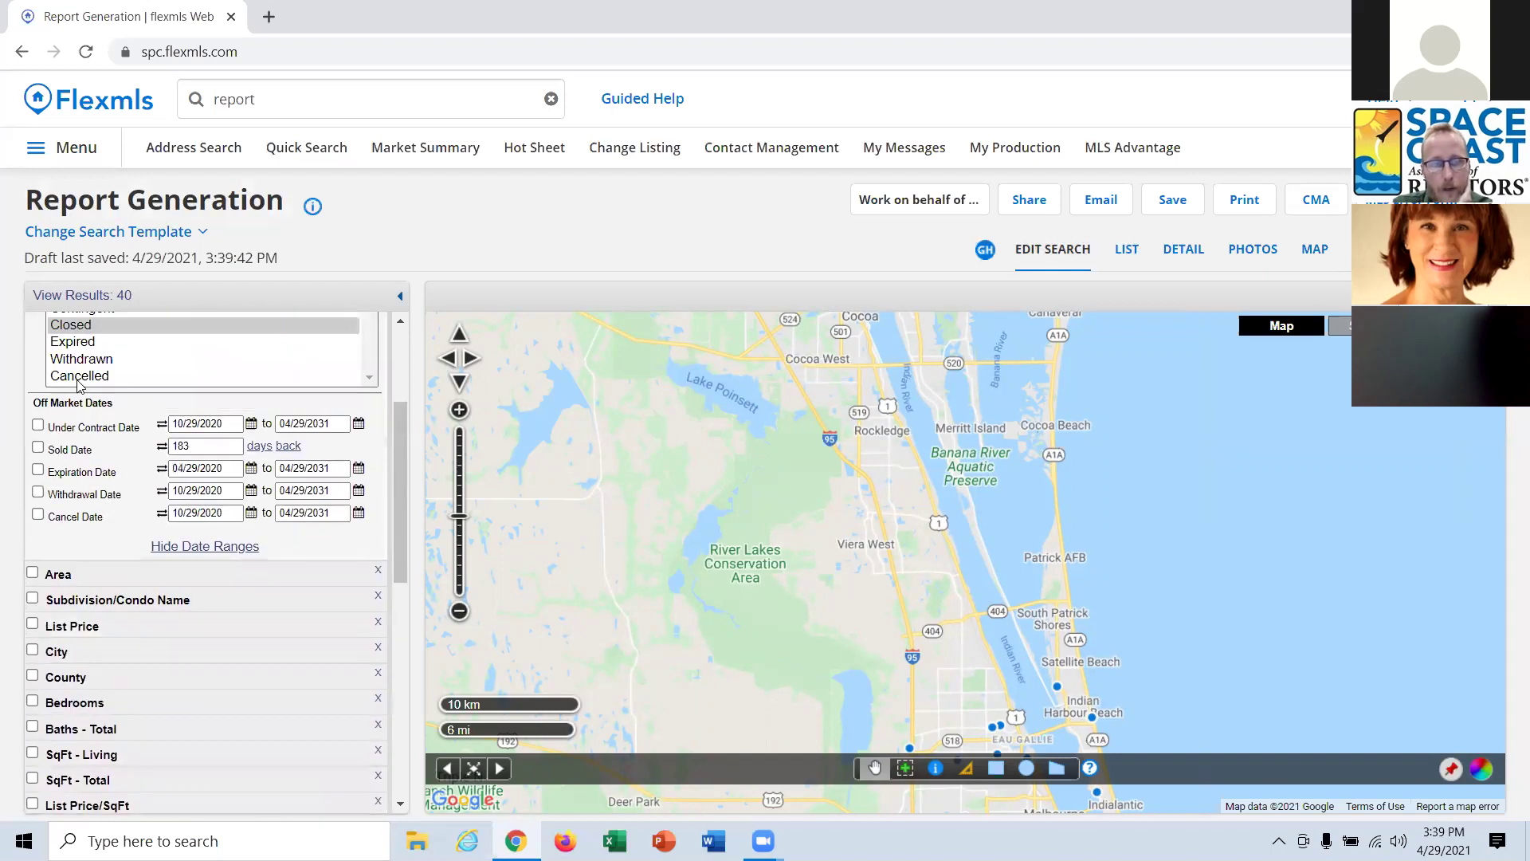
left_click(38, 447)
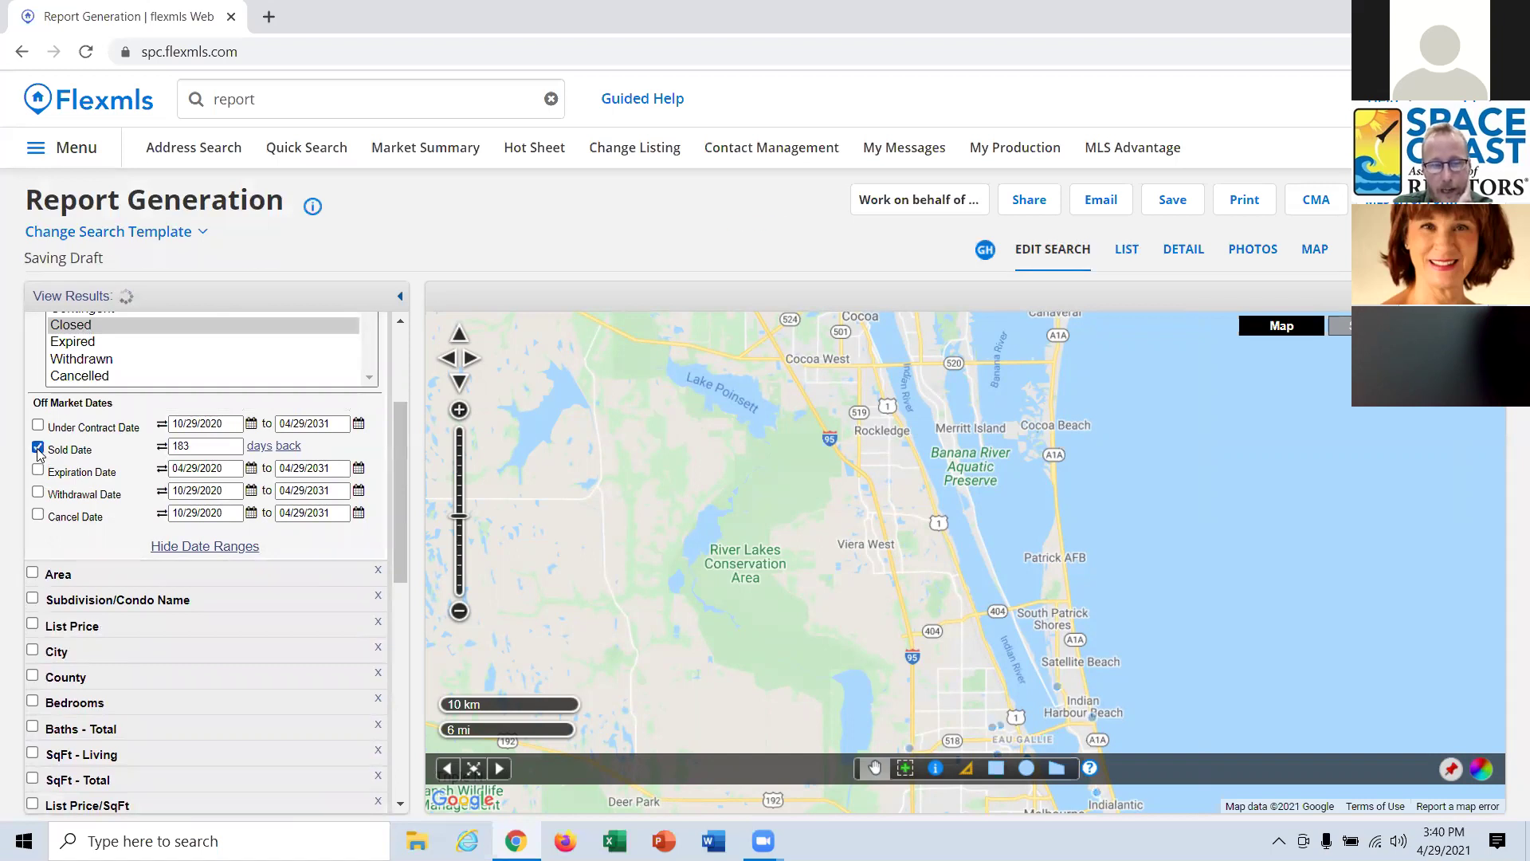
left_click(38, 448)
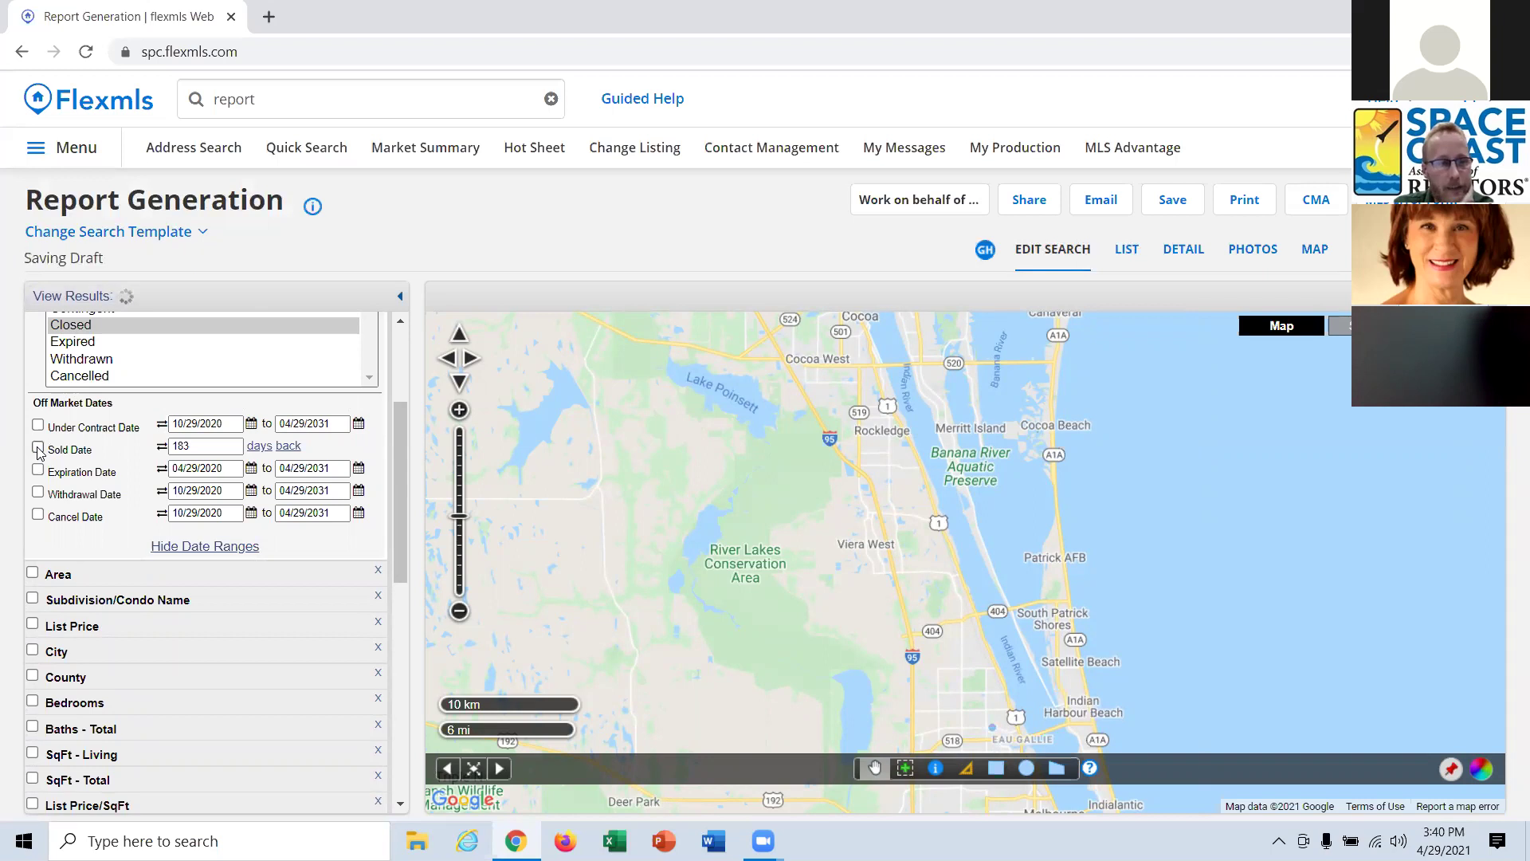
left_click(1130, 252)
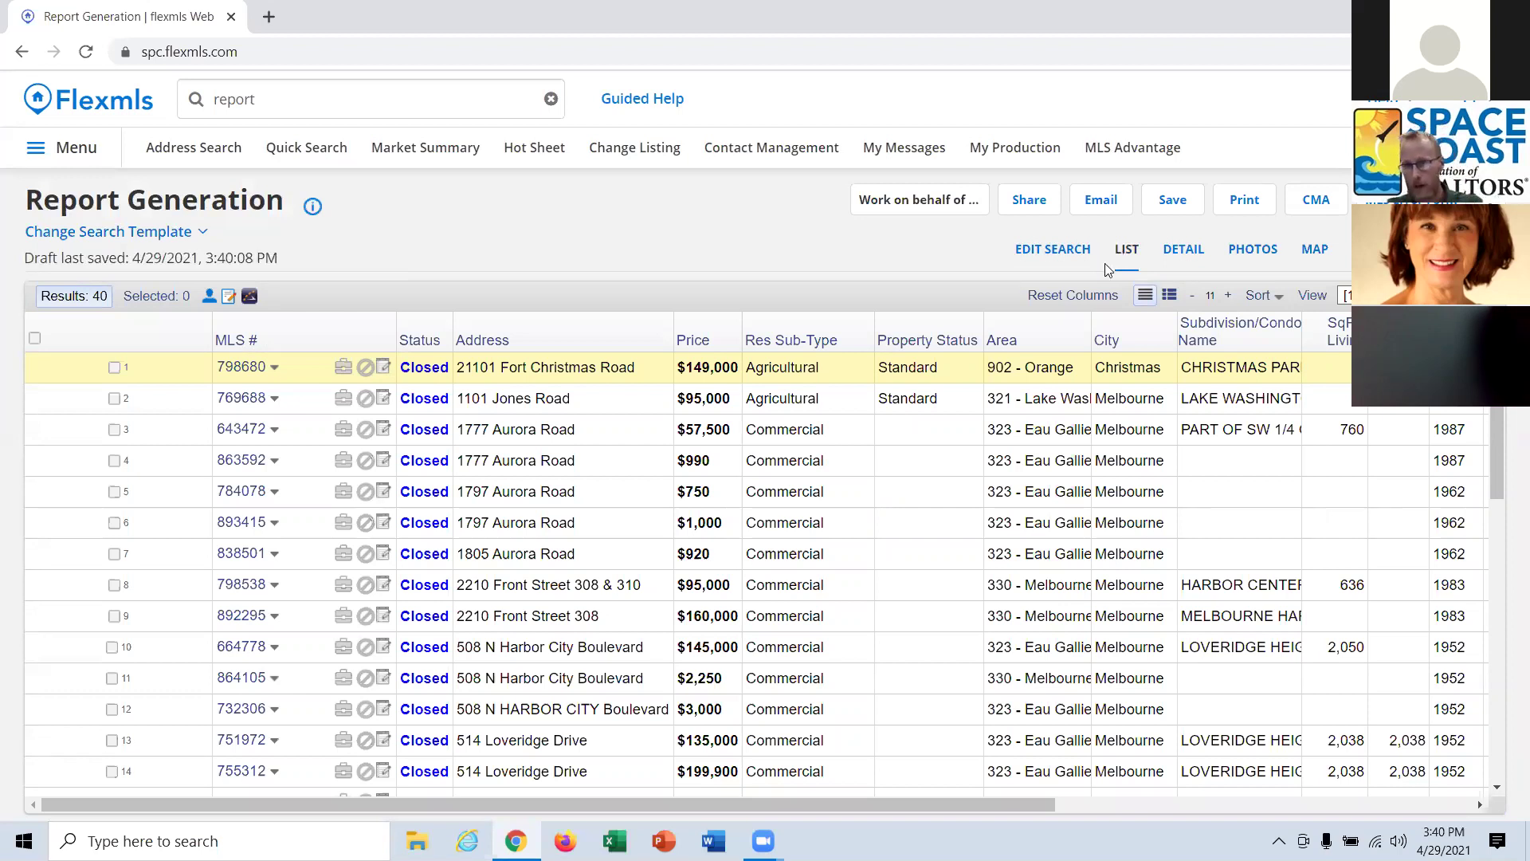
Save the search as a favorite named 'All my production'.
left_click(1180, 211)
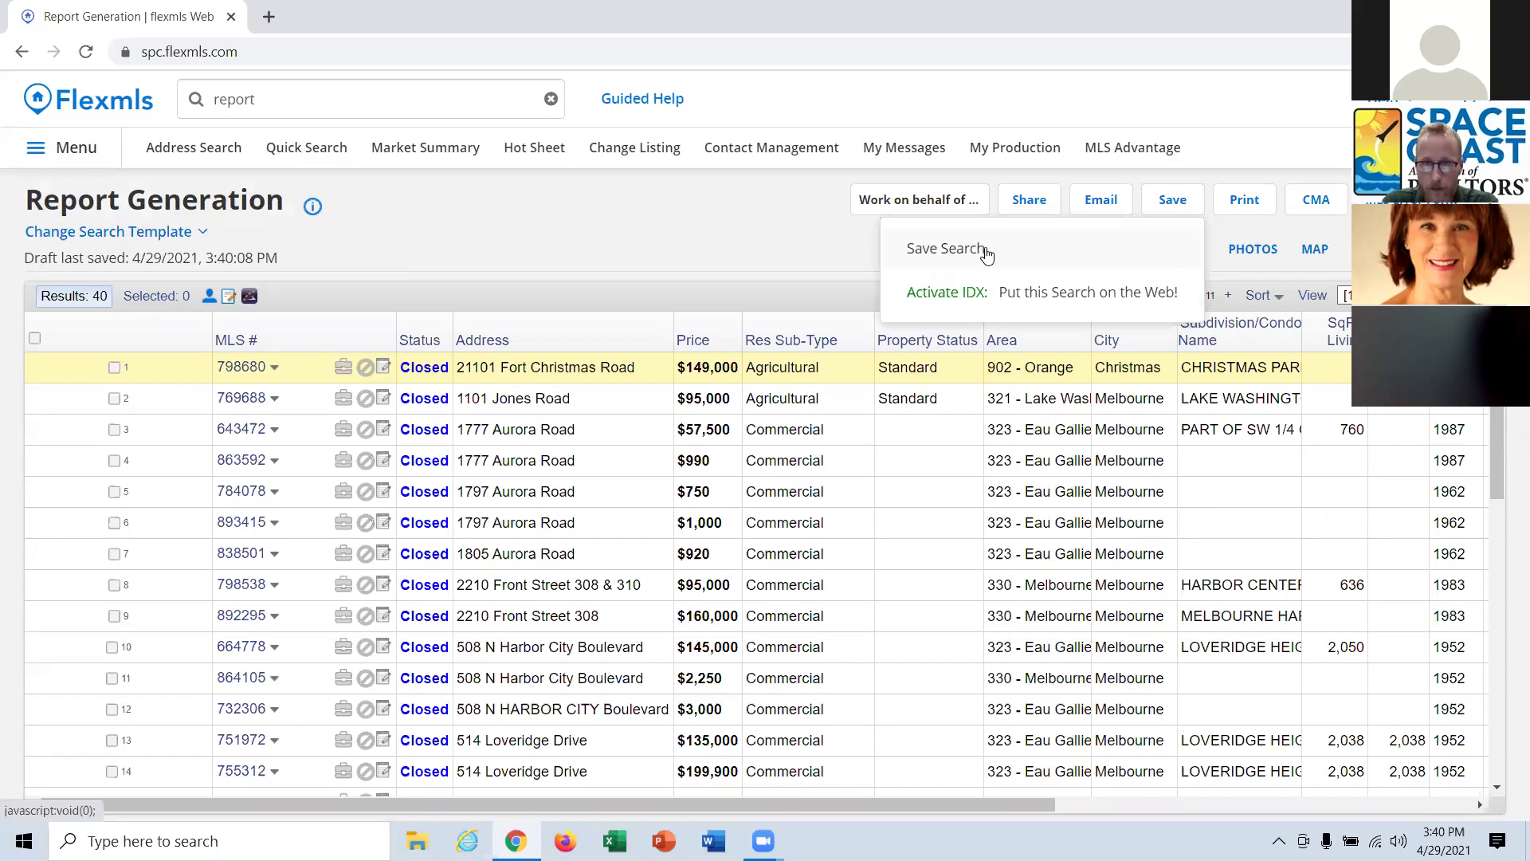
left_click(987, 254)
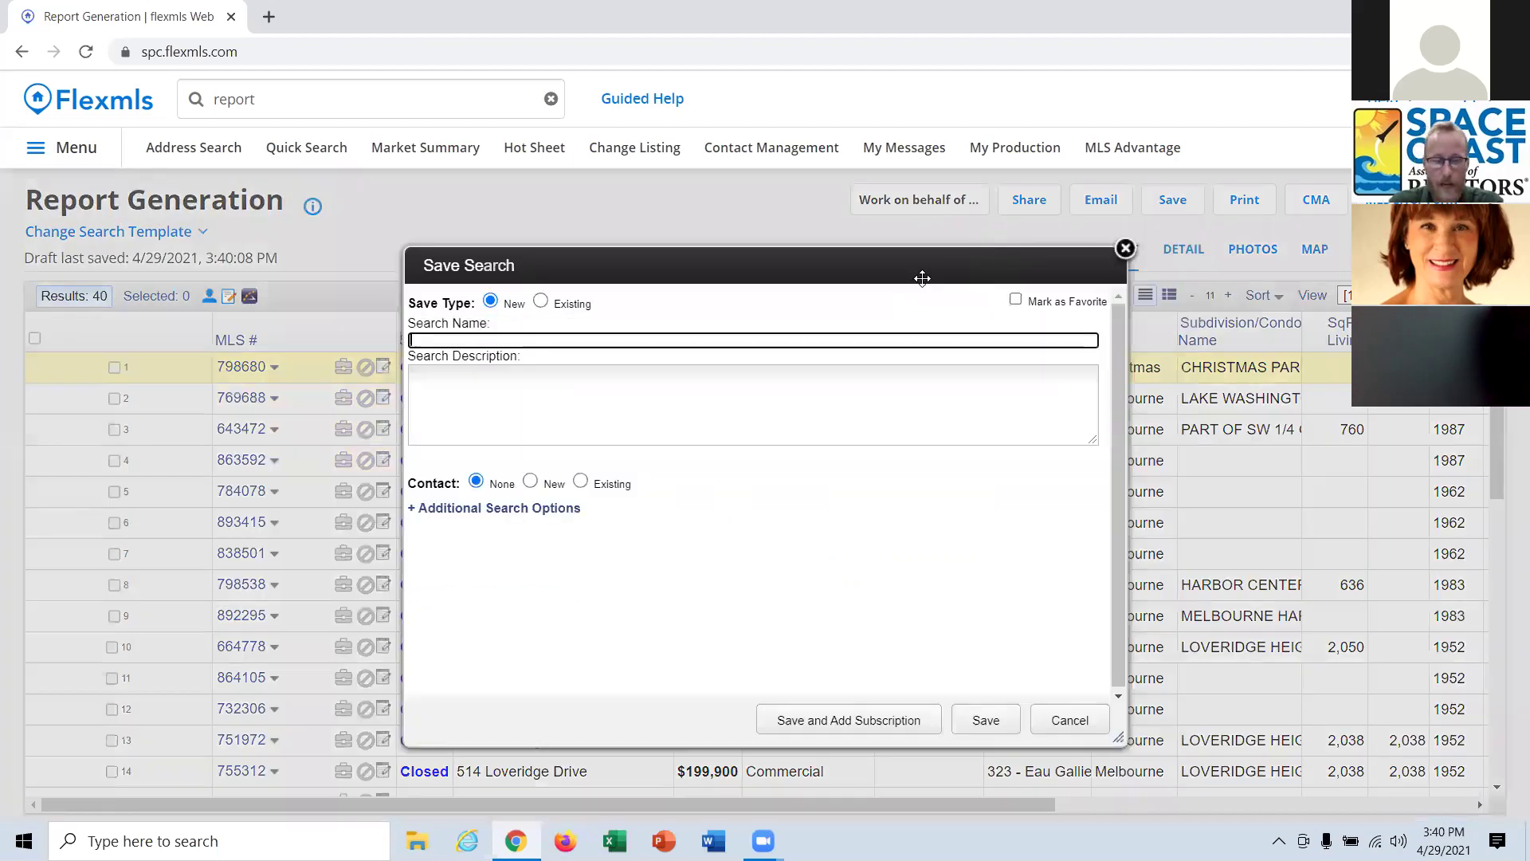
type("All my pro")
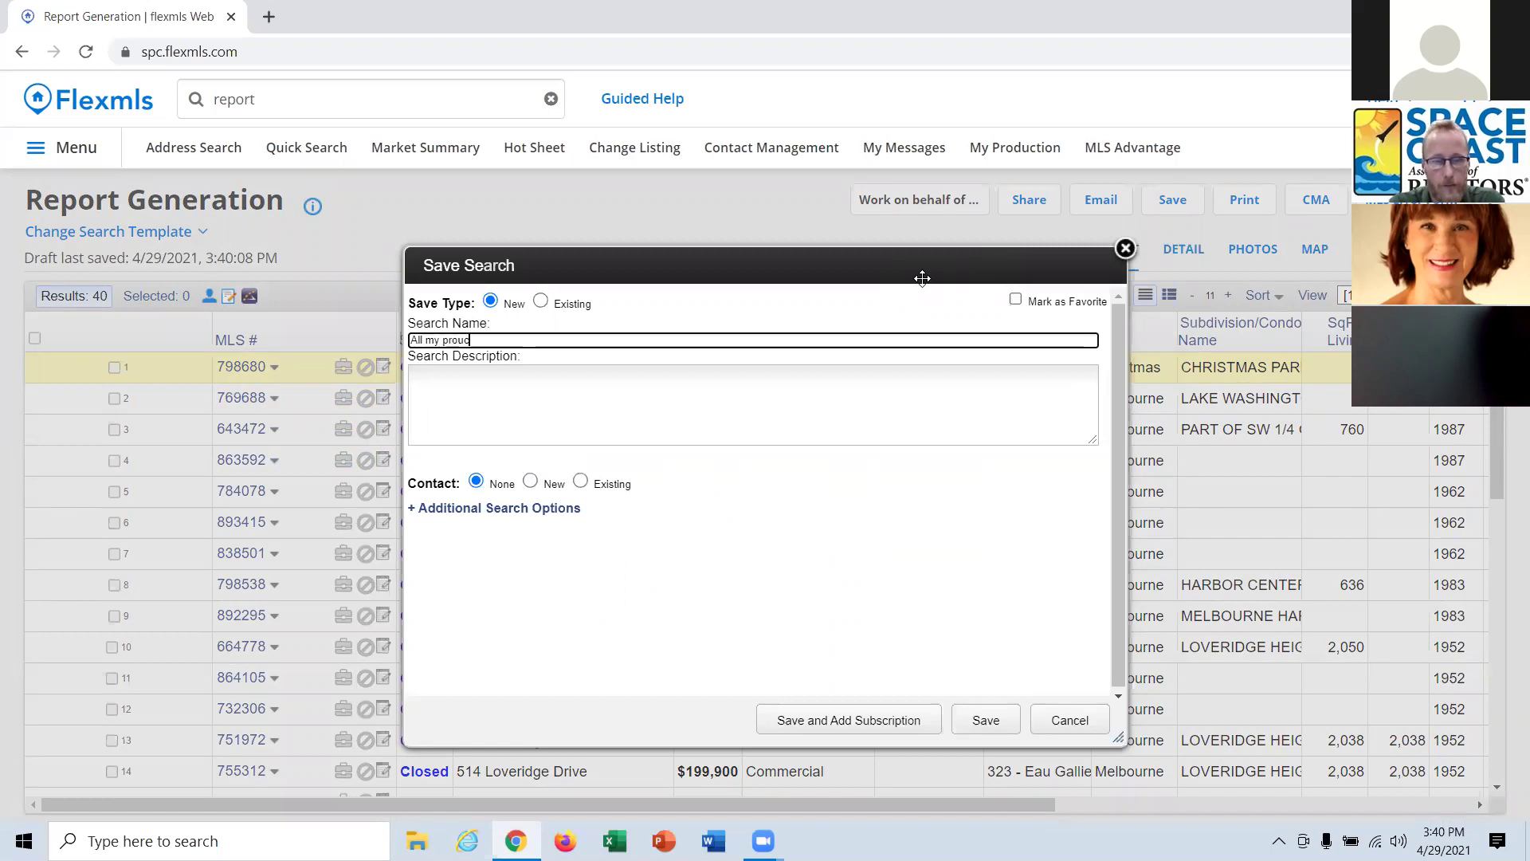
type("duction")
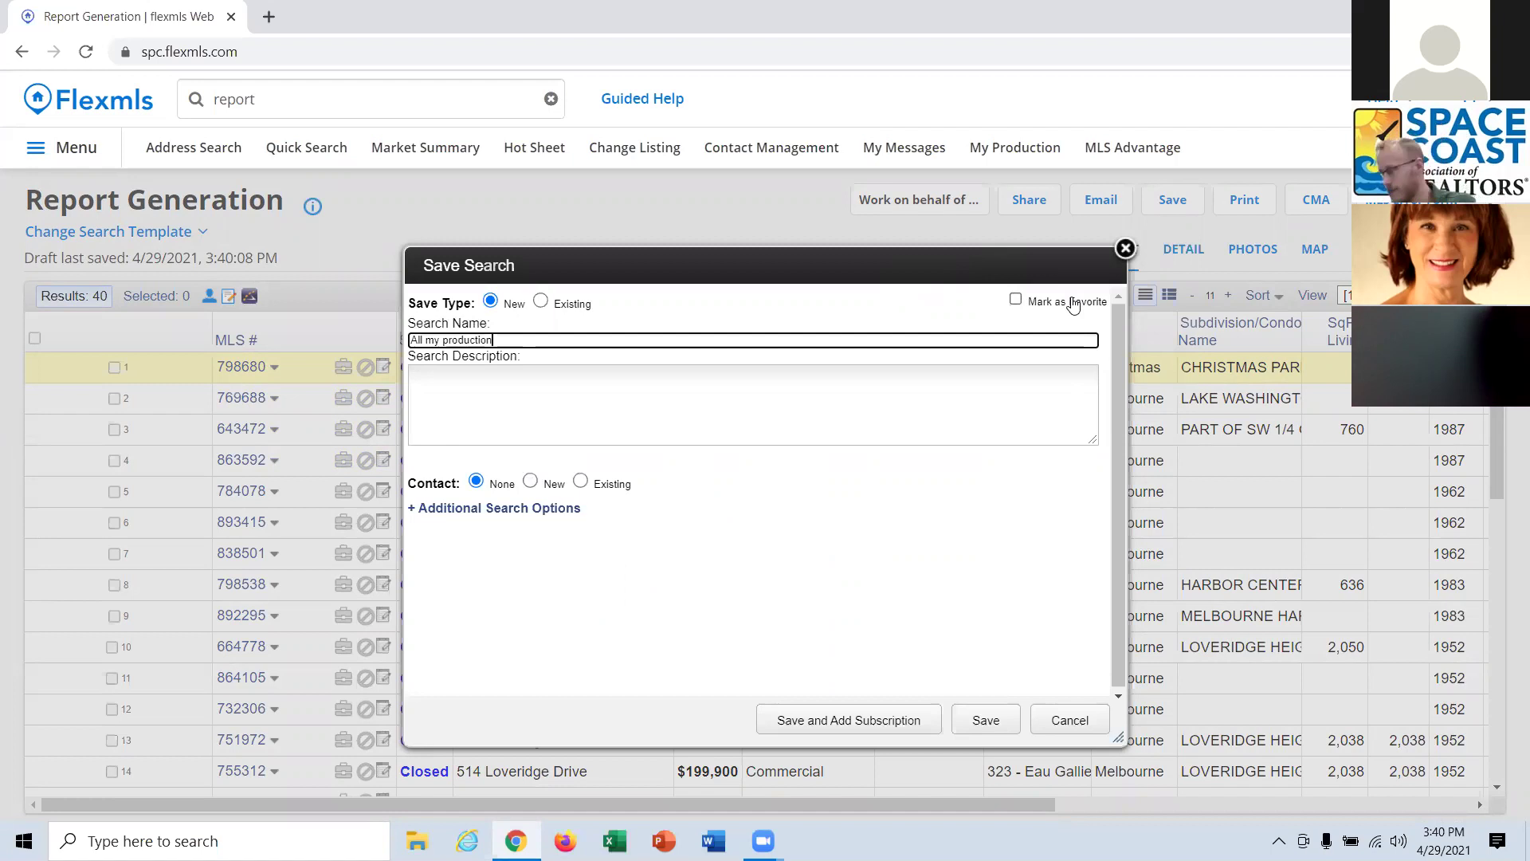
left_click(1054, 313)
left_click(1015, 302)
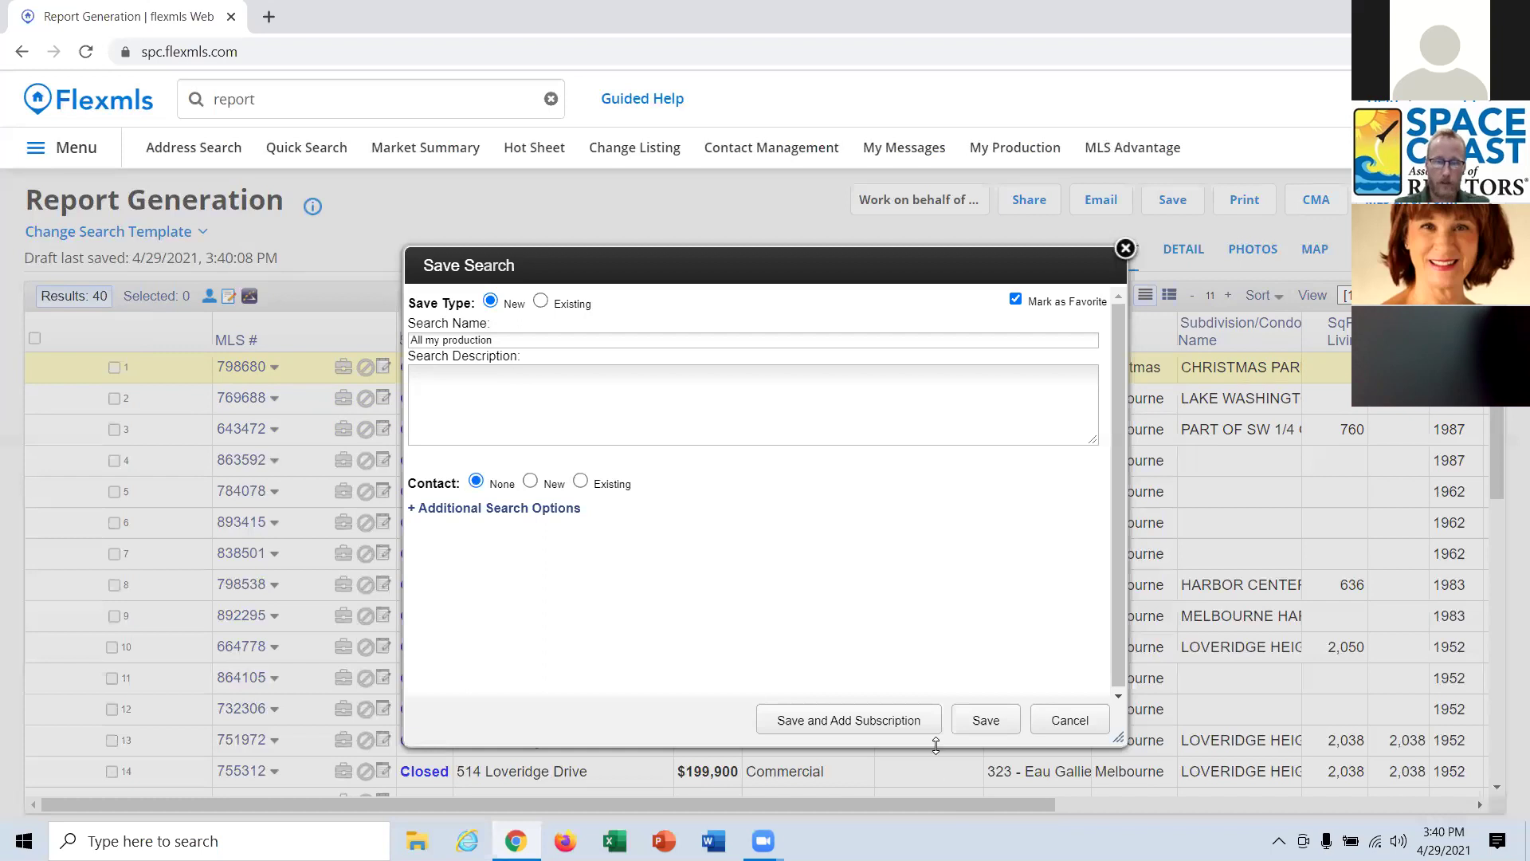
left_click(985, 722)
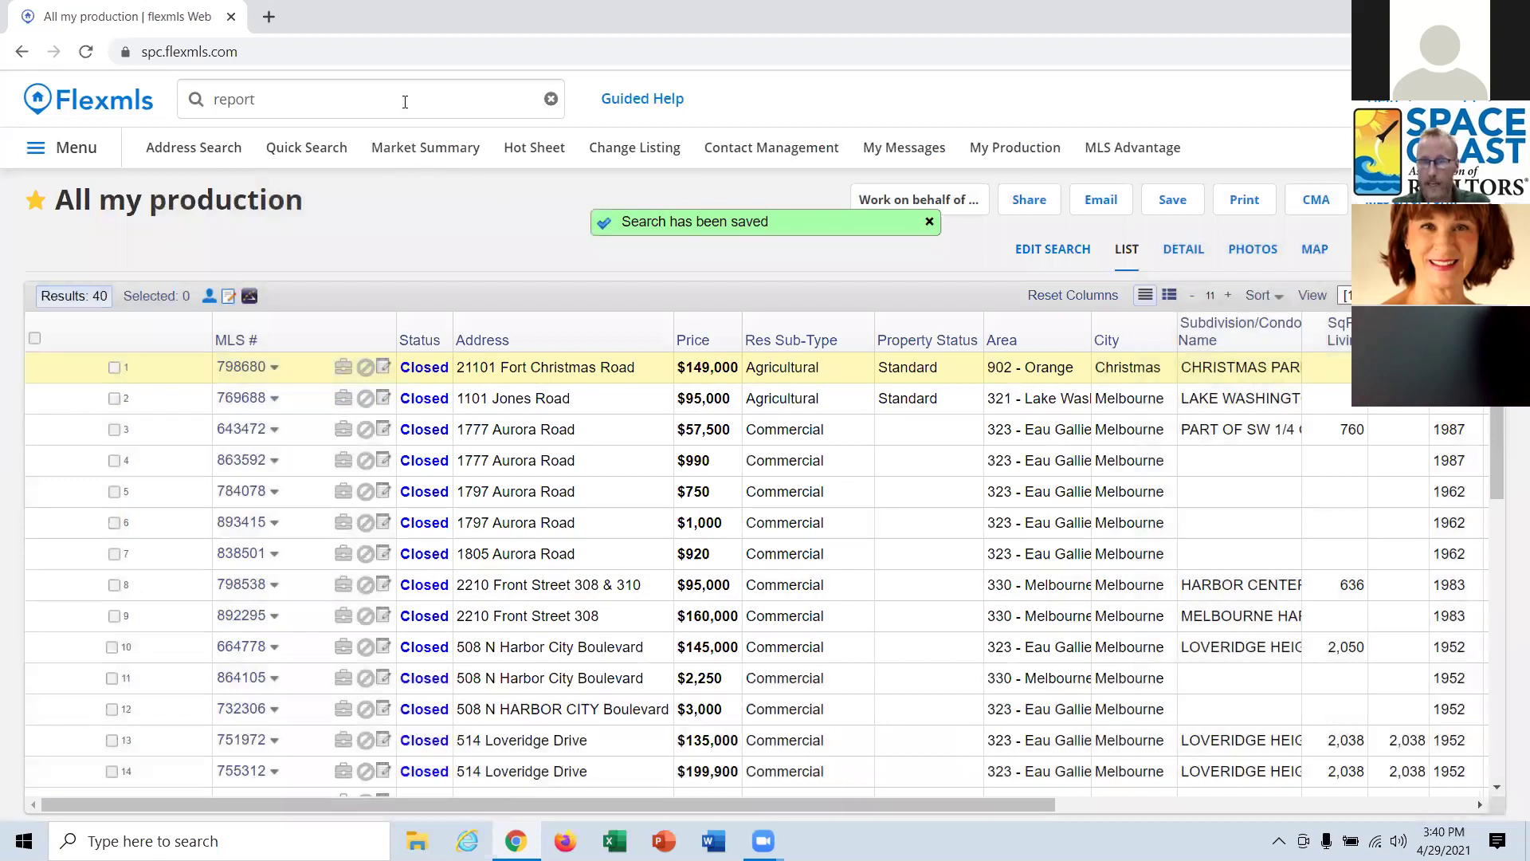
Search 'all my' and run the saved All my production search.
left_click(381, 108)
type("all my")
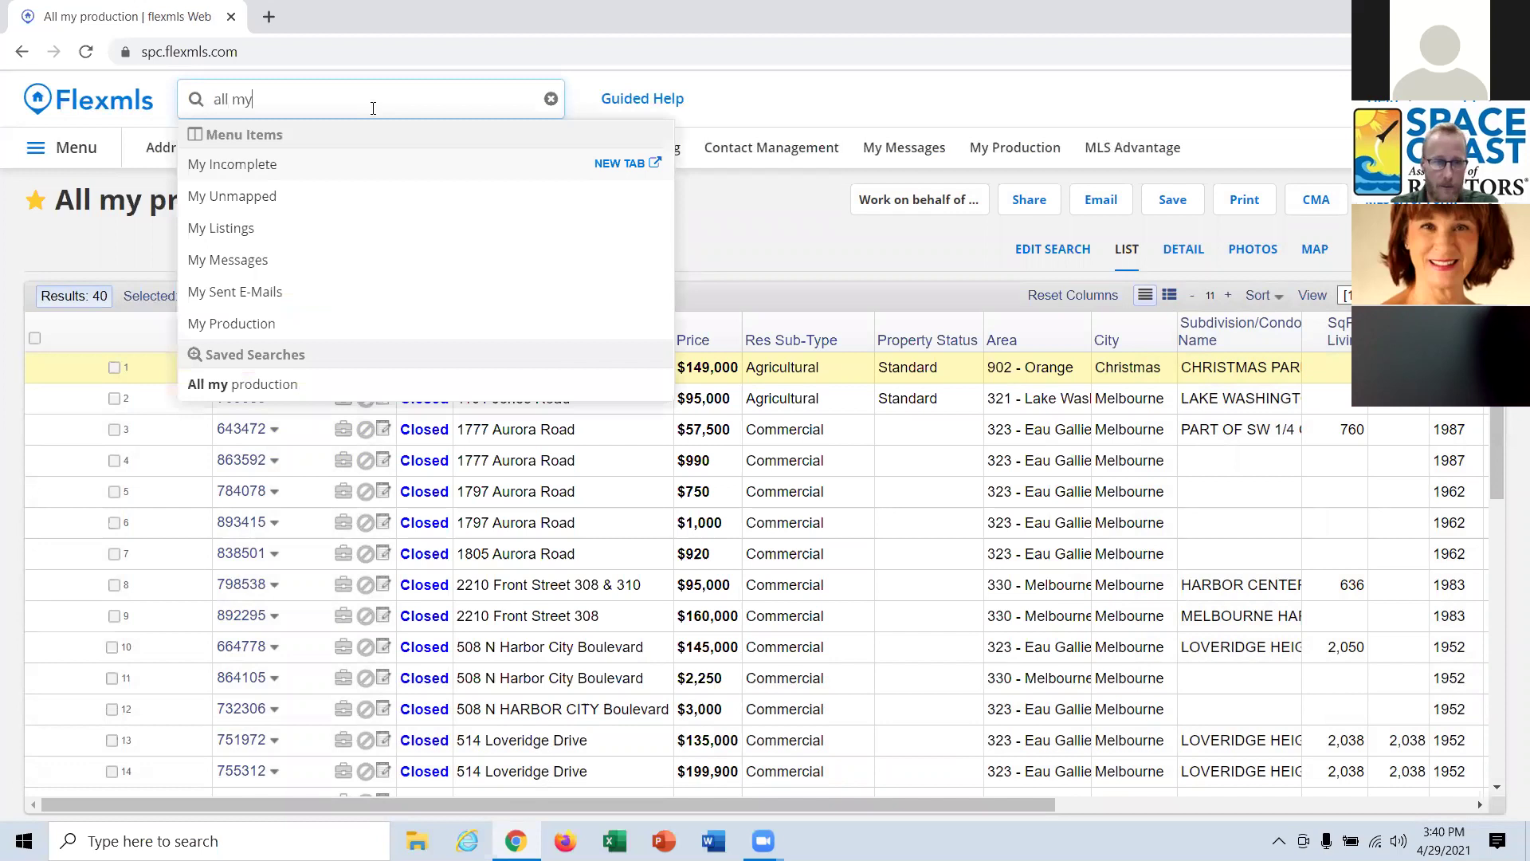
left_click(296, 387)
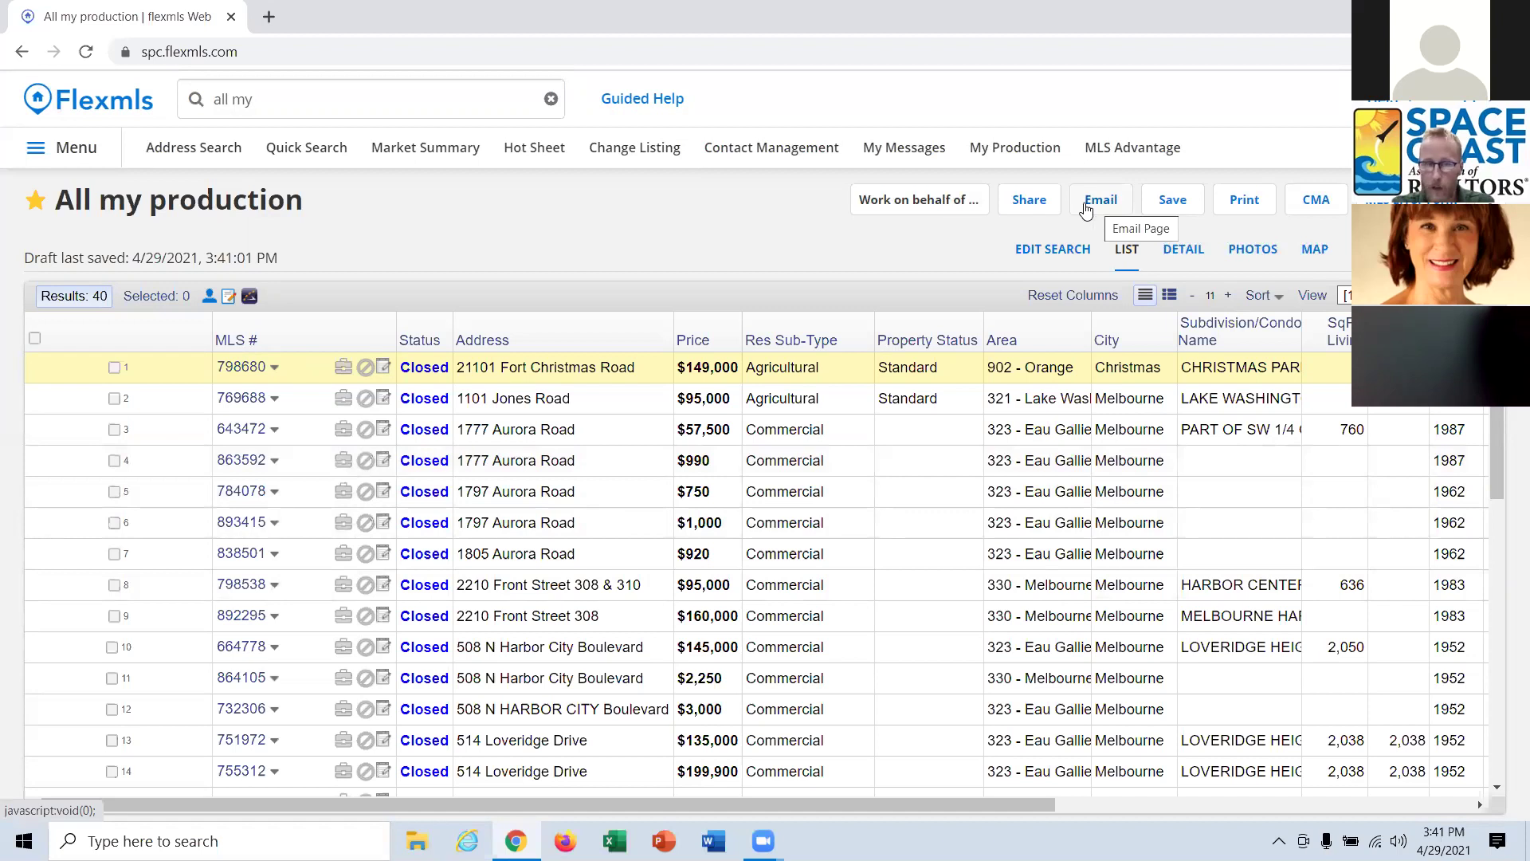
left_click(1249, 205)
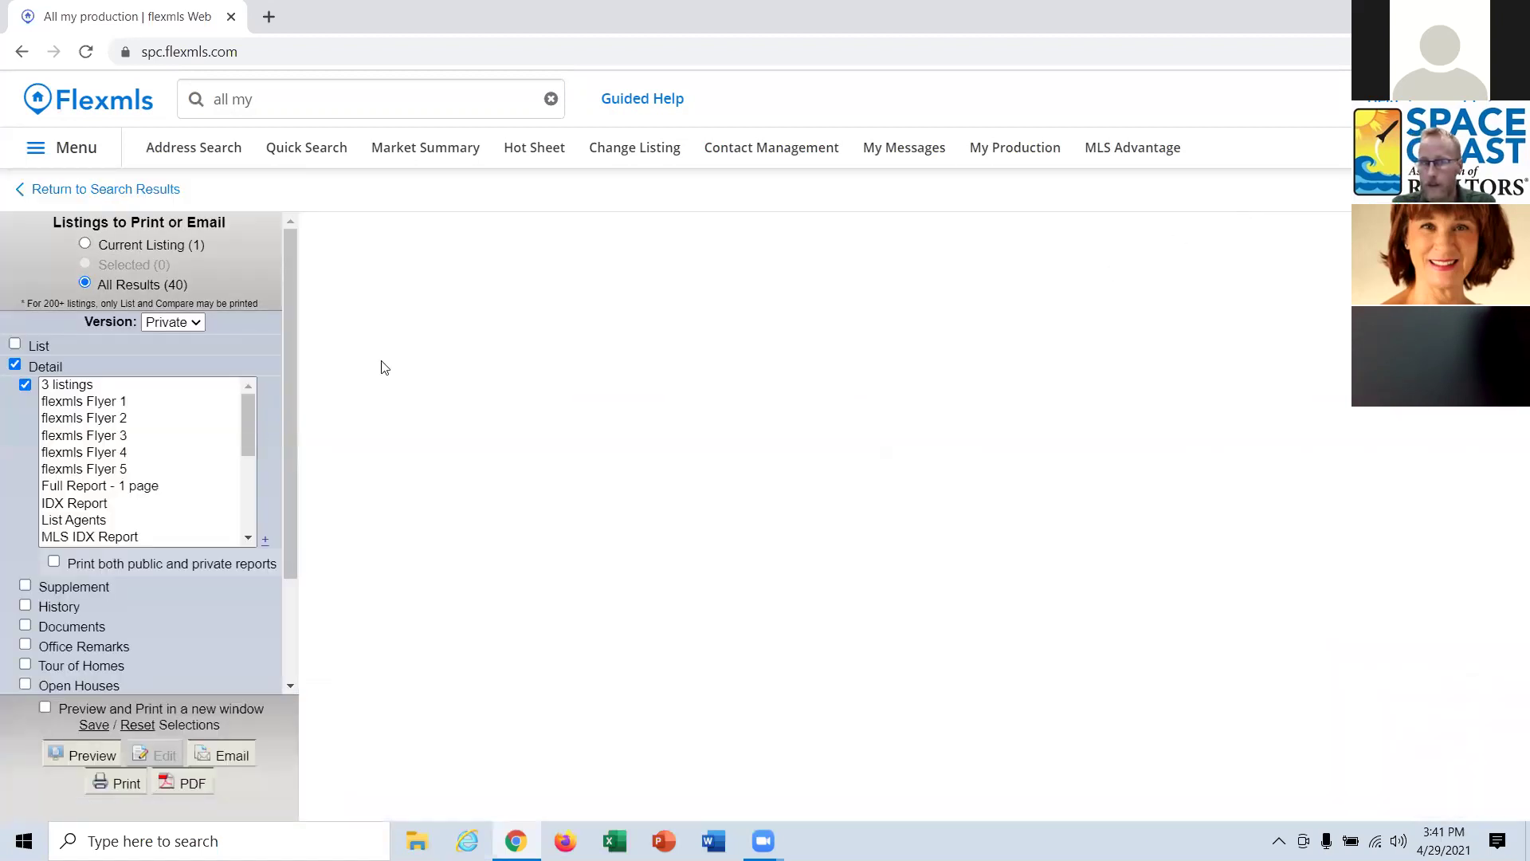
left_click(14, 364)
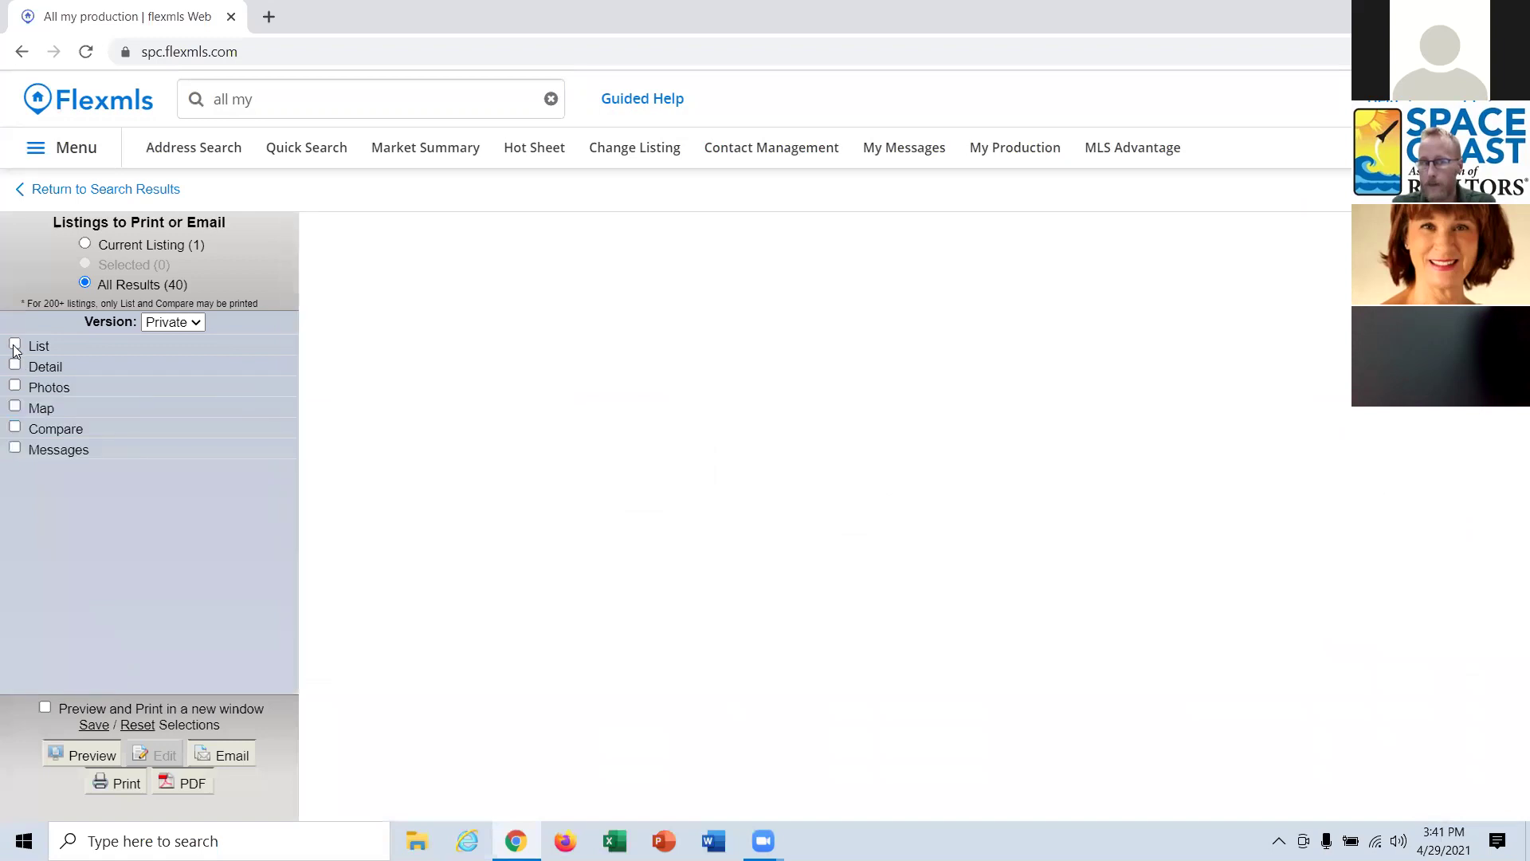
left_click(14, 345)
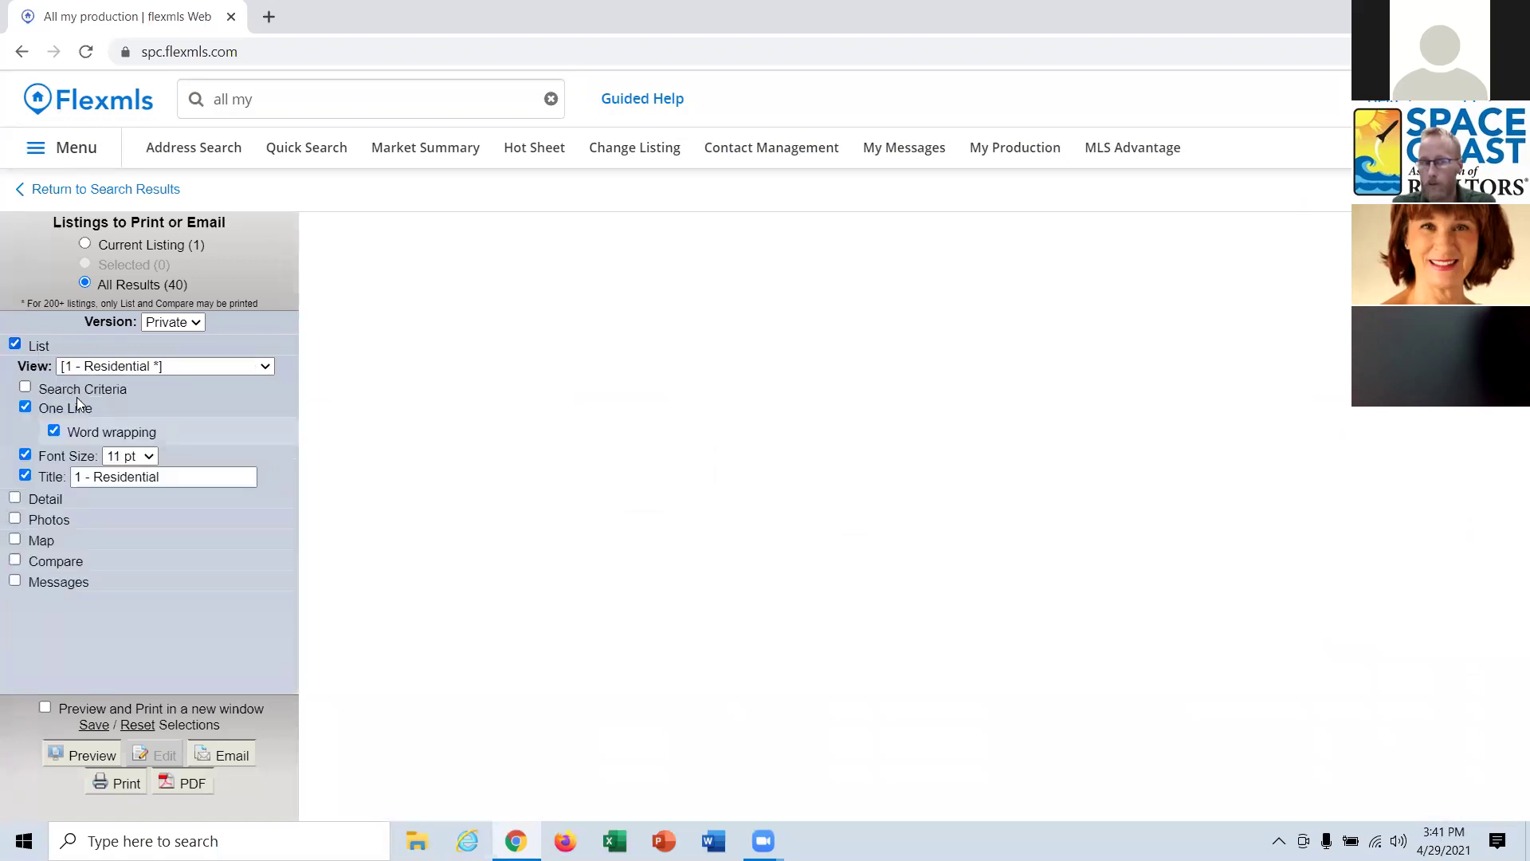
left_click(99, 757)
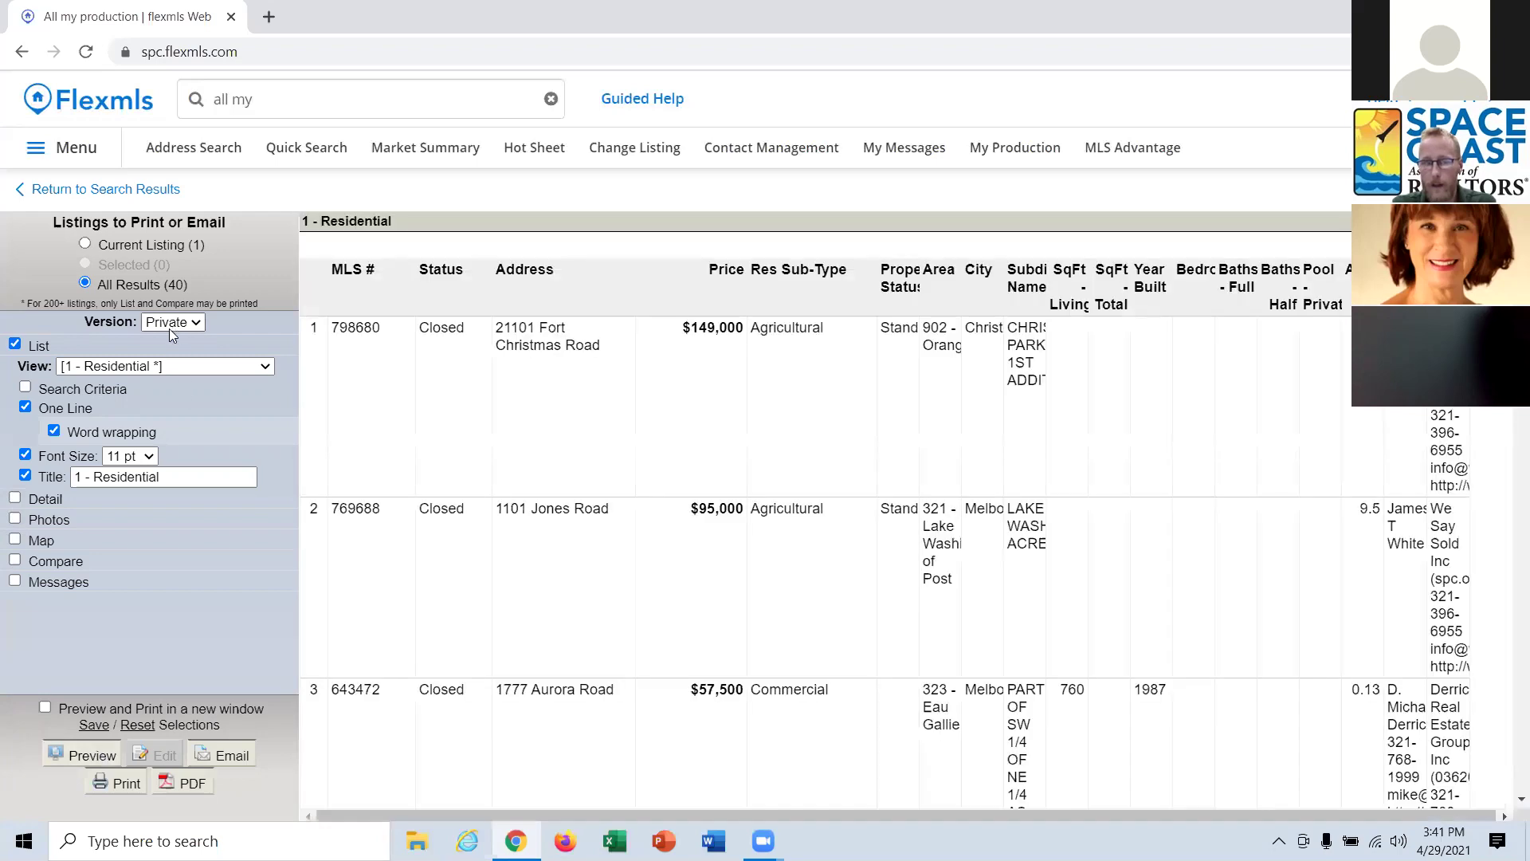
left_click(159, 367)
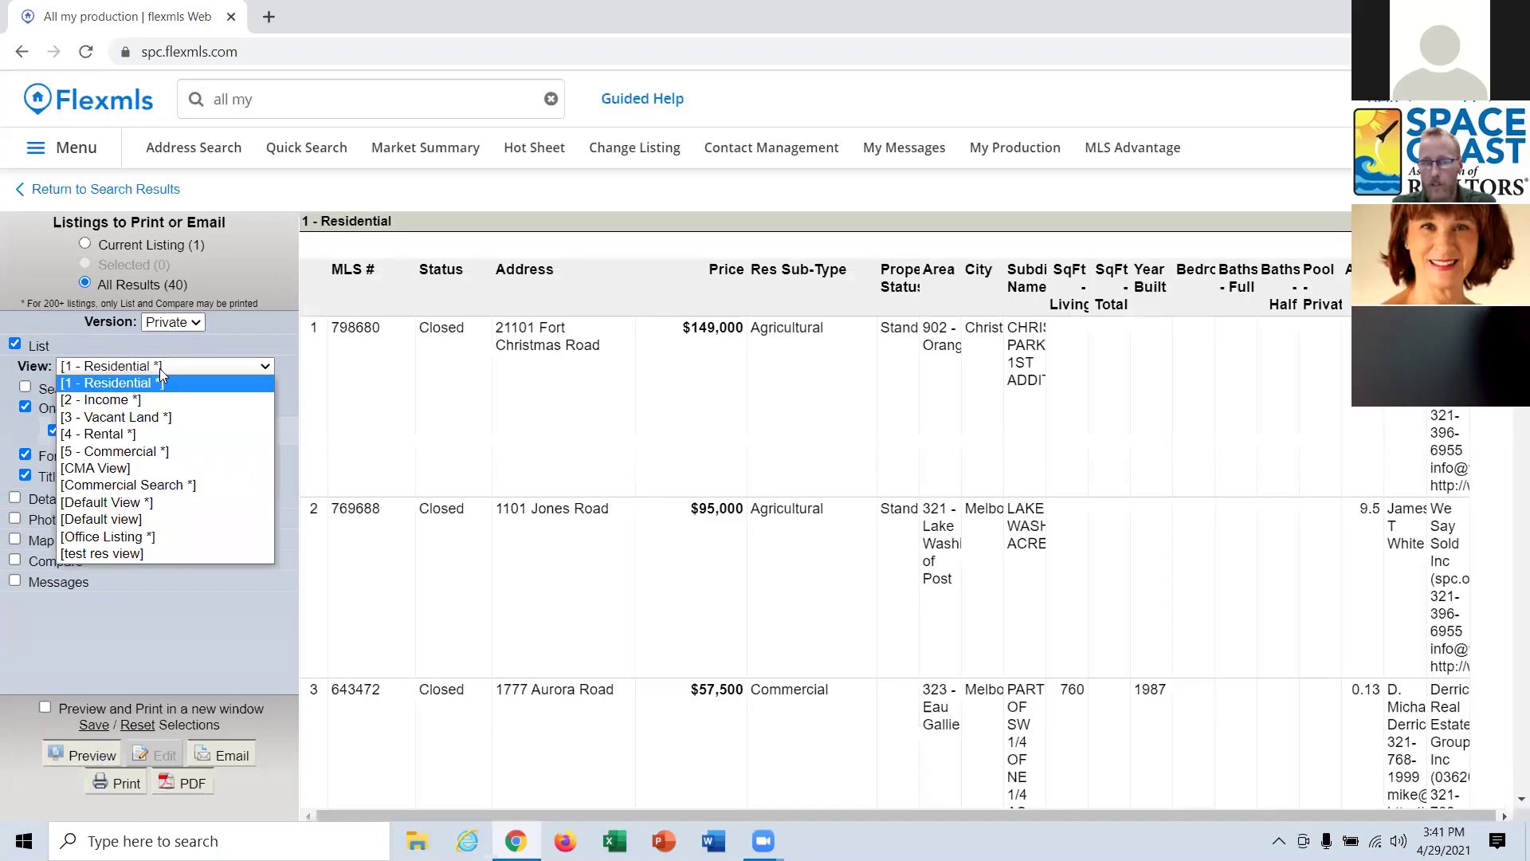
left_click(127, 471)
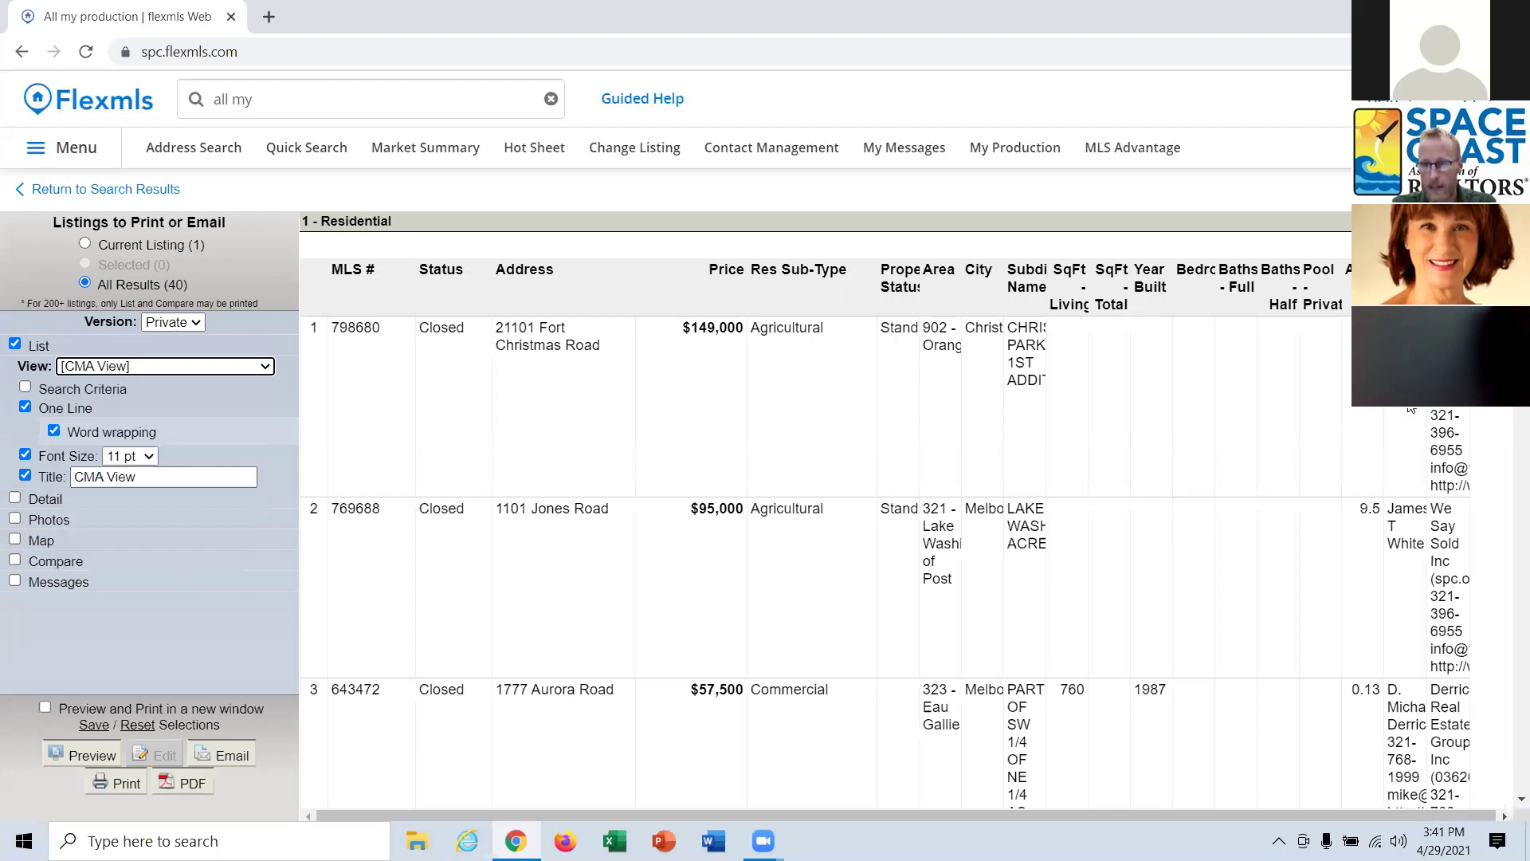
left_click(88, 757)
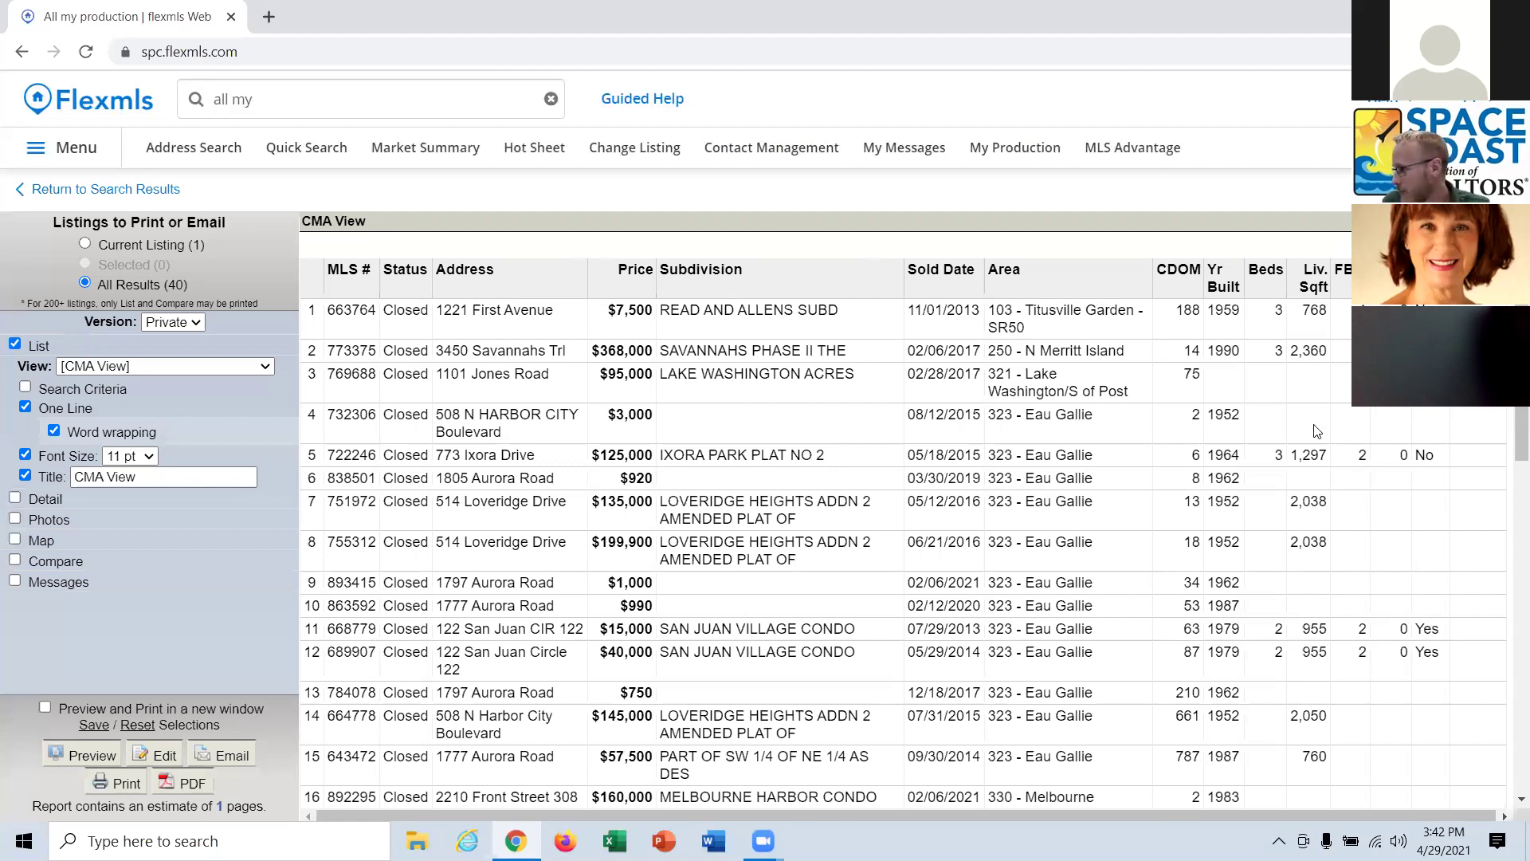
left_click(147, 192)
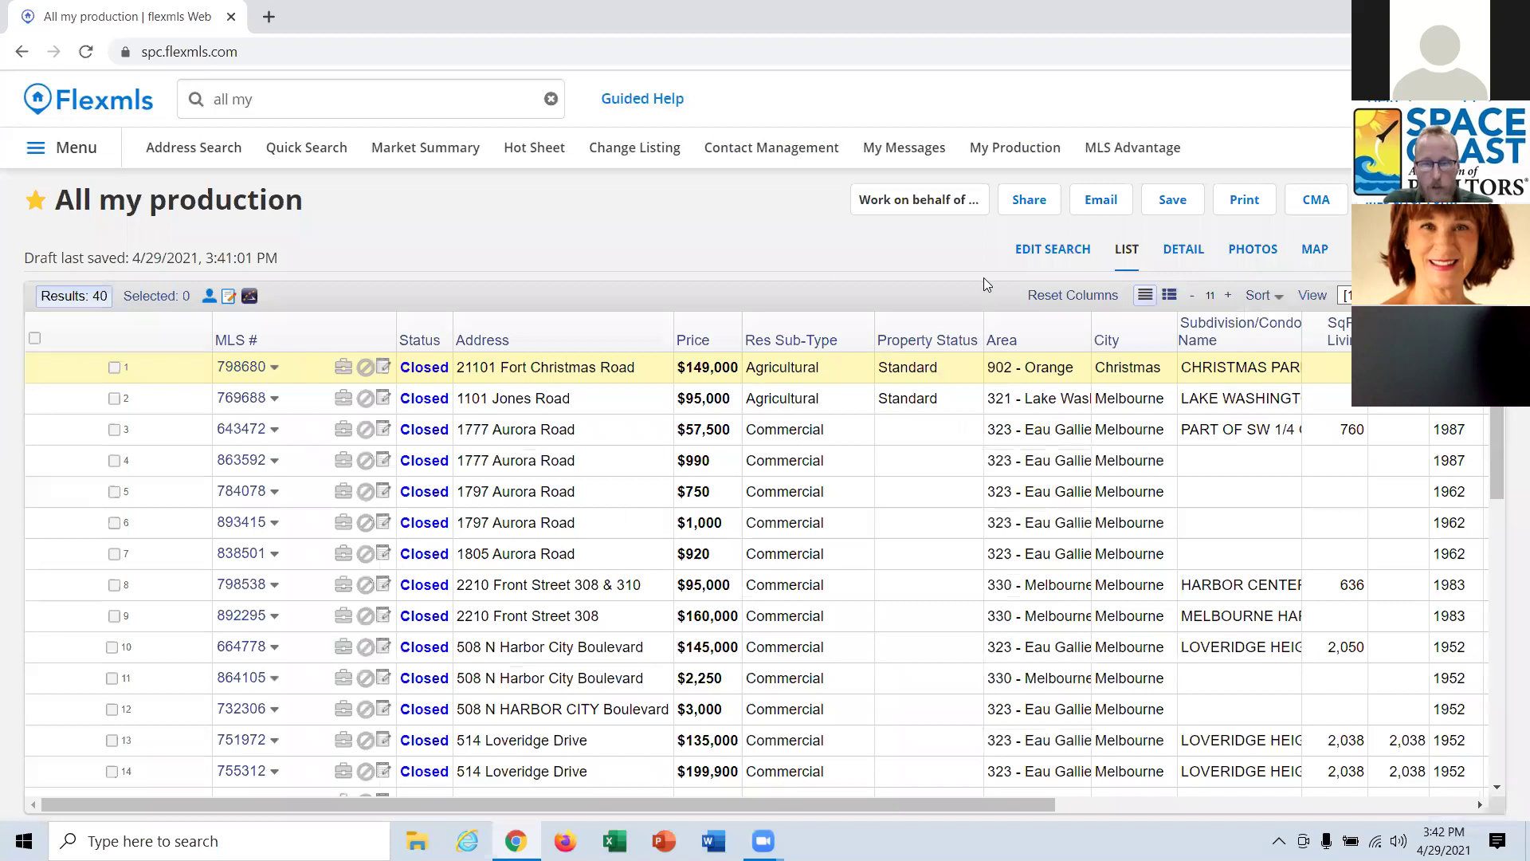
Start a new 1 - Residential quick search and look for 'lot' and 'block' fields to add.
left_click(305, 149)
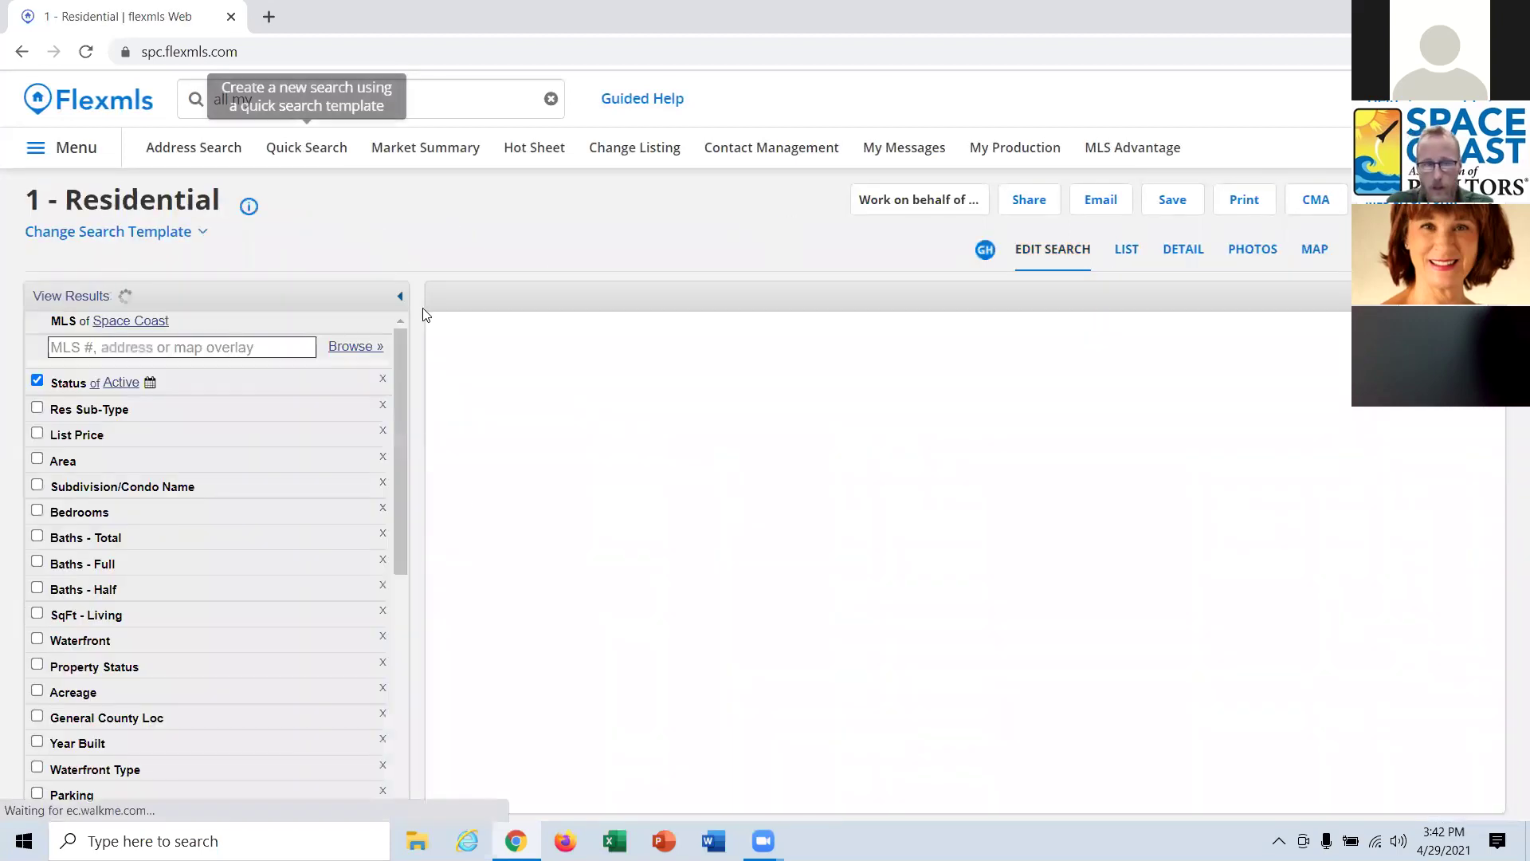
scroll(279, 578, "down", 1)
scroll(279, 577, "down", 4)
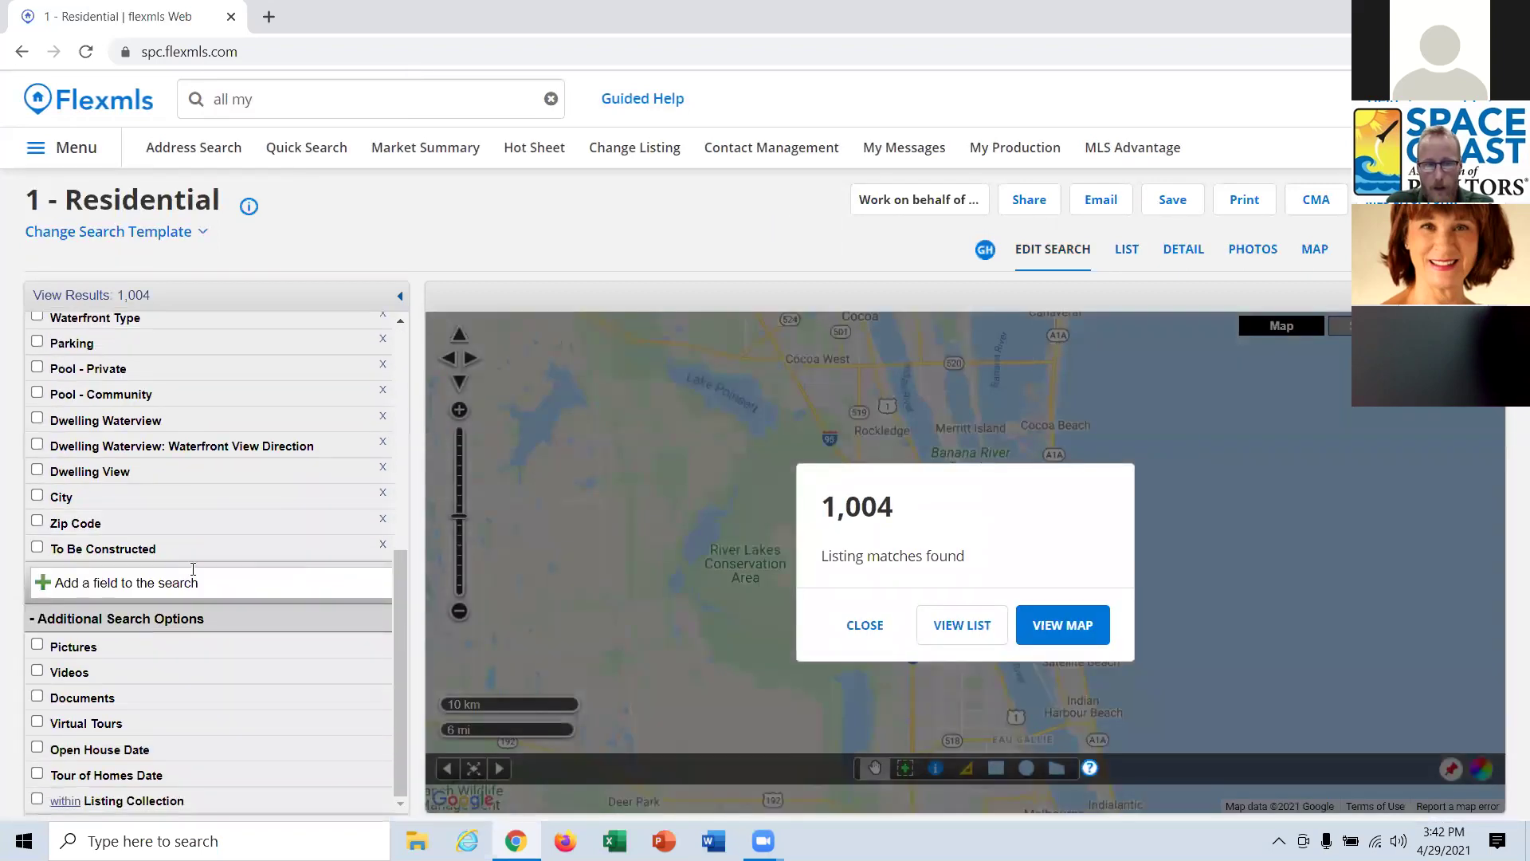
left_click(162, 585)
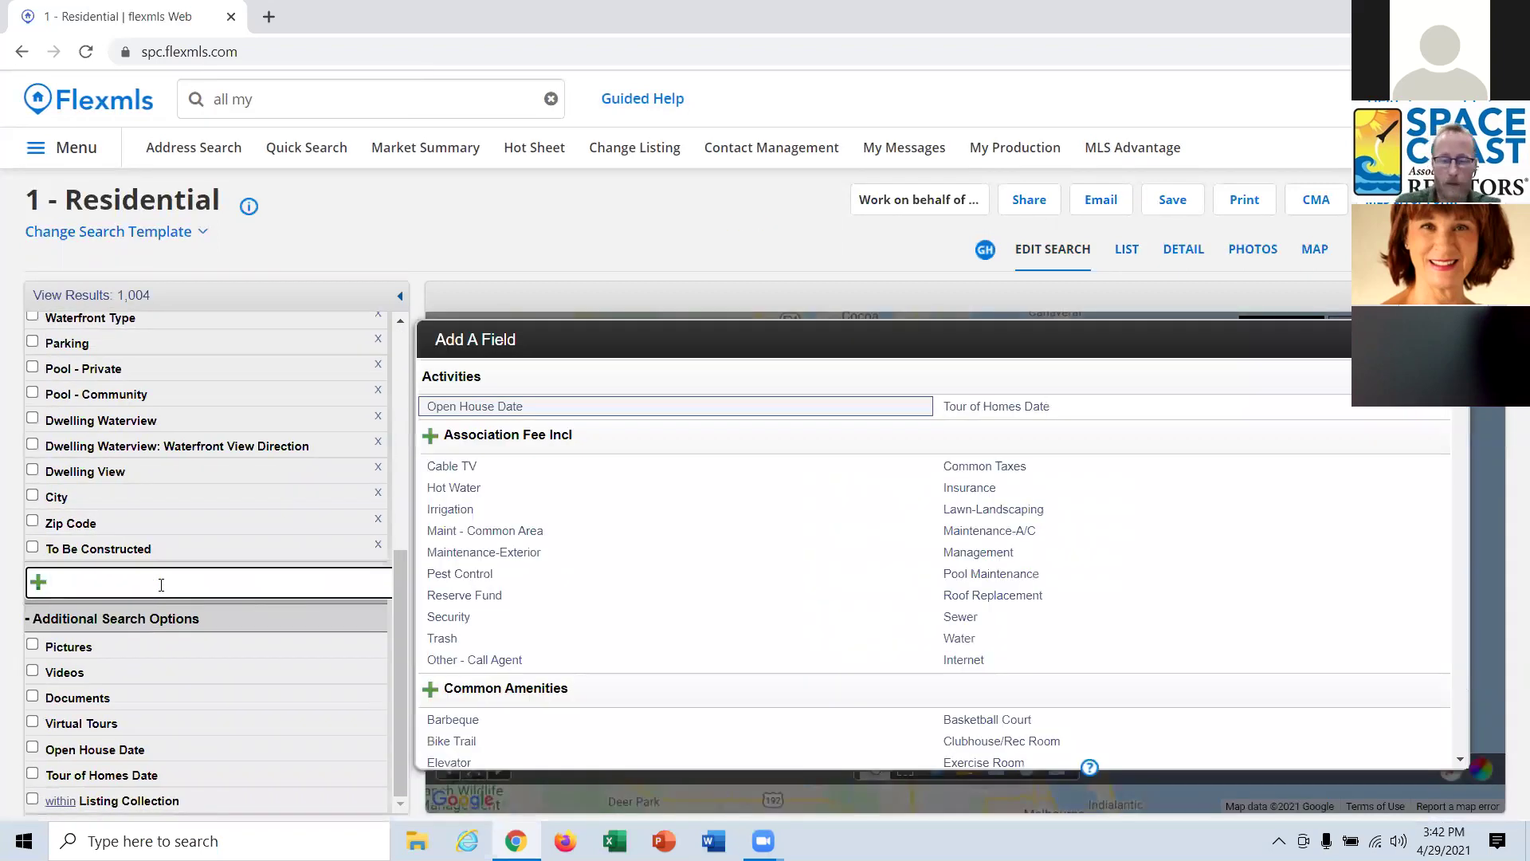
type("lot")
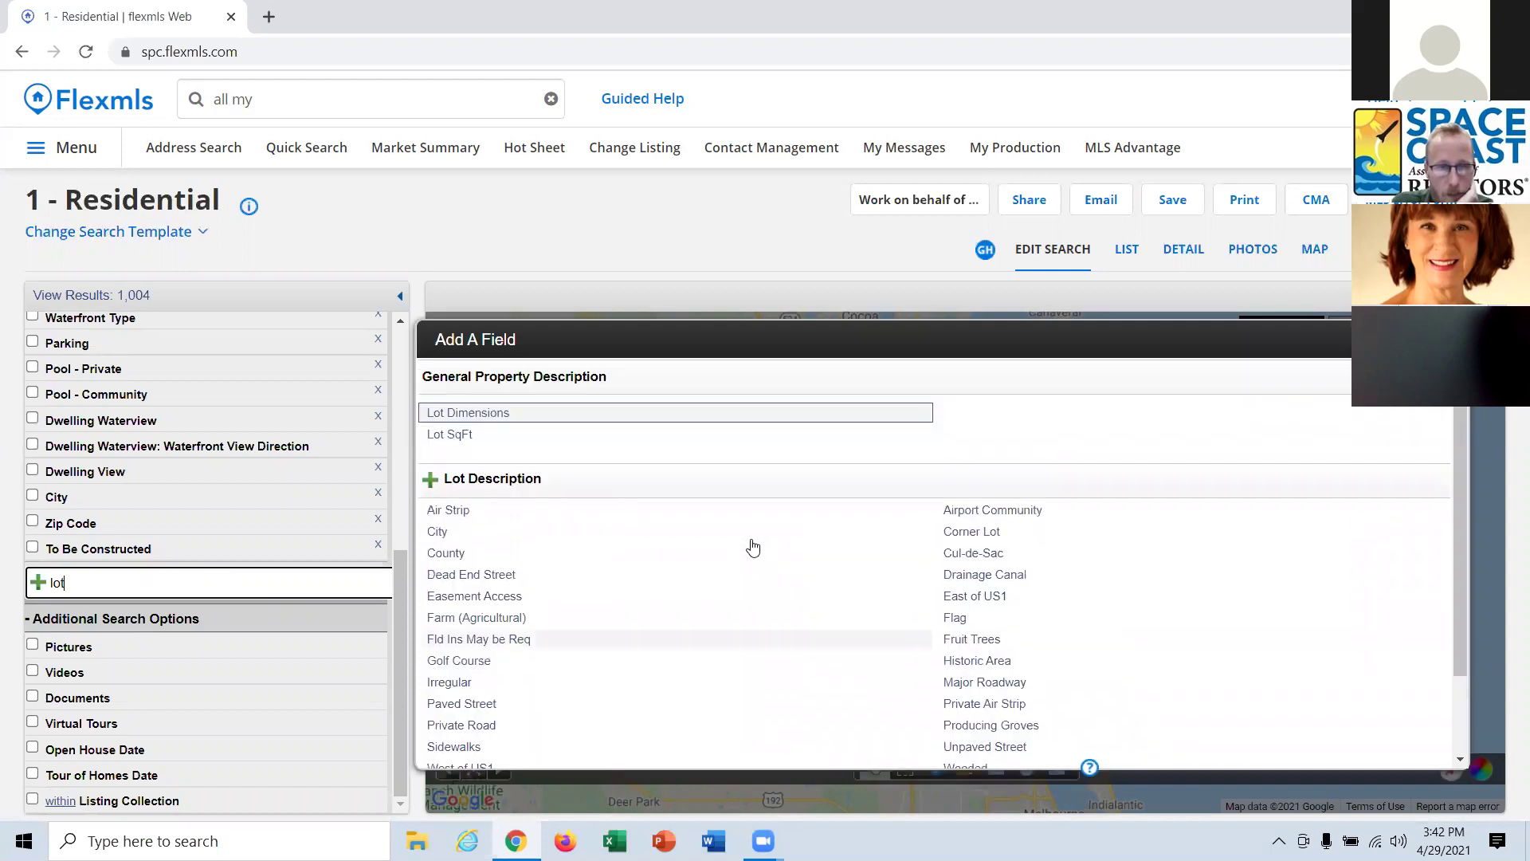
scroll(755, 564, "down", 1)
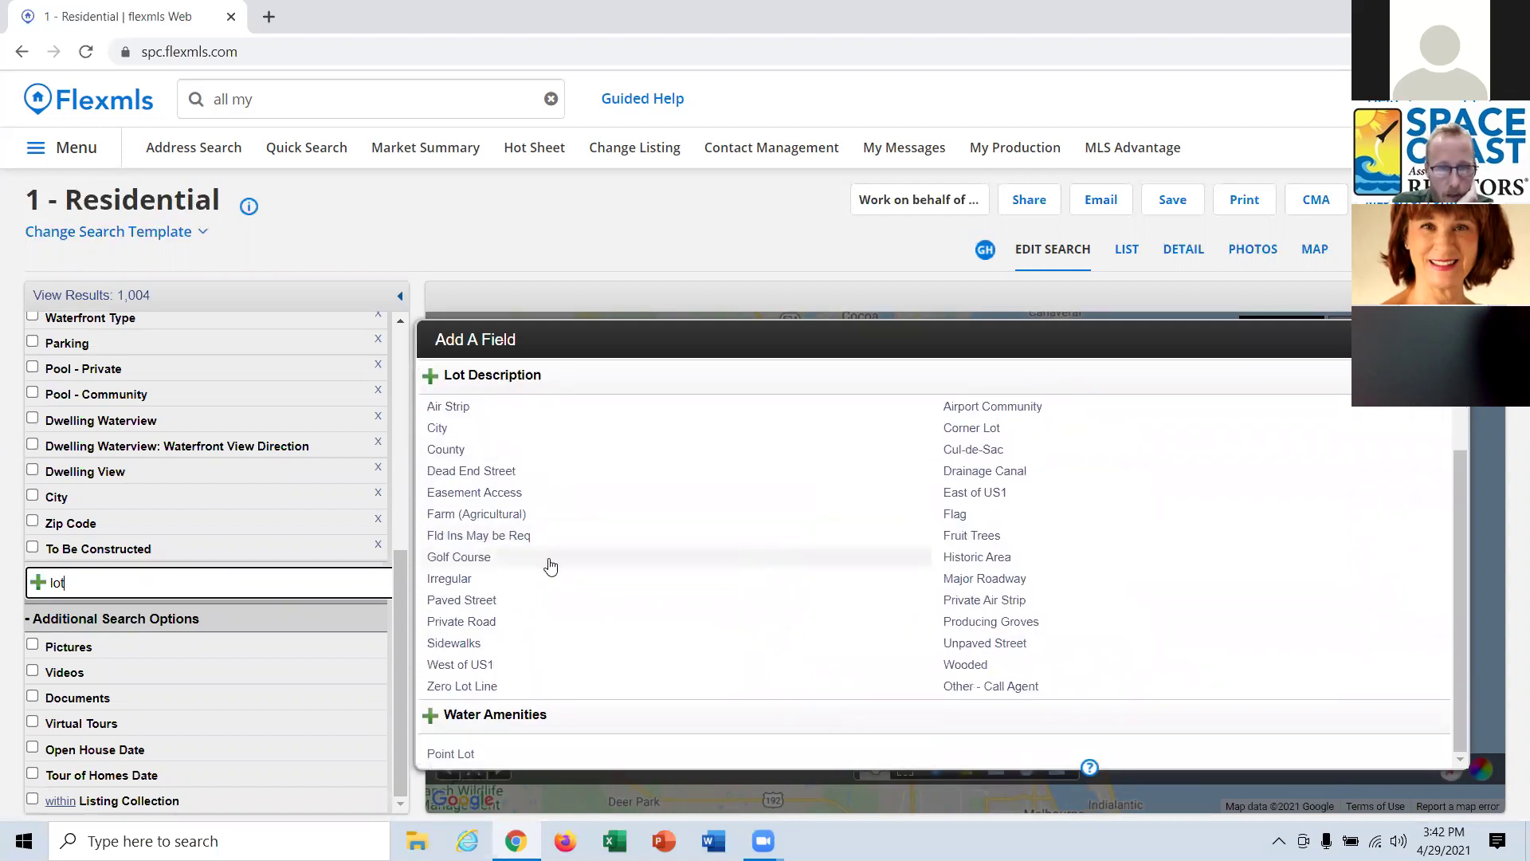
key("ctrl+a")
type("block")
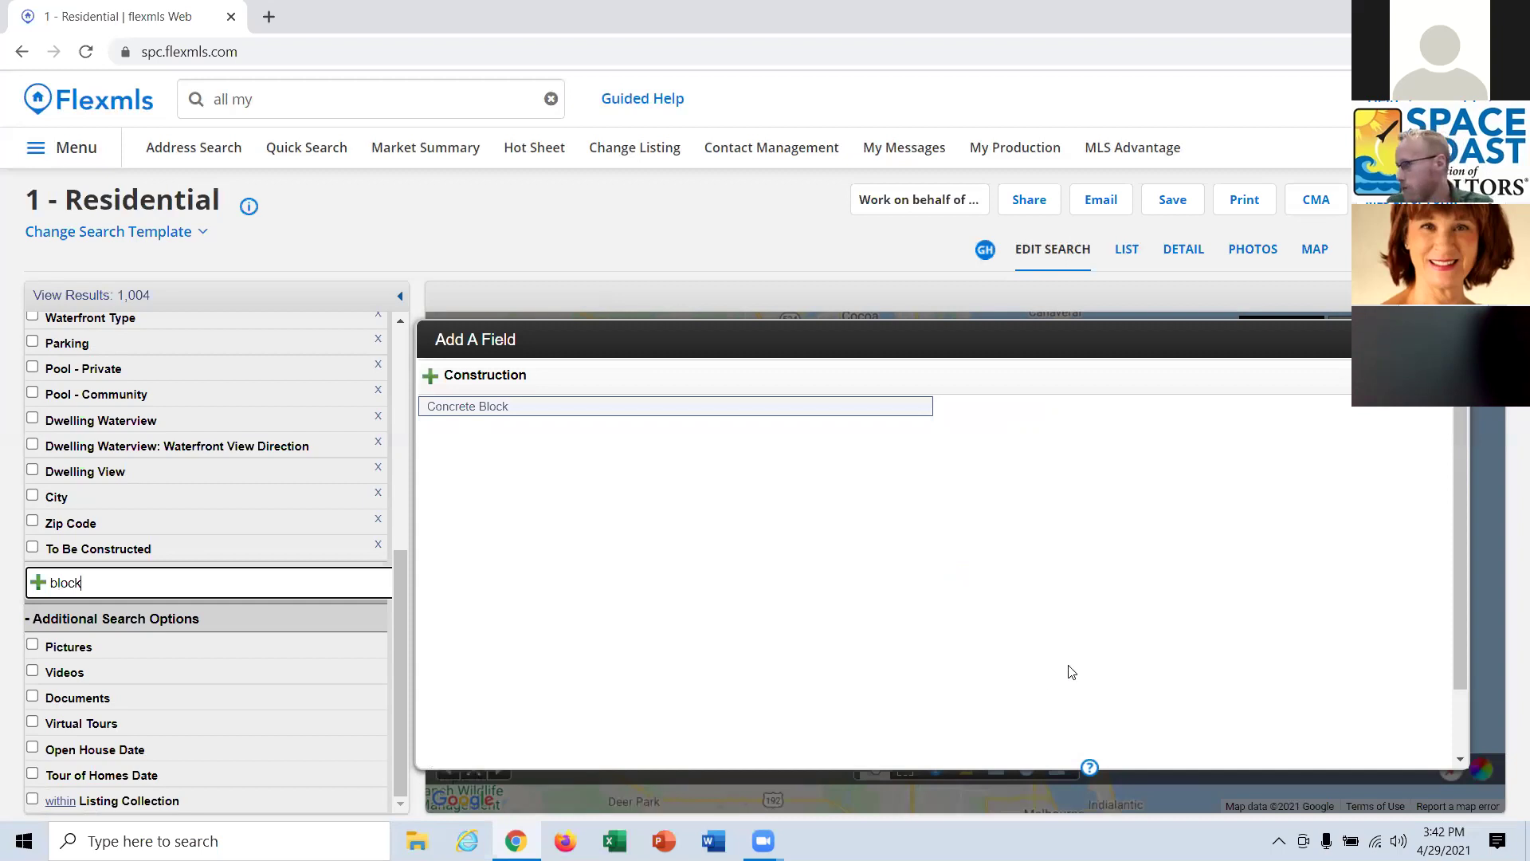
left_click(853, 245)
Search 'imapp' in the top search bar to find IMAPP Tax Info.
left_click(378, 93)
type("imsp")
key("BackSpace")
key("BackSpace")
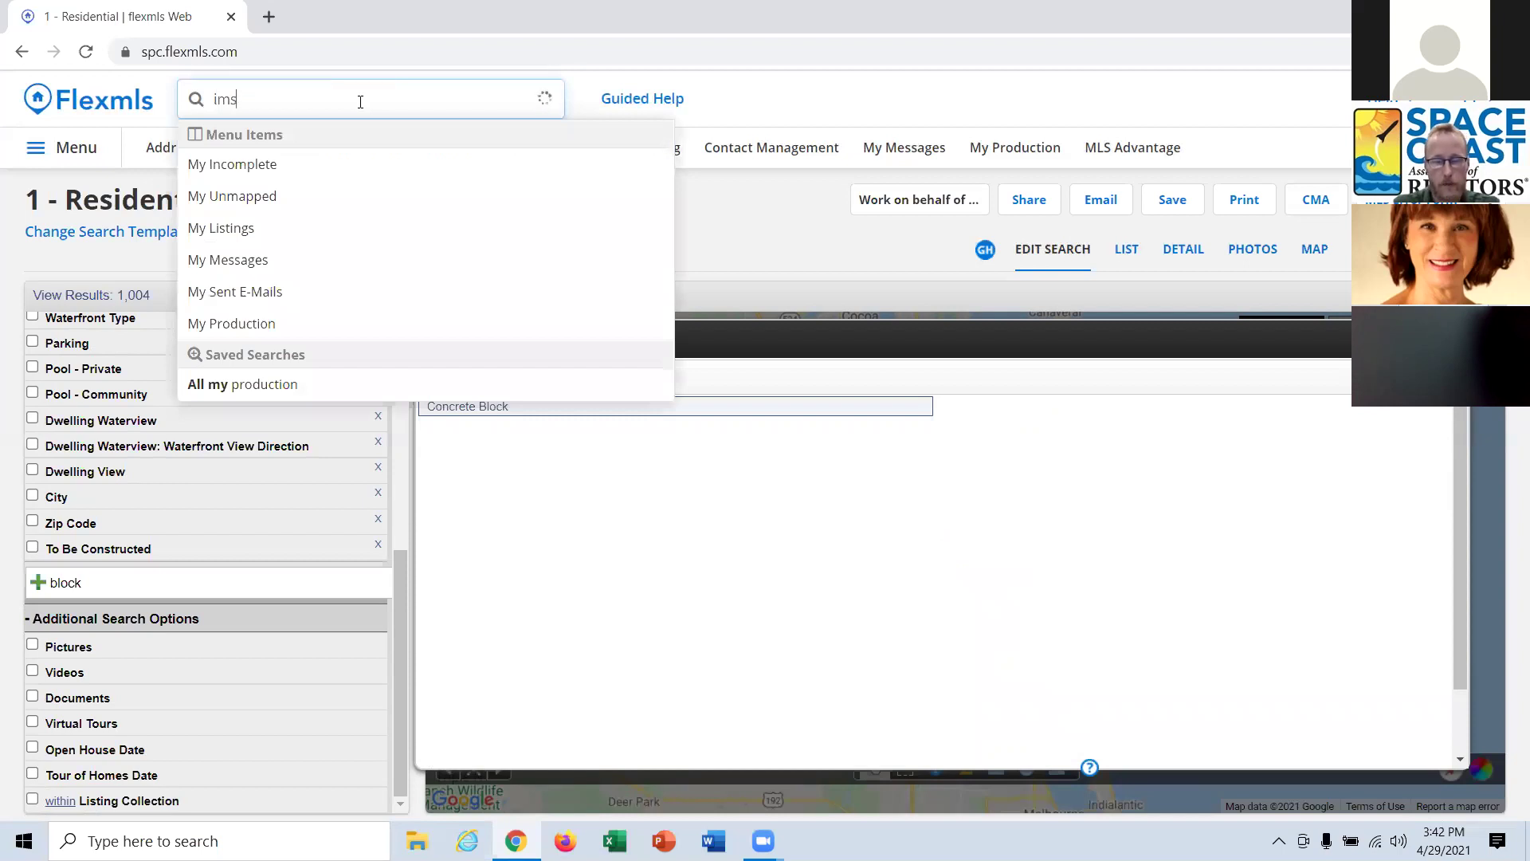
type("app")
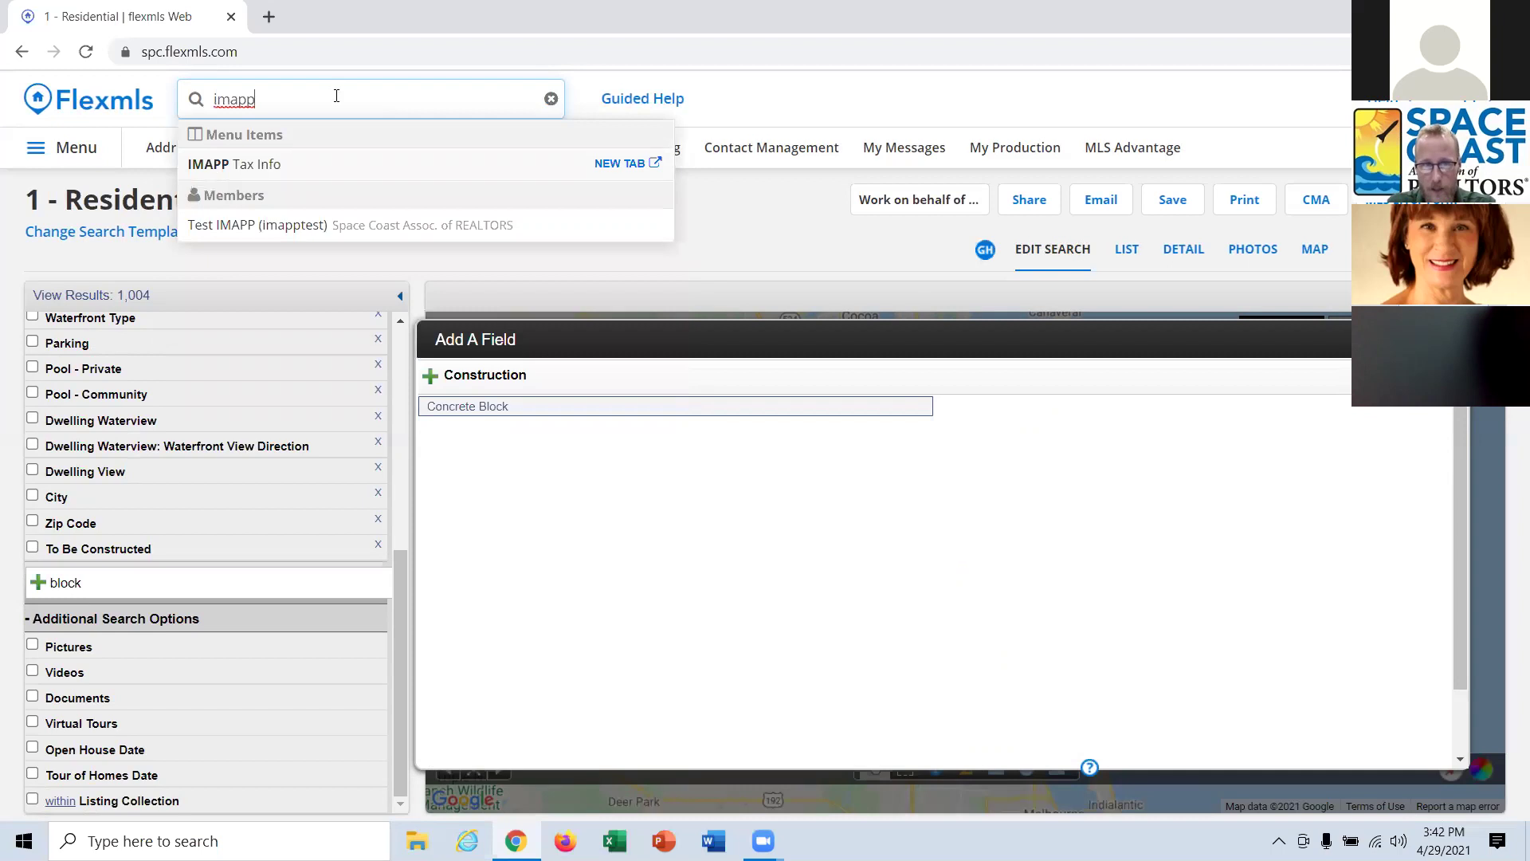
Open IMAPP Tax Info's Brevard County tax search in a new tab, then return to Flexmls' main menu.
left_click(259, 169)
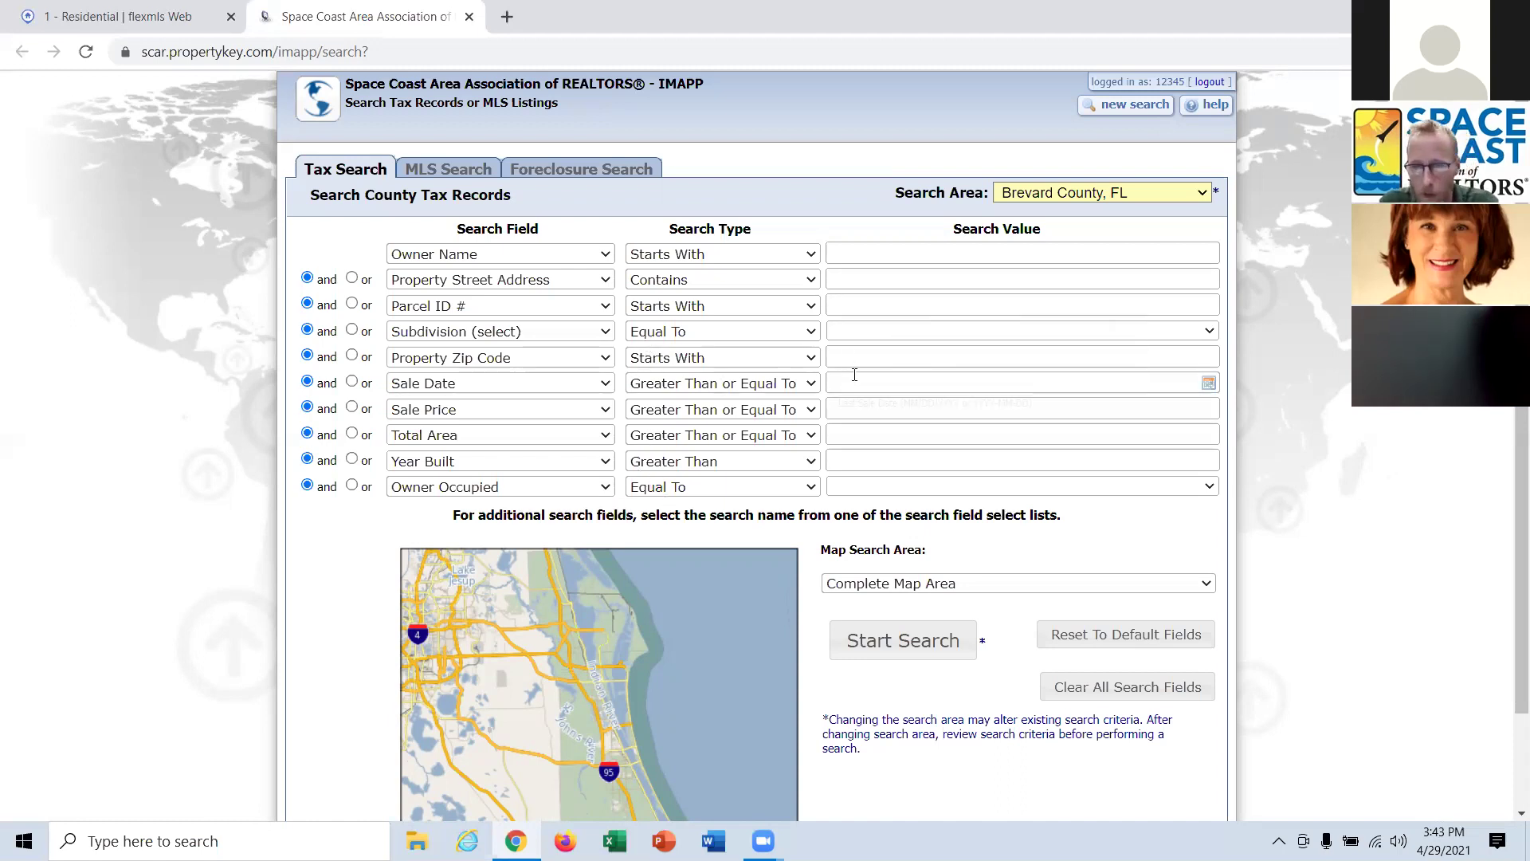
scroll(855, 375, "down", 3)
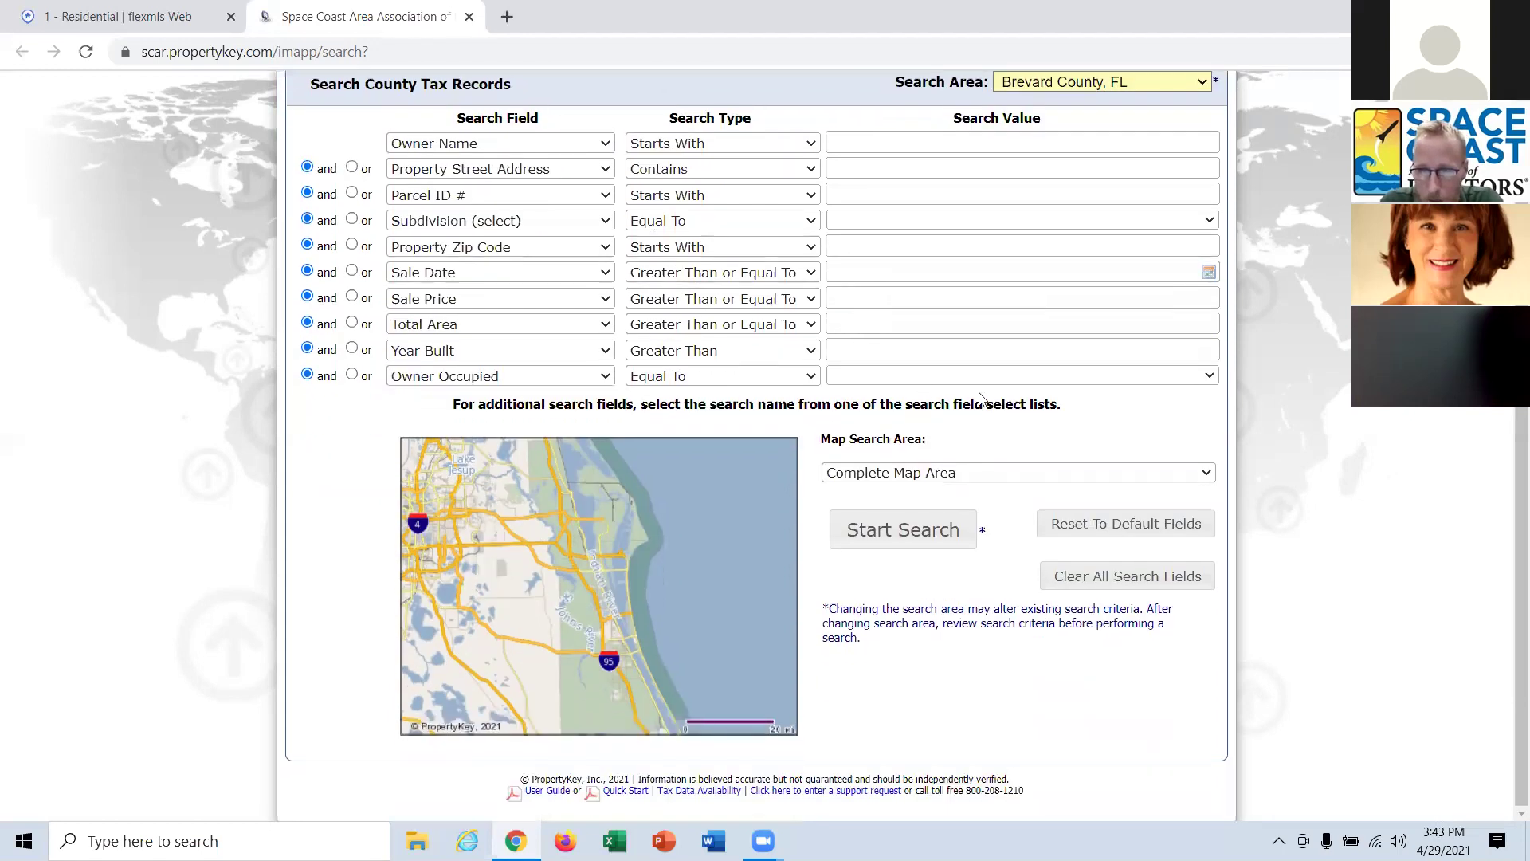
scroll(1040, 453, "up", 1)
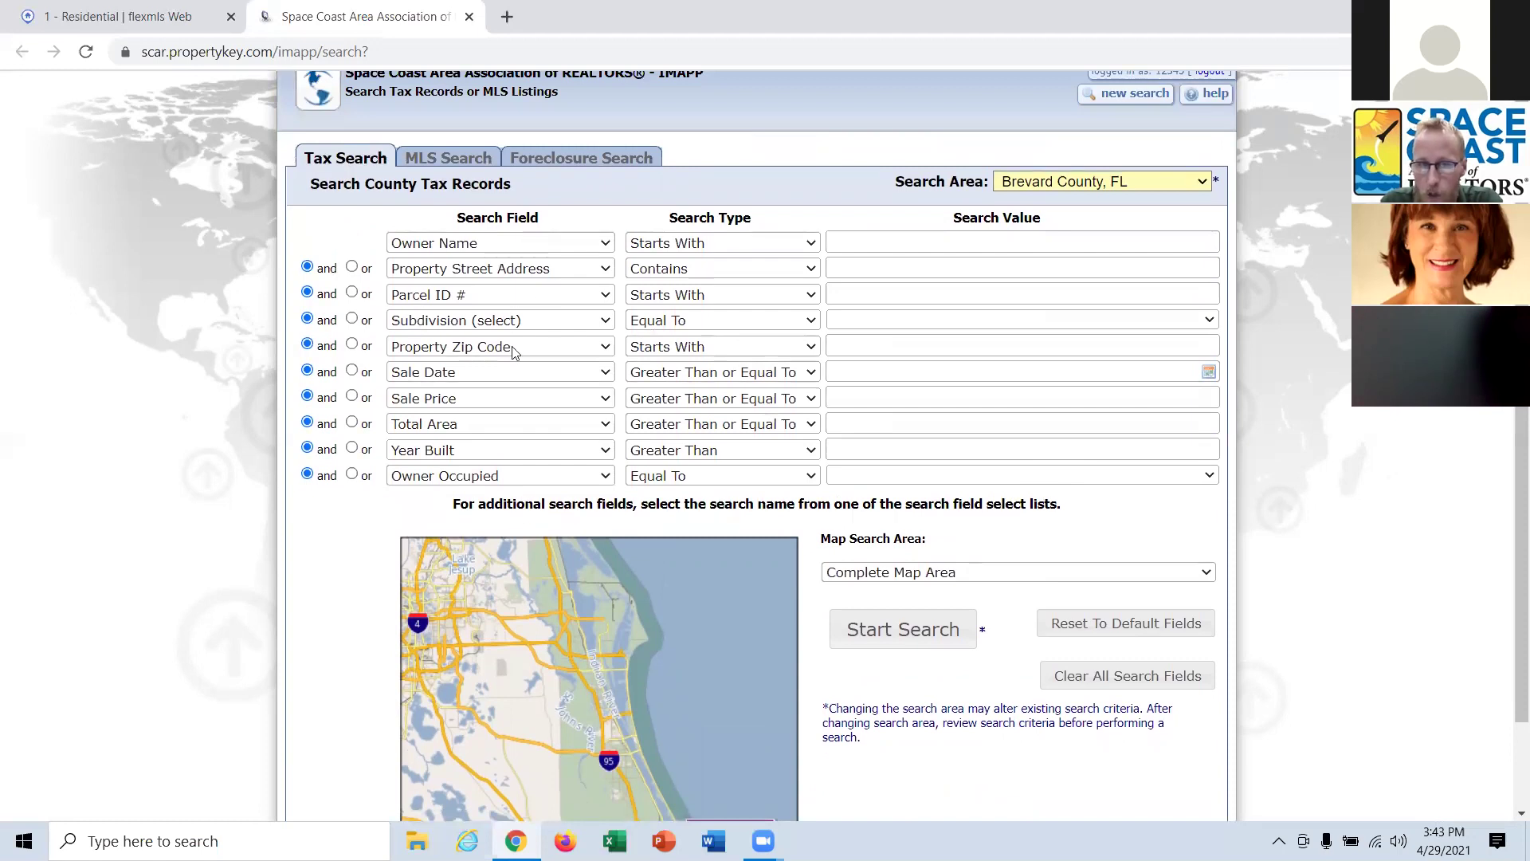
scroll(496, 377, "up", 1)
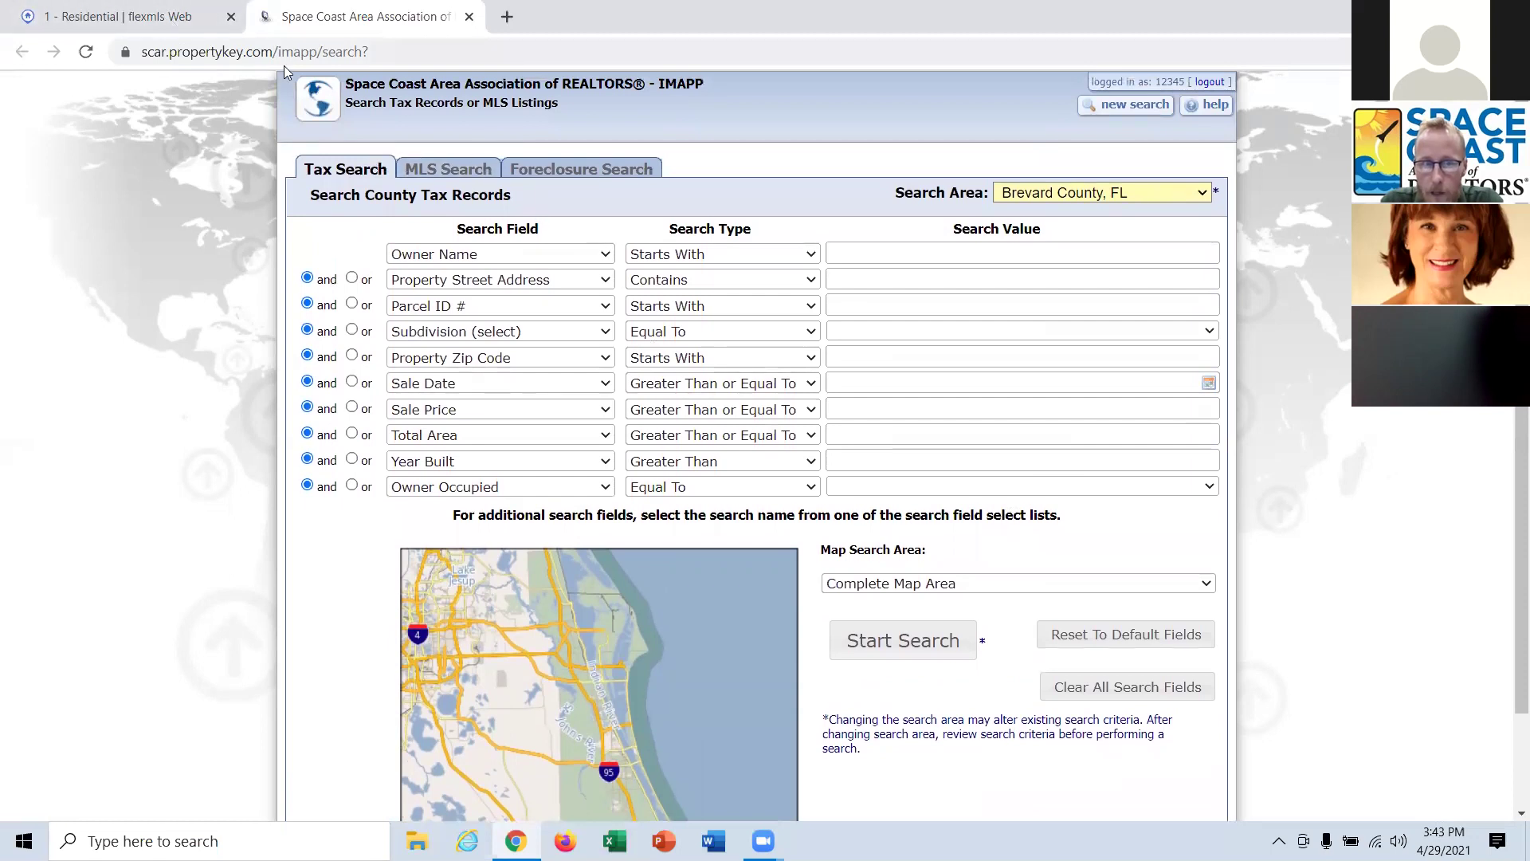
left_click(150, 21)
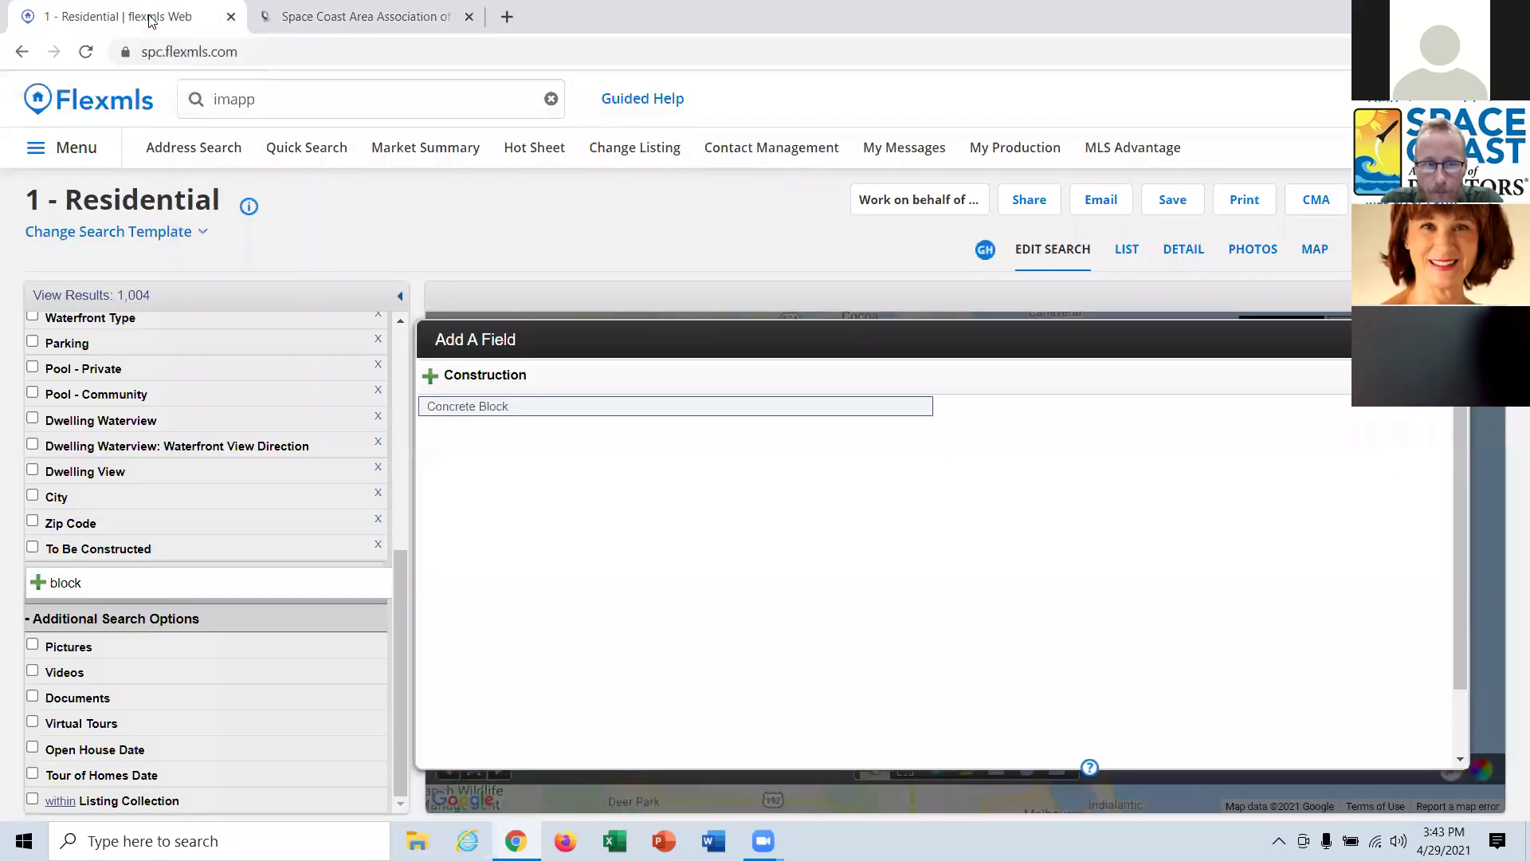
left_click(91, 156)
Replace the old quick search query with 'brev'.
scroll(520, 392, "down", 5)
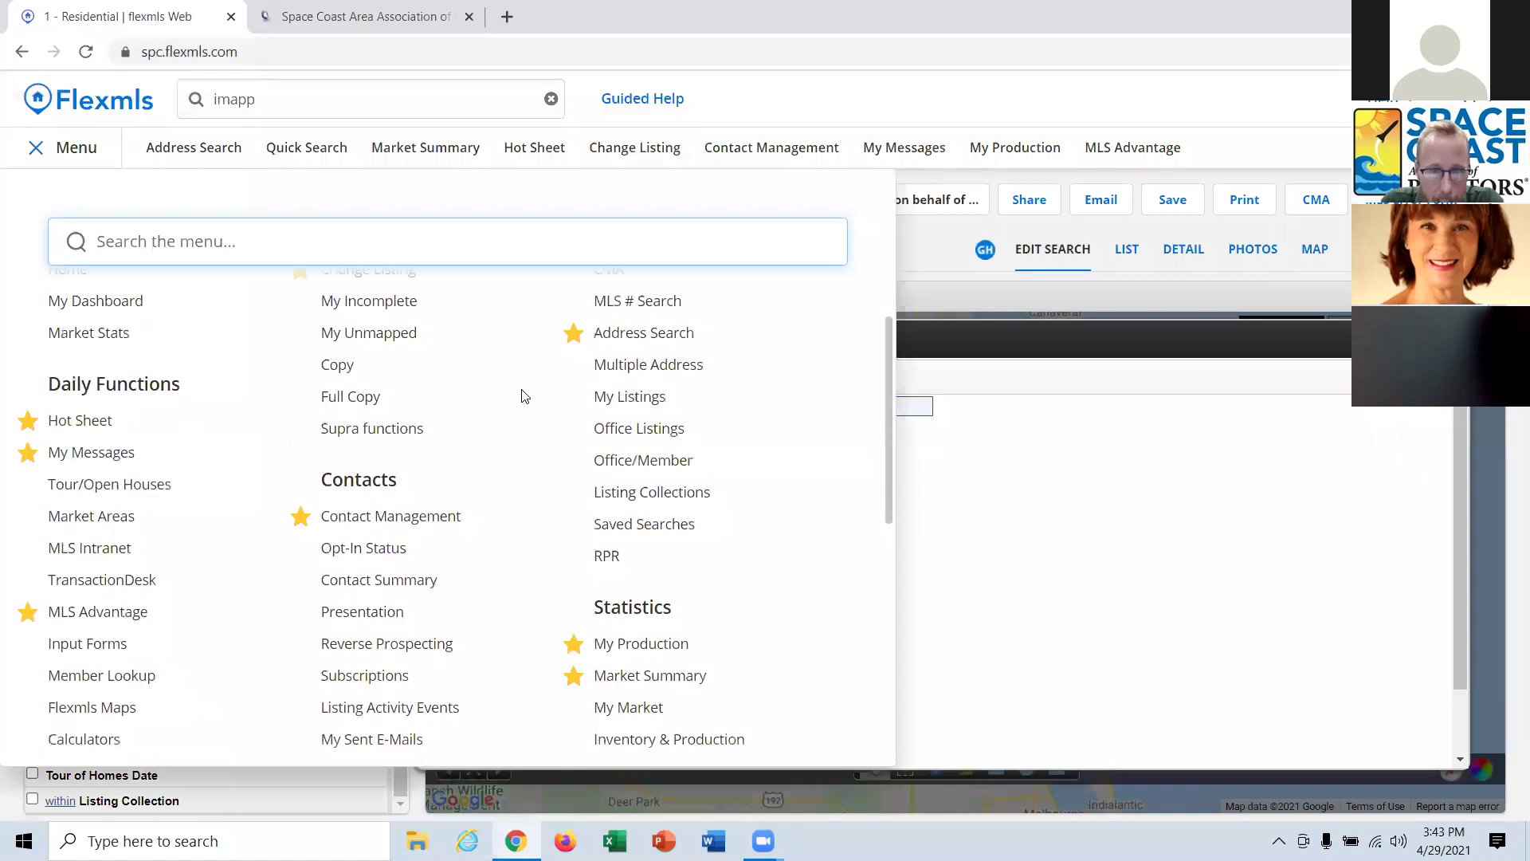
scroll(522, 396, "down", 4)
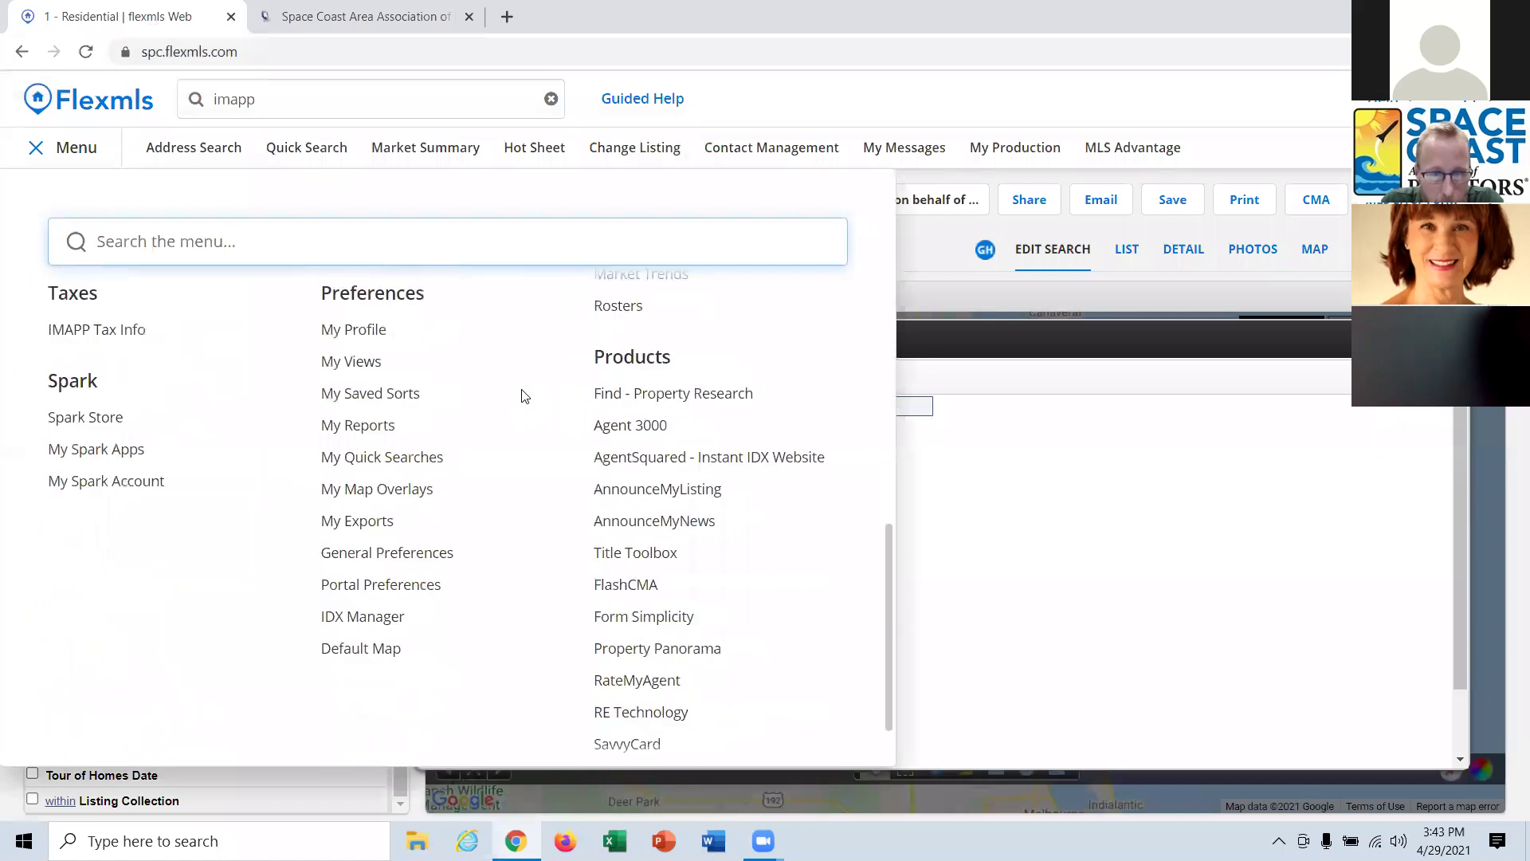
scroll(524, 397, "up", 10)
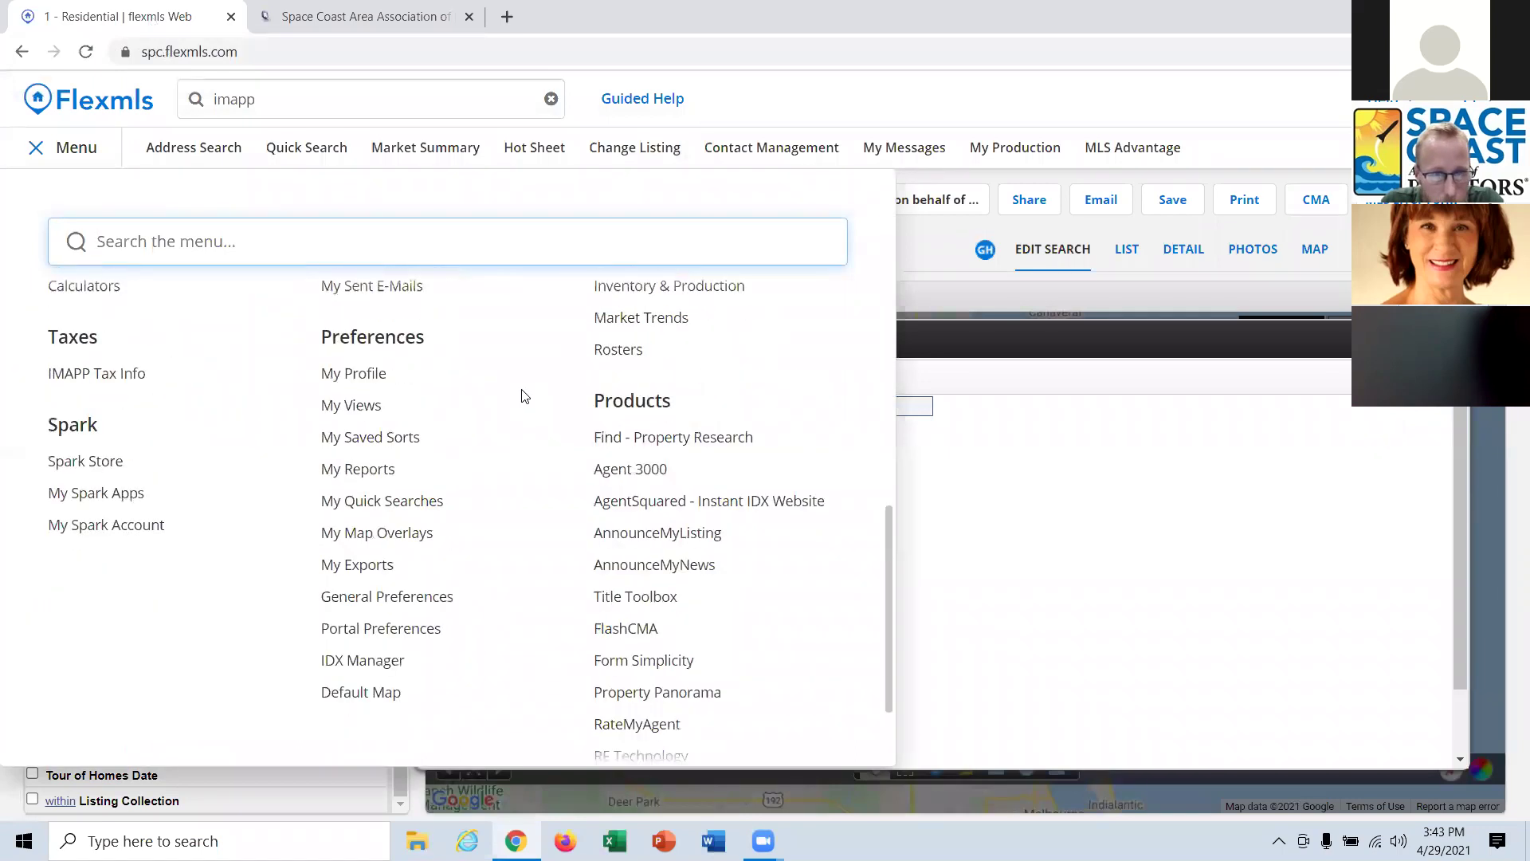
left_click(229, 98)
double_click(229, 99)
type("brev")
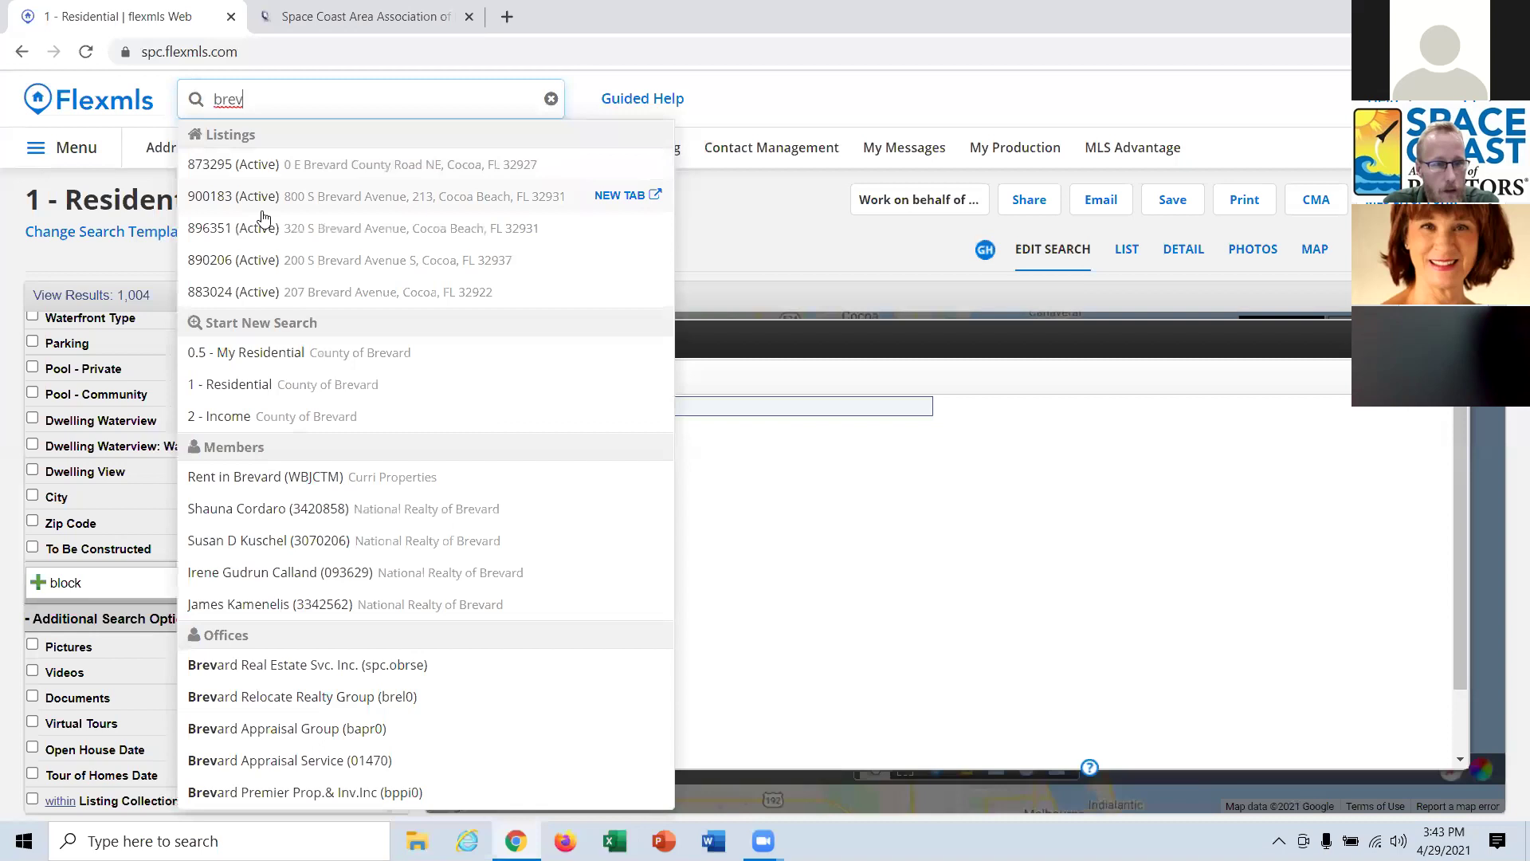
Switch to the MLS dashboard and browse MLS Links such as SavvyCard and Title Toolbox.
left_click(103, 104)
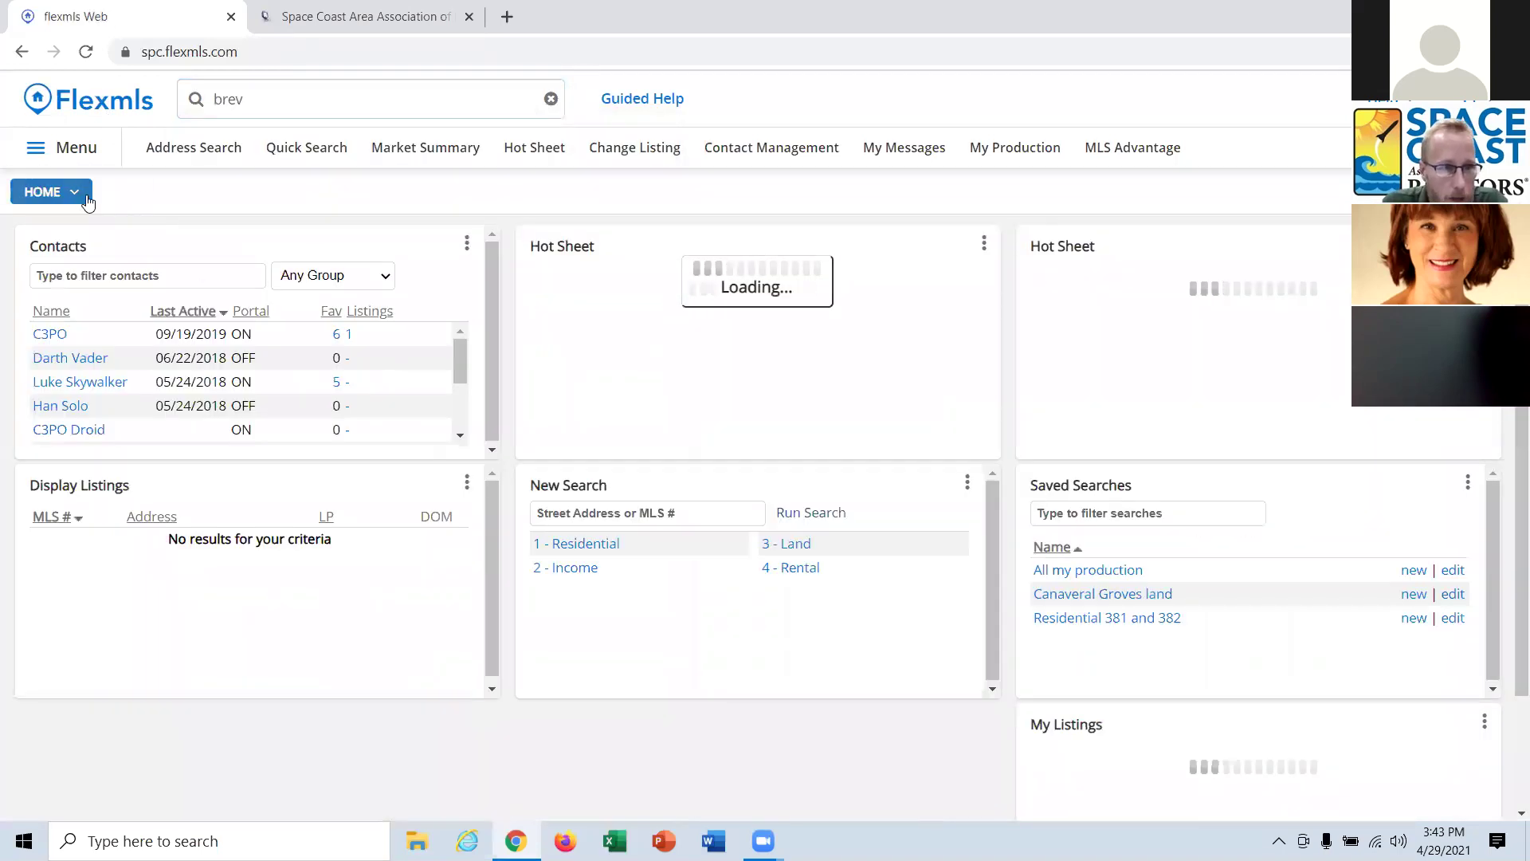
left_click(84, 198)
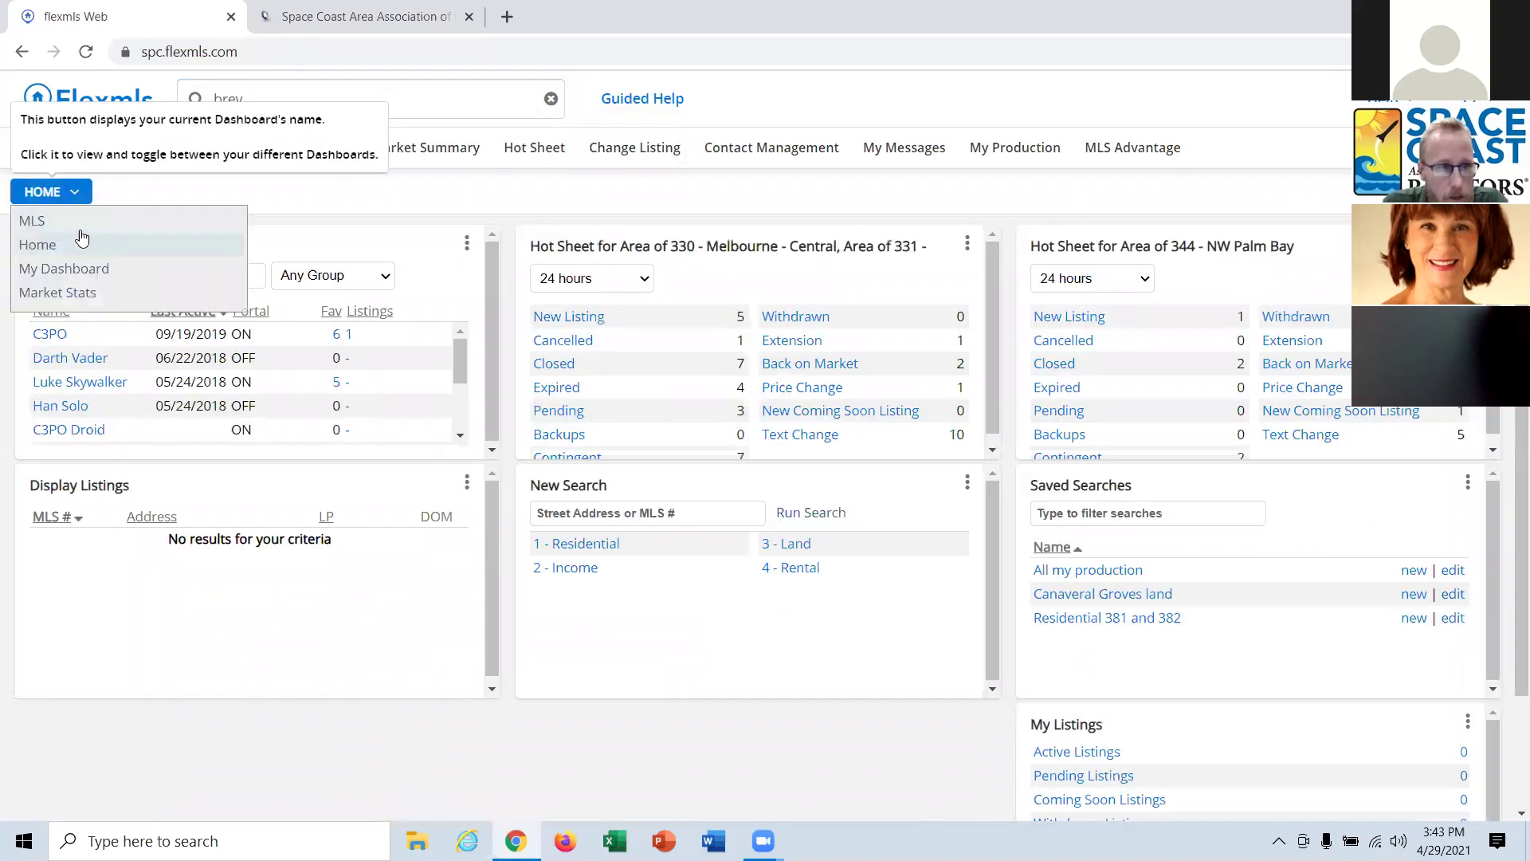
left_click(32, 221)
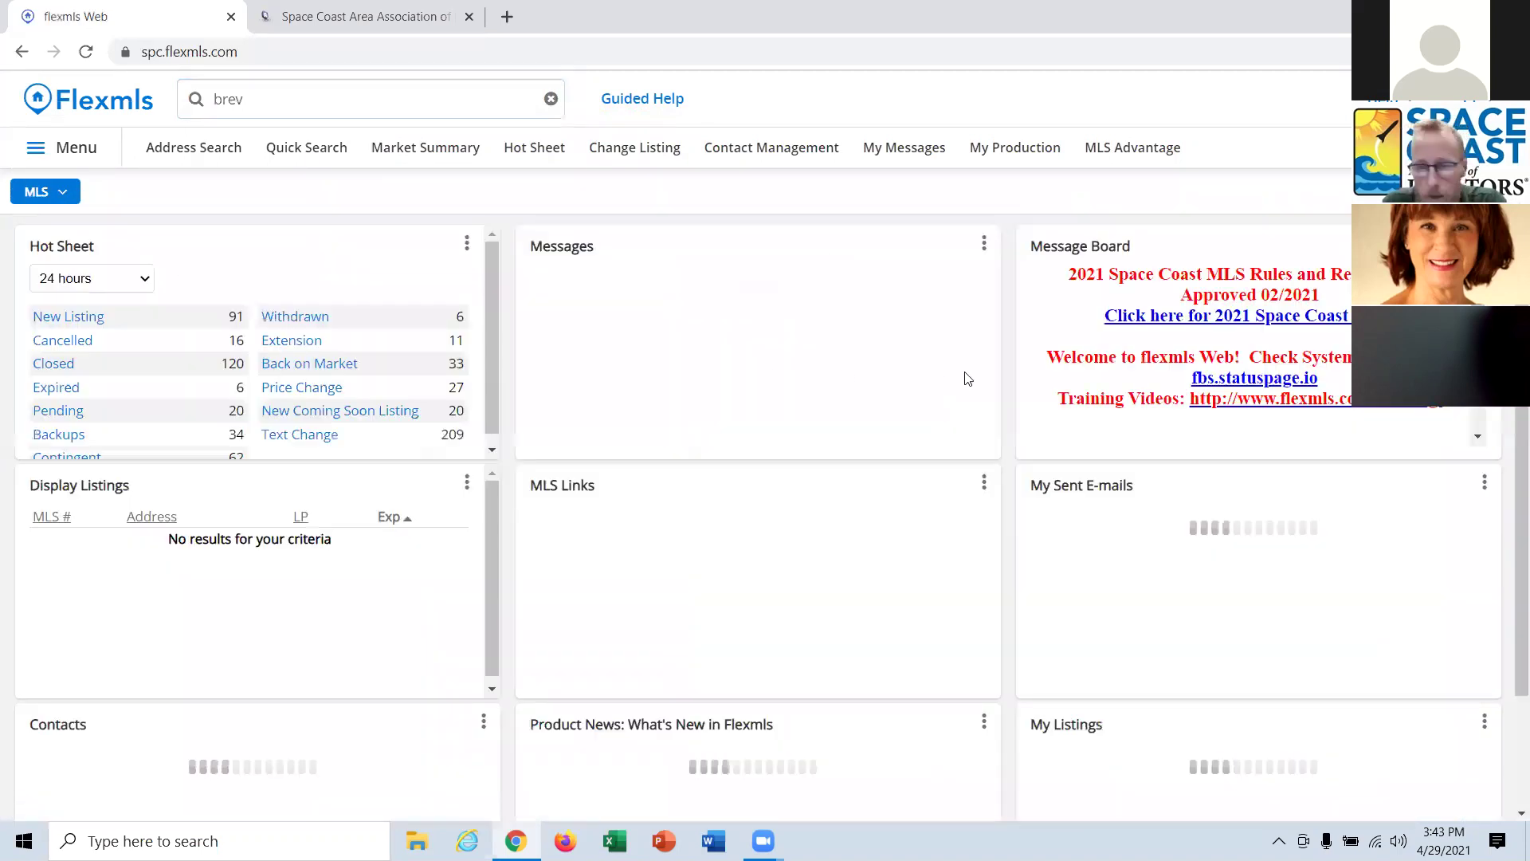
left_click_drag(728, 671, 917, 675)
scroll(621, 596, "down", 5)
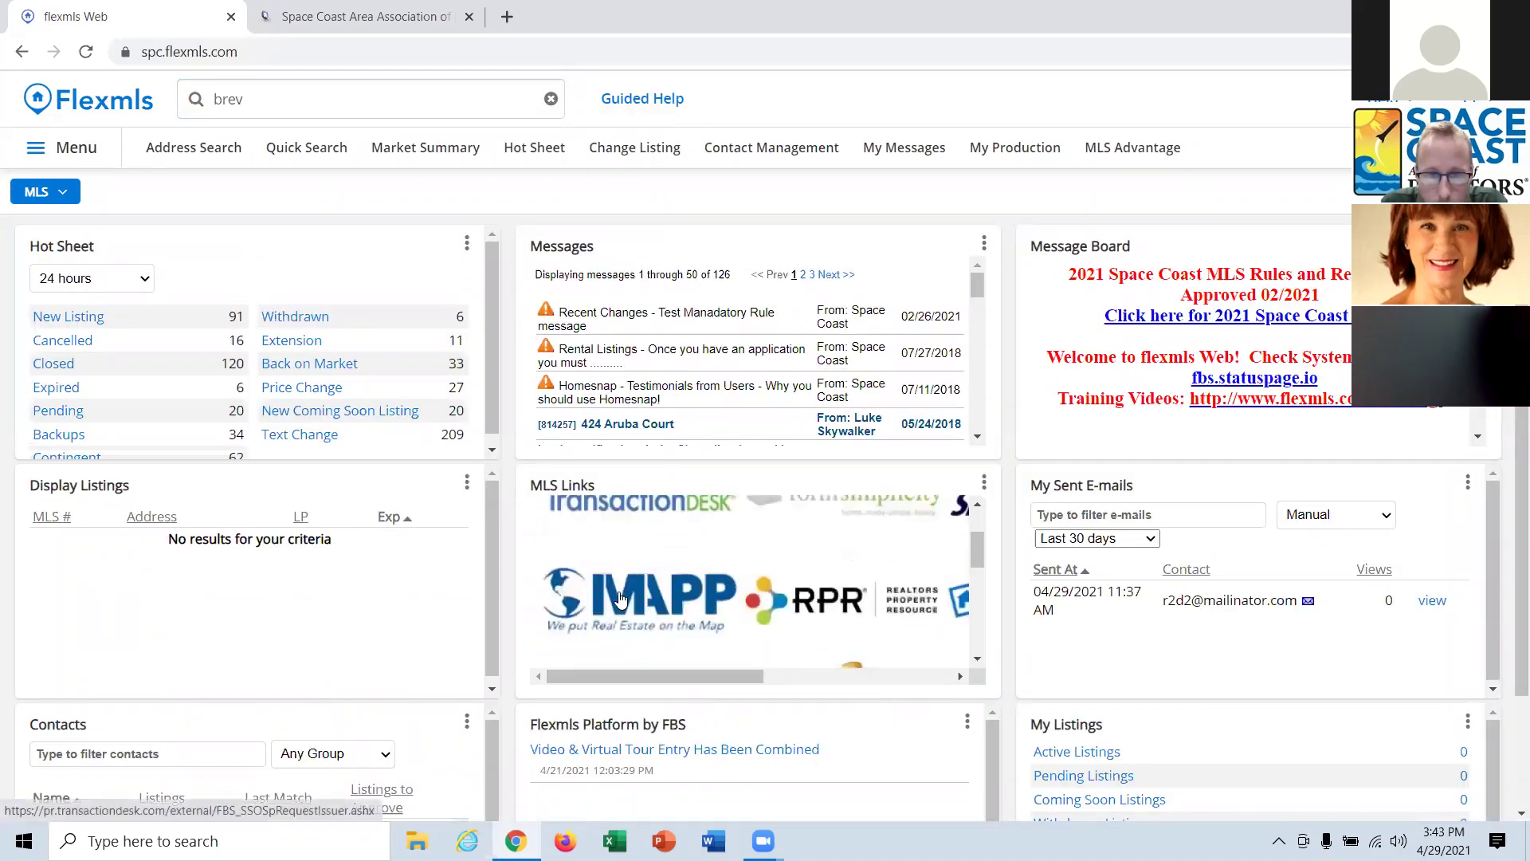
scroll(621, 596, "down", 2)
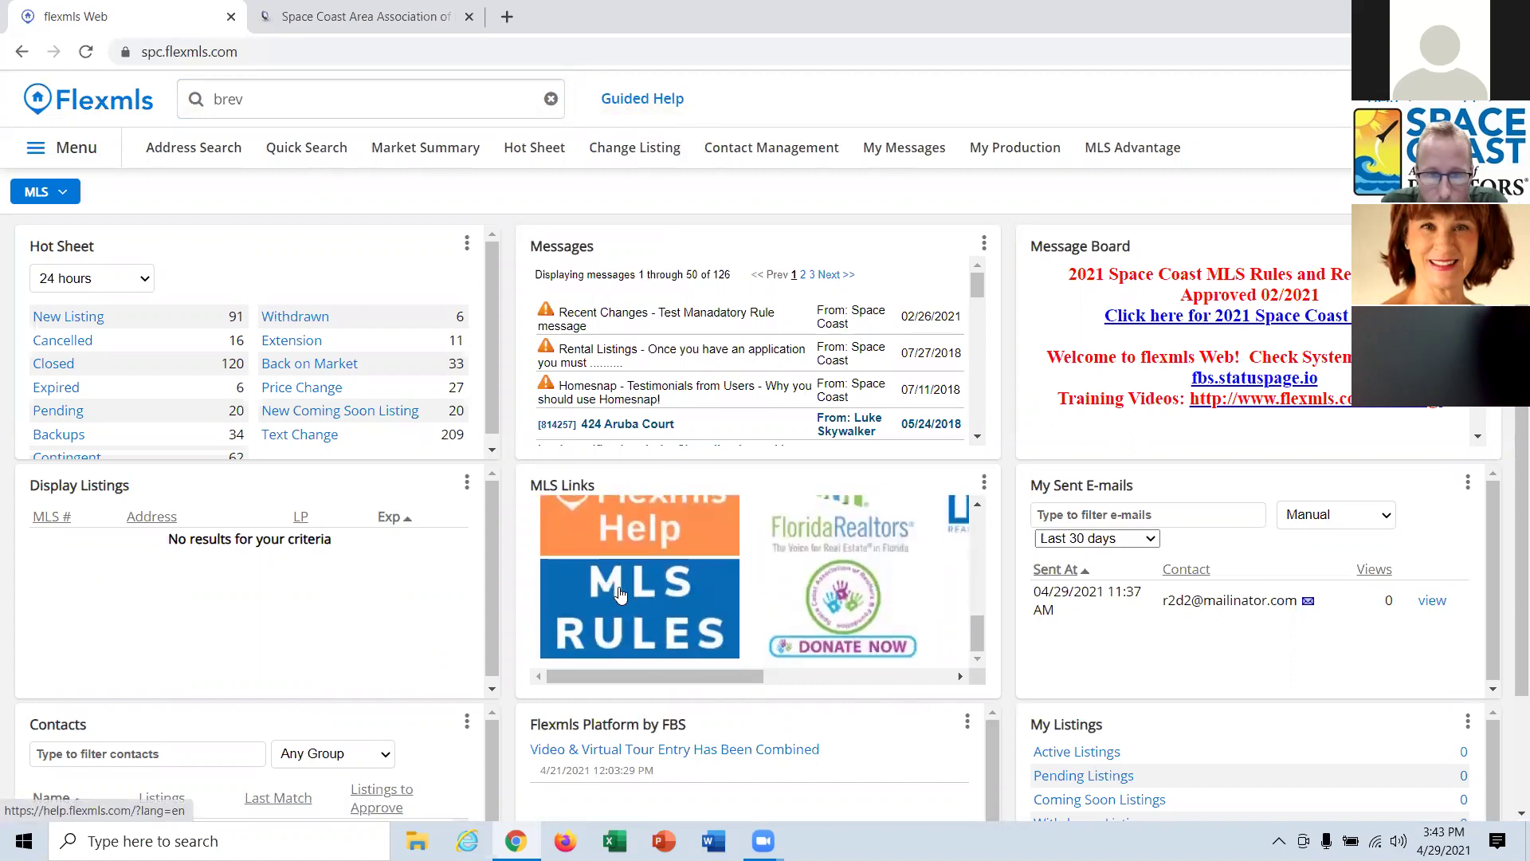
left_click_drag(661, 674, 869, 695)
scroll(907, 663, "up", 3)
scroll(896, 695, "left", 5)
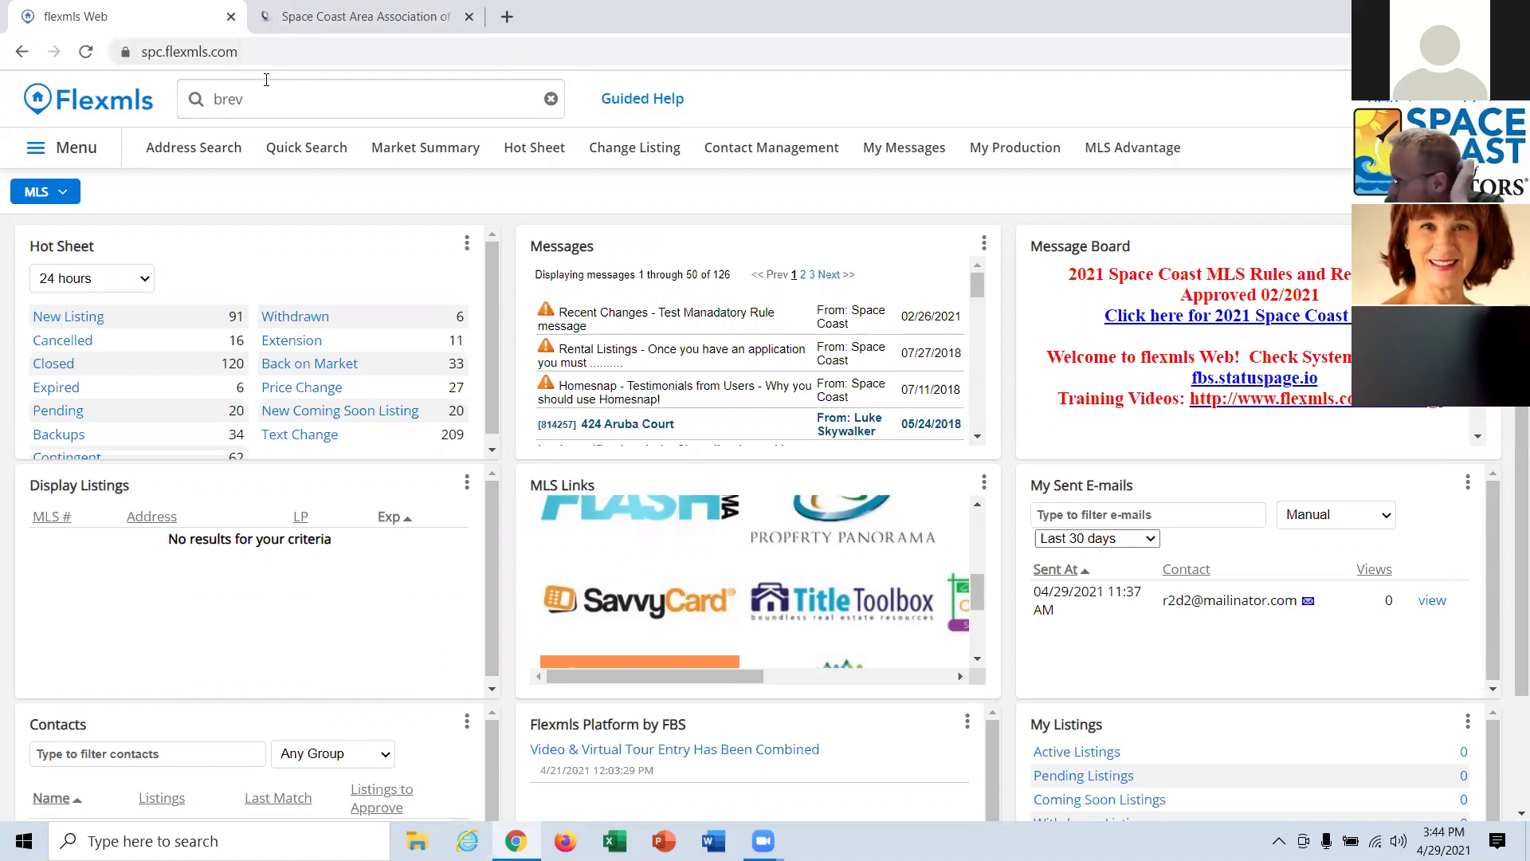
Run a 1 - Residential quick search and show the first listing's details.
left_click(320, 156)
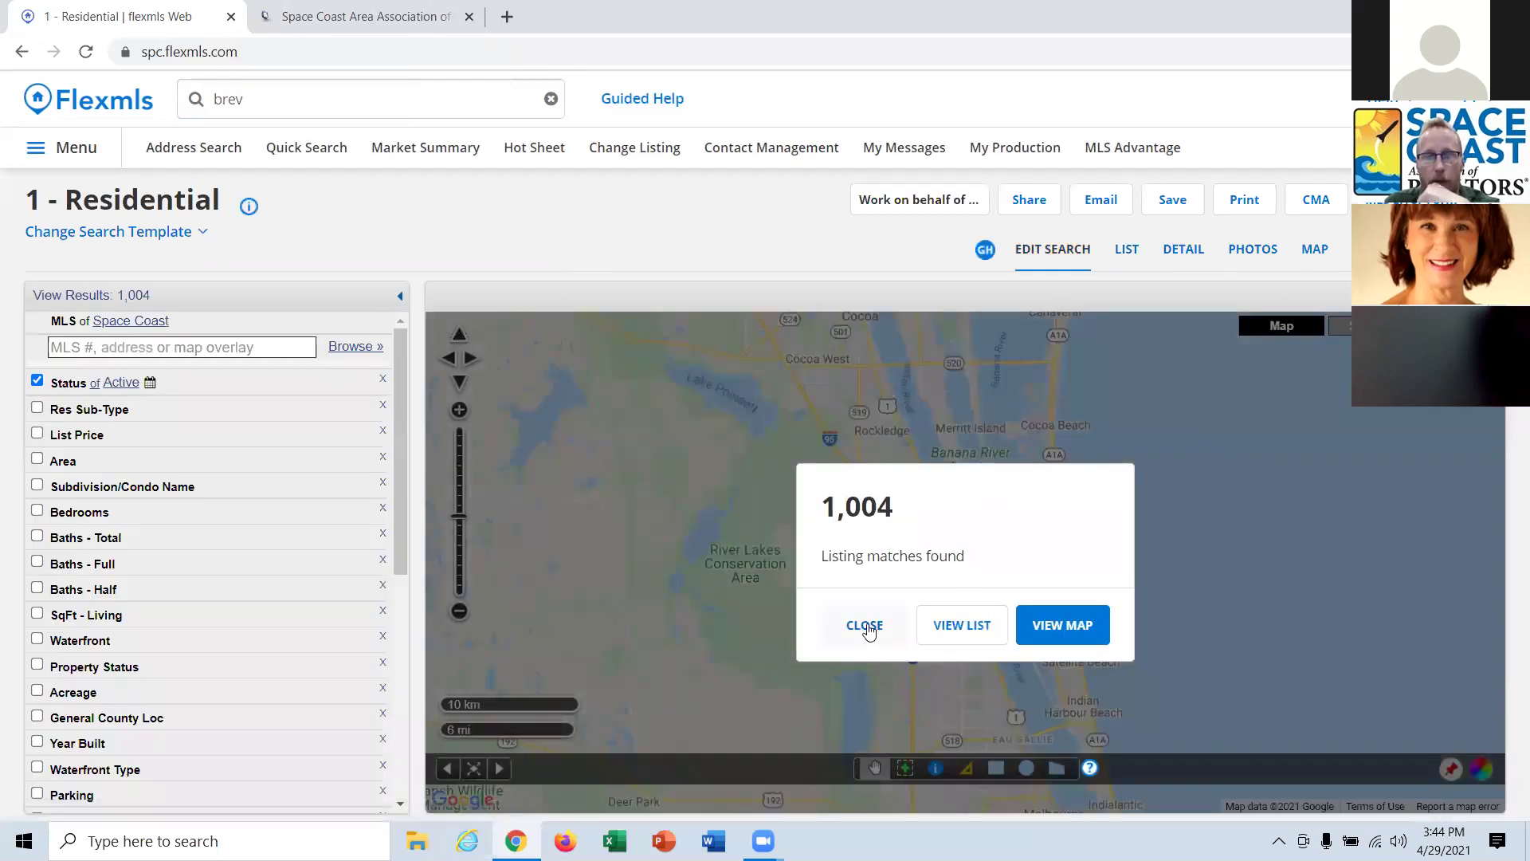
left_click(869, 630)
left_click(1181, 252)
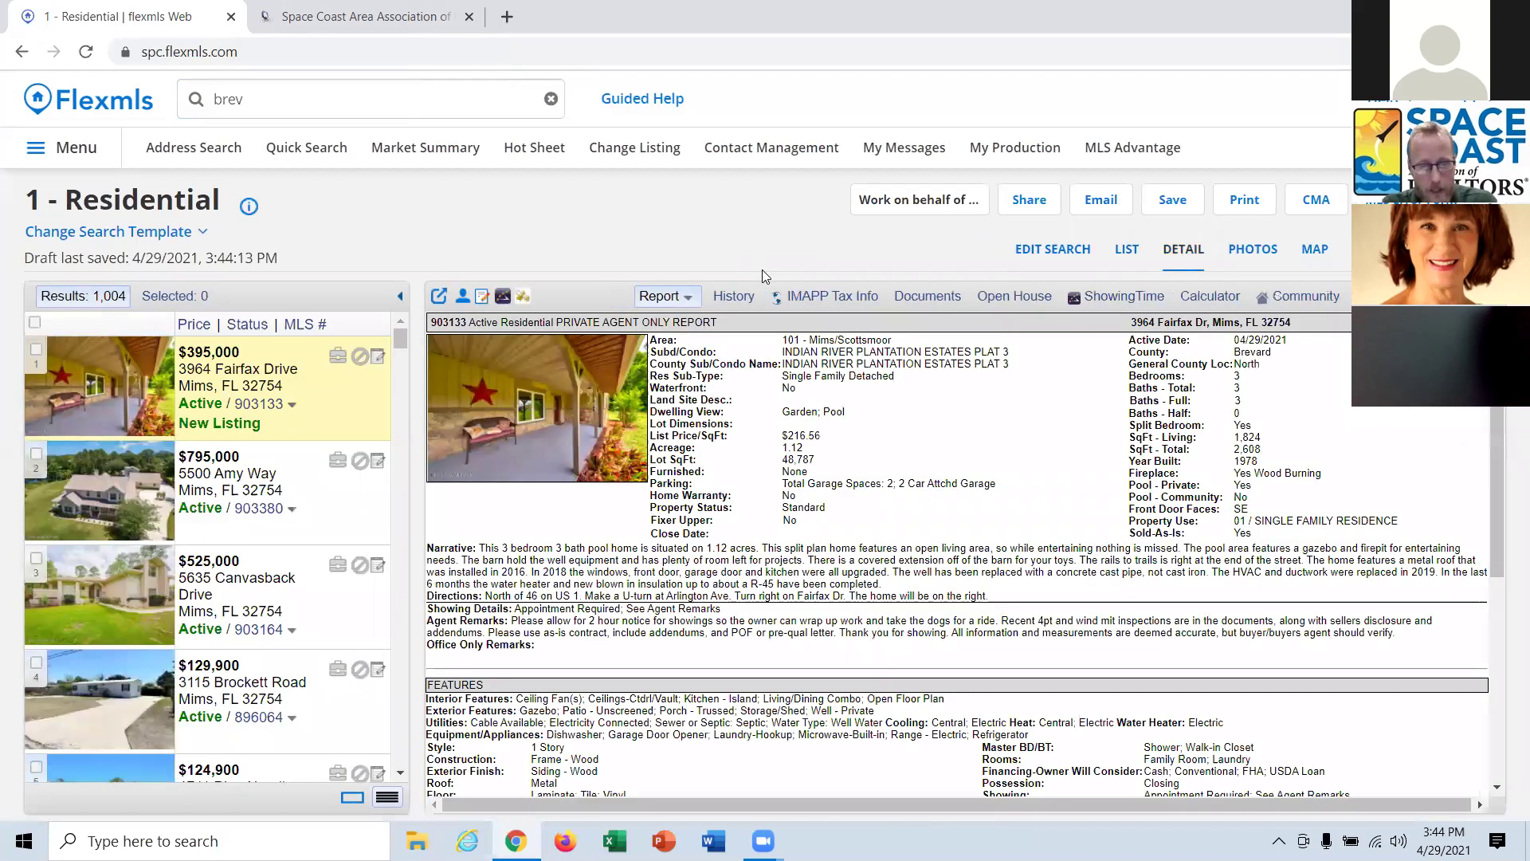
Find 'legal' on the page, copy 'LOT 22 BLK 9', and return to editing the search.
key("ctrl+f")
type("legal")
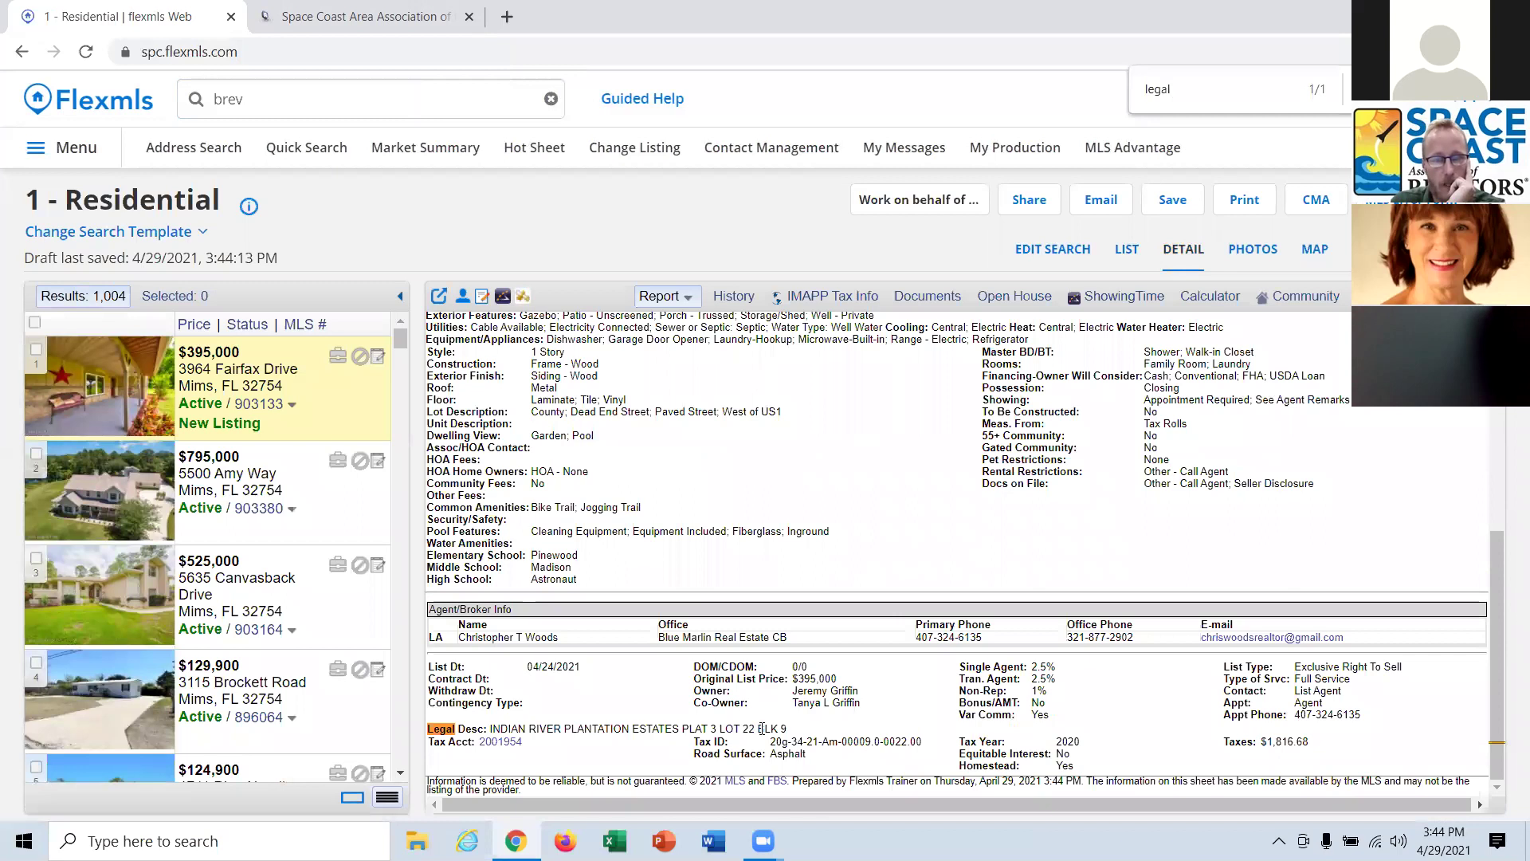
left_click_drag(785, 729, 720, 729)
key("ctrl+c")
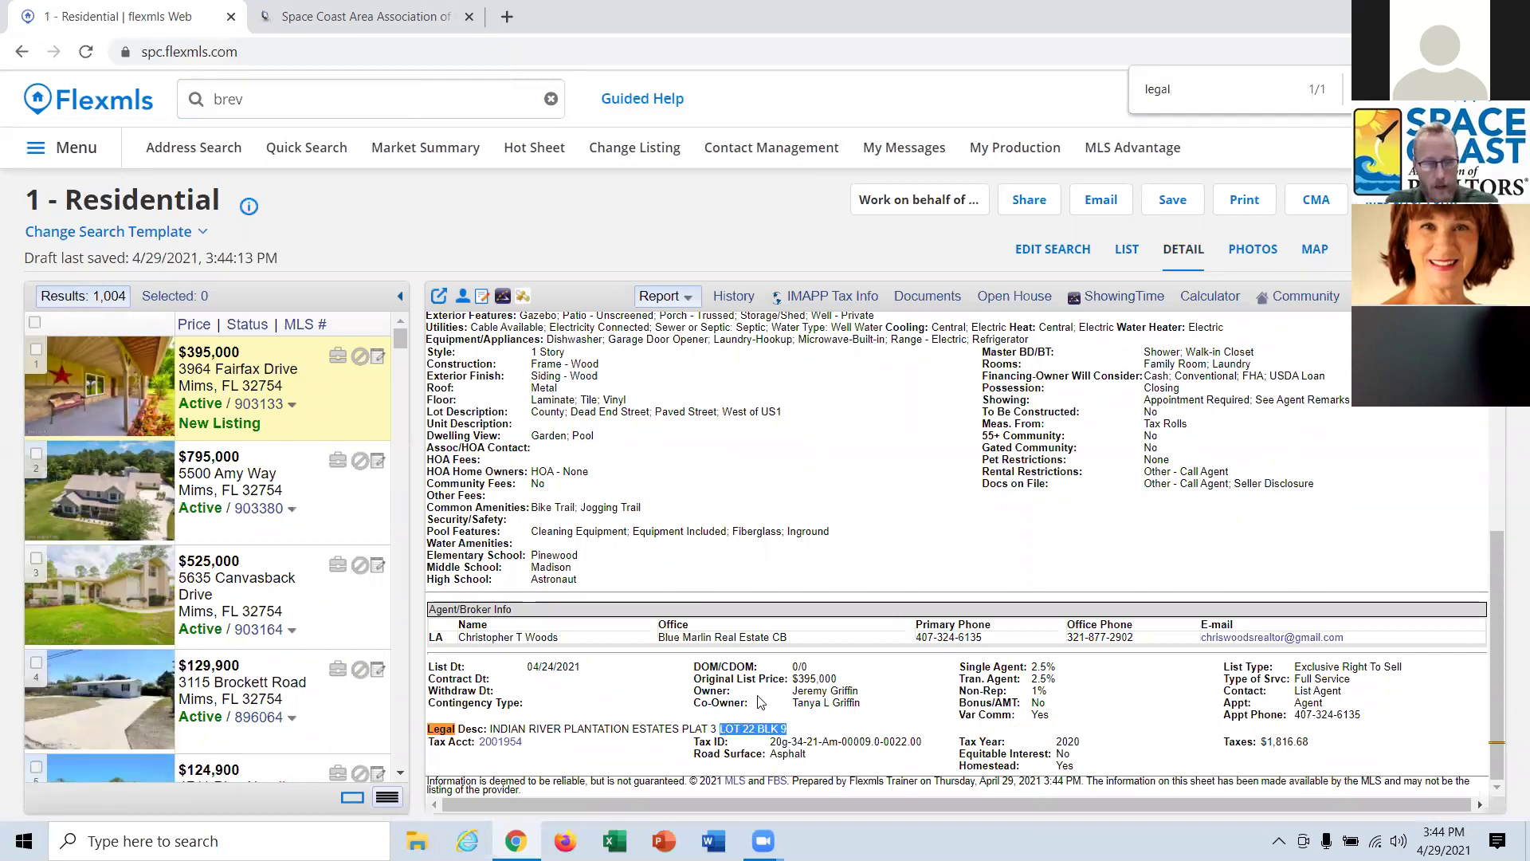
left_click(1044, 252)
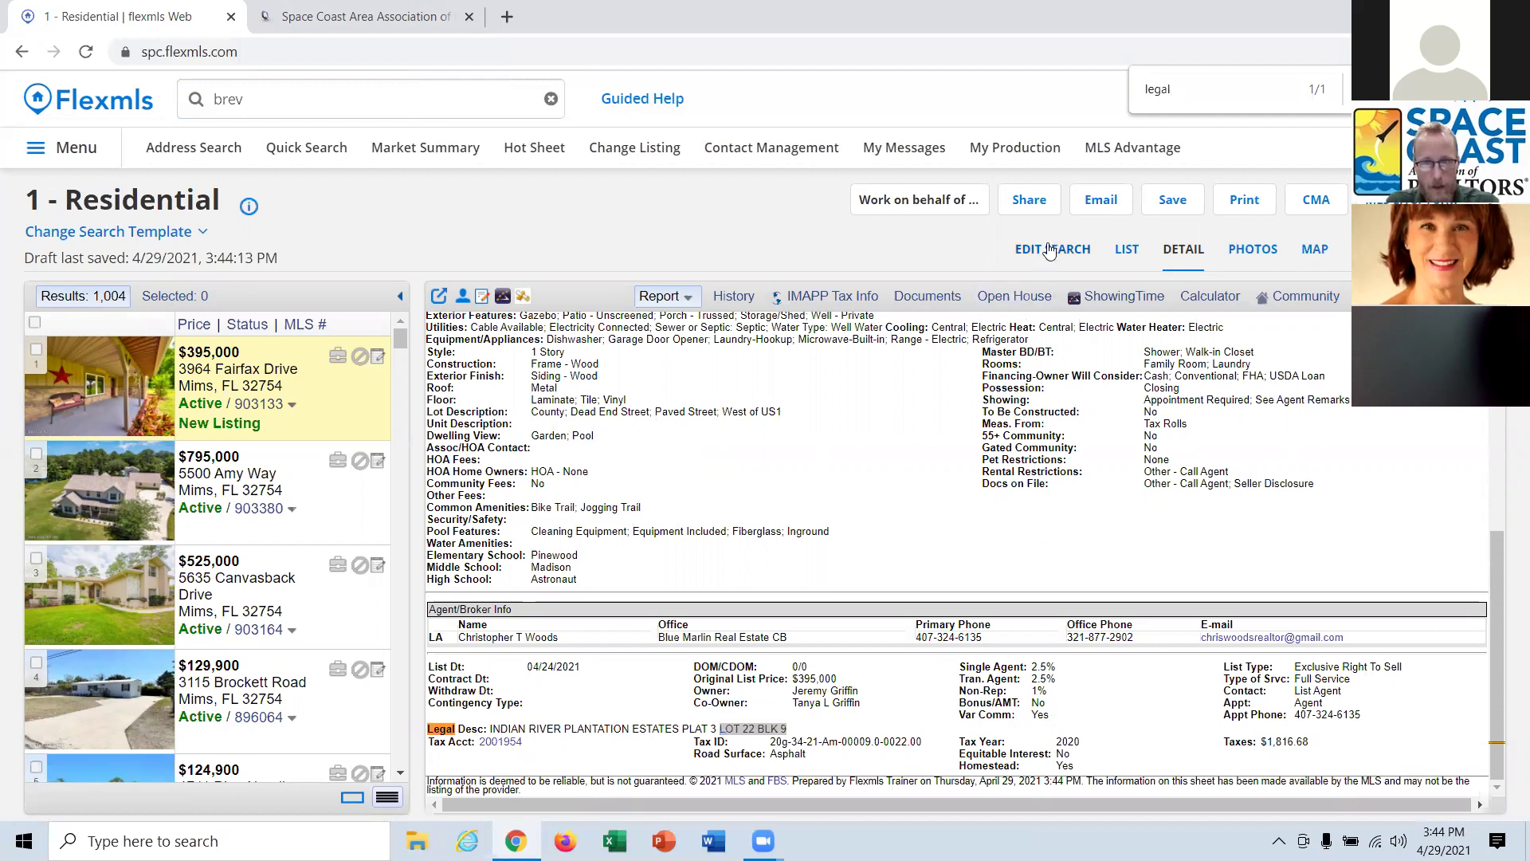
scroll(188, 572, "down", 5)
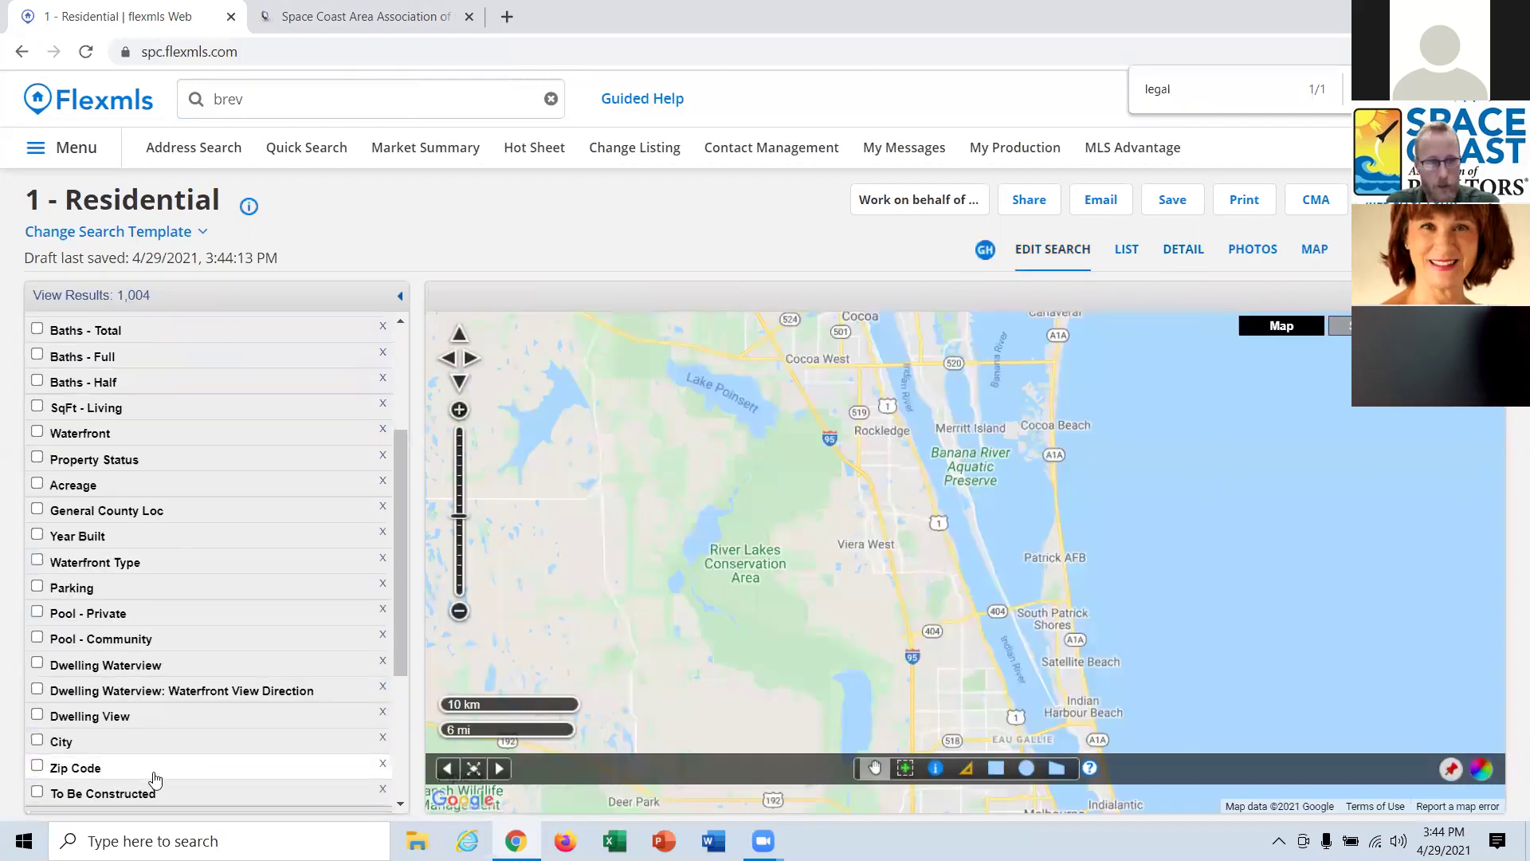
Add the Legal Desc field and paste 'LOT 22 BLK 9' into it.
left_click(144, 736)
type("legal")
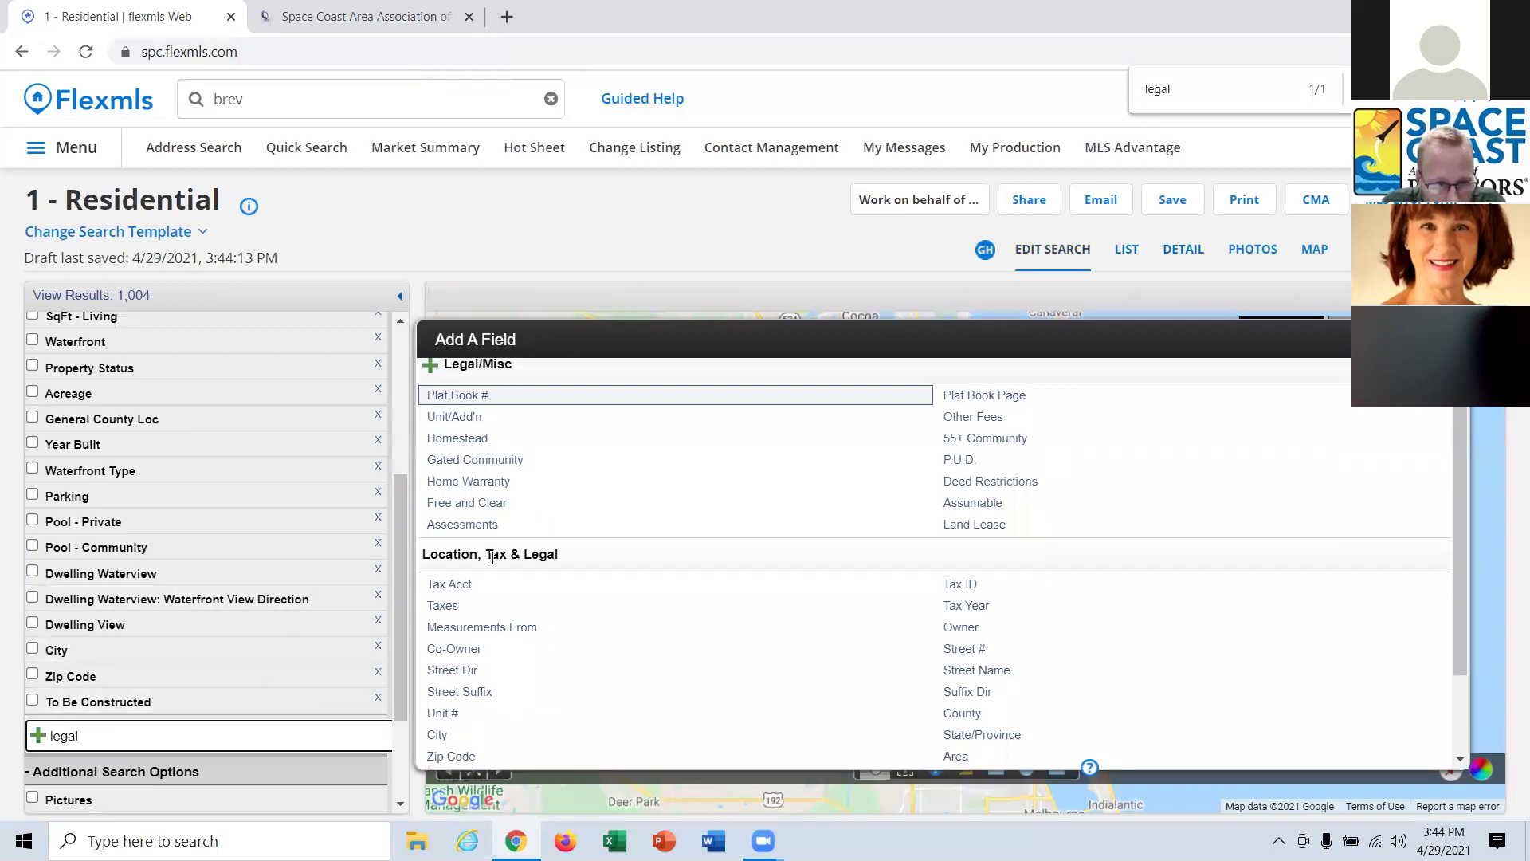
scroll(519, 567, "down", 2)
left_click(461, 754)
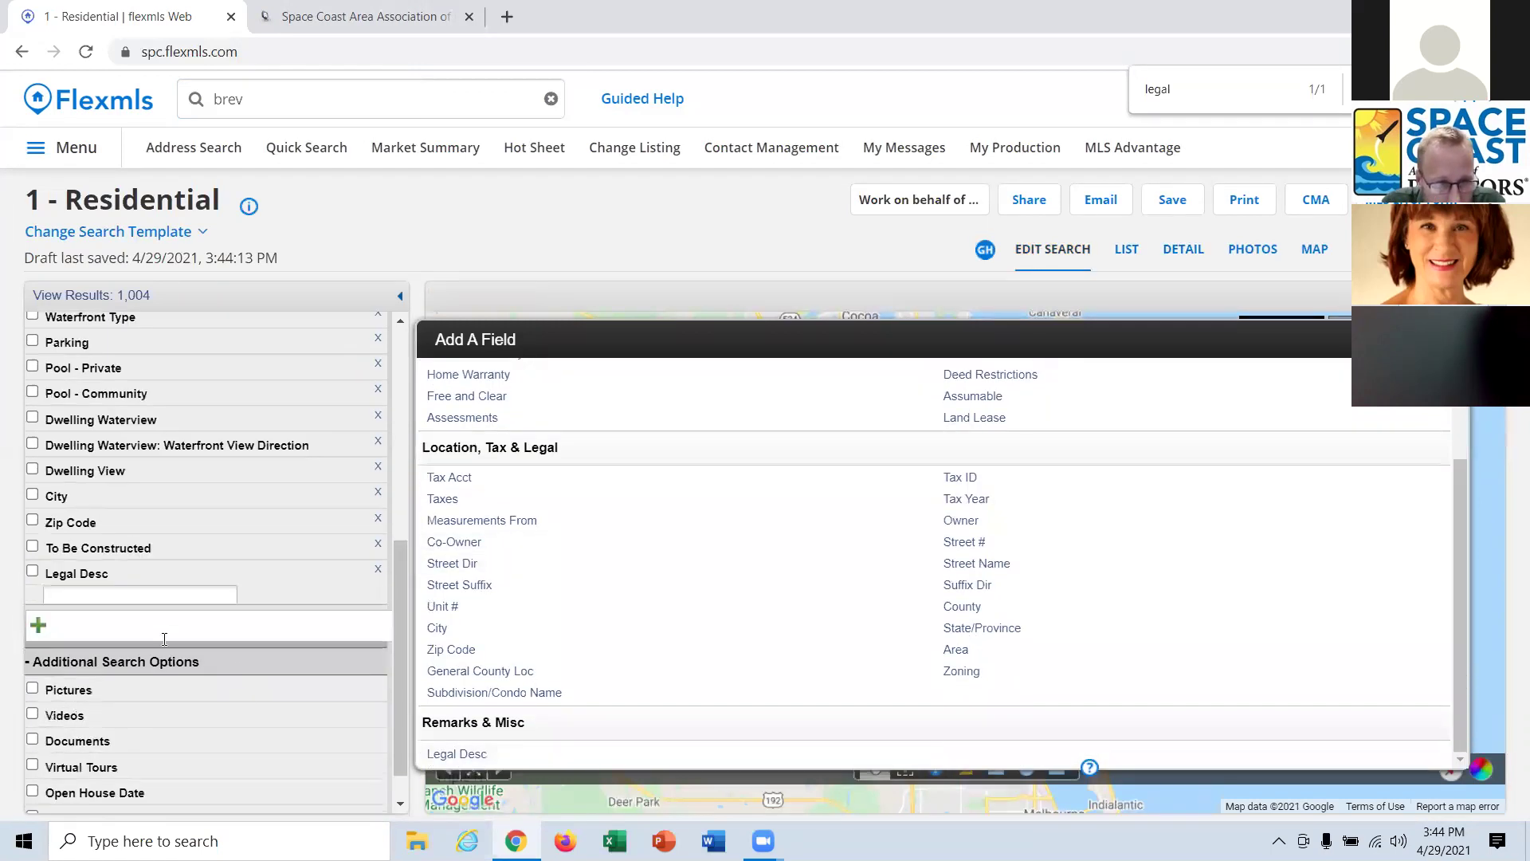
key("ctrl+v")
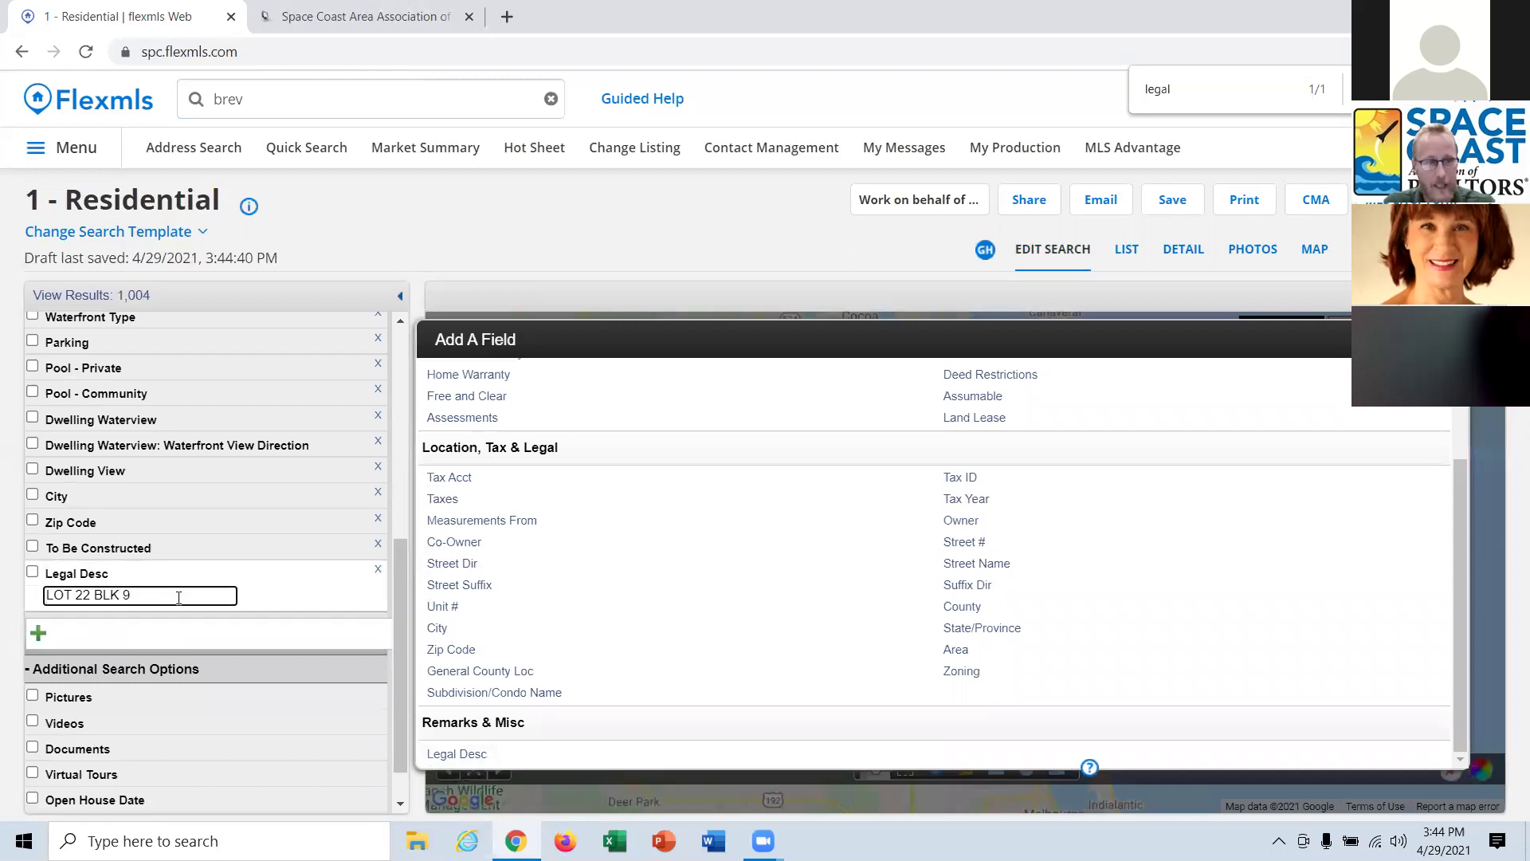
Try the Legal Desc criterion with include and exclude, leaving it off after 0 matches.
left_click(38, 574)
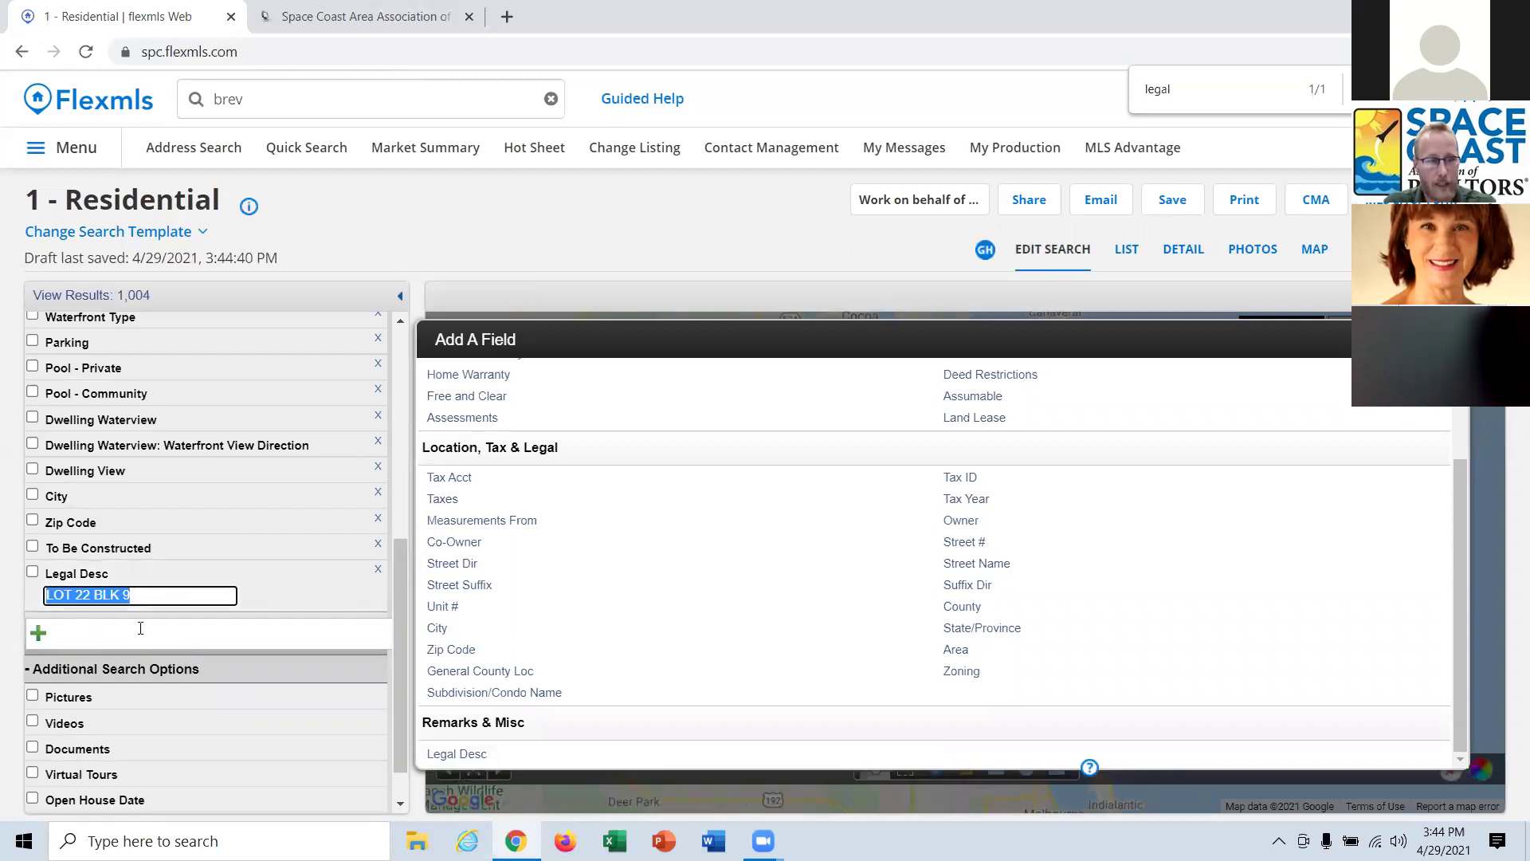
left_click(37, 575)
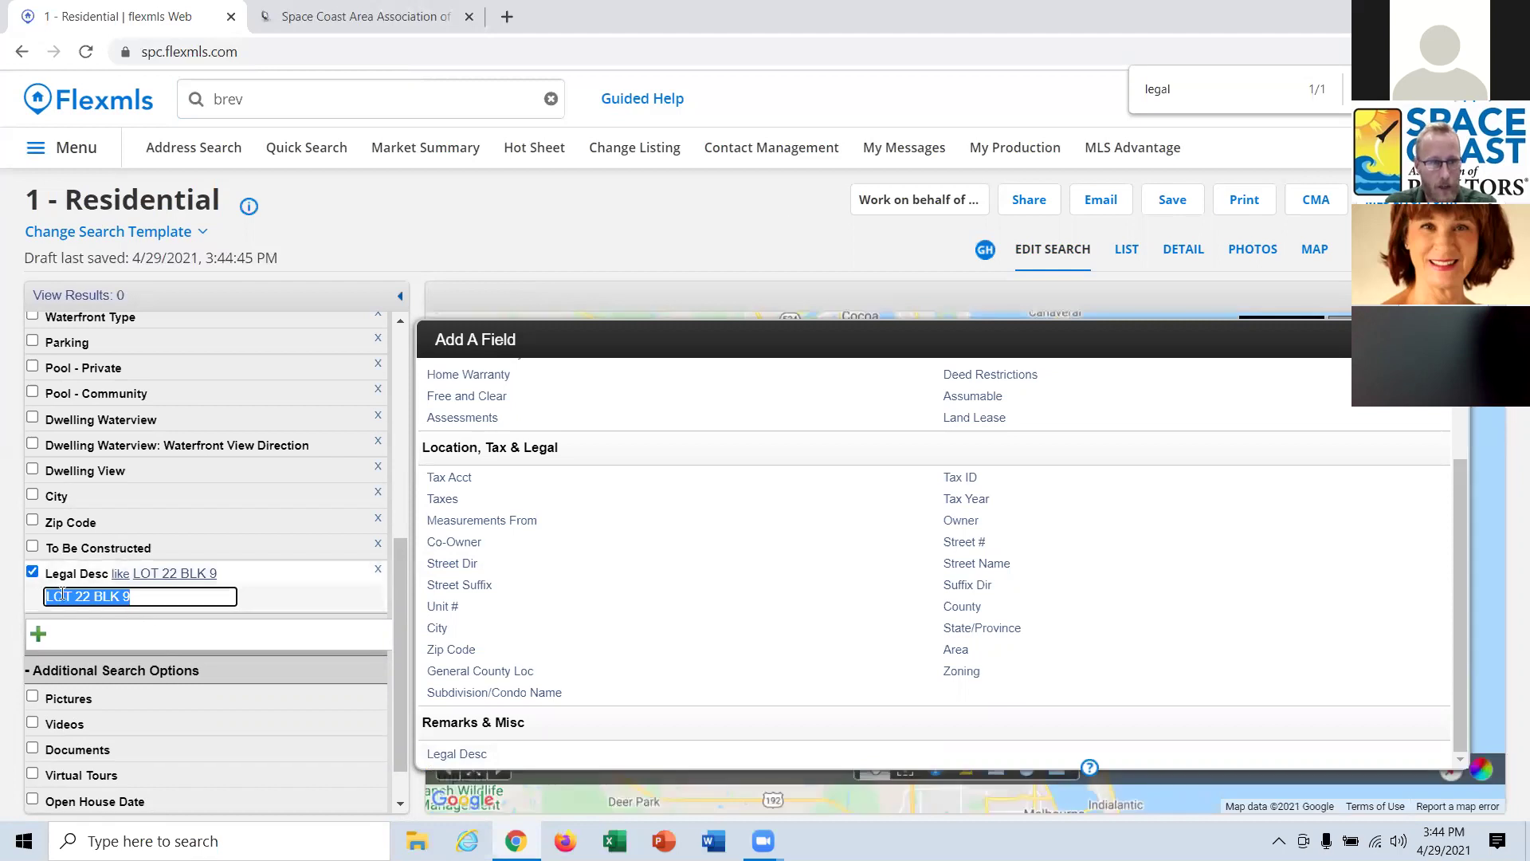
left_click(121, 574)
left_click(123, 574)
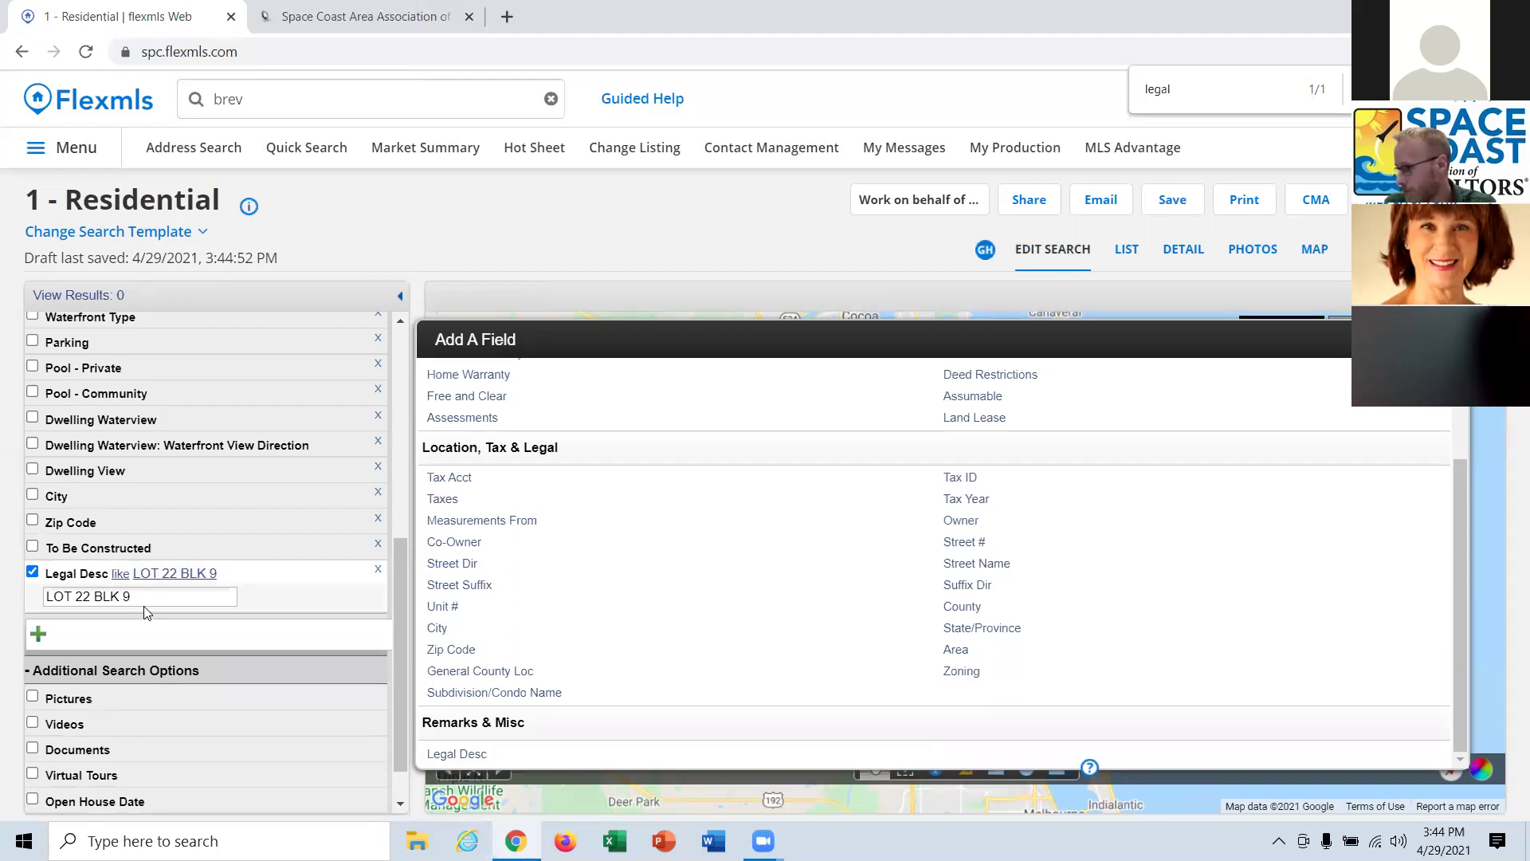
left_click(32, 573)
key("ctrl+c")
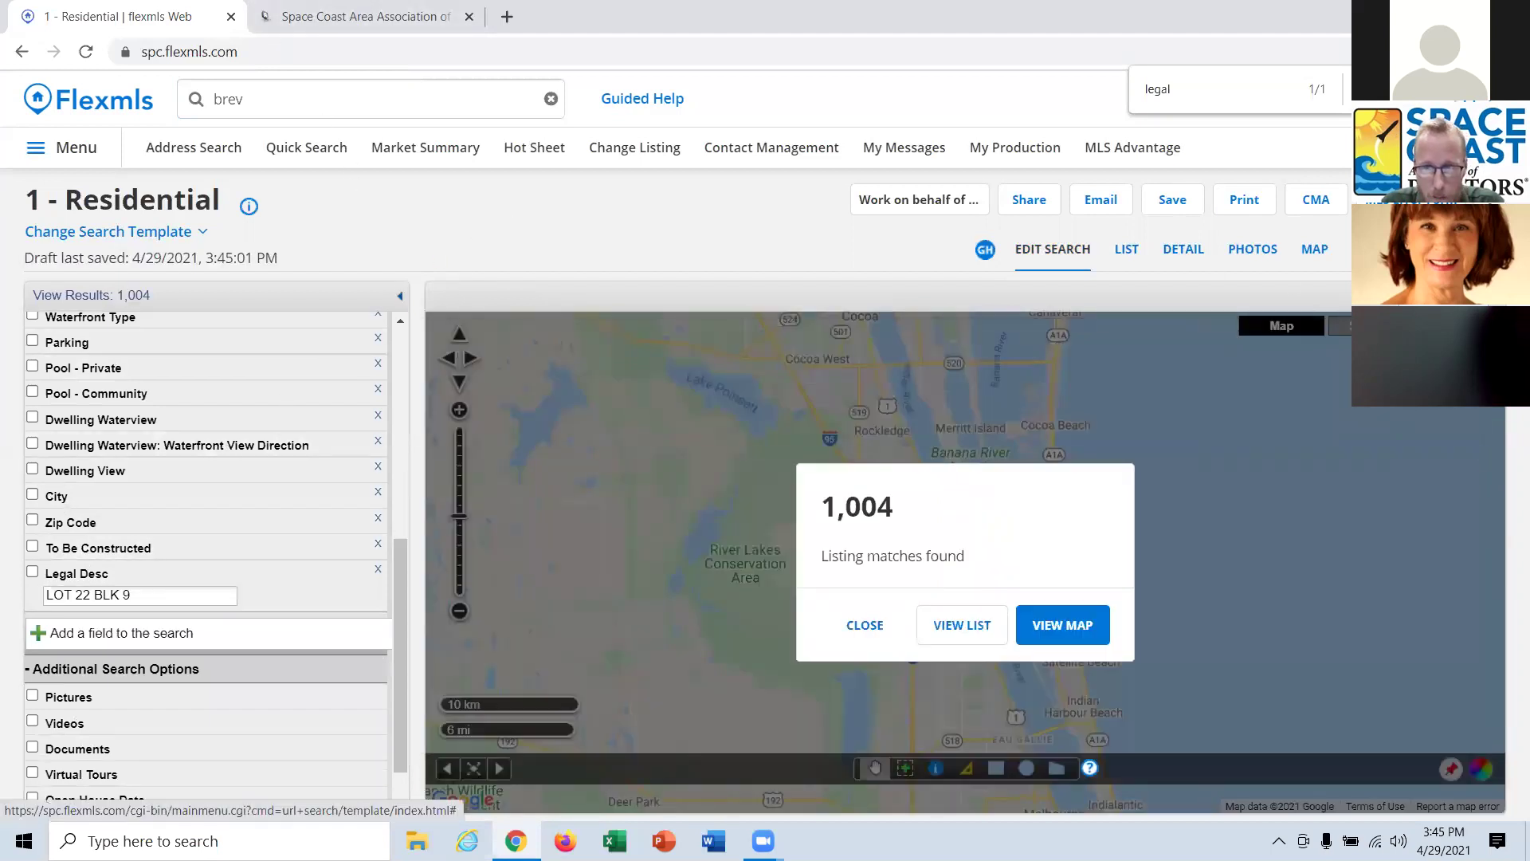
left_click(855, 635)
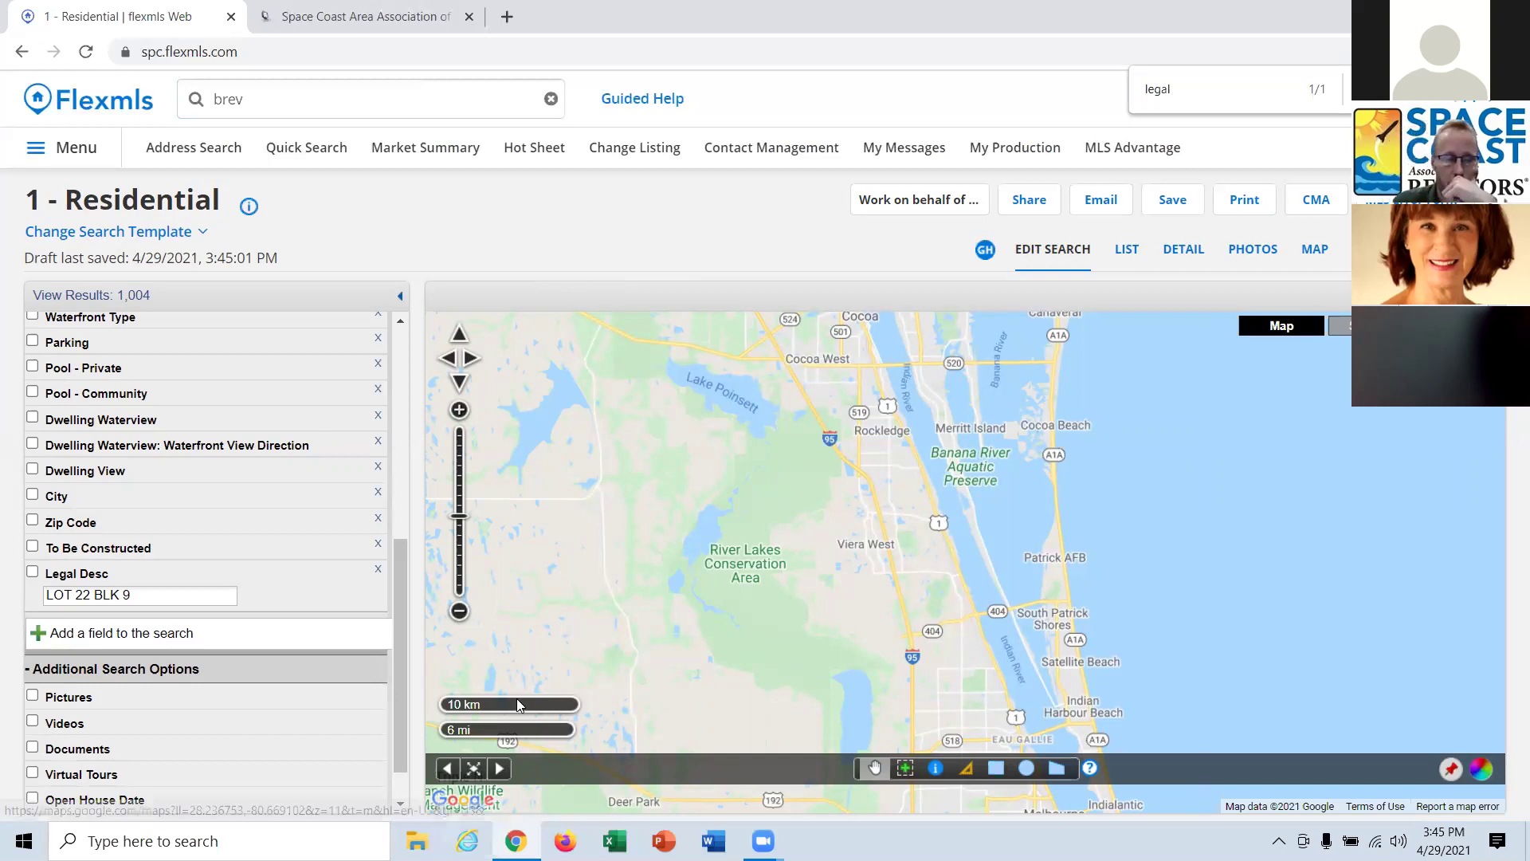
Copy the full legal description from the first listing's detail view.
left_click(1204, 250)
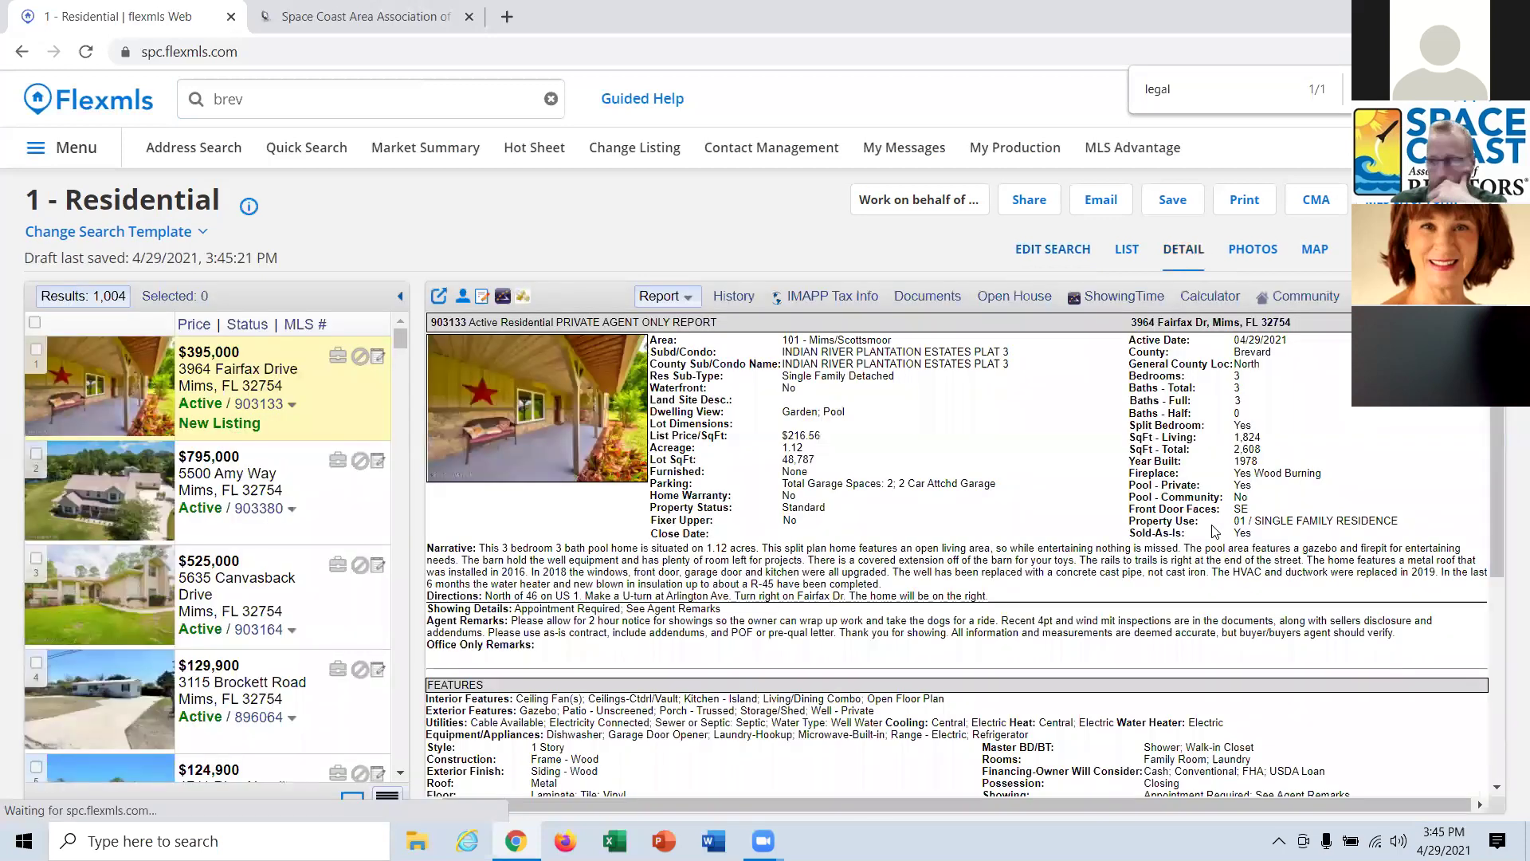
scroll(1210, 524, "down", 10)
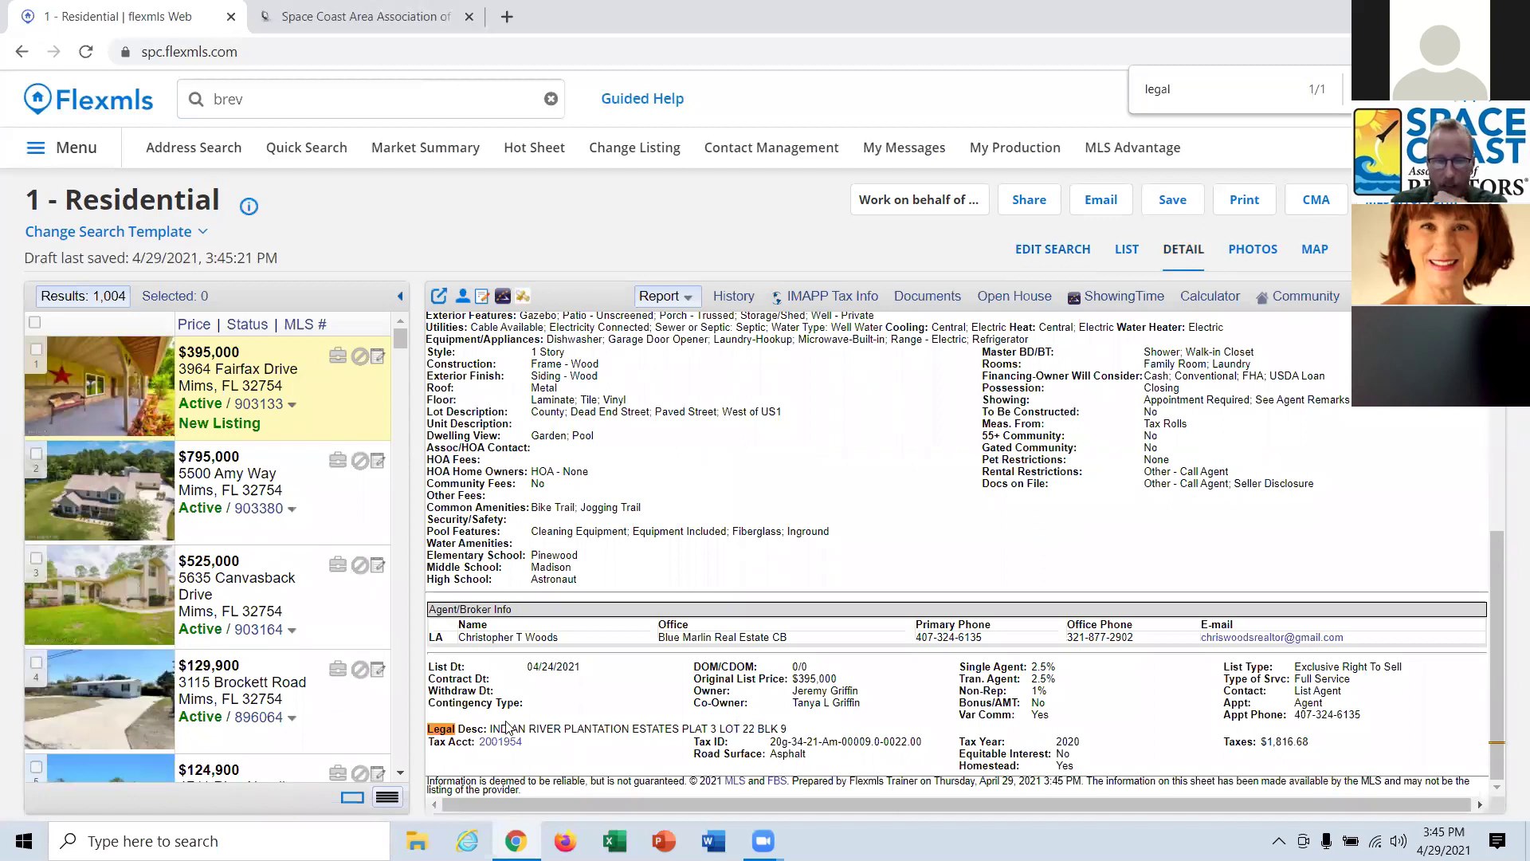
left_click_drag(788, 729, 490, 731)
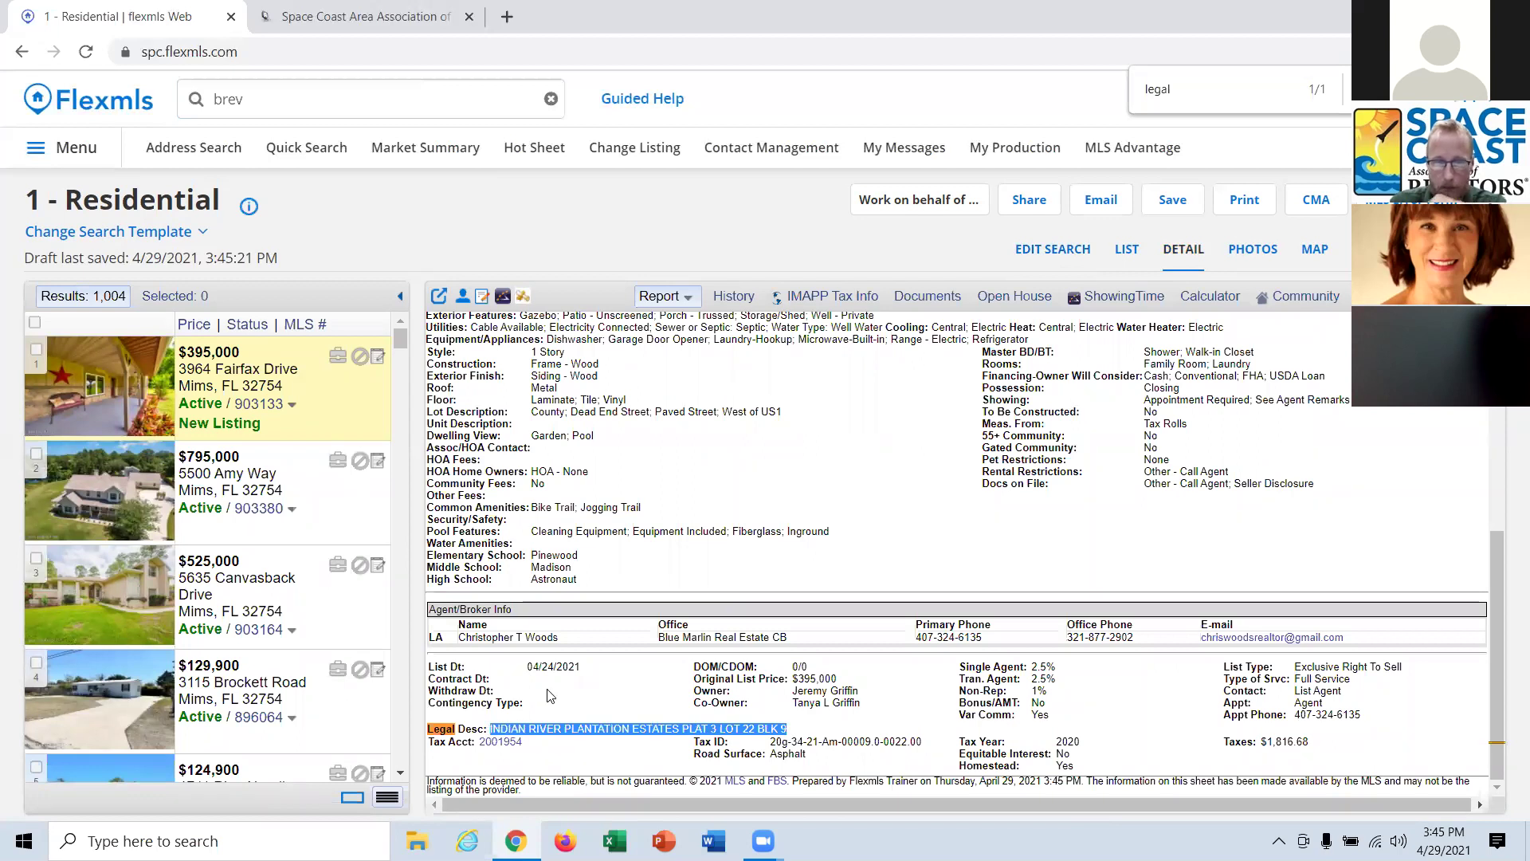
Replace the Legal Desc criterion with 'INDIAN RIVER PLANTATION ESTATES PLAT 3 LOT 22 BLK 9' and apply it.
left_click(1052, 249)
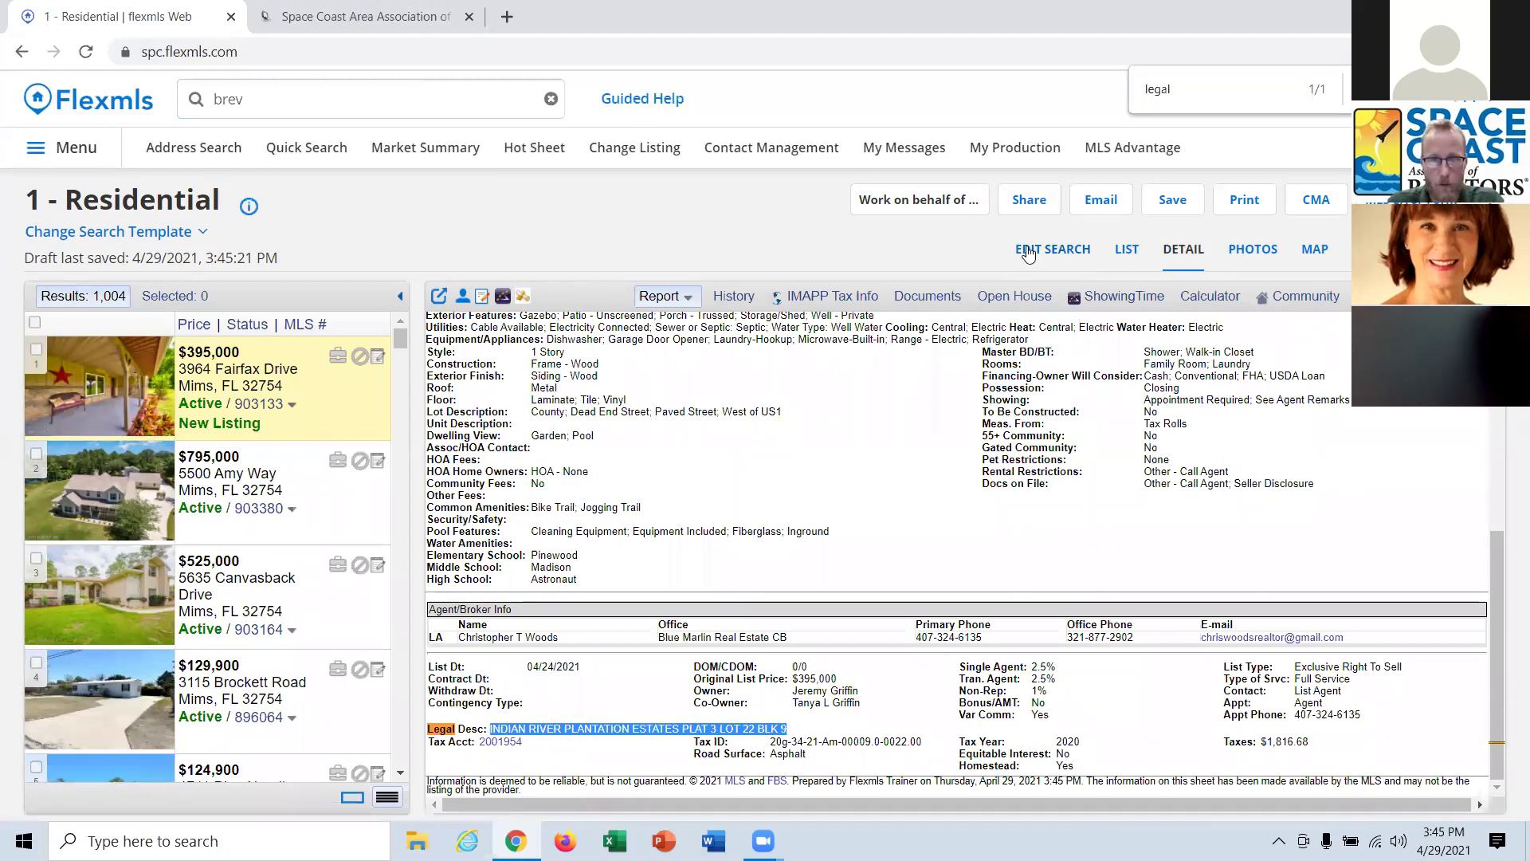
scroll(124, 723, "down", 3)
scroll(124, 723, "down", 3)
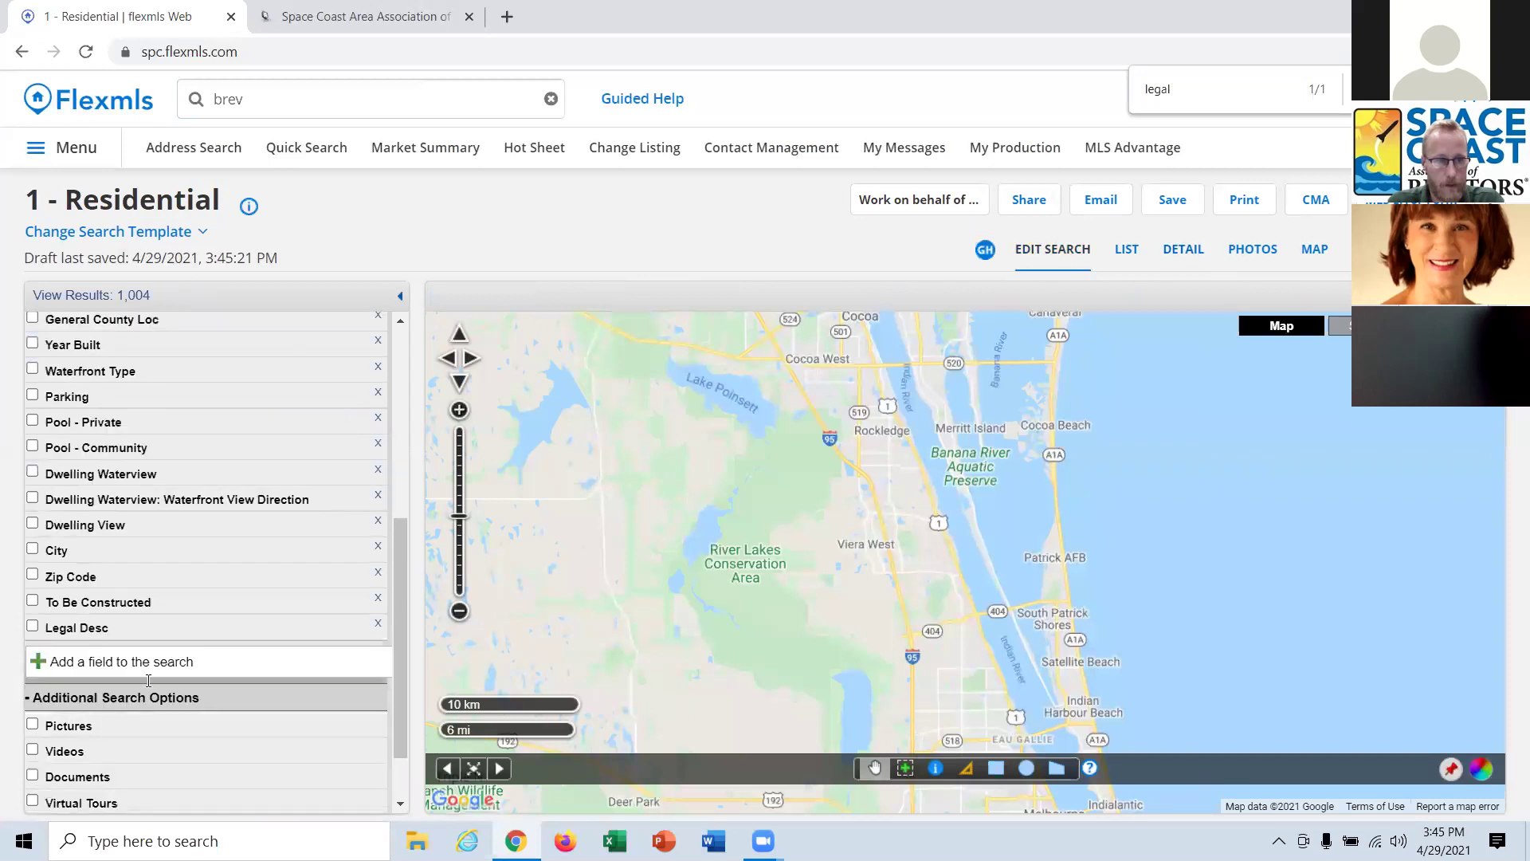
left_click(148, 660)
left_click(77, 628)
key("ctrl+v")
triple_click(152, 650)
key("ctrl+v")
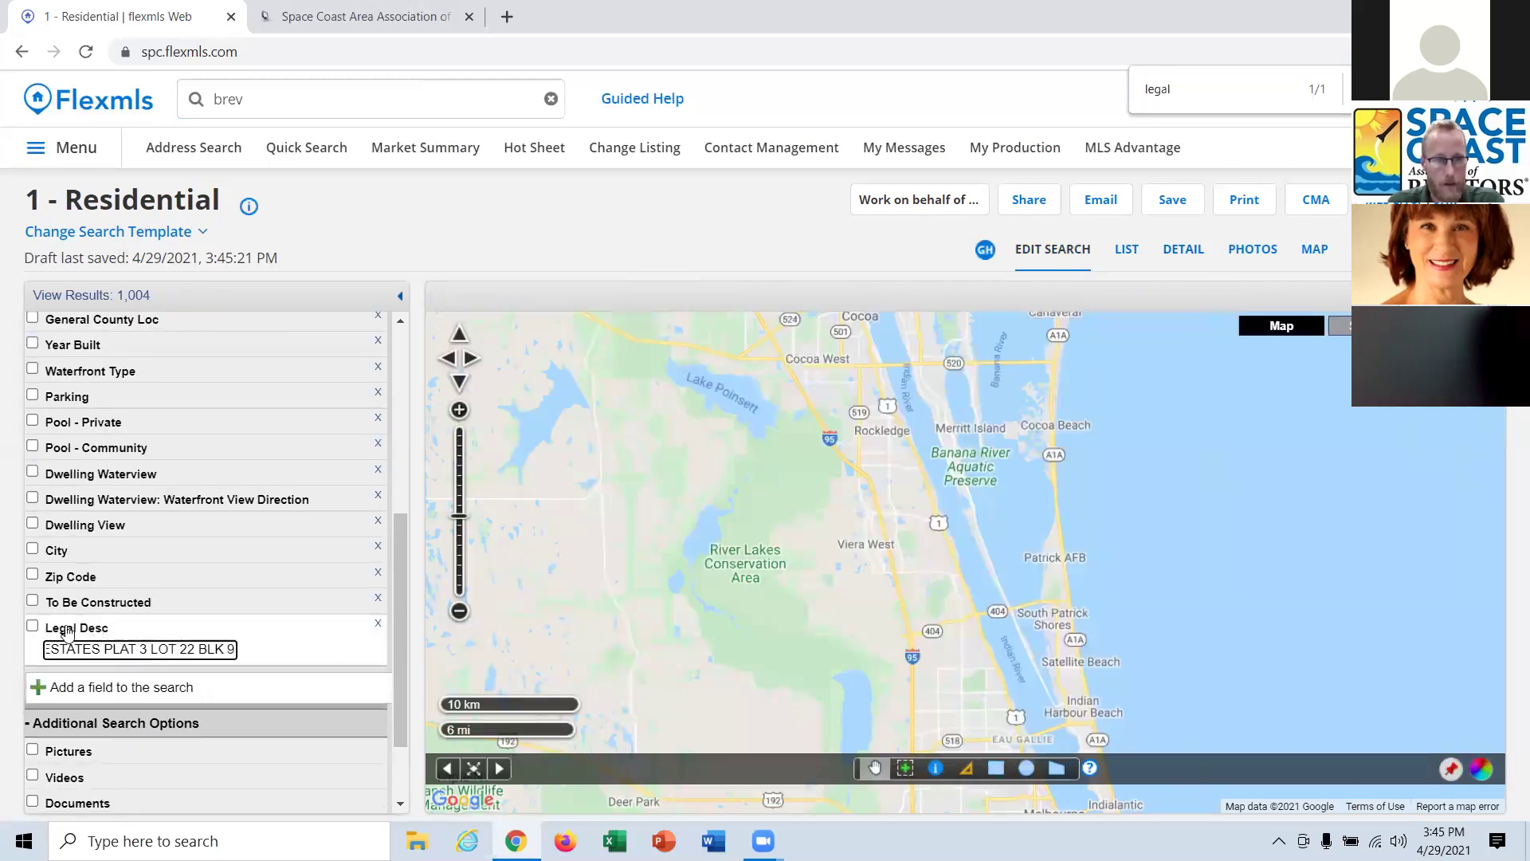
key("ctrl+a")
left_click(33, 627)
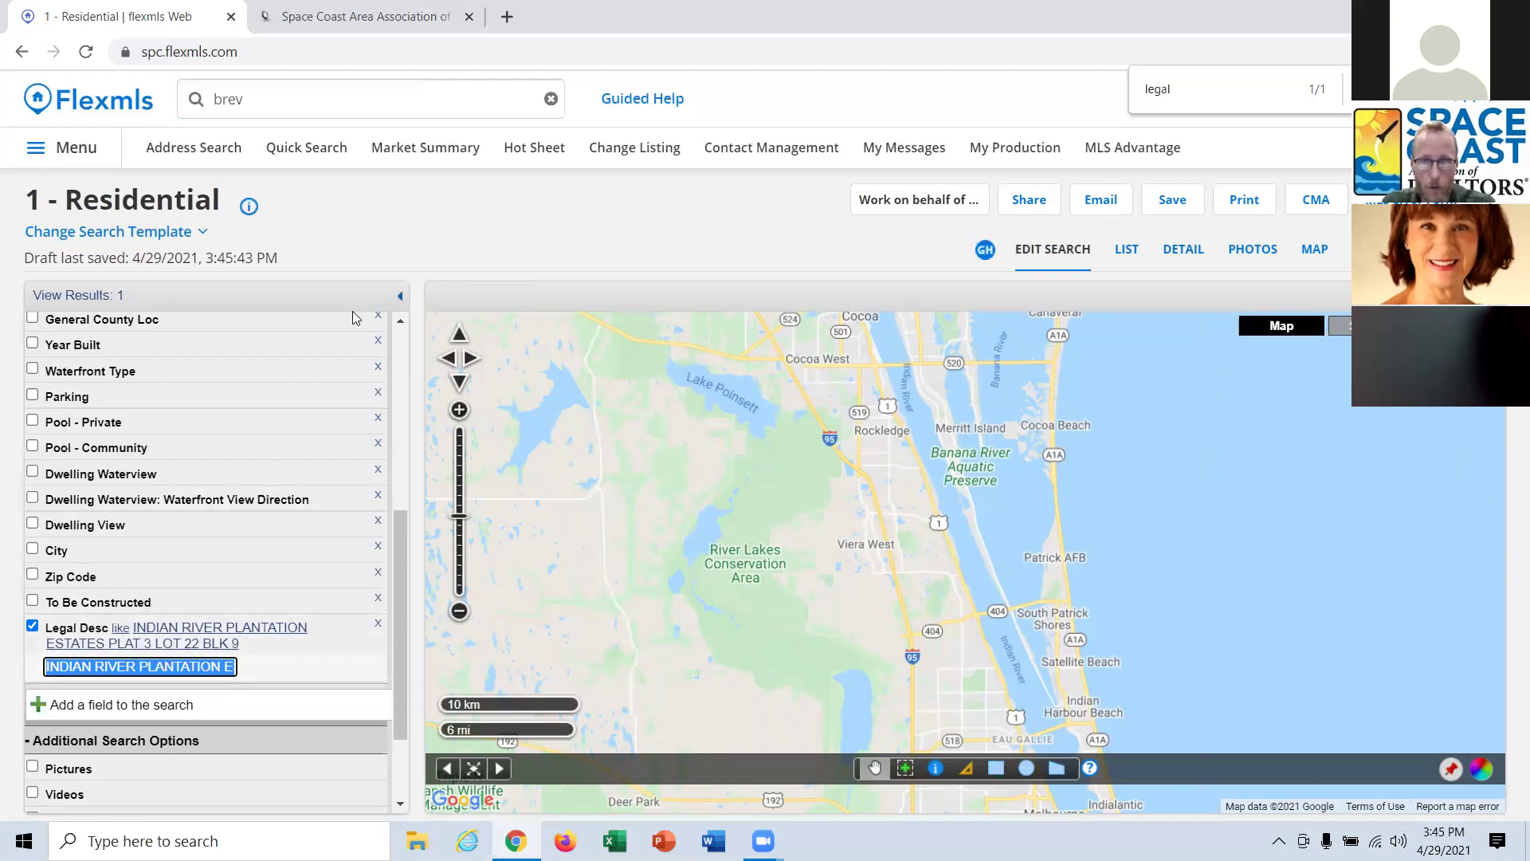
left_click(585, 254)
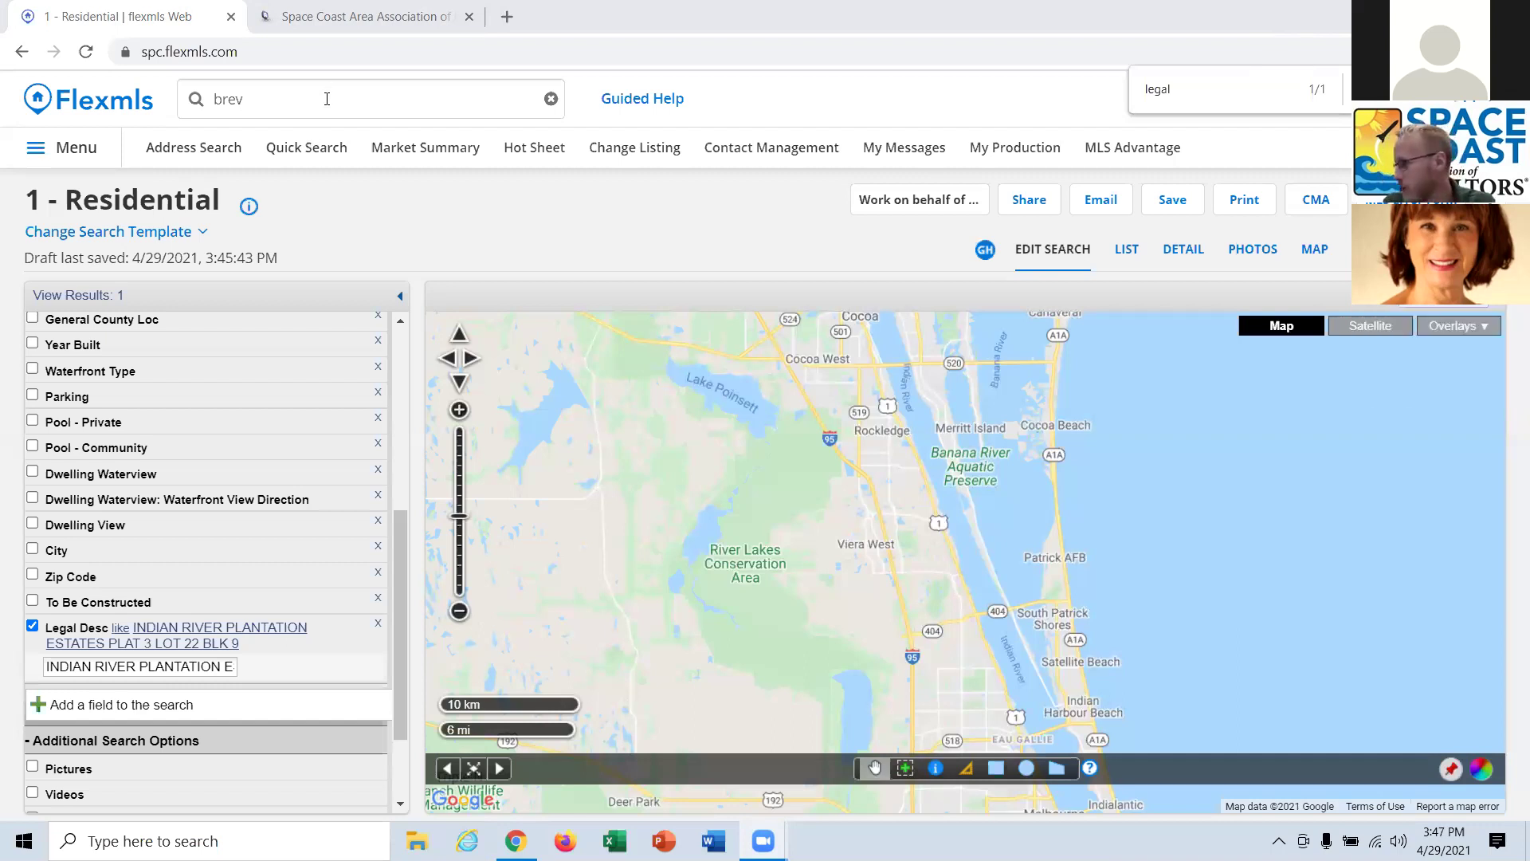
Replace 'brev' in the top search bar with an e-mail address.
left_click(253, 99)
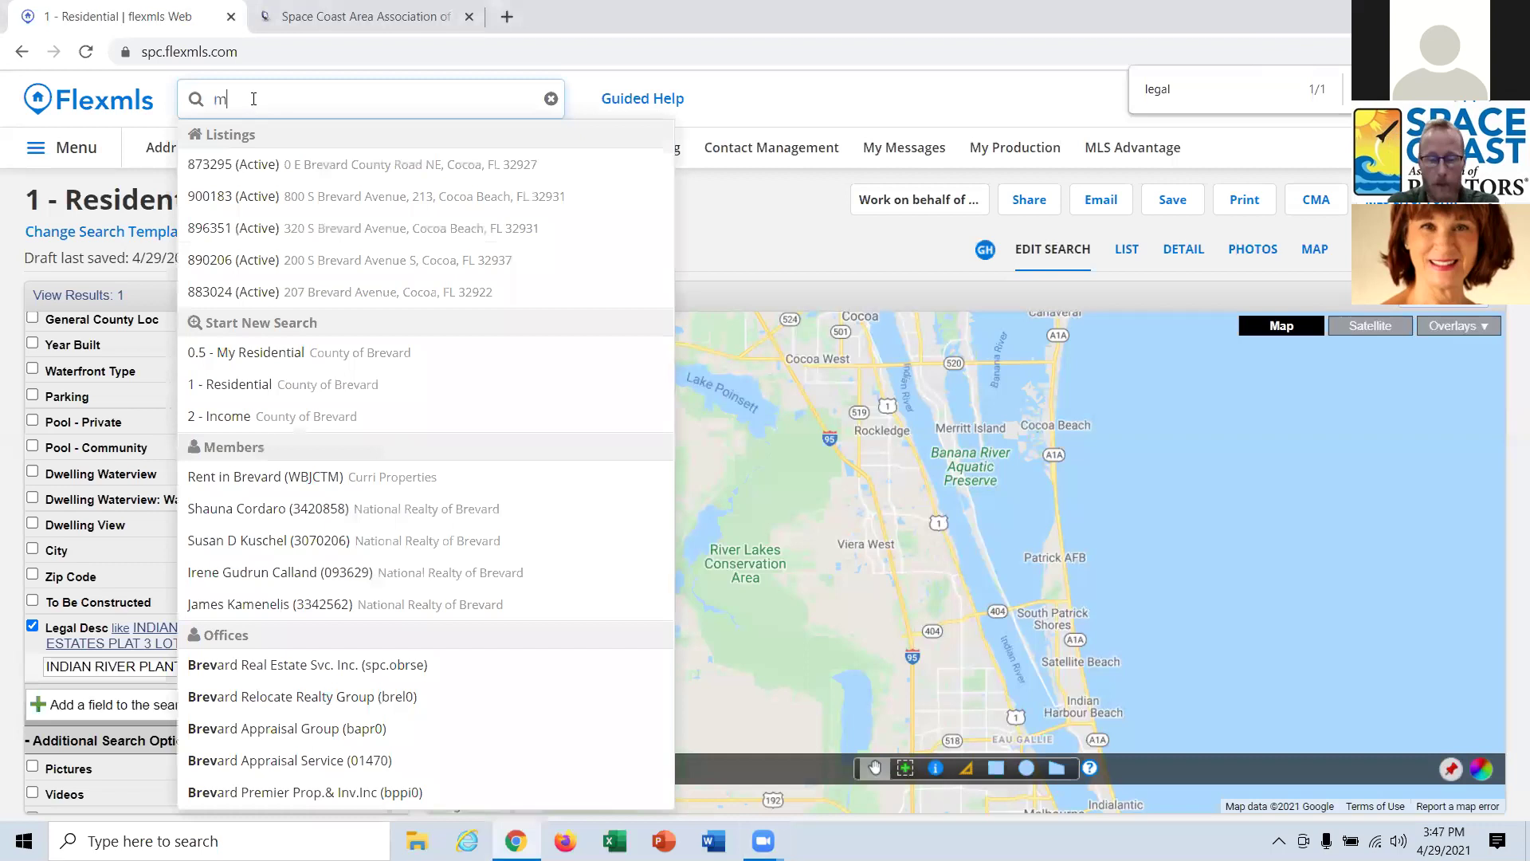
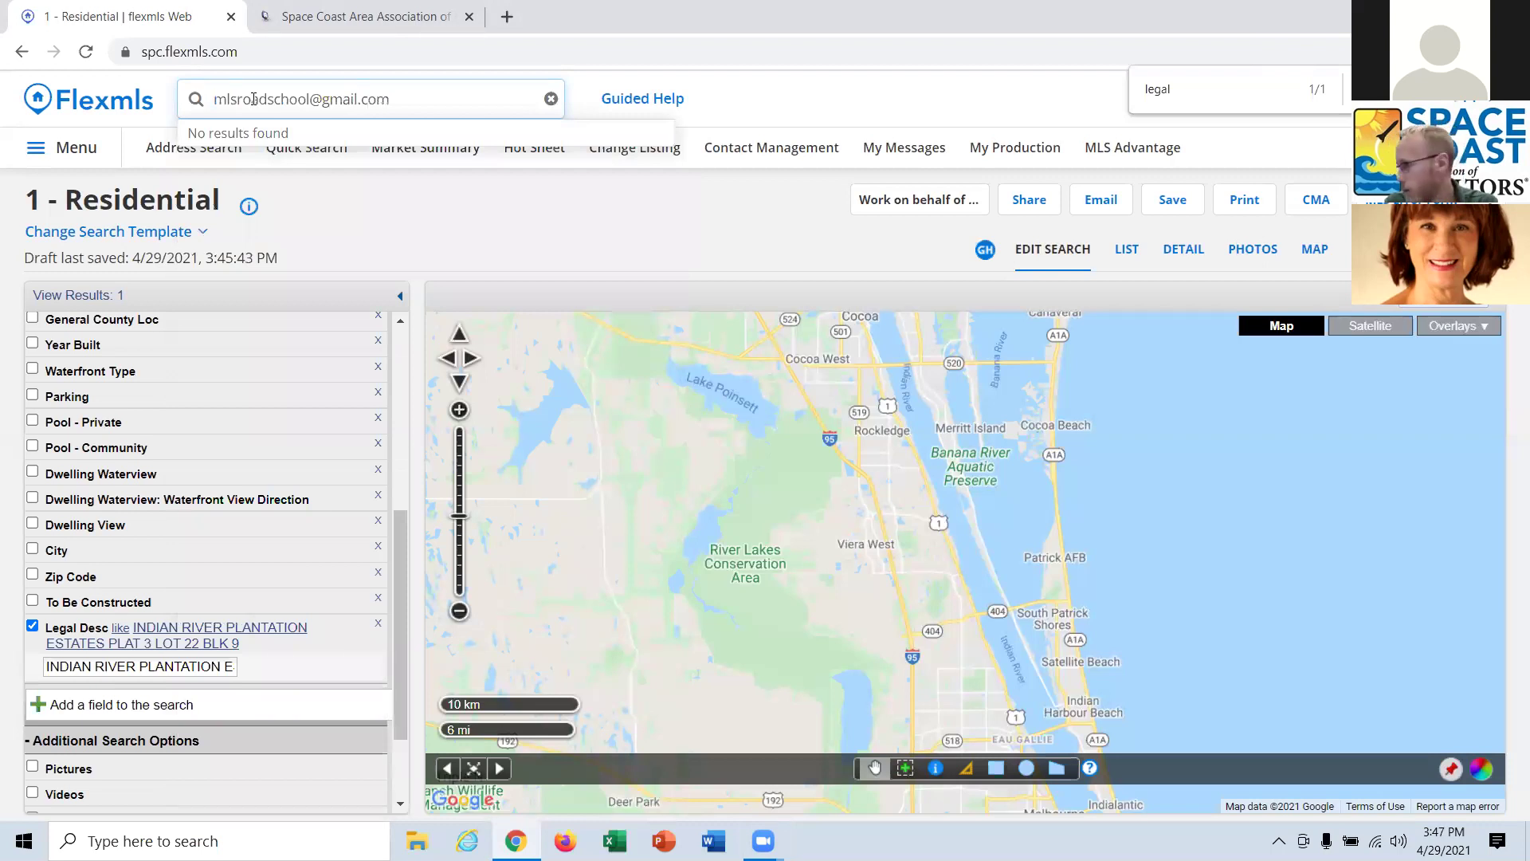